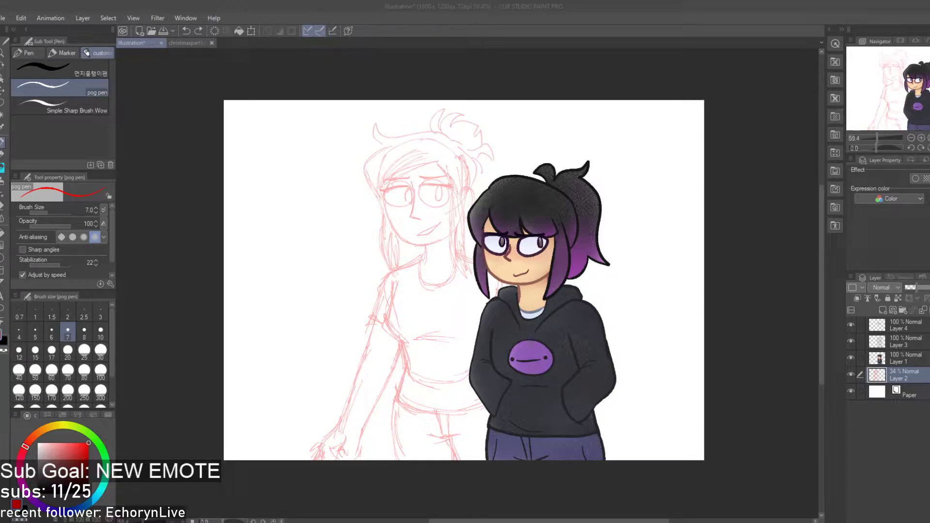
Add a new layer directly above the 34% opacity pink sketch layer for the line art
click(609, 494)
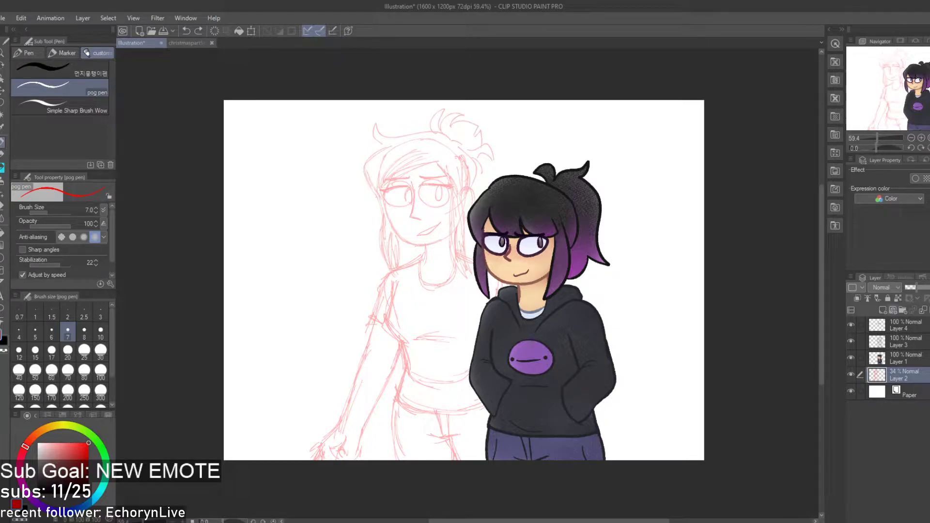
click(883, 310)
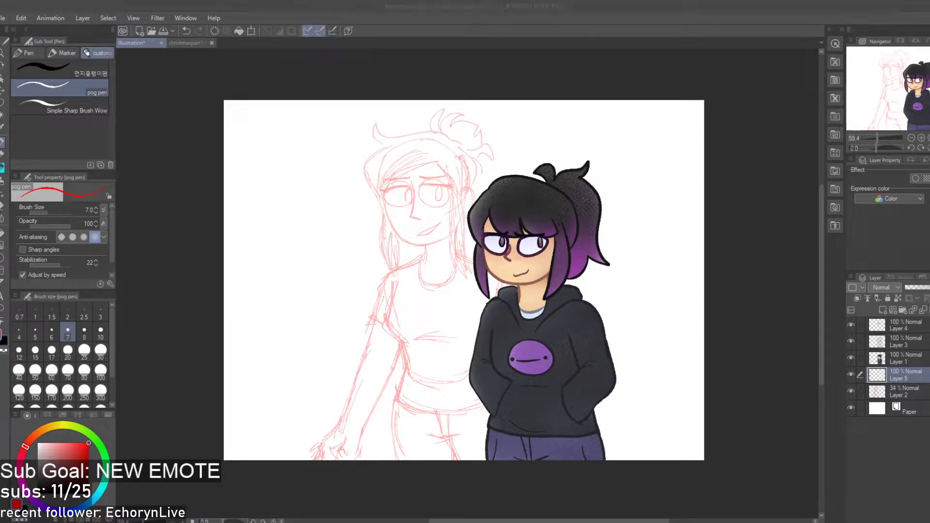
click(673, 403)
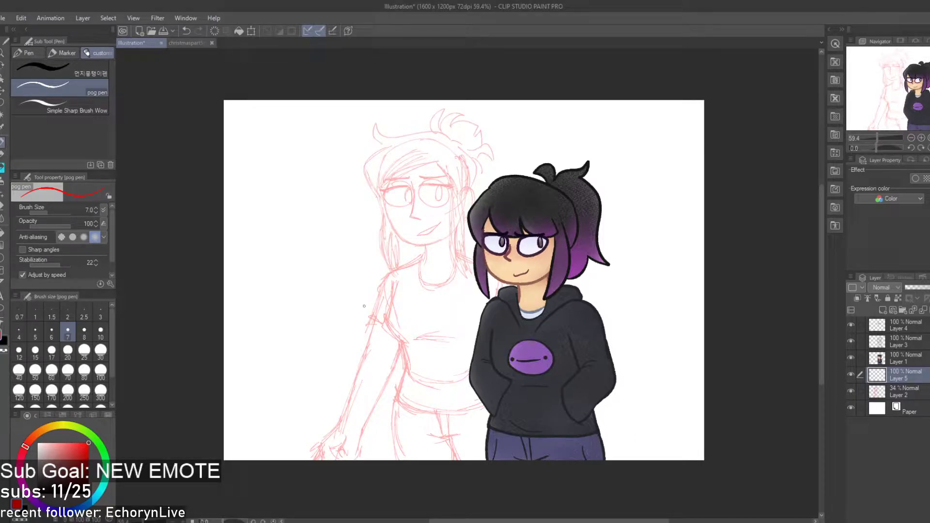
scroll(423, 177, up, 4)
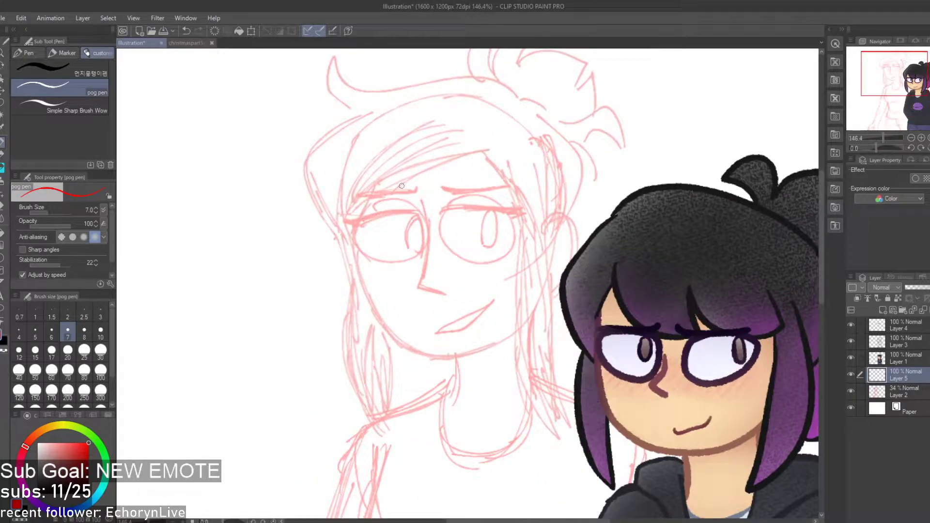
Sample the skin colour near the eye in christmaspart5clean.png, then change the illustration's drawing colour to a dark muted red
click(184, 42)
scroll(515, 307, up, 2)
scroll(489, 303, down, 2)
scroll(550, 357, up, 2)
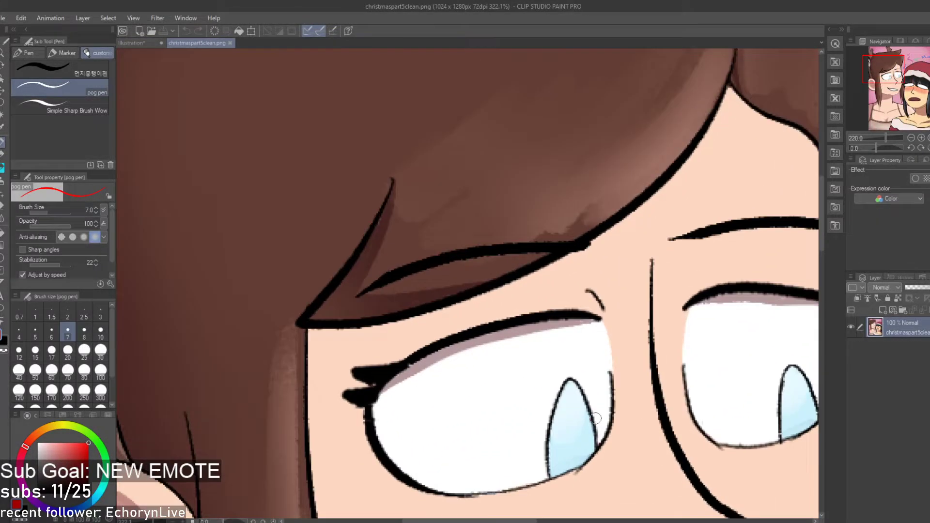
key(i)
click(632, 434)
scroll(667, 433, down, 2)
scroll(671, 431, up, 1)
click(132, 42)
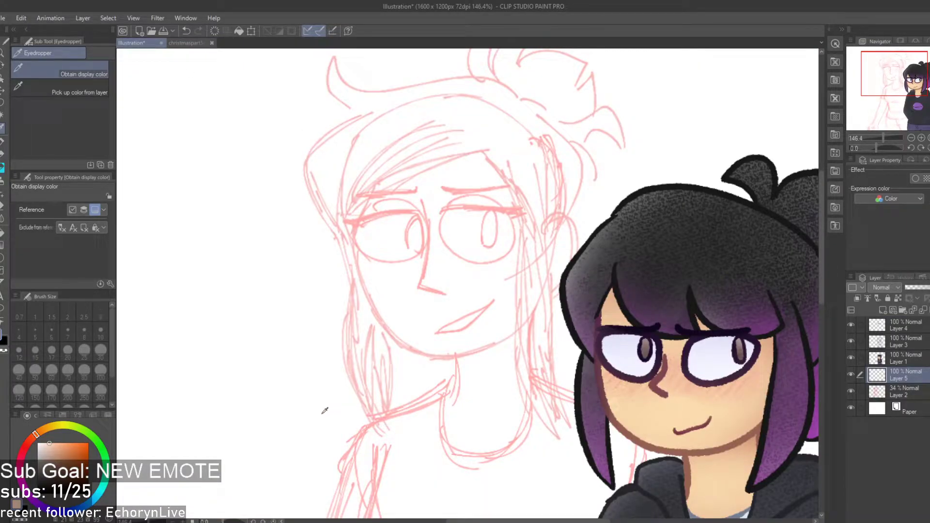
drag(21, 435, 60, 466)
click(58, 452)
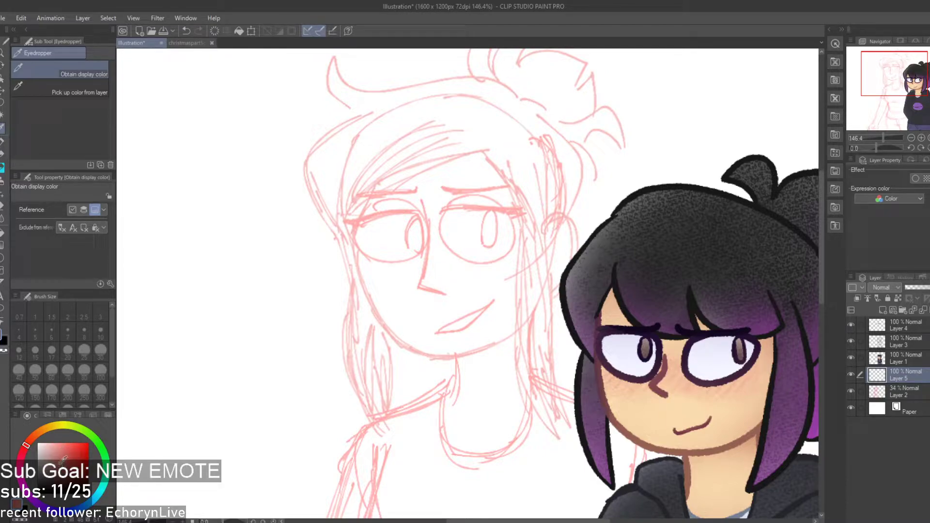
Choose the custom pen listed above pog pen, with brush size 10, for inking the sketched figure
key(p)
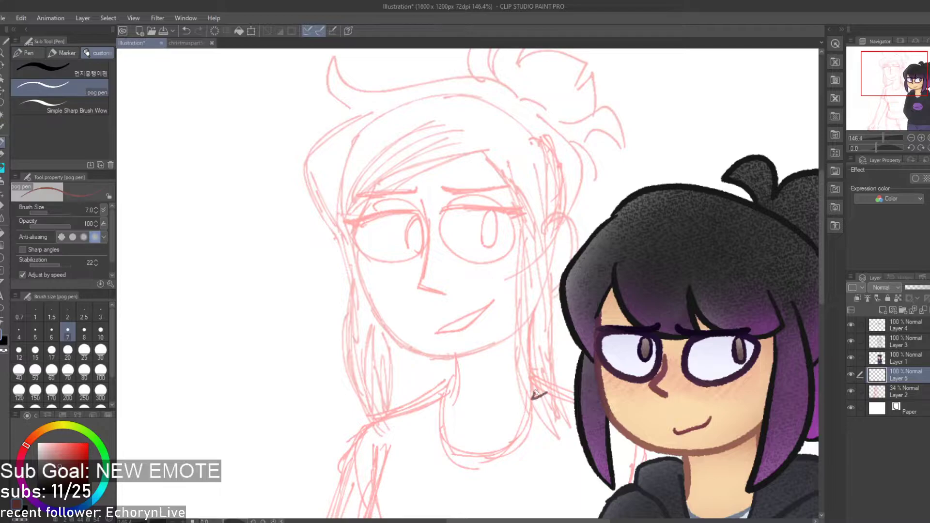
scroll(581, 377, up, 4)
click(91, 72)
mouse_move(458, 291)
mouse_down()
mouse_move(459, 373)
mouse_move(527, 348)
mouse_up()
key(ctrl+z)
mouse_move(523, 429)
mouse_down()
mouse_move(601, 395)
mouse_move(681, 439)
mouse_move(794, 397)
mouse_up()
key(ctrl+z)
drag(927, 324, 920, 383)
drag(341, 288, 426, 421)
key(ctrl+z)
drag(222, 201, 316, 357)
key(ctrl+z)
mouse_move(193, 179)
mouse_down()
mouse_move(245, 301)
mouse_move(266, 327)
mouse_up()
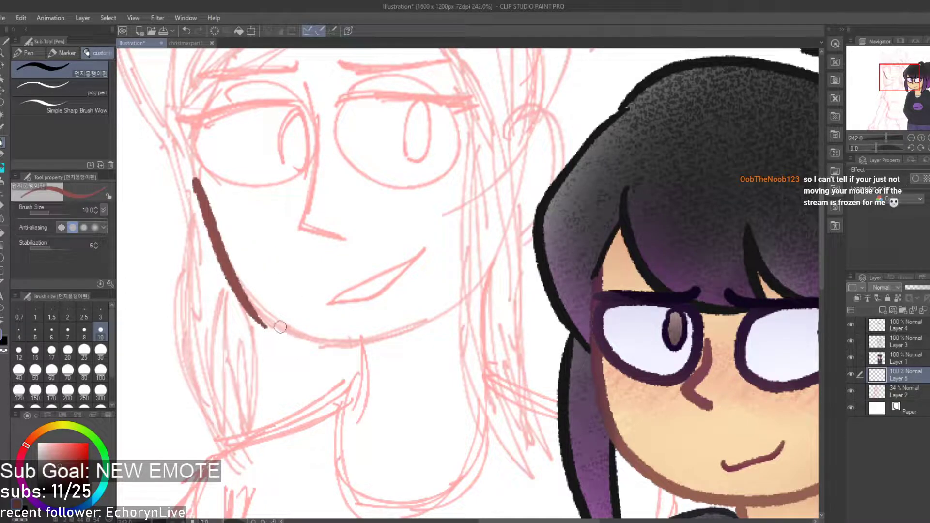
key(ctrl+z)
drag(187, 270, 328, 423)
key(ctrl+z)
drag(212, 197, 305, 338)
key(ctrl+z)
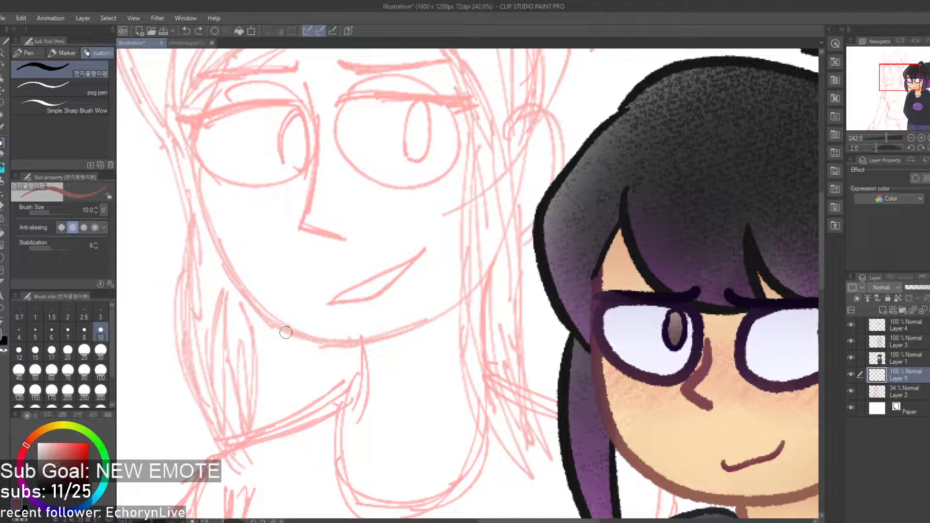
scroll(371, 322, down, 4)
scroll(372, 322, up, 1)
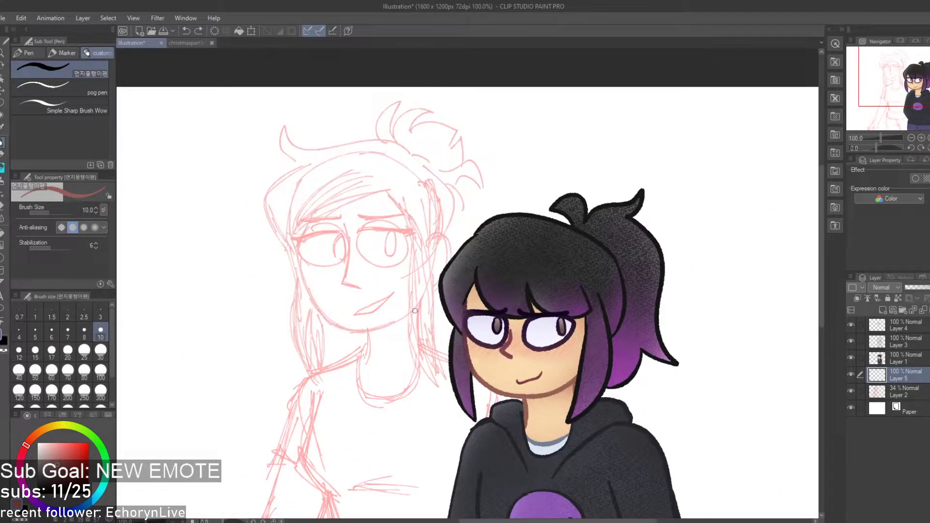
scroll(415, 311, down, 2)
scroll(428, 326, up, 5)
scroll(440, 322, down, 3)
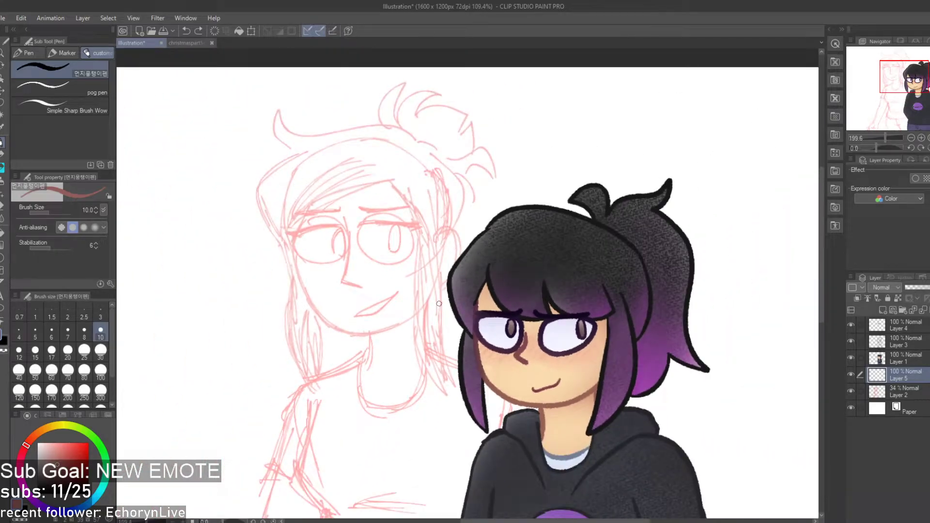
scroll(439, 303, up, 2)
scroll(455, 339, down, 3)
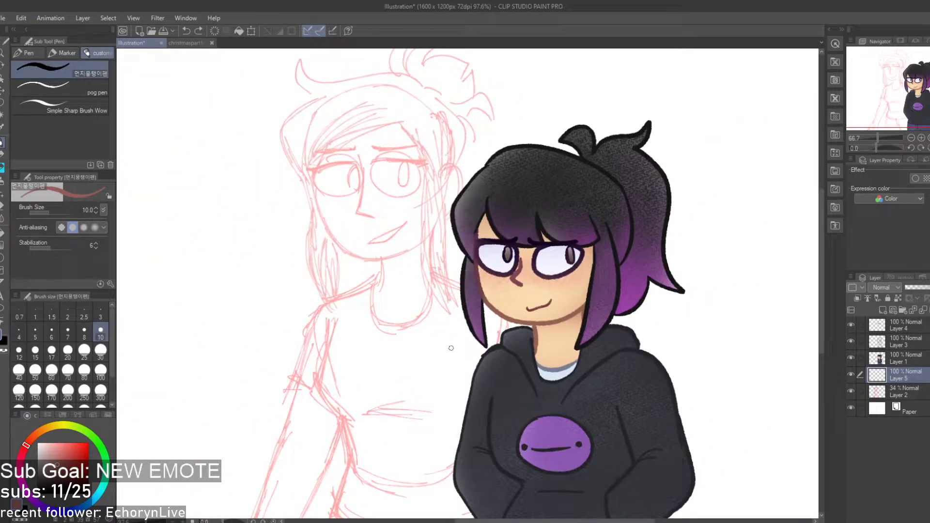
scroll(458, 350, up, 2)
scroll(460, 334, down, 4)
scroll(466, 285, up, 5)
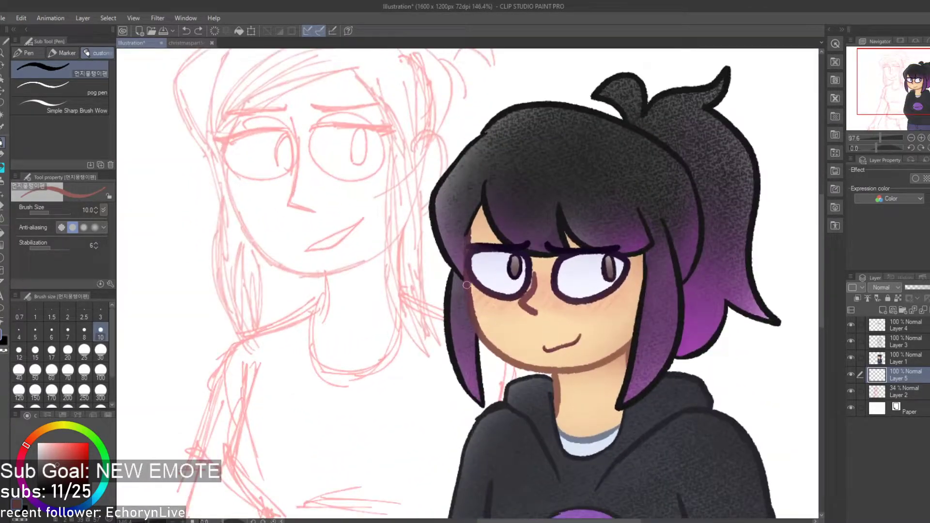
scroll(466, 285, down, 5)
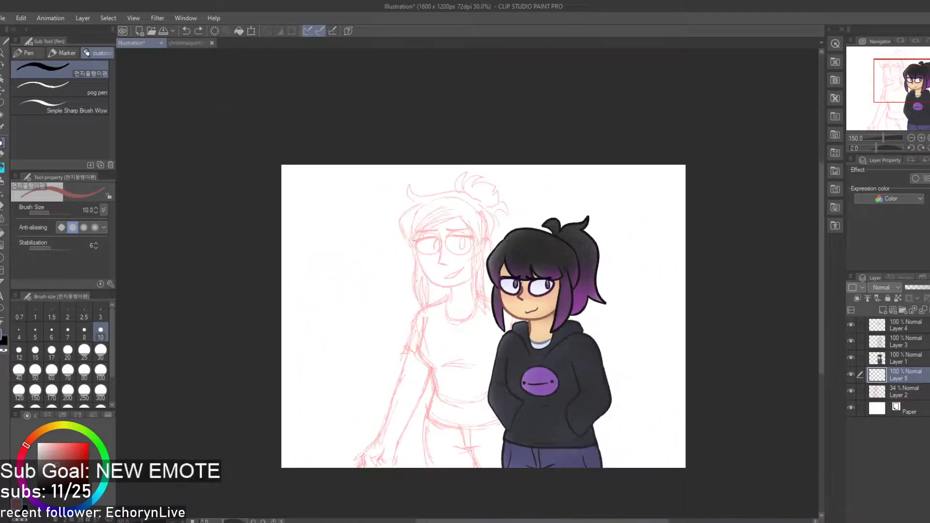
scroll(472, 277, up, 4)
scroll(473, 277, down, 3)
scroll(472, 277, down, 1)
scroll(472, 276, up, 2)
scroll(472, 277, down, 3)
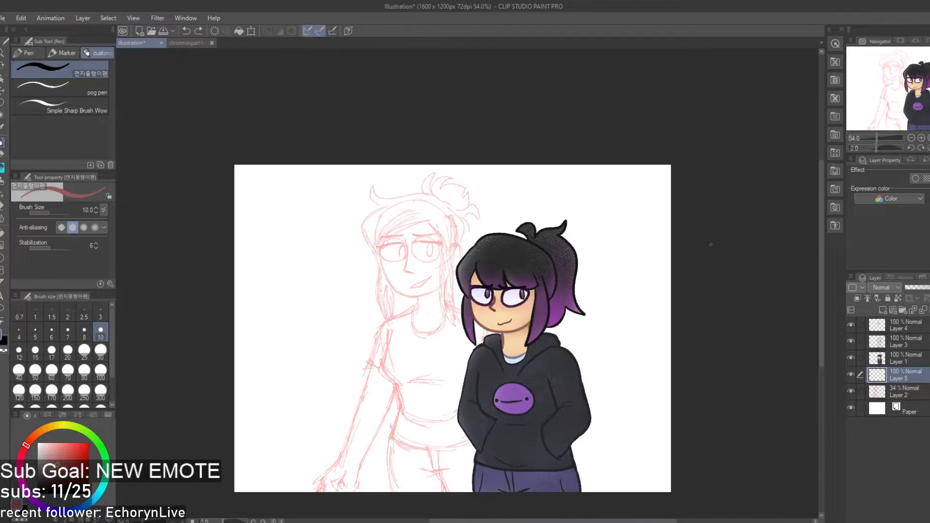
mouse_move(821, 193)
mouse_down()
mouse_move(812, 116)
mouse_move(803, 268)
mouse_move(826, 294)
mouse_move(789, 283)
mouse_move(825, 215)
mouse_move(818, 264)
mouse_move(837, 312)
mouse_move(774, 147)
mouse_move(772, 210)
mouse_move(793, 288)
mouse_move(785, 238)
mouse_up()
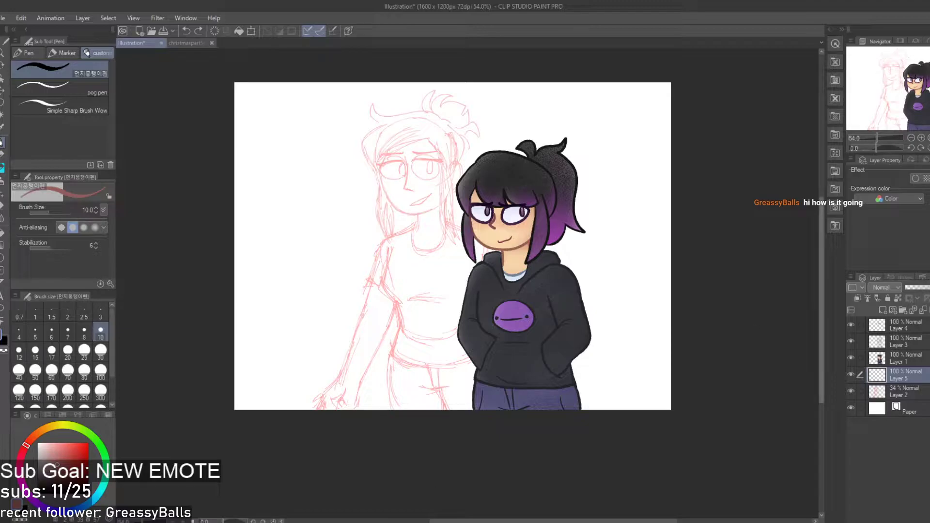
scroll(452, 246, up, 5)
scroll(452, 246, down, 8)
scroll(452, 246, up, 2)
scroll(453, 246, down, 1)
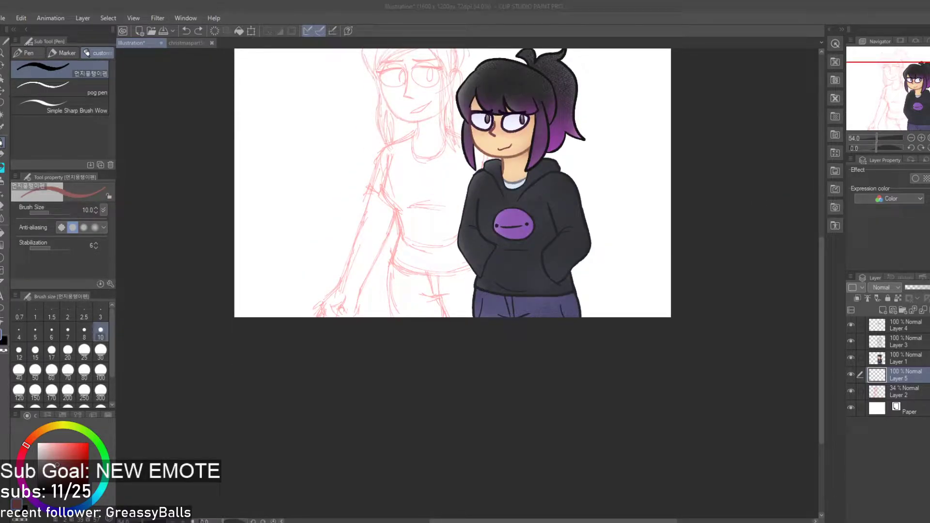
click(750, 392)
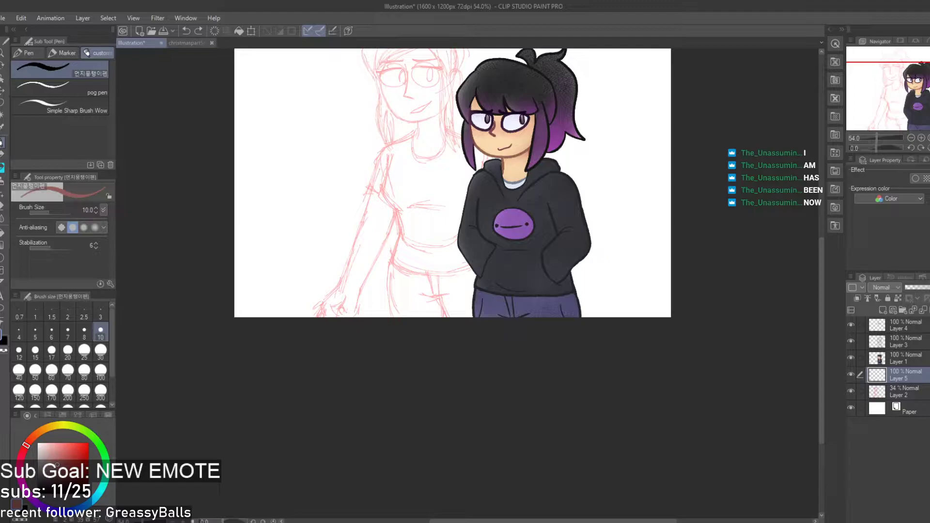
Ink the sketched figure's face outline in dark red, from beside the eye around the chin to the opposite jaw
scroll(673, 311, down, 3)
scroll(449, 108, up, 5)
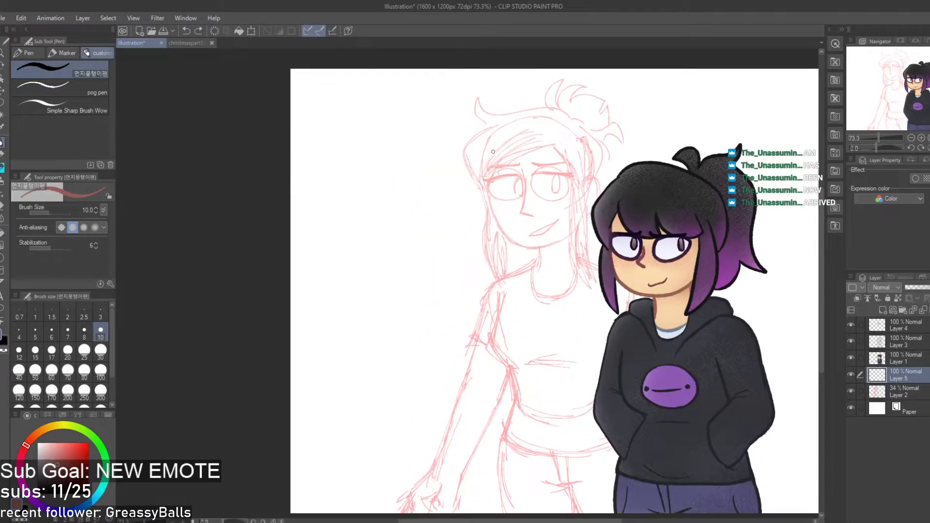
scroll(493, 153, up, 1)
scroll(556, 192, up, 1)
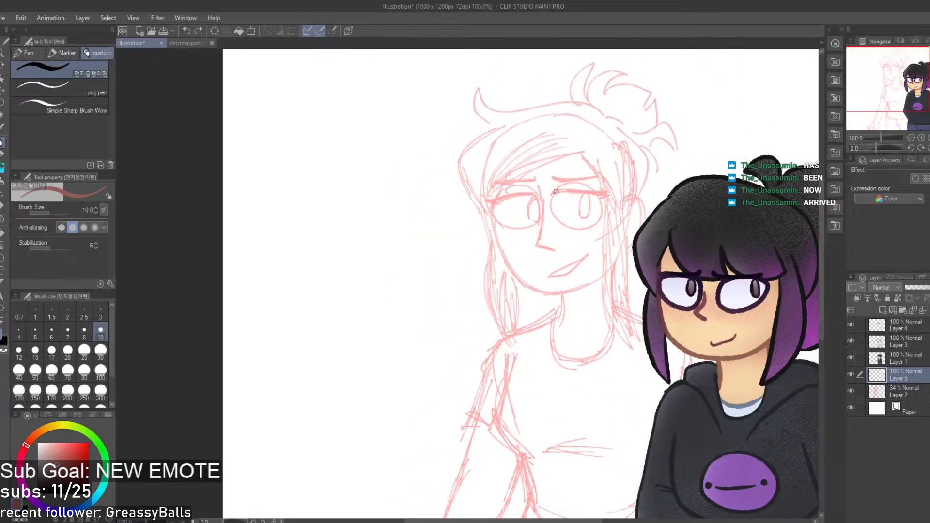
scroll(557, 192, up, 2)
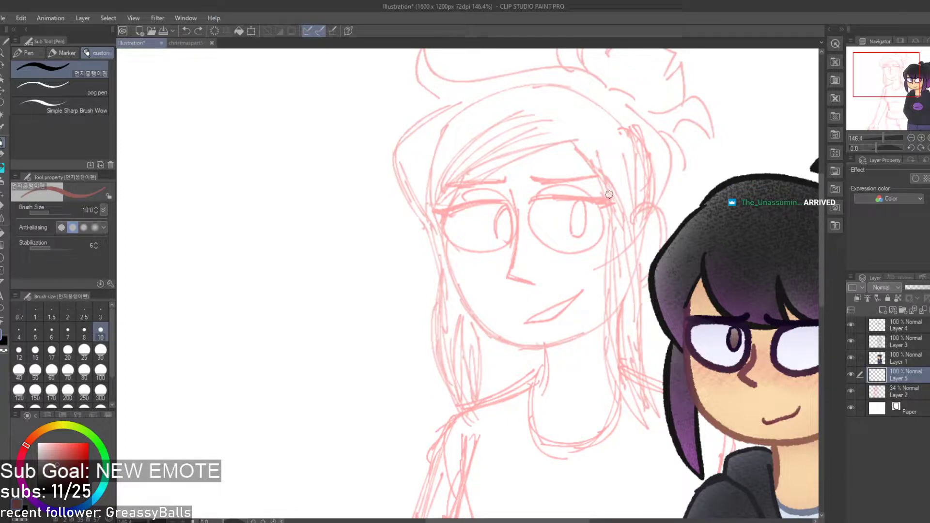
scroll(577, 207, up, 1)
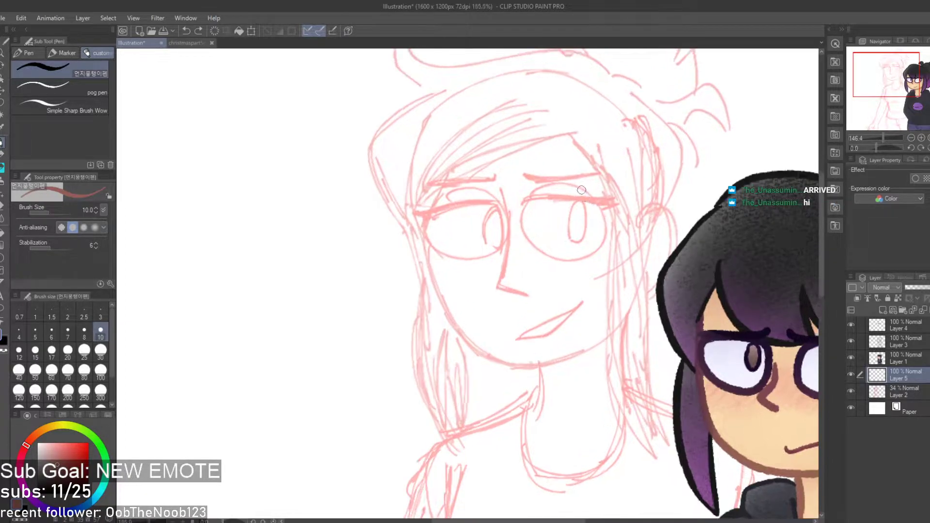
scroll(542, 241, down, 2)
scroll(559, 237, up, 3)
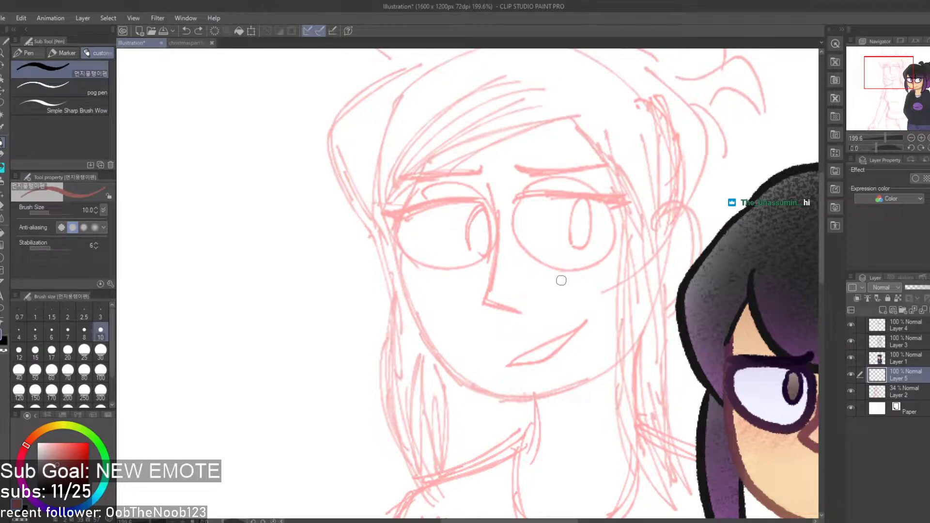
scroll(561, 281, down, 1)
scroll(596, 256, up, 1)
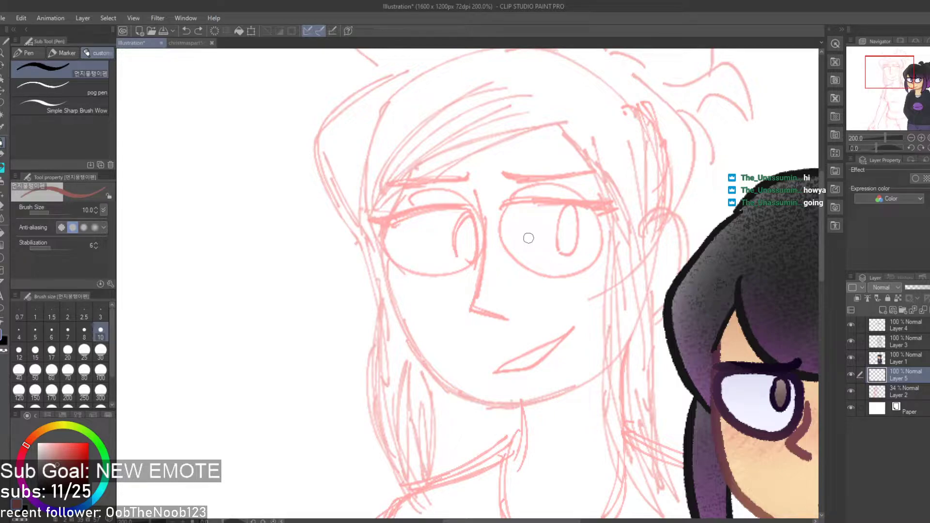
drag(458, 349, 430, 364)
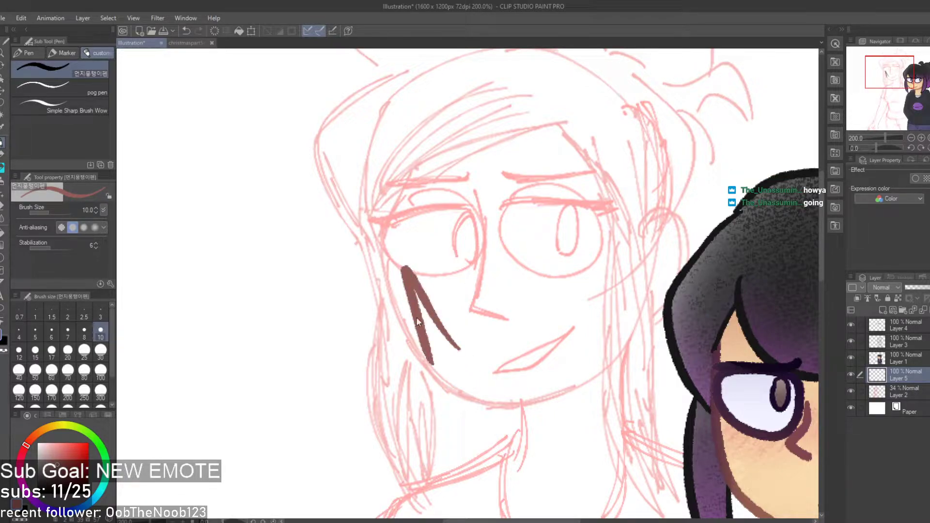
key(ctrl+z)
drag(386, 251, 410, 334)
key(ctrl+z)
drag(388, 255, 456, 382)
key(ctrl+z)
mouse_move(385, 252)
mouse_down()
mouse_move(447, 389)
mouse_move(533, 398)
mouse_up()
key(ctrl+z)
mouse_move(426, 357)
mouse_down()
mouse_move(450, 385)
mouse_move(541, 399)
mouse_up()
key(ctrl+z)
mouse_move(421, 355)
mouse_down()
mouse_move(587, 389)
mouse_move(600, 354)
mouse_up()
key(ctrl+z)
drag(514, 402, 614, 361)
Ink the sketched figure's ear with a curved upper outline and a short earlobe stroke
mouse_move(638, 246)
mouse_down()
mouse_move(674, 213)
mouse_move(683, 229)
mouse_move(671, 280)
mouse_up()
key(ctrl+z)
key(ctrl+z)
mouse_move(638, 240)
mouse_down()
mouse_move(657, 298)
mouse_move(645, 320)
mouse_up()
key(ctrl+z)
mouse_move(682, 277)
mouse_down()
mouse_move(646, 323)
mouse_move(664, 313)
mouse_up()
key(ctrl+z)
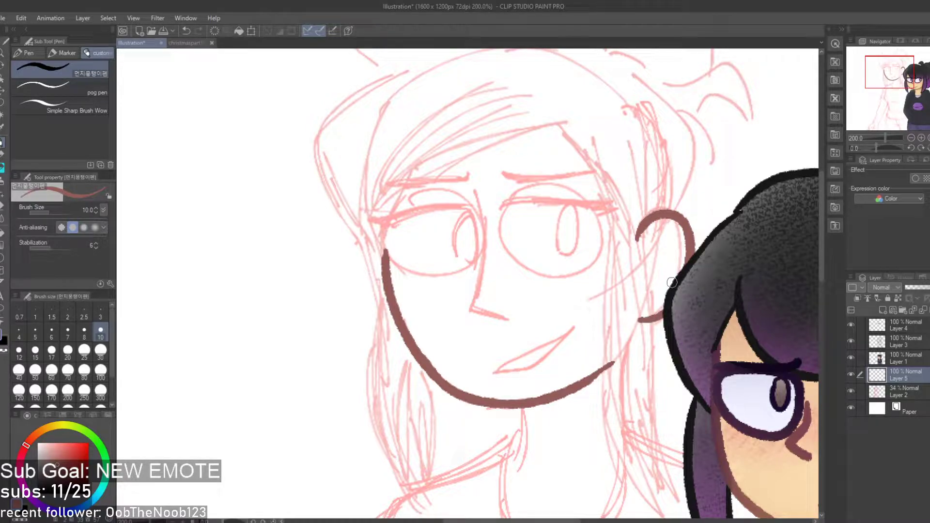
Ink a short, slightly curved neck line running down from the middle of the sketched figure's chin
scroll(646, 235, down, 2)
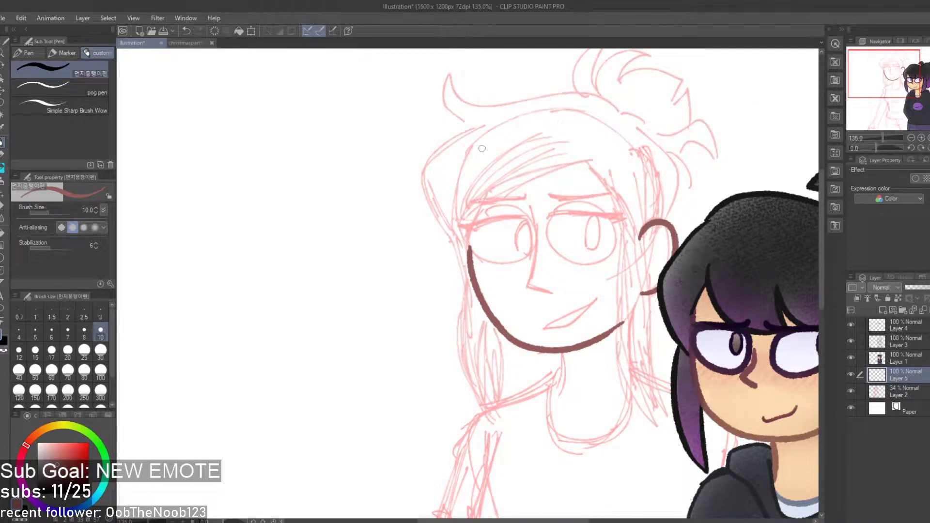
scroll(392, 265, down, 2)
scroll(498, 264, up, 3)
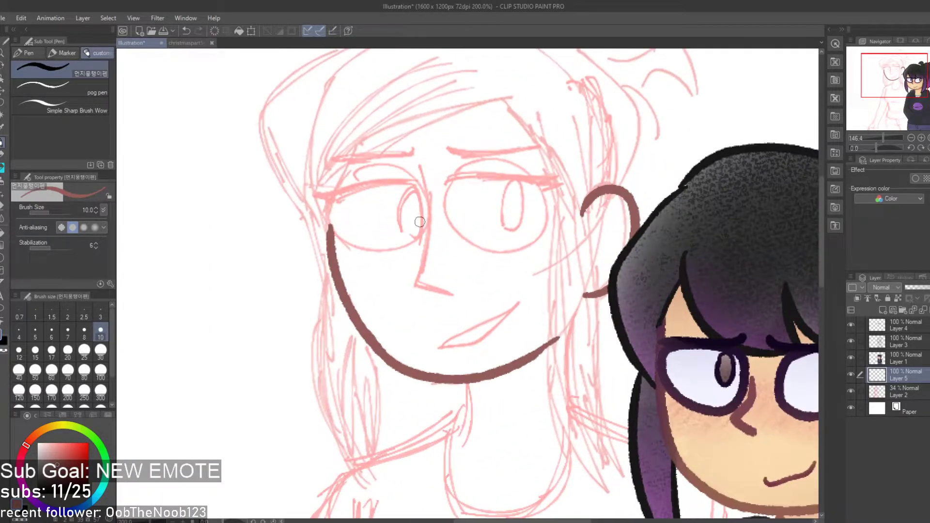
mouse_move(467, 385)
mouse_down()
mouse_move(470, 419)
mouse_move(456, 446)
mouse_up()
key(ctrl+z)
key(ctrl+z)
drag(466, 385, 457, 439)
key(ctrl+z)
drag(468, 385, 459, 438)
key(ctrl+z)
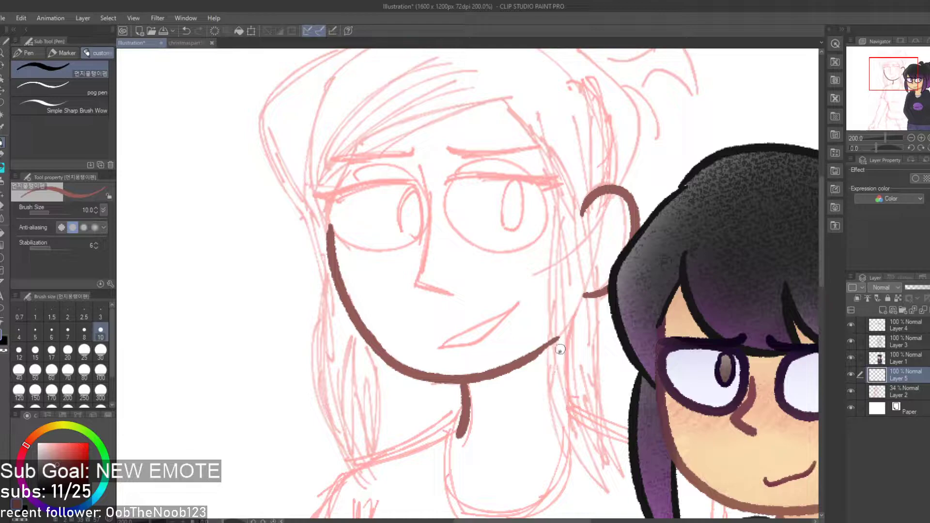
drag(561, 345, 577, 435)
key(ctrl+z)
drag(565, 320, 585, 433)
key(ctrl+z)
drag(568, 323, 576, 427)
key(ctrl+z)
Ink the outer and inner arm lines from the sketched figure's sleeve edge down to about the elbow
scroll(646, 264, down, 2)
scroll(547, 374, up, 1)
scroll(545, 375, down, 3)
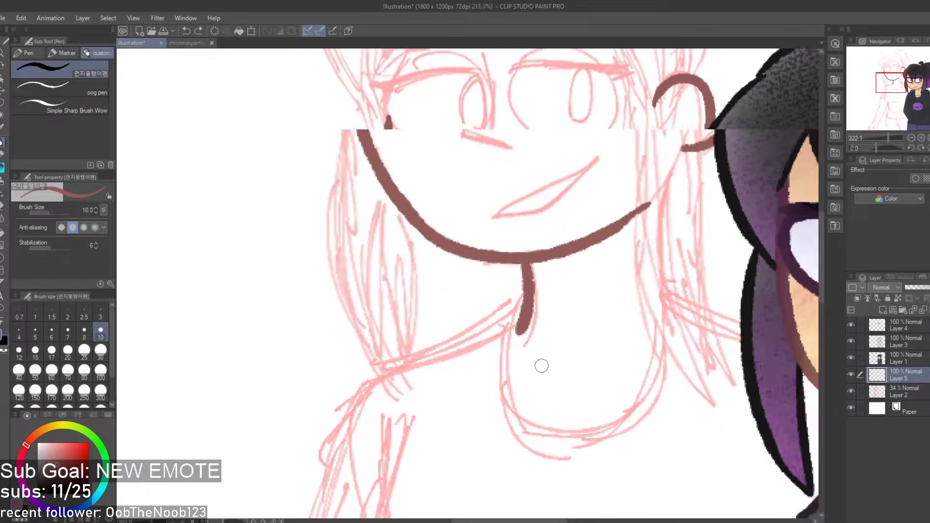
scroll(506, 327, down, 2)
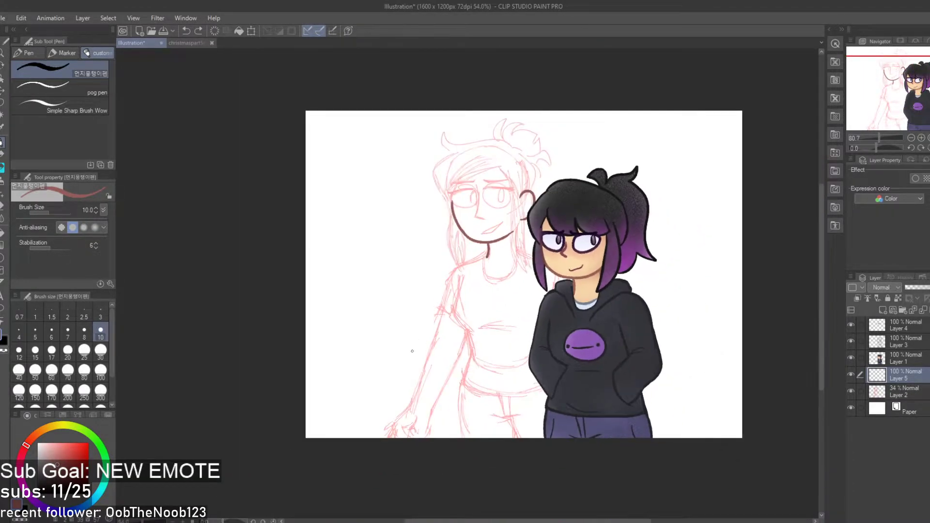
scroll(397, 381, up, 5)
key(ctrl+z)
mouse_move(515, 116)
mouse_down()
mouse_move(487, 213)
mouse_move(495, 175)
mouse_move(488, 200)
mouse_up()
key(ctrl+z)
mouse_move(578, 168)
mouse_down()
mouse_move(546, 257)
mouse_move(571, 195)
mouse_move(548, 245)
mouse_up()
key(ctrl+z)
key(ctrl+z)
key(ctrl+z)
drag(510, 118, 496, 173)
key(ctrl+z)
key(ctrl+z)
drag(518, 117, 487, 217)
drag(589, 165, 550, 260)
key(ctrl+z)
Extend the outer arm line along the sketched forearm from the elbow down to the wrist
mouse_move(495, 194)
mouse_down()
mouse_move(455, 341)
mouse_move(419, 396)
mouse_up()
key(ctrl+z)
key(ctrl+z)
drag(489, 197, 435, 365)
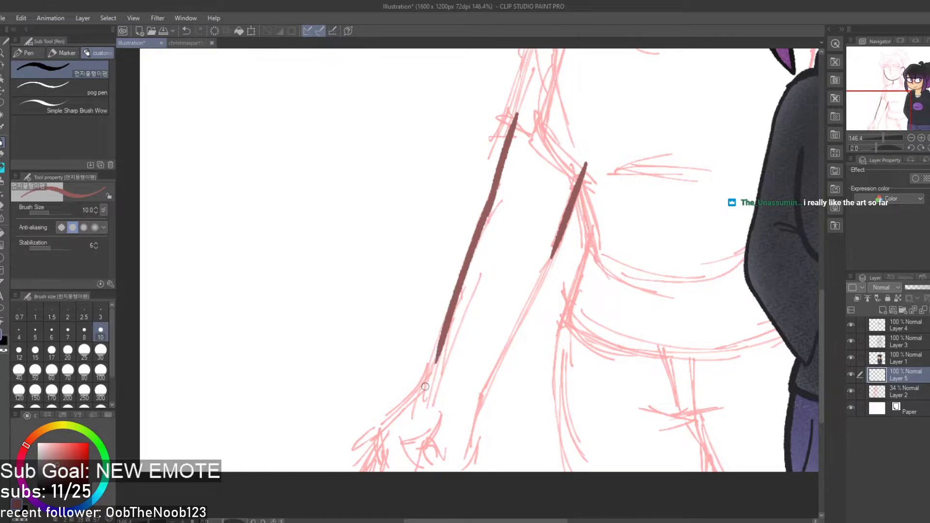
Extend the inner arm line along the sketched forearm from the elbow down toward the hand
drag(560, 242, 496, 376)
drag(528, 315, 478, 419)
key(ctrl+z)
key(ctrl+z)
drag(560, 238, 475, 416)
key(ctrl+z)
key(ctrl+z)
drag(559, 236, 477, 406)
Ink the back of the sketched figure's hand with a diagonal line from the outer wrist to the knuckles
mouse_move(446, 334)
mouse_down()
mouse_move(435, 374)
mouse_move(377, 429)
mouse_up()
key(ctrl+z)
drag(433, 374, 385, 431)
key(ctrl+z)
mouse_move(430, 375)
mouse_down()
mouse_move(378, 427)
mouse_move(389, 471)
mouse_up()
key(ctrl+z)
drag(376, 427, 402, 469)
key(ctrl+z)
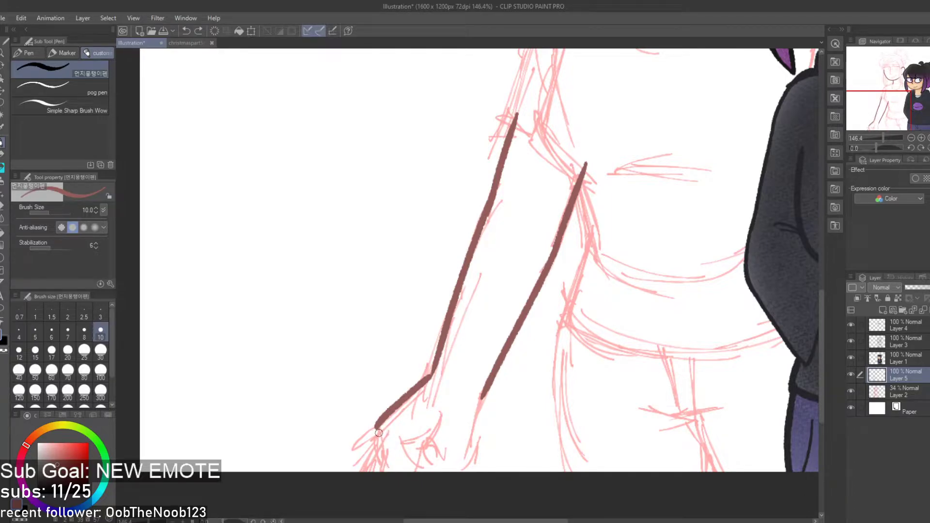
scroll(372, 305, down, 3)
scroll(315, 349, up, 1)
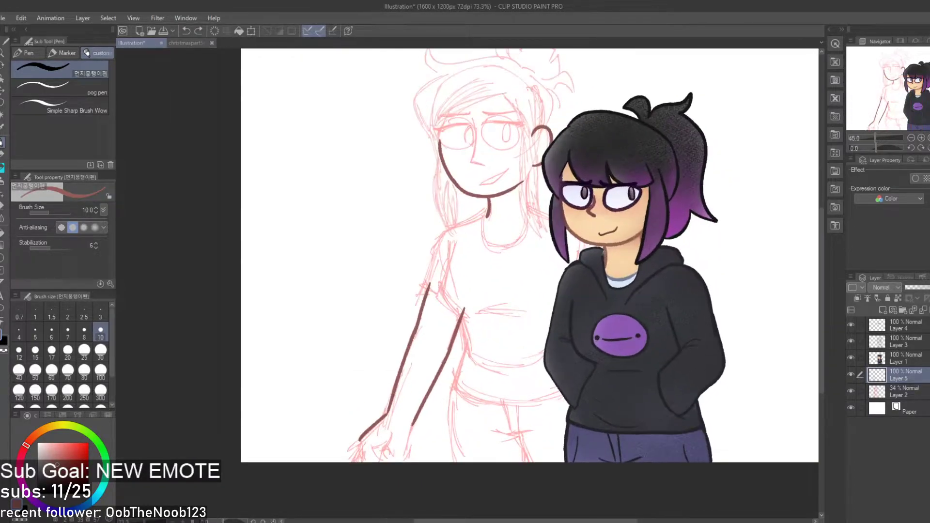
Try a short line from the sketched hand's knuckles down toward the bottom canvas edge for the outer finger
scroll(346, 353, up, 1)
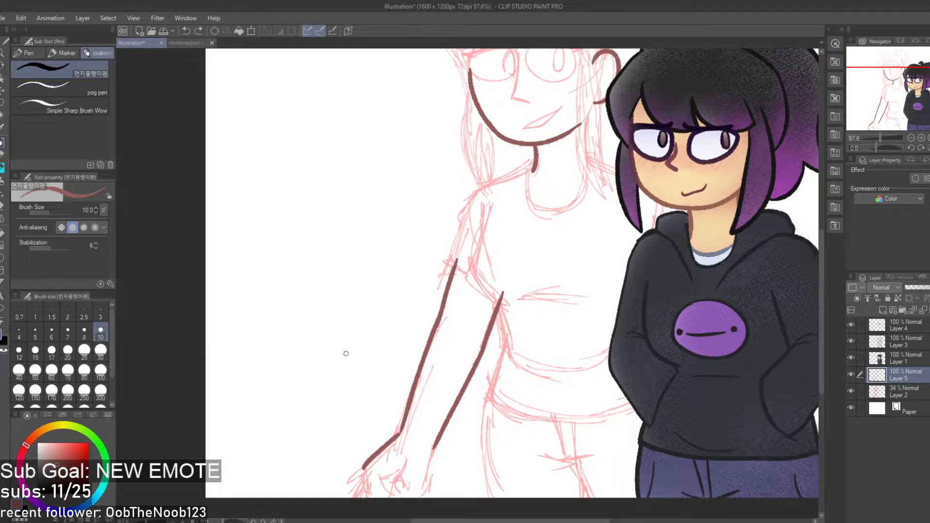
scroll(346, 348, down, 1)
scroll(334, 387, up, 5)
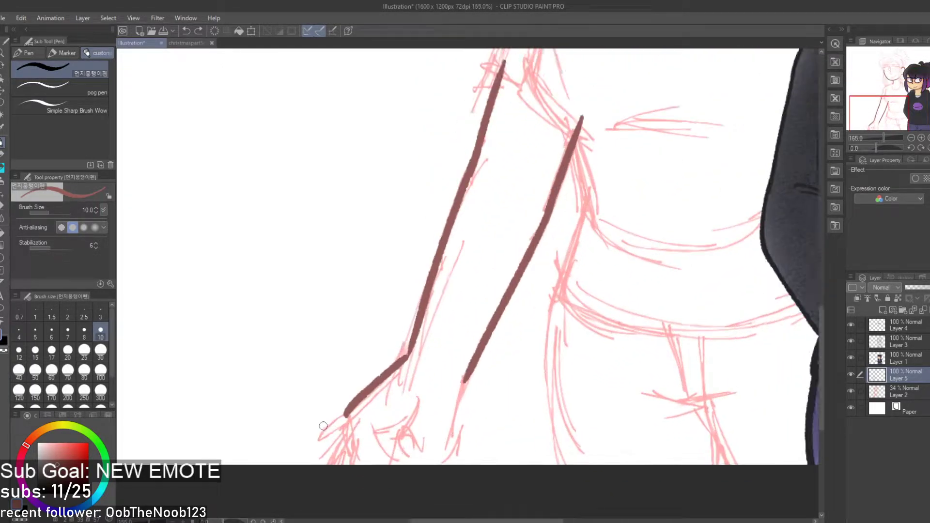
drag(358, 407, 375, 477)
key(ctrl+z)
mouse_move(356, 411)
mouse_down()
mouse_move(345, 429)
mouse_move(373, 475)
mouse_up()
key(ctrl+z)
drag(360, 406, 376, 477)
key(ctrl+z)
drag(356, 411, 374, 476)
key(ctrl+z)
drag(356, 412, 383, 470)
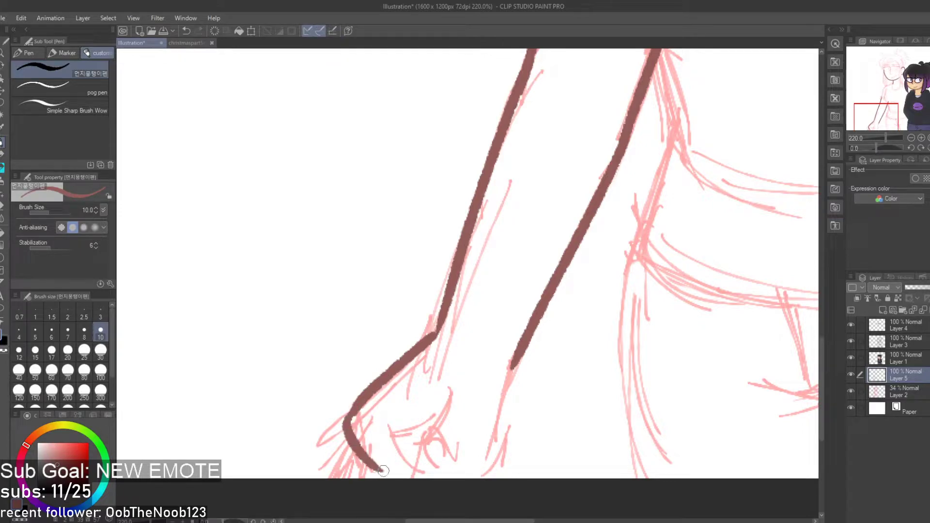
key(ctrl+z)
Try the outer finger edge at different slants below the knuckles, with a second stroke inside the palm
drag(355, 411, 388, 482)
mouse_move(390, 429)
mouse_down()
mouse_move(413, 472)
mouse_move(424, 419)
mouse_move(451, 393)
mouse_move(400, 439)
mouse_up()
key(ctrl+z)
key(ctrl+z)
key(ctrl+z)
key(ctrl+z)
key(ctrl+z)
drag(354, 411, 333, 481)
key(ctrl+z)
drag(399, 428, 374, 479)
key(ctrl+z)
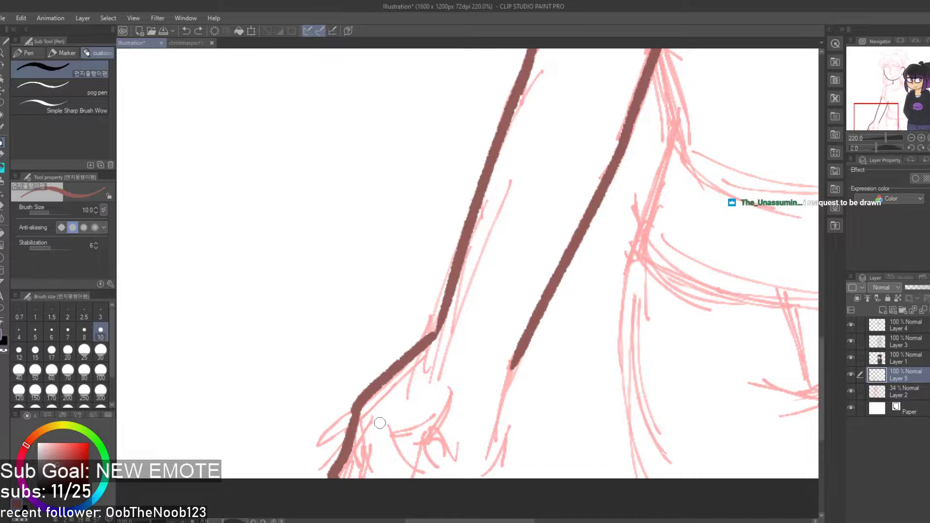
Try a curved palm crease inside the sketched hand and a second edge for the outer finger
mouse_move(393, 424)
mouse_down()
mouse_move(384, 478)
mouse_move(357, 478)
mouse_up()
key(ctrl+z)
key(ctrl+z)
mouse_move(448, 393)
mouse_down()
mouse_move(385, 442)
mouse_move(391, 434)
mouse_move(349, 485)
mouse_move(417, 433)
mouse_move(384, 450)
mouse_up()
key(ctrl+z)
key(ctrl+z)
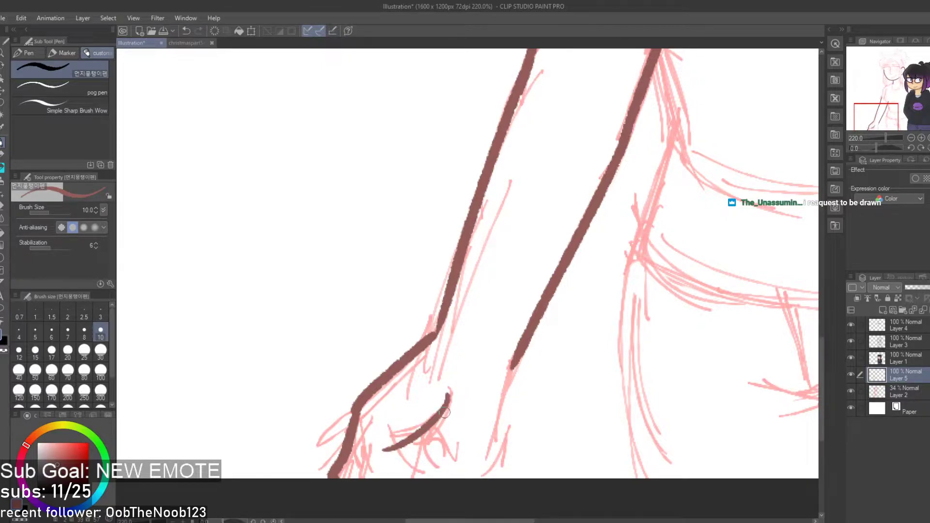
key(ctrl+z)
key(ctrl+z)
Ink the outer finger edge below the knuckles, then the curved palm crease and the finger's inner edge
mouse_move(358, 406)
mouse_down()
mouse_move(346, 428)
mouse_move(328, 478)
mouse_up()
mouse_move(450, 395)
mouse_down()
mouse_move(435, 419)
mouse_move(384, 448)
mouse_move(383, 435)
mouse_up()
key(ctrl+z)
key(ctrl+z)
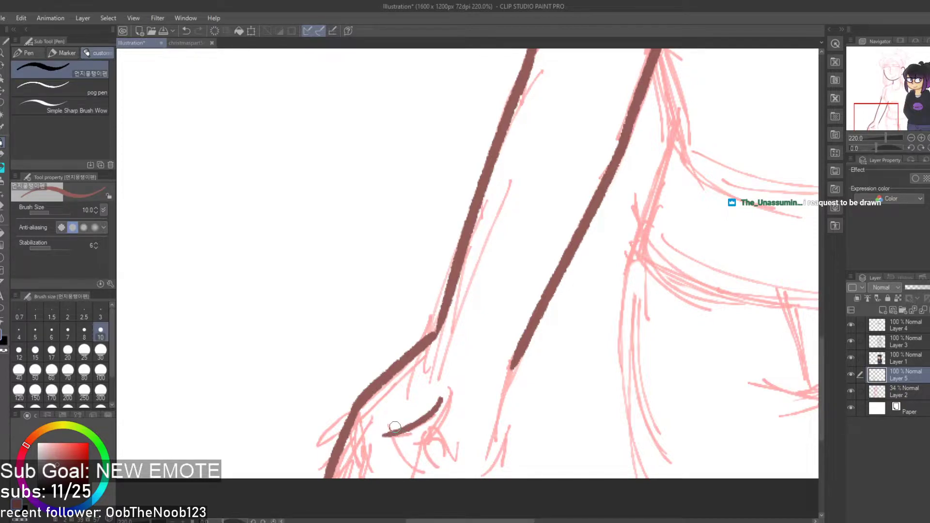
drag(383, 435, 372, 477)
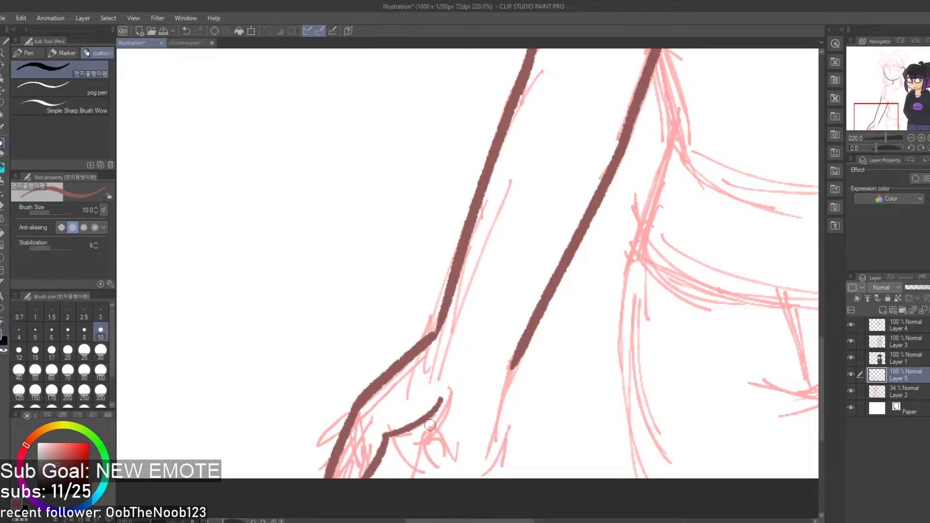
Ink the inner wrist edge and short finger strokes down to the bottom canvas edge
mouse_move(514, 363)
mouse_down()
mouse_move(484, 457)
mouse_move(471, 480)
mouse_up()
key(ctrl+z)
drag(499, 423, 473, 478)
key(ctrl+z)
mouse_move(392, 461)
mouse_down()
mouse_move(372, 509)
mouse_move(396, 496)
mouse_up()
drag(450, 471, 435, 512)
scroll(472, 411, down, 4)
scroll(441, 448, up, 2)
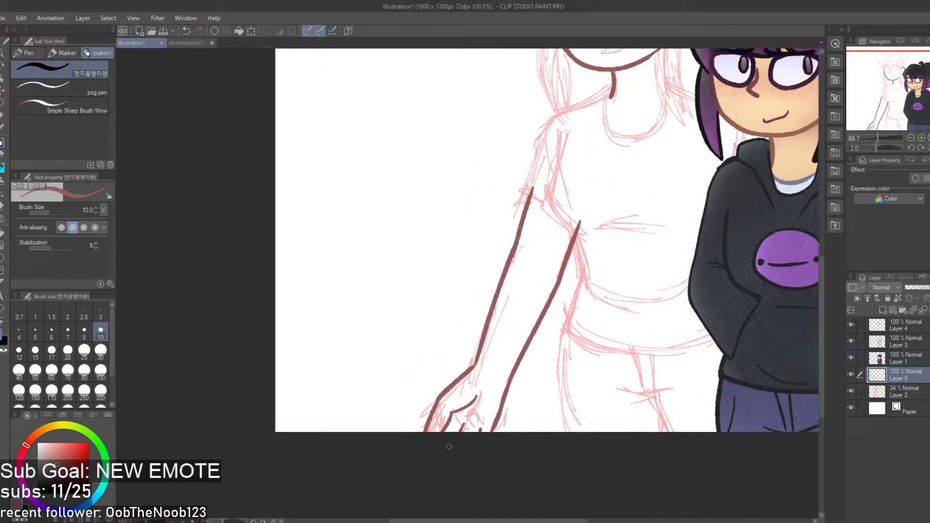
Undo the finger, palm and inner wrist strokes, keeping the diagonal line on the back of the hand
key(ctrl+z)
key(ctrl+z)
key(ctrl+z)
key(ctrl+z)
key(ctrl+z)
key(ctrl+z)
key(ctrl+z)
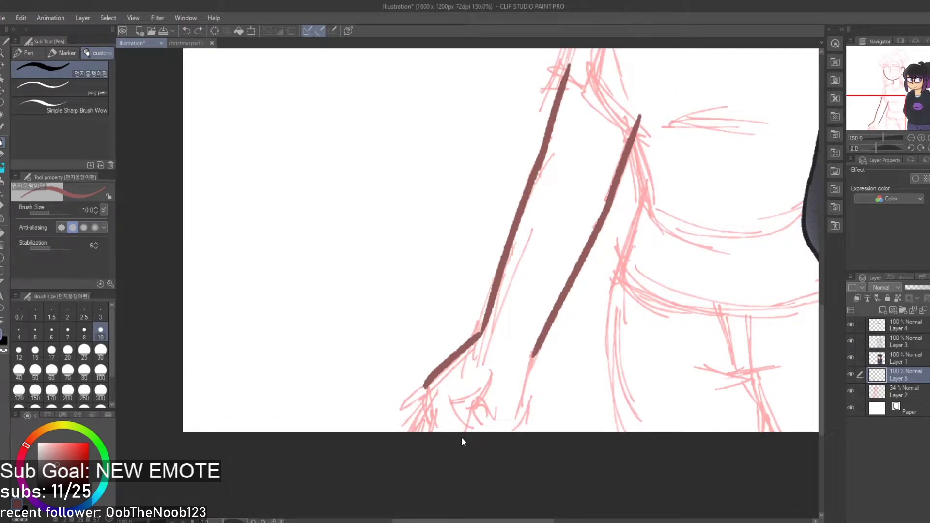
Extend the inner arm line from the end of the forearm stroke down past the wrist
scroll(462, 438, up, 1)
drag(562, 312, 515, 426)
key(ctrl+z)
drag(561, 314, 527, 409)
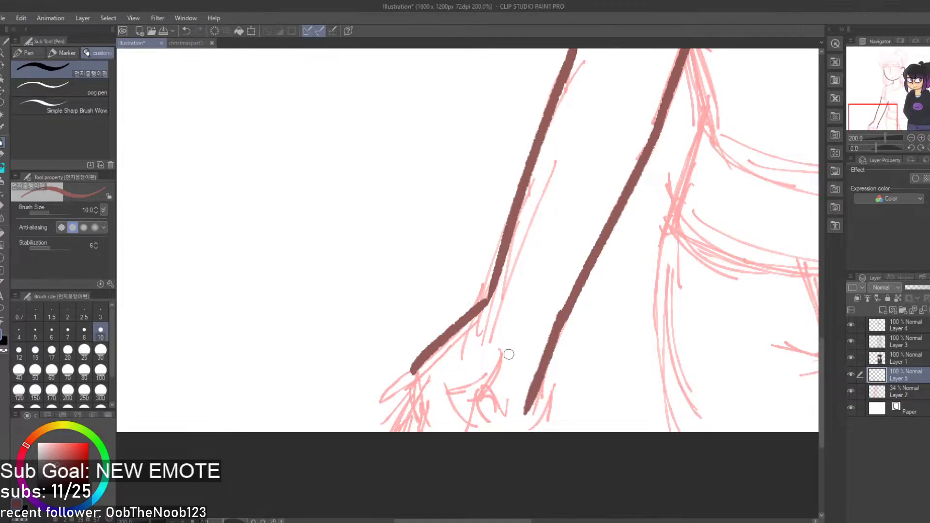
Ink the outer finger edge from the knuckles down along the sketched fingers, close to the bottom canvas edge
scroll(532, 338, down, 4)
scroll(460, 391, up, 8)
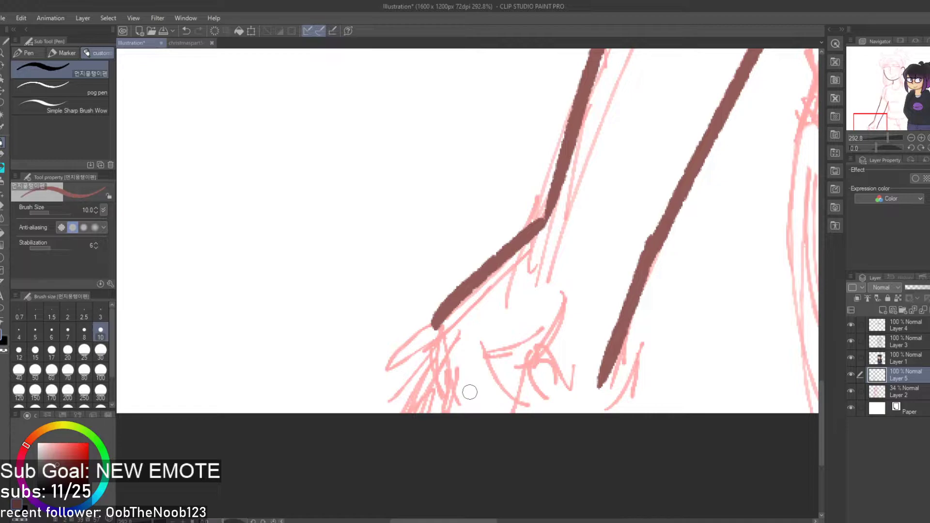
drag(480, 302, 391, 358)
key(ctrl+z)
key(ctrl+z)
mouse_move(443, 304)
mouse_down()
mouse_move(396, 385)
mouse_move(406, 386)
mouse_up()
mouse_move(433, 337)
mouse_down()
mouse_move(406, 385)
mouse_move(486, 342)
mouse_up()
key(ctrl+z)
drag(432, 324, 489, 335)
key(ctrl+z)
Ink the finger's inner edge and continue it into a curved crease across the palm
mouse_move(430, 339)
mouse_down()
mouse_move(425, 402)
mouse_move(482, 319)
mouse_move(441, 397)
mouse_move(524, 296)
mouse_up()
key(ctrl+z)
key(ctrl+z)
mouse_move(482, 351)
mouse_down()
mouse_move(556, 275)
mouse_move(548, 297)
mouse_move(480, 356)
mouse_up()
key(ctrl+z)
key(ctrl+z)
drag(550, 296, 482, 348)
key(ctrl+z)
mouse_move(553, 294)
mouse_down()
mouse_move(476, 347)
mouse_move(484, 348)
mouse_up()
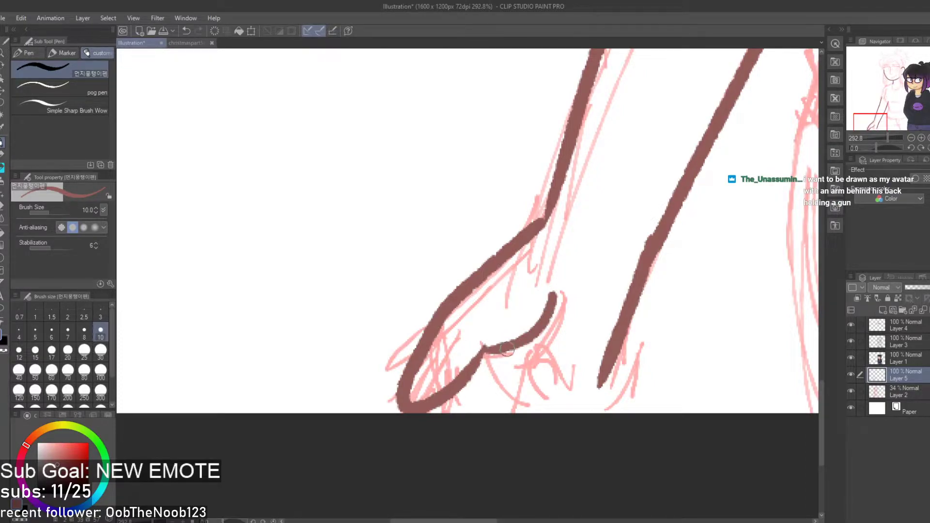
Smooth the outer wrist corner with a short pen stroke and erase the rounded tip of the outer finger
key(ctrl+z)
drag(549, 193, 536, 225)
key(e)
drag(424, 385, 370, 440)
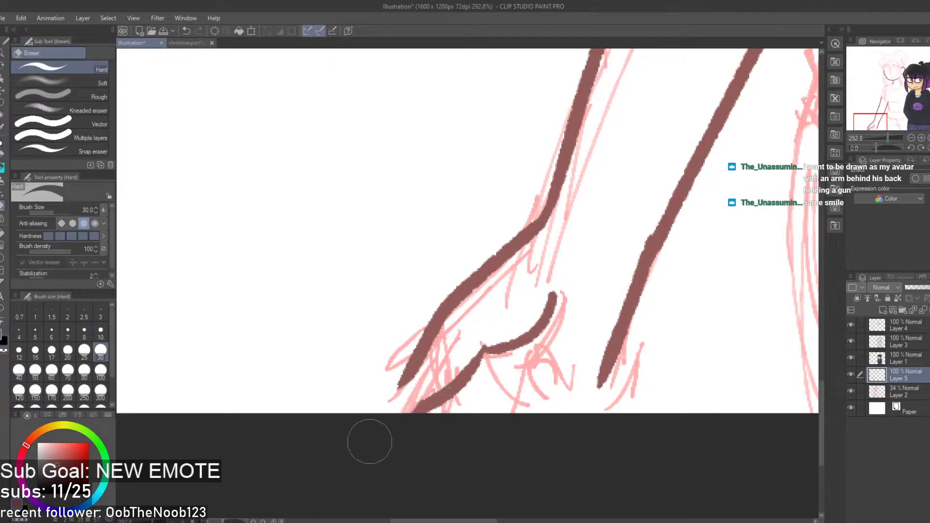
Redraw the outer finger's tip with the pen, bringing it down to the bottom canvas edge
key(p)
mouse_move(422, 357)
mouse_down()
mouse_move(387, 402)
mouse_move(431, 401)
mouse_up()
key(ctrl+z)
key(ctrl+z)
mouse_move(412, 357)
mouse_down()
mouse_move(387, 403)
mouse_move(450, 387)
mouse_up()
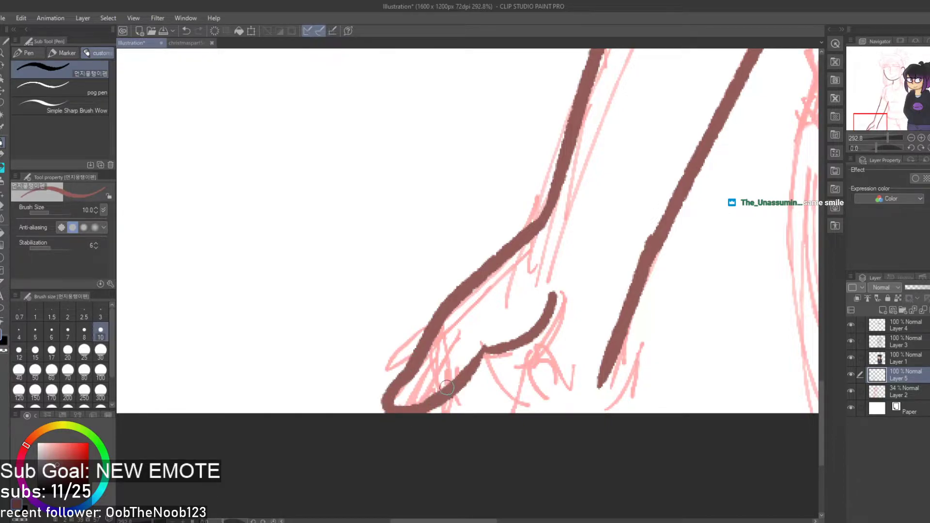
key(ctrl+z)
drag(445, 392, 435, 414)
Ink the remaining short finger strokes under the palm and the inner hand edge at the bottom of the canvas
drag(498, 387, 485, 442)
key(ctrl+z)
drag(522, 367, 497, 415)
drag(562, 382, 551, 415)
drag(609, 376, 598, 416)
Undo all the hand and wrist strokes, back to the two plain forearm lines
scroll(595, 406, down, 6)
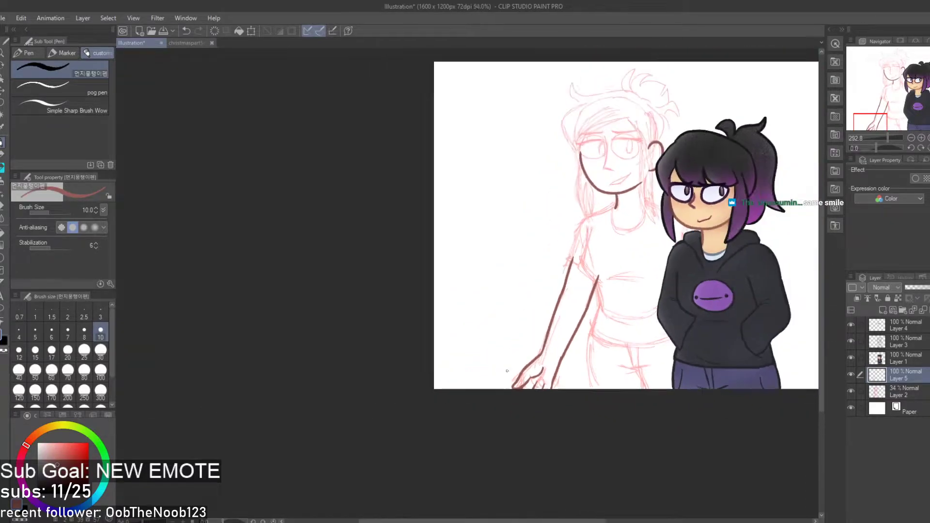
scroll(632, 312, up, 1)
key(ctrl+z)
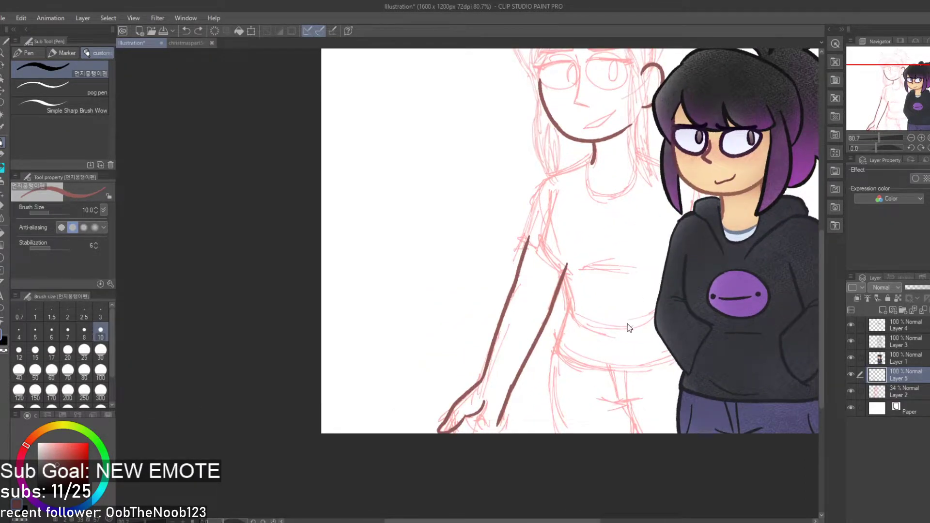
key(ctrl+z)
key(ctrl+z)
key(ctrl+z)
key(ctrl+z)
key(ctrl+z)
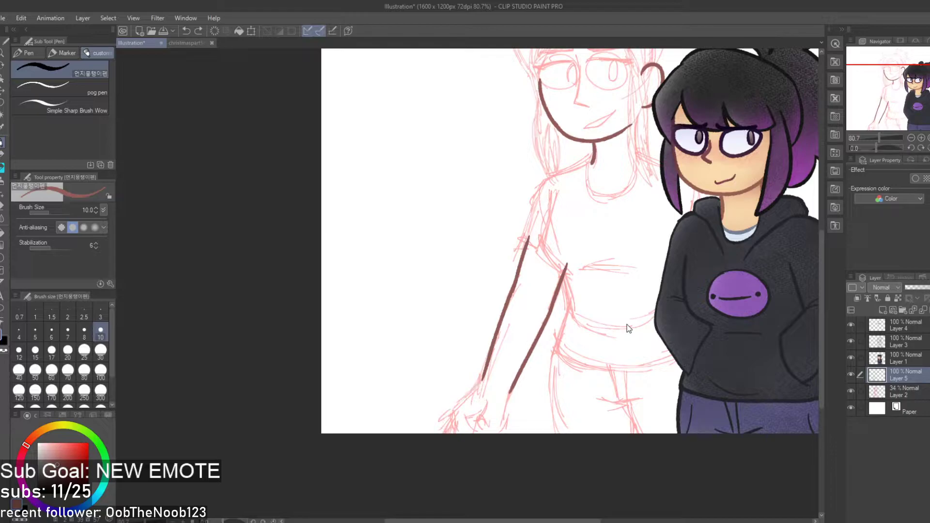
Extend the outer forearm line down to the sketched wrist with an overlapping pen stroke
scroll(541, 367, down, 5)
scroll(582, 404, up, 3)
scroll(494, 401, up, 6)
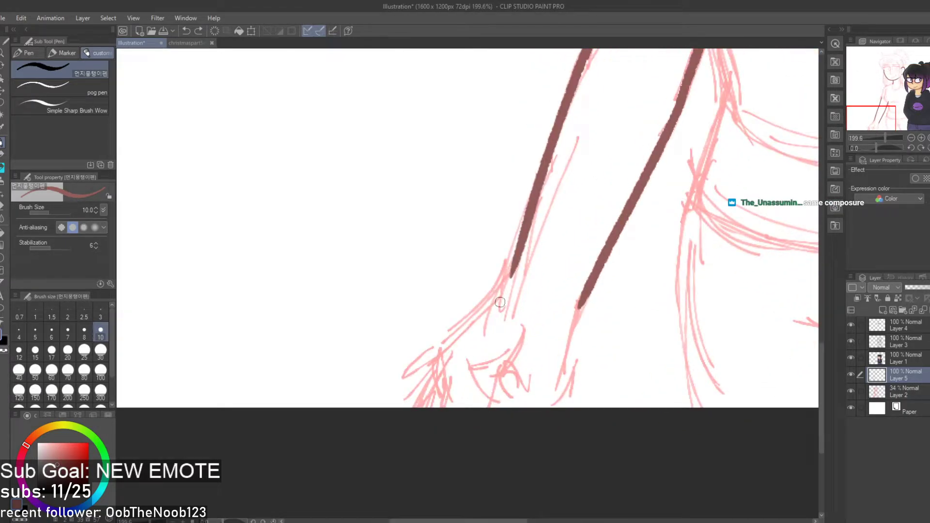
drag(523, 212, 478, 328)
key(ctrl+z)
drag(532, 209, 483, 326)
Clean the rough inner side of the outer wrist line with the hard eraser
key(e)
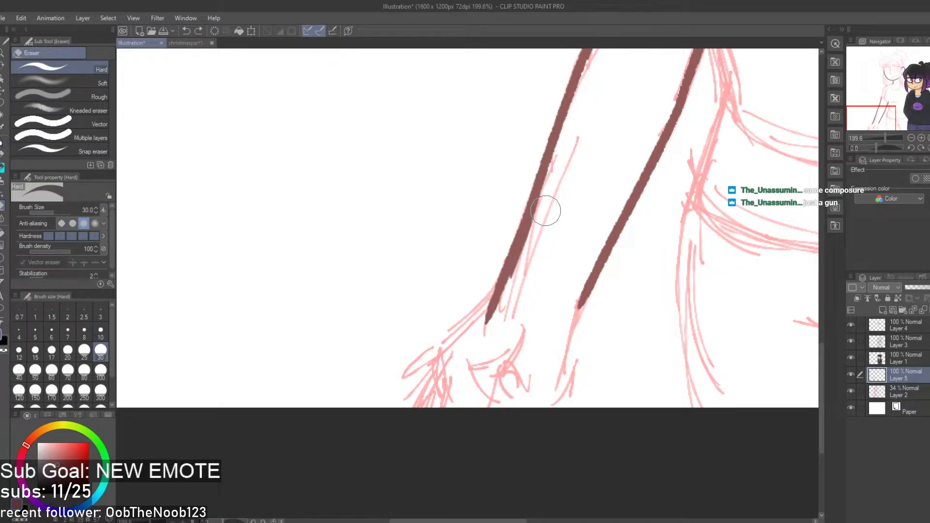
drag(553, 189, 504, 307)
key(ctrl+z)
drag(545, 220, 501, 326)
key(ctrl+z)
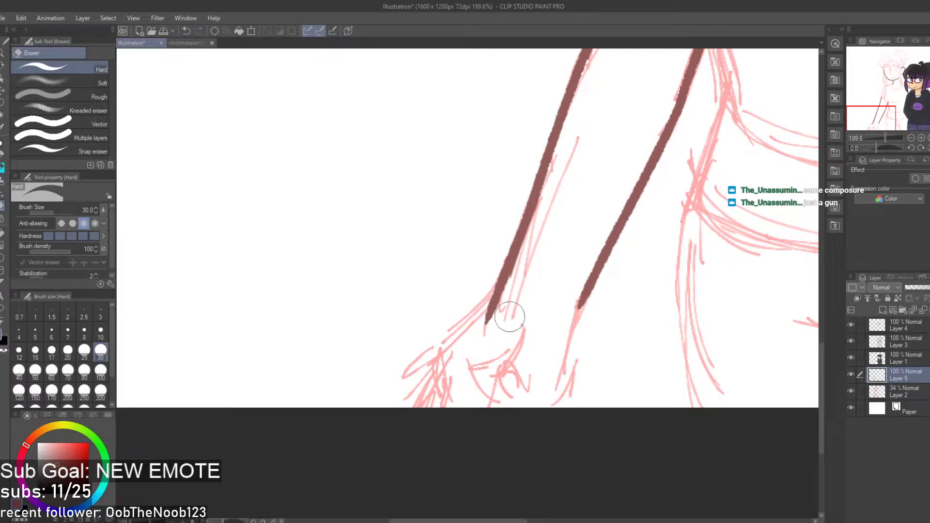
Try a short pen stroke extending the inner forearm line toward the wrist
key(p)
drag(595, 256, 562, 330)
key(ctrl+z)
drag(602, 264, 569, 338)
key(ctrl+z)
drag(594, 280, 569, 328)
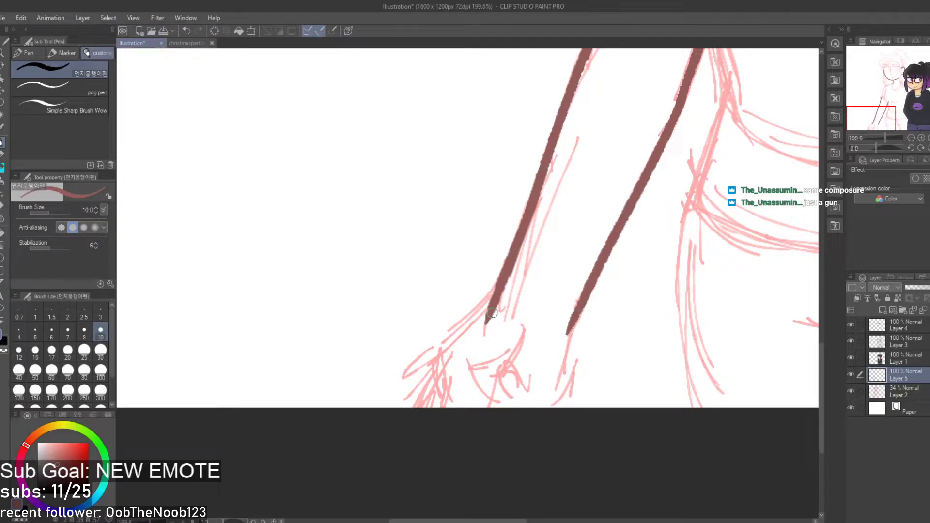
key(ctrl+z)
Ink the back of the hand with a diagonal line from the outer wrist to the knuckles
mouse_move(492, 312)
mouse_down()
mouse_move(439, 377)
mouse_move(438, 368)
mouse_up()
key(ctrl+z)
mouse_move(492, 310)
mouse_down()
mouse_move(468, 334)
mouse_move(450, 377)
mouse_move(442, 366)
mouse_move(430, 434)
mouse_up()
key(ctrl+z)
key(ctrl+z)
mouse_move(432, 370)
mouse_down()
mouse_move(418, 431)
mouse_move(431, 408)
mouse_up()
key(ctrl+z)
key(ctrl+z)
mouse_move(495, 305)
mouse_down()
mouse_move(441, 376)
mouse_move(465, 423)
mouse_move(427, 389)
mouse_up()
key(ctrl+z)
key(ctrl+z)
key(ctrl+z)
mouse_move(495, 303)
mouse_down()
mouse_move(424, 385)
mouse_move(442, 408)
mouse_up()
Ink the hand's inner edge from the wrist to the canvas bottom and a short outer finger line below the knuckles
drag(568, 320, 553, 427)
key(ctrl+z)
drag(574, 312, 550, 421)
drag(429, 382, 420, 409)
key(e)
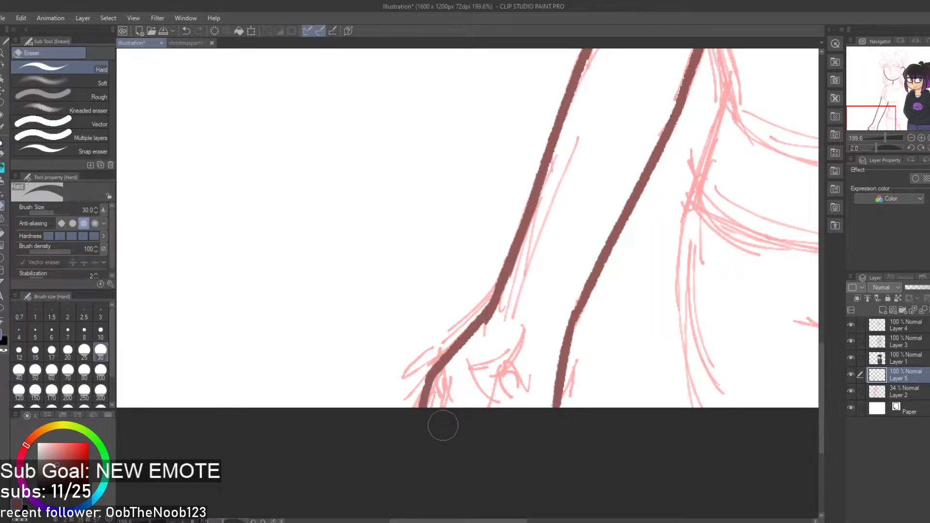
Try a slanted palm crease with a short finger stroke below it inside the sketched hand
key(p)
drag(483, 371, 449, 403)
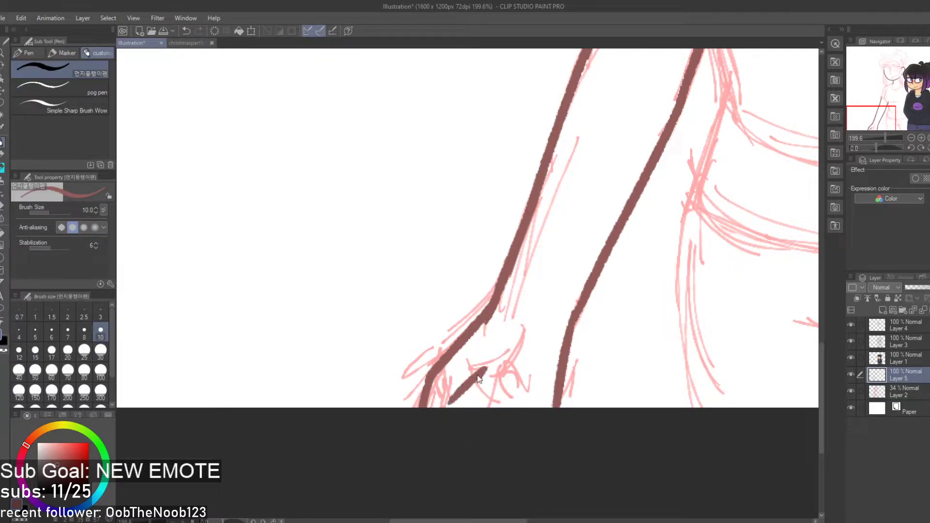
key(ctrl+z)
drag(498, 353, 461, 386)
key(ctrl+z)
mouse_move(510, 350)
mouse_down()
mouse_move(462, 383)
mouse_move(448, 422)
mouse_up()
key(ctrl+z)
key(ctrl+z)
drag(467, 386, 455, 409)
key(ctrl+z)
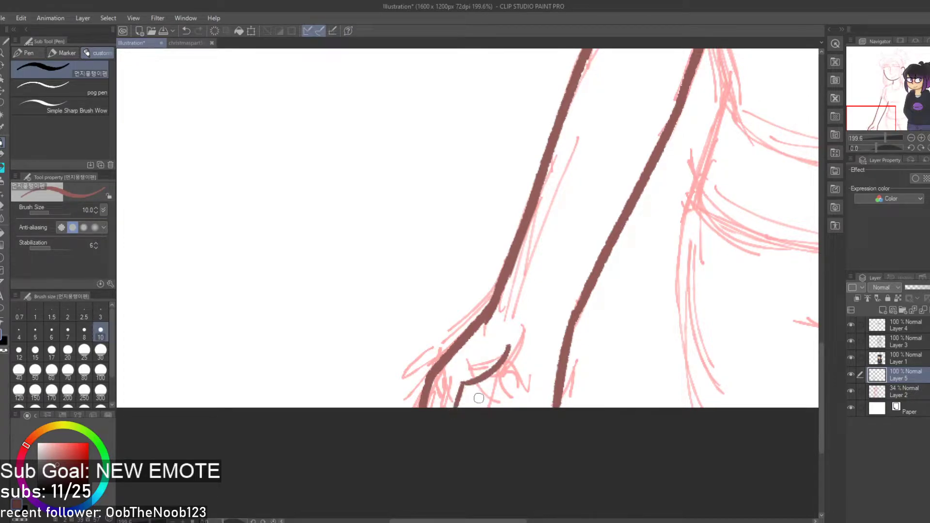
Try a palm crease that continues in one stroke into the finger's inner edge
key(ctrl+z)
mouse_move(511, 346)
mouse_down()
mouse_move(465, 378)
mouse_move(458, 409)
mouse_up()
key(ctrl+z)
key(ctrl+z)
key(ctrl+z)
key(ctrl+z)
Try several short finger and palm strokes inside the sketched hand
drag(468, 378, 455, 412)
key(ctrl+z)
drag(492, 367, 444, 436)
key(ctrl+z)
mouse_move(513, 353)
mouse_down()
mouse_move(458, 424)
mouse_move(529, 373)
mouse_up()
key(ctrl+z)
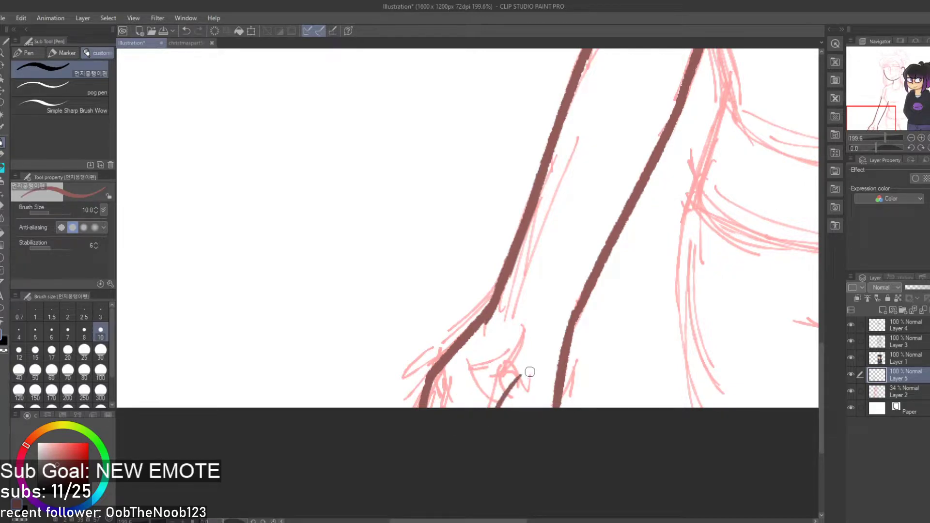
key(ctrl+z)
mouse_move(504, 408)
mouse_down()
mouse_move(533, 370)
mouse_move(537, 397)
mouse_move(528, 371)
mouse_move(541, 382)
mouse_move(507, 420)
mouse_up()
key(ctrl+z)
key(ctrl+z)
drag(515, 350, 485, 410)
key(ctrl+z)
Undo the remaining ink lines of the hand below the forearm
scroll(431, 383, down, 5)
scroll(430, 381, down, 2)
scroll(430, 383, up, 6)
key(ctrl+z)
key(ctrl+z)
key(ctrl+y)
scroll(460, 417, down, 4)
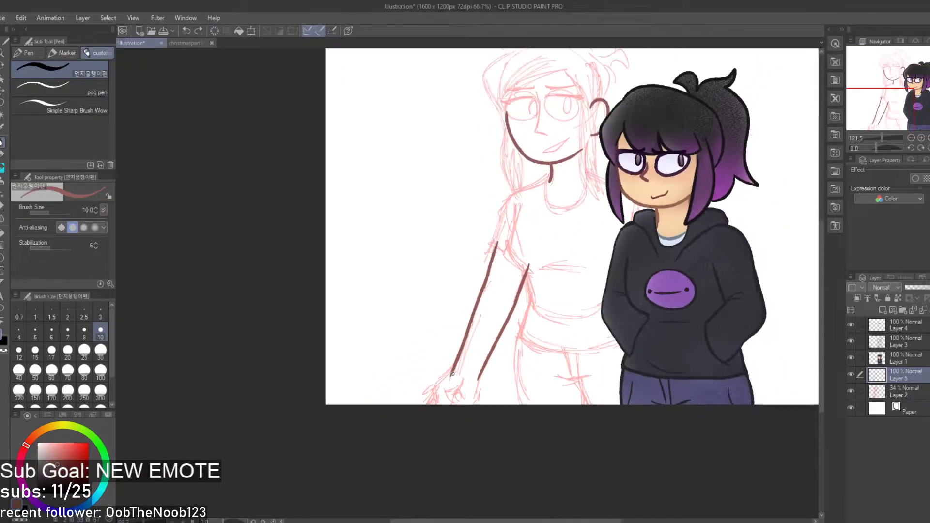
Sample the brown hair colour from christmaspart5clean.png and shift its hue slightly toward red for the illustration
scroll(452, 374, down, 3)
scroll(502, 292, up, 5)
scroll(498, 252, down, 2)
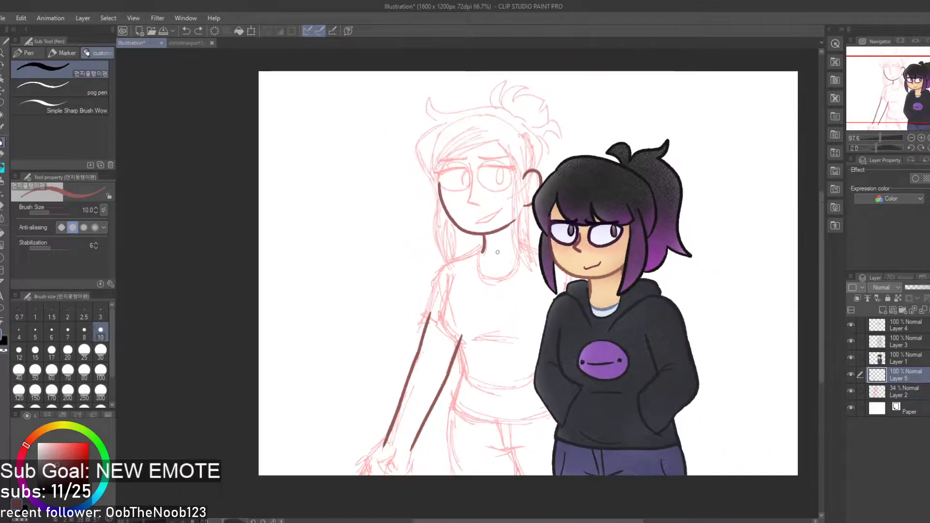
scroll(462, 167, up, 2)
scroll(484, 339, down, 2)
scroll(428, 181, up, 3)
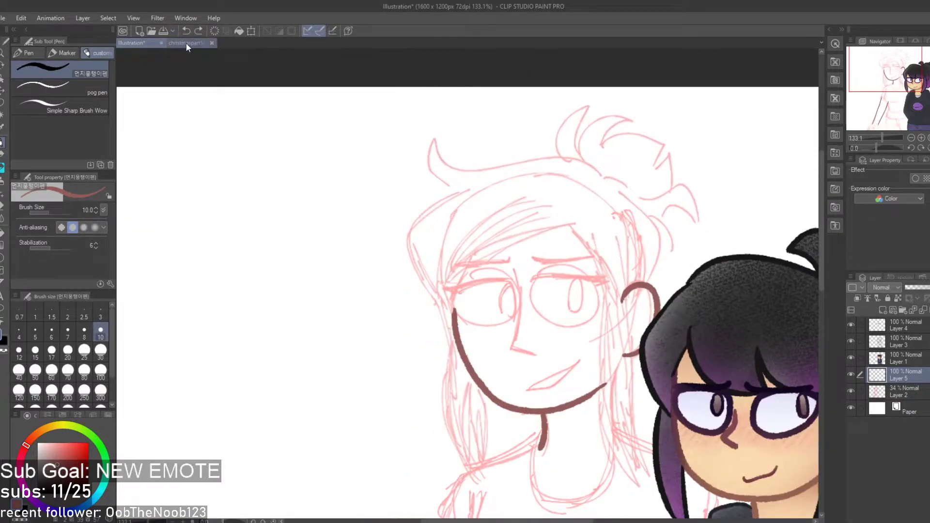
click(186, 44)
key(i)
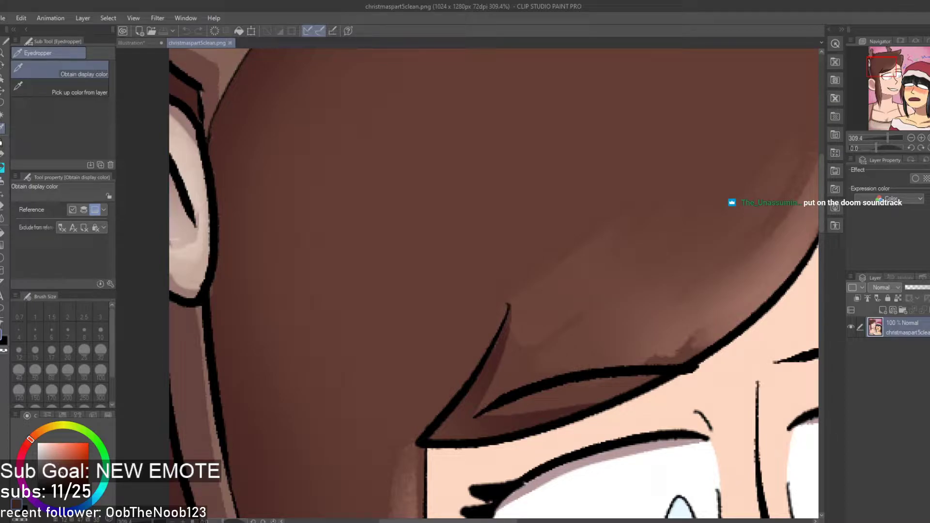
click(132, 43)
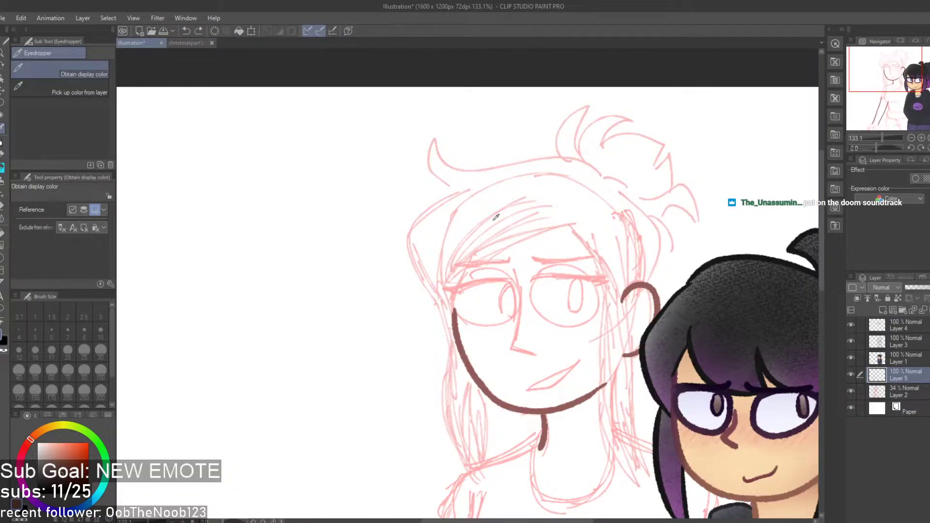
scroll(496, 216, up, 5)
drag(28, 439, 27, 445)
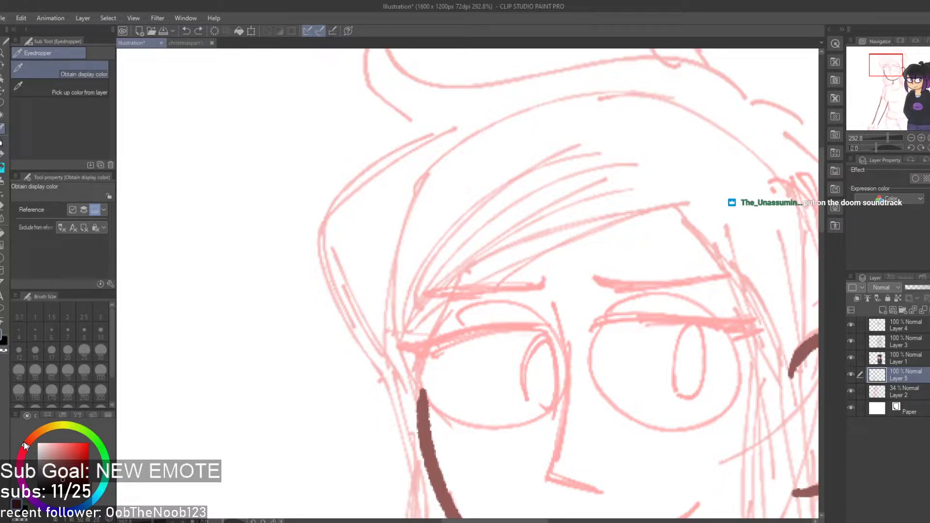
Ink the lower edge of the fringe as a dark brown curve sweeping from the outer eye to the parting
key(p)
drag(506, 375, 554, 225)
key(ctrl+z)
mouse_move(464, 303)
mouse_down()
mouse_move(477, 288)
mouse_move(654, 213)
mouse_up()
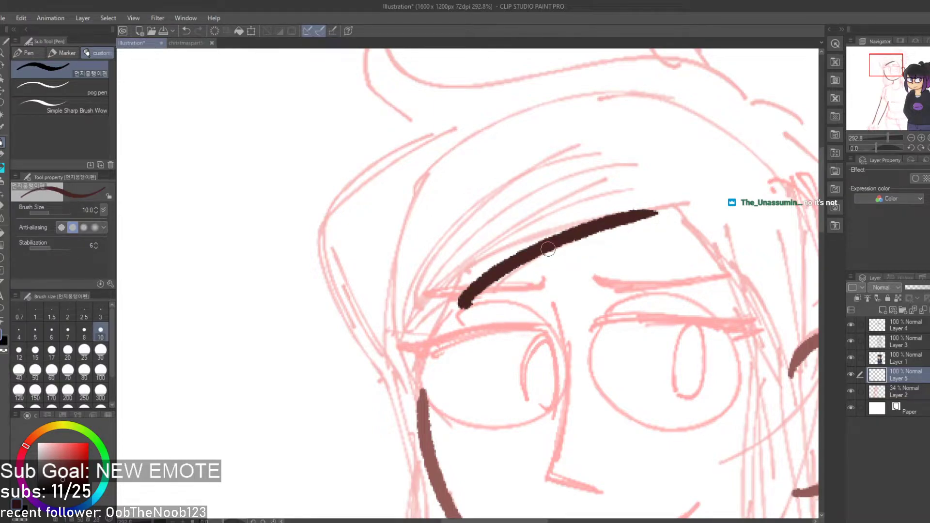
key(ctrl+z)
mouse_move(436, 315)
mouse_down()
mouse_move(660, 217)
mouse_move(478, 281)
mouse_move(687, 212)
mouse_up()
Extend the fringe line down past the outer eye corner to the top of the cheek outline
key(ctrl+z)
drag(458, 300, 414, 406)
key(ctrl+z)
mouse_move(453, 301)
mouse_down()
mouse_move(411, 410)
mouse_move(453, 306)
mouse_move(420, 407)
mouse_move(453, 306)
mouse_move(418, 398)
mouse_up()
key(ctrl+z)
key(ctrl+z)
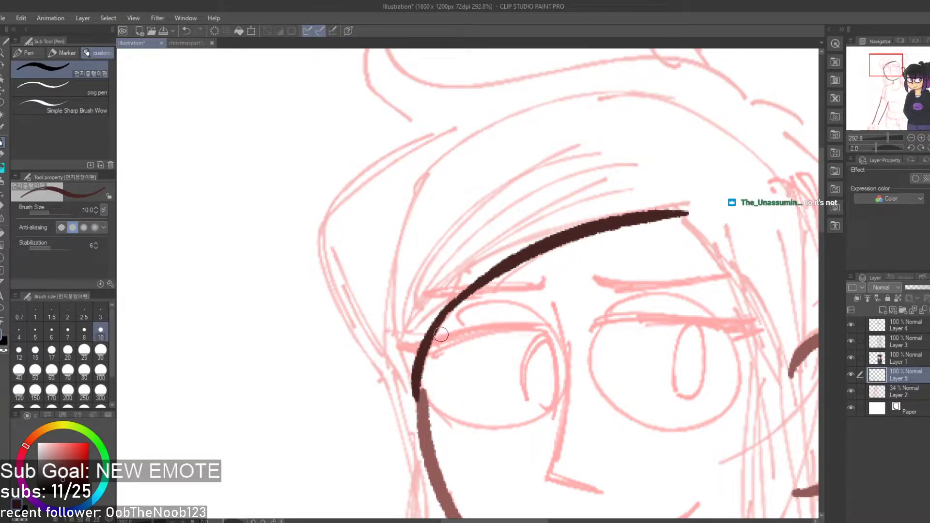
Ink the outer hair curve from the upper side of the head down to the top of the cheek outline
scroll(437, 346, down, 4)
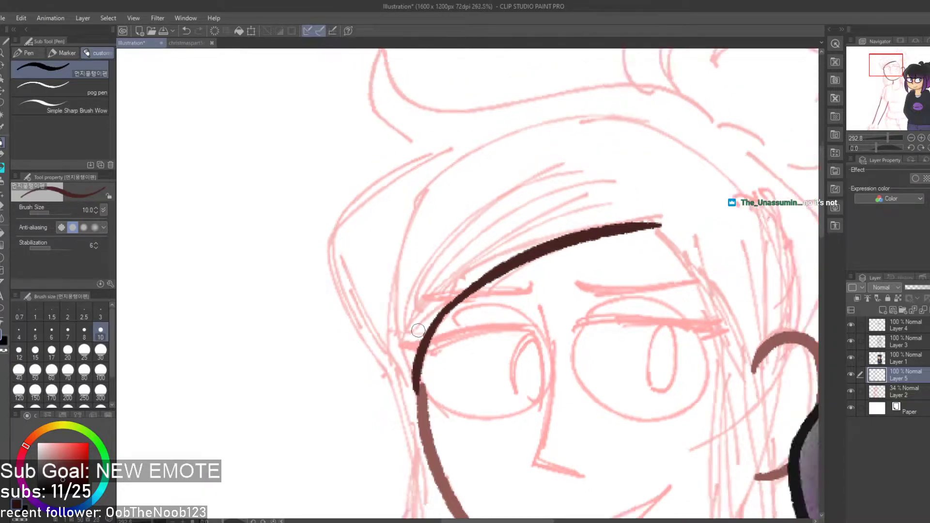
scroll(464, 294, up, 5)
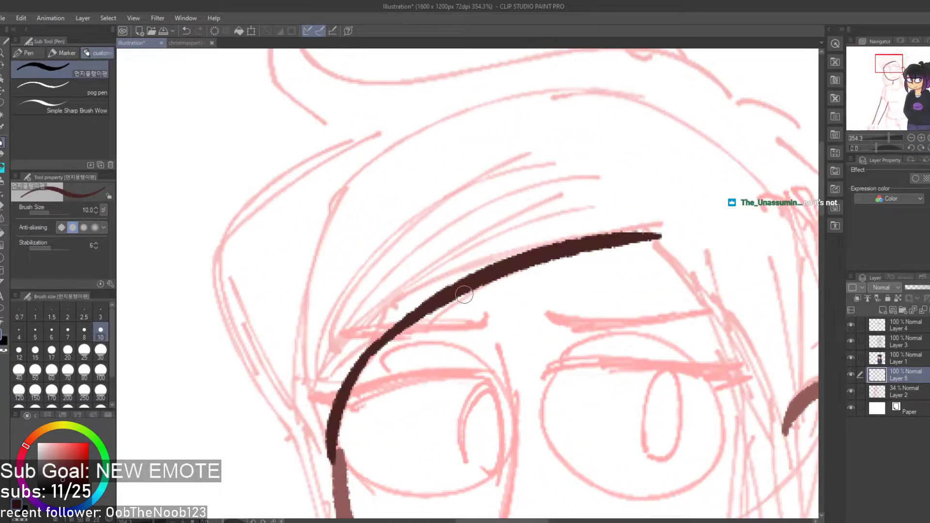
drag(354, 180, 341, 480)
drag(348, 179, 290, 418)
key(ctrl+z)
drag(348, 178, 332, 473)
key(ctrl+z)
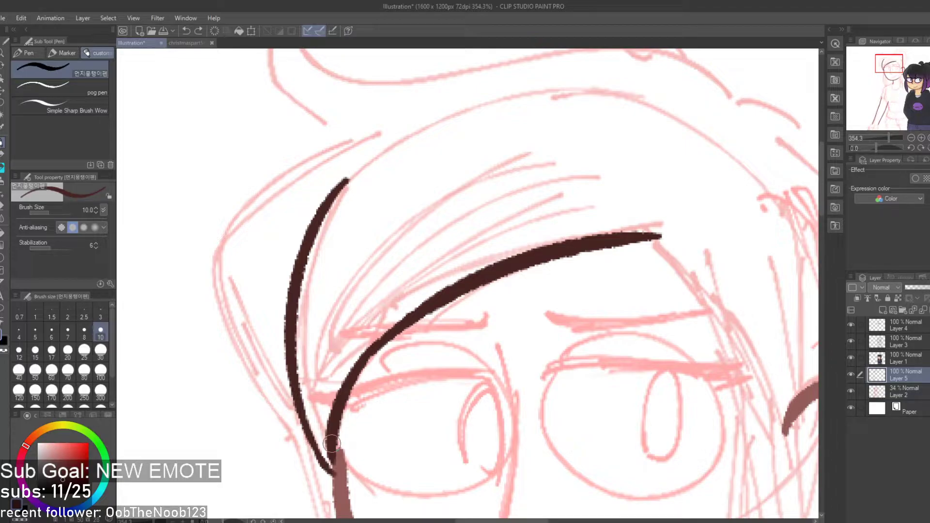
Add a new layer directly above sketch Layer 2 and ink the curved hair edge above the ear
scroll(213, 393, down, 3)
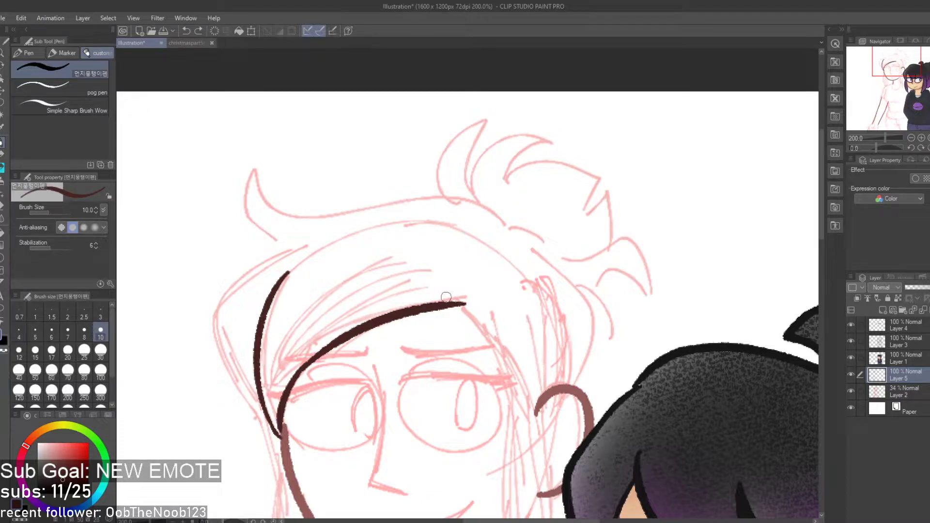
scroll(511, 315, up, 2)
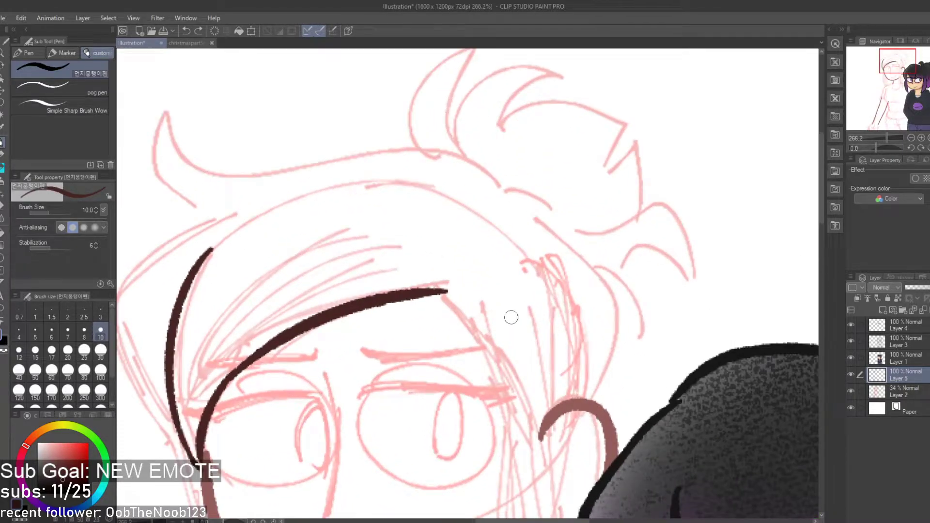
click(901, 386)
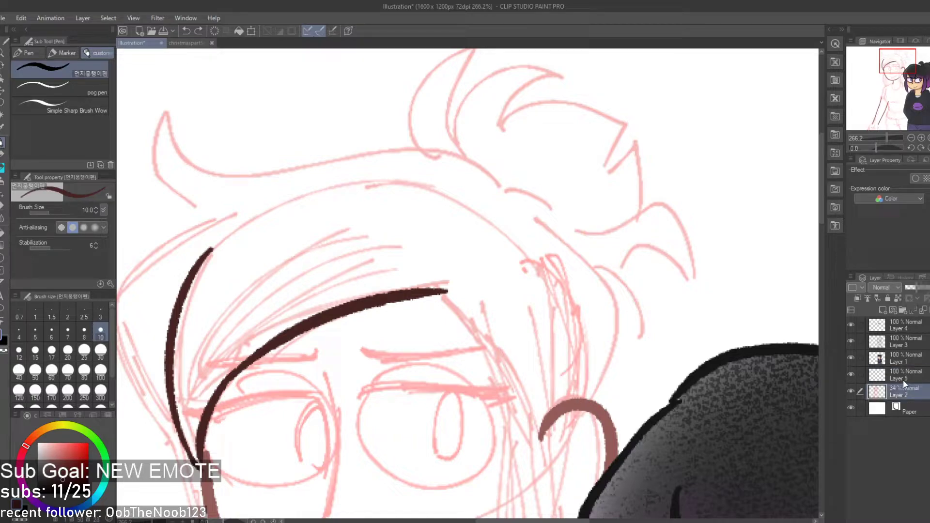
click(883, 310)
mouse_move(532, 261)
mouse_down()
mouse_move(587, 396)
mouse_move(590, 339)
mouse_move(582, 392)
mouse_up()
key(ctrl+z)
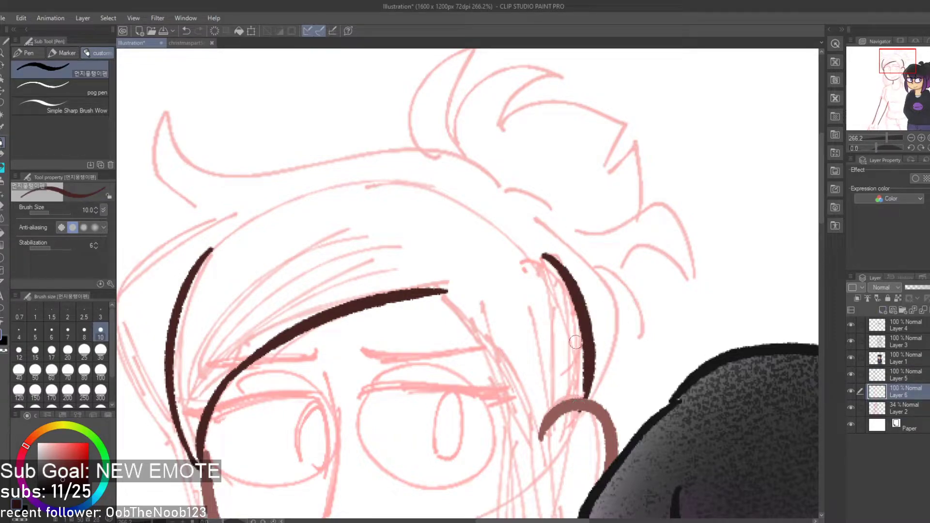
key(ctrl+z)
Try a hair line from the parting end of the fringe diagonally down to the ear
drag(469, 303, 511, 380)
key(ctrl+z)
drag(441, 291, 533, 403)
key(ctrl+z)
mouse_move(437, 293)
mouse_down()
mouse_move(526, 405)
mouse_move(538, 440)
mouse_move(549, 426)
mouse_up()
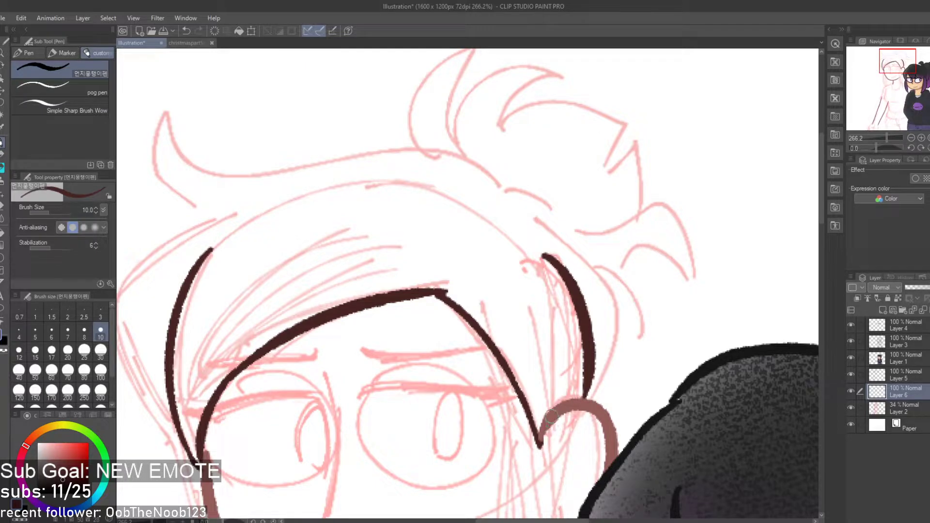
scroll(548, 339, down, 15)
scroll(530, 354, up, 12)
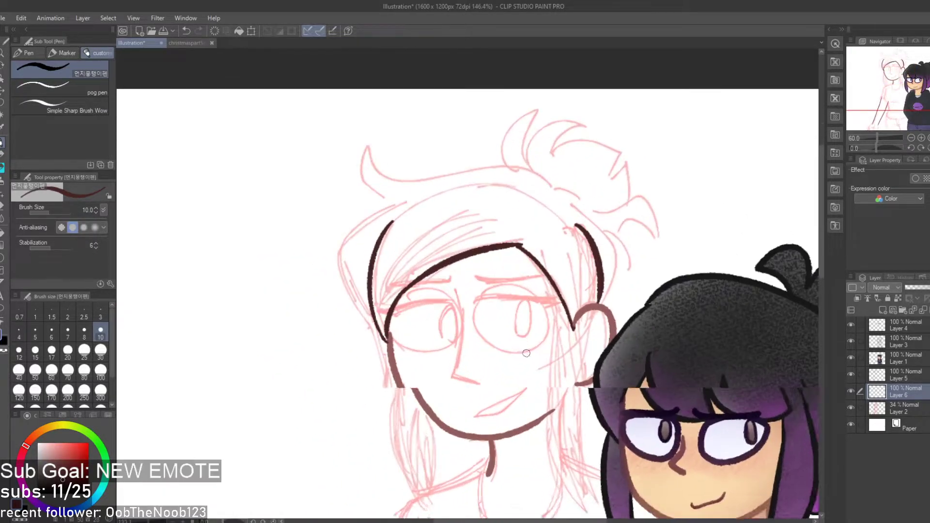
key(ctrl+z)
key(ctrl+z)
Ink a shorter curved hair line from the parting down to the eye corner nearest the ear
scroll(546, 339, up, 1)
drag(505, 199, 554, 288)
key(ctrl+z)
drag(503, 197, 563, 301)
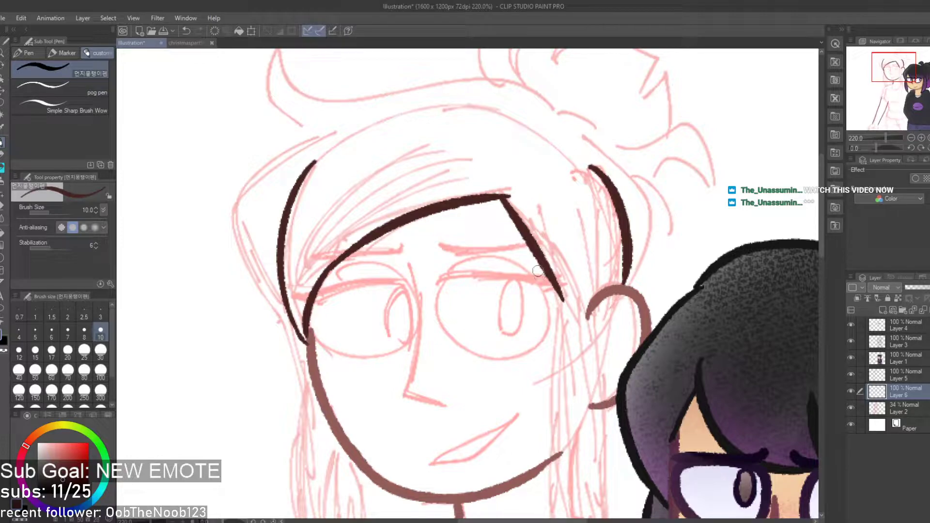
key(ctrl+z)
drag(504, 197, 561, 284)
key(ctrl+z)
drag(501, 195, 557, 286)
key(ctrl+z)
drag(506, 195, 555, 293)
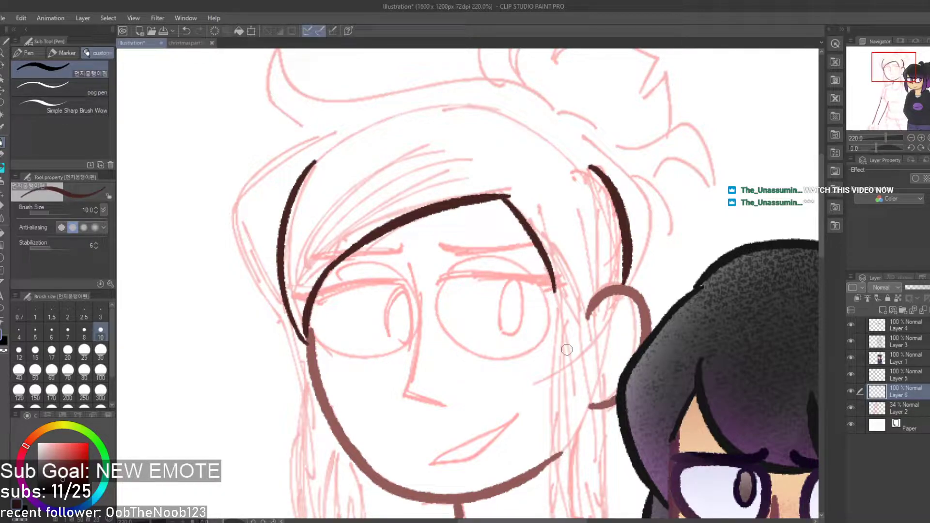
Try extending the ear-side hair line from the eye corner down toward the jaw
scroll(558, 288, down, 4)
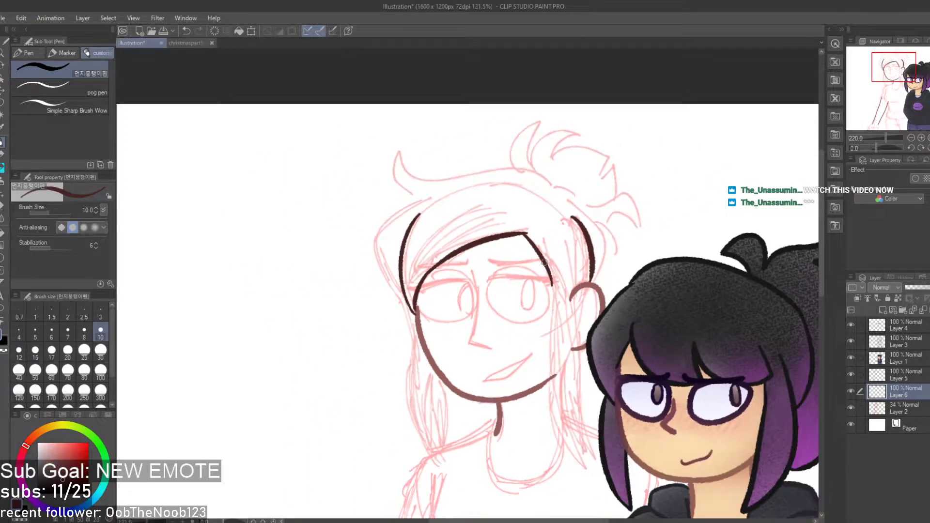
scroll(562, 426, up, 3)
scroll(558, 291, down, 2)
scroll(555, 372, up, 2)
drag(561, 240, 548, 203)
key(ctrl+z)
mouse_move(537, 163)
mouse_down()
mouse_move(544, 187)
mouse_move(532, 297)
mouse_up()
key(ctrl+z)
key(ctrl+z)
key(ctrl+z)
drag(538, 156, 529, 290)
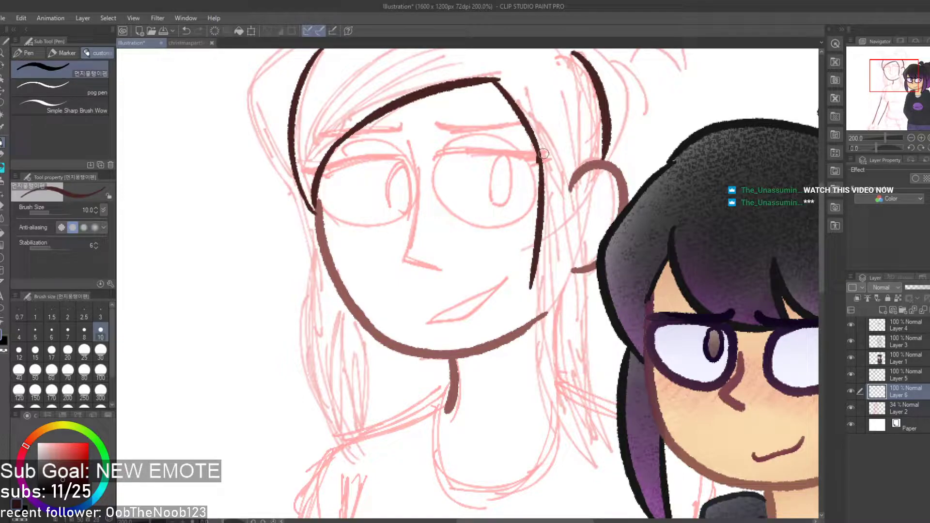
key(ctrl+z)
key(ctrl+z)
Extend the ear-side hair line nearly straight down from the eye corner to the jaw
drag(536, 145, 536, 306)
key(ctrl+z)
key(ctrl+z)
drag(536, 153, 527, 304)
key(ctrl+z)
drag(538, 157, 533, 307)
key(ctrl+z)
key(ctrl+z)
drag(537, 150, 540, 303)
Continue the hair strand below the jaw to a pointed tip and ink its short second edge
mouse_move(543, 269)
mouse_down()
mouse_move(538, 391)
mouse_move(557, 430)
mouse_up()
key(ctrl+z)
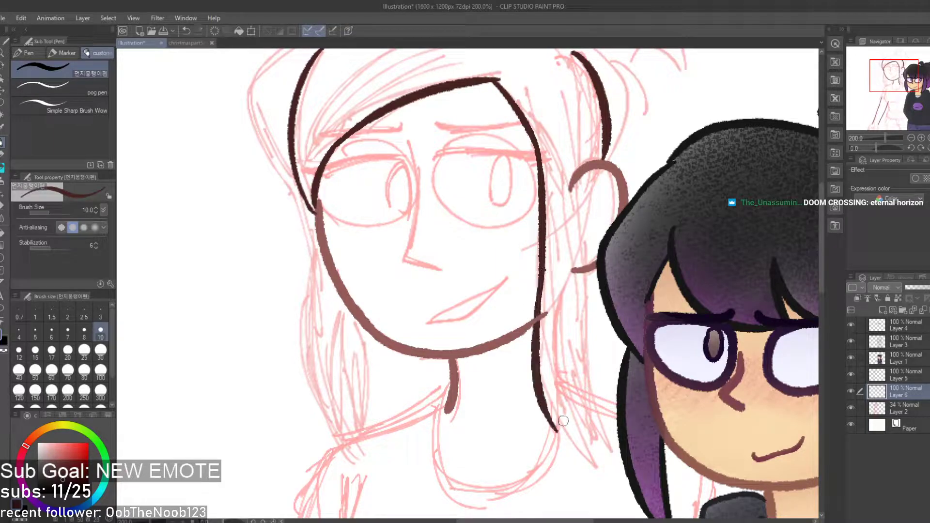
drag(553, 329, 574, 448)
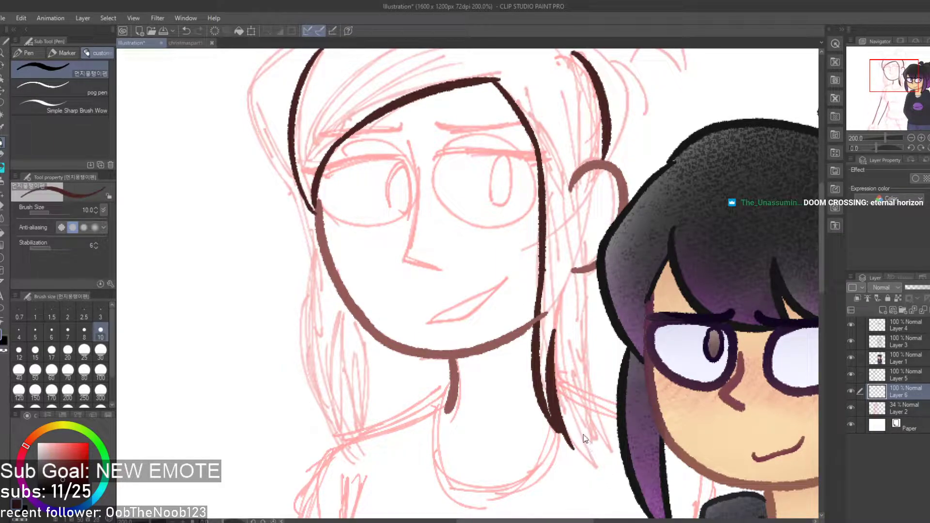
key(ctrl+z)
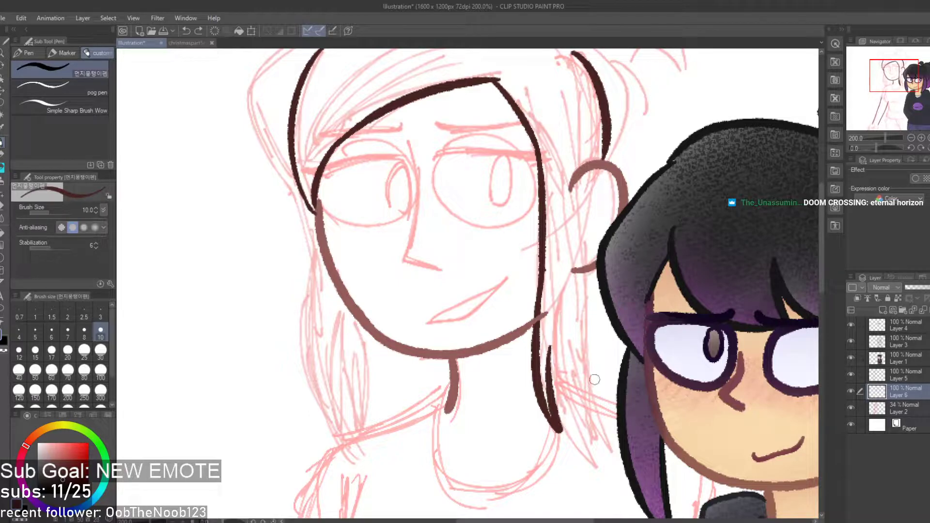
Try a long vertical hair edge between the face-side strand and the ear
drag(583, 124, 567, 277)
key(ctrl+z)
scroll(567, 281, down, 3)
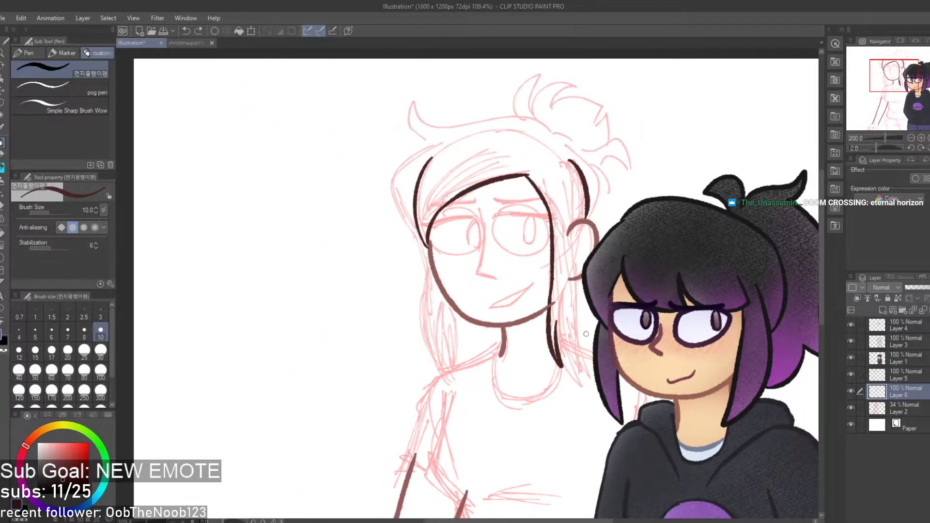
drag(611, 223, 600, 263)
scroll(588, 313, up, 3)
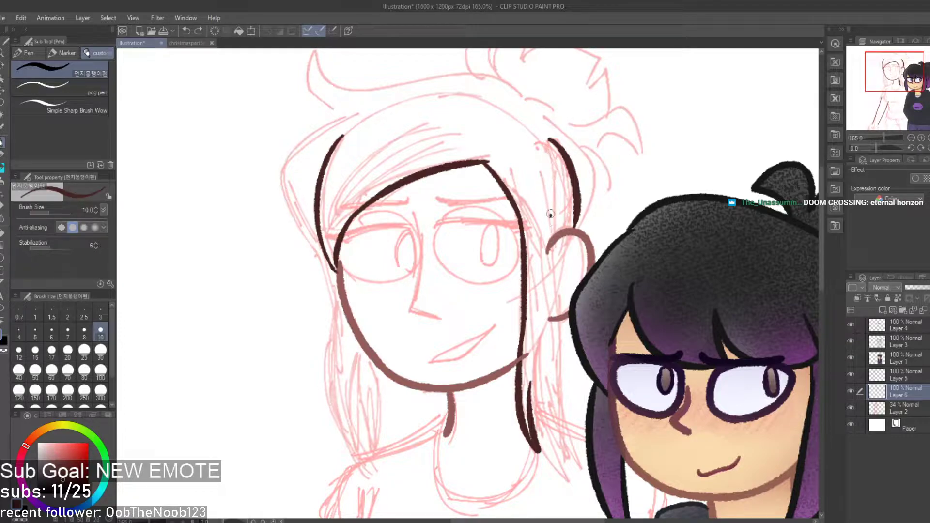
drag(550, 215, 551, 335)
key(ctrl+z)
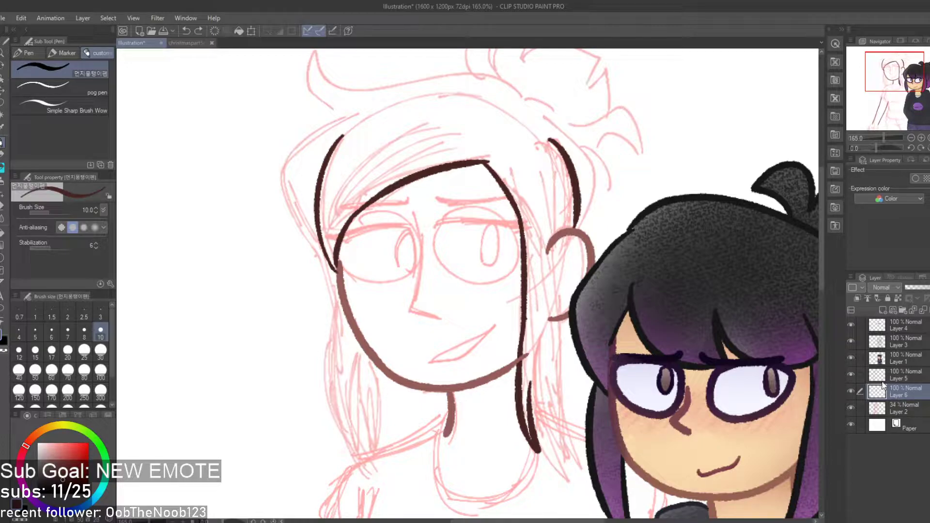
key(ctrl+z)
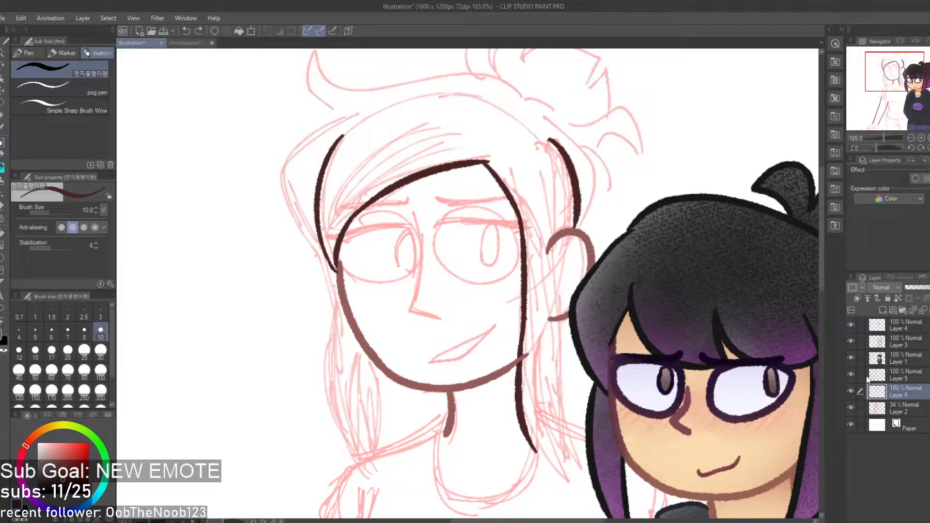
key(ctrl+y)
Erase the end of the jaw line that crosses the hair strand on Layer 5, and reselect Layer 6
scroll(513, 386, up, 6)
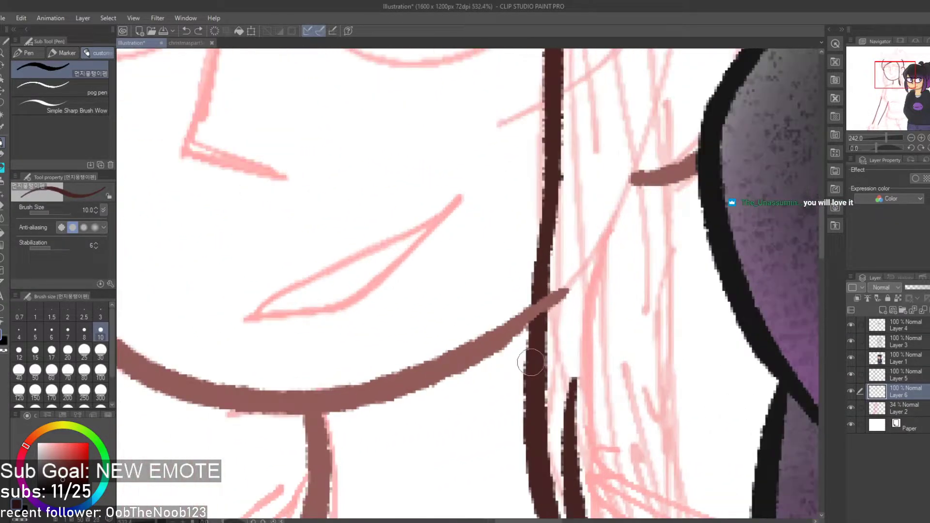
key(e)
mouse_move(581, 329)
mouse_down()
mouse_move(567, 277)
mouse_move(572, 296)
mouse_up()
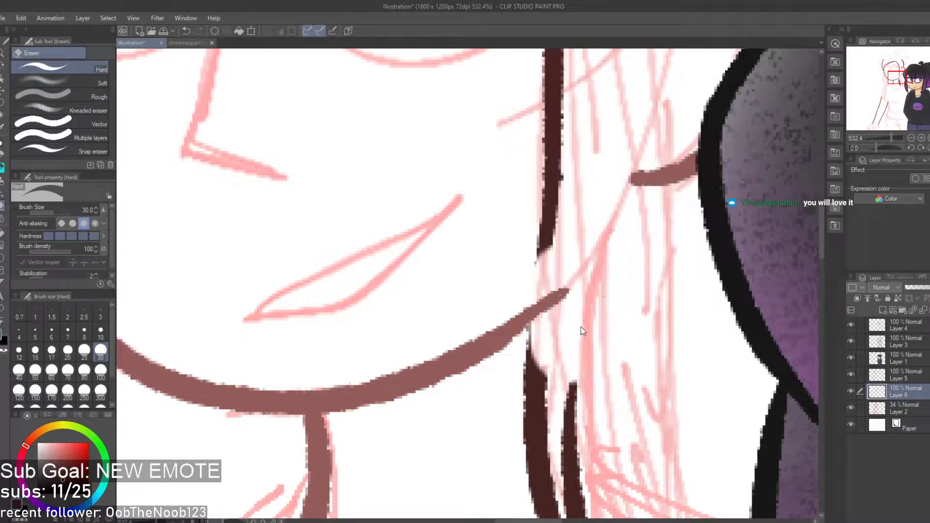
key(ctrl+z)
click(891, 364)
mouse_move(619, 321)
mouse_down()
mouse_move(587, 328)
mouse_move(572, 304)
mouse_up()
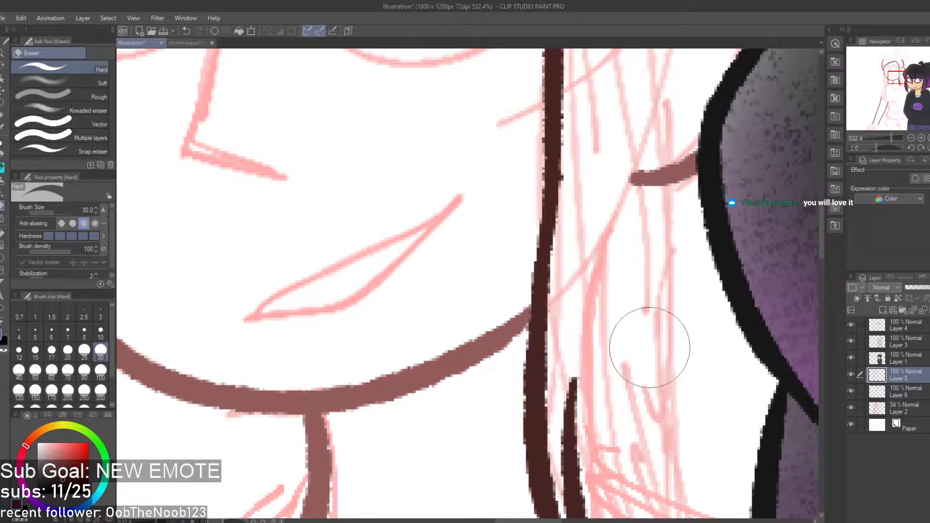
click(923, 407)
click(920, 394)
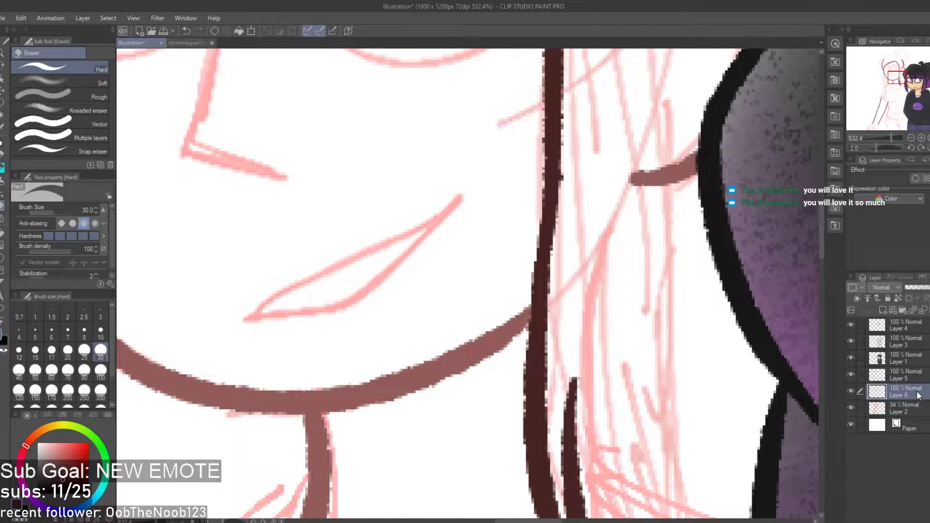
scroll(691, 388, down, 10)
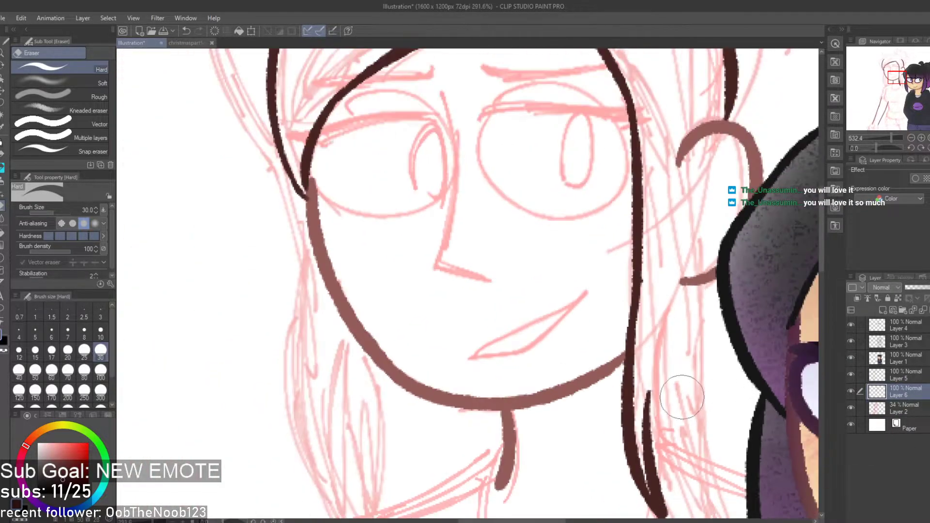
scroll(636, 363, up, 3)
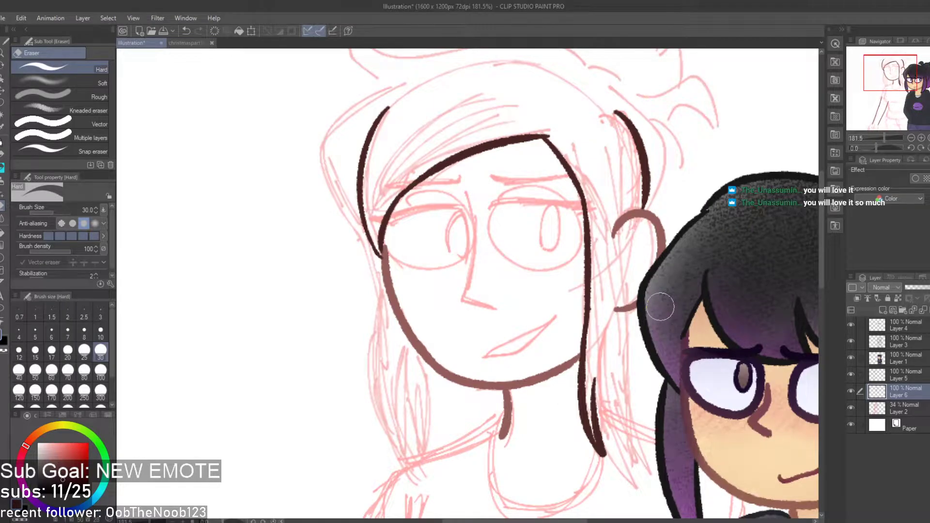
Try a long tapered hair edge between the face-side strand and the ear on Layer 6
key(p)
drag(580, 212, 595, 320)
key(ctrl+z)
mouse_move(628, 173)
mouse_down()
mouse_move(614, 305)
mouse_move(607, 294)
mouse_up()
key(ctrl+z)
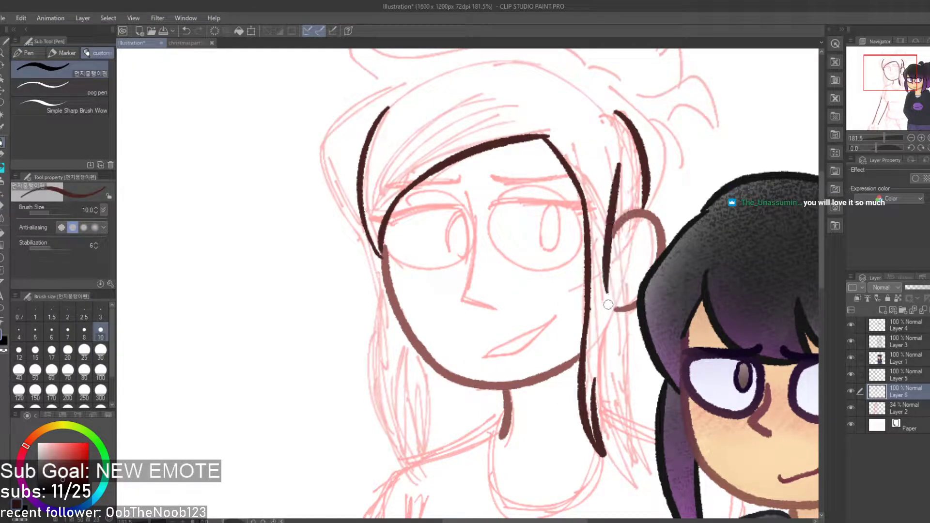
key(ctrl+z)
Try raising the hair layer above the face layer, and test strand edges over the ear and beside the far cheek
mouse_move(917, 385)
mouse_down()
mouse_move(918, 371)
mouse_move(908, 387)
mouse_move(909, 373)
mouse_up()
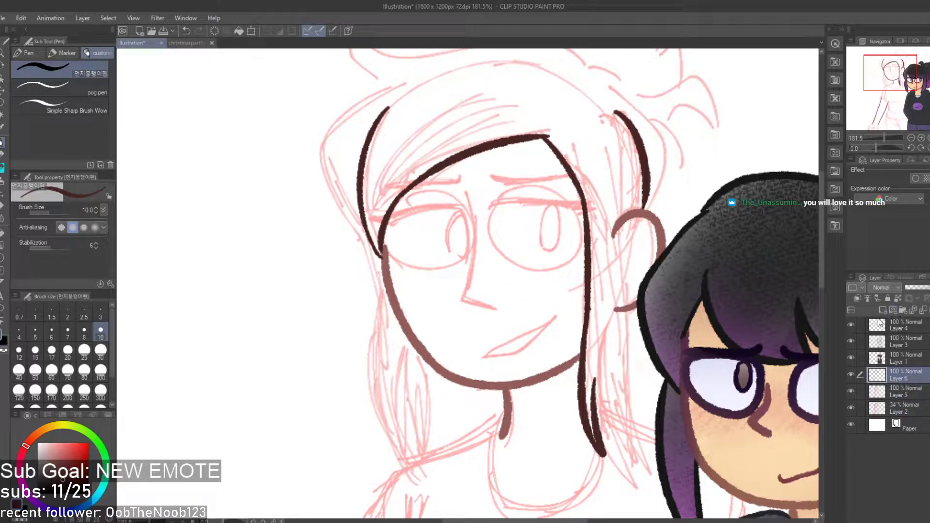
key(ctrl+z)
drag(640, 213, 624, 436)
key(ctrl+z)
drag(621, 301, 629, 426)
key(ctrl+z)
key(ctrl+y)
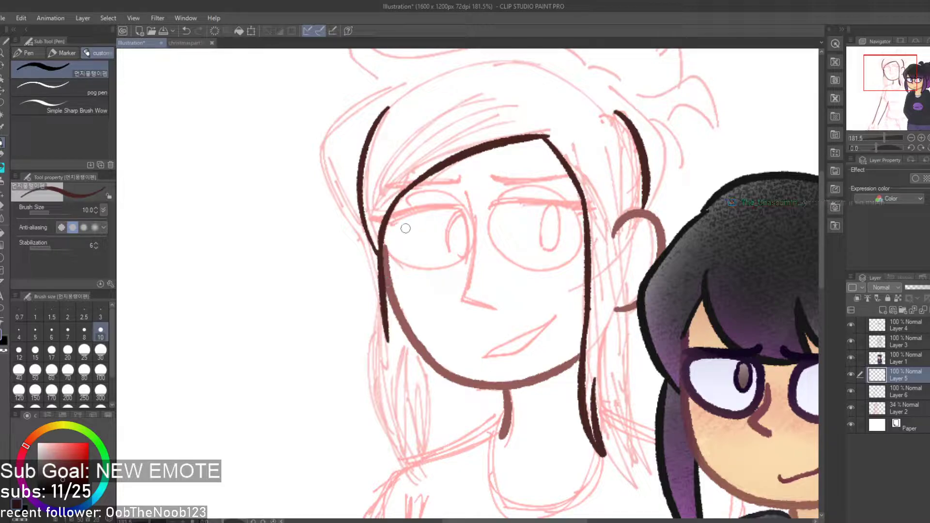
key(ctrl+z)
Try thin strand lines inside the swept fringe, curving from the temple up toward the crown
scroll(438, 183, down, 5)
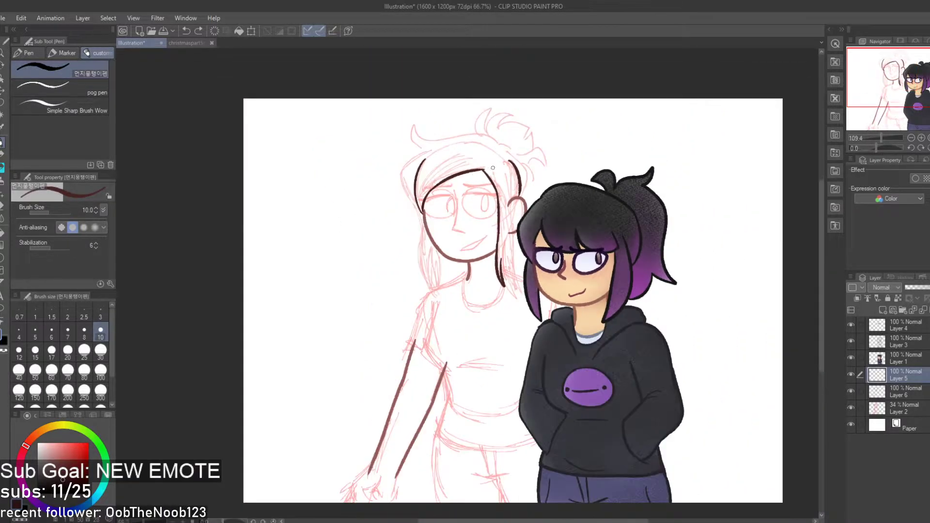
scroll(438, 170, up, 2)
scroll(437, 170, up, 3)
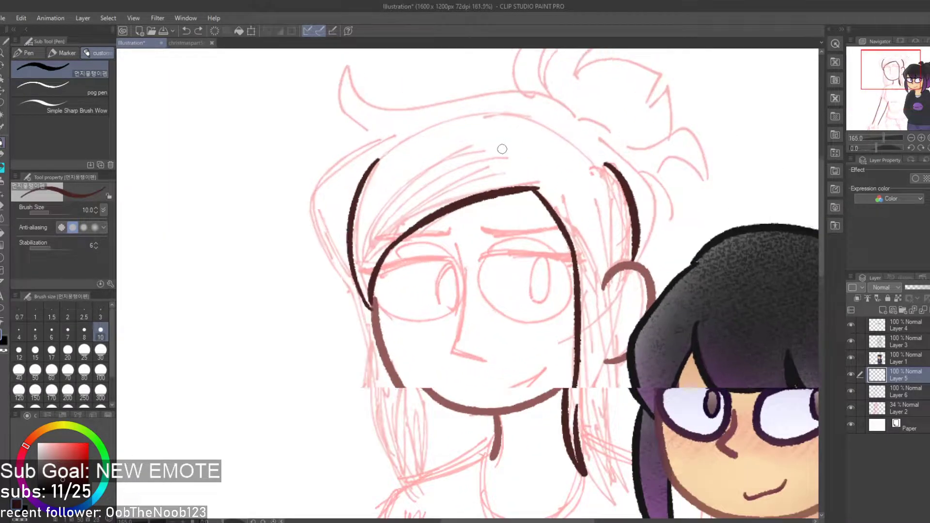
drag(344, 265, 483, 142)
key(ctrl+z)
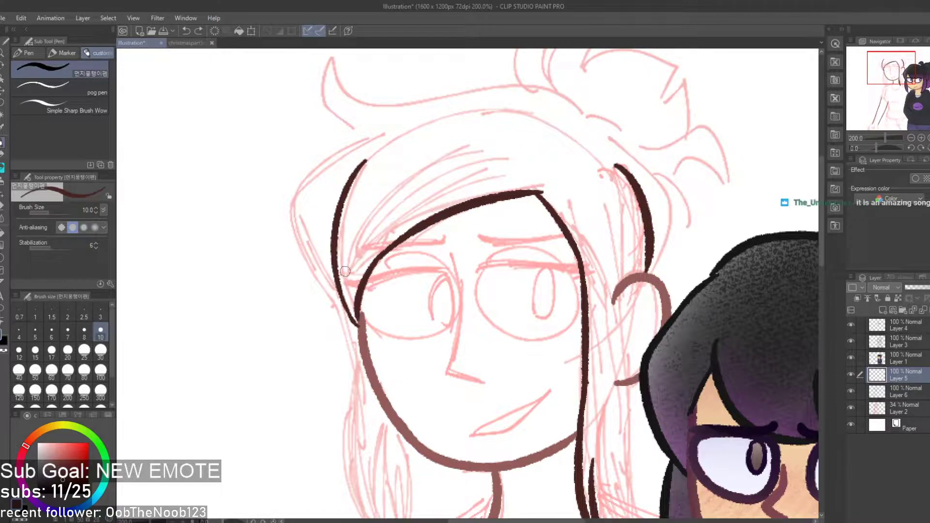
drag(344, 271, 472, 131)
key(ctrl+z)
drag(345, 281, 471, 150)
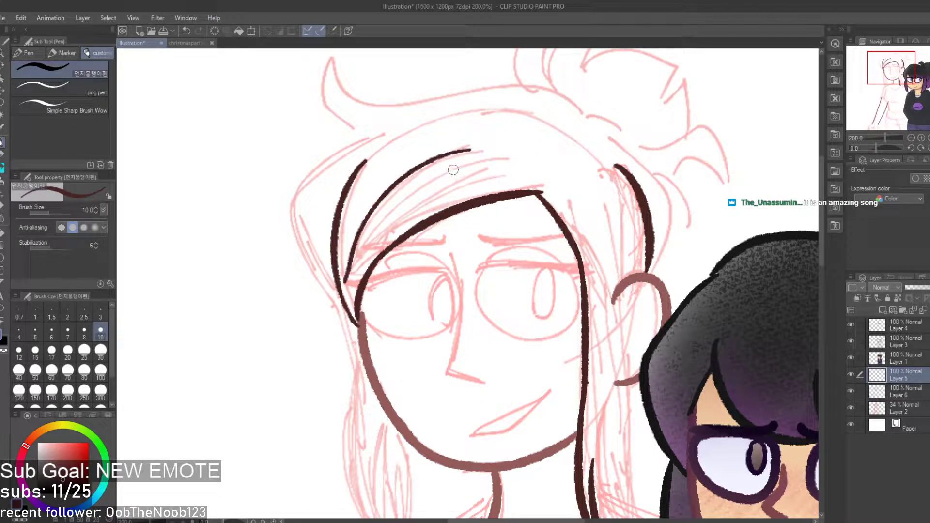
key(ctrl+z)
drag(348, 301, 448, 164)
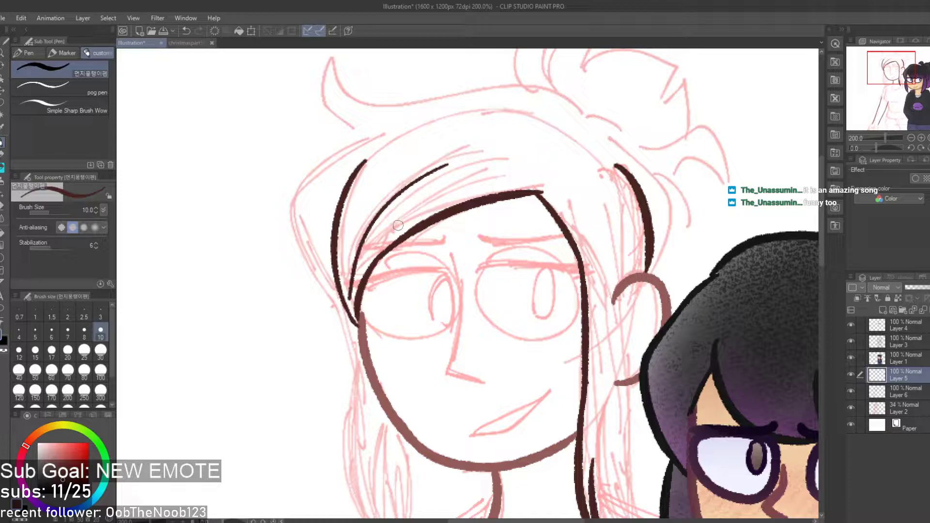
drag(381, 234, 499, 172)
key(ctrl+z)
key(ctrl+z)
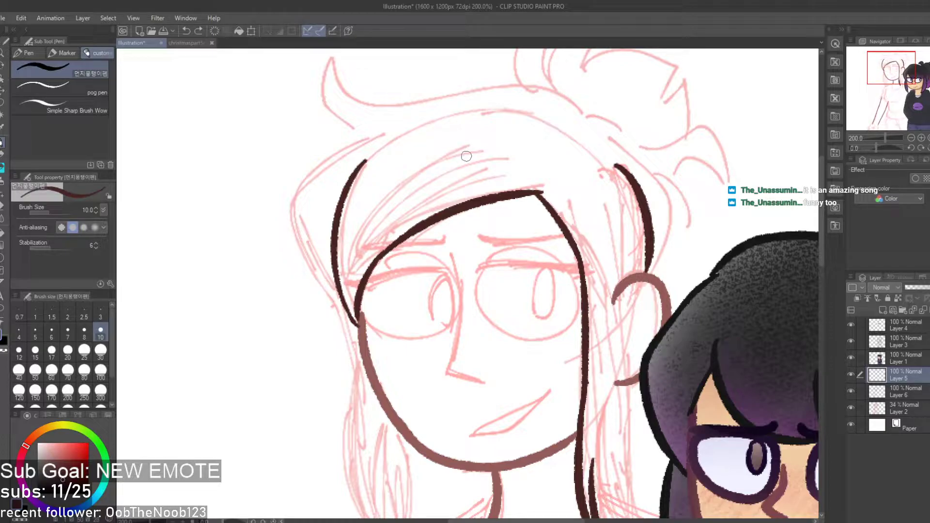
Try one hair edge down the far cheek and another just in front of the ear
scroll(485, 240, down, 2)
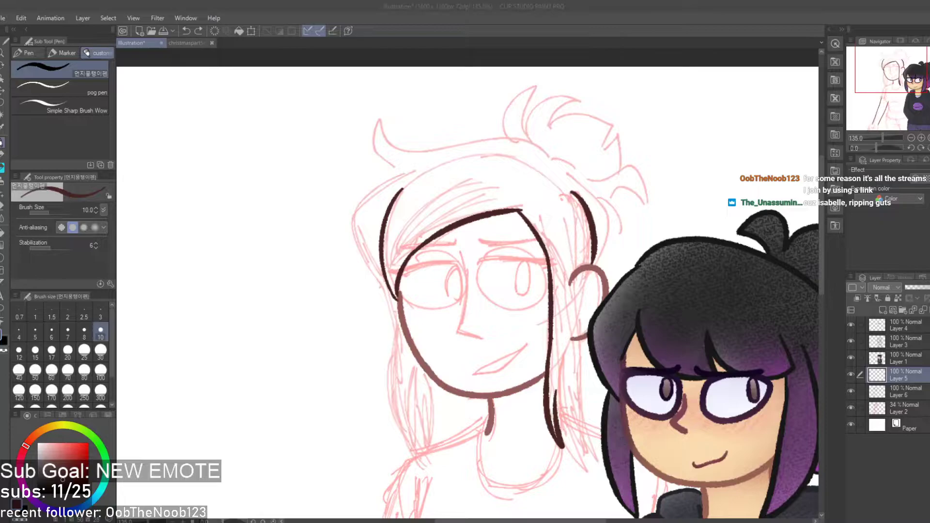
click(609, 426)
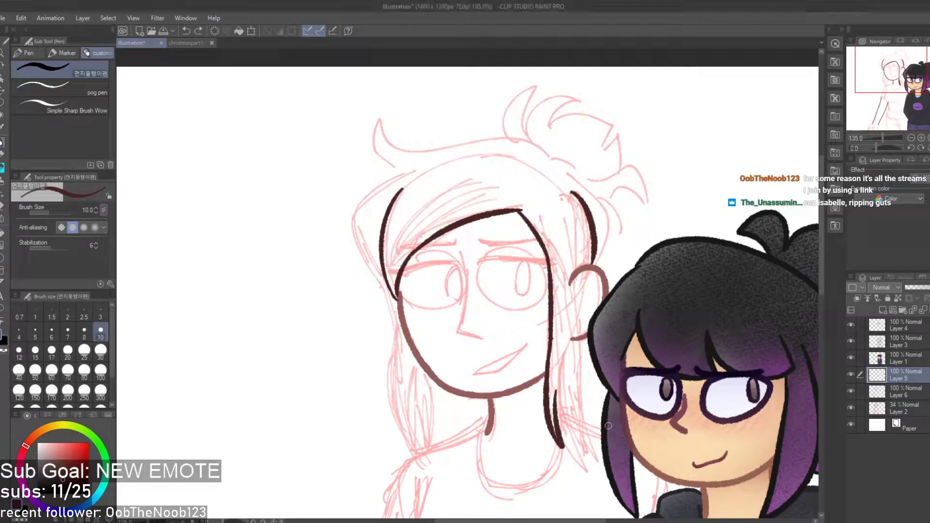
scroll(494, 342, down, 3)
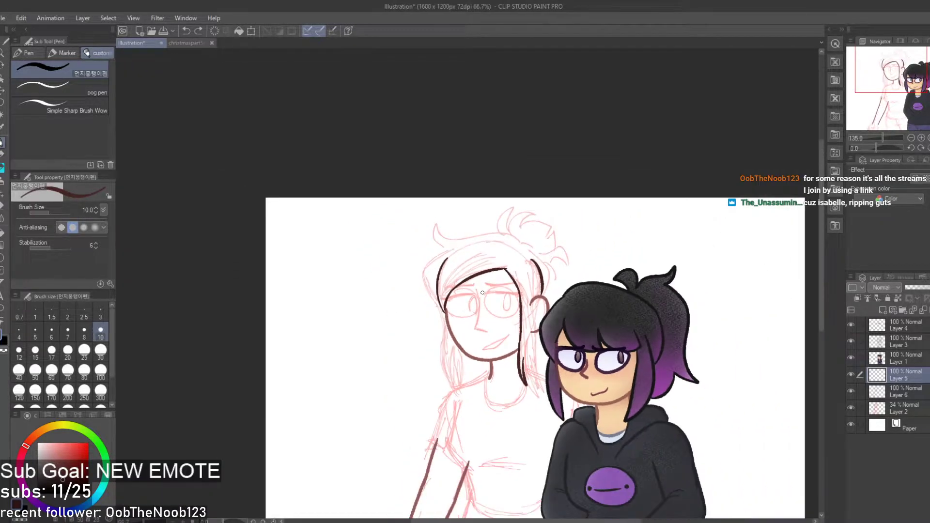
scroll(470, 287, up, 2)
scroll(471, 287, up, 4)
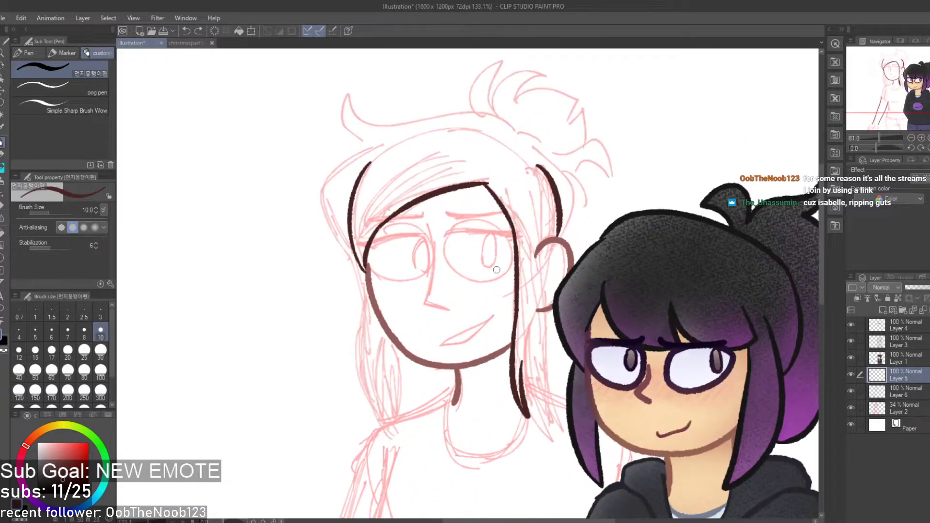
drag(392, 255, 390, 349)
key(ctrl+z)
drag(575, 213, 579, 320)
key(ctrl+z)
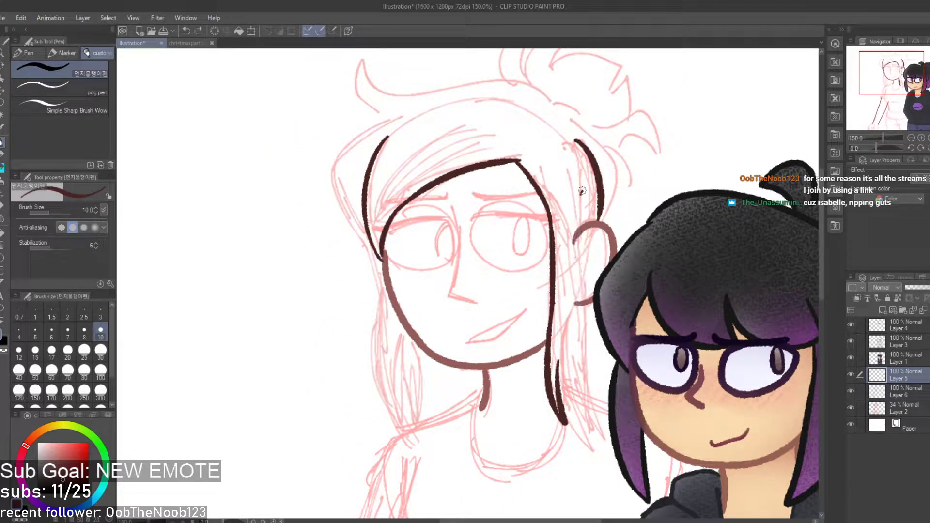
Try a nearly straight strand edge from the temple past the ear to below the jaw
key(ctrl+z)
mouse_move(582, 191)
mouse_down()
mouse_move(567, 311)
mouse_move(567, 295)
mouse_move(582, 240)
mouse_move(584, 347)
mouse_up()
key(ctrl+z)
key(ctrl+z)
mouse_move(587, 225)
mouse_down()
mouse_move(588, 460)
mouse_move(567, 370)
mouse_move(591, 444)
mouse_up()
key(ctrl+z)
key(ctrl+z)
key(ctrl+z)
Try a second pointed lock below the jaw, right beside the tip of the face-side strand
drag(557, 356, 593, 453)
key(ctrl+z)
mouse_move(558, 363)
mouse_down()
mouse_move(567, 416)
mouse_move(600, 453)
mouse_move(585, 350)
mouse_move(602, 456)
mouse_up()
key(ctrl+z)
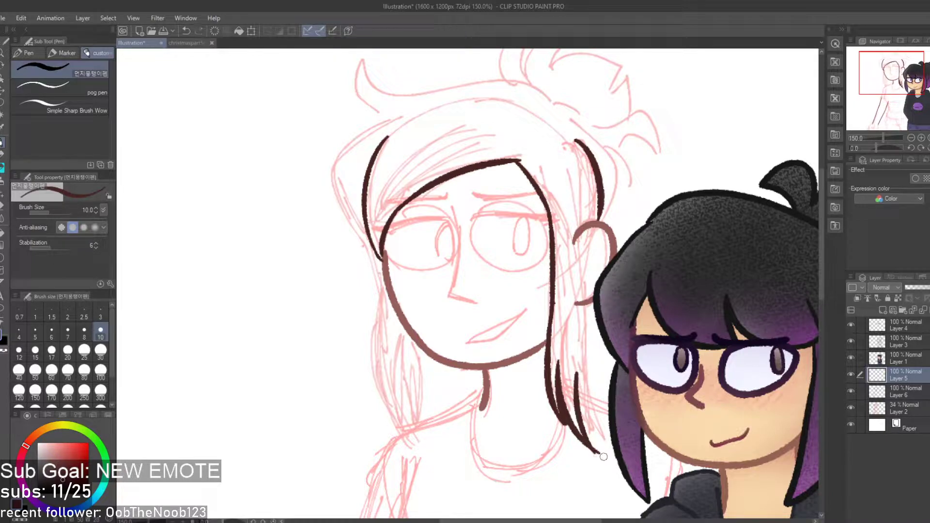
key(ctrl+z)
drag(577, 365, 600, 454)
Try a long hair edge crossing the front of the ear toward the second lock
scroll(569, 410, up, 3)
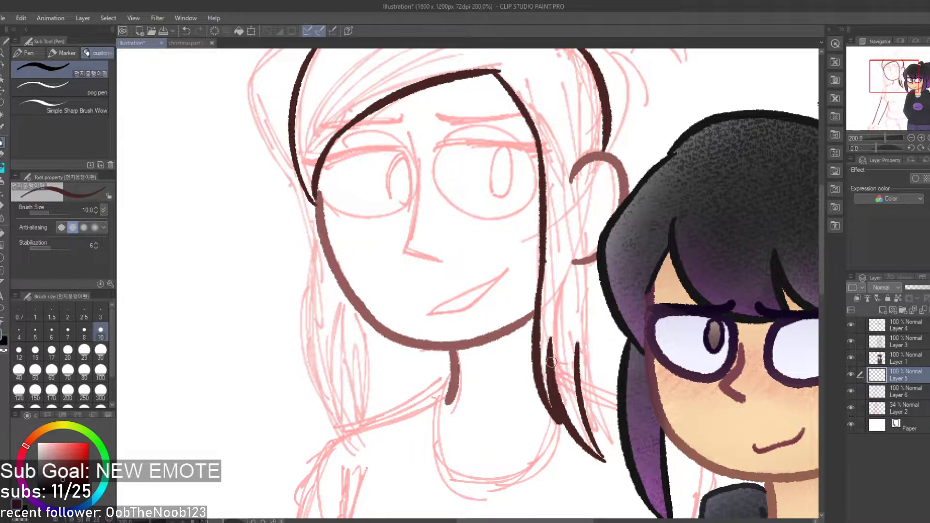
drag(583, 134, 590, 301)
key(ctrl+z)
drag(571, 98, 599, 385)
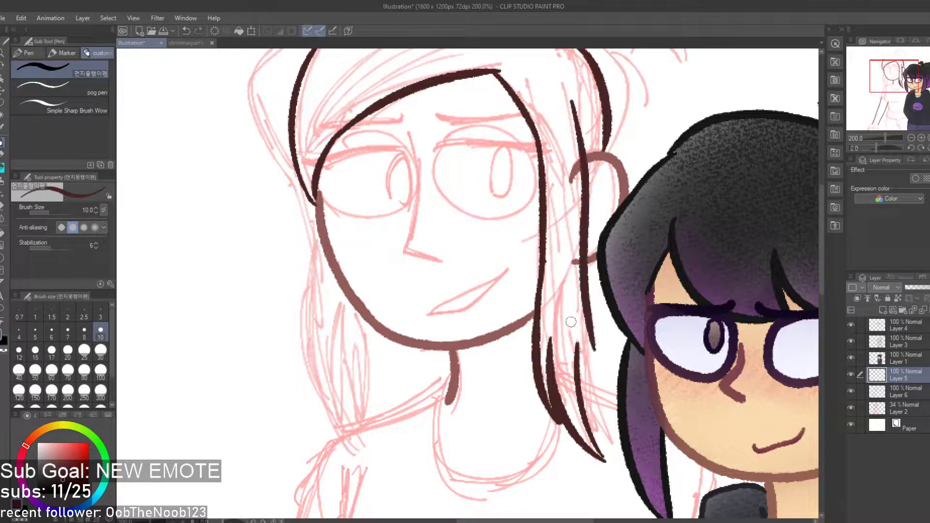
key(ctrl+z)
Undo the pointed locks and the long face-side strand, back to the short fringe end at the eye corner
key(ctrl+z)
key(ctrl+z)
scroll(559, 316, down, 4)
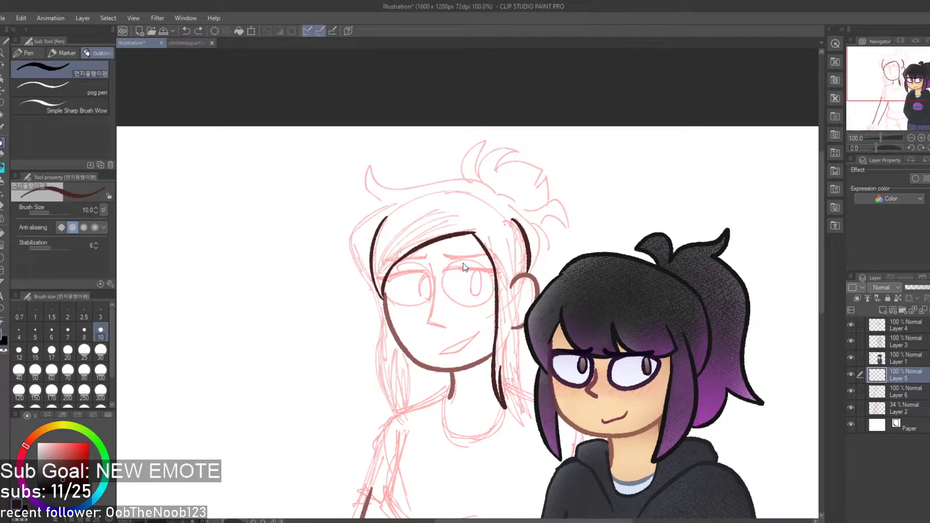
key(ctrl+z)
scroll(565, 307, up, 2)
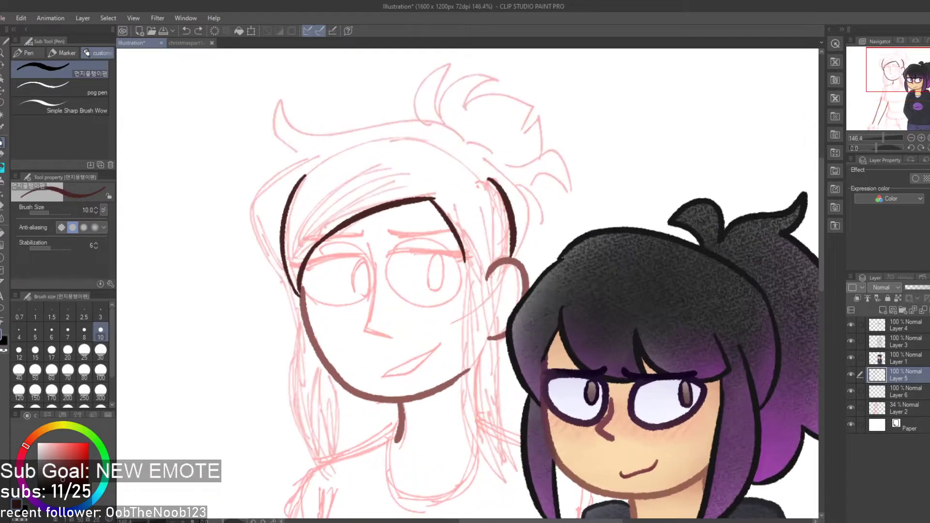
Merge the active line-art layer with the one below and place a new layer directly above the merged one
click(924, 310)
click(916, 394)
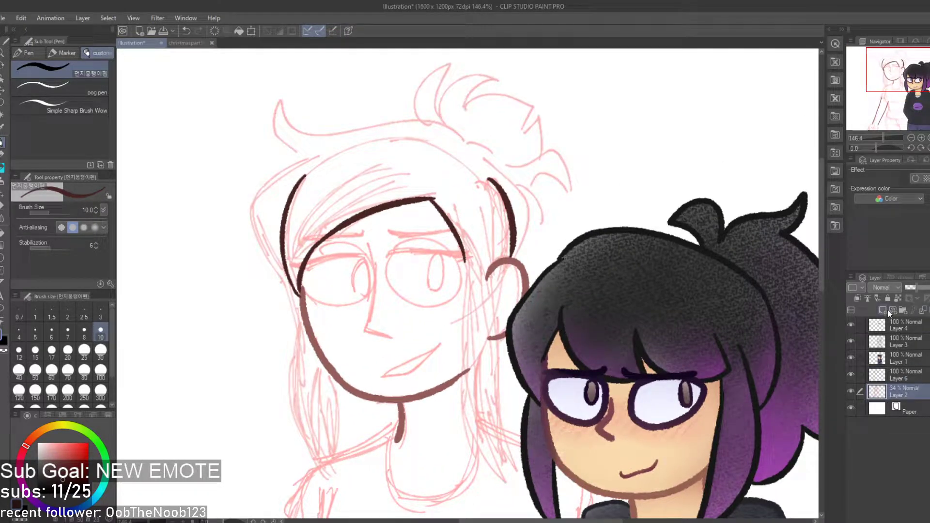
click(888, 311)
drag(923, 391, 923, 373)
scroll(608, 305, down, 2)
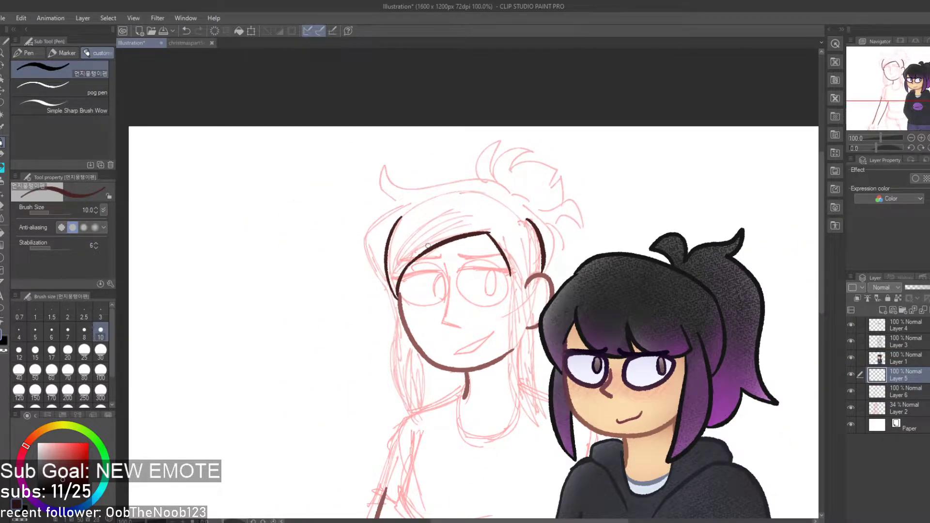
Try the outer contour of the side hair, bulging outward from the crown and returning to the temple
scroll(334, 276, up, 2)
mouse_move(463, 141)
mouse_down()
mouse_move(356, 227)
mouse_move(382, 310)
mouse_move(371, 199)
mouse_move(388, 318)
mouse_move(433, 145)
mouse_move(395, 317)
mouse_up()
key(ctrl+z)
key(ctrl+z)
key(ctrl+z)
mouse_move(447, 139)
mouse_down()
mouse_move(398, 167)
mouse_move(400, 330)
mouse_up()
key(ctrl+z)
mouse_move(448, 141)
mouse_down()
mouse_move(397, 168)
mouse_move(398, 329)
mouse_move(421, 345)
mouse_up()
key(ctrl+z)
mouse_move(455, 140)
mouse_down()
mouse_move(382, 184)
mouse_move(435, 354)
mouse_up()
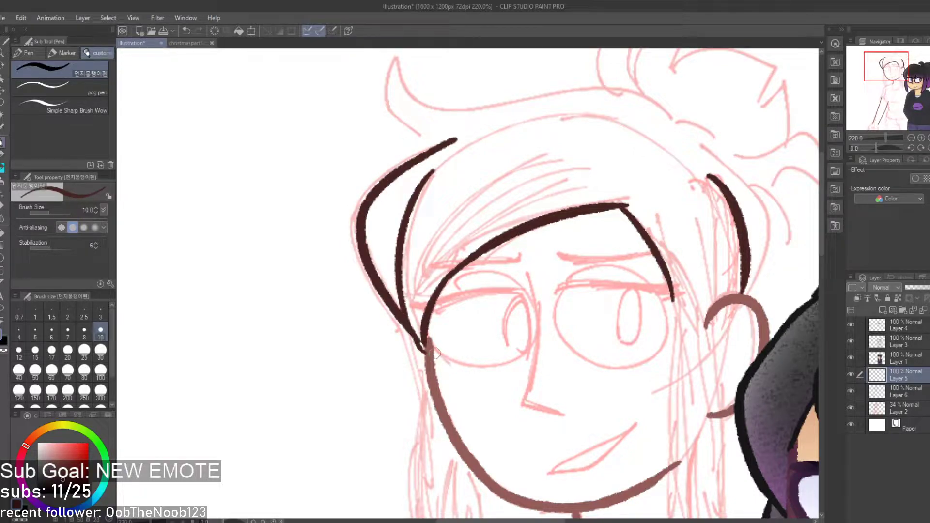
key(ctrl+z)
Ink the side hair's outer contour from the crown down to the temple and reinforce its lower end
drag(451, 148, 428, 365)
drag(396, 322, 421, 350)
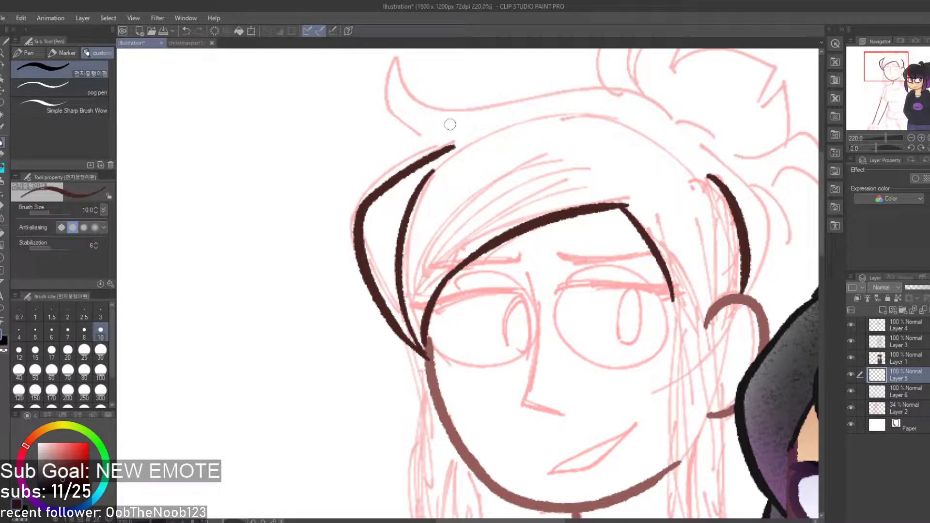
scroll(471, 177, up, 2)
key(e)
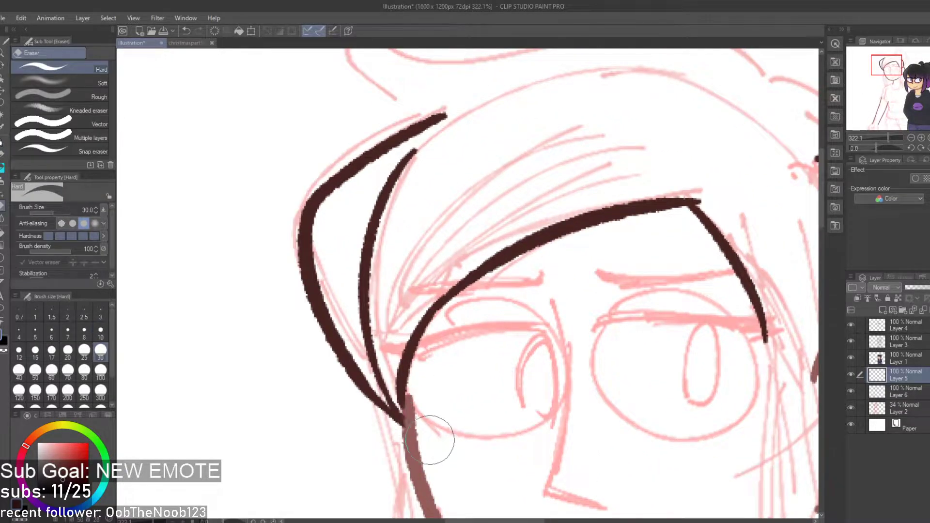
scroll(476, 422, down, 4)
scroll(478, 287, up, 2)
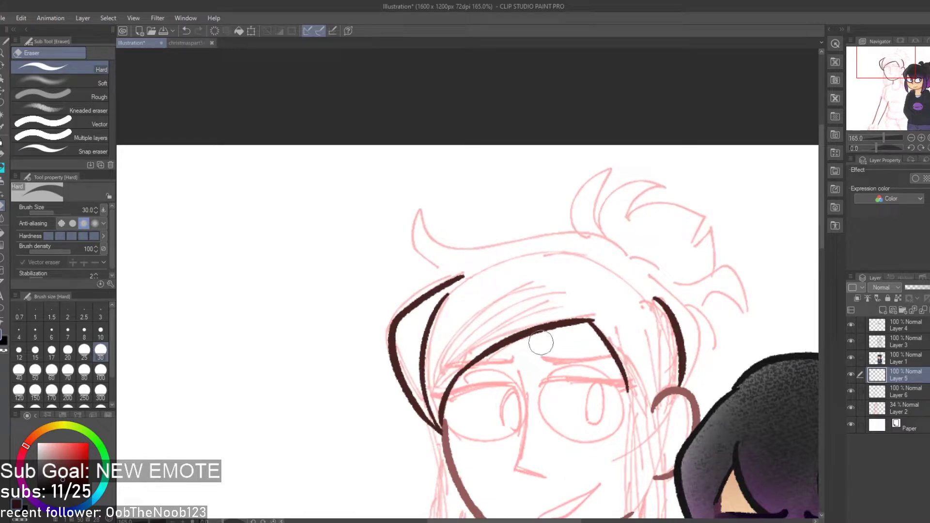
Ink the top contour of the hair as an arc from the bun's base to mid-crown
key(p)
drag(607, 245, 495, 230)
key(ctrl+z)
drag(624, 253, 476, 252)
key(ctrl+z)
mouse_move(627, 250)
mouse_down()
mouse_move(503, 231)
mouse_move(618, 246)
mouse_move(523, 240)
mouse_move(434, 250)
mouse_up()
key(ctrl+z)
key(ctrl+z)
Try extending the crown line toward the upturned hair flick at the front
drag(526, 241, 427, 248)
key(ctrl+z)
key(ctrl+z)
key(ctrl+z)
drag(519, 242, 426, 249)
key(ctrl+z)
scroll(461, 235, up, 4)
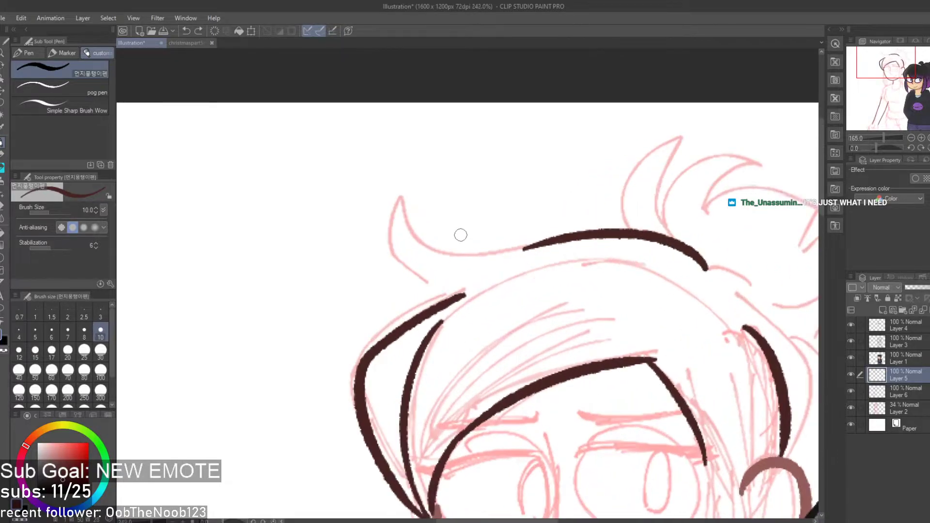
click(561, 243)
drag(560, 242, 448, 252)
key(ctrl+z)
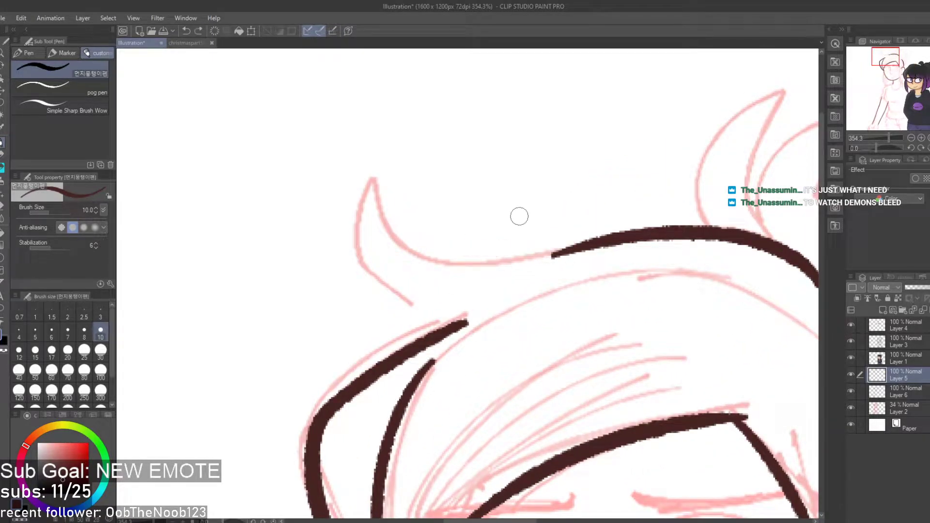
Try the flick's lower edge and several upper edges running from the crown line to its pointed tip
drag(506, 330, 351, 291)
key(ctrl+z)
key(ctrl+z)
mouse_move(560, 246)
mouse_down()
mouse_move(426, 252)
mouse_move(417, 228)
mouse_up()
key(ctrl+z)
drag(565, 247, 387, 199)
key(ctrl+z)
drag(562, 247, 361, 193)
key(ctrl+z)
key(ctrl+z)
key(ctrl+y)
key(ctrl+z)
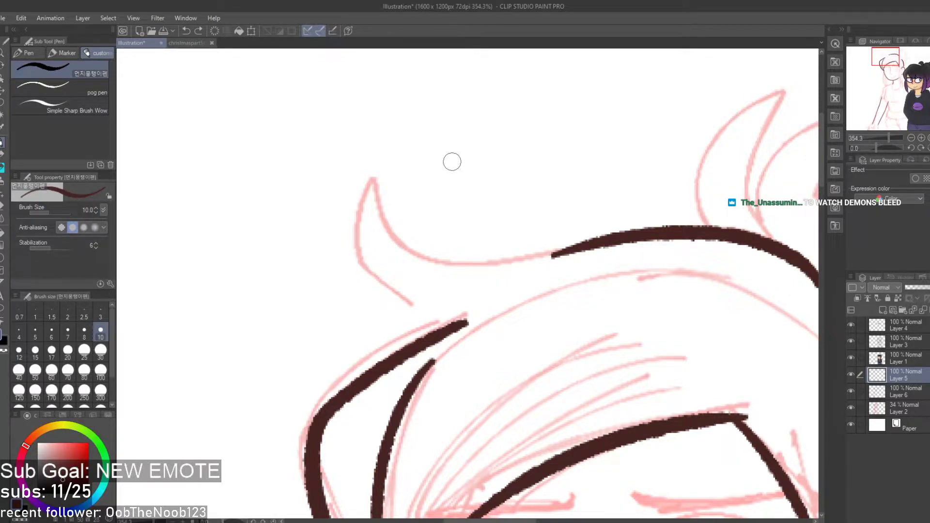
Try more upper edges for the flick, dipping from the end of the crown line before rising to the tip
mouse_move(574, 241)
mouse_down()
mouse_move(369, 256)
mouse_move(451, 272)
mouse_up()
key(ctrl+z)
key(ctrl+z)
drag(573, 245, 443, 255)
key(ctrl+z)
drag(574, 247, 393, 246)
key(ctrl+z)
mouse_move(581, 245)
mouse_down()
mouse_move(408, 250)
mouse_move(385, 231)
mouse_move(551, 259)
mouse_move(426, 237)
mouse_up()
key(ctrl+z)
key(ctrl+z)
drag(564, 253, 371, 180)
key(ctrl+z)
mouse_move(562, 251)
mouse_down()
mouse_move(364, 207)
mouse_move(378, 192)
mouse_move(593, 261)
mouse_up()
key(ctrl+z)
key(ctrl+z)
Try joining the flick's tip to the crown line with strokes running from the tip toward the crown
mouse_move(374, 184)
mouse_down()
mouse_move(379, 206)
mouse_move(599, 237)
mouse_up()
drag(514, 264, 595, 237)
key(ctrl+z)
drag(472, 265, 597, 239)
key(ctrl+z)
mouse_move(557, 262)
mouse_down()
mouse_move(416, 242)
mouse_move(373, 180)
mouse_up()
key(ctrl+z)
Try outlining the whole tall flick in one stroke, from the crown line around its tip to the side-hair contour
mouse_move(557, 254)
mouse_down()
mouse_move(387, 225)
mouse_move(458, 320)
mouse_up()
key(ctrl+z)
mouse_move(552, 256)
mouse_down()
mouse_move(365, 243)
mouse_move(387, 313)
mouse_move(481, 253)
mouse_move(380, 310)
mouse_move(462, 323)
mouse_up()
key(ctrl+z)
key(ctrl+z)
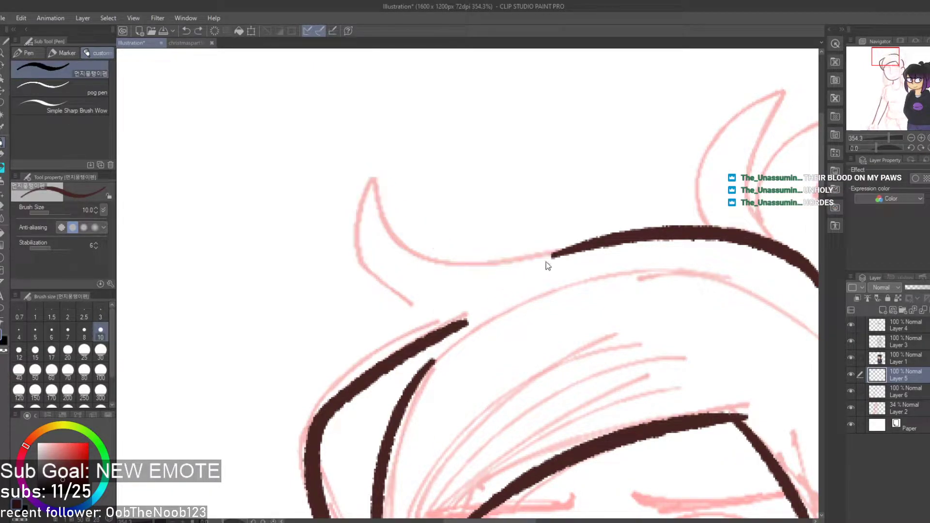
mouse_move(569, 248)
mouse_down()
mouse_move(358, 182)
mouse_move(466, 323)
mouse_up()
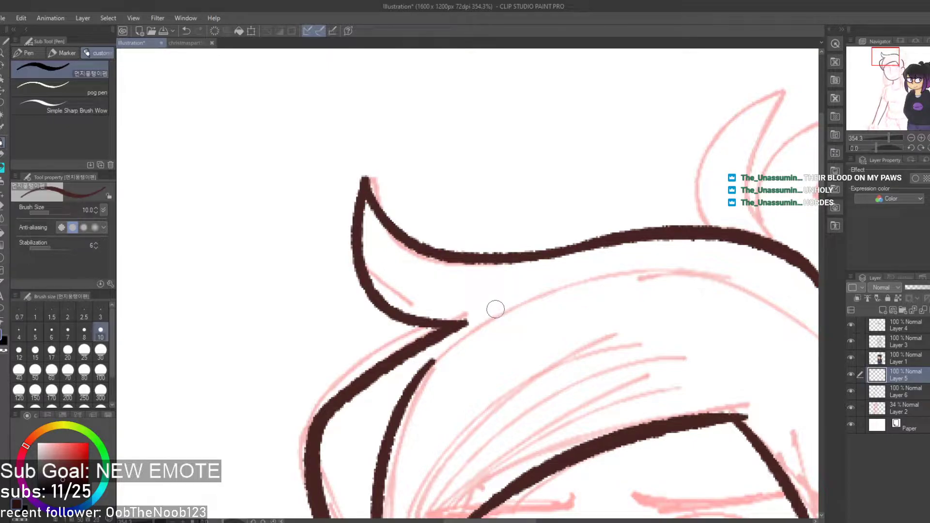
scroll(495, 309, down, 5)
scroll(439, 202, up, 2)
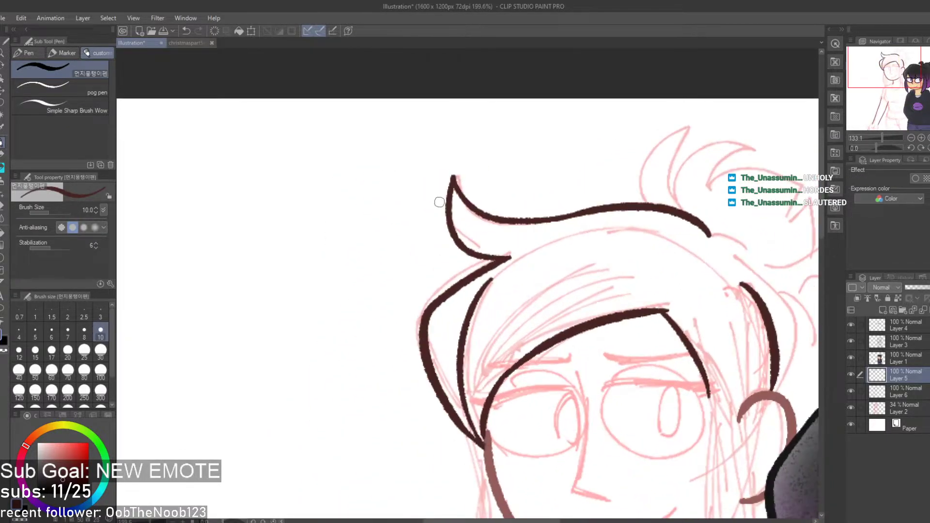
scroll(439, 202, up, 2)
key(ctrl+z)
Ink a shorter flick with a lower tip than the sketch, joining the crown line to the side-hair contour
drag(472, 169, 557, 303)
key(ctrl+z)
mouse_move(474, 201)
mouse_down()
mouse_move(507, 276)
mouse_move(562, 286)
mouse_move(649, 222)
mouse_up()
key(ctrl+z)
key(ctrl+y)
key(ctrl+z)
mouse_move(471, 198)
mouse_down()
mouse_move(565, 230)
mouse_move(622, 228)
mouse_move(513, 239)
mouse_move(676, 213)
mouse_up()
key(ctrl+z)
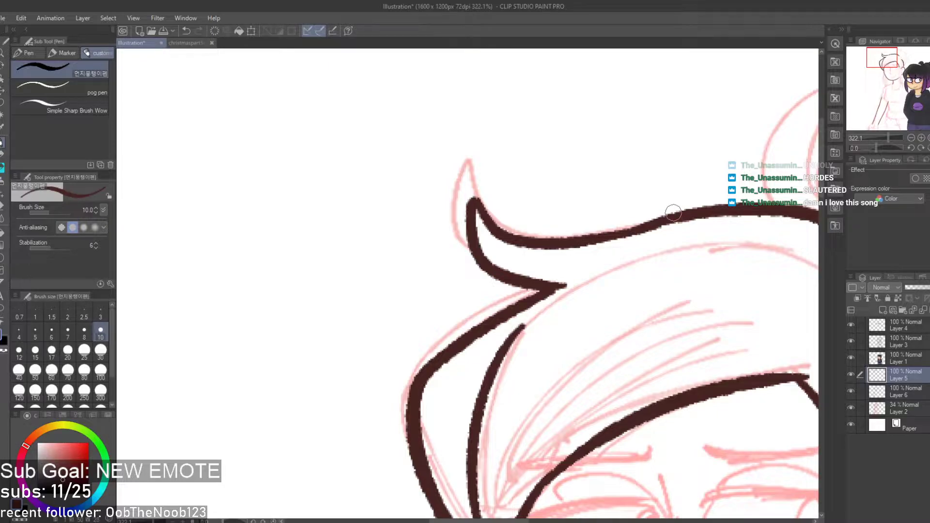
scroll(630, 209, down, 8)
scroll(566, 192, up, 2)
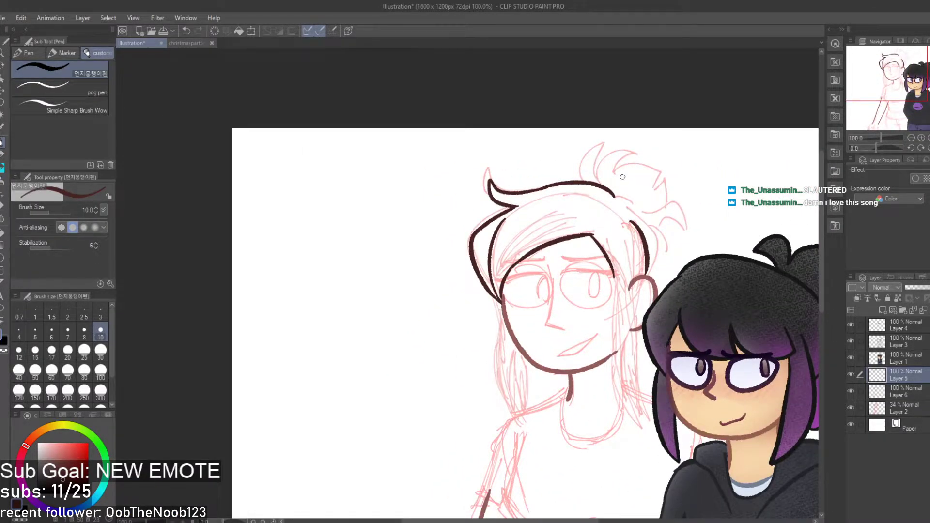
scroll(623, 177, up, 2)
scroll(553, 305, down, 4)
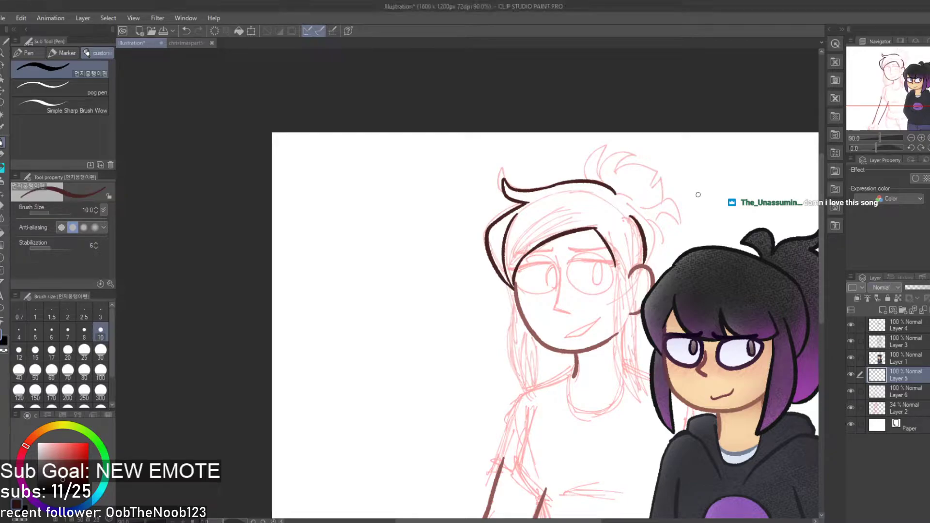
scroll(506, 203, down, 2)
scroll(488, 200, up, 5)
scroll(489, 200, up, 3)
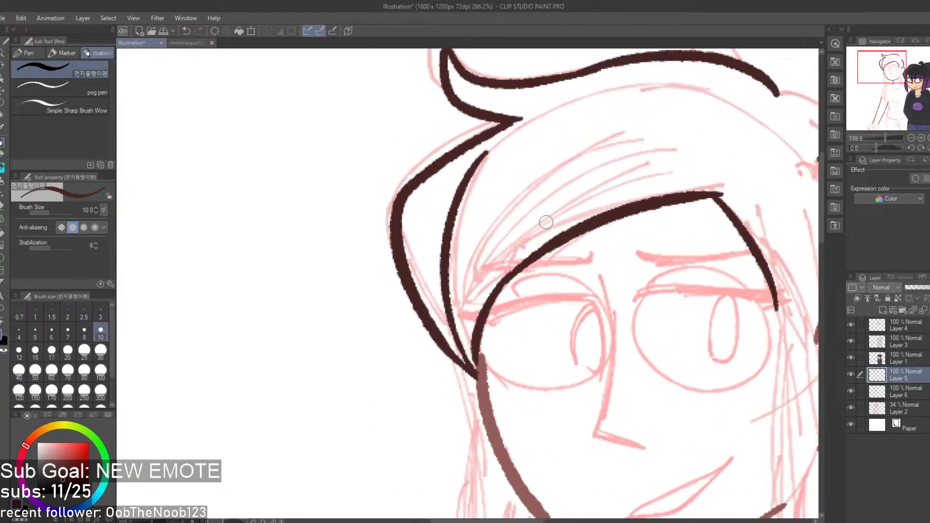
Redraw the inner side-hair line beside the fringe with a slightly lower, hooked upper end
mouse_move(463, 208)
mouse_down()
mouse_move(470, 184)
mouse_move(514, 144)
mouse_up()
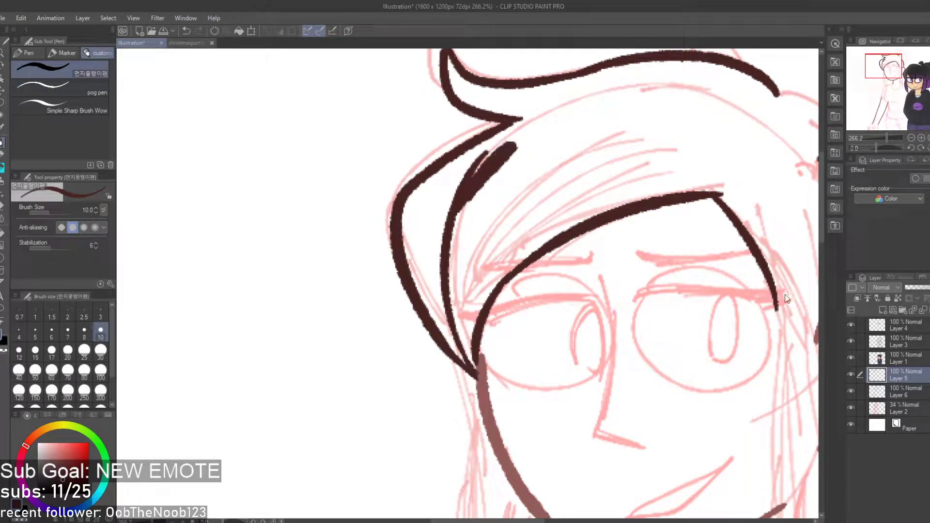
key(ctrl+z)
key(e)
mouse_move(473, 202)
mouse_down()
mouse_move(509, 155)
mouse_move(449, 277)
mouse_move(448, 240)
mouse_up()
key(p)
mouse_move(488, 174)
mouse_down()
mouse_move(455, 227)
mouse_move(457, 315)
mouse_up()
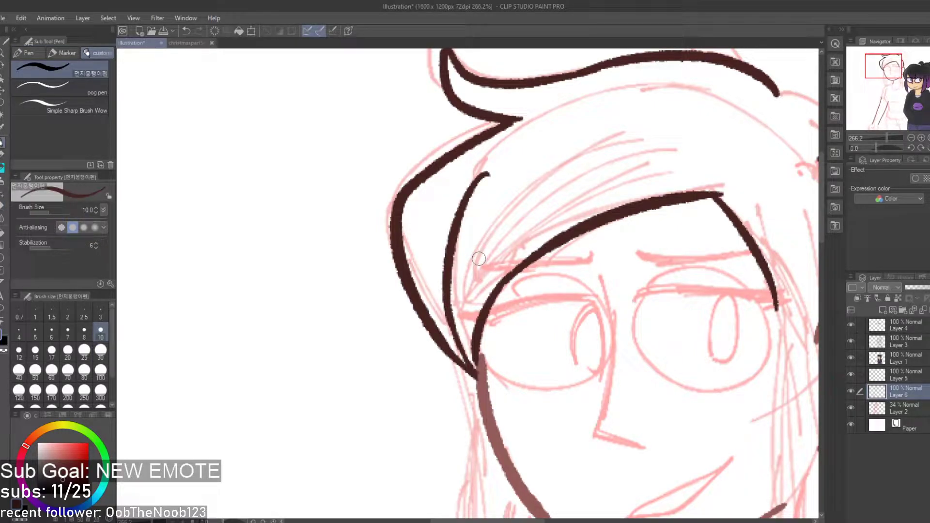
Erase the inked hair line above the ear at the back of the head
scroll(478, 259, down, 6)
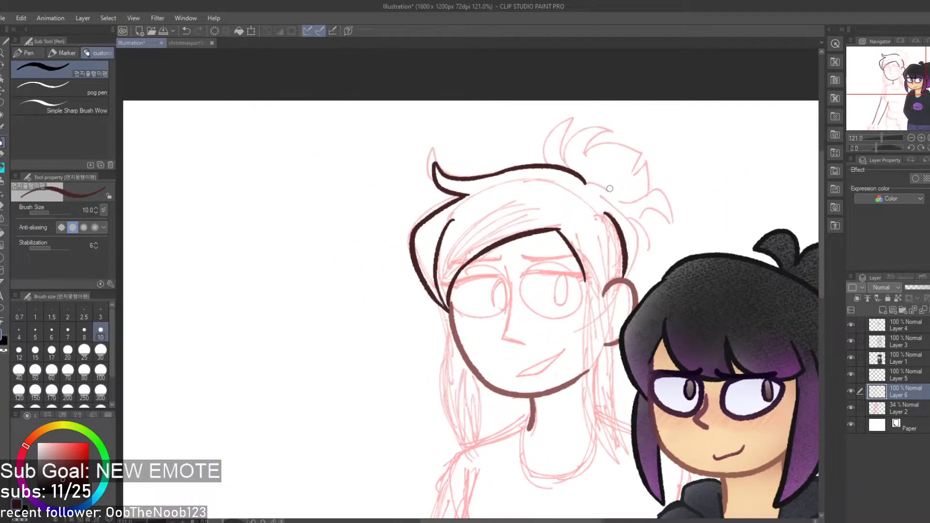
scroll(609, 188, up, 5)
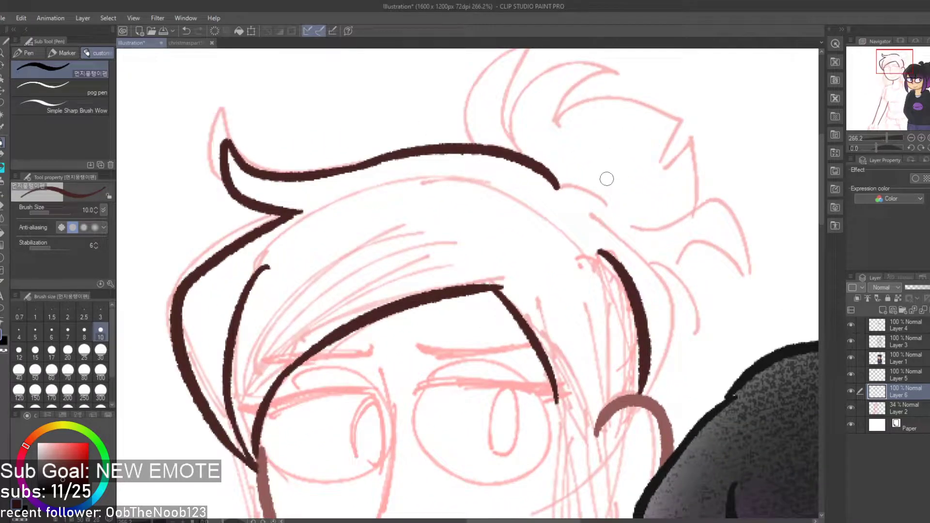
drag(650, 243, 651, 377)
key(ctrl+z)
key(e)
mouse_move(586, 274)
mouse_down()
mouse_move(630, 290)
mouse_move(623, 266)
mouse_move(659, 309)
mouse_move(623, 361)
mouse_move(646, 371)
mouse_move(639, 372)
mouse_up()
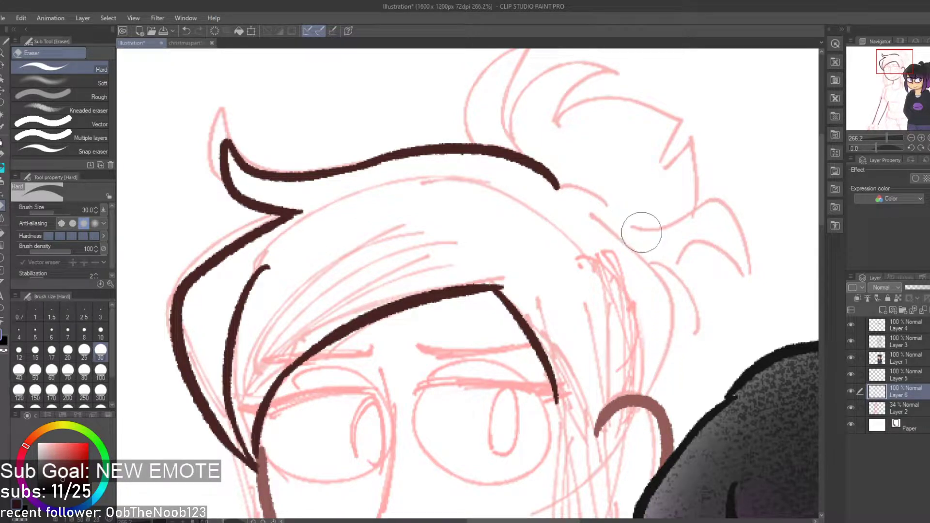
Ink the back of the hair further out in one curve from below the crown line's end down to the ear
key(p)
drag(579, 206, 662, 316)
mouse_move(644, 283)
mouse_down()
mouse_move(654, 363)
mouse_move(649, 354)
mouse_move(648, 405)
mouse_up()
key(ctrl+z)
key(ctrl+z)
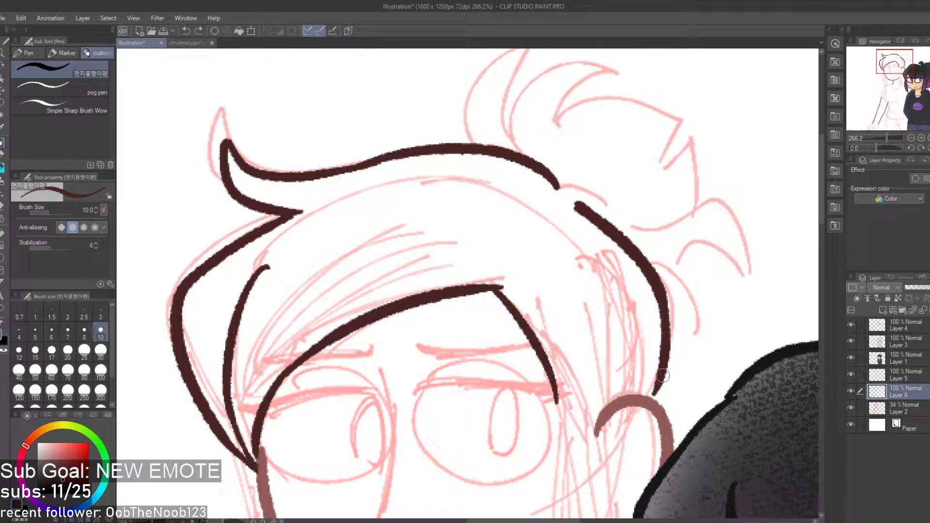
Move Layer 6 directly above Layer 5 in the layer stack and make Layer 6 the active layer
click(902, 376)
click(922, 310)
click(899, 393)
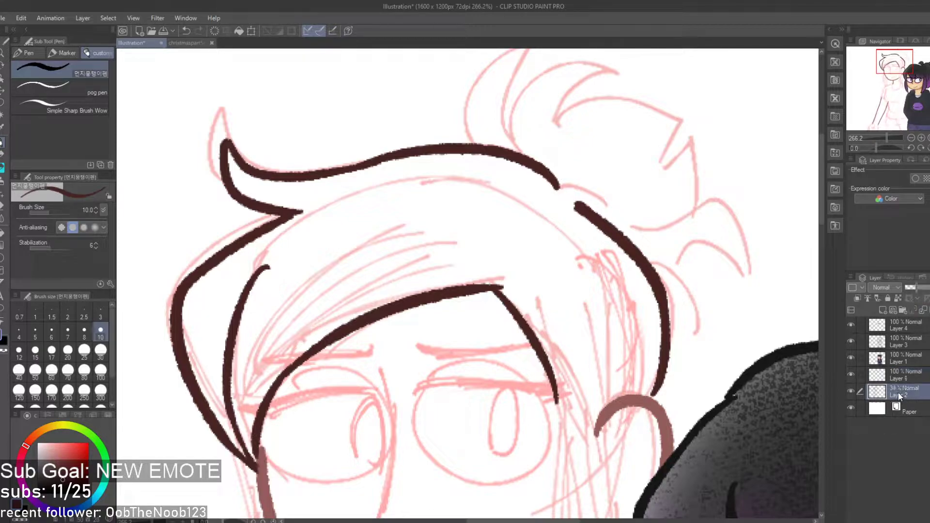
click(884, 310)
drag(649, 400, 669, 376)
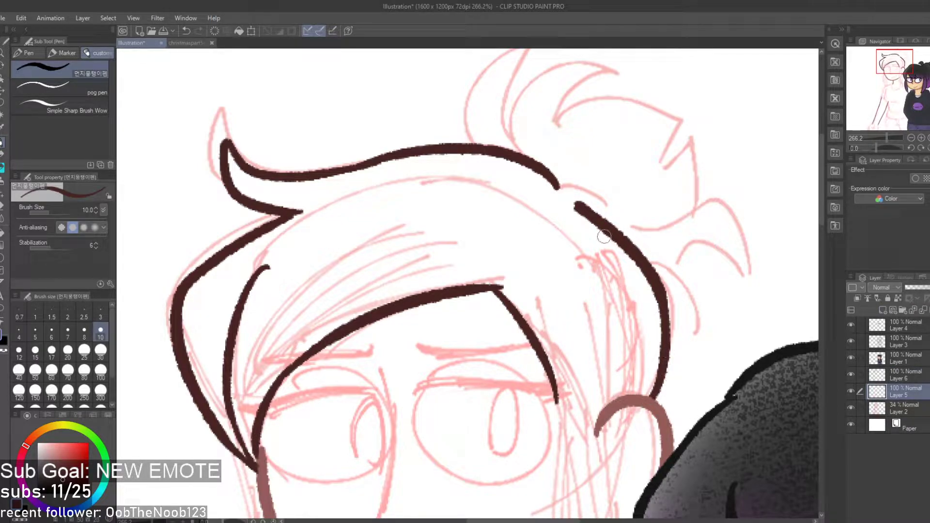
scroll(596, 218, down, 3)
click(914, 376)
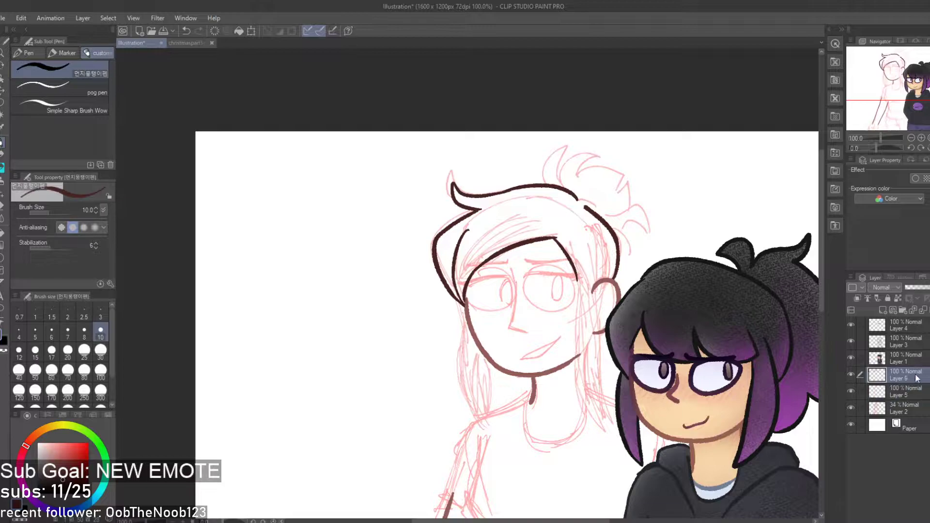
scroll(545, 259, down, 1)
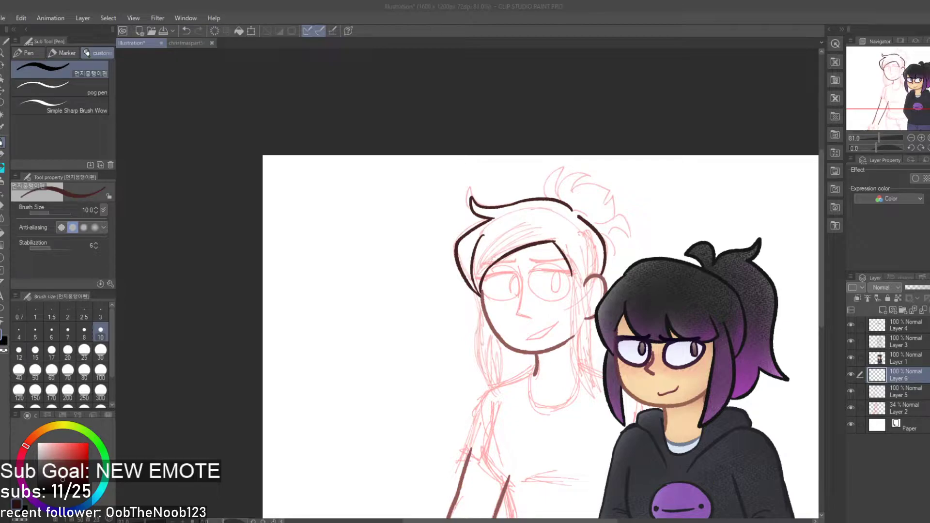
click(658, 351)
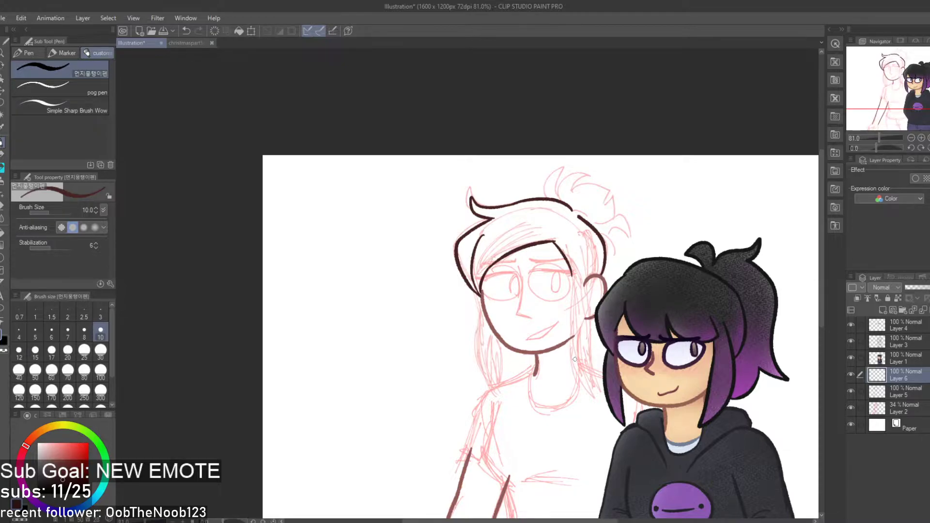
Try several strokes for the inner hair line running down to the front of the ear
scroll(557, 315, up, 4)
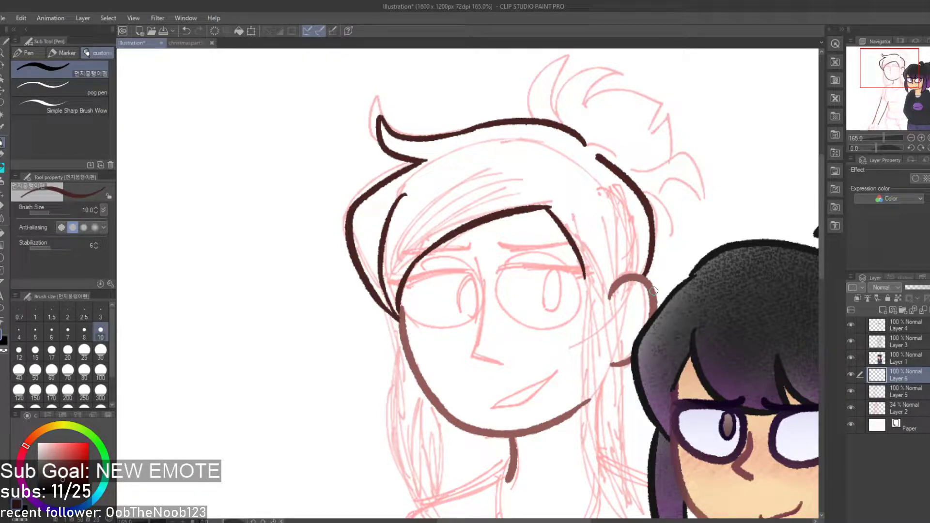
scroll(541, 253, down, 2)
scroll(605, 309, up, 3)
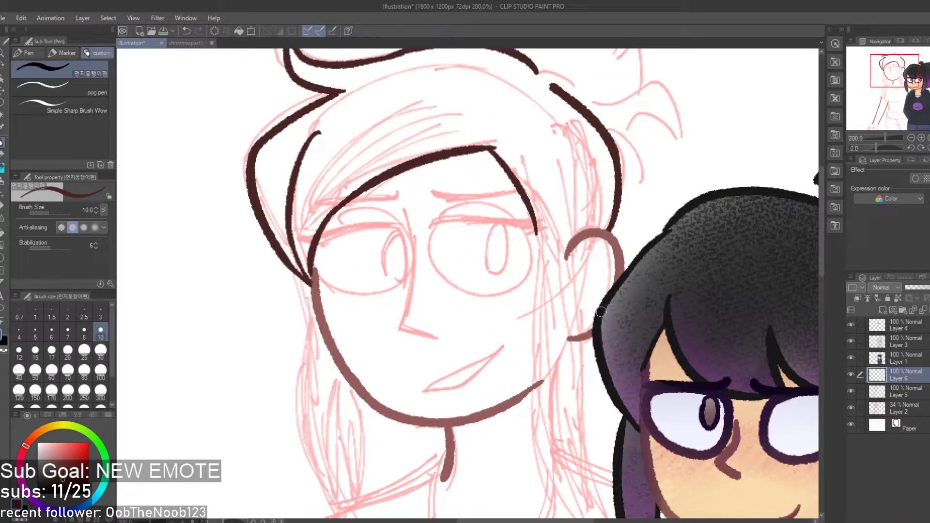
drag(493, 339, 512, 327)
key(ctrl+z)
mouse_move(567, 156)
mouse_down()
mouse_move(582, 215)
mouse_move(583, 297)
mouse_move(572, 289)
mouse_up()
key(ctrl+z)
key(ctrl+z)
key(ctrl+y)
key(ctrl+z)
drag(579, 156, 582, 247)
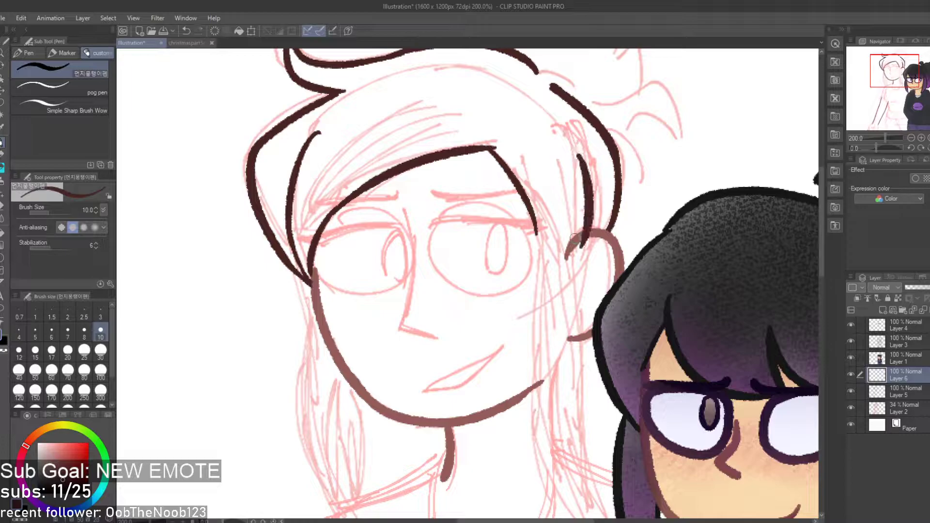
key(ctrl+z)
Ink a short, nearly straight hair line inside the back outline, ending at the front of the ear
mouse_move(562, 141)
mouse_down()
mouse_move(577, 253)
mouse_move(576, 132)
mouse_move(592, 246)
mouse_up()
key(ctrl+z)
key(ctrl+z)
drag(595, 143, 591, 222)
key(ctrl+z)
drag(578, 152, 566, 243)
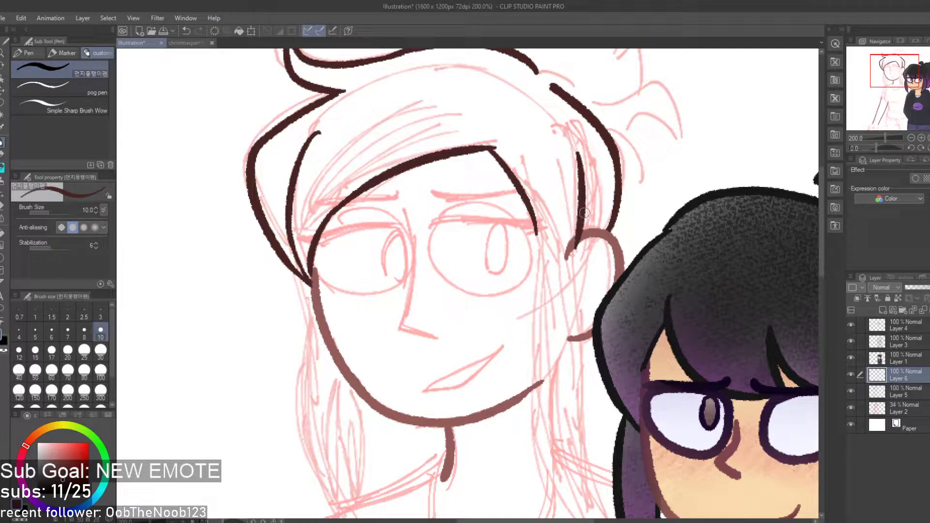
Ink the front edge of the long side lock from the fringe's end down past the jaw
scroll(584, 214, down, 4)
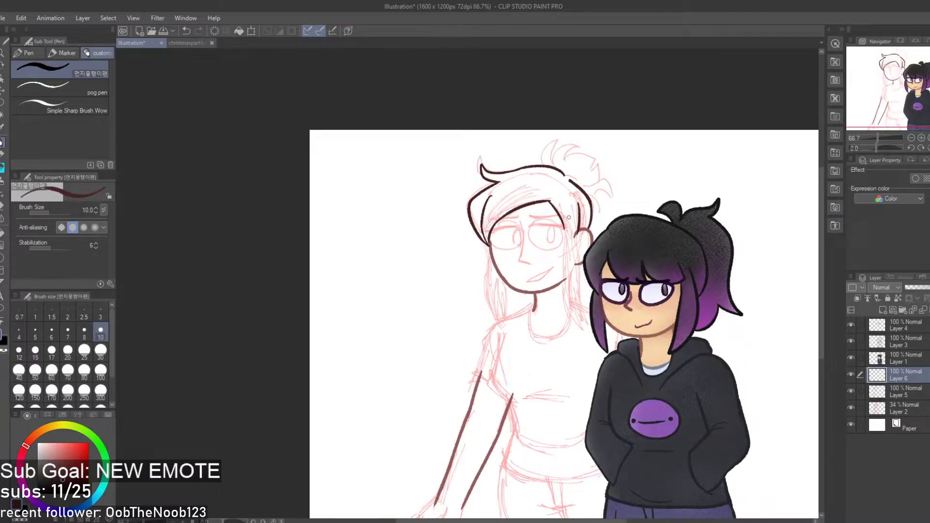
scroll(569, 217, up, 3)
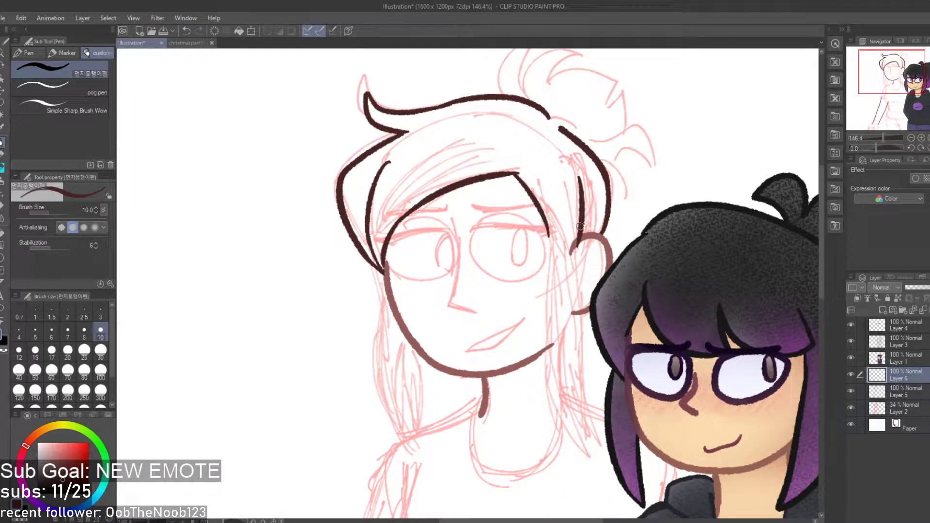
scroll(579, 208, down, 3)
scroll(589, 295, up, 3)
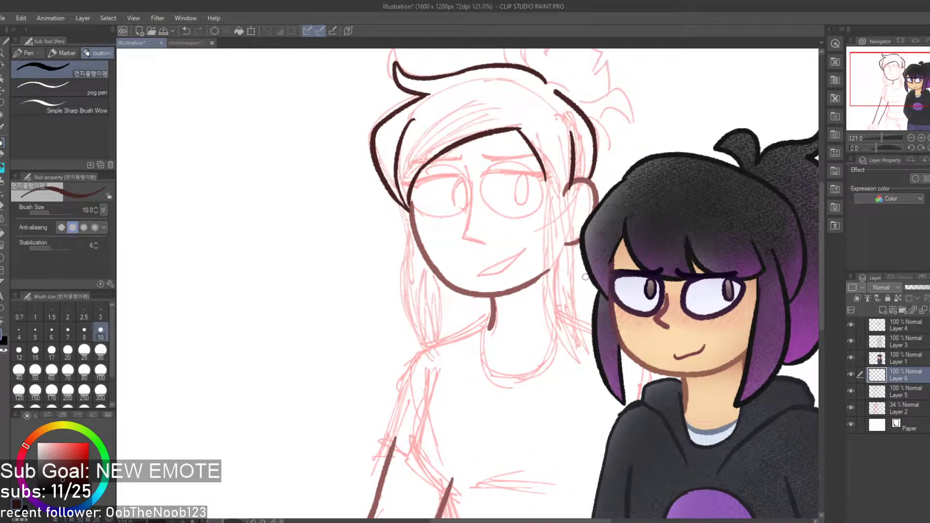
scroll(575, 249, up, 2)
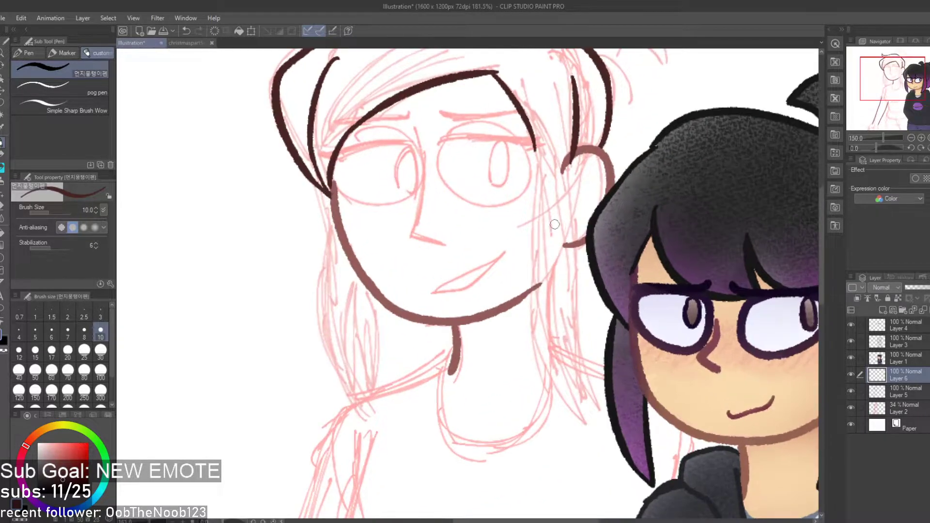
mouse_move(535, 147)
mouse_down()
mouse_move(522, 290)
mouse_move(546, 374)
mouse_up()
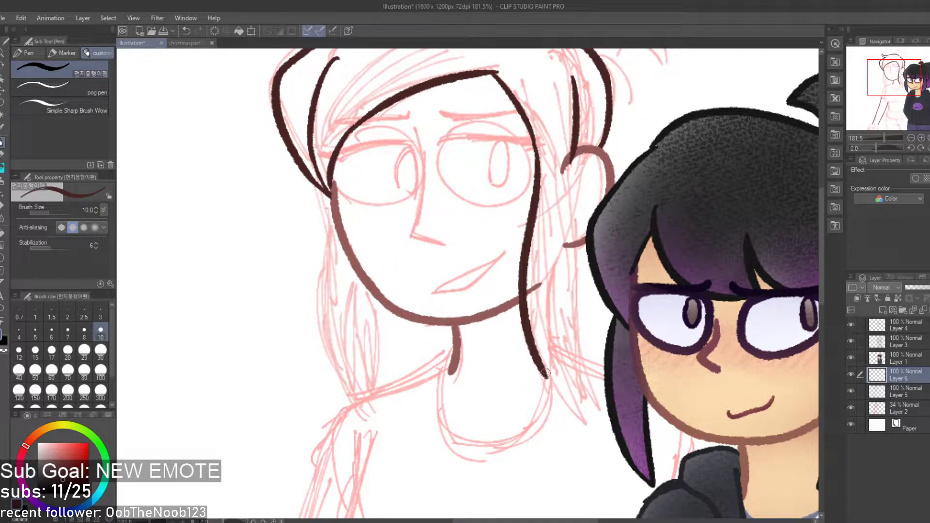
scroll(528, 195, down, 2)
scroll(561, 275, up, 3)
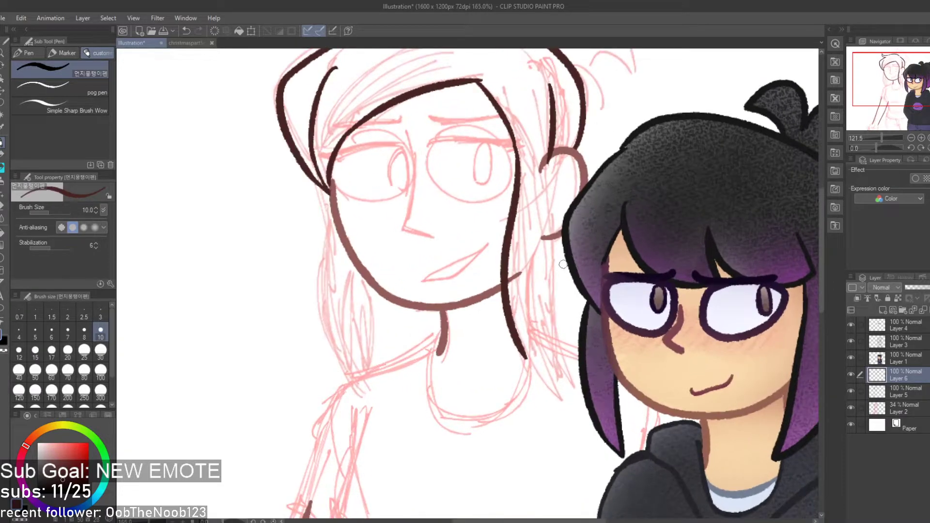
Ink the first pointed tip of the side lock, with an inner edge curving up from it toward the jaw's end
key(ctrl+z)
drag(503, 347, 527, 401)
drag(524, 395, 515, 304)
drag(523, 259, 512, 335)
key(ctrl+z)
drag(525, 259, 512, 355)
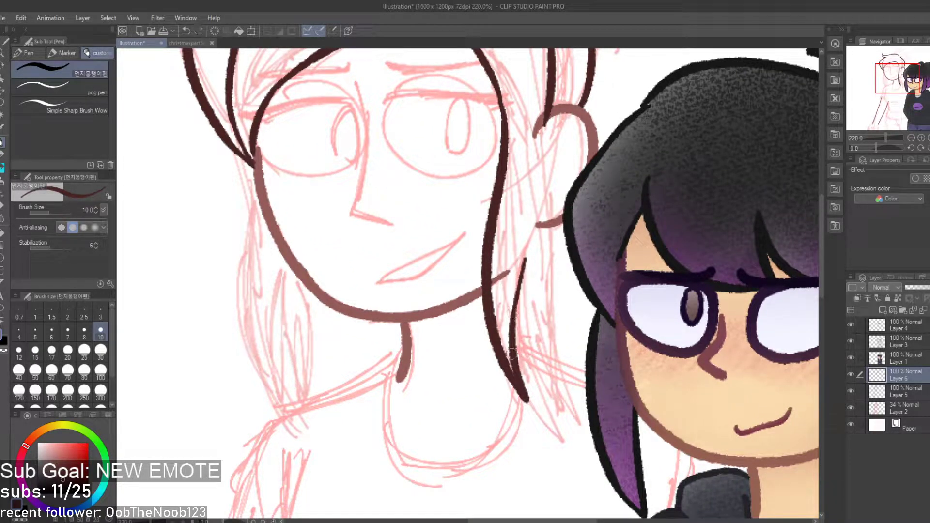
Extend the hair line in front of the ear down to the ear's lower edge as the side lock's back edge
drag(548, 115, 542, 223)
key(ctrl+z)
drag(549, 114, 537, 345)
key(ctrl+z)
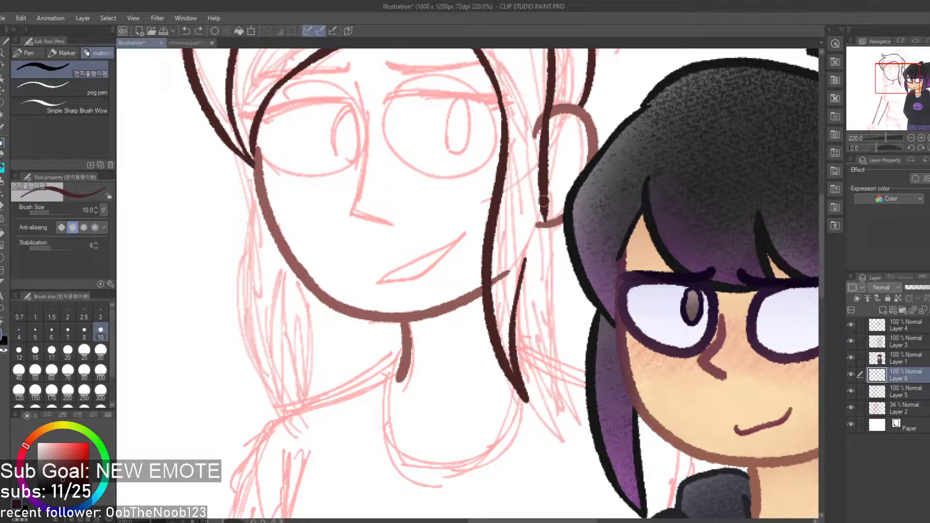
Try continuing the side lock's back edge in one long stroke down to the shoulder
drag(546, 209, 572, 430)
key(ctrl+z)
drag(543, 204, 564, 408)
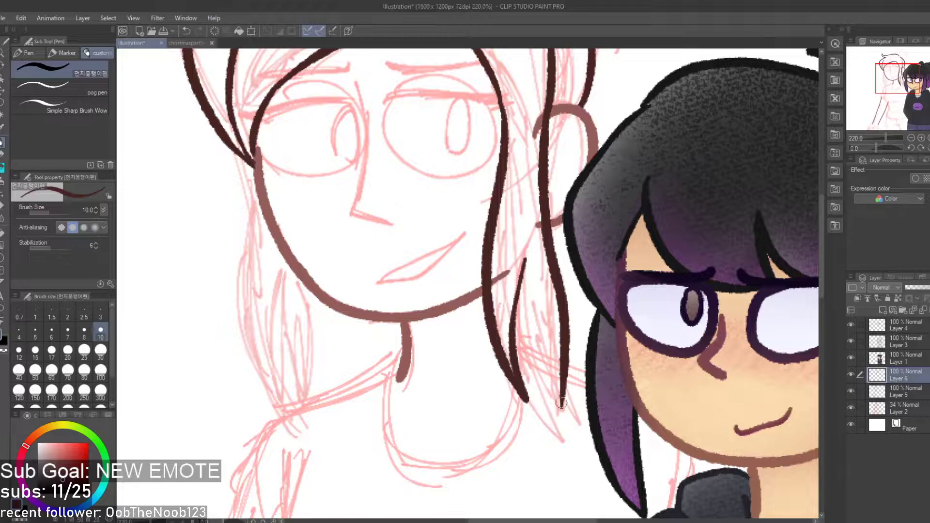
key(ctrl+z)
Continue the back edge below the ear and ink a second, longer pointed tip on the side lock
mouse_move(518, 347)
mouse_down()
mouse_move(557, 435)
mouse_move(544, 284)
mouse_up()
key(ctrl+z)
key(ctrl+z)
mouse_move(545, 243)
mouse_down()
mouse_move(558, 432)
mouse_move(522, 360)
mouse_move(557, 430)
mouse_up()
key(ctrl+z)
drag(544, 208, 557, 406)
key(ctrl+z)
key(ctrl+z)
key(ctrl+z)
drag(555, 291, 546, 385)
key(ctrl+z)
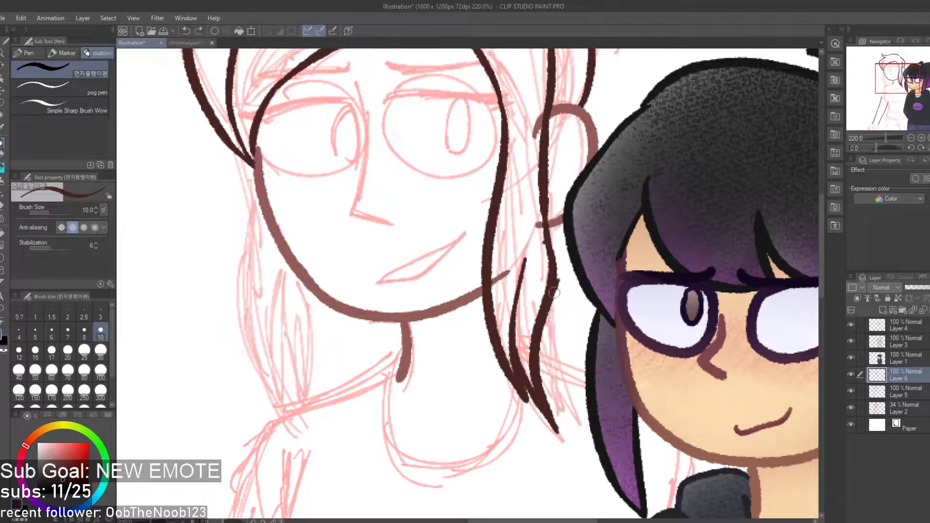
Ink a third pointed tip on the side lock, from the back edge down and back up to the second tip
drag(557, 281, 575, 428)
drag(573, 425, 538, 364)
key(ctrl+z)
mouse_move(557, 284)
mouse_down()
mouse_move(574, 427)
mouse_move(539, 363)
mouse_move(572, 426)
mouse_move(551, 339)
mouse_up()
key(ctrl+z)
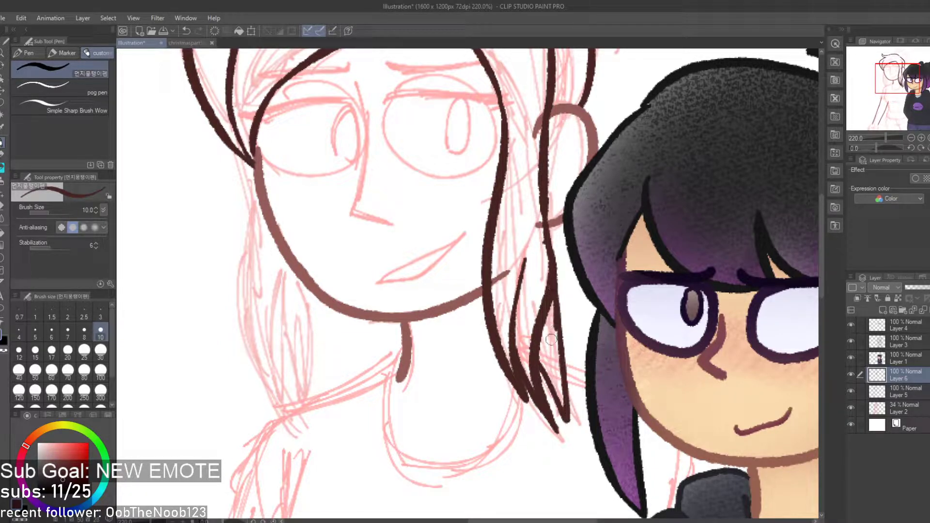
Try short strokes thickening the back edge where the third tip's outer line begins
key(ctrl+z)
mouse_move(556, 269)
mouse_down()
mouse_move(551, 334)
mouse_move(558, 310)
mouse_up()
key(ctrl+z)
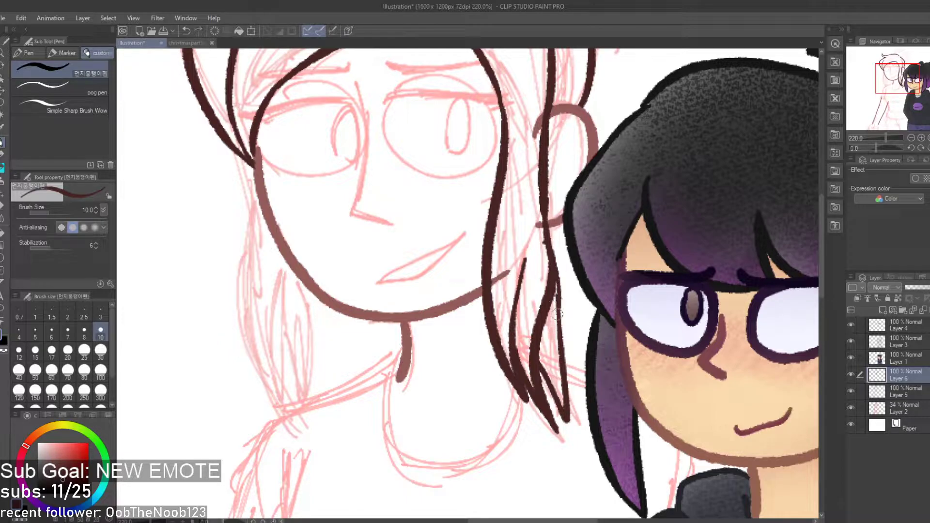
drag(557, 273, 556, 292)
key(ctrl+z)
Erase the inner line that runs from the back edge down to the notch between the second and third tips
key(e)
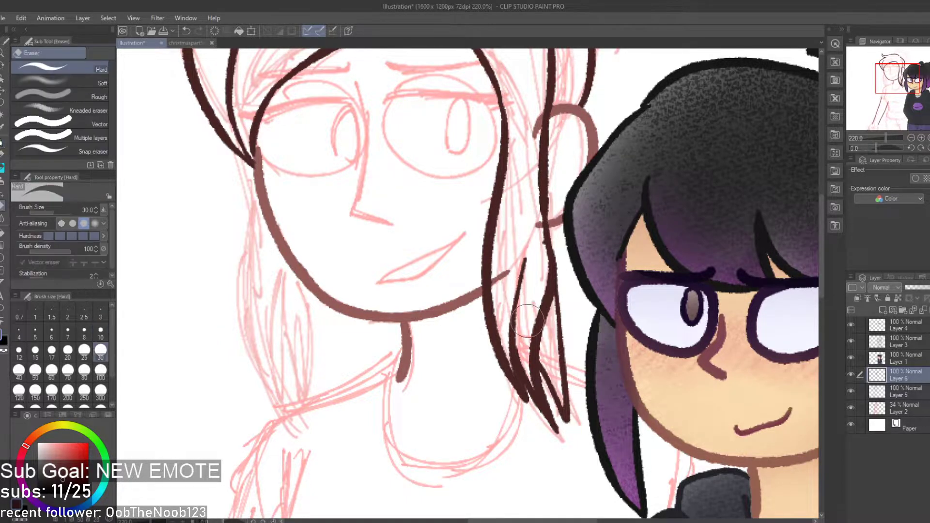
mouse_move(542, 280)
mouse_down()
mouse_move(532, 356)
mouse_move(558, 365)
mouse_up()
key(ctrl+z)
key(ctrl+z)
drag(545, 315, 557, 369)
key(ctrl+z)
mouse_move(543, 327)
mouse_down()
mouse_move(560, 366)
mouse_move(541, 327)
mouse_up()
key(ctrl+z)
drag(530, 363, 539, 322)
key(ctrl+z)
drag(528, 371, 536, 320)
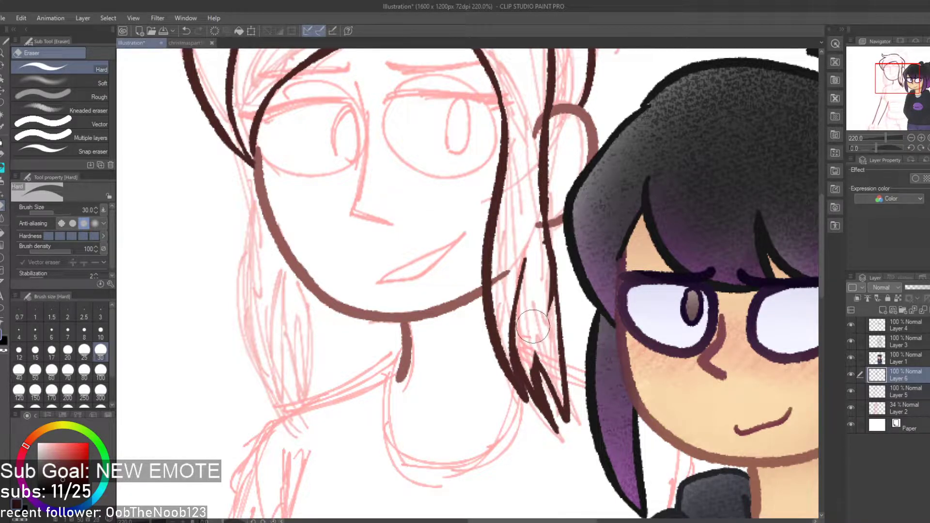
drag(533, 370, 545, 286)
drag(543, 327, 541, 268)
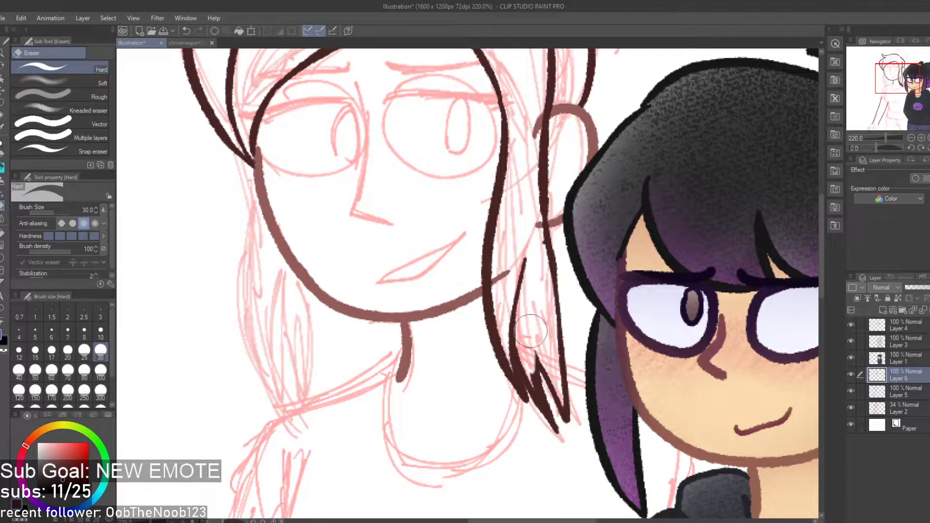
Fill in the notch between the second and third tips and add a short line rising from it
key(p)
mouse_move(538, 371)
mouse_down()
mouse_move(541, 313)
mouse_move(545, 386)
mouse_up()
key(ctrl+z)
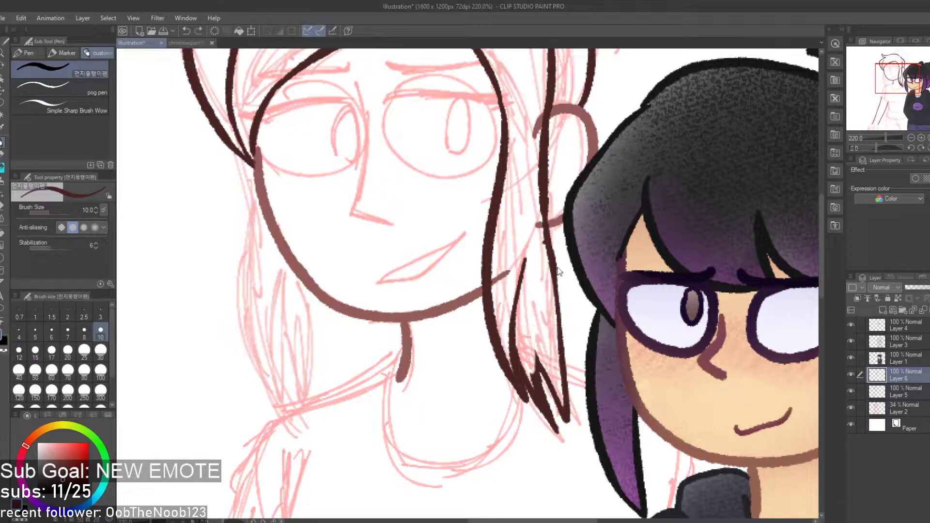
scroll(521, 362, down, 5)
scroll(531, 358, up, 6)
scroll(522, 398, up, 3)
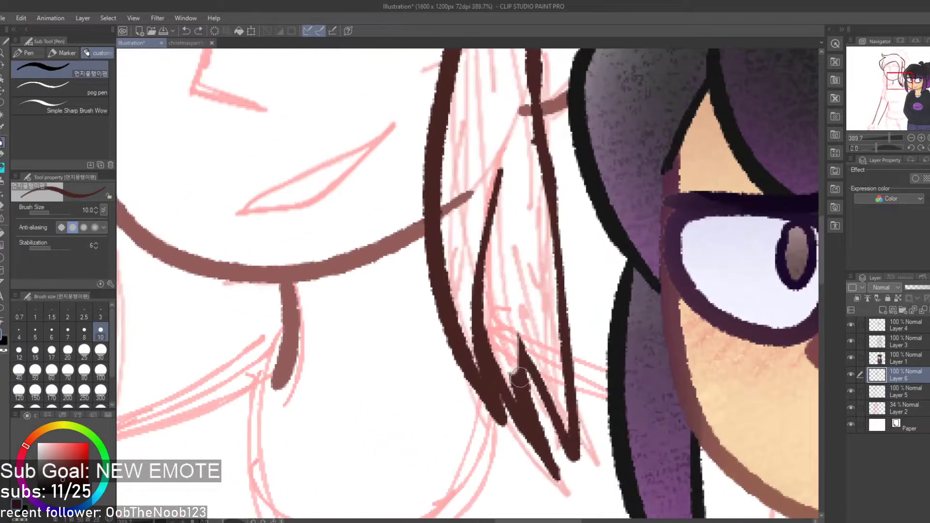
mouse_move(522, 345)
mouse_down()
mouse_move(519, 373)
mouse_move(522, 327)
mouse_up()
key(ctrl+z)
key(ctrl+z)
mouse_move(515, 379)
mouse_down()
mouse_move(514, 310)
mouse_move(517, 366)
mouse_up()
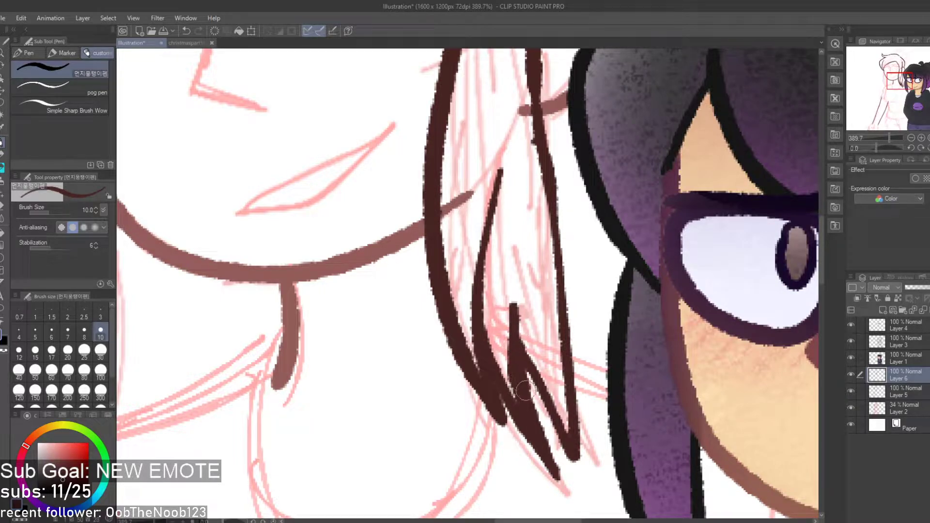
Erase the upper end of the inner strand line in the ear-side lock
scroll(526, 390, down, 5)
scroll(579, 372, up, 2)
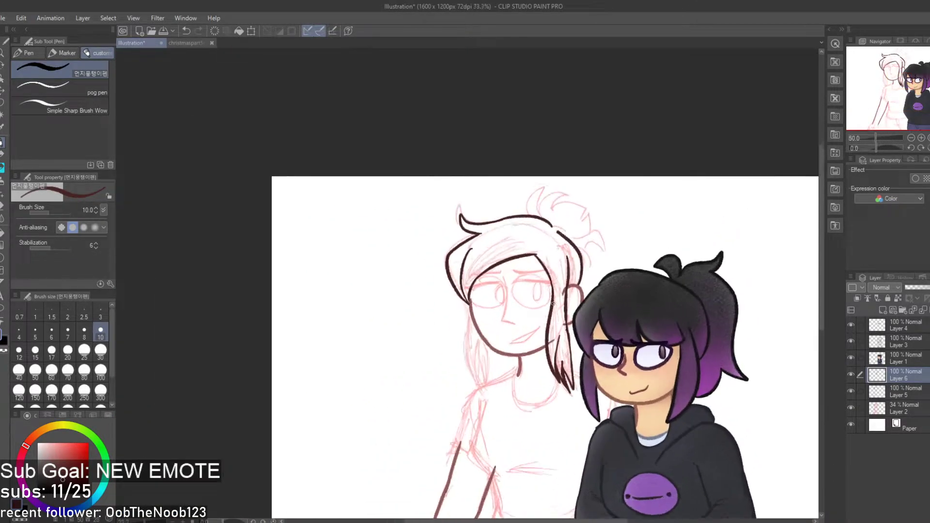
scroll(579, 372, up, 2)
key(alt+bracketleft)
key(e)
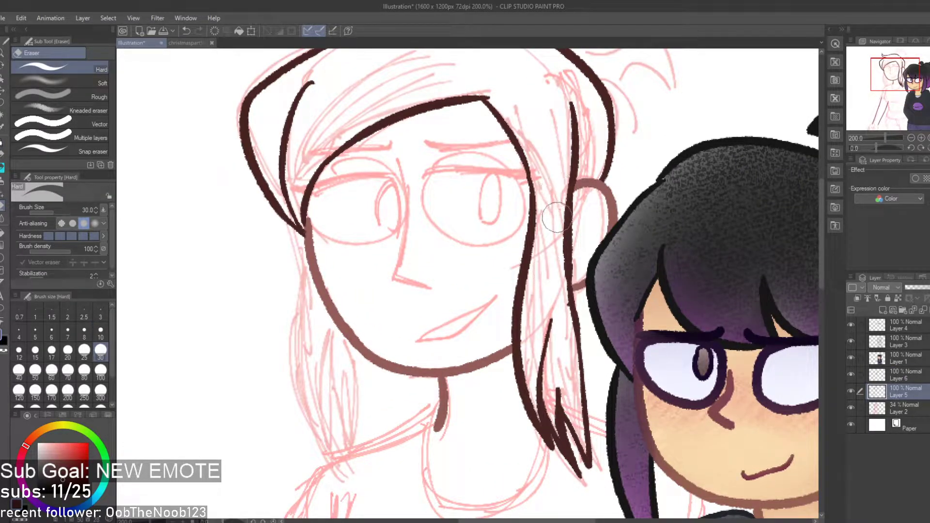
scroll(555, 186, down, 2)
scroll(554, 185, down, 2)
scroll(562, 290, up, 4)
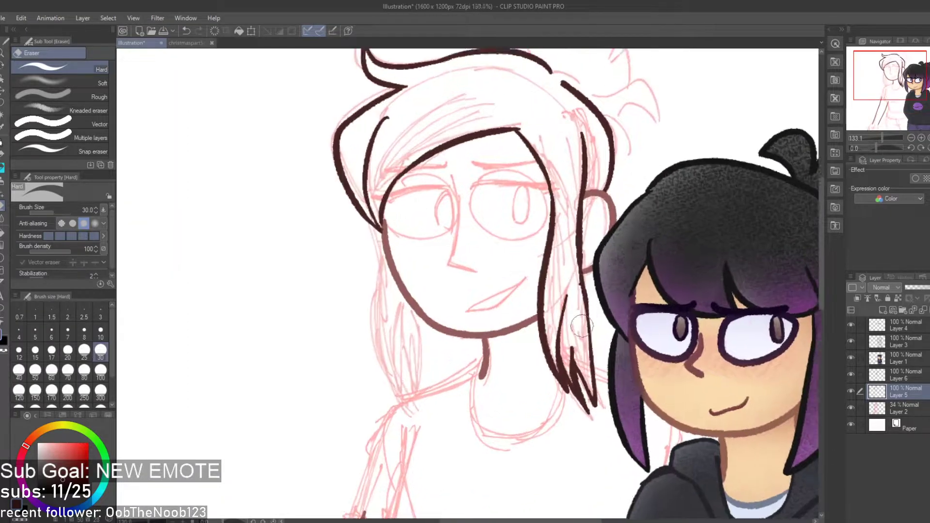
scroll(572, 305, up, 3)
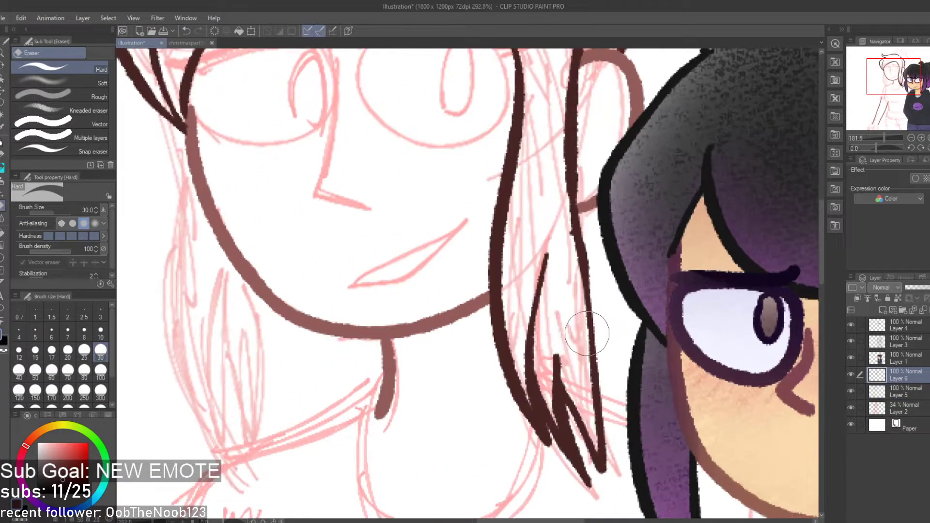
key(ctrl+z)
mouse_move(551, 273)
mouse_down()
mouse_move(542, 324)
mouse_move(557, 296)
mouse_up()
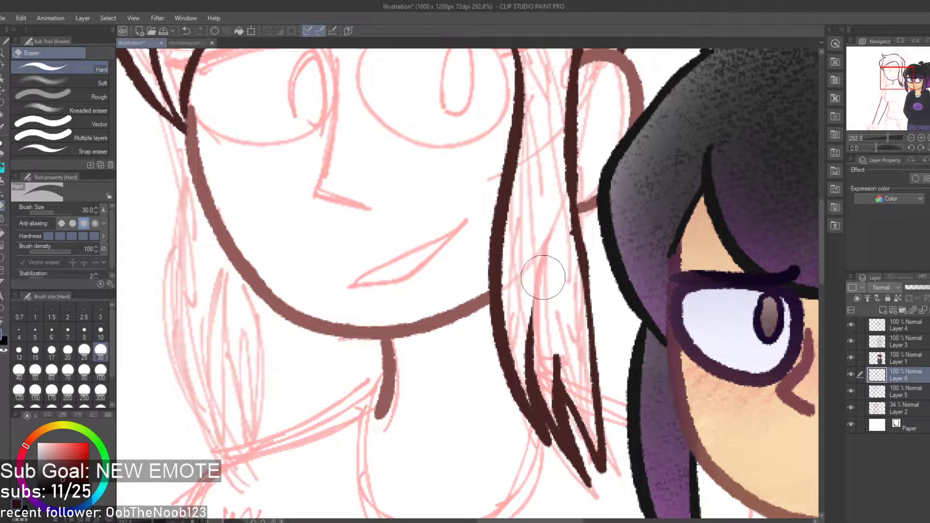
Try inking a longer curved strand line from mid-lock down to the notch above the ear-side lock's tips
key(p)
drag(542, 201, 552, 355)
key(ctrl+z)
drag(568, 224, 563, 358)
key(ctrl+z)
drag(563, 245, 551, 381)
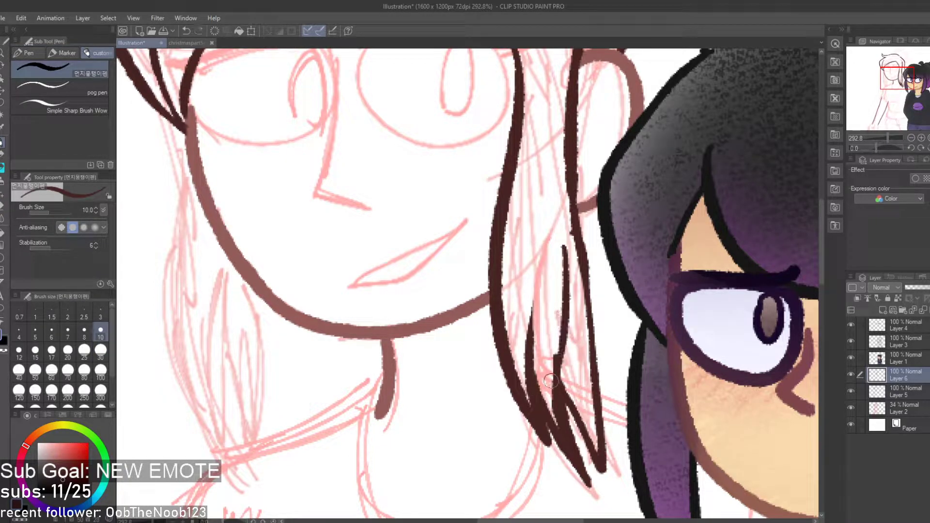
Try several long, nearly vertical strand strokes down the middle of the ear-side lock towards its first tip
scroll(541, 386, down, 4)
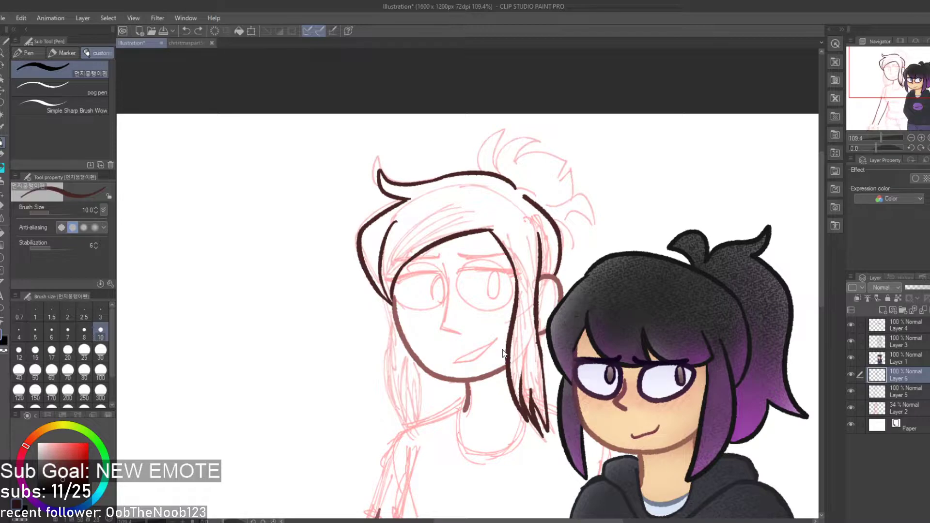
scroll(515, 335, down, 2)
scroll(516, 335, up, 3)
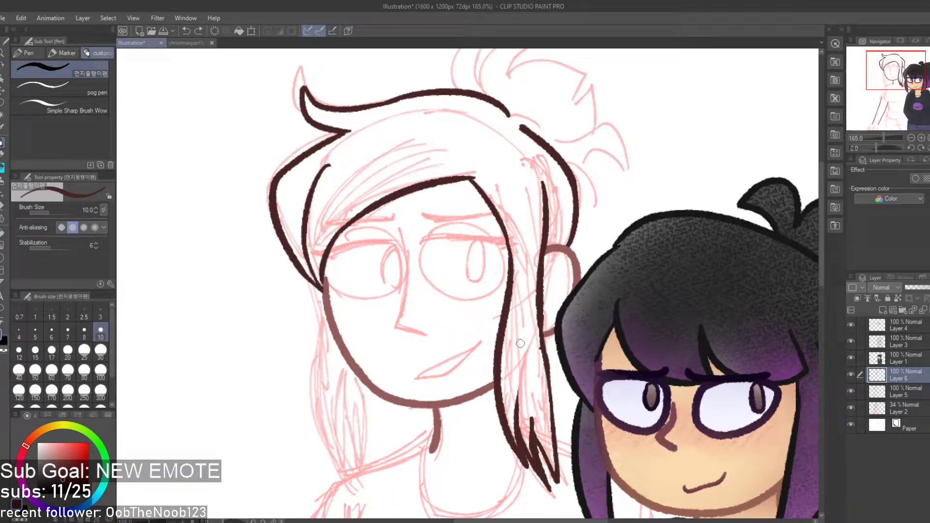
drag(522, 280, 511, 403)
key(ctrl+z)
drag(528, 300, 519, 402)
key(ctrl+z)
drag(527, 313, 517, 401)
key(ctrl+z)
drag(528, 315, 517, 402)
key(ctrl+z)
drag(528, 333, 521, 412)
key(ctrl+z)
drag(527, 316, 522, 413)
key(ctrl+z)
drag(527, 324, 518, 402)
key(ctrl+z)
key(ctrl+z)
Ink a short inner strand line in the lower part of the ear-side lock, running down towards its first tip
drag(525, 359, 518, 424)
drag(535, 378, 532, 438)
drag(526, 307, 541, 373)
key(ctrl+z)
Ink the outer edge of the opposite side lock from the temple to a pointed tip, with a short line rising from the tip
drag(324, 289, 313, 409)
key(ctrl+z)
mouse_move(324, 290)
mouse_down()
mouse_move(333, 442)
mouse_move(351, 484)
mouse_up()
key(ctrl+z)
key(ctrl+z)
mouse_move(328, 440)
mouse_down()
mouse_move(341, 475)
mouse_move(339, 441)
mouse_move(354, 500)
mouse_up()
key(ctrl+z)
drag(354, 499, 342, 426)
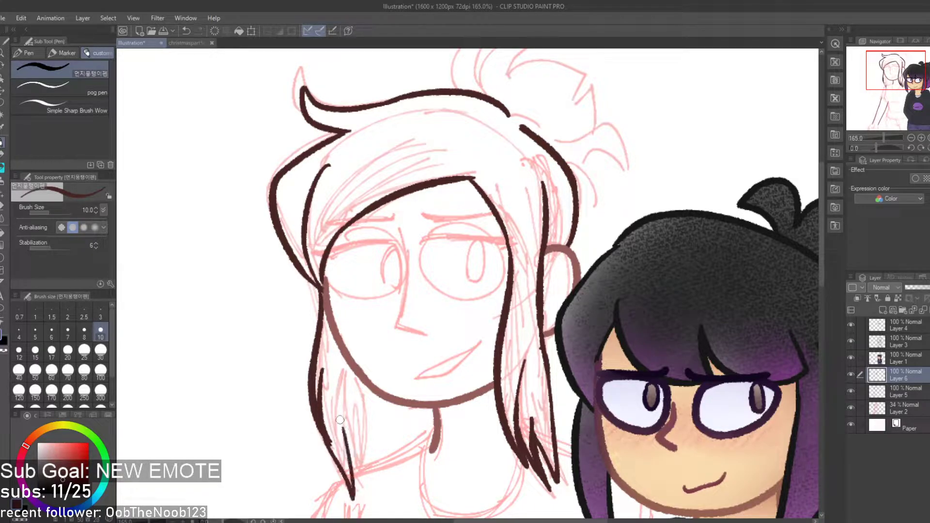
Try inking the opposite lock's inner edge downward from the jawline
drag(348, 361, 360, 407)
key(ctrl+z)
key(ctrl+z)
mouse_move(349, 362)
mouse_down()
mouse_move(362, 431)
mouse_move(369, 424)
mouse_move(361, 433)
mouse_up()
key(ctrl+z)
Merge the hair line layer down into Layer 5 and add a new raster layer beneath it, above the sketch
click(896, 379)
click(924, 310)
click(904, 391)
click(892, 310)
key(ctrl+z)
click(883, 310)
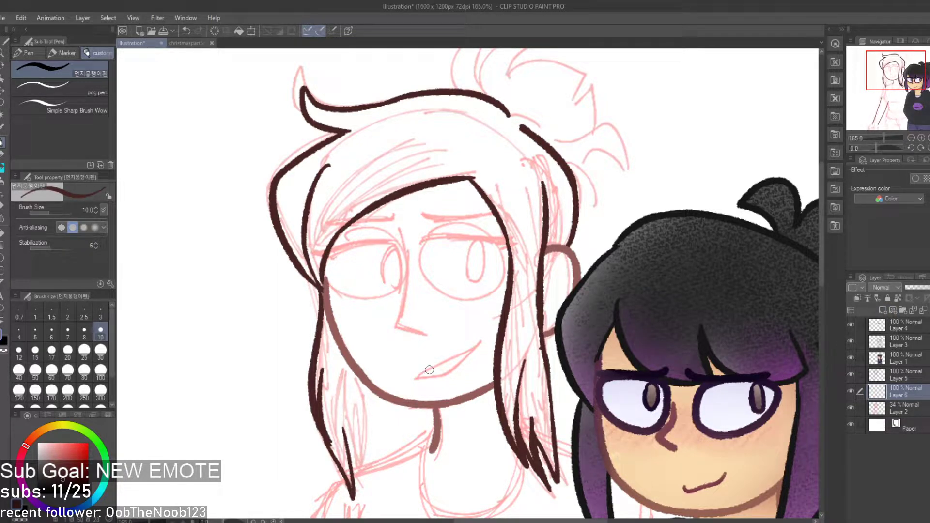
Ink the opposite lock's inner edge on the new layer, curving from the jawline down towards the pointed tip
drag(374, 378, 374, 439)
key(ctrl+z)
drag(350, 369, 358, 410)
key(ctrl+z)
drag(348, 367, 358, 481)
key(ctrl+z)
drag(347, 365, 357, 476)
key(ctrl+z)
drag(347, 364, 352, 476)
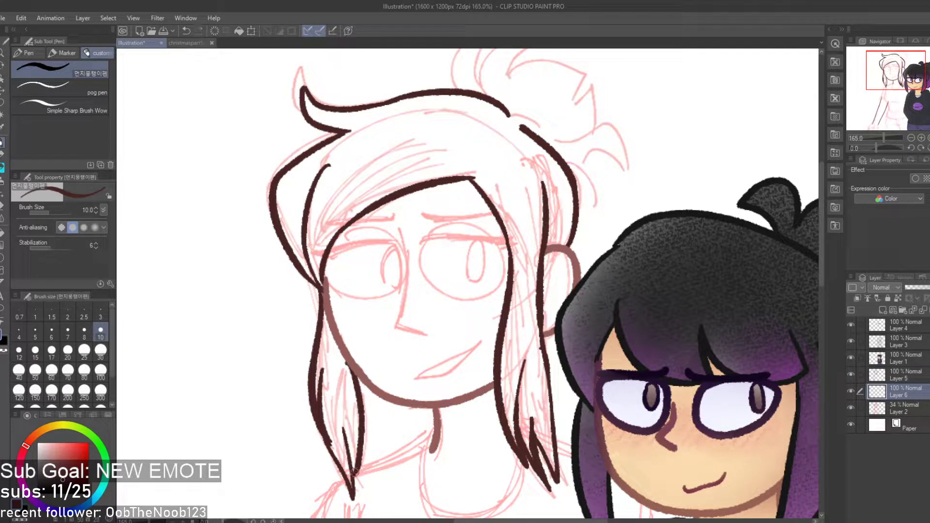
key(ctrl+z)
drag(345, 362, 359, 477)
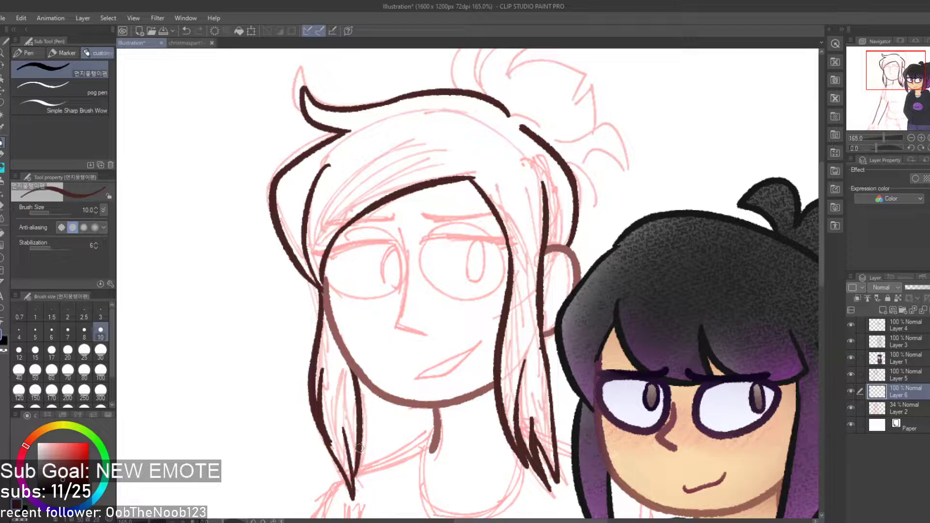
Hide the pink sketch on Layer 2 to check the line art alone
scroll(357, 422, down, 5)
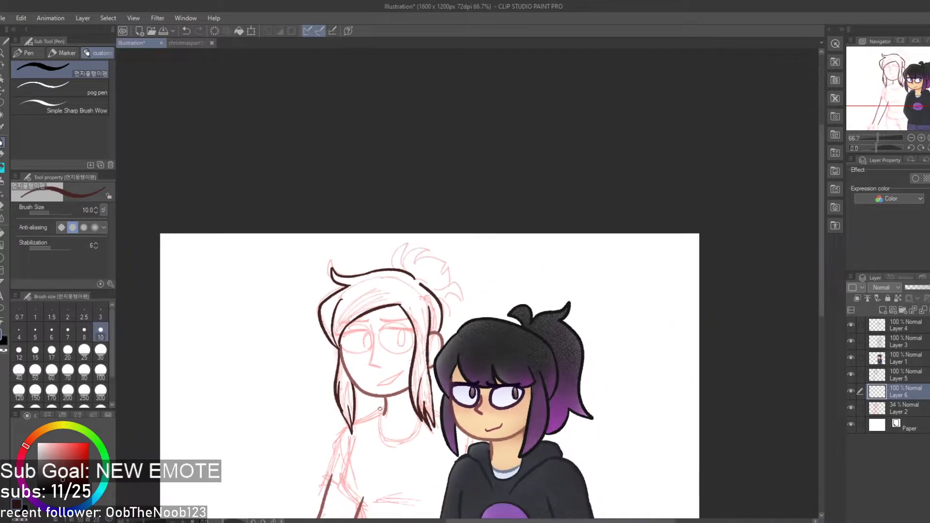
click(851, 406)
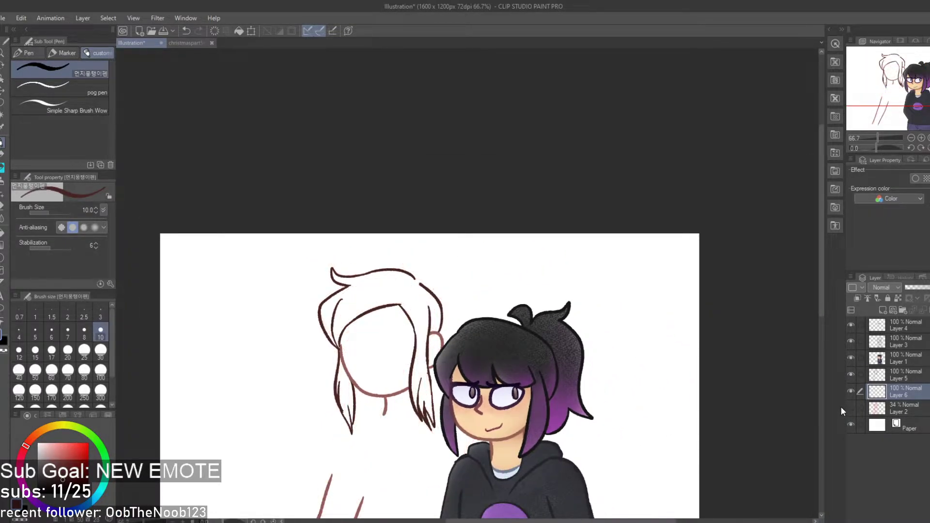
scroll(339, 378, up, 4)
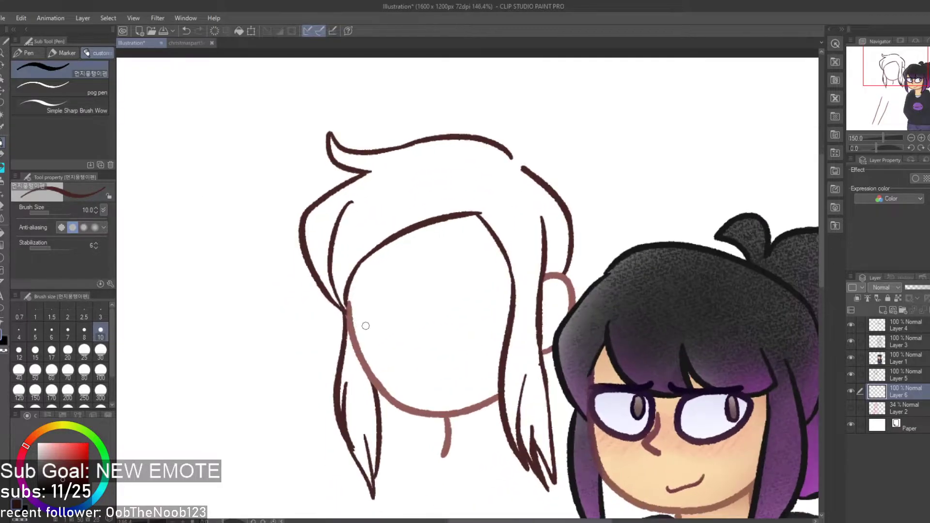
scroll(536, 261, up, 2)
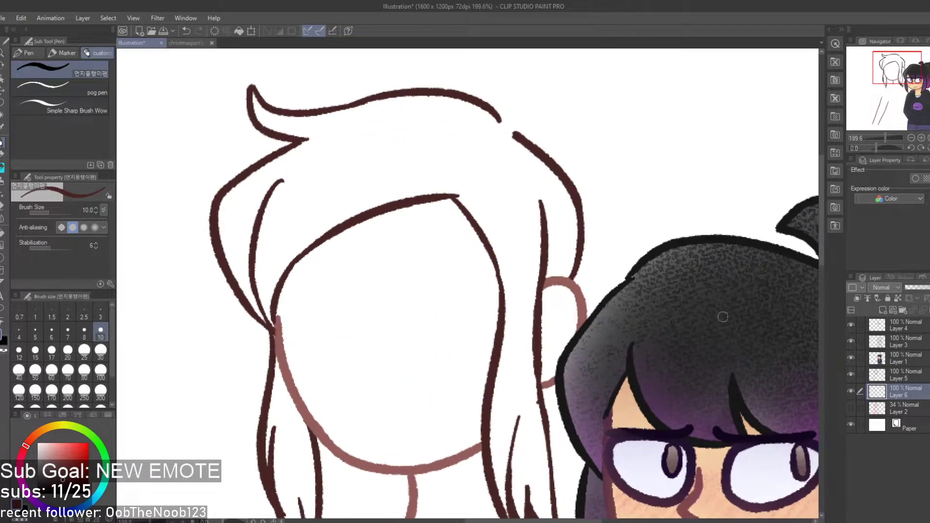
Merge Layer 5 down into Layer 6 and add a new raster layer above it
click(907, 376)
click(921, 311)
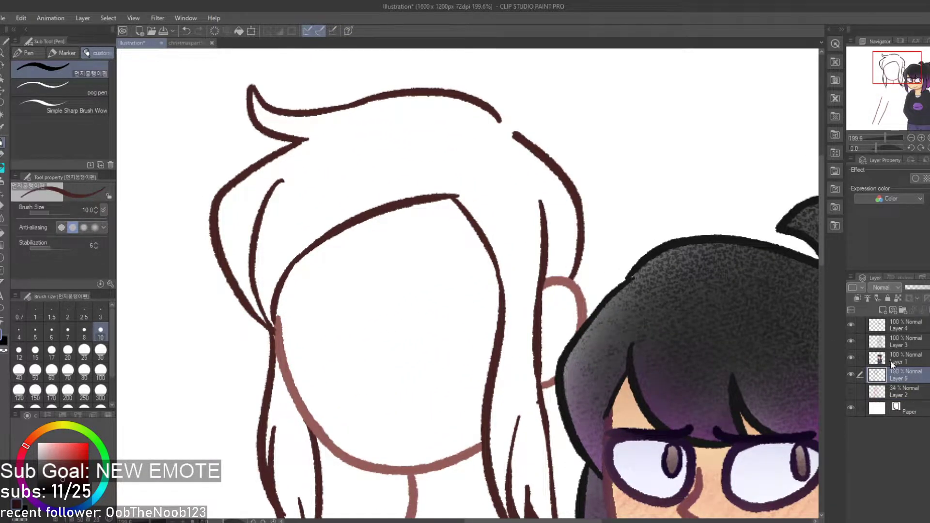
click(881, 309)
Ink a new inward-curving fringe edge from the fringe's peak down to the top of the ear-side lock's front line
scroll(445, 216, up, 2)
key(ctrl+z)
mouse_move(455, 195)
mouse_down()
mouse_move(526, 320)
mouse_move(548, 310)
mouse_up()
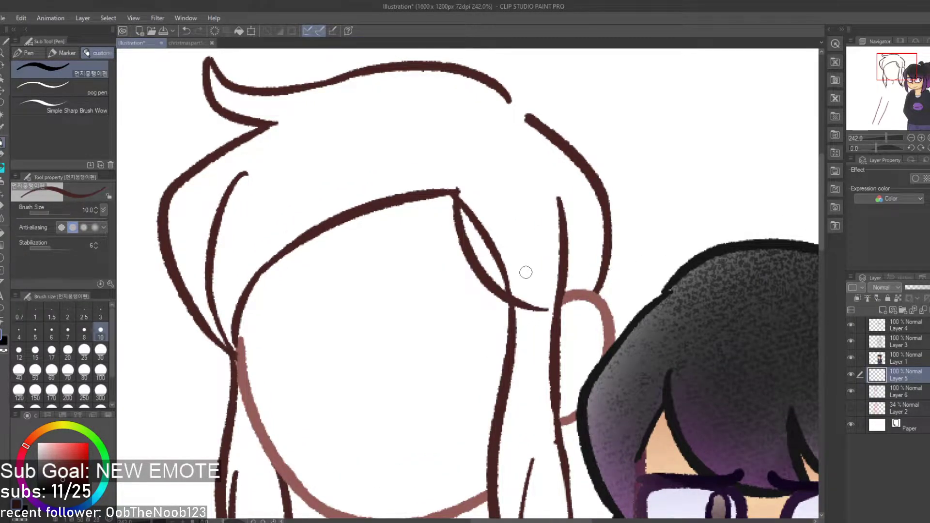
key(ctrl+z)
drag(457, 190, 519, 300)
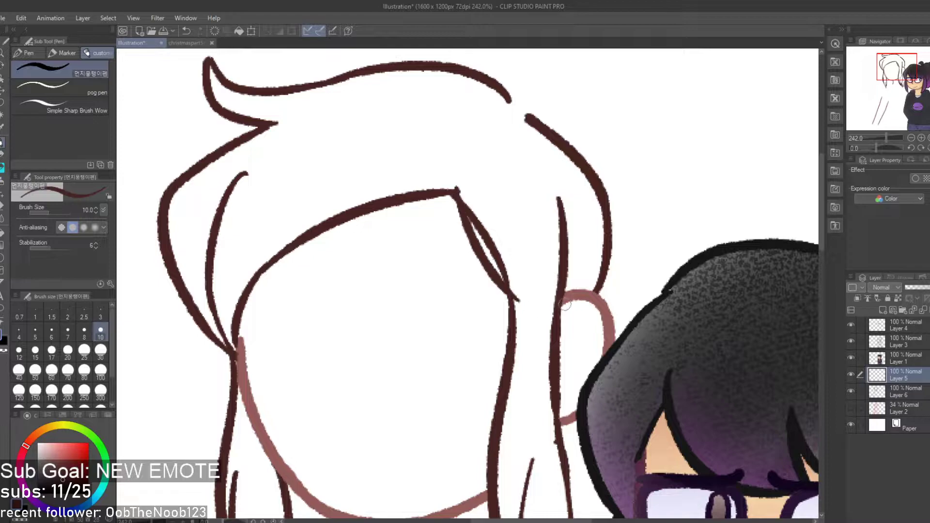
Erase the old fringe edge and the part of the ear-side lock's back line above the ear on Layer 6
click(899, 390)
key(e)
drag(464, 184, 522, 282)
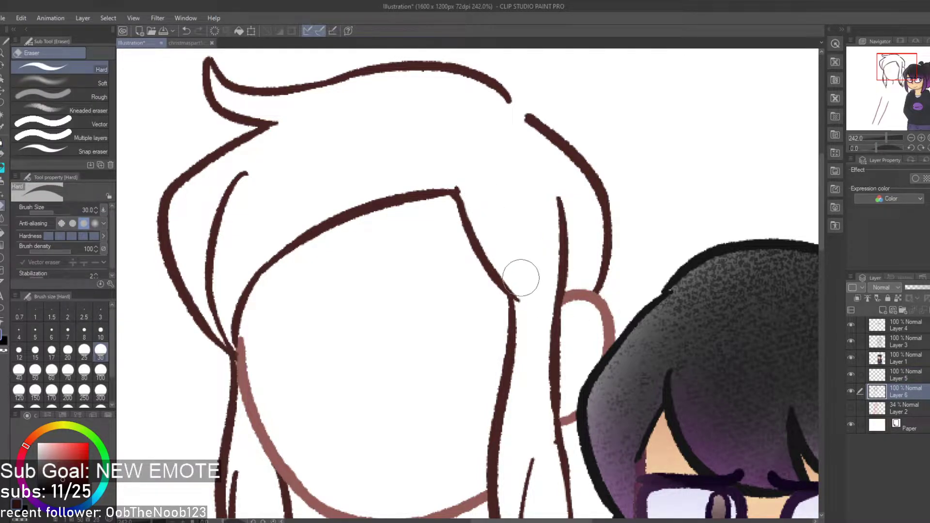
drag(560, 199, 574, 247)
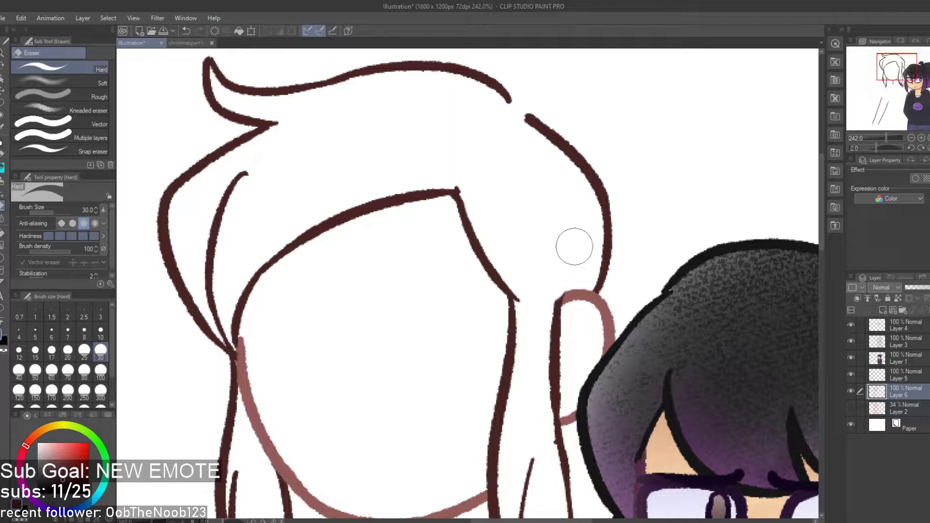
Merge Layer 5 down into Layer 6 and show the sketch on Layer 2
click(916, 374)
click(921, 309)
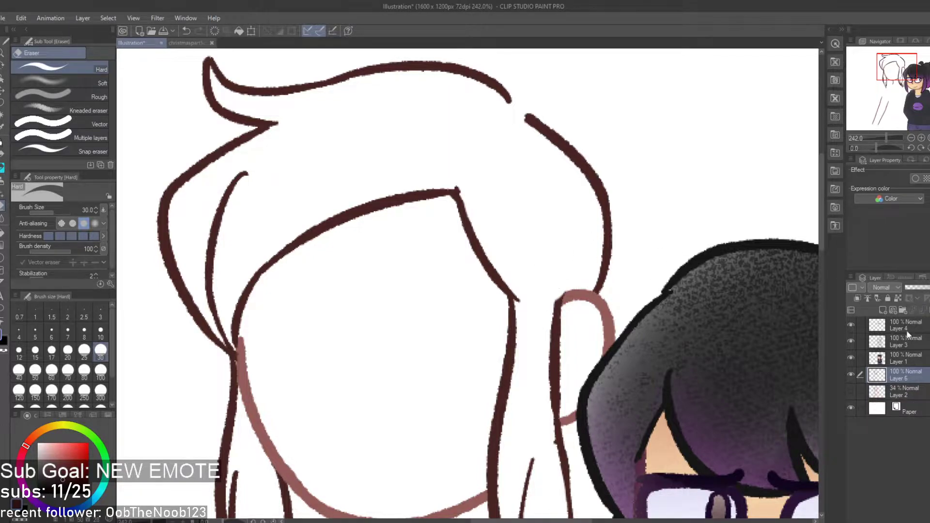
click(851, 392)
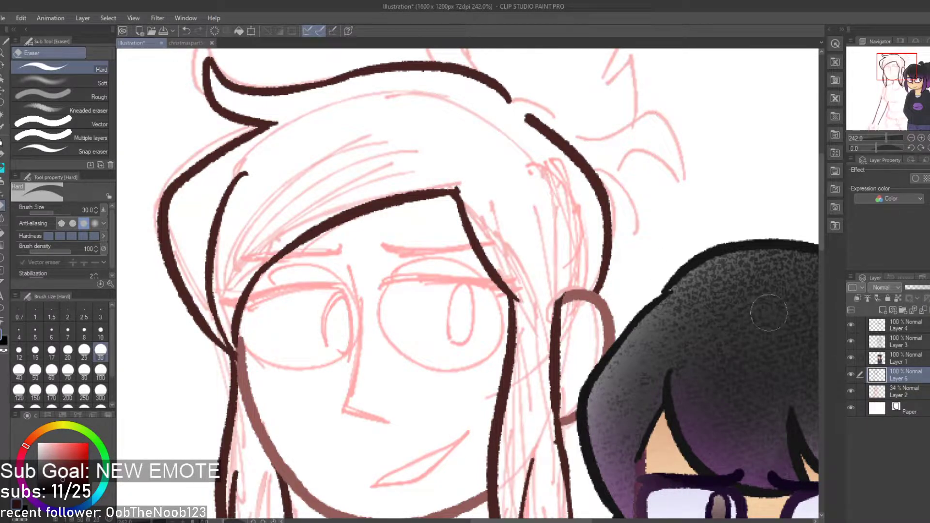
Hide the sketch layer and ink a new back edge for the ear-side lock, from above the ear to the ear's base
key(p)
click(850, 391)
mouse_move(552, 180)
mouse_down()
mouse_move(574, 272)
mouse_move(565, 220)
mouse_move(559, 298)
mouse_move(560, 199)
mouse_move(551, 317)
mouse_up()
key(ctrl+z)
key(ctrl+z)
key(ctrl+z)
key(ctrl+z)
mouse_move(574, 191)
mouse_down()
mouse_move(579, 234)
mouse_move(557, 418)
mouse_up()
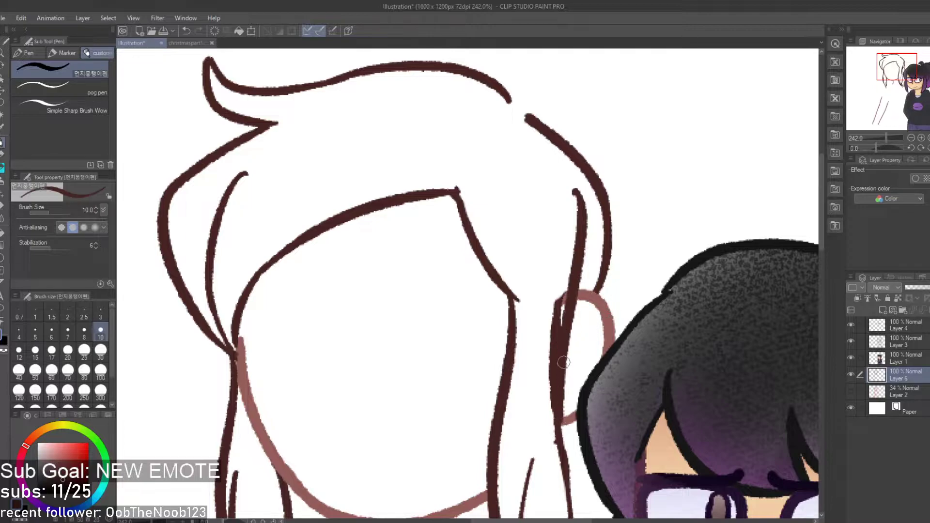
Erase the old back line alongside the new edge of the ear-side lock
key(e)
drag(557, 269, 534, 388)
key(ctrl+z)
drag(553, 262, 532, 402)
drag(547, 293, 533, 391)
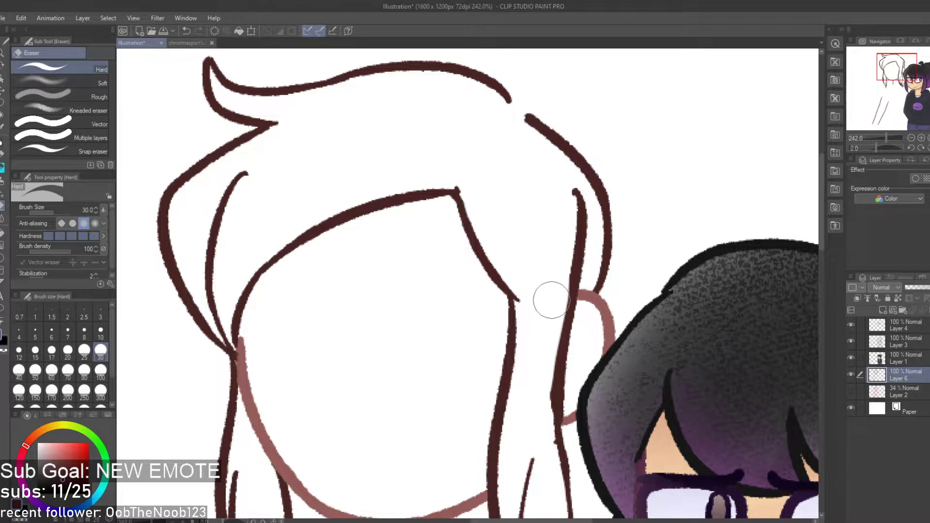
Try a touch-up stroke along the middle of the ear-side lock's back edge
key(p)
mouse_move(569, 265)
mouse_down()
mouse_move(550, 383)
mouse_move(556, 356)
mouse_move(556, 370)
mouse_up()
key(ctrl+z)
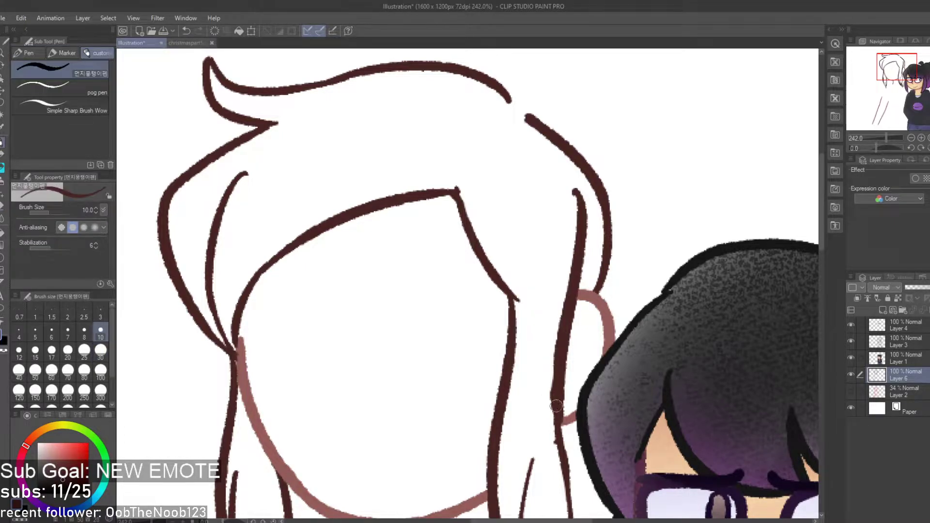
Erase the upper part of the ear-side lock's back edge above the ear
scroll(545, 388, down, 5)
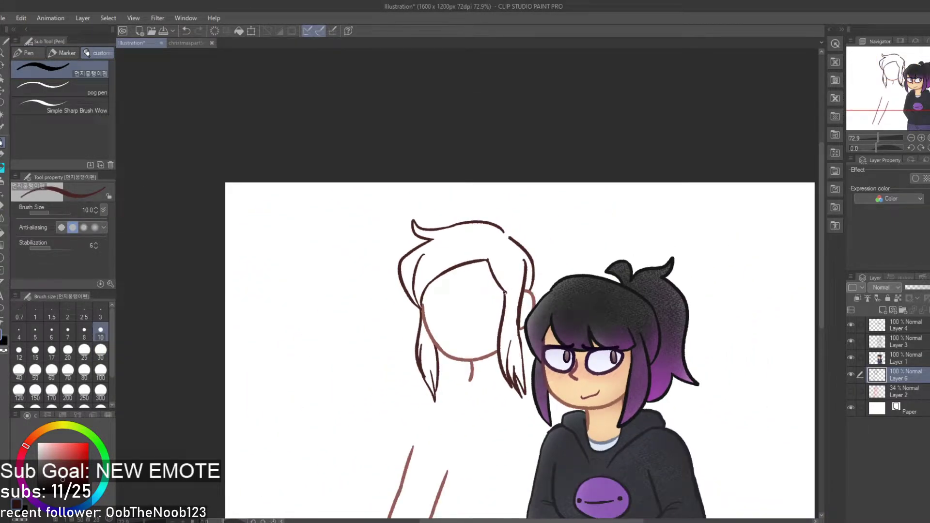
scroll(505, 293, up, 5)
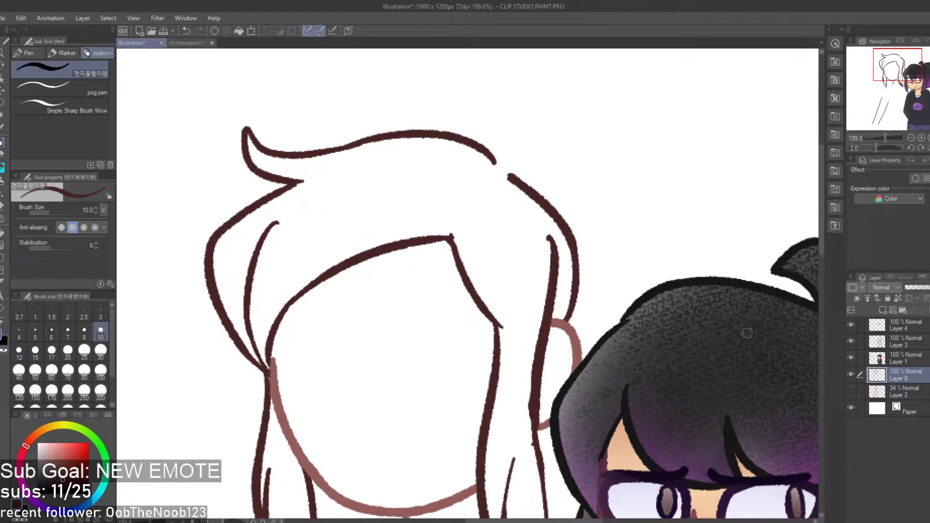
scroll(617, 255, up, 1)
key(e)
mouse_move(525, 245)
mouse_down()
mouse_move(542, 260)
mouse_move(531, 240)
mouse_move(545, 265)
mouse_move(543, 299)
mouse_up()
scroll(592, 252, down, 5)
scroll(614, 234, down, 2)
scroll(620, 274, up, 1)
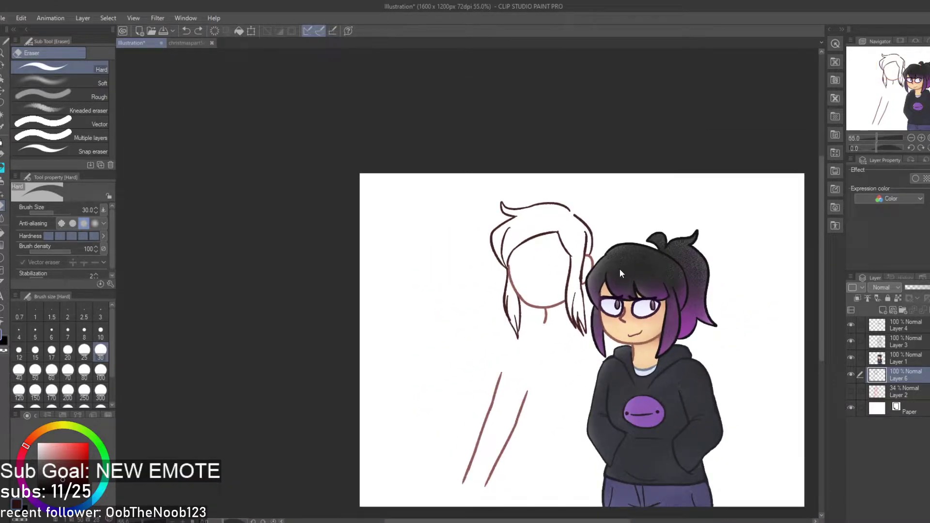
scroll(620, 274, up, 5)
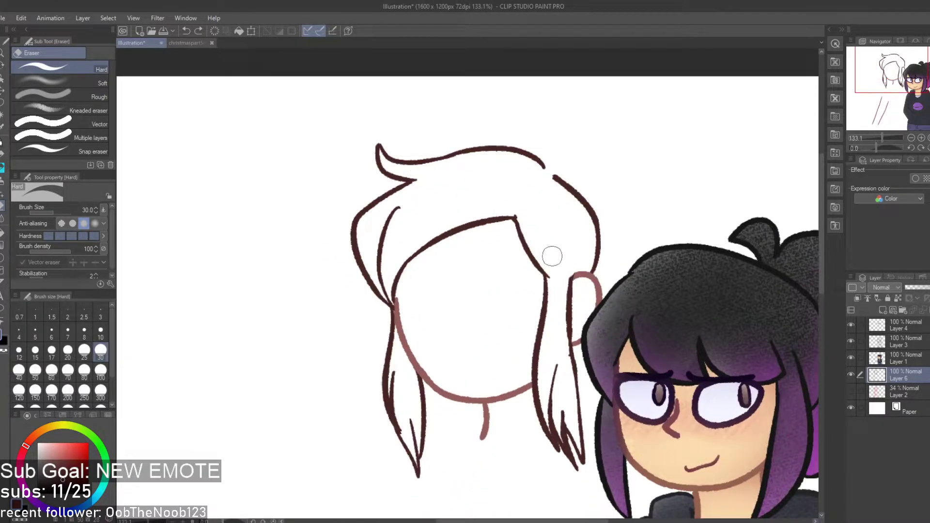
Show the sketch layer and re-ink the lock's upper back edge, curving from below the crown down past the front of the ear
key(p)
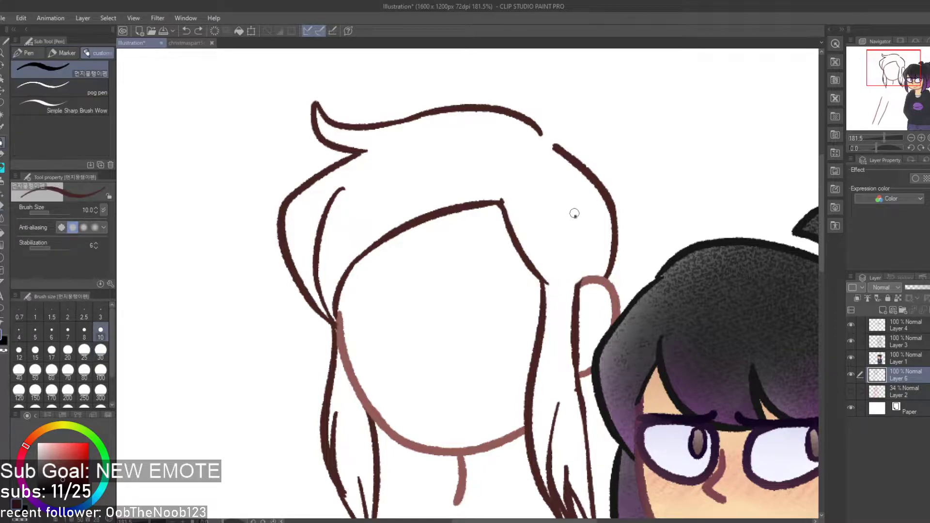
drag(849, 387, 851, 388)
click(856, 391)
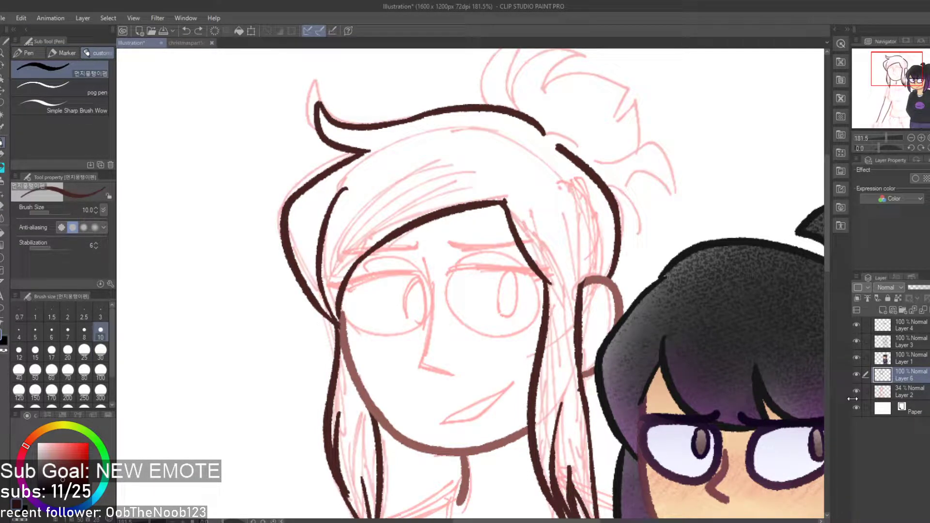
mouse_move(576, 183)
mouse_down()
mouse_move(594, 218)
mouse_move(593, 272)
mouse_up()
key(ctrl+z)
drag(566, 184, 575, 286)
key(ctrl+z)
drag(584, 182, 592, 324)
key(ctrl+z)
drag(563, 185, 570, 357)
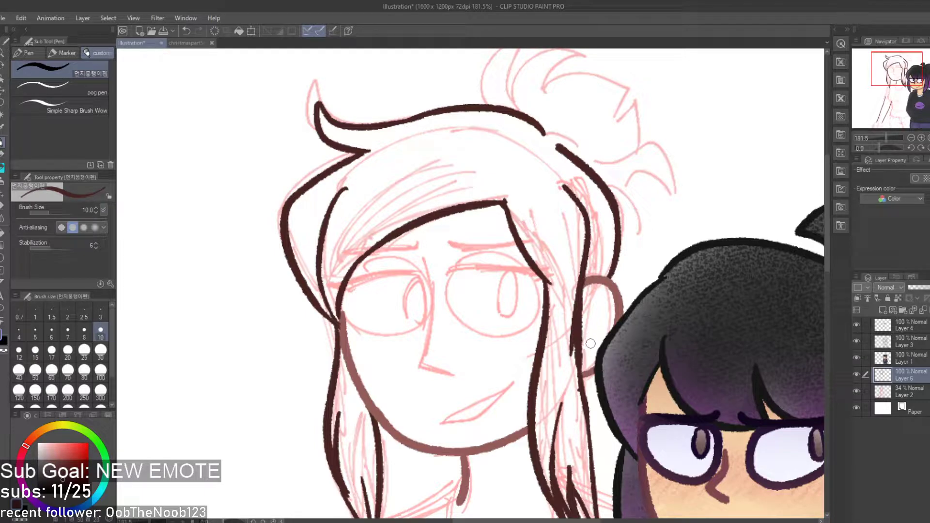
key(e)
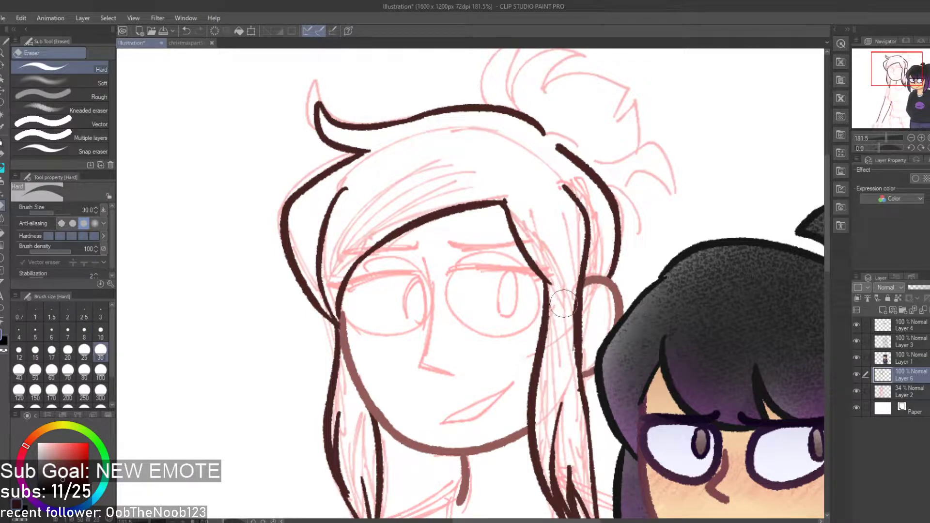
scroll(567, 303, down, 5)
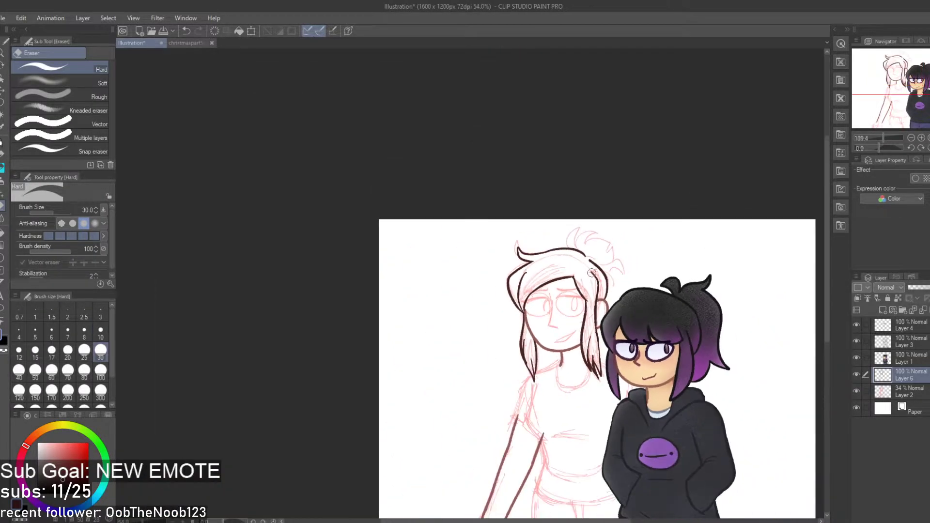
Check the line art with the sketch hidden, restore the sketch, and ink the bun's first curved spike in dark brown
click(856, 391)
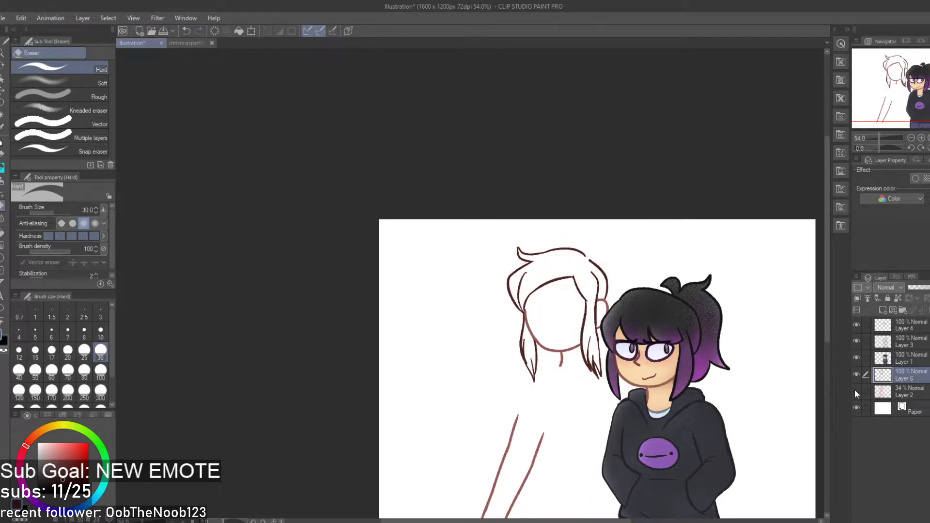
click(856, 391)
scroll(637, 226, up, 4)
scroll(525, 261, up, 3)
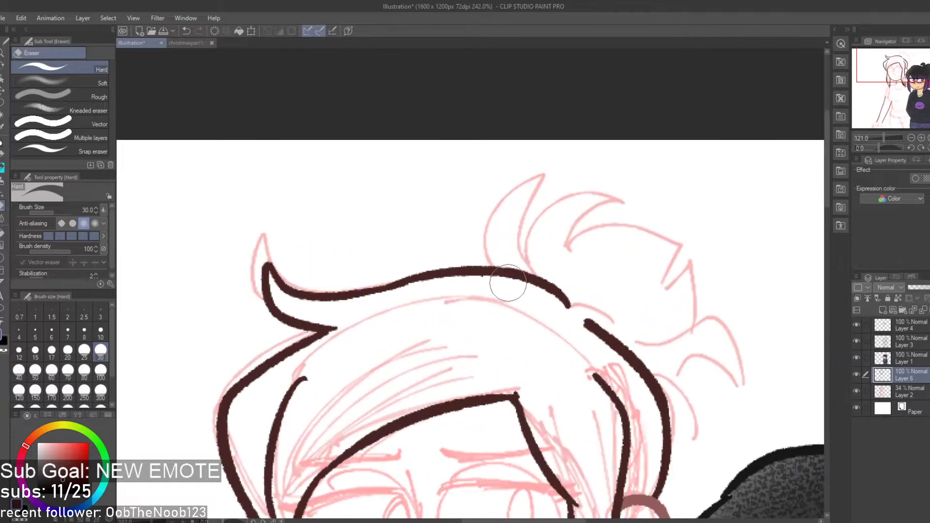
key(p)
mouse_move(487, 266)
mouse_down()
mouse_move(537, 204)
mouse_move(519, 269)
mouse_move(541, 184)
mouse_move(519, 269)
mouse_move(557, 200)
mouse_move(575, 225)
mouse_up()
key(ctrl+z)
key(ctrl+z)
mouse_move(519, 269)
mouse_down()
mouse_move(522, 243)
mouse_move(609, 190)
mouse_move(567, 242)
mouse_move(524, 241)
mouse_move(562, 244)
mouse_up()
key(ctrl+z)
key(ctrl+z)
Ink the bun's second curled tuft and its jagged outer edge down to the lower back of the bun
mouse_move(530, 274)
mouse_down()
mouse_move(542, 213)
mouse_move(567, 244)
mouse_move(641, 253)
mouse_up()
key(ctrl+z)
mouse_move(571, 242)
mouse_down()
mouse_move(581, 227)
mouse_move(673, 261)
mouse_move(661, 289)
mouse_move(703, 261)
mouse_move(683, 334)
mouse_up()
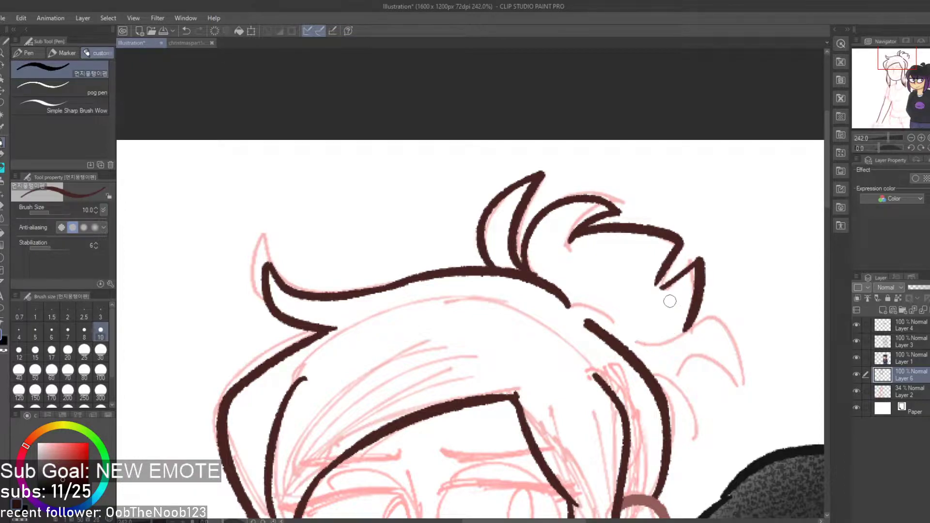
drag(656, 280, 663, 287)
Ink the two loose pointed strands below the bun and a short line along its underside
mouse_move(659, 350)
mouse_down()
mouse_move(718, 330)
mouse_move(731, 353)
mouse_up()
key(ctrl+z)
mouse_move(656, 377)
mouse_down()
mouse_move(701, 416)
mouse_move(665, 411)
mouse_up()
mouse_move(637, 350)
mouse_down()
mouse_move(663, 342)
mouse_move(741, 362)
mouse_move(676, 377)
mouse_up()
key(ctrl+z)
mouse_move(642, 347)
mouse_down()
mouse_move(663, 343)
mouse_move(740, 385)
mouse_move(661, 381)
mouse_move(706, 346)
mouse_move(683, 341)
mouse_up()
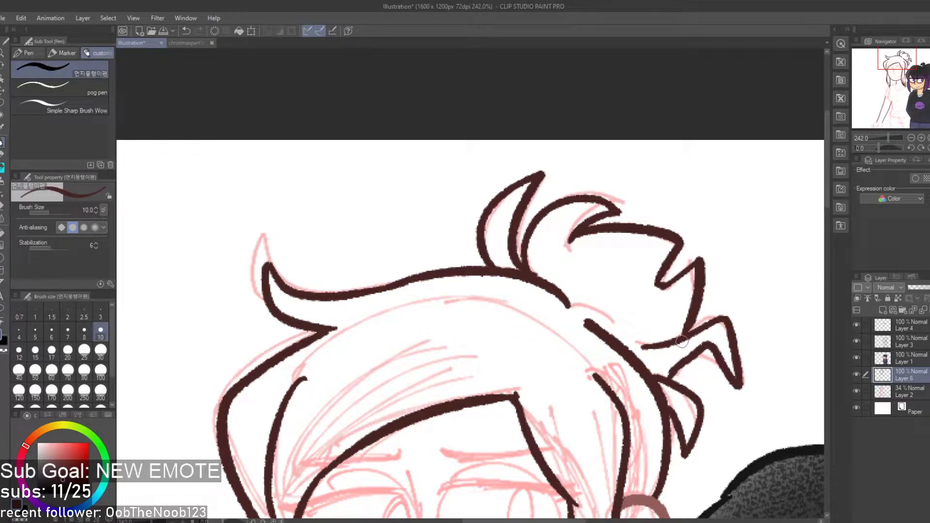
Redraw the bun's underside lines so that the bun and its lower strand join the back of the head
scroll(682, 342, down, 5)
scroll(635, 260, up, 2)
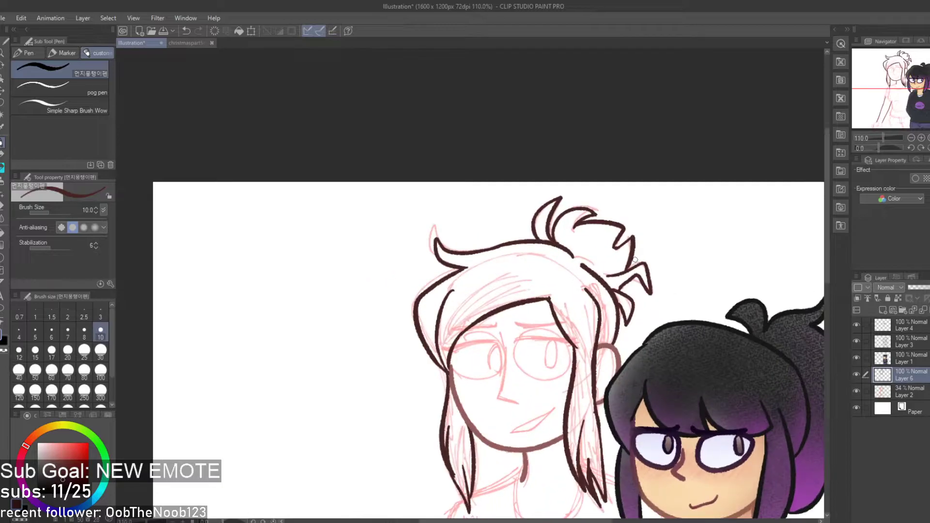
scroll(635, 260, up, 6)
key(ctrl+z)
mouse_move(564, 313)
mouse_down()
mouse_move(701, 373)
mouse_move(545, 320)
mouse_up()
key(ctrl+z)
drag(624, 297, 549, 338)
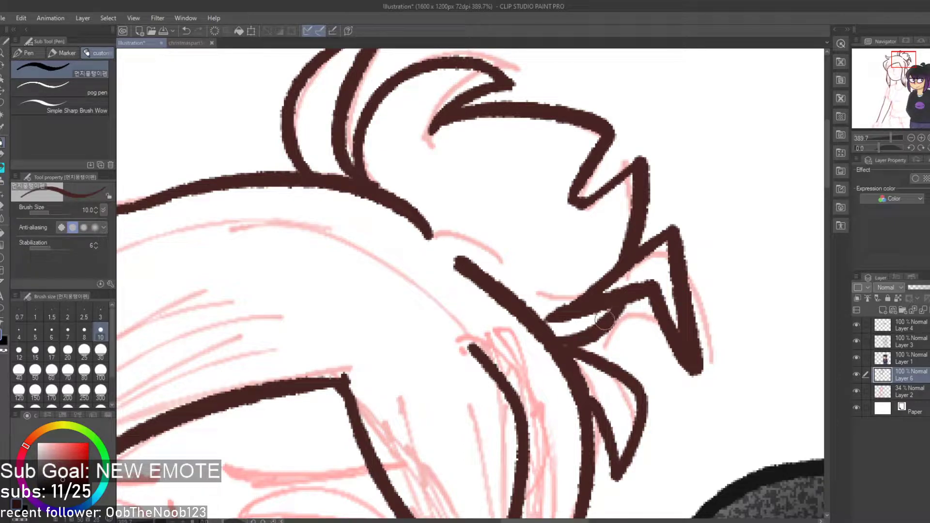
Try touch-up strokes at the base of the neck line, sampling the line's own brown
scroll(604, 319, down, 10)
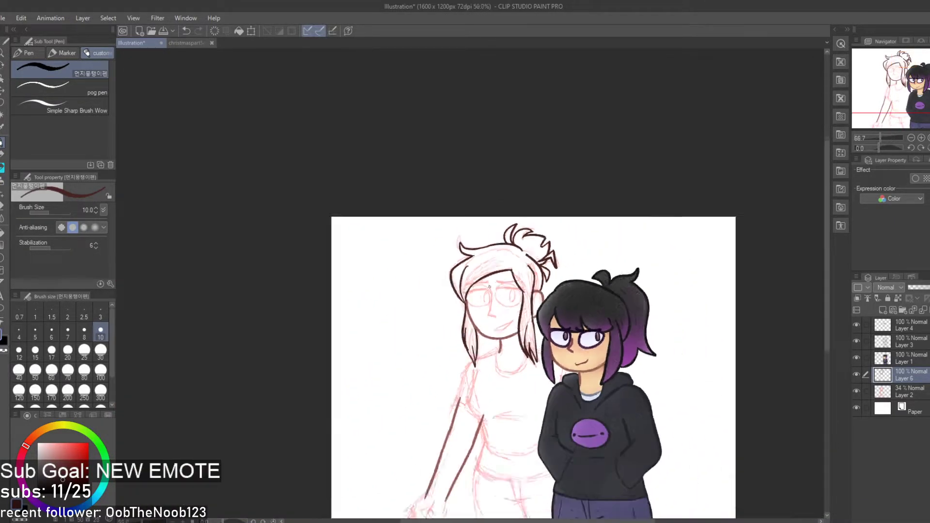
scroll(487, 336, up, 7)
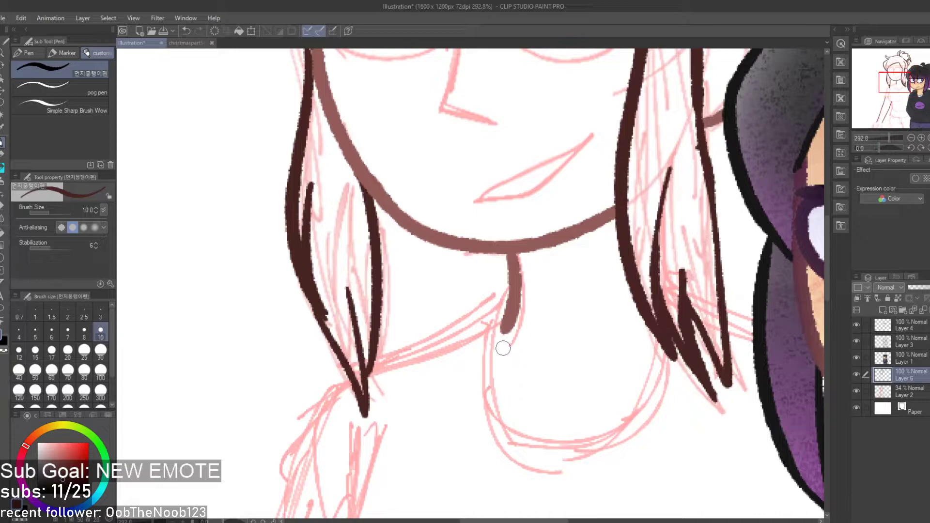
drag(514, 304, 492, 334)
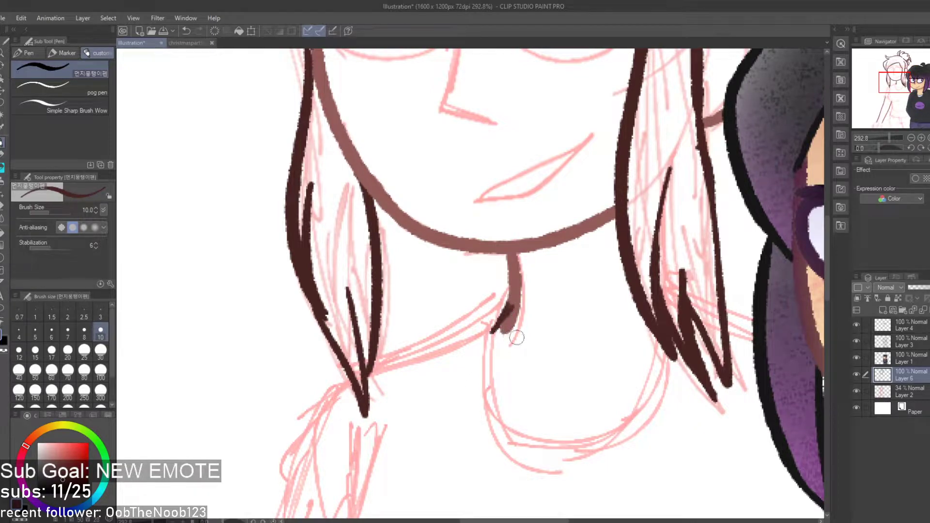
alt+click(510, 324)
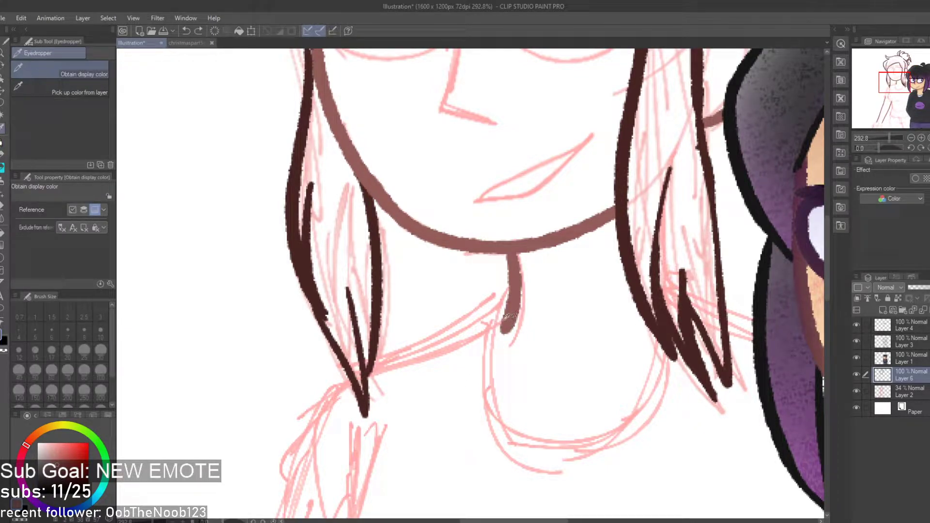
mouse_move(490, 325)
mouse_down()
mouse_move(502, 311)
mouse_move(499, 331)
mouse_up()
key(ctrl+z)
mouse_move(510, 300)
mouse_down()
mouse_move(496, 324)
mouse_move(503, 317)
mouse_move(502, 336)
mouse_move(503, 327)
mouse_up()
key(ctrl+z)
key(ctrl+z)
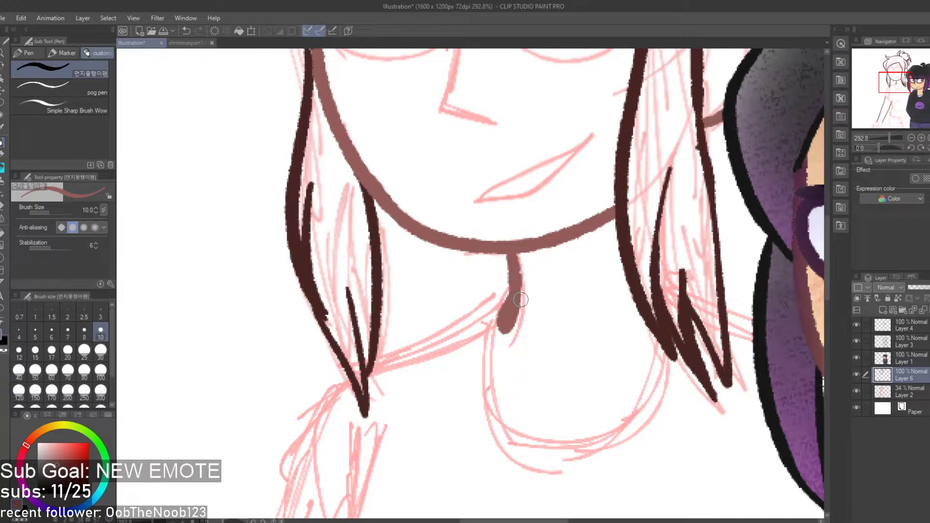
Examine the inked hair and bun and compare the sketched face with the finished character's face and eyes
scroll(521, 299, down, 5)
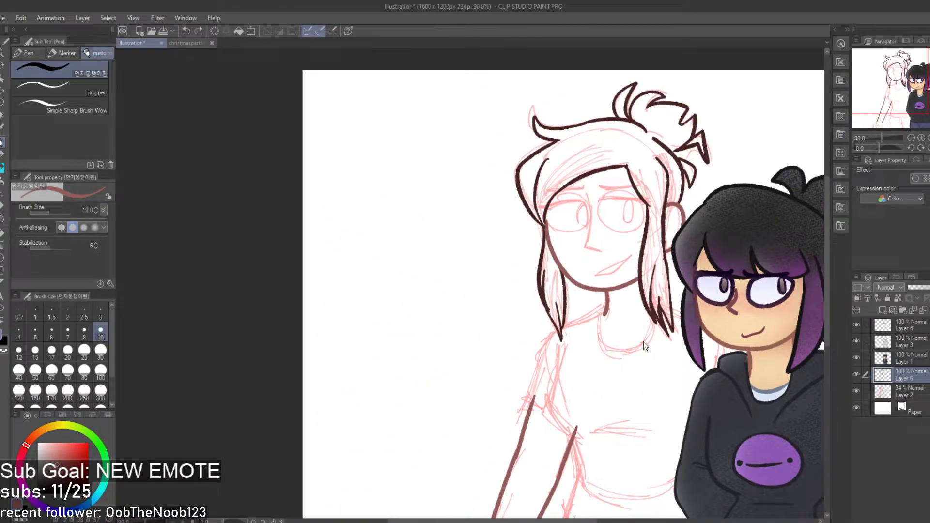
scroll(644, 344, down, 5)
scroll(566, 270, up, 5)
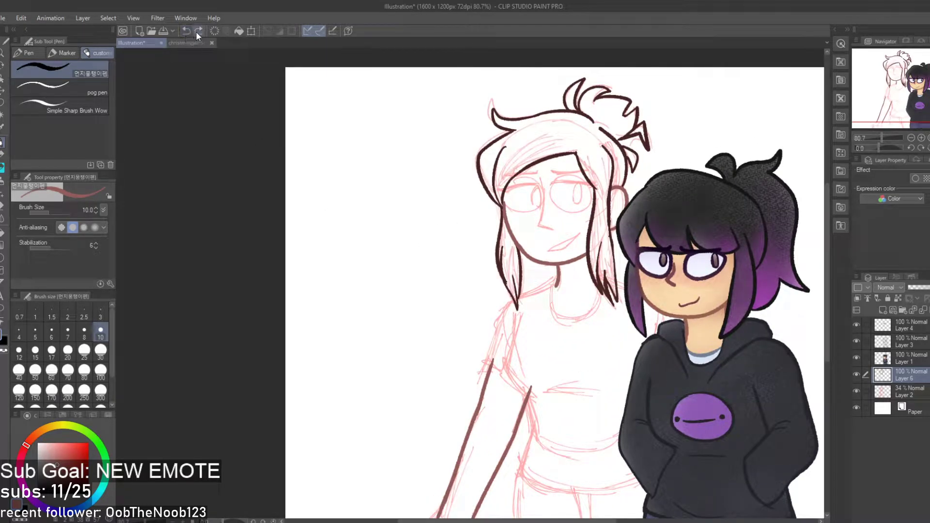
scroll(432, 243, down, 3)
scroll(519, 265, up, 2)
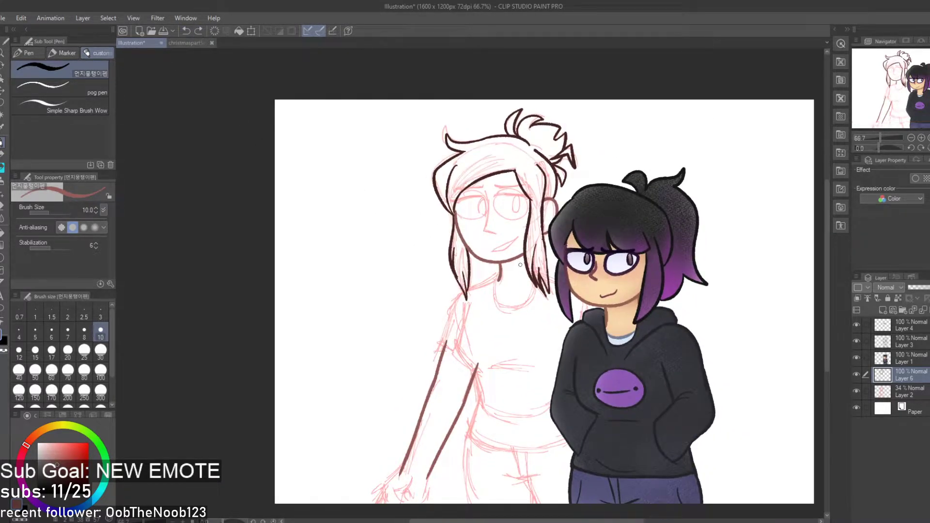
click(152, 31)
scroll(403, 139, up, 8)
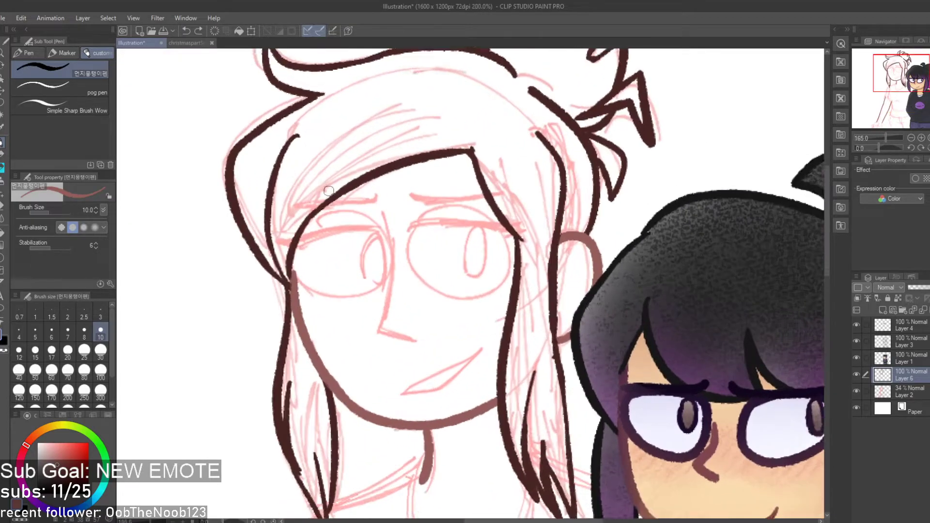
scroll(294, 326, down, 6)
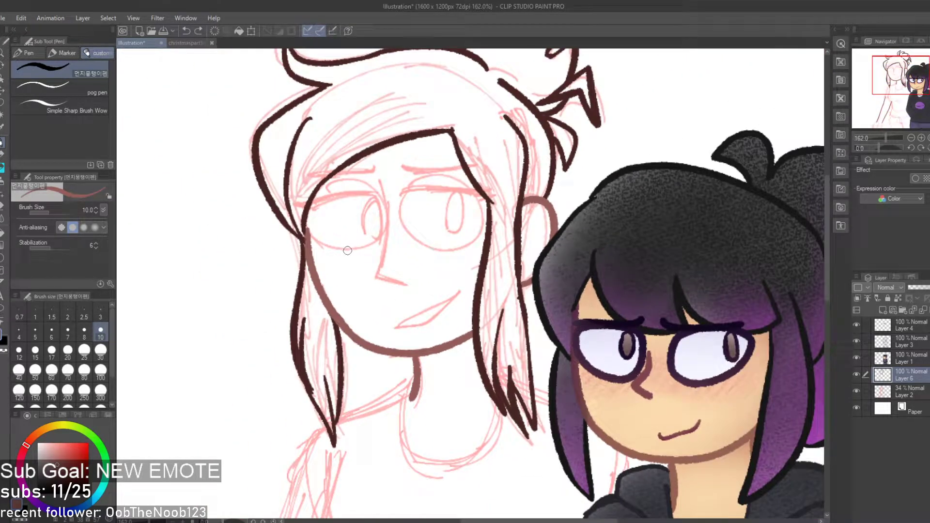
scroll(623, 338, up, 5)
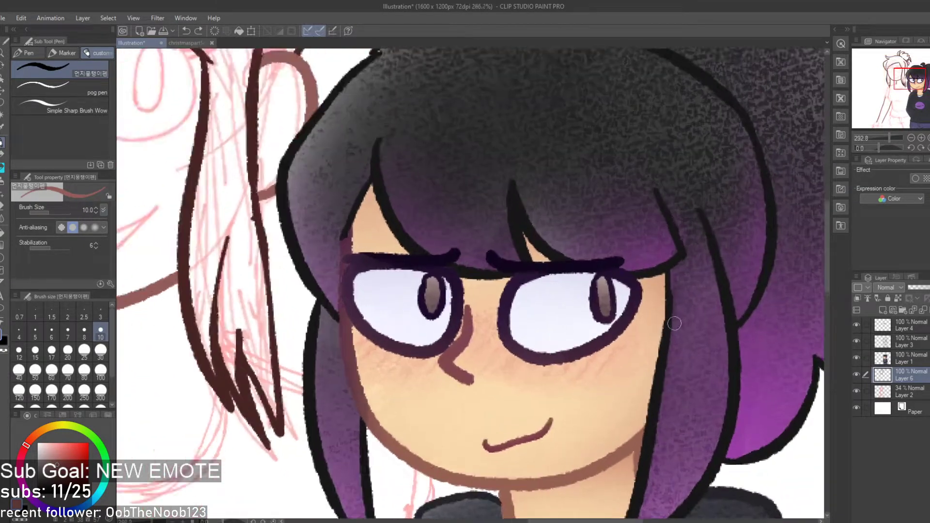
scroll(518, 312, down, 6)
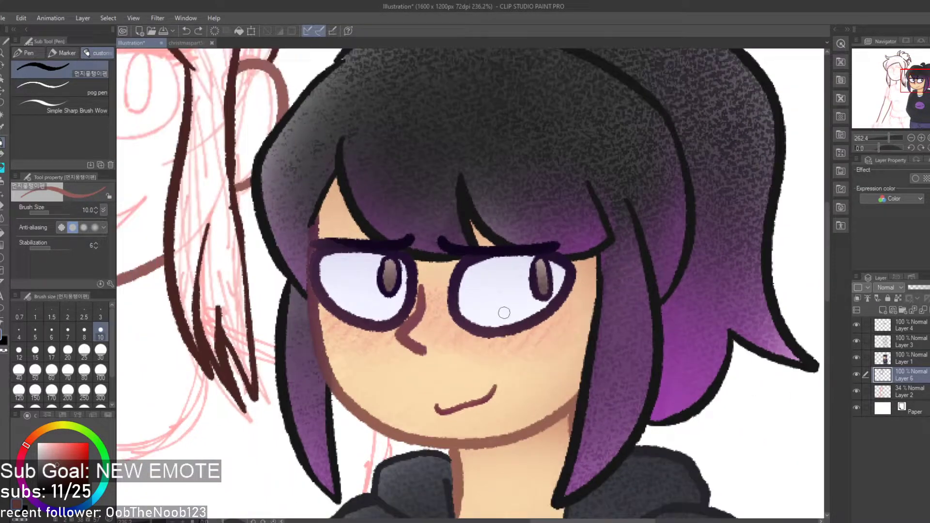
scroll(523, 318, down, 2)
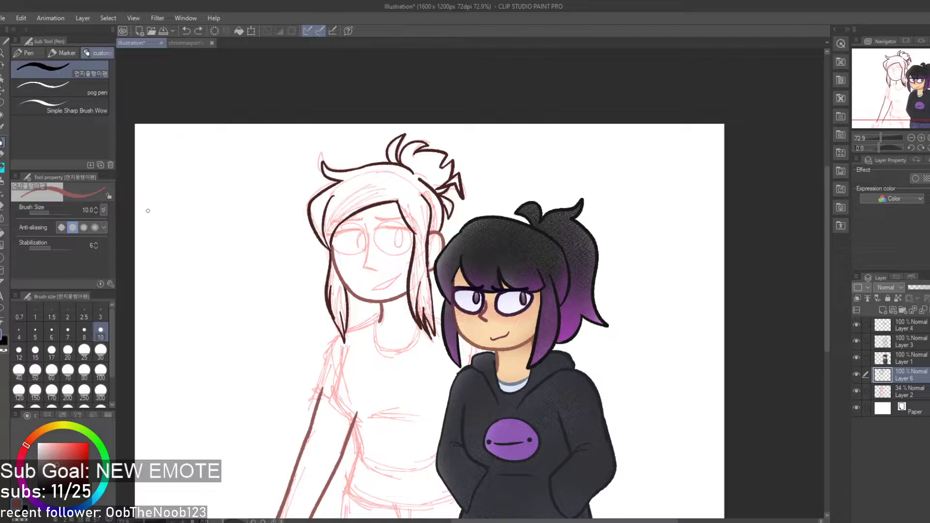
scroll(288, 241, down, 1)
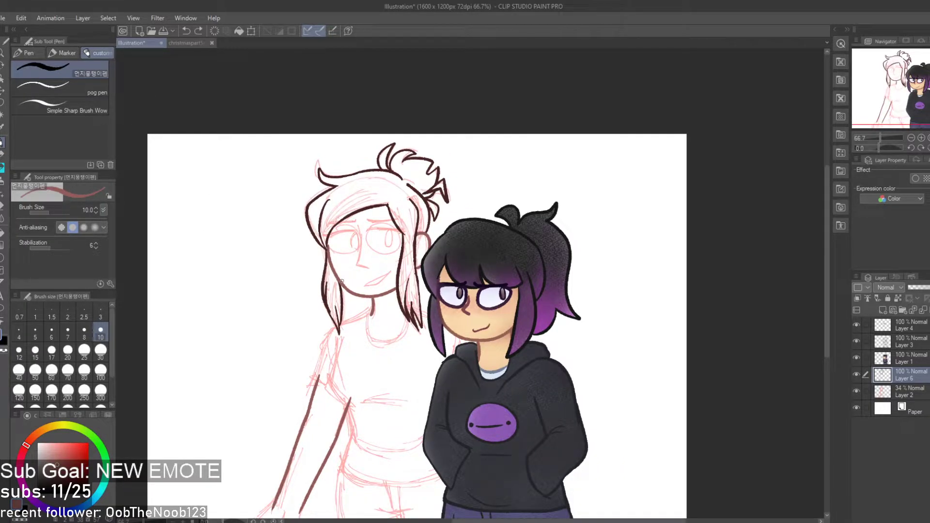
scroll(419, 286, up, 3)
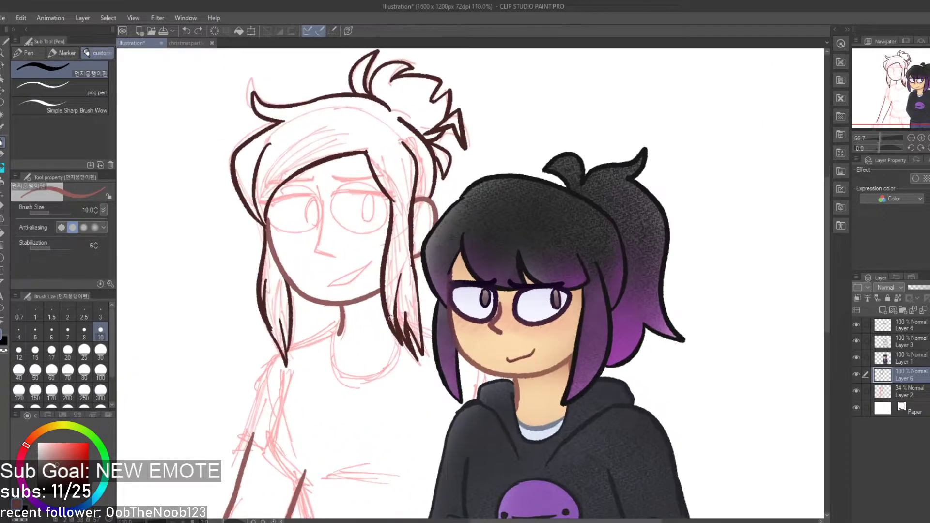
Pick a blue hue and sample the grey-blue shirt collar of the finished character as the pen colour
click(72, 507)
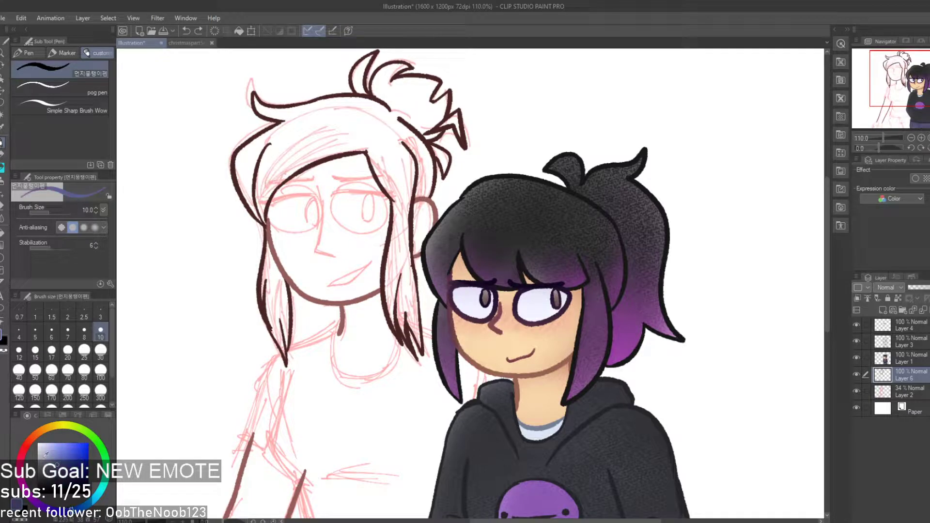
click(52, 458)
scroll(533, 420, up, 6)
key(i)
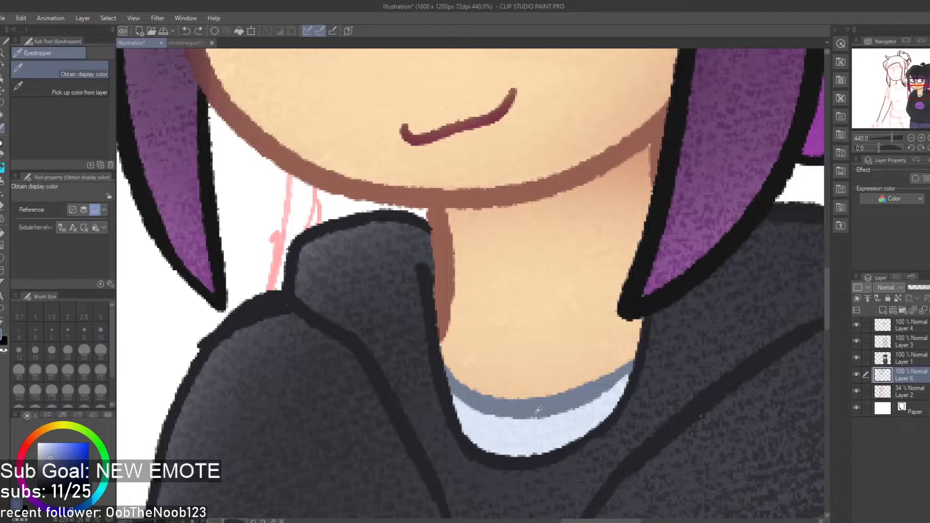
scroll(555, 402, down, 7)
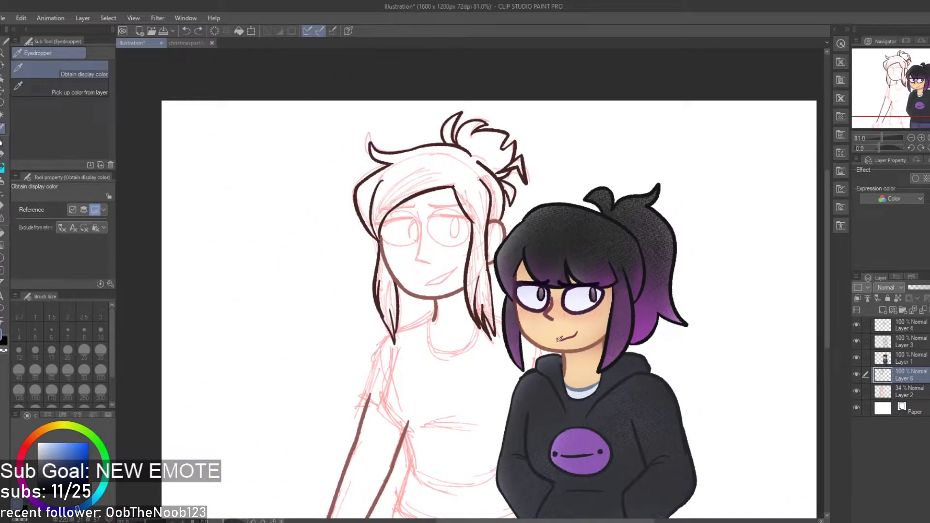
click(856, 371)
click(856, 371)
scroll(469, 310, up, 4)
key(p)
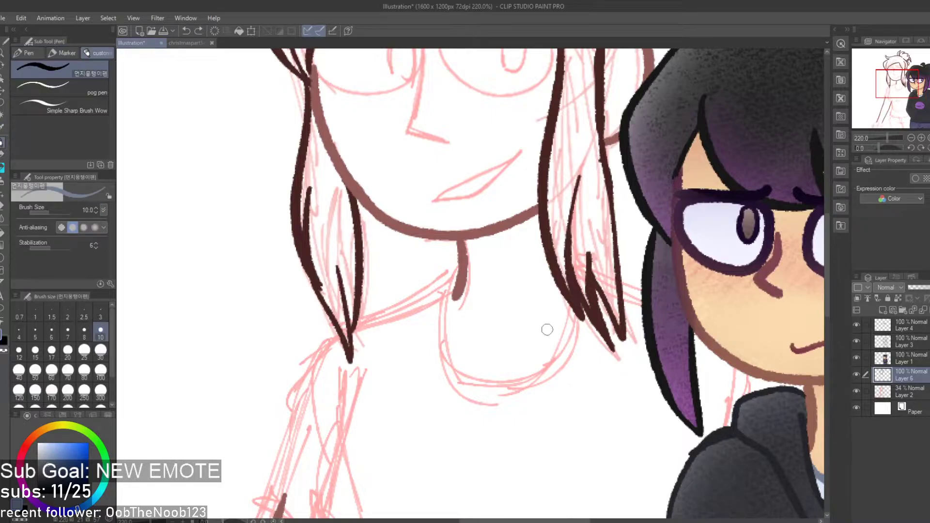
Try the near side of the shirt neckline in grey-blue on the hair line art layer
scroll(489, 322, up, 2)
mouse_move(429, 253)
mouse_down()
mouse_move(422, 385)
mouse_move(440, 383)
mouse_up()
key(ctrl+z)
key(ctrl+z)
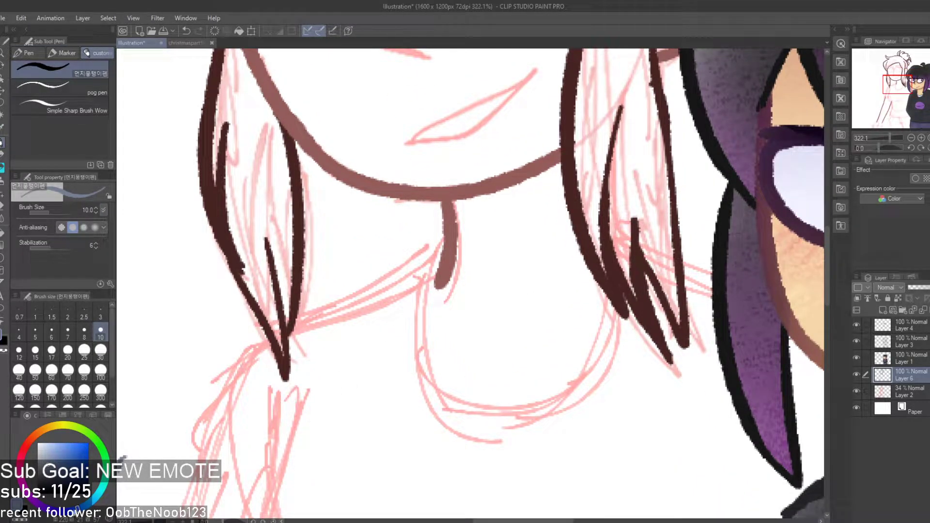
drag(429, 281, 422, 407)
key(ctrl+z)
drag(429, 259, 444, 385)
key(ctrl+z)
key(ctrl+y)
key(ctrl+z)
Add a new layer above Layer 6 and try the round shirt neckline on it in grey-blue
click(882, 311)
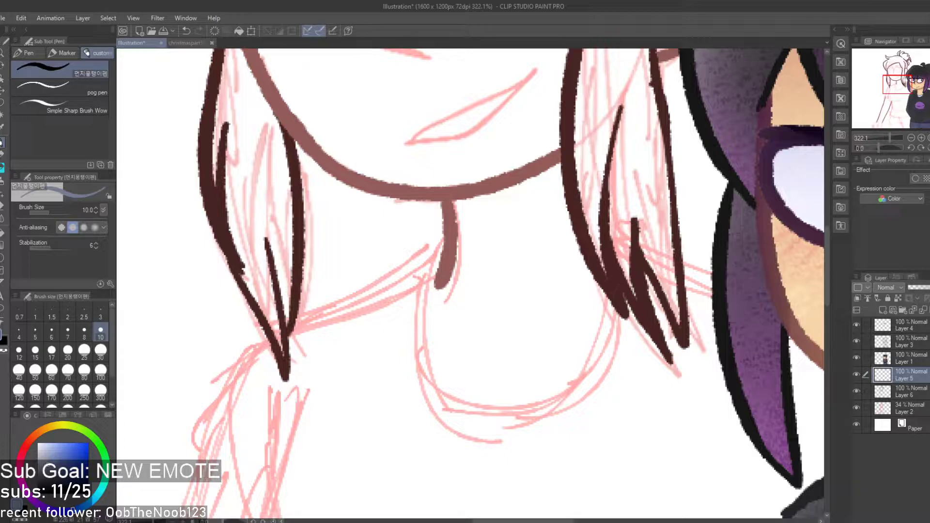
scroll(651, 353, down, 5)
scroll(603, 344, up, 4)
drag(478, 298, 495, 428)
key(ctrl+z)
drag(457, 282, 446, 381)
key(ctrl+z)
drag(452, 286, 591, 379)
key(ctrl+z)
drag(449, 285, 592, 388)
drag(623, 318, 580, 381)
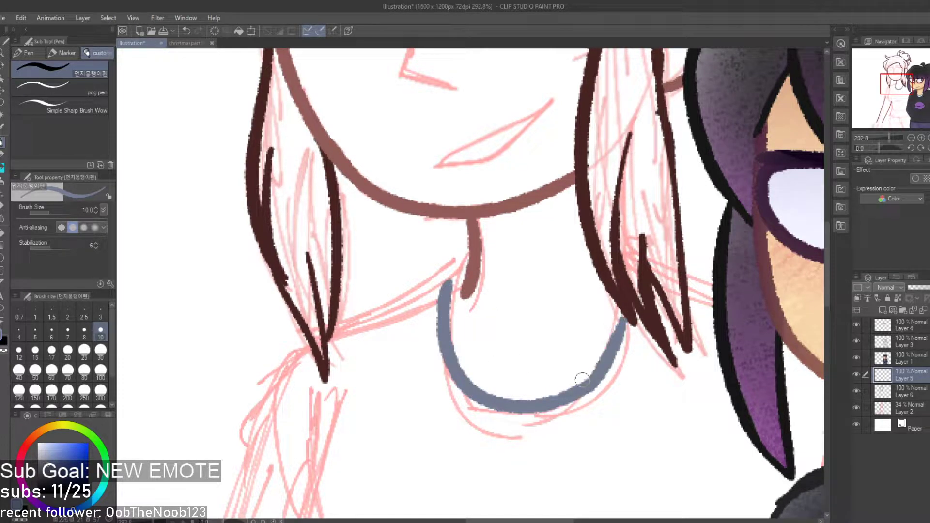
key(ctrl+z)
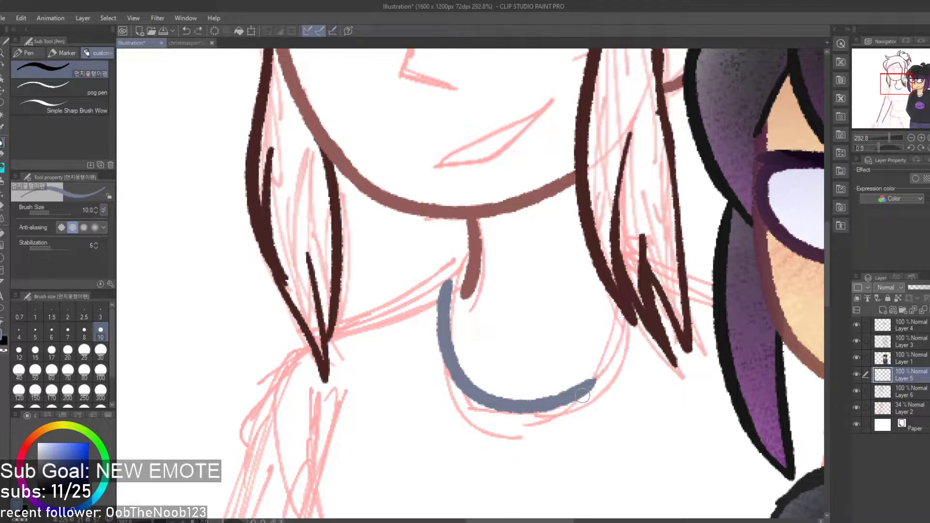
Clear the trial neckline and ink a deeper U-shaped one from the neck base to the ear-side lock's tips
key(ctrl+z)
mouse_move(451, 282)
mouse_down()
mouse_move(518, 419)
mouse_move(584, 397)
mouse_move(446, 364)
mouse_move(588, 400)
mouse_move(633, 299)
mouse_up()
key(ctrl+z)
key(ctrl+z)
key(ctrl+z)
mouse_move(450, 286)
mouse_down()
mouse_move(446, 360)
mouse_move(600, 388)
mouse_up()
key(ctrl+z)
drag(452, 288, 608, 378)
drag(628, 304, 574, 405)
key(ctrl+z)
Move the shirt line layer, Layer 5, below Layer 6 and return to the pen
key(e)
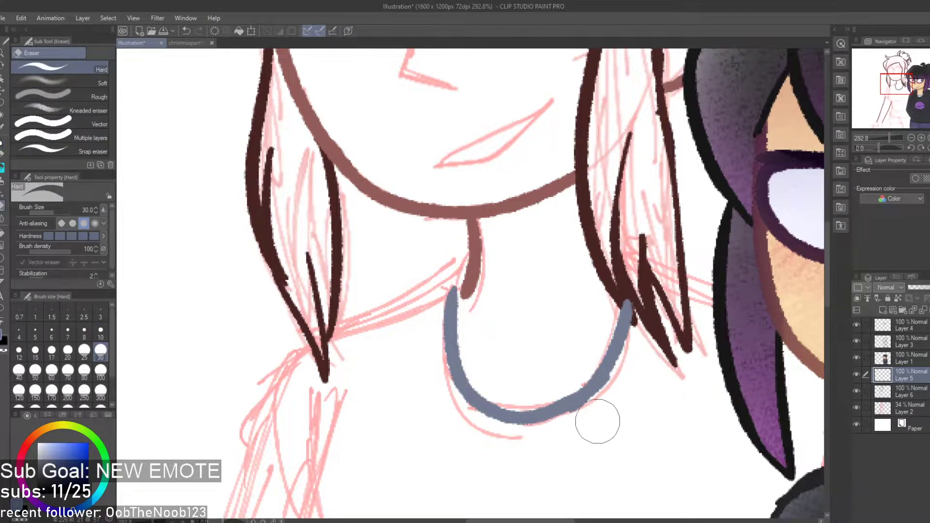
drag(915, 379, 917, 395)
key(p)
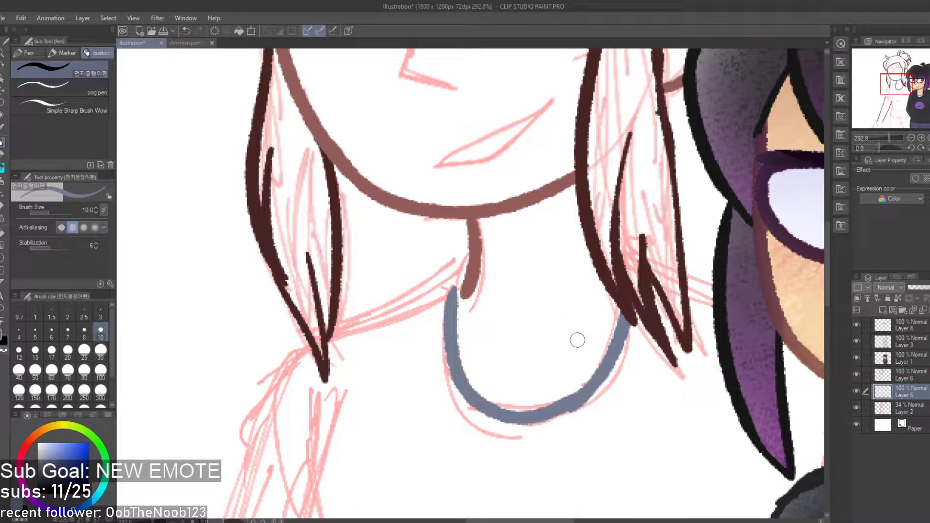
Ink the near shoulder line in grey-blue from the neck base down behind the side lock's tip
scroll(579, 337, down, 5)
scroll(491, 308, up, 3)
scroll(491, 309, up, 1)
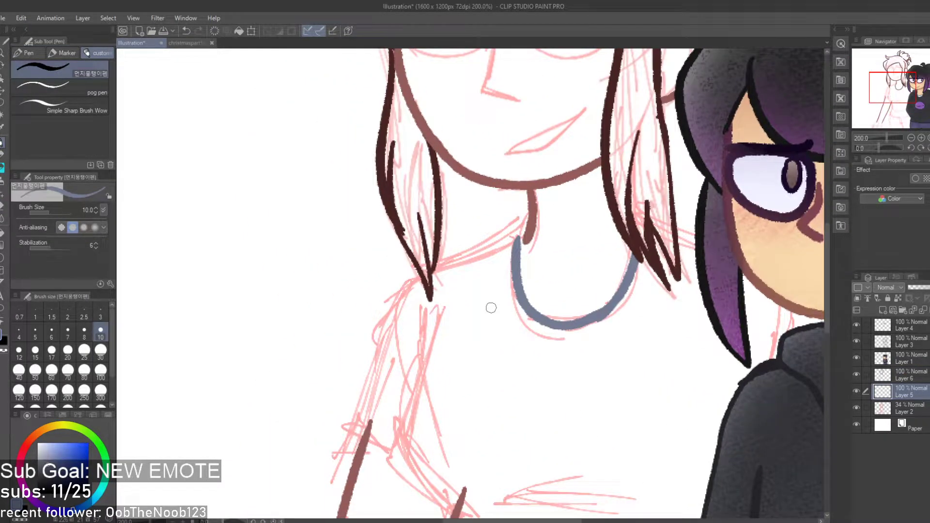
drag(523, 221, 447, 257)
key(ctrl+z)
drag(531, 219, 437, 265)
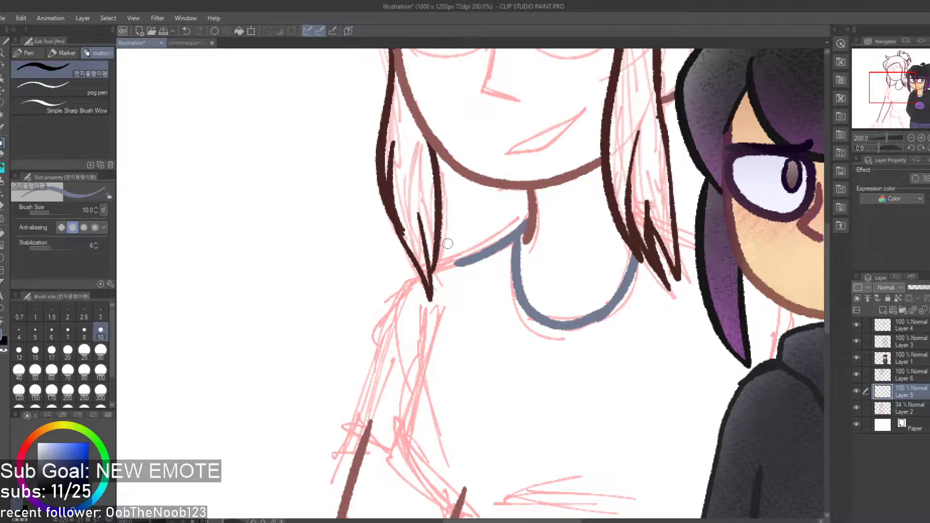
key(ctrl+z)
mouse_move(528, 220)
mouse_down()
mouse_move(416, 276)
mouse_move(400, 308)
mouse_up()
Ink the near sleeve's outer edge from the shoulder down to the upper arm, with a short slanted hem across the arm
key(ctrl+z)
key(ctrl+z)
drag(419, 275, 377, 362)
key(ctrl+z)
key(ctrl+z)
drag(393, 302, 349, 410)
key(ctrl+z)
drag(396, 297, 352, 417)
mouse_move(369, 377)
mouse_down()
mouse_move(353, 415)
mouse_move(365, 373)
mouse_move(361, 429)
mouse_move(390, 449)
mouse_up()
key(ctrl+z)
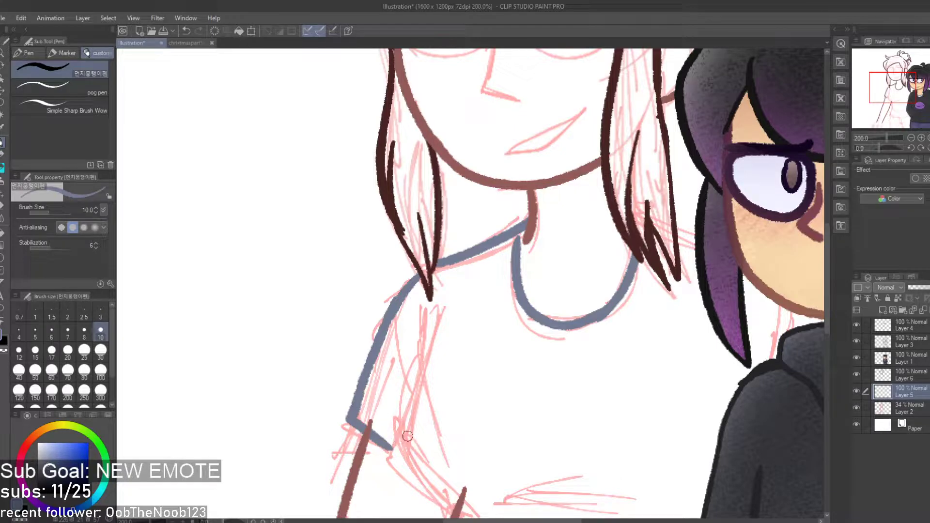
Ink the short piece of the far shoulder line between the ear-side lock and the finished character
scroll(397, 383, down, 4)
scroll(403, 426, up, 3)
key(ctrl+z)
scroll(393, 358, down, 2)
scroll(523, 278, up, 4)
scroll(523, 278, up, 1)
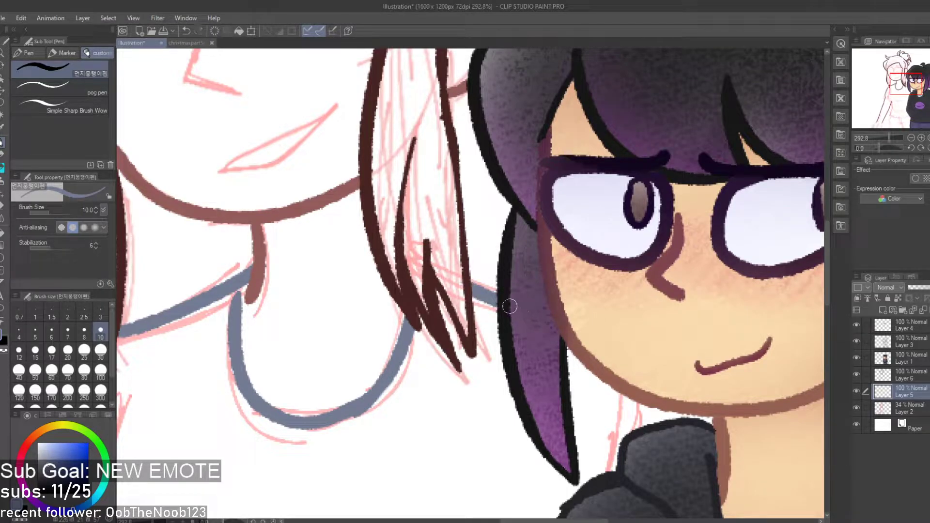
Ink the sleeve's inner edge in grey-blue from below the near side lock's tip, bending down to the armpit
scroll(654, 307, down, 1)
scroll(654, 307, down, 5)
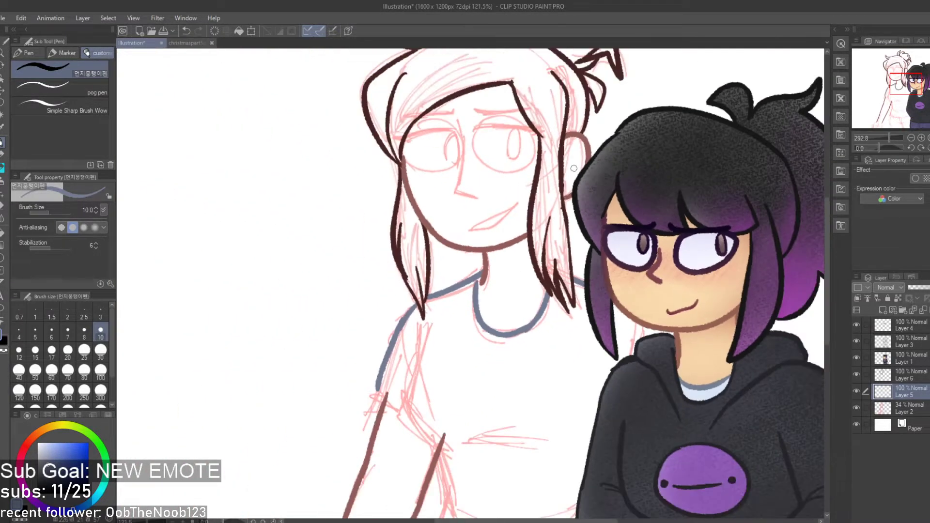
scroll(546, 219, up, 3)
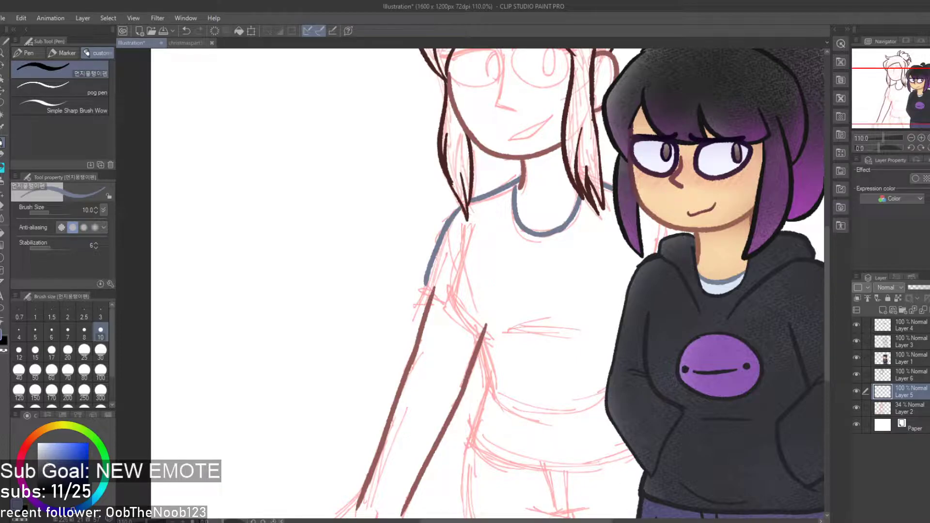
scroll(482, 379, up, 4)
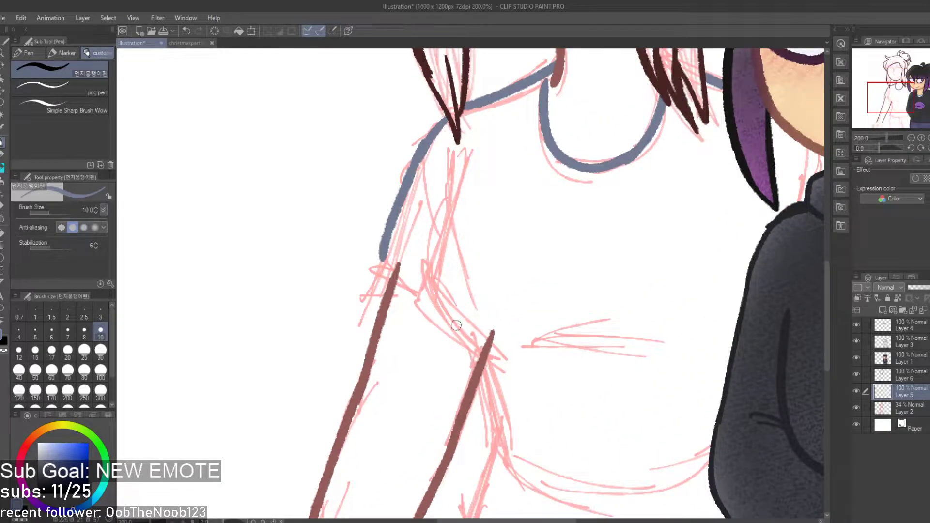
key(ctrl+z)
mouse_move(462, 158)
mouse_down()
mouse_move(433, 250)
mouse_move(439, 230)
mouse_move(481, 330)
mouse_up()
key(ctrl+z)
mouse_move(469, 157)
mouse_down()
mouse_move(438, 299)
mouse_move(490, 344)
mouse_up()
scroll(497, 356, down, 4)
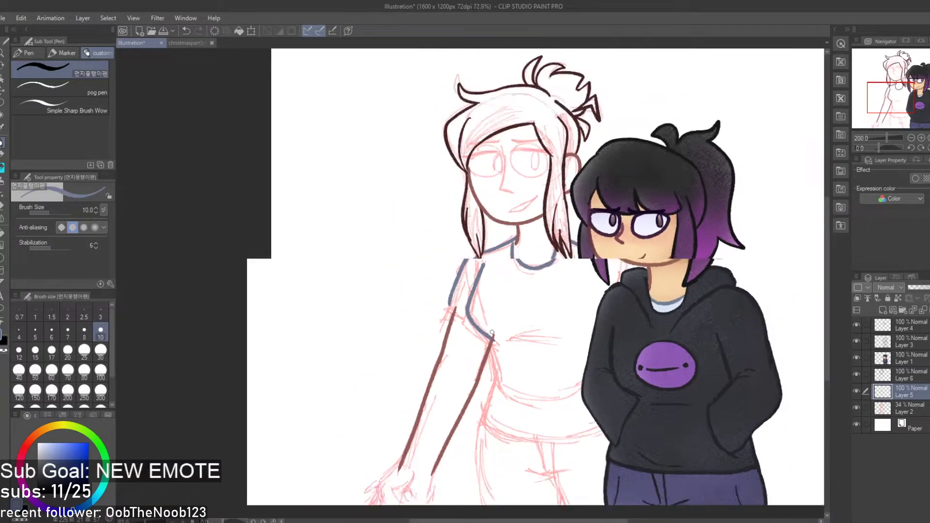
scroll(389, 331, up, 4)
key(ctrl+z)
key(ctrl+z)
mouse_move(444, 197)
mouse_down()
mouse_move(406, 314)
mouse_move(462, 377)
mouse_up()
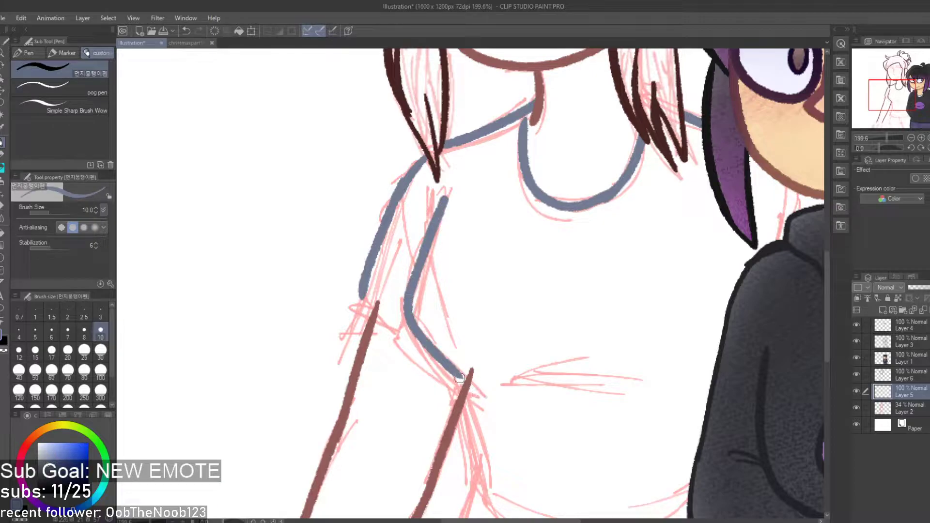
Ink the shirt's near side from the armpit in to the waist and out to the hip
scroll(459, 378, down, 4)
scroll(435, 372, up, 3)
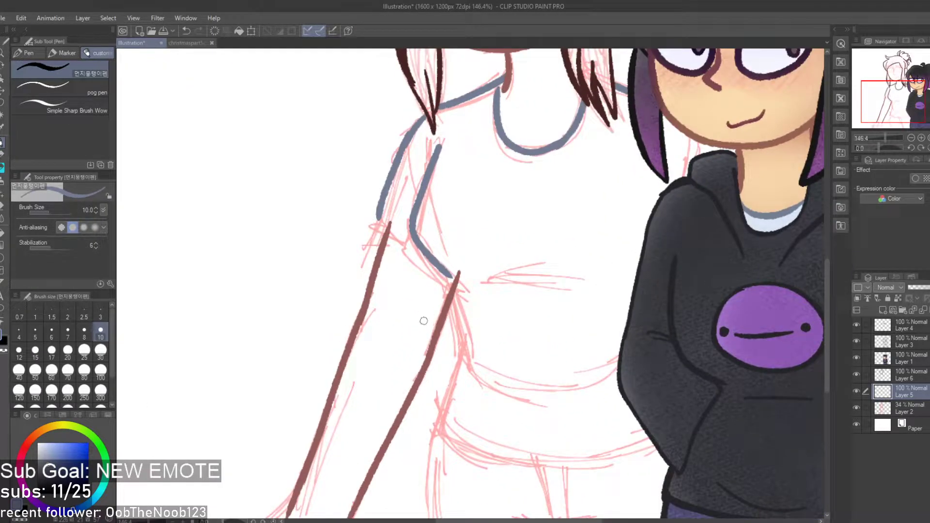
mouse_move(453, 277)
mouse_down()
mouse_move(456, 344)
mouse_move(439, 439)
mouse_up()
key(ctrl+z)
mouse_move(463, 354)
mouse_down()
mouse_move(438, 408)
mouse_move(441, 424)
mouse_move(464, 355)
mouse_move(438, 436)
mouse_move(513, 459)
mouse_up()
key(ctrl+z)
key(ctrl+z)
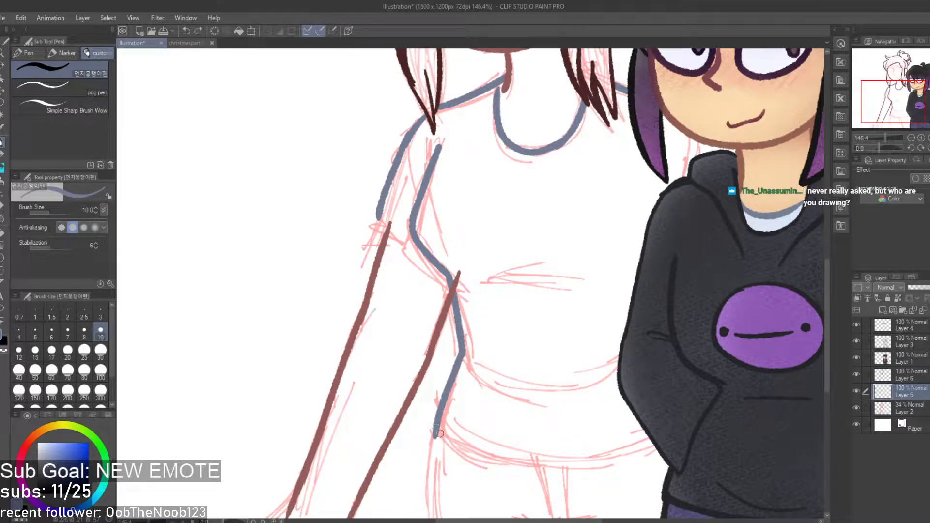
Ink the near half of the shirt's bottom hem, curving from the hip to the middle of the figure
drag(438, 431, 597, 454)
key(ctrl+z)
key(ctrl+z)
mouse_move(440, 429)
mouse_down()
mouse_move(563, 460)
mouse_move(469, 451)
mouse_move(578, 458)
mouse_move(480, 449)
mouse_move(577, 464)
mouse_up()
key(ctrl+z)
key(ctrl+z)
drag(437, 427, 586, 461)
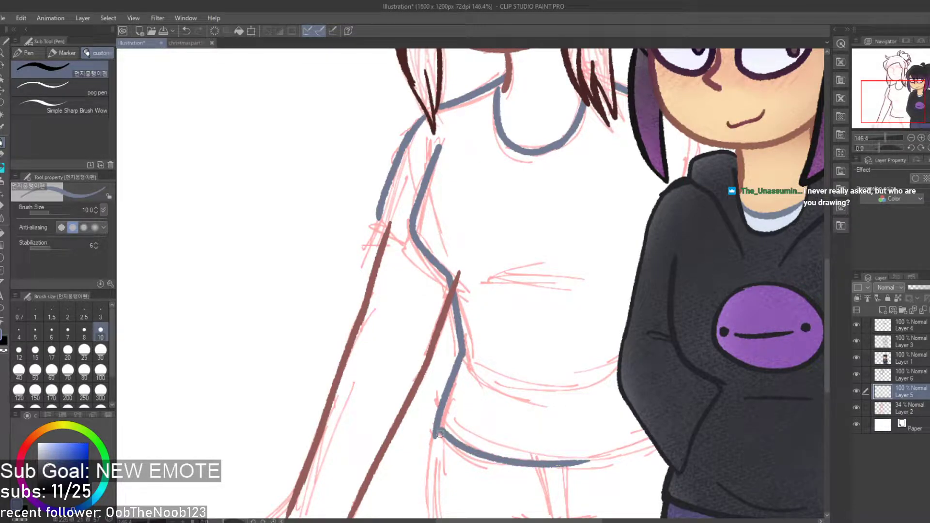
Continue the bottom hem up to the finished character's sleeve and ink the short far-side shirt piece above the hood
drag(564, 465, 652, 448)
key(ctrl+z)
drag(568, 464, 648, 438)
key(ctrl+z)
drag(565, 464, 651, 438)
drag(686, 160, 682, 178)
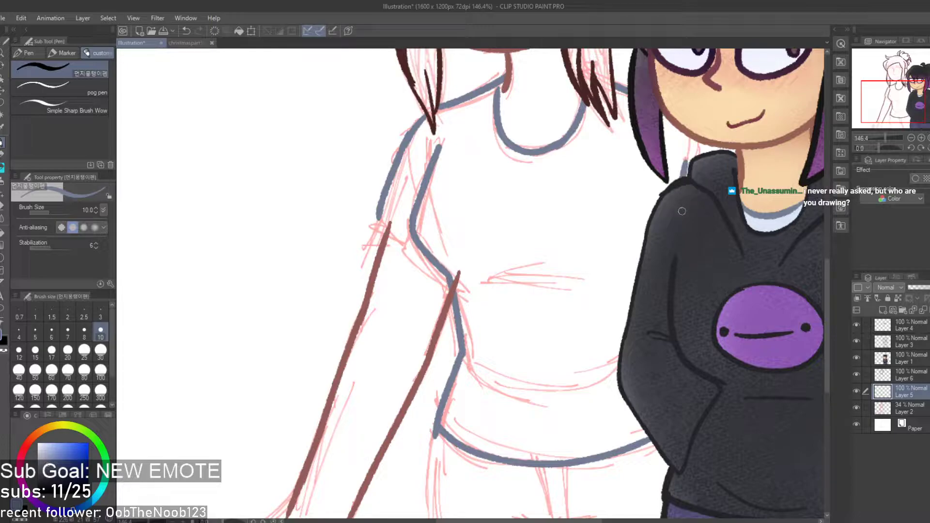
Erase the short far shoulder piece between the side lock and the finished character and re-ink it in grey-blue
scroll(615, 165, down, 3)
scroll(552, 161, up, 5)
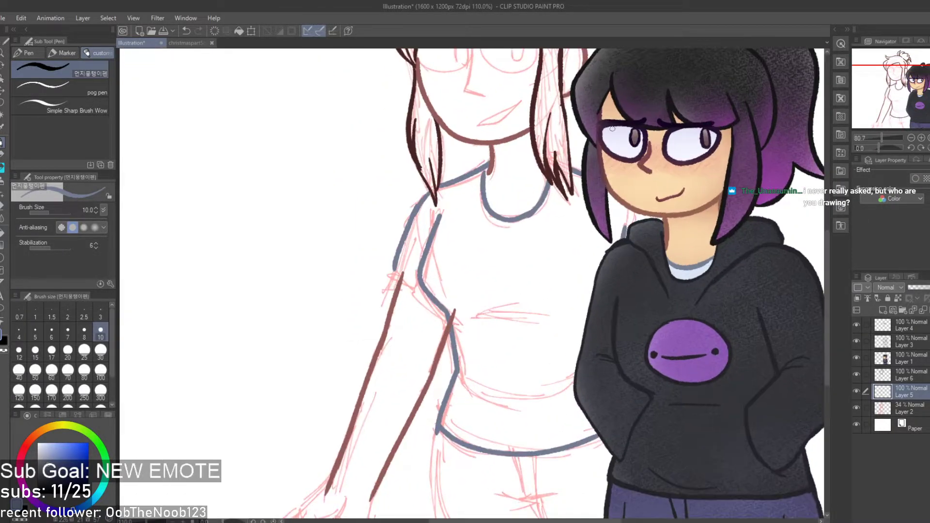
key(e)
drag(582, 207, 610, 235)
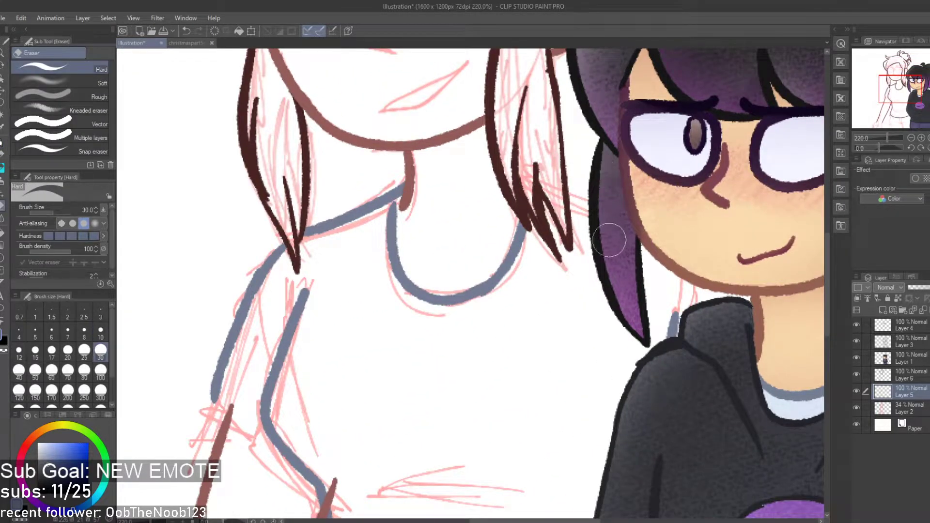
key(p)
mouse_move(570, 192)
mouse_down()
mouse_move(605, 198)
mouse_move(554, 187)
mouse_up()
key(ctrl+z)
key(ctrl+z)
key(e)
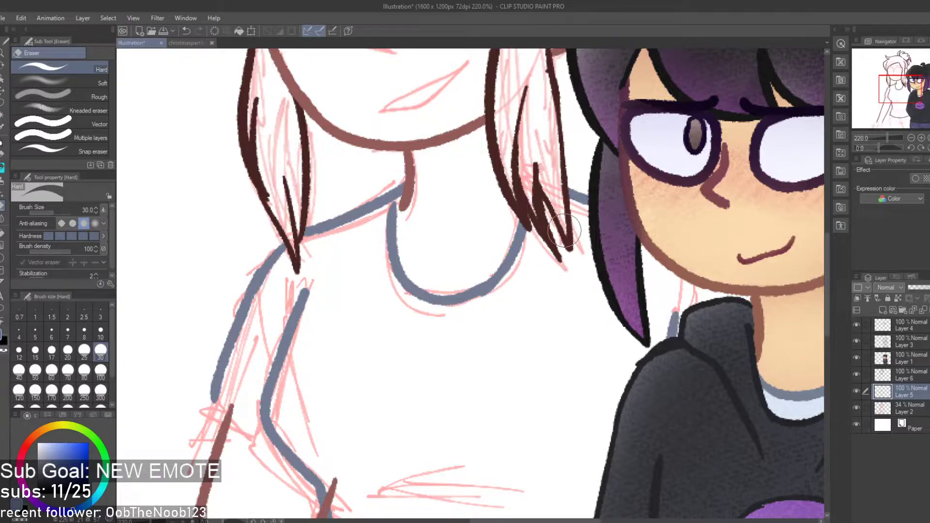
Check the shirt outline on the whole figure, hiding and showing Layer 6 to compare it without the skin lines
key(ctrl+0)
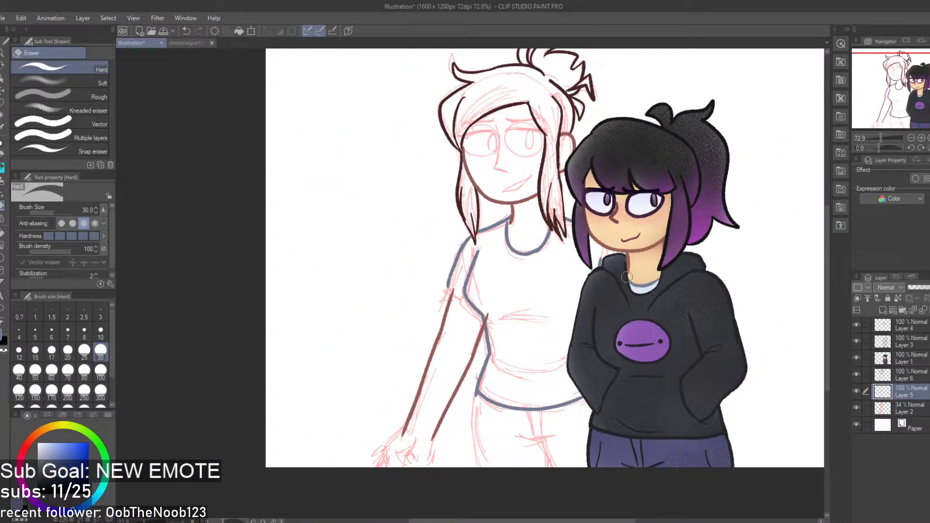
scroll(528, 279, down, 1)
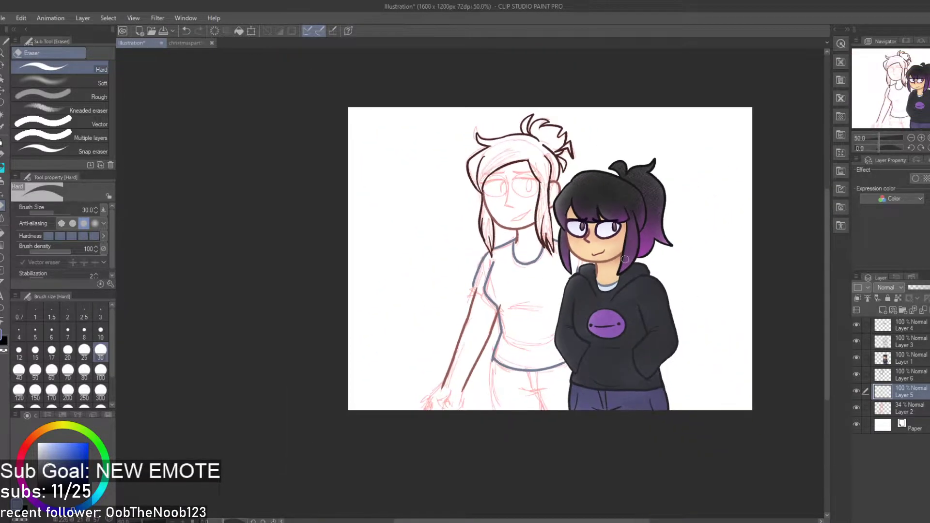
scroll(606, 269, up, 1)
scroll(425, 355, up, 4)
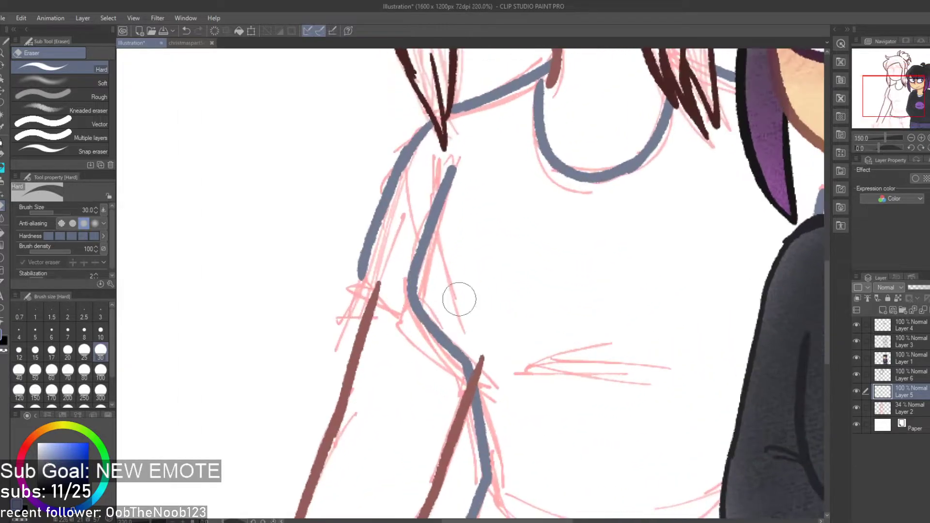
scroll(439, 317, up, 1)
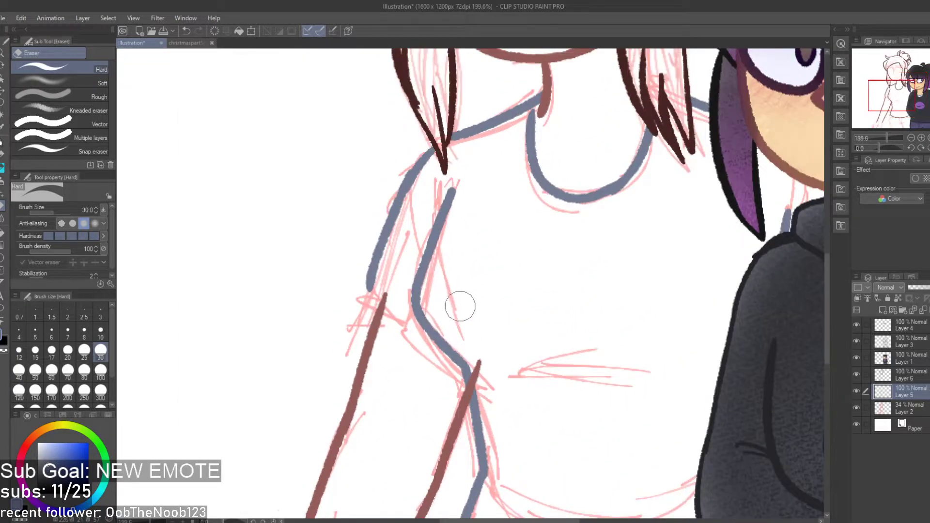
scroll(461, 305, up, 2)
click(855, 374)
click(855, 375)
scroll(544, 281, down, 2)
scroll(654, 359, up, 1)
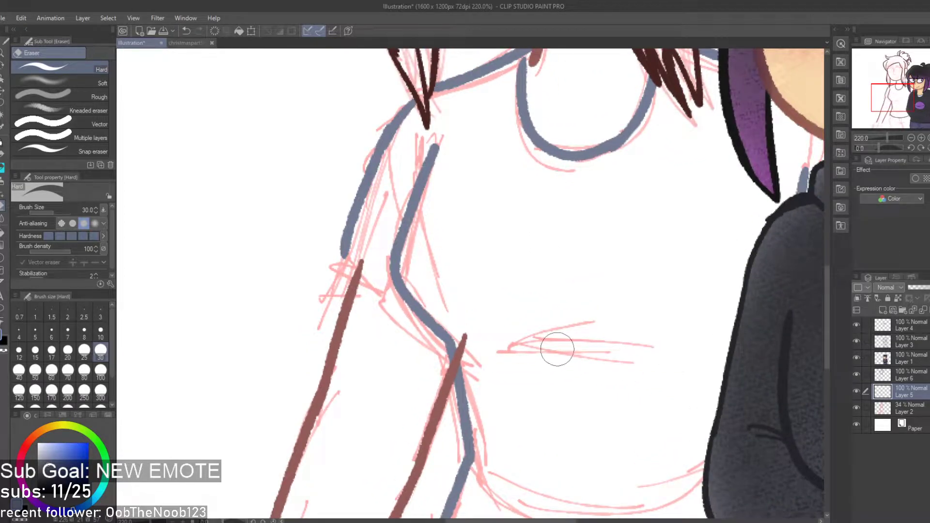
key(p)
drag(516, 348, 606, 316)
key(ctrl+z)
mouse_move(513, 348)
mouse_down()
mouse_move(603, 326)
mouse_move(586, 324)
mouse_up()
key(ctrl+z)
key(ctrl+z)
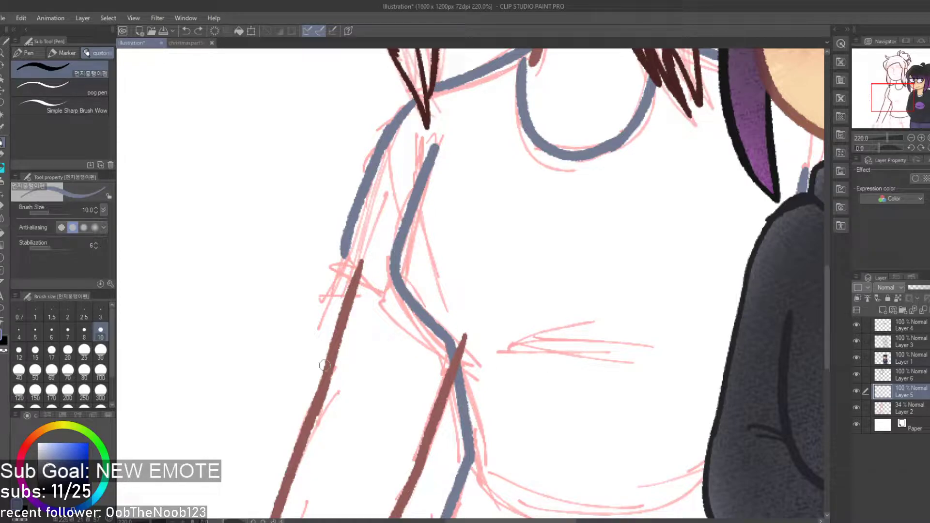
On Layer 6, erase the tip of the inner arm line that sticks out past the shirt's side at the armpit
scroll(288, 289, down, 5)
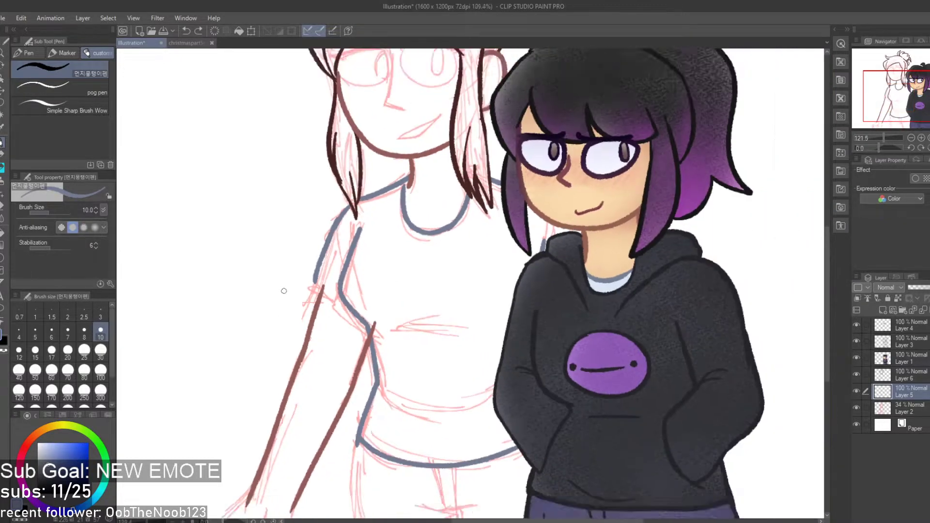
scroll(363, 412, up, 2)
scroll(329, 400, down, 2)
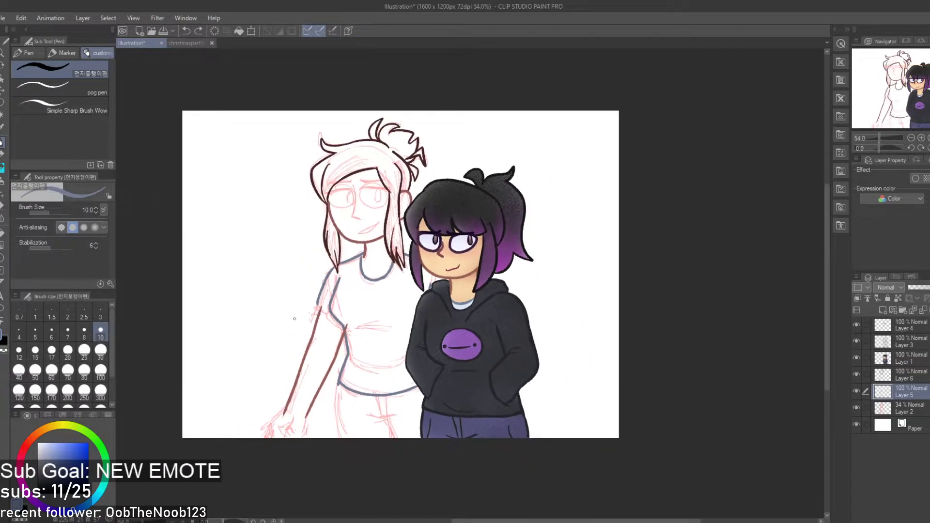
scroll(391, 308, up, 5)
click(910, 375)
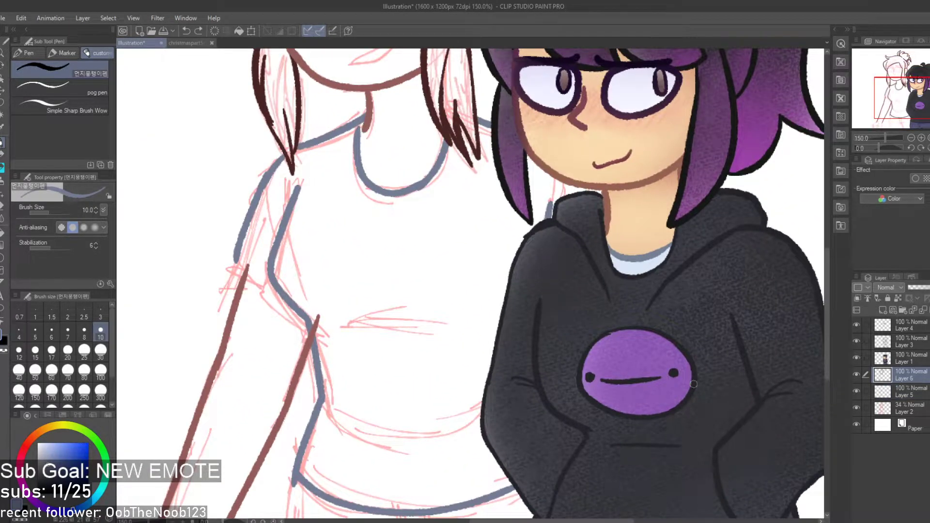
scroll(339, 290, up, 5)
key(e)
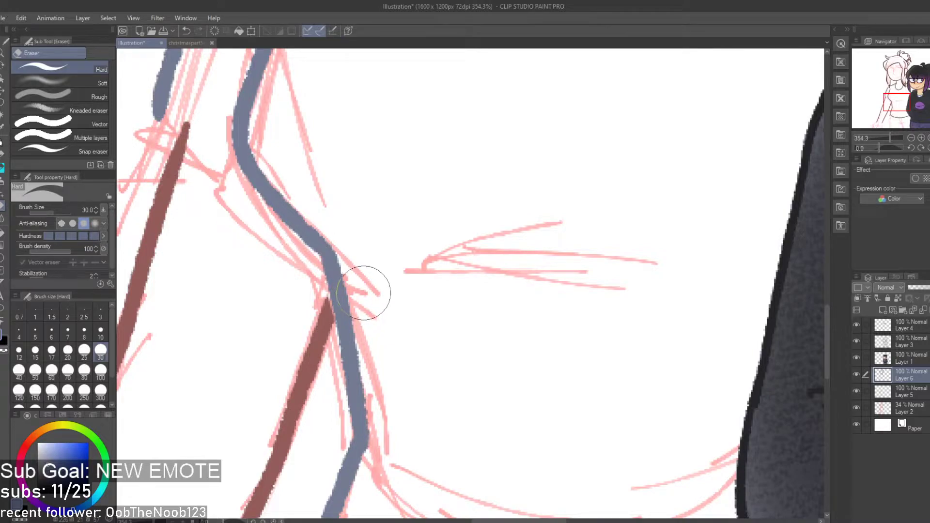
key(ctrl+z)
mouse_move(379, 241)
mouse_down()
mouse_move(356, 279)
mouse_move(363, 332)
mouse_move(353, 249)
mouse_move(361, 323)
mouse_up()
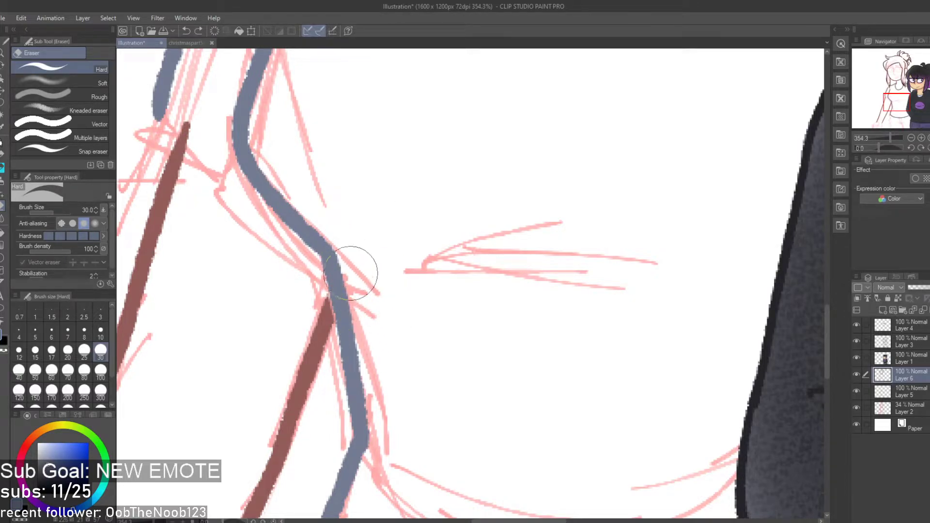
mouse_move(369, 293)
mouse_down()
mouse_move(353, 246)
mouse_move(358, 287)
mouse_up()
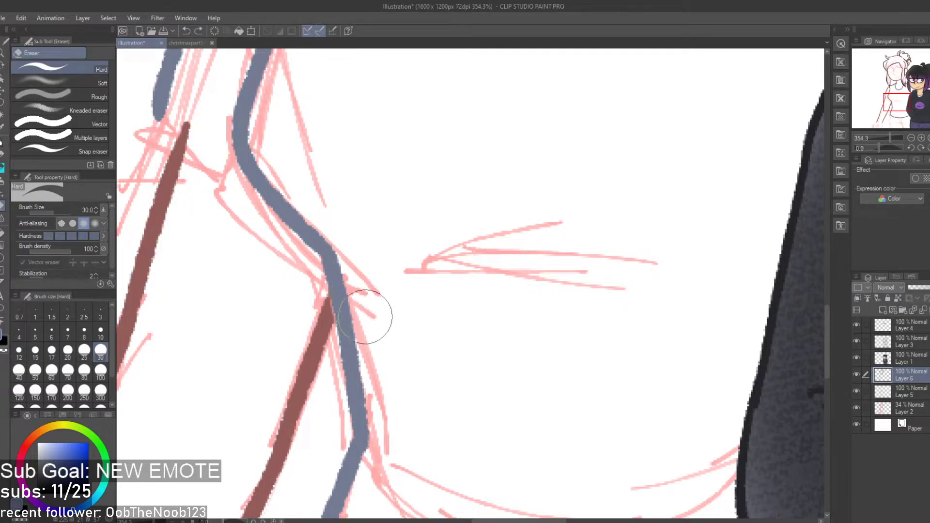
mouse_move(364, 222)
mouse_down()
mouse_move(365, 301)
mouse_move(388, 352)
mouse_up()
On Layer 5, extend the near sleeve's outer edge in grey-blue farther down past the top of the arm line
scroll(399, 355, down, 4)
scroll(388, 321, up, 2)
scroll(445, 301, down, 4)
scroll(444, 301, down, 2)
scroll(499, 290, up, 4)
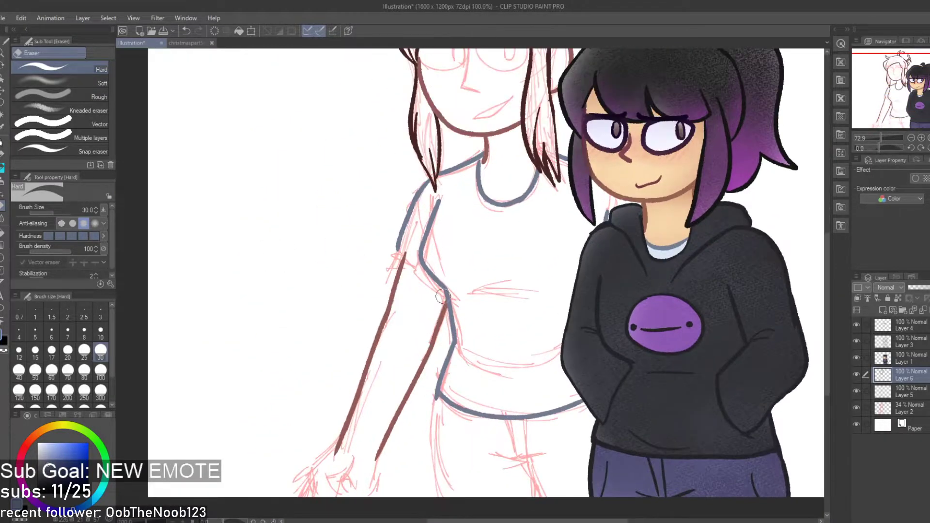
click(894, 393)
scroll(400, 252, up, 4)
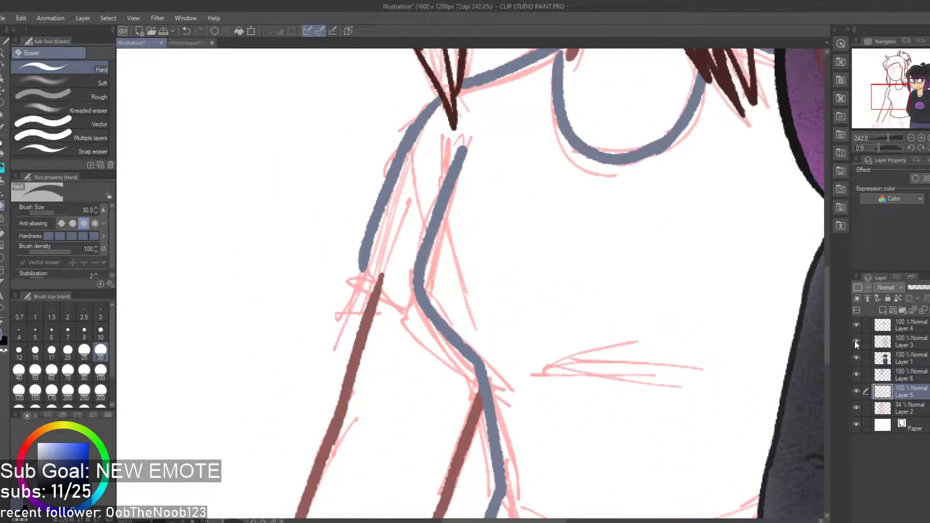
scroll(426, 300, up, 2)
key(bracketleft)
drag(345, 238, 319, 330)
key(ctrl+z)
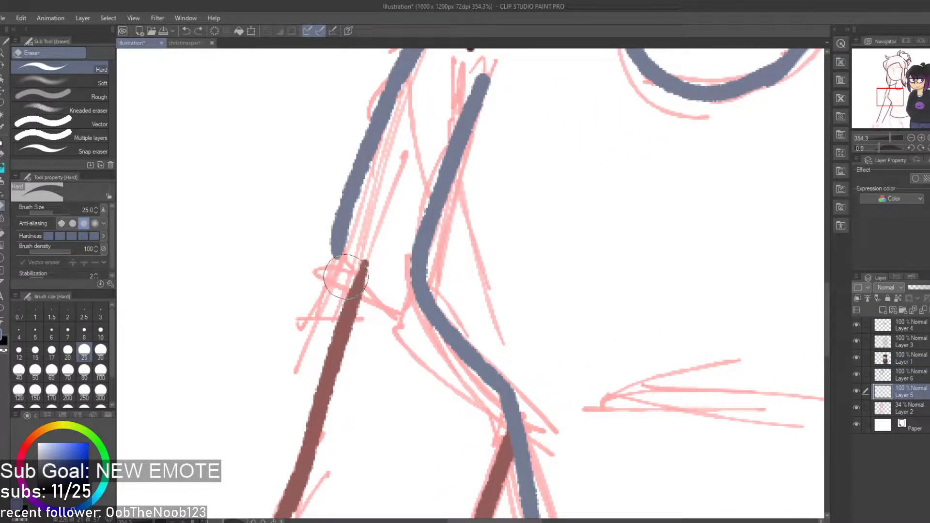
key(p)
drag(355, 218, 322, 318)
key(ctrl+z)
mouse_move(351, 200)
mouse_down()
mouse_move(306, 322)
mouse_move(431, 371)
mouse_up()
key(ctrl+z)
Ink the near sleeve's curved hem from its outer edge across the upper arm to the armpit
mouse_move(311, 306)
mouse_down()
mouse_move(489, 409)
mouse_move(304, 329)
mouse_move(548, 435)
mouse_move(527, 440)
mouse_up()
key(ctrl+z)
key(ctrl+z)
key(ctrl+z)
mouse_move(461, 422)
mouse_down()
mouse_move(550, 445)
mouse_move(543, 431)
mouse_move(496, 432)
mouse_move(528, 439)
mouse_up()
key(ctrl+z)
On Layer 6, erase the arm lines inside the near sleeve so they start at the sleeve hem
key(e)
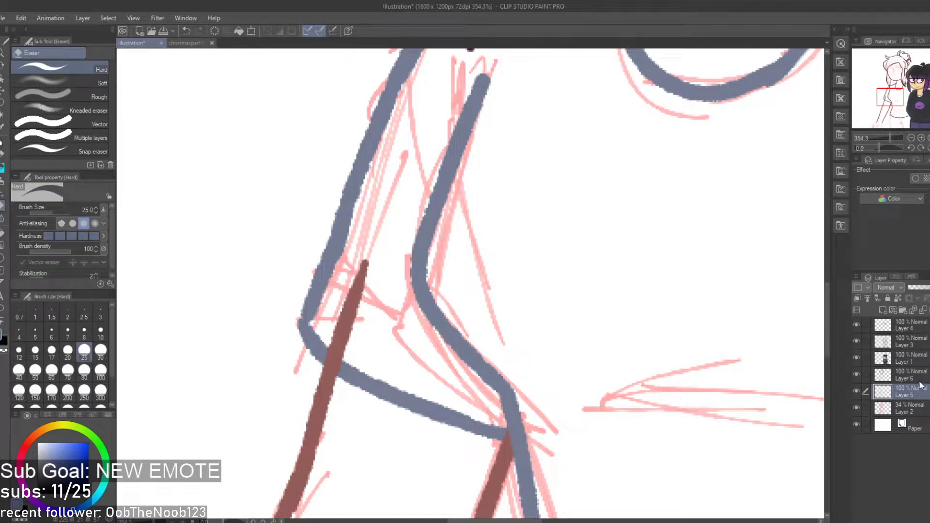
click(905, 375)
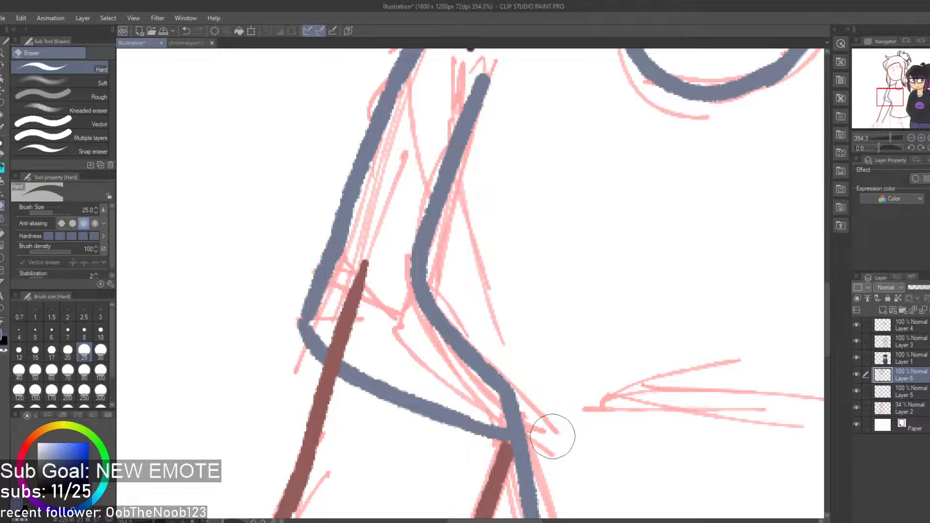
key(ctrl+z)
key(ctrl+z)
drag(545, 414, 520, 421)
mouse_move(368, 343)
mouse_down()
mouse_move(342, 339)
mouse_move(357, 356)
mouse_move(340, 348)
mouse_move(351, 272)
mouse_move(369, 280)
mouse_up()
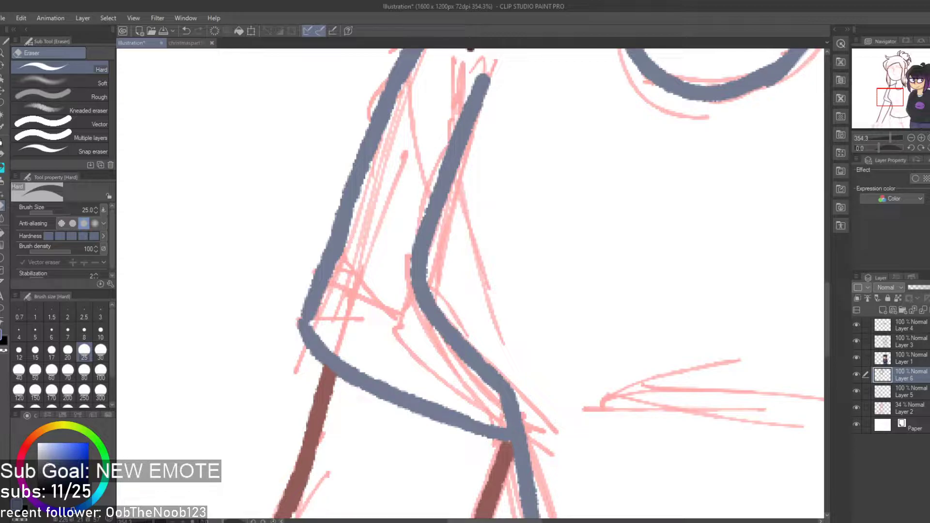
Touch up the start of the shirt's neckline beside the neck base with a short grey-blue stroke
scroll(784, 440, down, 6)
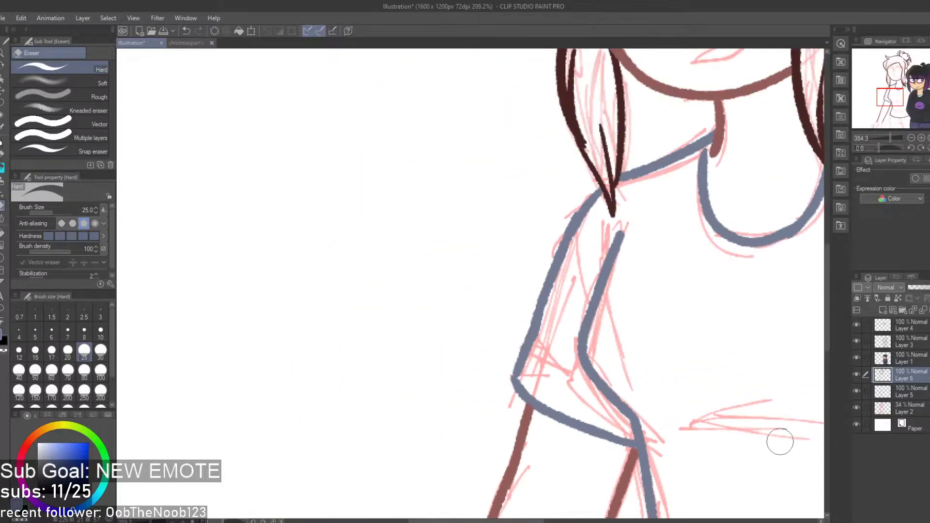
scroll(560, 352, up, 5)
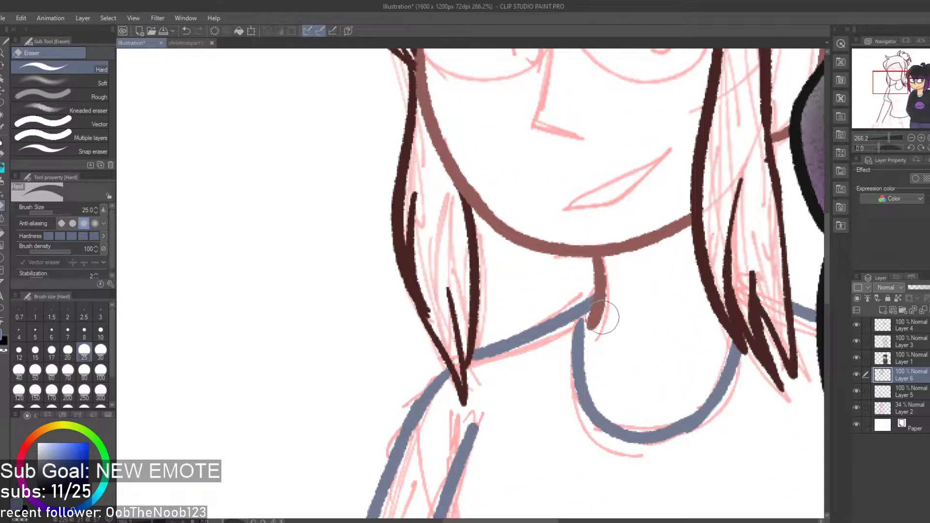
scroll(608, 312, up, 3)
key(p)
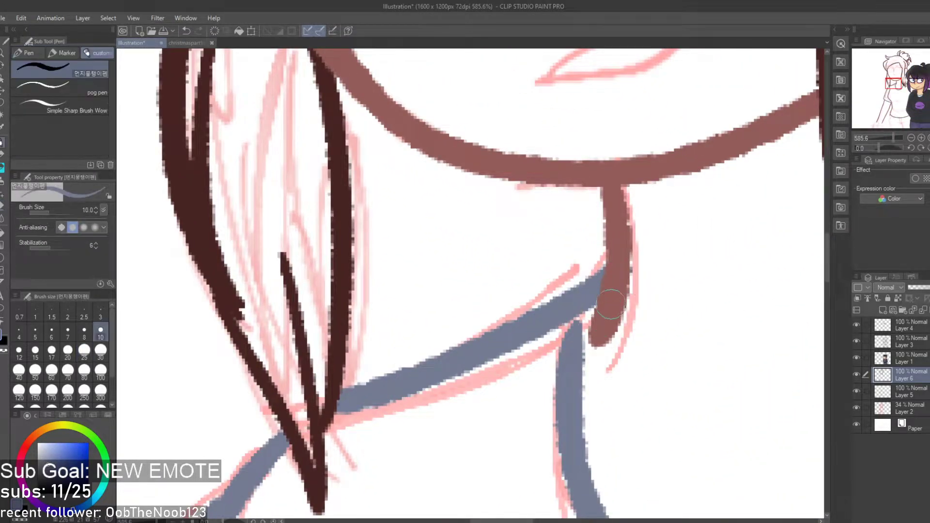
drag(576, 315, 574, 372)
scroll(578, 338, down, 8)
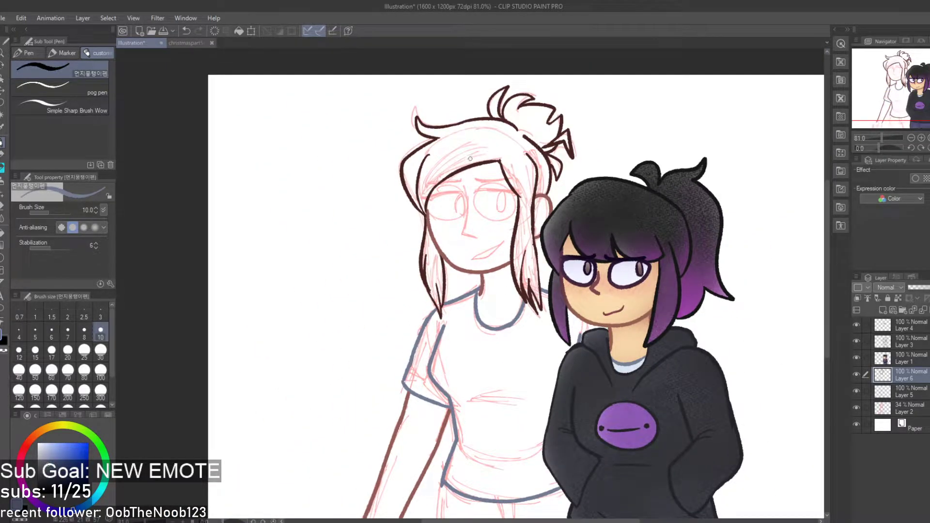
scroll(506, 234, down, 3)
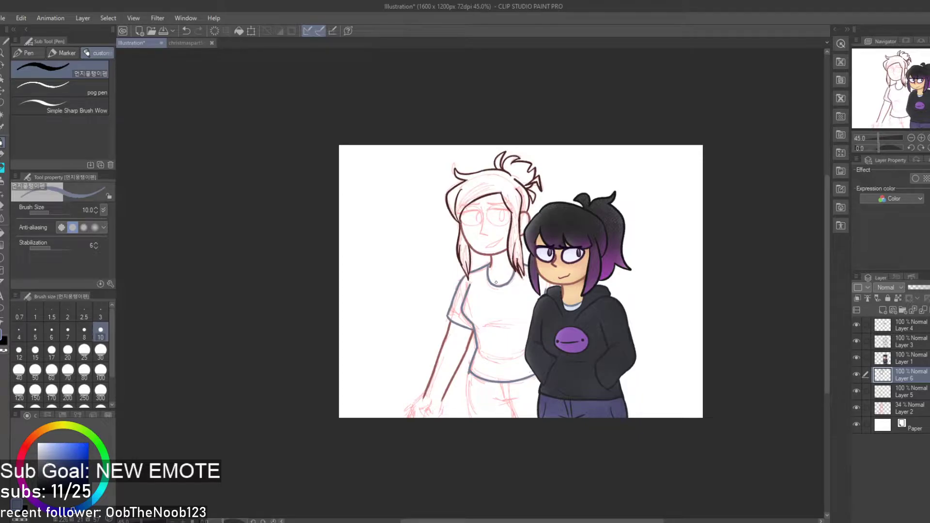
Look over the sketched figure's face, shirt and lower body to check the inked lines against the sketch
scroll(434, 405, up, 4)
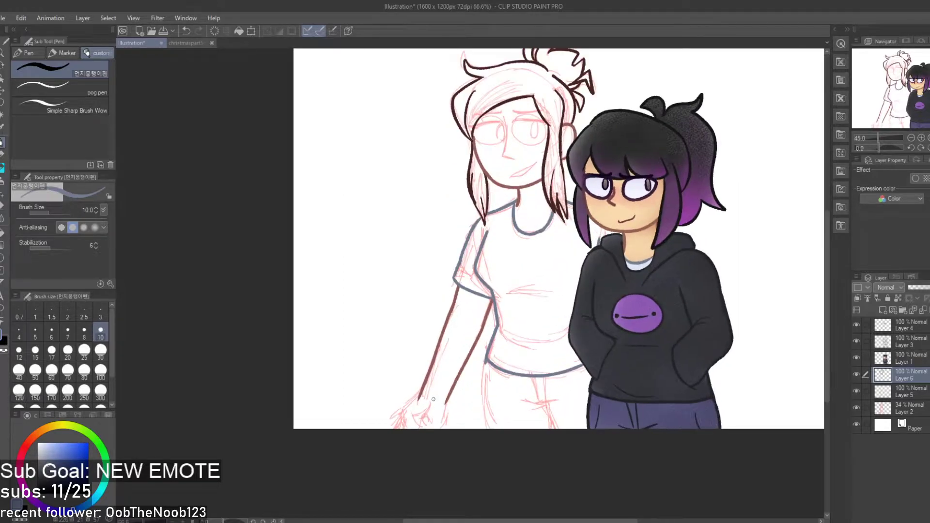
scroll(579, 345, down, 3)
scroll(524, 166, up, 3)
scroll(530, 356, down, 4)
scroll(572, 182, up, 4)
scroll(572, 183, down, 4)
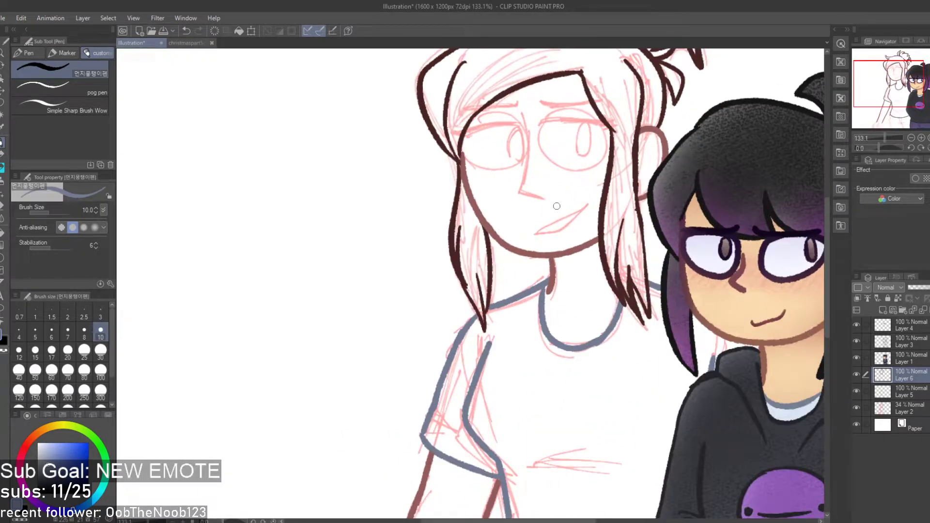
scroll(659, 287, up, 2)
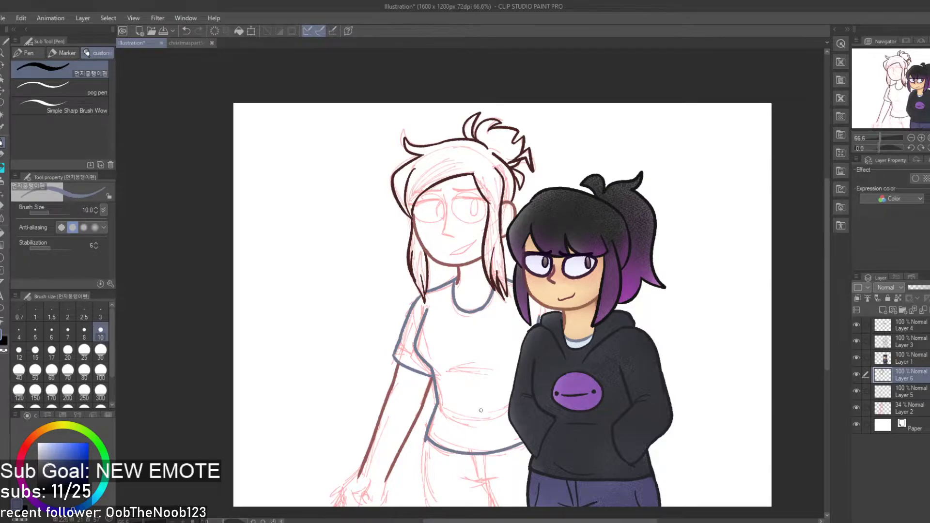
scroll(475, 421, down, 2)
scroll(475, 421, up, 4)
scroll(575, 441, down, 2)
scroll(575, 441, up, 2)
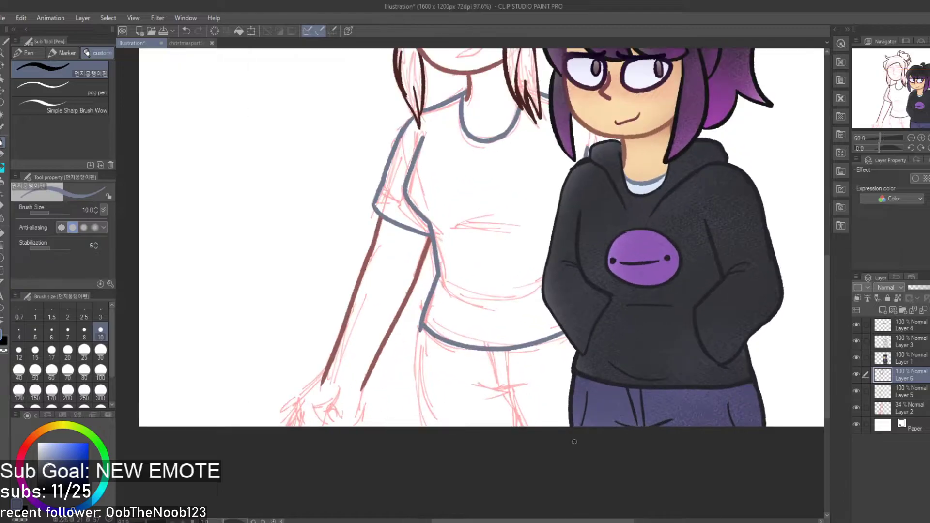
Choose a dark navy colour and try a trouser line running down from the near corner of the shirt hem
scroll(574, 442, up, 5)
scroll(610, 441, down, 4)
scroll(443, 424, up, 2)
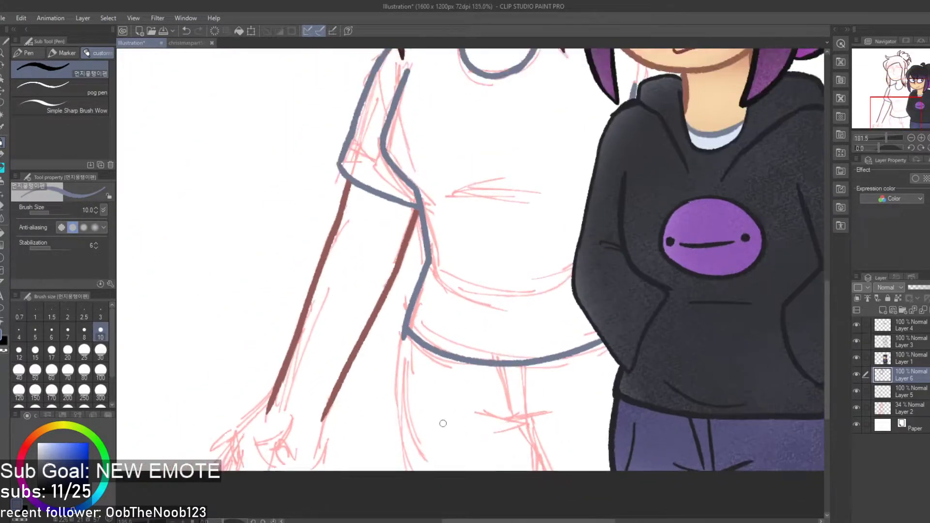
scroll(443, 423, up, 1)
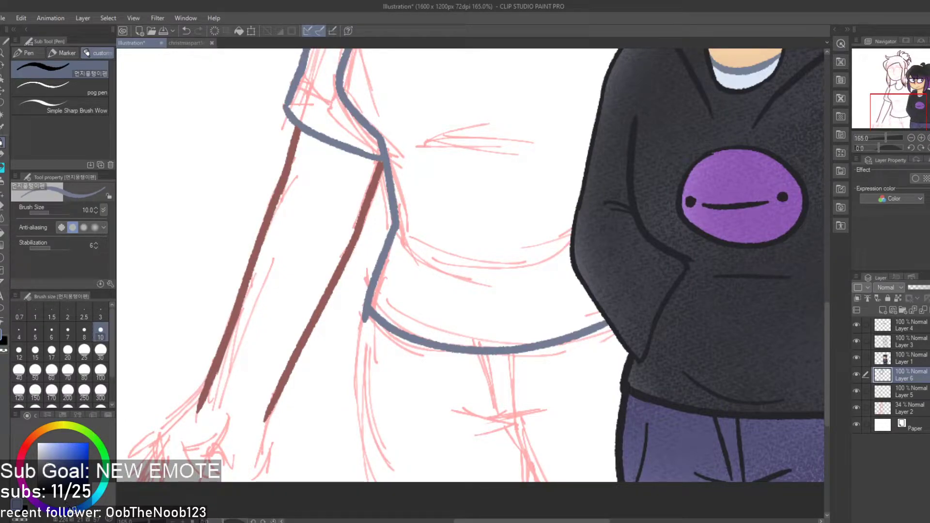
click(54, 472)
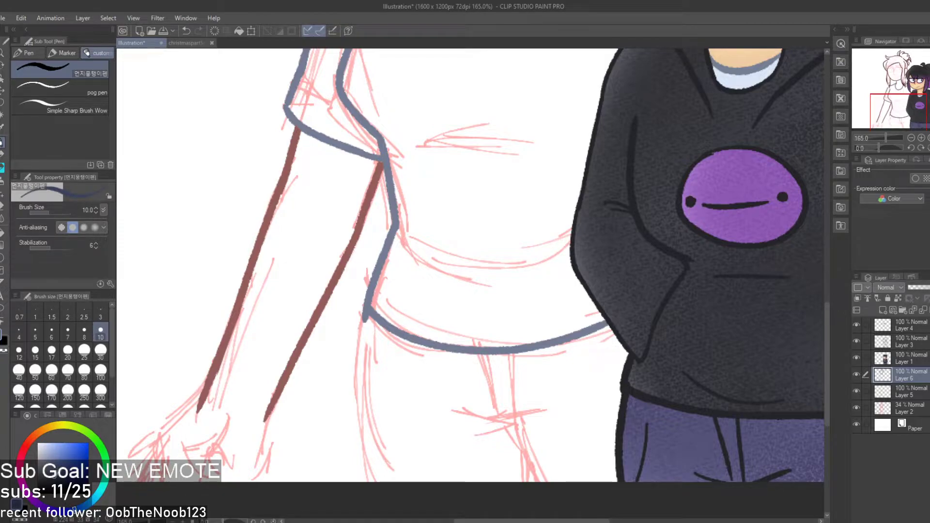
drag(365, 353, 381, 446)
key(ctrl+z)
mouse_move(377, 371)
mouse_down()
mouse_move(385, 420)
mouse_move(367, 344)
mouse_up()
key(ctrl+z)
Merge Layer 6 down into Layer 5 and erase the line end overshooting the near corner of the shirt hem
key(e)
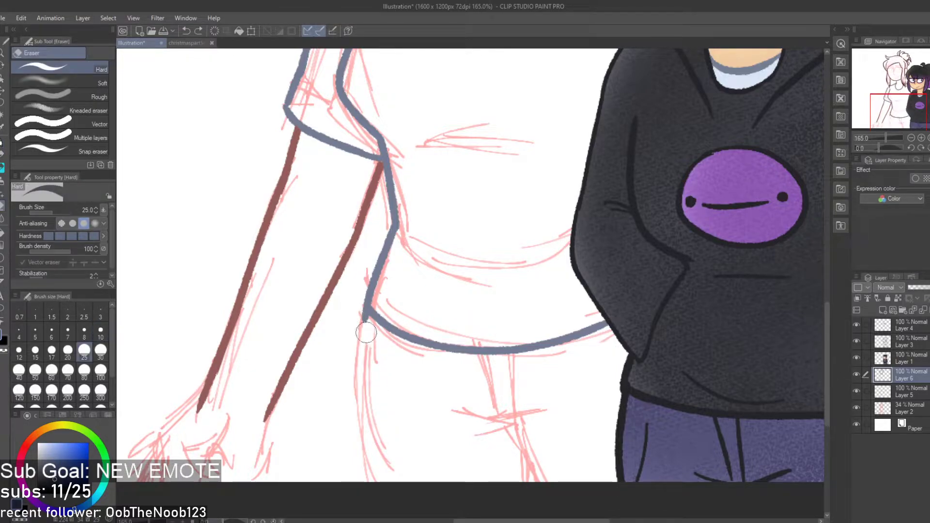
click(923, 310)
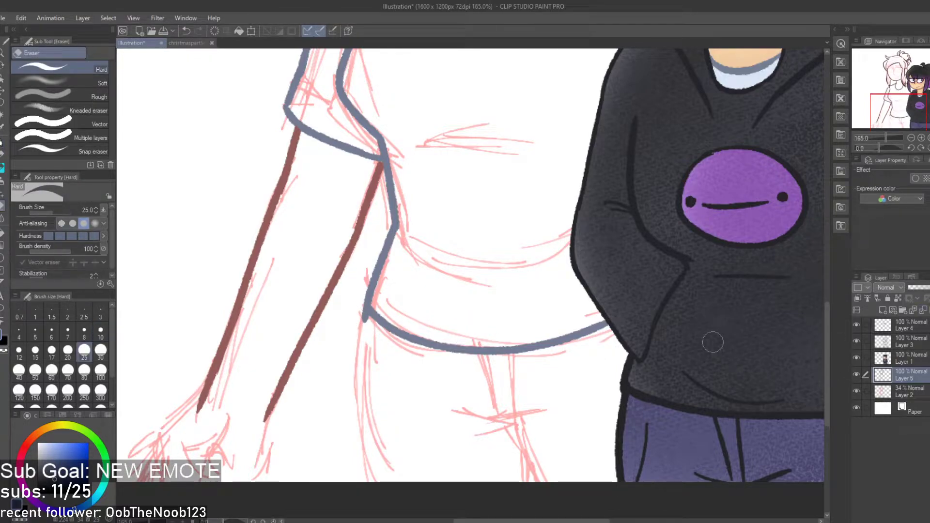
drag(369, 331, 365, 319)
On a new layer below Layer 5, ink the trousers' outer edge in dark navy from the shirt hem corner to the canvas bottom
click(882, 310)
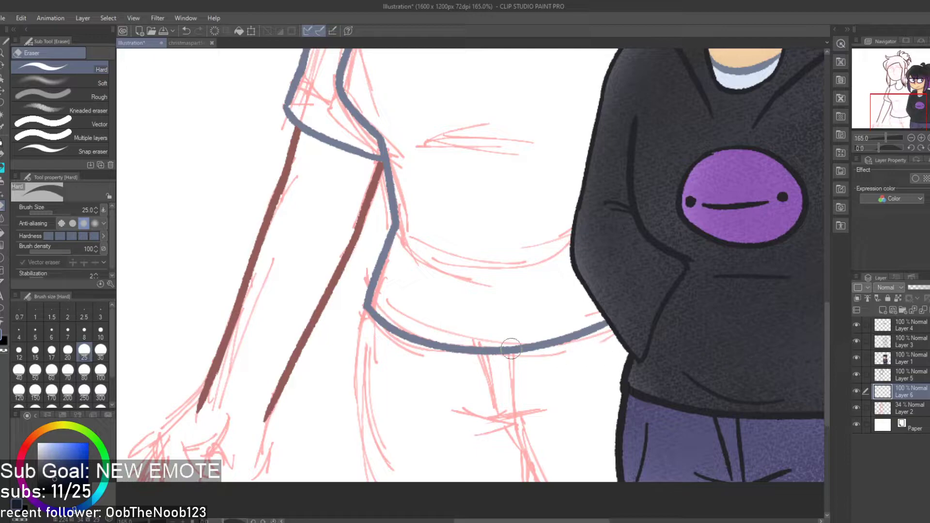
key(p)
mouse_move(366, 304)
mouse_down()
mouse_move(360, 345)
mouse_move(381, 482)
mouse_up()
key(ctrl+z)
drag(366, 305, 380, 521)
key(ctrl+z)
drag(366, 303, 379, 514)
key(ctrl+z)
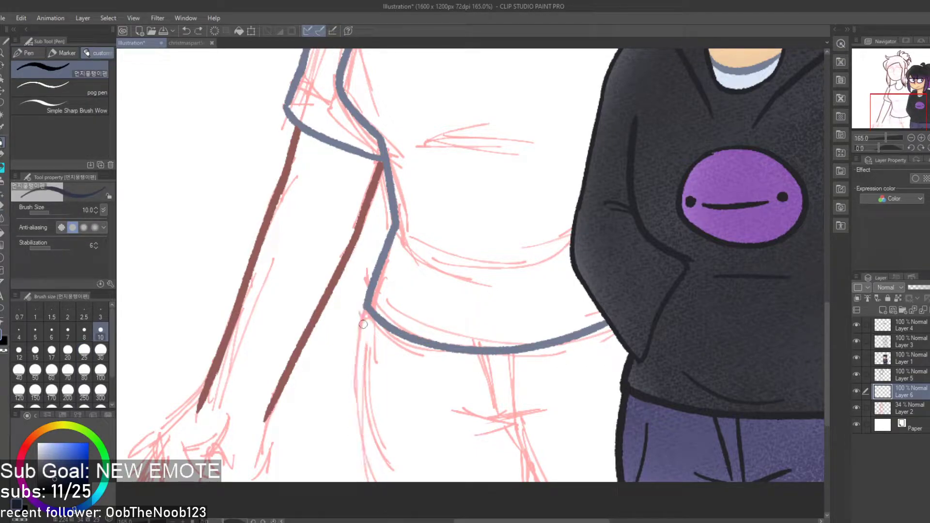
drag(436, 323, 396, 484)
key(ctrl+z)
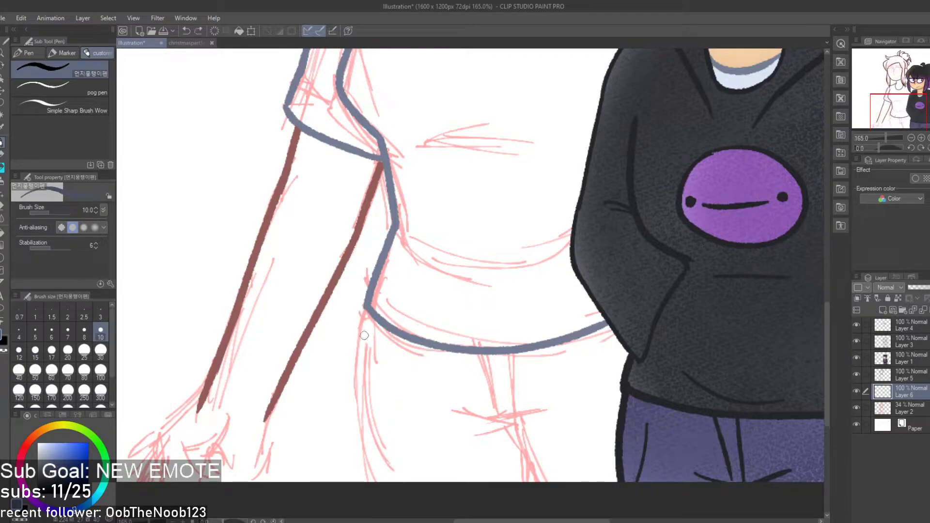
drag(367, 309, 383, 497)
key(ctrl+z)
drag(367, 308, 380, 479)
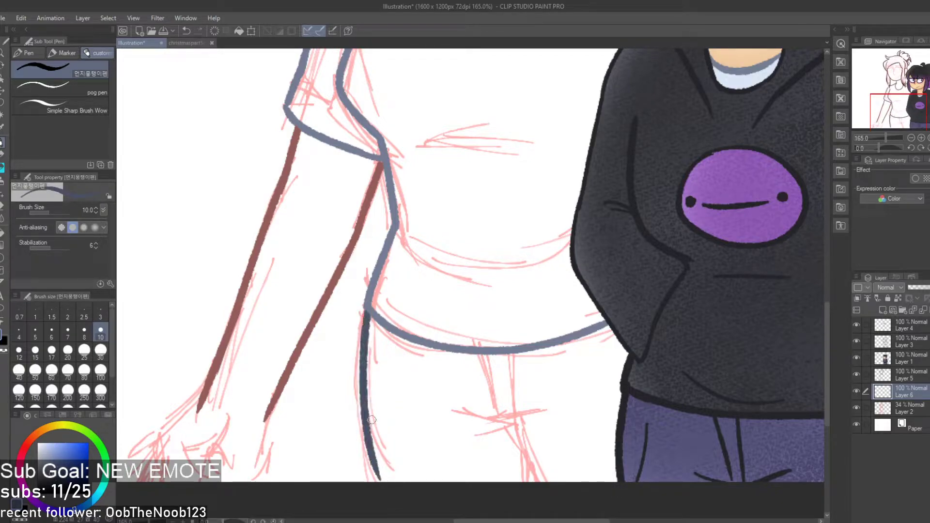
key(ctrl+z)
drag(366, 305, 374, 482)
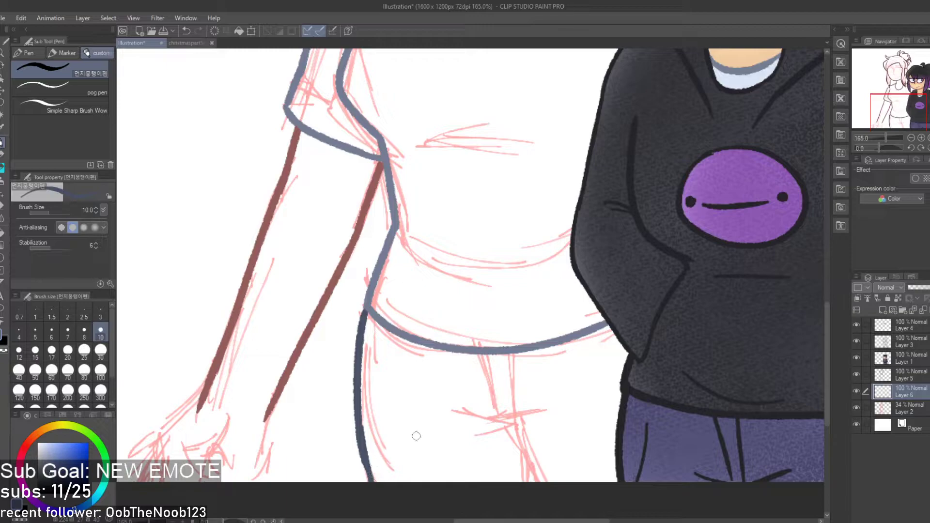
key(ctrl+z)
Ink two short fly lines below the middle of the shirt hem and try a curved crease across the crotch
mouse_move(482, 356)
mouse_down()
mouse_move(492, 411)
mouse_move(508, 414)
mouse_move(476, 411)
mouse_move(548, 407)
mouse_up()
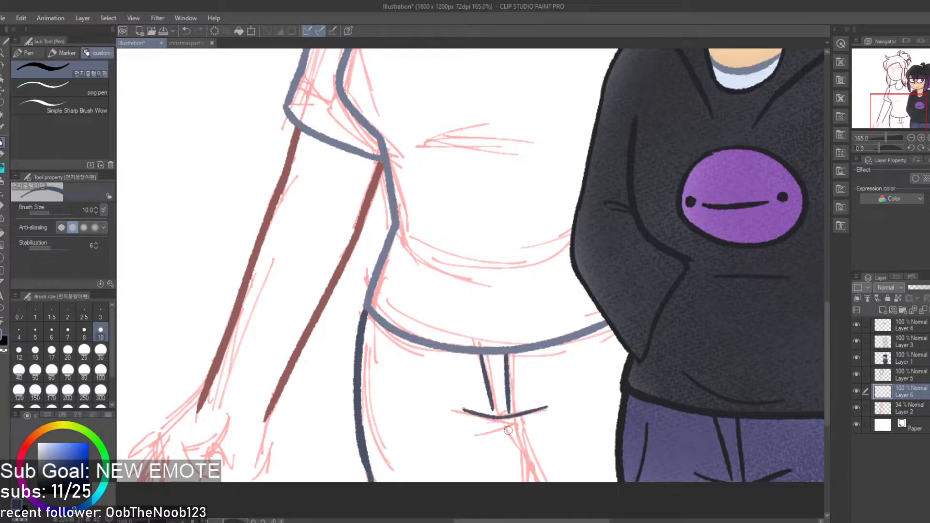
key(ctrl+z)
key(ctrl+z)
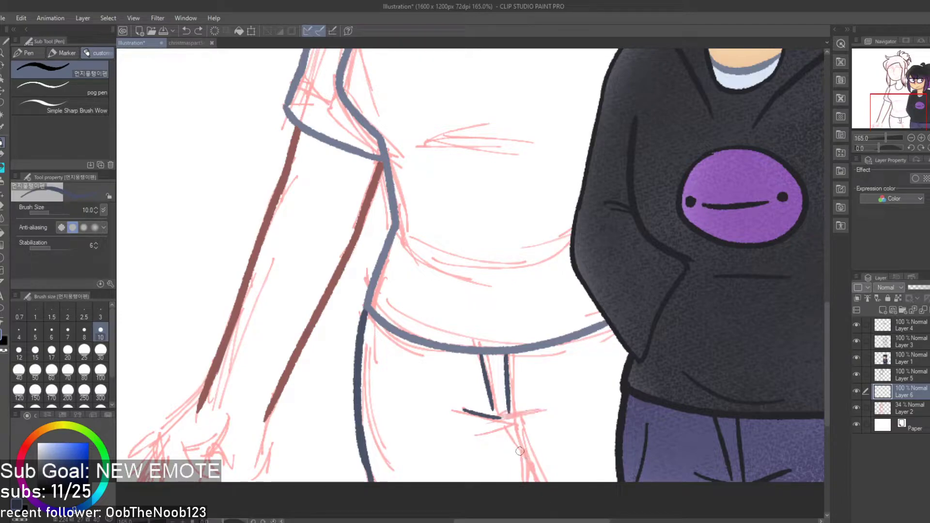
mouse_move(491, 418)
mouse_down()
mouse_move(524, 418)
mouse_move(532, 485)
mouse_up()
key(ctrl+z)
key(ctrl+z)
key(ctrl+z)
Ink the inner leg line from the crotch to the canvas bottom and darken the narrow gap between the legs
drag(506, 413, 543, 504)
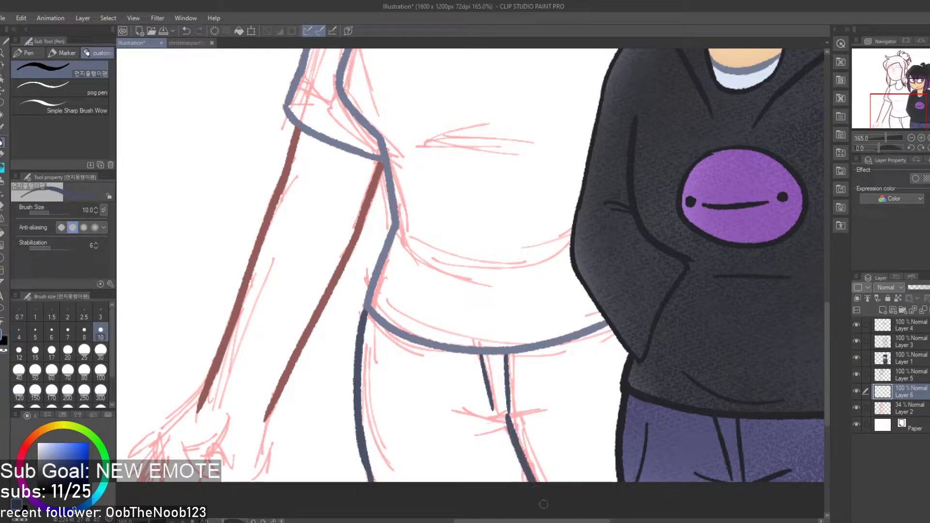
drag(513, 441, 521, 483)
key(ctrl+z)
mouse_move(514, 445)
mouse_down()
mouse_move(518, 497)
mouse_move(523, 480)
mouse_up()
key(ctrl+z)
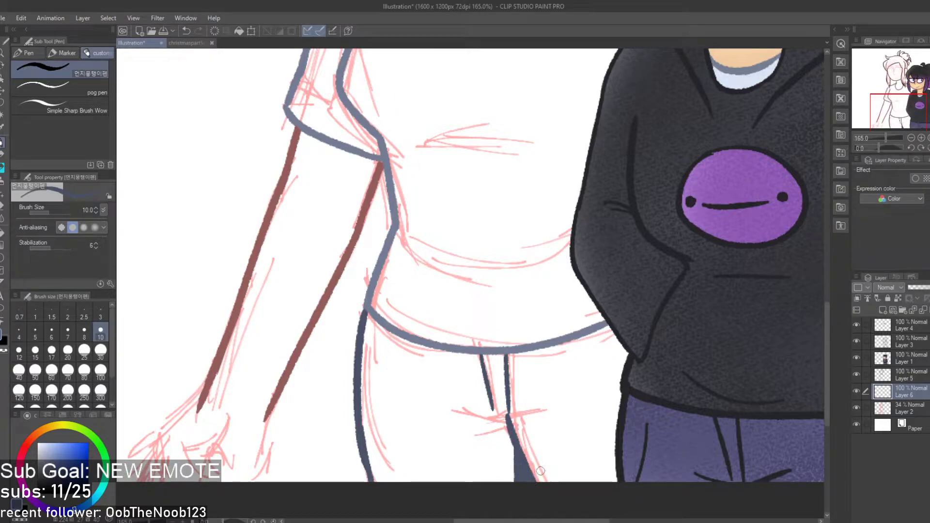
Ink a short slanted crease on each side of the crotch, where the fly lines end
mouse_move(468, 408)
mouse_down()
mouse_move(500, 419)
mouse_move(491, 419)
mouse_up()
key(ctrl+z)
key(ctrl+z)
mouse_move(507, 423)
mouse_down()
mouse_move(463, 421)
mouse_move(550, 408)
mouse_move(533, 410)
mouse_up()
key(ctrl+z)
key(ctrl+z)
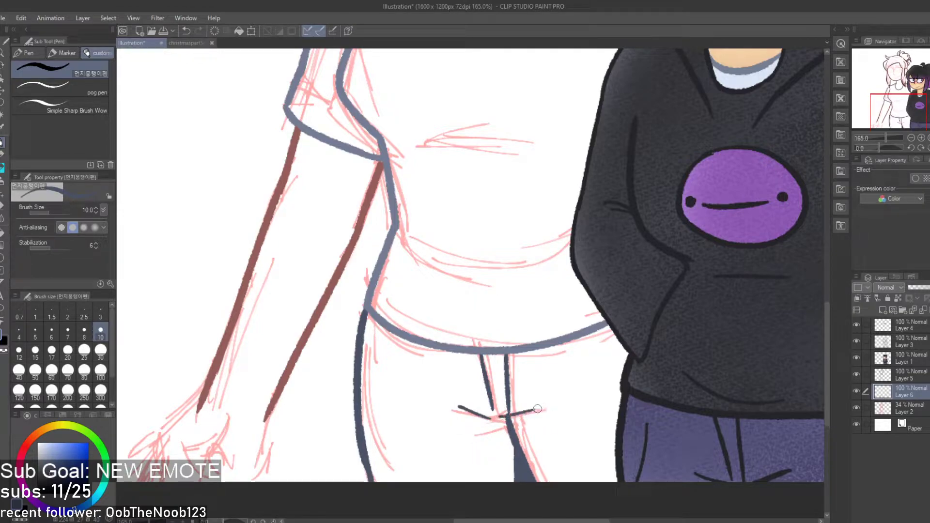
scroll(605, 310, down, 5)
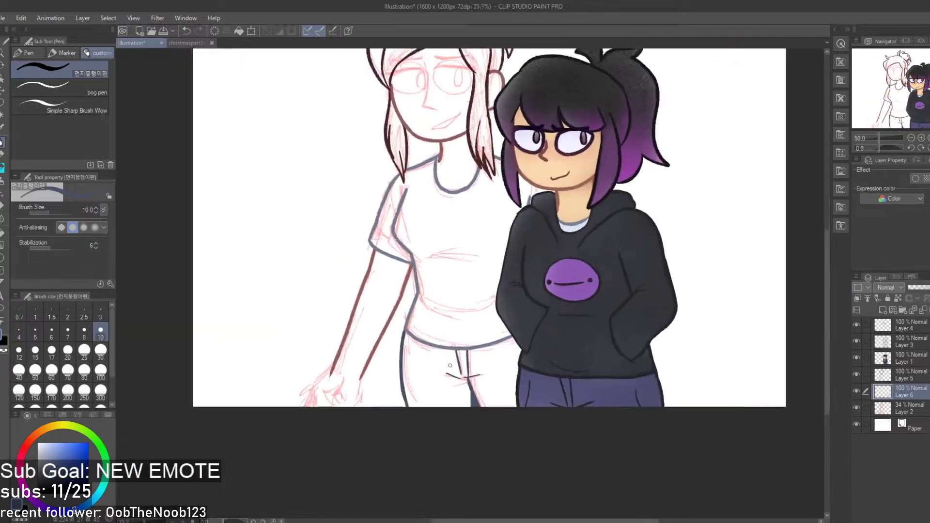
scroll(486, 390, up, 7)
scroll(486, 389, up, 2)
key(ctrl+z)
mouse_move(468, 374)
mouse_down()
mouse_move(539, 358)
mouse_move(466, 375)
mouse_up()
key(ctrl+z)
key(ctrl+z)
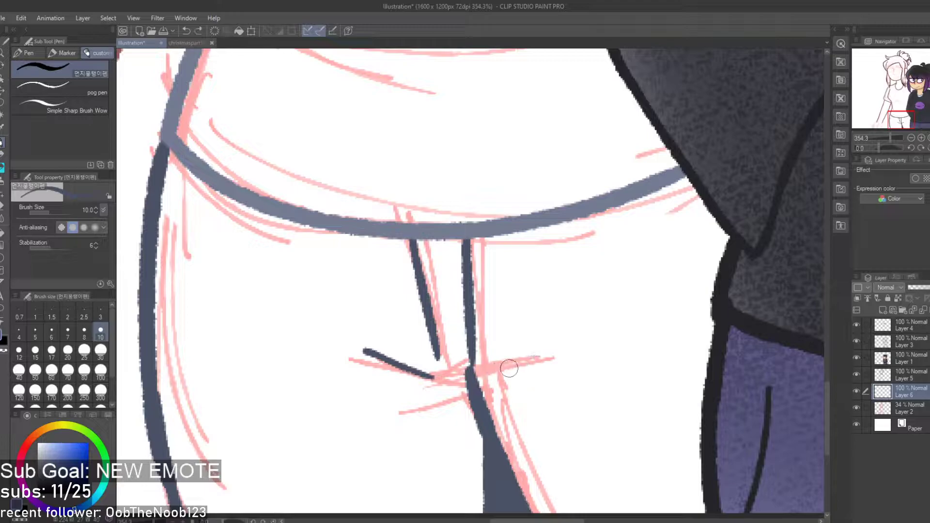
mouse_move(532, 358)
mouse_down()
mouse_move(474, 381)
mouse_move(525, 357)
mouse_up()
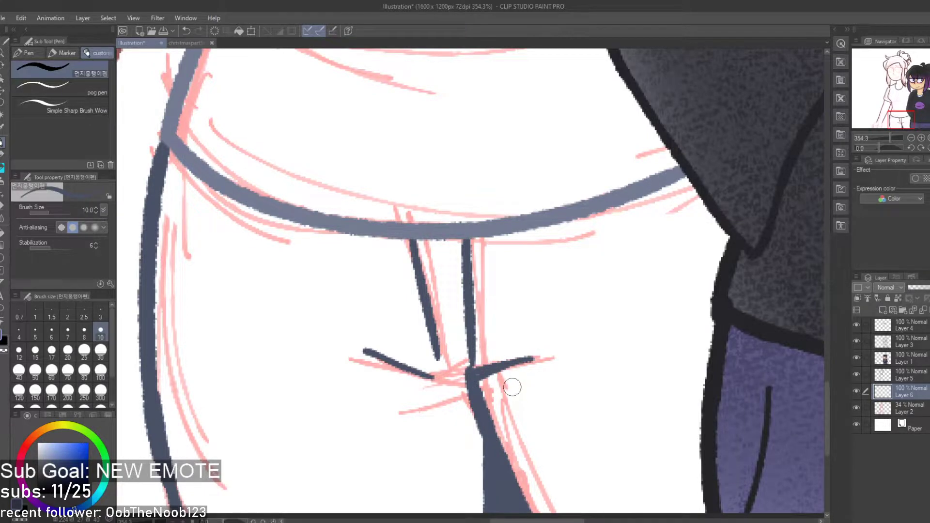
Try inking the fold lines across the shirt's chest, first in dark navy and then in grey-blue sampled from the shirt outline
scroll(512, 387, down, 10)
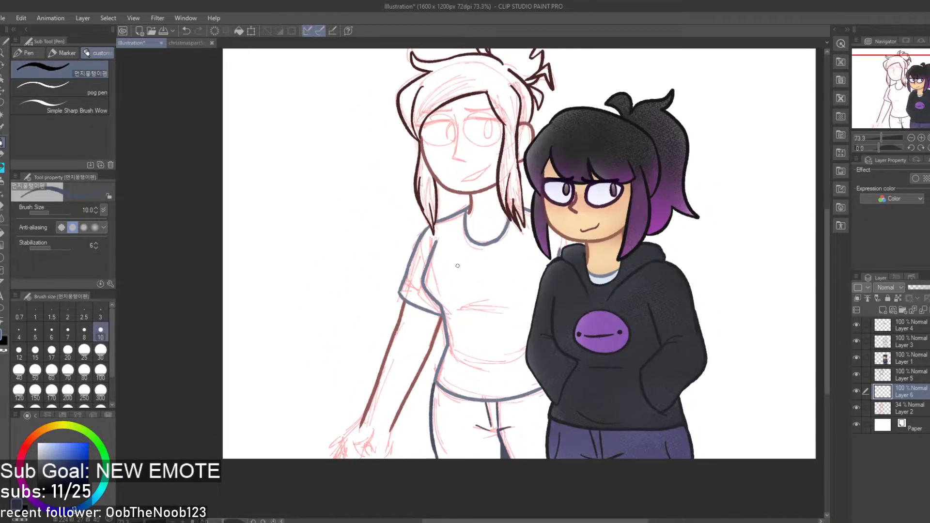
scroll(457, 265, down, 2)
scroll(499, 295, up, 4)
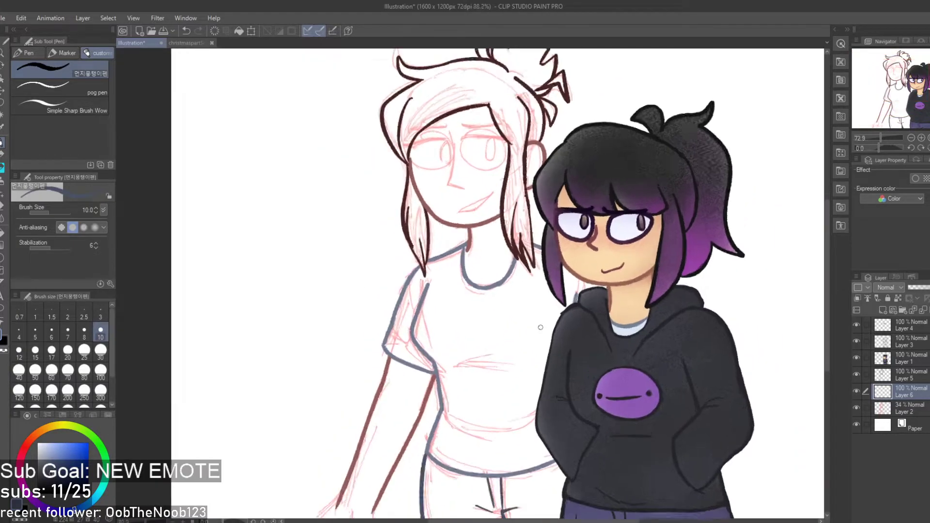
scroll(540, 328, up, 2)
scroll(484, 354, down, 4)
scroll(456, 372, up, 5)
drag(467, 343, 571, 352)
key(ctrl+z)
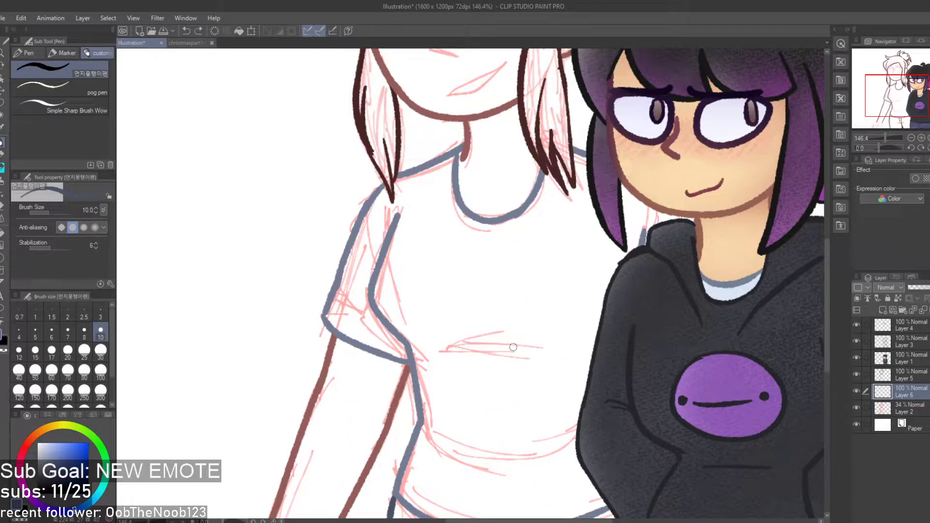
scroll(416, 369, up, 3)
key(i)
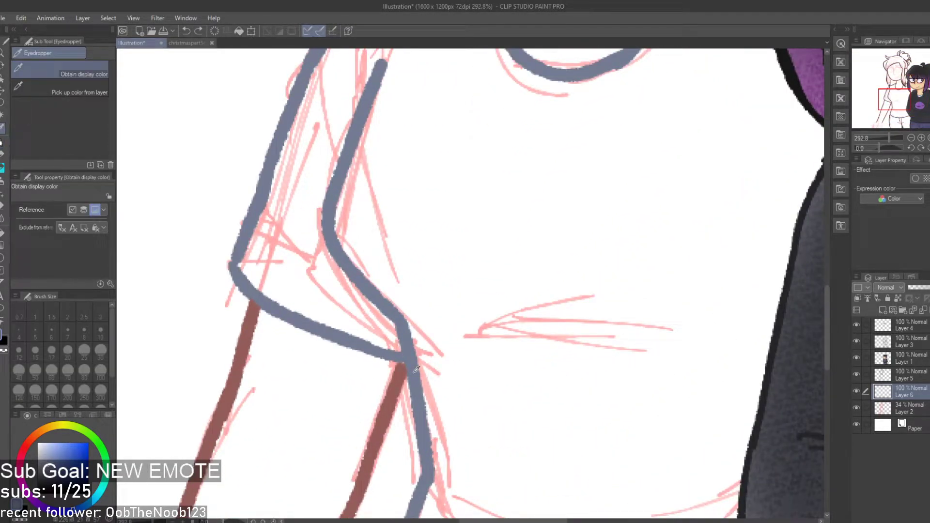
click(421, 398)
key(p)
mouse_move(475, 333)
mouse_down()
mouse_move(583, 300)
mouse_move(595, 319)
mouse_up()
key(ctrl+z)
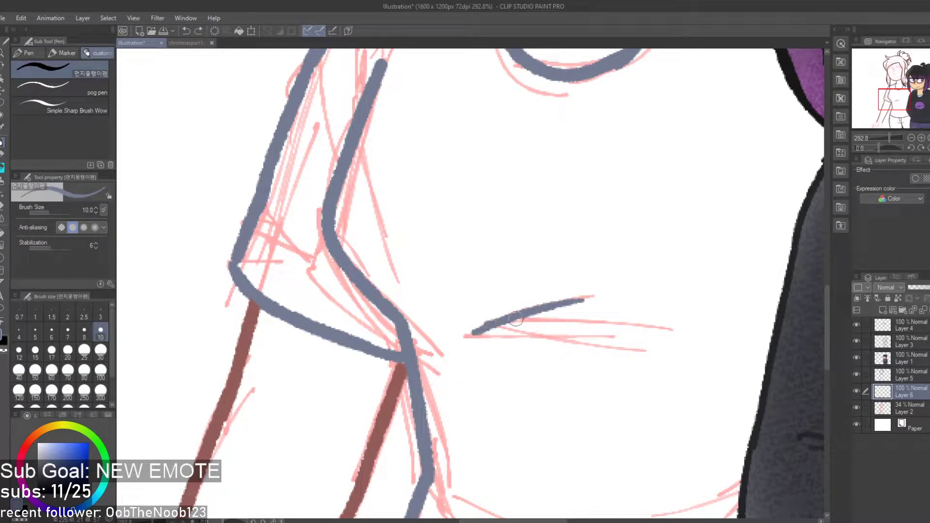
drag(516, 319, 616, 322)
drag(477, 337, 595, 338)
key(ctrl+z)
key(ctrl+z)
key(ctrl+z)
drag(467, 334, 606, 301)
key(ctrl+z)
drag(473, 326, 592, 297)
key(ctrl+z)
drag(468, 335, 629, 325)
key(ctrl+z)
key(ctrl+z)
key(ctrl+z)
key(ctrl+y)
mouse_move(483, 332)
mouse_down()
mouse_move(502, 326)
mouse_move(606, 349)
mouse_move(520, 305)
mouse_move(603, 296)
mouse_up()
key(ctrl+z)
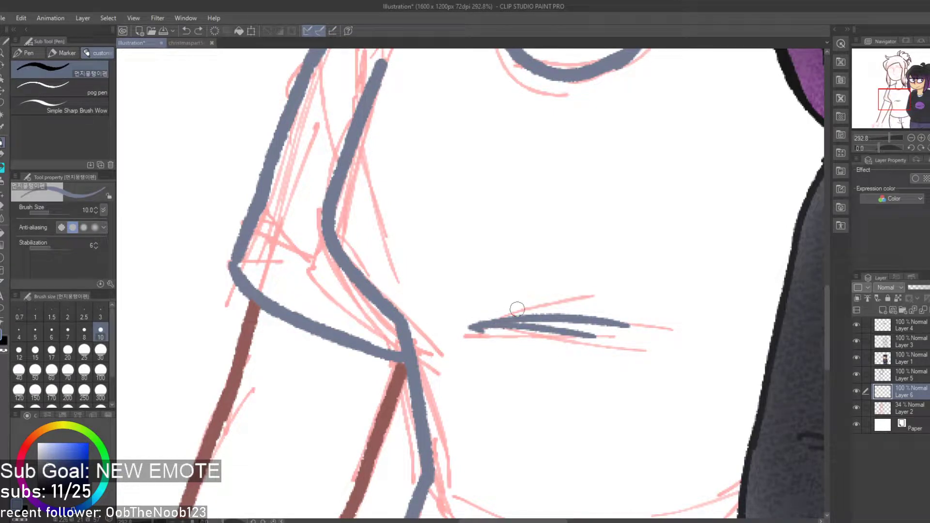
drag(461, 320, 594, 305)
Merge Layer 5 down into the trouser lines on Layer 6, leaving the sketch on Layer 2 separate
scroll(618, 305, down, 5)
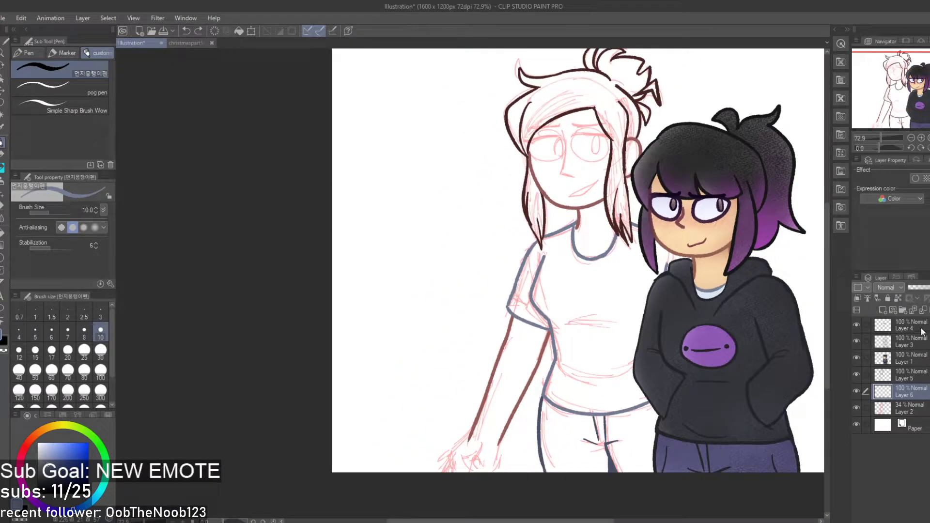
click(924, 310)
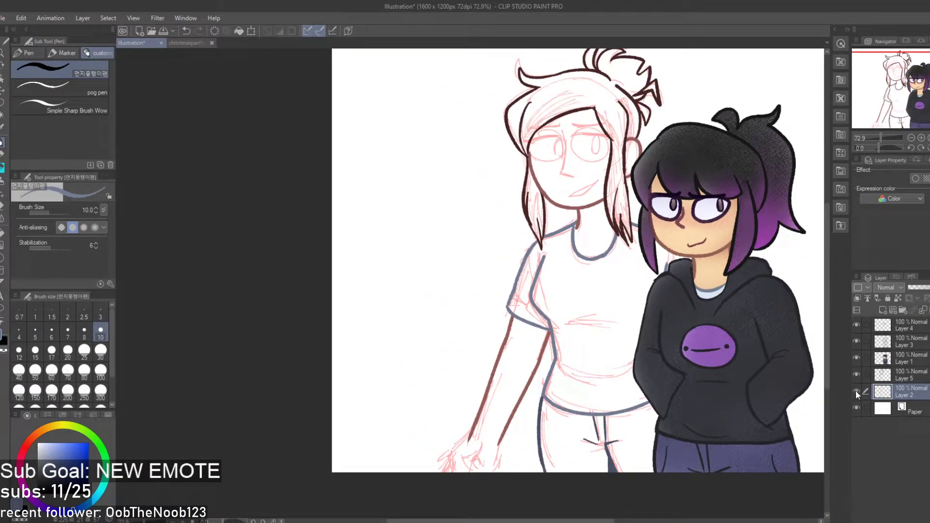
key(ctrl+z)
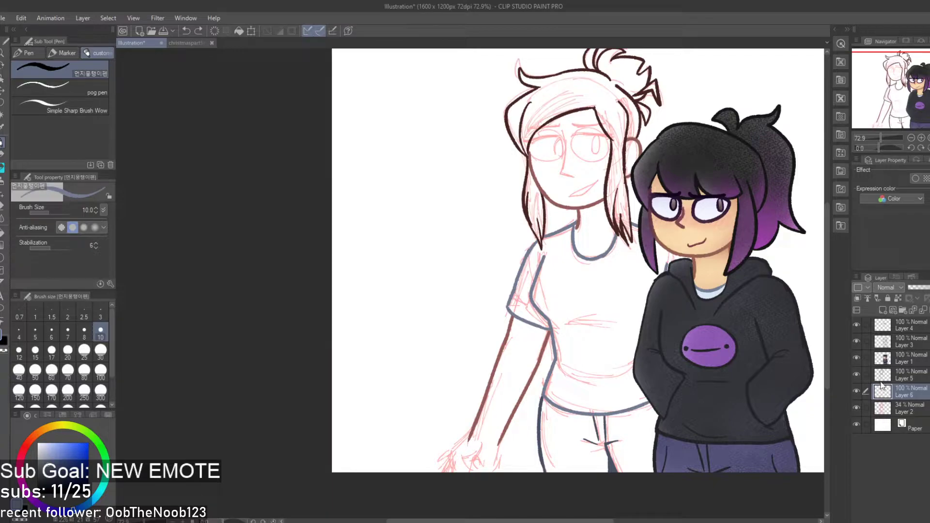
click(904, 378)
click(923, 310)
scroll(600, 355, down, 2)
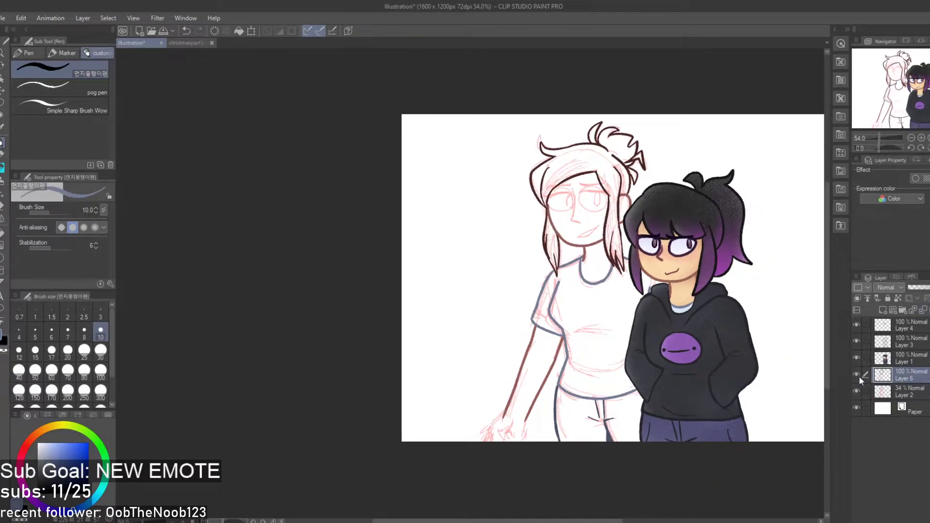
Hide and show Layer 6 repeatedly to check which line art the merged layer holds
click(856, 374)
click(856, 374)
click(856, 374)
click(856, 374)
click(856, 374)
click(856, 374)
click(856, 374)
Hide the sketch on Layer 2 to review the clean line art on its own, then show it again
click(859, 381)
click(858, 388)
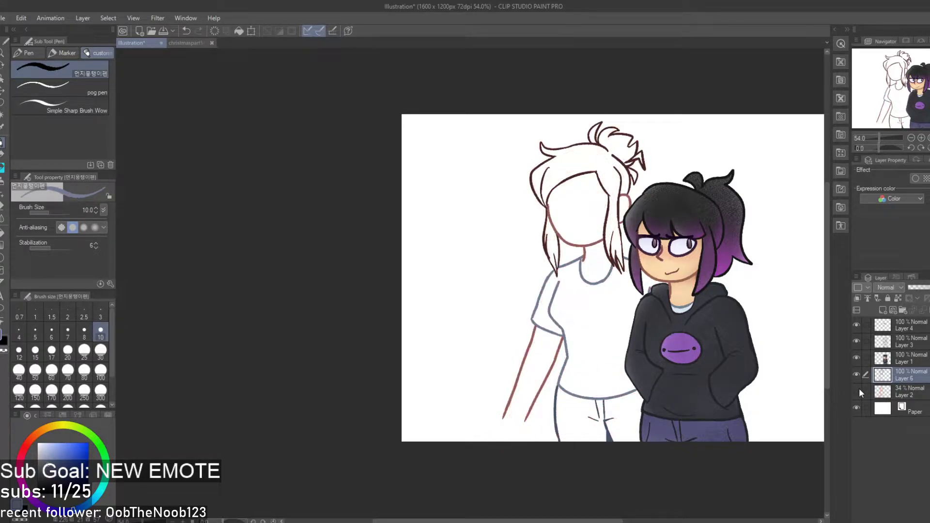
click(858, 390)
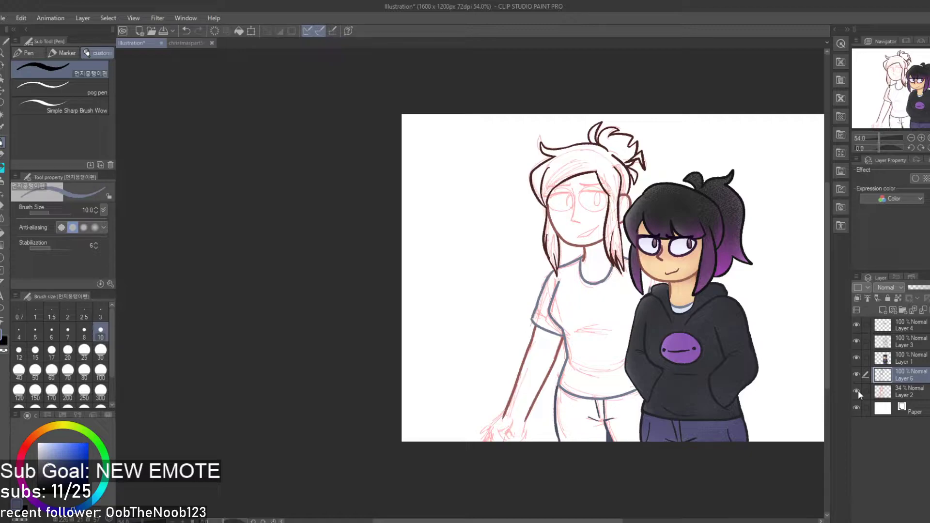
click(857, 391)
key(ctrl+minus)
key(ctrl+plus)
click(854, 391)
key(ctrl+plus)
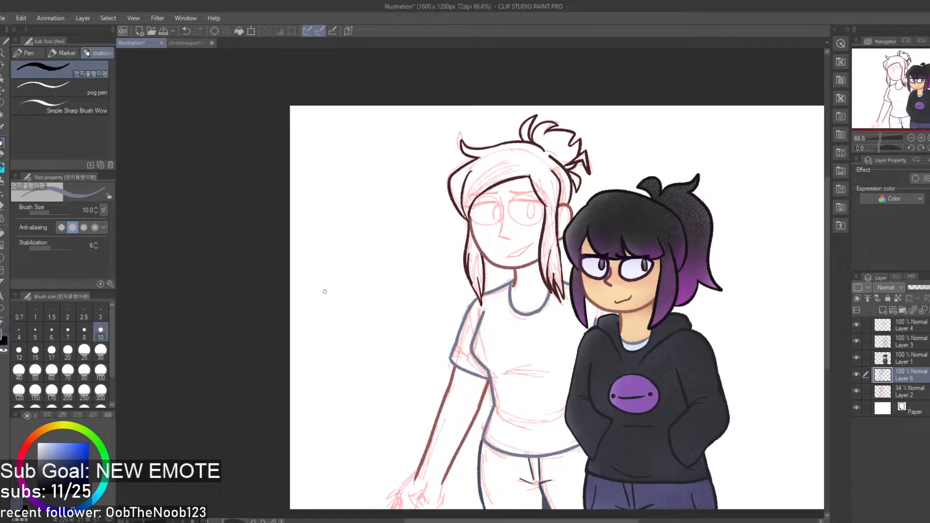
Erase the shirt's inner sleeve line between the shoulder and the armpit on Layer 6
key(e)
scroll(488, 380, up, 4)
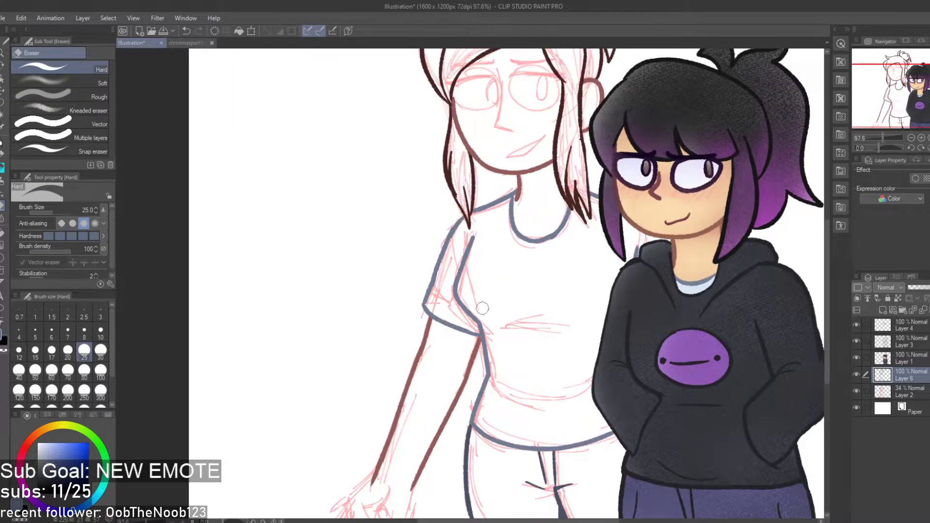
mouse_move(509, 353)
mouse_down()
mouse_move(492, 356)
mouse_move(464, 338)
mouse_move(447, 297)
mouse_move(474, 245)
mouse_move(460, 267)
mouse_up()
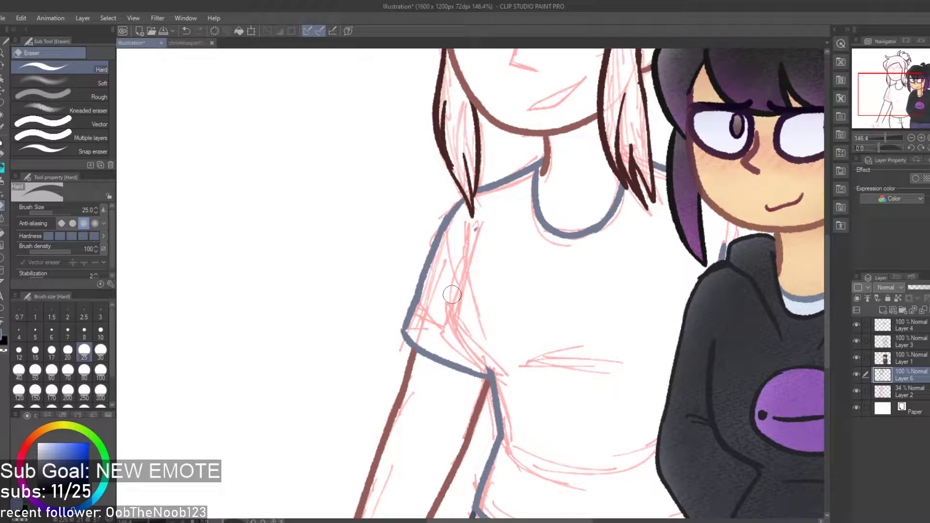
drag(482, 229, 470, 237)
Examine the inked face, hair and shirt shoulder lines against the pink sketch at several zoom levels
key(i)
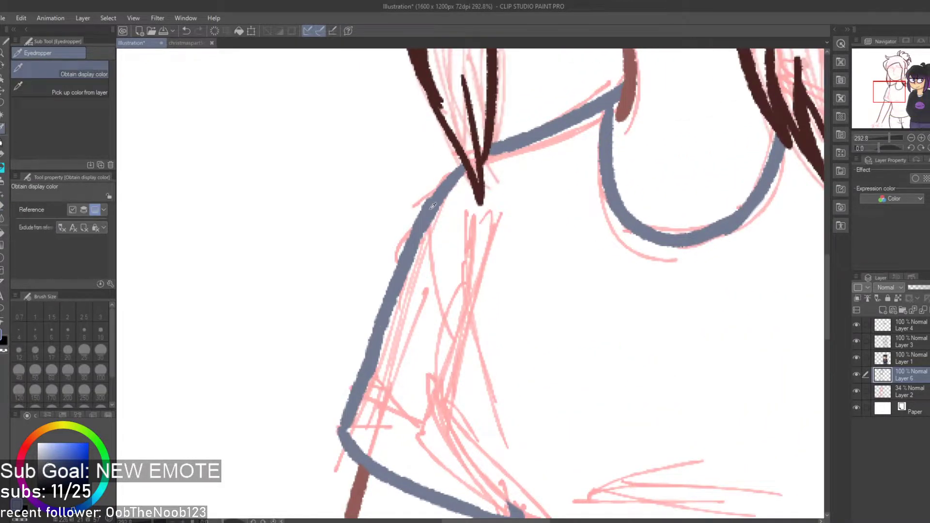
scroll(460, 233, down, 6)
scroll(557, 278, up, 5)
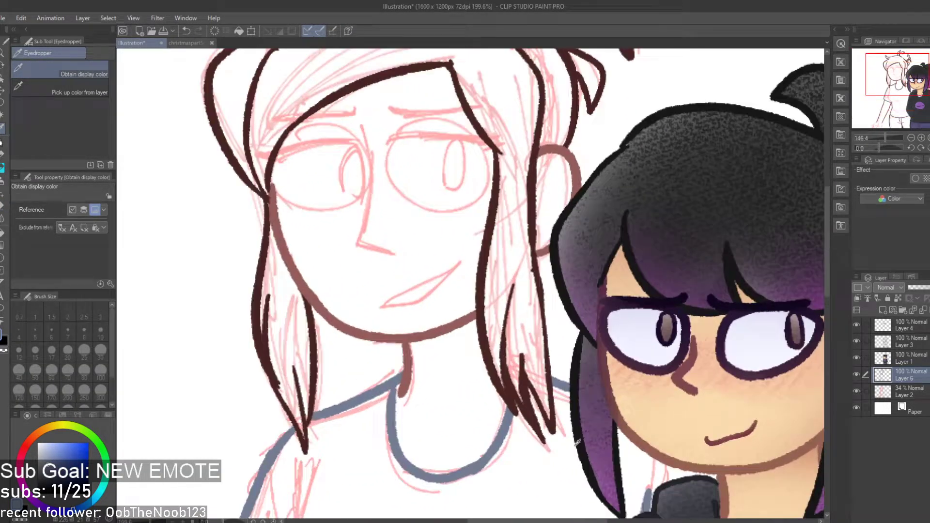
key(e)
scroll(553, 414, down, 3)
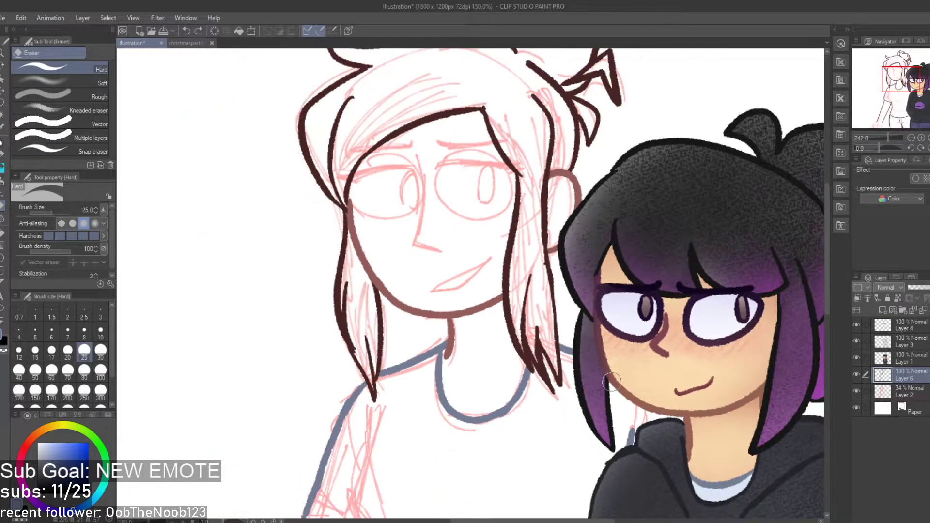
scroll(609, 397, up, 1)
scroll(609, 397, down, 4)
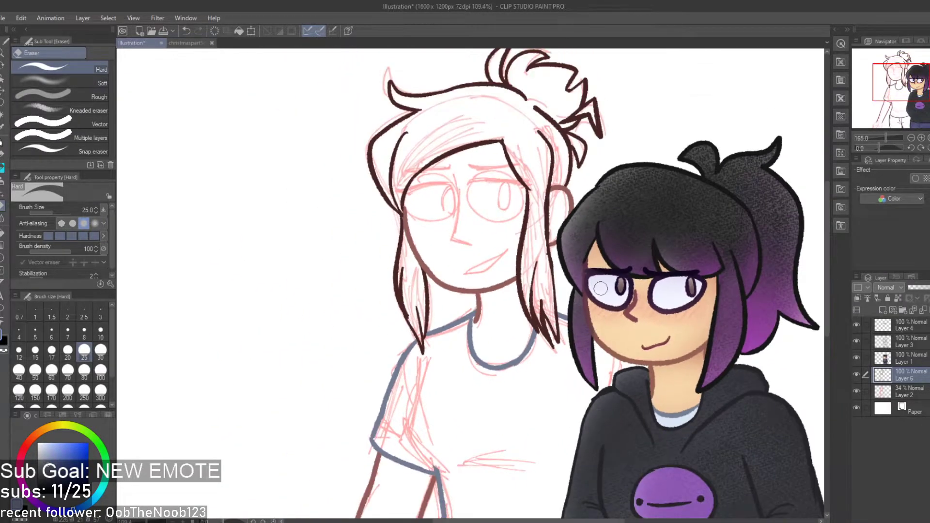
scroll(608, 397, up, 3)
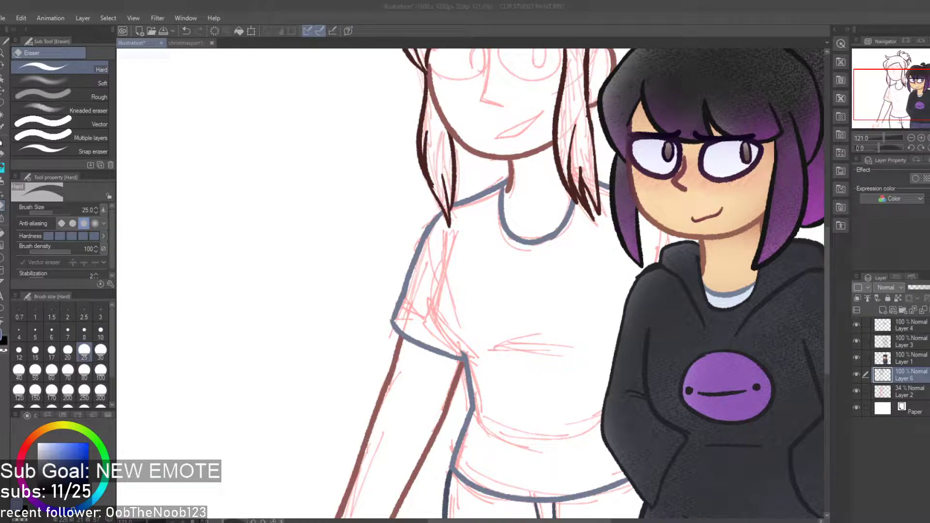
scroll(436, 286, up, 2)
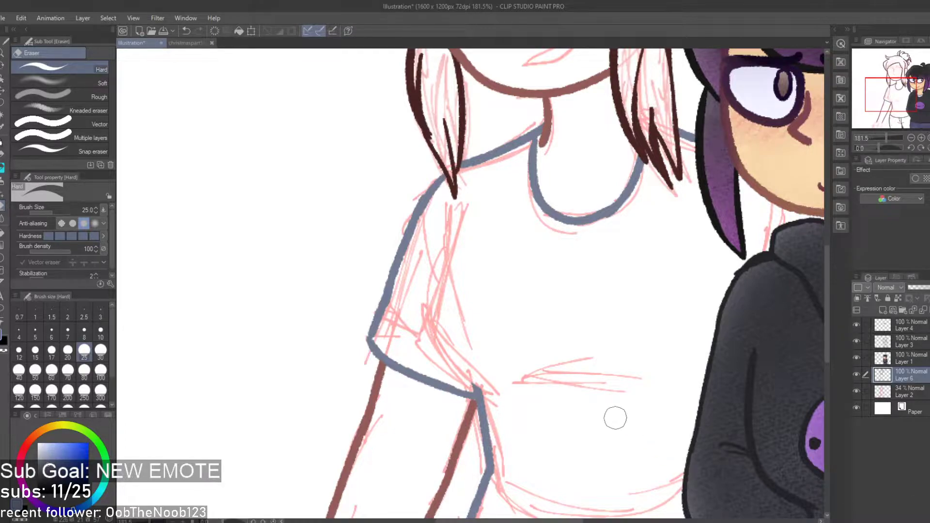
scroll(605, 407, up, 2)
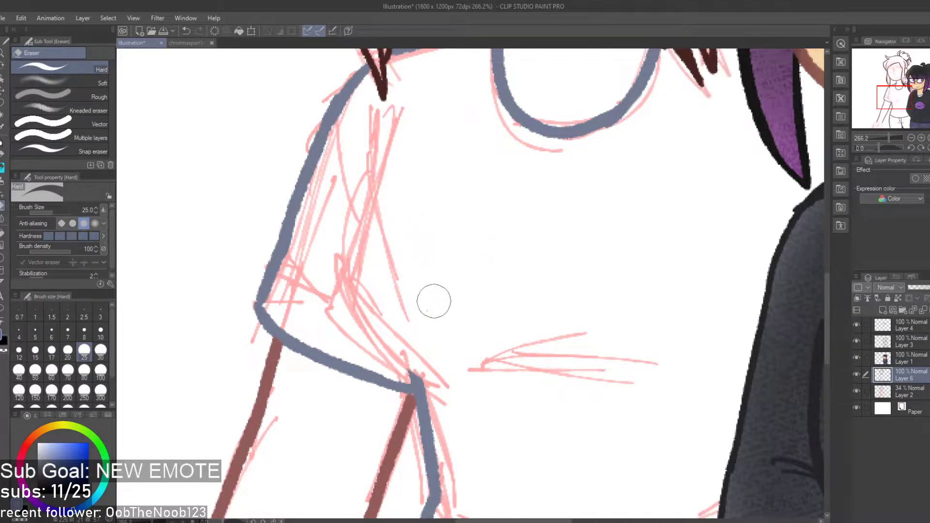
Try several grey-blue strokes for the inner sleeve line, curving from below the hair tip to the armpit
key(p)
drag(449, 154, 372, 336)
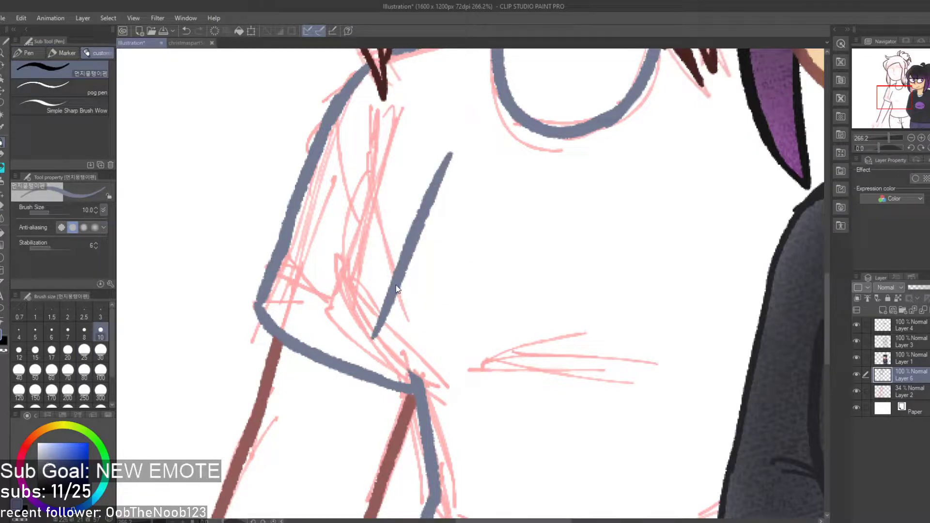
key(ctrl+z)
scroll(426, 266, down, 3)
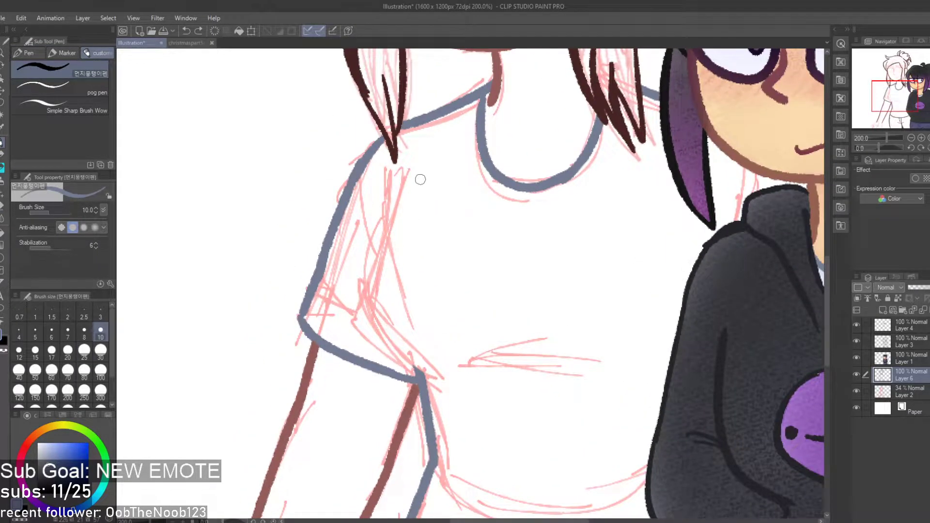
key(ctrl+z)
mouse_move(411, 170)
mouse_down()
mouse_move(372, 305)
mouse_move(433, 388)
mouse_up()
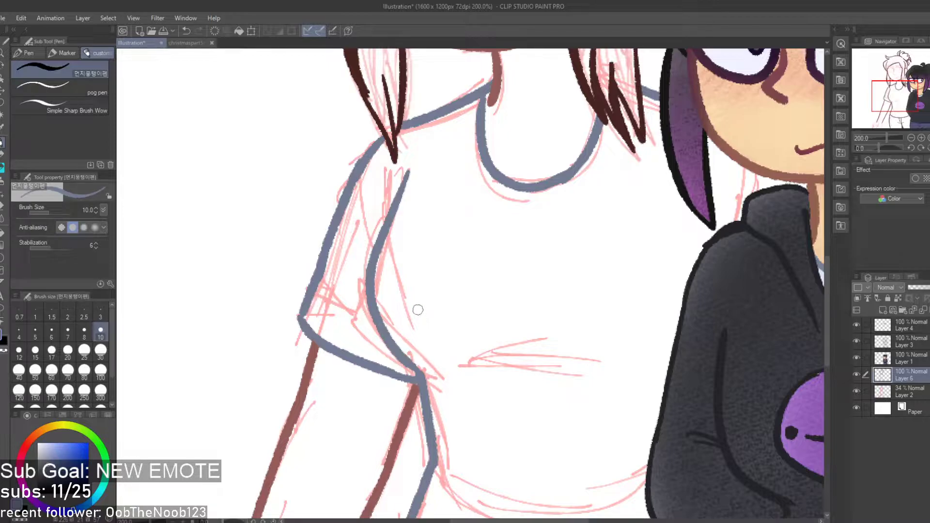
key(ctrl+z)
drag(405, 173, 427, 389)
key(ctrl+z)
mouse_move(408, 171)
mouse_down()
mouse_move(374, 322)
mouse_move(441, 390)
mouse_up()
Hide the sketch on Layer 2 and review the sleeve line within the whole picture
scroll(528, 378, down, 2)
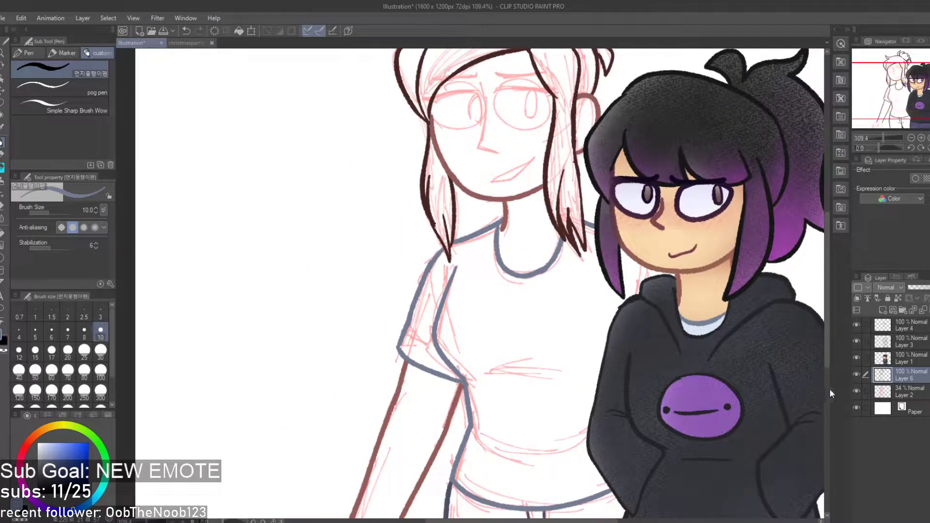
click(856, 390)
scroll(700, 366, down, 2)
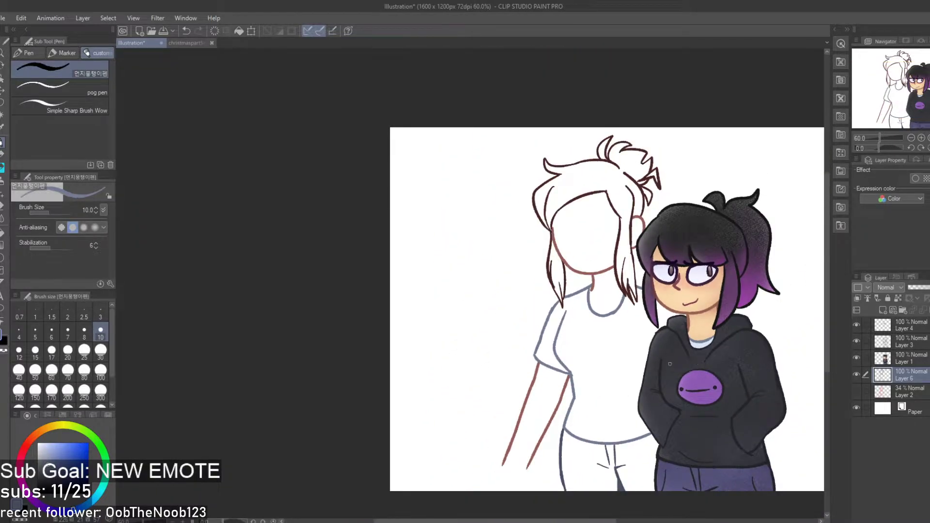
scroll(611, 342, up, 4)
scroll(614, 341, down, 5)
scroll(615, 342, down, 2)
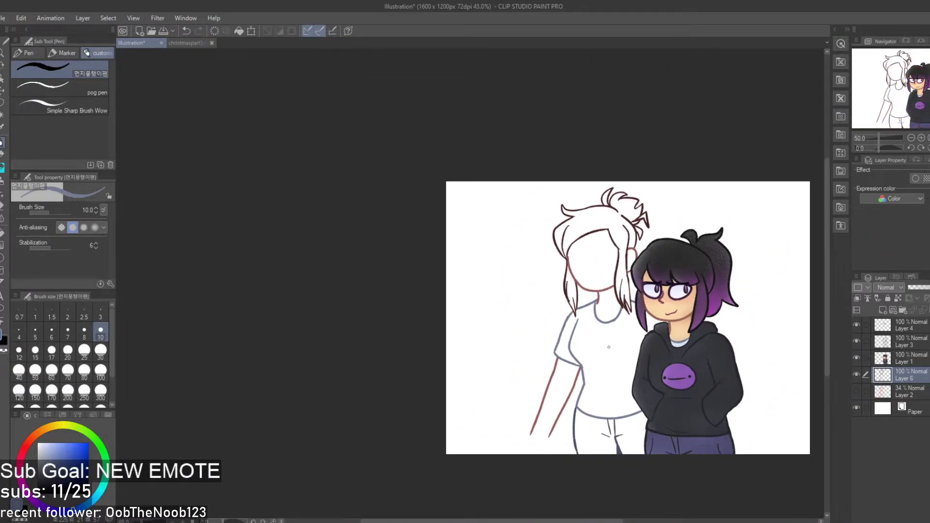
scroll(625, 355, up, 5)
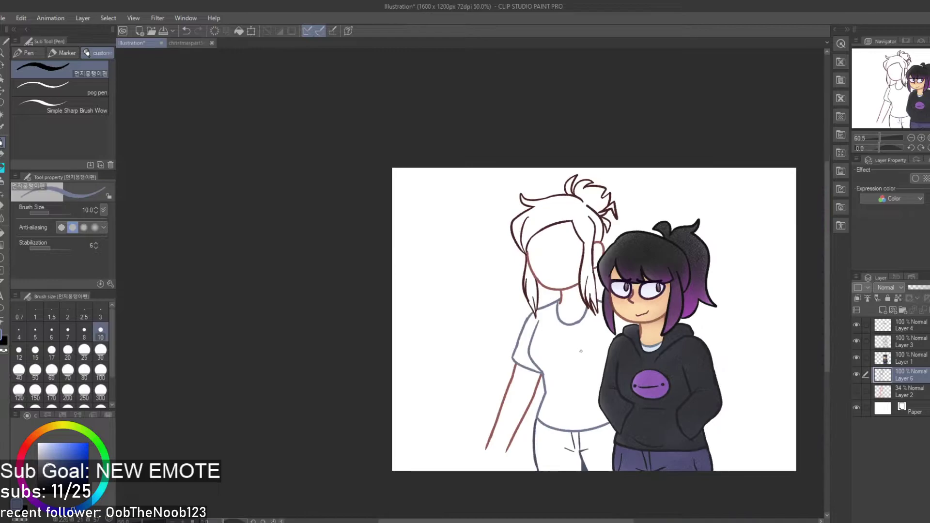
scroll(539, 338, up, 1)
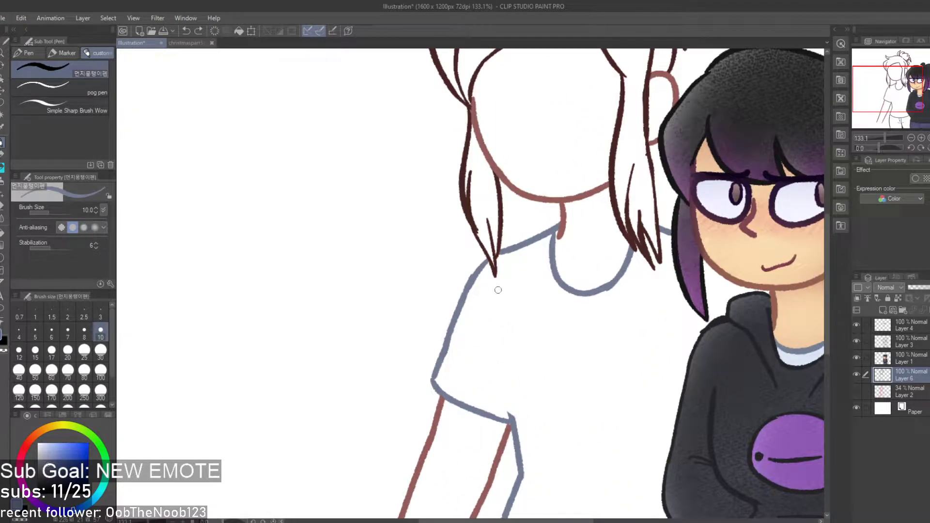
Show the sketch on Layer 2 and ink the inner sleeve line in grey-blue from below the shoulder to the armpit
drag(515, 280, 506, 418)
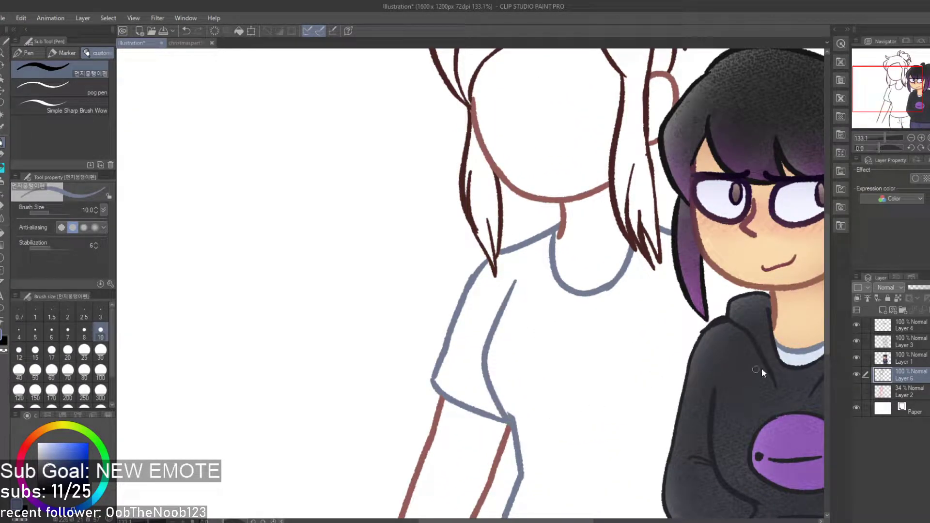
key(ctrl+z)
click(857, 390)
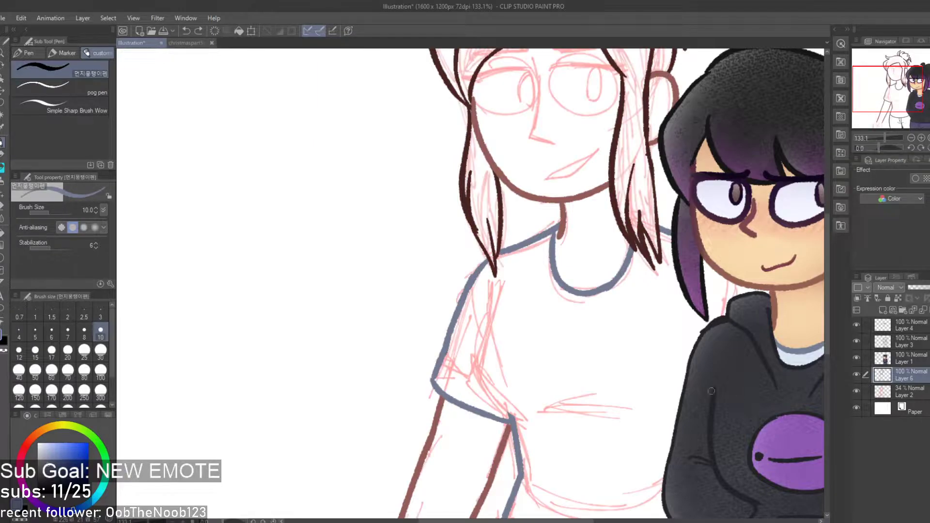
mouse_move(504, 283)
mouse_down()
mouse_move(479, 354)
mouse_move(511, 417)
mouse_up()
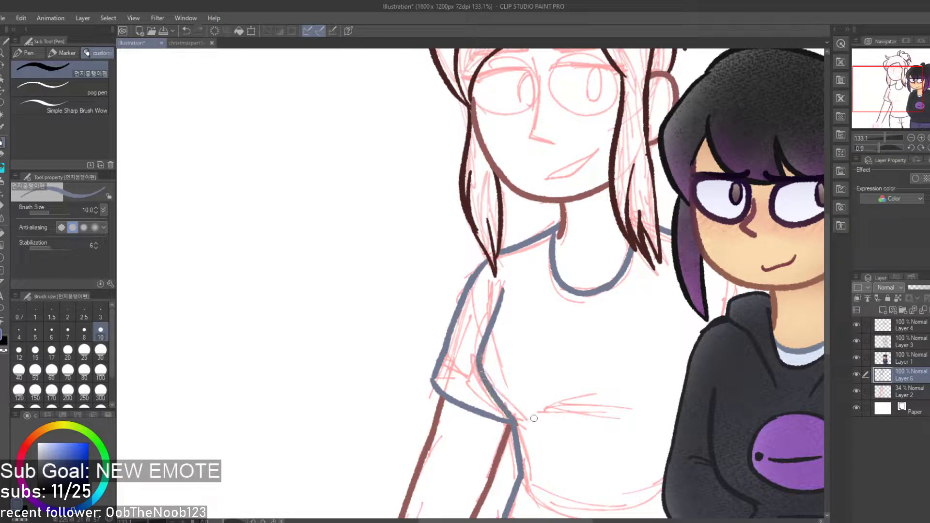
Review the clean line art of the sleeve, arm and torso with the sketch hidden, toggling Layer 6 off and on
scroll(794, 383, down, 6)
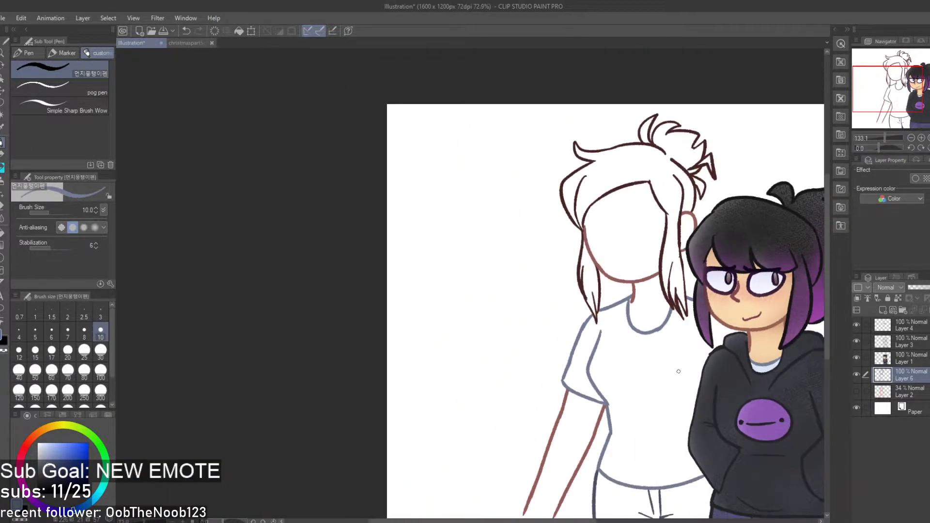
scroll(671, 365, up, 2)
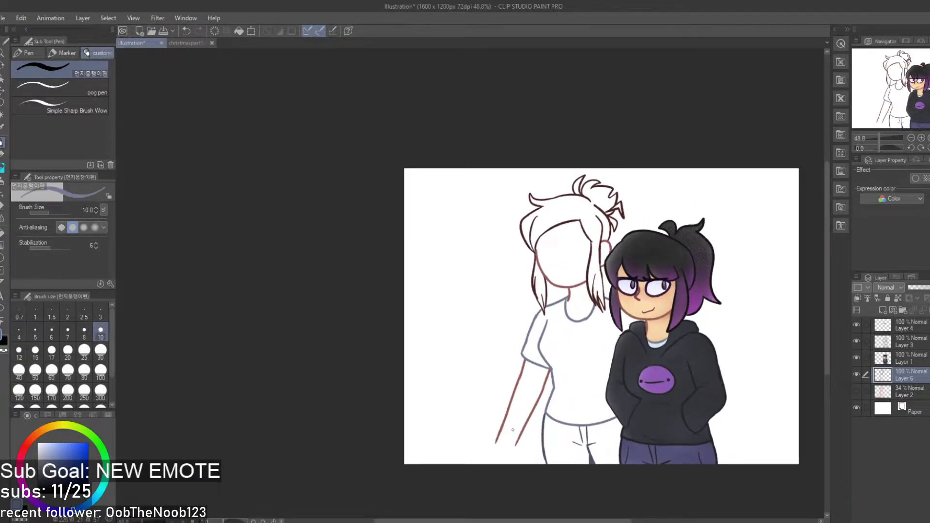
scroll(512, 430, up, 2)
scroll(513, 430, down, 2)
scroll(525, 429, up, 5)
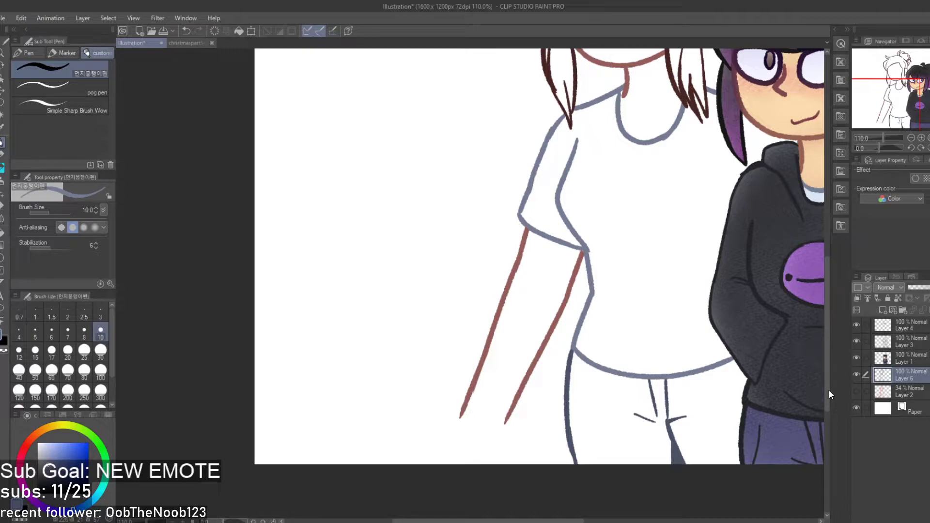
scroll(799, 390, down, 3)
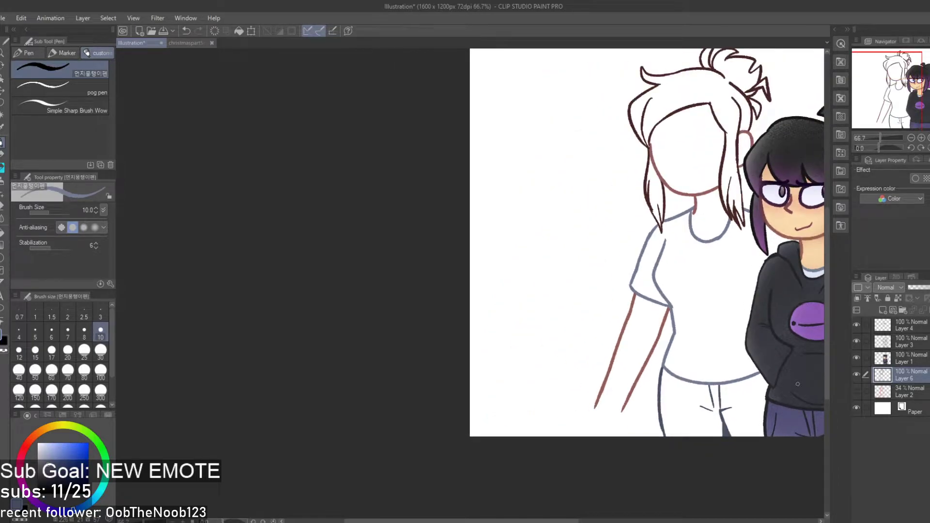
scroll(476, 360, down, 2)
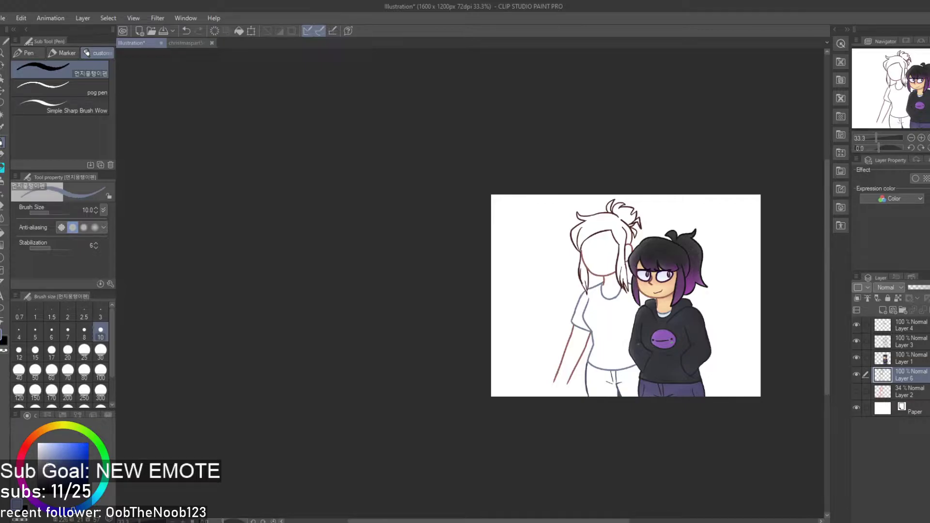
scroll(621, 338, up, 3)
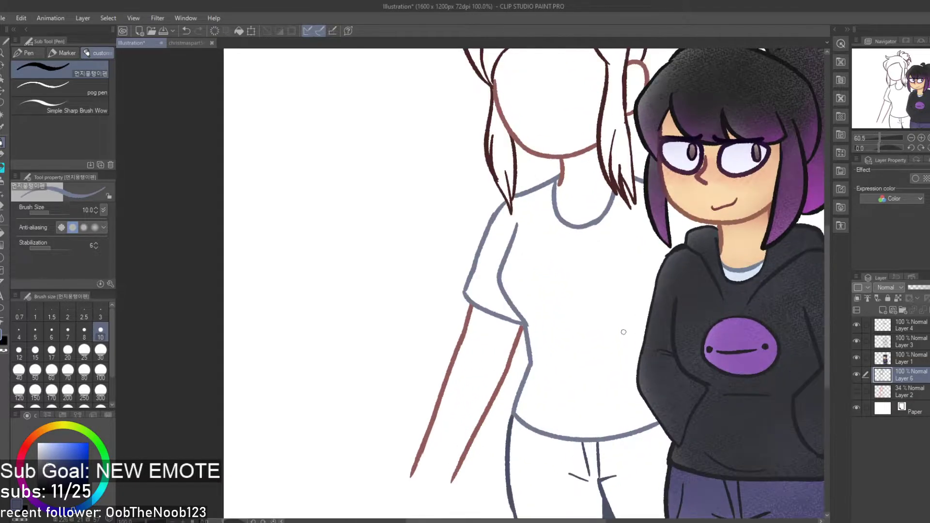
scroll(614, 327, down, 1)
scroll(612, 325, up, 3)
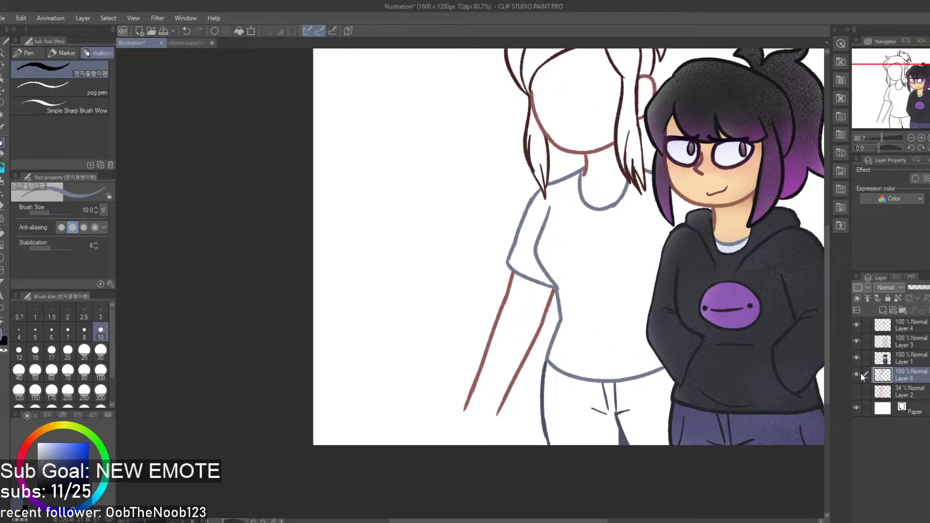
click(857, 375)
click(856, 376)
scroll(460, 339, down, 1)
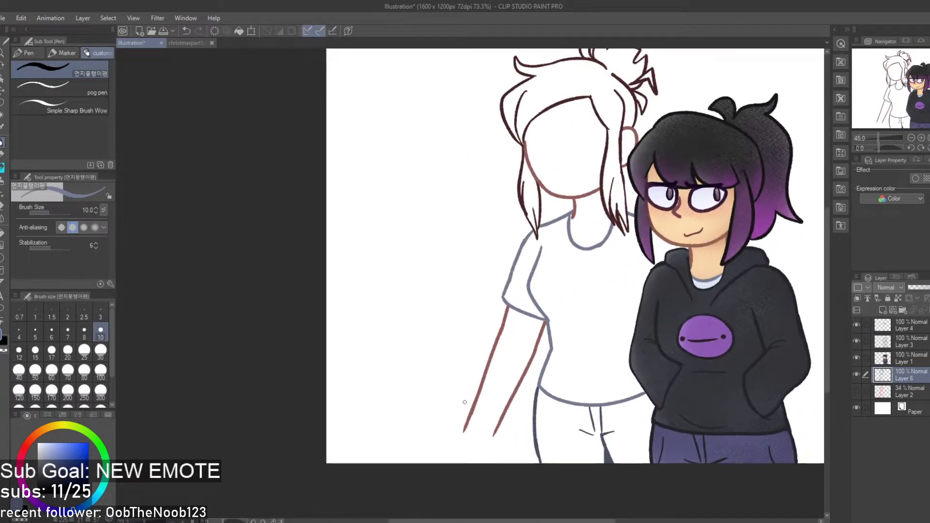
Sample the reddish-brown from the forearm outline and show the sketch on Layer 2 again
scroll(506, 431, up, 8)
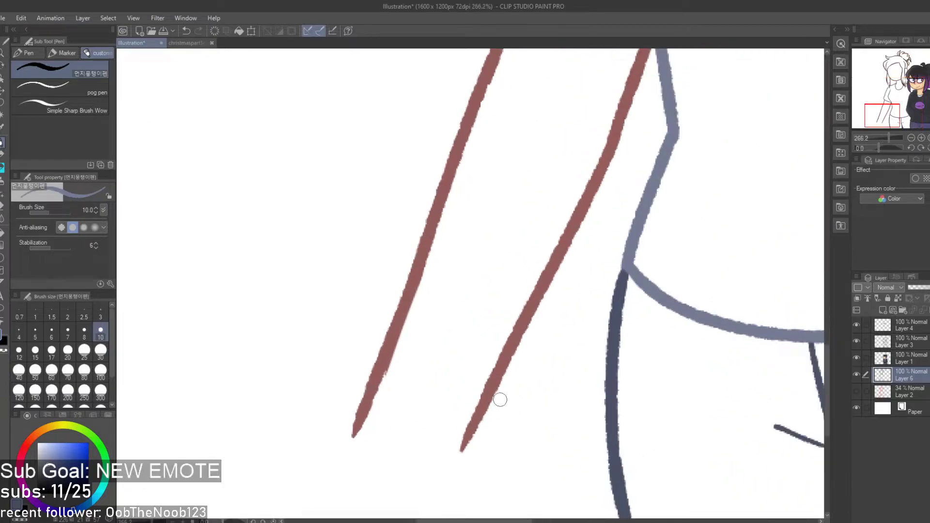
key(alt)
click(499, 380)
scroll(502, 377, down, 8)
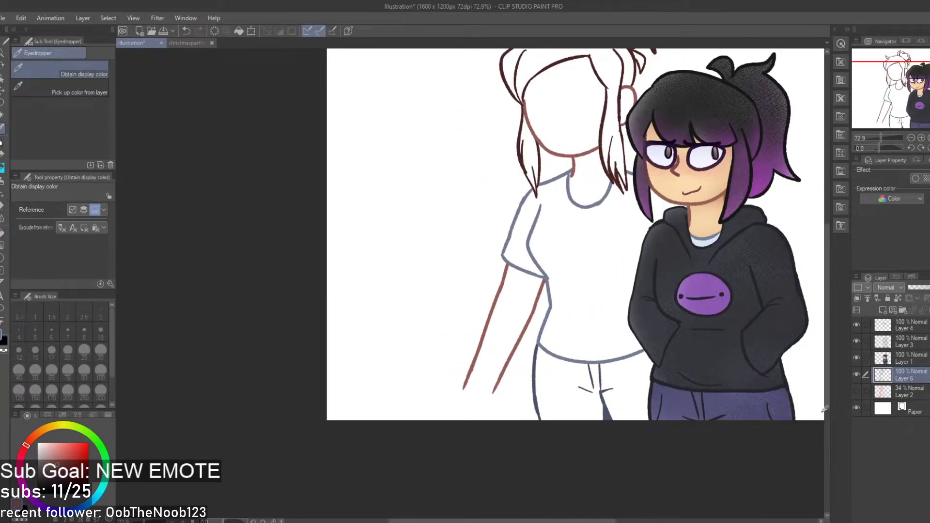
click(856, 390)
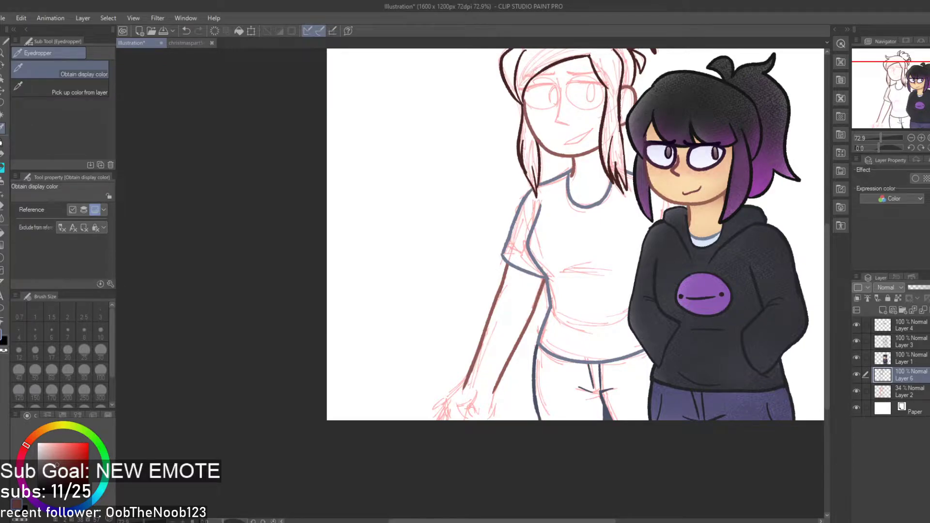
Add a new raster layer directly above Layer 6 for inking the sketched hand
scroll(522, 416, down, 3)
scroll(514, 416, up, 2)
scroll(487, 416, up, 2)
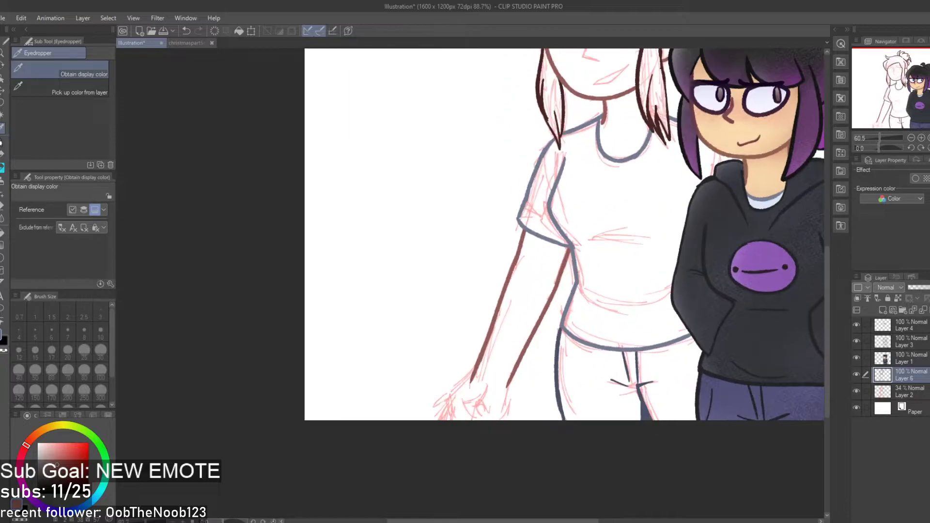
scroll(576, 235, up, 3)
click(456, 390)
click(455, 391)
click(474, 324)
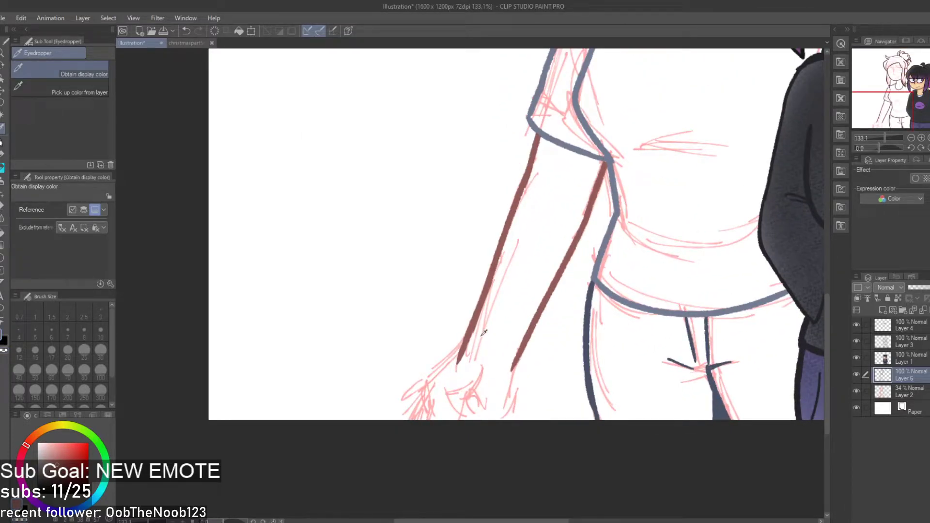
key(o)
click(882, 310)
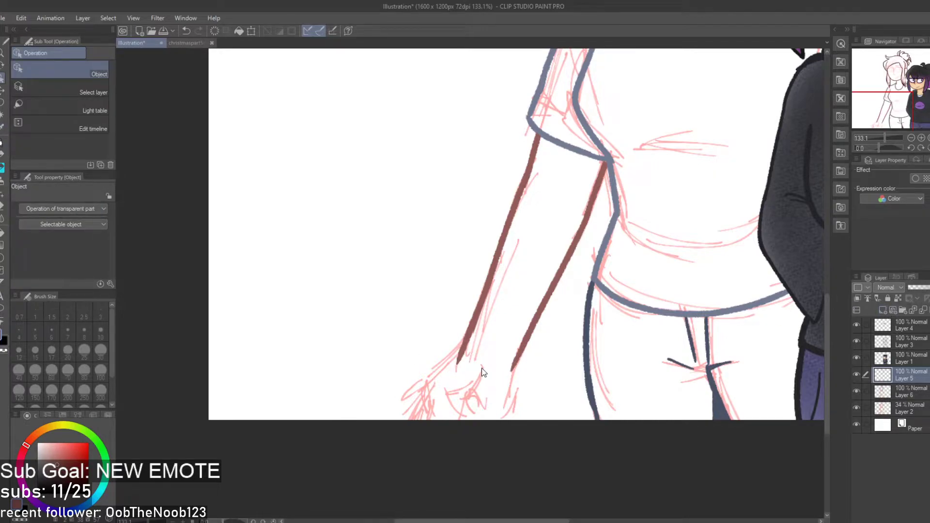
Try to ink the thumb's upper edge from the wrist on Layer 5 and erase the forearm outline's overshoot at the wrist on Layer 6
key(p)
mouse_move(467, 358)
mouse_down()
mouse_move(406, 420)
mouse_move(427, 392)
mouse_up()
key(ctrl+z)
key(ctrl+z)
mouse_move(464, 350)
mouse_down()
mouse_move(414, 409)
mouse_move(417, 386)
mouse_up()
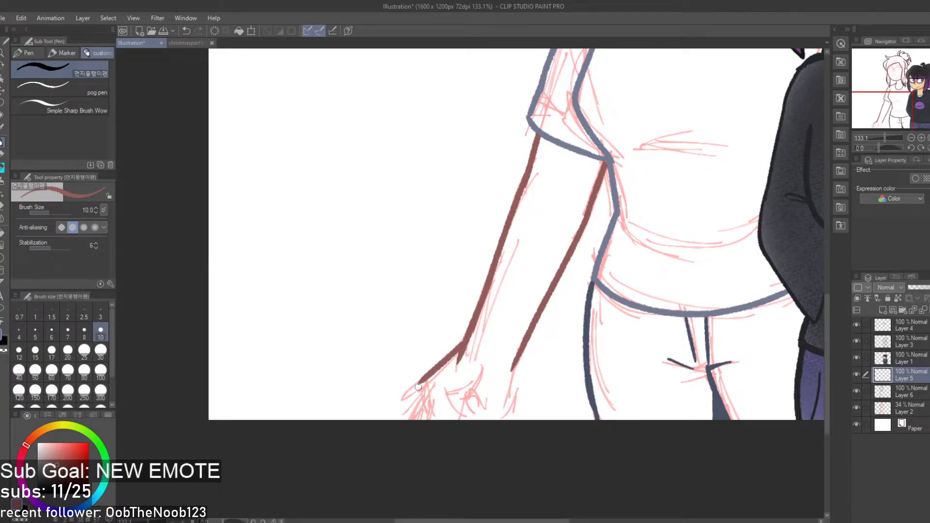
key(e)
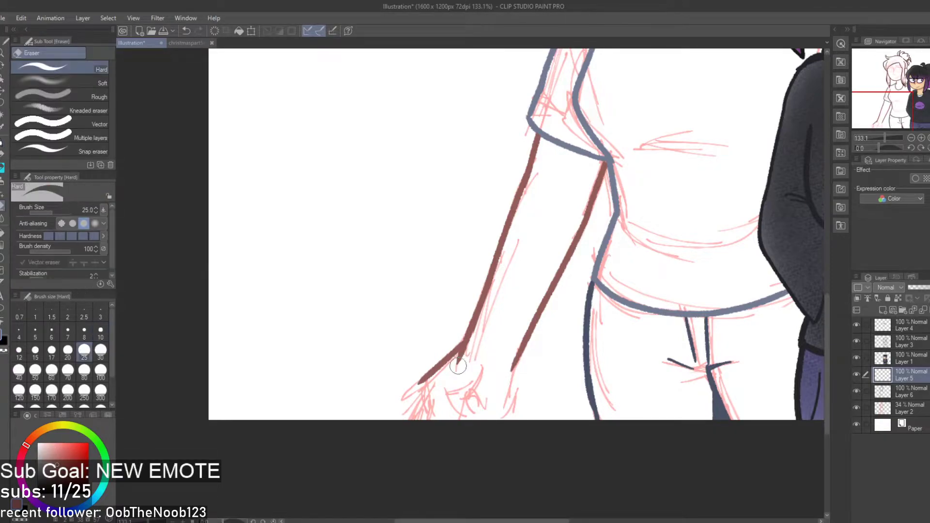
click(882, 391)
drag(485, 369, 475, 356)
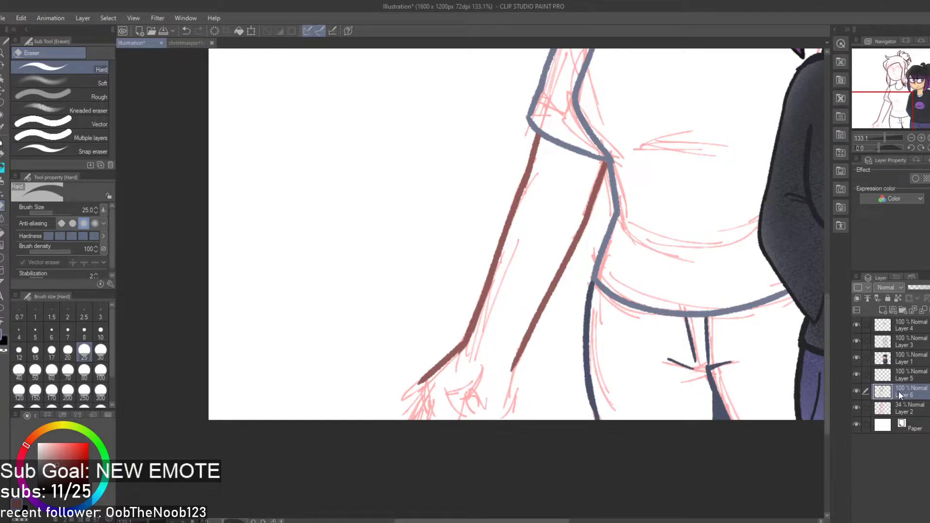
Try to ink the thumb, fingers and outer palm edge over the sketched hand on Layer 5
click(896, 376)
key(p)
key(ctrl+z)
drag(419, 379, 403, 420)
mouse_move(482, 369)
mouse_down()
mouse_move(445, 407)
mouse_move(390, 419)
mouse_up()
key(ctrl+z)
key(ctrl+z)
key(ctrl+z)
mouse_move(424, 380)
mouse_down()
mouse_move(416, 409)
mouse_move(397, 420)
mouse_up()
key(ctrl+z)
key(ctrl+z)
mouse_move(427, 377)
mouse_down()
mouse_move(389, 408)
mouse_move(399, 415)
mouse_move(445, 386)
mouse_move(405, 419)
mouse_up()
key(ctrl+z)
mouse_move(458, 396)
mouse_down()
mouse_move(440, 420)
mouse_move(490, 420)
mouse_up()
mouse_move(515, 364)
mouse_down()
mouse_move(515, 433)
mouse_move(515, 404)
mouse_up()
Undo the inked hand strokes and the erasure at the wrist
key(ctrl+z)
key(ctrl+z)
key(ctrl+z)
key(ctrl+z)
key(ctrl+z)
key(ctrl+z)
key(ctrl+z)
key(ctrl+z)
key(ctrl+z)
key(ctrl+z)
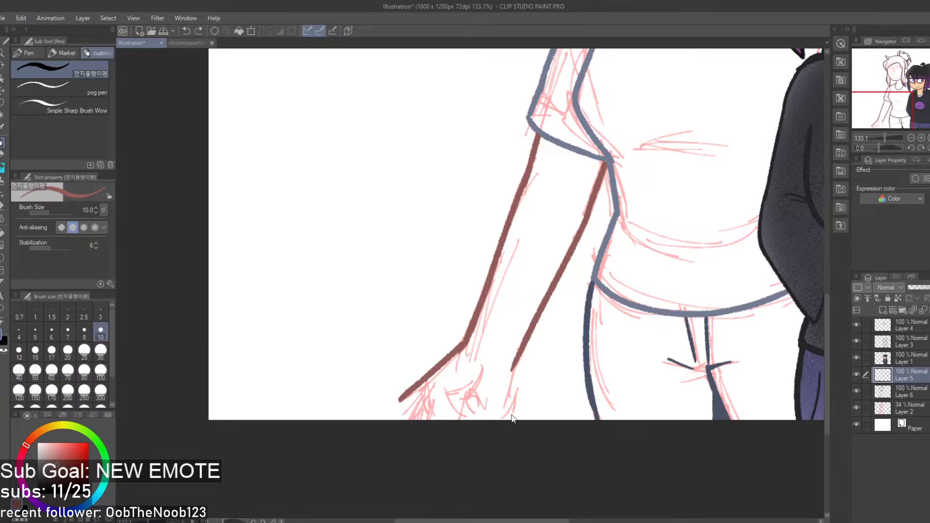
scroll(409, 452, up, 1)
key(ctrl+z)
Ink the thumb and first fingers in reddish-brown from the wrist down to the canvas's lower edge on Layer 5
scroll(407, 447, up, 3)
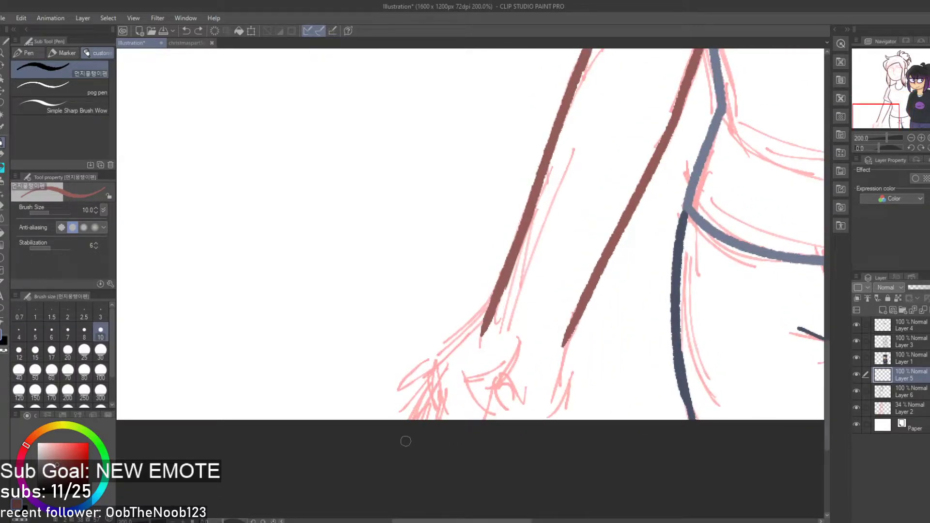
mouse_move(490, 317)
mouse_down()
mouse_move(473, 341)
mouse_move(450, 347)
mouse_move(397, 420)
mouse_move(451, 350)
mouse_up()
key(ctrl+z)
key(ctrl+z)
key(ctrl+z)
mouse_move(489, 316)
mouse_down()
mouse_move(382, 379)
mouse_move(463, 370)
mouse_up()
key(ctrl+z)
mouse_move(484, 318)
mouse_down()
mouse_move(383, 385)
mouse_move(442, 372)
mouse_move(379, 460)
mouse_move(428, 441)
mouse_move(471, 385)
mouse_move(442, 458)
mouse_up()
Ink a short finger line at the canvas's lower edge and the hand's outer edge from the wrist down
drag(495, 409, 485, 453)
key(ctrl+z)
drag(500, 416, 490, 439)
drag(566, 340, 544, 418)
key(ctrl+z)
drag(564, 342, 538, 431)
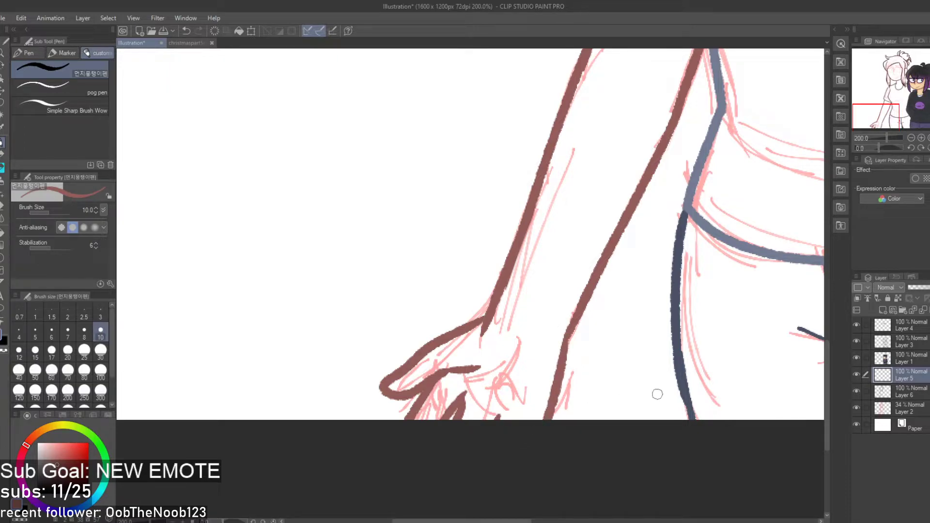
Hide the sketch on Layer 2 and check the inked hand against the whole illustration
click(856, 407)
scroll(422, 339, down, 8)
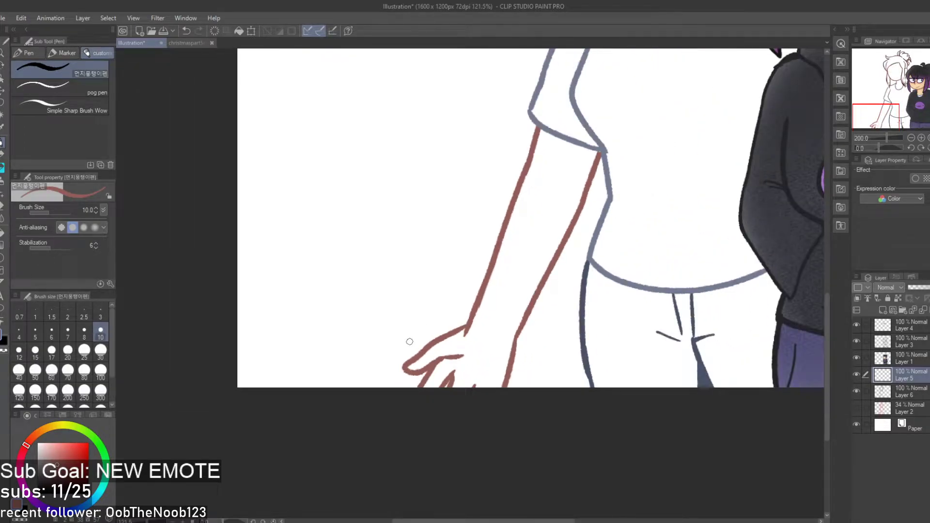
scroll(516, 251, up, 3)
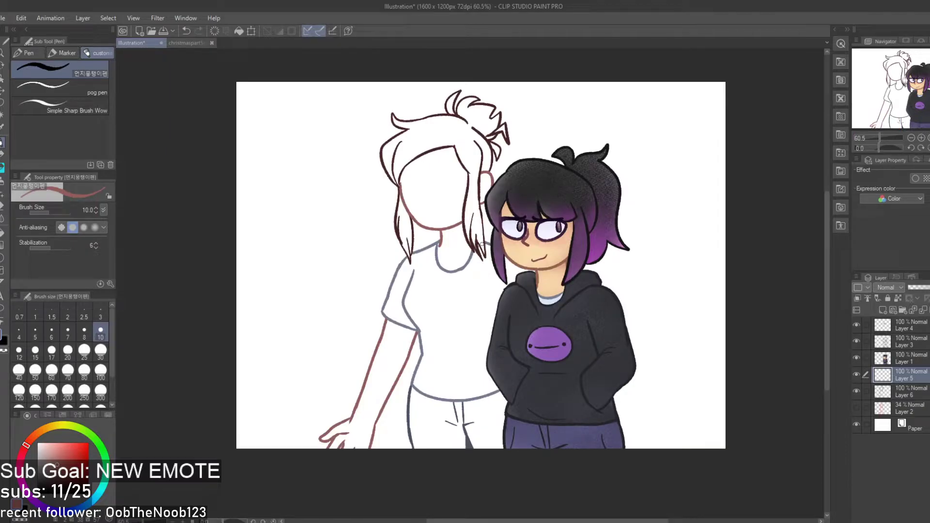
scroll(408, 378, up, 5)
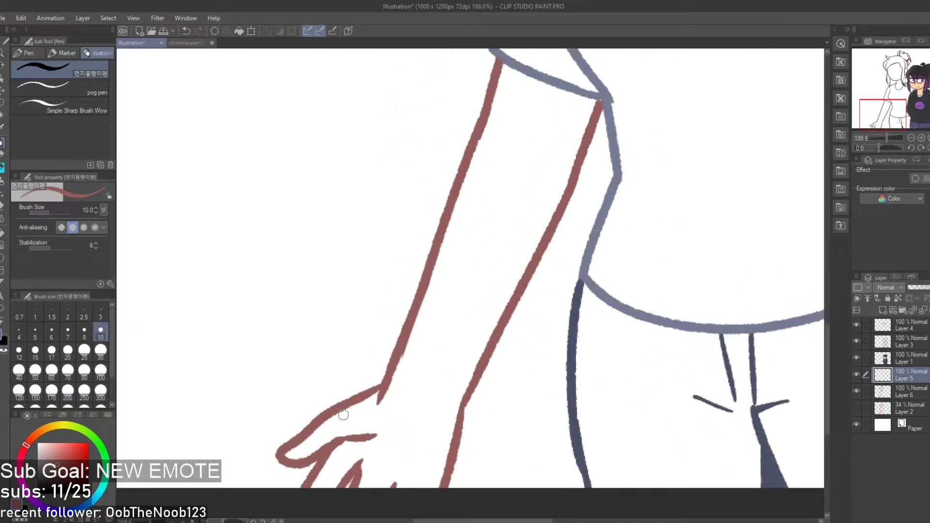
Merge Layer 5 into Layer 6 and erase the forearm outline's overshoot inside the wrist
key(e)
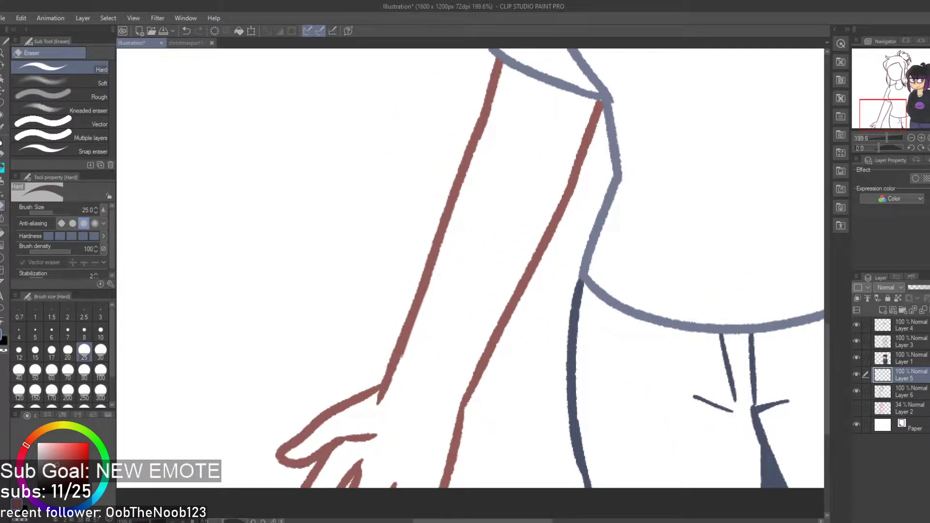
click(922, 310)
drag(378, 406, 407, 389)
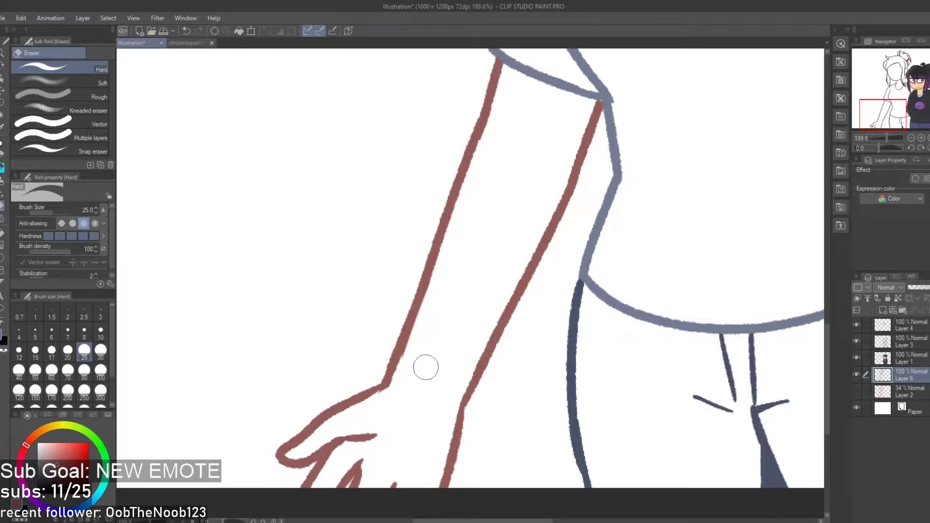
Erase the short finger line at the canvas's lower edge and ink a new one closer to the palm's outer edge
scroll(410, 372, down, 5)
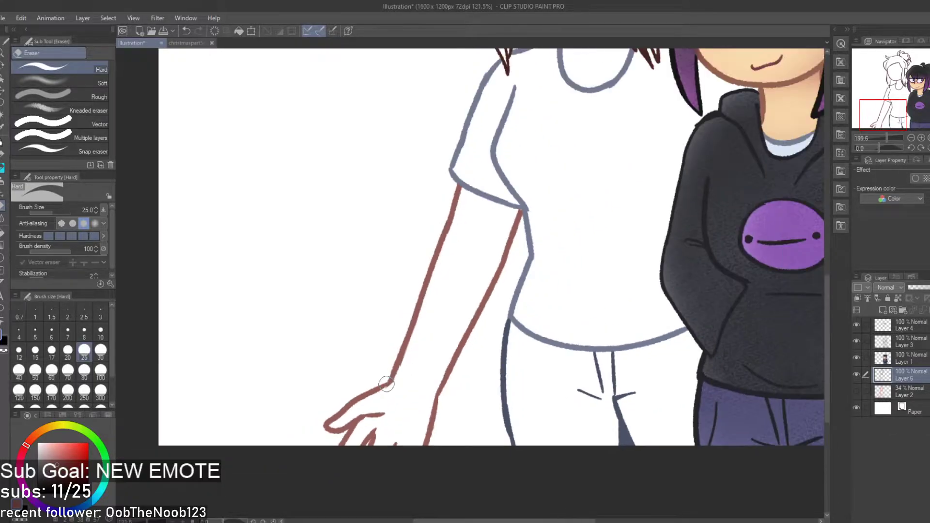
scroll(388, 429, up, 4)
scroll(390, 428, up, 2)
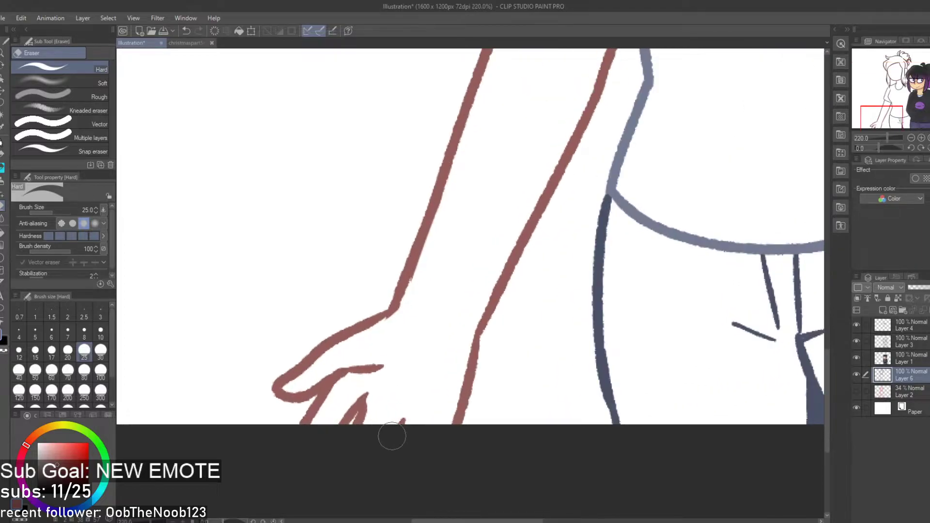
key(p)
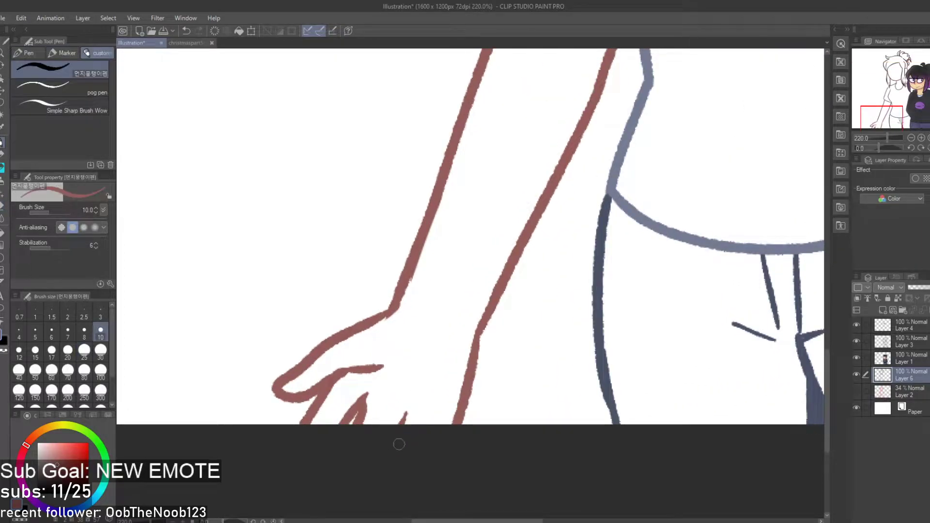
scroll(402, 444, down, 6)
scroll(398, 436, up, 4)
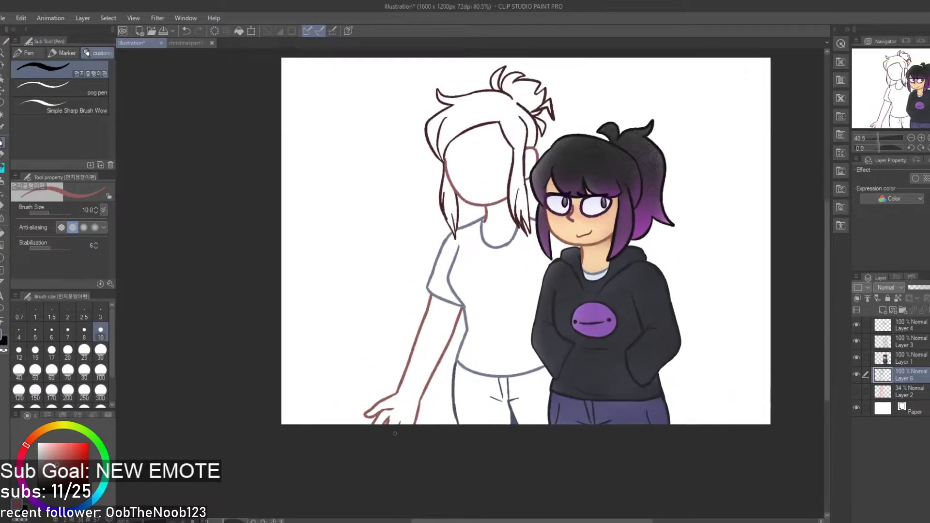
scroll(394, 432, up, 4)
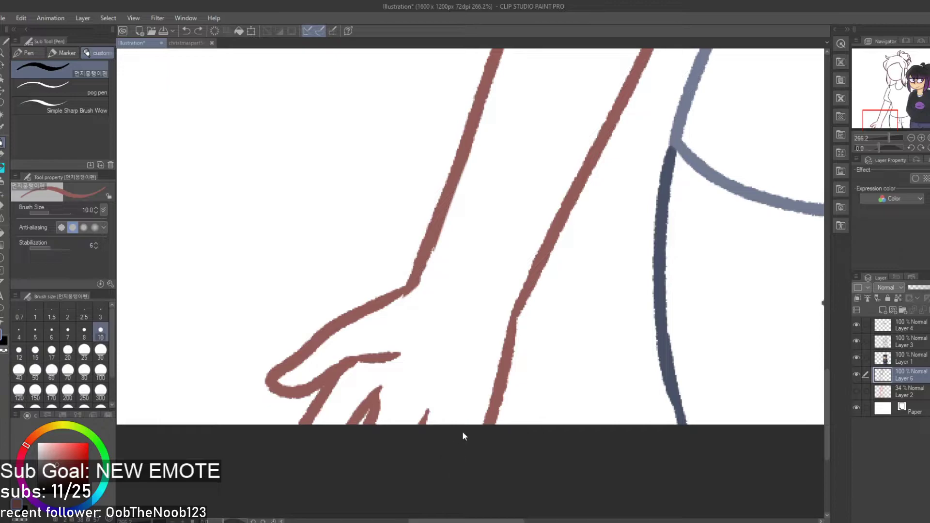
key(e)
drag(431, 406, 422, 420)
key(p)
scroll(419, 463, up, 2)
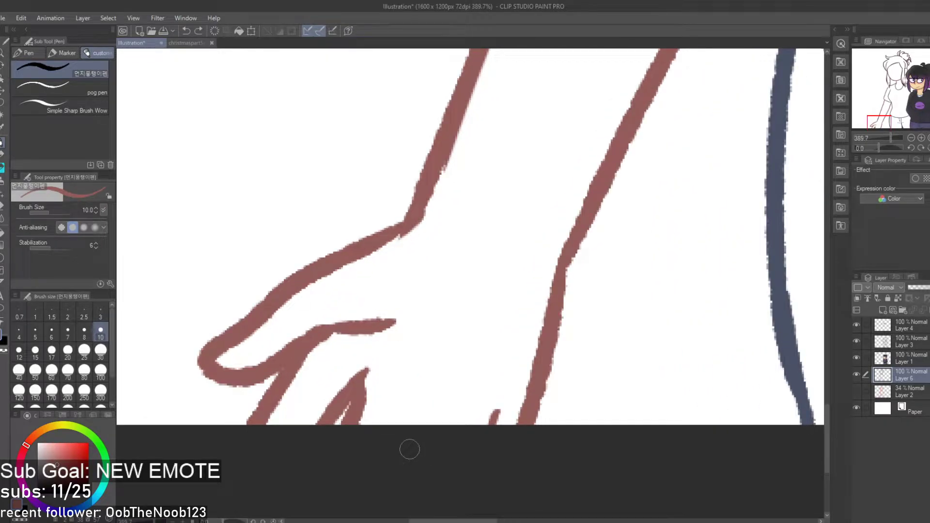
Extend the tip of the line between the first fingers and ink another short finger line beside it at the canvas's lower edge
drag(367, 366, 355, 434)
key(ctrl+z)
key(ctrl+z)
drag(372, 371, 361, 423)
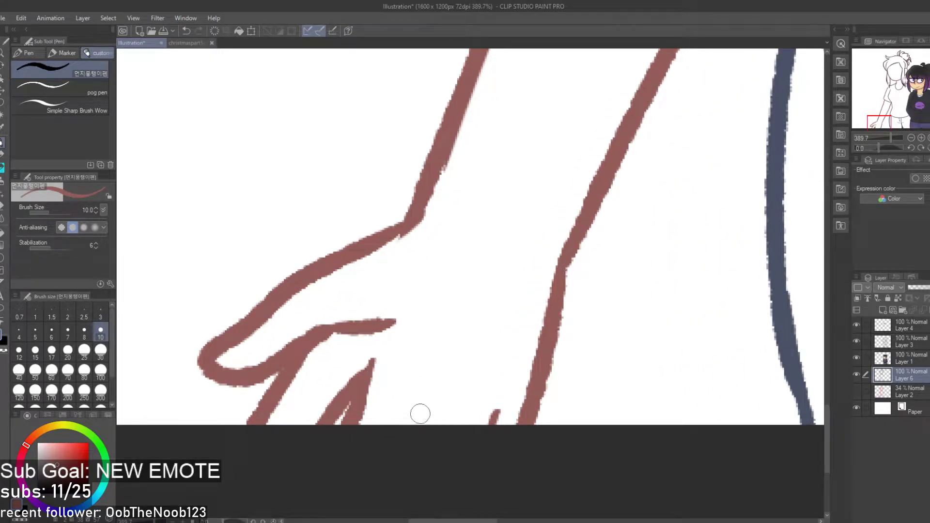
drag(431, 399, 411, 462)
key(ctrl+z)
drag(426, 406, 411, 470)
scroll(411, 472, down, 3)
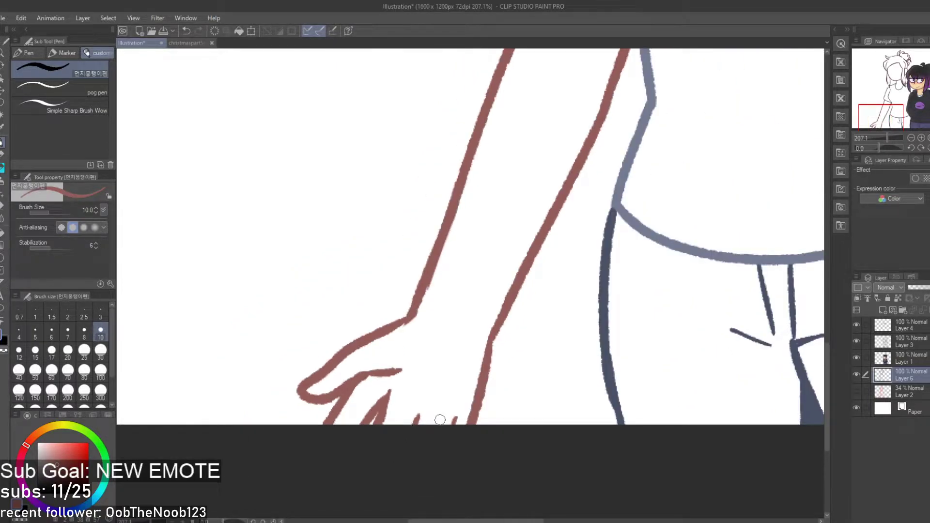
Show the sketch on Layer 2 again and add a new raster layer directly above Layer 6 for the face
scroll(440, 420, down, 5)
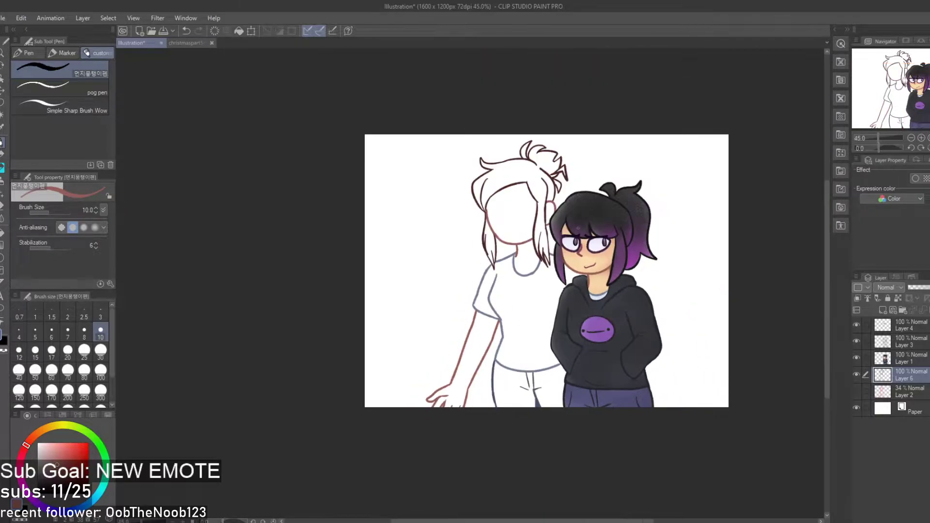
scroll(535, 200, up, 2)
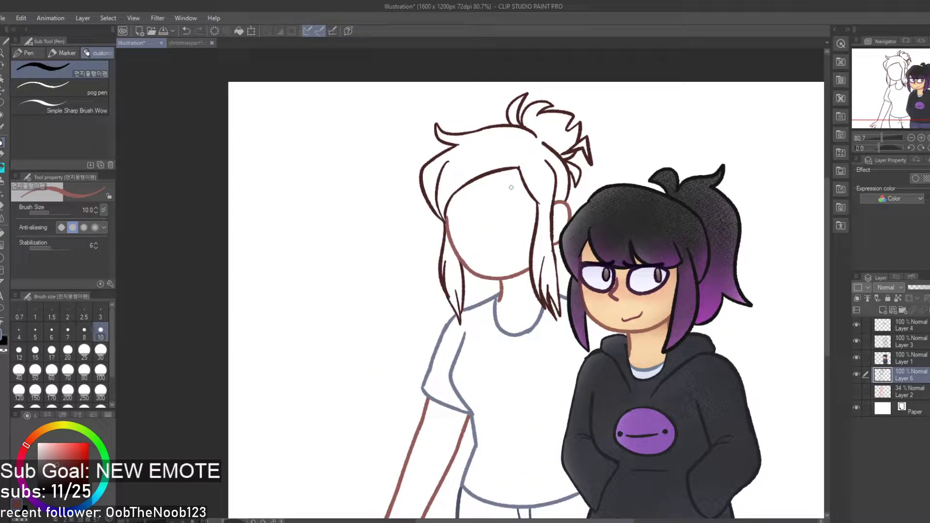
scroll(511, 187, down, 1)
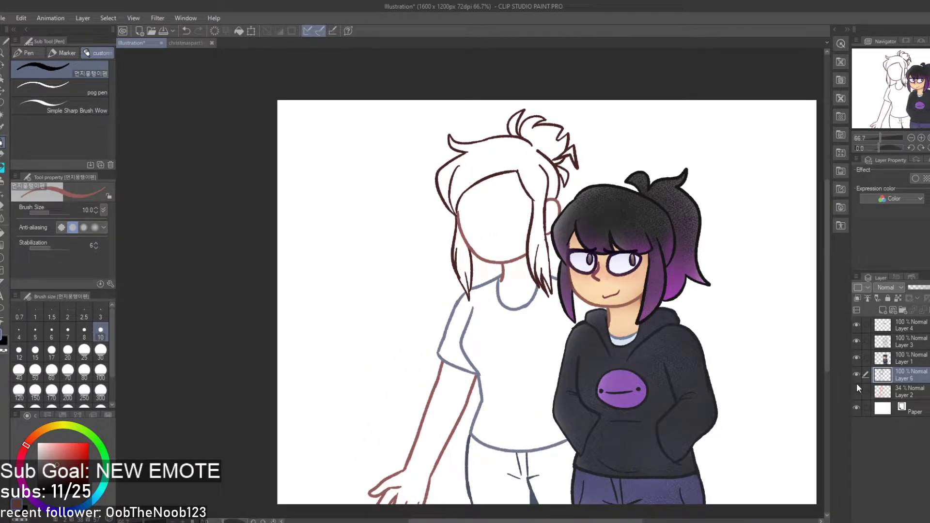
click(856, 387)
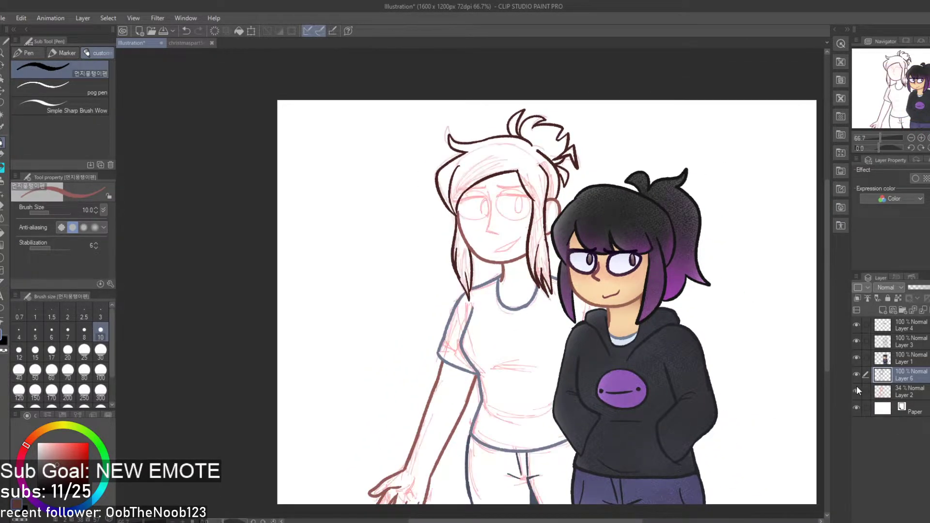
click(882, 310)
Sample the dark brown from the hair outline for inking the sketched facial features
scroll(485, 228, up, 5)
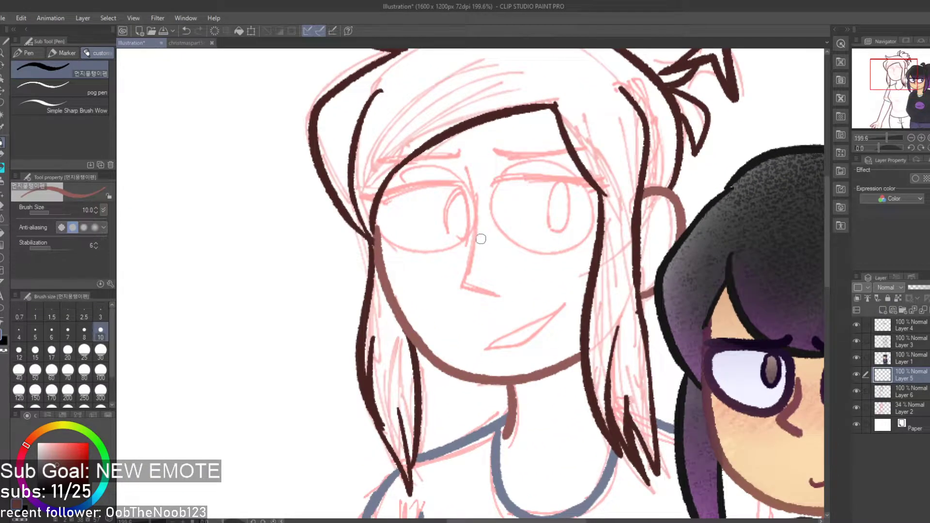
scroll(480, 239, down, 2)
scroll(472, 176, up, 5)
key(alt)
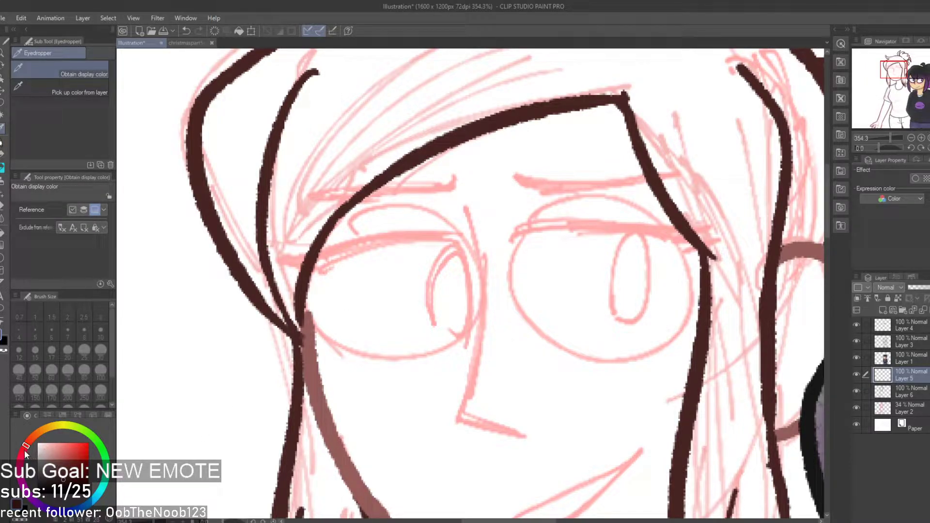
Ink the upper arc of the face's right-hand eye in dark brown, following the pink sketch
mouse_move(446, 312)
mouse_down()
mouse_move(473, 286)
mouse_move(586, 270)
mouse_up()
scroll(637, 197, up, 1)
key(ctrl+z)
mouse_move(475, 277)
mouse_down()
mouse_move(494, 262)
mouse_move(666, 290)
mouse_move(638, 293)
mouse_up()
key(ctrl+z)
key(ctrl+z)
drag(477, 265, 632, 269)
key(ctrl+z)
drag(476, 266, 632, 270)
drag(492, 253, 467, 351)
key(ctrl+z)
key(ctrl+z)
drag(480, 265, 615, 250)
key(ctrl+z)
drag(479, 266, 638, 276)
key(ctrl+z)
drag(482, 262, 624, 281)
key(ctrl+z)
key(ctrl+z)
mouse_move(470, 273)
mouse_down()
mouse_move(566, 233)
mouse_move(501, 248)
mouse_move(644, 266)
mouse_move(649, 291)
mouse_up()
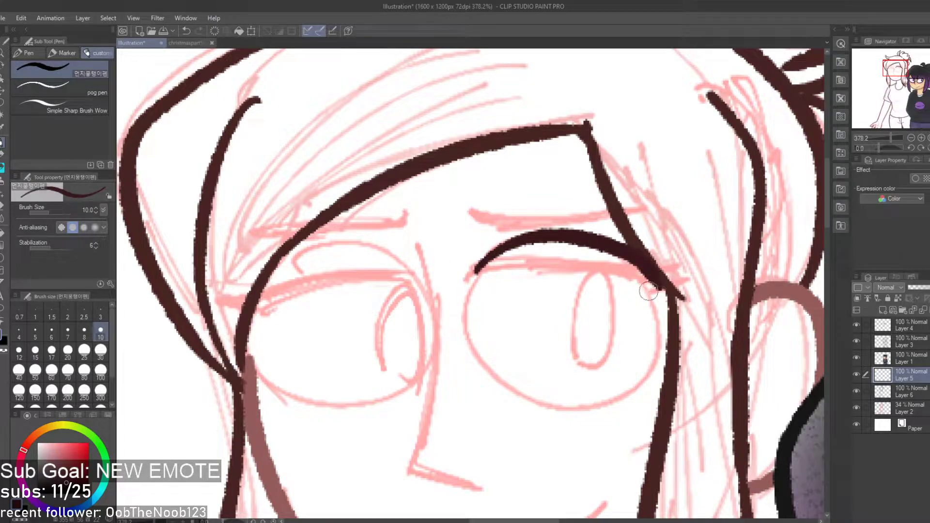
Ink the sides and lower curve of the right-hand eye to close its round outline
key(ctrl+z)
mouse_move(475, 274)
mouse_down()
mouse_move(556, 234)
mouse_move(624, 276)
mouse_move(488, 260)
mouse_move(632, 271)
mouse_move(642, 343)
mouse_move(630, 274)
mouse_move(611, 395)
mouse_up()
key(ctrl+z)
key(ctrl+z)
drag(603, 257, 609, 406)
drag(481, 273, 537, 361)
key(ctrl+z)
drag(477, 274, 560, 388)
key(ctrl+z)
mouse_move(473, 280)
mouse_down()
mouse_move(513, 389)
mouse_move(483, 261)
mouse_move(559, 397)
mouse_up()
key(ctrl+z)
key(ctrl+z)
mouse_move(498, 259)
mouse_down()
mouse_move(463, 293)
mouse_move(553, 399)
mouse_move(463, 292)
mouse_move(563, 401)
mouse_move(638, 386)
mouse_up()
key(ctrl+z)
key(ctrl+z)
mouse_move(509, 394)
mouse_down()
mouse_move(551, 401)
mouse_move(646, 375)
mouse_move(545, 406)
mouse_move(653, 375)
mouse_move(619, 397)
mouse_up()
key(ctrl+z)
key(ctrl+z)
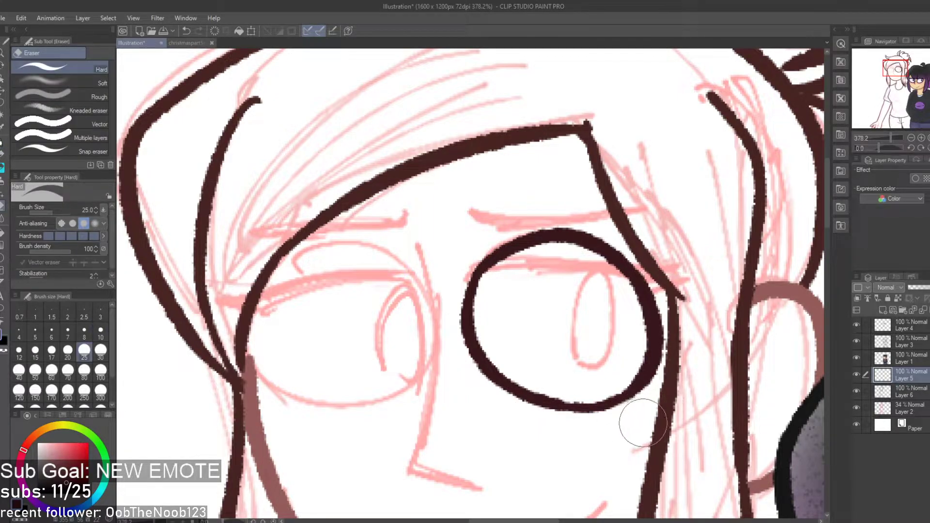
Ink the round outline of the left-hand eye over the sketch, joining it to the hair line
mouse_move(298, 250)
mouse_down()
mouse_move(339, 402)
mouse_move(257, 288)
mouse_move(426, 373)
mouse_move(288, 251)
mouse_up()
key(ctrl+z)
key(ctrl+z)
mouse_move(274, 283)
mouse_down()
mouse_move(407, 276)
mouse_move(303, 387)
mouse_move(318, 242)
mouse_up()
key(ctrl+z)
mouse_move(265, 287)
mouse_down()
mouse_move(326, 391)
mouse_move(271, 281)
mouse_move(426, 315)
mouse_move(286, 278)
mouse_move(310, 410)
mouse_move(335, 249)
mouse_up()
key(ctrl+z)
key(ctrl+z)
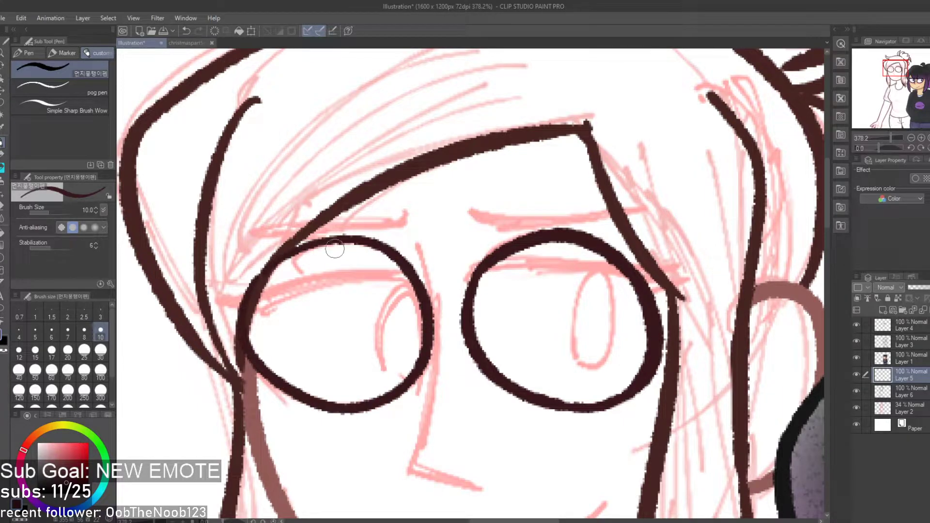
Try to erase the hair line crossing the left-hand eye's outer edge on Layer 2 and Layer 6
key(e)
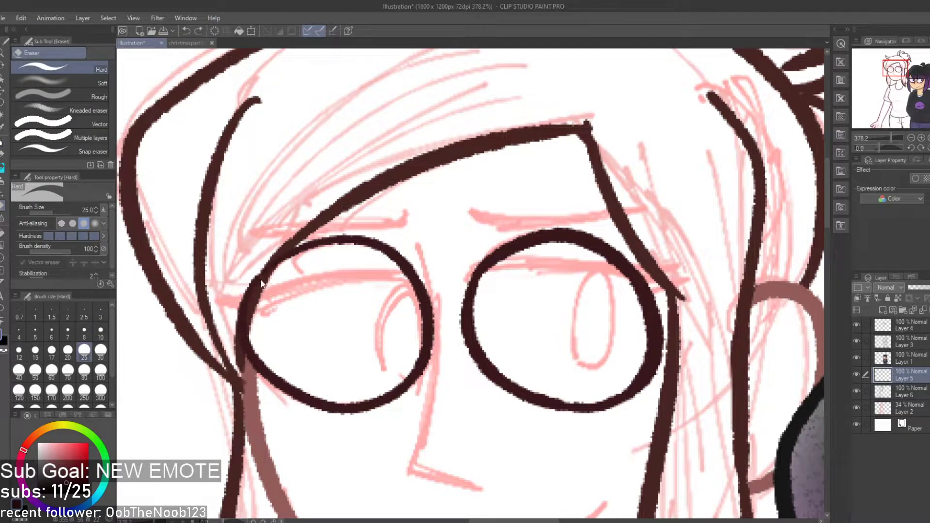
key(ctrl+y)
click(882, 408)
mouse_move(270, 332)
mouse_down()
mouse_move(303, 295)
mouse_move(299, 285)
mouse_up()
key(ctrl+z)
click(904, 392)
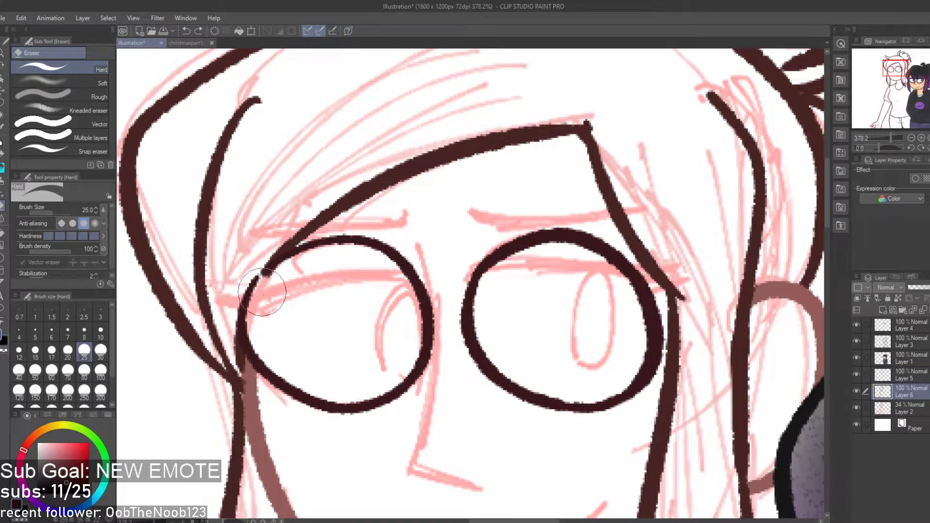
mouse_move(285, 310)
mouse_down()
mouse_move(263, 322)
mouse_move(310, 306)
mouse_move(313, 282)
mouse_move(249, 317)
mouse_move(258, 309)
mouse_move(277, 321)
mouse_up()
key(ctrl+z)
click(901, 376)
key(p)
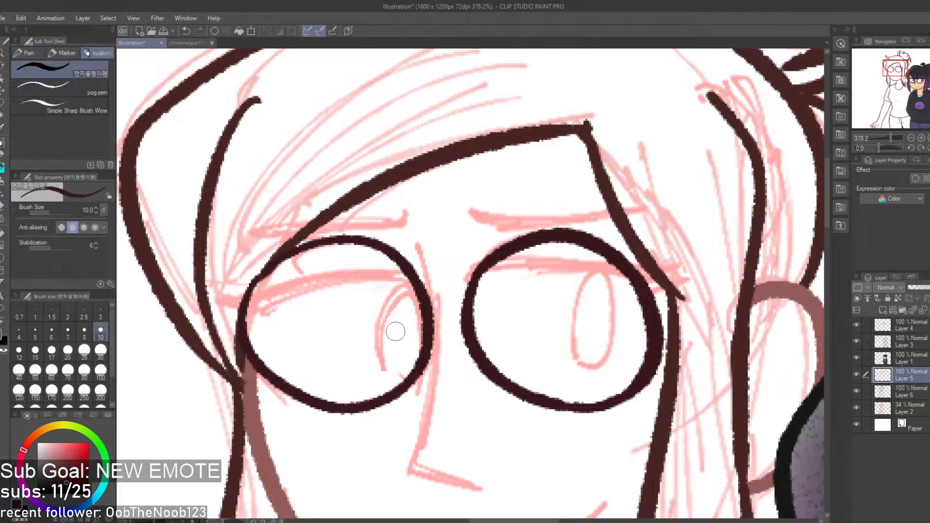
Redraw the upper outer edge of the left-hand eye on Layer 5 where it meets the hair
drag(246, 298, 303, 242)
key(ctrl+z)
drag(246, 293, 319, 246)
key(ctrl+z)
mouse_move(247, 291)
mouse_down()
mouse_move(310, 247)
mouse_move(406, 260)
mouse_up()
Erase the hair line remnants inside the left-hand eye's upper outer edge on Layer 6
click(910, 388)
key(e)
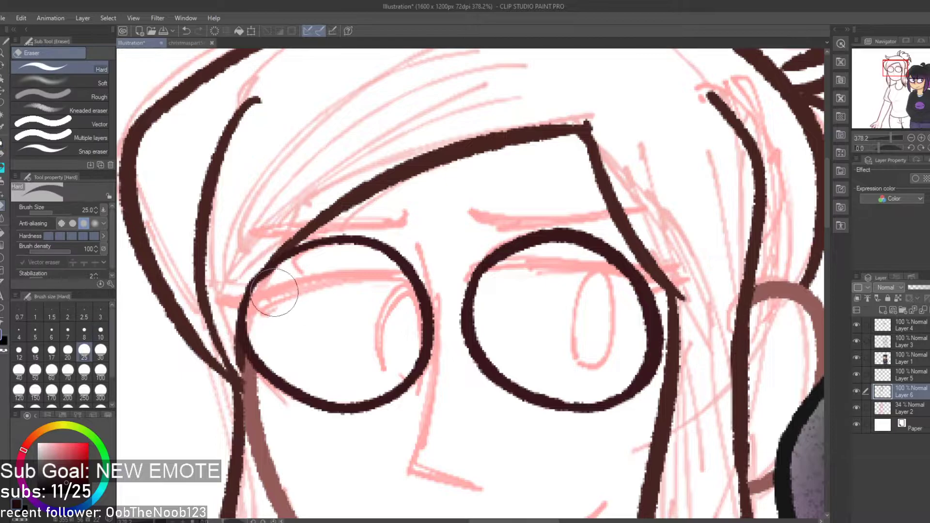
drag(285, 287, 300, 290)
scroll(345, 305, down, 3)
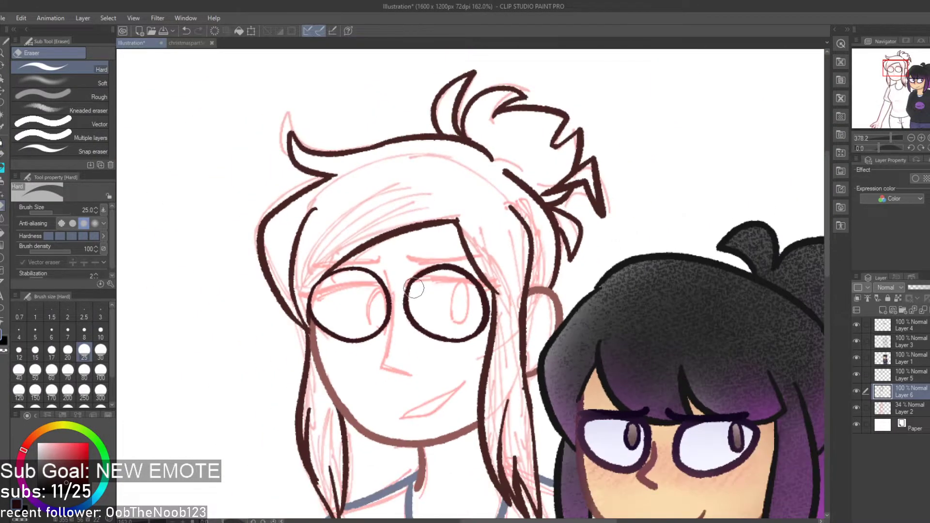
scroll(345, 311, up, 2)
Lasso the left-hand eye on Layer 5 and transform it, pulling the lower inner corner slightly inward
click(889, 375)
scroll(283, 319, up, 3)
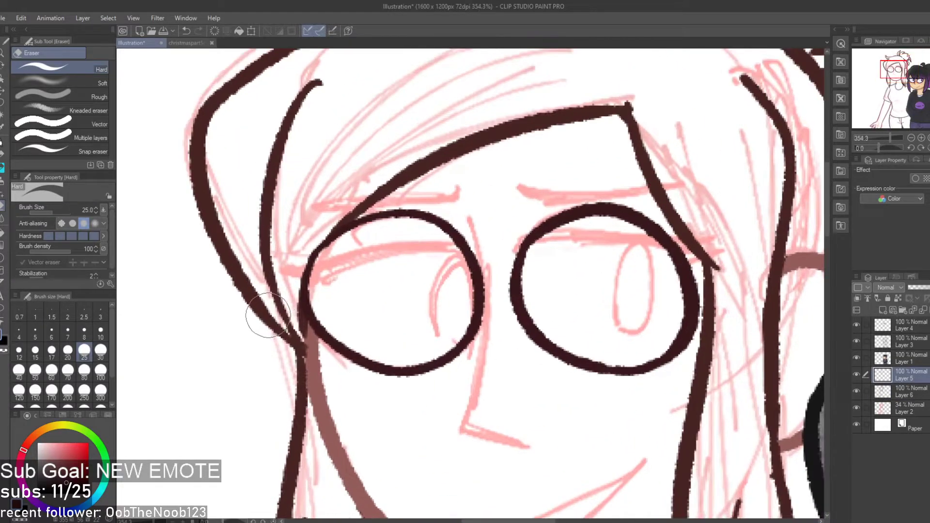
key(m)
mouse_move(289, 242)
mouse_down()
mouse_move(460, 206)
mouse_move(378, 460)
mouse_move(273, 264)
mouse_up()
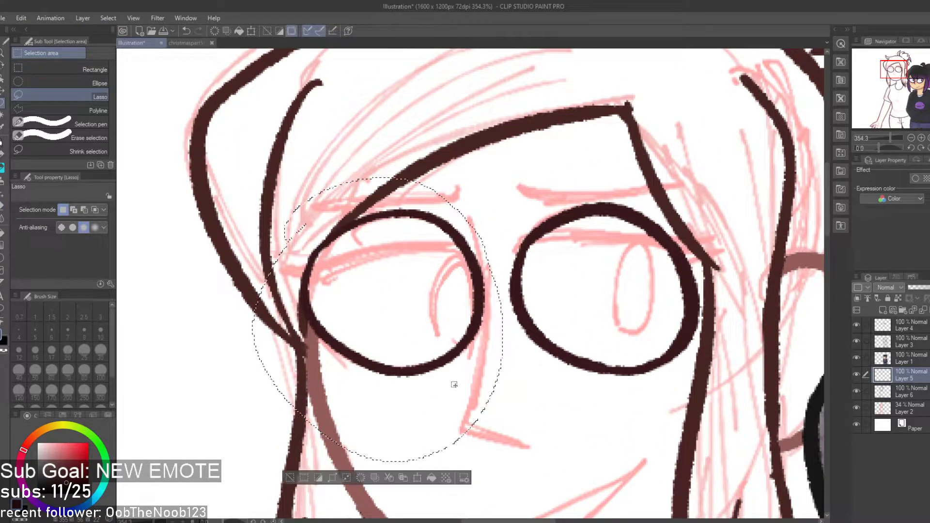
key(ctrl+t)
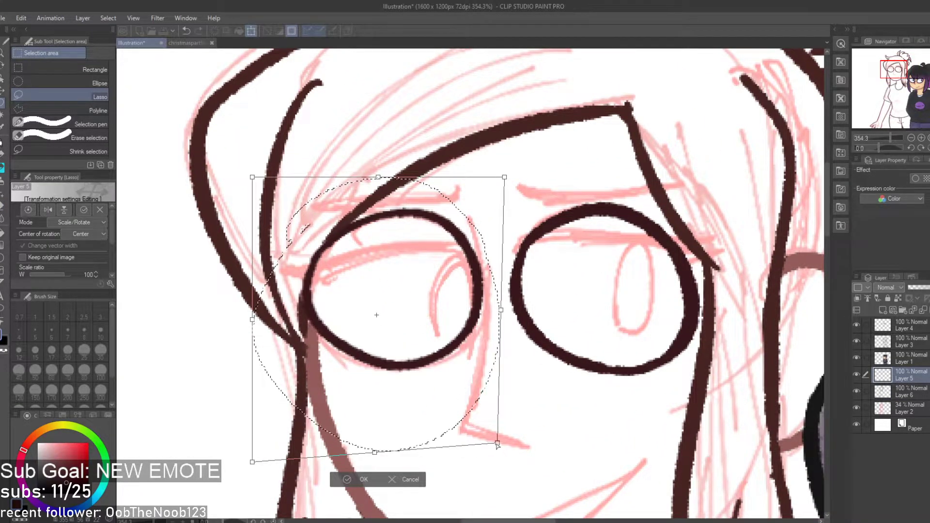
drag(378, 319, 368, 238)
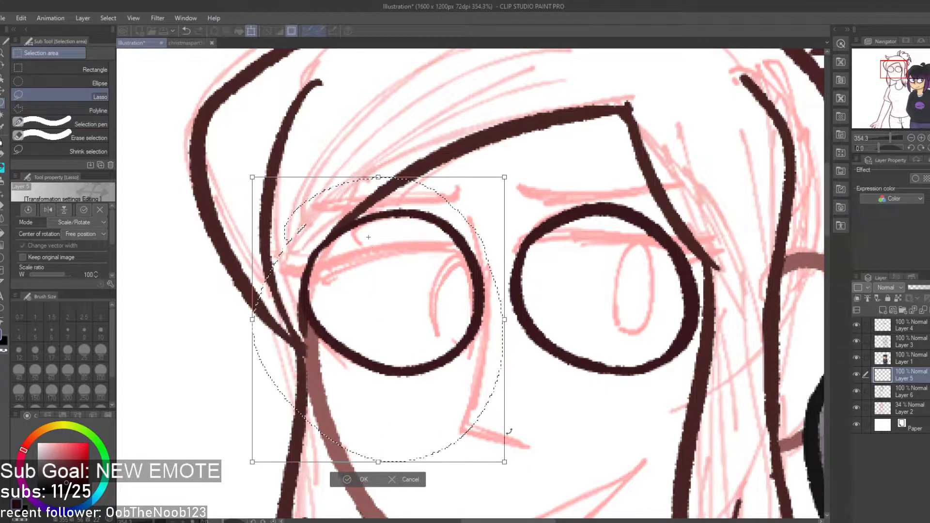
mouse_move(498, 464)
mouse_down()
mouse_move(490, 447)
mouse_move(503, 449)
mouse_up()
key(ctrl+z)
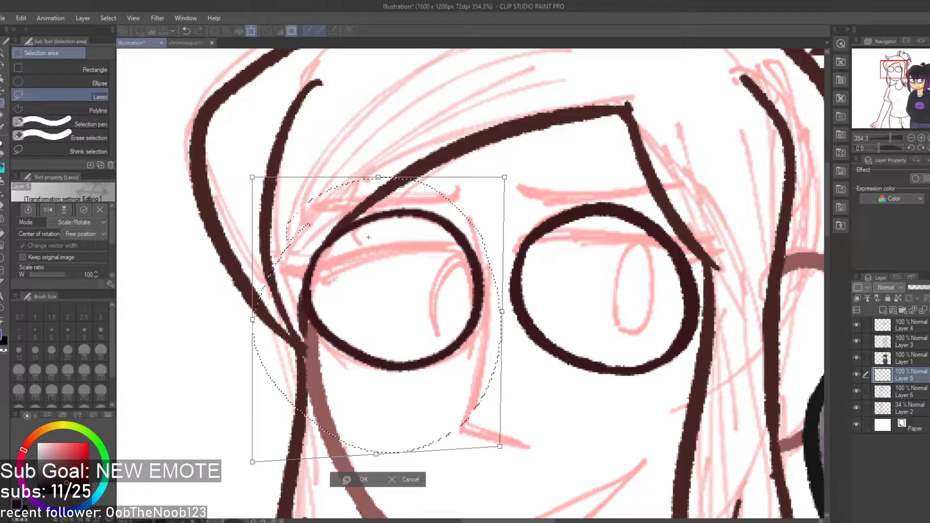
click(348, 480)
click(291, 469)
scroll(421, 369, up, 7)
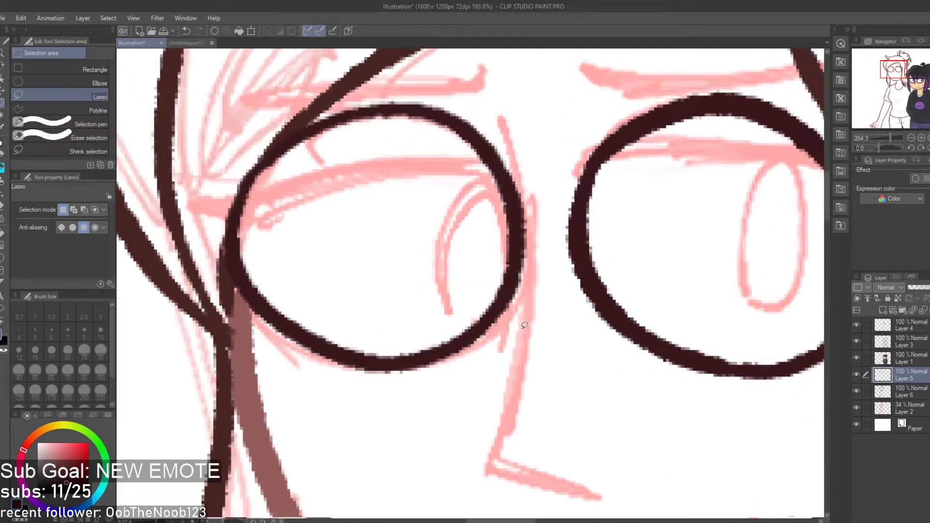
scroll(511, 322, down, 6)
scroll(467, 377, down, 5)
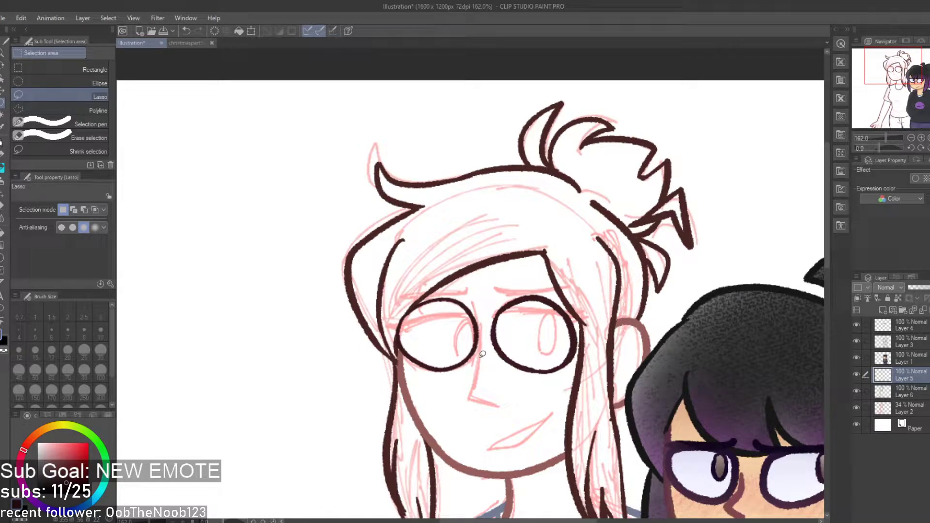
Ink a slightly curved upper eyelid line across the right-hand eye with the 10 px pen
key(p)
scroll(494, 336, up, 4)
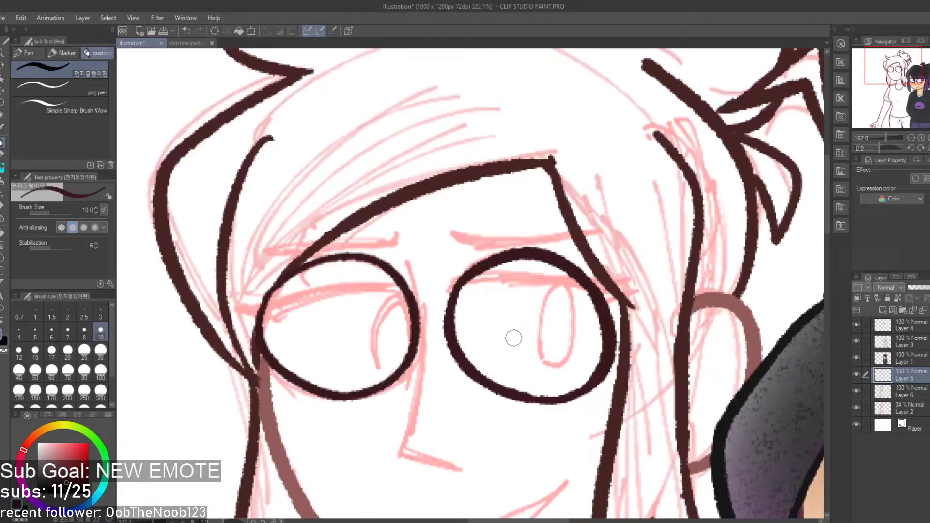
drag(442, 280, 581, 288)
key(ctrl+z)
key(ctrl+z)
mouse_move(453, 274)
mouse_down()
mouse_move(608, 268)
mouse_move(601, 273)
mouse_up()
key(ctrl+z)
drag(443, 281, 604, 283)
key(ctrl+z)
drag(443, 283, 607, 289)
key(ctrl+z)
mouse_move(455, 274)
mouse_down()
mouse_move(622, 288)
mouse_move(532, 273)
mouse_move(590, 278)
mouse_move(642, 265)
mouse_move(603, 270)
mouse_move(616, 264)
mouse_move(607, 279)
mouse_move(623, 261)
mouse_move(590, 265)
mouse_move(648, 266)
mouse_move(625, 279)
mouse_move(573, 270)
mouse_move(625, 286)
mouse_up()
key(ctrl+z)
key(ctrl+z)
key(ctrl+z)
key(ctrl+z)
key(ctrl+z)
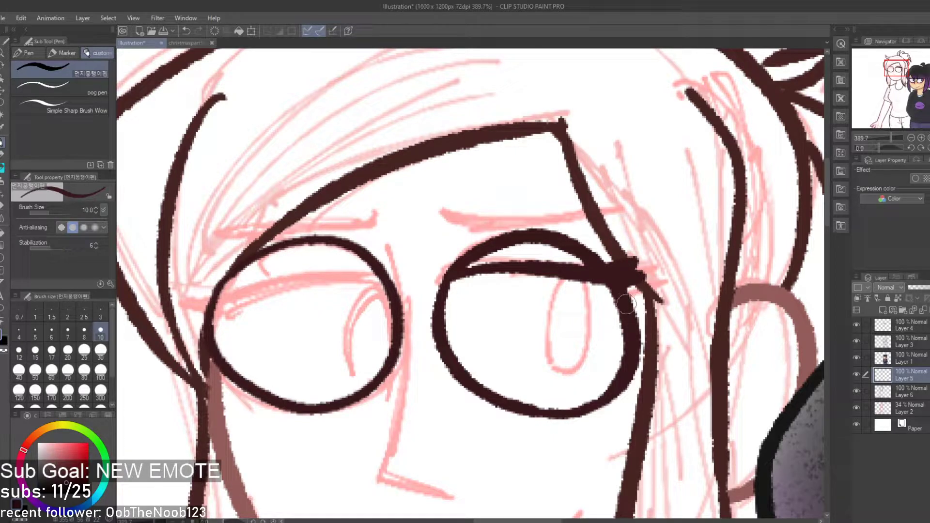
key(ctrl+z)
key(ctrl+z)
Try an eyelid line across the left-hand eye, check it against the whole drawing, and undo it
mouse_move(214, 310)
mouse_down()
mouse_move(339, 279)
mouse_move(373, 280)
mouse_up()
scroll(332, 279, down, 10)
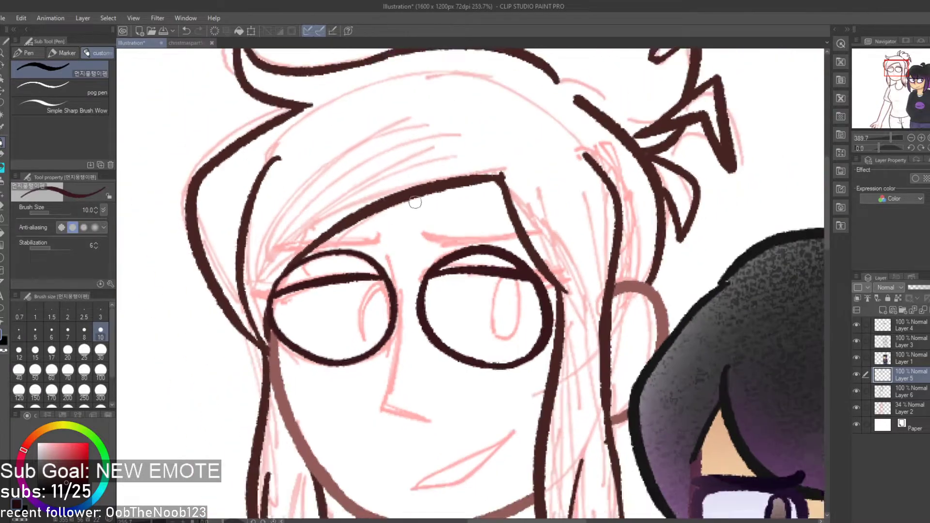
scroll(454, 172, up, 4)
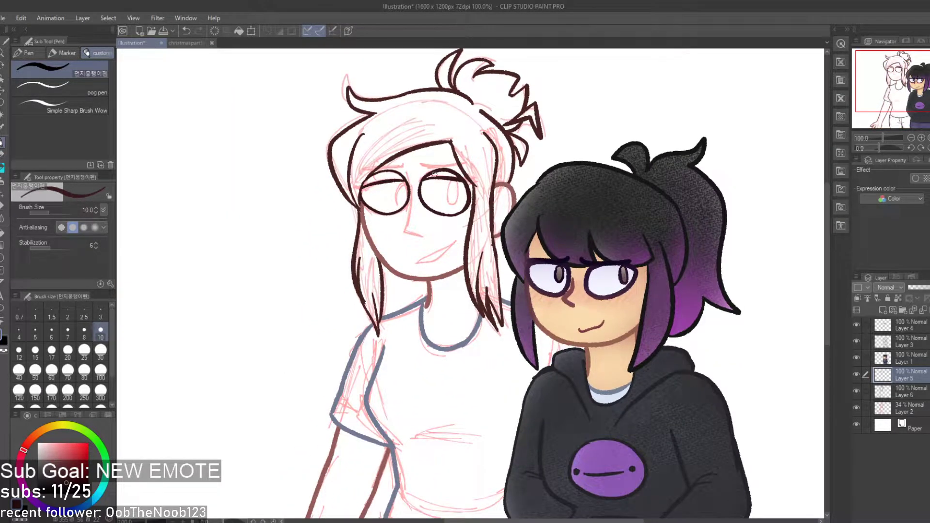
scroll(433, 173, down, 3)
scroll(442, 164, up, 1)
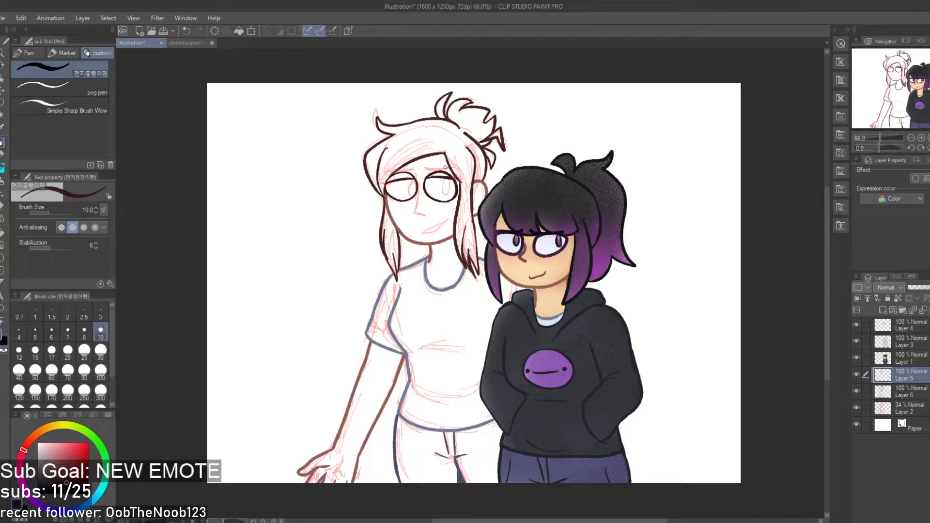
scroll(359, 161, up, 8)
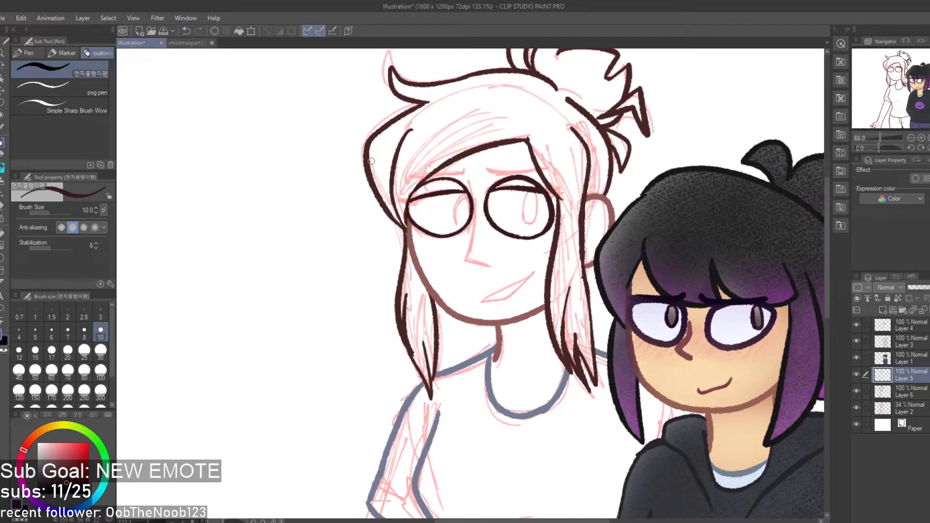
key(ctrl+z)
key(ctrl+z)
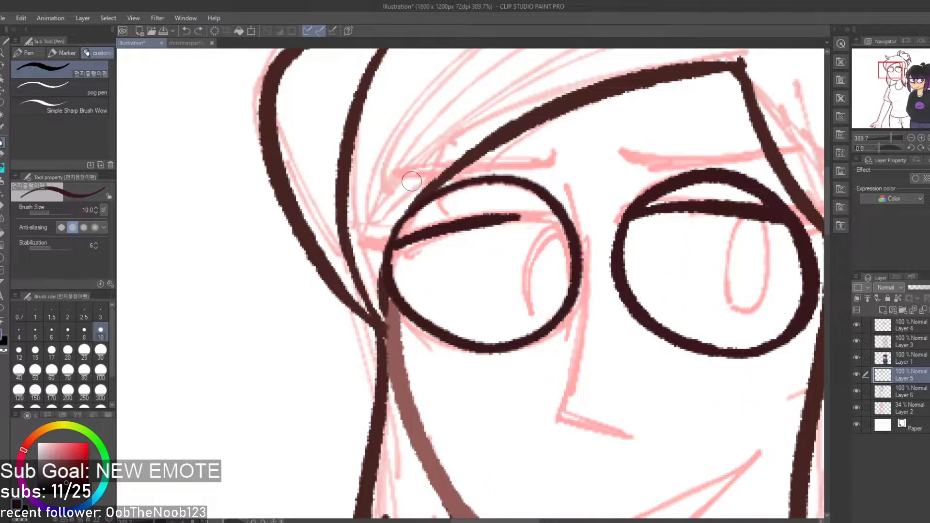
Ink a gently arched eyelid line across the left-hand eye from its outer to its inner edge
drag(394, 243, 544, 221)
key(ctrl+z)
drag(402, 232, 559, 213)
key(ctrl+z)
drag(393, 239, 557, 213)
key(ctrl+z)
mouse_move(405, 227)
mouse_down()
mouse_move(482, 216)
mouse_move(394, 235)
mouse_move(562, 223)
mouse_up()
key(ctrl+z)
mouse_move(395, 236)
mouse_down()
mouse_move(514, 213)
mouse_move(446, 224)
mouse_move(461, 213)
mouse_move(536, 213)
mouse_up()
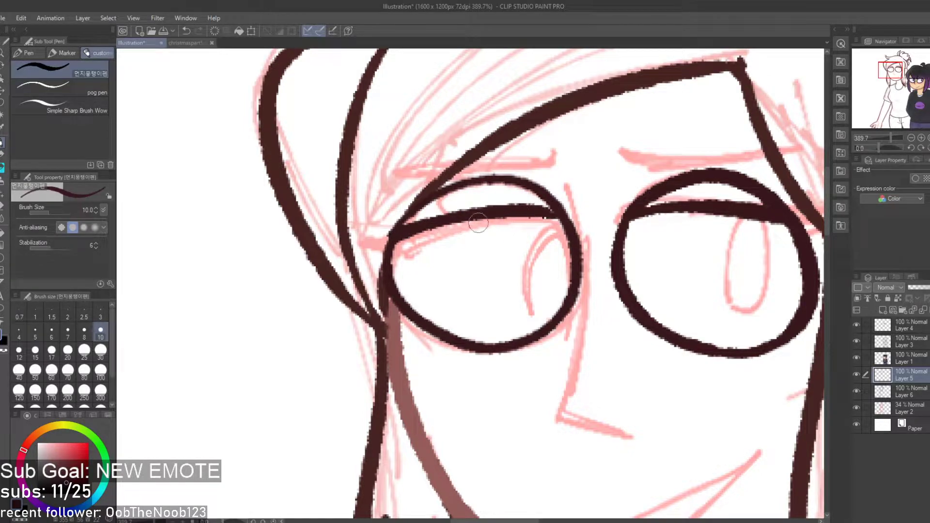
Try two short lashes at the left-hand eye's outer corner and undo them
drag(438, 212, 378, 213)
key(ctrl+z)
mouse_move(460, 210)
mouse_down()
mouse_move(378, 212)
mouse_move(392, 232)
mouse_up()
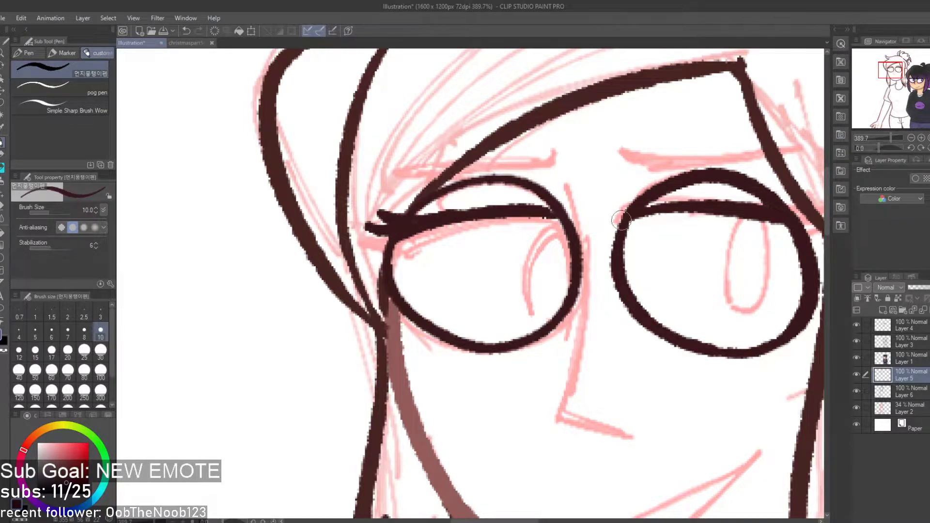
scroll(621, 220, down, 6)
scroll(359, 264, up, 5)
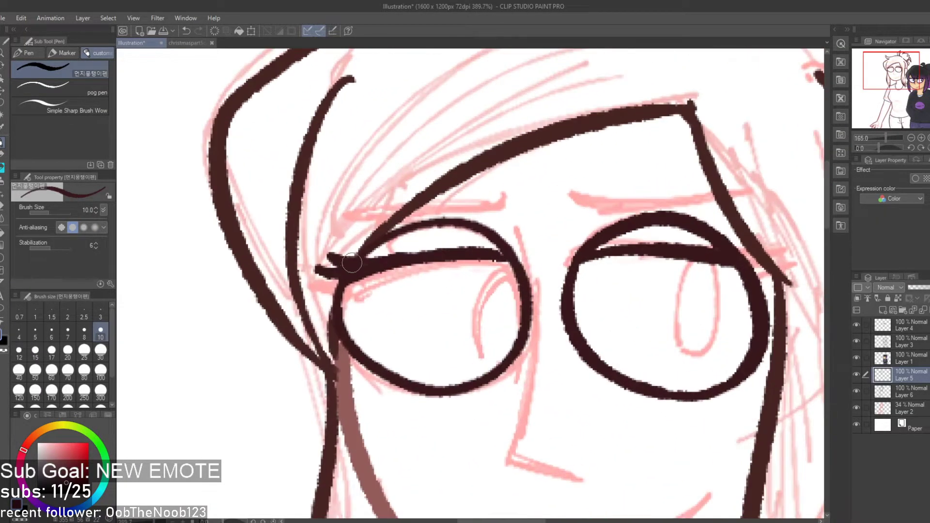
scroll(359, 264, up, 2)
key(ctrl+z)
key(ctrl+z)
Thicken the outer end of the left-hand eyelid and ink two short, pointed lashes there
mouse_move(431, 252)
mouse_down()
mouse_move(372, 240)
mouse_move(373, 250)
mouse_move(346, 261)
mouse_up()
key(ctrl+z)
key(ctrl+z)
mouse_move(436, 254)
mouse_down()
mouse_move(342, 246)
mouse_move(410, 259)
mouse_up()
mouse_move(318, 259)
mouse_down()
mouse_move(355, 275)
mouse_move(323, 267)
mouse_move(328, 281)
mouse_up()
key(ctrl+z)
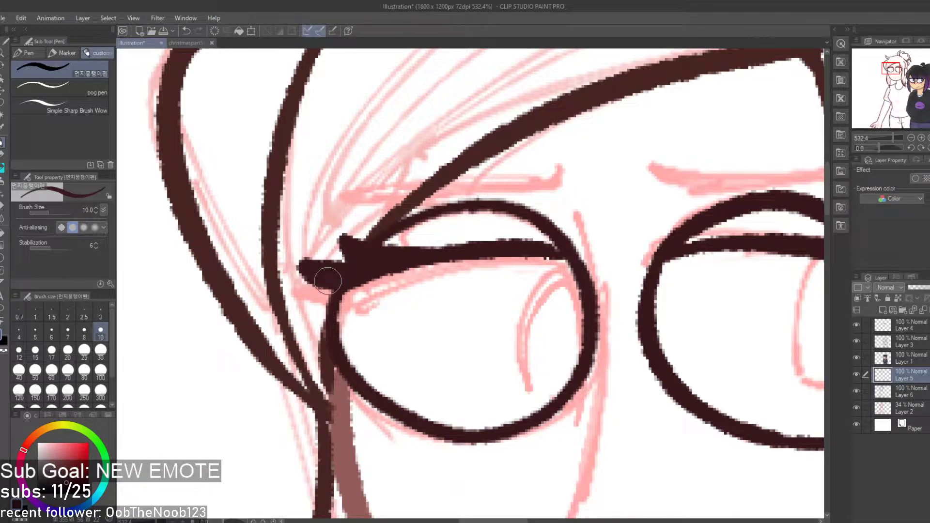
scroll(333, 271, down, 15)
scroll(404, 244, up, 13)
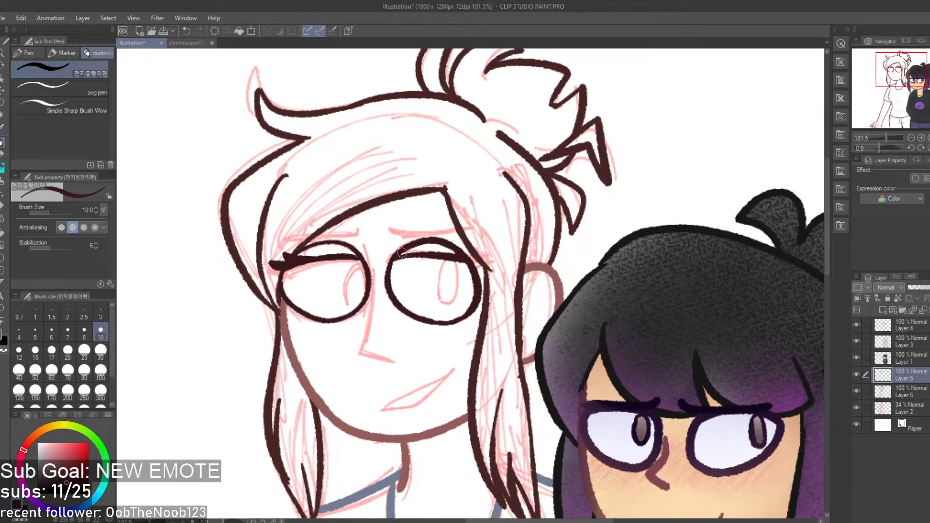
Try short lashes at the right-hand eye's outer corner, view them zoomed out, and undo them
drag(518, 261, 584, 252)
key(ctrl+z)
key(ctrl+z)
mouse_move(529, 264)
mouse_down()
mouse_move(580, 251)
mouse_move(557, 262)
mouse_move(582, 274)
mouse_move(559, 280)
mouse_move(581, 251)
mouse_move(547, 269)
mouse_up()
key(ctrl+z)
key(ctrl+z)
key(ctrl+z)
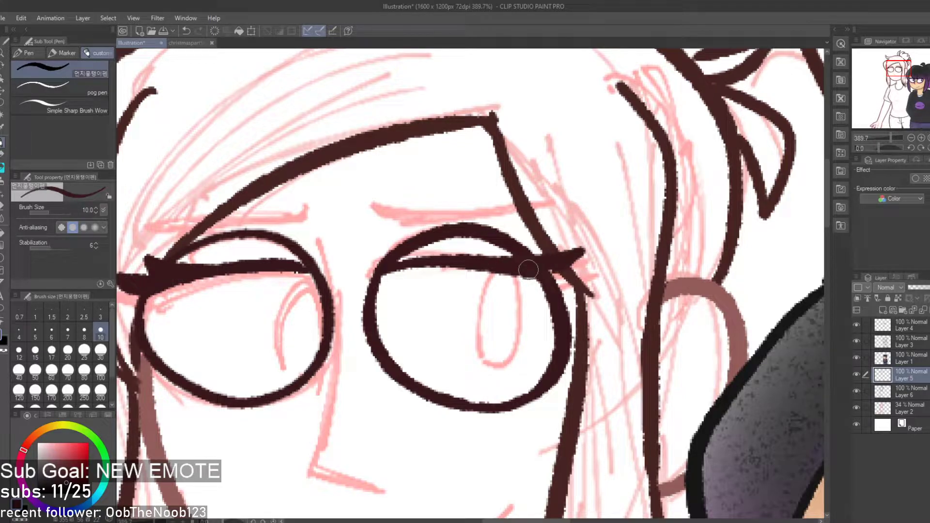
drag(581, 265, 543, 274)
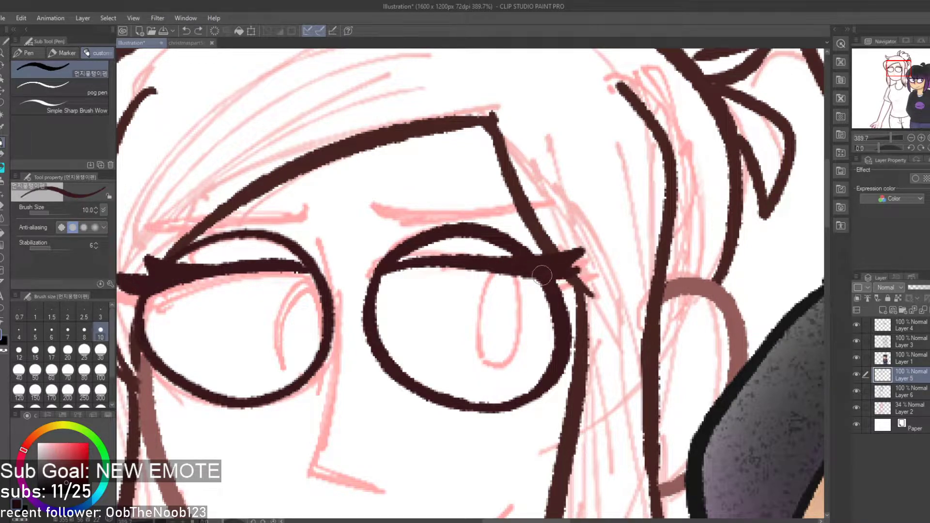
scroll(593, 230, down, 4)
scroll(566, 240, up, 5)
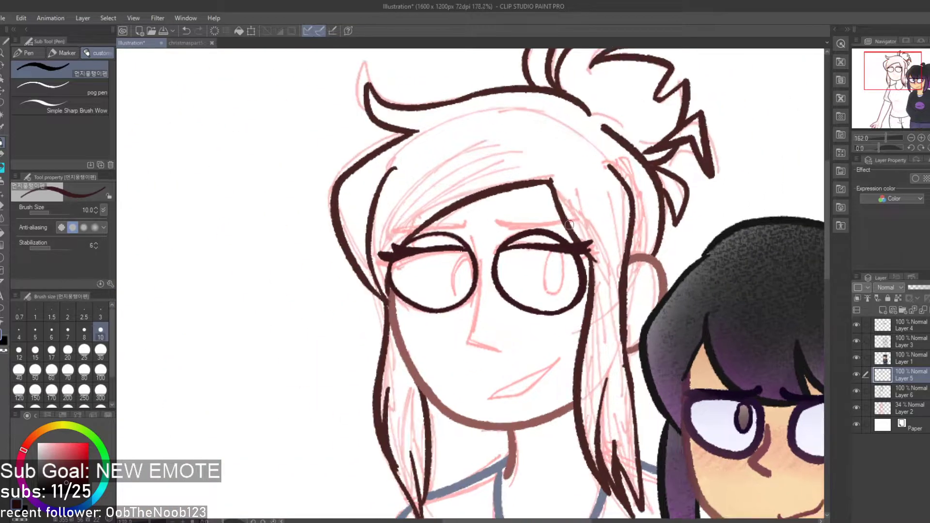
key(ctrl+z)
key(ctrl+z)
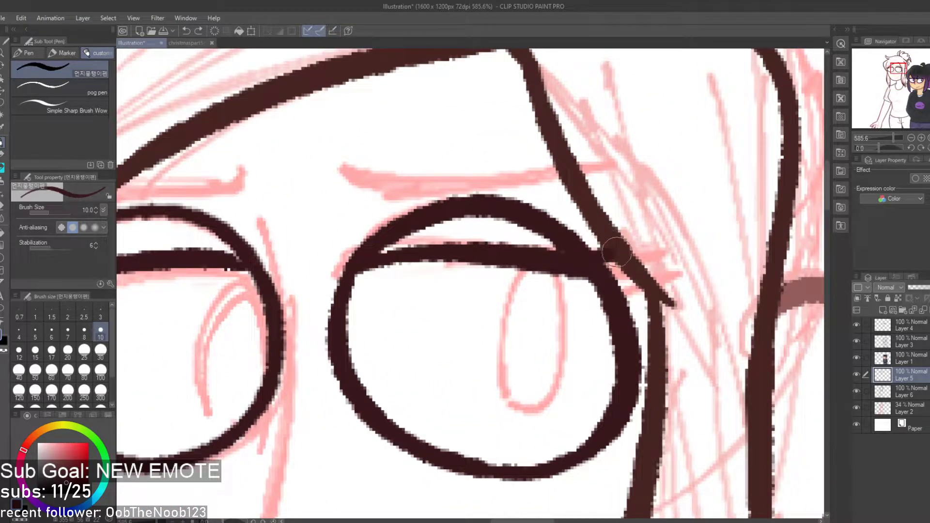
Ink two short lashes at the outer corner of the right-hand eye, extending over the hair line
drag(520, 248, 632, 229)
mouse_move(585, 261)
mouse_down()
mouse_move(624, 263)
mouse_move(617, 290)
mouse_up()
scroll(617, 290, down, 4)
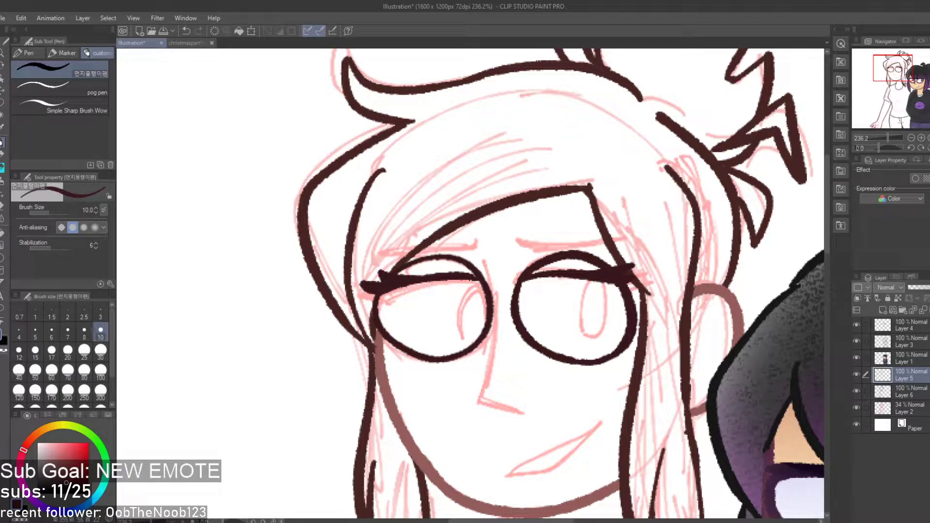
scroll(638, 286, up, 5)
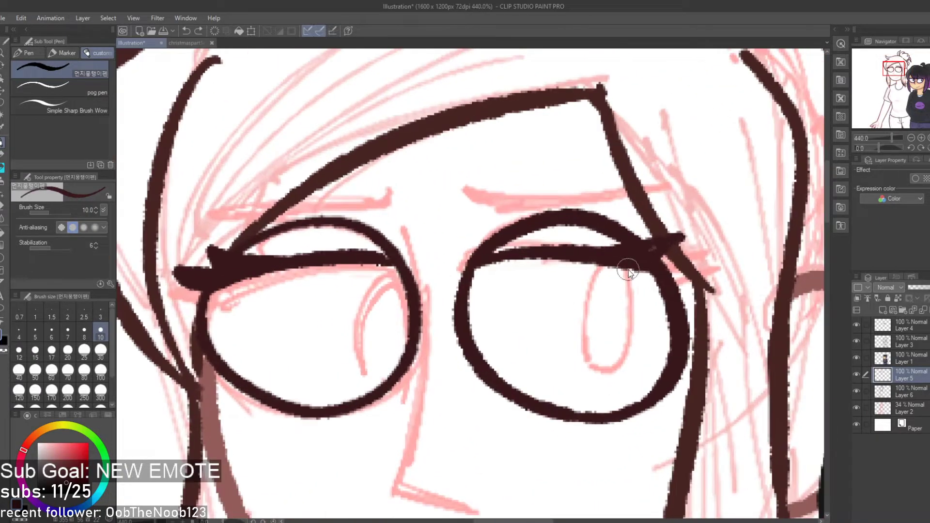
key(ctrl+z)
mouse_move(606, 251)
mouse_down()
mouse_move(674, 232)
mouse_move(678, 240)
mouse_up()
key(ctrl+z)
key(ctrl+z)
key(ctrl+z)
drag(627, 252, 674, 238)
key(ctrl+z)
mouse_move(615, 256)
mouse_down()
mouse_move(676, 237)
mouse_move(678, 255)
mouse_move(711, 250)
mouse_up()
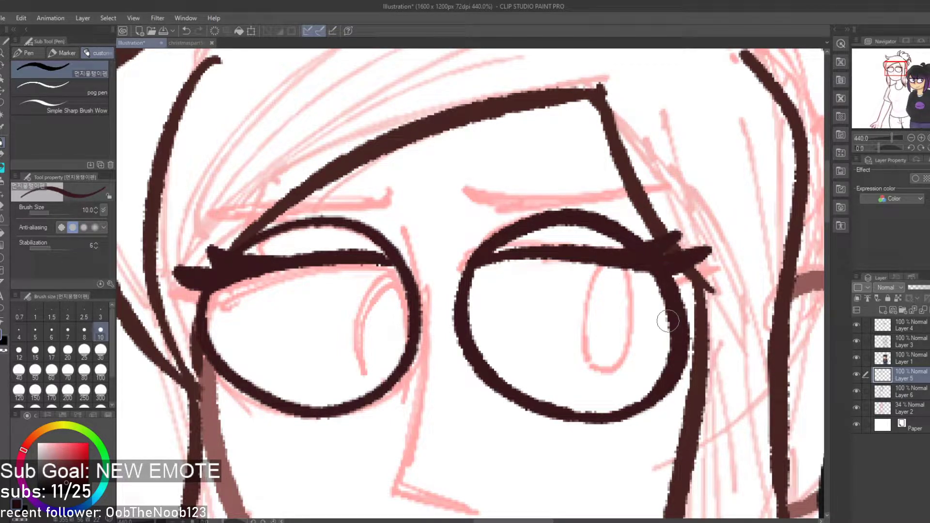
scroll(654, 305, down, 5)
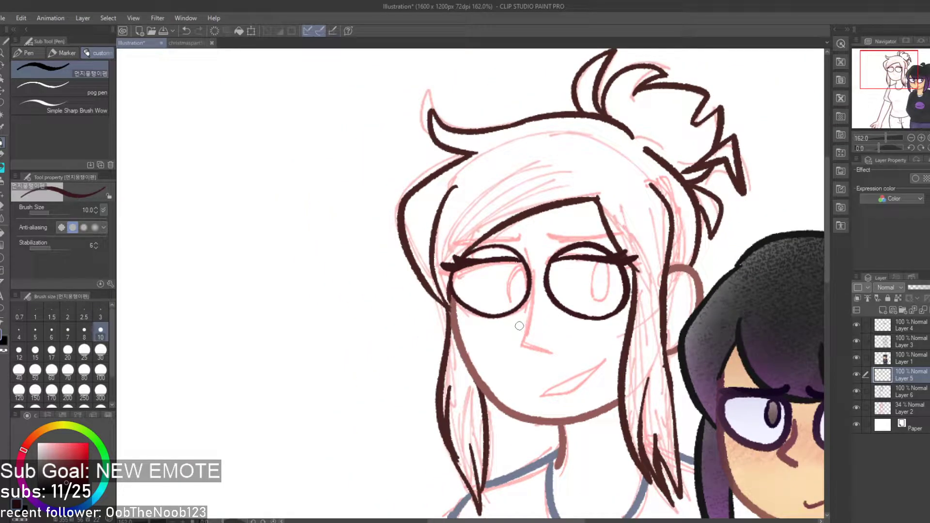
Set the pen to a dark reddish brown for inking the nose and mouth of the left-hand character
scroll(519, 326, up, 2)
scroll(539, 297, down, 6)
scroll(539, 297, up, 5)
scroll(482, 293, up, 3)
key(i)
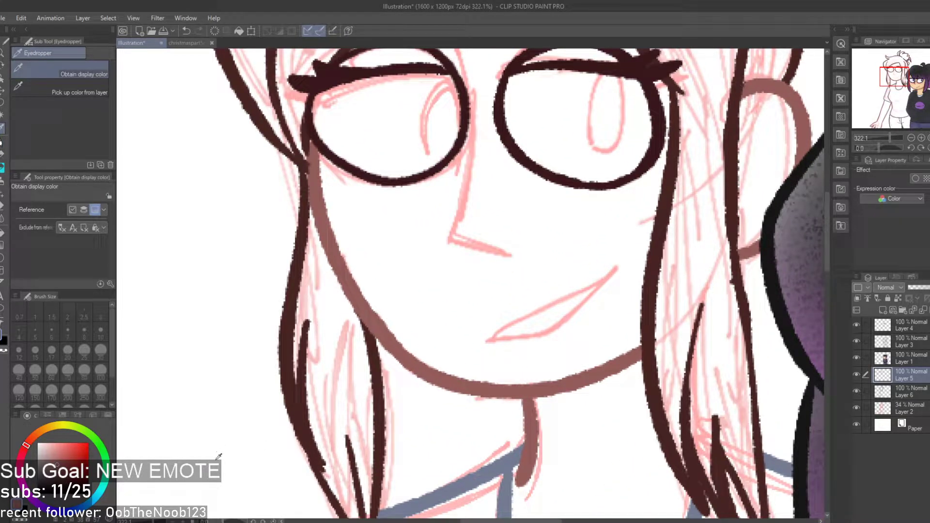
click(24, 450)
click(60, 470)
key(p)
Try several strokes for the nose bridge beside the left-hand eye and undo them
drag(477, 205, 455, 326)
scroll(455, 328, down, 2)
scroll(475, 229, up, 2)
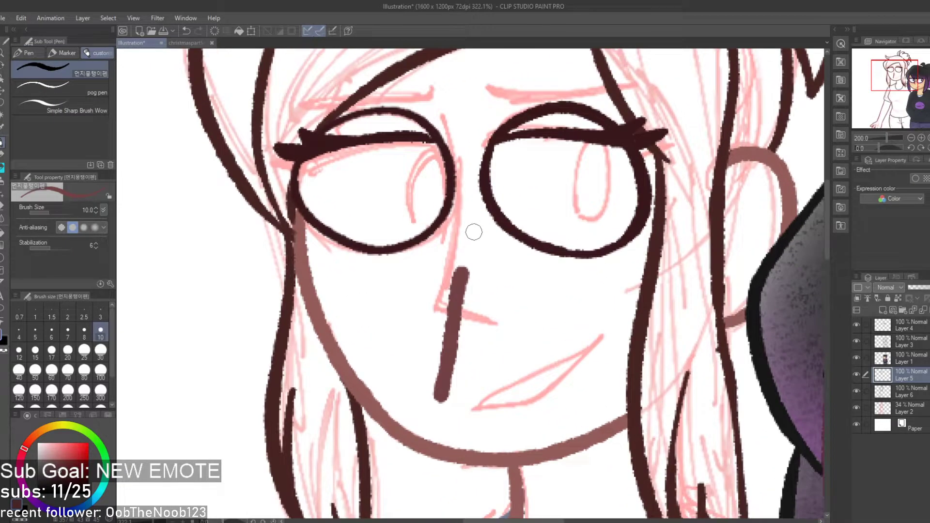
key(ctrl+z)
drag(449, 144, 451, 206)
key(ctrl+z)
mouse_move(443, 127)
mouse_down()
mouse_move(453, 269)
mouse_move(457, 197)
mouse_move(451, 246)
mouse_up()
key(ctrl+z)
key(ctrl+z)
mouse_move(444, 121)
mouse_down()
mouse_move(444, 258)
mouse_move(455, 223)
mouse_up()
key(ctrl+z)
key(ctrl+z)
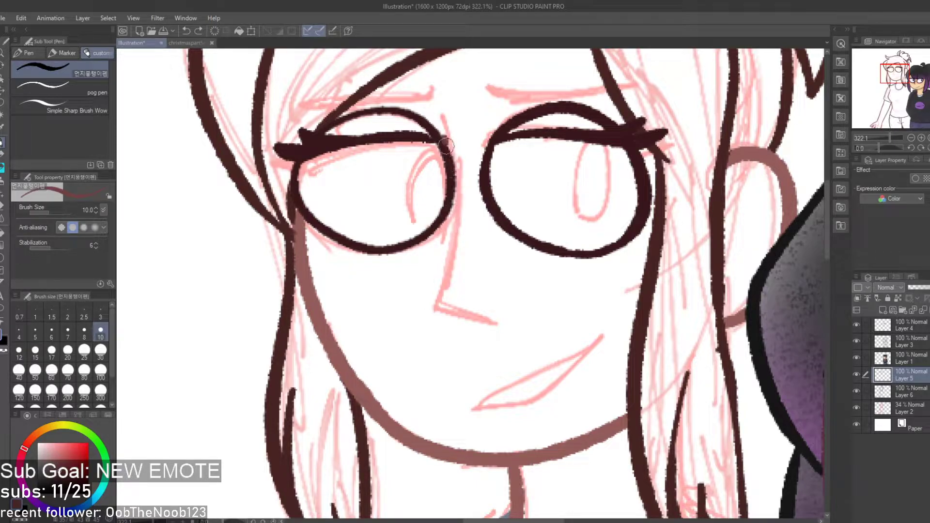
Ink the nose from the left-hand eye's inner edge down to the tip and along its underside, following the sketch
drag(443, 139, 438, 269)
drag(451, 235, 432, 318)
key(ctrl+z)
mouse_move(447, 264)
mouse_down()
mouse_move(434, 303)
mouse_move(482, 322)
mouse_up()
key(ctrl+z)
drag(433, 303, 495, 323)
key(ctrl+z)
key(ctrl+z)
key(ctrl+z)
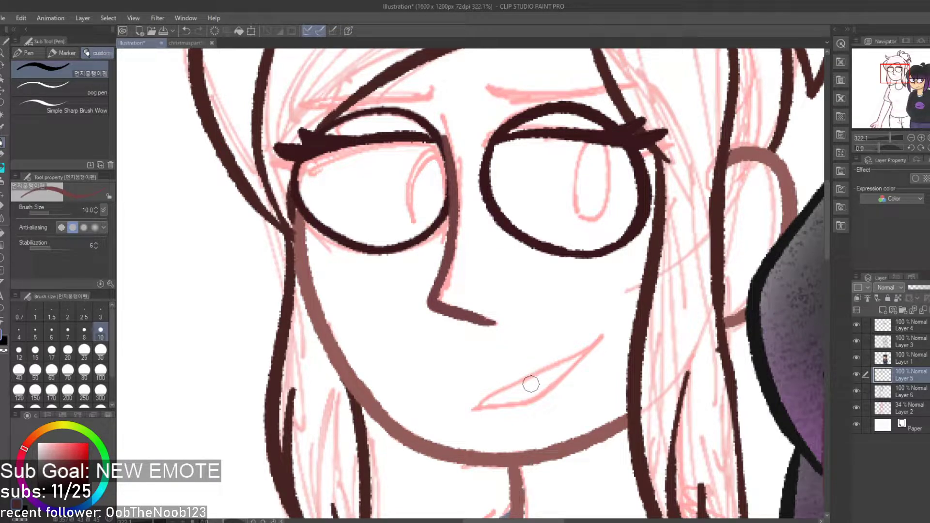
Ink the slanted open mouth over the sketch and erase the stray overlap inside its left-hand corner
scroll(545, 374, up, 2)
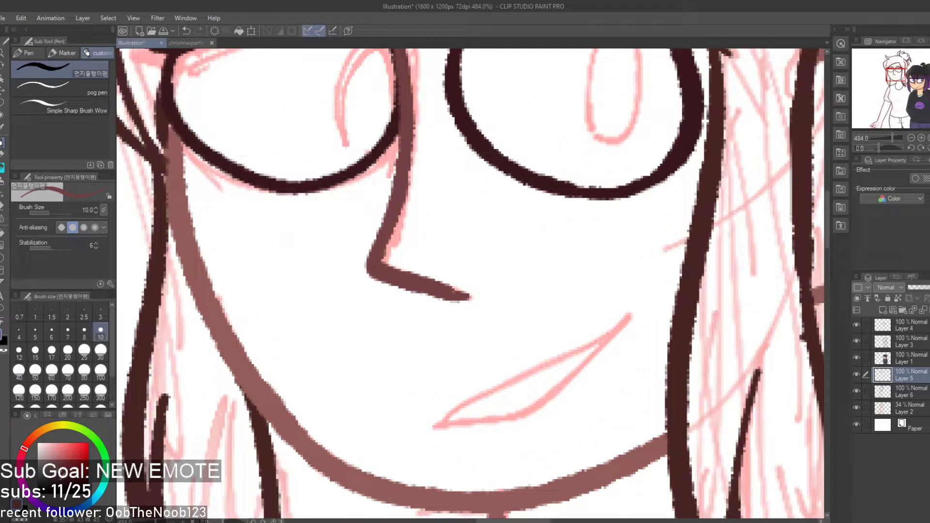
drag(471, 394, 506, 364)
key(ctrl+z)
drag(473, 400, 604, 350)
key(ctrl+z)
drag(473, 398, 612, 342)
key(ctrl+z)
mouse_move(482, 395)
mouse_down()
mouse_move(622, 312)
mouse_move(551, 386)
mouse_move(456, 406)
mouse_move(624, 315)
mouse_move(520, 413)
mouse_move(428, 426)
mouse_up()
key(ctrl+z)
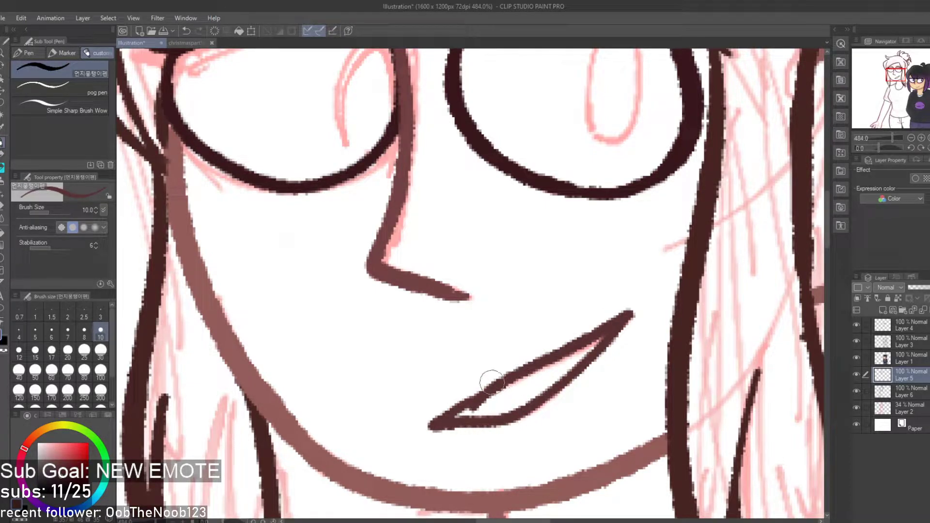
key(e)
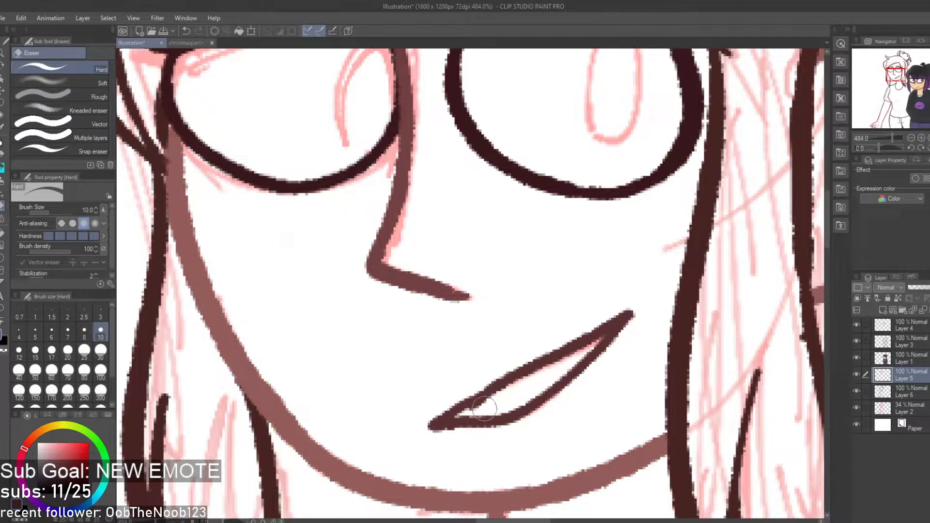
Check the inked mouth against the whole face and remove it
scroll(507, 385, down, 3)
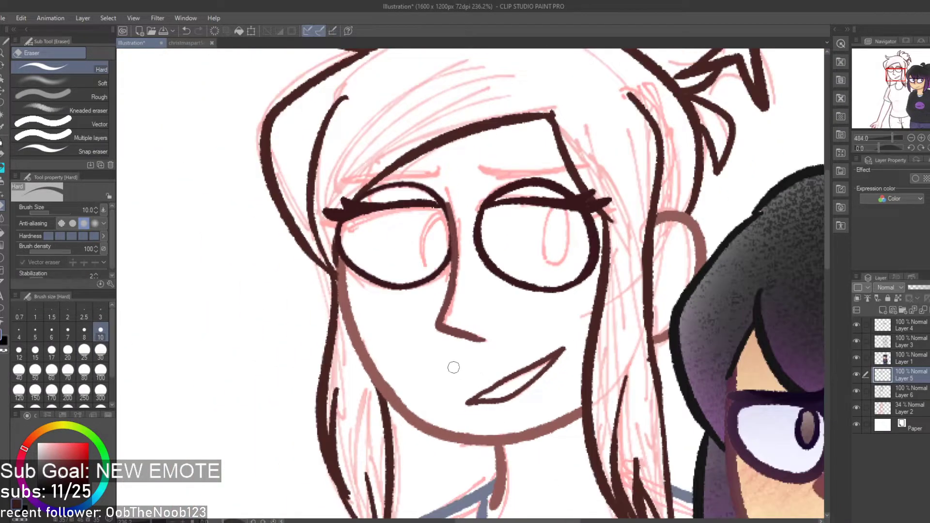
scroll(460, 372, down, 5)
scroll(459, 371, up, 6)
drag(460, 345, 522, 306)
scroll(466, 345, up, 3)
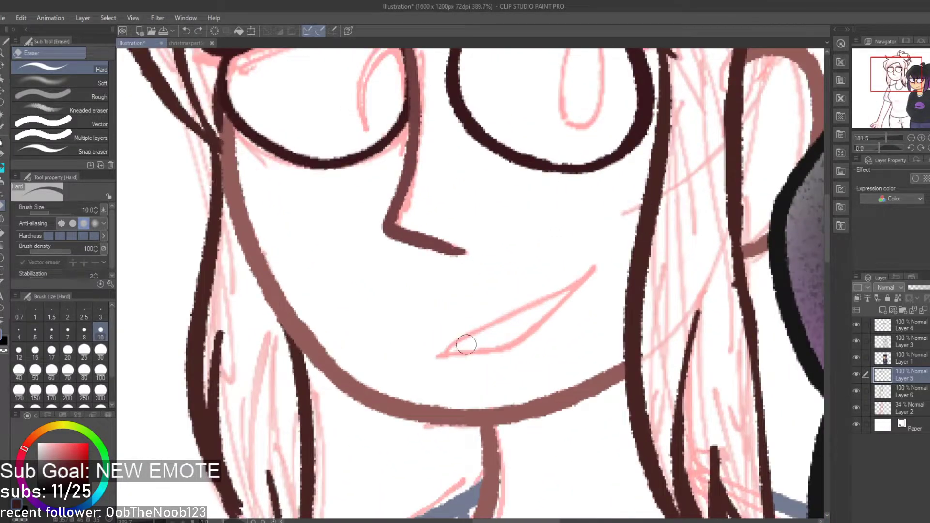
Ink the open mouth again with the pen as a slim, slanted outline along the sketch
key(p)
mouse_move(456, 347)
mouse_down()
mouse_move(565, 297)
mouse_move(533, 327)
mouse_move(433, 349)
mouse_move(504, 313)
mouse_move(593, 287)
mouse_move(498, 351)
mouse_move(435, 351)
mouse_move(591, 278)
mouse_move(518, 341)
mouse_move(438, 350)
mouse_up()
key(ctrl+z)
key(ctrl+z)
key(ctrl+z)
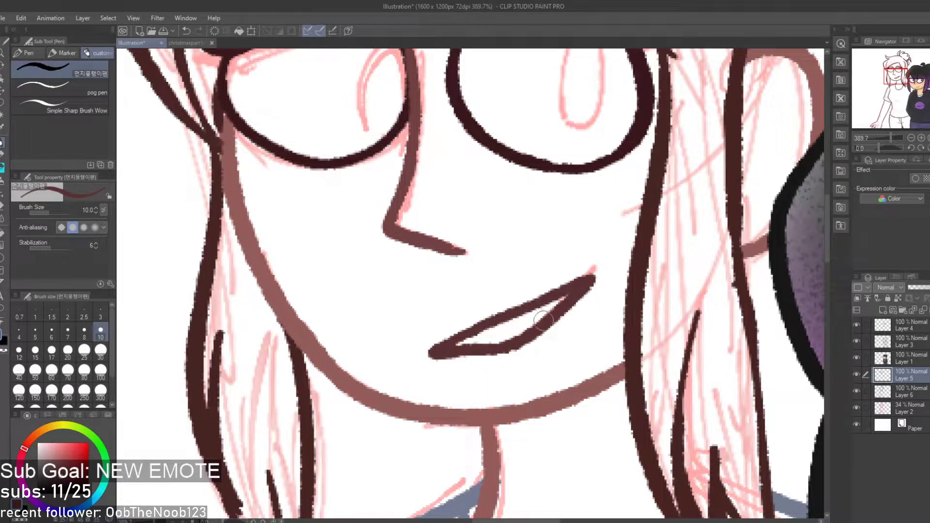
Toggle the sketch on Layer 2 and the line art on Layer 6 to examine the drawing at full-canvas view
scroll(474, 299, down, 4)
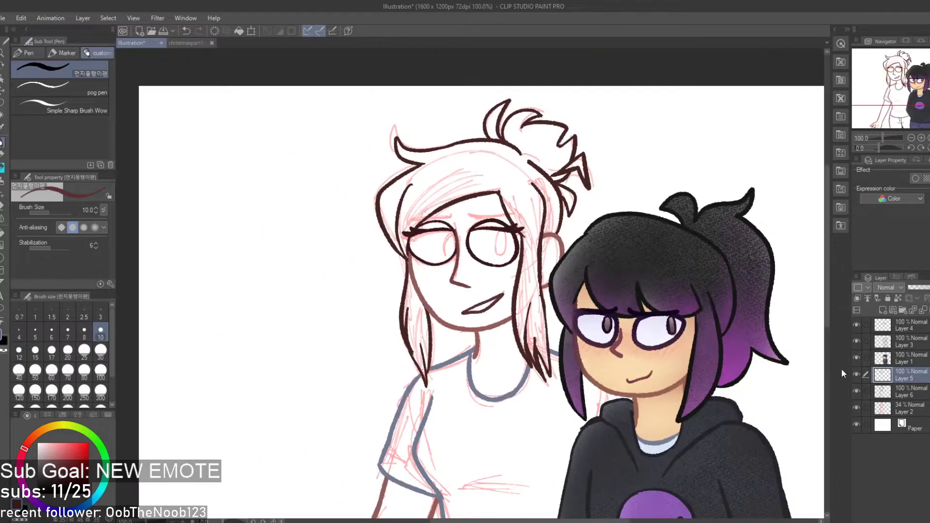
click(856, 407)
scroll(518, 305, down, 5)
scroll(493, 313, up, 2)
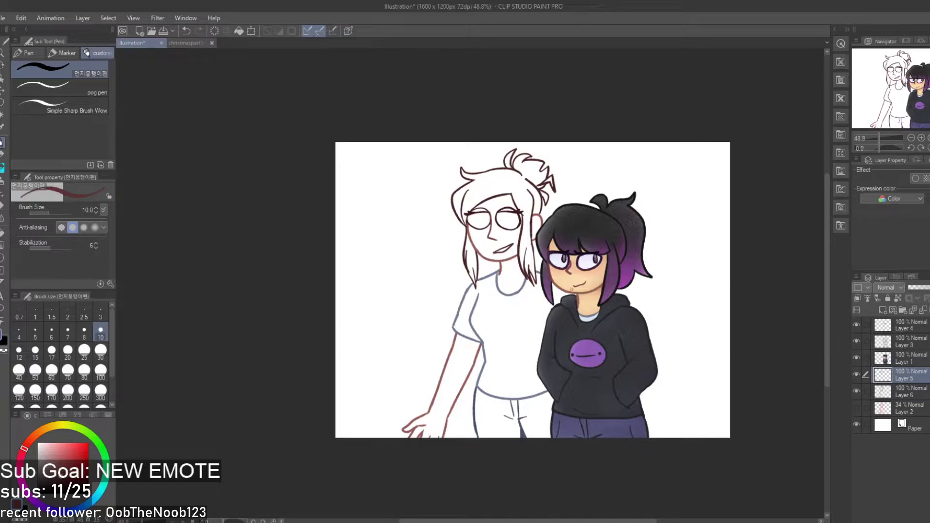
click(857, 406)
click(855, 393)
click(856, 392)
click(857, 407)
click(858, 406)
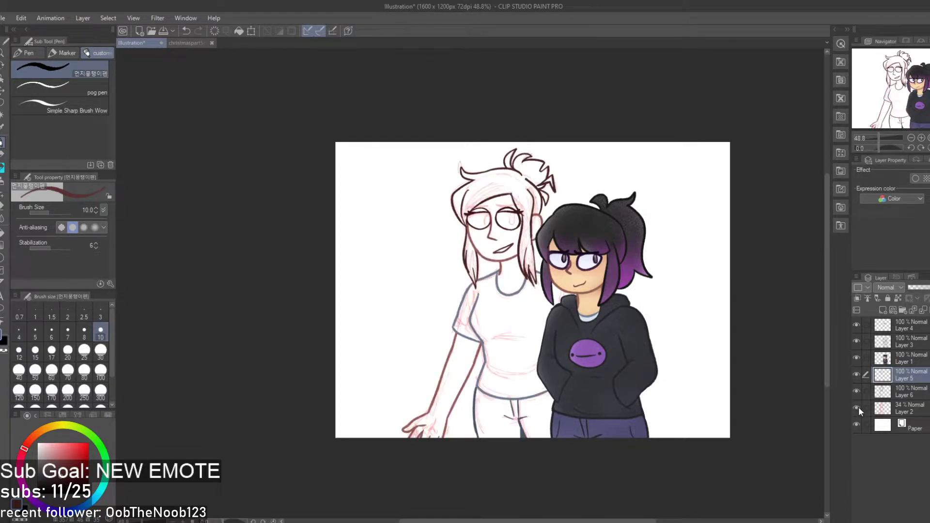
scroll(589, 286, down, 1)
scroll(589, 287, up, 2)
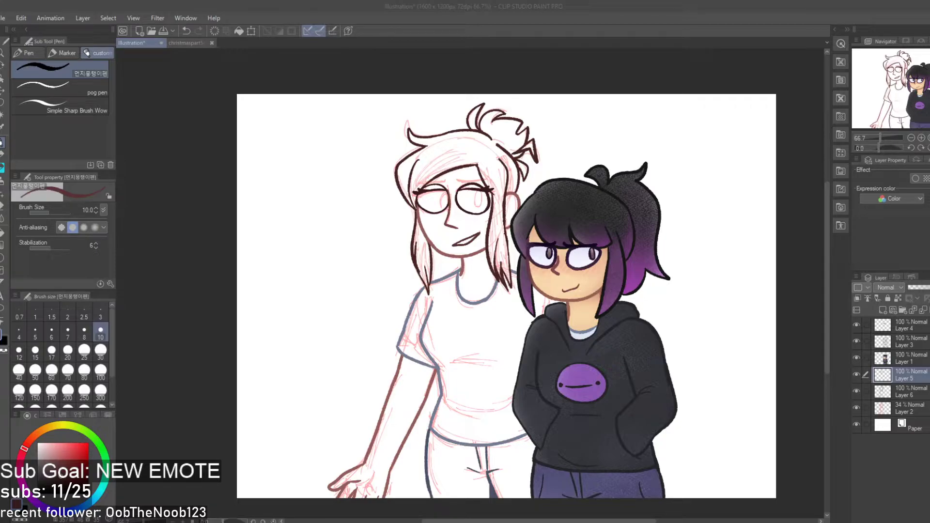
Examine the left-hand character's line art with the Layer 2 sketch hidden, and show the sketch again
scroll(504, 194, up, 5)
scroll(339, 155, down, 2)
scroll(344, 152, down, 2)
scroll(568, 233, down, 3)
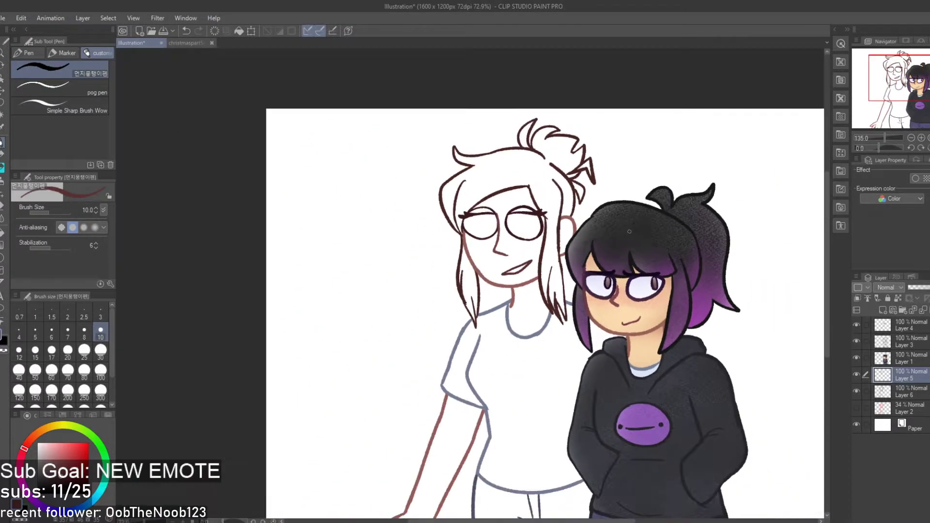
scroll(568, 233, down, 2)
scroll(569, 233, up, 2)
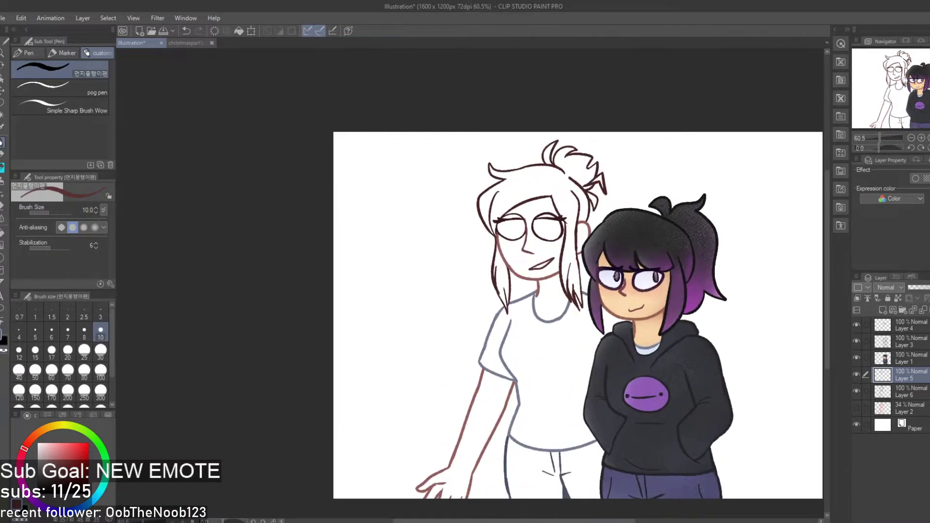
scroll(569, 233, up, 4)
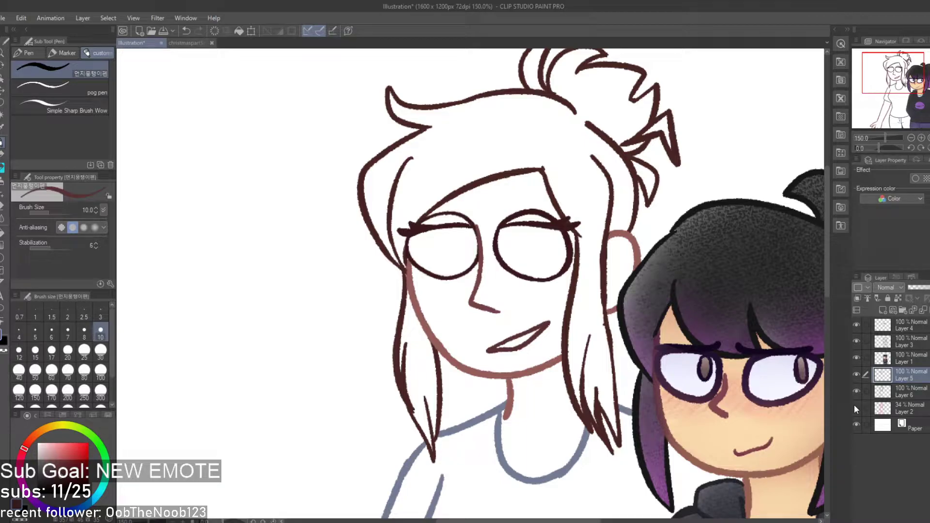
click(856, 406)
Ink the right-hand eyebrow over the sketch using the dark brown sampled from the eyelid line, redoing the stroke as needed
scroll(516, 229, up, 2)
key(i)
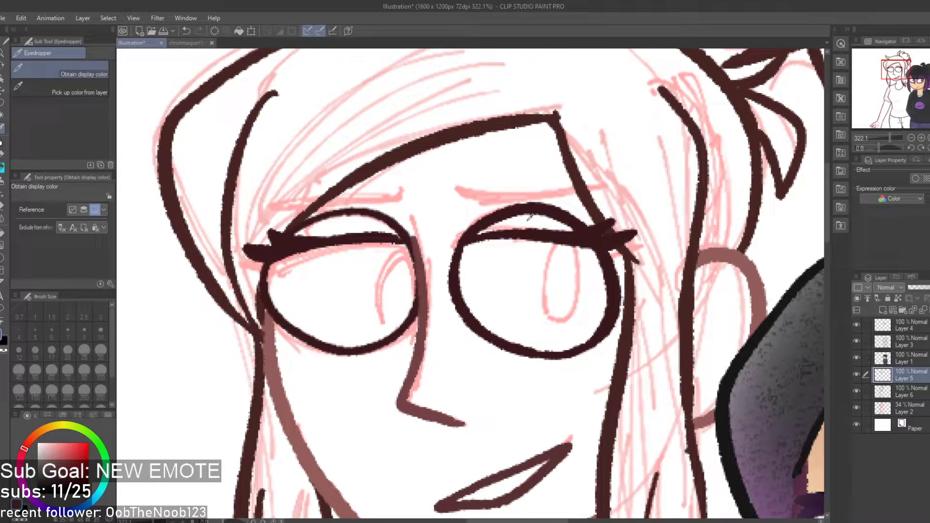
click(573, 229)
click(587, 318)
click(538, 236)
click(567, 241)
key(p)
key(ctrl+z)
mouse_move(464, 189)
mouse_down()
mouse_move(555, 198)
mouse_move(600, 180)
mouse_up()
key(ctrl+z)
key(ctrl+z)
mouse_move(466, 188)
mouse_down()
mouse_move(549, 187)
mouse_move(466, 185)
mouse_move(616, 175)
mouse_up()
key(ctrl+z)
drag(464, 187, 612, 183)
key(ctrl+z)
drag(460, 190, 611, 178)
key(ctrl+z)
drag(460, 192, 604, 184)
key(ctrl+z)
Ink the left-hand eyebrow as one stroke from its inner end outward to the hair line
mouse_move(402, 193)
mouse_down()
mouse_move(311, 199)
mouse_move(267, 214)
mouse_up()
key(ctrl+z)
key(ctrl+z)
drag(403, 192, 260, 216)
scroll(297, 213, down, 7)
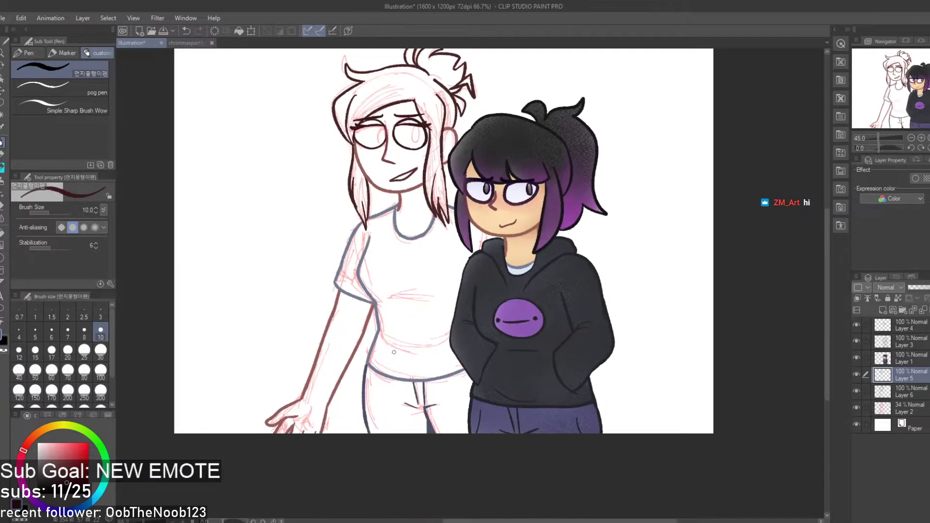
scroll(417, 217, up, 4)
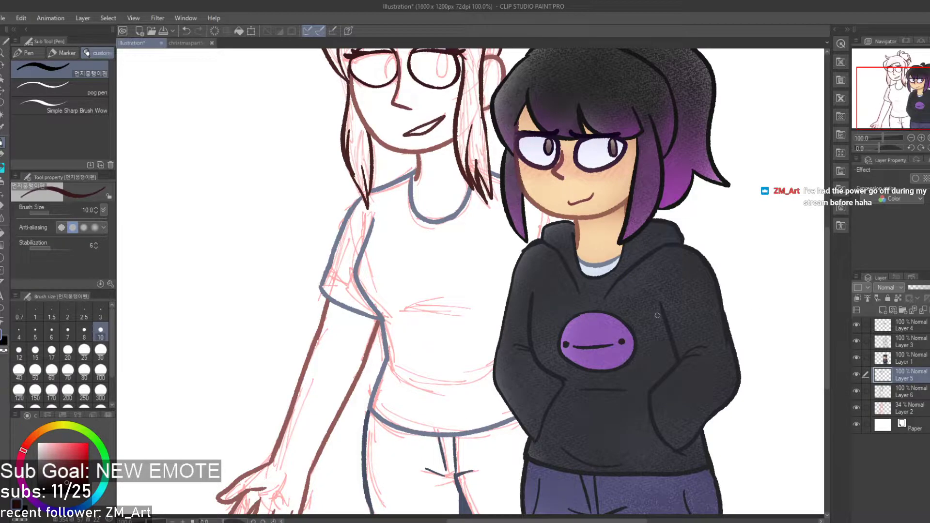
scroll(657, 315, down, 4)
scroll(670, 304, up, 3)
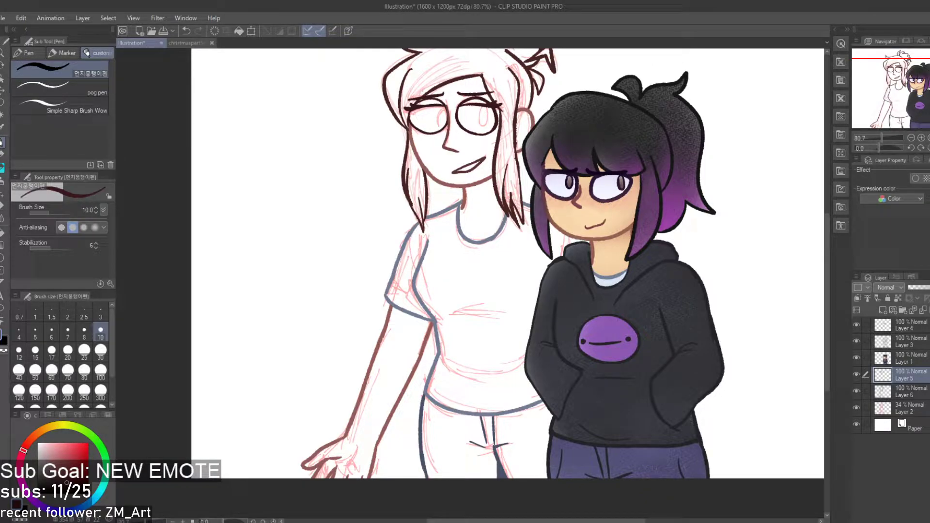
scroll(464, 308, down, 2)
scroll(464, 308, up, 5)
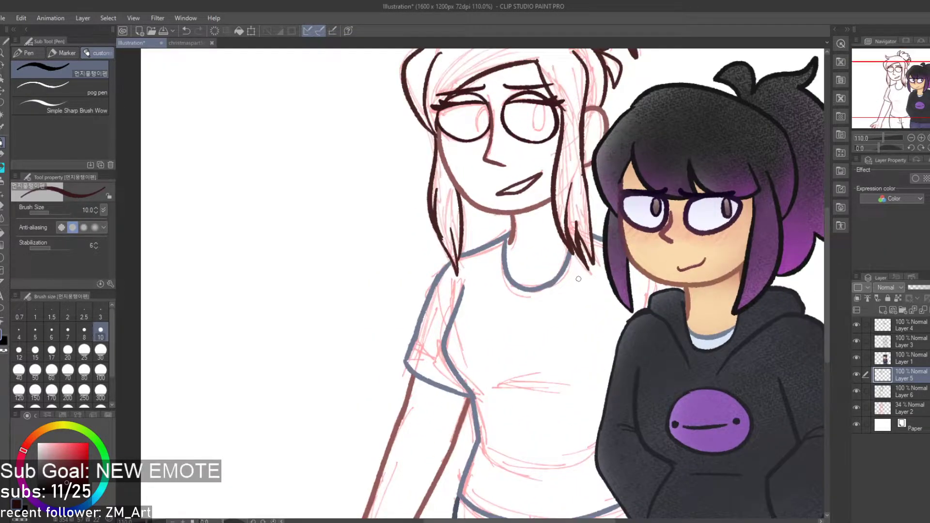
Sample the T-shirt outline's blue-grey for the pen and make Layer 6 the active layer
scroll(465, 308, up, 3)
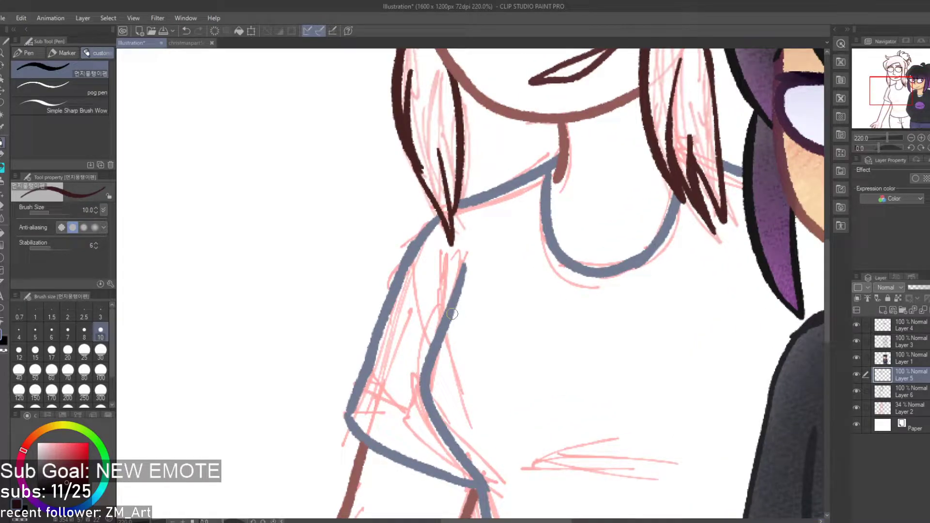
click(526, 334)
key(i)
click(480, 318)
key(ctrl+z)
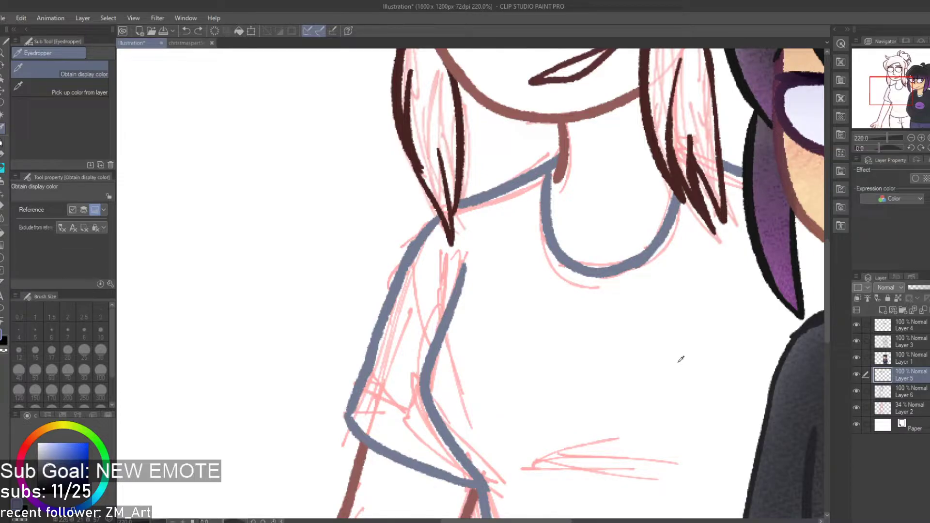
scroll(681, 359, down, 7)
scroll(673, 339, up, 3)
click(900, 391)
scroll(639, 361, down, 3)
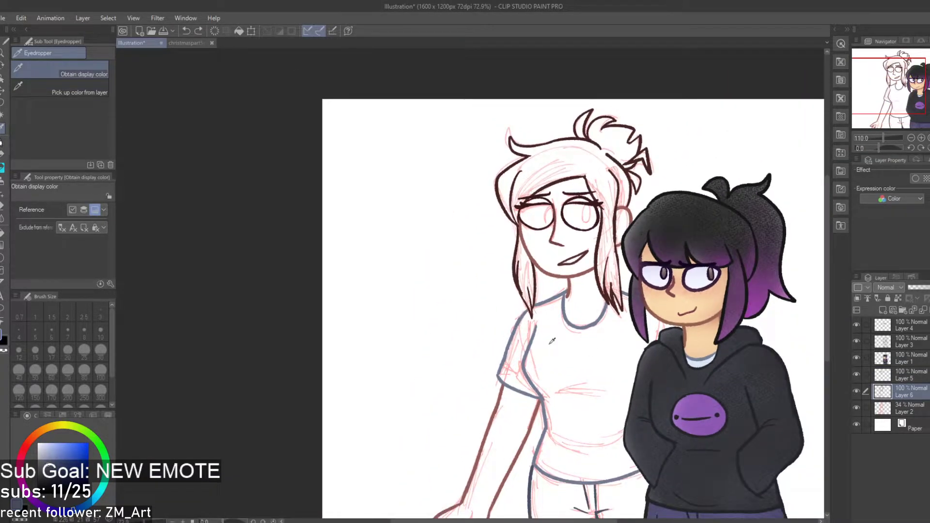
scroll(639, 360, up, 3)
scroll(559, 393, up, 2)
key(p)
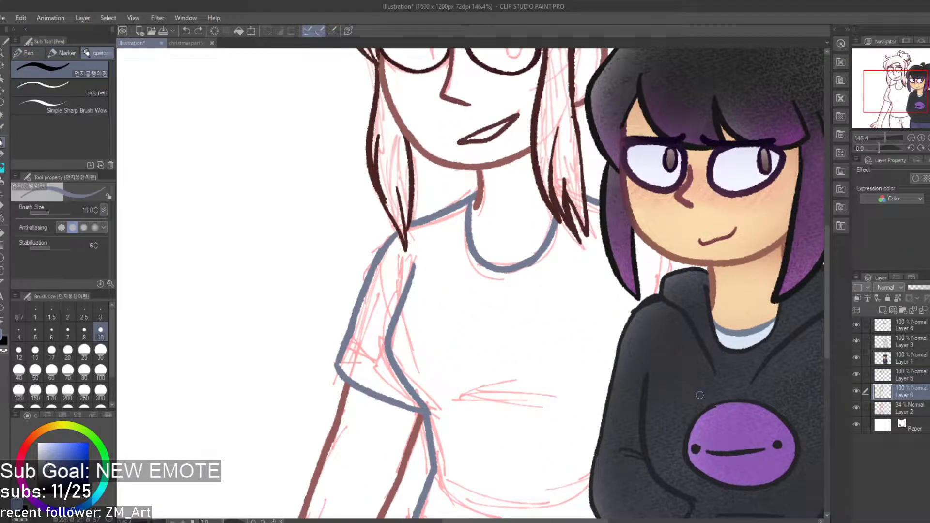
Try a short shirt line beside the hoodie's left-hand shoulder and undo it
mouse_move(618, 297)
mouse_down()
mouse_move(636, 311)
mouse_move(631, 325)
mouse_up()
key(ctrl+z)
key(ctrl+z)
key(ctrl+z)
key(ctrl+z)
mouse_move(611, 294)
mouse_down()
mouse_move(644, 318)
mouse_move(659, 311)
mouse_move(629, 328)
mouse_up()
key(ctrl+z)
key(ctrl+z)
scroll(604, 333, down, 3)
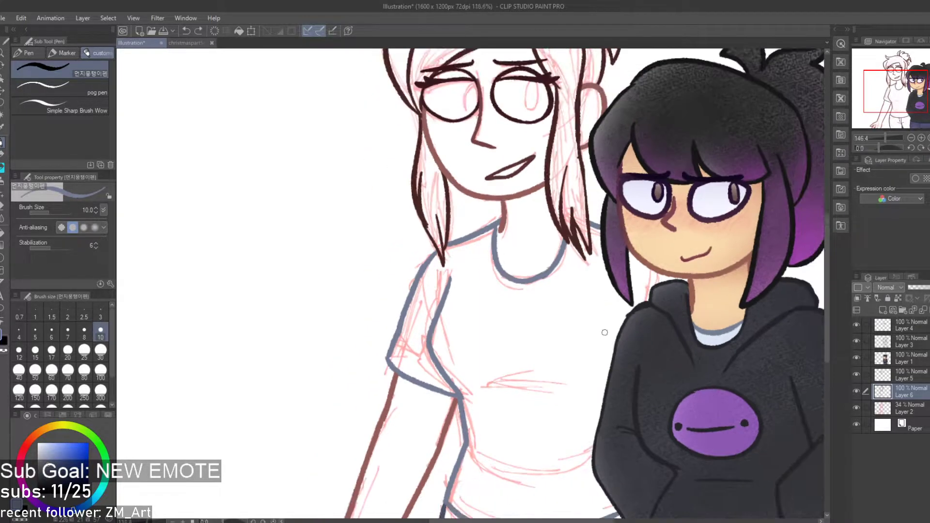
Try a short slanted shirt stroke running behind the hoodie's shoulder, check it at several zoom levels, and undo it
scroll(655, 282, up, 3)
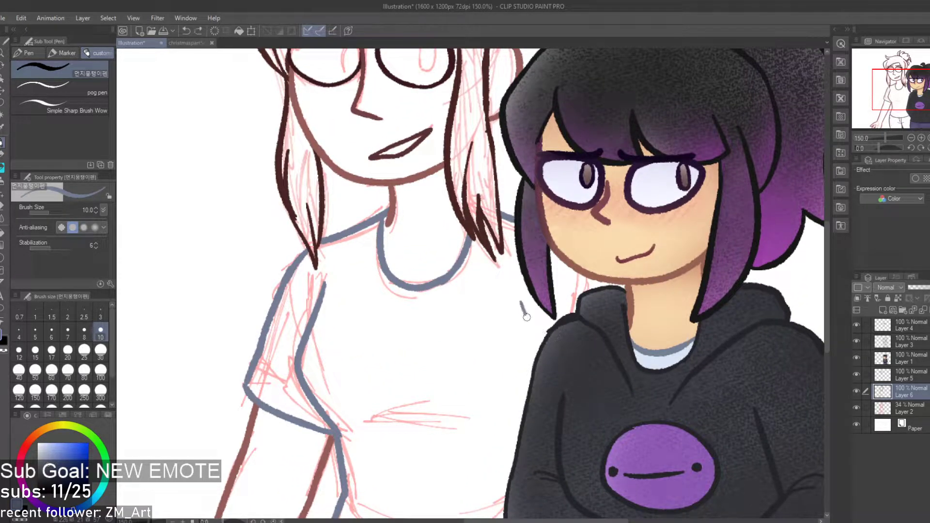
drag(536, 335, 523, 291)
key(ctrl+z)
drag(537, 335, 568, 357)
scroll(553, 338, down, 5)
scroll(580, 303, up, 3)
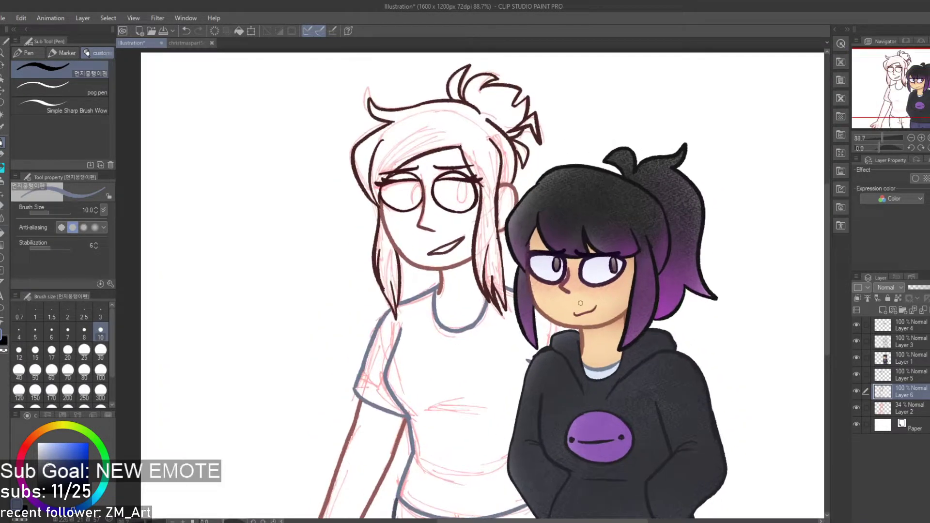
scroll(522, 277, up, 3)
scroll(518, 277, down, 2)
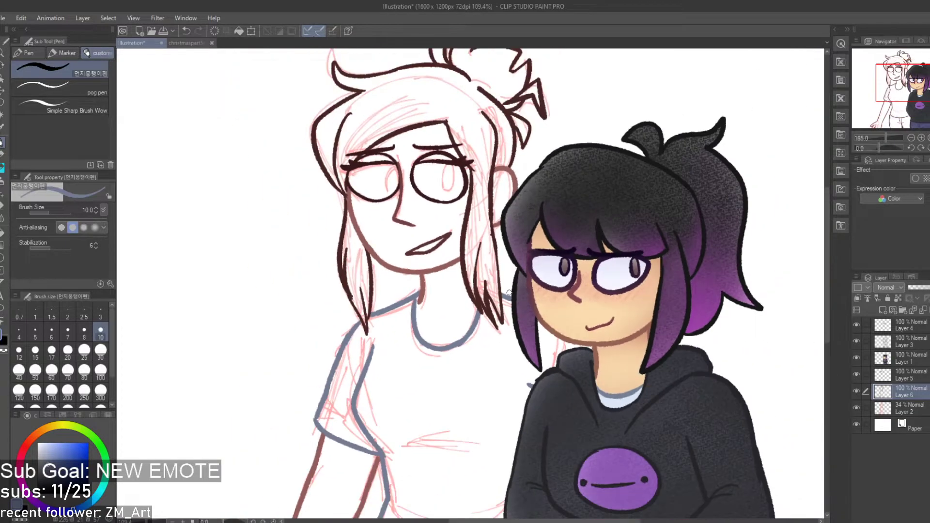
scroll(514, 286, up, 3)
scroll(508, 297, down, 2)
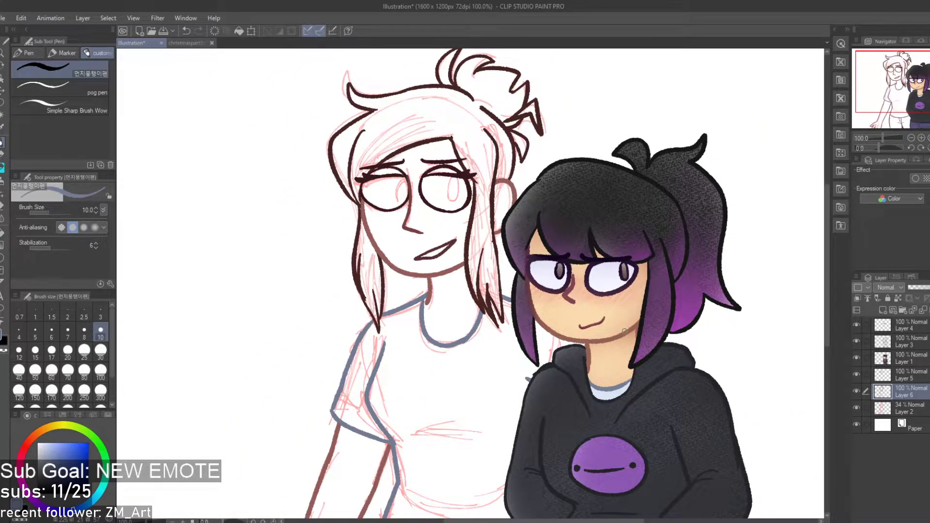
scroll(605, 322, down, 2)
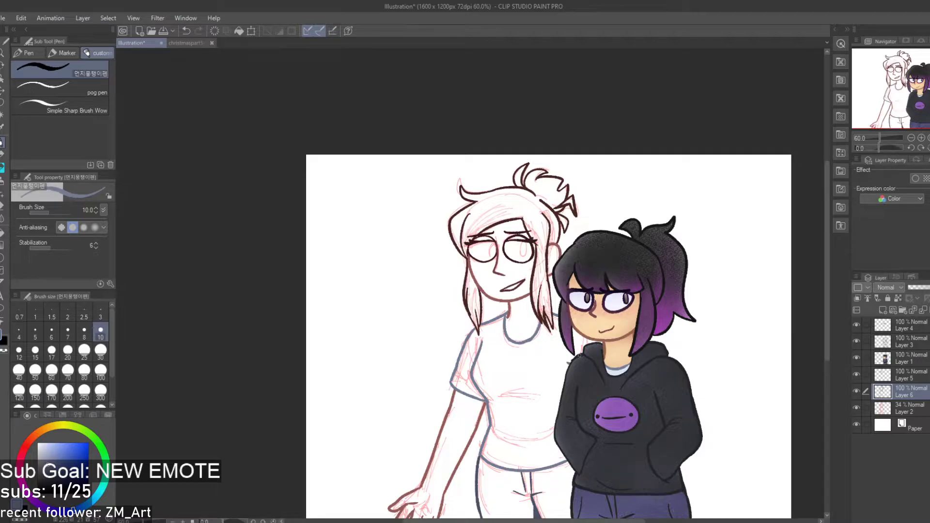
scroll(578, 355, up, 5)
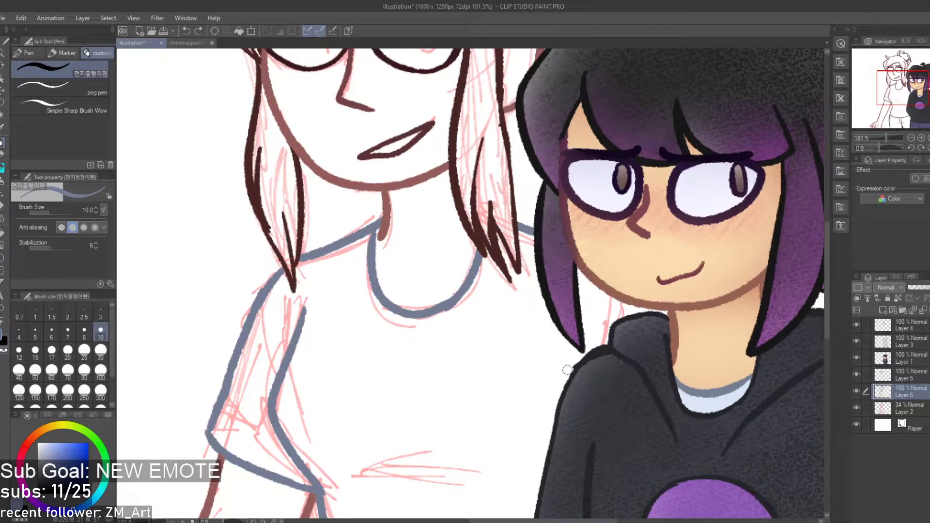
Ink a short, steep blue-grey shirt line on Layer 6 that meets the hoodie's left-hand shoulder
drag(556, 352, 565, 379)
scroll(562, 371, down, 5)
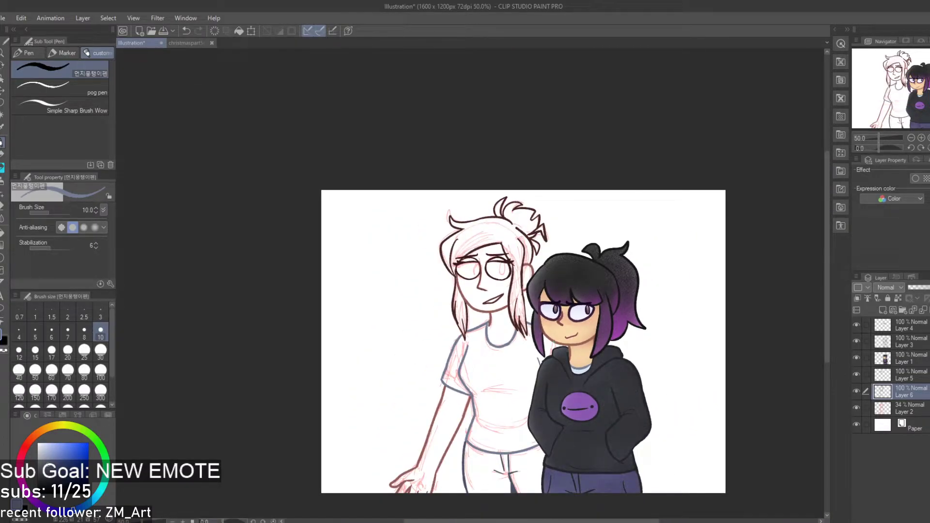
scroll(544, 335, up, 1)
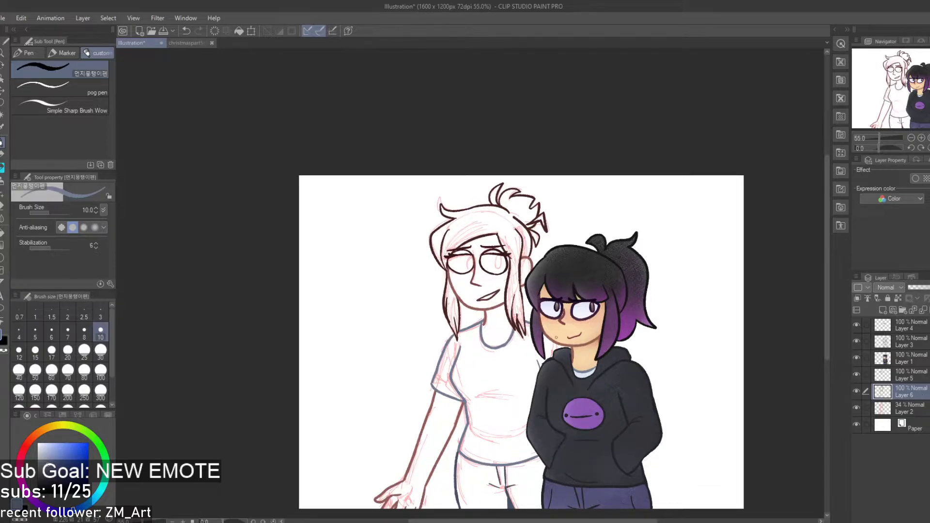
Sample the light blue iris colour from the christmaspart5clean.png reference and shift it to a deeper blue for the illustration
scroll(463, 250, up, 5)
scroll(411, 268, up, 2)
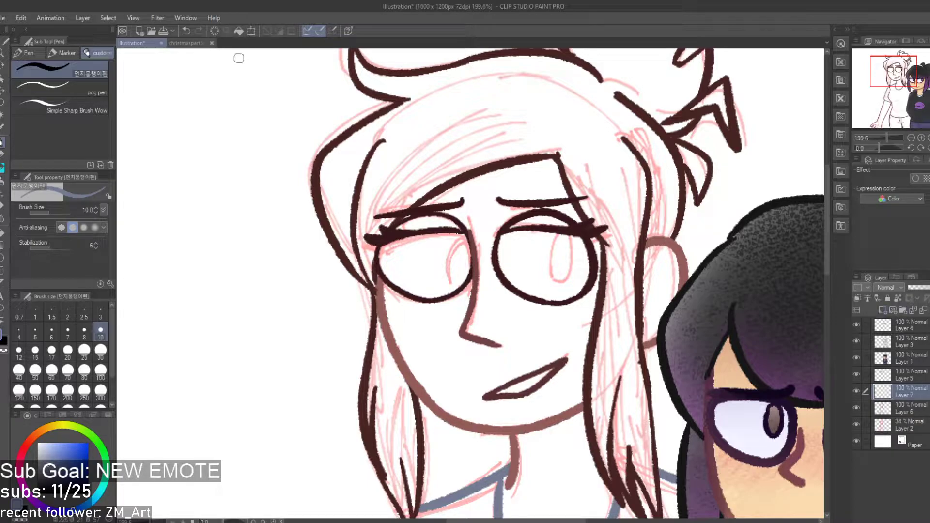
click(188, 43)
scroll(460, 227, down, 3)
scroll(544, 363, up, 5)
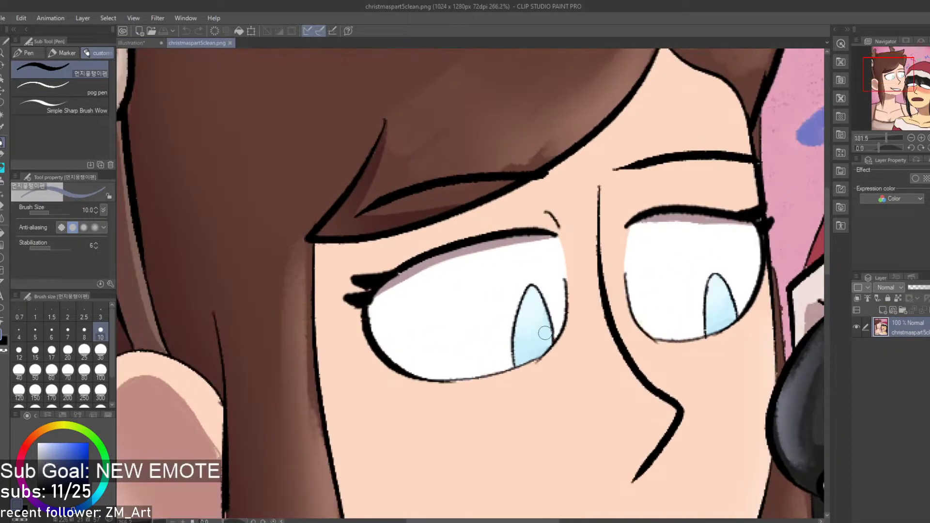
key(alt)
click(538, 336)
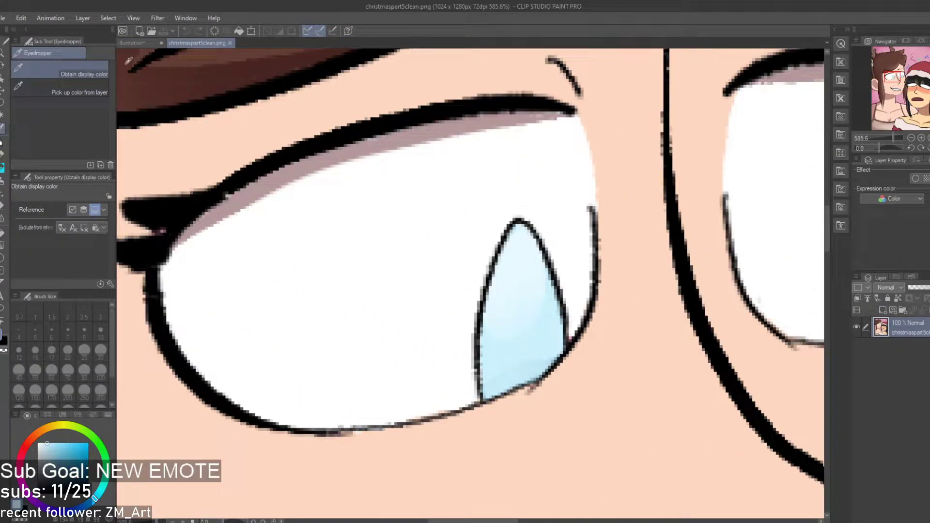
click(136, 43)
drag(94, 499, 82, 507)
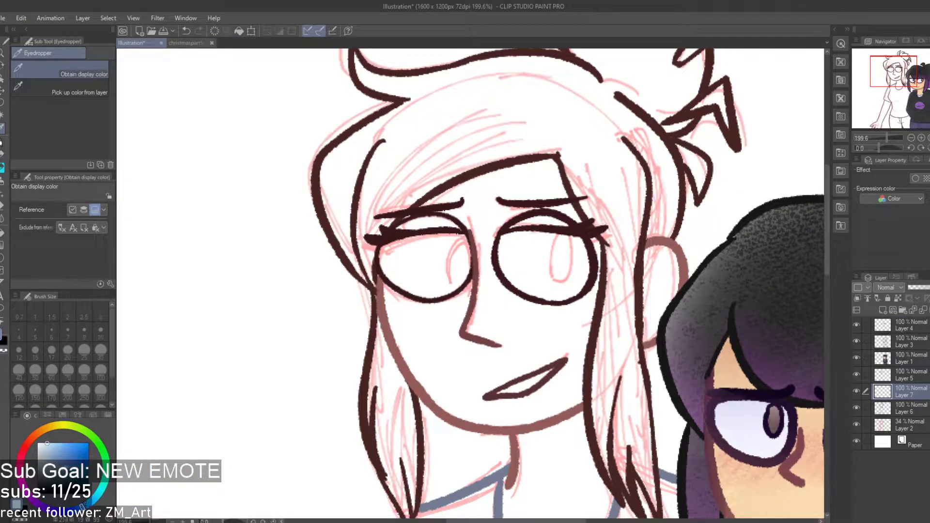
drag(53, 449, 58, 460)
Ink a blue iris against the nose side of the left character's left-hand eye, undoing and redrawing unsatisfactory strokes
key(p)
scroll(453, 277, up, 3)
mouse_move(427, 314)
mouse_down()
mouse_move(471, 229)
mouse_move(454, 297)
mouse_move(424, 266)
mouse_move(460, 293)
mouse_up()
key(ctrl+z)
key(ctrl+z)
mouse_move(427, 314)
mouse_down()
mouse_move(415, 250)
mouse_move(460, 293)
mouse_move(443, 301)
mouse_move(452, 216)
mouse_move(438, 310)
mouse_move(470, 271)
mouse_move(440, 318)
mouse_move(444, 213)
mouse_move(440, 310)
mouse_move(469, 237)
mouse_move(439, 313)
mouse_move(458, 212)
mouse_move(435, 306)
mouse_move(473, 272)
mouse_move(435, 285)
mouse_move(474, 233)
mouse_move(442, 240)
mouse_up()
key(ctrl+z)
key(ctrl+z)
key(ctrl+z)
key(ctrl+z)
key(ctrl+z)
key(ctrl+z)
key(ctrl+z)
key(ctrl+z)
key(ctrl+z)
Ink a matching narrow blue oval iris in the left character's right-hand eye, undoing and redrawing strokes until it follows the sketch
mouse_move(646, 225)
mouse_down()
mouse_move(644, 318)
mouse_move(649, 246)
mouse_move(676, 225)
mouse_move(655, 319)
mouse_move(653, 237)
mouse_move(686, 286)
mouse_move(641, 285)
mouse_move(658, 241)
mouse_move(646, 260)
mouse_move(693, 274)
mouse_move(643, 272)
mouse_move(641, 258)
mouse_move(686, 269)
mouse_move(643, 299)
mouse_move(654, 244)
mouse_up()
key(ctrl+z)
key(ctrl+z)
key(ctrl+z)
key(ctrl+z)
key(ctrl+z)
mouse_move(642, 290)
mouse_down()
mouse_move(677, 226)
mouse_move(667, 320)
mouse_move(653, 254)
mouse_up()
key(ctrl+z)
mouse_move(670, 220)
mouse_down()
mouse_move(684, 288)
mouse_move(642, 295)
mouse_move(660, 242)
mouse_up()
scroll(629, 253, down, 3)
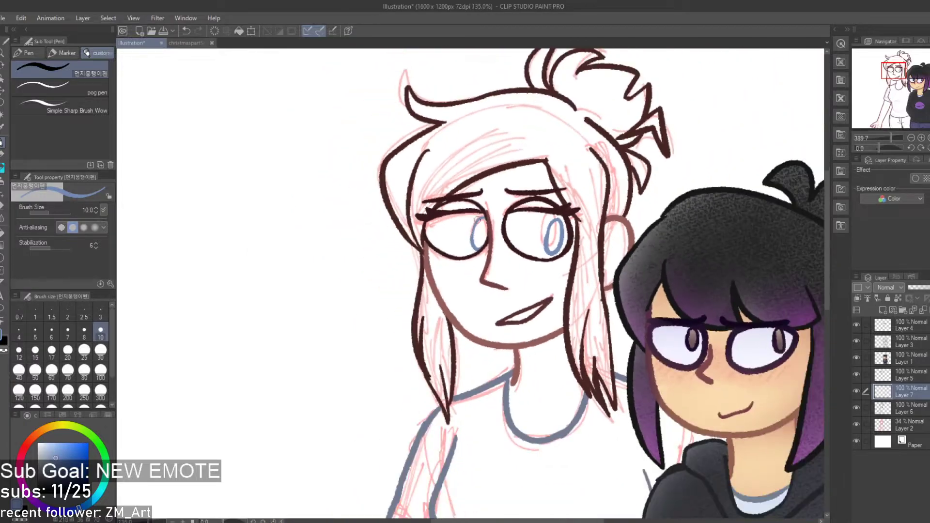
Check the line art with and without the pink sketch on Layer 2, leaving the sketch hidden
click(857, 424)
scroll(536, 236, down, 3)
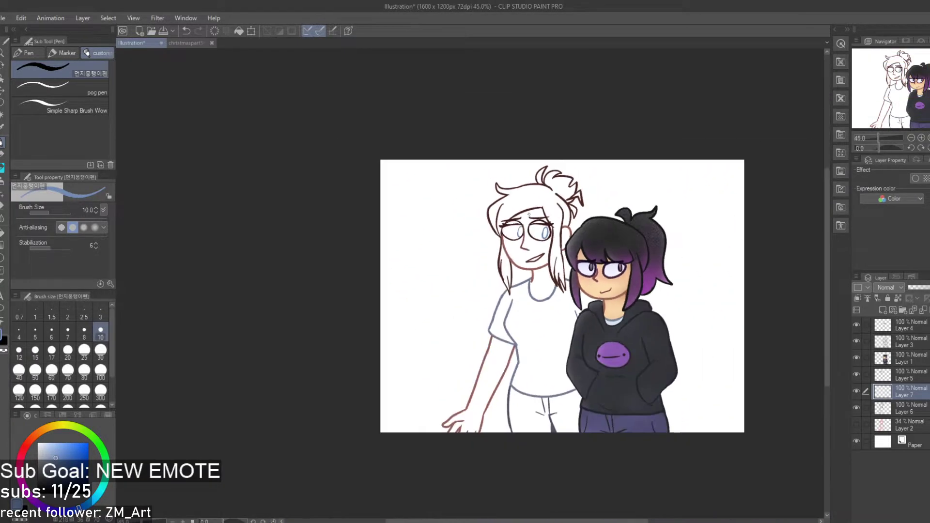
scroll(633, 273, up, 1)
click(855, 423)
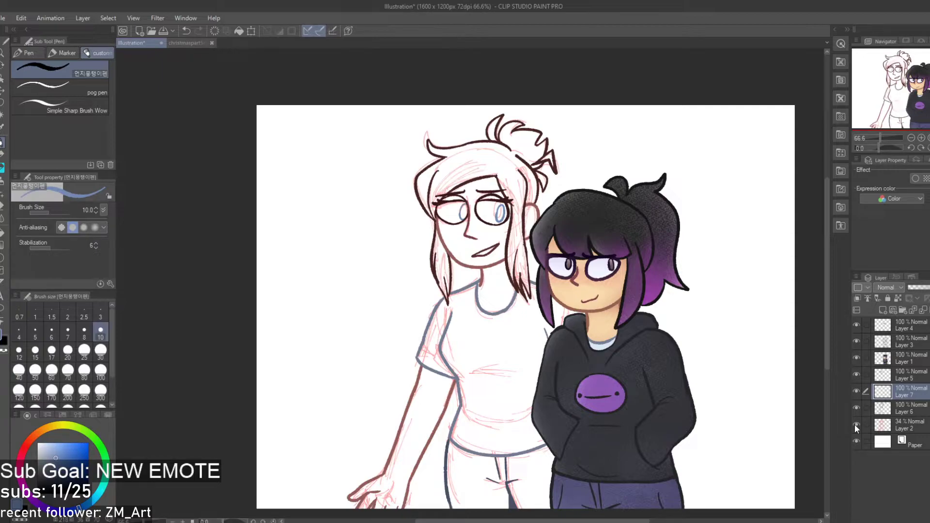
scroll(393, 302, down, 3)
scroll(519, 383, up, 2)
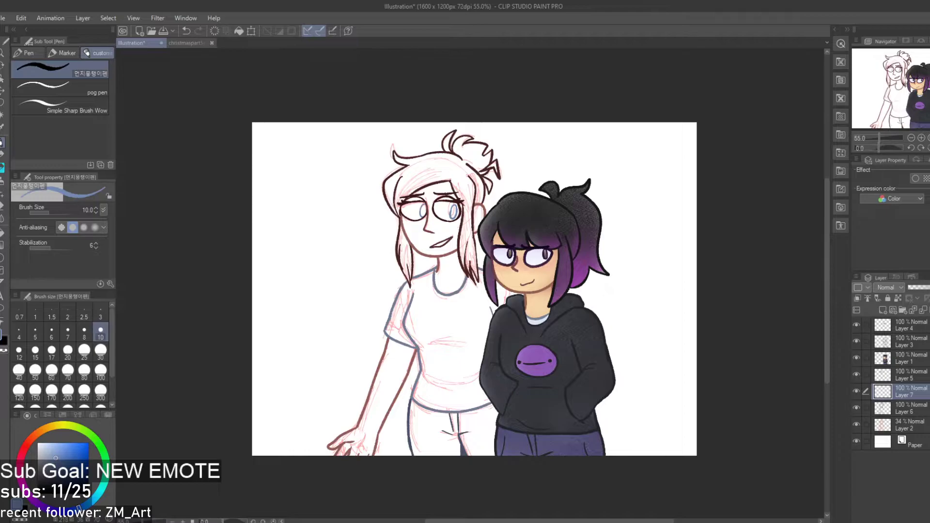
scroll(356, 192, up, 4)
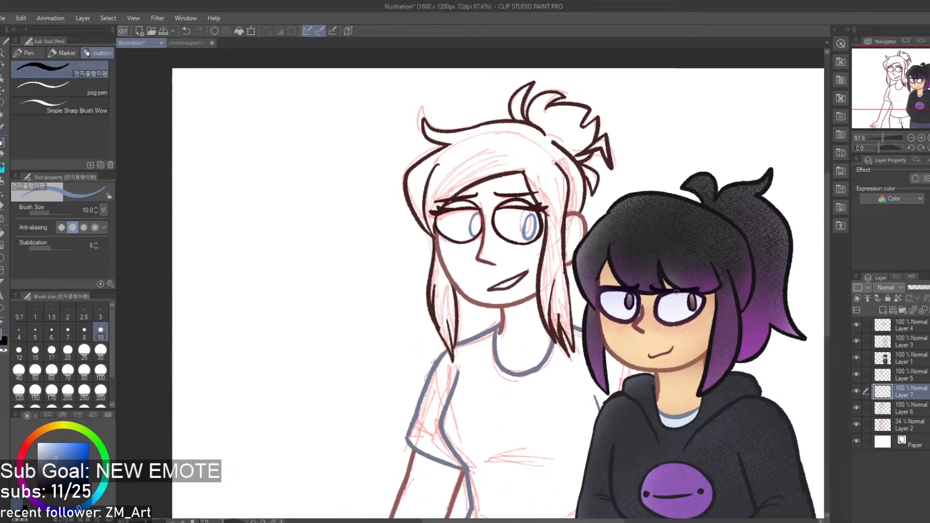
scroll(665, 382, down, 5)
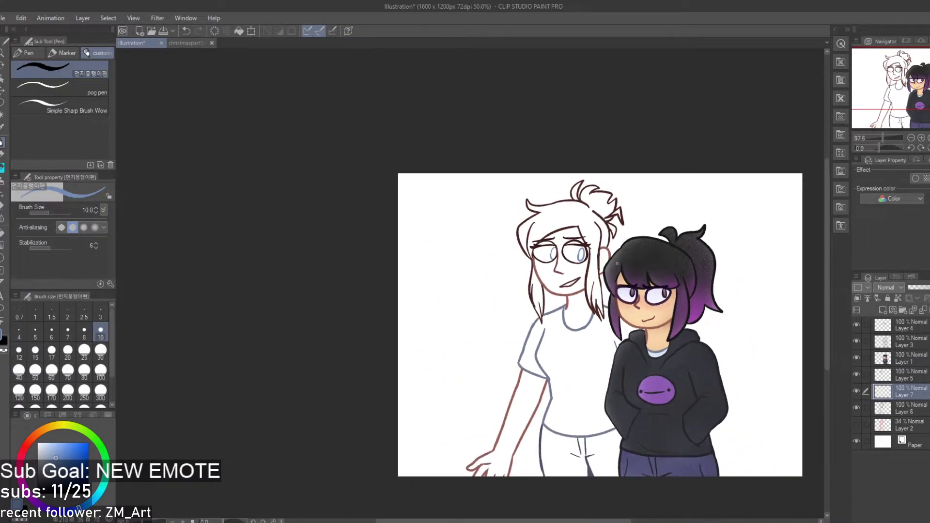
scroll(665, 382, up, 2)
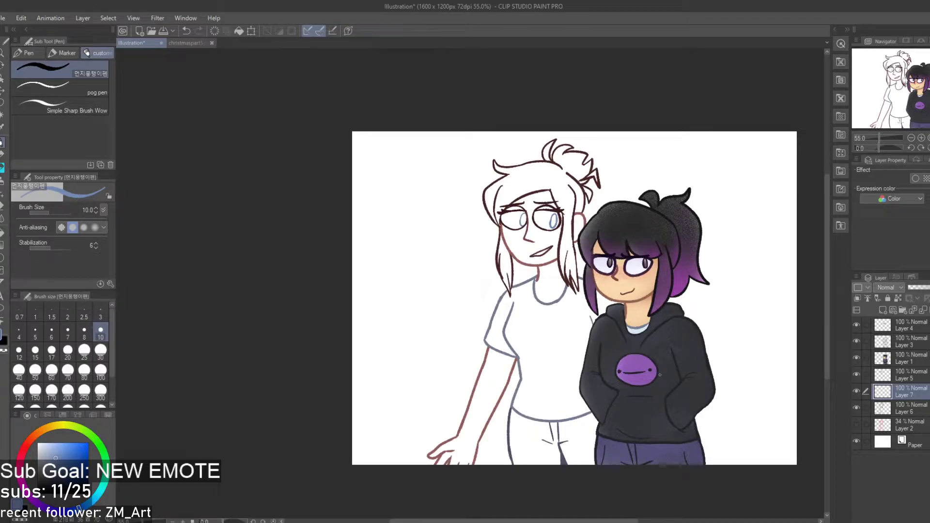
scroll(629, 368, up, 3)
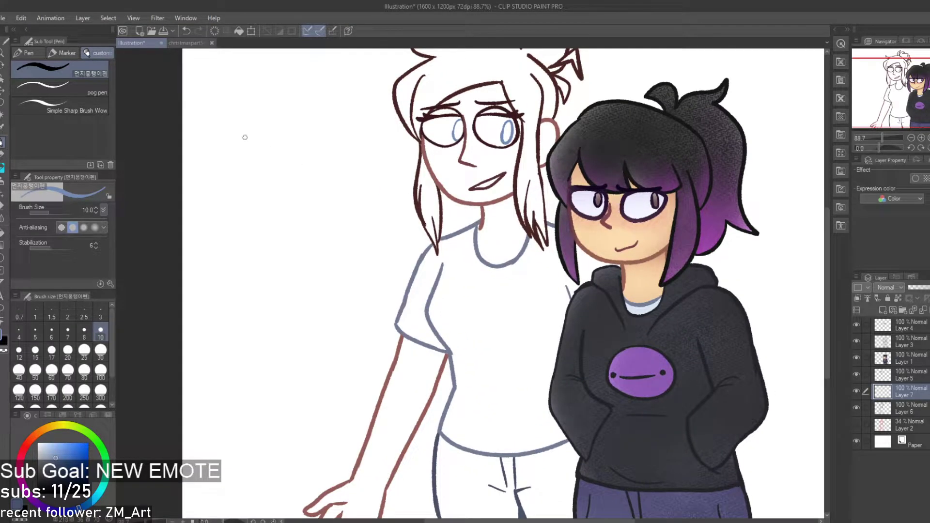
Sample the peach skin colour from below the eye in the reference image and return to the illustration
click(199, 44)
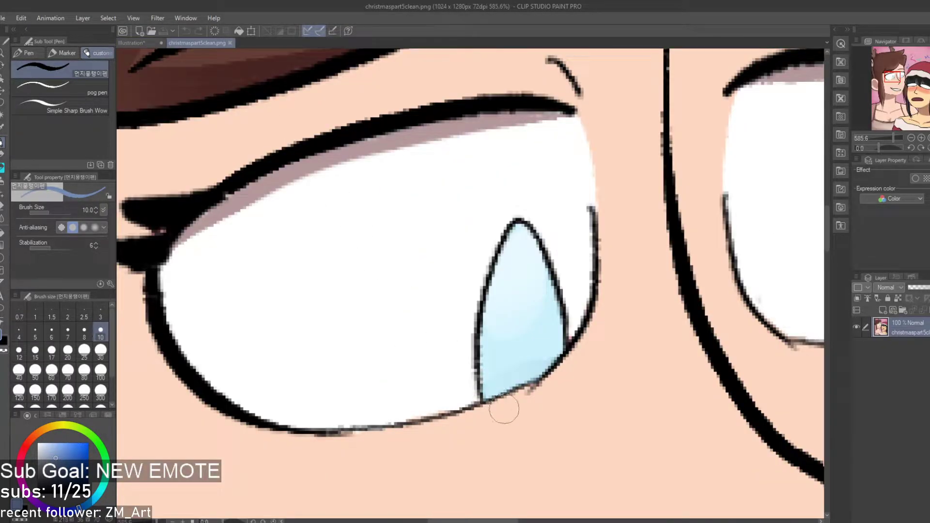
key(i)
click(557, 481)
click(128, 43)
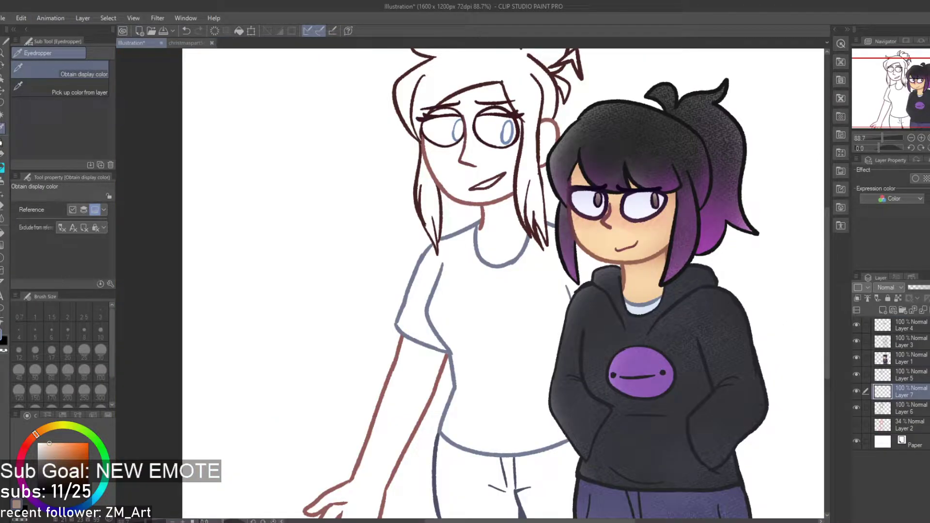
Delete Layer 5 and check what Layers 7 and 6 contain by toggling their visibility
click(856, 376)
click(857, 376)
click(919, 378)
click(923, 310)
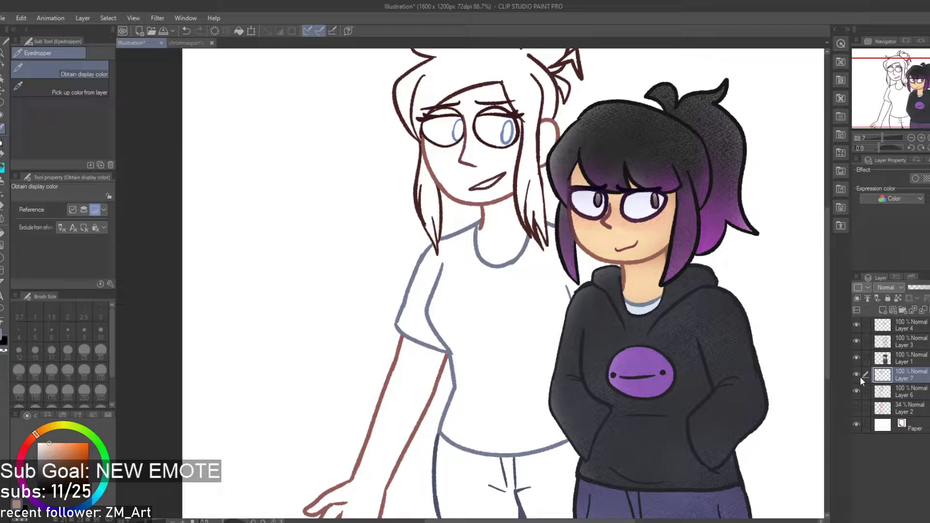
click(858, 375)
click(857, 376)
click(856, 389)
click(856, 390)
scroll(653, 374, down, 3)
scroll(652, 374, up, 2)
Duplicate Layer 6 and lower the copy's opacity to 18%
click(899, 394)
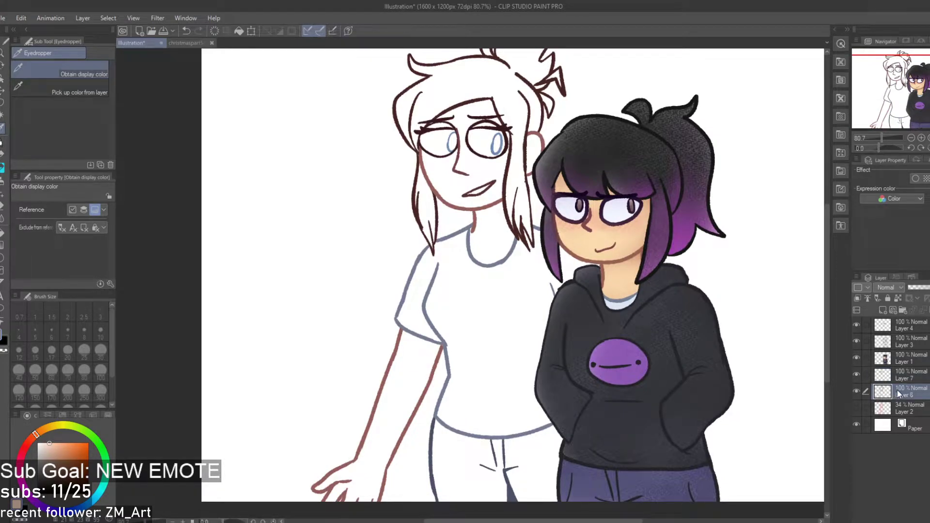
click(913, 311)
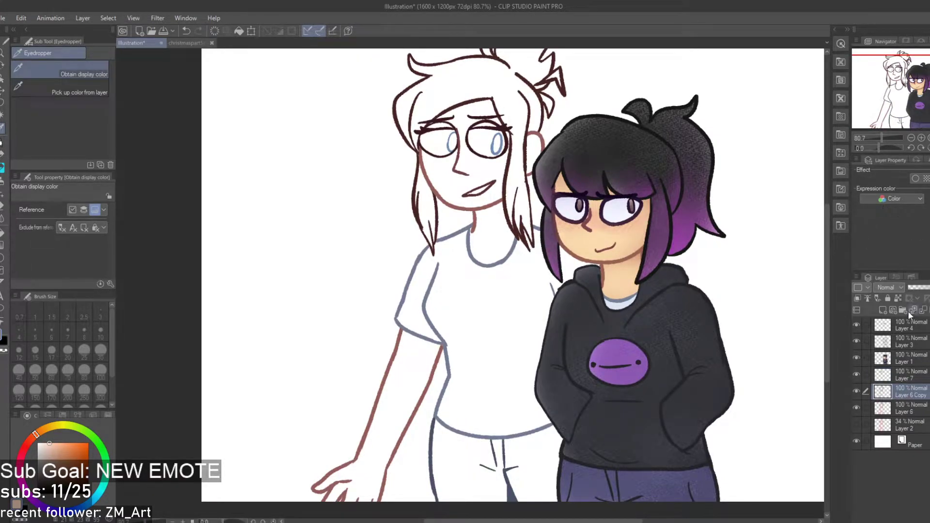
drag(922, 287, 913, 288)
Delete the Layer 6 copy and add a new layer placed directly beneath Layer 6
click(922, 408)
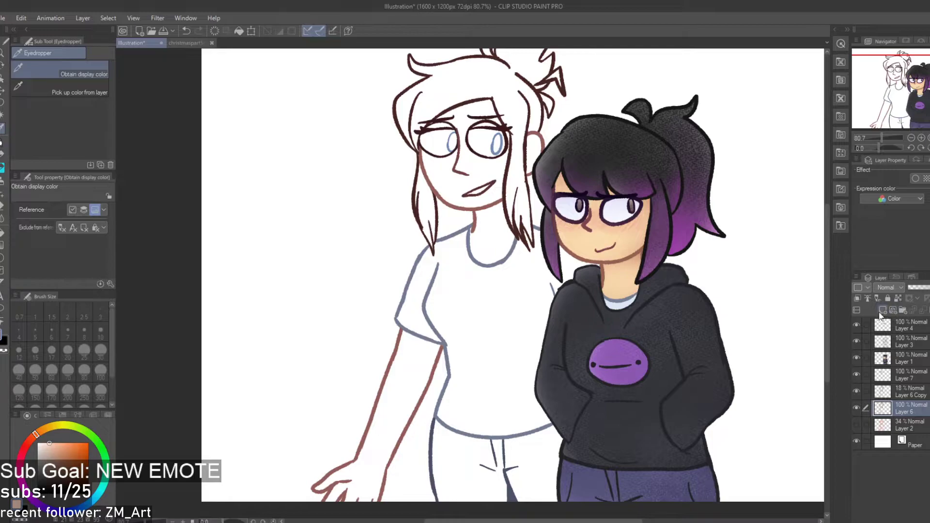
click(883, 311)
click(925, 391)
click(924, 310)
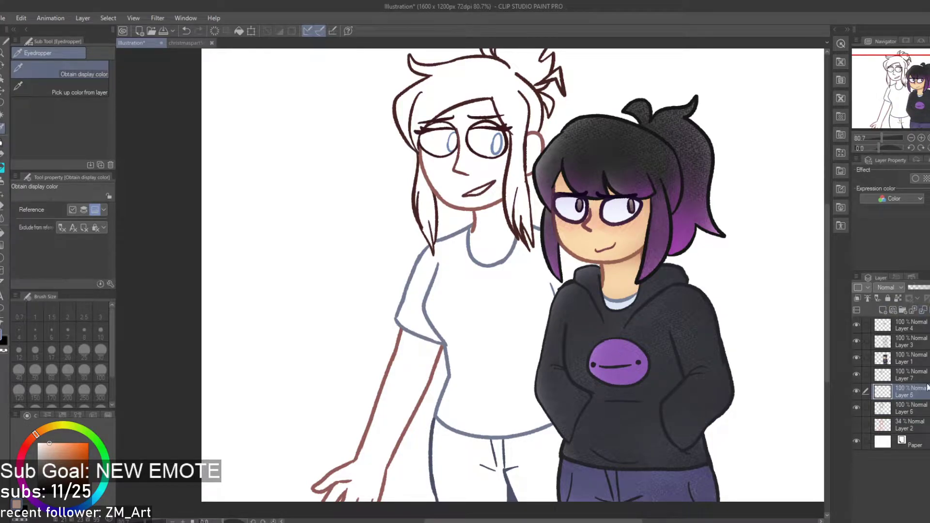
drag(926, 390, 911, 416)
scroll(501, 307, down, 2)
scroll(501, 307, up, 1)
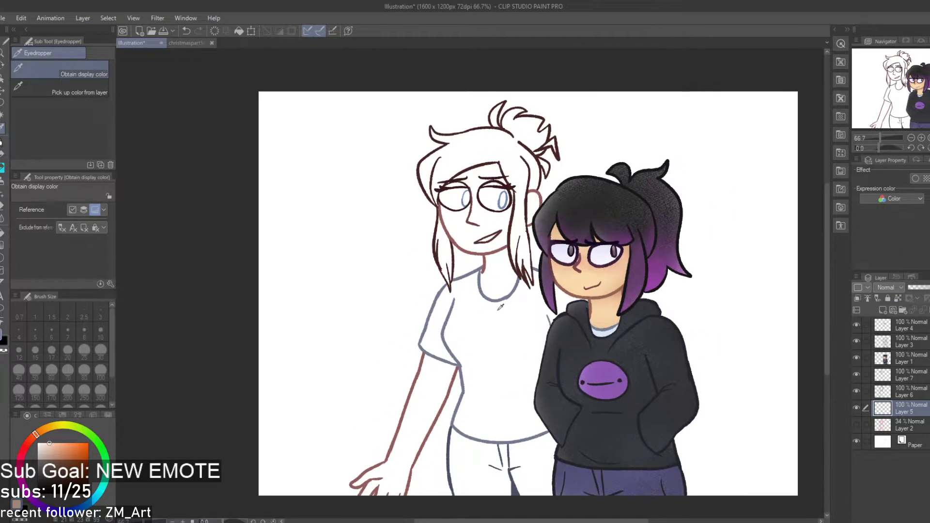
Fill the left character's neck, ear and arm with the peach skin tone on Layer 5, undoing a fill that spills into the hair
key(g)
scroll(513, 284, up, 3)
click(497, 220)
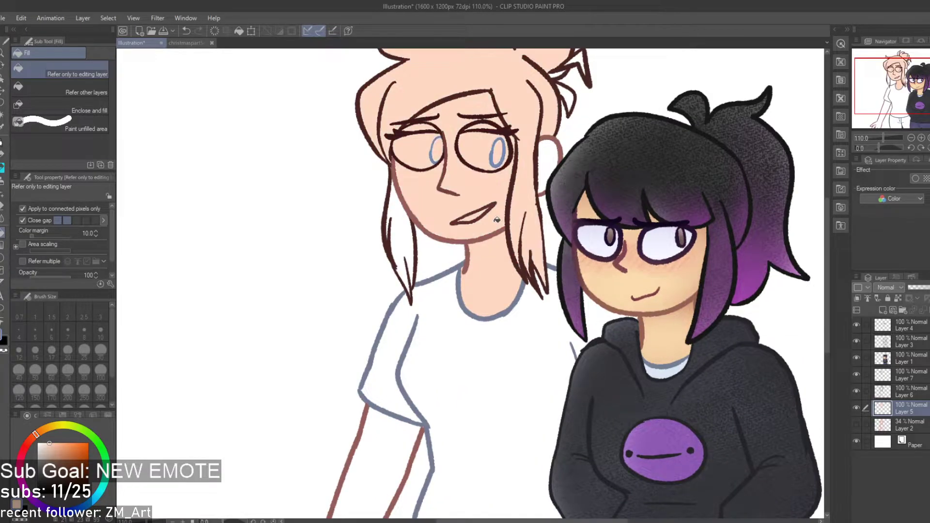
scroll(496, 196, up, 2)
key(ctrl+z)
scroll(533, 281, down, 4)
click(558, 202)
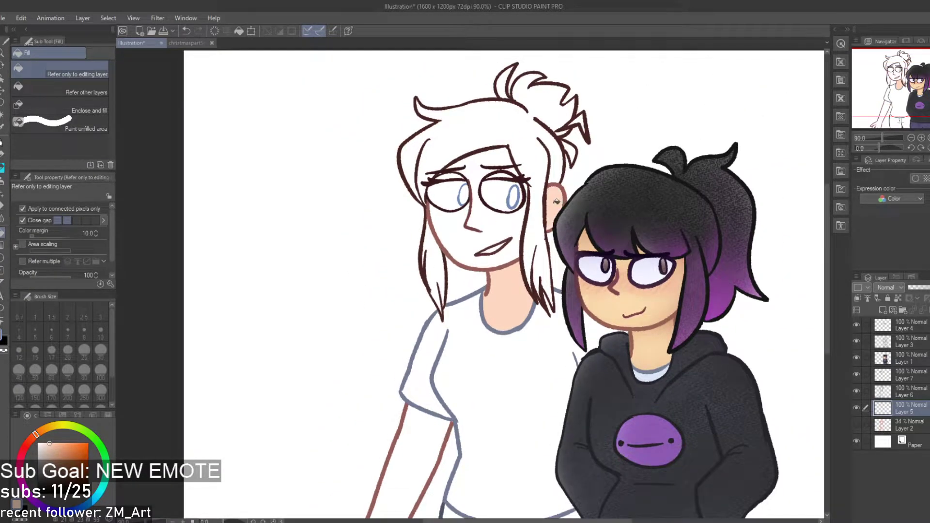
click(426, 451)
Hide Layer 7 and close the gap between the fringe and the left-hand cheek line with a peach pen stroke on Layer 5
scroll(532, 225, up, 3)
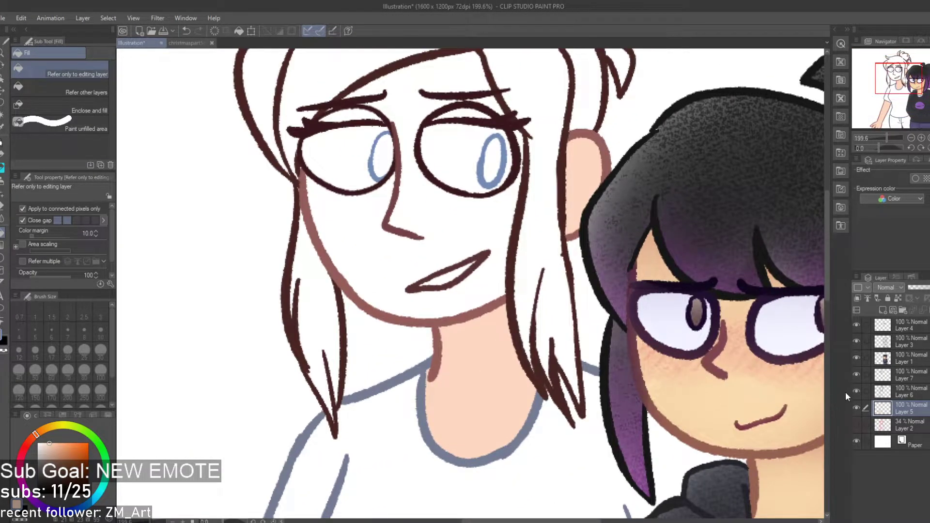
click(857, 374)
scroll(536, 249, up, 2)
scroll(427, 262, up, 2)
key(p)
mouse_move(457, 290)
mouse_down()
mouse_move(454, 257)
mouse_move(472, 208)
mouse_up()
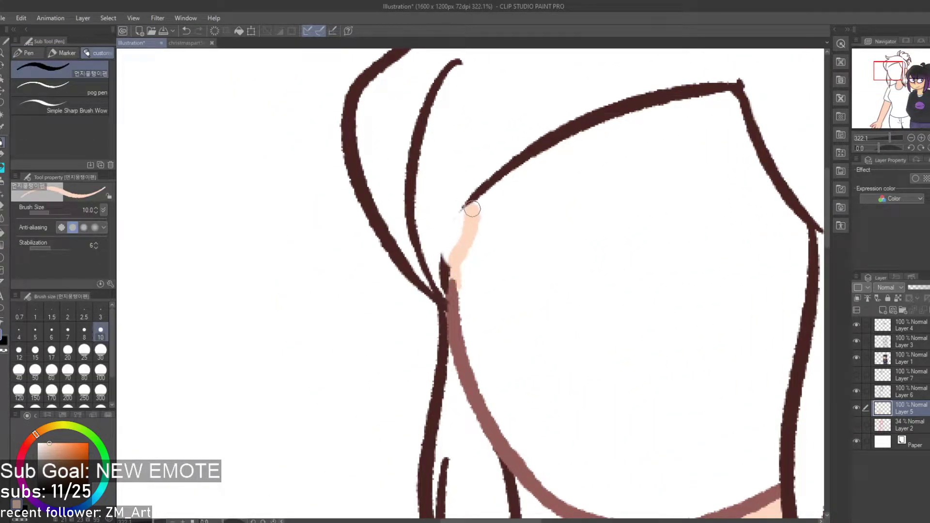
click(856, 376)
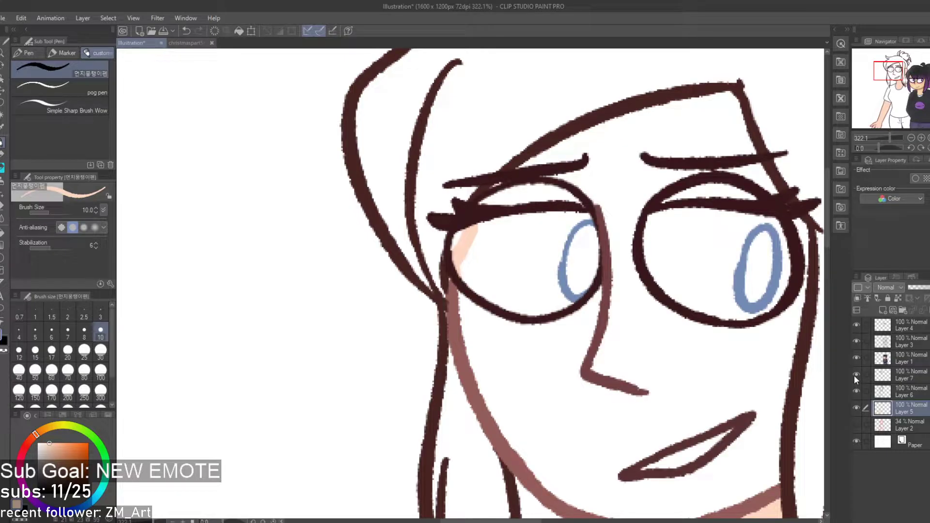
click(855, 376)
Fill the left character's enclosed face with the peach skin tone on Layer 5
key(g)
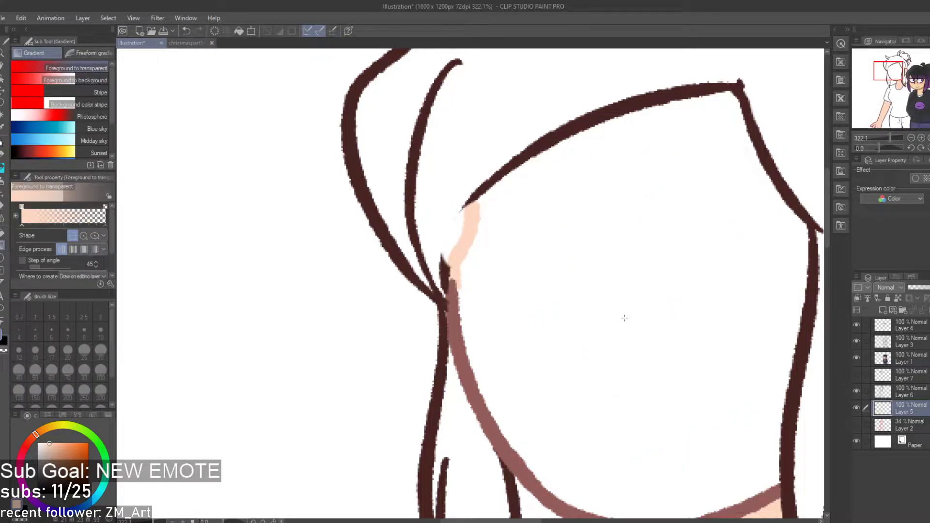
key(g)
click(628, 316)
scroll(799, 275, down, 3)
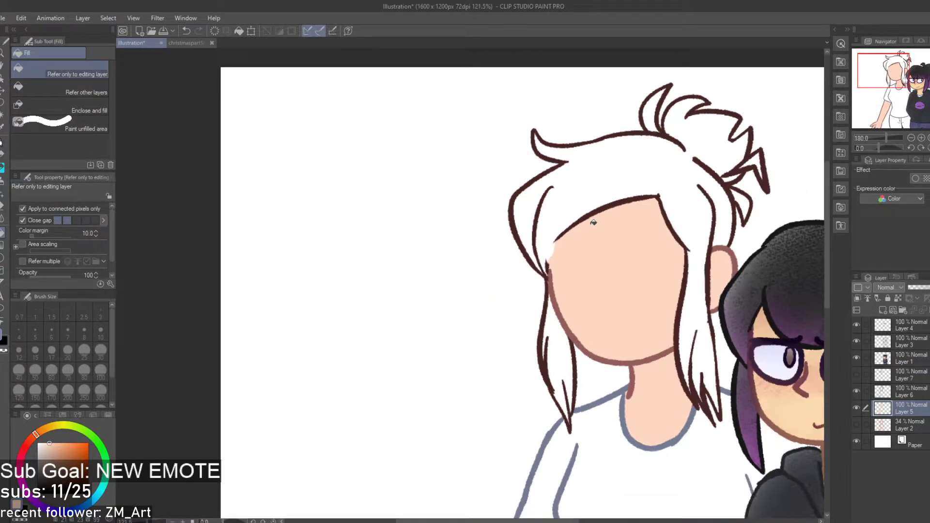
scroll(361, 272, up, 5)
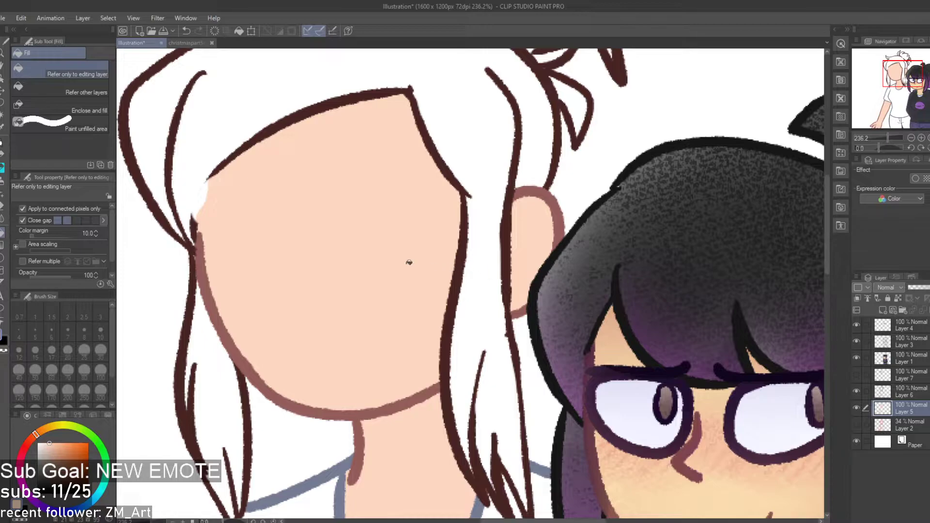
scroll(224, 245, up, 3)
scroll(235, 243, down, 5)
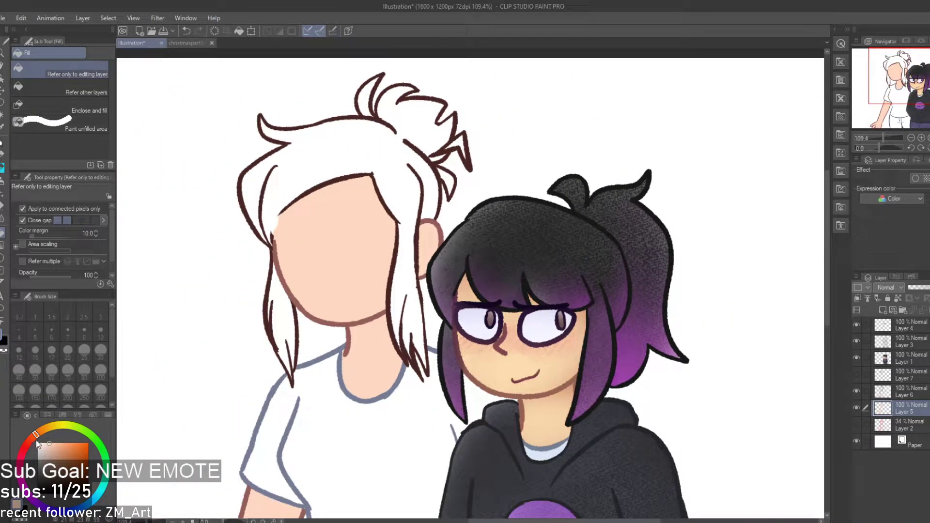
Refill the left character's face, neck and ear with a lighter peach skin tone
key(g)
key(g)
click(351, 276)
click(385, 353)
scroll(370, 290, up, 2)
scroll(272, 225, up, 4)
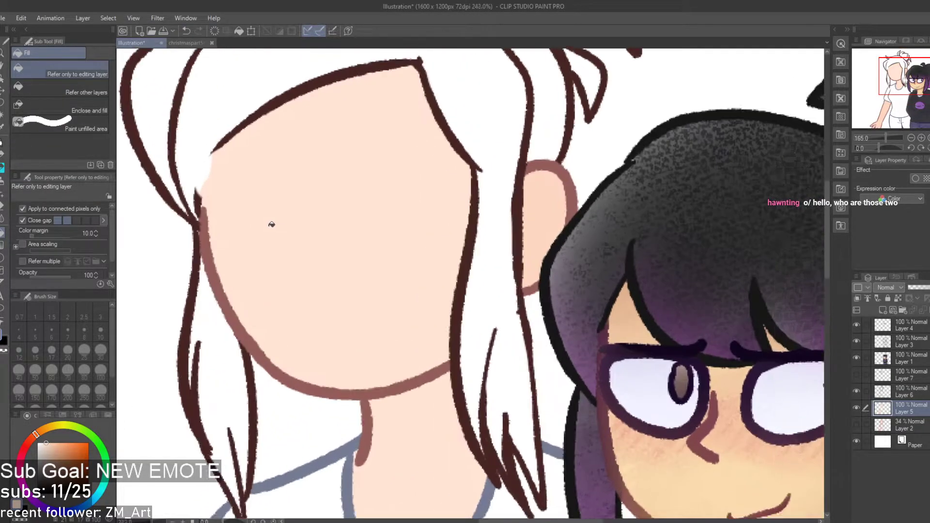
scroll(285, 237, down, 2)
click(583, 215)
scroll(583, 215, down, 5)
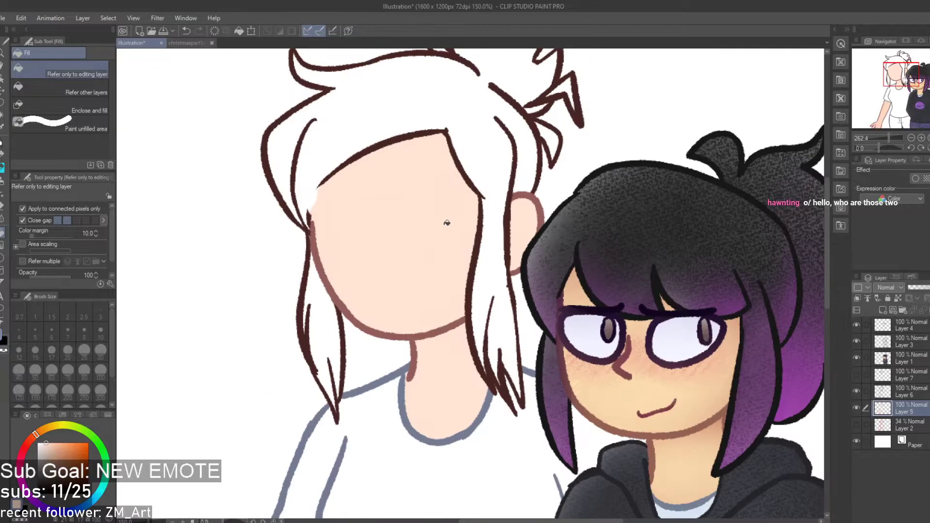
scroll(276, 446, down, 1)
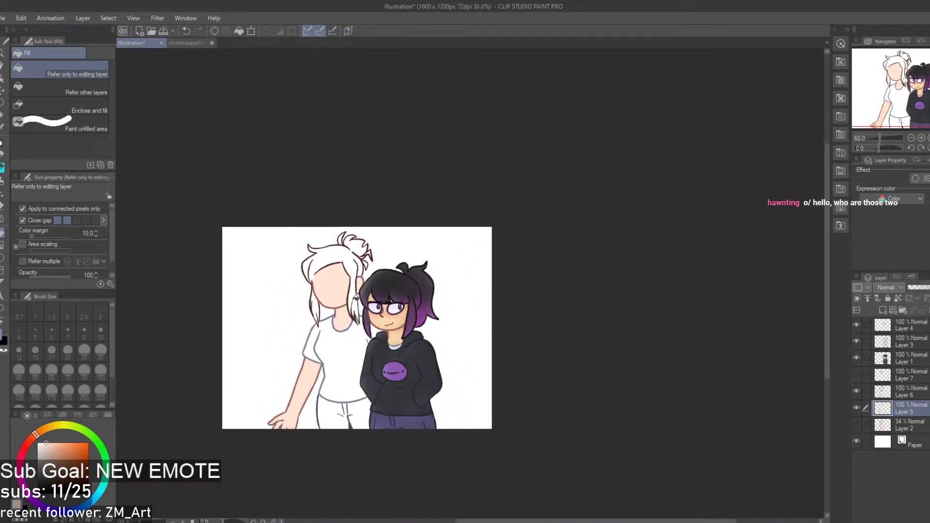
scroll(299, 248, up, 6)
scroll(299, 248, up, 1)
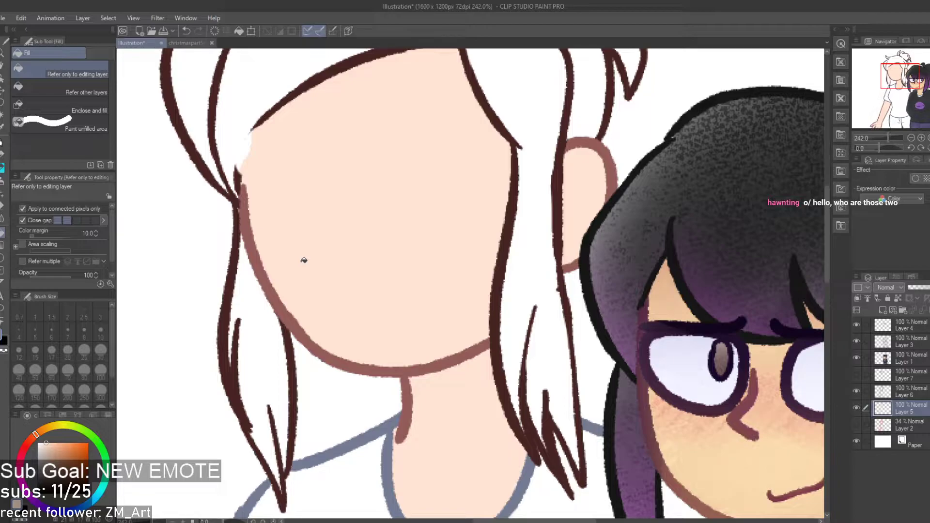
scroll(322, 220, down, 5)
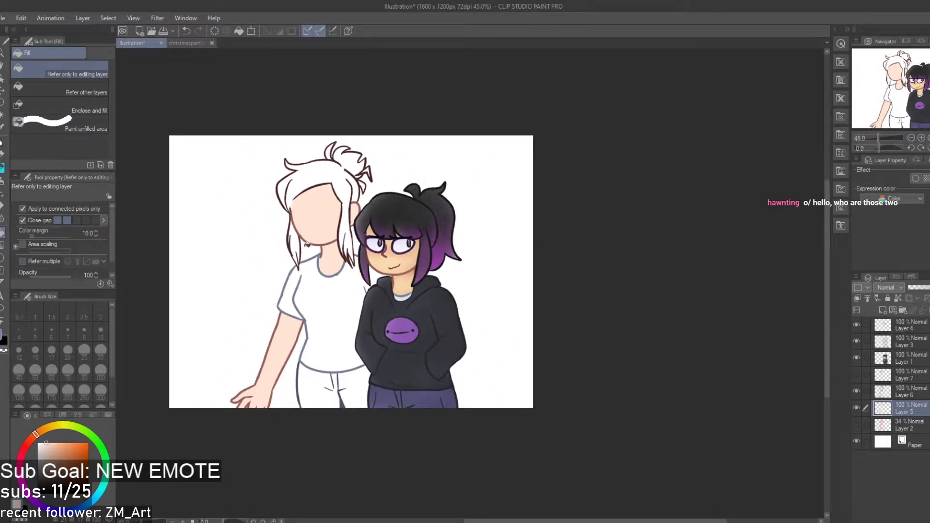
scroll(533, 300, down, 2)
scroll(383, 283, up, 3)
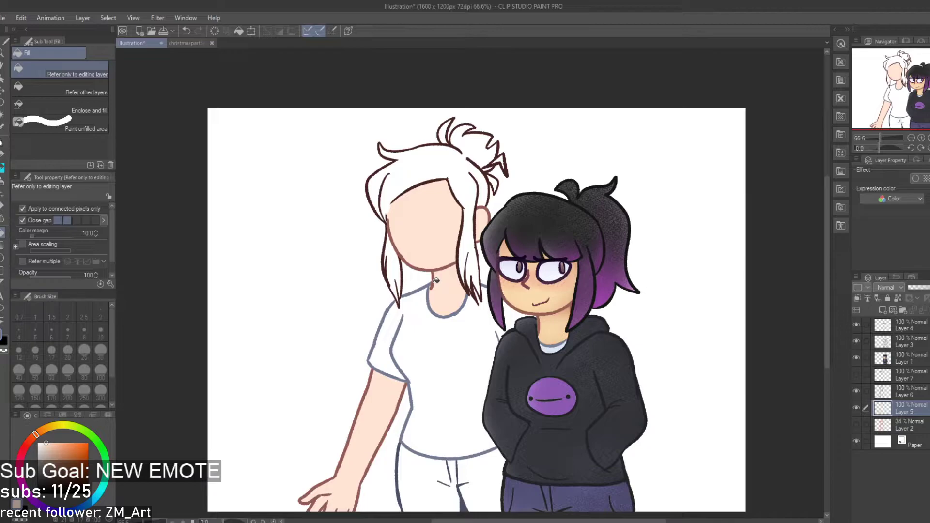
Examine the left character's skin fill around the fringe, cheek, jaw and neck
scroll(437, 280, up, 5)
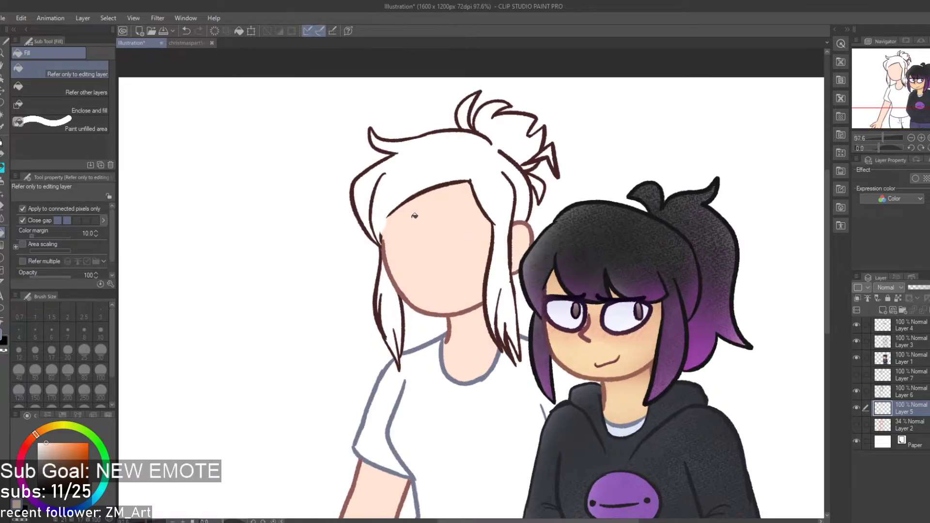
scroll(432, 254, down, 3)
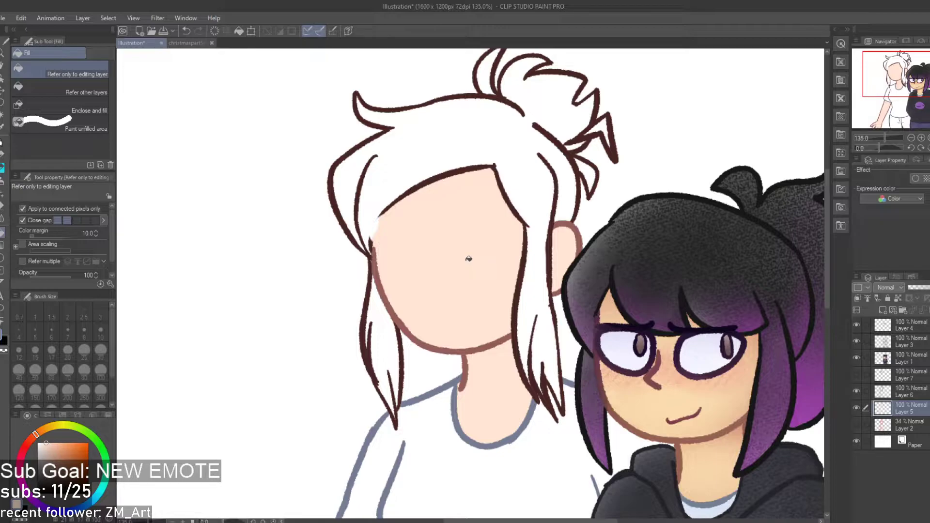
scroll(468, 259, down, 4)
scroll(477, 209, up, 3)
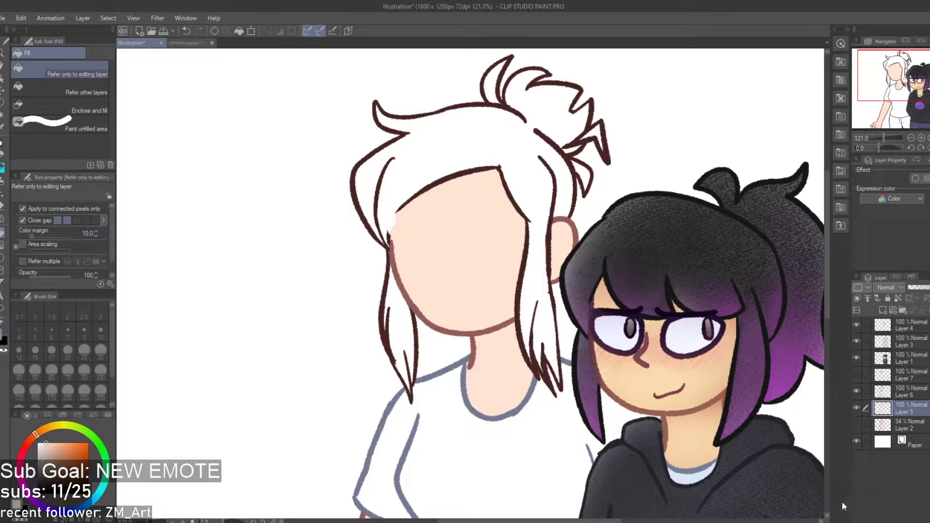
scroll(426, 327, down, 3)
scroll(442, 325, up, 4)
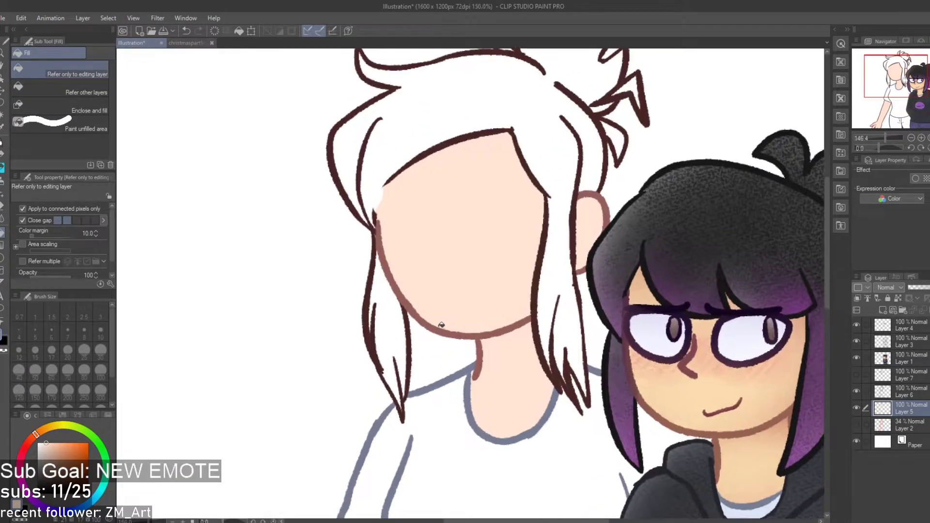
scroll(442, 325, up, 3)
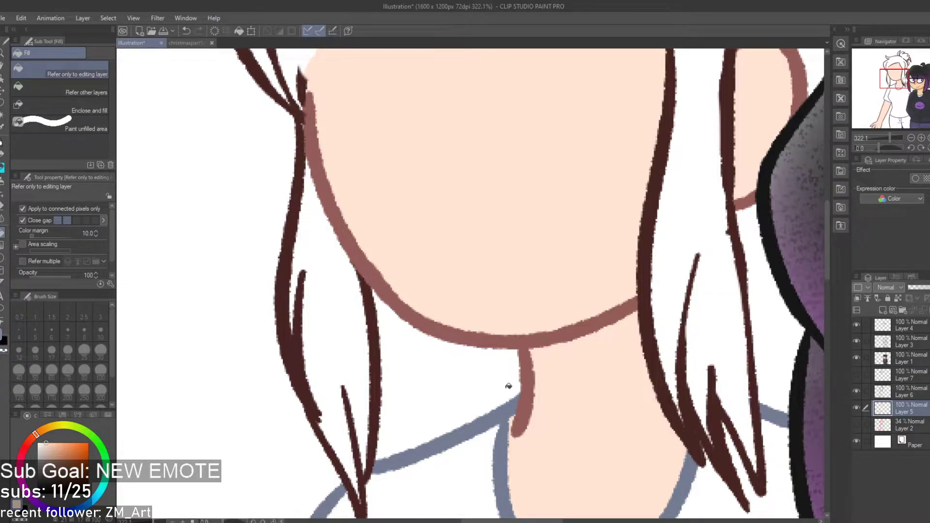
scroll(502, 387, down, 5)
scroll(564, 273, up, 2)
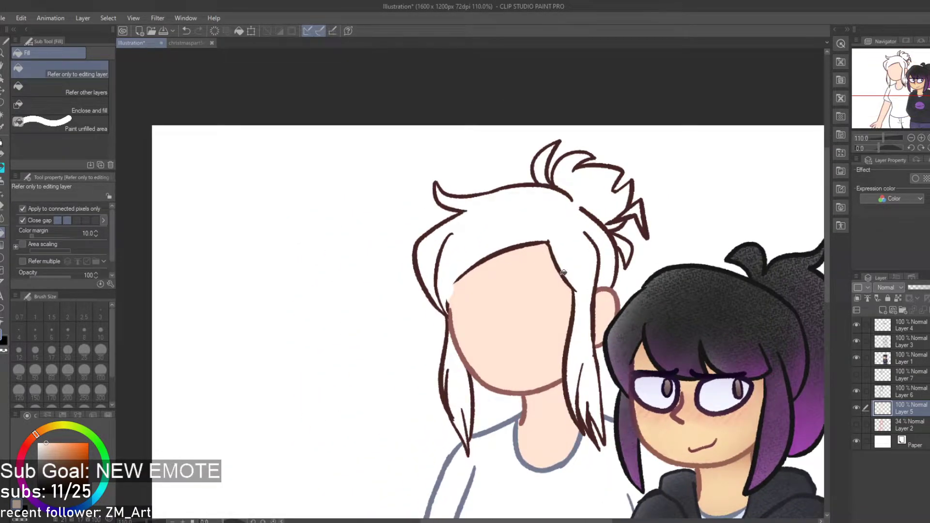
scroll(640, 358, up, 2)
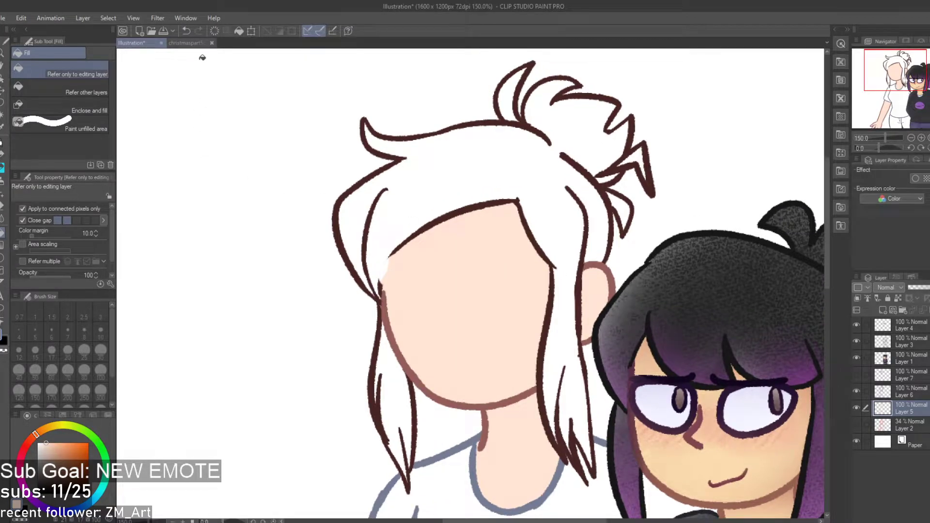
Sample the brown hair colour of the left-hand figure in christmaspart5clean.png and return to the illustration
click(189, 42)
scroll(440, 222, down, 4)
scroll(373, 152, up, 2)
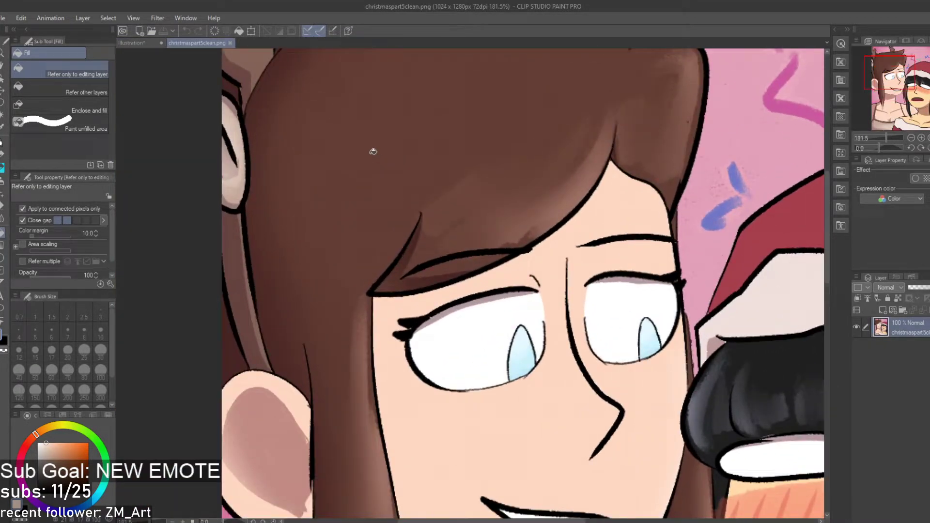
scroll(373, 152, up, 1)
alt+click(373, 151)
click(145, 43)
Fill the left character's hair, including the bun and both side locks, with the sampled brown on Layer 5
key(g)
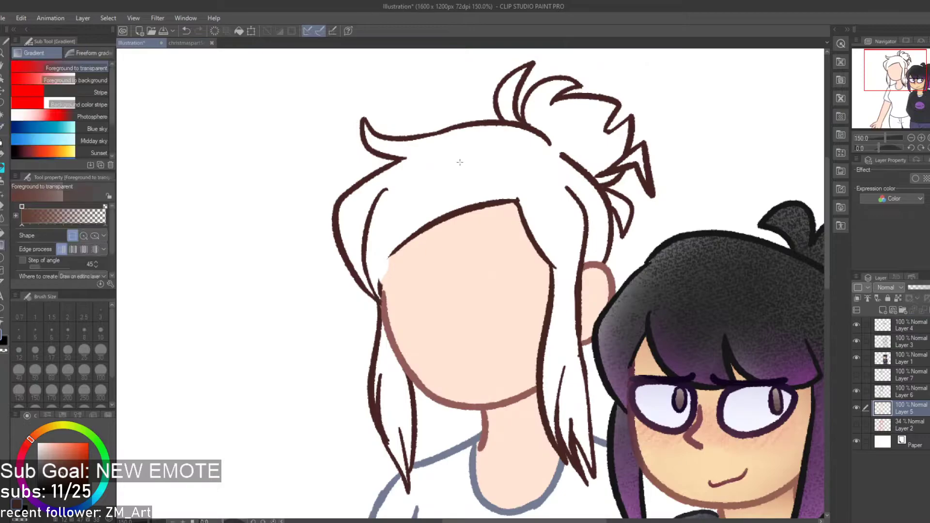
key(g)
click(445, 161)
scroll(606, 213, up, 2)
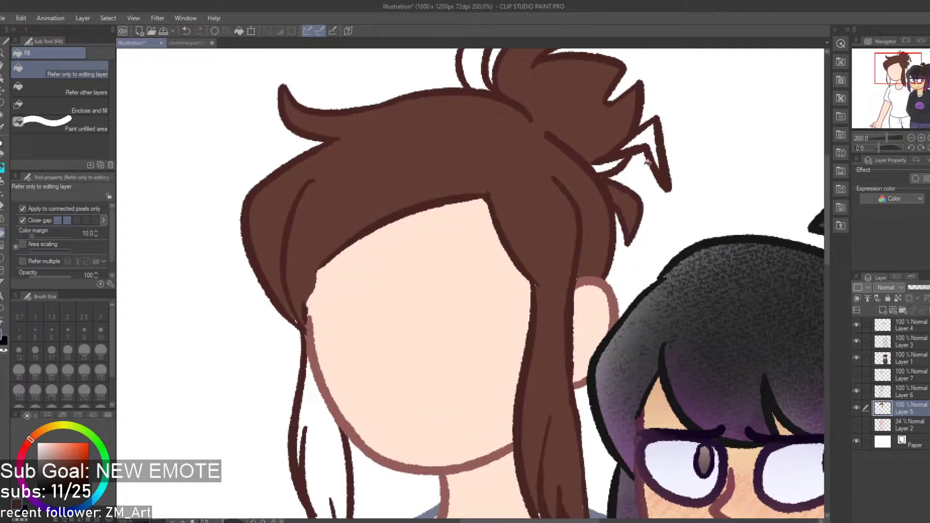
scroll(624, 159, up, 2)
scroll(620, 159, down, 1)
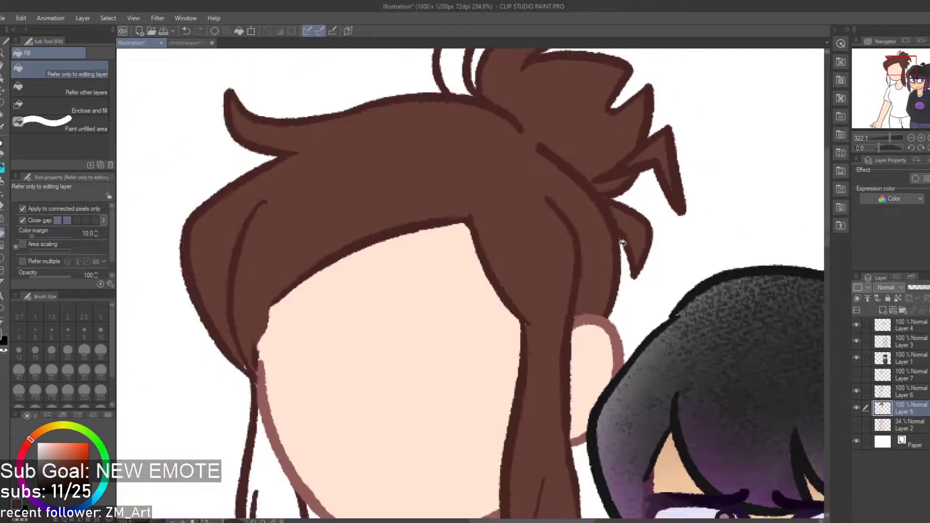
scroll(622, 243, down, 5)
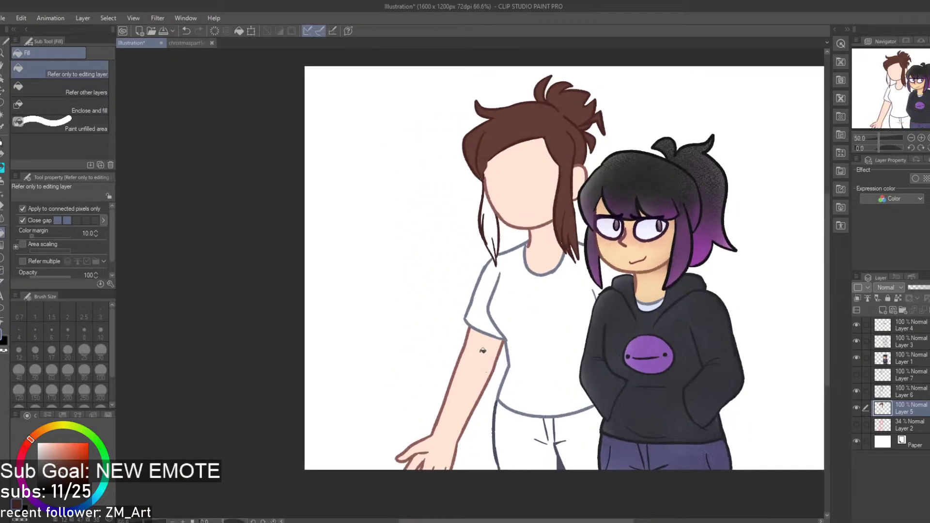
click(492, 213)
scroll(587, 336, up, 1)
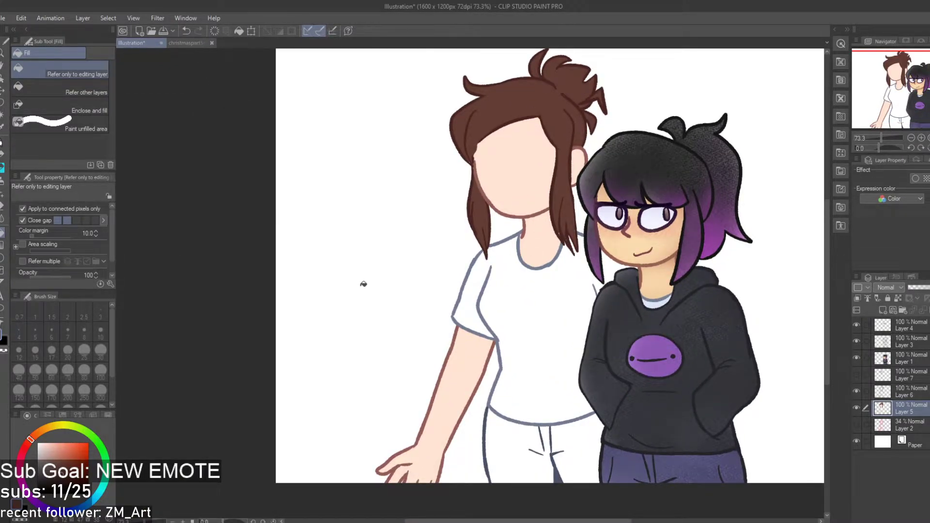
Sample the blue-grey of the left character's shirt outline and lighten it to a pale blue-grey
scroll(469, 334, up, 7)
key(i)
click(526, 347)
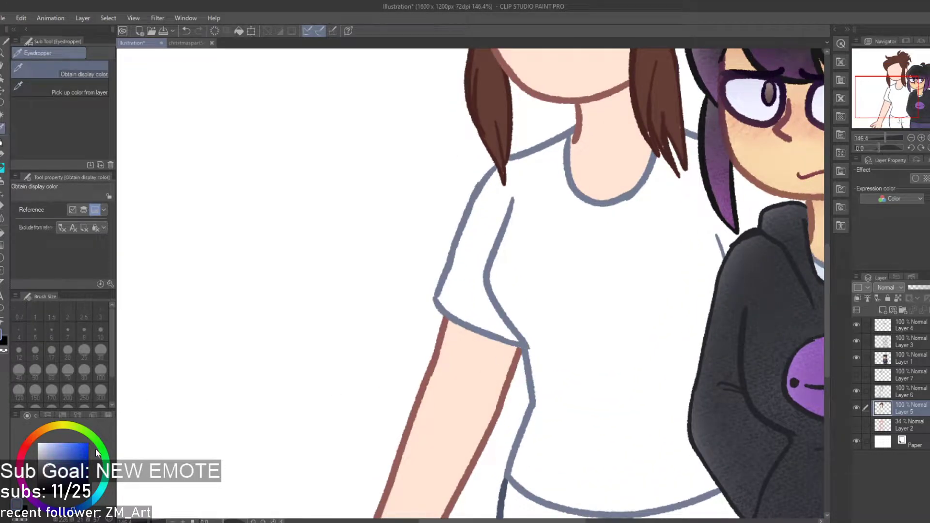
drag(47, 444, 42, 446)
click(75, 504)
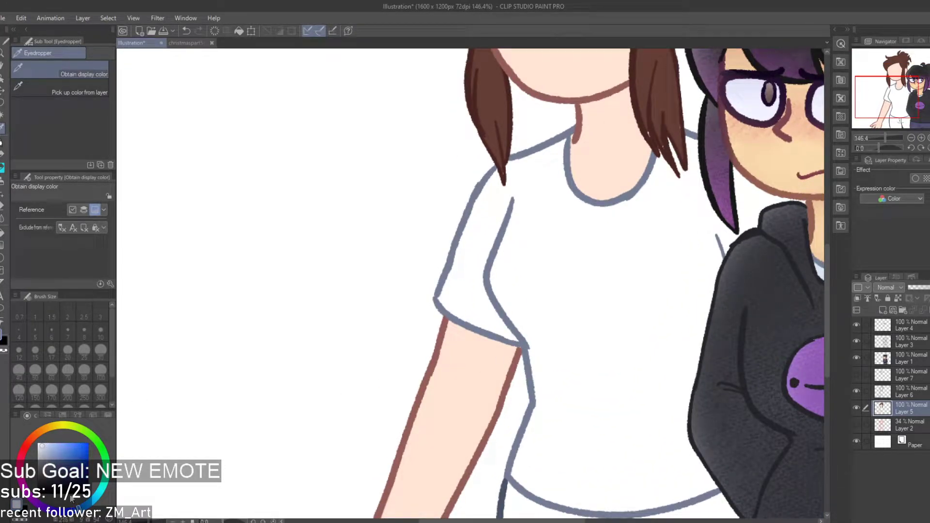
Try to fill the left character's shirt with the pale blue-grey, and undo the fill
key(g)
click(600, 391)
key(ctrl+z)
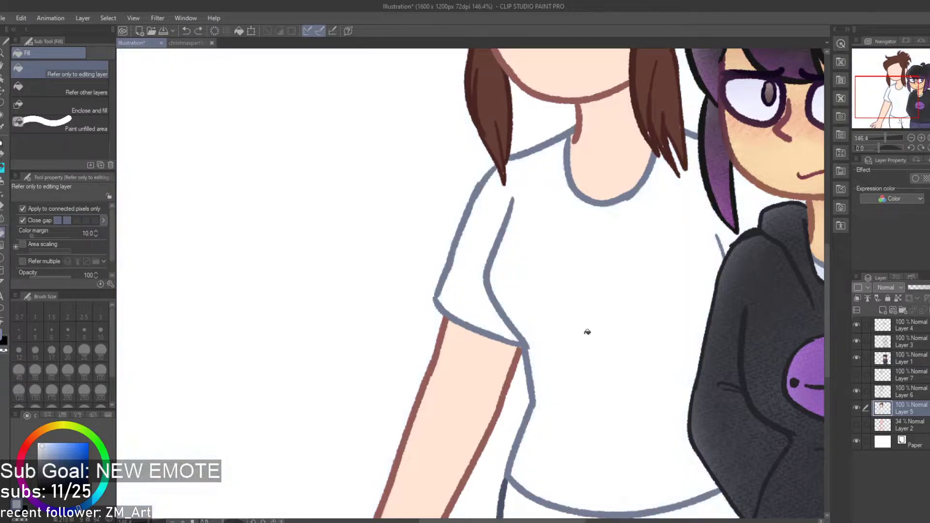
Close the open shirt edge beside the right character with the pen and fill the left character's shirt pale blue-grey on Layer 5
scroll(587, 332, down, 2)
scroll(698, 363, up, 1)
scroll(653, 265, down, 1)
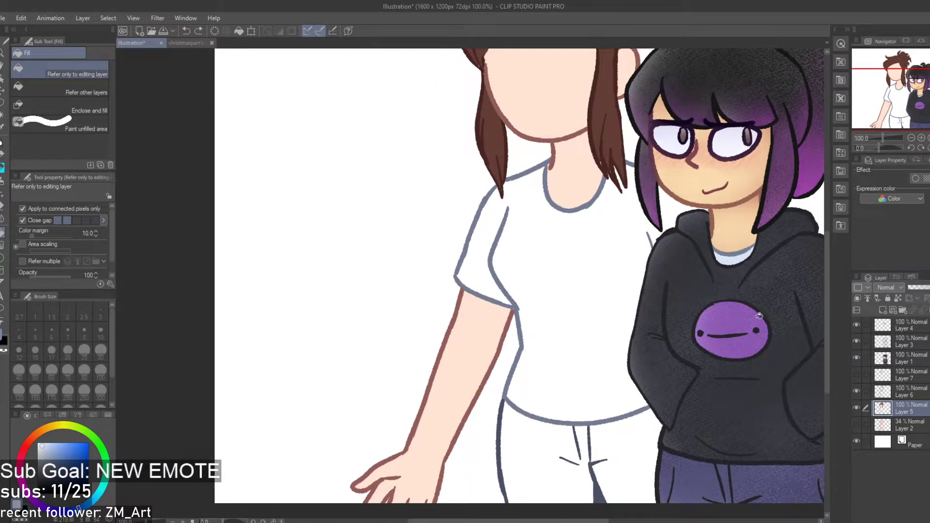
key(p)
scroll(699, 229, up, 1)
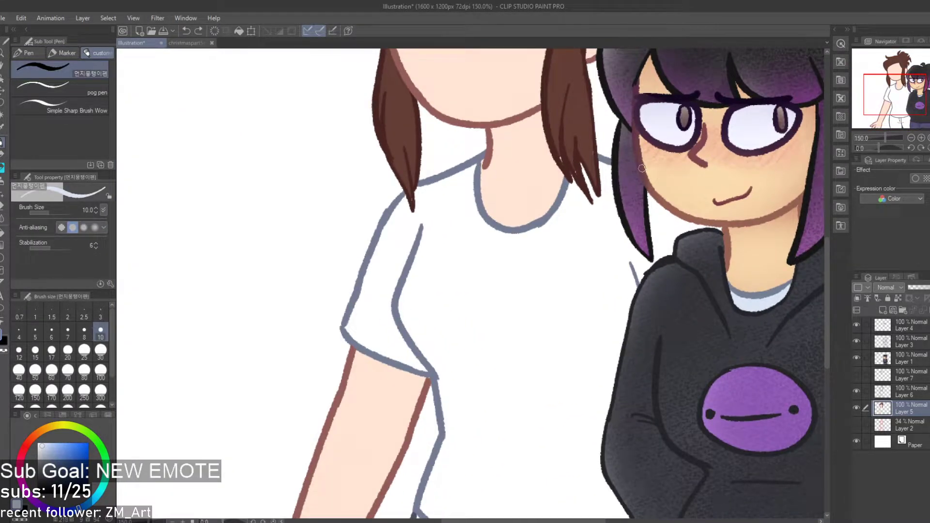
scroll(620, 204, down, 1)
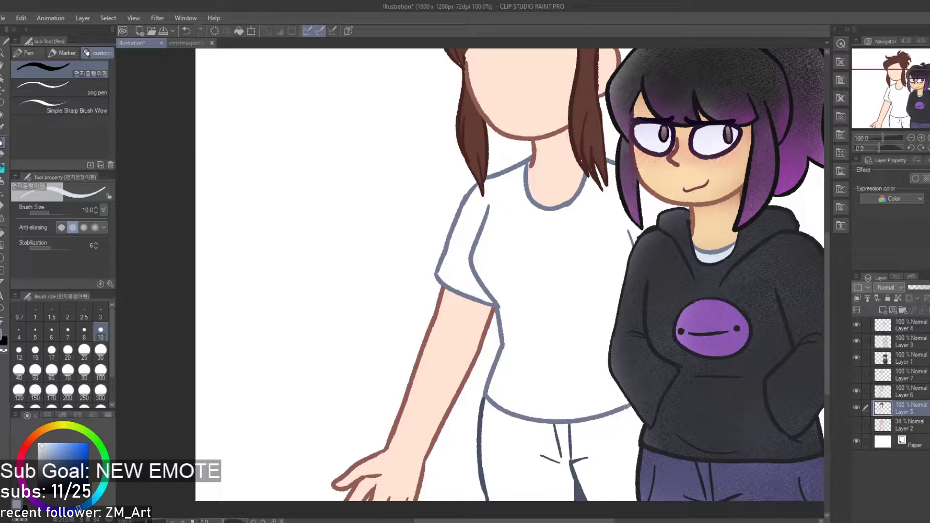
key(g)
click(595, 395)
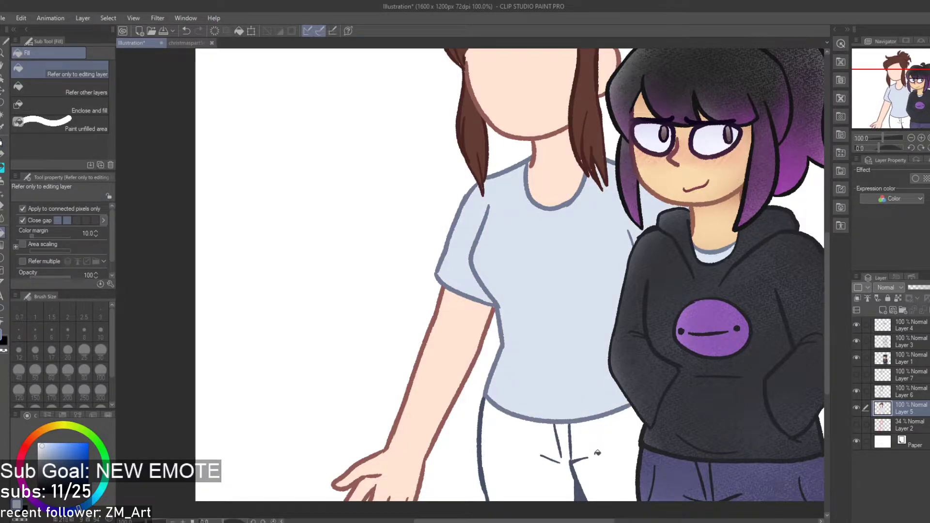
Sample the dark blue of the left character's trouser outline
scroll(597, 453, up, 2)
scroll(582, 485, up, 1)
key(i)
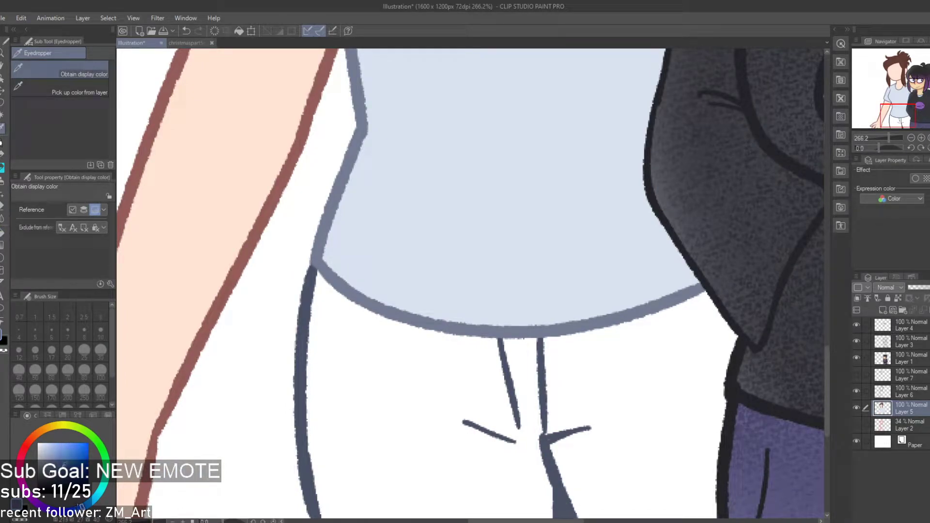
Try a greyish blue and another blue as fills for the left character's trousers, undoing both fills
key(g)
click(342, 447)
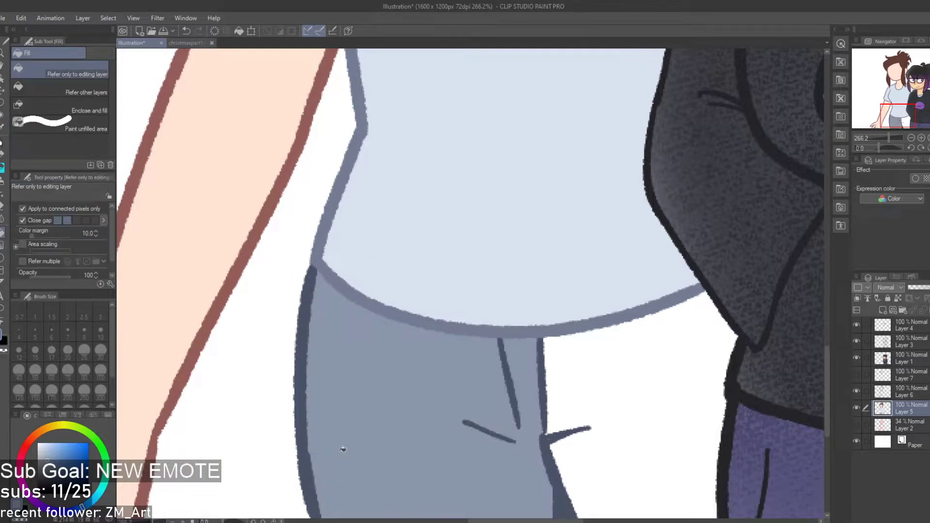
scroll(342, 447, down, 2)
key(ctrl+z)
click(55, 451)
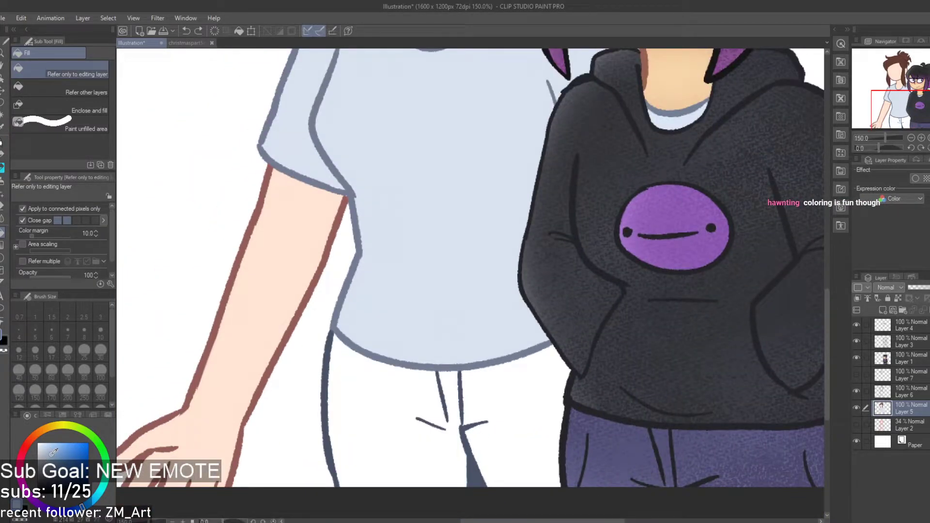
click(354, 434)
scroll(571, 491, up, 1)
key(ctrl+z)
Choose a light blue and fill the left-hand leg of the left character's trousers on Layer 5
click(50, 448)
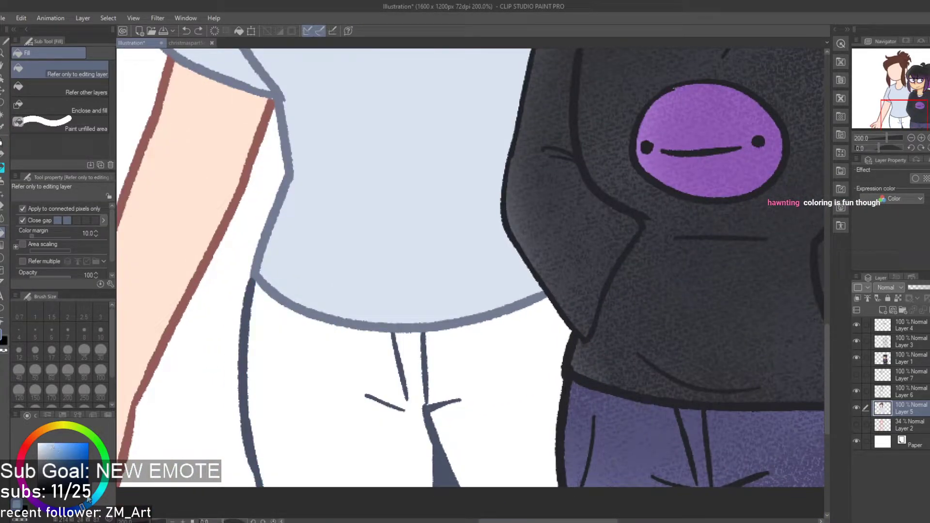
click(329, 420)
scroll(465, 417, down, 2)
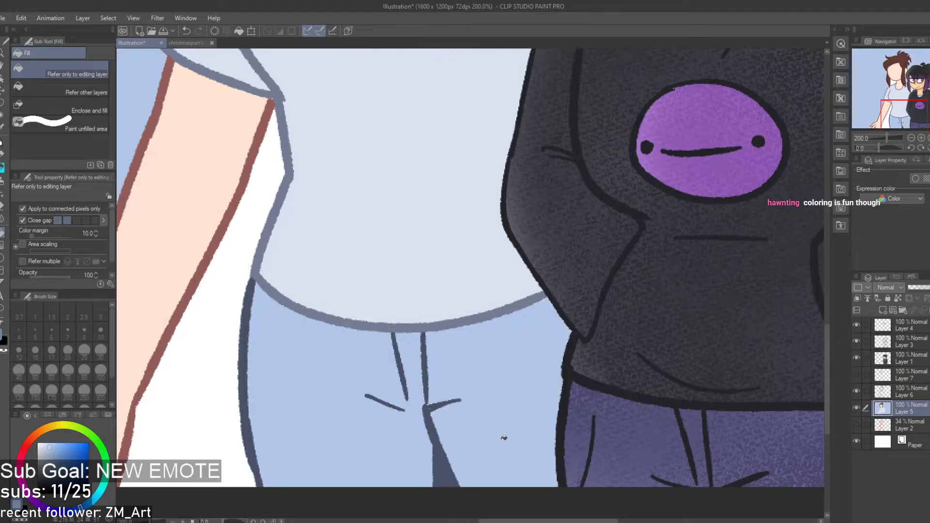
Close the trousers' open edge beside the right character with a light blue pen stroke and fill the right-hand leg light blue
key(p)
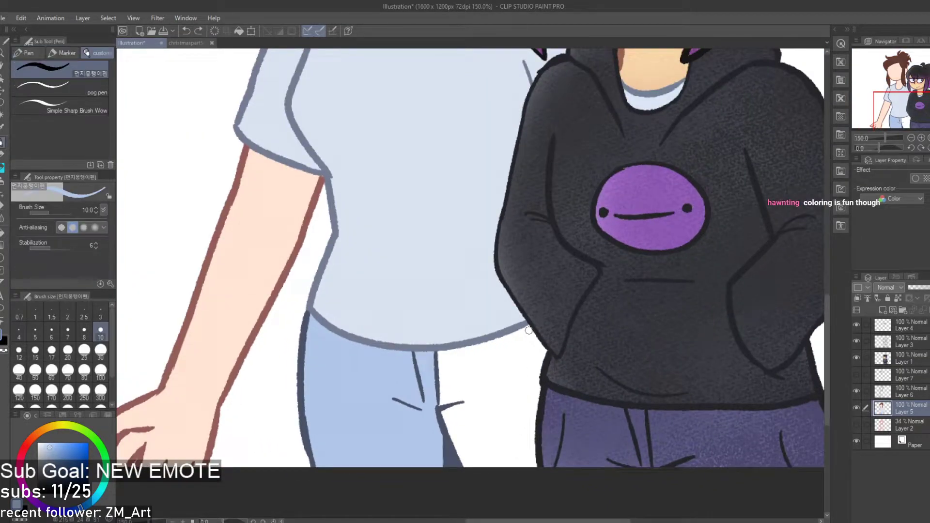
drag(546, 314, 568, 469)
key(g)
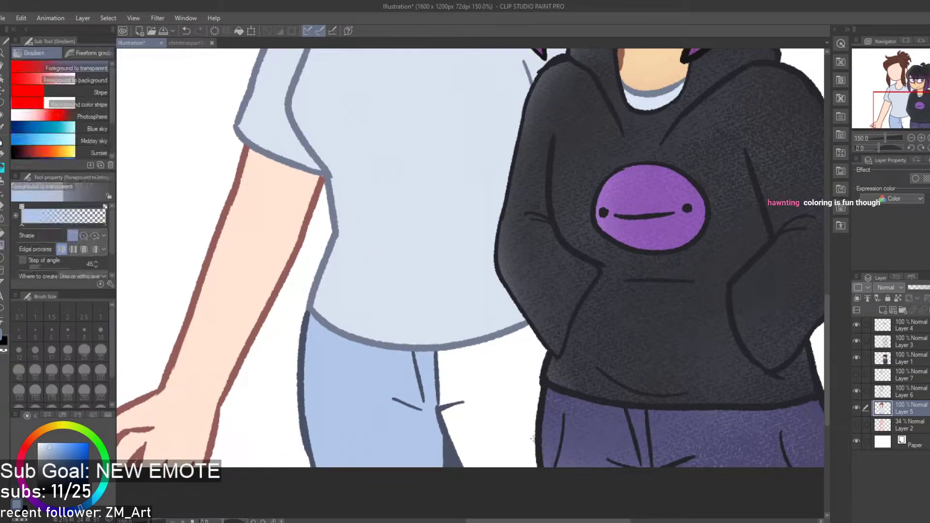
key(g)
click(519, 444)
scroll(517, 468, down, 5)
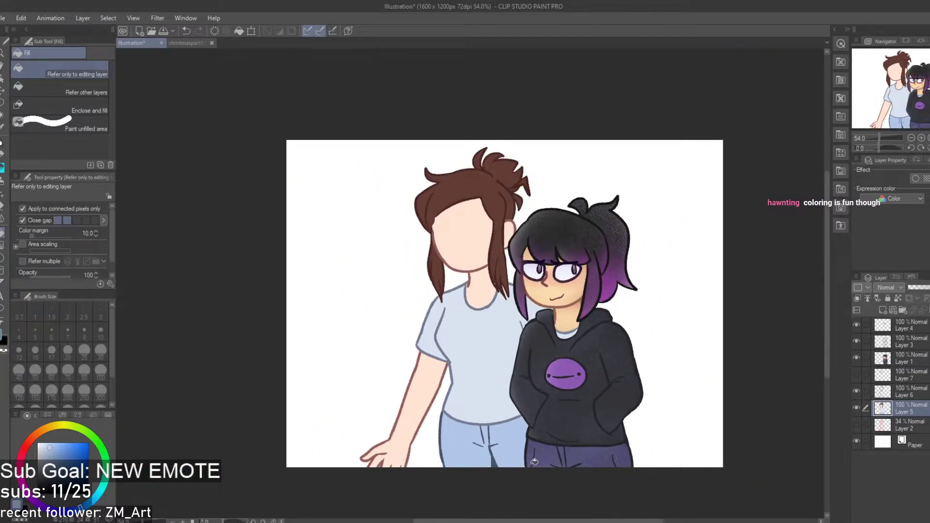
Examine the right character's hair and face shading, and compare the colouring in christmaspart5clean.png
scroll(533, 459, up, 5)
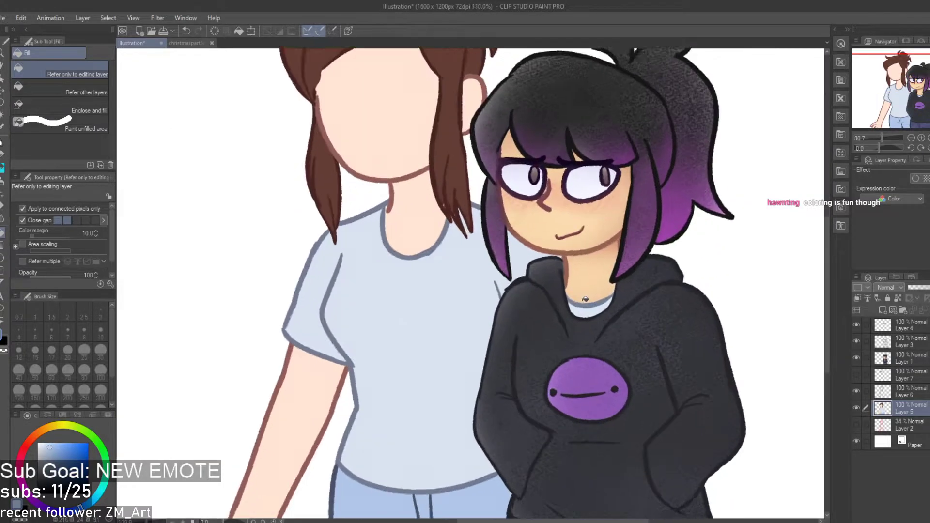
scroll(599, 224, down, 4)
scroll(543, 158, up, 6)
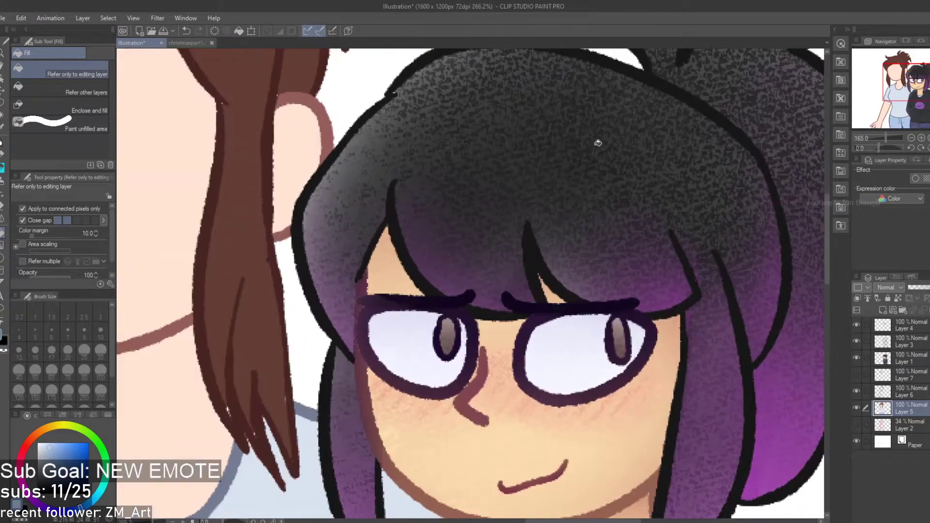
scroll(543, 158, down, 4)
scroll(536, 193, down, 1)
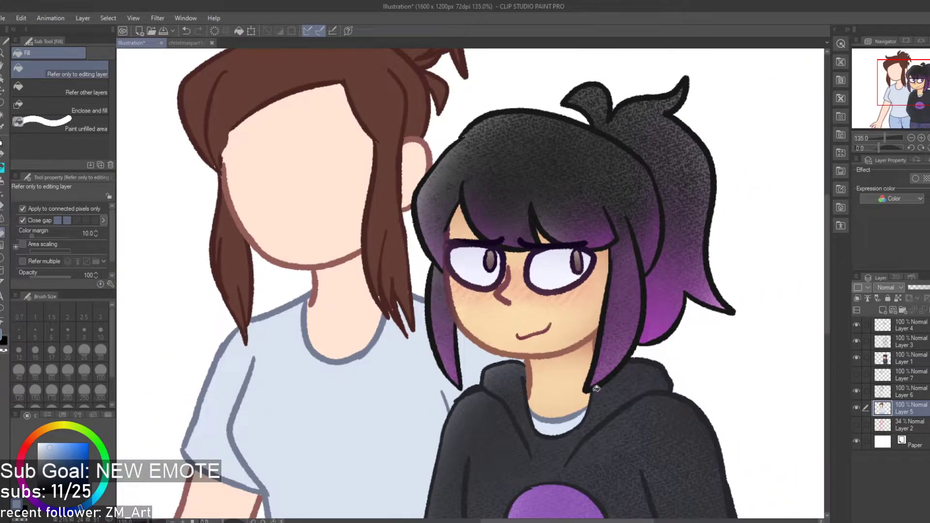
scroll(422, 283, up, 3)
click(185, 45)
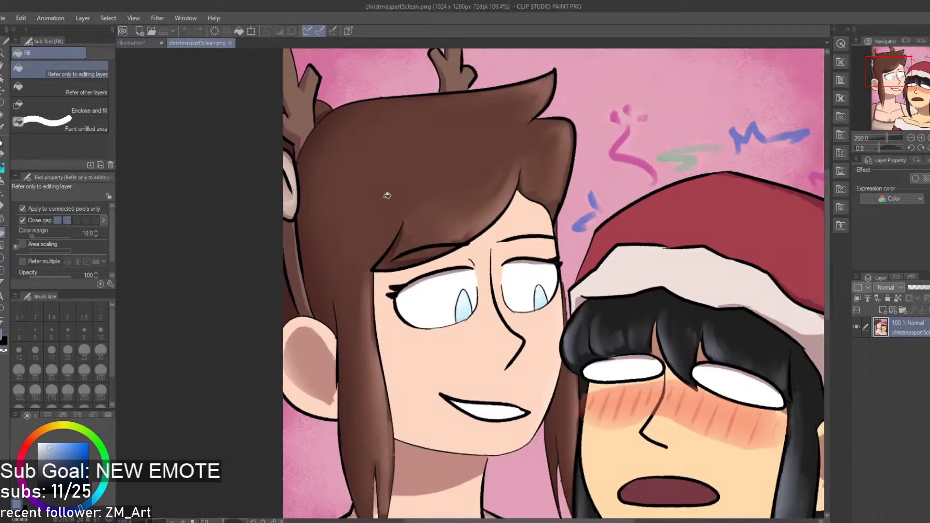
scroll(399, 167, up, 3)
click(131, 46)
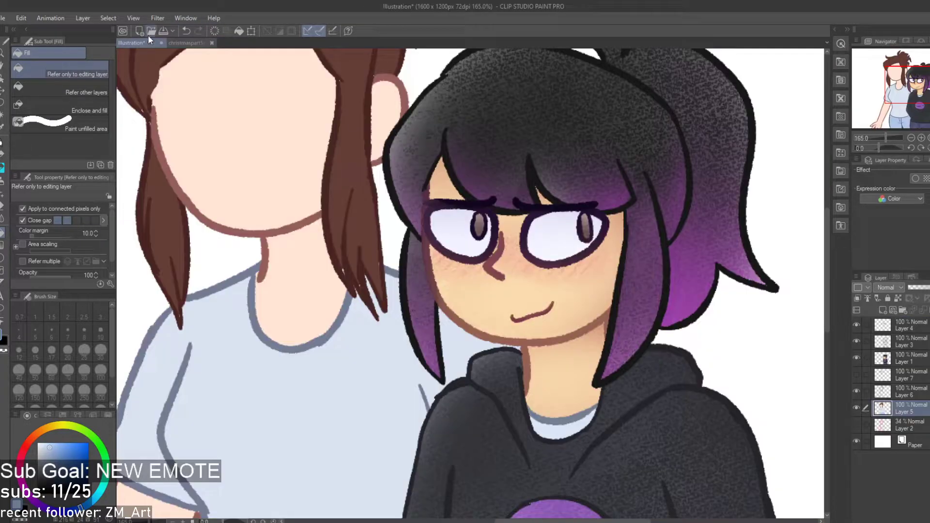
Open avanewyearsohheyo.png and examine the shading of the character's face and eyes
double_click(312, 204)
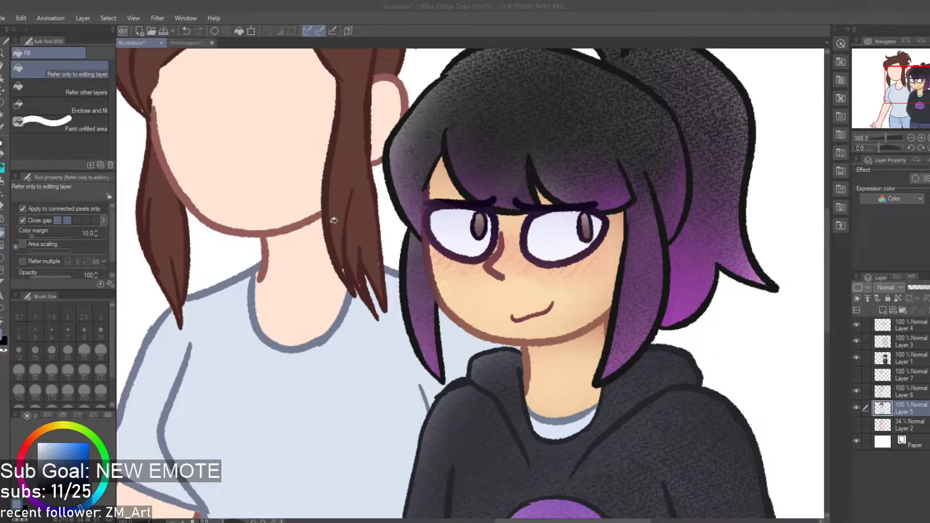
scroll(450, 170, up, 4)
scroll(450, 170, up, 4)
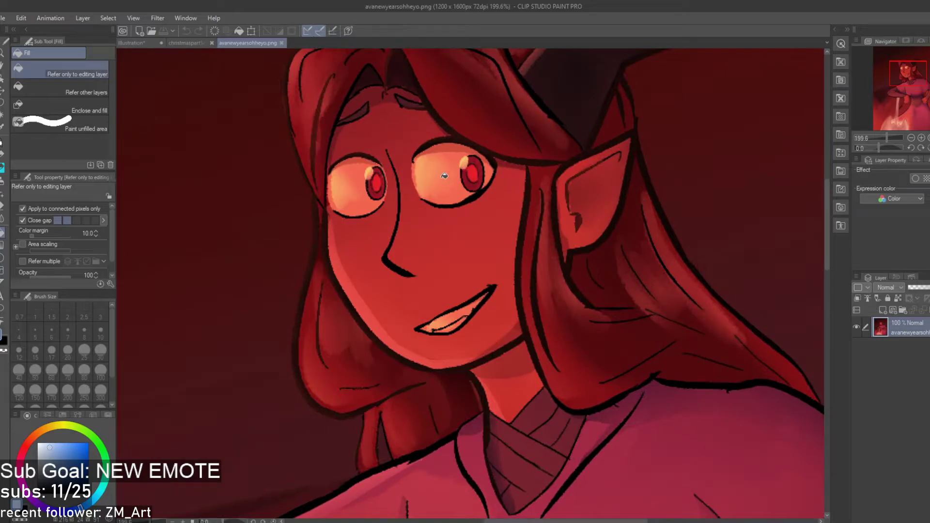
Examine the character's overall red lighting in avanewyearsohheyo.png and return to the Illustration canvas
scroll(471, 263, down, 4)
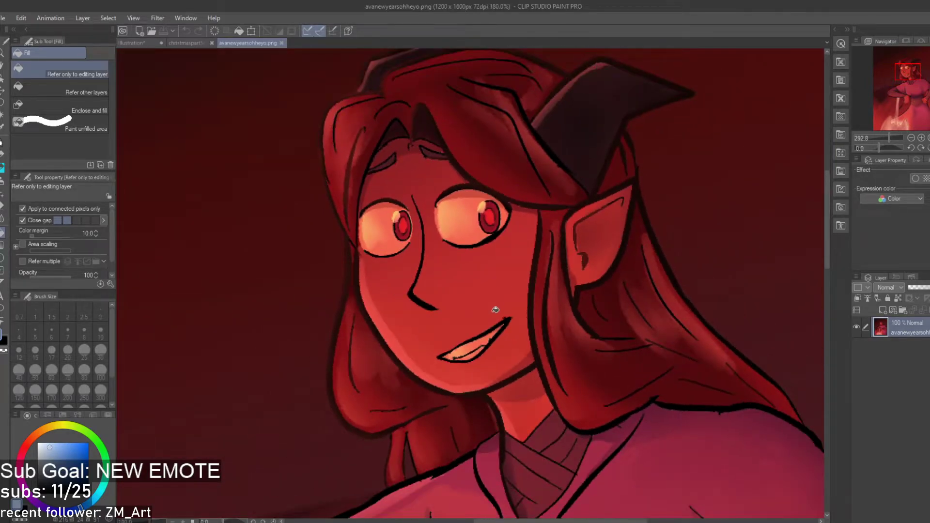
scroll(489, 288, up, 2)
scroll(538, 301, down, 2)
scroll(538, 283, down, 3)
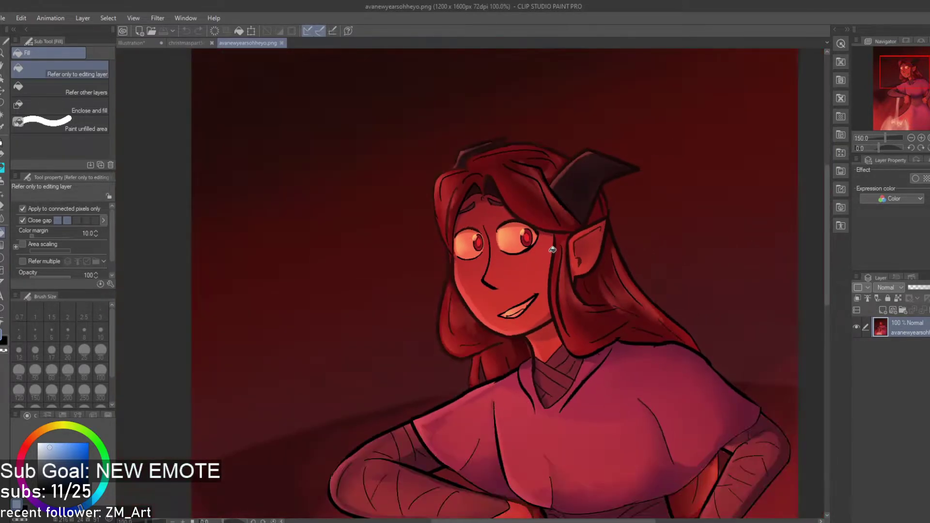
scroll(561, 344, up, 1)
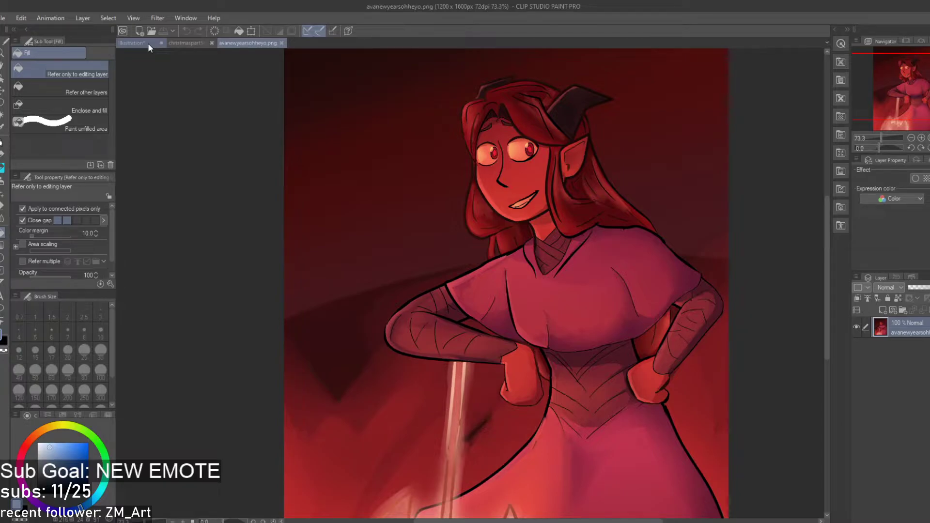
click(133, 40)
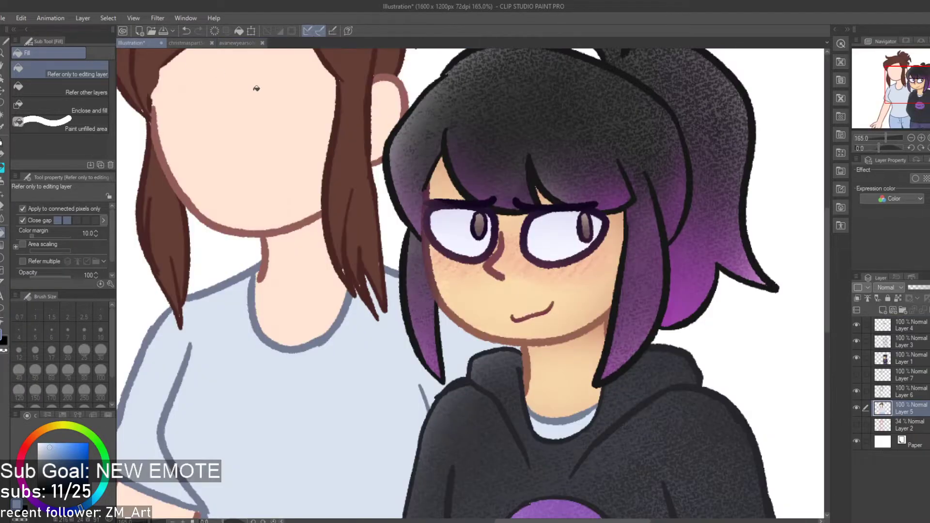
Pick the left character's hair brown and patch the unfilled specks in the hair beside the face with the pen on Layer 5
scroll(539, 264, down, 3)
scroll(539, 264, up, 5)
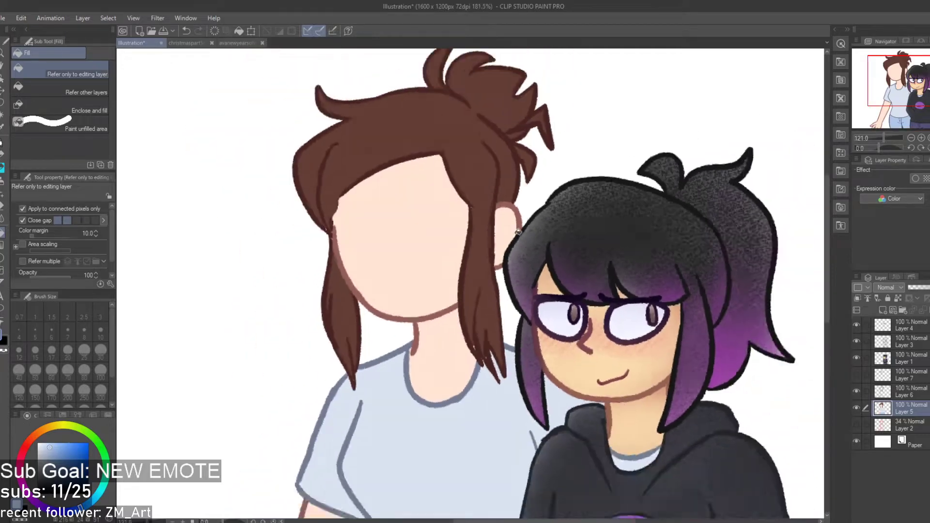
scroll(572, 214, up, 4)
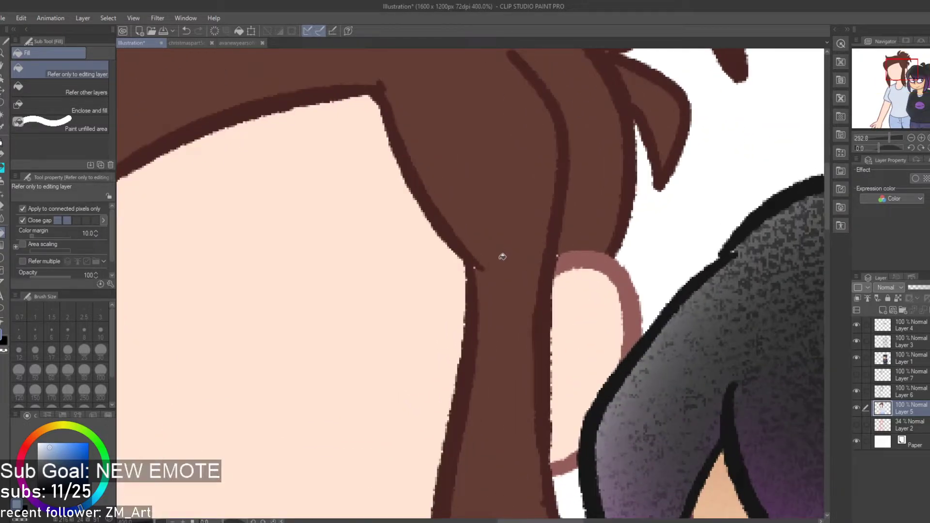
alt+click(502, 281)
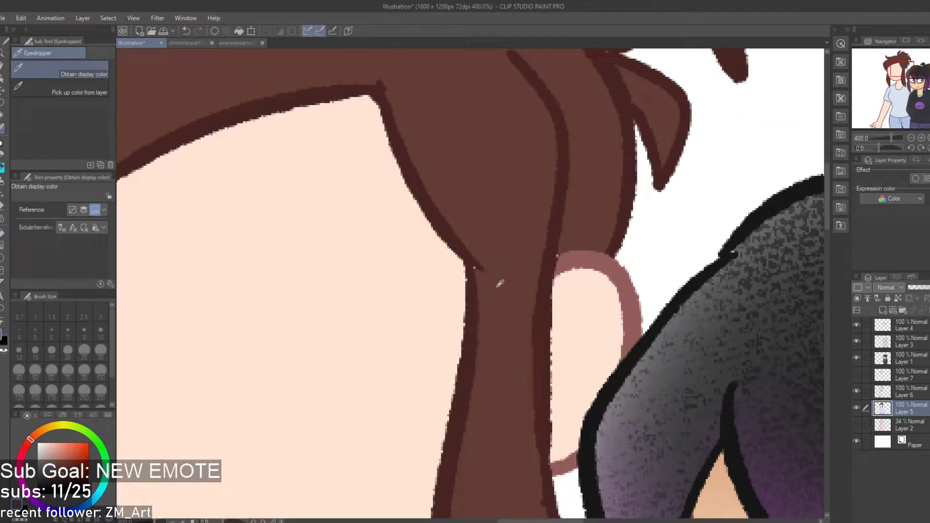
key(p)
scroll(547, 251, down, 3)
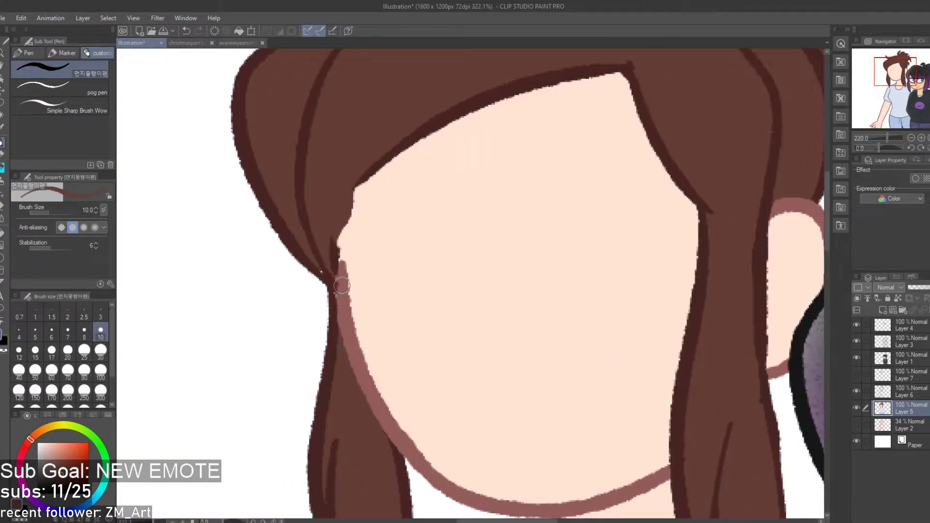
scroll(328, 270, up, 2)
key(ctrl+z)
drag(322, 268, 343, 295)
Show the facial features on Layer 7, and duplicate Layer 6 with the copy's opacity set to 24%
scroll(436, 305, down, 2)
click(857, 375)
scroll(649, 308, down, 2)
scroll(667, 318, up, 1)
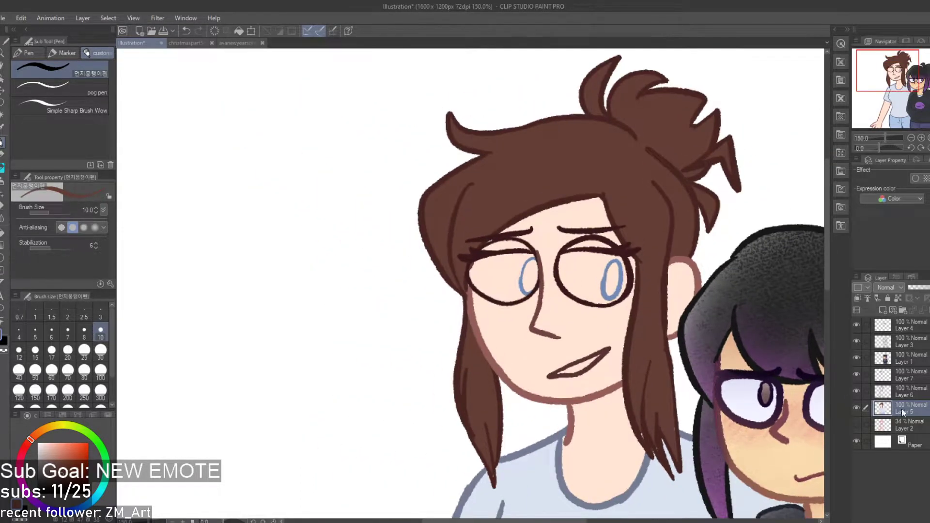
click(916, 395)
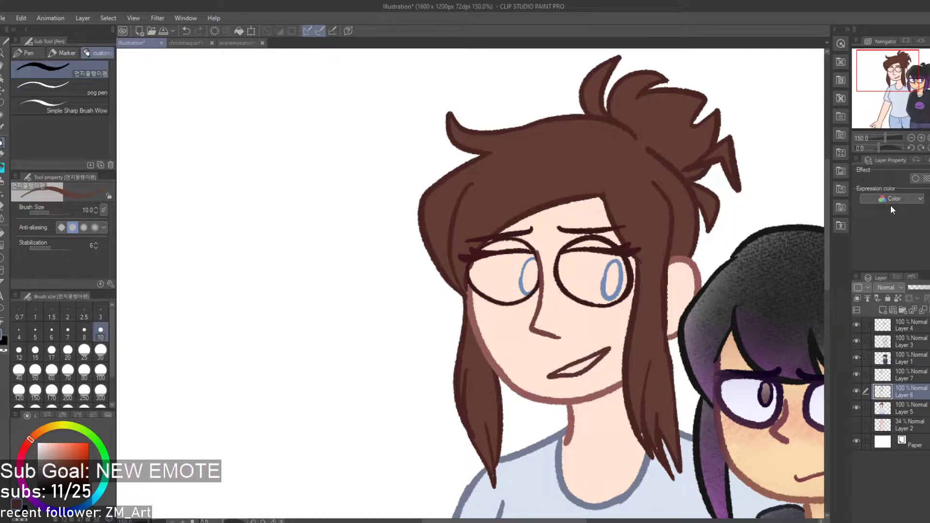
key(ctrl+c)
key(ctrl+v)
click(916, 289)
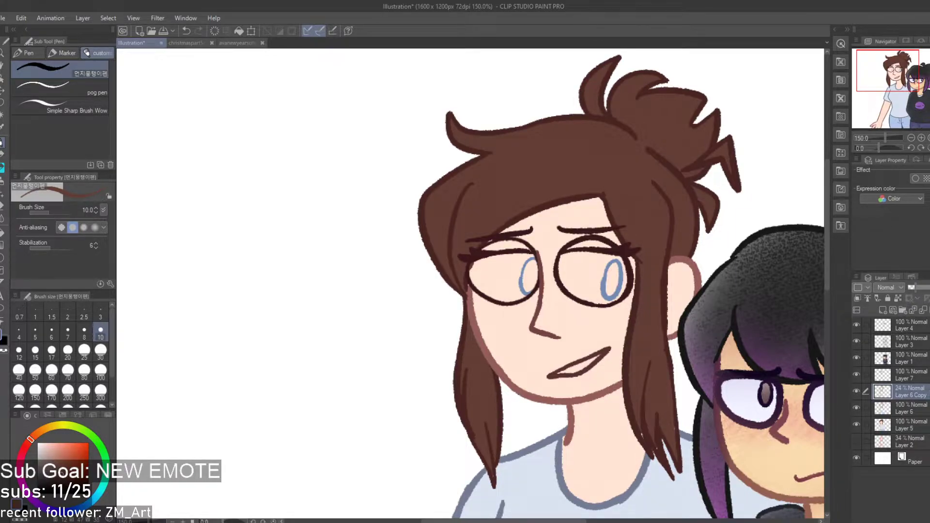
Add a new layer above Layer 6, merge the faded copy into it and place the result beneath Layer 6
click(905, 408)
click(893, 310)
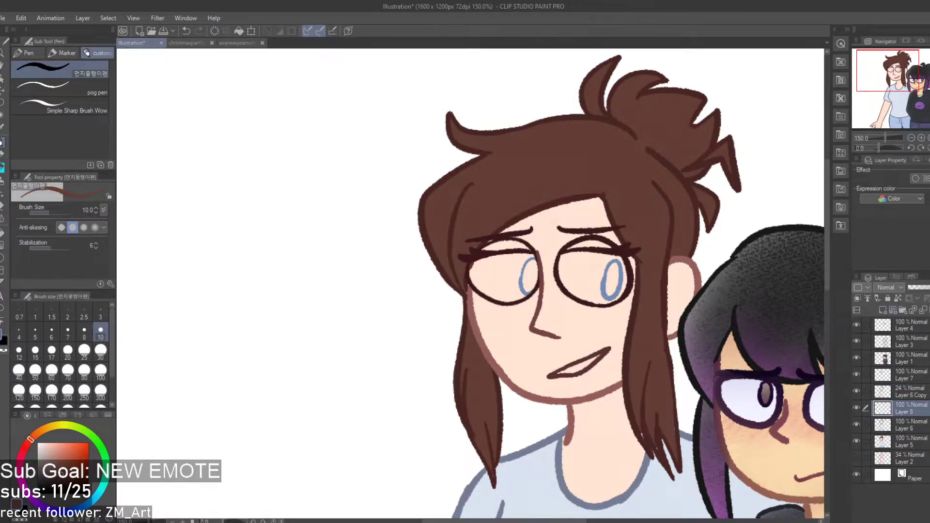
click(910, 391)
click(923, 310)
drag(923, 398, 918, 418)
Try filling the left-hand eyelid with a dusty pink on Layer 8, and undo the fill
scroll(528, 312, up, 3)
alt+click(528, 313)
drag(30, 444, 35, 449)
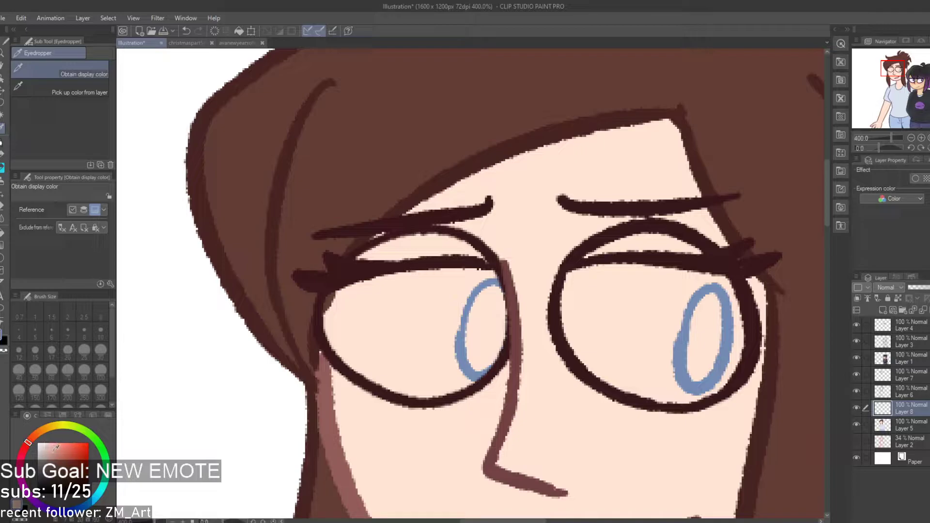
key(g)
click(404, 240)
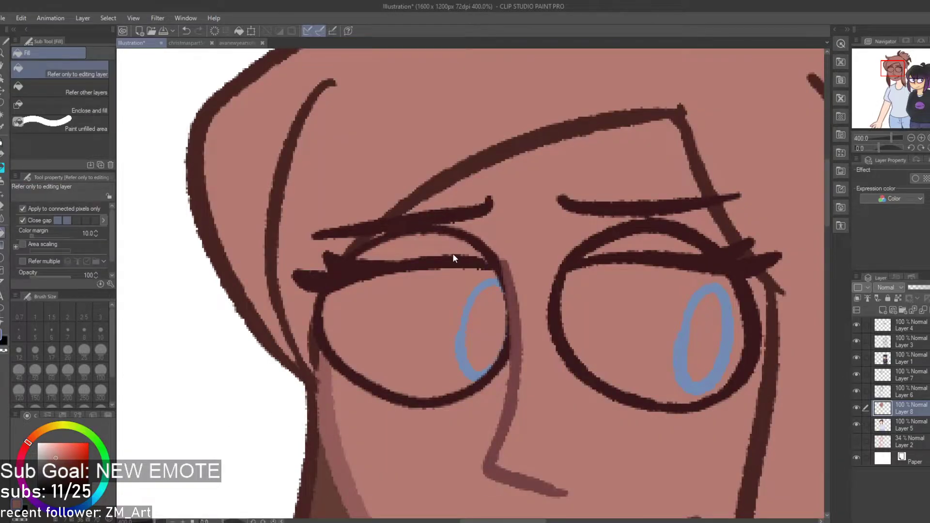
key(ctrl+z)
Check which lines Layer 6 and Layer 7 hold, and merge Layer 6 down into Layer 8
scroll(452, 272, up, 4)
click(857, 391)
click(856, 391)
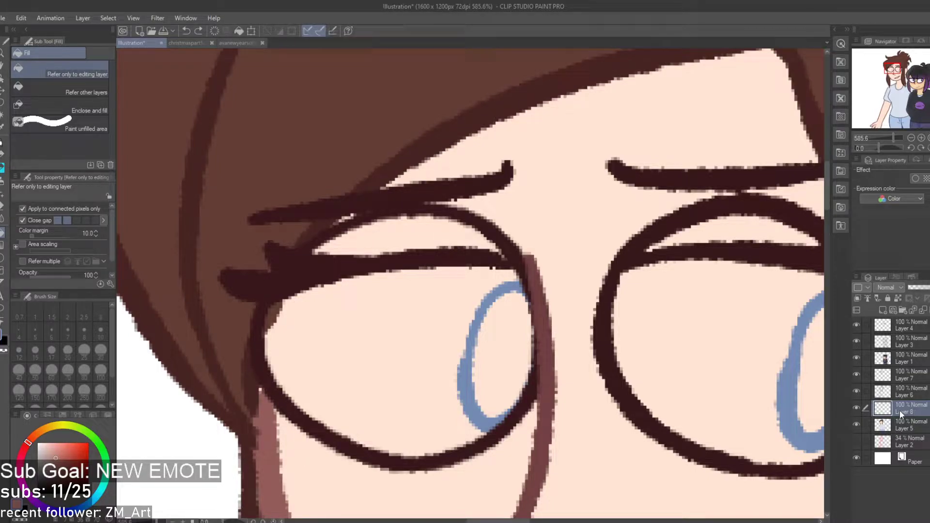
click(858, 391)
click(857, 392)
click(903, 377)
click(857, 374)
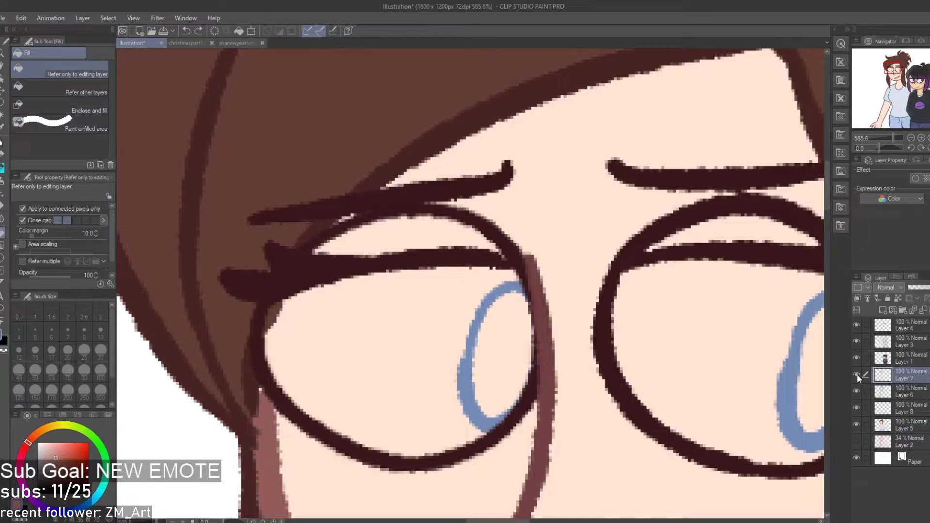
click(900, 393)
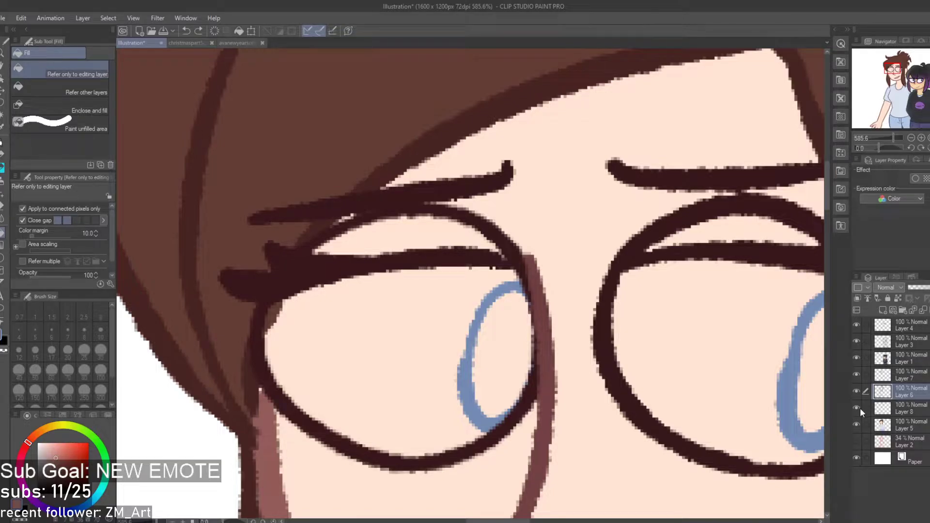
click(923, 310)
Check Layer 5's contents, then duplicate Layer 7 and lower the copy's opacity to 24%
click(905, 374)
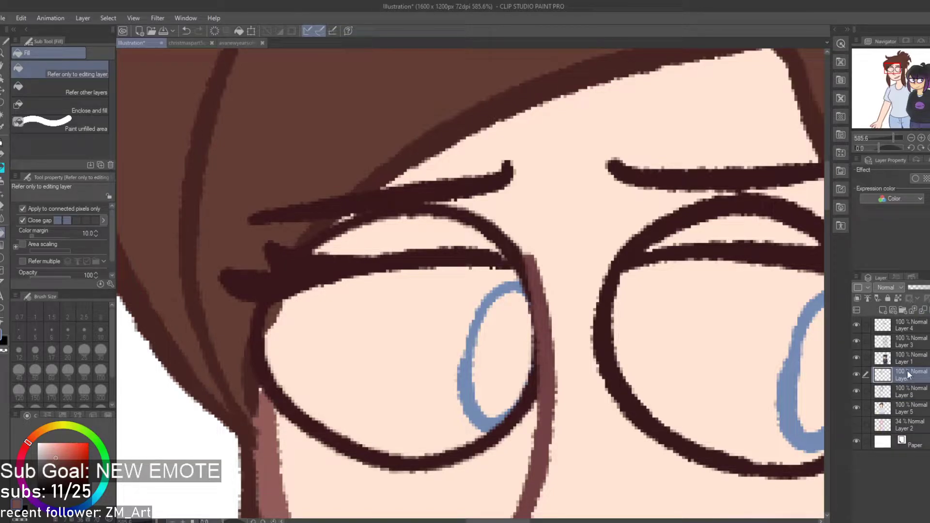
scroll(702, 287, down, 5)
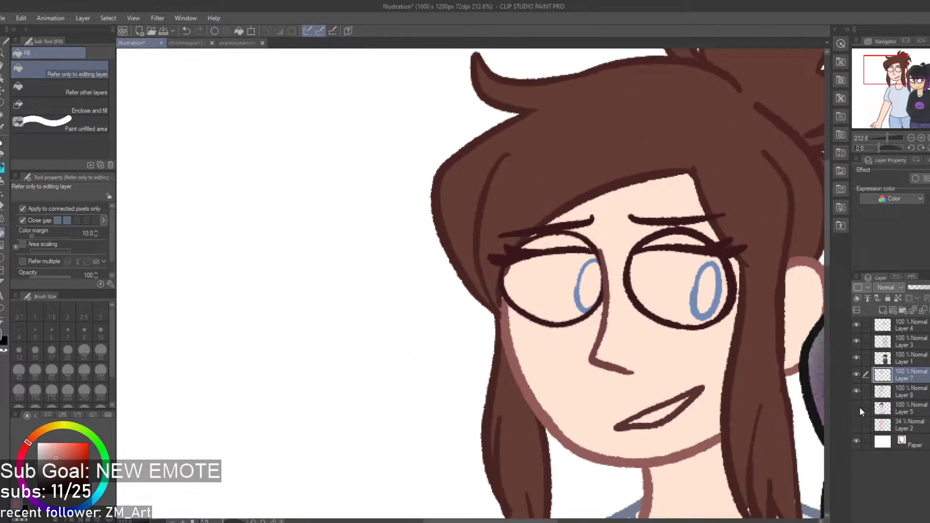
click(858, 407)
click(858, 407)
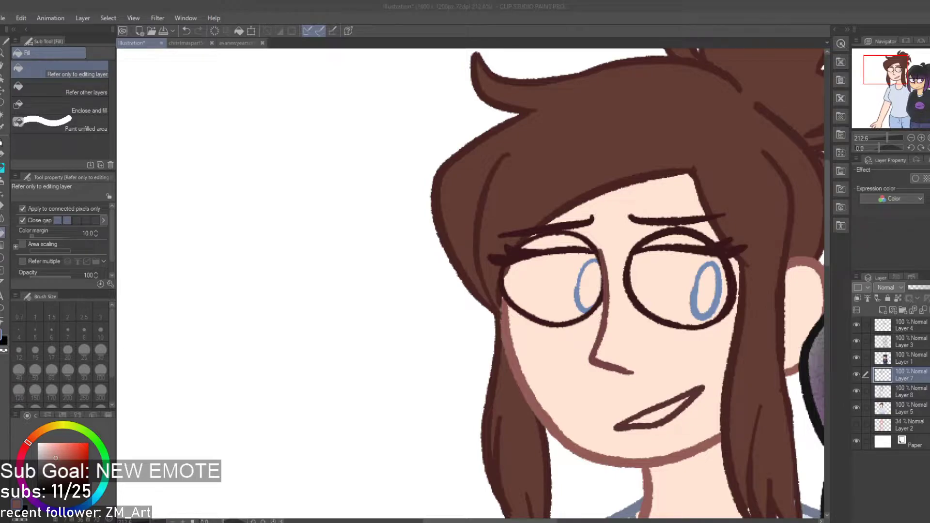
key(ctrl+v)
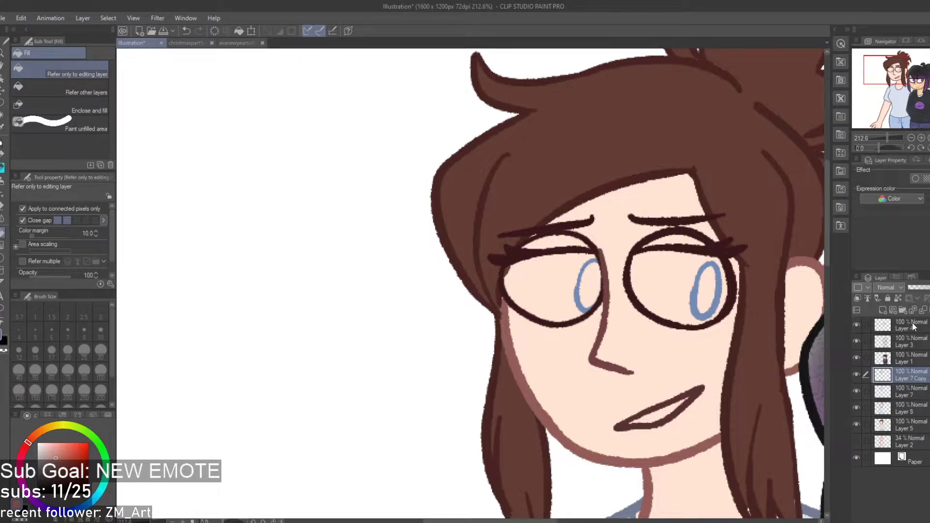
click(914, 288)
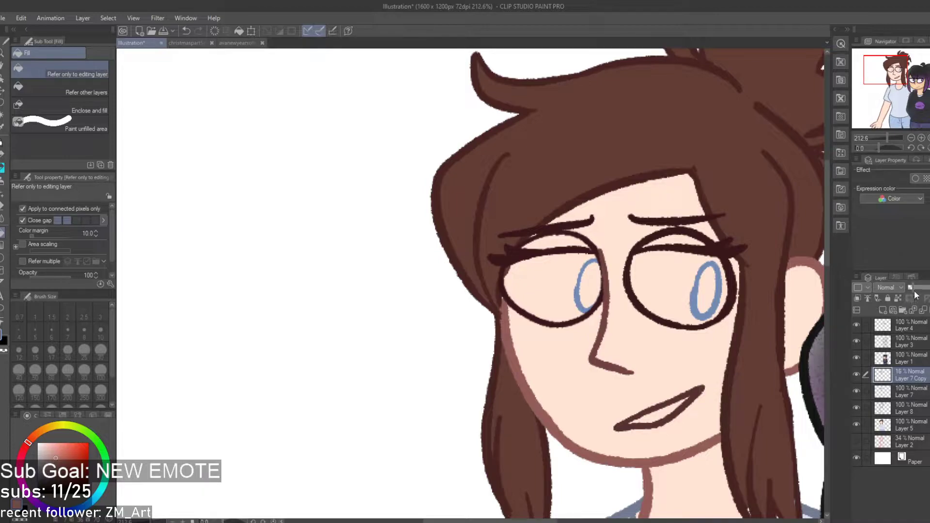
Add a new layer above Layer 7, merge the faded Layer 7 copy into it and place the result beneath Layer 7
click(927, 391)
click(883, 310)
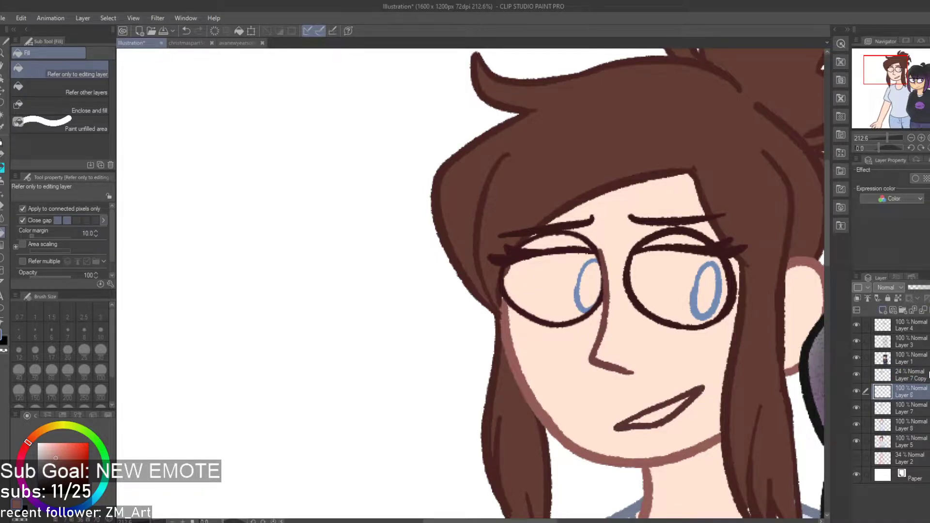
click(915, 374)
click(923, 310)
drag(913, 375, 913, 401)
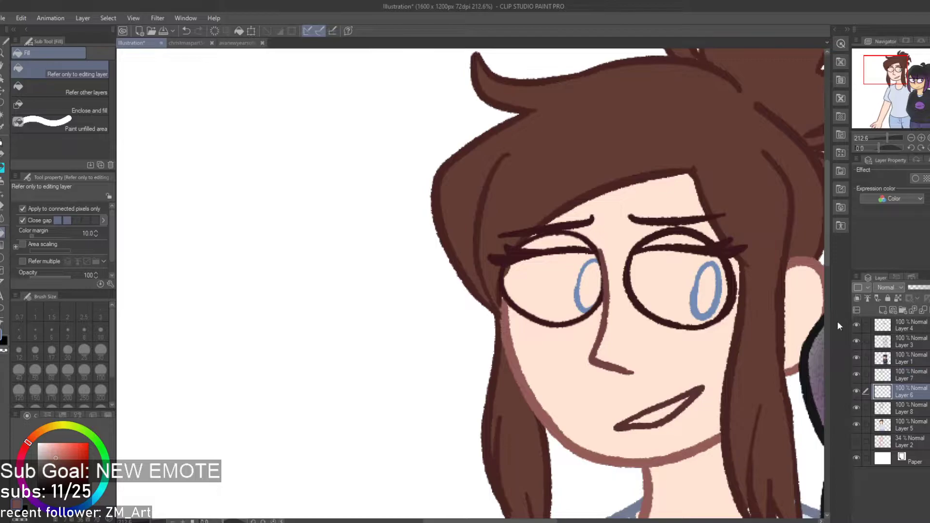
Try a dusty pink fill on both of the left character's eyelids on Layer 6, and undo both fills
scroll(588, 277, up, 1)
click(573, 229)
scroll(583, 227, up, 2)
click(751, 231)
scroll(698, 231, down, 3)
scroll(455, 230, down, 3)
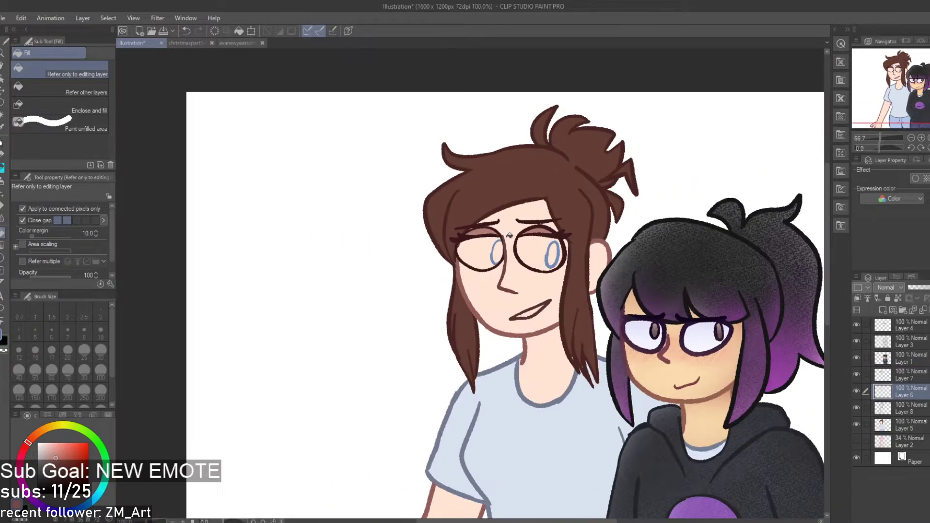
scroll(307, 312, up, 4)
key(ctrl+z)
key(ctrl+z)
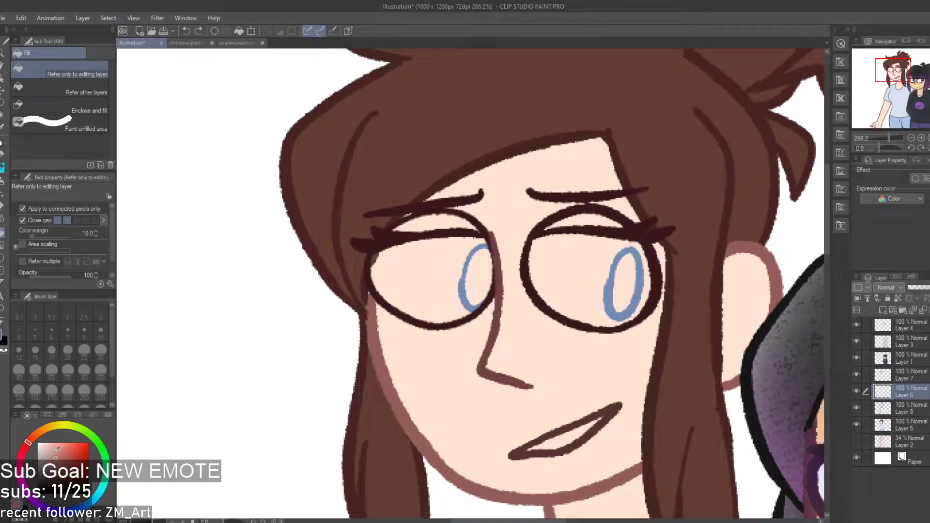
Fill both of the left character's eyelids with a lighter dusty pink on Layer 6
click(430, 225)
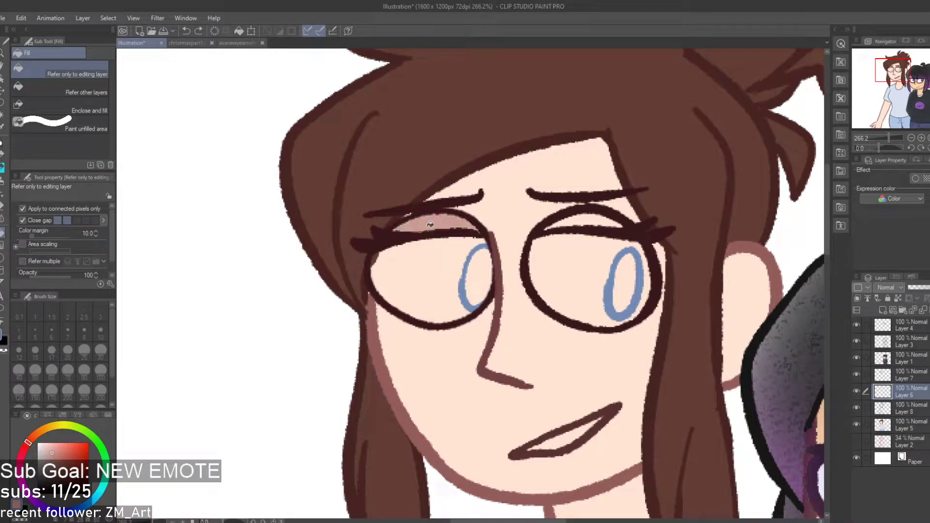
click(576, 222)
scroll(572, 259, up, 1)
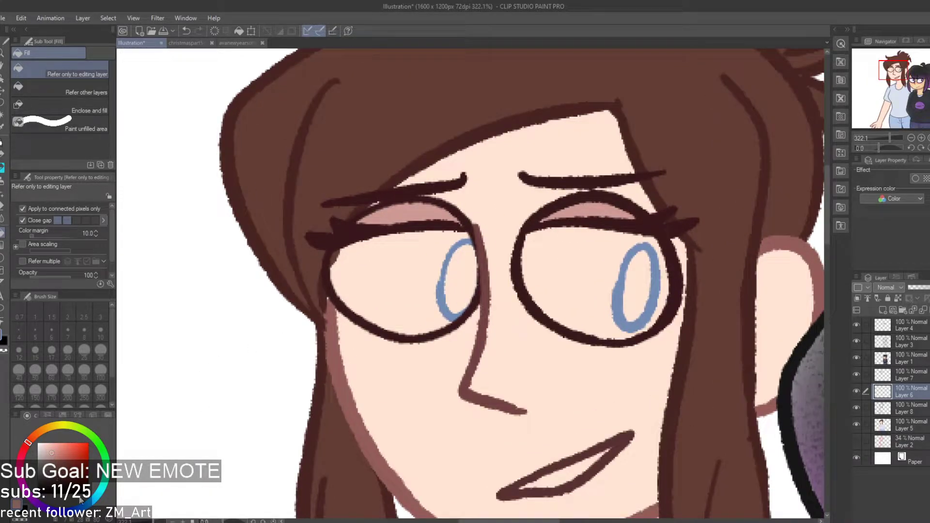
Choose a near-white blue and fill the whites of both of the left character's eyes on Layer 6
click(69, 509)
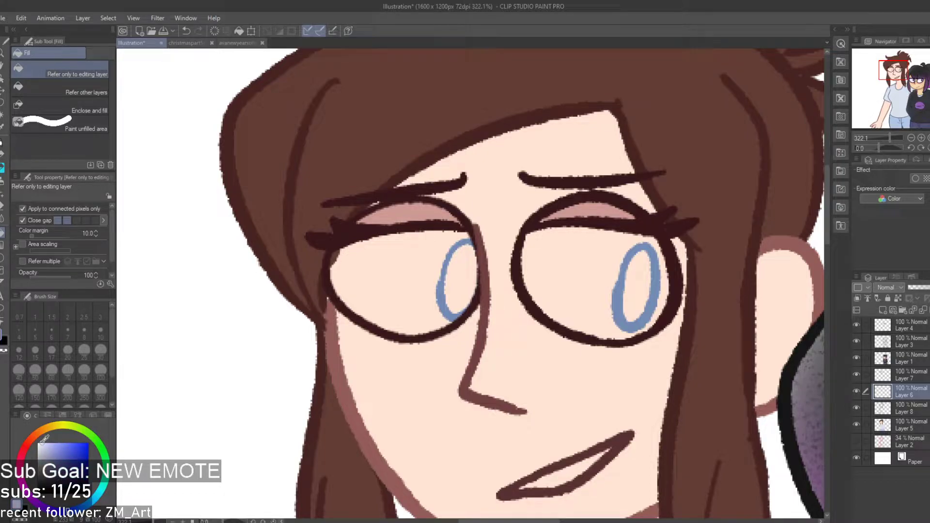
scroll(509, 261, up, 2)
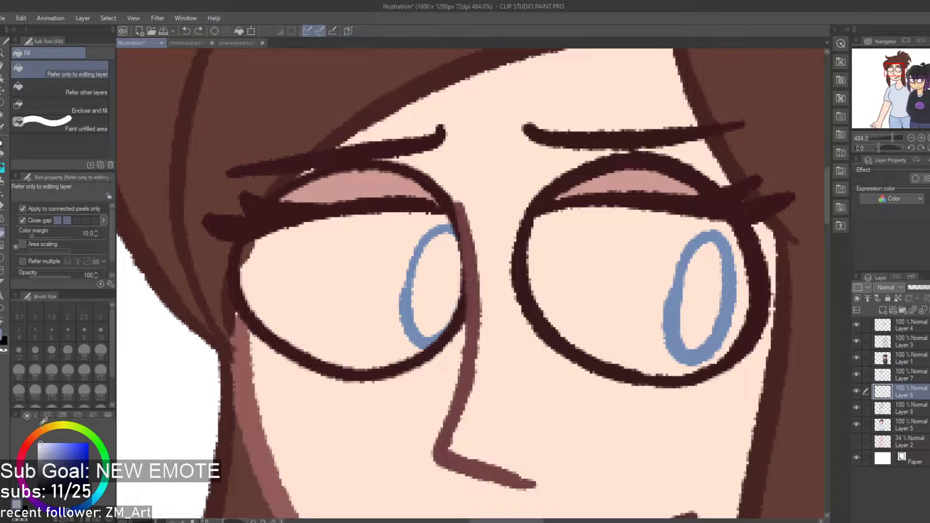
click(346, 293)
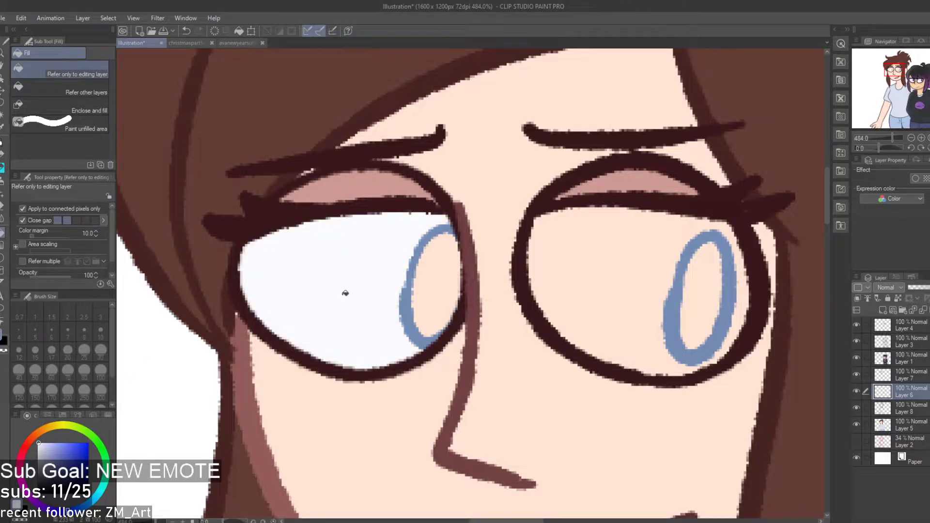
click(566, 278)
scroll(563, 278, down, 3)
click(656, 292)
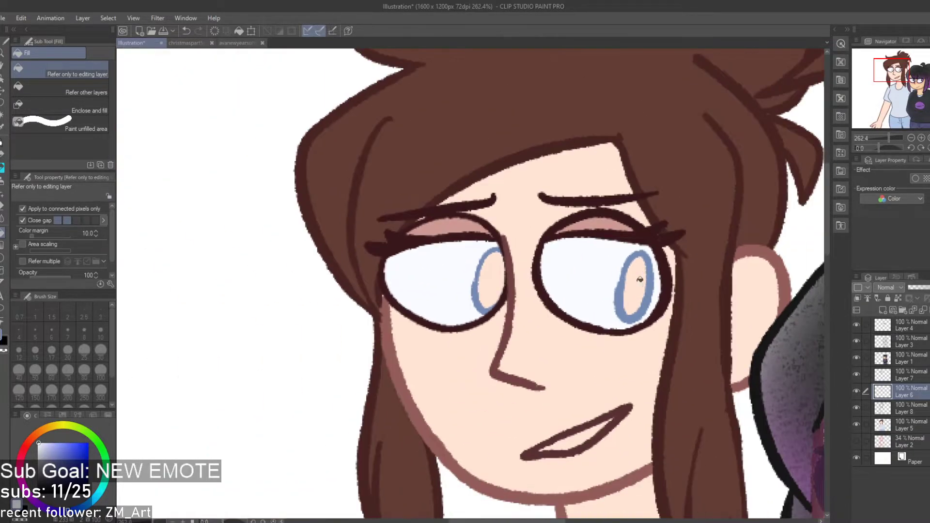
Sample the pale blue iris colour from christmaspart5clean.png and fill the left character's irises with it
click(187, 43)
scroll(515, 273, up, 4)
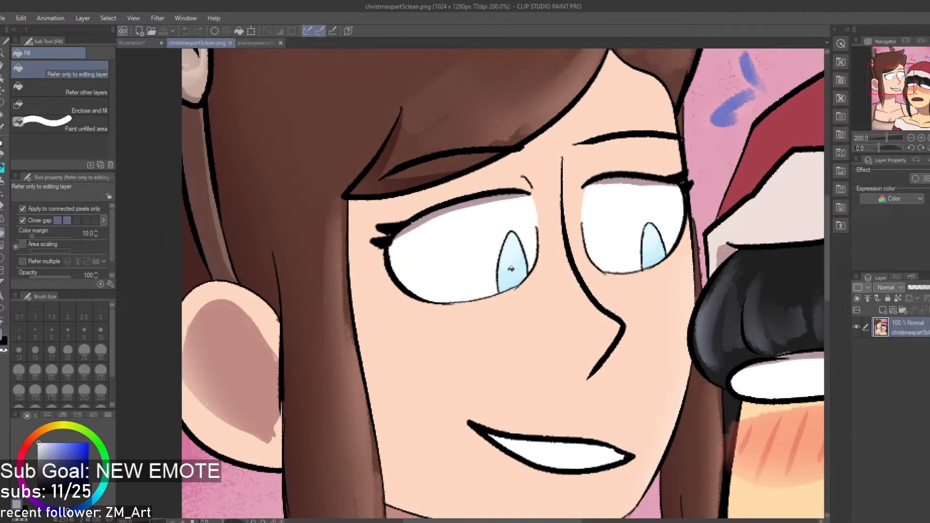
scroll(515, 273, down, 2)
key(i)
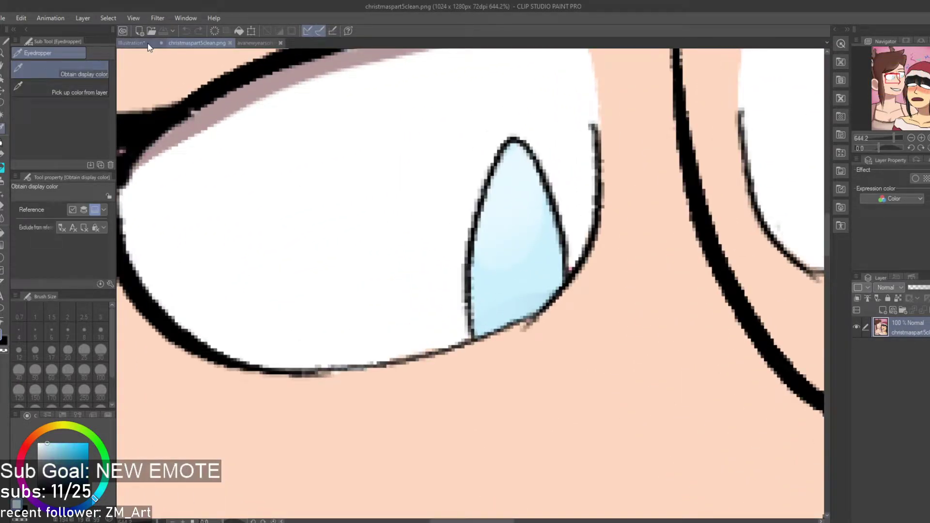
click(131, 43)
scroll(537, 227, up, 3)
key(g)
click(479, 301)
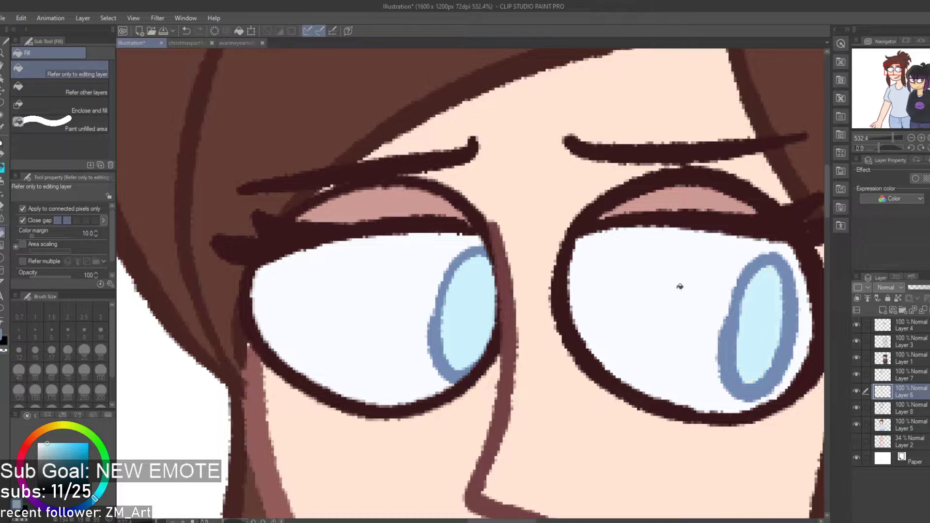
Look over the left character's flat colours and hide and show Layer 8 to check what it holds
scroll(679, 286, down, 8)
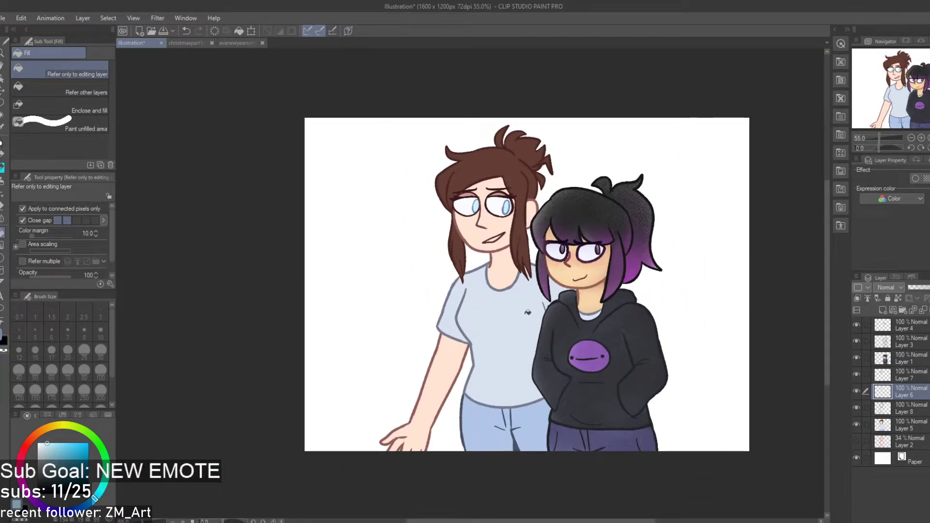
scroll(537, 304, down, 2)
scroll(576, 275, up, 2)
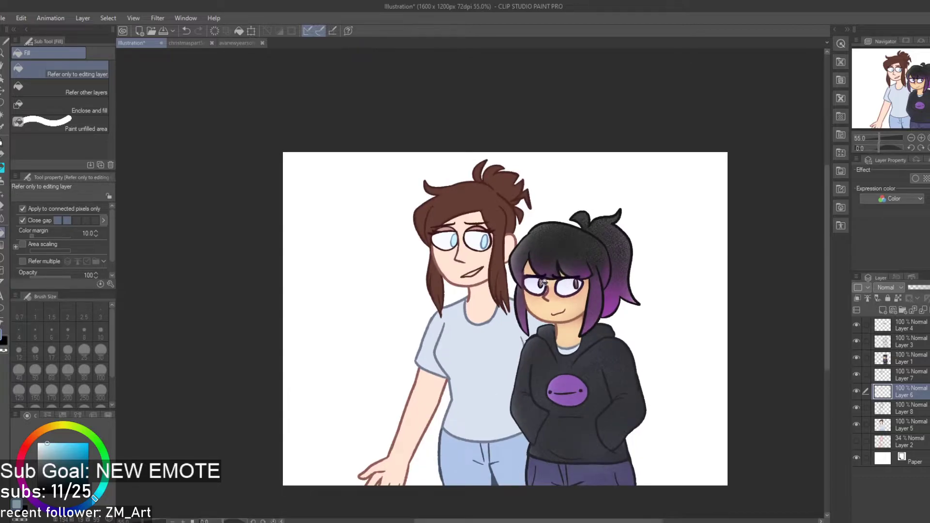
scroll(464, 262, up, 4)
scroll(443, 284, down, 2)
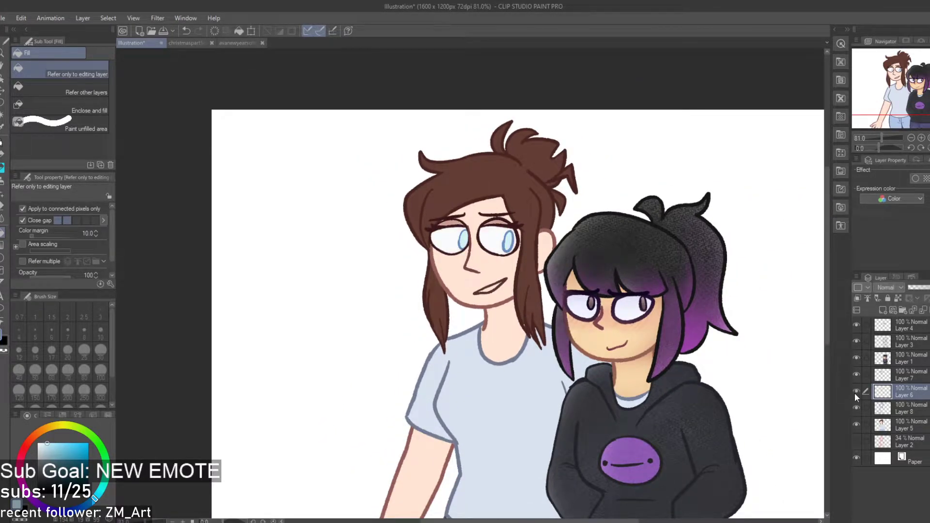
click(900, 415)
click(856, 409)
click(856, 410)
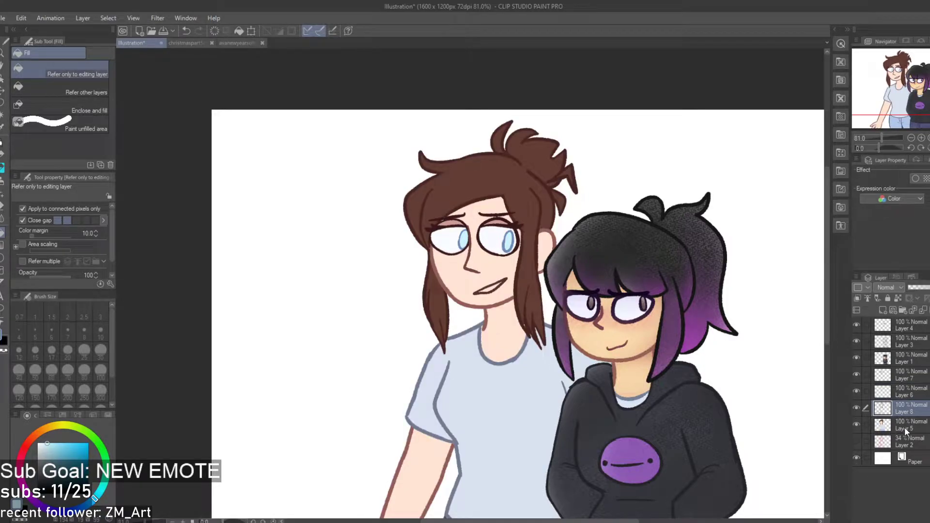
Select the left character's brown hair, including the bun and loose strands, with Auto select while Layer 5 is active
click(900, 428)
scroll(555, 276, down, 2)
scroll(537, 257, up, 2)
key(w)
click(504, 189)
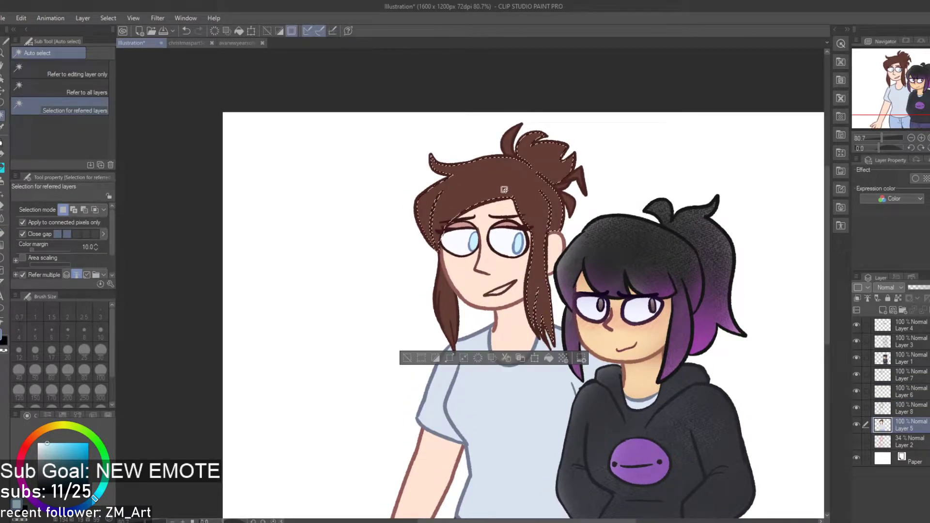
scroll(534, 256, up, 4)
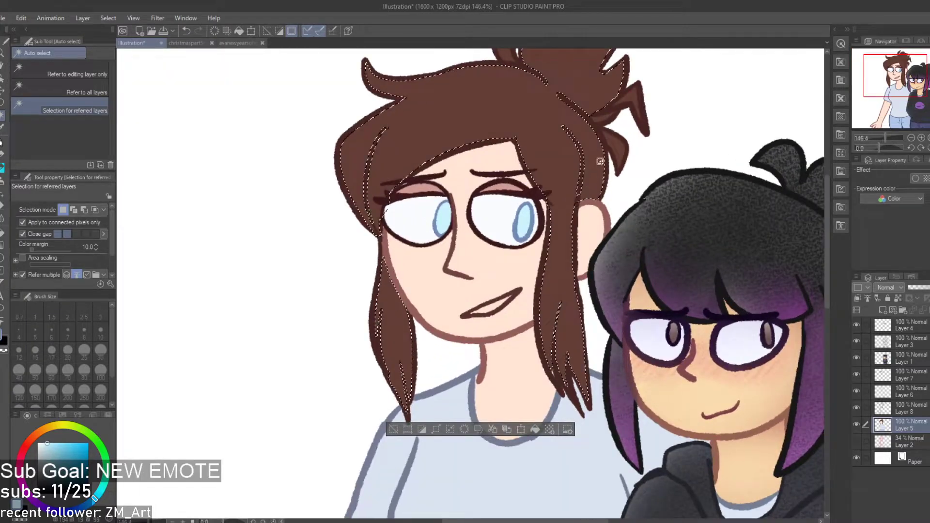
scroll(621, 150, up, 3)
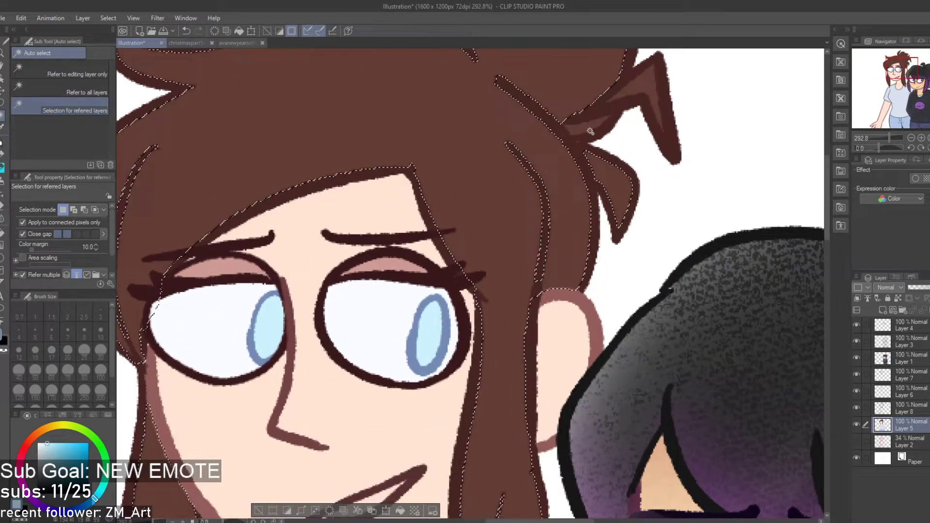
scroll(645, 93, up, 3)
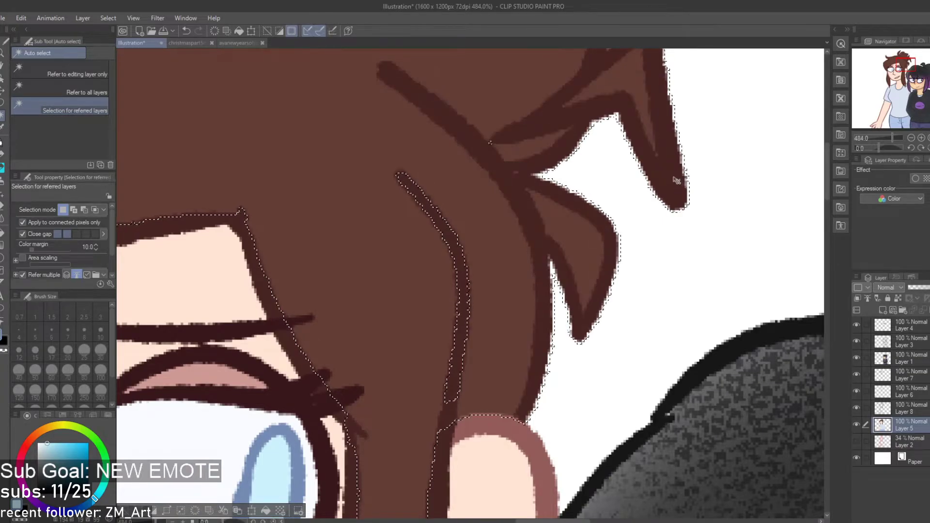
scroll(662, 282, down, 2)
scroll(661, 282, down, 5)
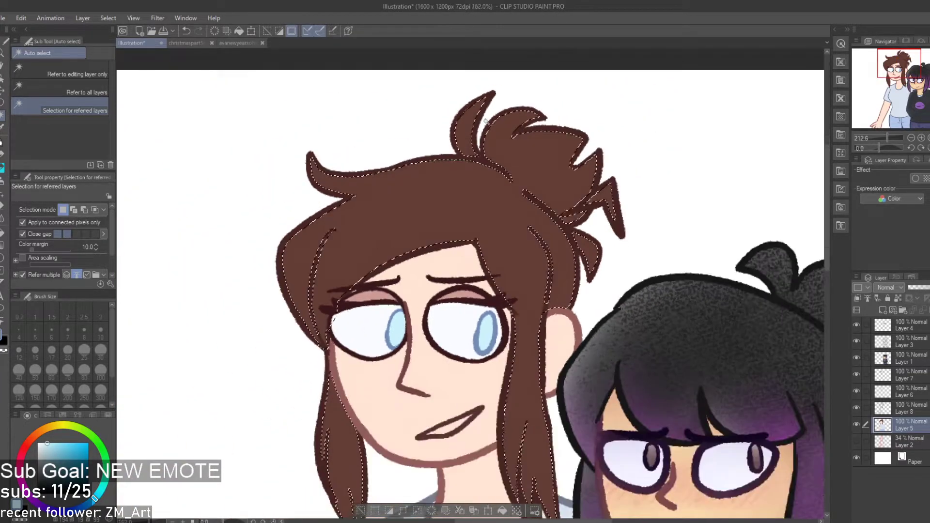
Add a new layer directly above Layer 5 and choose a pale, muted pinkish brown for the hair texture
click(882, 310)
key(i)
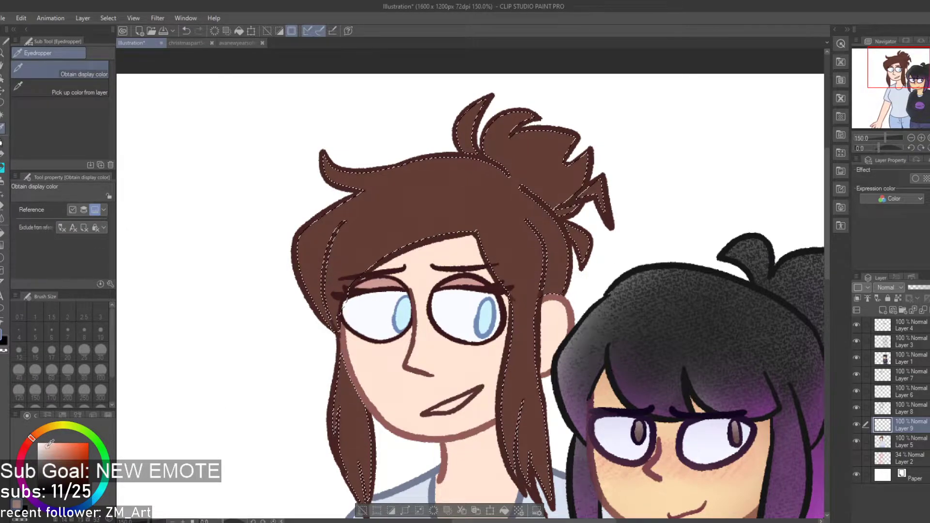
Try the custom colour-mixing brush at size 50 and the Spray airbrush on the selected hair, and undo both strokes
key(b)
drag(466, 230, 428, 233)
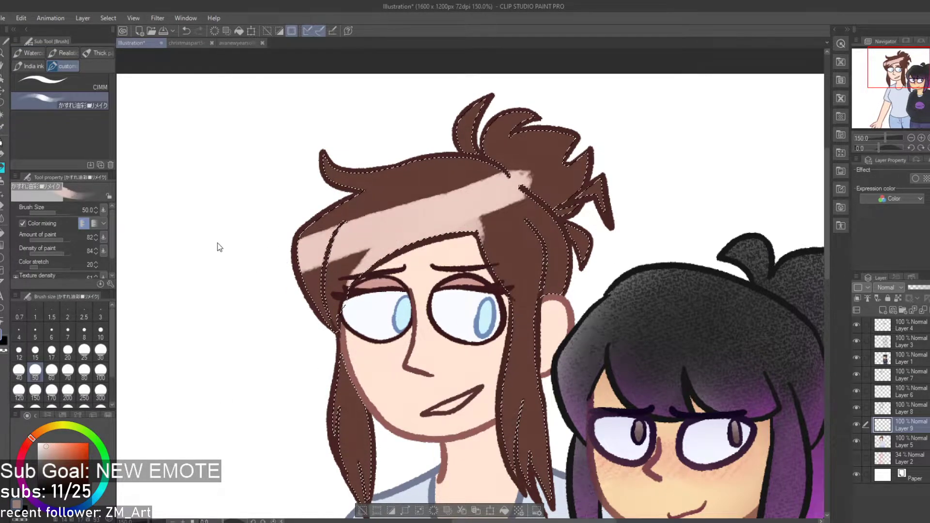
key(ctrl+z)
key(b)
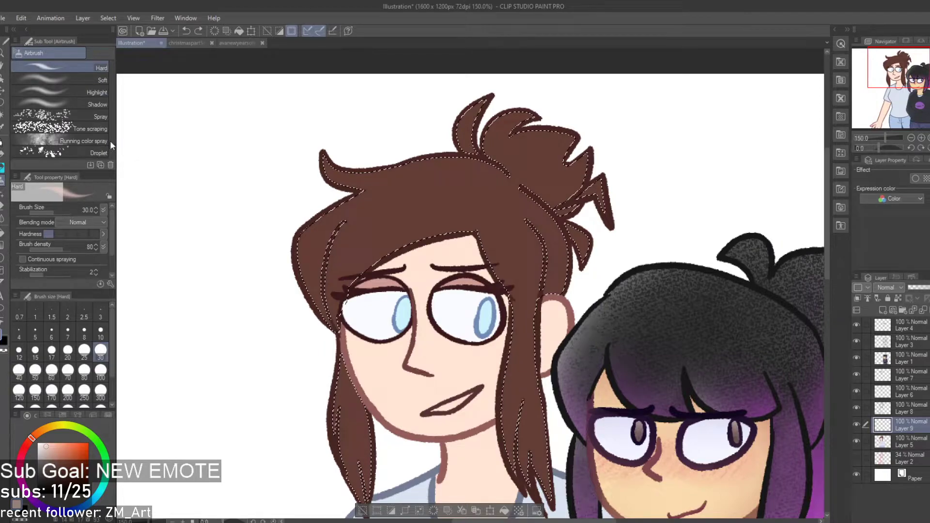
click(89, 115)
mouse_move(349, 196)
mouse_down()
mouse_move(536, 172)
mouse_move(385, 242)
mouse_up()
key(ctrl+z)
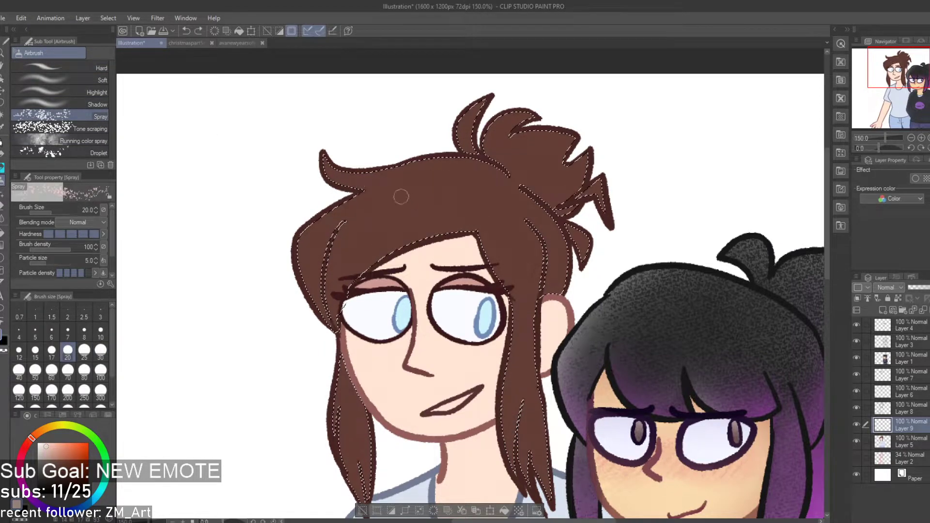
Try the Tone scraping airbrush on the selected hair at size 30, and undo the strokes
key(b)
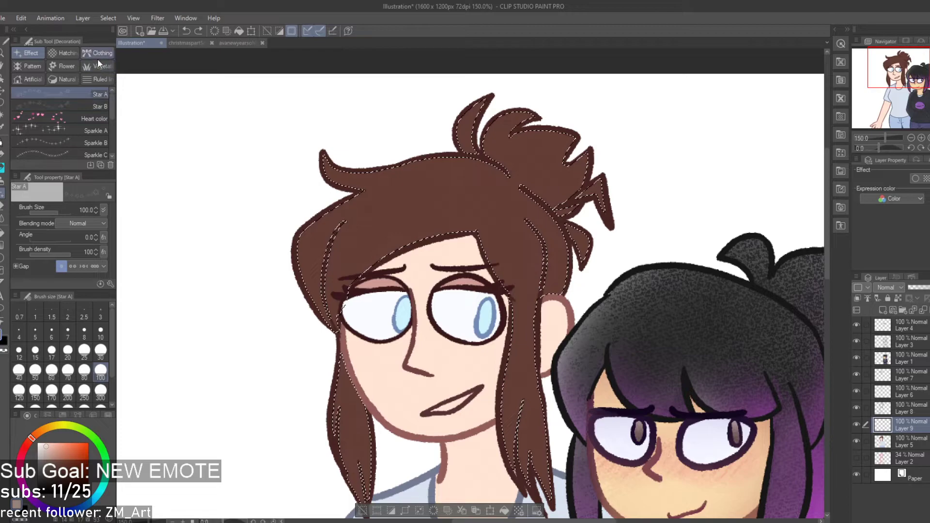
key(b)
key(b)
click(91, 128)
mouse_move(370, 196)
mouse_down()
mouse_move(484, 180)
mouse_move(463, 200)
mouse_up()
key(ctrl+z)
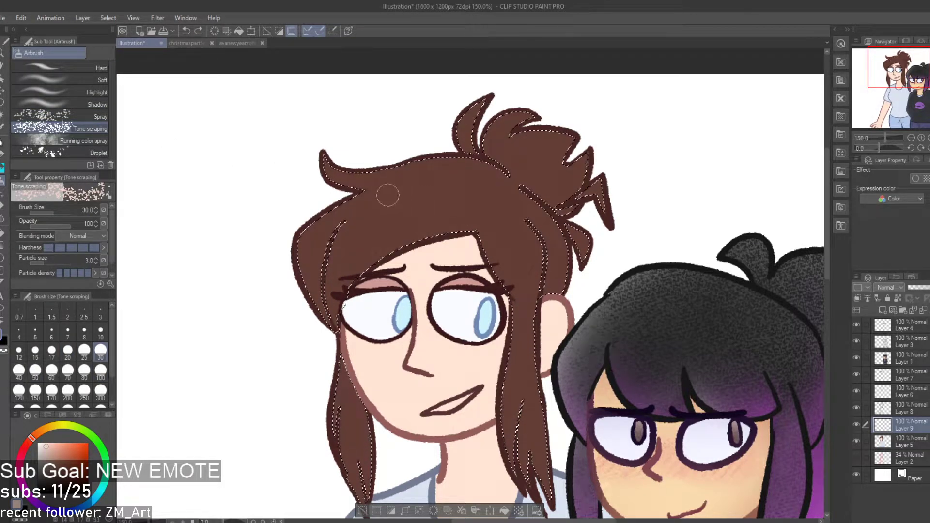
click(320, 262)
click(346, 216)
mouse_move(337, 211)
mouse_down()
mouse_move(306, 179)
mouse_move(364, 199)
mouse_move(305, 264)
mouse_up()
key(ctrl+z)
Cover all of the selected hair with Running color spray texture at brush size 30 on Layer 9, and clear the selection
click(96, 152)
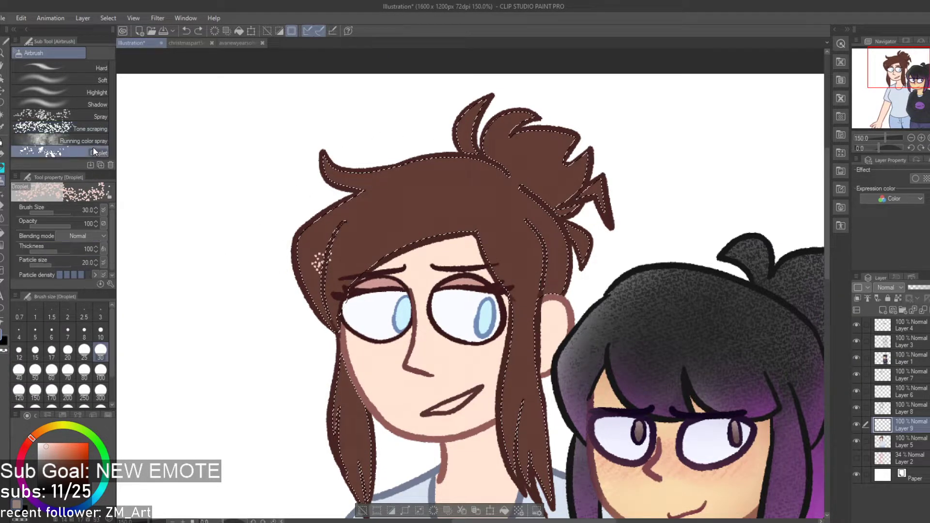
click(99, 144)
mouse_move(341, 215)
mouse_down()
mouse_move(383, 205)
mouse_move(332, 253)
mouse_move(352, 267)
mouse_move(444, 198)
mouse_move(306, 313)
mouse_move(423, 193)
mouse_move(339, 303)
mouse_move(425, 178)
mouse_move(280, 280)
mouse_move(299, 231)
mouse_move(380, 143)
mouse_move(292, 173)
mouse_move(331, 204)
mouse_move(515, 137)
mouse_move(400, 219)
mouse_move(391, 258)
mouse_move(546, 224)
mouse_move(580, 231)
mouse_move(568, 262)
mouse_move(475, 339)
mouse_move(472, 362)
mouse_move(481, 376)
mouse_move(563, 383)
mouse_move(562, 428)
mouse_up()
key(ctrl+z)
key(ctrl+z)
mouse_move(348, 412)
mouse_down()
mouse_move(366, 489)
mouse_move(359, 351)
mouse_move(389, 387)
mouse_move(325, 436)
mouse_move(329, 465)
mouse_move(359, 456)
mouse_move(344, 504)
mouse_move(355, 498)
mouse_up()
mouse_move(465, 141)
mouse_down()
mouse_move(485, 99)
mouse_move(565, 110)
mouse_move(601, 203)
mouse_move(581, 257)
mouse_up()
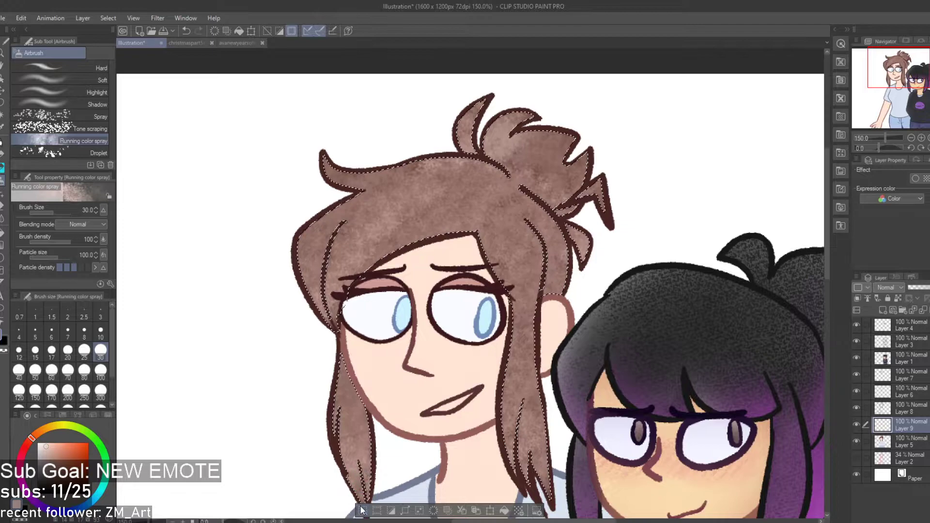
key(ctrl+d)
Ready the Soft eraser at size 100 and examine the sprayed texture across the left character's hair
key(e)
click(88, 84)
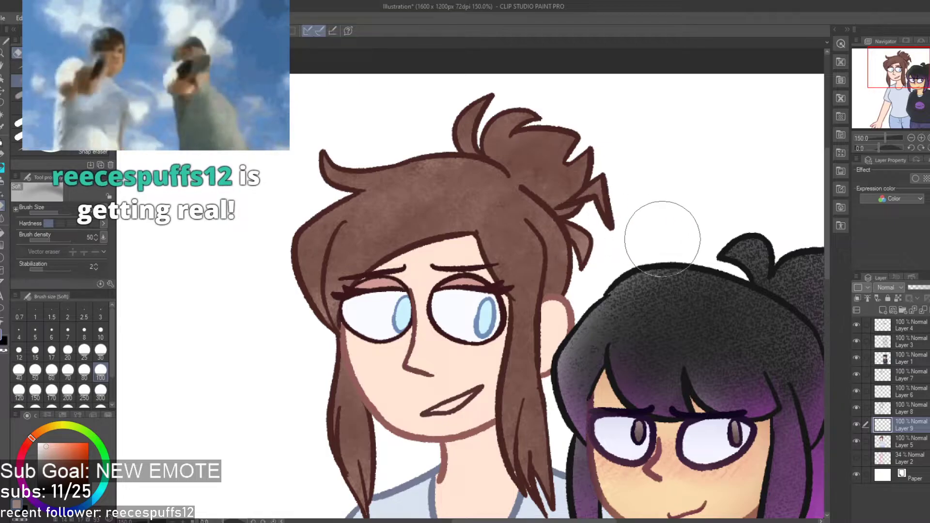
scroll(719, 249, down, 2)
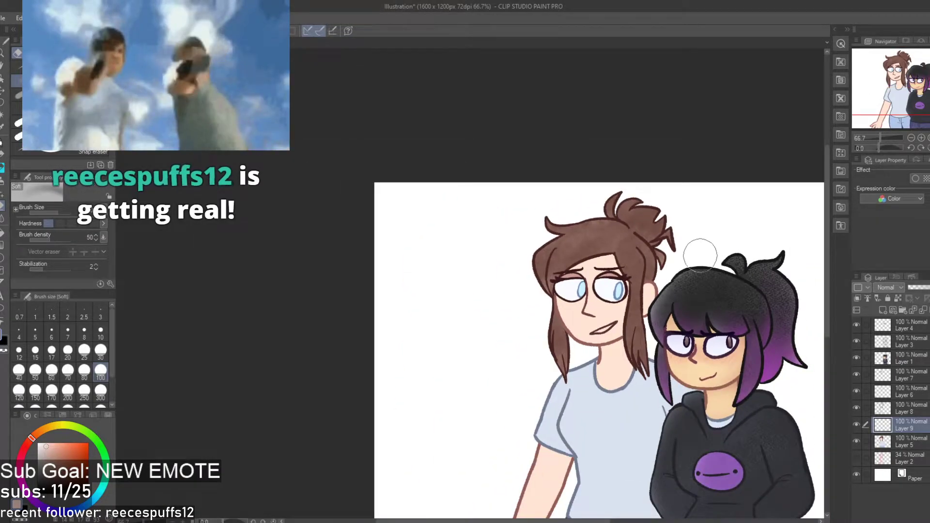
scroll(607, 228, down, 1)
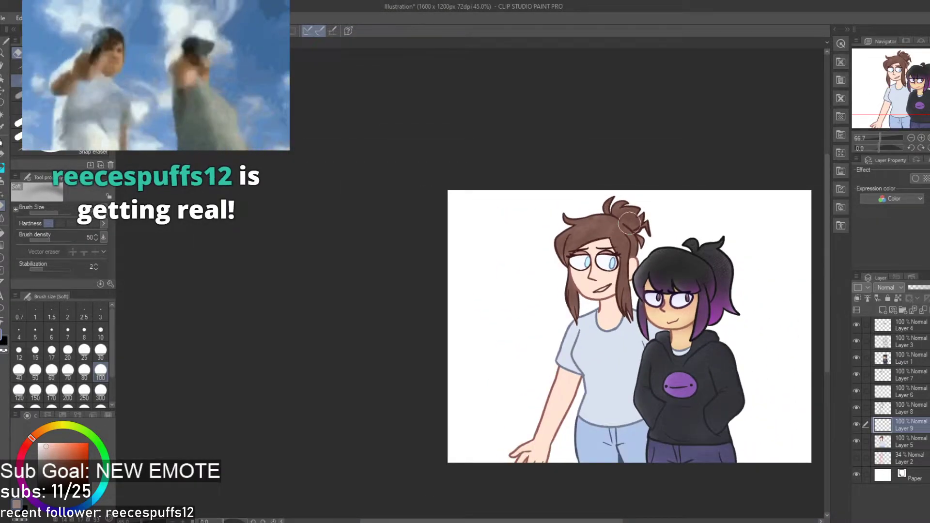
scroll(596, 252, up, 4)
scroll(533, 203, up, 2)
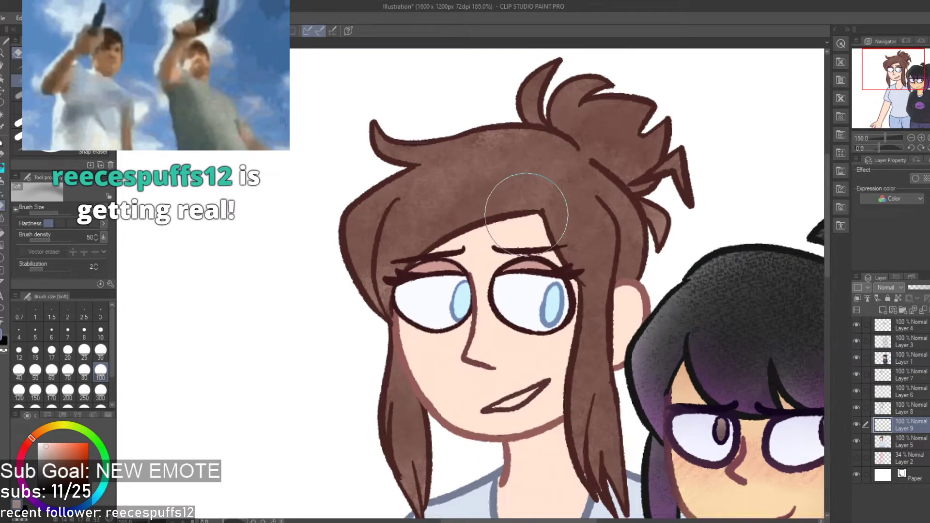
scroll(485, 169, down, 3)
scroll(606, 157, up, 2)
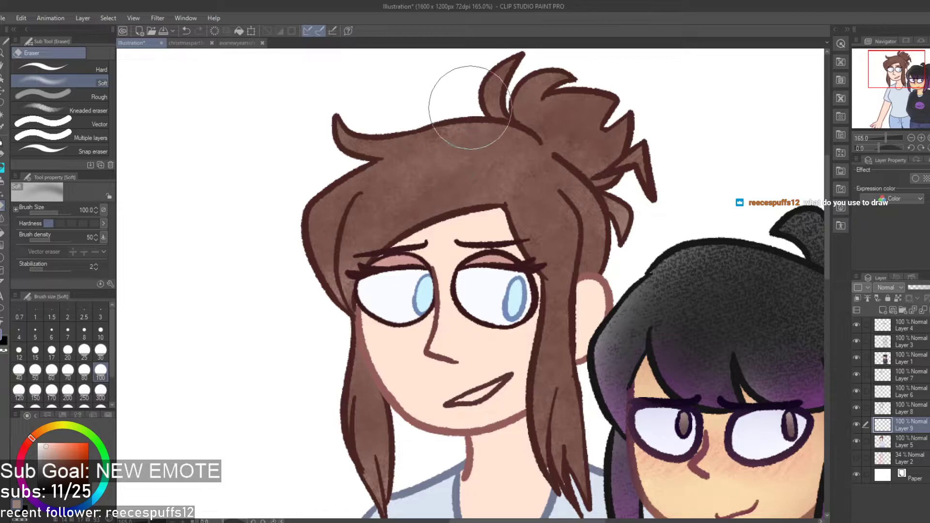
scroll(413, 372, down, 2)
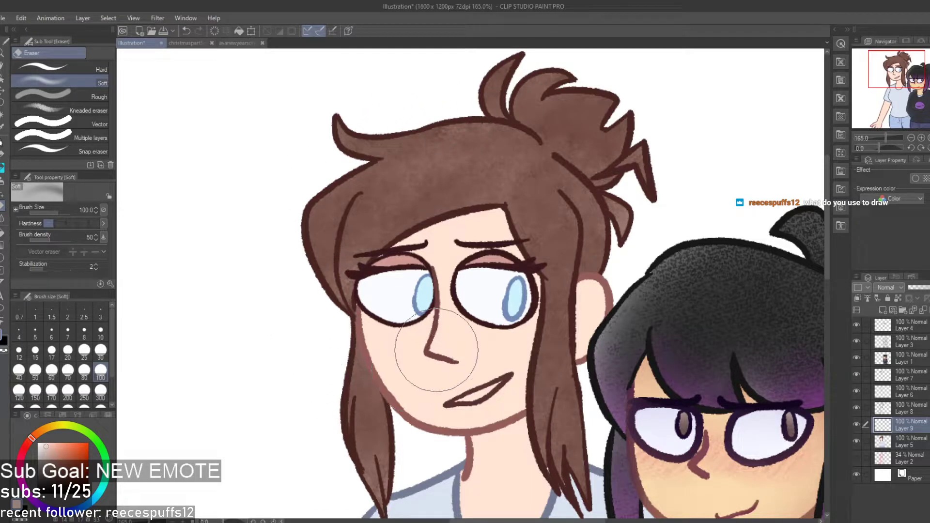
scroll(446, 149, up, 4)
scroll(446, 151, down, 3)
scroll(446, 151, down, 3)
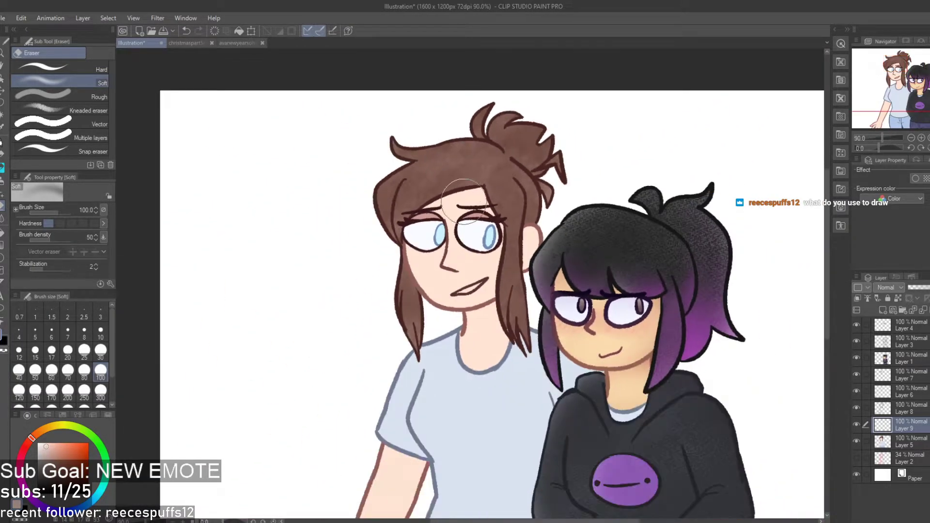
scroll(446, 151, up, 2)
Try Soft light on Layer 9, settle on Hard light blending, and set the layer's opacity to 66%
mouse_move(927, 288)
mouse_down()
mouse_move(918, 288)
mouse_move(929, 288)
mouse_up()
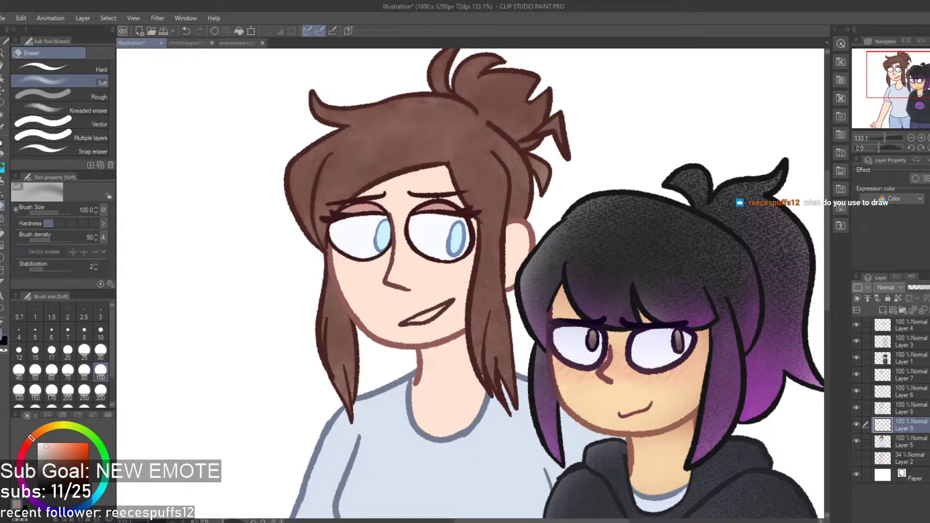
click(892, 139)
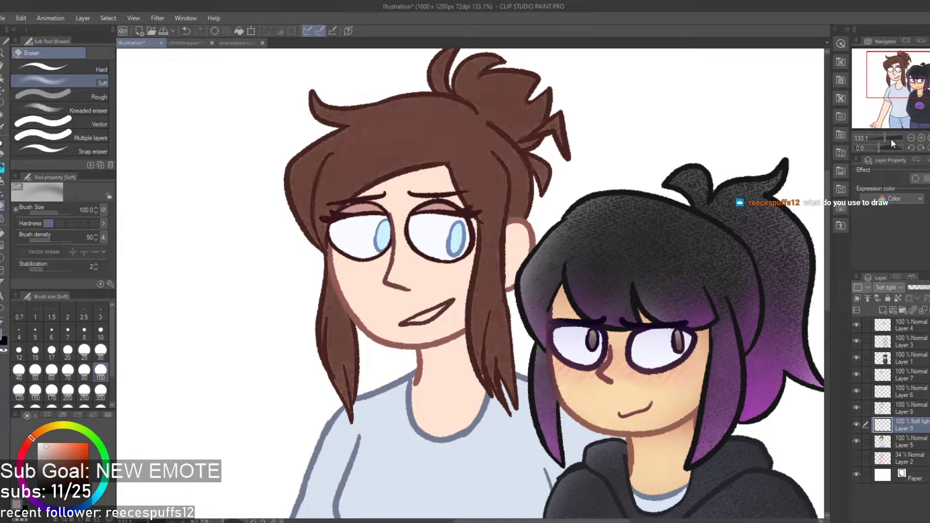
key(Down)
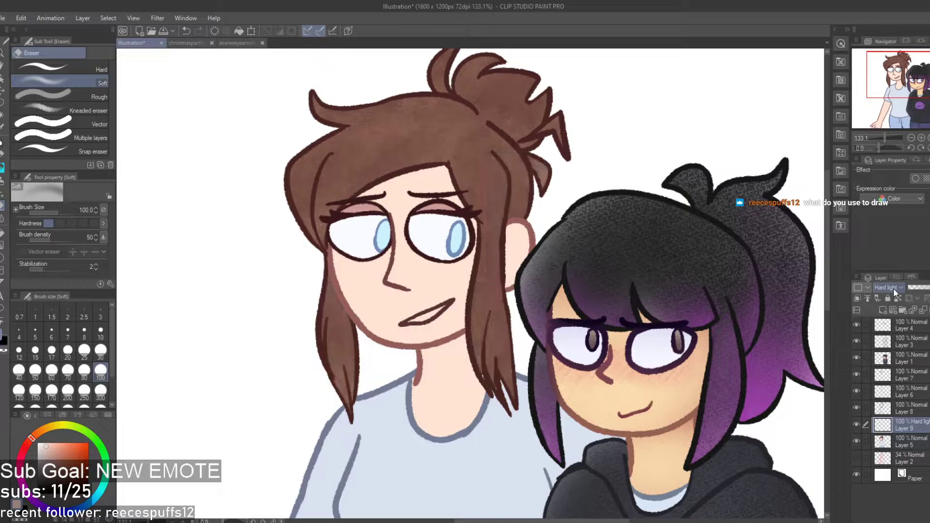
click(924, 288)
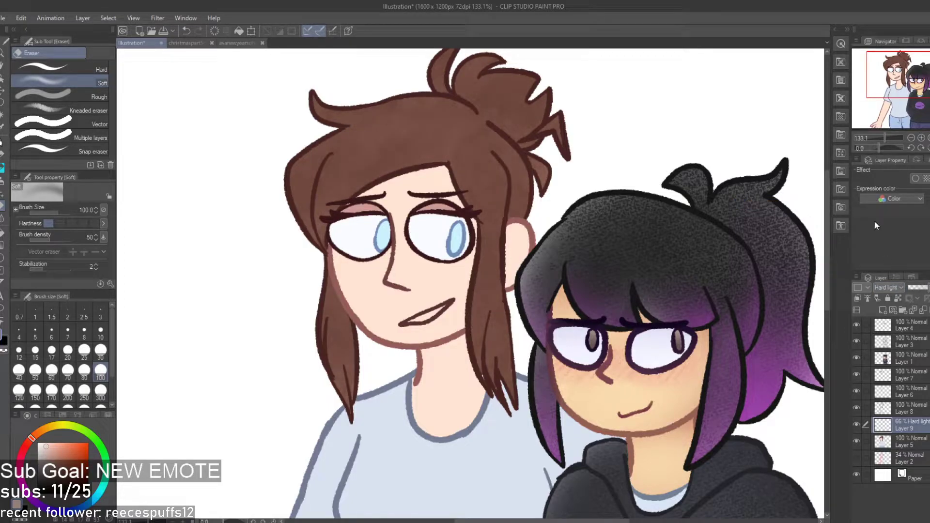
Duplicate the hair texture layer and set the copy's blending mode to Normal
key(ctrl+c)
key(ctrl+v)
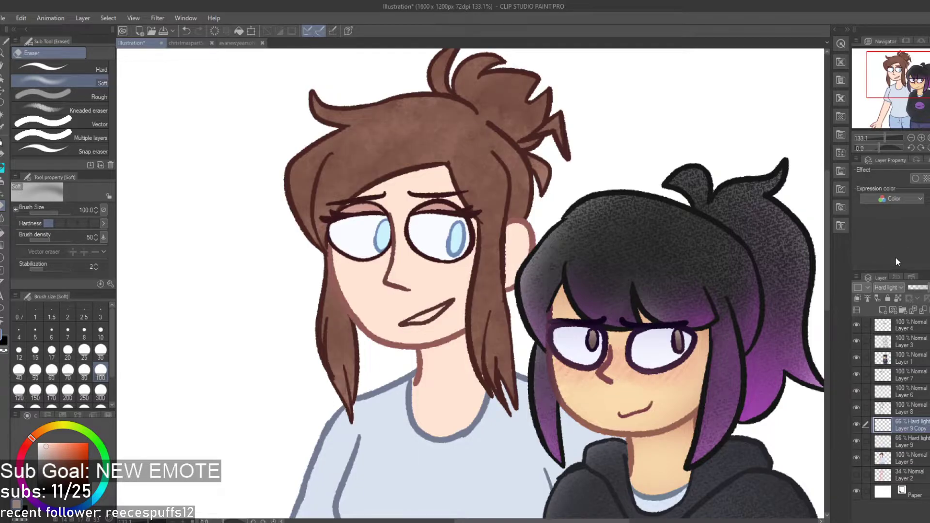
click(888, 15)
scroll(587, 201, up, 3)
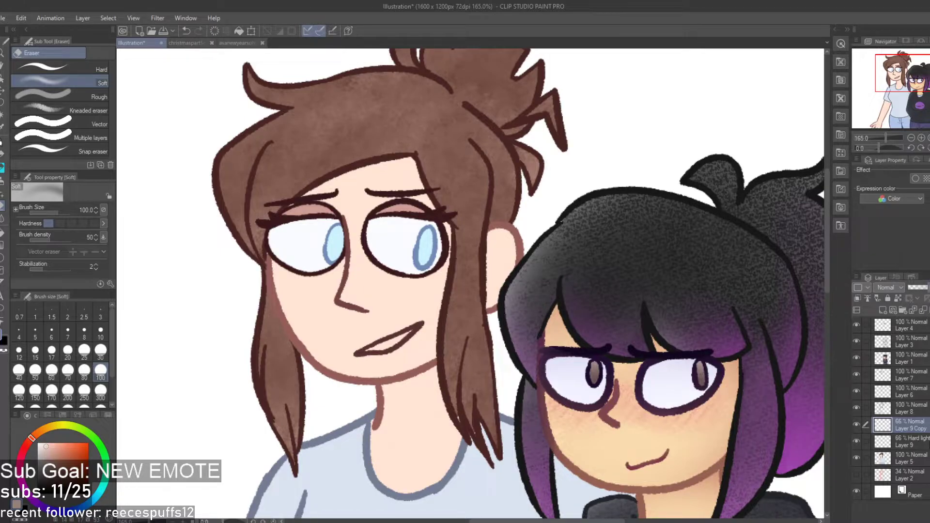
Reduce the opacity of Layer 9 to 44% and of Layer 9 Copy to 52%, and check the hair texture
click(928, 442)
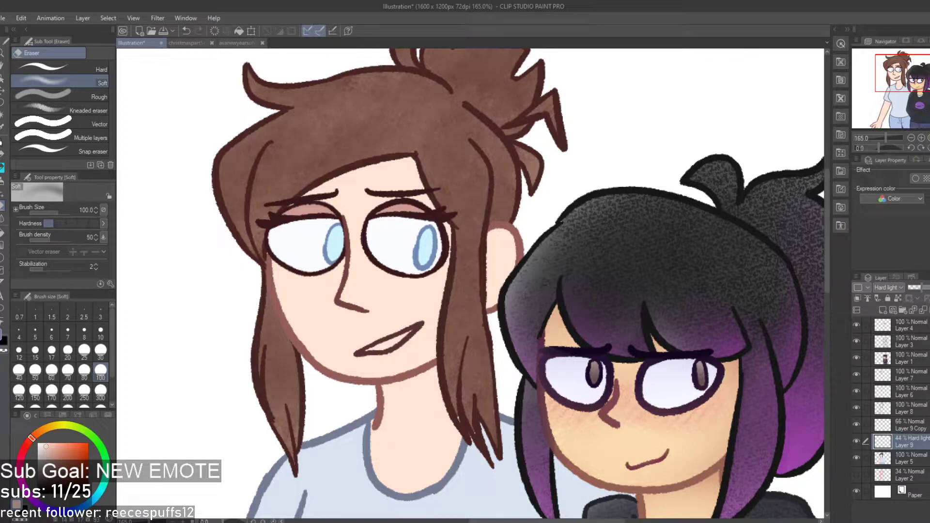
click(919, 425)
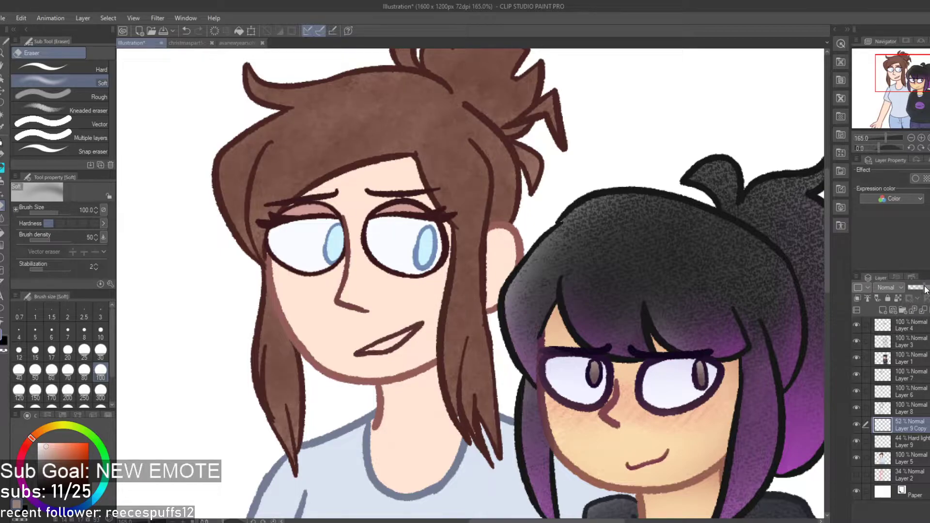
scroll(573, 341, down, 3)
scroll(457, 186, up, 6)
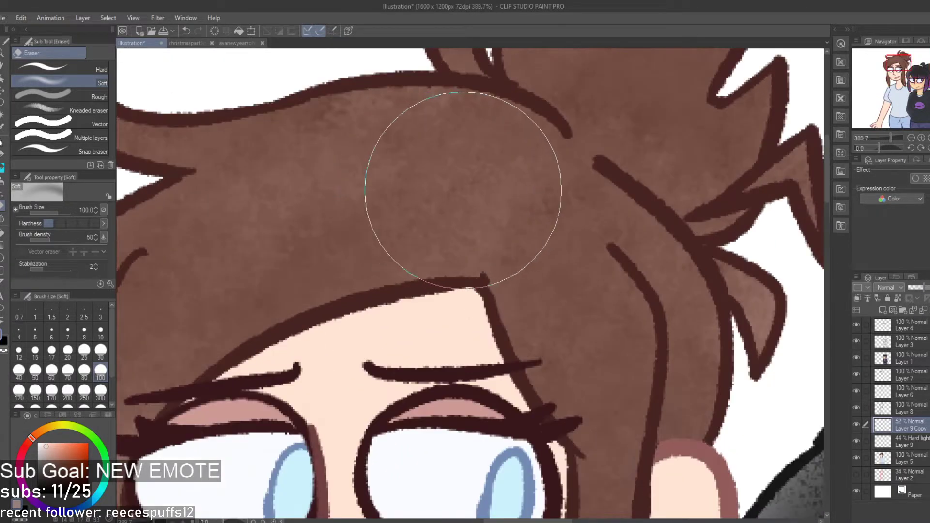
scroll(480, 193, down, 4)
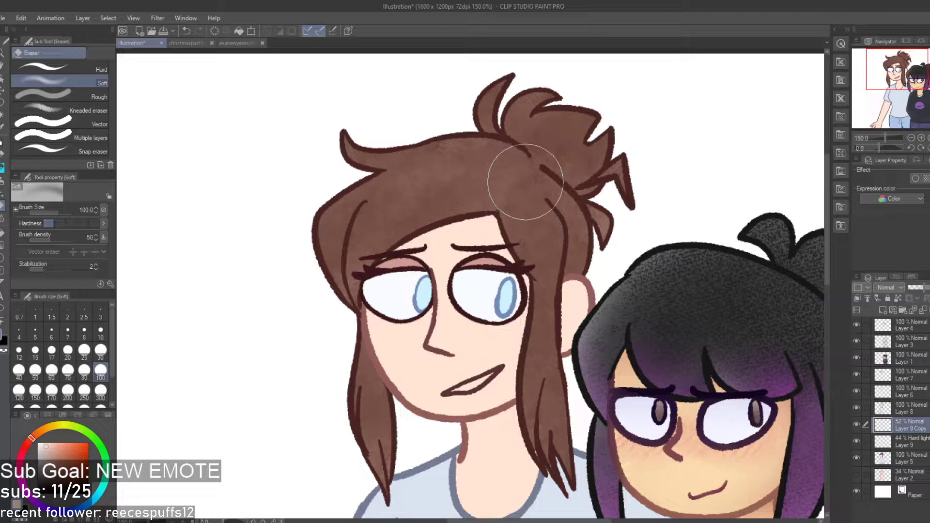
scroll(491, 203, down, 3)
scroll(492, 195, up, 1)
scroll(498, 383, up, 6)
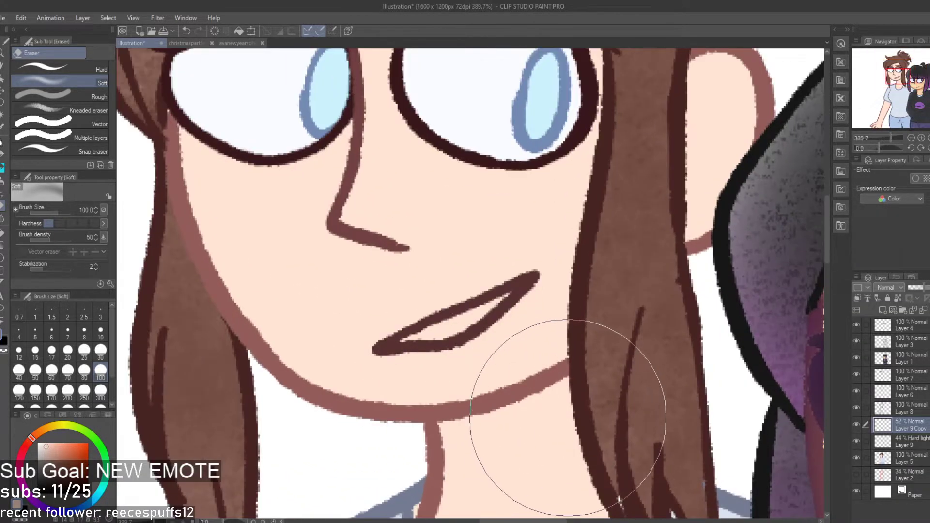
Check the textured hair overall and merge Layer 9 Copy and Layer 9 down into Layer 5
scroll(517, 261, down, 3)
scroll(479, 182, up, 3)
scroll(422, 157, down, 6)
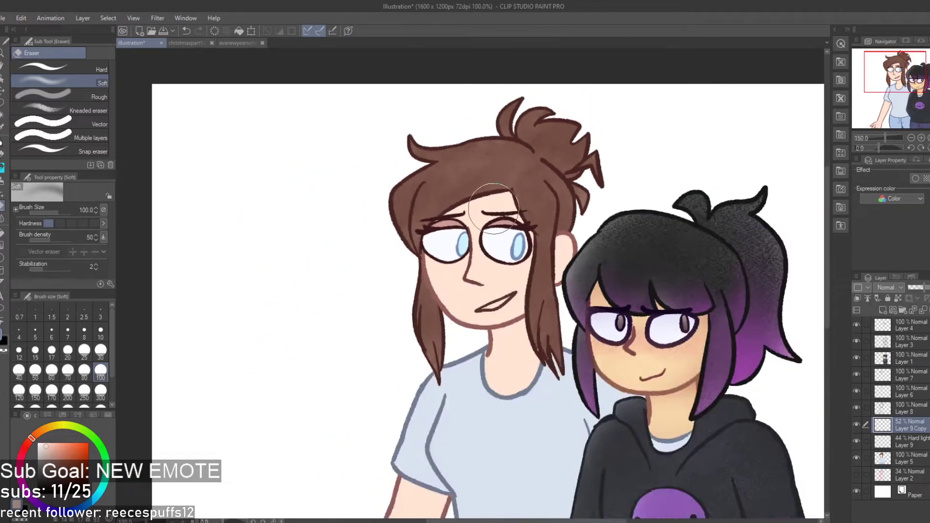
click(915, 442)
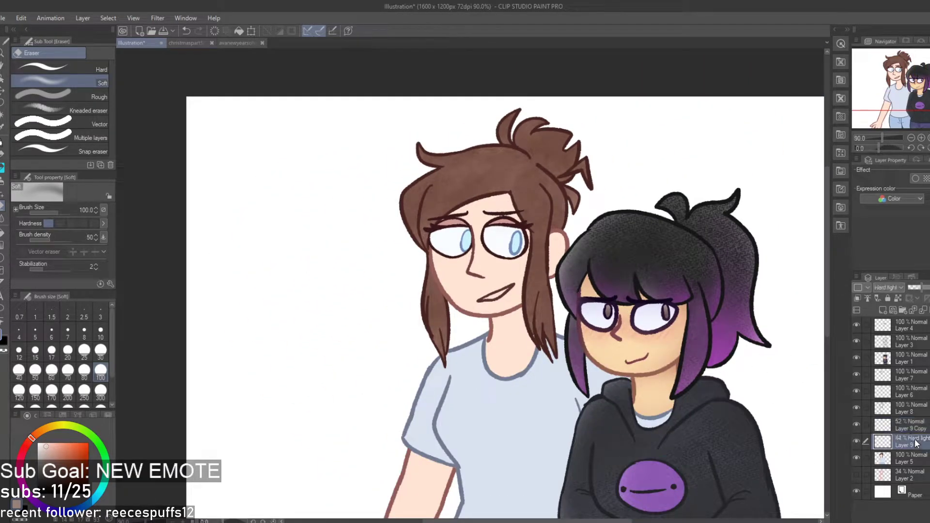
click(922, 311)
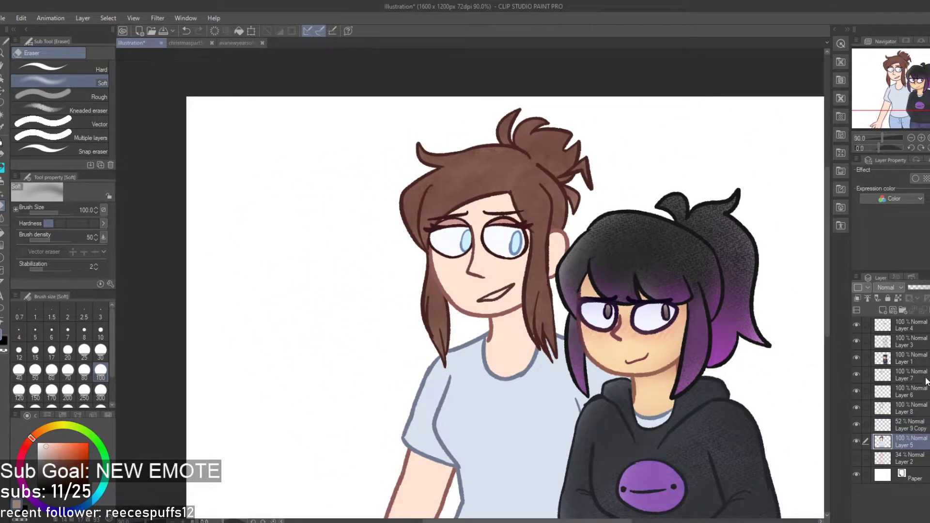
click(922, 311)
Auto-select the left character's skin areas, including neck, face, ear, arm and hand, from the referred layers
scroll(547, 397, up, 3)
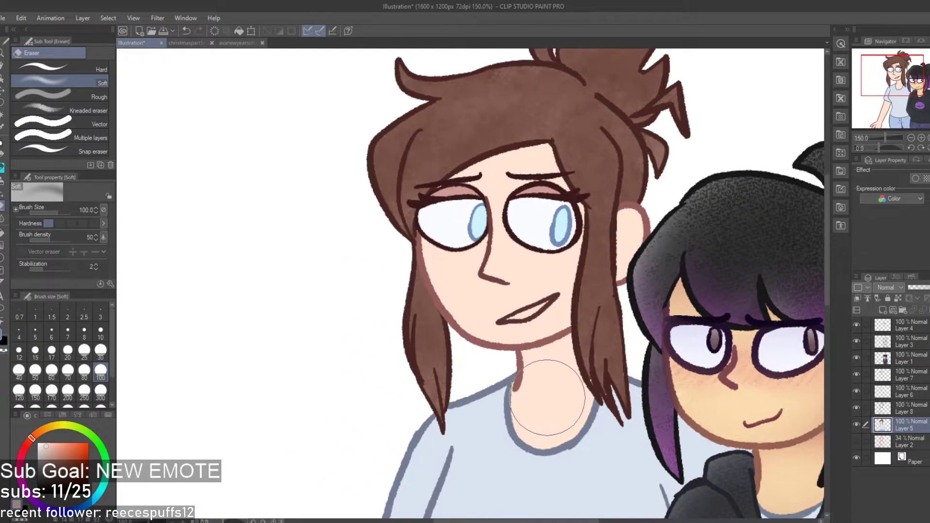
key(w)
click(522, 339)
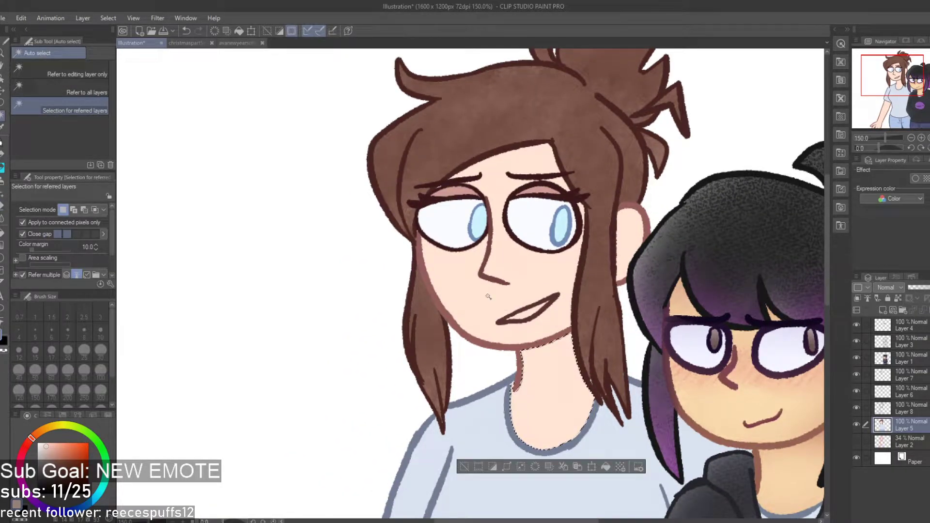
shift+click(501, 302)
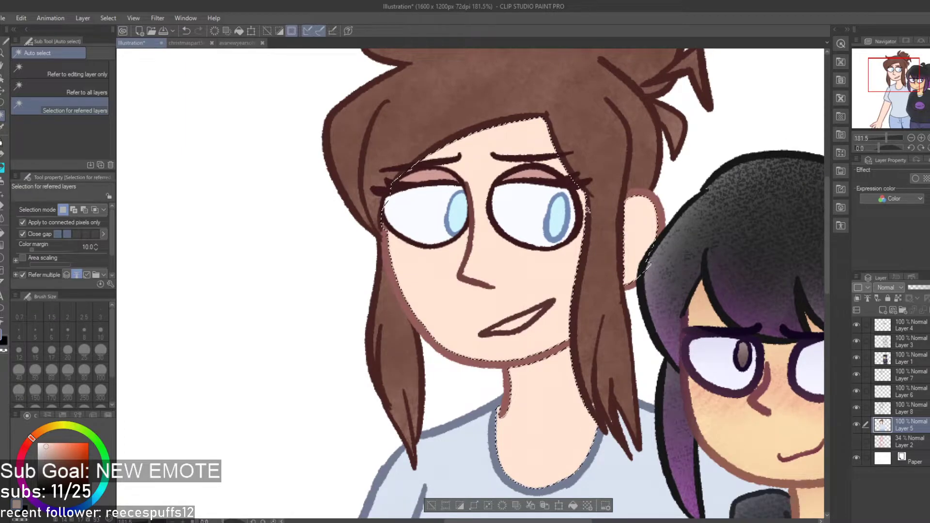
scroll(565, 165, down, 3)
shift+click(468, 459)
scroll(468, 458, down, 3)
scroll(538, 359, up, 2)
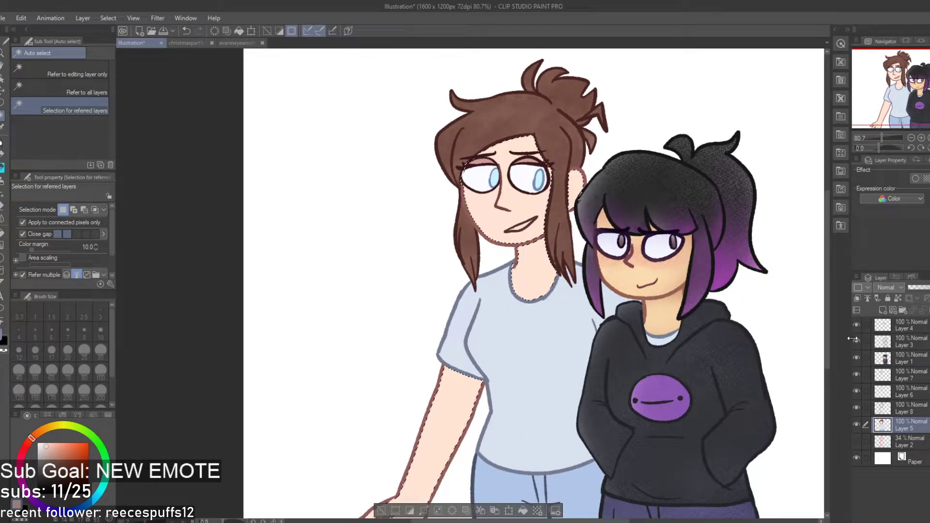
Add a new layer above Layer 5 and mix a darker reddish skin tone for the texture
click(882, 310)
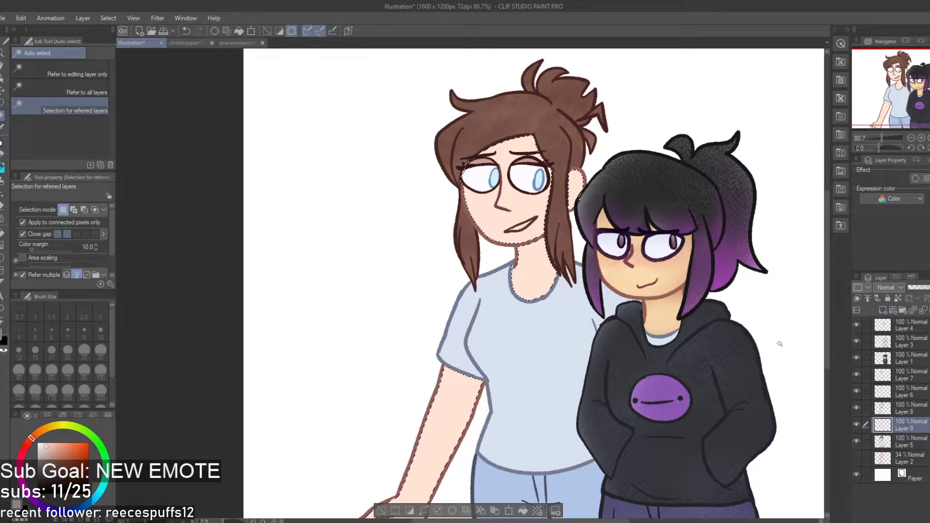
scroll(586, 323, down, 1)
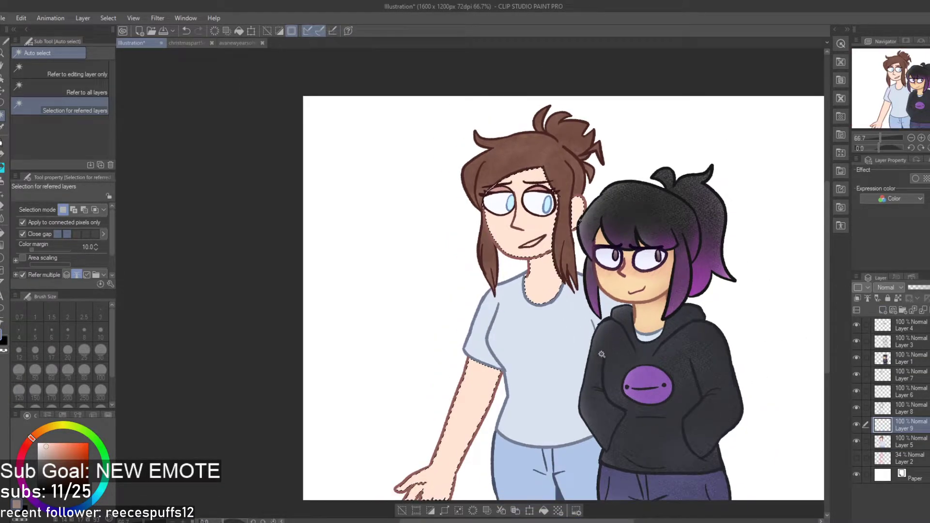
scroll(601, 354, up, 2)
key(i)
click(36, 434)
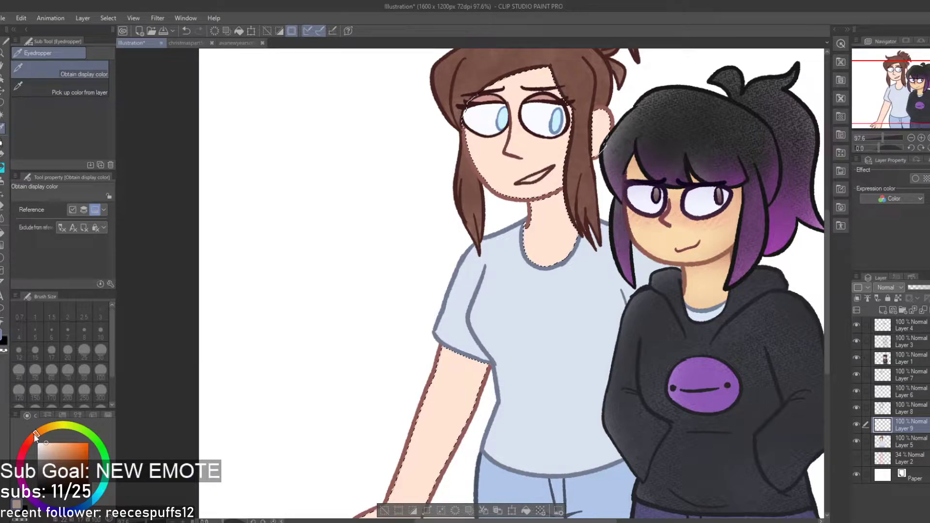
click(51, 449)
Spray a mottled texture over the selected arm, hand, neck, face and ear with Running color spray at size 30
key(b)
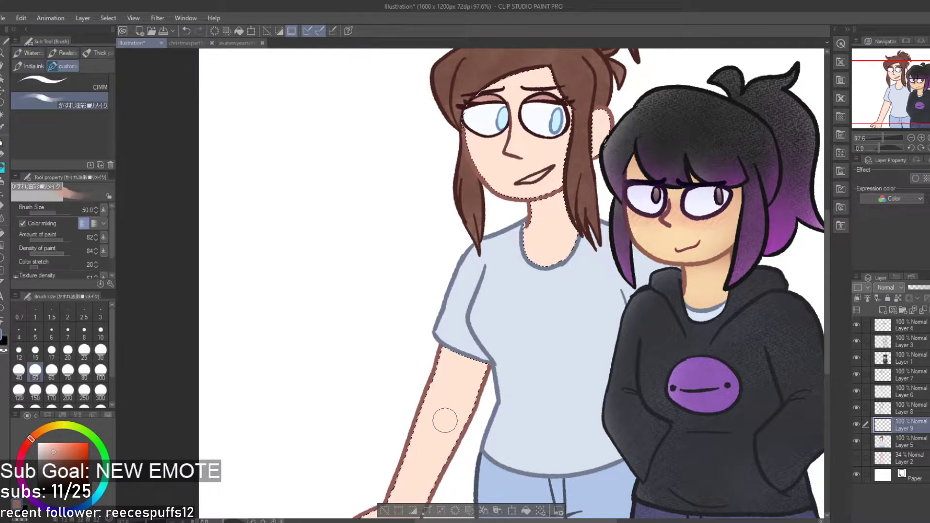
key(b)
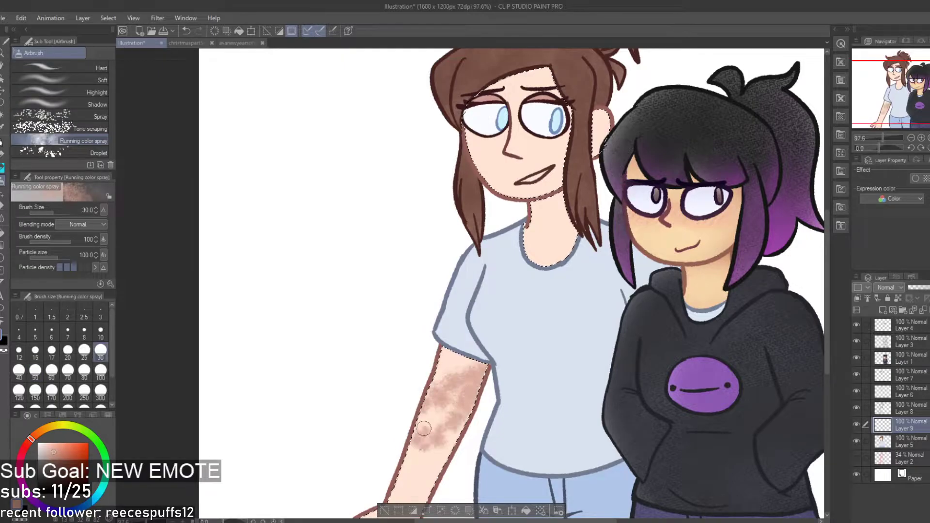
scroll(424, 428, down, 2)
scroll(533, 359, up, 1)
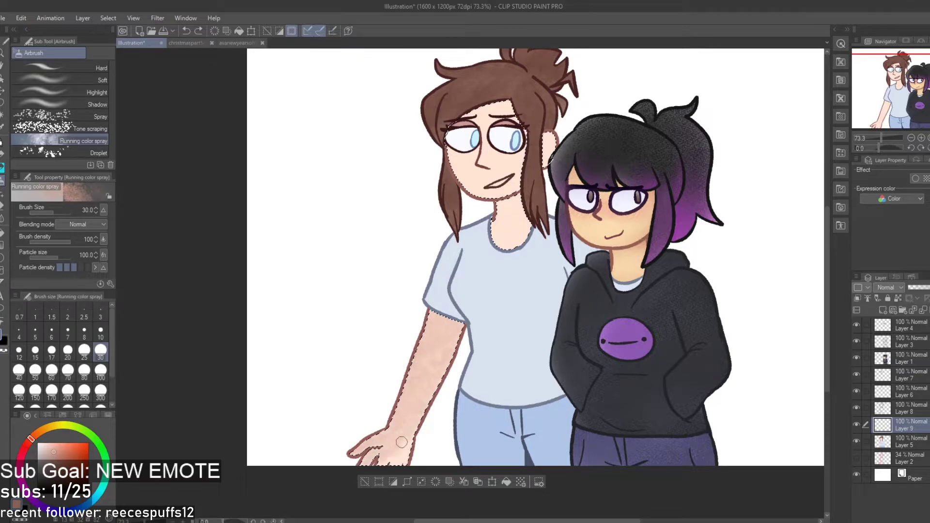
scroll(436, 395, up, 3)
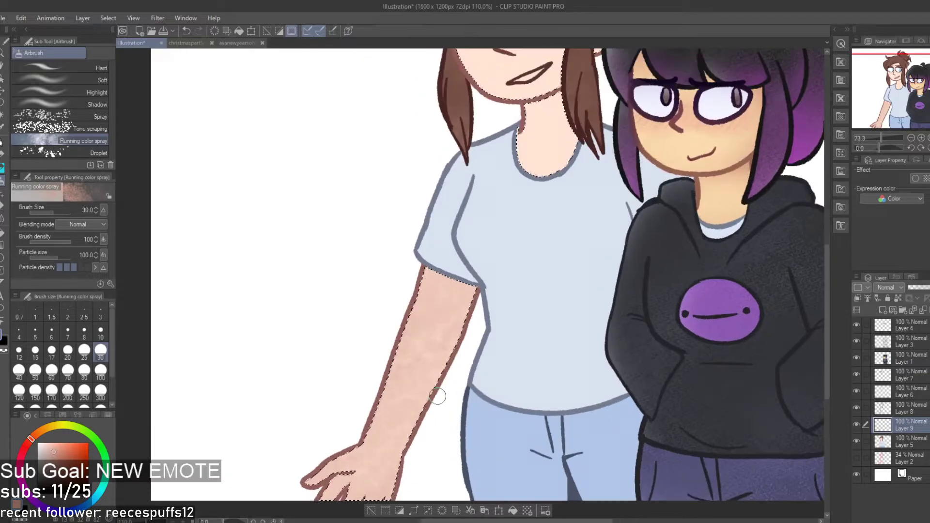
scroll(426, 378, down, 3)
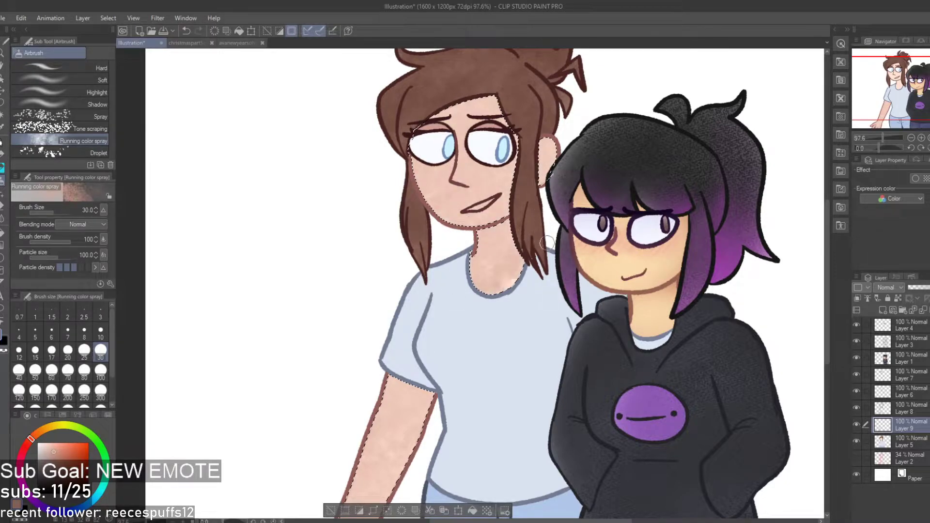
Soften the sprayed texture on the left character's neck and face with the Soft eraser at size 100
key(e)
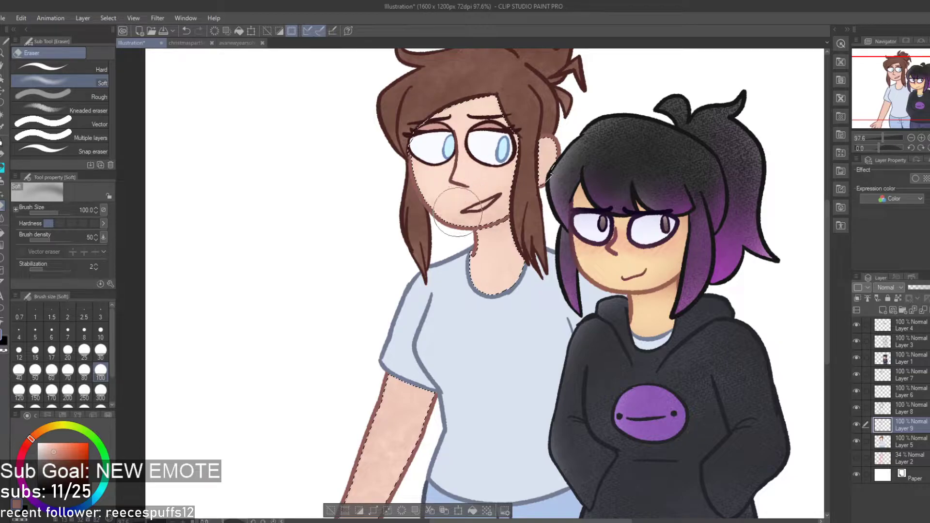
scroll(555, 184, up, 8)
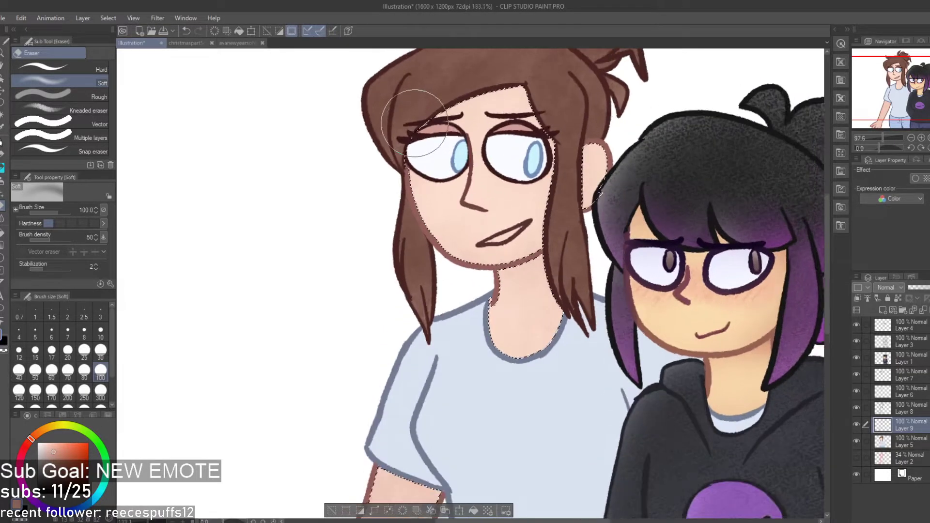
scroll(551, 169, down, 6)
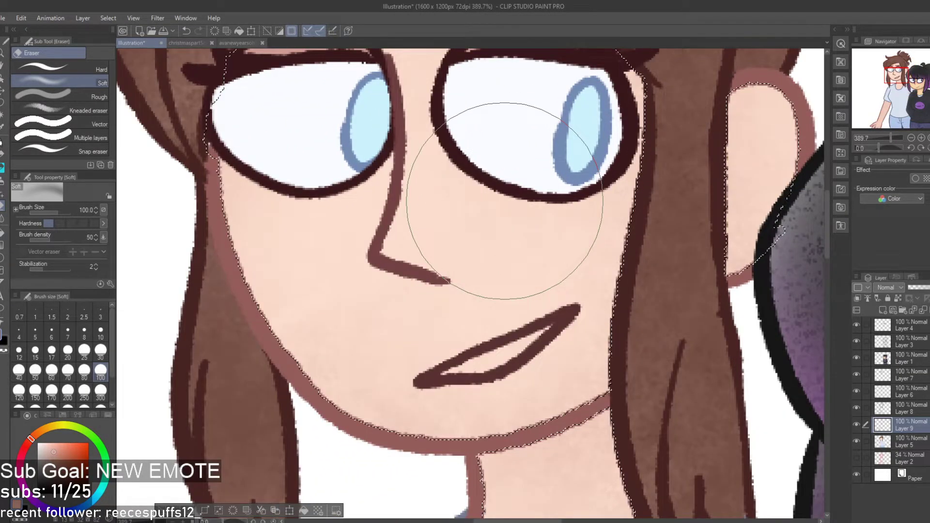
scroll(493, 173, down, 3)
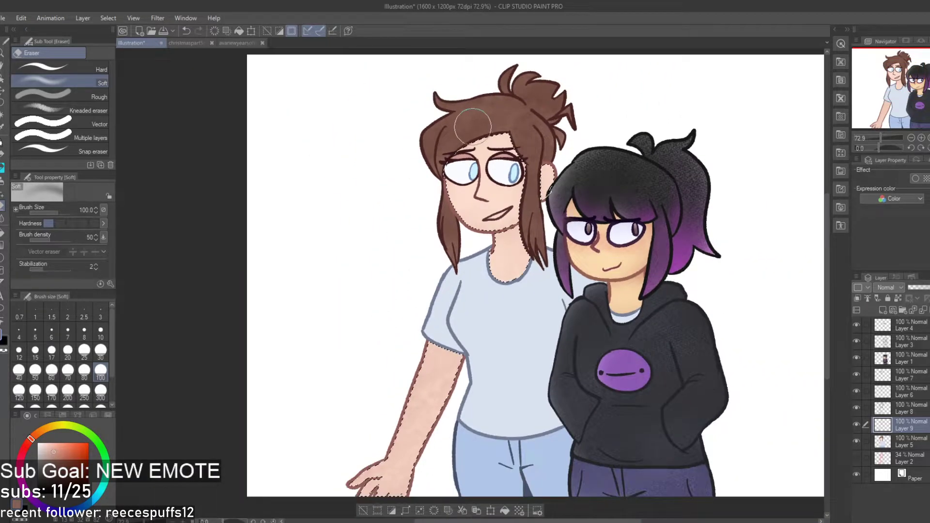
Lighten the mottled spray along the left character's arm and hand with the Soft eraser
scroll(427, 232, down, 2)
scroll(414, 286, up, 1)
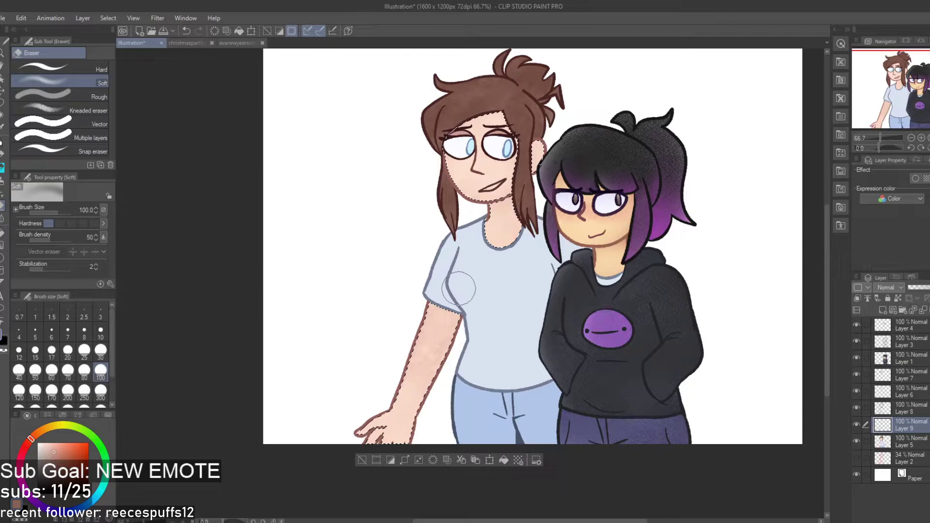
scroll(408, 403, up, 7)
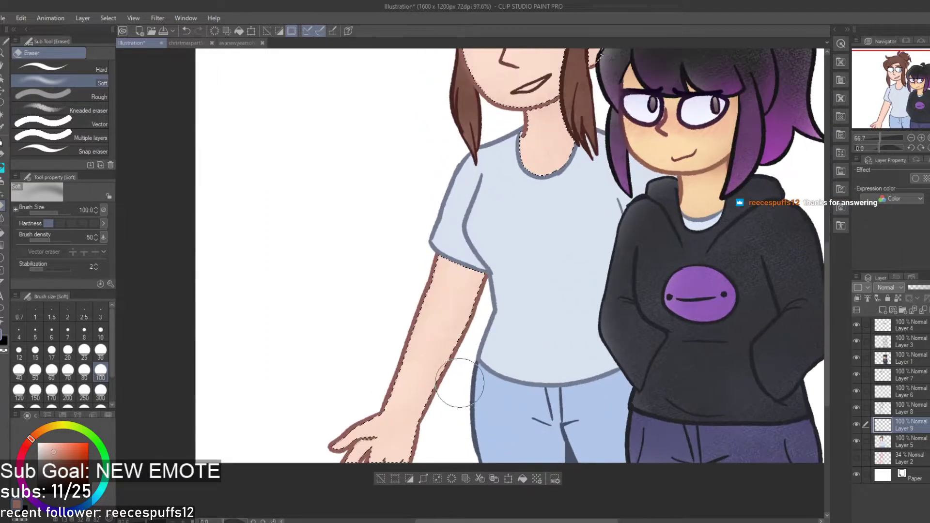
scroll(451, 330, down, 5)
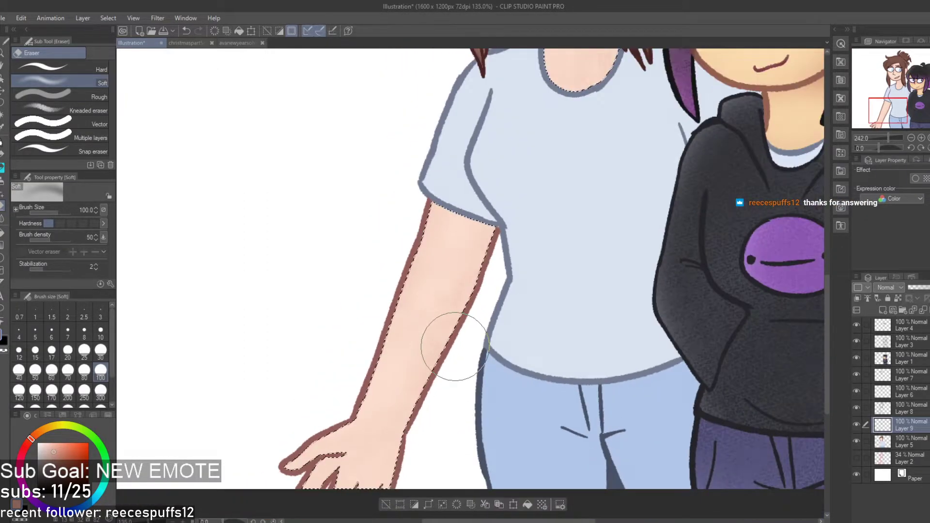
scroll(521, 152, up, 5)
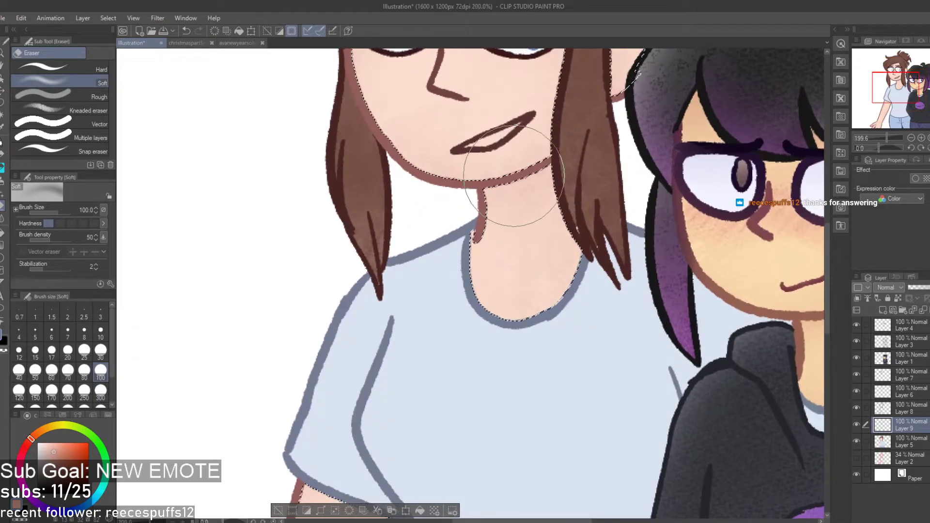
Examine the softened skin texture across the left character's face, ear and neck at several magnifications
scroll(535, 282, down, 3)
scroll(560, 140, up, 2)
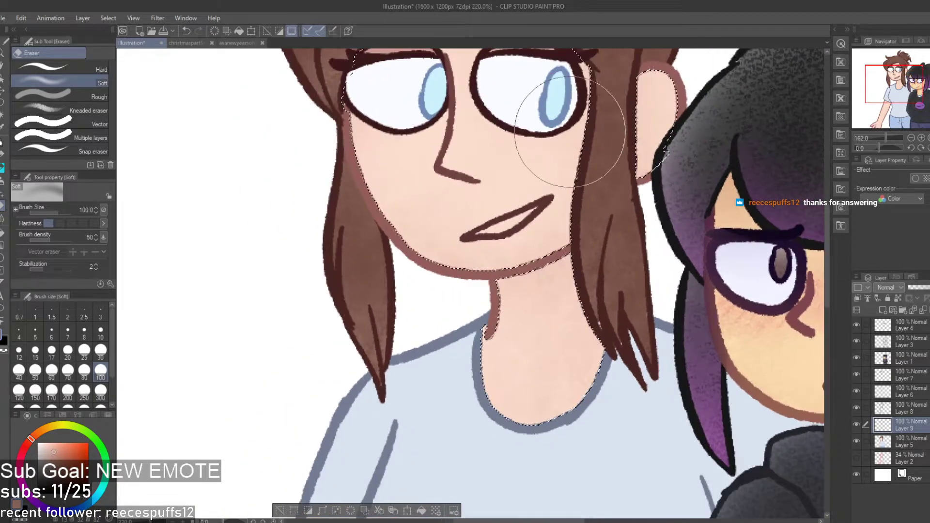
scroll(605, 169, down, 2)
scroll(629, 165, up, 3)
scroll(657, 172, up, 6)
scroll(700, 311, down, 3)
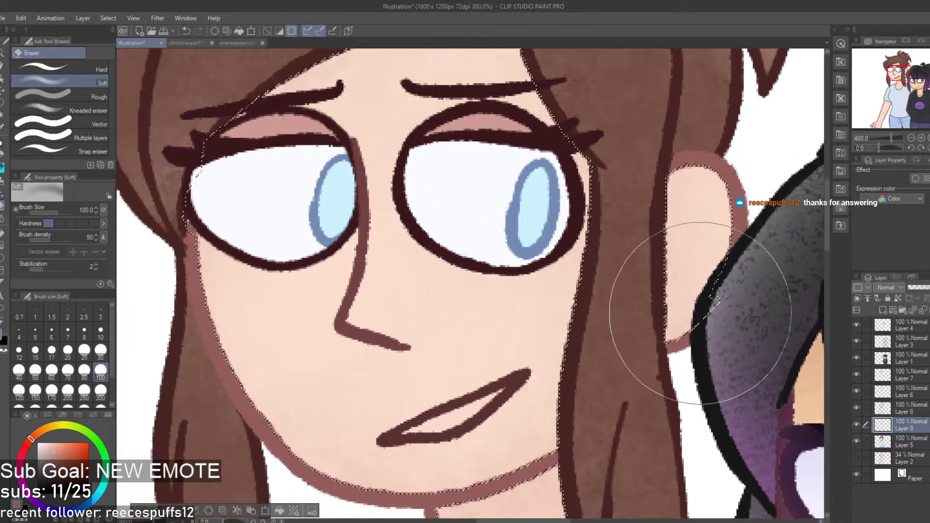
scroll(538, 201, up, 1)
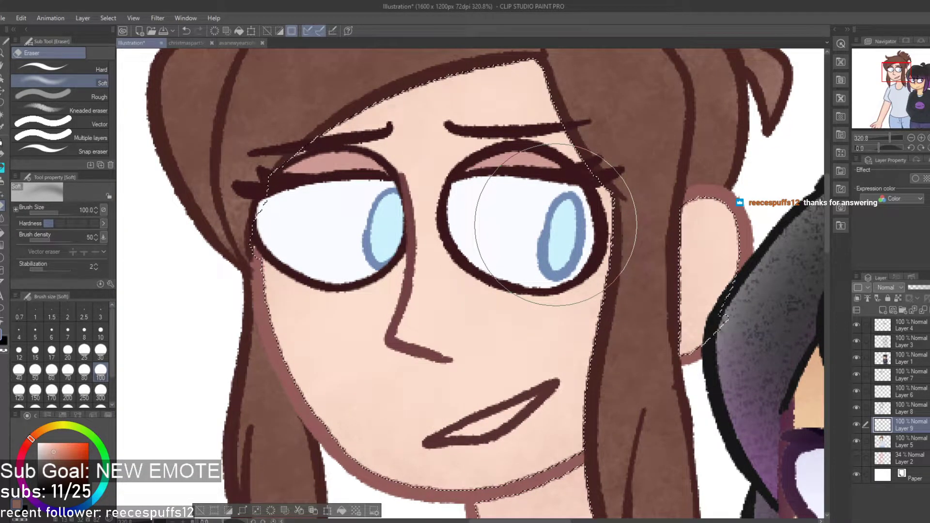
scroll(480, 212, down, 2)
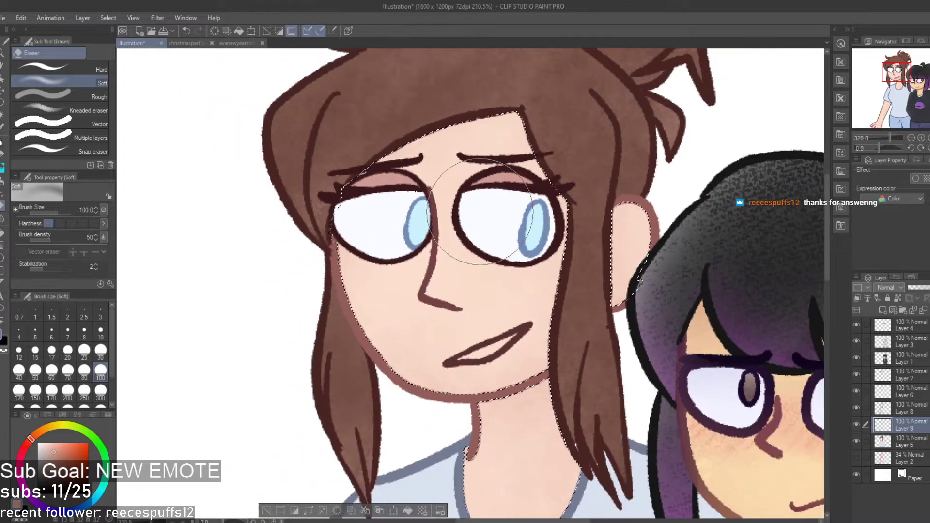
scroll(430, 156, up, 3)
scroll(425, 168, down, 3)
scroll(424, 168, down, 6)
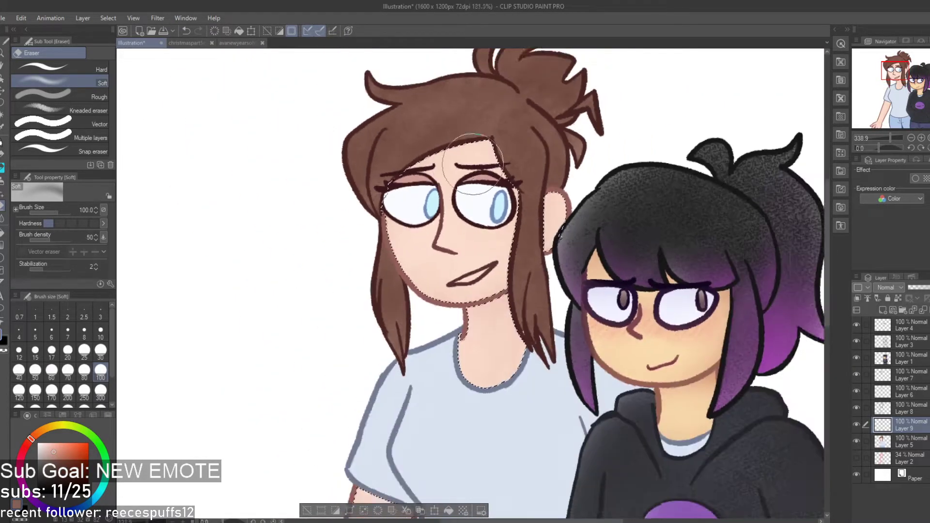
Clear the skin selection and check the softened texture on the left character's forearm and hand
scroll(401, 262, up, 4)
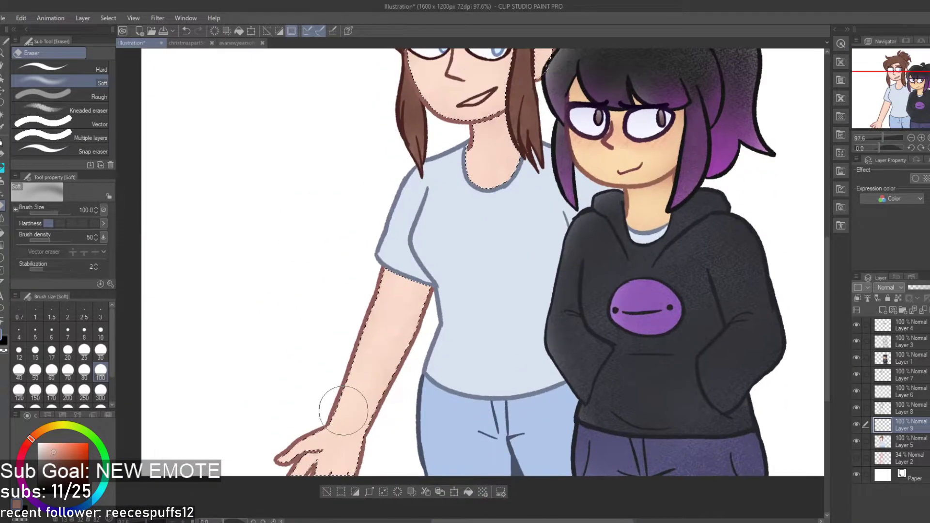
scroll(363, 378, up, 2)
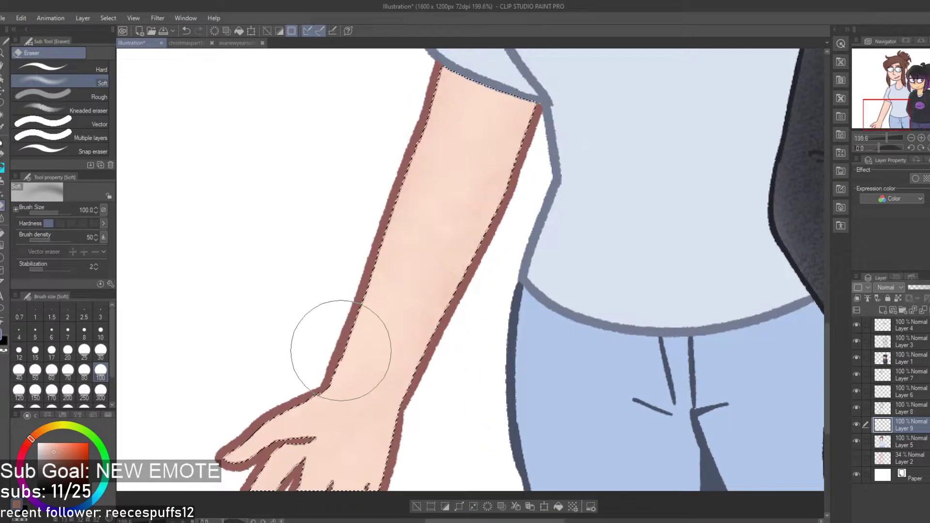
scroll(341, 350, down, 3)
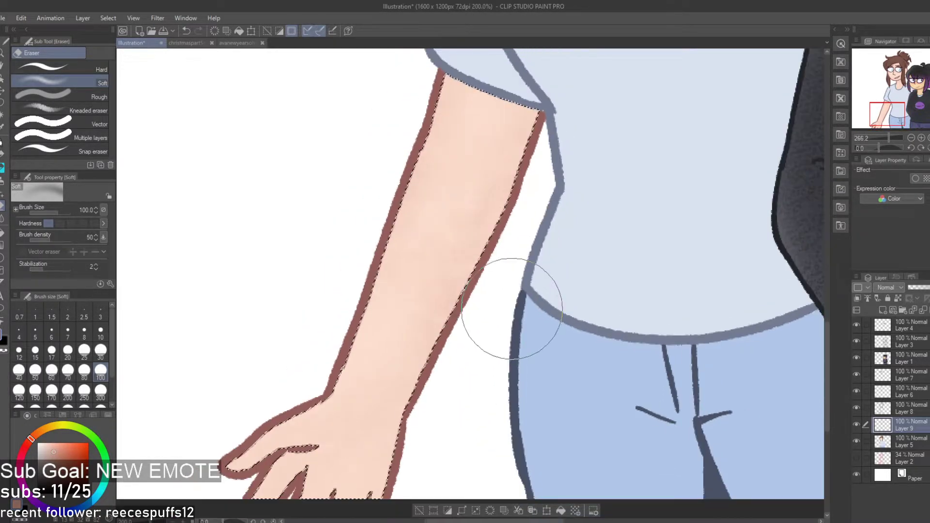
key(ctrl+d)
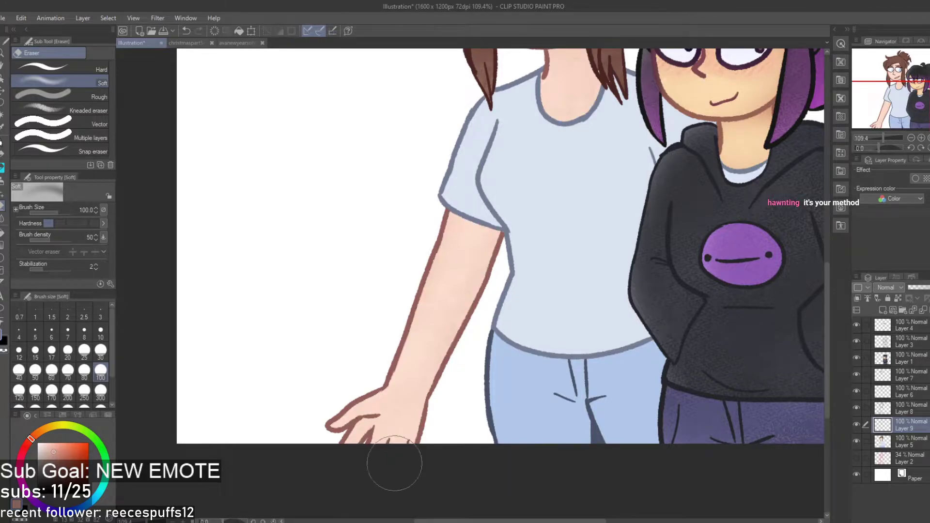
scroll(387, 436, up, 2)
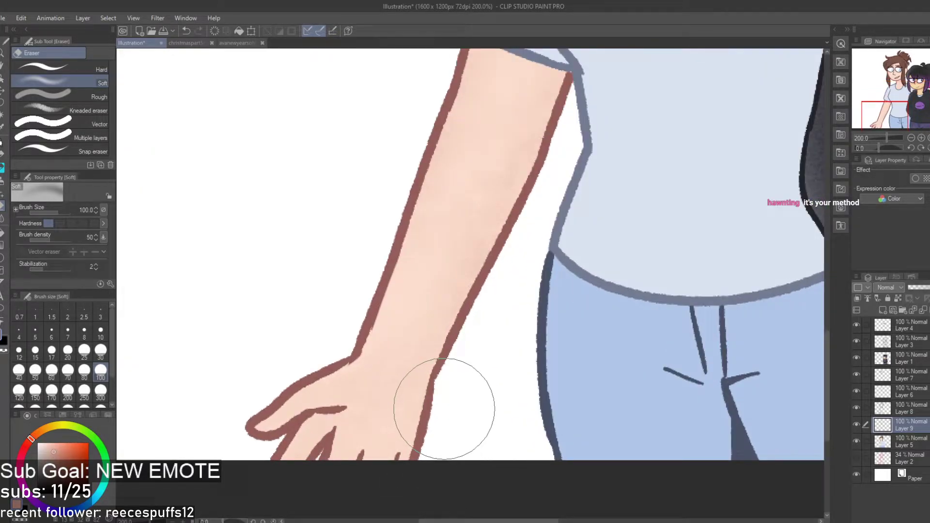
scroll(378, 344, up, 4)
scroll(368, 388, down, 2)
scroll(392, 378, down, 5)
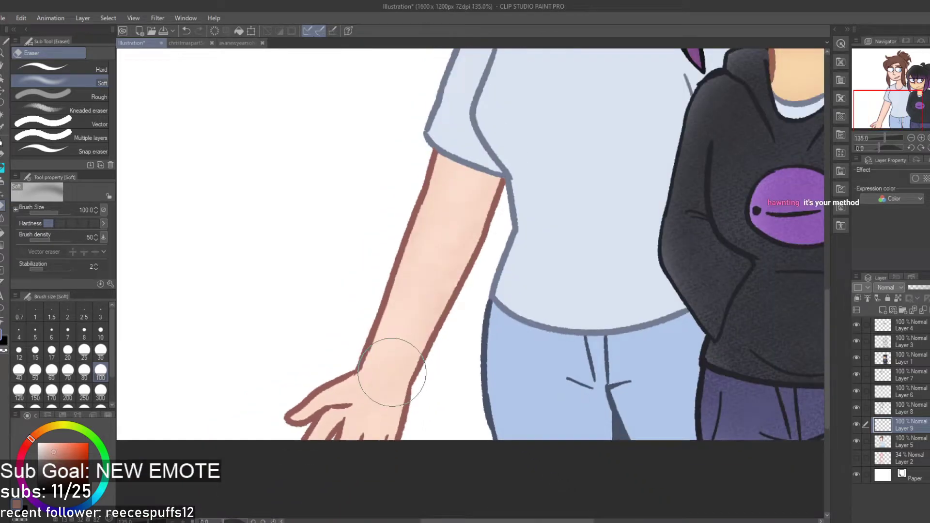
scroll(380, 255, up, 3)
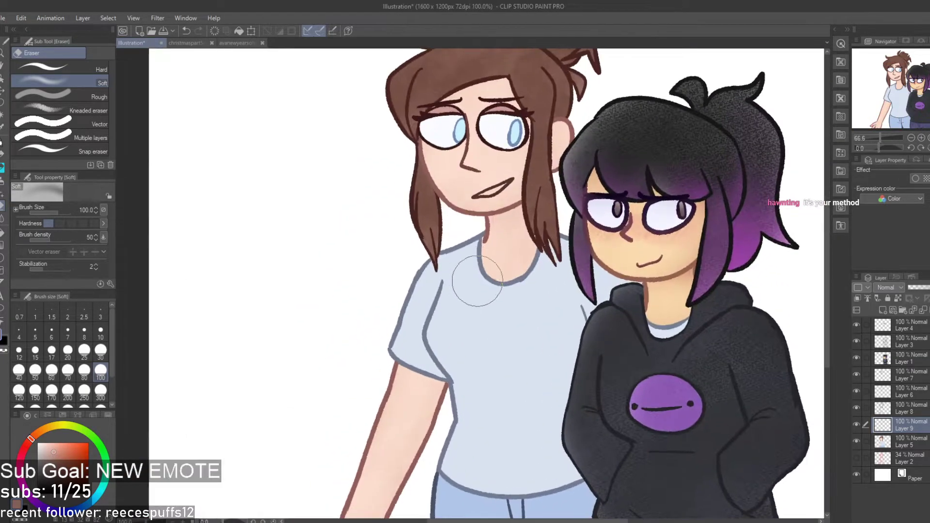
Fill the small white gaps between the left character's dark hair strand lines beside the neck on Layer 5, using the sampled dark brown at size 10
scroll(498, 287, down, 3)
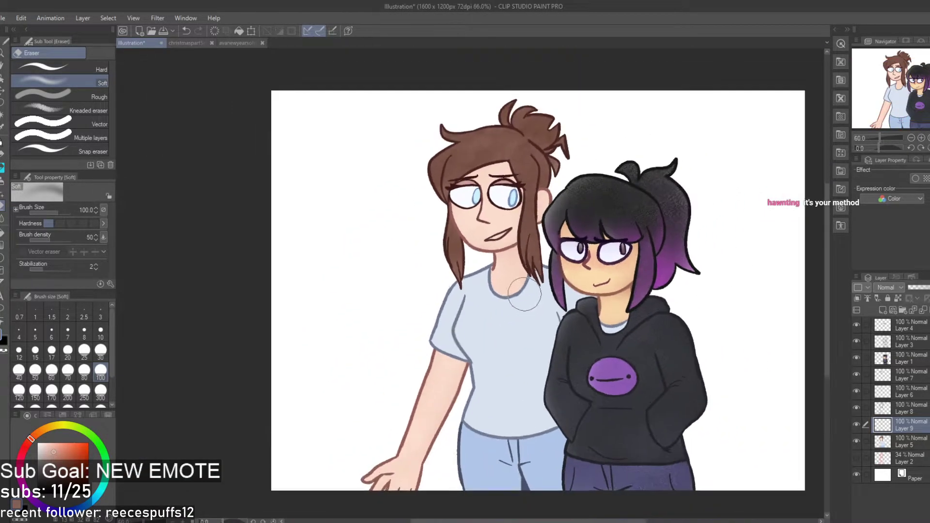
scroll(525, 294, up, 3)
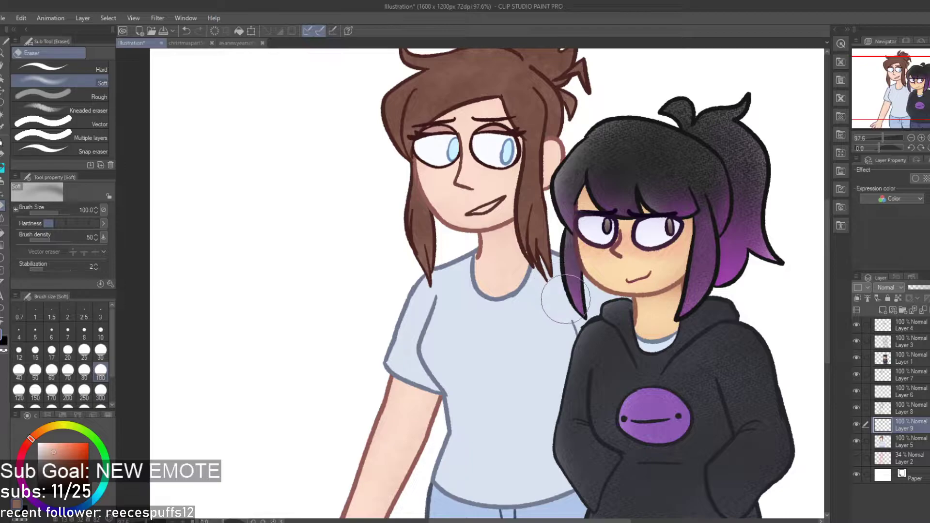
scroll(551, 347, down, 3)
scroll(533, 267, up, 4)
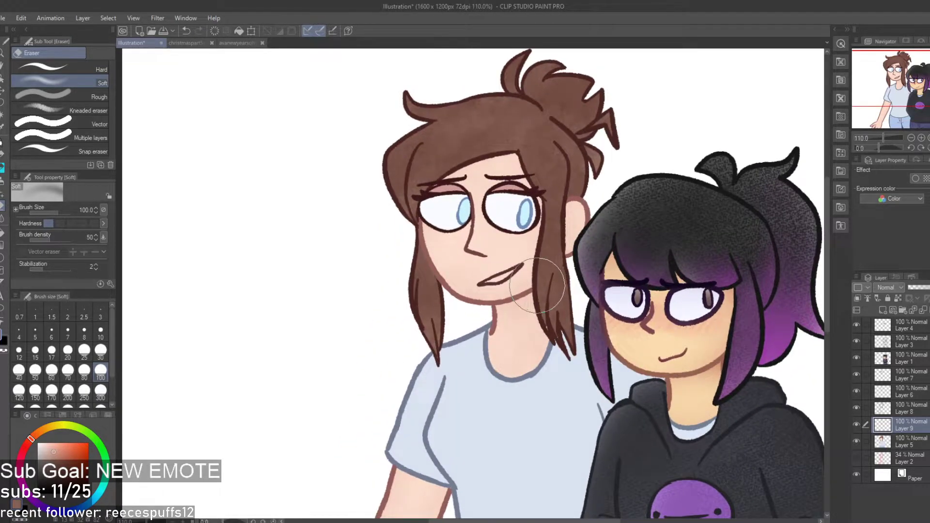
scroll(475, 277, up, 1)
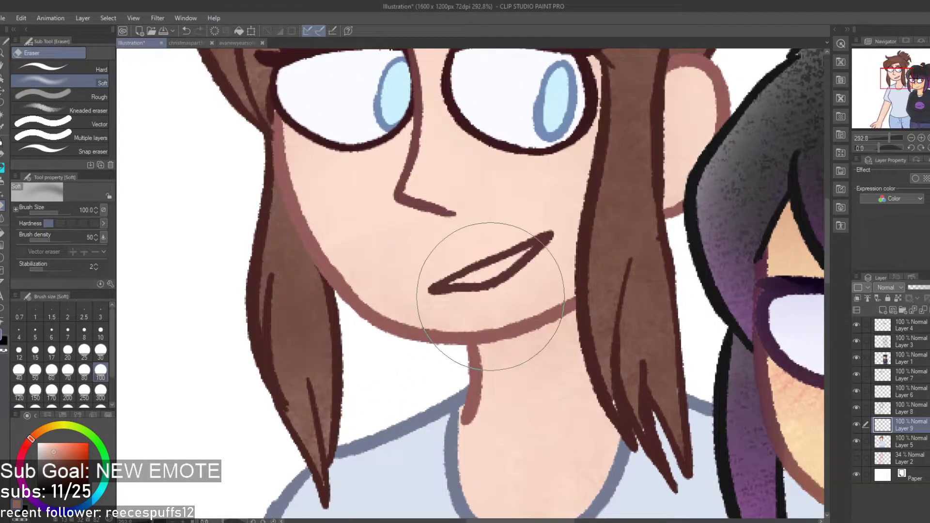
scroll(615, 395, up, 4)
scroll(624, 370, up, 1)
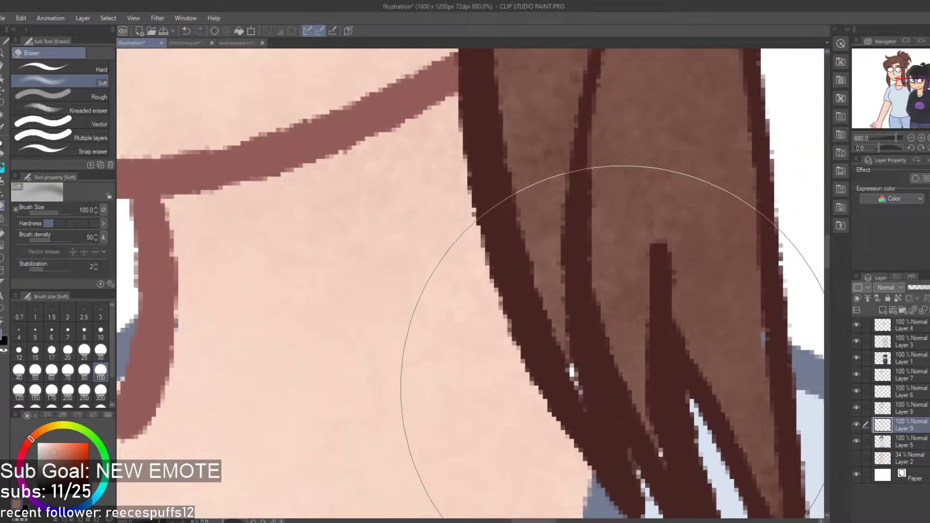
key(i)
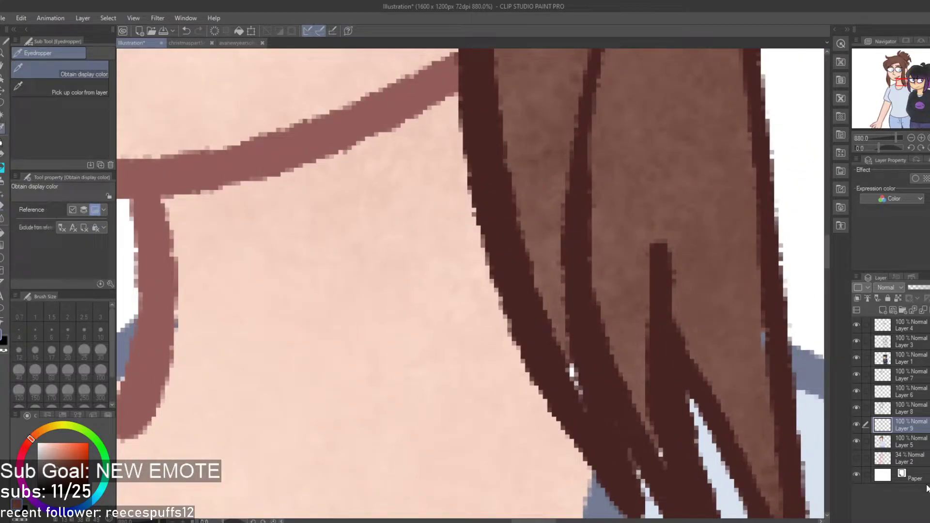
key(p)
click(915, 445)
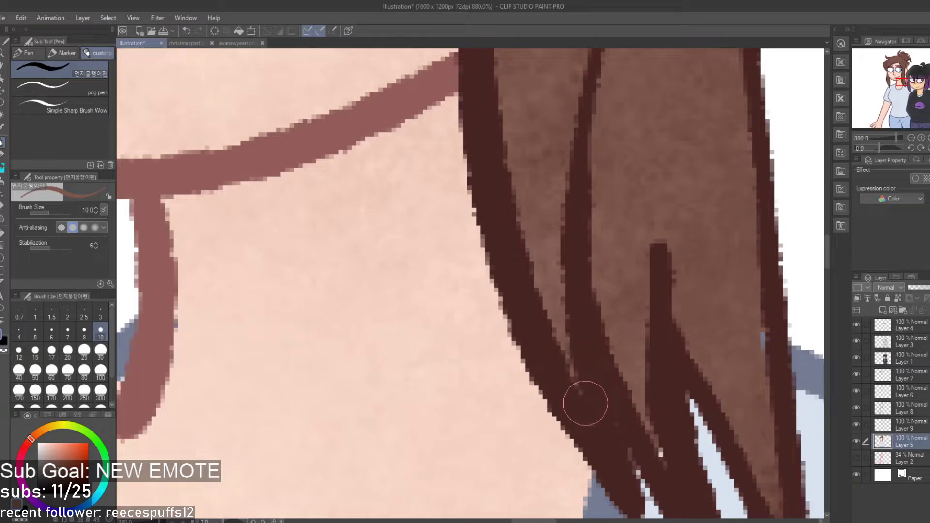
scroll(663, 441, down, 5)
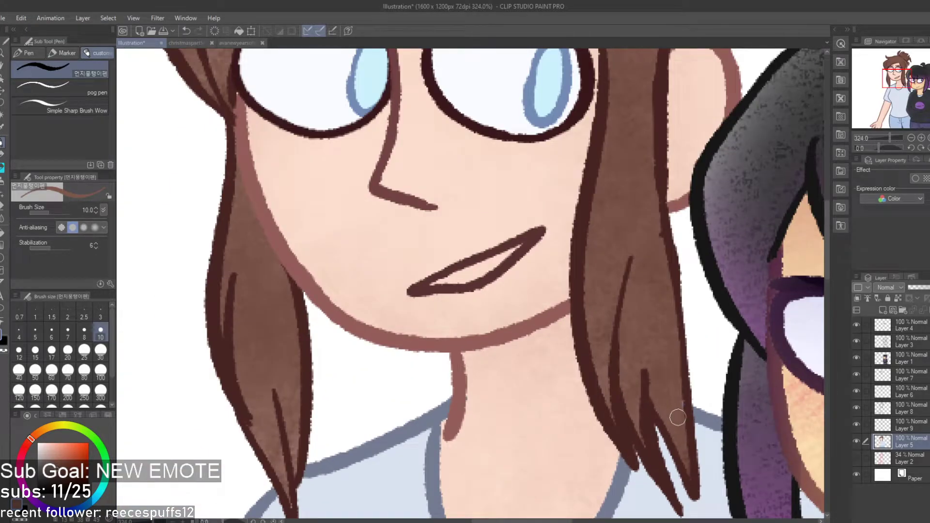
Erase the stray blue pixels along the outer edge of the hair strand on Layer 8 with the Hard eraser at size 10, and reactivate Layer 9
scroll(680, 405, up, 5)
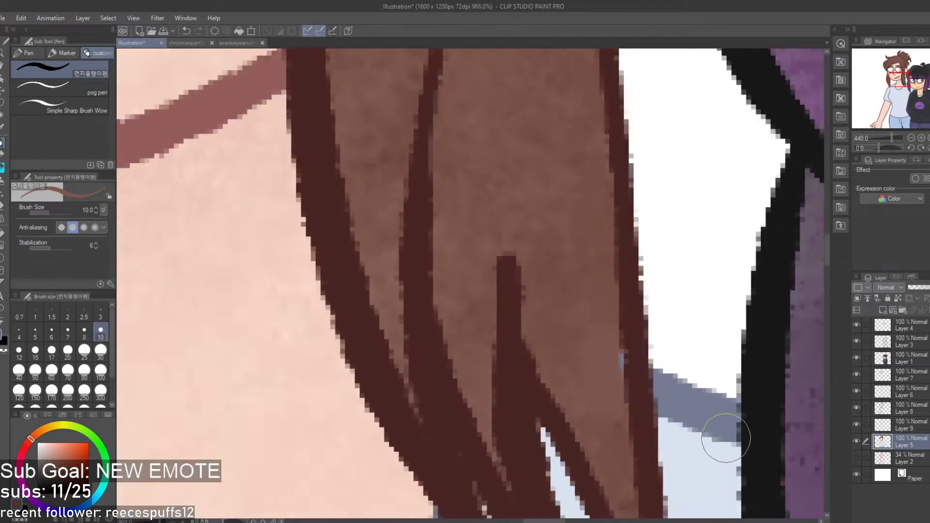
click(914, 414)
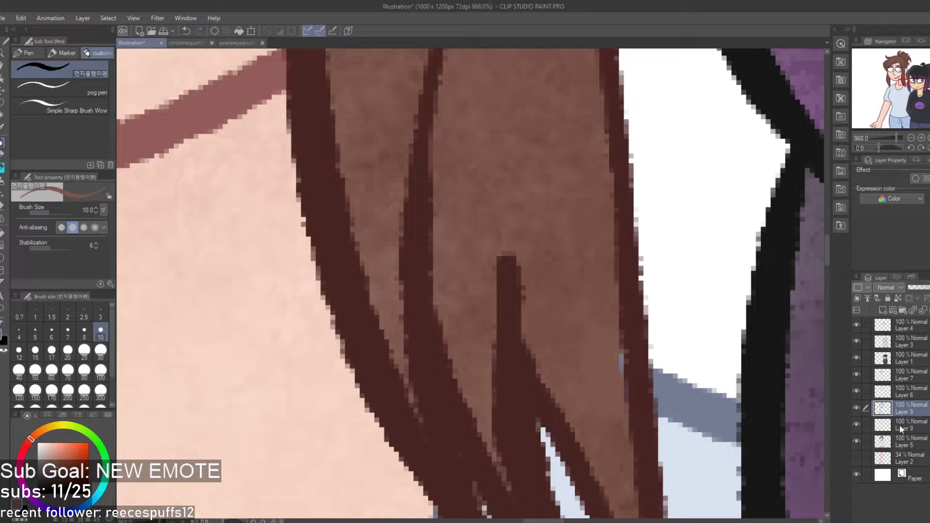
key(e)
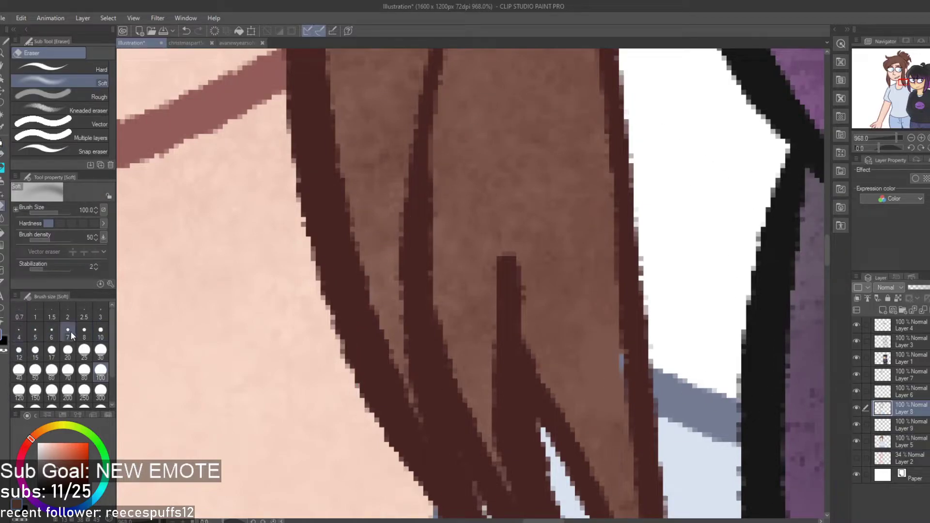
click(97, 73)
drag(601, 369, 606, 371)
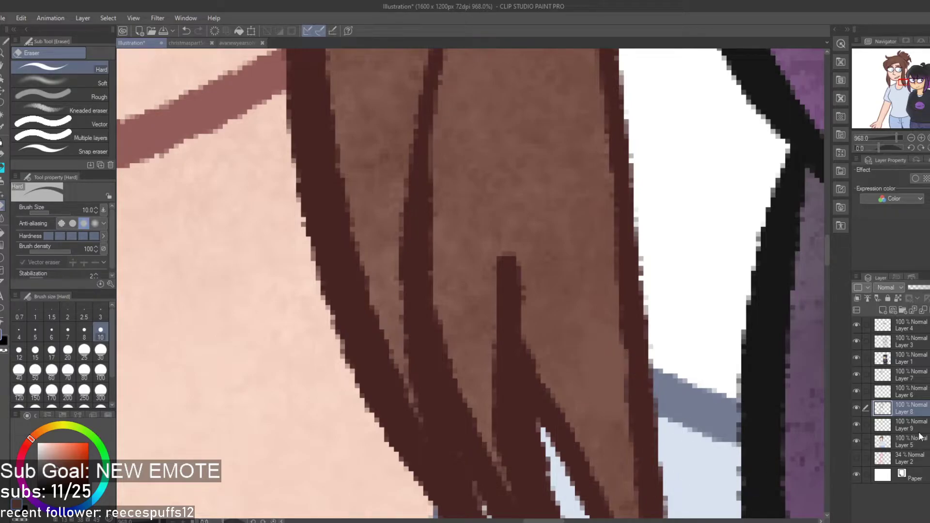
click(917, 431)
Examine the left character's hair, face, arm and shirt at several magnifications
scroll(585, 328, down, 10)
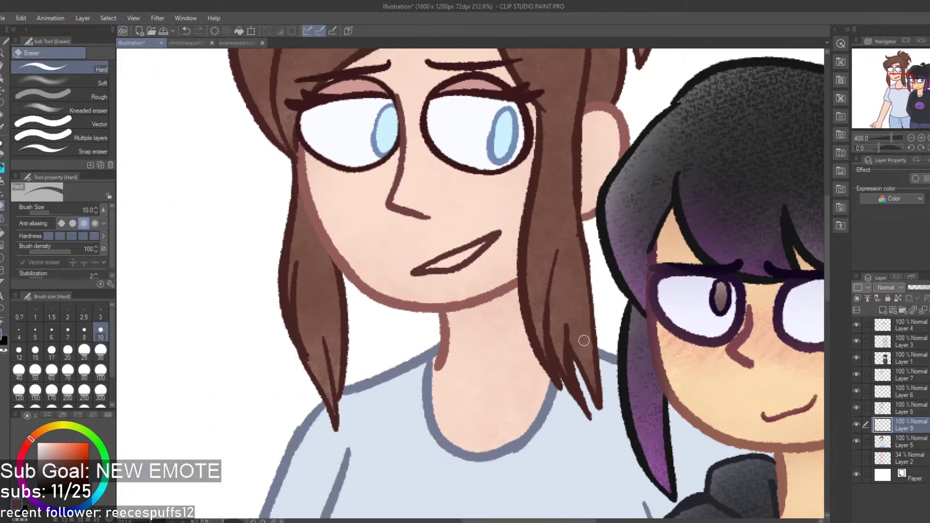
scroll(542, 276, up, 6)
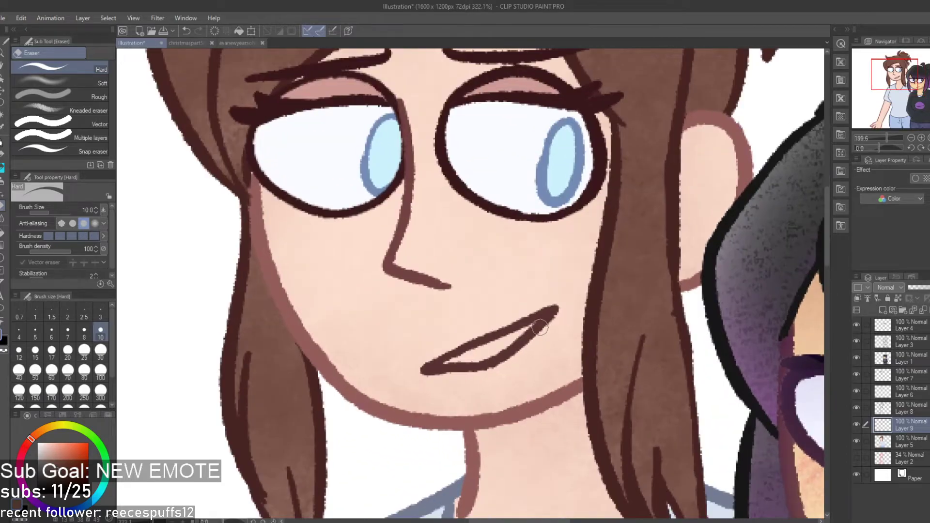
scroll(573, 380, down, 8)
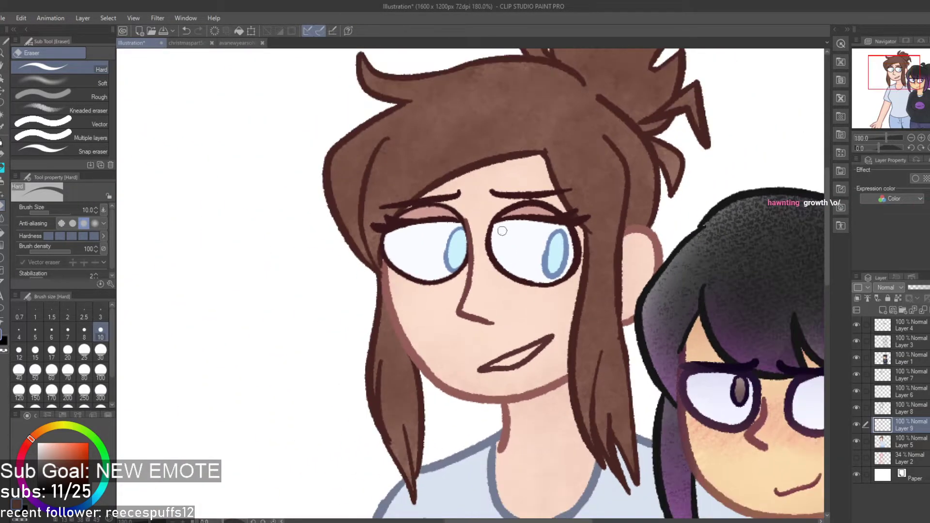
scroll(499, 270, up, 1)
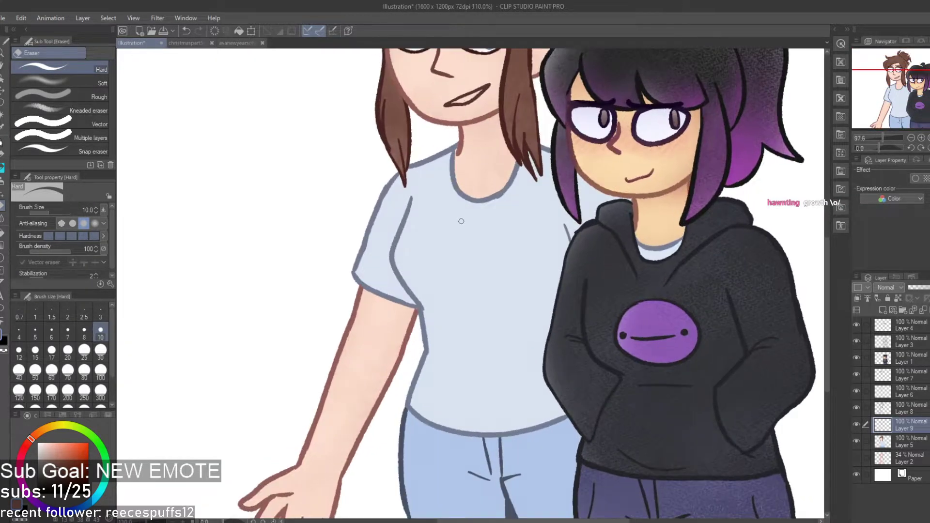
scroll(478, 352, down, 1)
scroll(480, 281, up, 1)
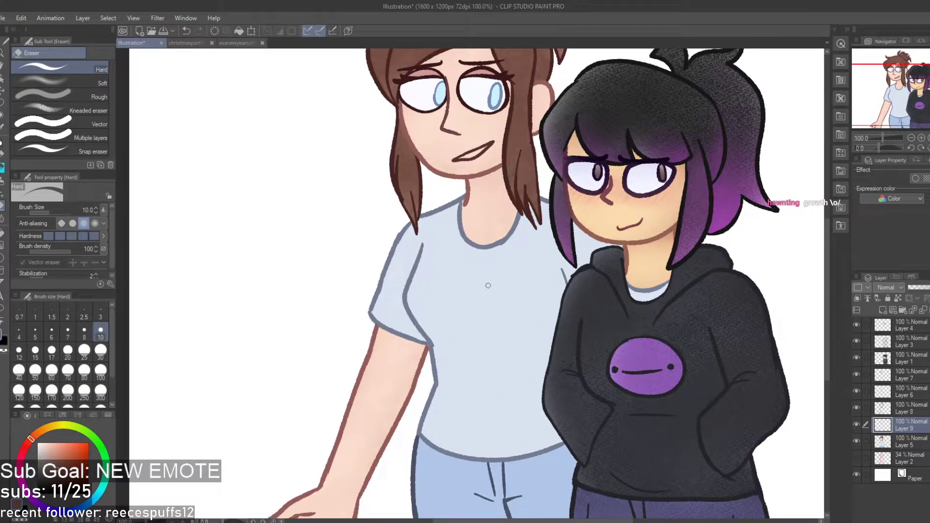
scroll(463, 360, up, 1)
Sample the shirt's pale blue and select the shirt area within the Layer 8 line art for painting on Layer 9
alt+click(500, 376)
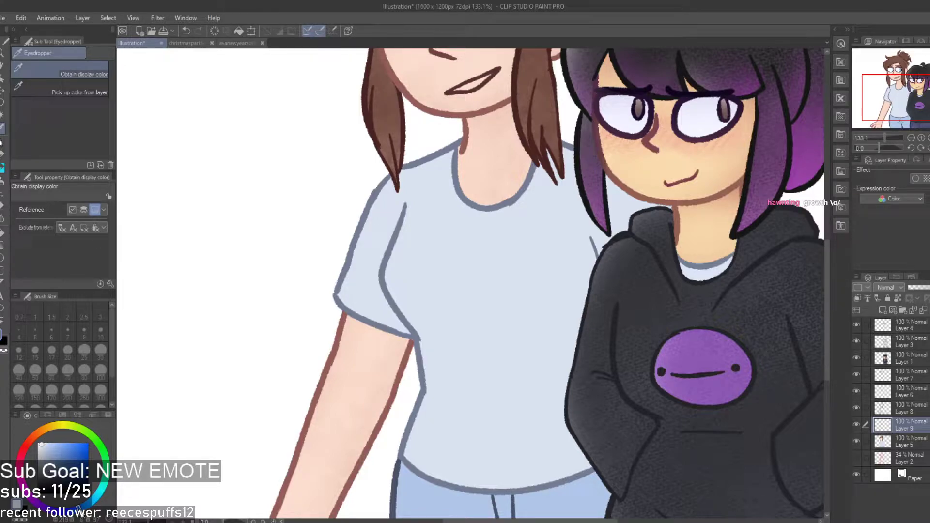
key(b)
click(924, 446)
key(w)
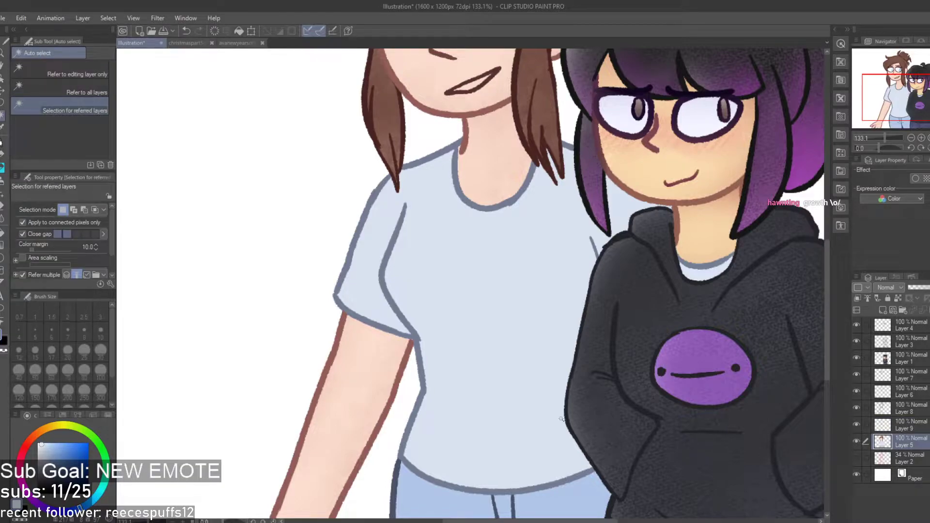
click(492, 391)
key(ctrl+d)
click(900, 409)
click(502, 380)
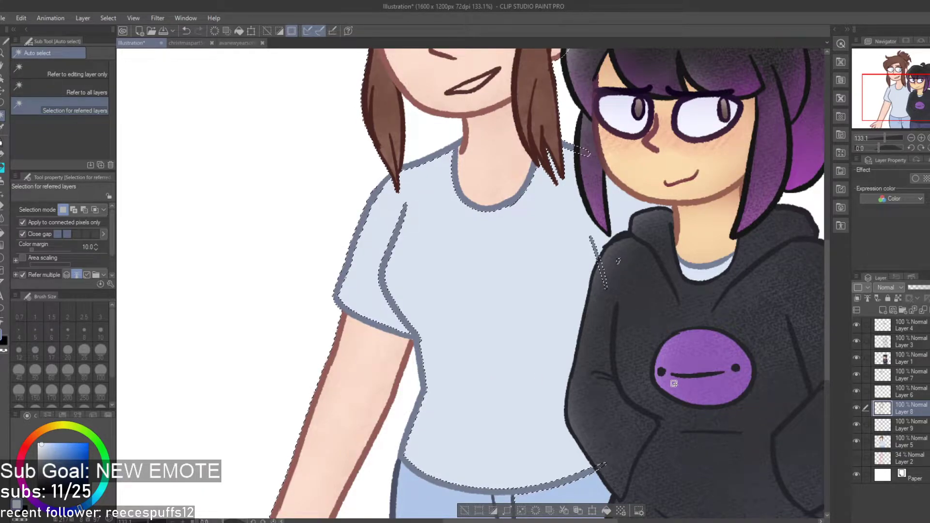
click(919, 430)
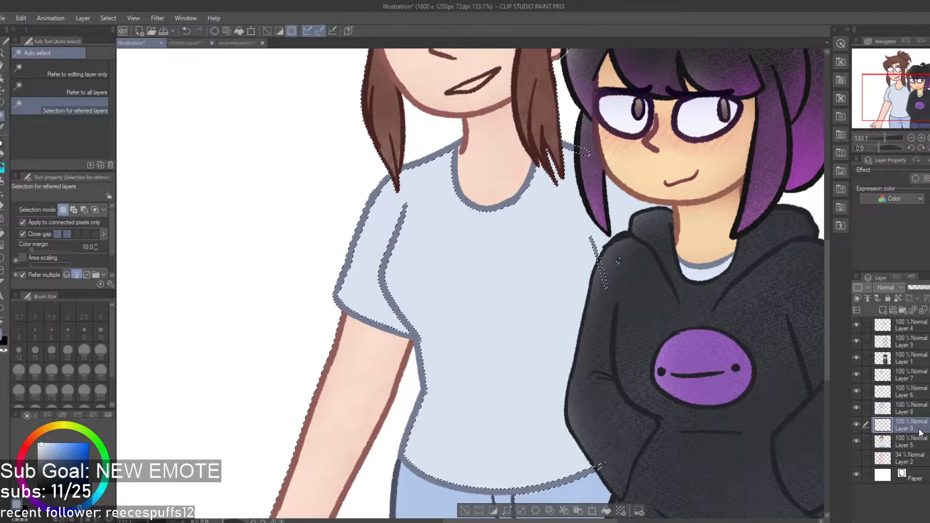
Try to cover the left character's shirt with lighter blue mottling using Running color spray at size 100
scroll(426, 313, down, 1)
key(b)
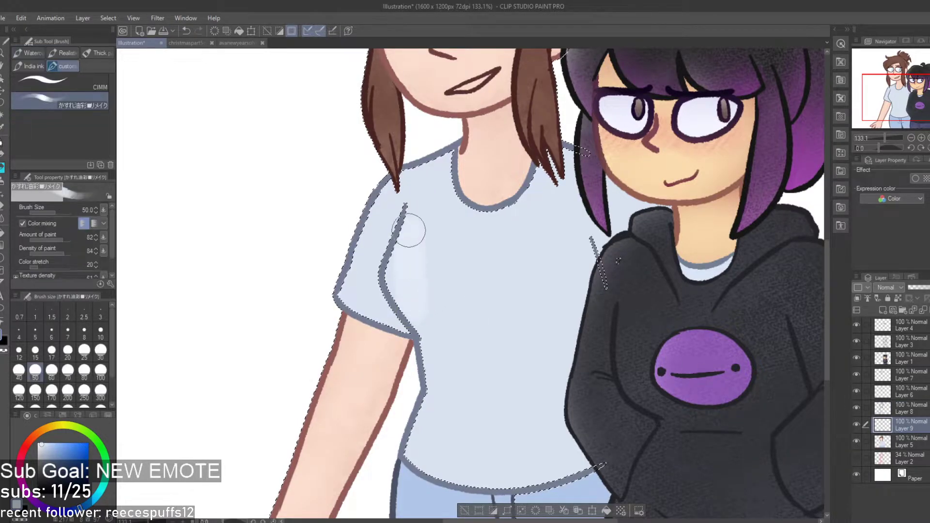
scroll(545, 345, up, 1)
key(b)
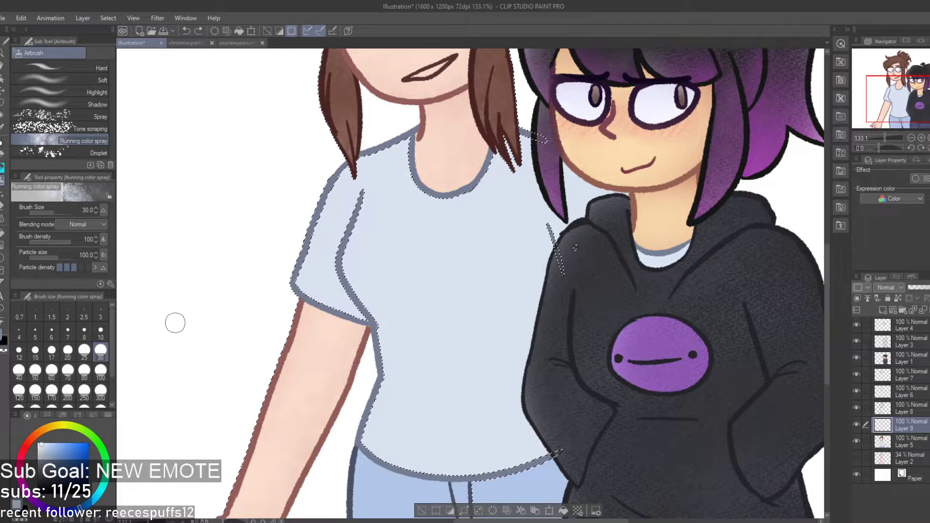
click(100, 371)
scroll(383, 316, down, 1)
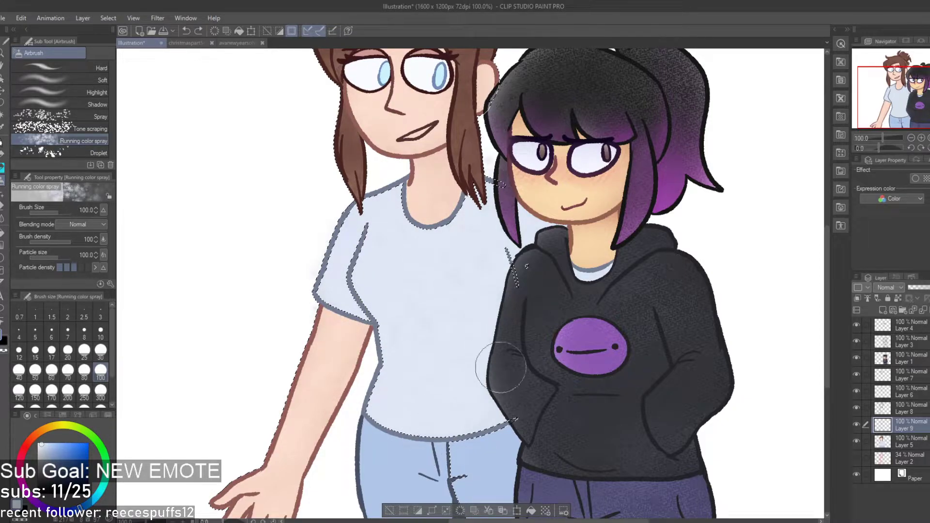
drag(501, 367, 456, 440)
key(ctrl+z)
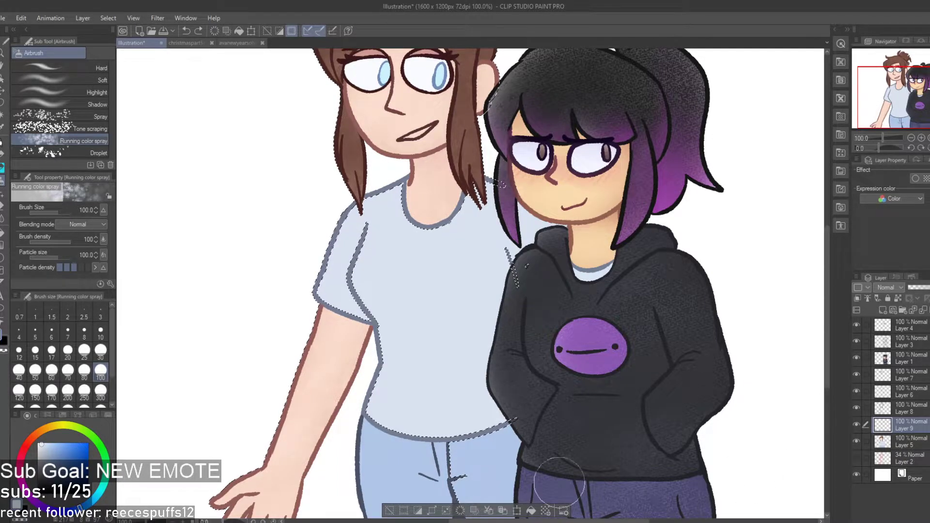
Reselect the shirt by its flat colour on Layer 5 and paint it lighter blue on Layer 9 with the custom oil brush at size 100
key(ctrl+d)
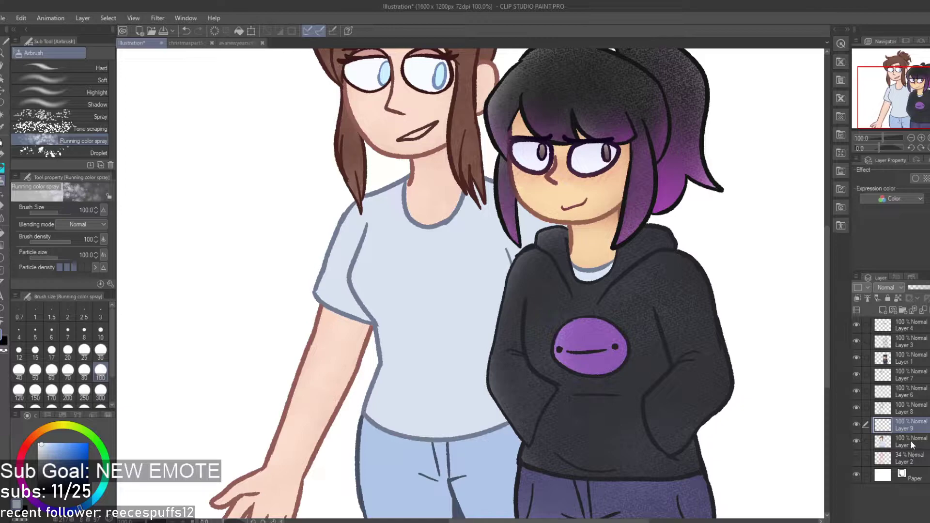
key(w)
key(ctrl+z)
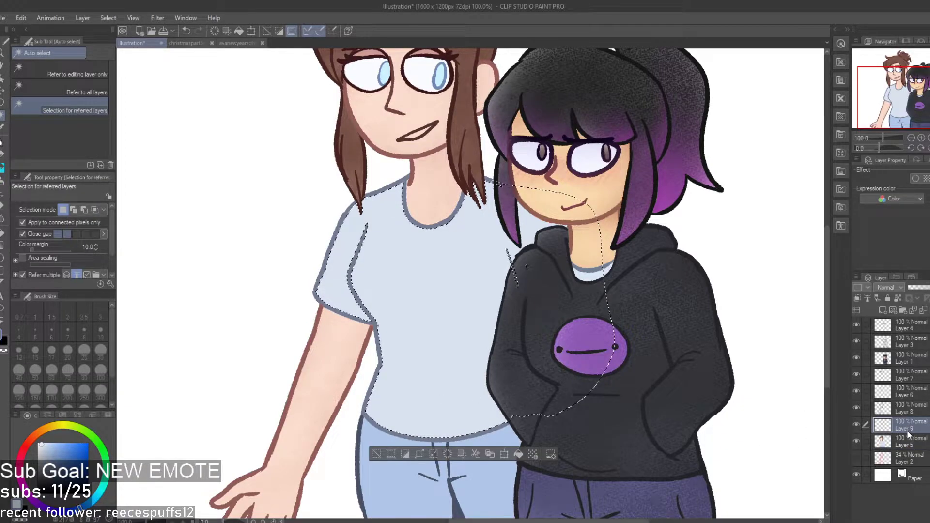
key(b)
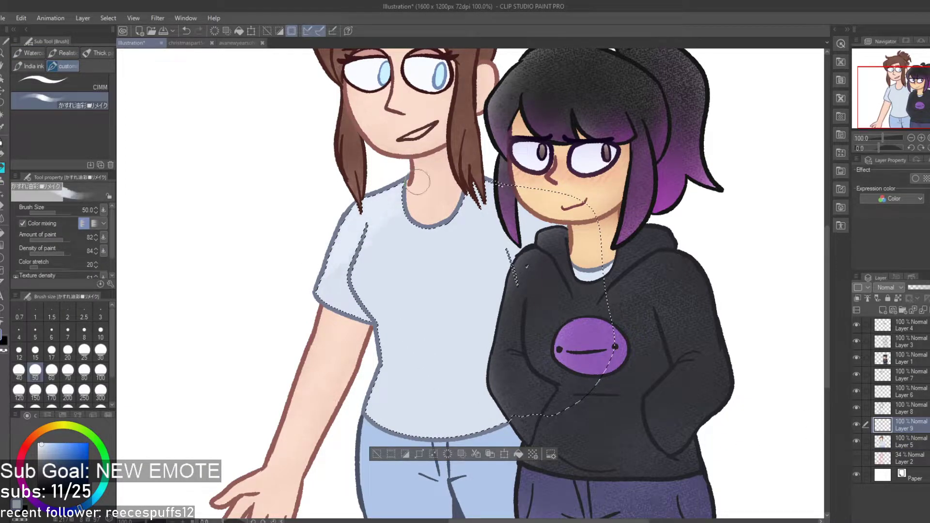
click(100, 371)
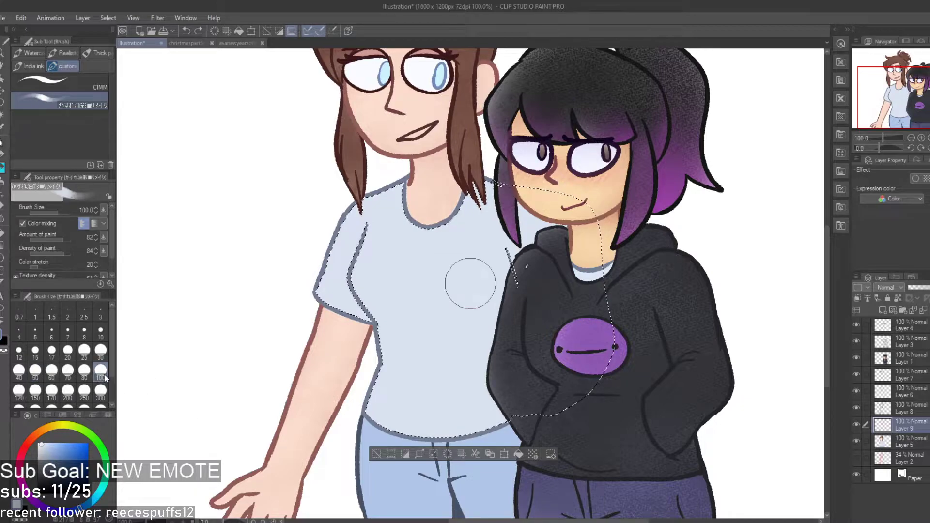
mouse_move(416, 168)
mouse_down()
mouse_move(292, 307)
mouse_move(476, 164)
mouse_move(520, 168)
mouse_move(385, 315)
mouse_move(378, 346)
mouse_move(554, 219)
mouse_move(355, 452)
mouse_move(574, 293)
mouse_move(637, 279)
mouse_move(496, 452)
mouse_up()
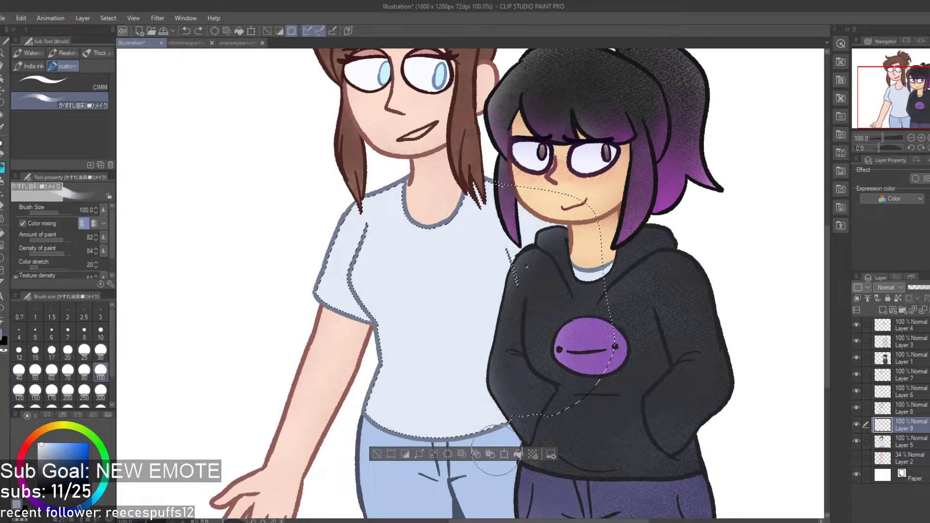
key(ctrl+d)
Soften the lighter paint on the left character's shirt with the Soft eraser at size 100 and check its texture
key(e)
click(77, 82)
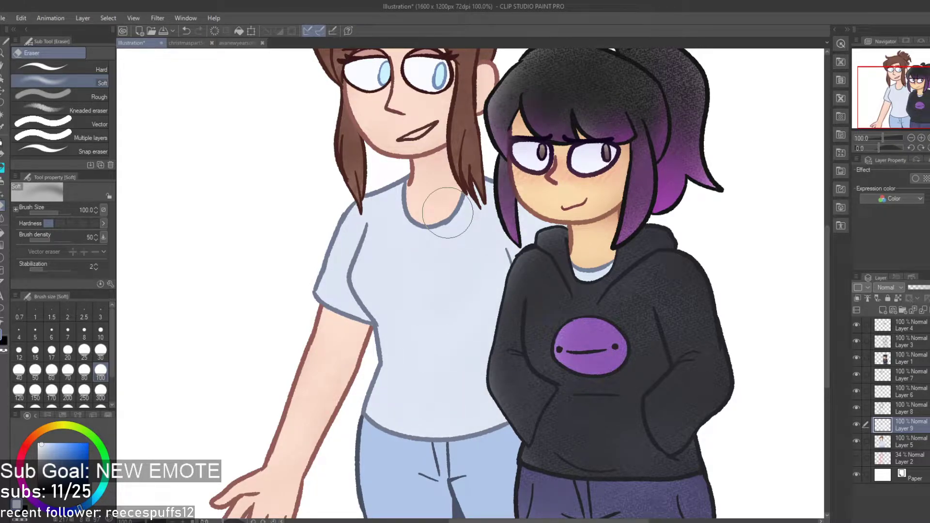
scroll(425, 287, up, 3)
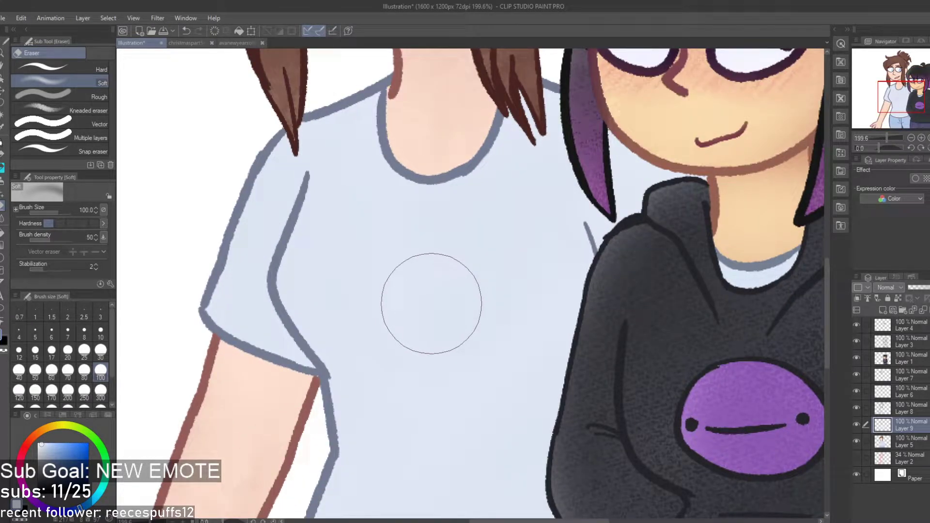
scroll(394, 312, up, 1)
scroll(470, 291, down, 1)
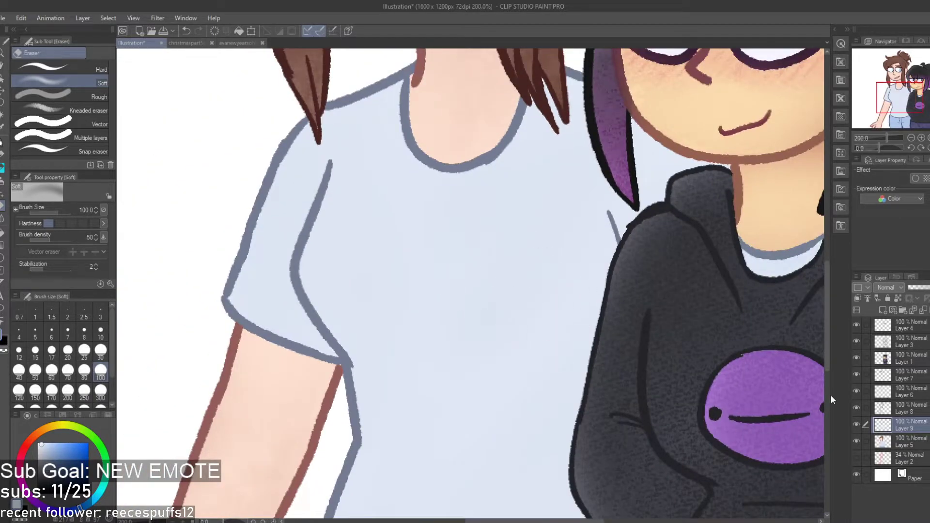
scroll(514, 297, down, 2)
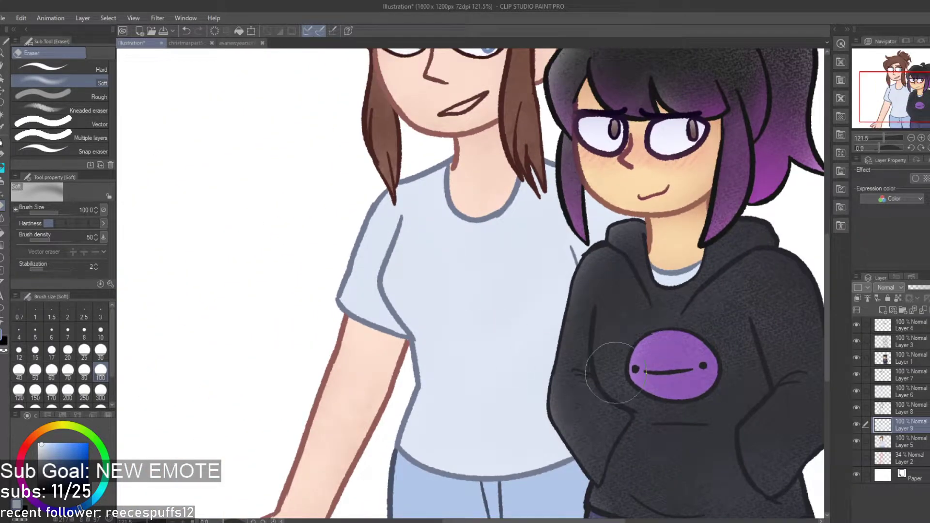
Merge Layer 9 down into Layer 5 and switch to the Auto select tool
click(922, 310)
key(w)
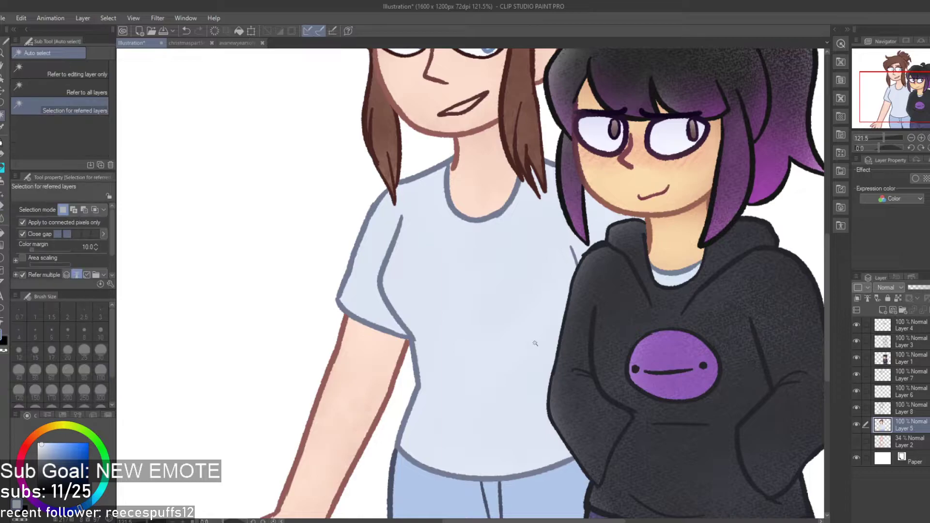
Select the left character's shirt from its flat colour, add a layer above Layer 5 and sample a paint colour for the shirt texture
click(535, 344)
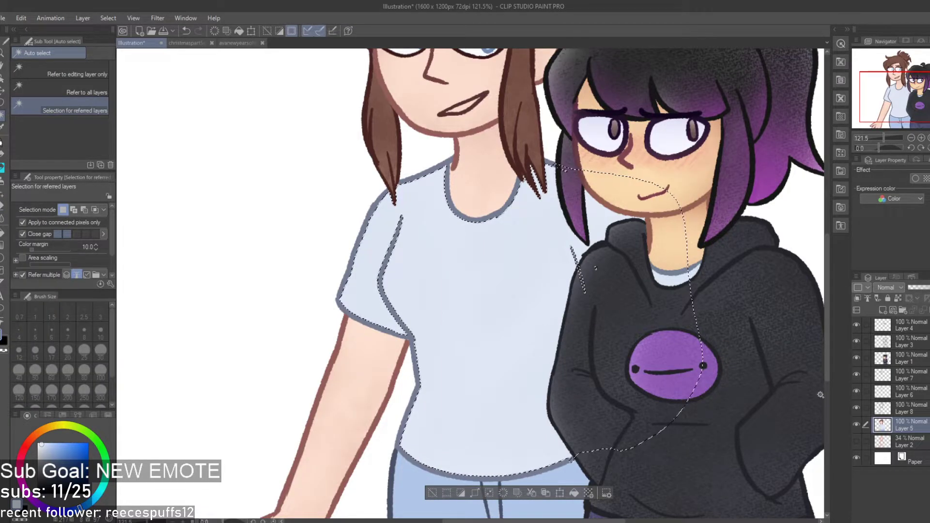
click(882, 311)
scroll(654, 376, up, 1)
key(i)
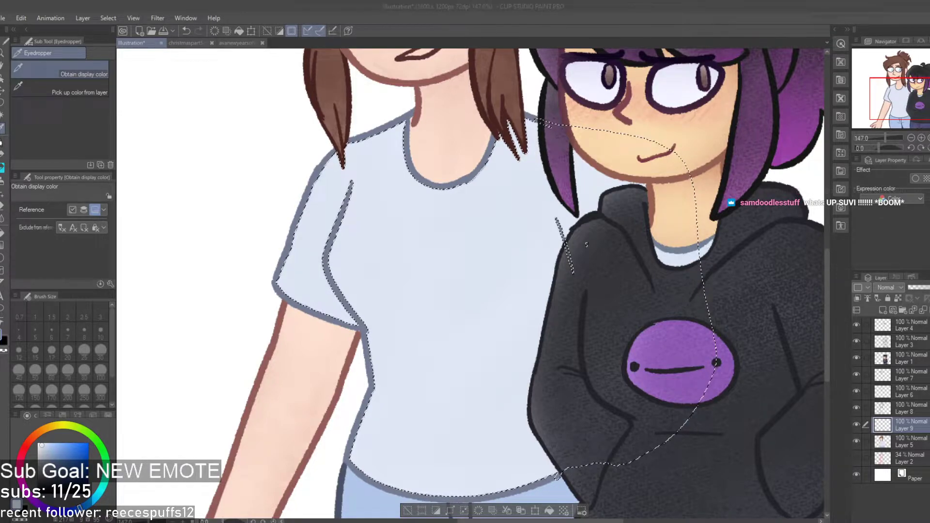
click(587, 244)
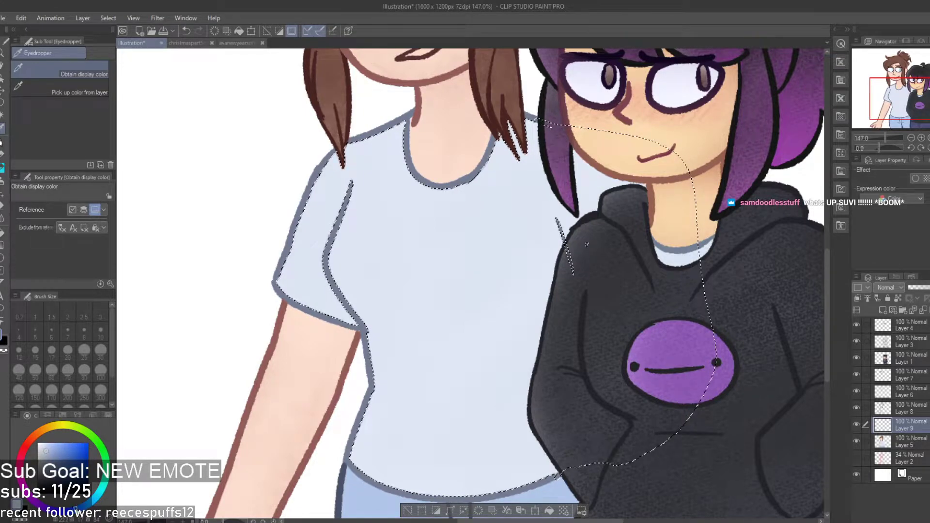
Try covering the selected shirt with greyish-blue mottling using Running color spray at size 100
key(b)
drag(415, 373, 409, 405)
key(ctrl+z)
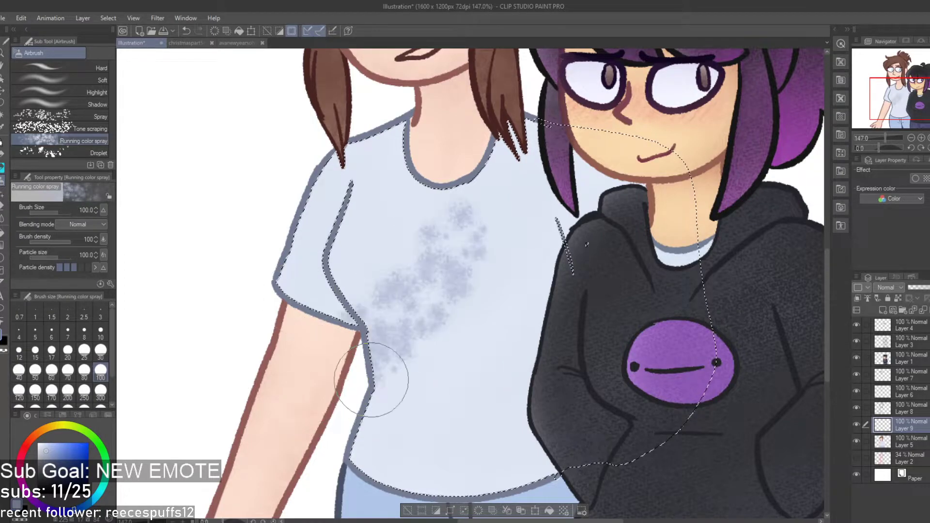
scroll(564, 334, down, 3)
scroll(538, 319, up, 2)
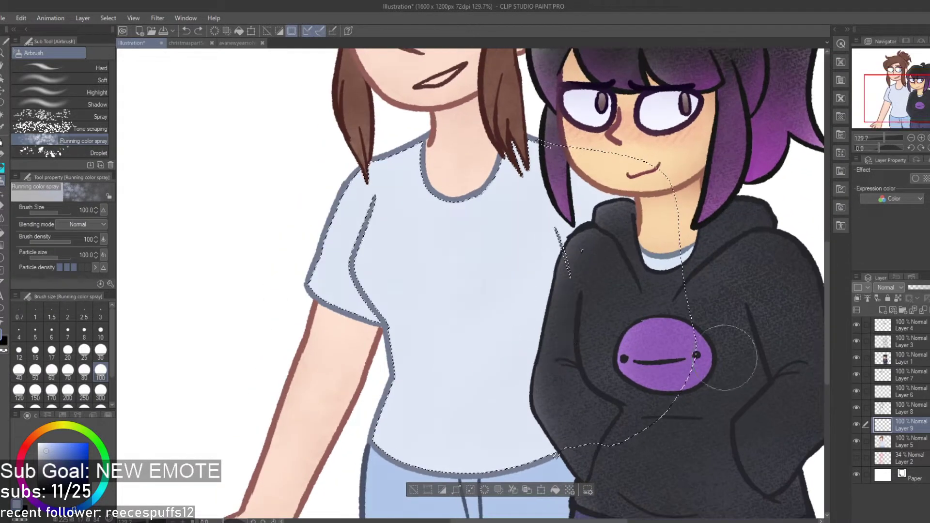
scroll(546, 310, down, 2)
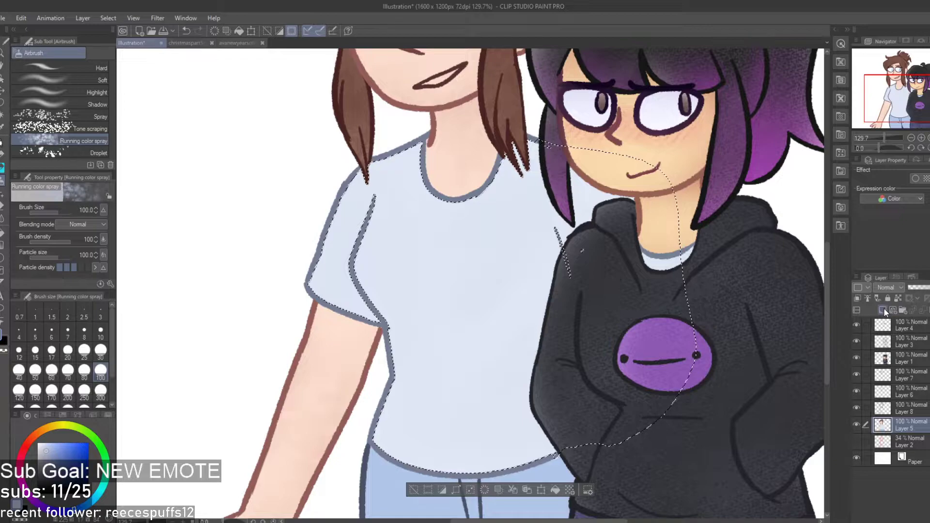
mouse_move(460, 280)
mouse_down()
mouse_move(353, 266)
mouse_move(475, 227)
mouse_move(421, 319)
mouse_move(442, 384)
mouse_move(478, 429)
mouse_up()
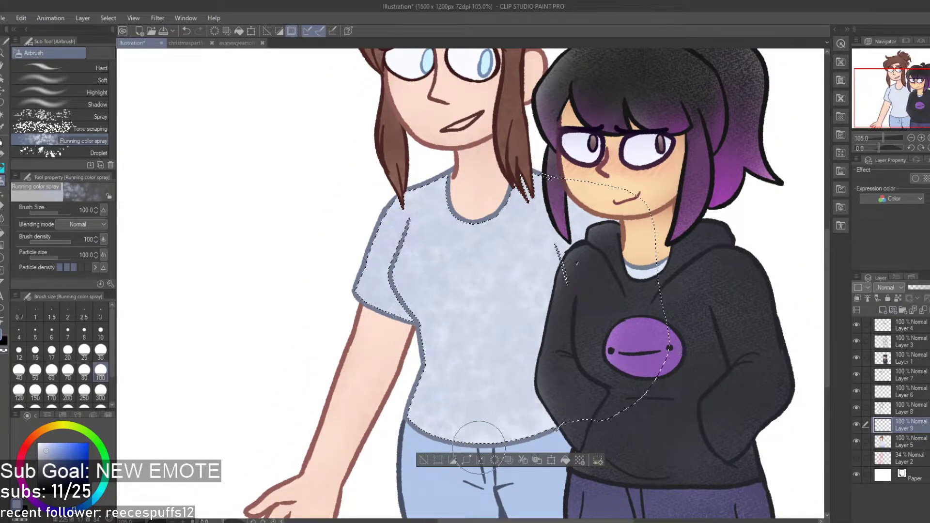
key(ctrl+z)
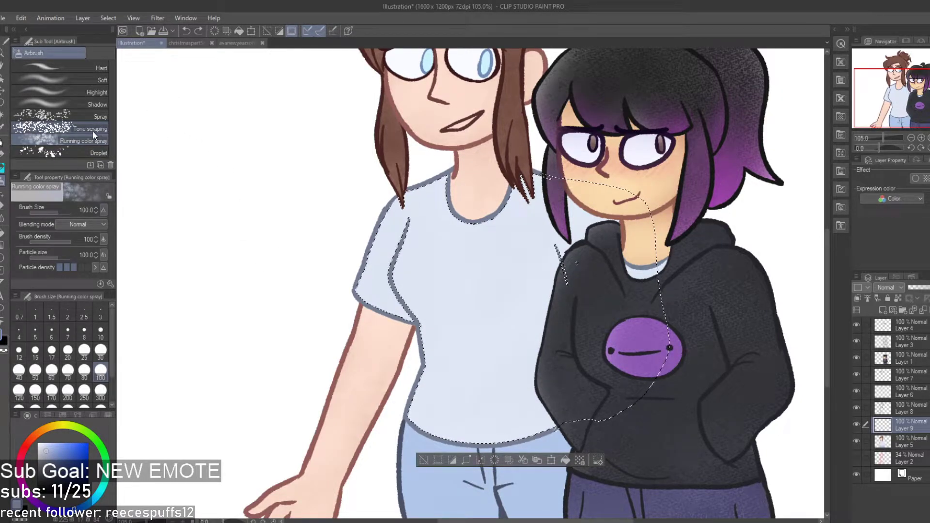
Try greyish-blue strokes on the shirt's sleeve and chest with the custom oil brush at size 100
key(b)
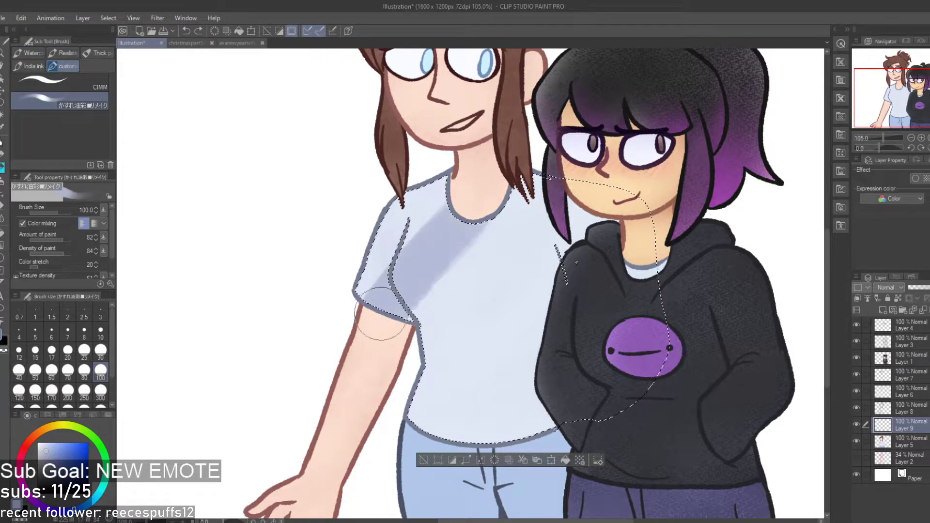
key(ctrl+z)
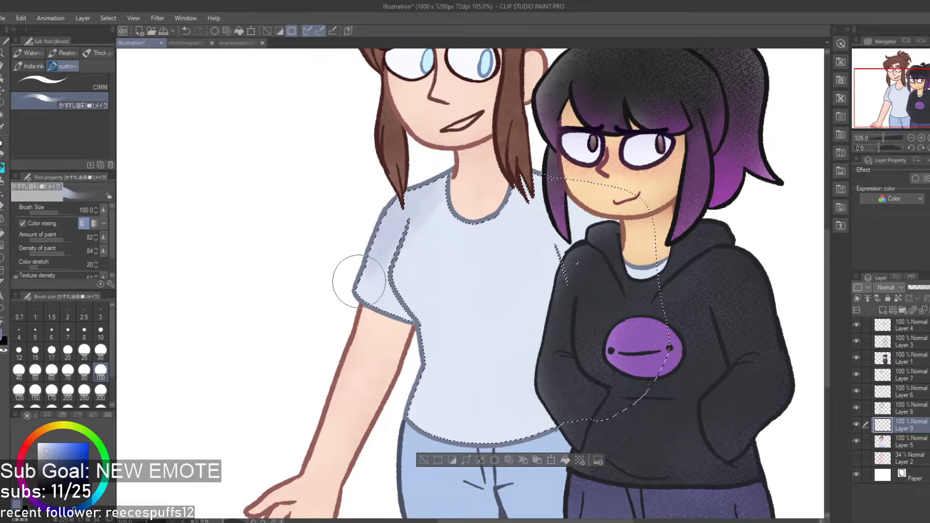
key(ctrl+z)
Cover the selected shirt on Layer 9 with greyish-blue texture using the Dry Gouache brush at size 100
click(90, 53)
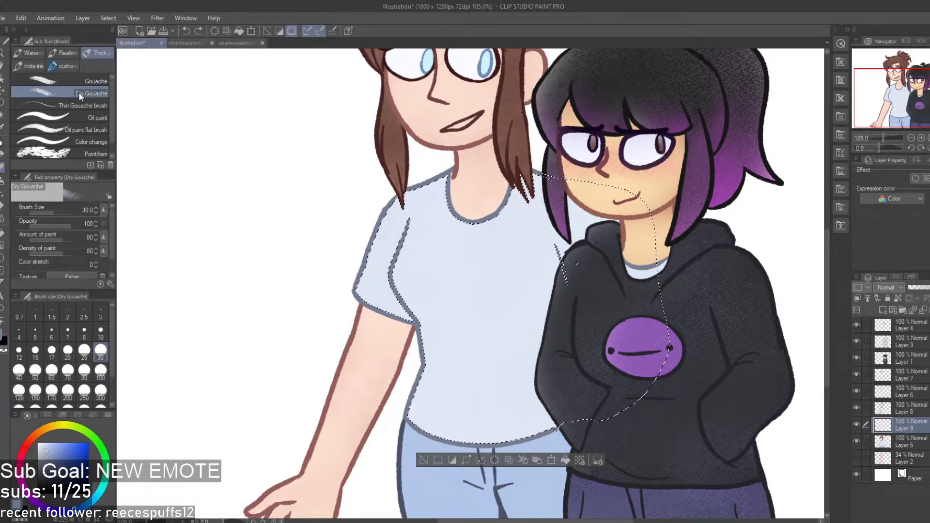
key(ctrl+z)
click(100, 373)
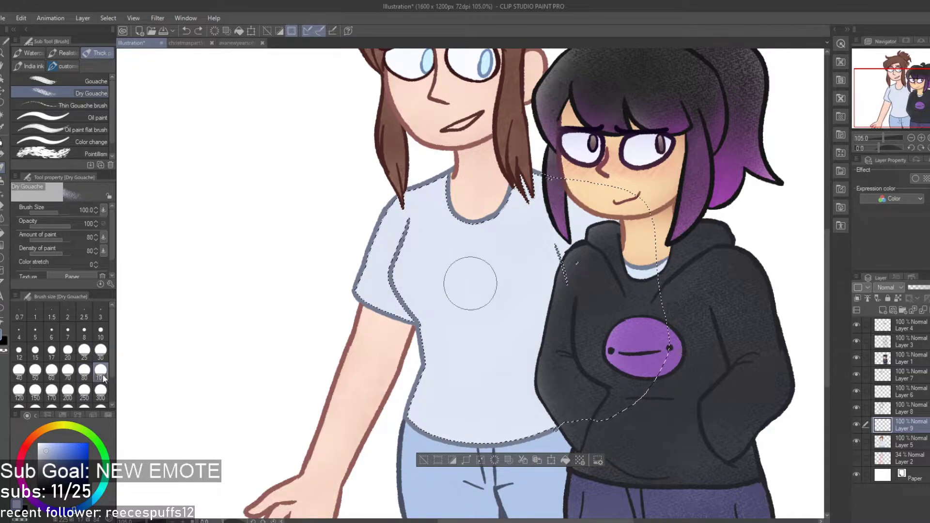
mouse_move(396, 221)
mouse_down()
mouse_move(365, 279)
mouse_move(504, 159)
mouse_move(388, 314)
mouse_move(434, 303)
mouse_move(615, 198)
mouse_move(402, 388)
mouse_move(506, 359)
mouse_move(477, 436)
mouse_up()
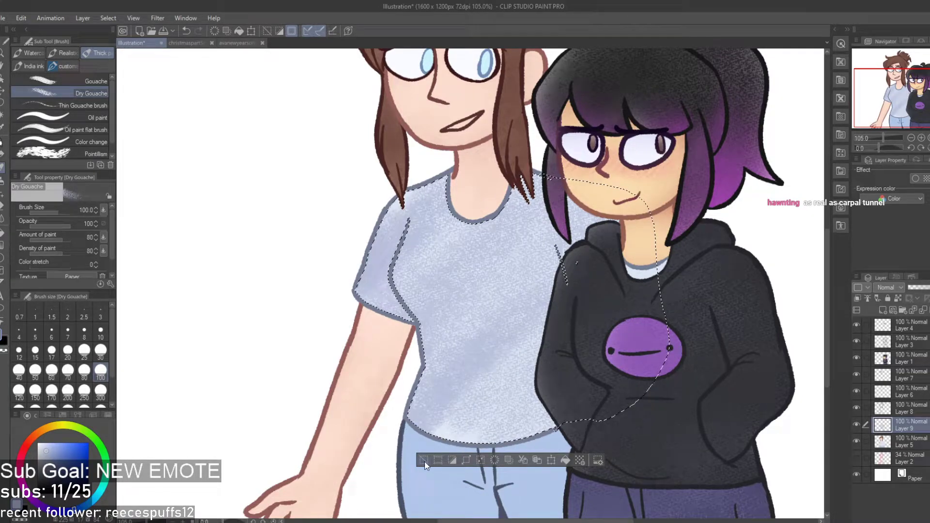
Deselect the shirt and fade its gouache texture down to the hem with the Soft eraser at size 170
key(ctrl+d)
key(e)
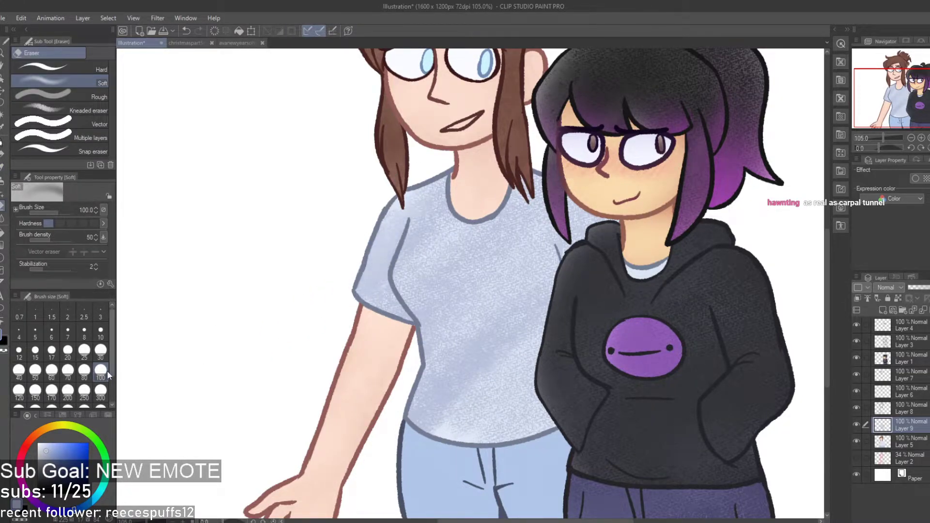
click(68, 390)
click(51, 391)
mouse_move(366, 218)
mouse_down()
mouse_move(427, 178)
mouse_move(368, 284)
mouse_move(372, 297)
mouse_move(447, 187)
mouse_move(446, 240)
mouse_move(496, 201)
mouse_move(498, 220)
mouse_move(420, 414)
mouse_move(452, 396)
mouse_move(438, 439)
mouse_move(506, 417)
mouse_move(546, 305)
mouse_move(504, 231)
mouse_move(510, 215)
mouse_move(517, 293)
mouse_move(582, 263)
mouse_move(487, 302)
mouse_move(498, 344)
mouse_up()
scroll(457, 339, up, 5)
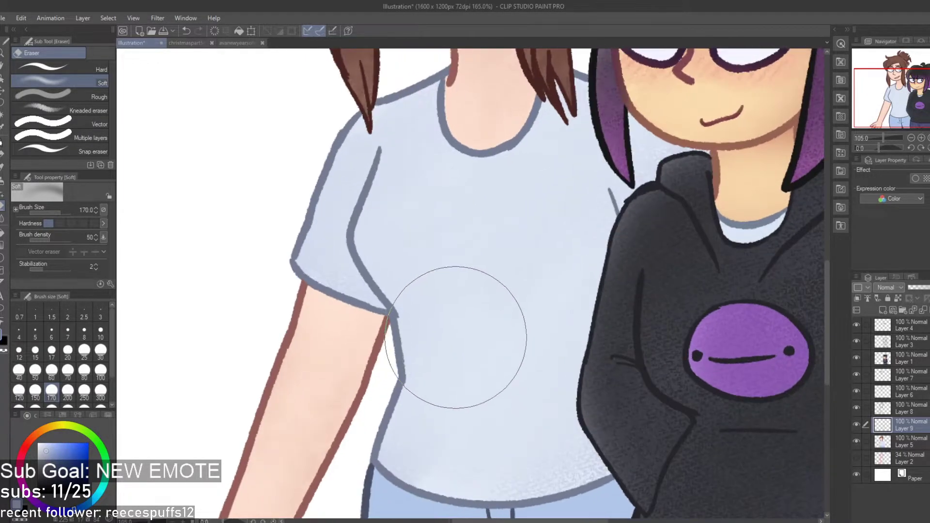
scroll(531, 316, down, 1)
scroll(316, 297, down, 3)
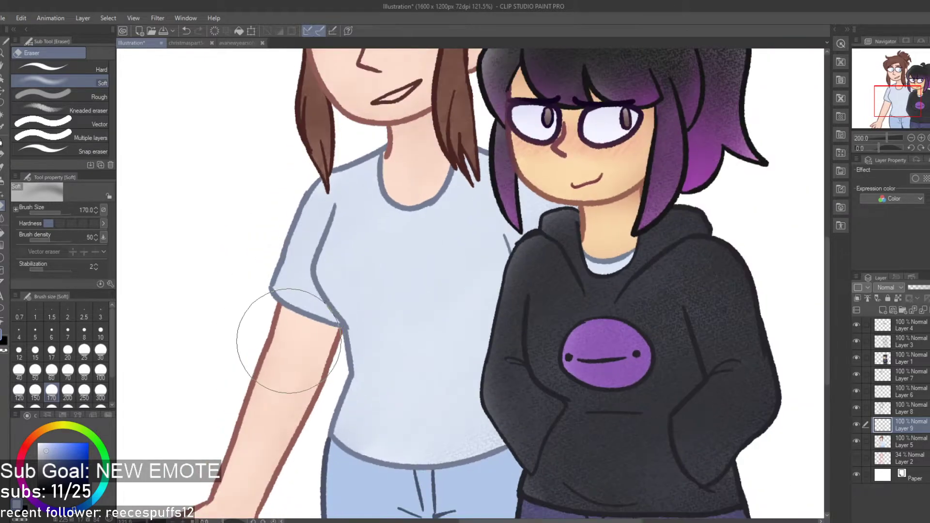
scroll(405, 435, up, 2)
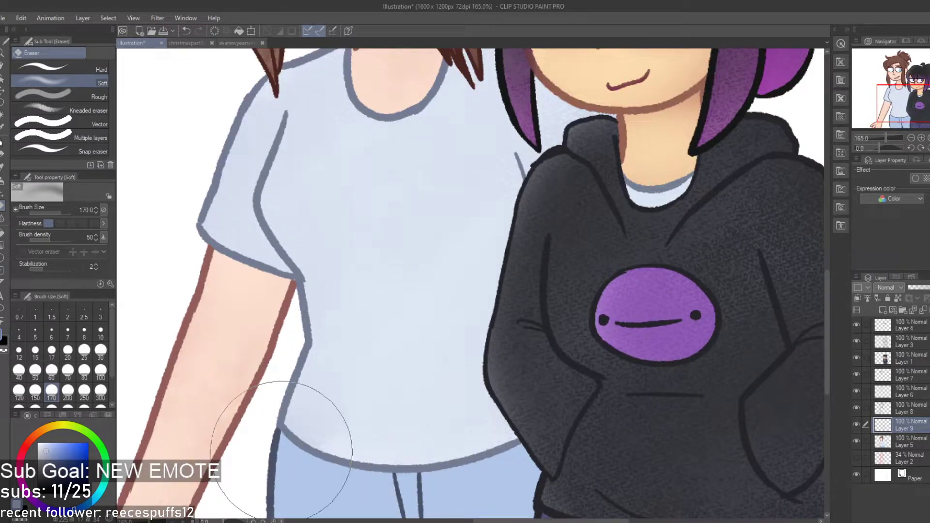
scroll(494, 401, down, 5)
scroll(522, 243, up, 5)
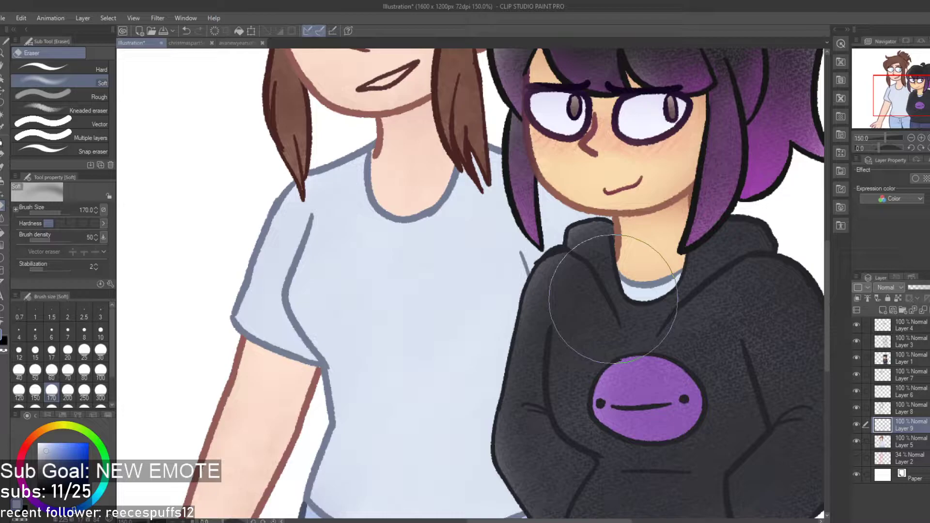
Examine the shirt's softened texture both close up and at a wider view
scroll(613, 299, down, 2)
scroll(623, 269, up, 1)
scroll(374, 332, down, 1)
scroll(415, 312, up, 3)
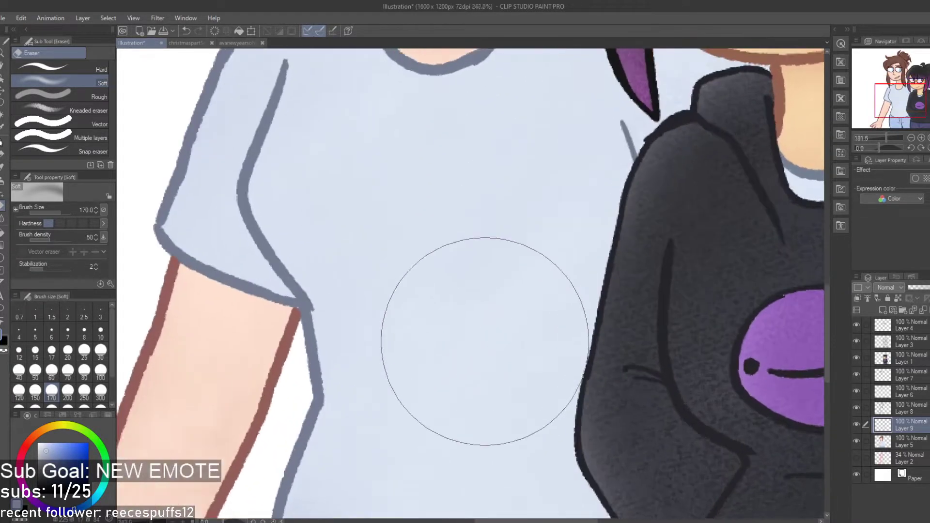
scroll(485, 341, up, 1)
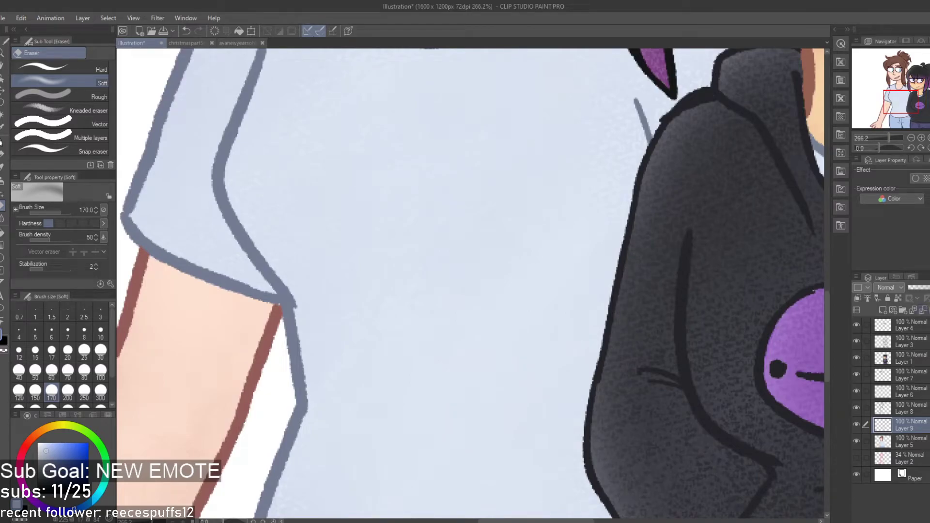
scroll(688, 359, down, 4)
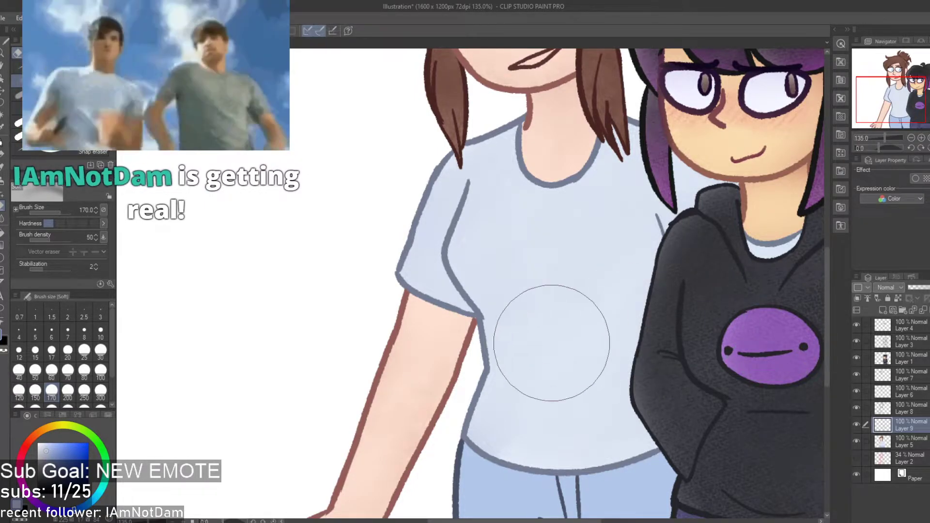
scroll(574, 339, up, 5)
scroll(567, 328, down, 3)
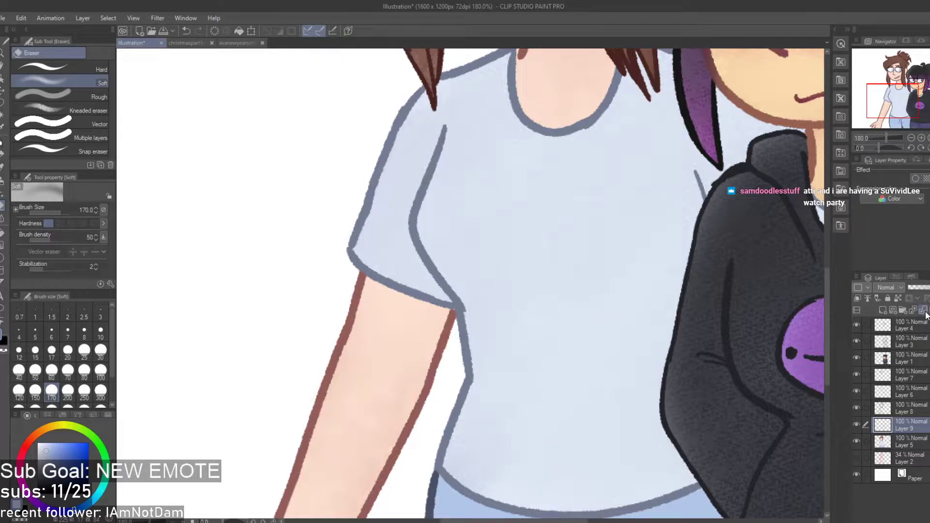
scroll(406, 195, up, 2)
scroll(430, 239, down, 4)
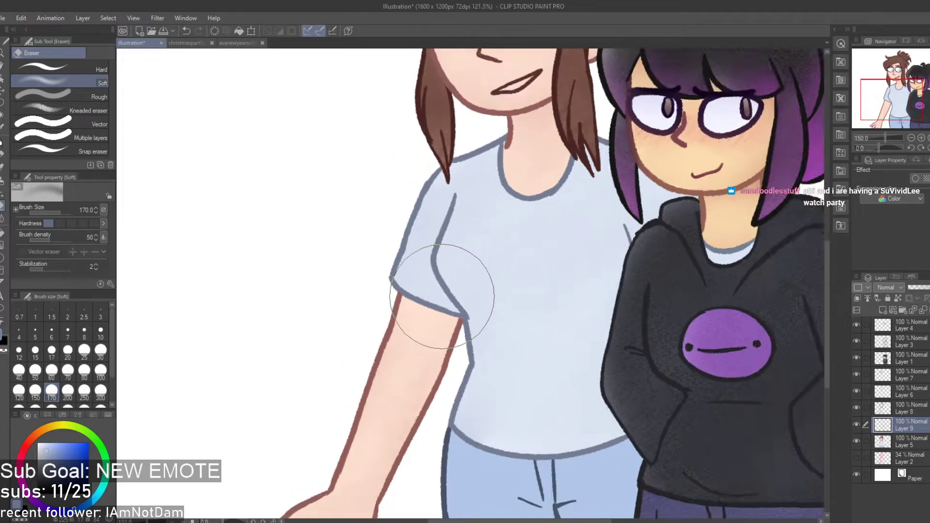
scroll(540, 287, up, 1)
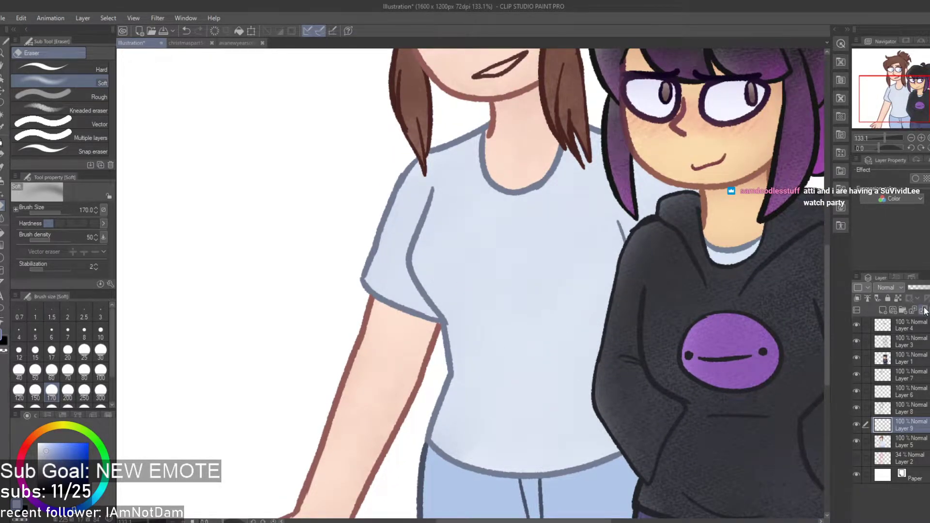
scroll(581, 379, up, 2)
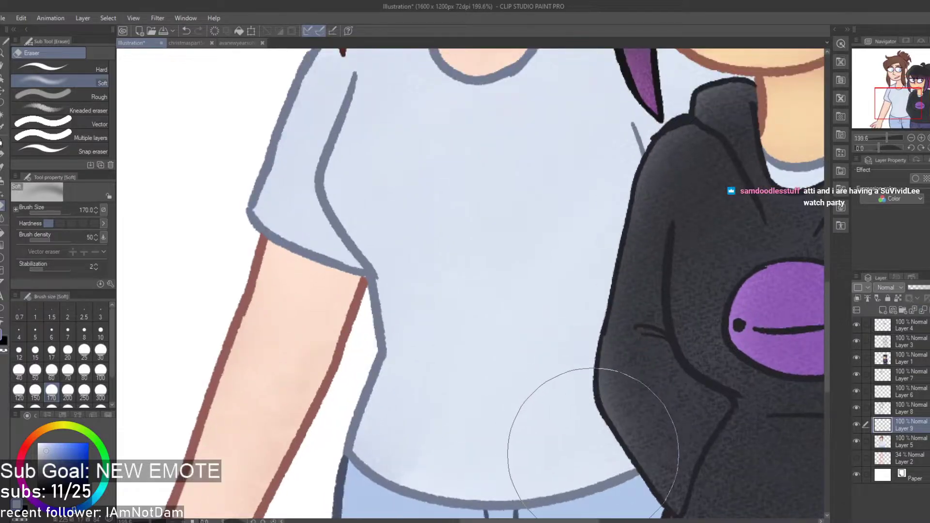
Merge Layer 9 down into Layer 5 and add a new empty layer above it
click(924, 311)
key(ctrl+minus)
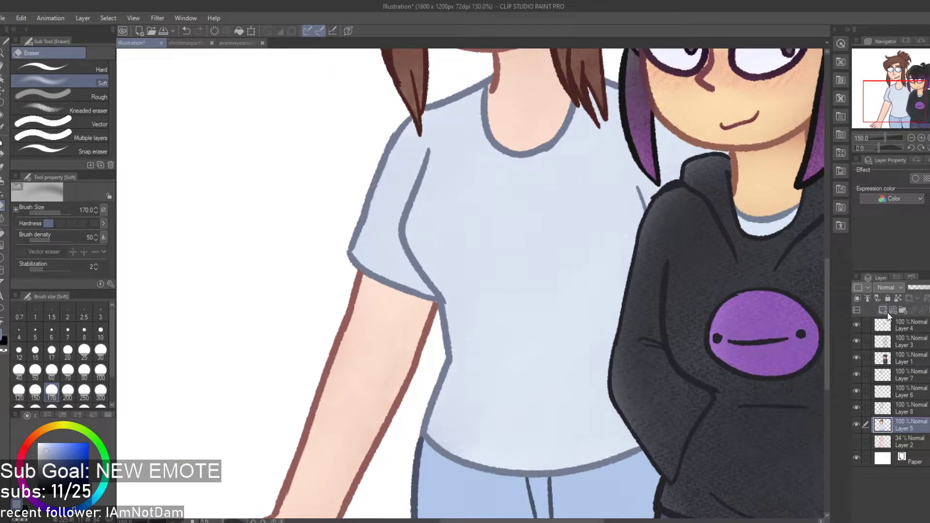
click(888, 313)
Select the shirt's flat area with Auto select while Layer 5 is active, and make Layer 9 the painting layer
click(920, 412)
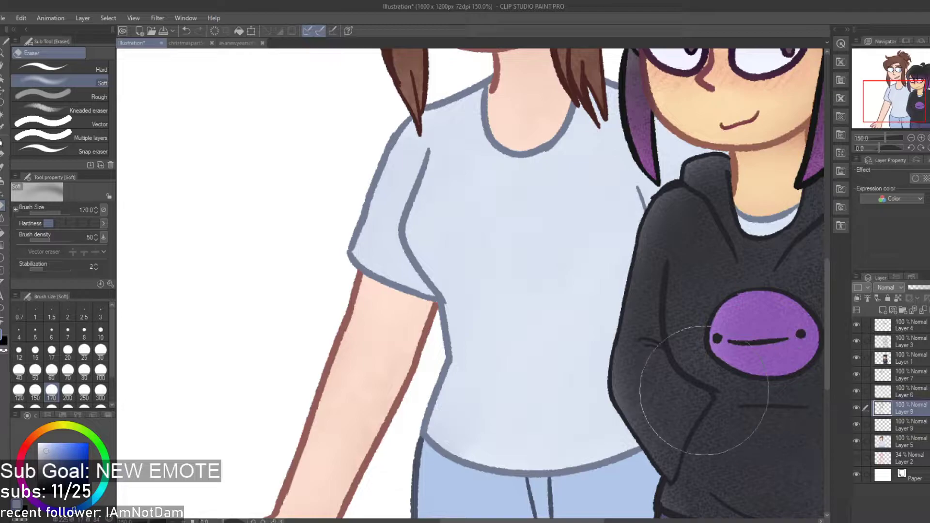
key(w)
click(565, 363)
click(917, 439)
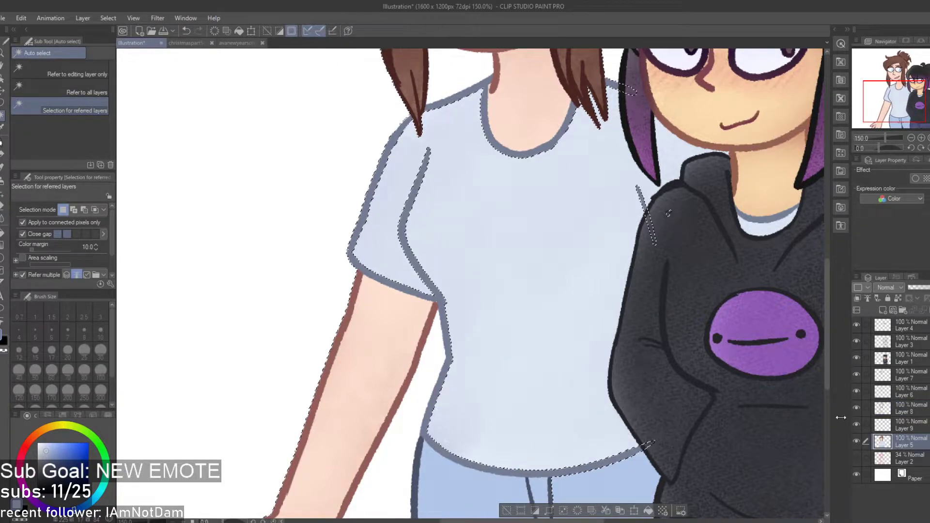
click(506, 510)
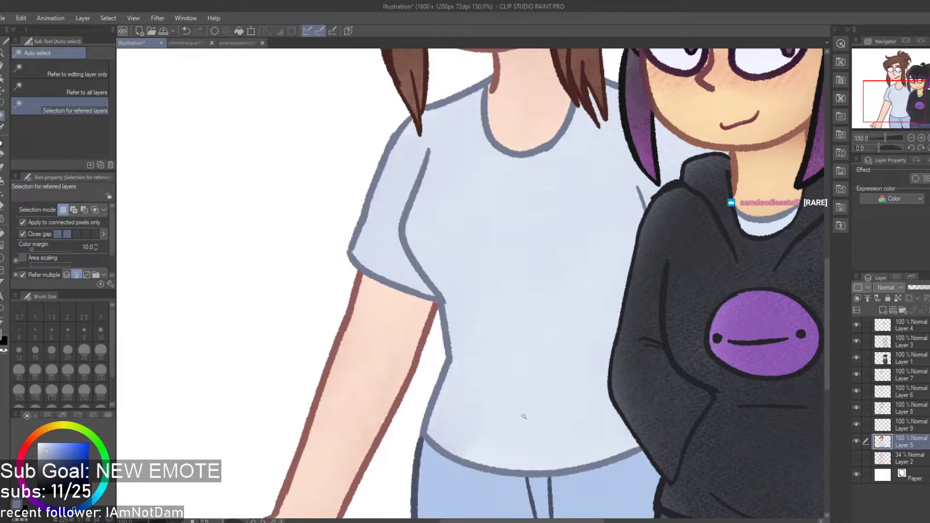
click(524, 418)
click(921, 427)
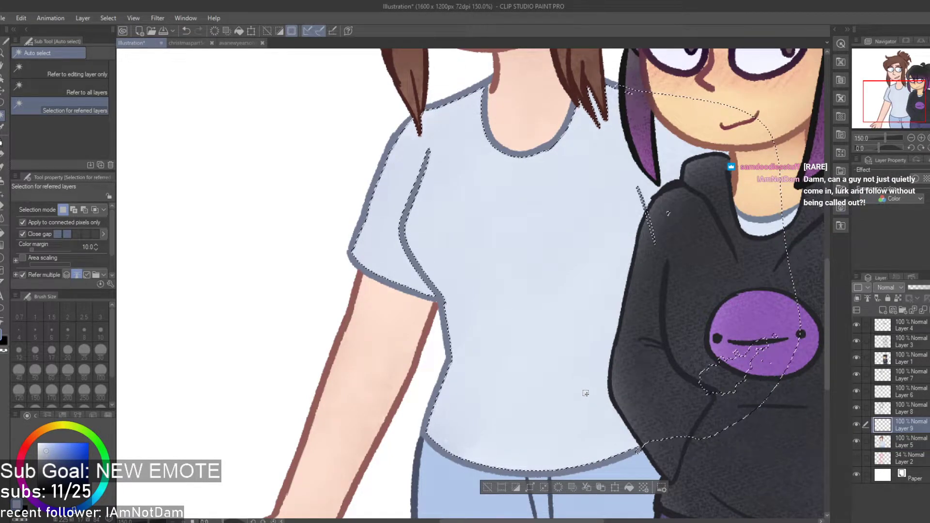
Paint greyish blue over the sleeve, chest and lower part of the selected shirt with the custom oil brush at size 100
scroll(509, 338, down, 2)
key(b)
mouse_move(512, 273)
mouse_down()
mouse_move(541, 317)
mouse_move(561, 287)
mouse_up()
key(ctrl+z)
click(66, 68)
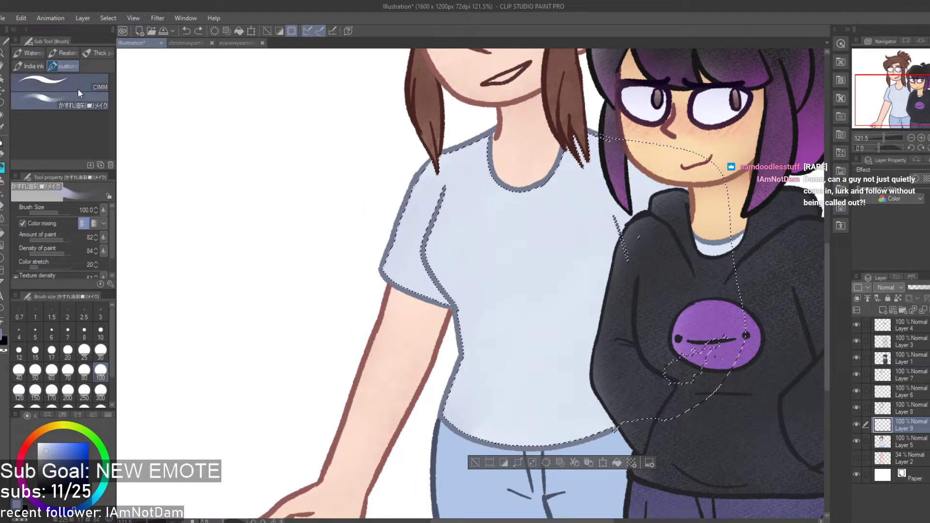
drag(612, 236, 509, 284)
scroll(501, 271, down, 2)
key(ctrl+z)
mouse_move(424, 324)
mouse_down()
mouse_move(425, 270)
mouse_move(479, 317)
mouse_up()
mouse_move(441, 281)
mouse_down()
mouse_move(453, 226)
mouse_move(444, 243)
mouse_move(453, 236)
mouse_up()
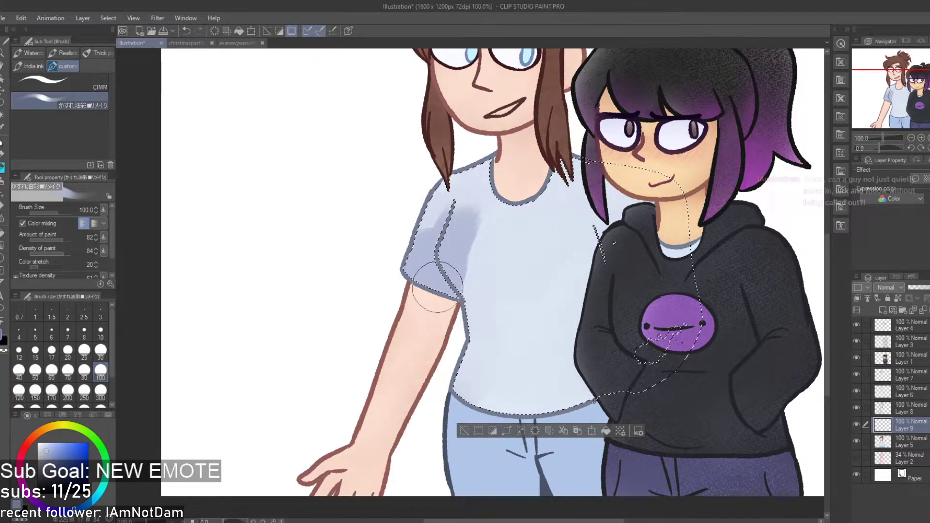
mouse_move(473, 278)
mouse_down()
mouse_move(533, 288)
mouse_move(592, 242)
mouse_move(591, 279)
mouse_move(587, 174)
mouse_move(612, 195)
mouse_up()
mouse_move(616, 244)
mouse_down()
mouse_move(514, 298)
mouse_move(573, 350)
mouse_move(553, 339)
mouse_move(489, 393)
mouse_move(567, 398)
mouse_move(522, 417)
mouse_up()
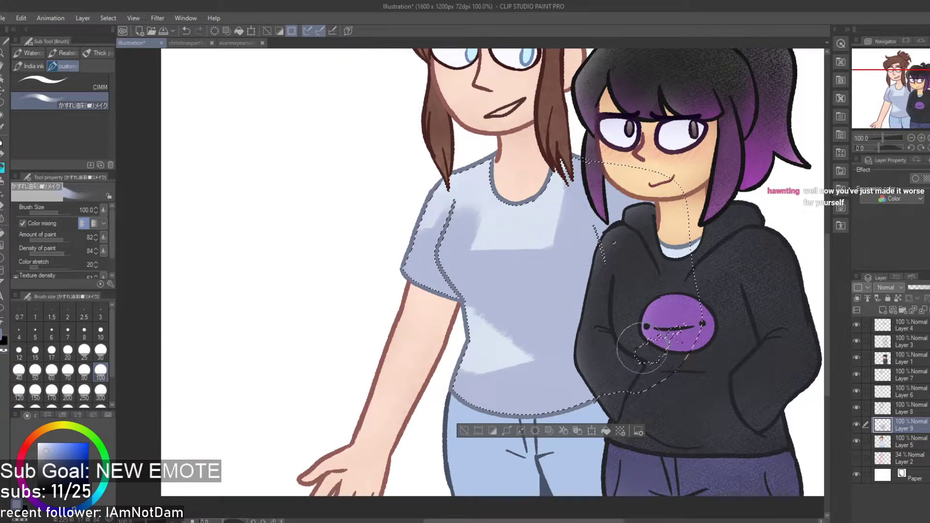
Fade the greyish-blue paint across the shirt into soft shading with the Soft eraser at size 170
key(e)
mouse_move(443, 234)
mouse_down()
mouse_move(389, 236)
mouse_move(464, 198)
mouse_move(564, 209)
mouse_move(585, 161)
mouse_move(475, 250)
mouse_move(539, 240)
mouse_move(544, 293)
mouse_move(534, 322)
mouse_move(479, 320)
mouse_move(427, 359)
mouse_move(460, 379)
mouse_move(523, 363)
mouse_move(487, 333)
mouse_up()
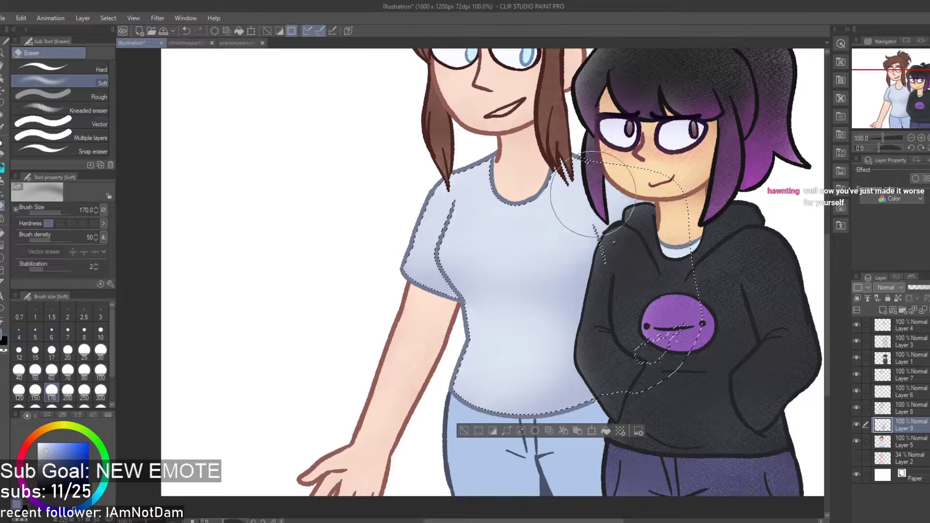
mouse_move(539, 352)
mouse_down()
mouse_move(567, 365)
mouse_move(501, 330)
mouse_move(581, 310)
mouse_move(581, 251)
mouse_move(483, 246)
mouse_move(553, 269)
mouse_move(523, 395)
mouse_move(470, 297)
mouse_move(432, 311)
mouse_up()
scroll(431, 312, down, 1)
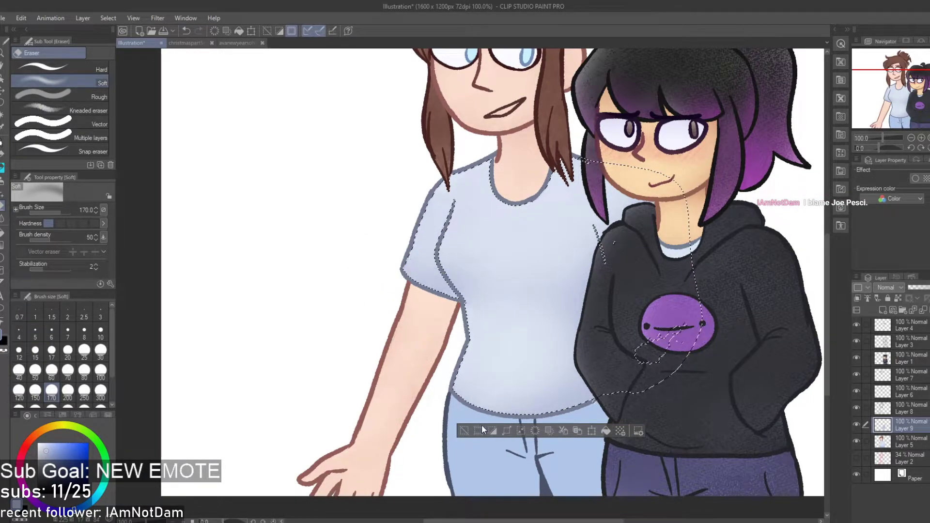
Clear the selection, then lower Layer 9's opacity to 87% and merge it down into Layer 5
key(ctrl+d)
scroll(439, 397, down, 2)
scroll(439, 397, up, 4)
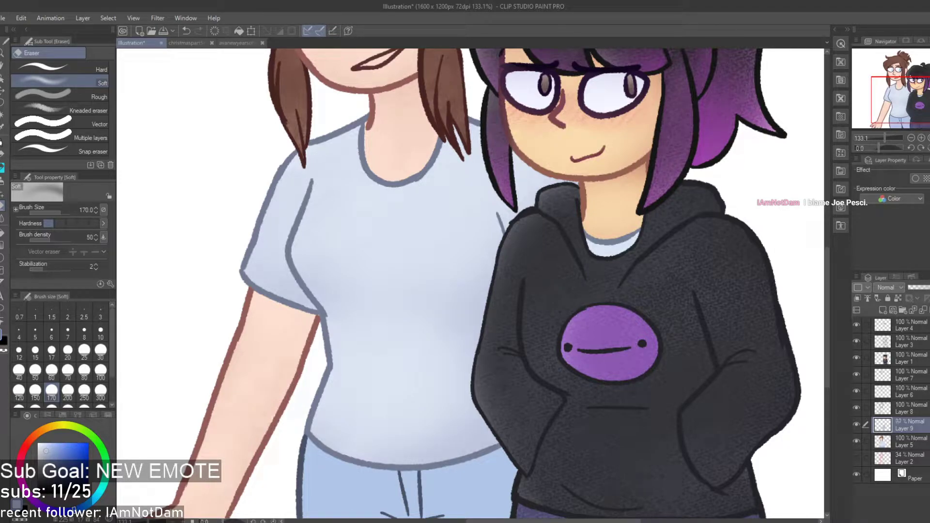
scroll(737, 281, down, 2)
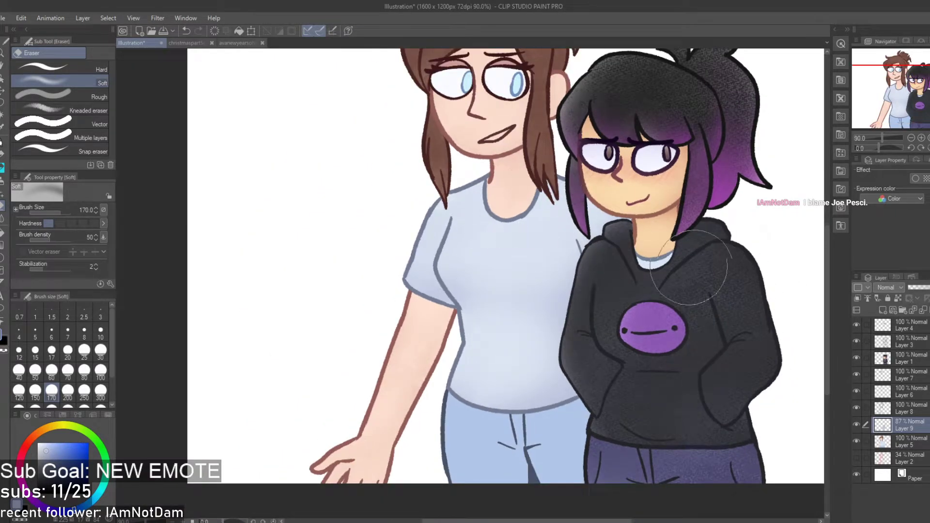
click(922, 313)
scroll(678, 378, down, 1)
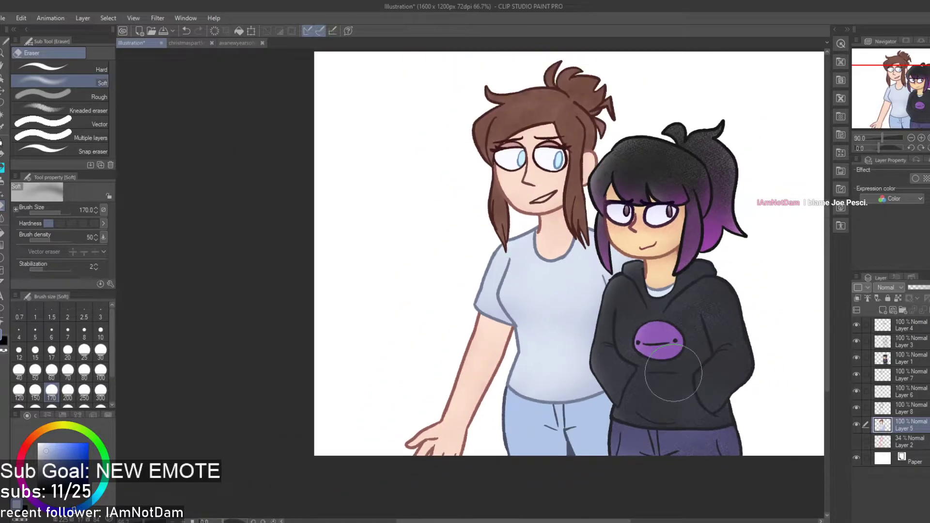
scroll(581, 413, up, 1)
scroll(426, 405, up, 2)
scroll(436, 394, down, 3)
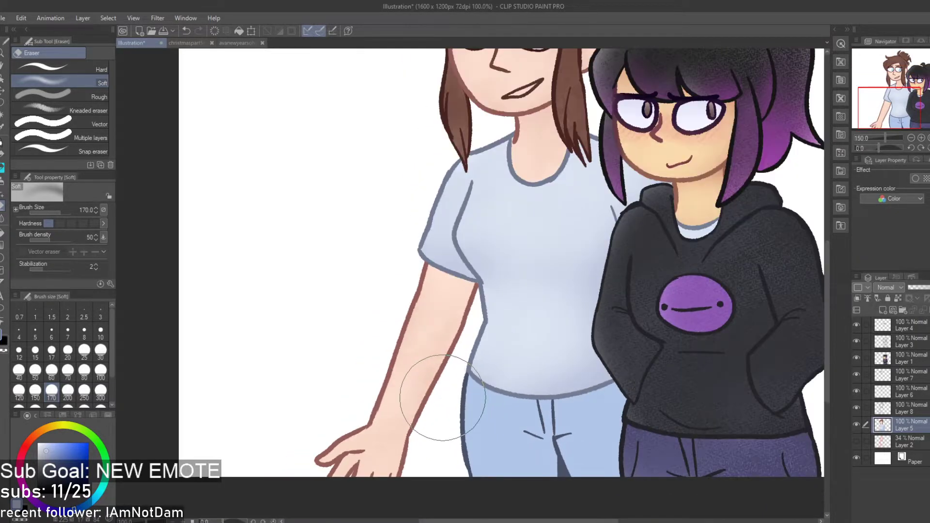
scroll(512, 237, up, 2)
scroll(512, 237, down, 3)
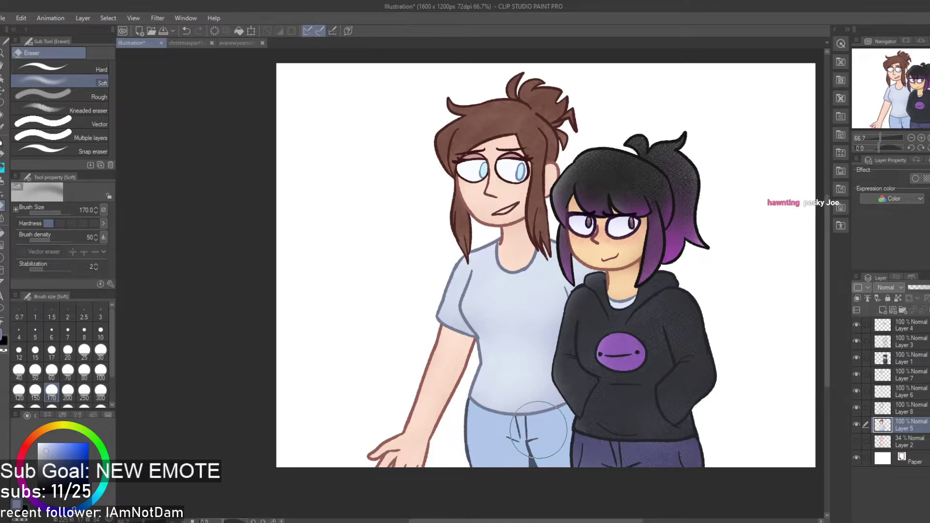
Select the left character's jeans with Auto select while Layer 5 is active, and add a new layer above it
scroll(533, 431, up, 4)
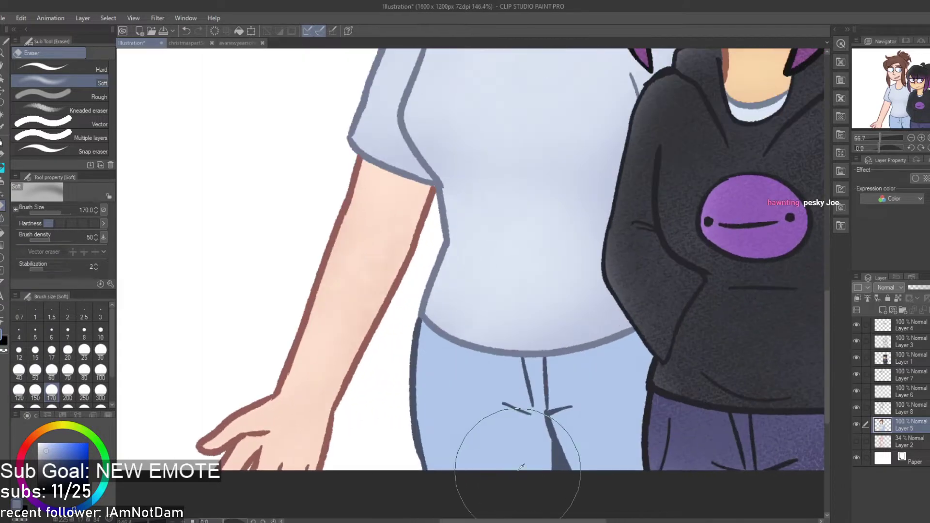
key(alt)
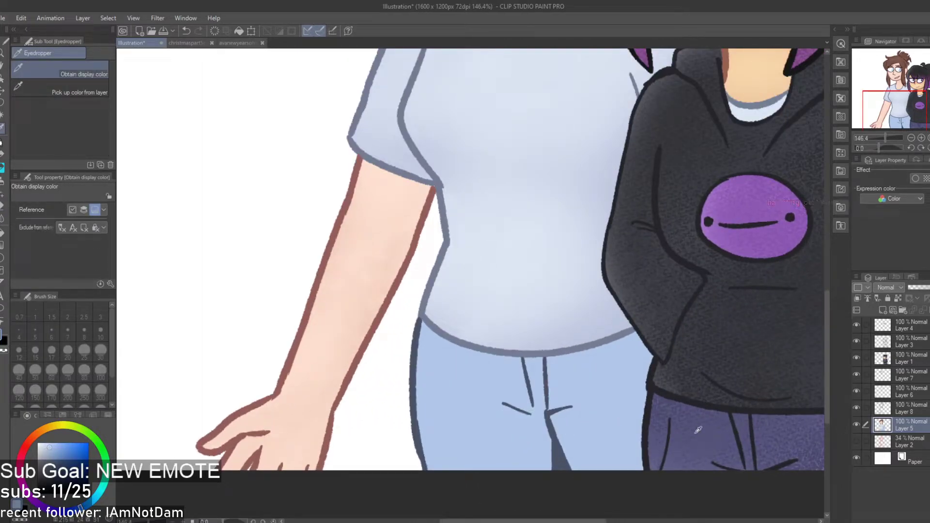
key(w)
click(592, 438)
key(ctrl+z)
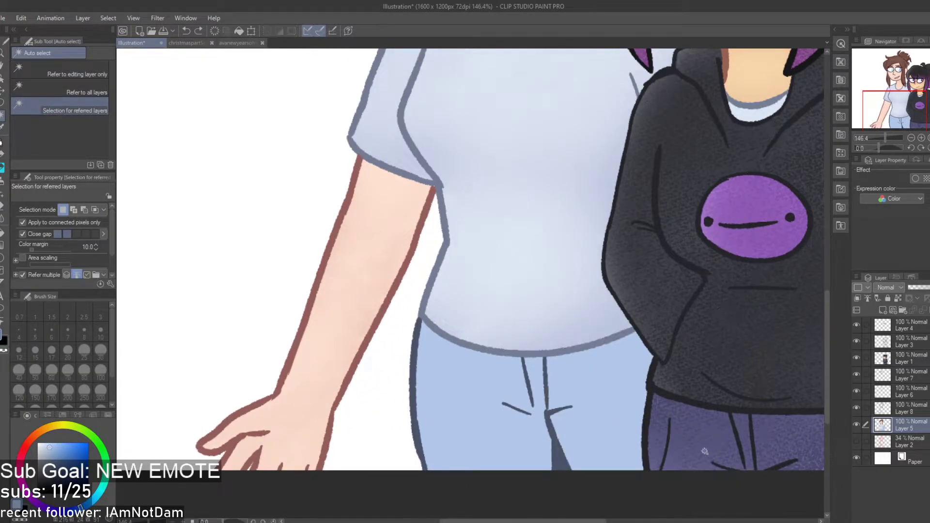
click(911, 408)
click(586, 441)
click(902, 426)
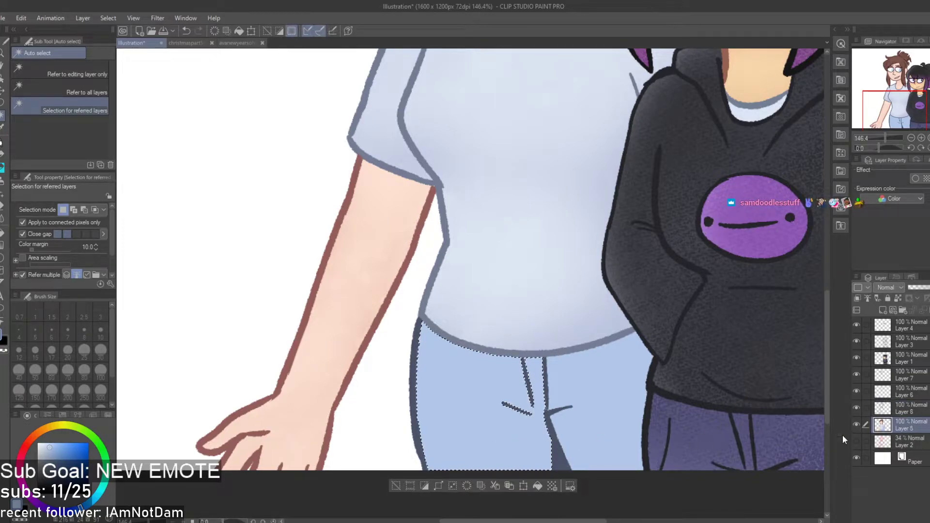
click(558, 440)
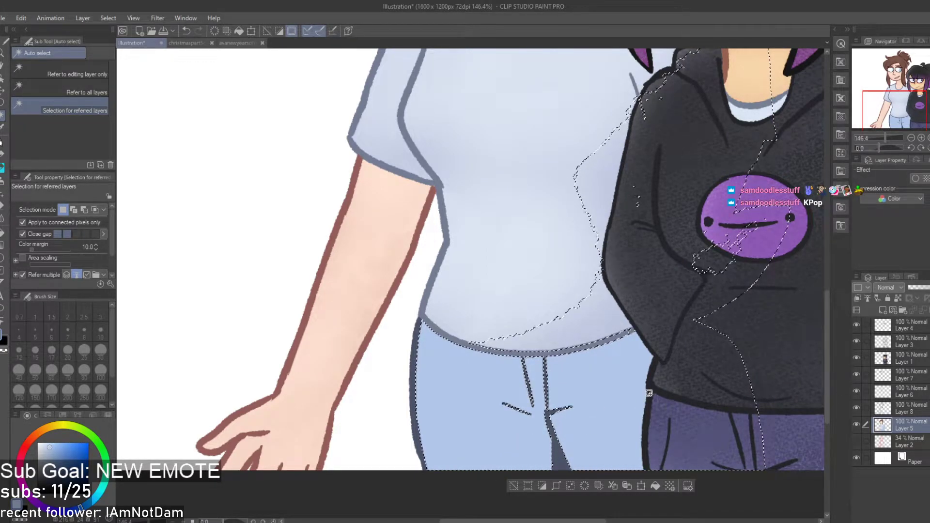
click(880, 311)
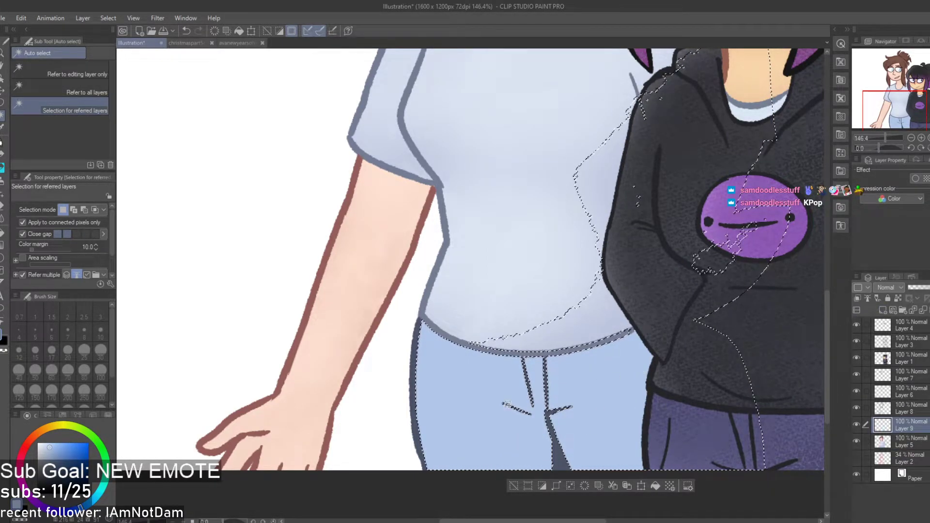
Texture the selected jeans in a darker purplish blue with the Dry Gouache brush at size 100
key(b)
click(72, 510)
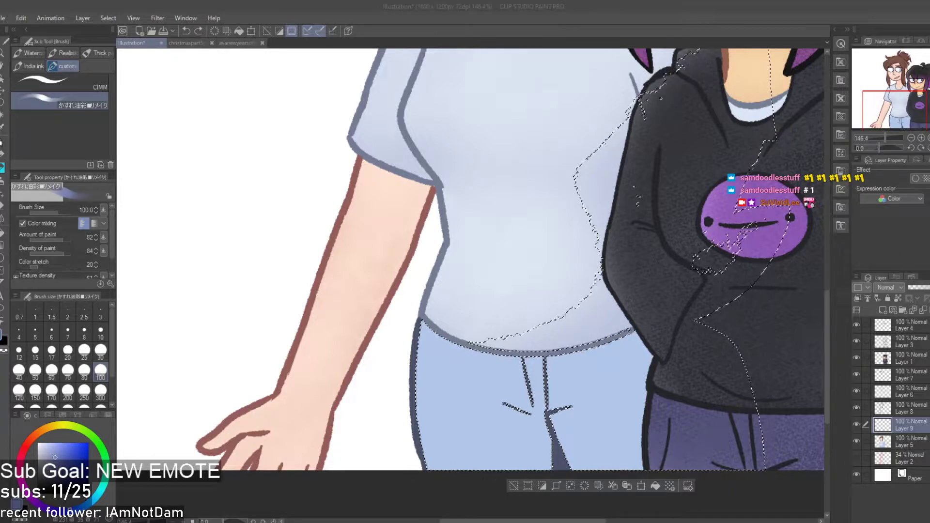
click(716, 454)
key(ctrl+z)
click(88, 51)
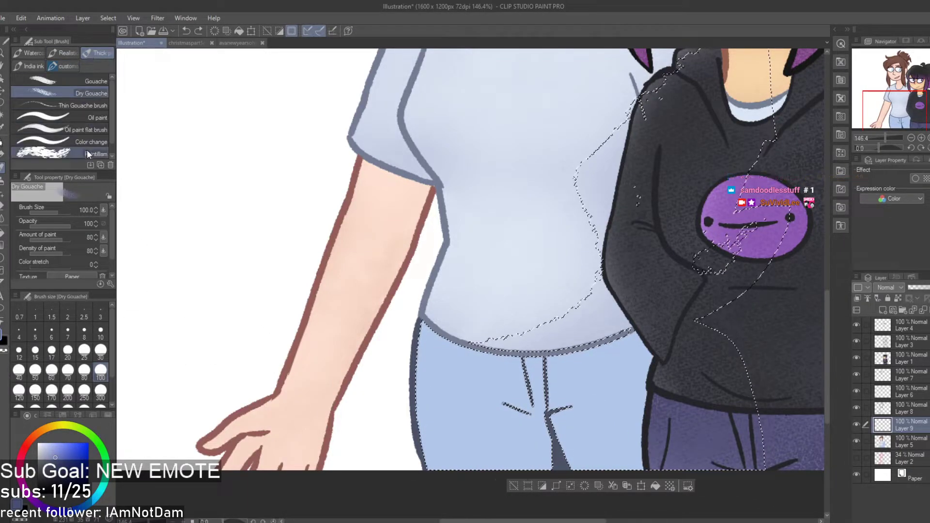
click(84, 151)
click(80, 94)
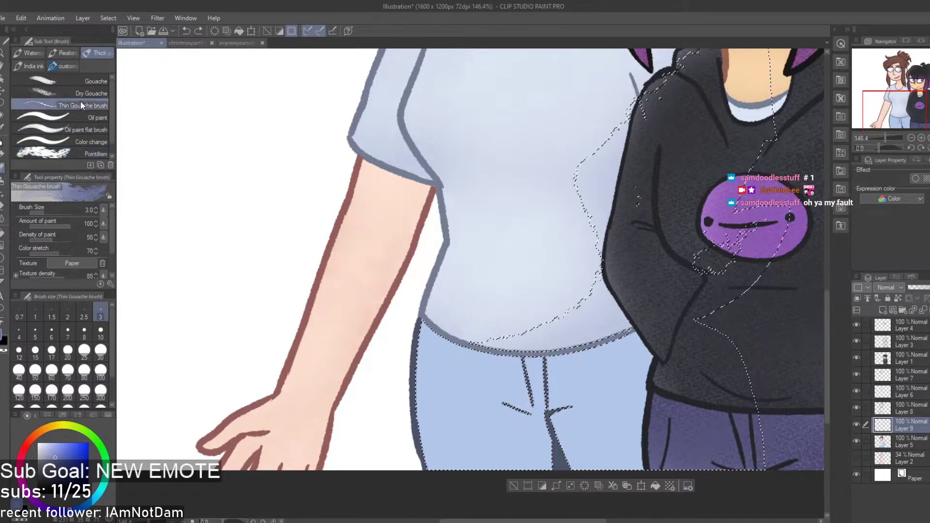
key(ctrl+z)
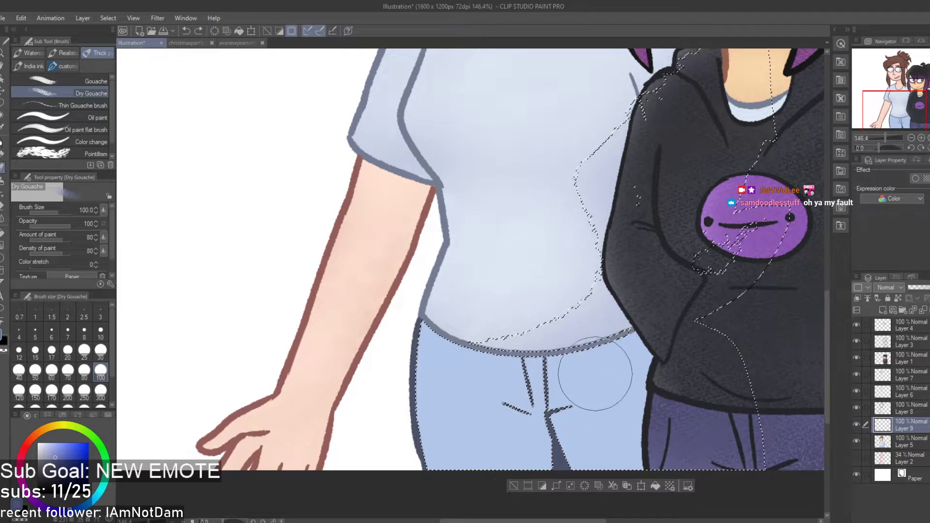
mouse_move(465, 436)
mouse_down()
mouse_move(513, 445)
mouse_move(409, 401)
mouse_up()
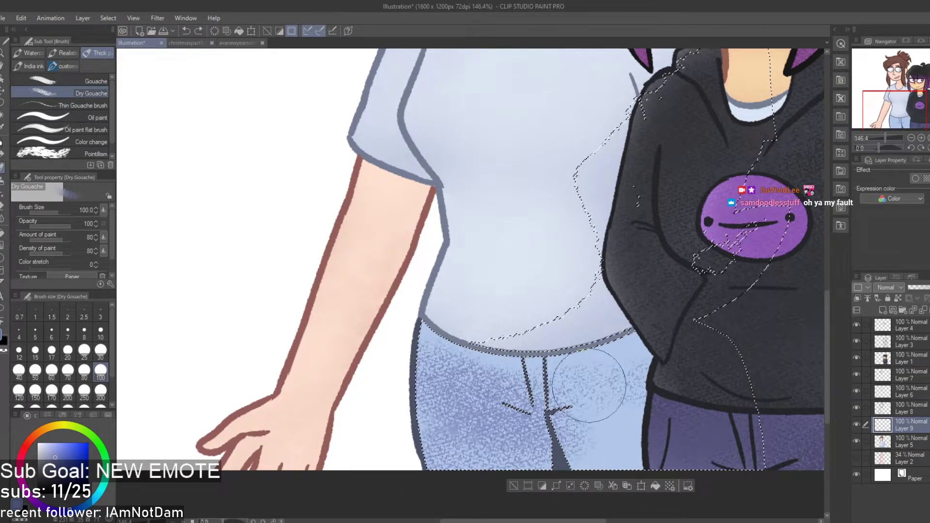
mouse_move(563, 386)
mouse_down()
mouse_move(387, 374)
mouse_move(510, 406)
mouse_move(522, 391)
mouse_move(736, 400)
mouse_move(531, 447)
mouse_move(539, 426)
mouse_move(404, 374)
mouse_move(409, 366)
mouse_move(496, 470)
mouse_move(622, 372)
mouse_move(713, 342)
mouse_move(484, 401)
mouse_move(600, 428)
mouse_move(741, 428)
mouse_move(430, 445)
mouse_move(453, 417)
mouse_move(418, 351)
mouse_move(613, 387)
mouse_up()
Fade the gouache texture on the jeans with the Soft eraser at size 170 and clear the selection
key(e)
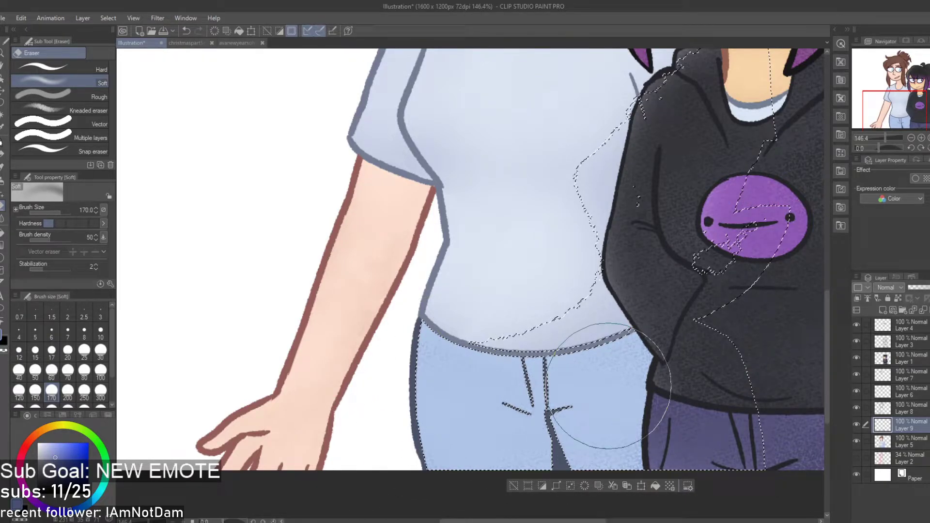
click(510, 486)
scroll(519, 489, down, 5)
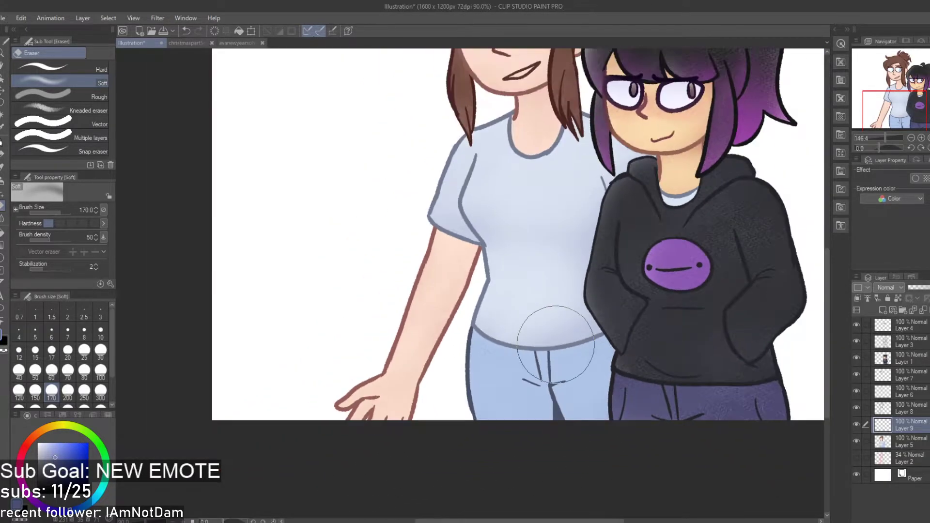
scroll(557, 334, up, 4)
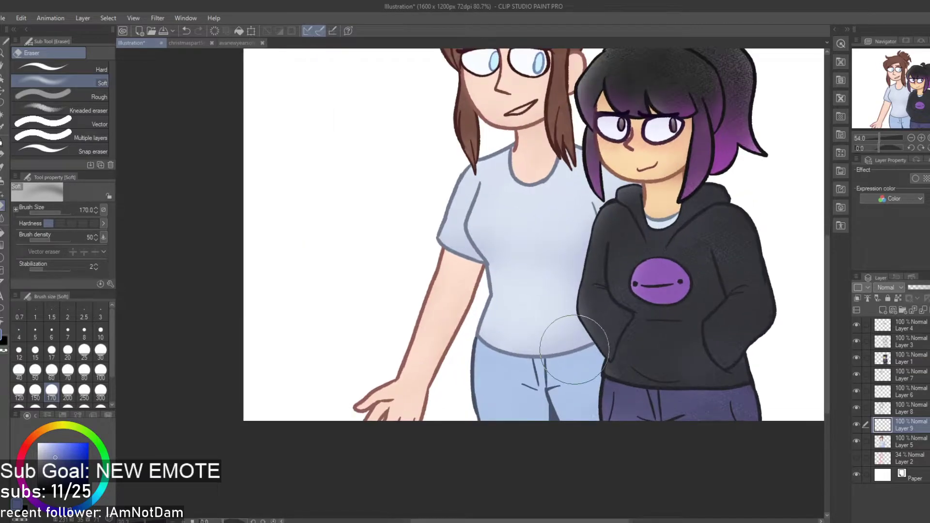
scroll(576, 391, up, 2)
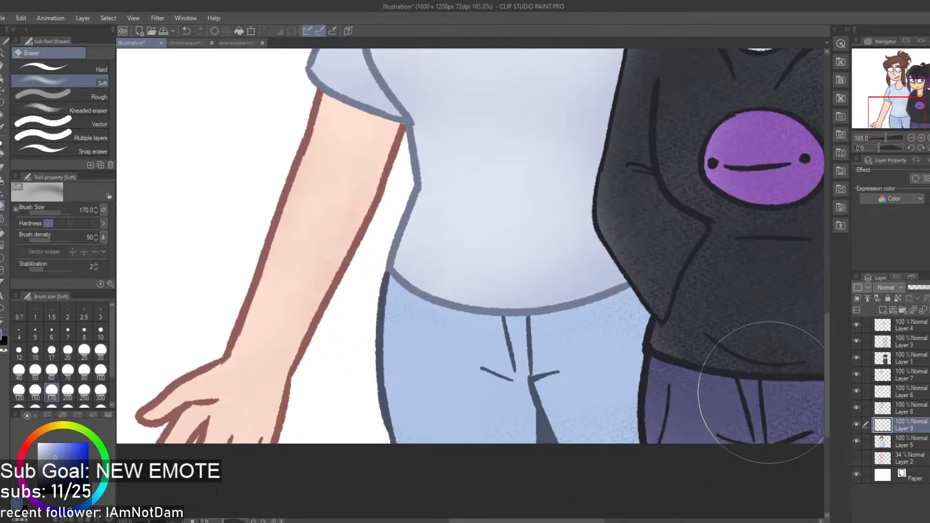
Merge Layer 9 down into Layer 5 and prepare a new layer above it for the custom oil brush
click(924, 311)
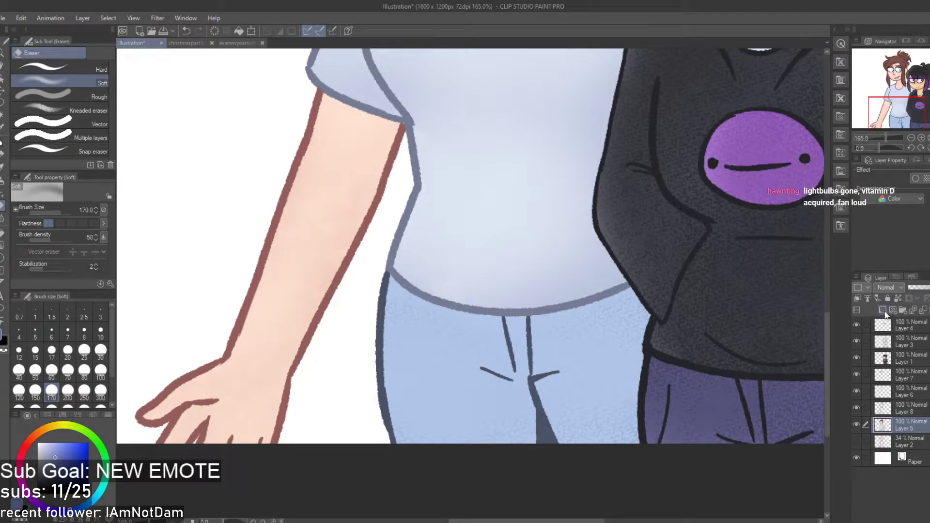
click(884, 312)
key(b)
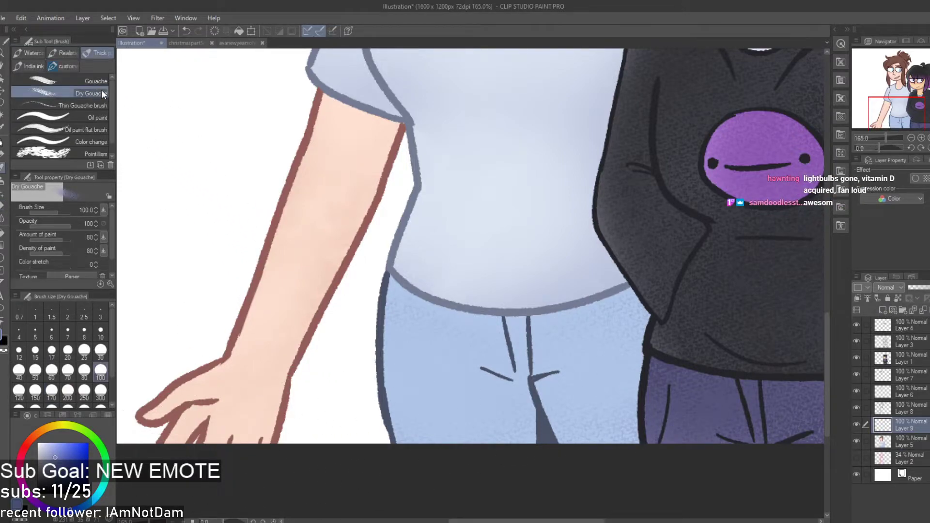
click(68, 66)
drag(397, 429, 519, 430)
key(ctrl+z)
mouse_move(583, 375)
mouse_down()
mouse_move(537, 393)
mouse_move(508, 433)
mouse_move(595, 384)
mouse_move(514, 407)
mouse_up()
key(ctrl+z)
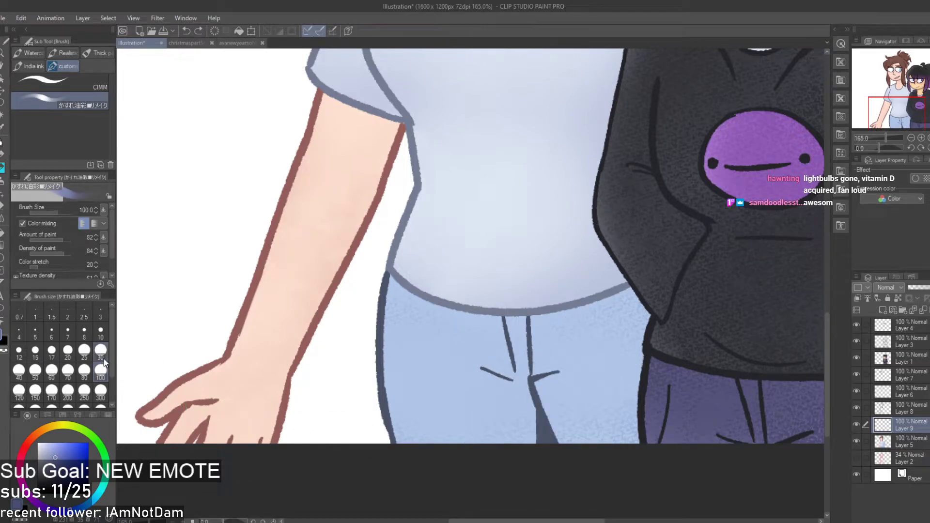
click(68, 374)
click(34, 371)
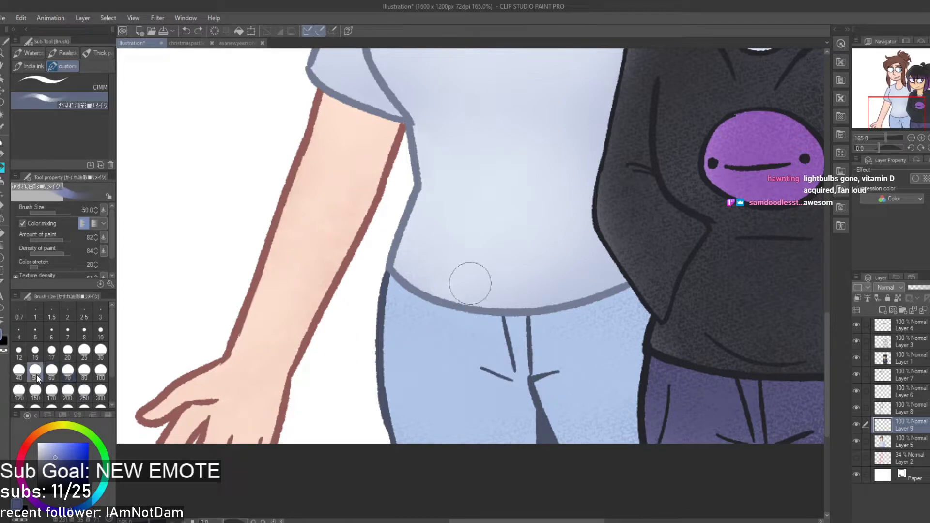
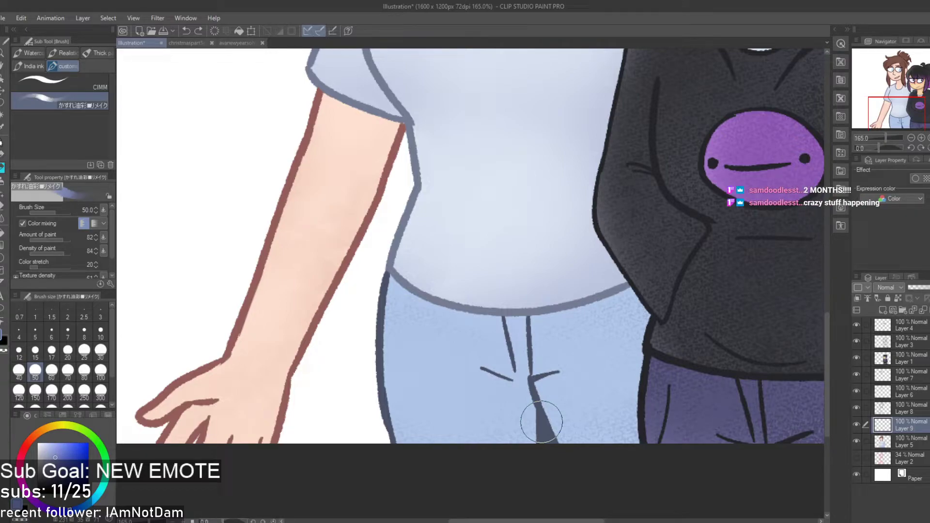
drag(475, 358, 625, 361)
key(ctrl+z)
drag(412, 334, 629, 342)
key(ctrl+z)
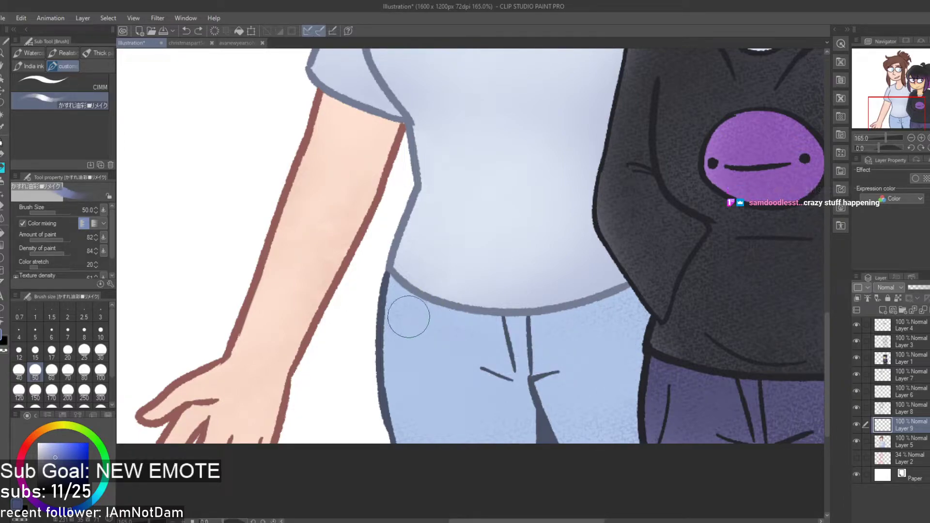
Paint a purplish-blue shadow band across the jeans beneath the shirt hem with the custom oil brush at size 30
click(99, 354)
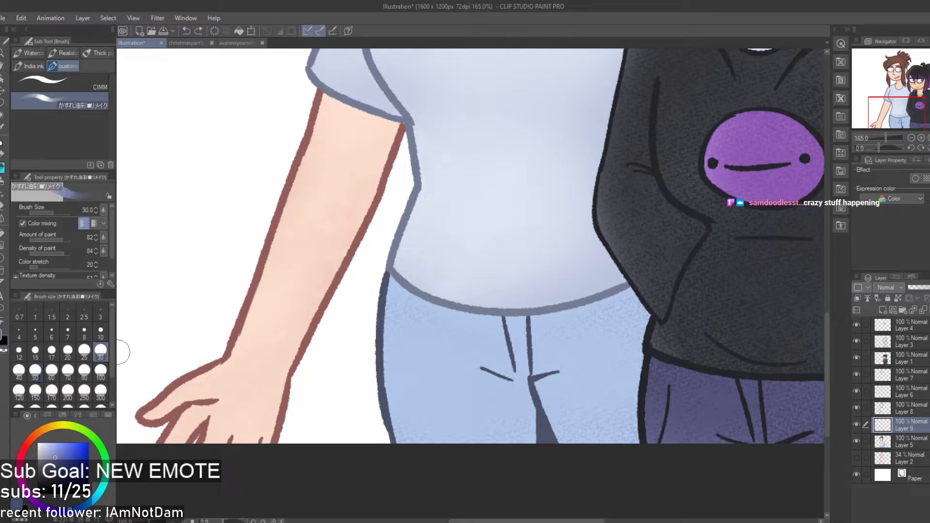
drag(396, 293, 577, 355)
mouse_move(399, 279)
mouse_down()
mouse_move(410, 293)
mouse_move(406, 306)
mouse_move(639, 372)
mouse_up()
key(ctrl+z)
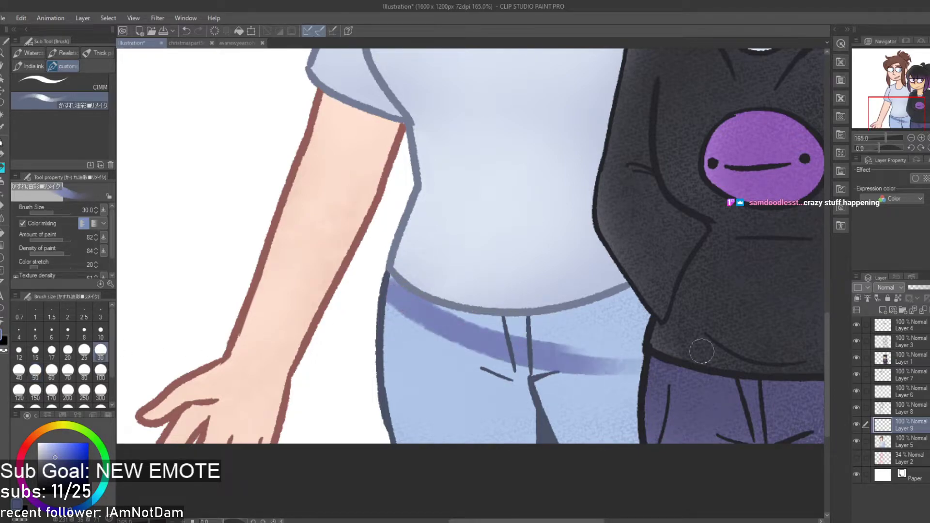
drag(473, 315, 583, 331)
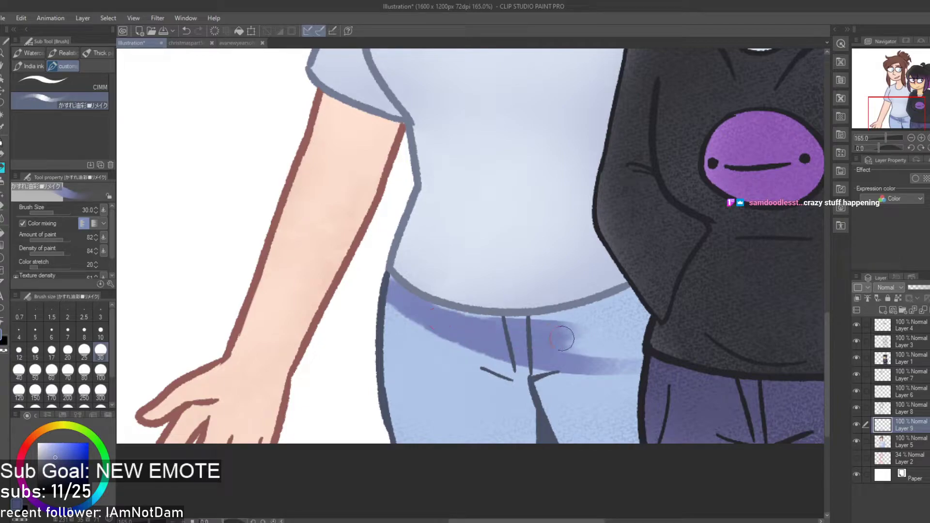
mouse_move(579, 333)
mouse_down()
mouse_move(478, 320)
mouse_move(603, 329)
mouse_move(650, 298)
mouse_move(512, 332)
mouse_move(660, 289)
mouse_move(577, 322)
mouse_move(534, 353)
mouse_move(617, 361)
mouse_up()
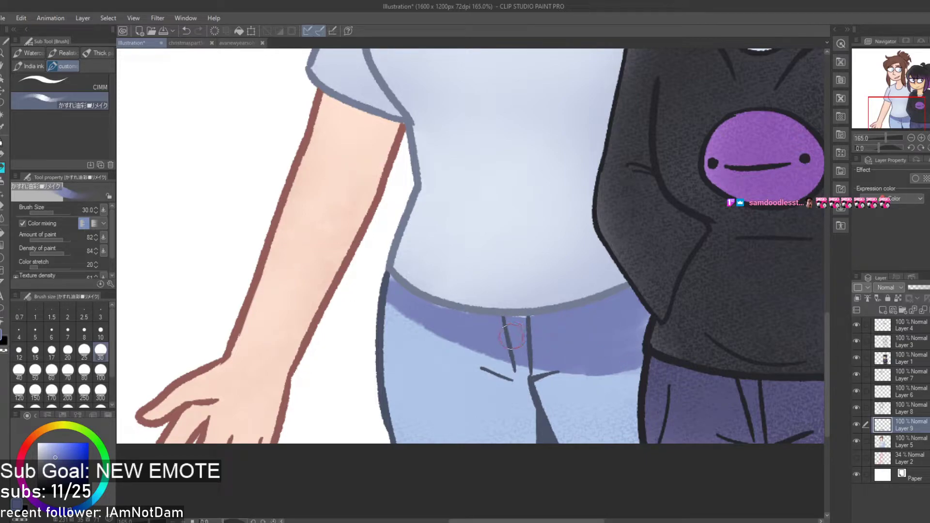
Extend the purplish-blue shadow around the crotch, along the inner legs and down both outer edges of the jeans
drag(477, 353, 529, 451)
key(ctrl+z)
mouse_move(515, 374)
mouse_down()
mouse_move(509, 409)
mouse_move(533, 450)
mouse_move(500, 404)
mouse_move(505, 369)
mouse_up()
mouse_move(570, 373)
mouse_down()
mouse_move(541, 382)
mouse_move(565, 445)
mouse_up()
drag(547, 419, 540, 368)
drag(565, 455, 564, 364)
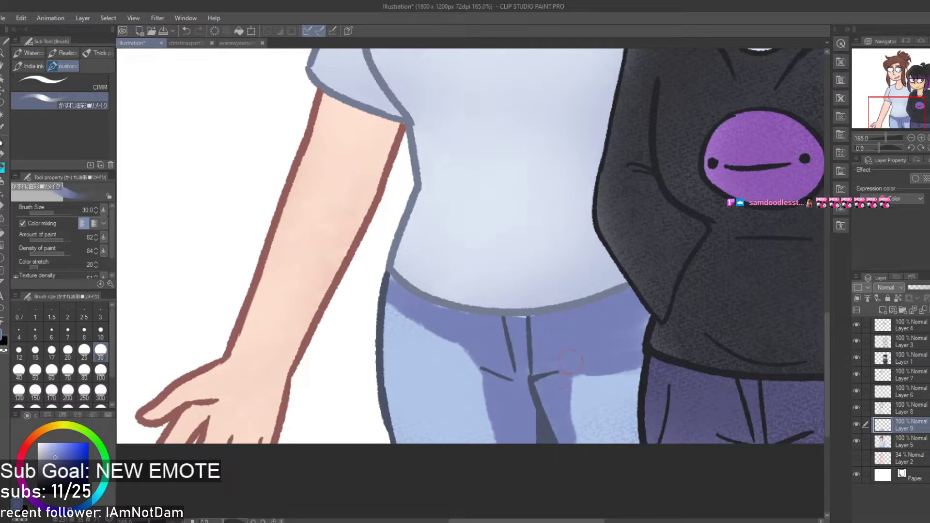
drag(627, 367, 638, 376)
mouse_move(395, 314)
mouse_down()
mouse_move(384, 335)
mouse_move(405, 436)
mouse_move(390, 349)
mouse_move(399, 386)
mouse_up()
key(ctrl+z)
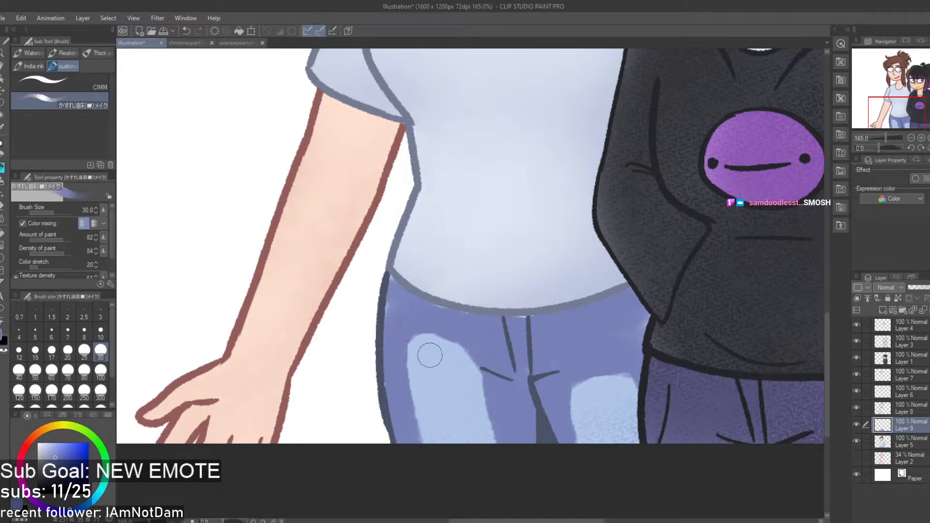
drag(433, 358, 470, 359)
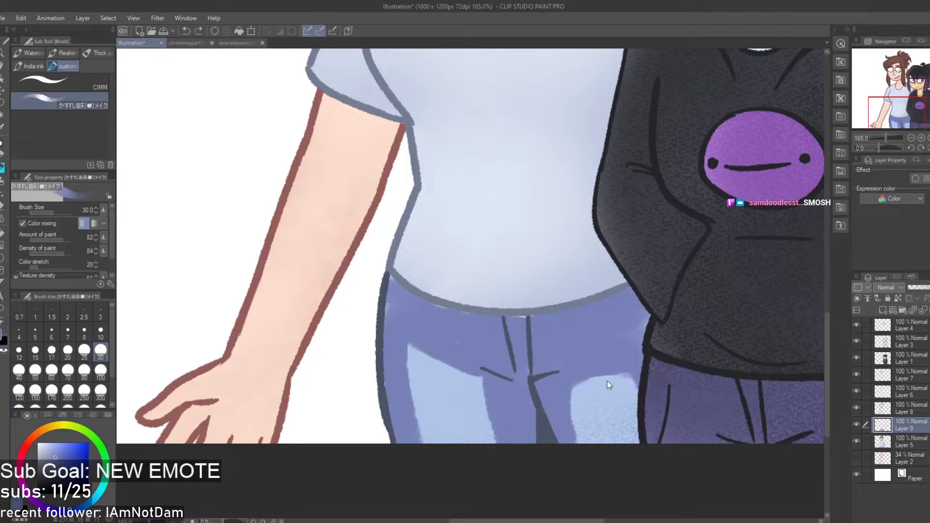
Fade the purplish-blue paint on the jeans into soft shading with the Soft eraser at size 170
key(e)
mouse_move(436, 405)
mouse_down()
mouse_move(475, 484)
mouse_move(472, 438)
mouse_move(467, 432)
mouse_move(462, 442)
mouse_move(414, 378)
mouse_move(462, 476)
mouse_move(470, 452)
mouse_move(447, 378)
mouse_move(432, 454)
mouse_move(391, 388)
mouse_move(461, 480)
mouse_up()
drag(424, 376, 364, 357)
mouse_move(596, 434)
mouse_down()
mouse_move(665, 409)
mouse_move(571, 395)
mouse_move(670, 363)
mouse_move(480, 338)
mouse_move(633, 426)
mouse_move(654, 343)
mouse_move(446, 354)
mouse_move(400, 387)
mouse_move(426, 409)
mouse_move(555, 312)
mouse_move(557, 343)
mouse_up()
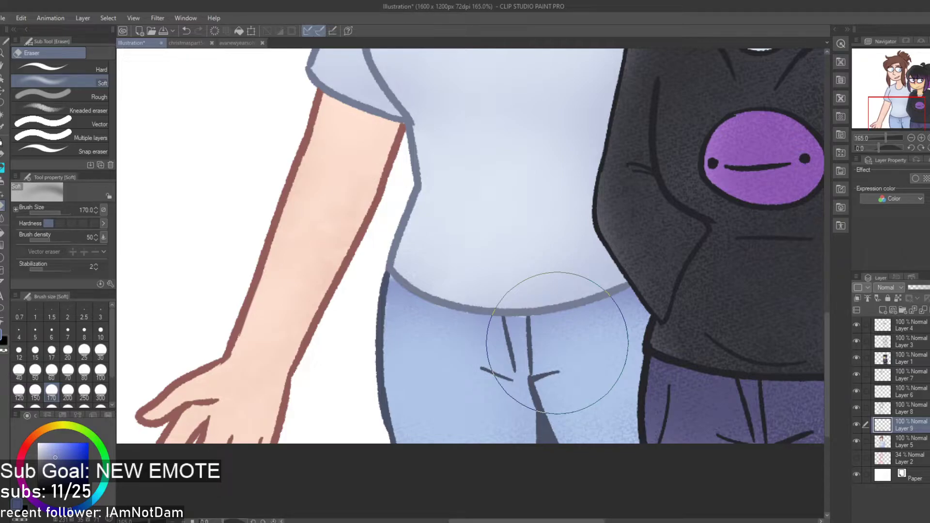
scroll(558, 343, down, 5)
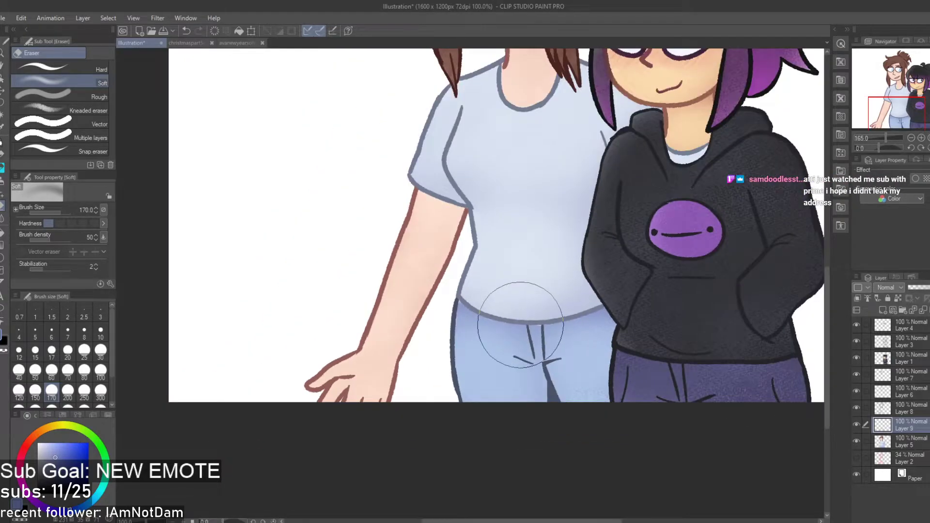
Soften the remaining purplish-blue shading on the jeans with the Soft eraser at size 170, and merge Layer 9 down into Layer 5
scroll(535, 240, up, 4)
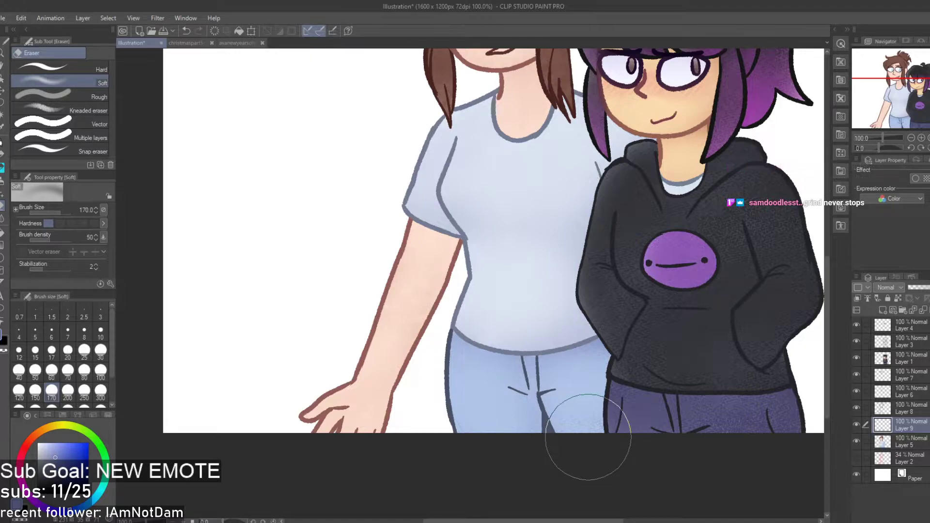
mouse_move(588, 437)
mouse_down()
mouse_move(558, 421)
mouse_move(518, 419)
mouse_up()
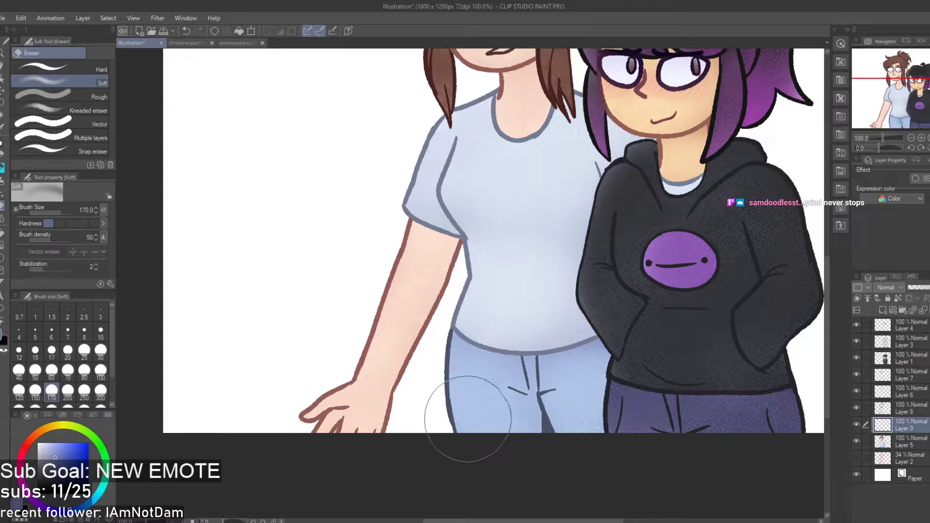
drag(398, 405, 383, 332)
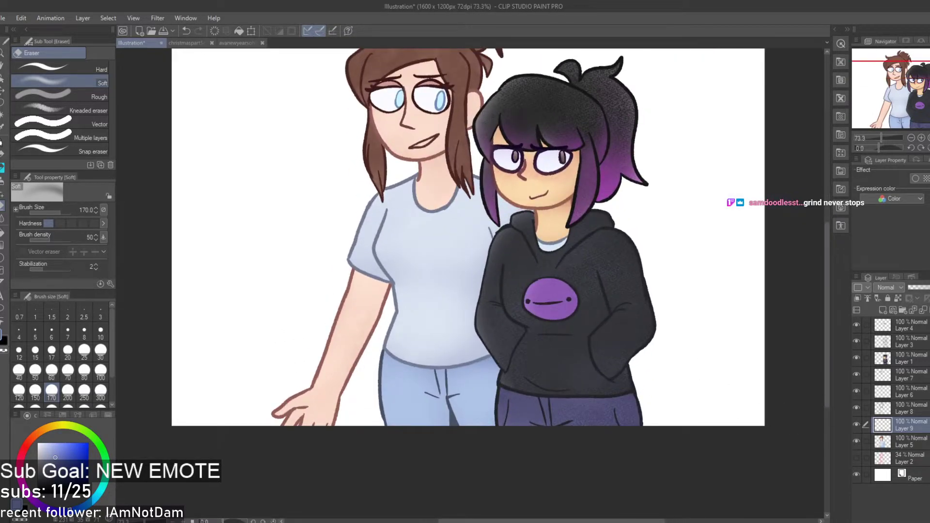
click(923, 310)
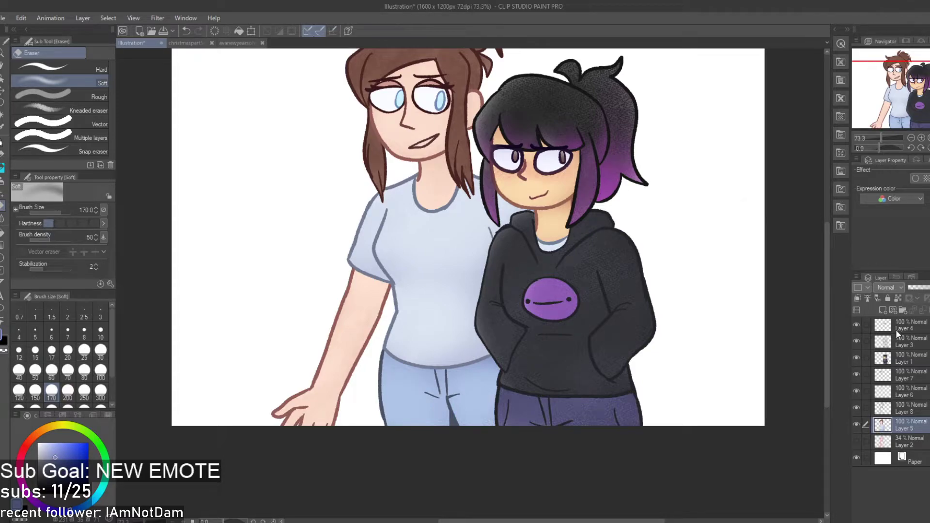
Auto-select the left character's skin areas together: the face, ear, neck, forearm and hand
key(w)
click(423, 263)
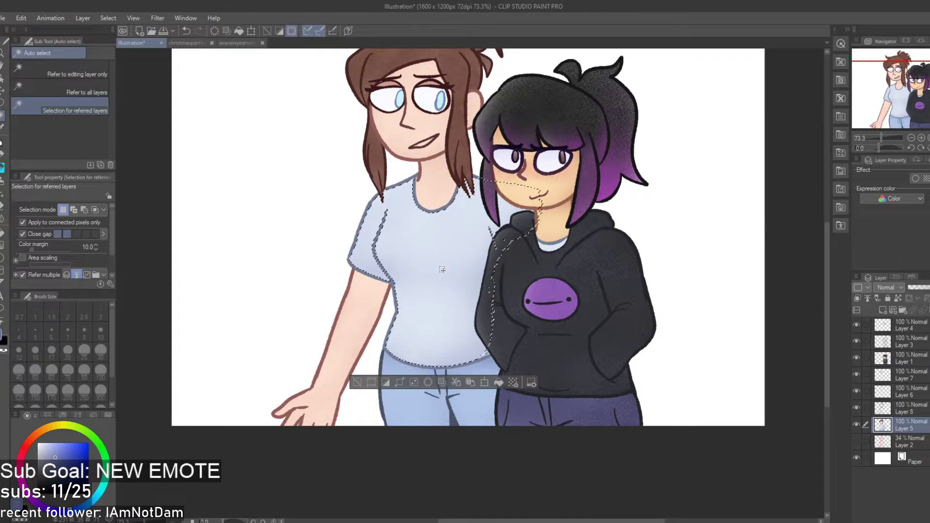
scroll(423, 263, up, 2)
scroll(423, 263, down, 2)
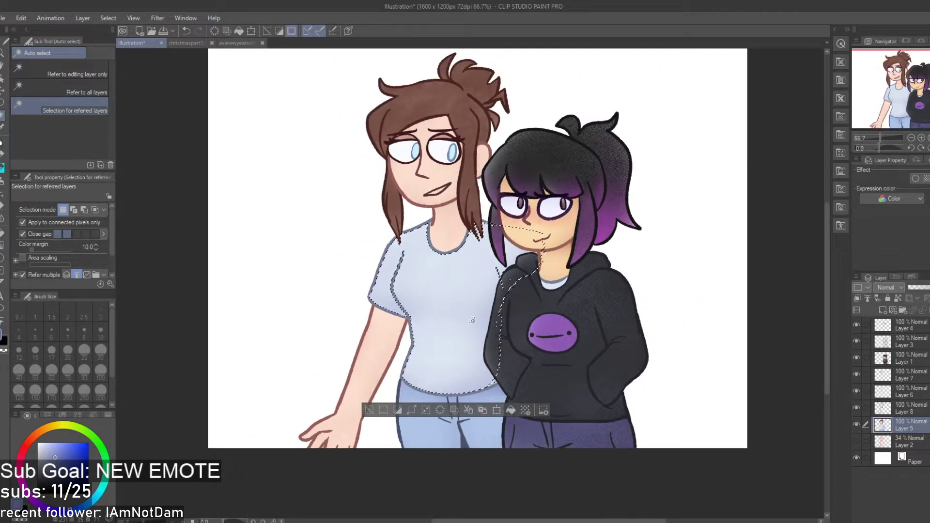
click(395, 218)
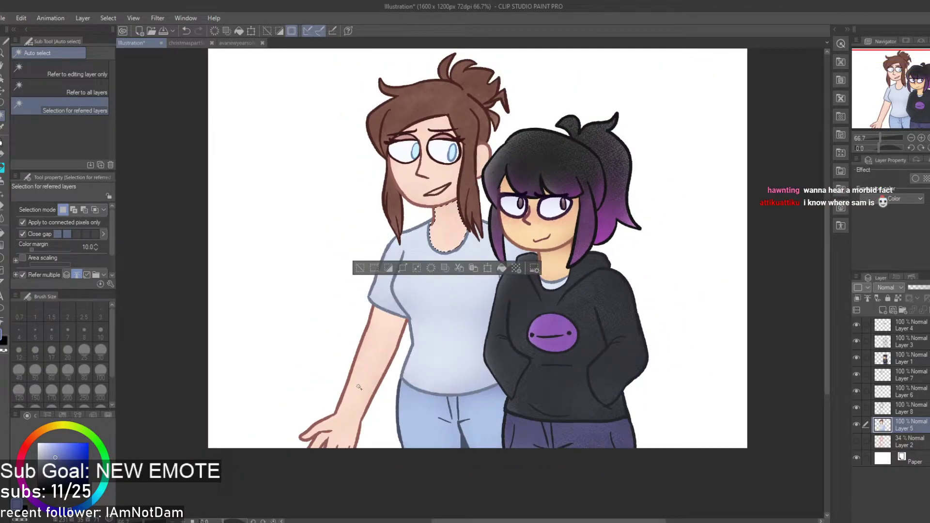
shift+click(482, 164)
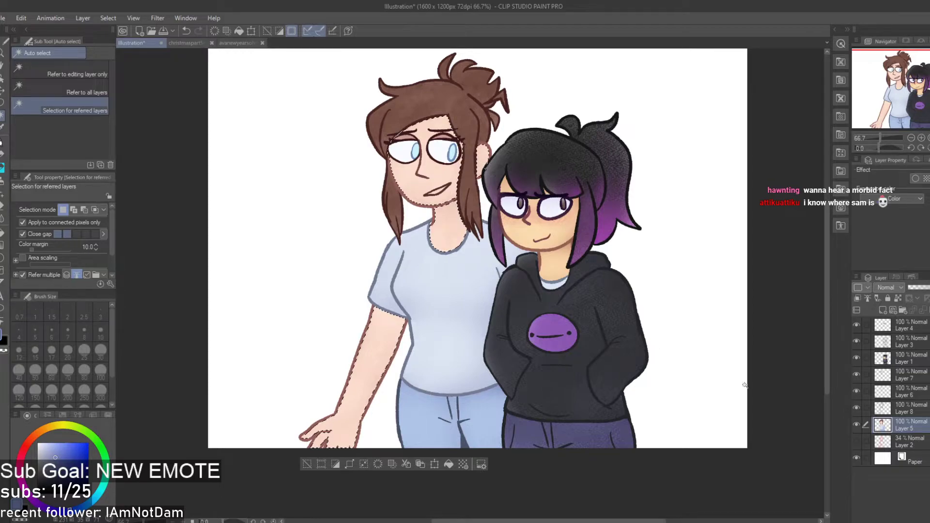
Add a new layer above Layer 5 and sample the skin colour from the left character's neck with the Eyedropper
click(883, 310)
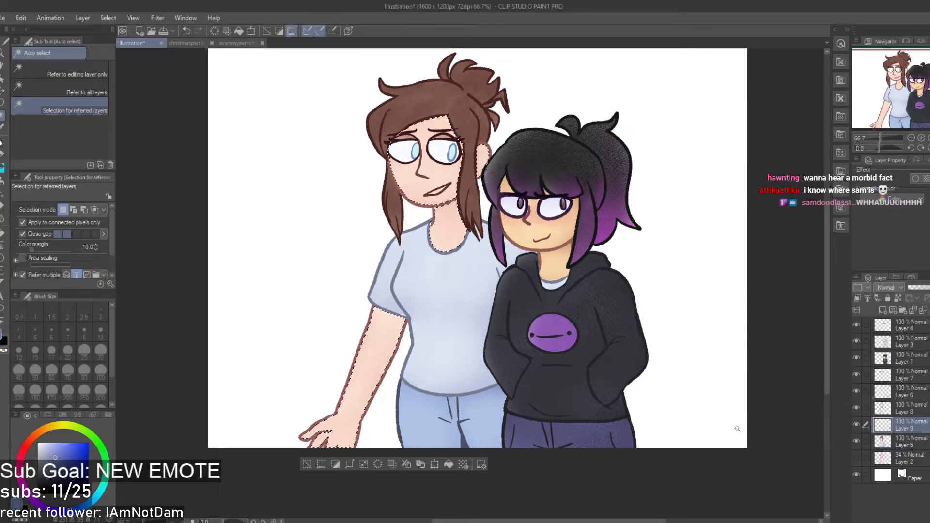
scroll(730, 428, down, 3)
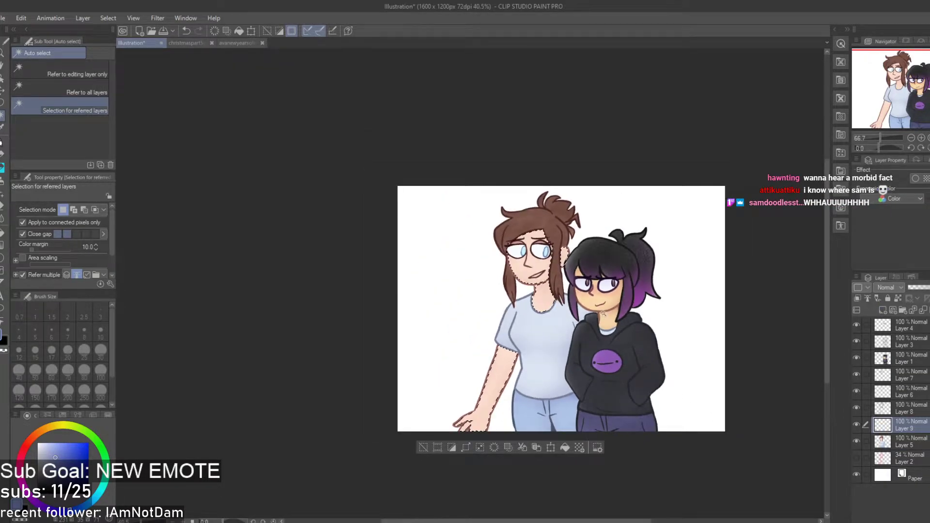
scroll(606, 292, up, 5)
key(i)
click(528, 291)
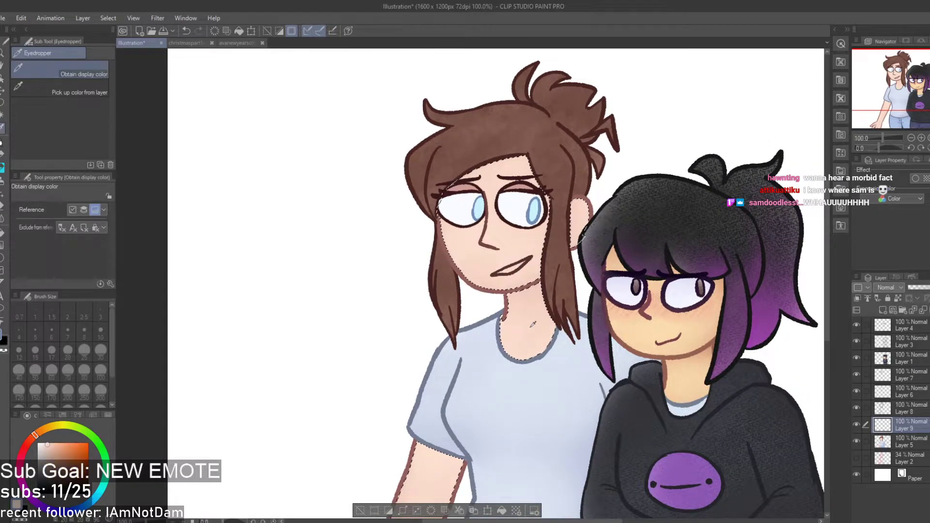
Choose a muted red shading colour and try a brush stroke on the brown-haired character's neck, undoing it
scroll(528, 322, up, 2)
drag(29, 433, 28, 440)
click(56, 449)
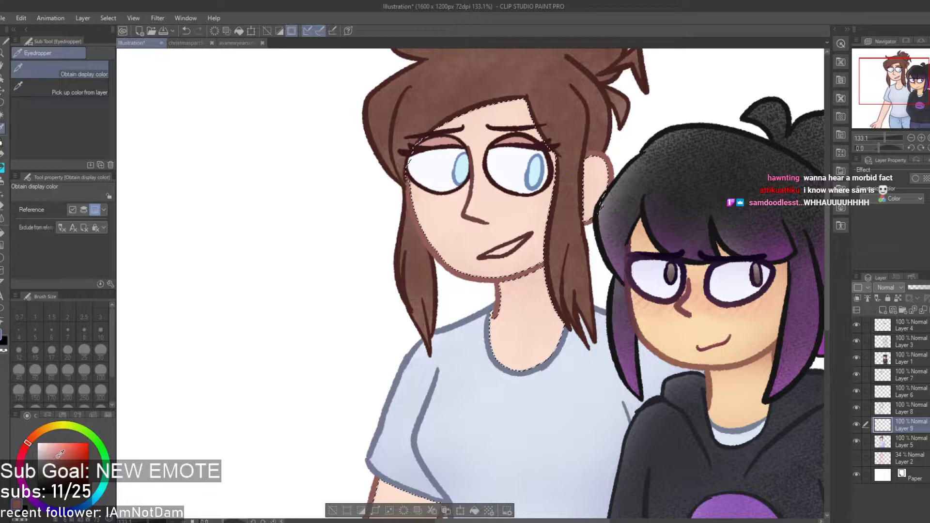
key(b)
drag(504, 315, 533, 363)
key(ctrl+z)
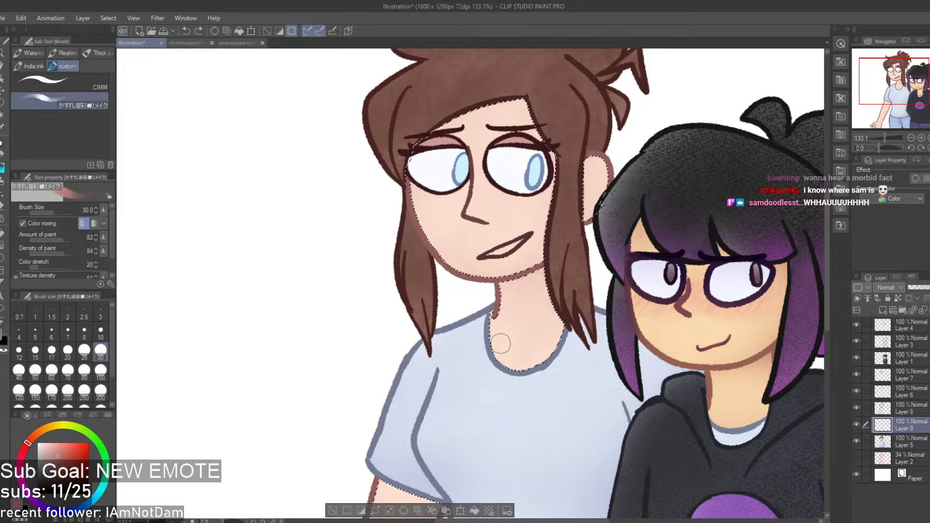
Paint muted red shading on the brown-haired character's forehead under the fringe, ear, chin and upper neck with the size 30 brush
scroll(508, 340, down, 3)
scroll(528, 287, up, 4)
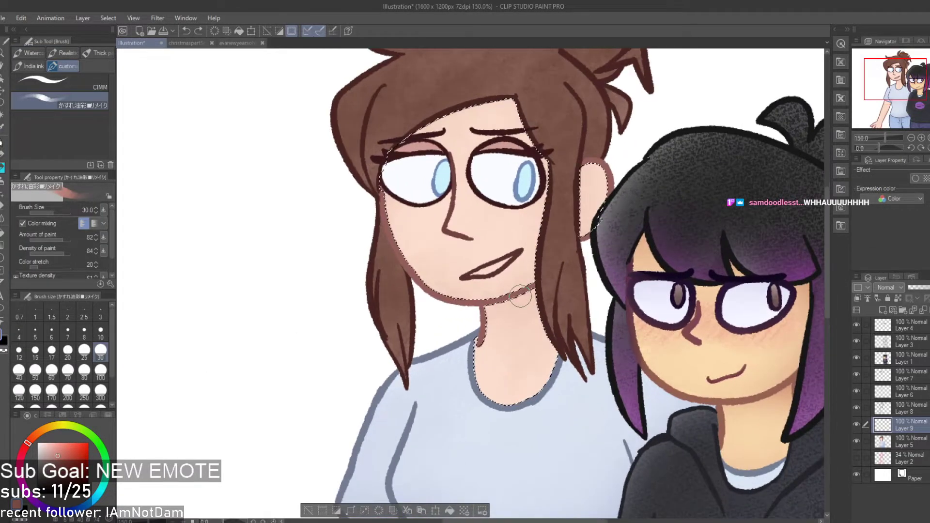
drag(436, 136, 488, 112)
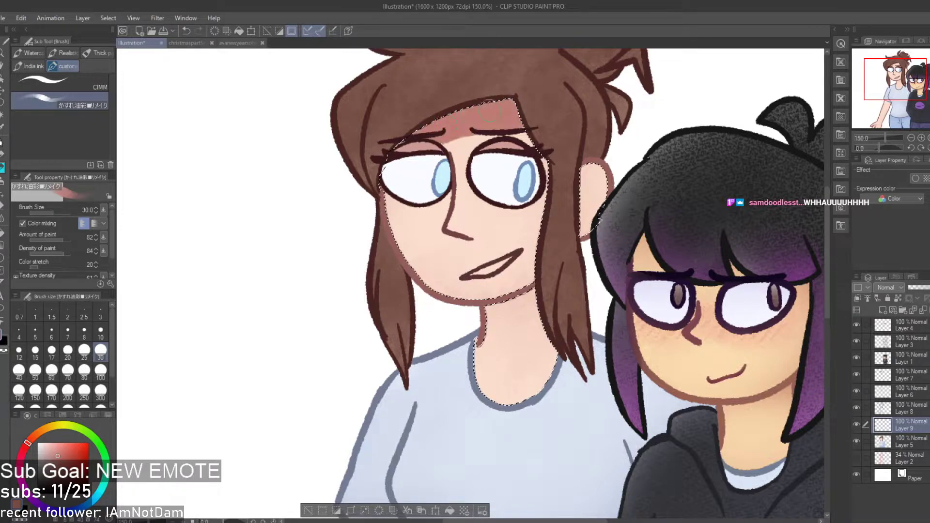
drag(373, 151, 541, 136)
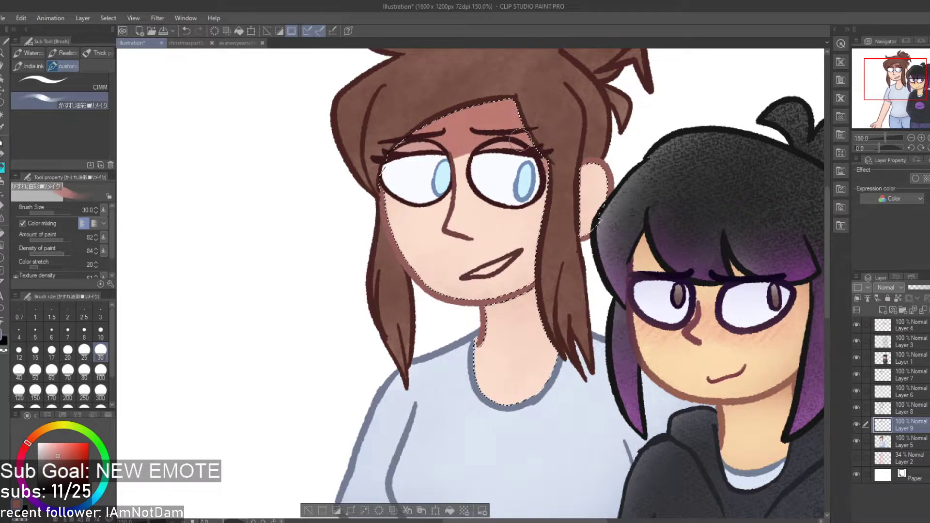
key(ctrl+z)
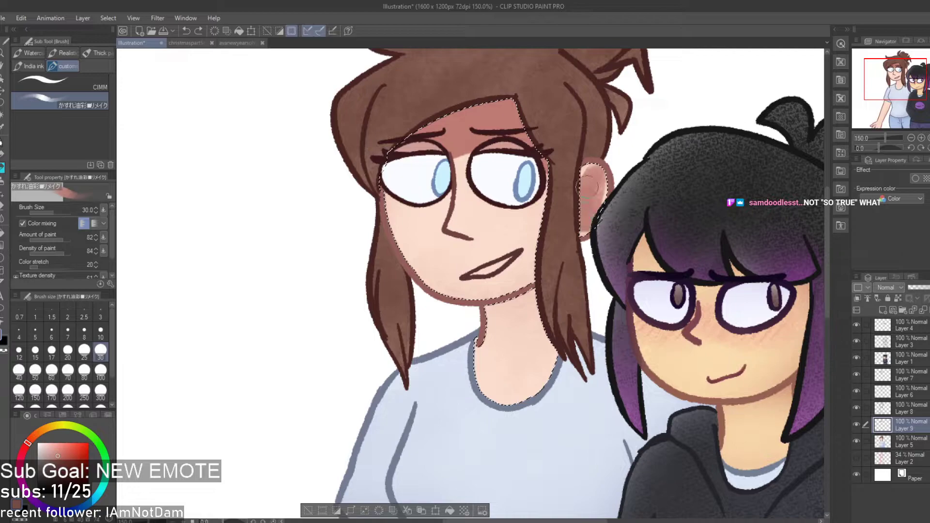
drag(443, 289, 477, 290)
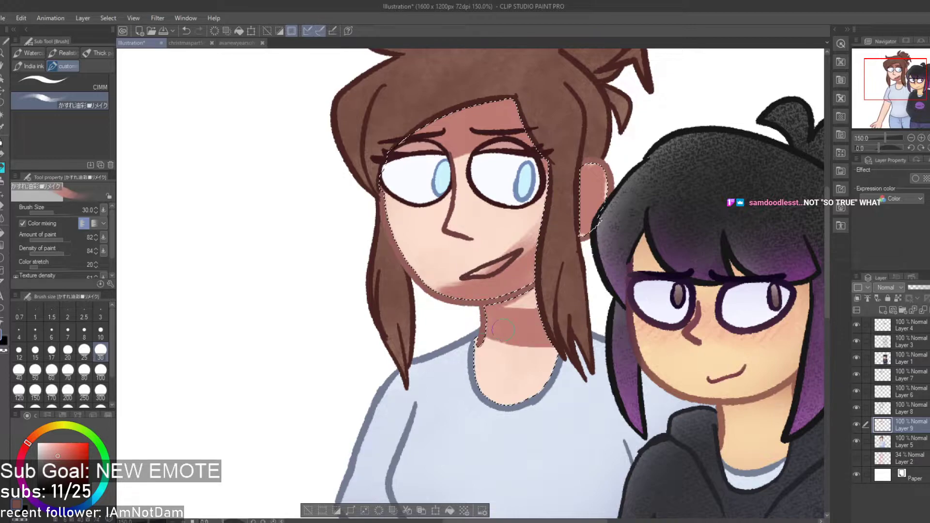
Soften the red shading on the forehead, ear, chin and neck with the Soft eraser at size 170
key(e)
mouse_move(389, 235)
mouse_down()
mouse_move(472, 202)
mouse_move(503, 177)
mouse_up()
mouse_move(443, 190)
mouse_down()
mouse_move(415, 235)
mouse_move(550, 216)
mouse_move(637, 218)
mouse_up()
mouse_move(622, 265)
mouse_down()
mouse_move(545, 258)
mouse_move(449, 273)
mouse_move(509, 202)
mouse_move(420, 238)
mouse_move(457, 260)
mouse_move(419, 332)
mouse_move(592, 361)
mouse_move(442, 328)
mouse_move(629, 346)
mouse_move(493, 375)
mouse_move(591, 328)
mouse_move(585, 284)
mouse_up()
Sample the neck's shadow tone and paint over the pale gap between the jawline and the hair strand
scroll(508, 300, up, 8)
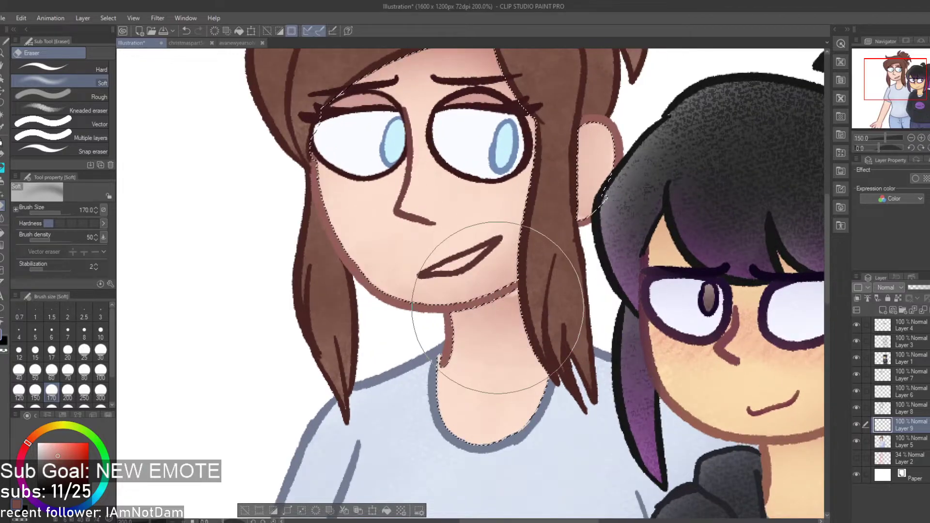
key(i)
click(540, 291)
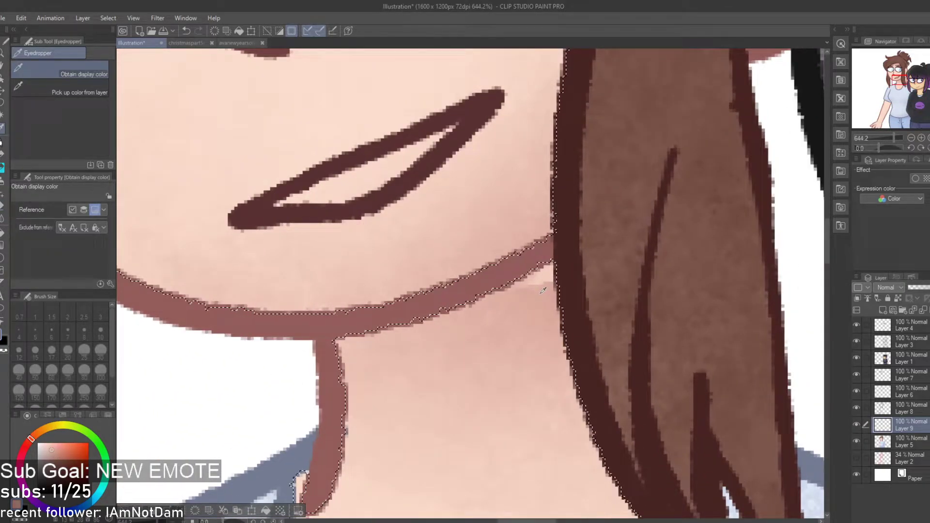
key(b)
drag(540, 291, 559, 274)
key(ctrl+z)
key(ctrl+z)
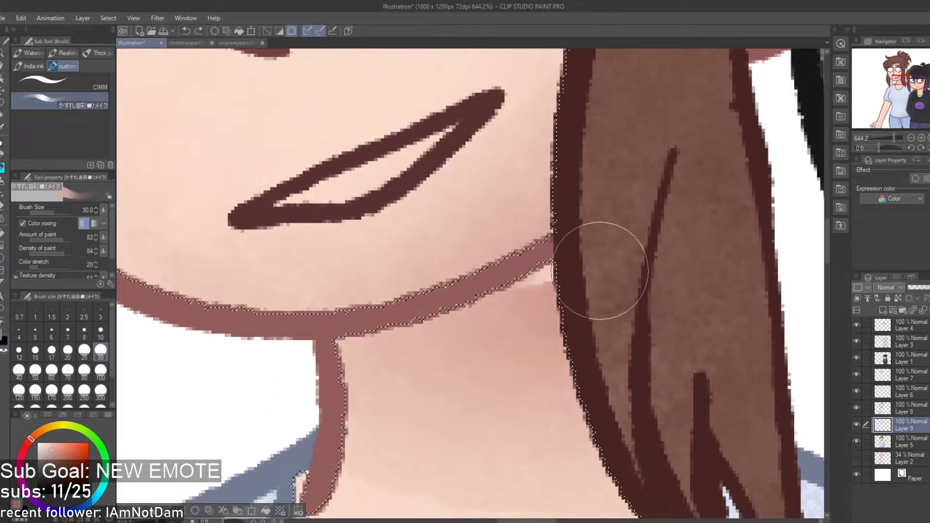
scroll(565, 284, down, 3)
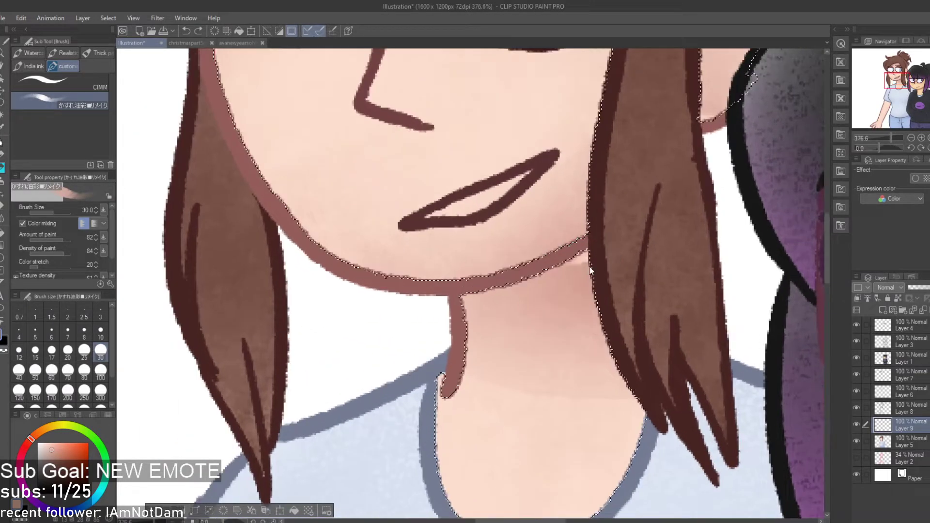
mouse_move(589, 270)
mouse_down()
mouse_move(571, 332)
mouse_move(572, 301)
mouse_move(614, 259)
mouse_move(547, 289)
mouse_move(581, 254)
mouse_up()
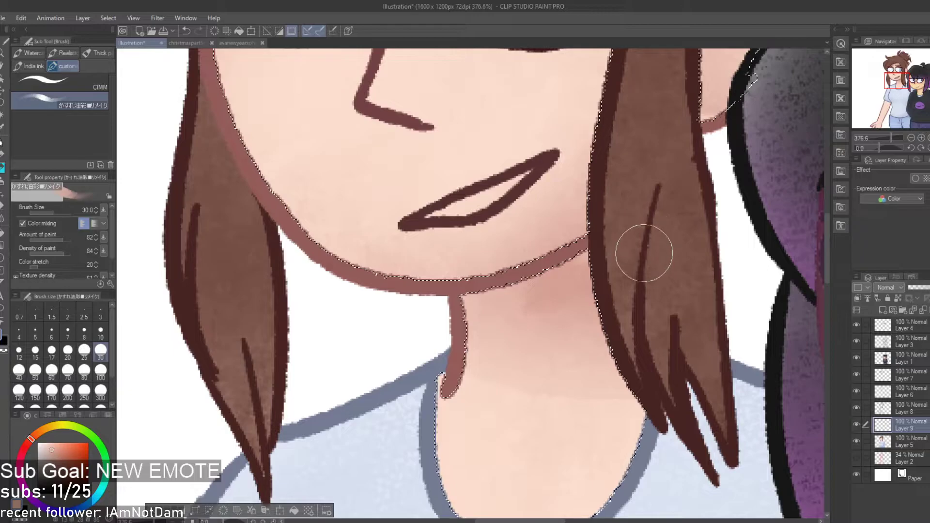
Paint muted red shading below the sleeve, along the inner edge of the arm and on the hand with the size 30 brush
scroll(635, 262, down, 2)
scroll(620, 256, down, 2)
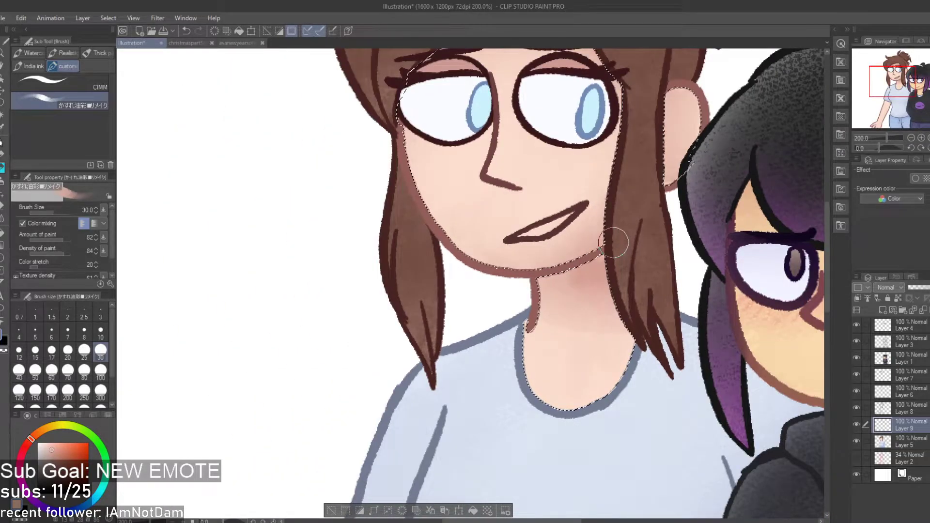
scroll(615, 242, down, 3)
scroll(612, 225, up, 1)
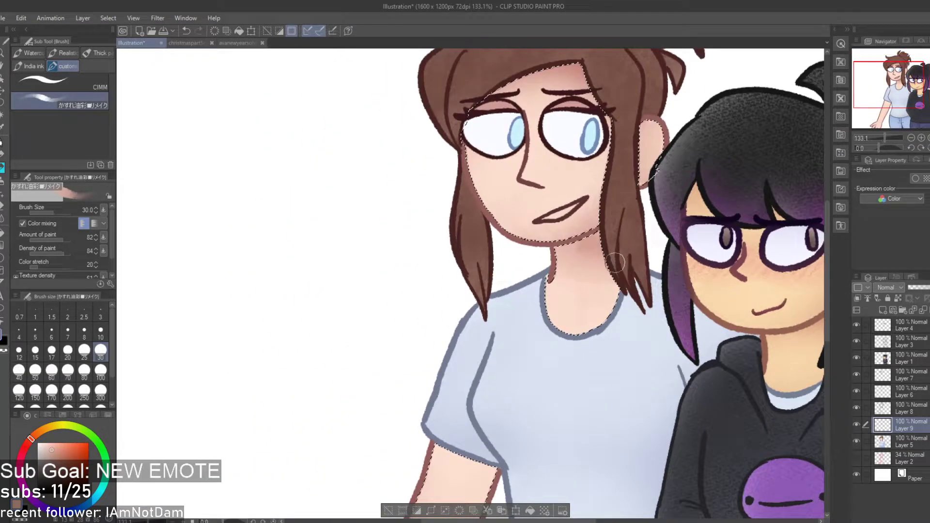
scroll(555, 230, down, 1)
drag(509, 402, 473, 421)
scroll(542, 393, down, 1)
scroll(542, 393, up, 3)
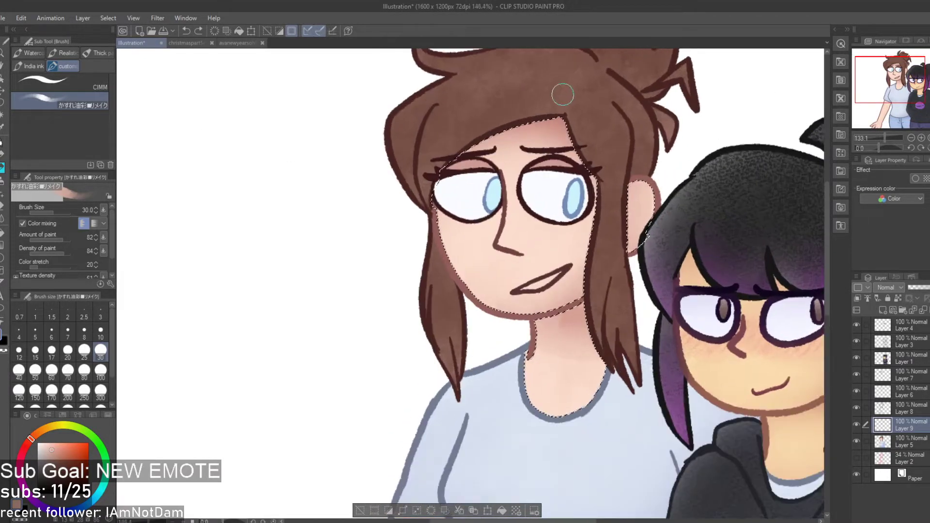
scroll(585, 139, down, 3)
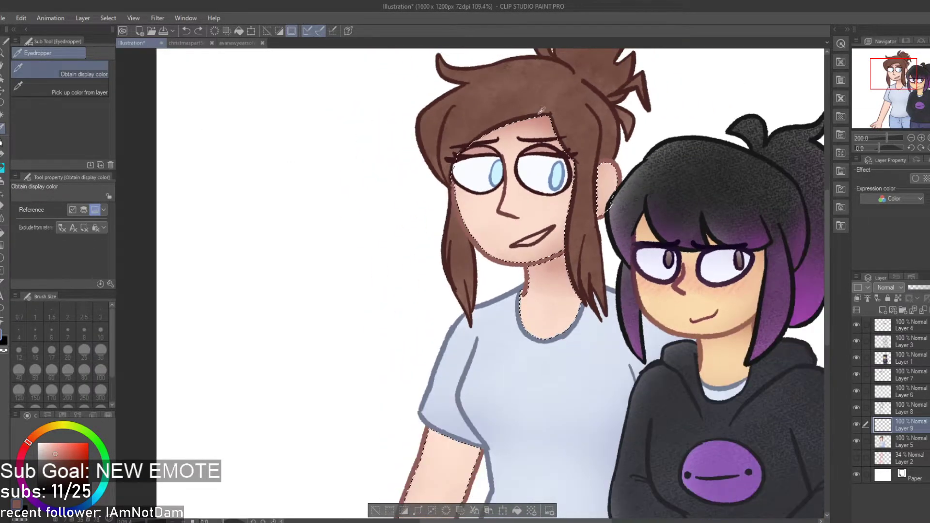
scroll(533, 137, down, 1)
scroll(510, 266, up, 2)
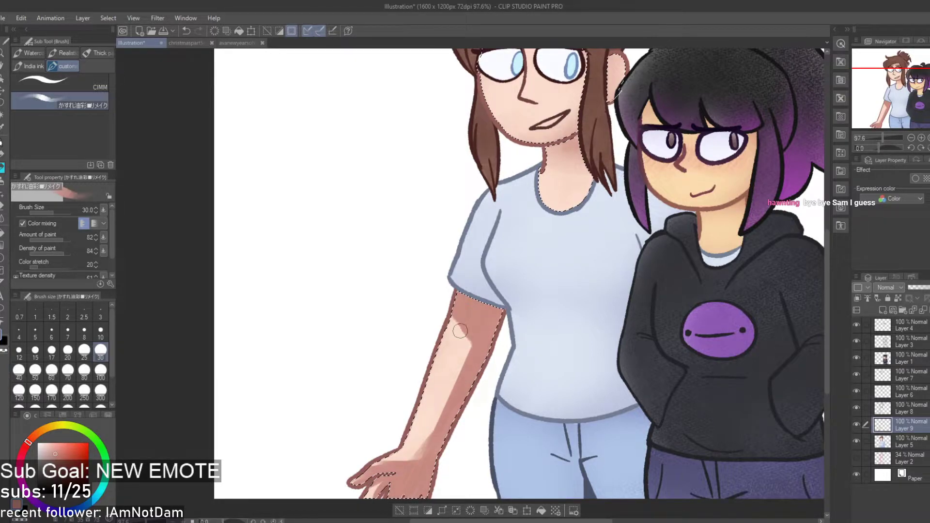
Soften the arm and hand shading with the Soft eraser at size 170 and clear the selection
key(e)
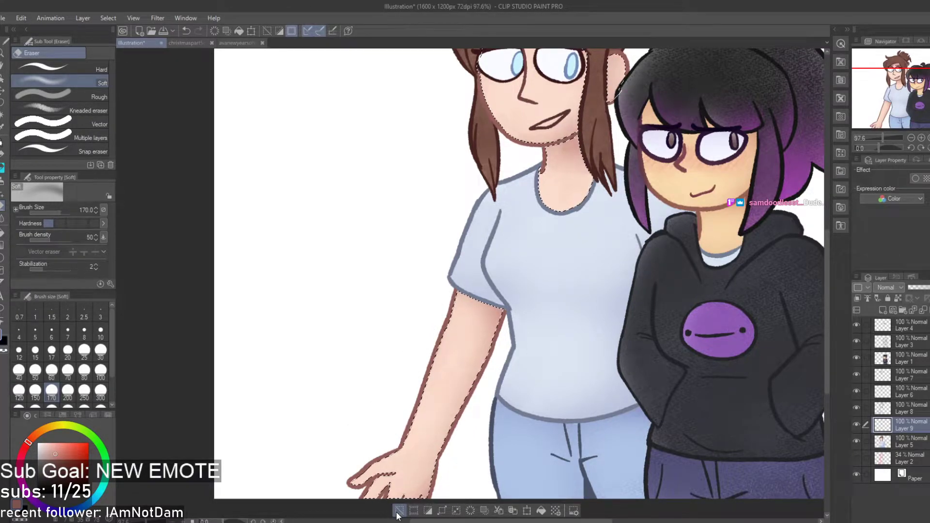
scroll(383, 485, down, 1)
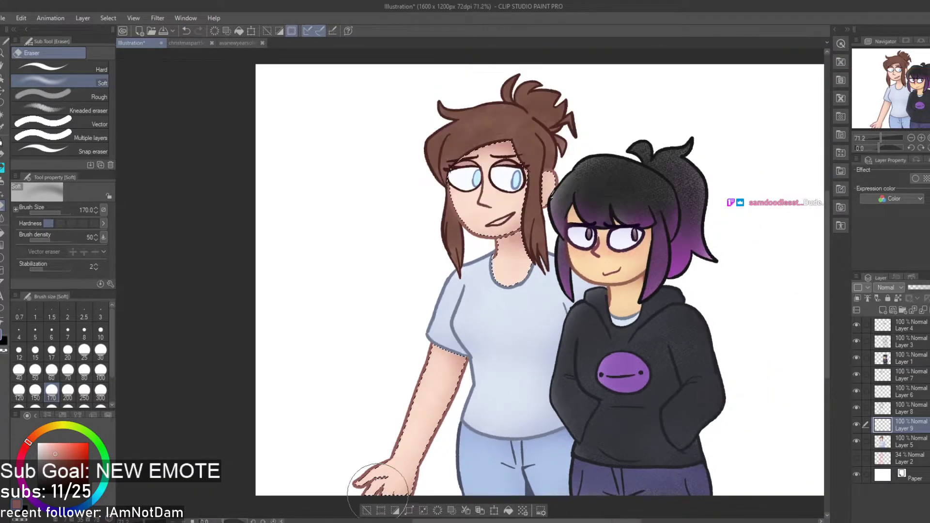
key(ctrl+d)
Merge the skin shading on Layer 9 down into Layer 5
scroll(382, 487, up, 3)
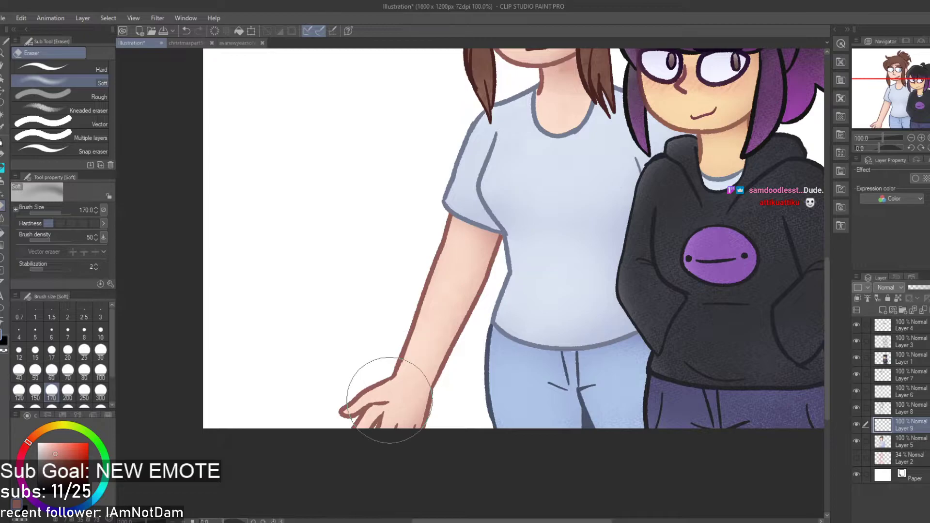
scroll(389, 400, down, 2)
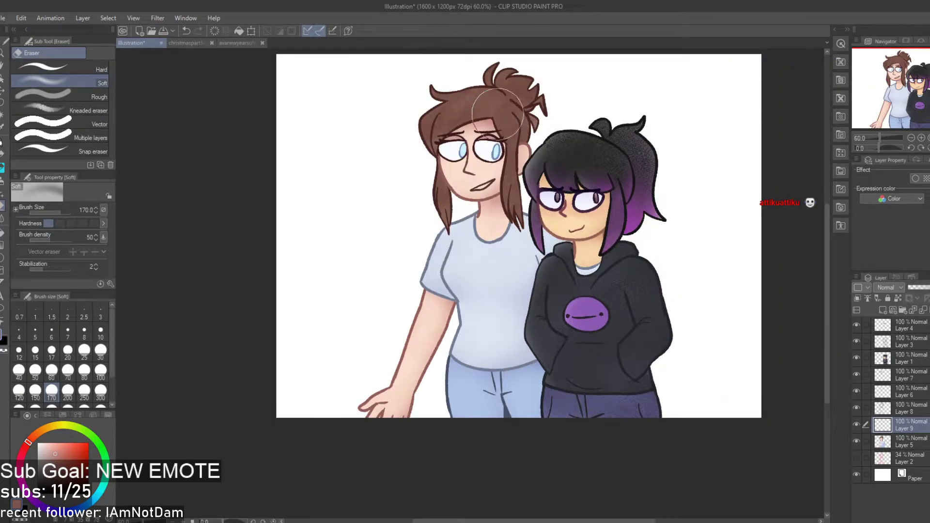
scroll(450, 94, up, 2)
scroll(450, 94, down, 2)
scroll(477, 194, up, 3)
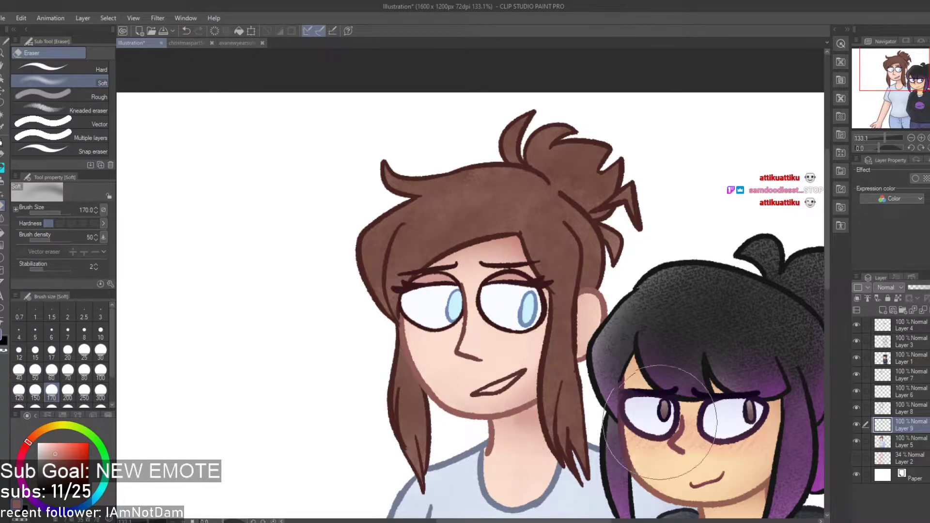
click(925, 310)
Examine the merged skin shading on the brown-haired character both up close and across the whole illustration
scroll(782, 316, down, 3)
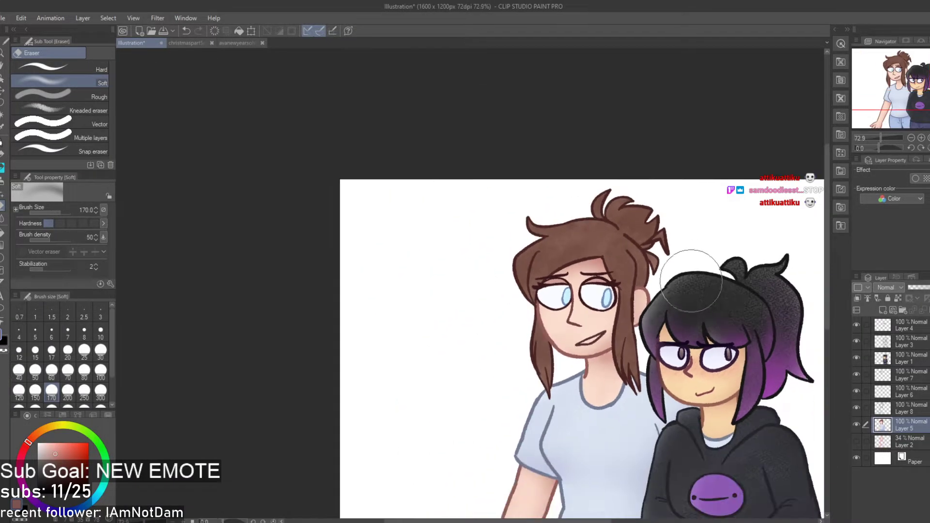
scroll(666, 313, up, 2)
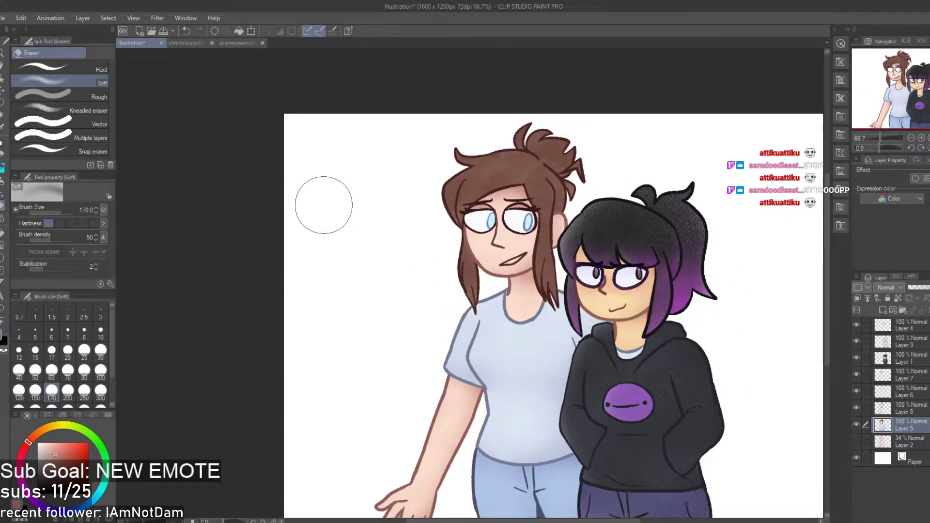
click(151, 31)
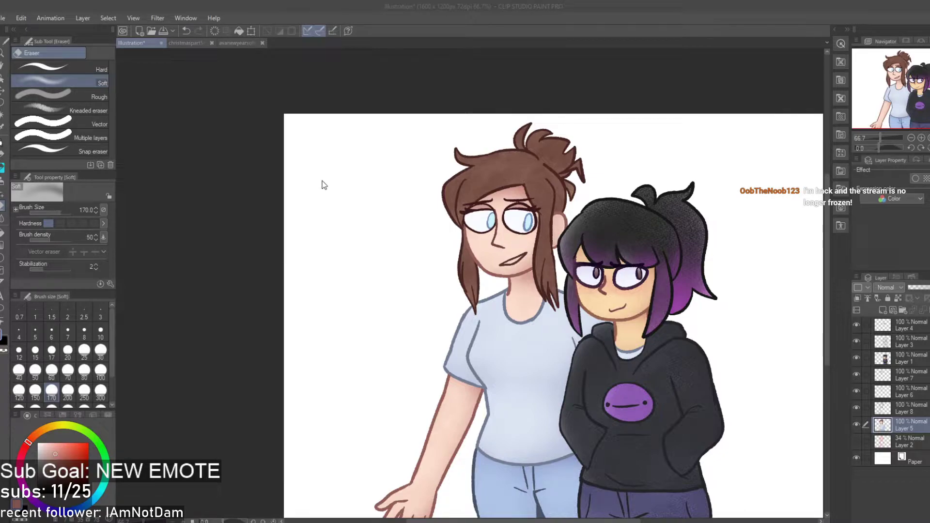
click(441, 259)
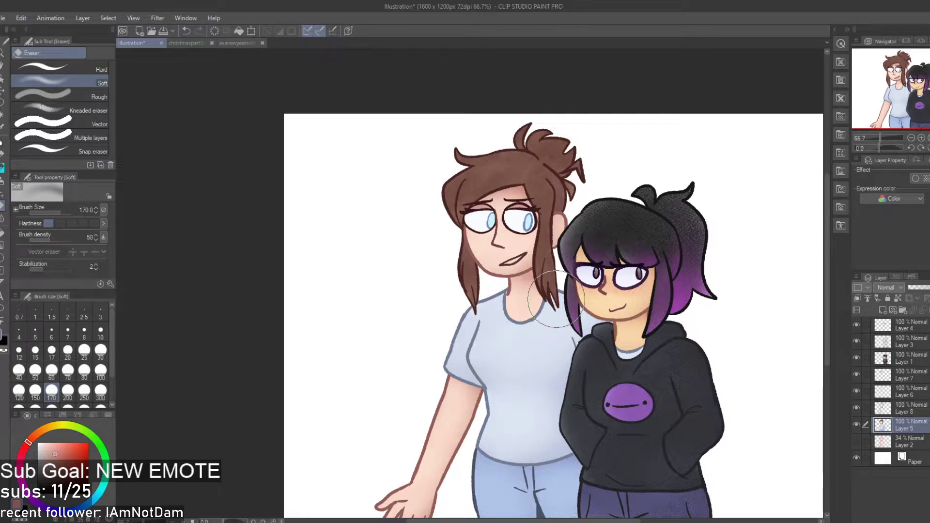
scroll(495, 228, down, 2)
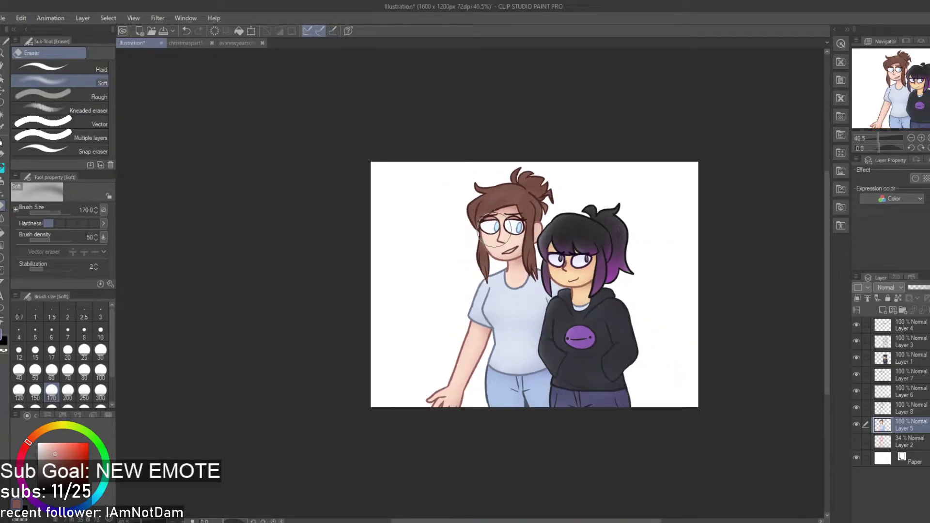
scroll(494, 228, up, 4)
scroll(461, 233, down, 2)
scroll(465, 227, up, 3)
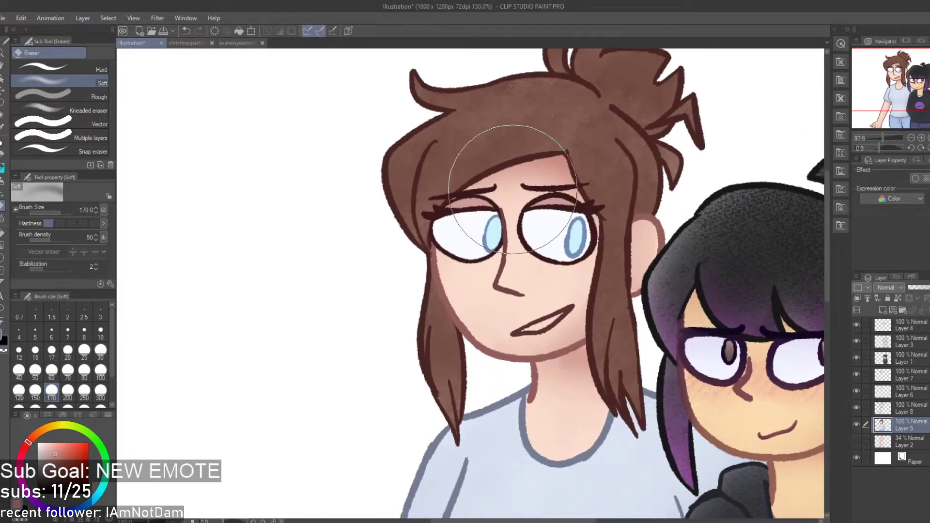
scroll(513, 189, up, 2)
scroll(507, 247, down, 3)
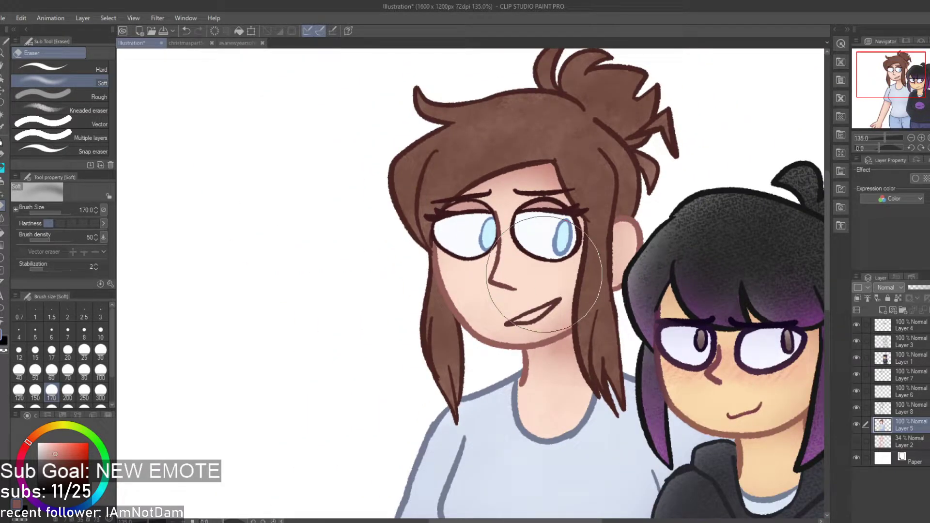
scroll(508, 291, down, 3)
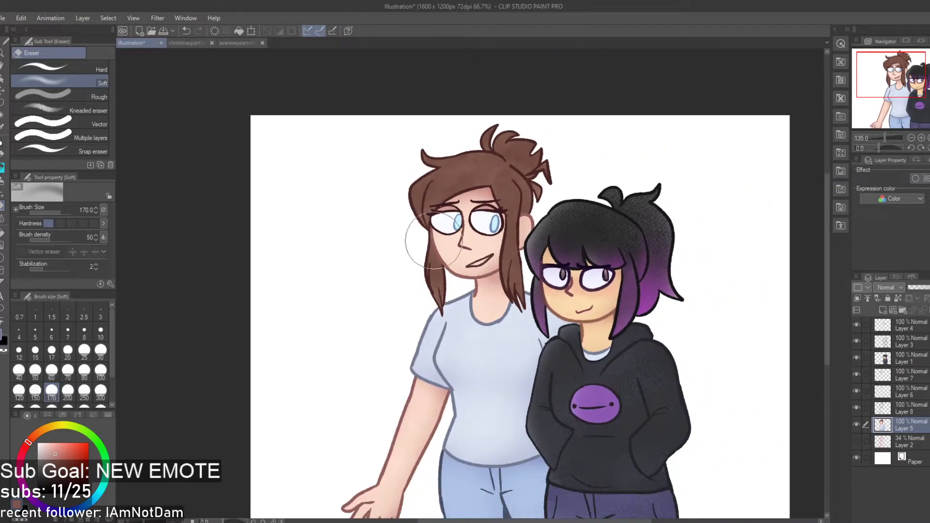
scroll(516, 264, up, 4)
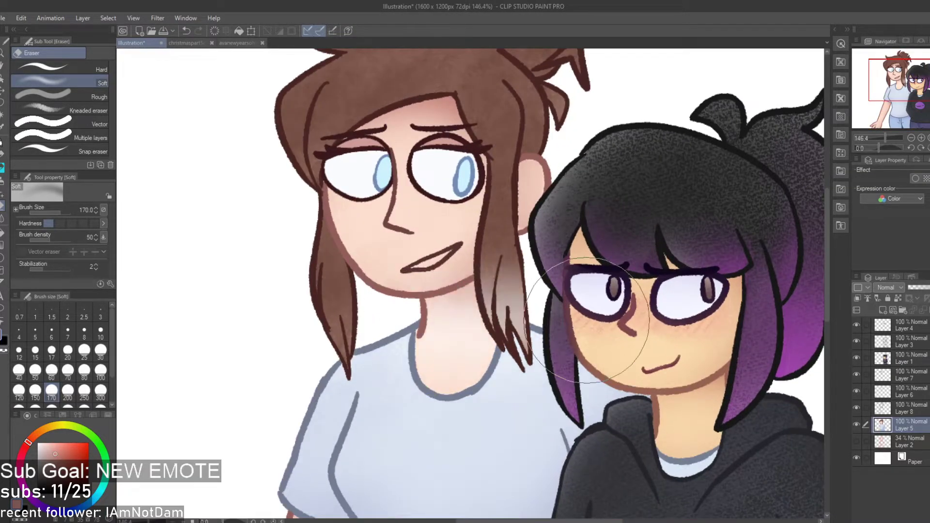
scroll(502, 186, down, 4)
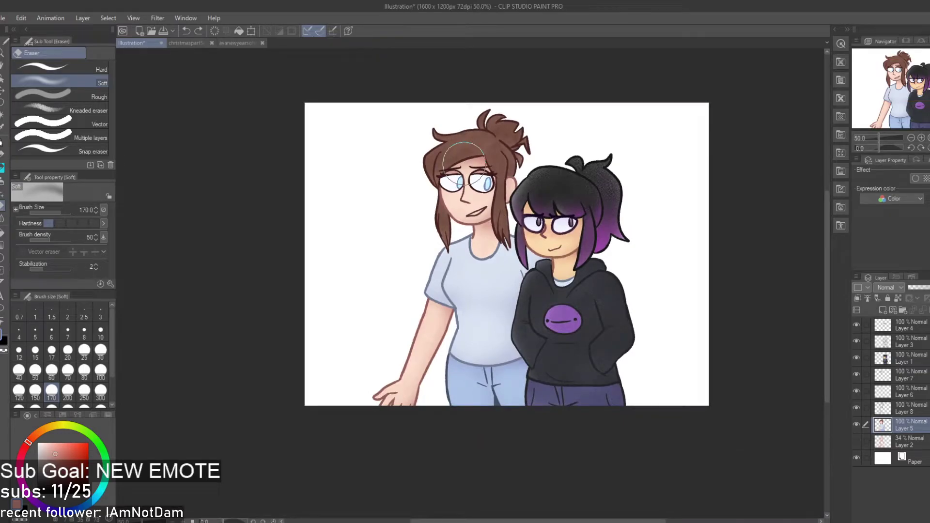
Toggle the visibility of Layers 6 and 8 to find the one holding the eye colours, and make Layer 6 active
scroll(464, 160, up, 6)
click(857, 391)
click(858, 391)
click(911, 412)
click(856, 409)
click(856, 408)
click(854, 391)
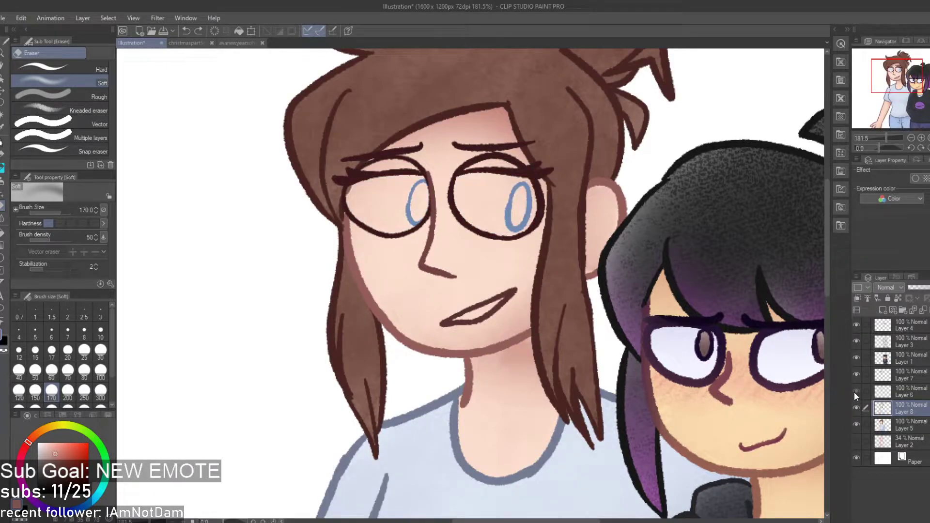
click(854, 392)
click(907, 388)
Sample the eye white and fill the inside of the brown-haired character's mouth with it on Layer 6
scroll(411, 230, up, 2)
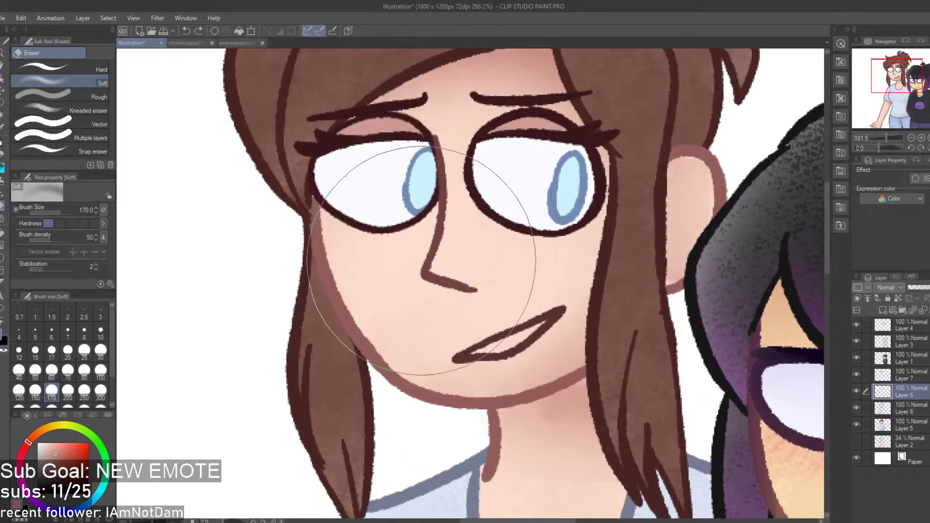
alt+click(390, 180)
scroll(472, 294, up, 3)
key(g)
click(521, 362)
scroll(520, 363, down, 5)
scroll(521, 362, down, 2)
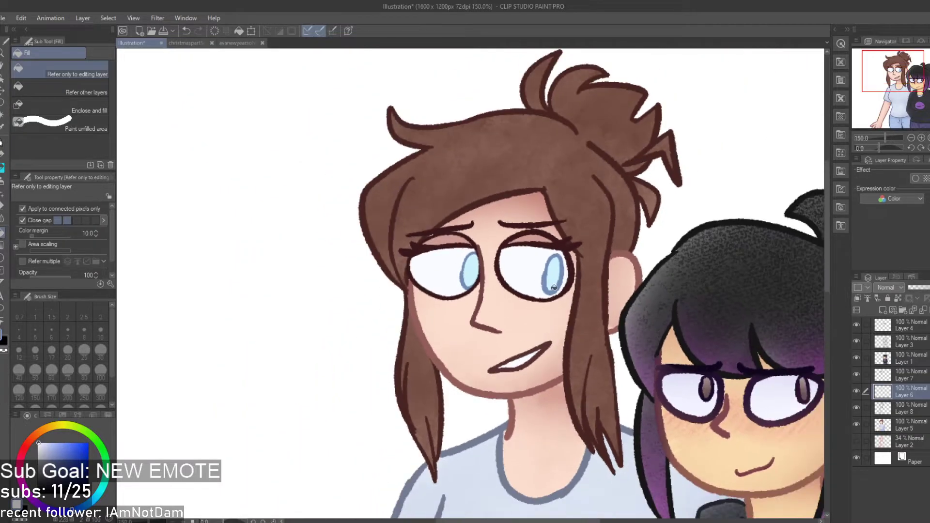
Add a new raster layer directly above Layer 6 for shading the brown-haired character's eyes
scroll(556, 318, up, 2)
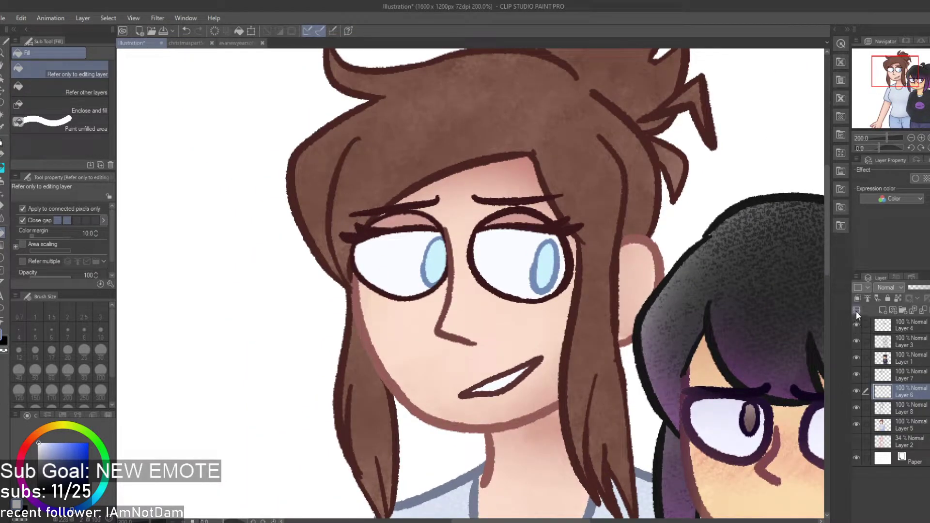
key(ctrl+z)
key(ctrl+y)
click(882, 311)
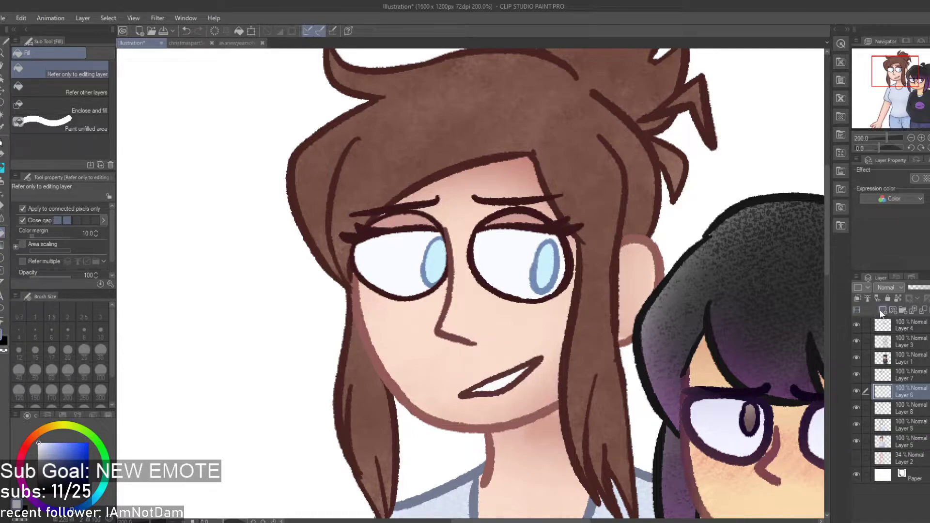
scroll(360, 234, up, 3)
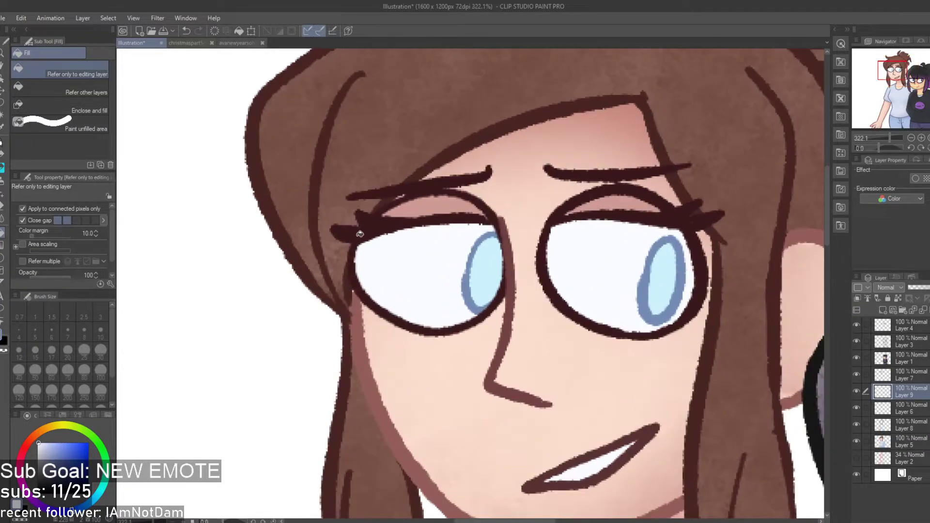
key(i)
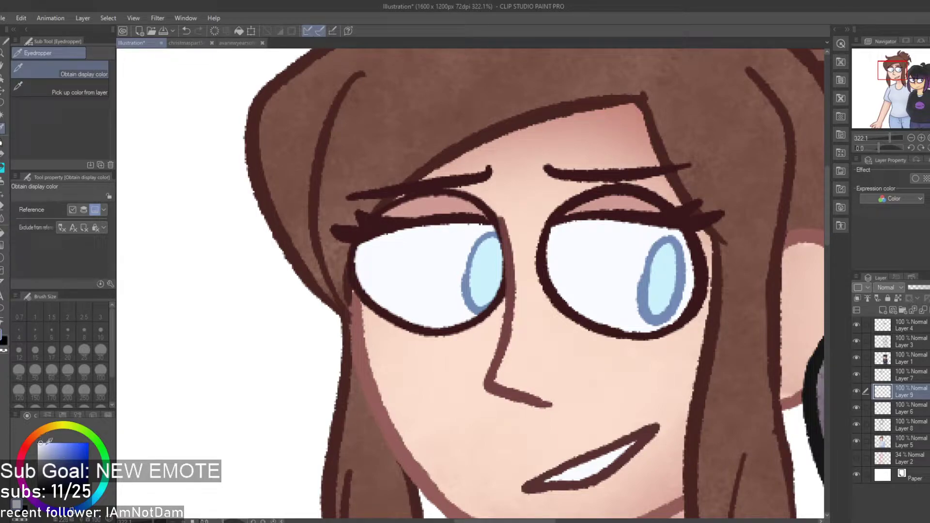
Try shading the brown-haired character's eye white with the airbrush and undo the strokes
key(b)
key(b)
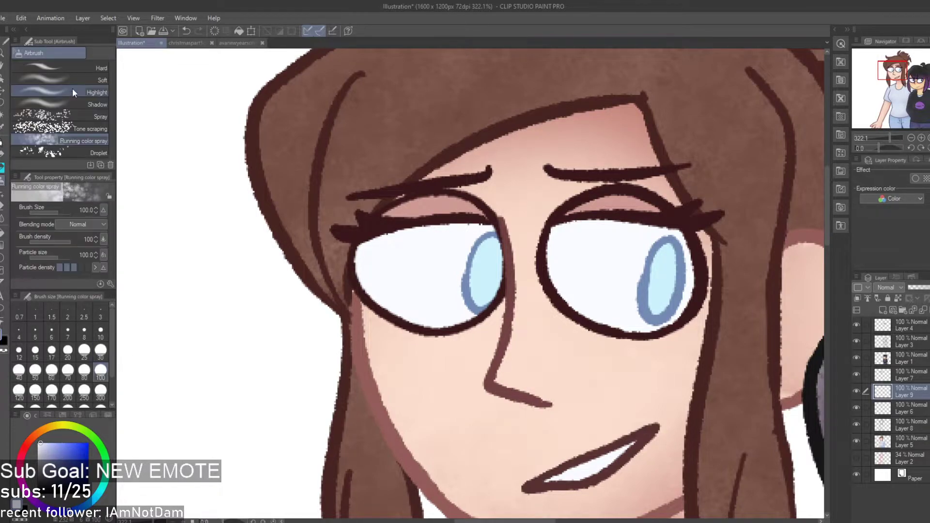
drag(446, 324, 462, 299)
key(ctrl+z)
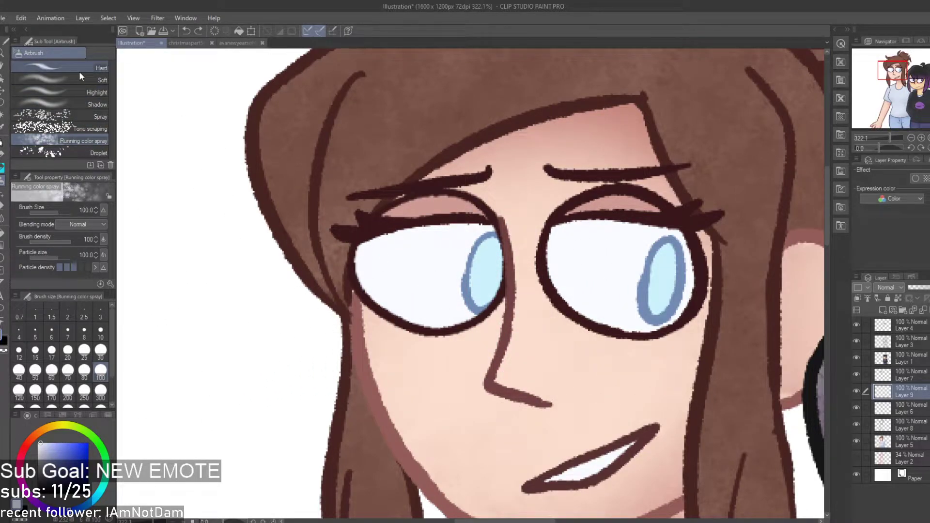
key(b)
key(b)
drag(379, 256, 489, 281)
key(ctrl+z)
key(b)
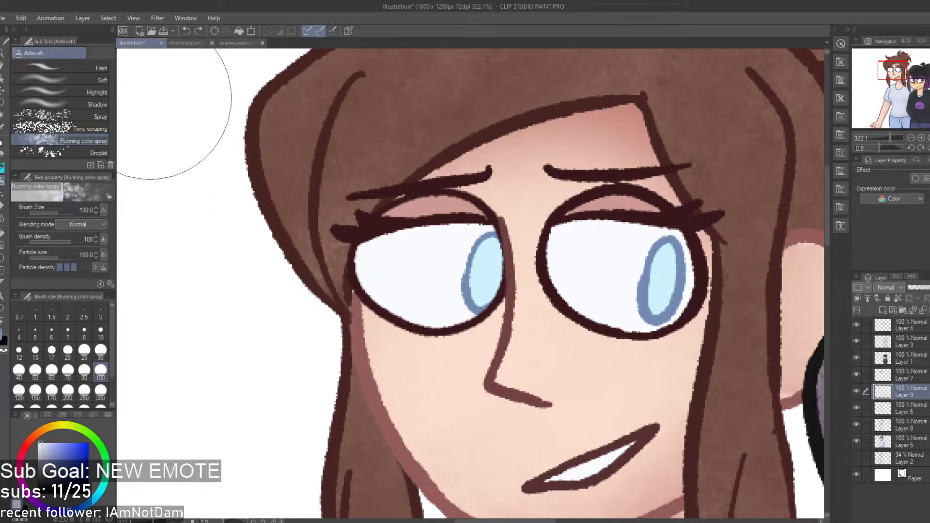
Shade both eye whites of the brown-haired character in pale bluish grey with the Dry Gouache brush at size 30
key(b)
click(95, 53)
mouse_move(533, 261)
mouse_down()
mouse_move(464, 277)
mouse_move(362, 326)
mouse_up()
key(ctrl+z)
click(44, 446)
drag(463, 322, 310, 298)
key(ctrl+z)
click(100, 350)
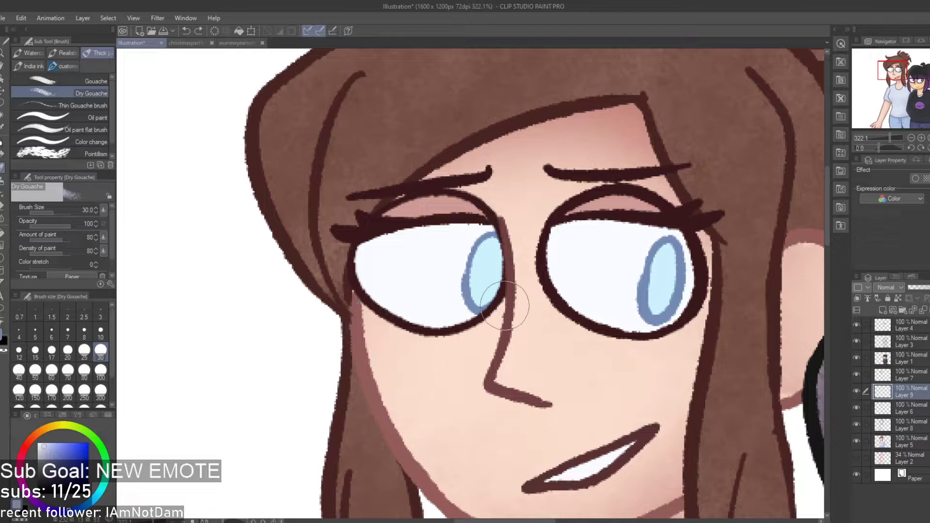
mouse_move(401, 261)
mouse_down()
mouse_move(420, 245)
mouse_move(381, 262)
mouse_move(421, 289)
mouse_move(394, 286)
mouse_move(443, 291)
mouse_move(432, 303)
mouse_move(445, 301)
mouse_move(465, 243)
mouse_move(427, 277)
mouse_move(442, 296)
mouse_move(443, 264)
mouse_move(429, 267)
mouse_move(447, 233)
mouse_up()
mouse_move(594, 269)
mouse_down()
mouse_move(582, 235)
mouse_move(571, 247)
mouse_move(613, 305)
mouse_move(587, 288)
mouse_move(600, 270)
mouse_move(610, 284)
mouse_move(632, 253)
mouse_up()
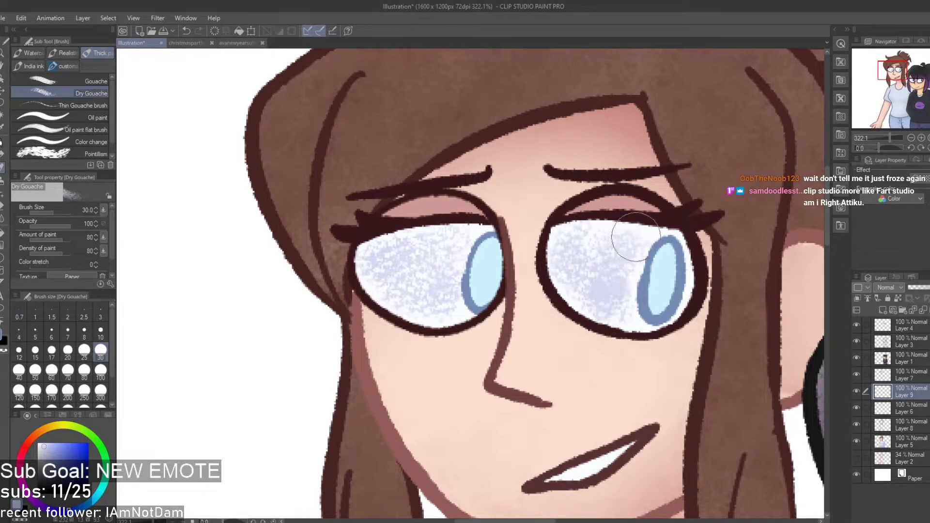
Fade the shading on both eye whites with the Soft eraser at size 170, comparing it with Layer 9 hidden
key(e)
mouse_move(613, 325)
mouse_down()
mouse_move(623, 271)
mouse_move(581, 291)
mouse_move(678, 301)
mouse_up()
click(856, 389)
click(856, 389)
mouse_move(344, 310)
mouse_down()
mouse_move(446, 197)
mouse_move(384, 394)
mouse_move(394, 270)
mouse_up()
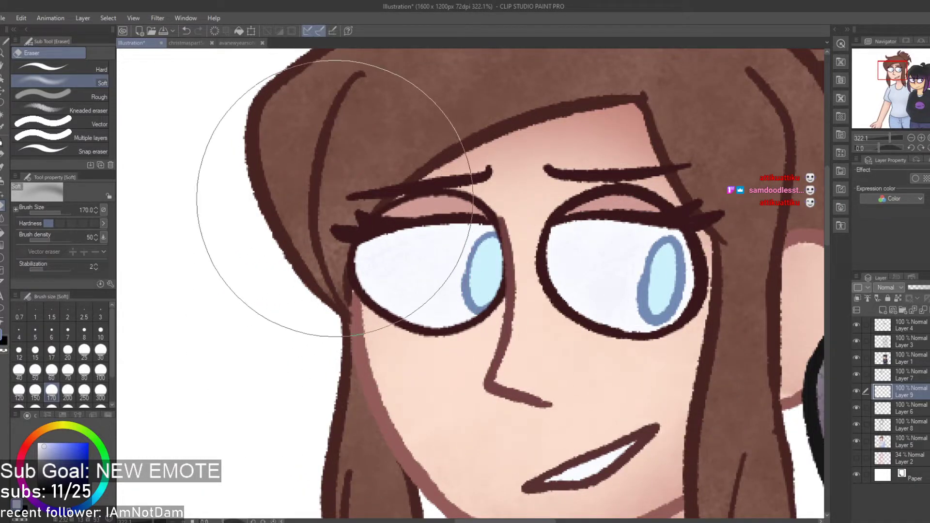
Sample the eyelid colour of the brown-haired character and shift it to a lighter, pinker tone
scroll(577, 183, down, 5)
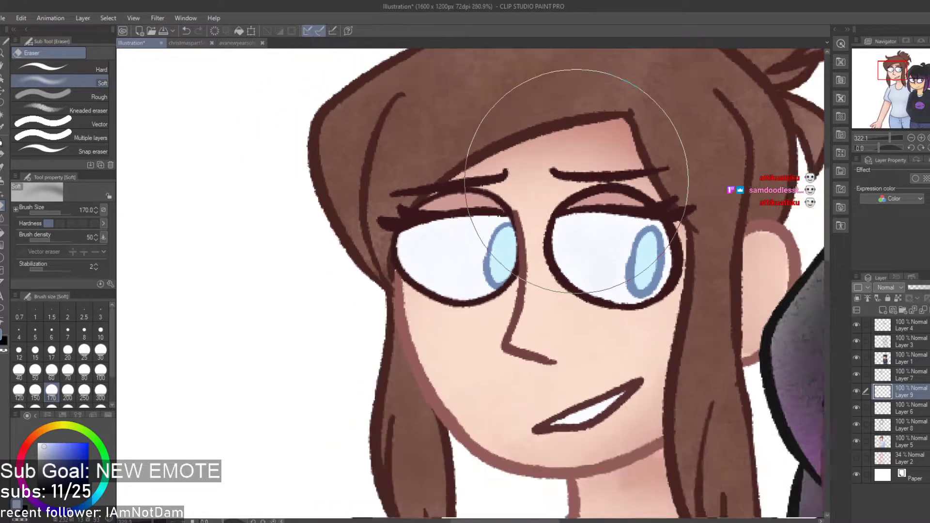
scroll(516, 255, up, 4)
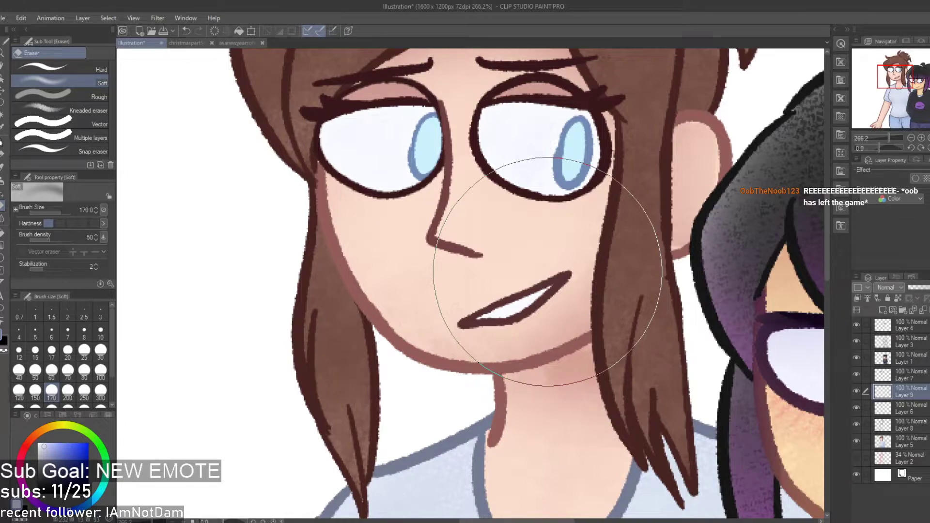
scroll(548, 272, down, 3)
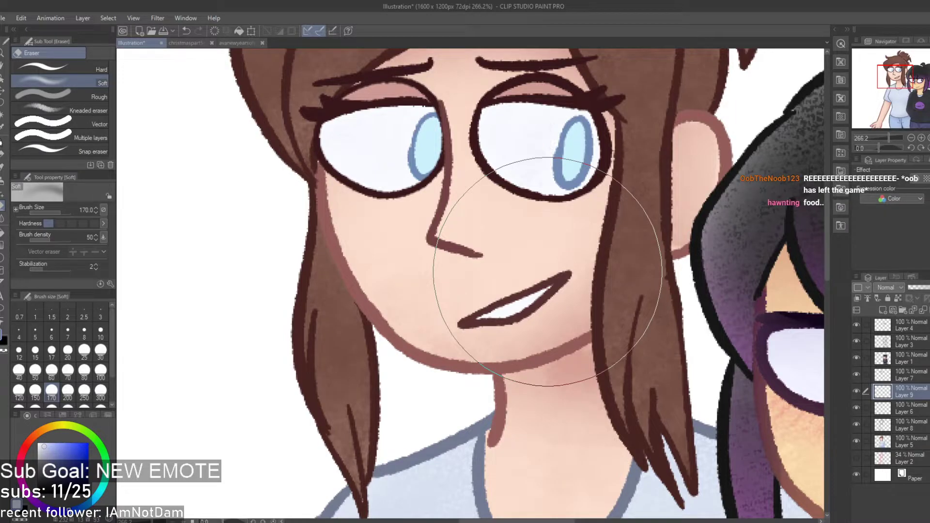
scroll(538, 319, down, 3)
scroll(499, 209, up, 7)
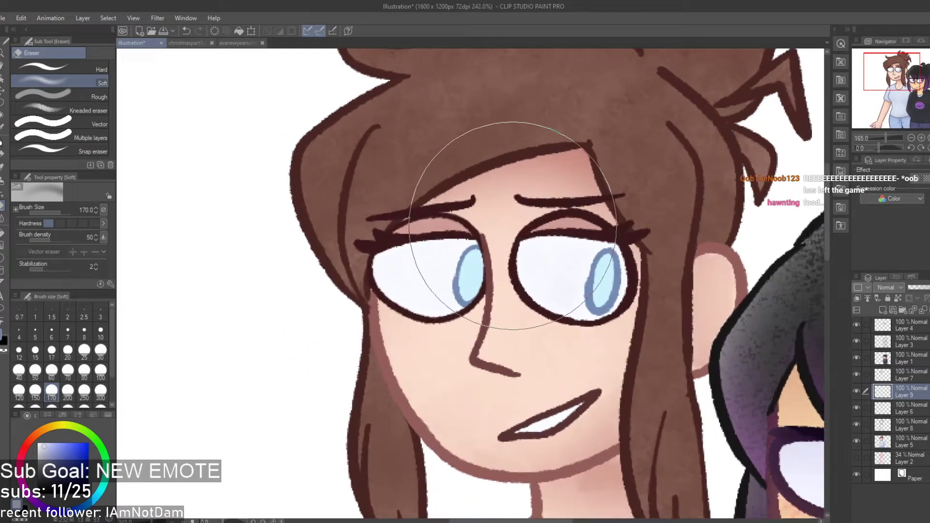
key(i)
click(615, 221)
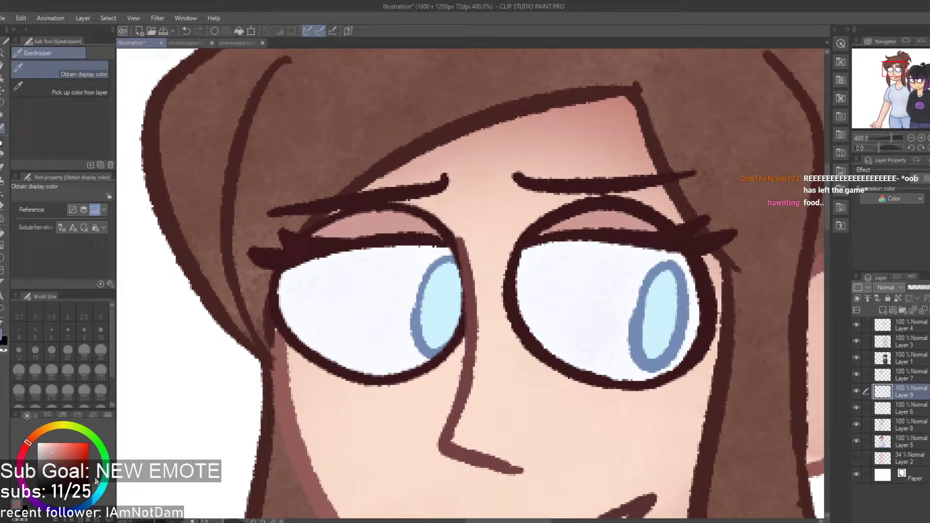
click(48, 447)
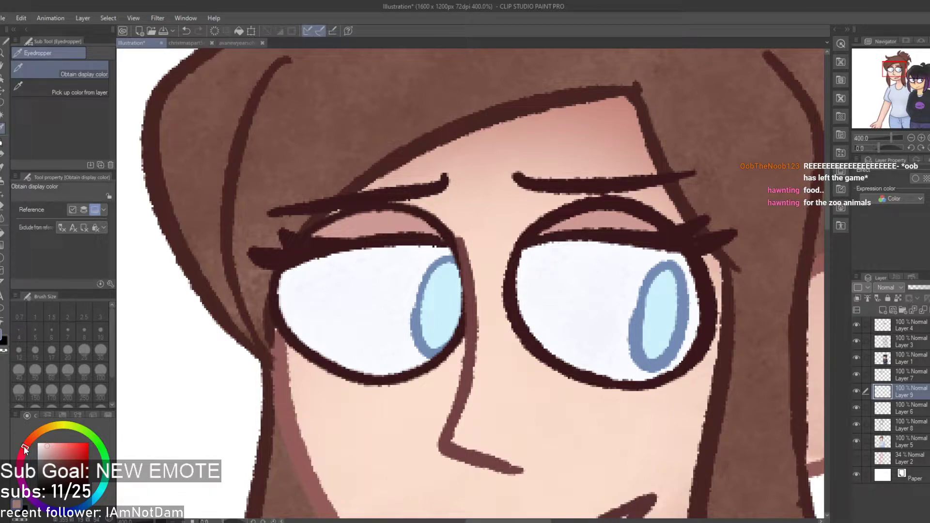
Try painting the lighter pink onto the eyelid freehand with the Dry Gouache brush and undo the strokes
key(b)
drag(362, 217, 377, 207)
key(ctrl+z)
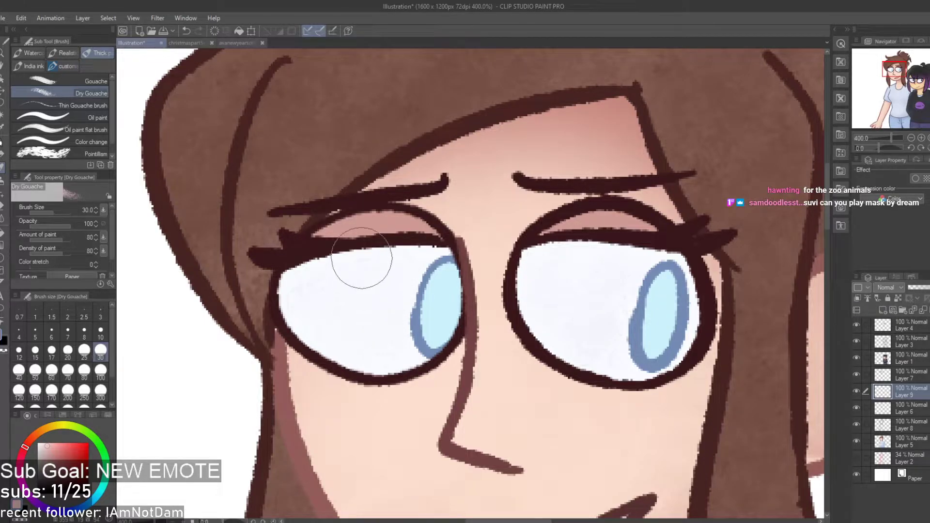
scroll(366, 215, up, 2)
mouse_move(326, 205)
mouse_down()
mouse_move(328, 247)
mouse_move(348, 257)
mouse_up()
key(ctrl+z)
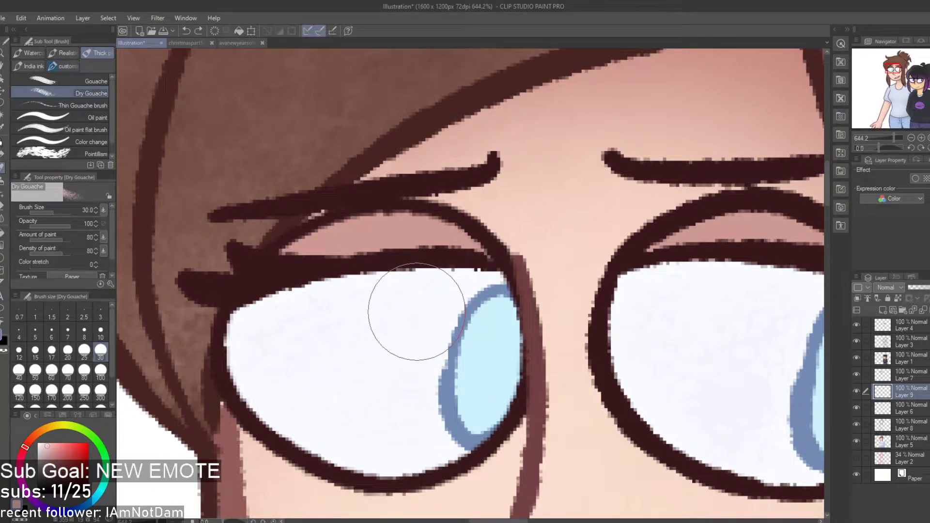
mouse_move(403, 285)
mouse_down()
mouse_move(361, 258)
mouse_move(336, 273)
mouse_up()
key(ctrl+z)
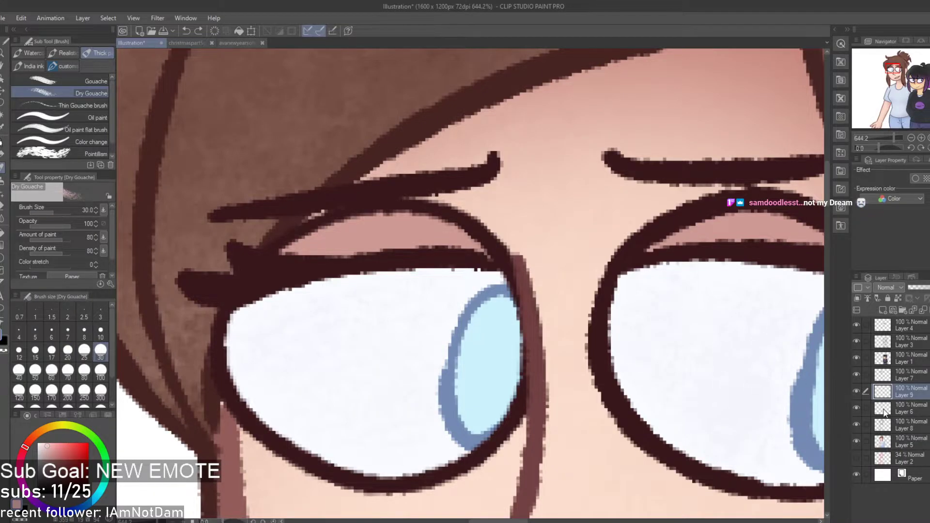
Auto-select both eyelid areas from Layer 6 and make Layer 9 the active layer
key(w)
click(729, 237)
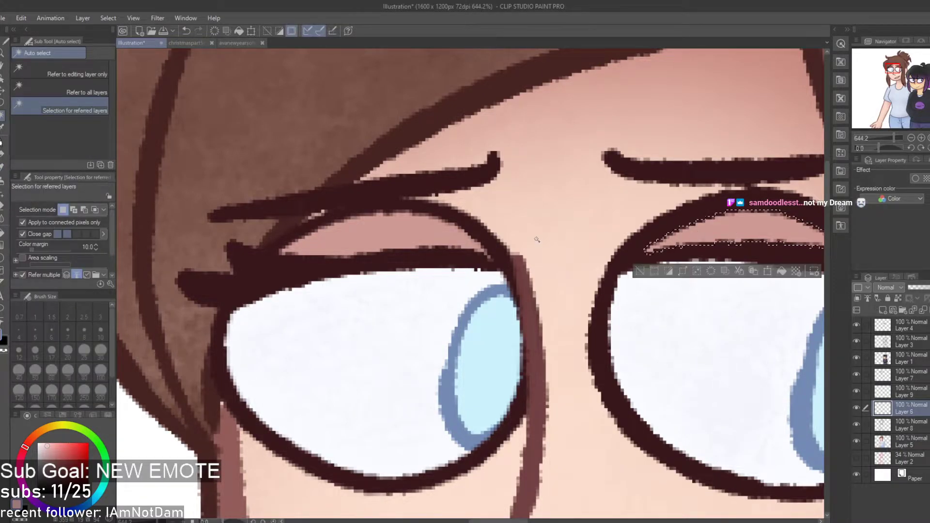
shift+click(395, 234)
click(908, 394)
Paint both selected eyelids with light pink Dry Gouache texture on Layer 9 and clear the selection
scroll(490, 363, down, 2)
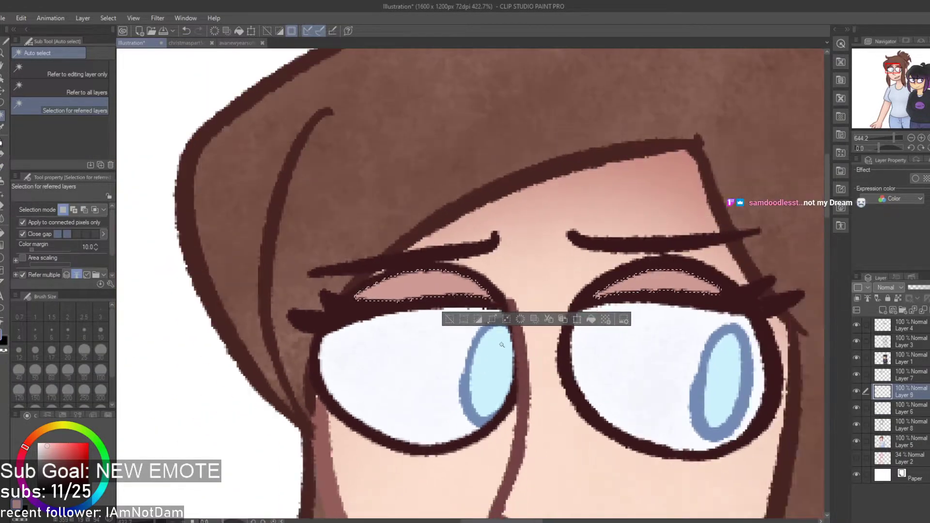
scroll(574, 284, up, 2)
key(b)
mouse_move(384, 342)
mouse_down()
mouse_move(300, 336)
mouse_move(353, 302)
mouse_move(325, 332)
mouse_up()
scroll(325, 332, down, 2)
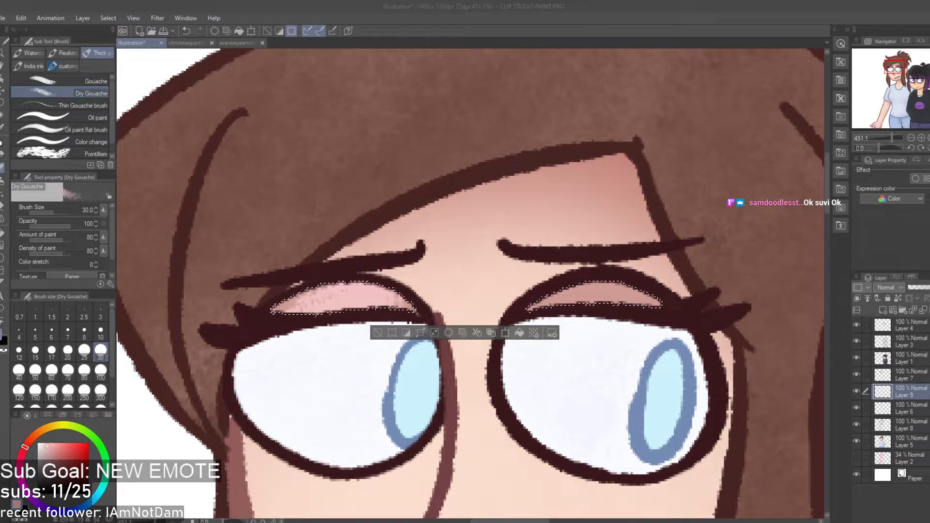
scroll(543, 311, up, 2)
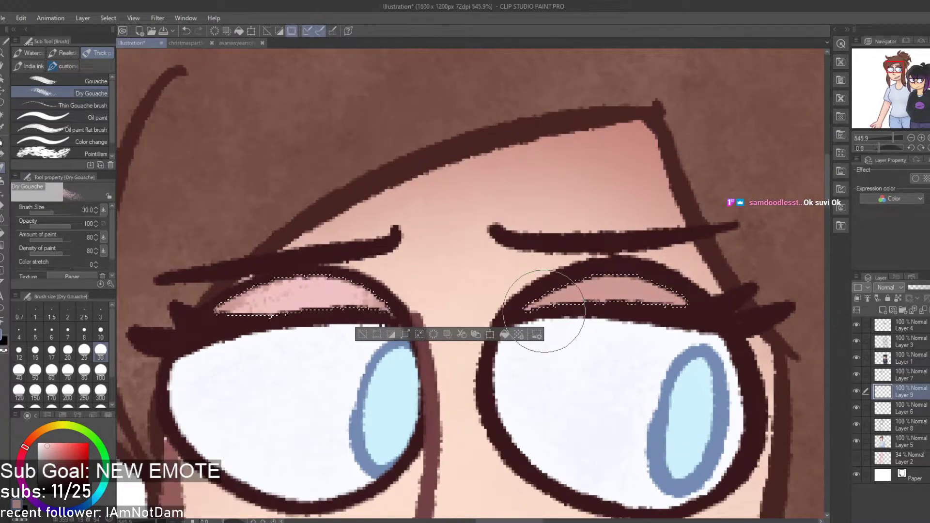
drag(604, 316, 587, 318)
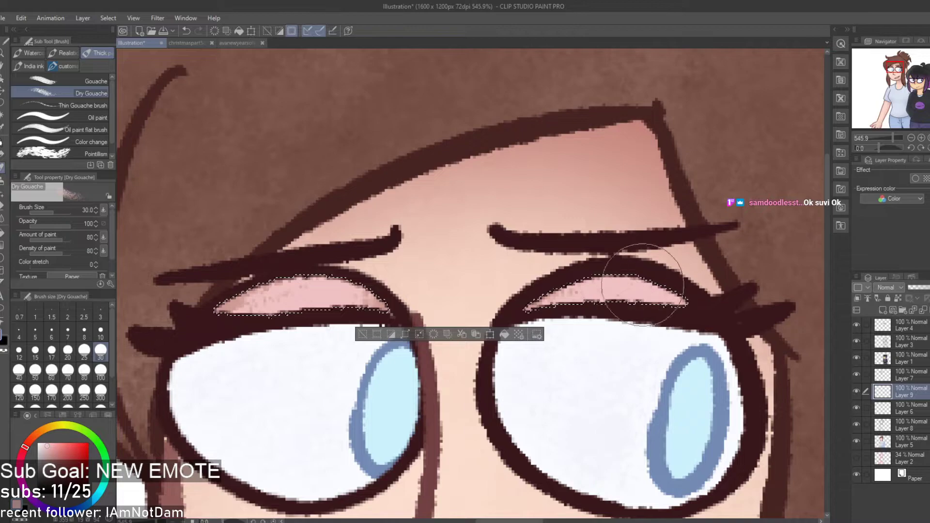
key(ctrl+d)
Fade the pink texture on both eyelids with the Soft eraser at size 100
key(e)
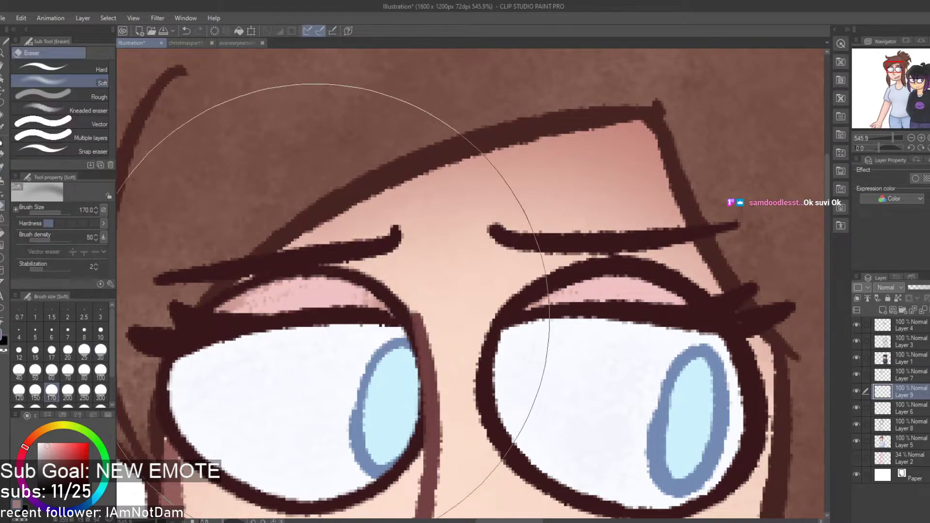
click(101, 372)
mouse_move(253, 271)
mouse_down()
mouse_move(384, 363)
mouse_move(301, 436)
mouse_move(257, 193)
mouse_move(388, 259)
mouse_move(255, 195)
mouse_move(232, 300)
mouse_move(438, 284)
mouse_move(457, 291)
mouse_move(560, 166)
mouse_move(662, 390)
mouse_move(769, 313)
mouse_move(571, 388)
mouse_move(562, 143)
mouse_up()
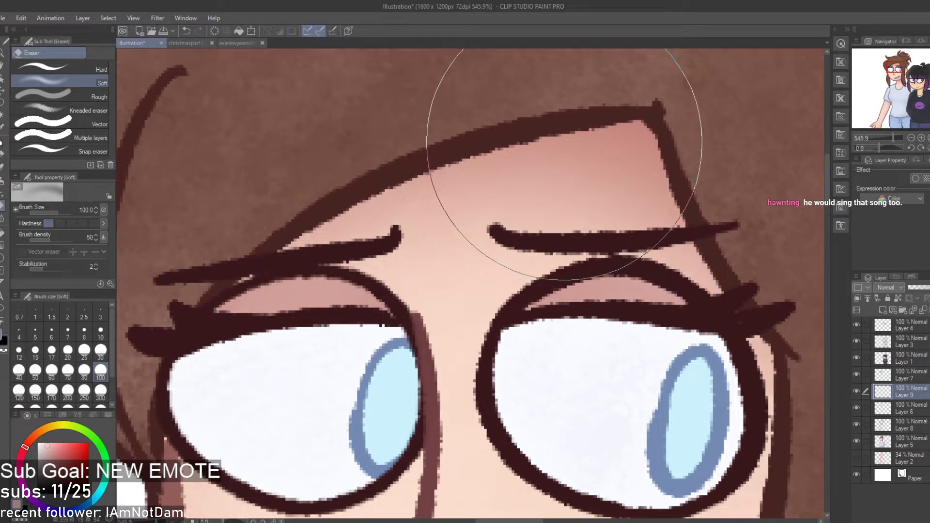
Try the Subtract and Screen blending modes on Layer 9 and set it to Add
scroll(562, 141, down, 5)
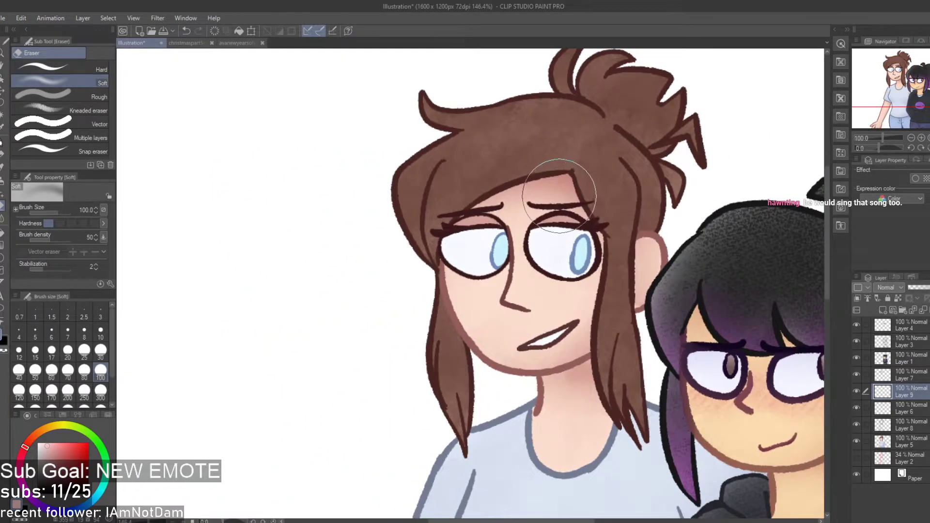
scroll(556, 197, up, 2)
scroll(480, 203, up, 2)
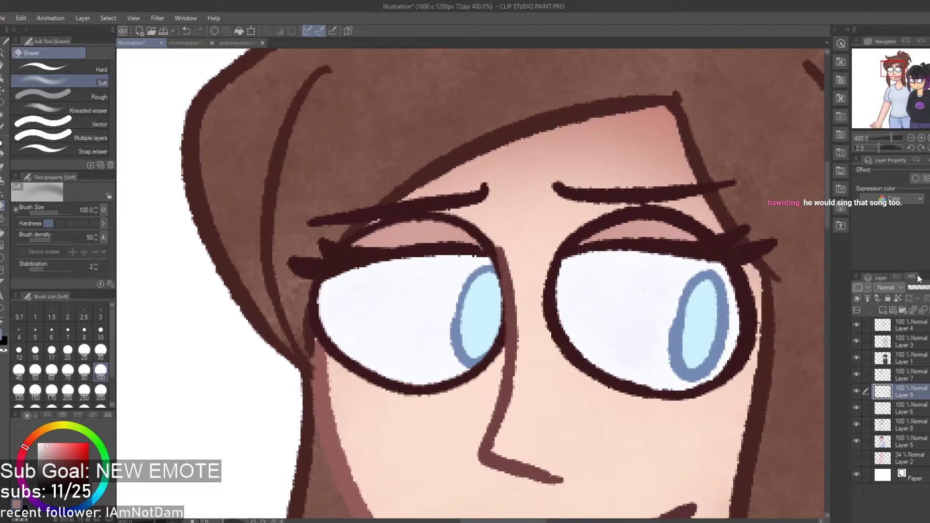
scroll(894, 285, down, 6)
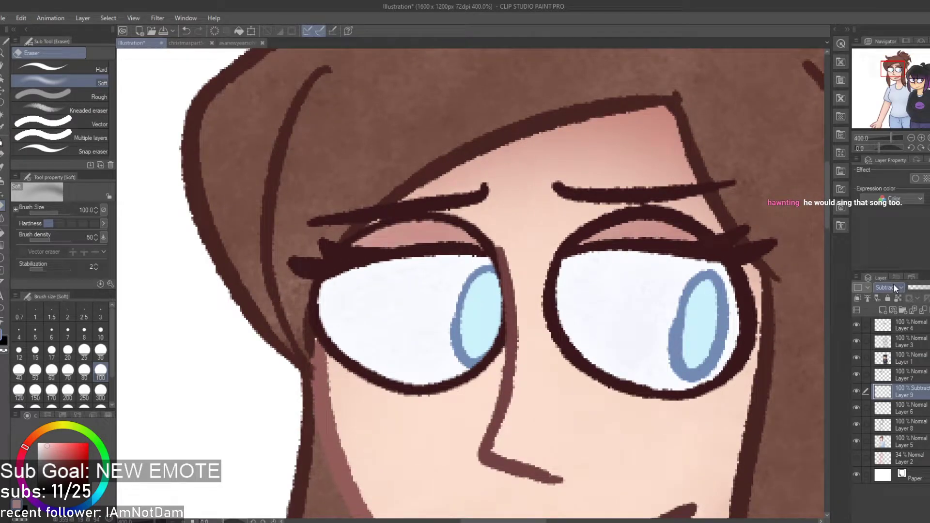
scroll(894, 285, down, 1)
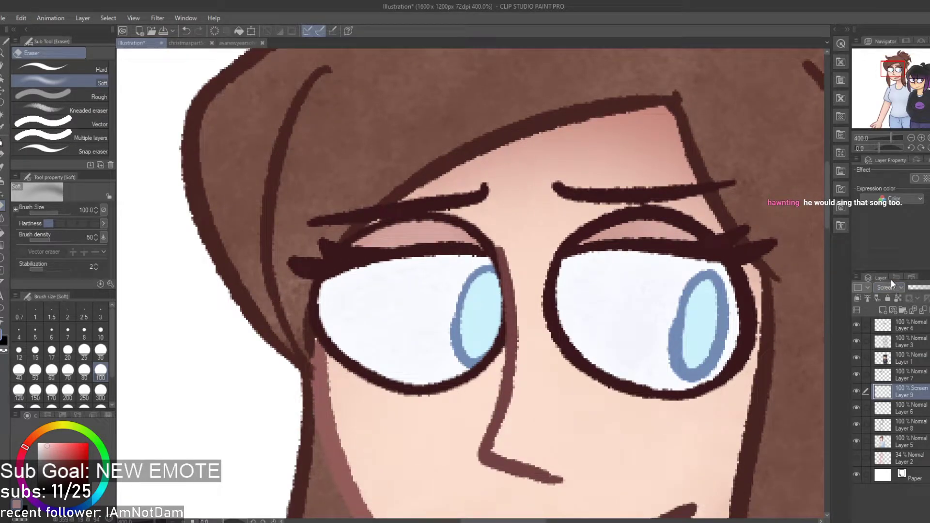
scroll(899, 115, down, 3)
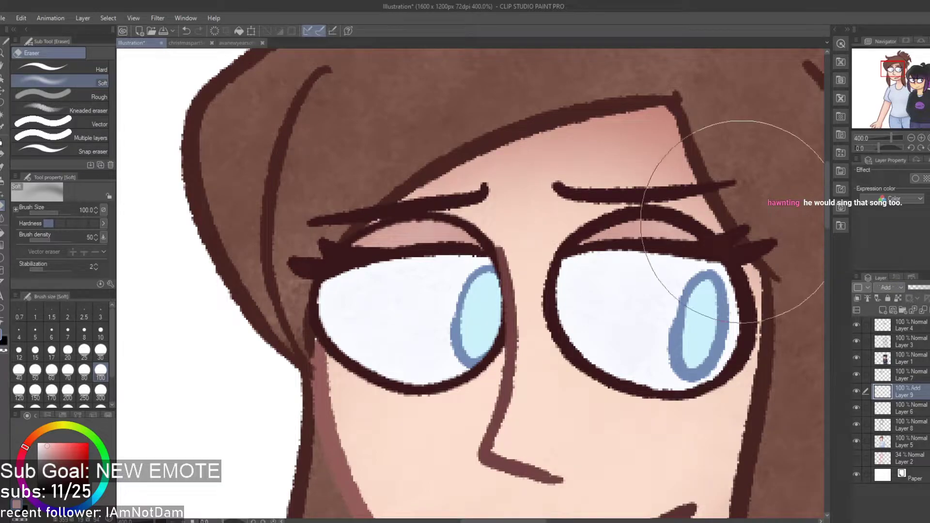
Examine the blended eyelids and eye whites both up close and across the brown-haired character's whole face
scroll(584, 218, down, 2)
scroll(570, 202, down, 1)
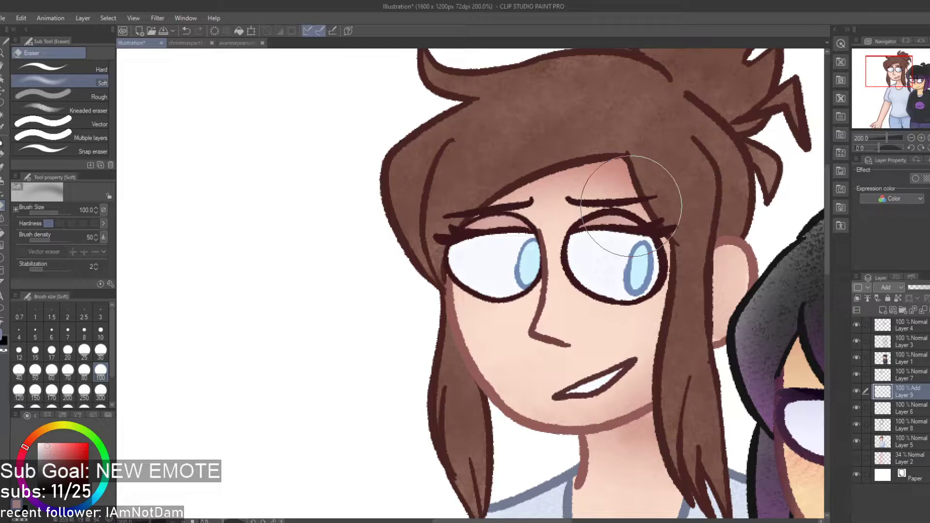
scroll(602, 260, up, 1)
scroll(685, 208, up, 1)
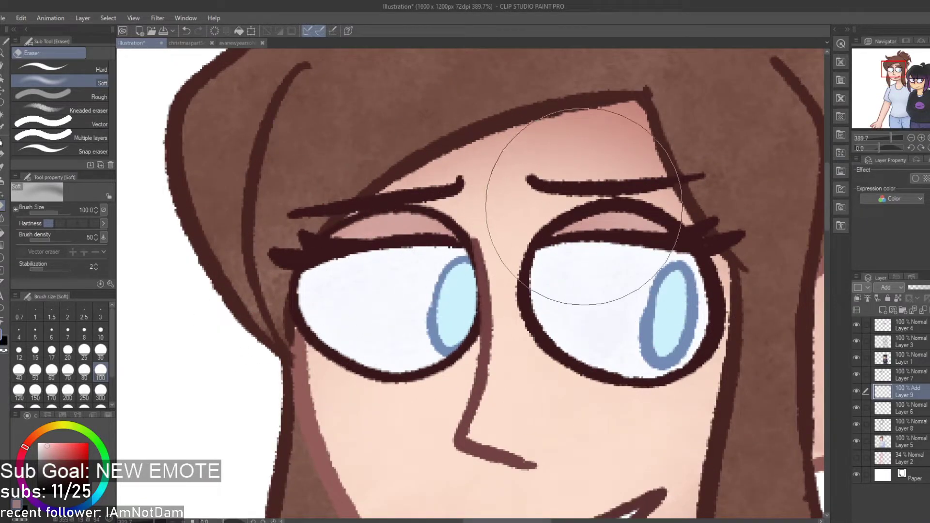
scroll(577, 180, down, 2)
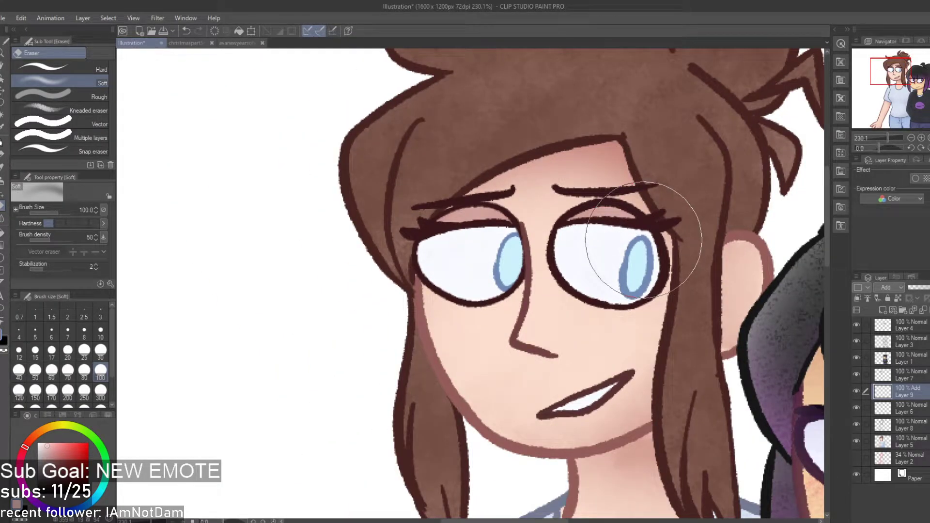
scroll(713, 192, up, 1)
scroll(713, 193, down, 2)
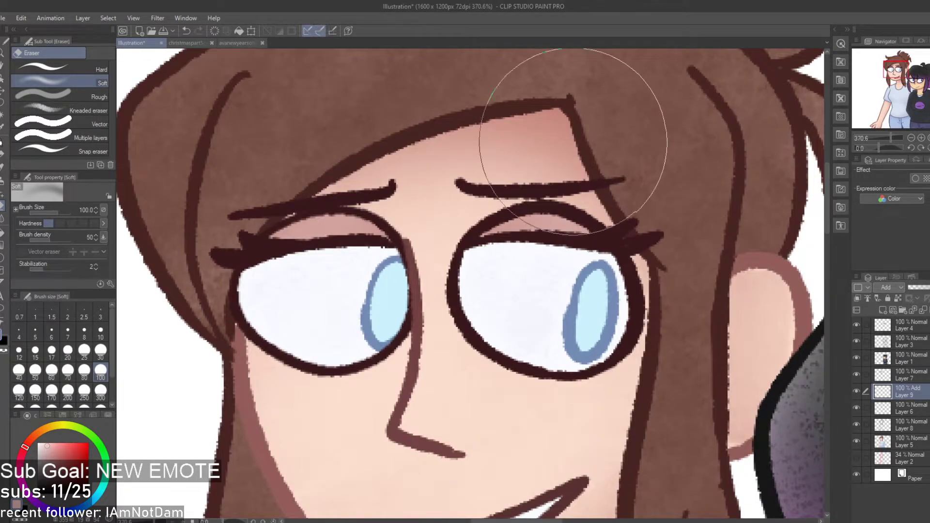
Merge the Add-mode Layer 9 down into Layer 6
click(924, 309)
scroll(521, 155, up, 3)
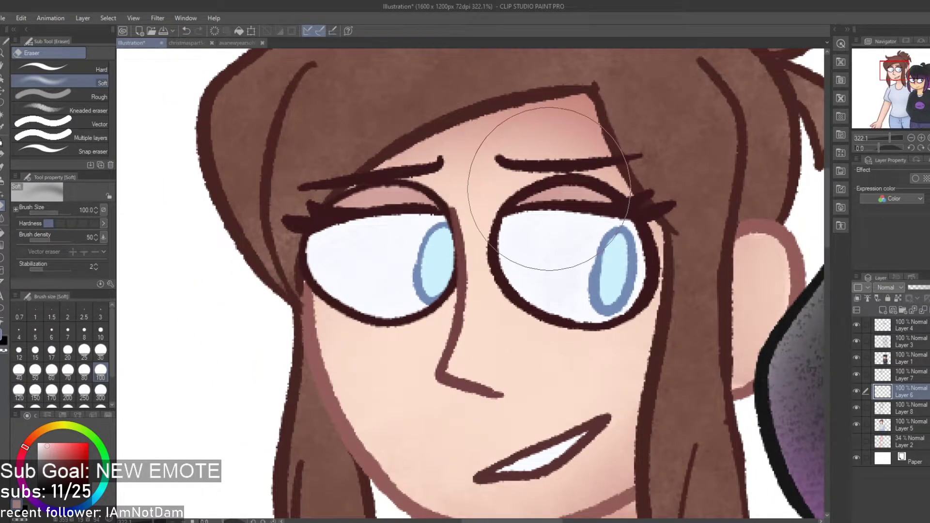
scroll(452, 181, down, 3)
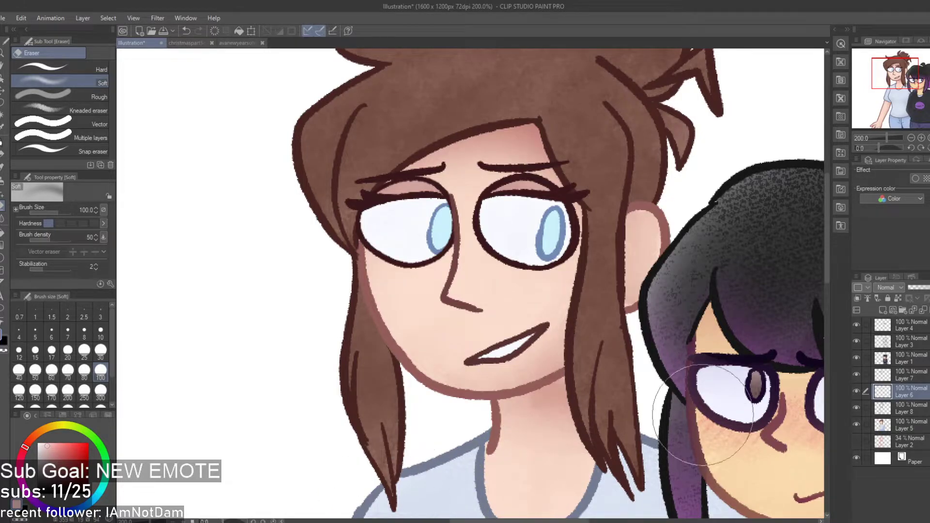
scroll(488, 307, down, 2)
scroll(480, 262, up, 4)
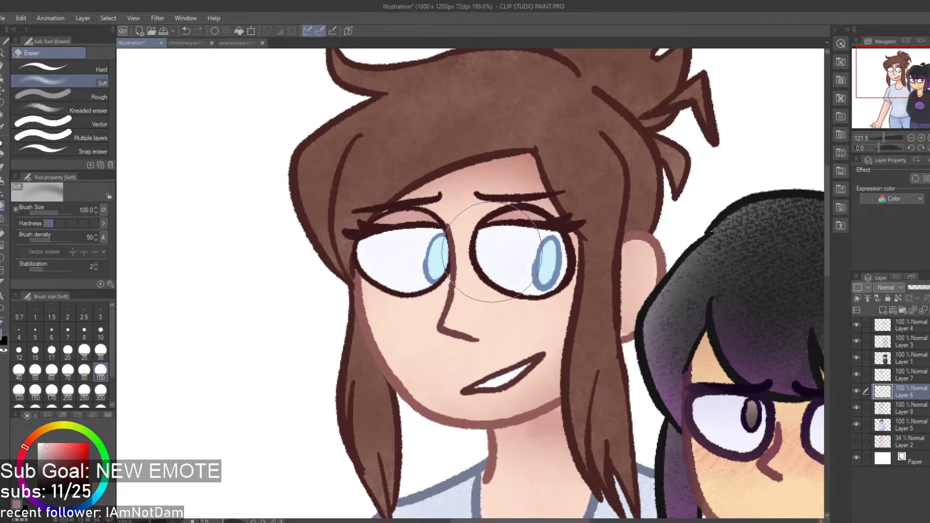
scroll(452, 234, down, 3)
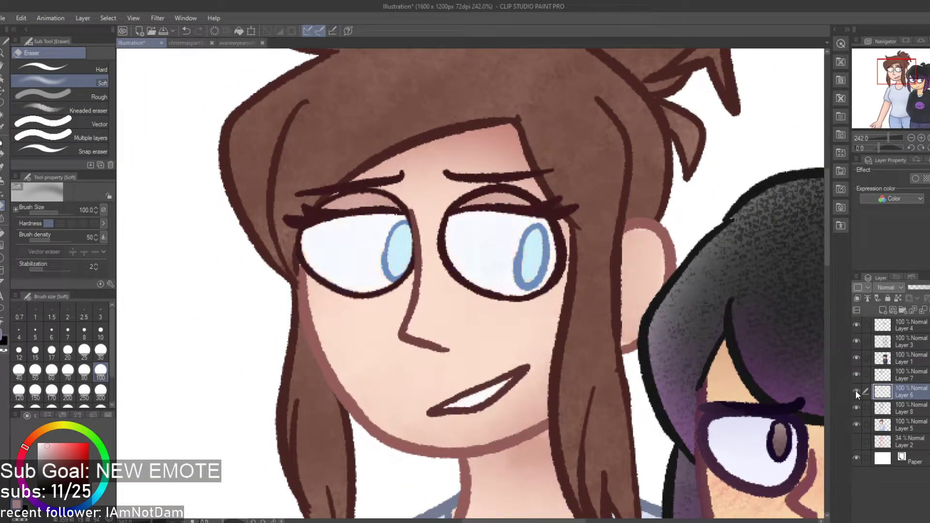
Select the pale blue interiors of both of the brown-haired character's irises using the referred-layers auto selection
scroll(380, 242, up, 2)
key(w)
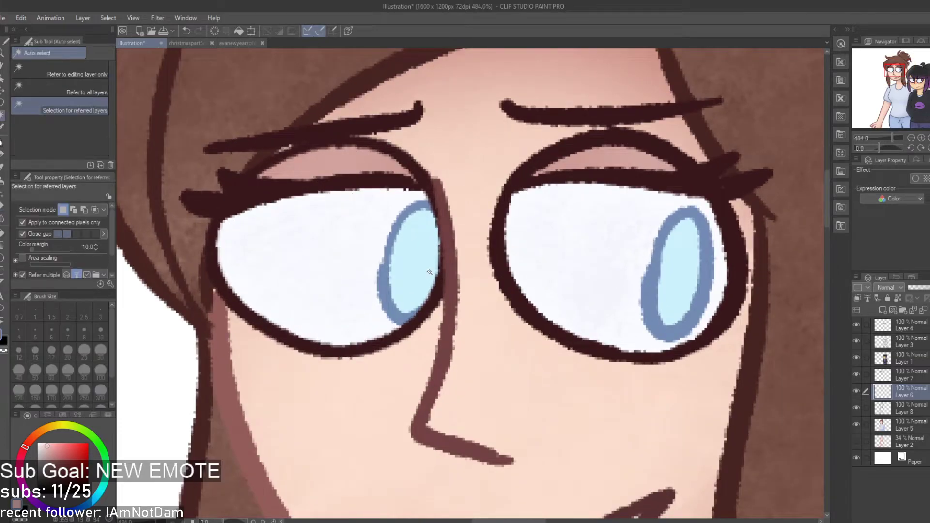
click(414, 262)
shift+click(683, 272)
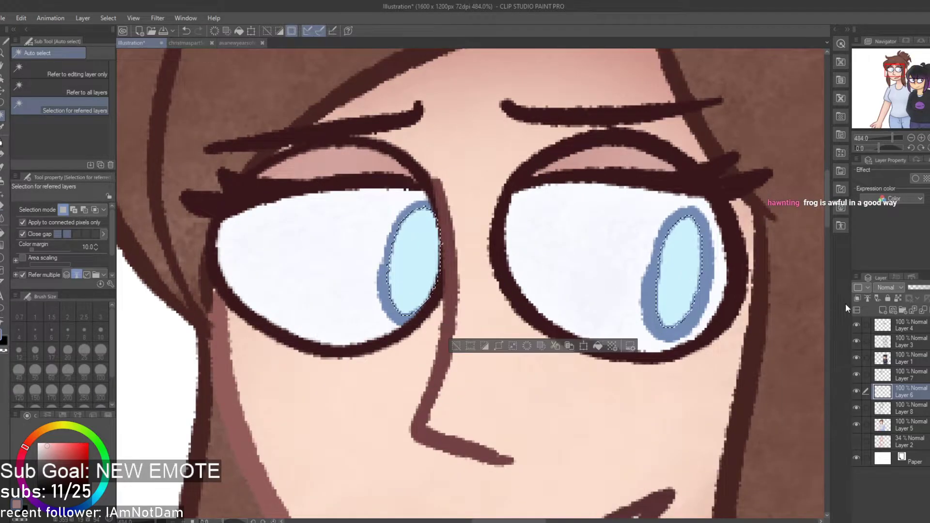
Add a new layer above Layer 6 and sample the pale blue from the iris
click(881, 312)
key(i)
click(676, 290)
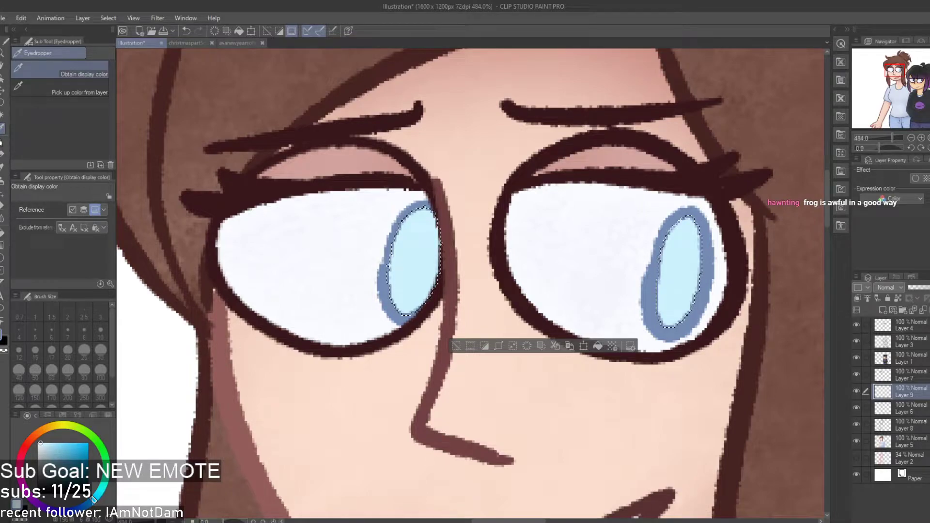
key(b)
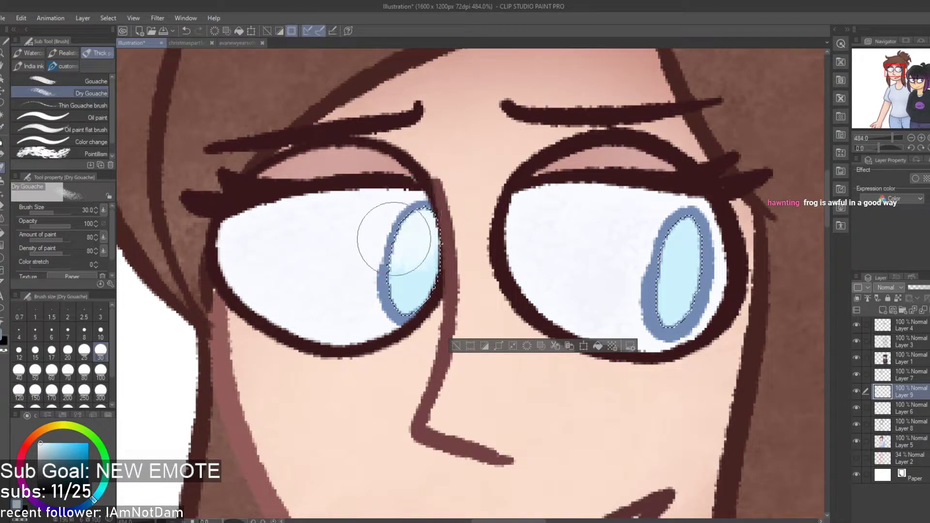
key(ctrl+z)
key(b)
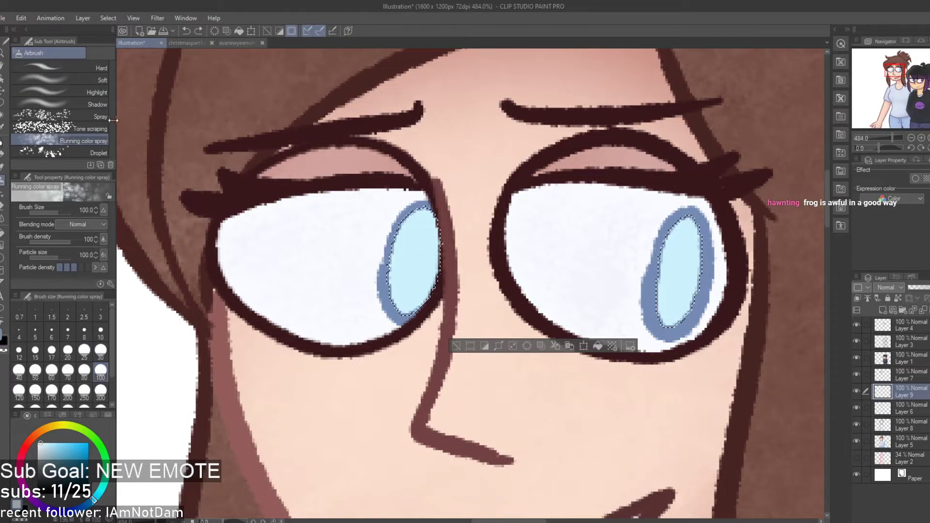
key(b)
key(b)
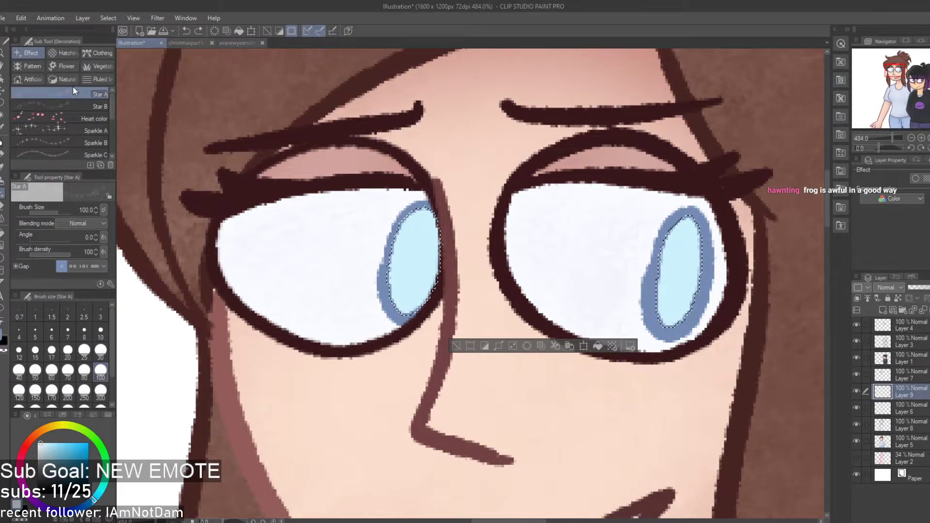
Paint a near-white highlight over the upper part of both irises with the custom brush at size 30 and soften it with the Soft eraser
click(63, 66)
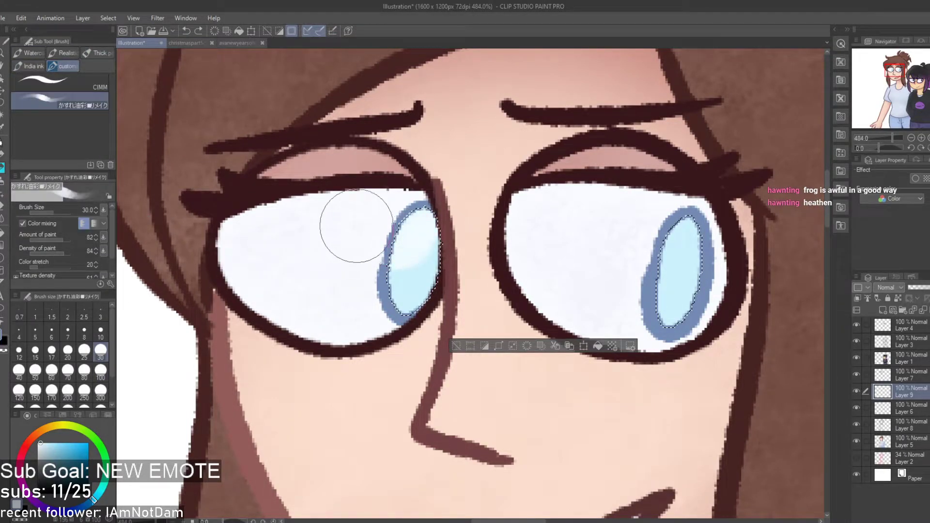
drag(391, 233, 437, 220)
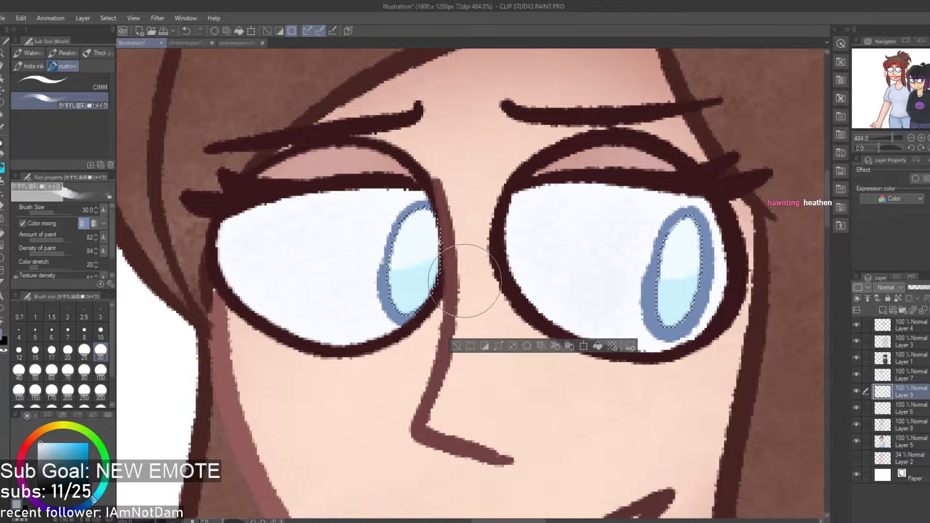
key(ctrl+z)
key(e)
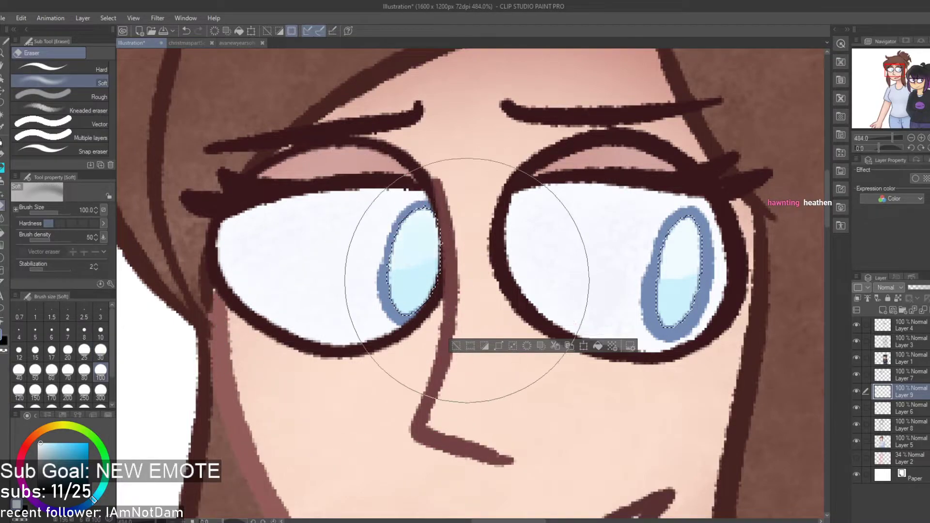
mouse_move(485, 314)
mouse_down()
mouse_move(604, 378)
mouse_move(613, 358)
mouse_move(538, 429)
mouse_move(626, 412)
mouse_up()
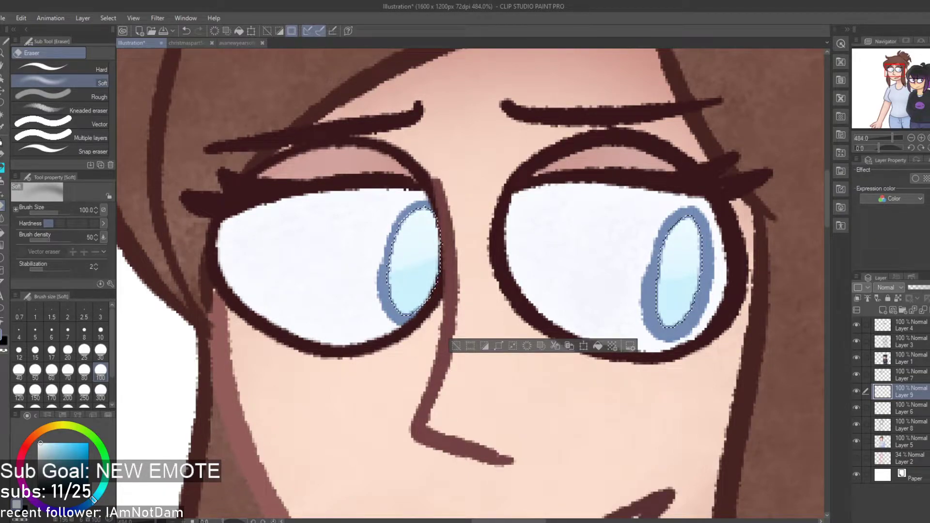
Examine the highlighted irises up close and across the brown-haired character's whole face
scroll(716, 363, down, 4)
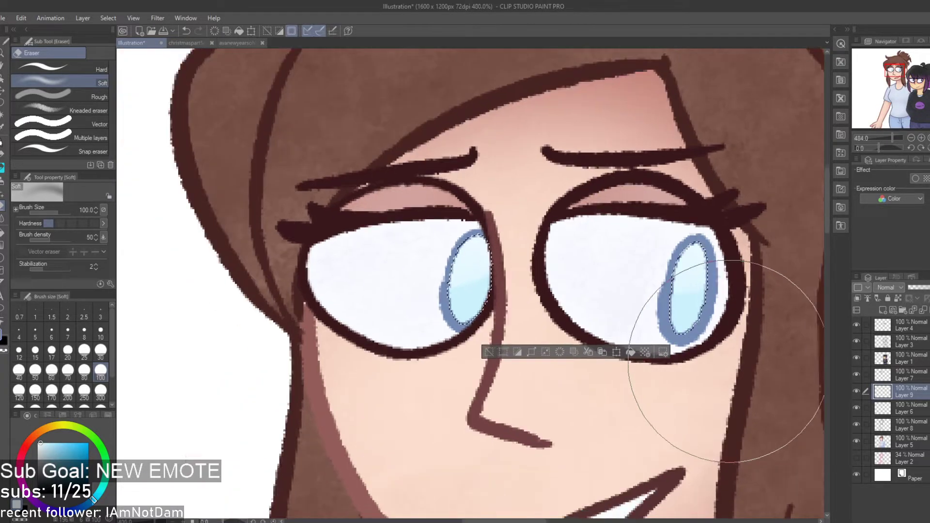
scroll(515, 321, up, 2)
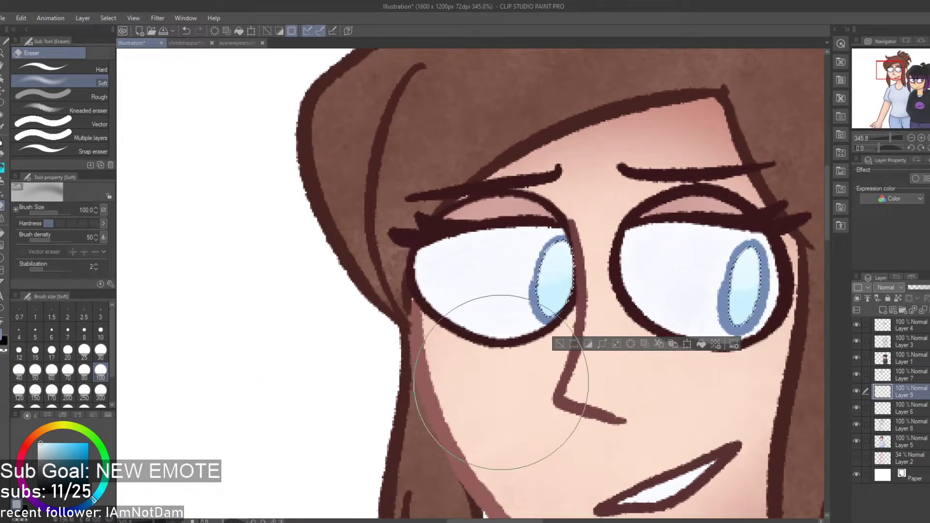
scroll(696, 343, up, 1)
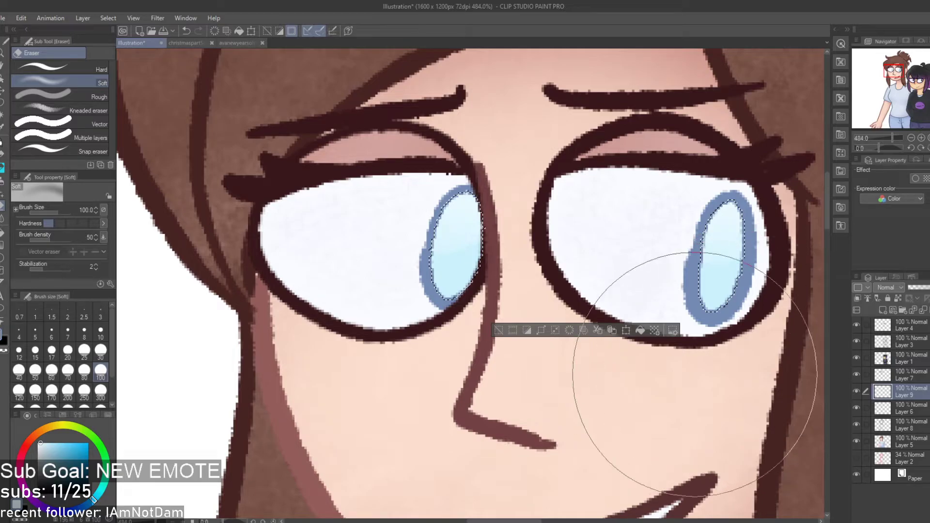
scroll(678, 388, down, 1)
scroll(427, 329, down, 1)
scroll(485, 320, down, 3)
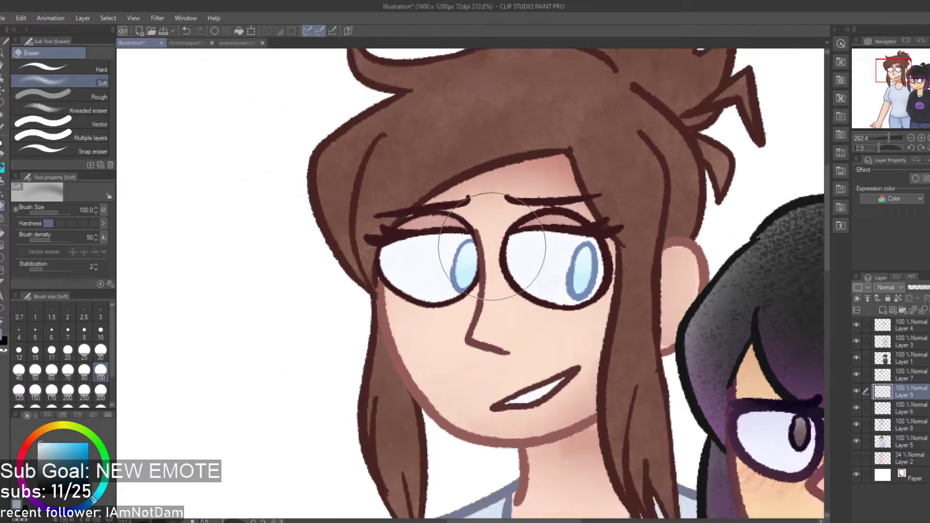
scroll(487, 289, up, 2)
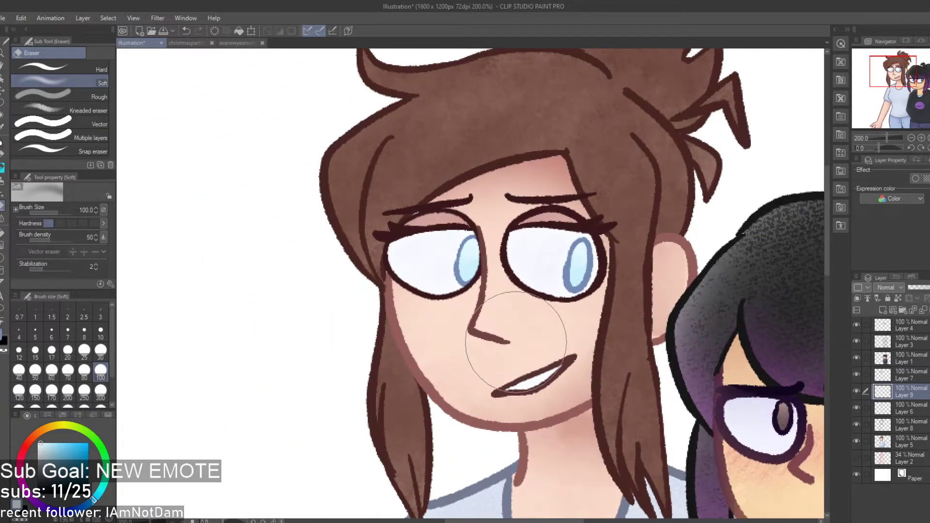
scroll(417, 334, up, 2)
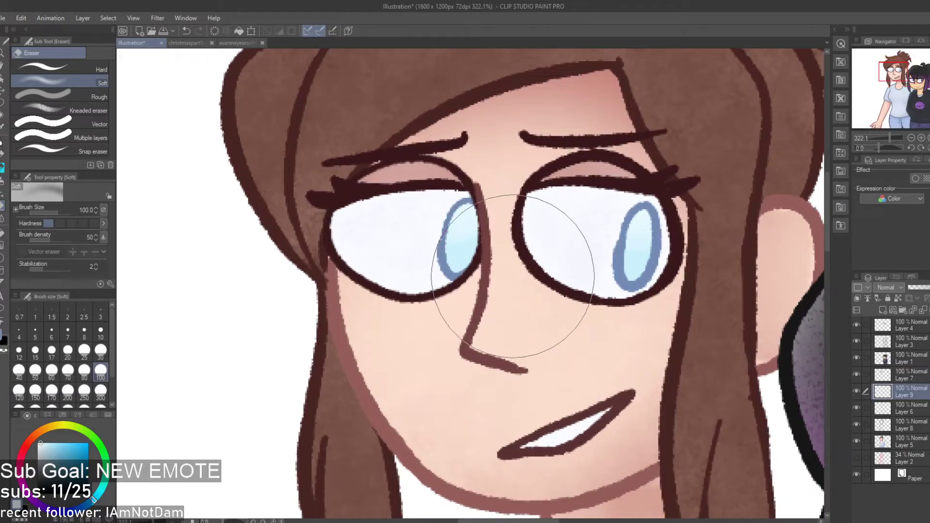
scroll(525, 259, up, 1)
scroll(504, 266, up, 1)
scroll(257, 272, up, 1)
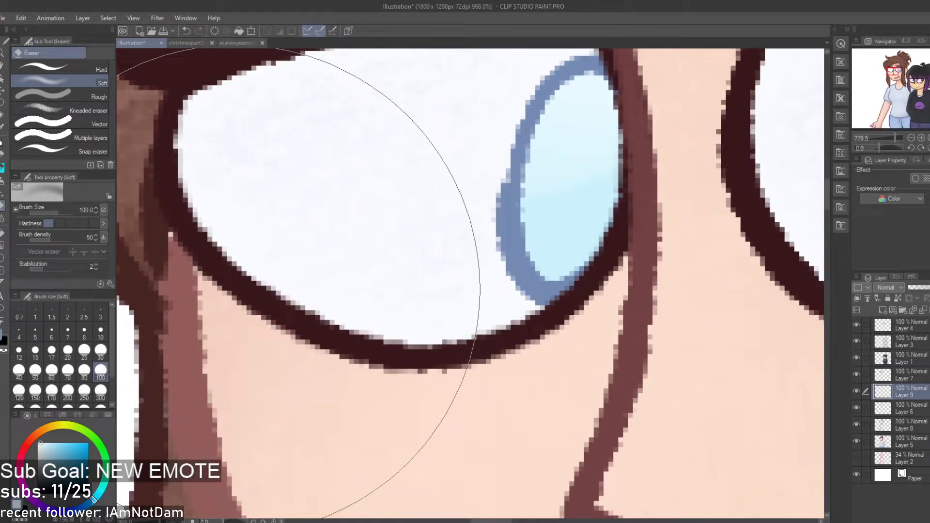
Merge the iris highlight layer down into Layer 6 and create a new Layer 9 above it
alt+click(186, 283)
click(916, 448)
key(p)
click(903, 398)
scroll(688, 361, down, 3)
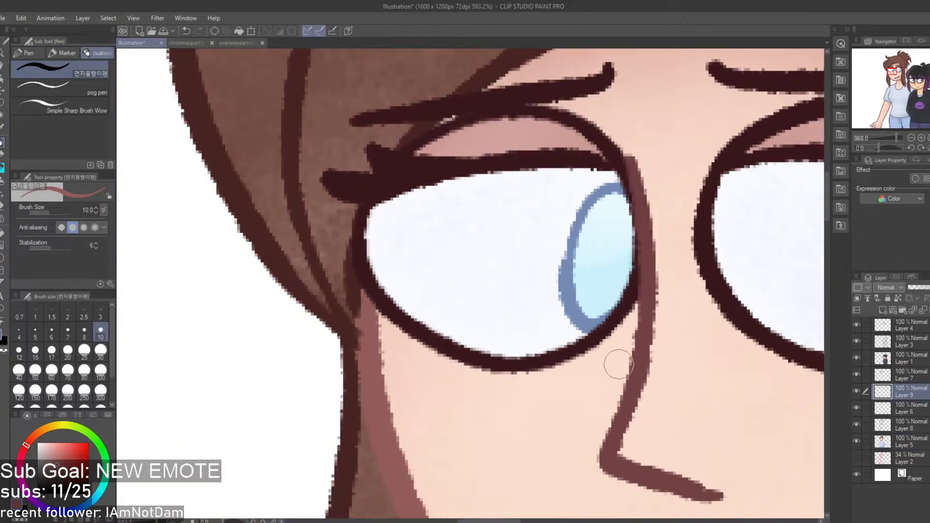
click(924, 311)
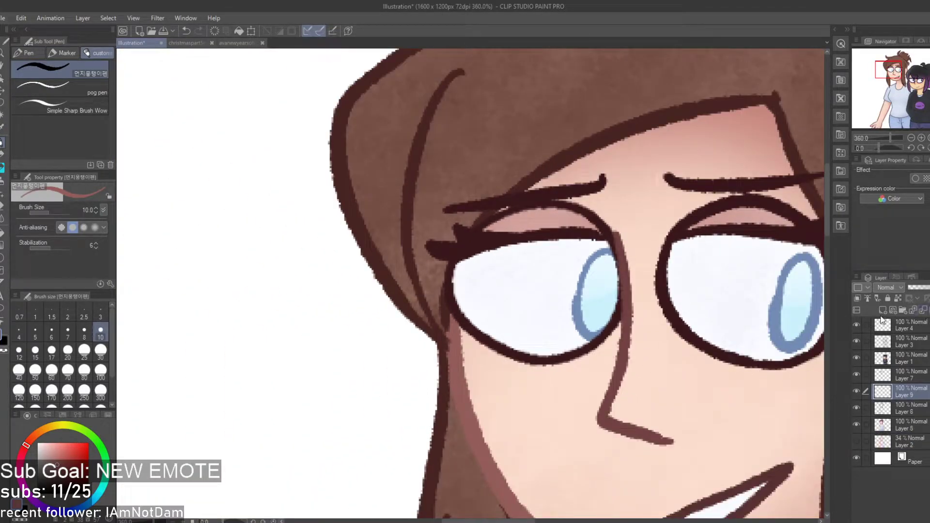
click(882, 310)
Sample a medium blue from the outline of the brown-haired character's iris
scroll(679, 394, down, 3)
scroll(679, 395, up, 5)
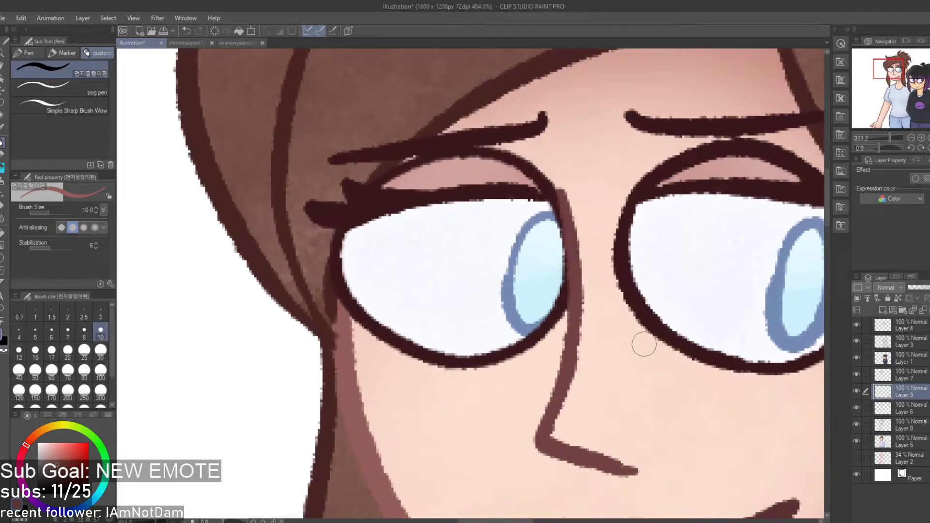
key(i)
click(508, 301)
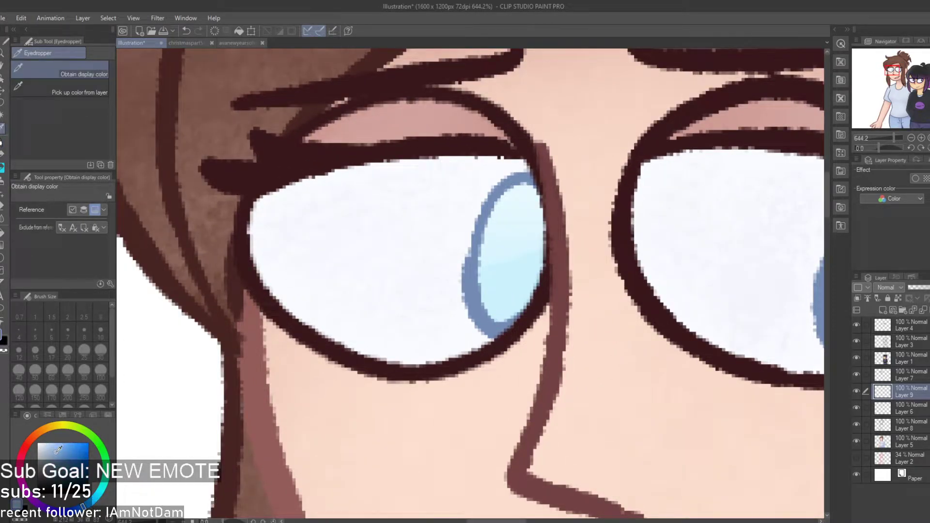
key(b)
drag(436, 318, 511, 301)
key(ctrl+z)
Auto-select both iris interiors with Layer 6 active, and make Layer 9 the working layer again
scroll(309, 312, down, 2)
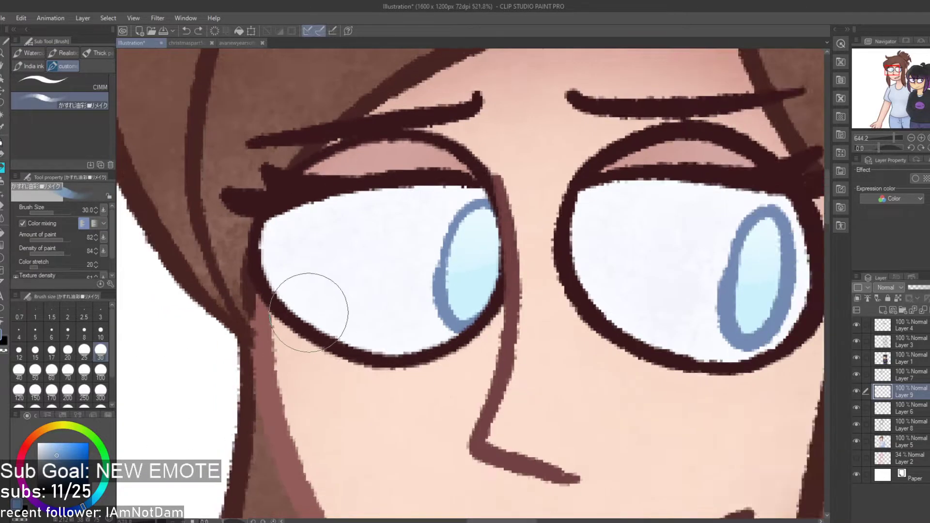
click(913, 408)
key(w)
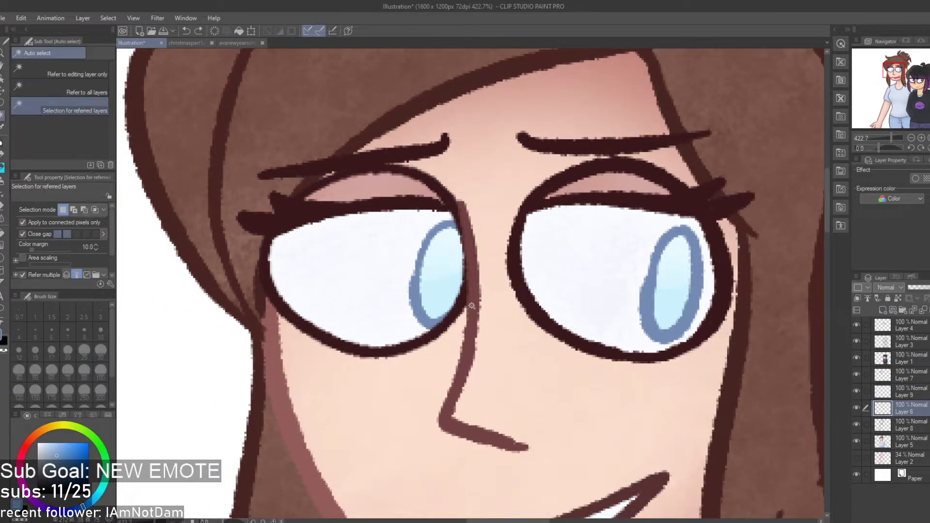
click(441, 298)
shift+click(672, 301)
click(896, 392)
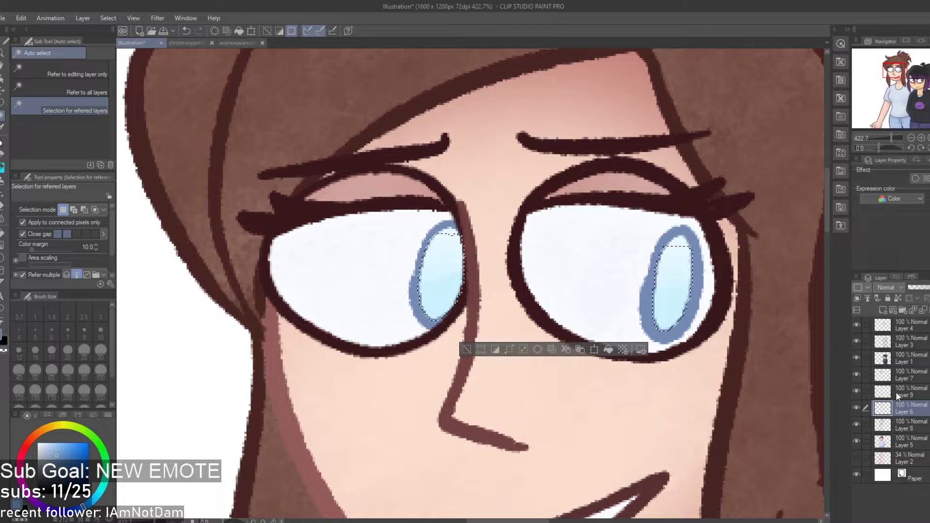
scroll(438, 376, up, 1)
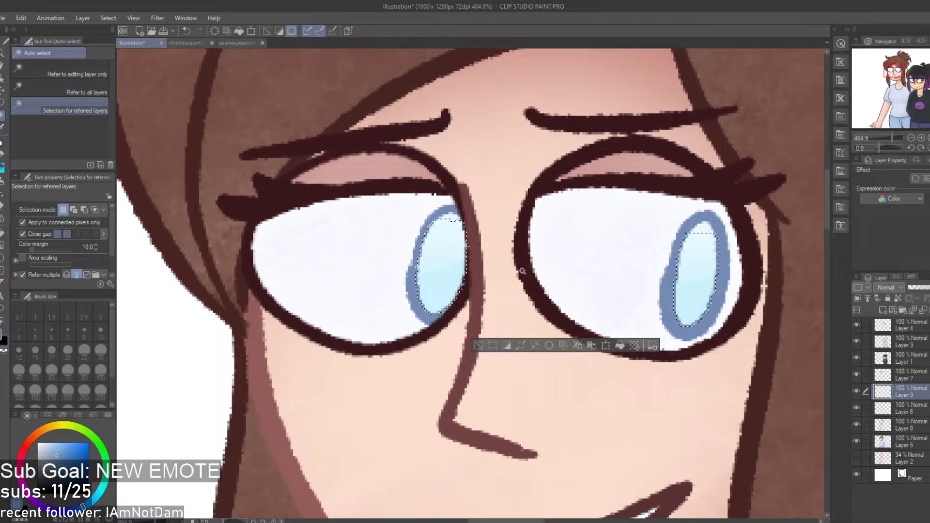
key(g)
drag(535, 334, 537, 242)
key(ctrl+z)
Paint medium blue shading over the lower half of both selected irises with the custom brush at size 30
key(b)
mouse_move(399, 271)
mouse_down()
mouse_move(516, 317)
mouse_move(422, 278)
mouse_move(524, 290)
mouse_up()
drag(640, 304, 698, 295)
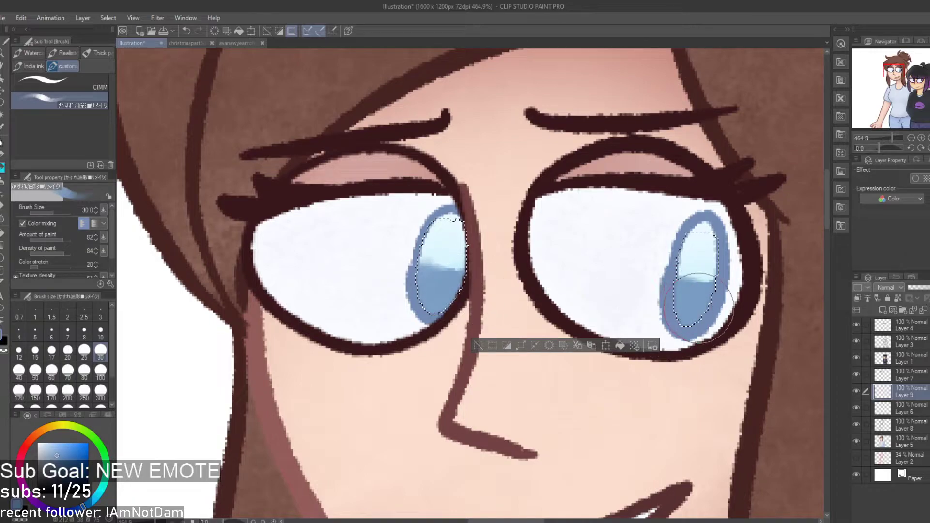
Fade the blue shading in both irises with the Soft eraser at size 100 and clear the selection
key(e)
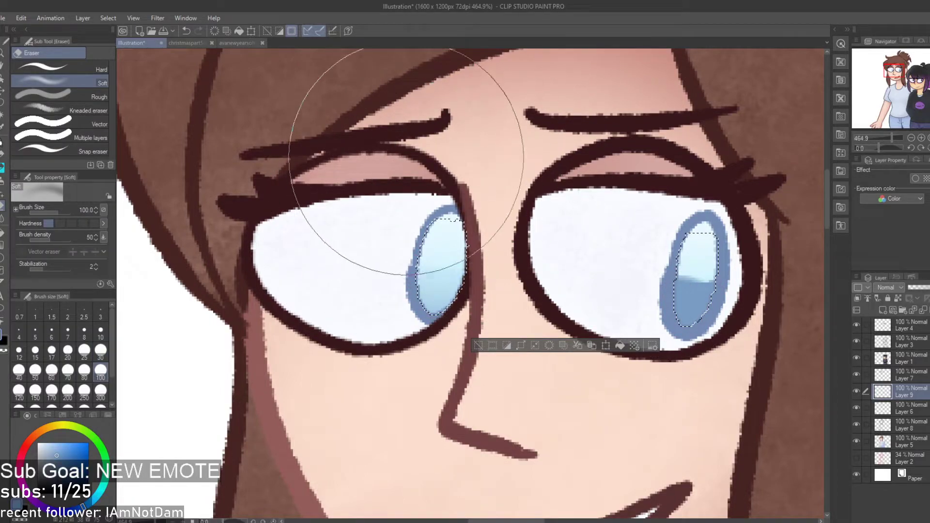
mouse_move(627, 197)
mouse_down()
mouse_move(682, 214)
mouse_move(696, 208)
mouse_move(681, 222)
mouse_up()
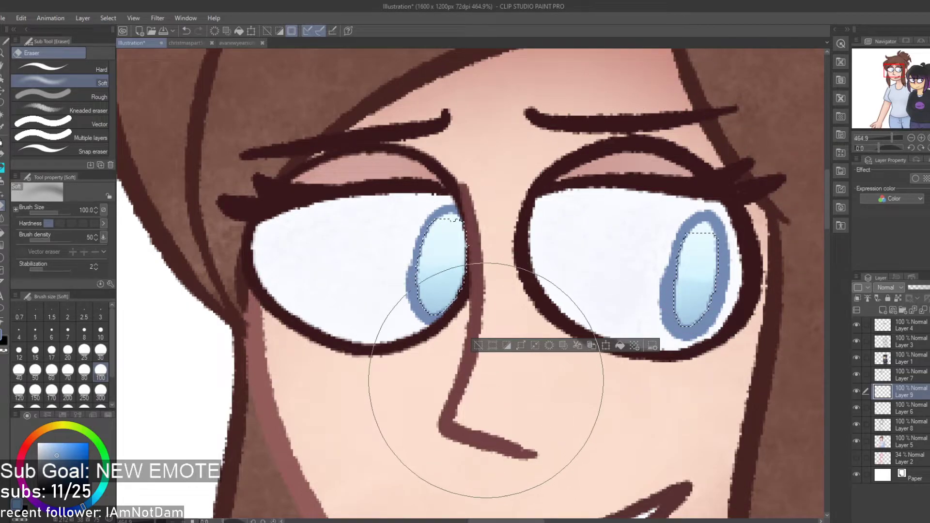
click(478, 345)
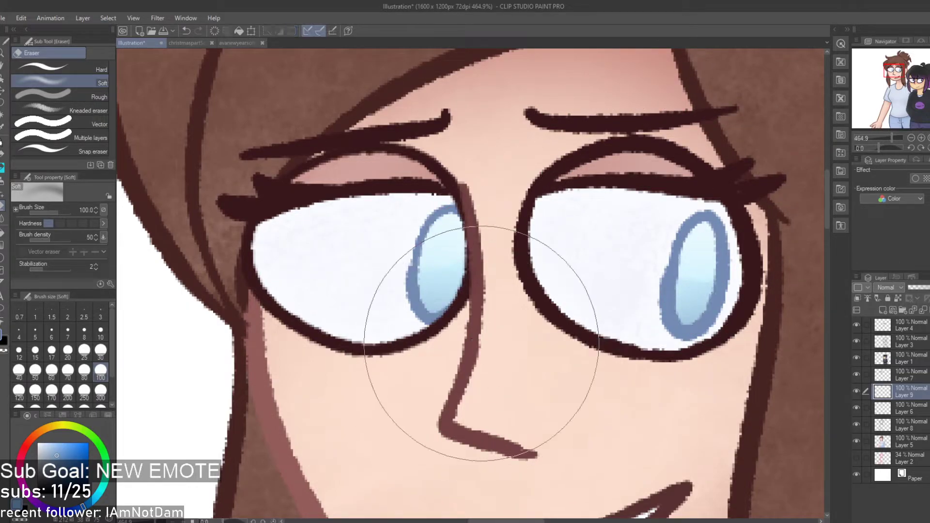
scroll(499, 281, down, 5)
scroll(423, 172, down, 4)
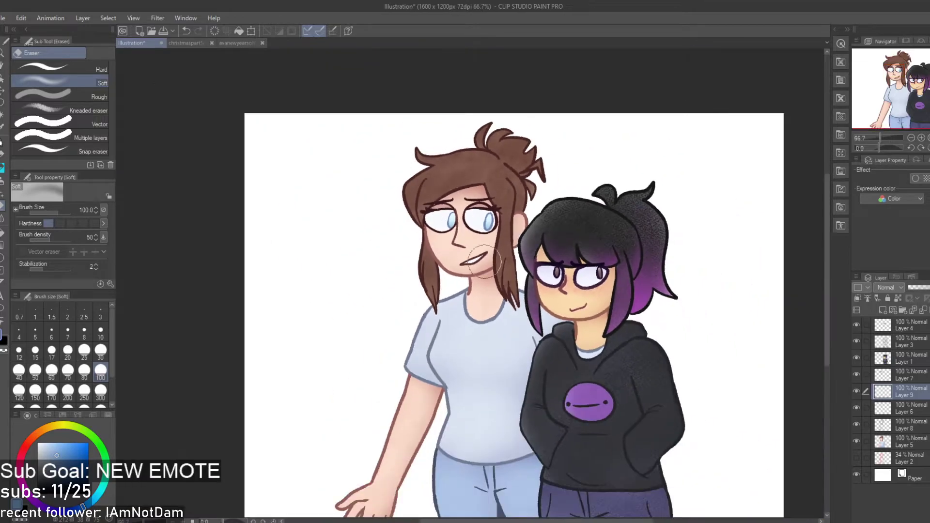
scroll(506, 344, up, 2)
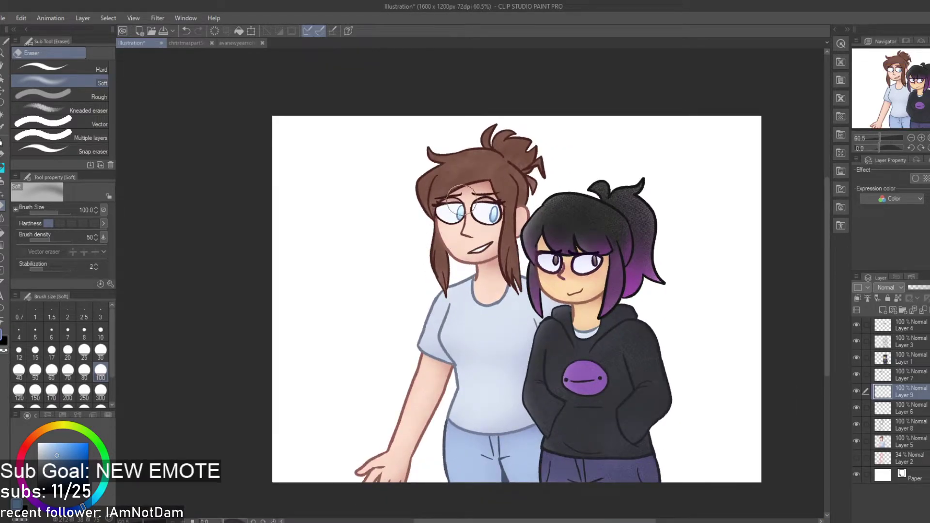
Merge the iris shading into Layer 6, auto-select the brown-haired character's eye whites and add a new layer above Layer 6
scroll(458, 204, up, 2)
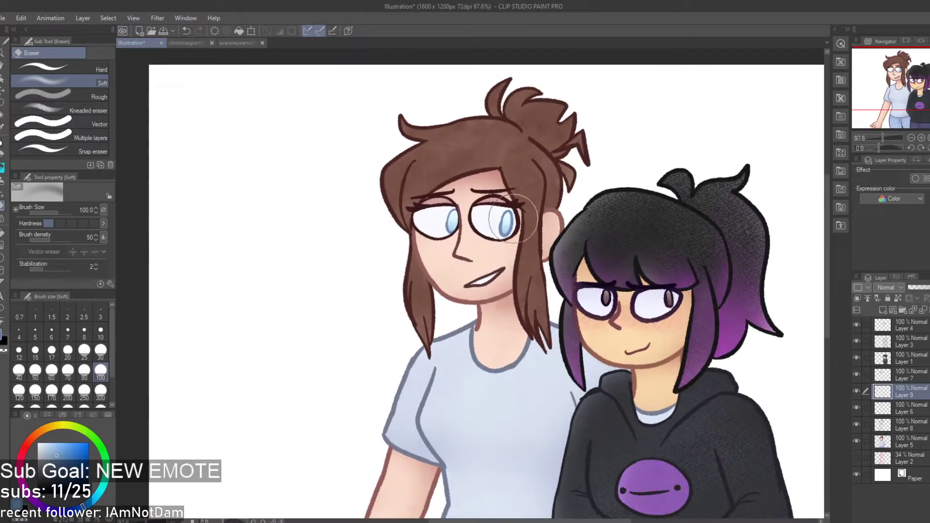
click(925, 311)
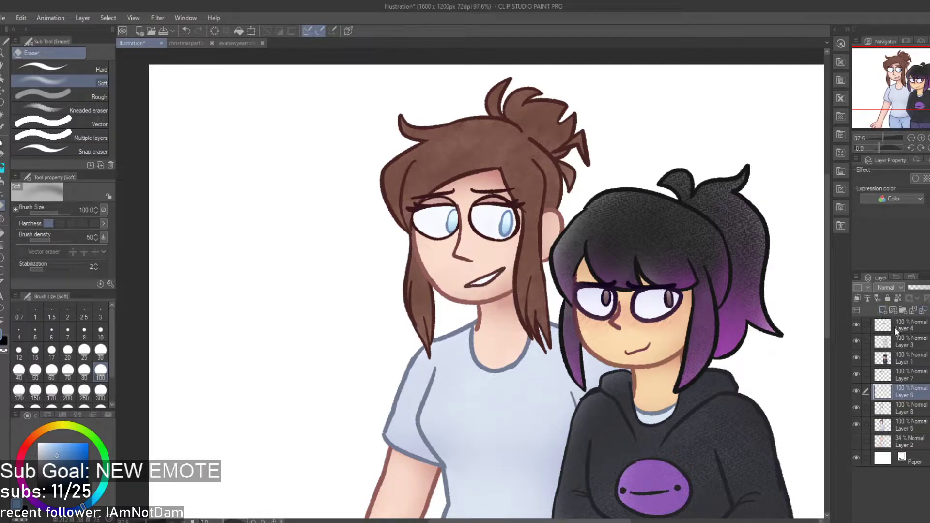
key(w)
click(428, 224)
shift+click(486, 222)
key(ctrl+z)
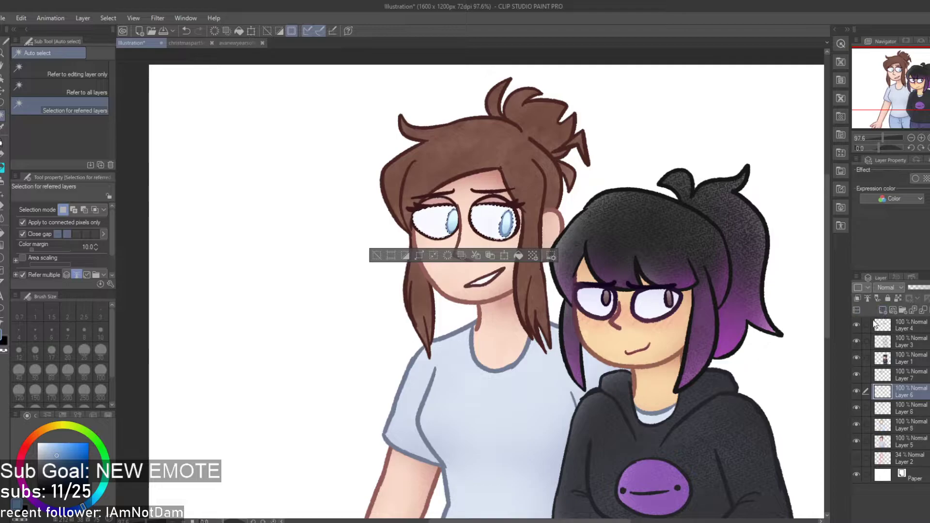
Sample the eye-white colour and paint darker lavender shading across the upper part of both eye whites with the custom brush at size 30
scroll(431, 214, up, 6)
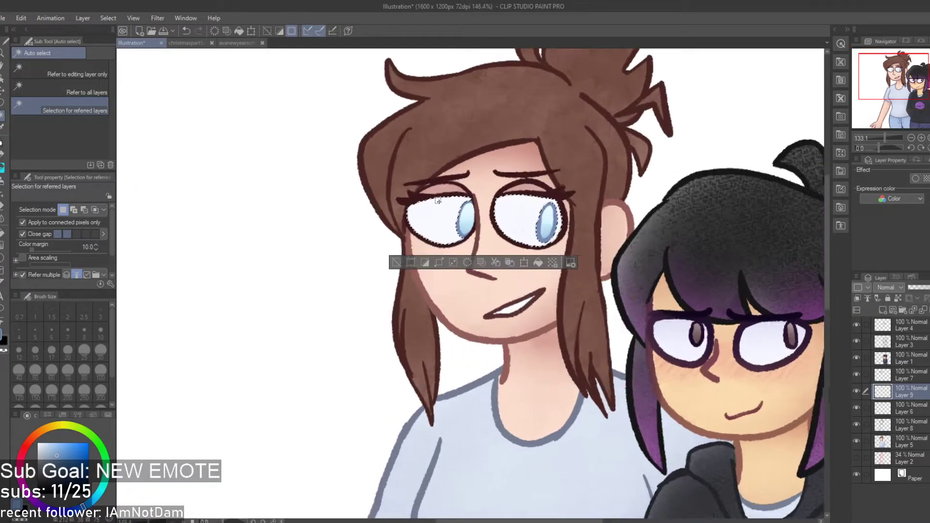
key(i)
click(436, 228)
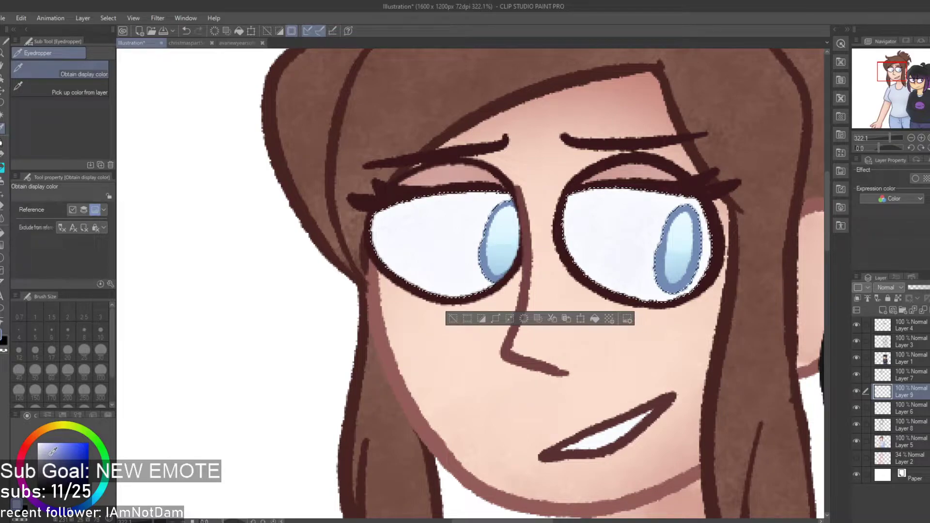
key(b)
drag(382, 227, 481, 211)
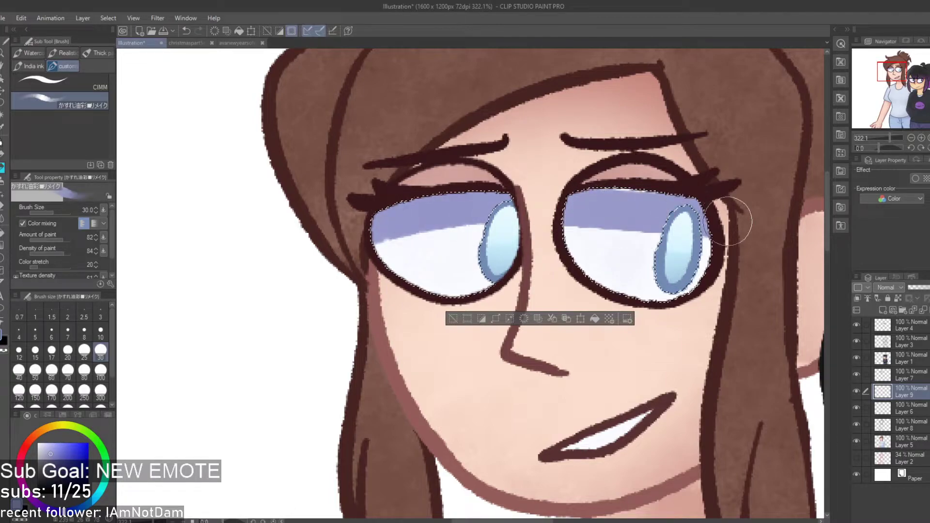
Fade the lavender shading in both eye whites with the Soft eraser at size 100 and clear the selection
key(e)
mouse_move(380, 296)
mouse_down()
mouse_move(484, 291)
mouse_move(488, 278)
mouse_move(369, 313)
mouse_move(436, 317)
mouse_move(342, 316)
mouse_move(400, 308)
mouse_move(438, 283)
mouse_move(612, 279)
mouse_move(731, 295)
mouse_move(541, 283)
mouse_up()
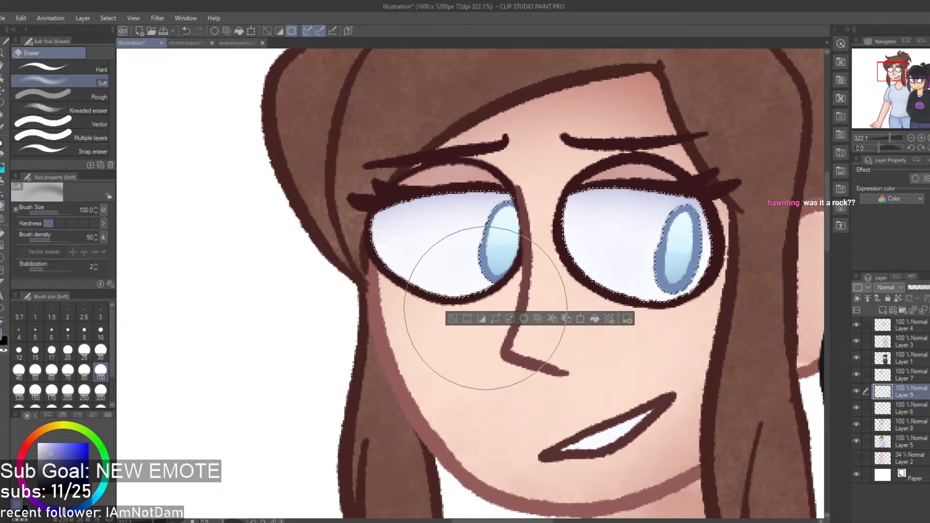
click(453, 319)
Examine the brown-haired character's eye shading both up close and against the whole illustration
scroll(436, 339, down, 3)
scroll(484, 242, up, 3)
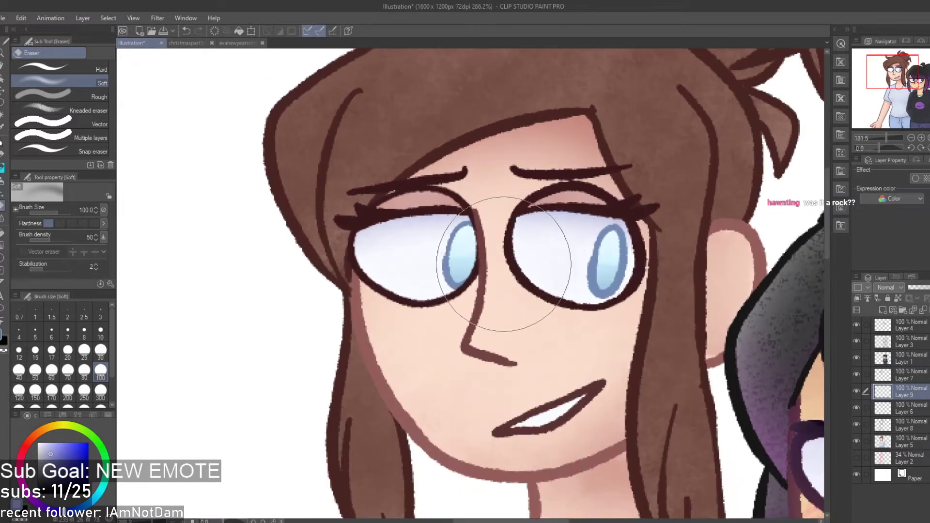
scroll(483, 177, down, 3)
scroll(653, 338, up, 2)
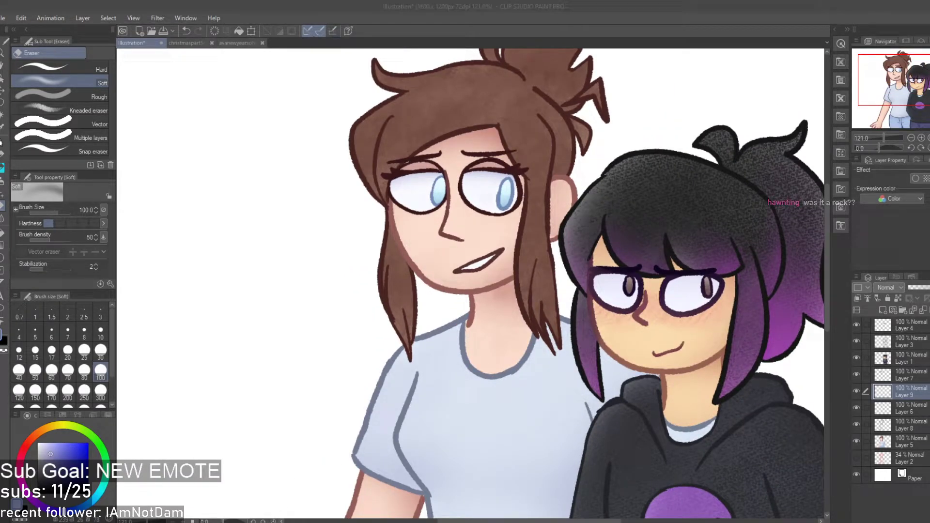
click(837, 451)
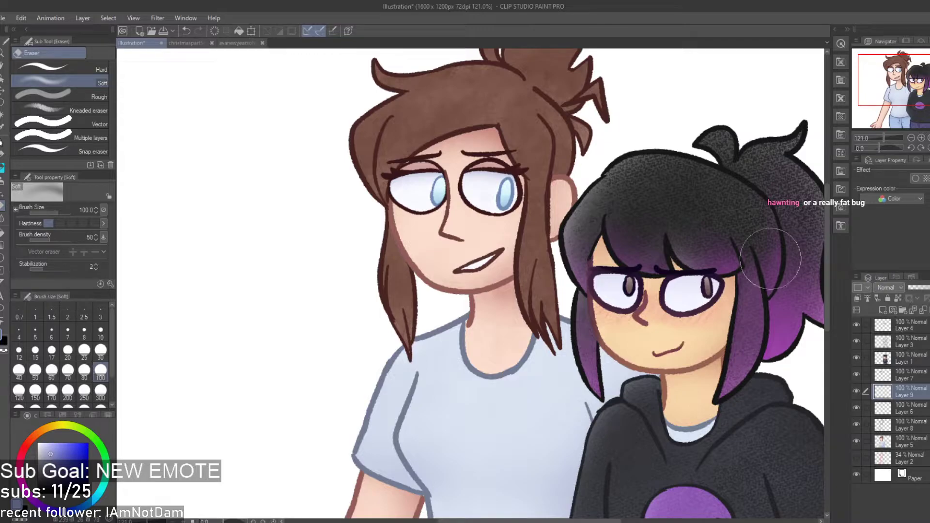
scroll(426, 141, up, 2)
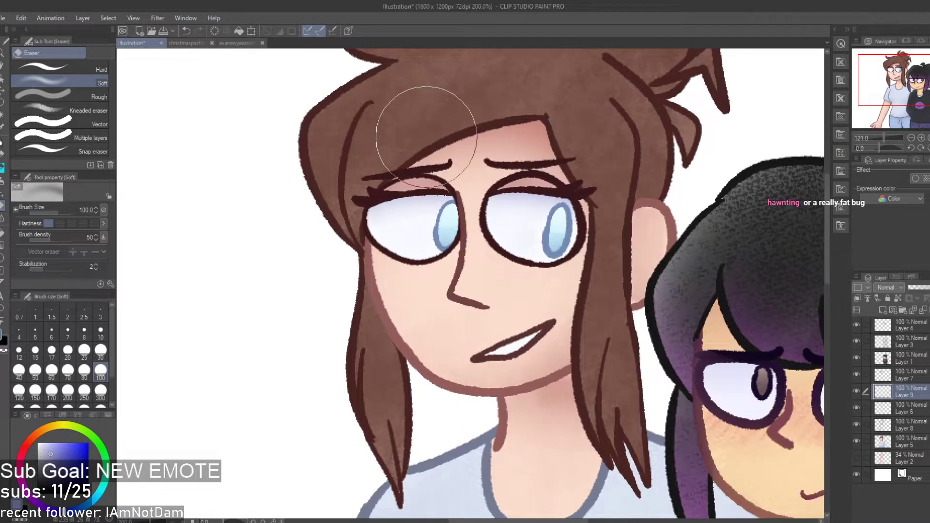
scroll(426, 138, up, 4)
scroll(426, 140, down, 6)
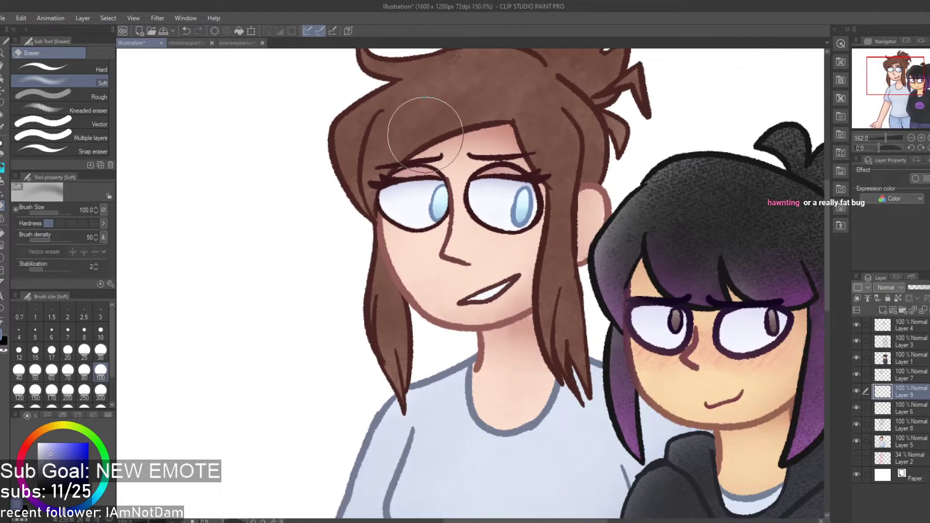
scroll(503, 170, down, 1)
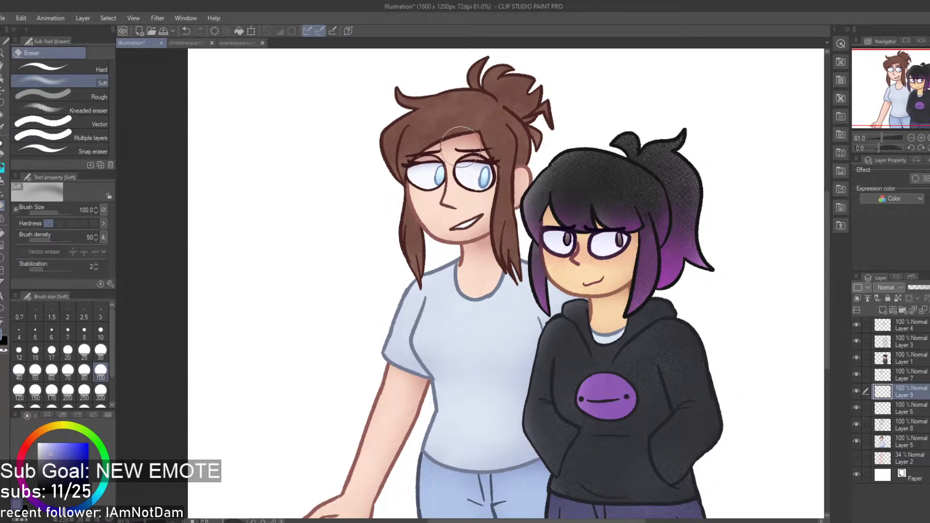
Merge the eye-white shading into Layer 6, and auto-select both eye outlines with their lashes and one eyebrow on Layer 7
scroll(461, 145, up, 5)
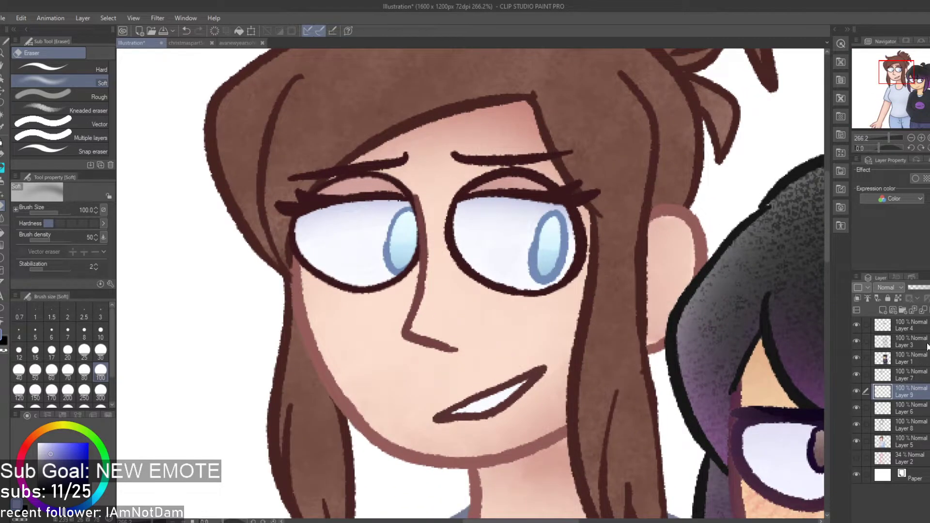
click(924, 310)
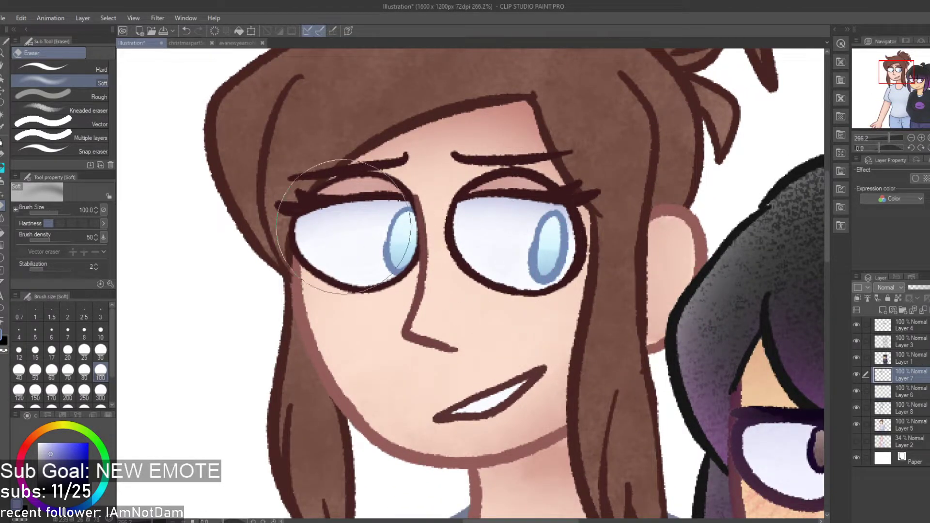
scroll(325, 220, up, 1)
scroll(324, 220, up, 3)
key(w)
click(319, 205)
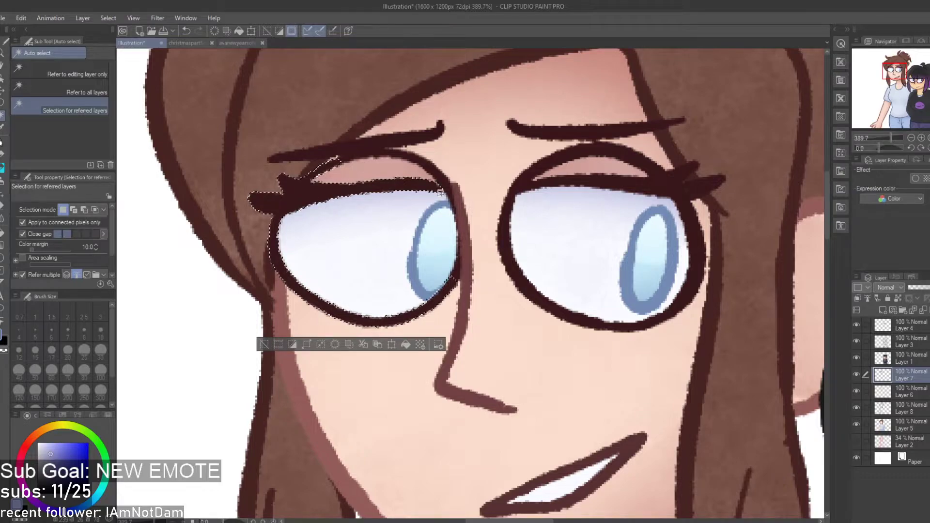
shift+click(415, 164)
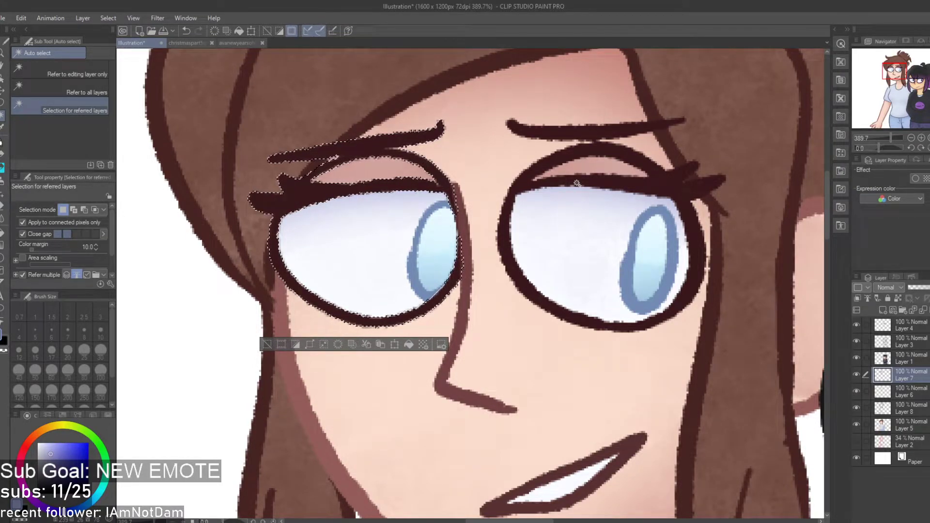
shift+click(626, 188)
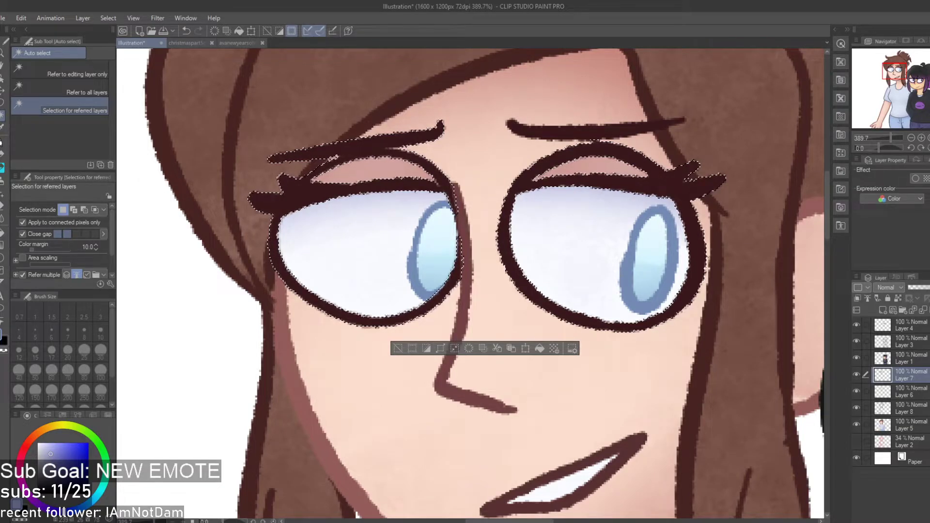
Sample a muted reddish brown from the line art of the brown-haired character's face
scroll(461, 234, down, 2)
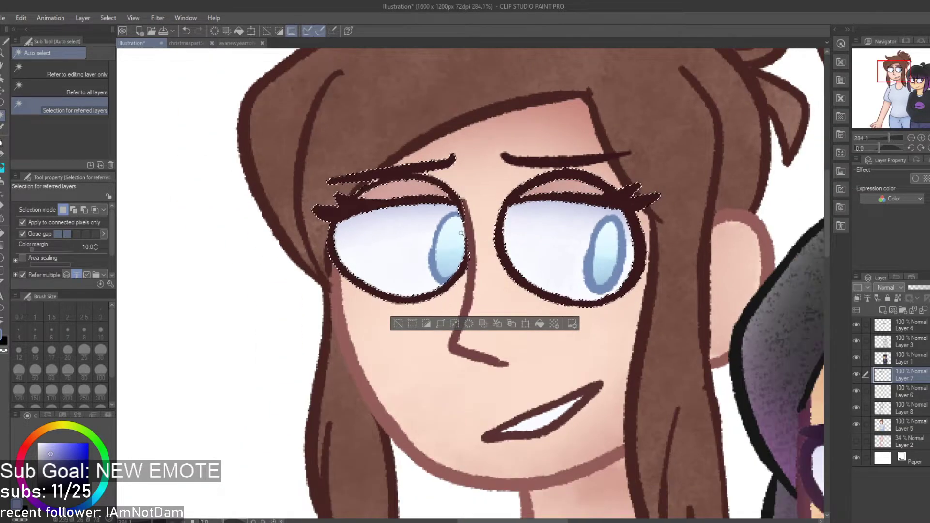
key(i)
click(485, 434)
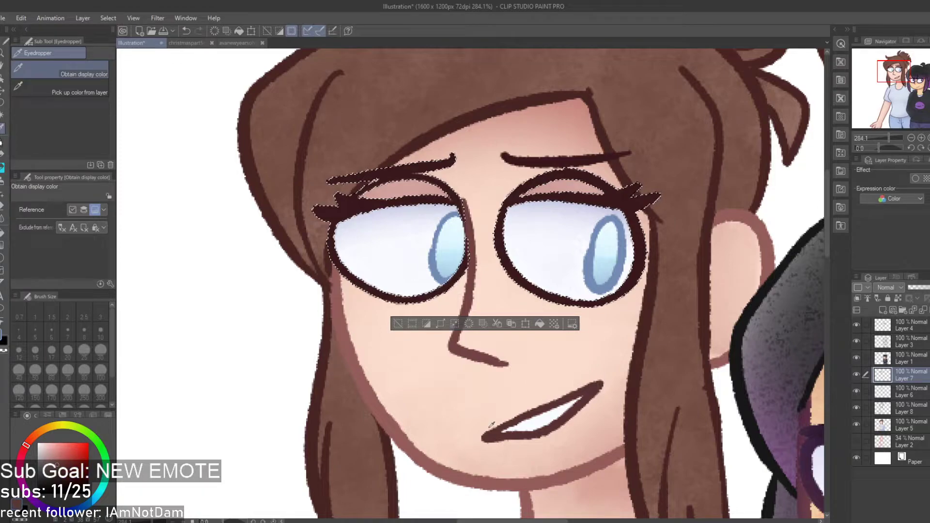
key(g)
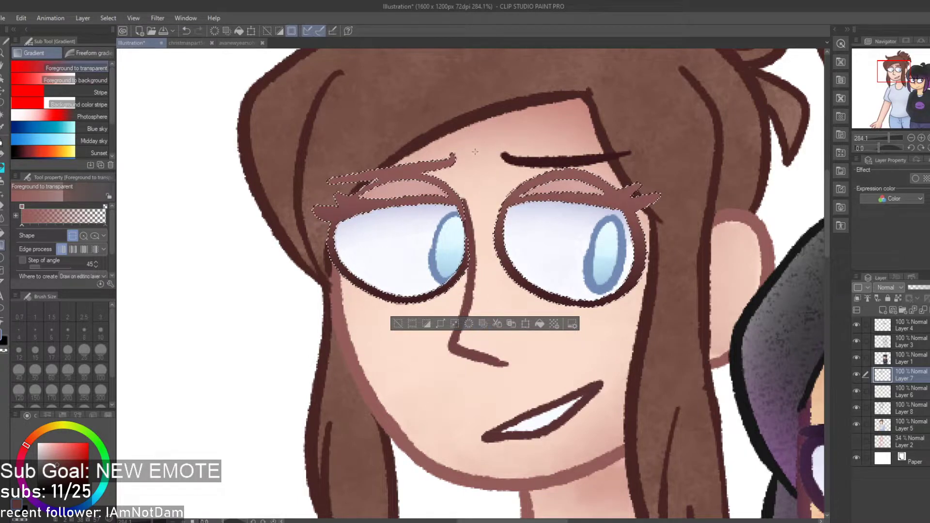
key(e)
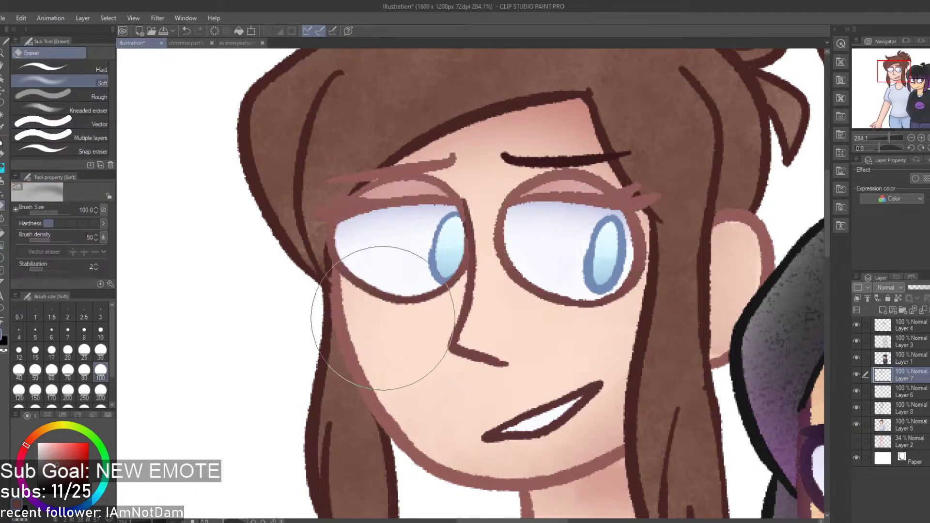
key(ctrl+z)
key(ctrl+z)
key(ctrl+z)
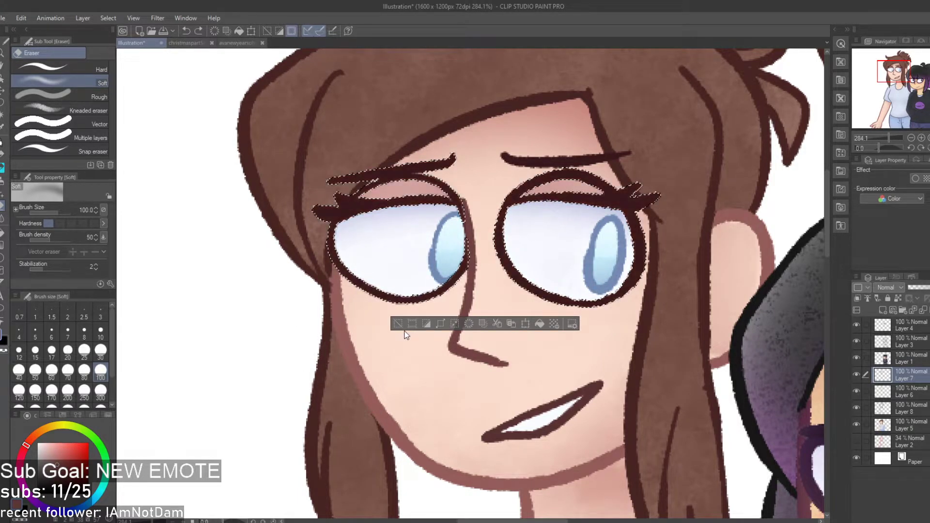
key(ctrl+y)
Add a layer above Layer 7 and tint the selected eye and eyebrow lines with a reddish-brown Foreground to transparent gradient
click(890, 311)
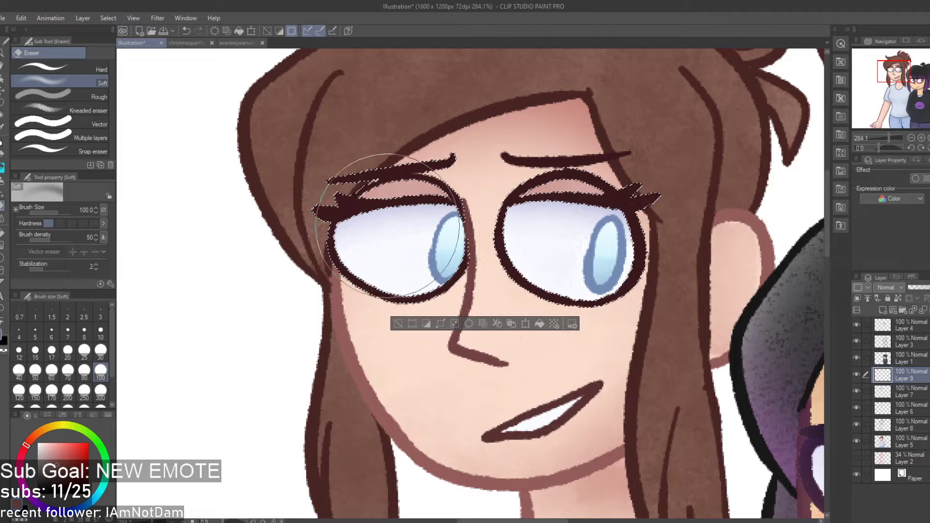
key(g)
drag(463, 174, 464, 411)
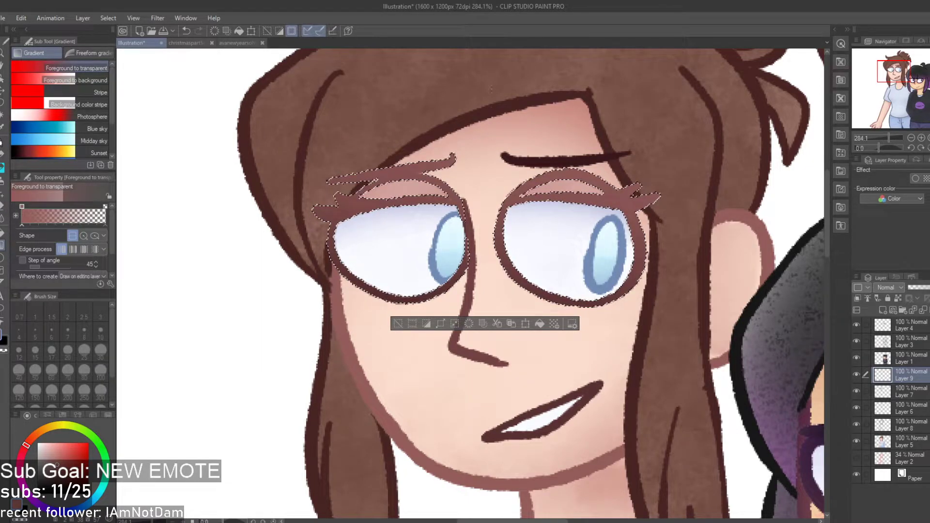
Clear the selection and fade the reddish tint on the eye outlines and eyebrow with the Soft eraser at size 100
key(ctrl+d)
key(e)
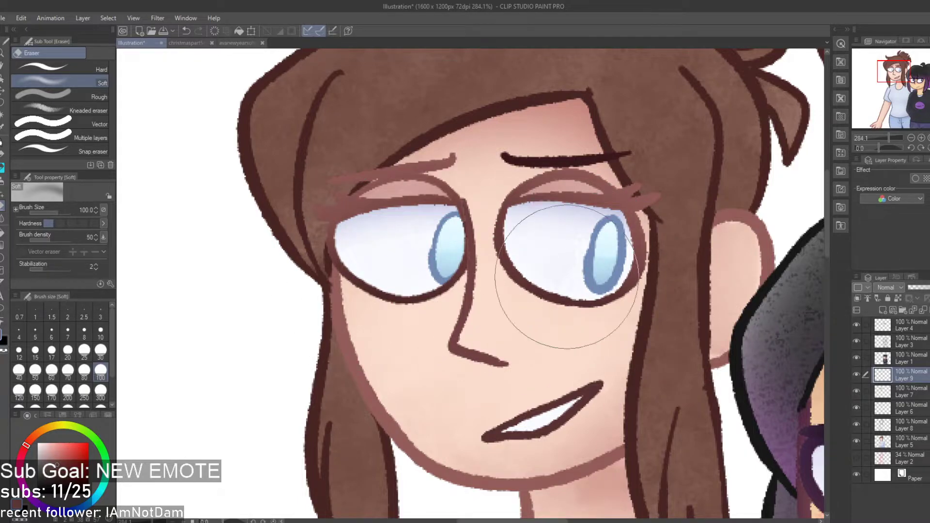
drag(291, 235, 383, 218)
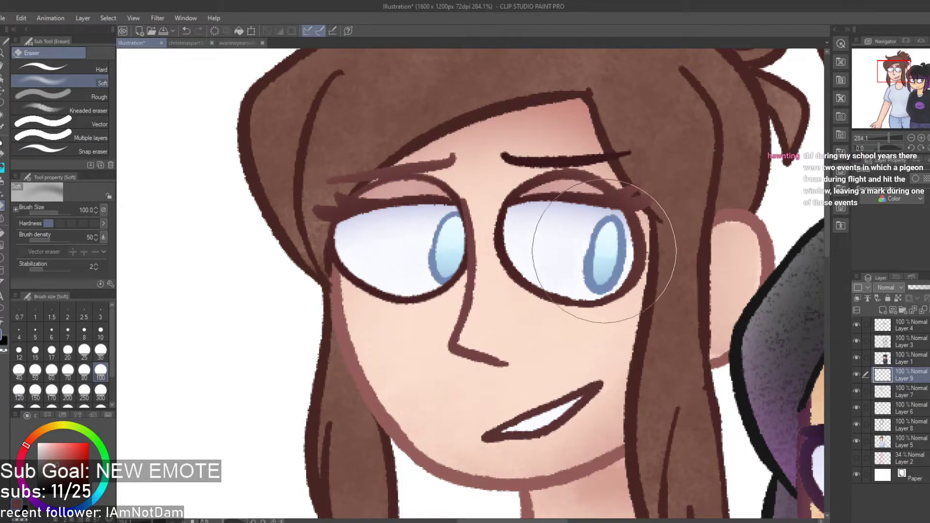
Auto-select the remaining dark eyebrow on Layer 7 and fill it with the reddish brown on Layer 9
click(912, 392)
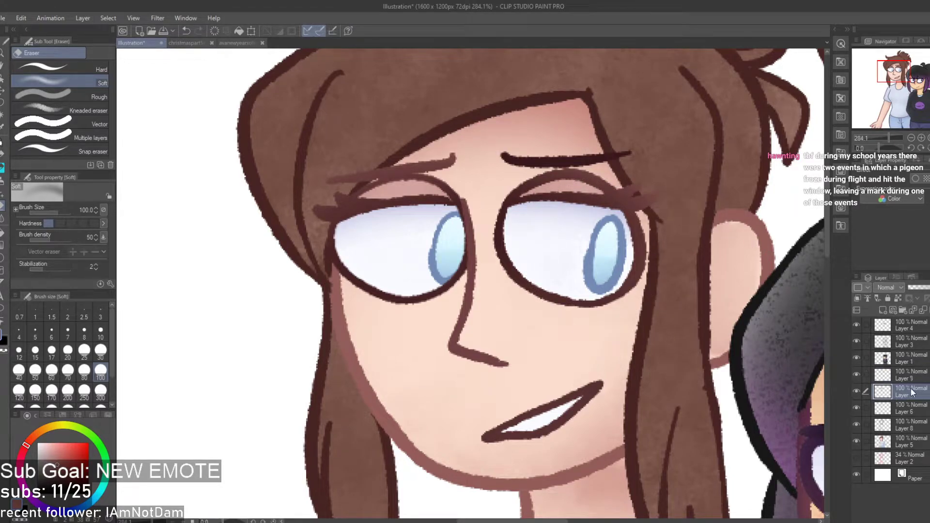
key(w)
click(584, 163)
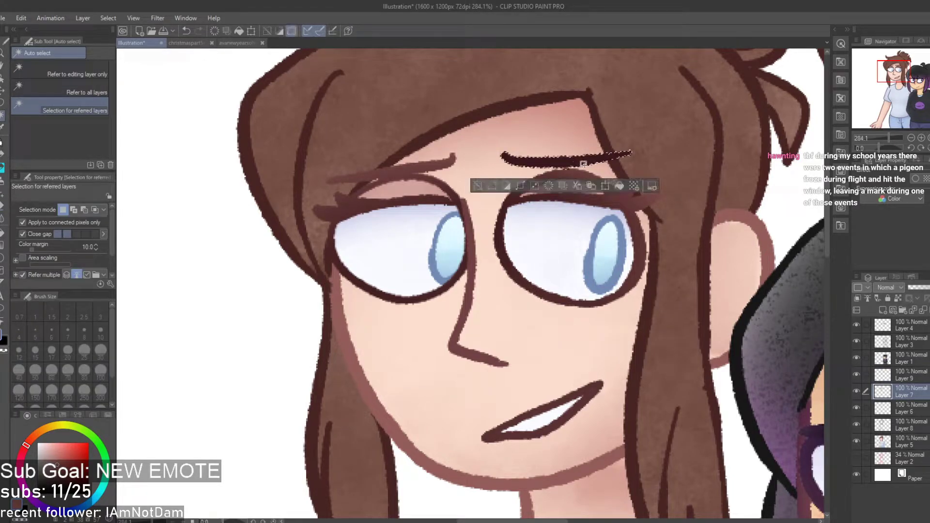
click(921, 375)
key(g)
click(548, 148)
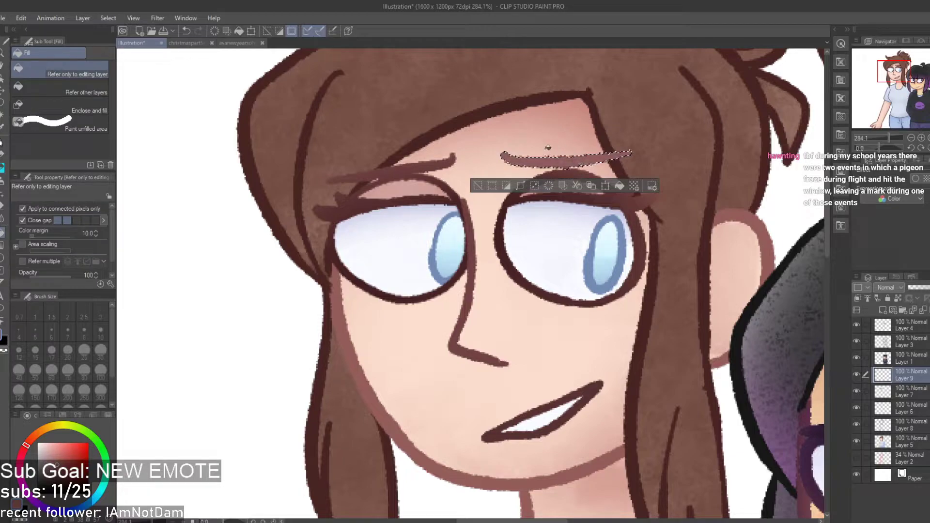
Fade the reddish-brown fill on the second eyebrow with the Soft eraser at size 100 and clear the selection
key(e)
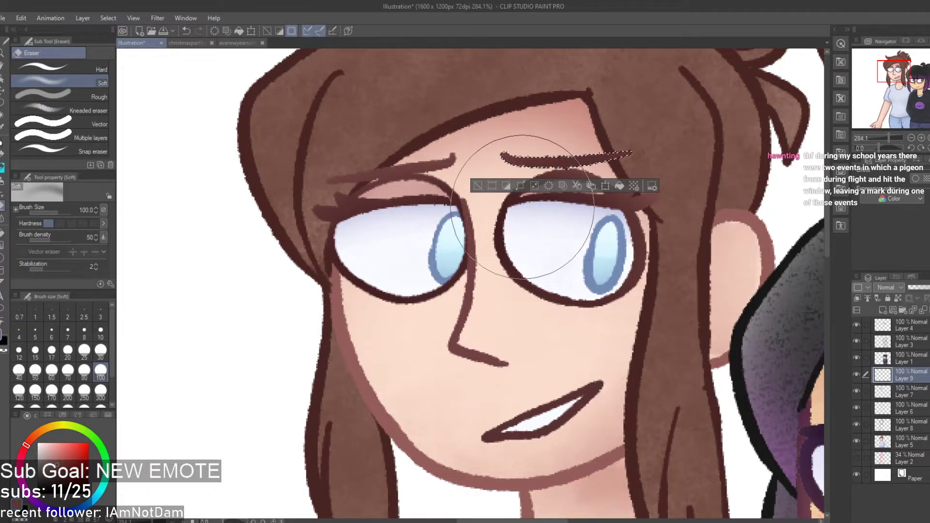
key(ctrl+d)
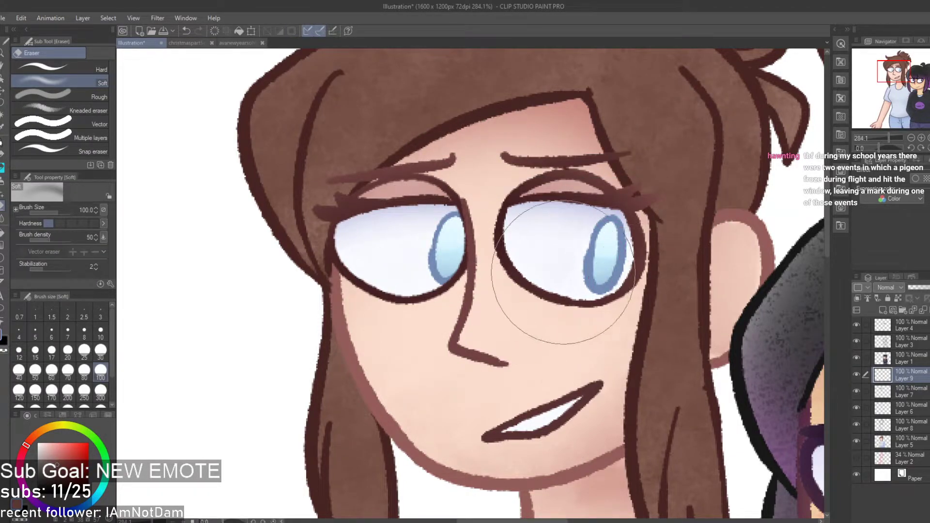
scroll(692, 336, down, 6)
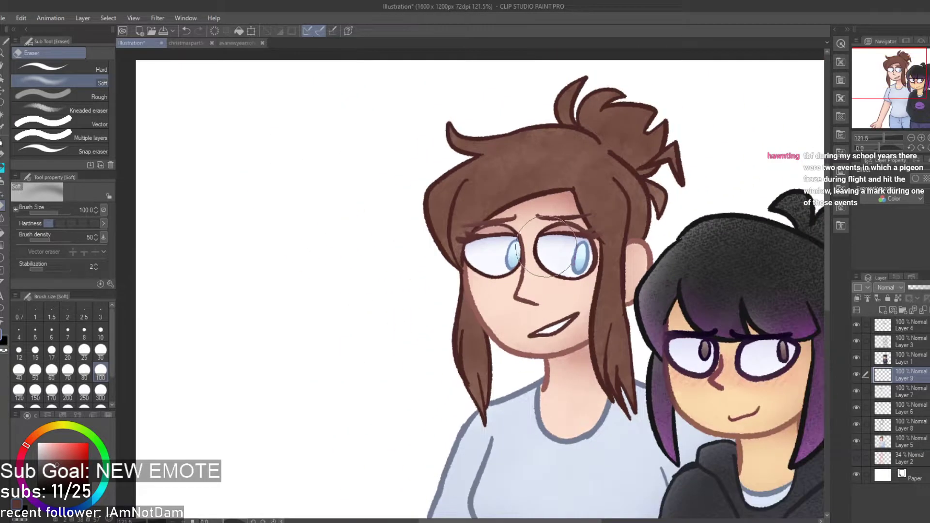
scroll(593, 269, up, 1)
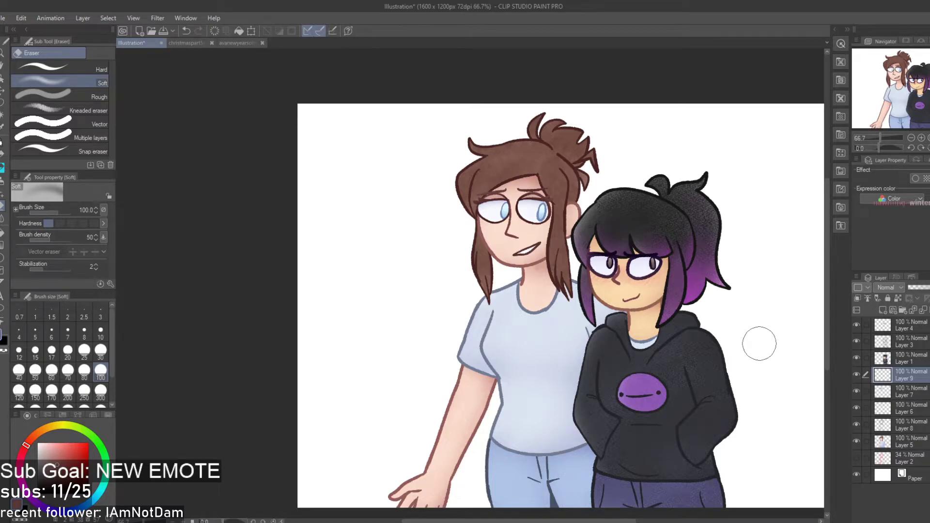
scroll(530, 216, up, 2)
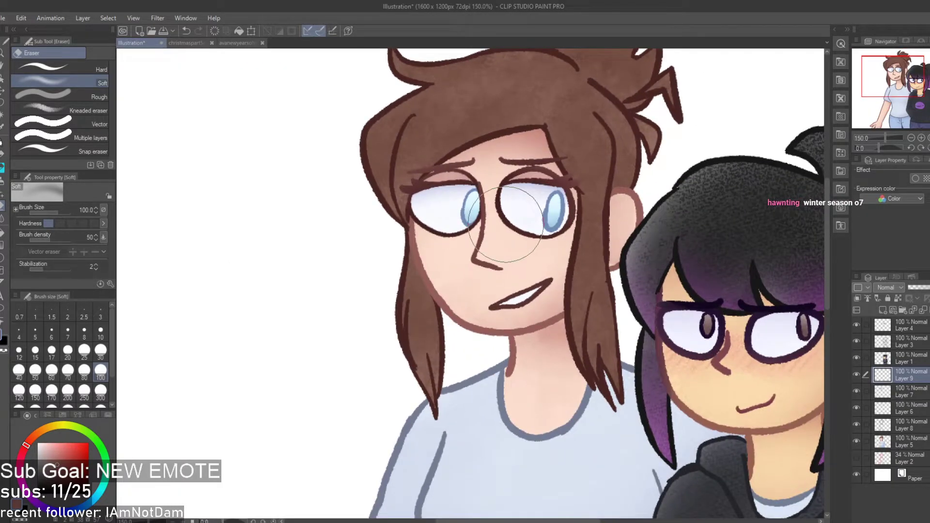
Sample the dark brown line colour and merge Layer 9 down into Layer 7
scroll(458, 249, up, 3)
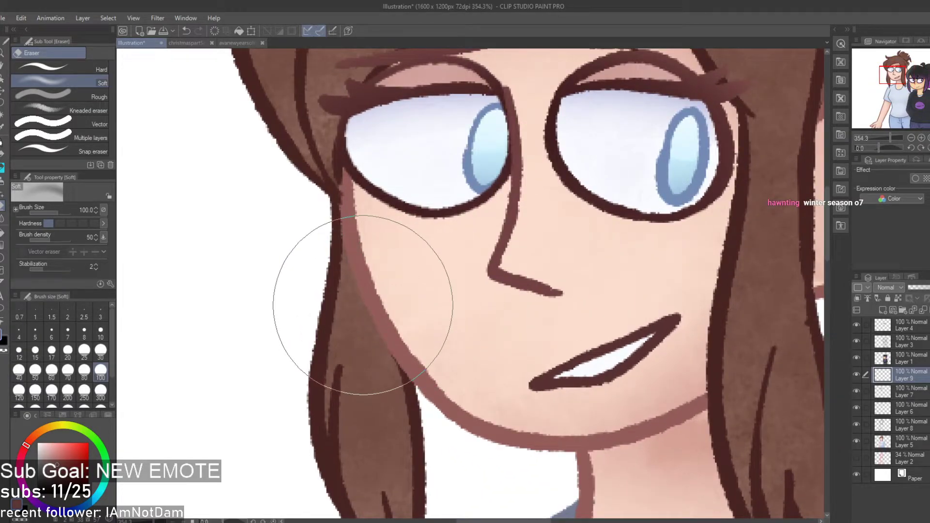
key(i)
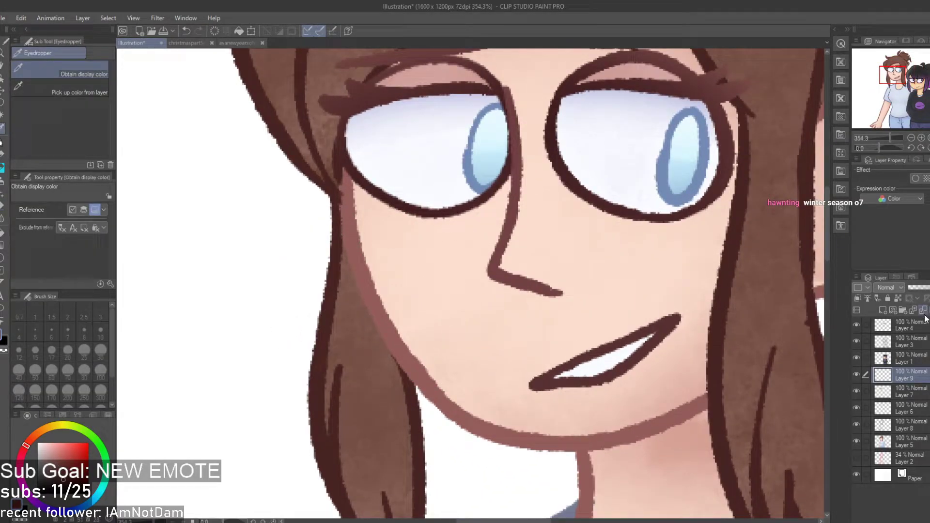
click(924, 312)
Auto-select the brown-haired character's jaw outline and make Layer 8 the active layer
key(g)
key(w)
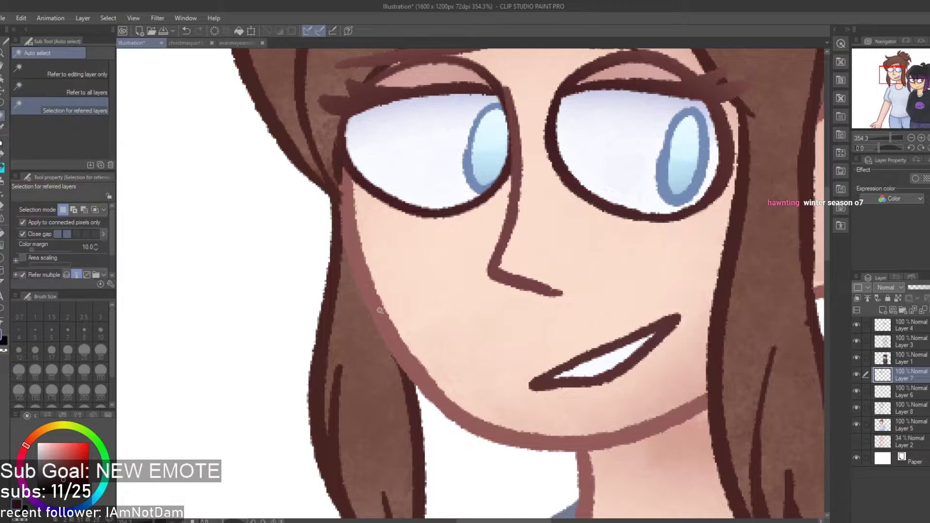
click(442, 317)
key(ctrl+z)
key(alt+[)
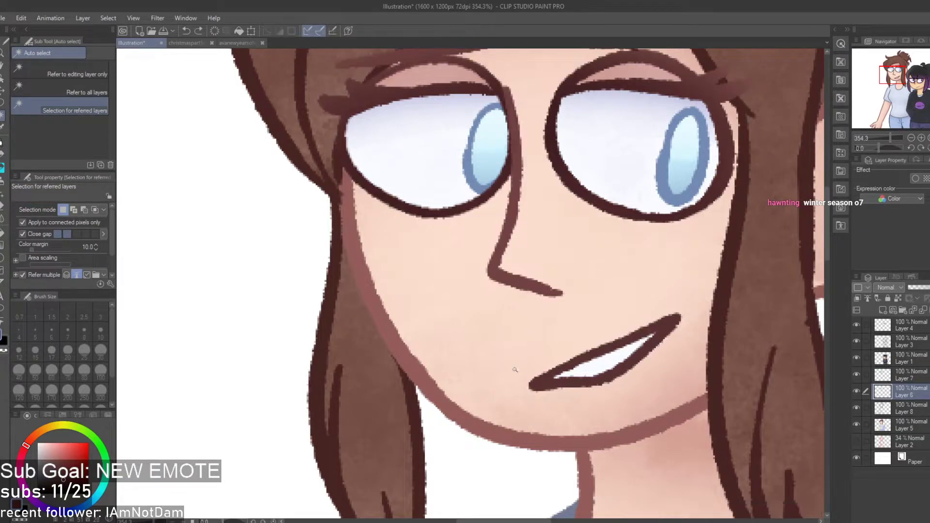
click(916, 410)
key(ctrl+y)
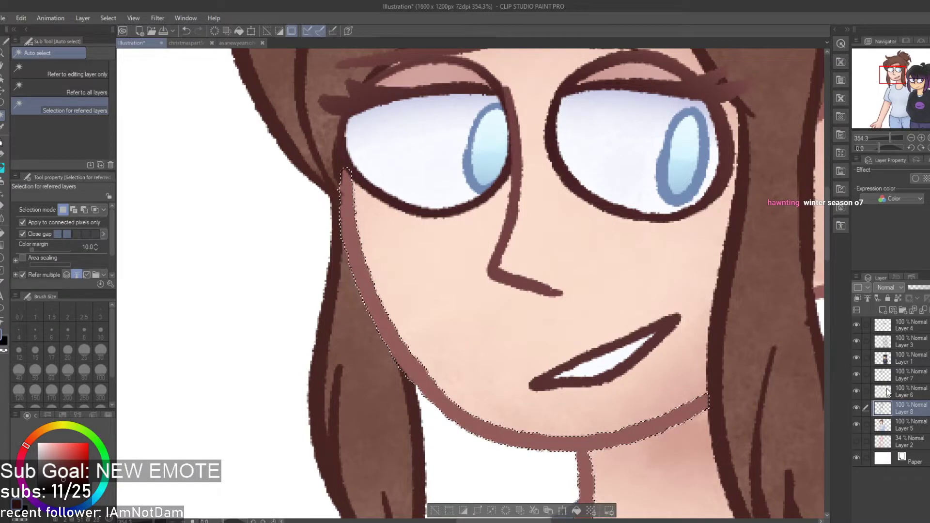
Add a layer above Layer 8 and tint the face side of the selected jaw outline with a dark brown gradient
click(883, 310)
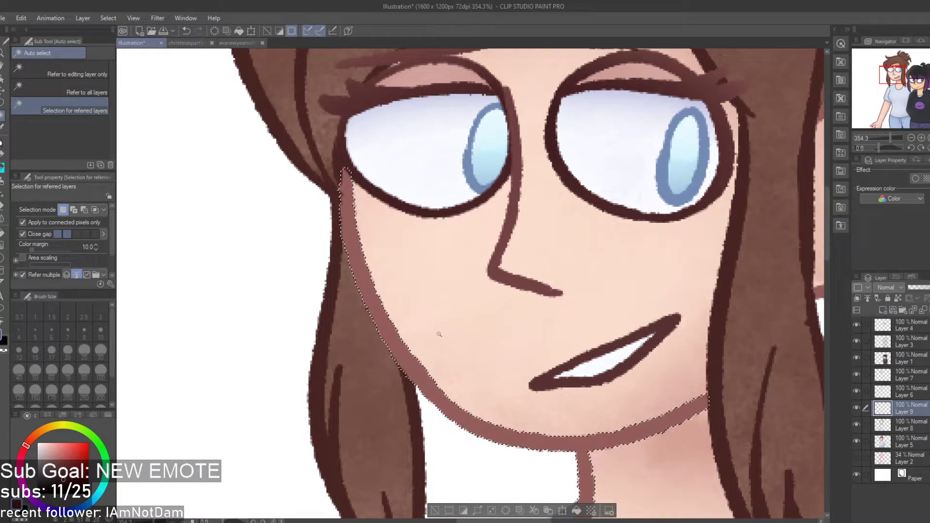
key(g)
drag(300, 318, 449, 317)
drag(330, 320, 571, 305)
Fade the dark tint along the jaw outline with the Soft eraser at size 100 and clear the selection
key(e)
mouse_move(508, 371)
mouse_down()
mouse_move(479, 399)
mouse_move(465, 392)
mouse_up()
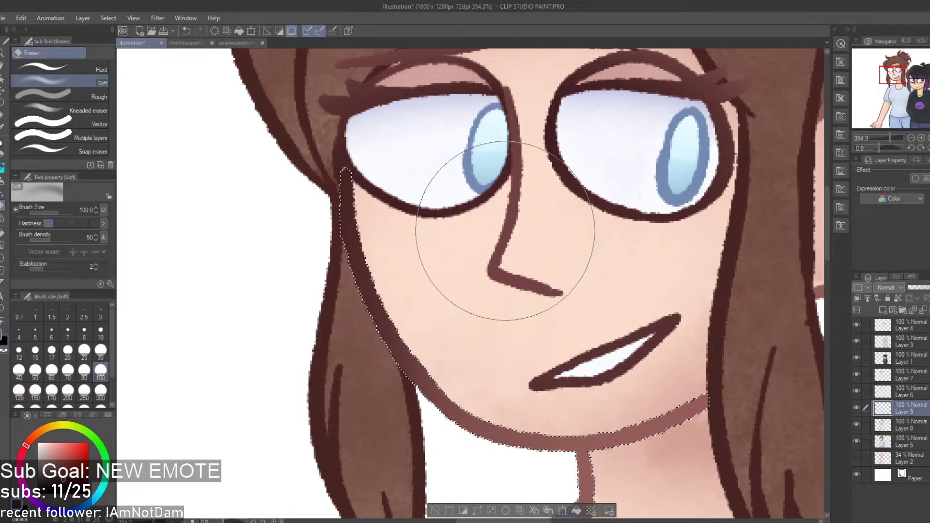
mouse_move(505, 230)
mouse_down()
mouse_move(482, 270)
mouse_move(482, 409)
mouse_up()
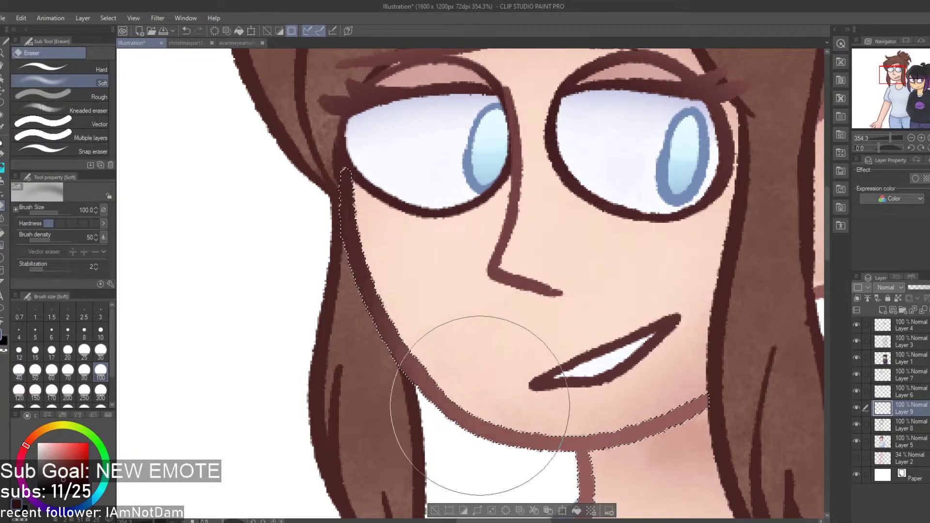
mouse_move(417, 154)
mouse_down()
mouse_move(446, 333)
mouse_move(488, 359)
mouse_up()
mouse_move(410, 135)
mouse_down()
mouse_move(403, 173)
mouse_move(465, 372)
mouse_up()
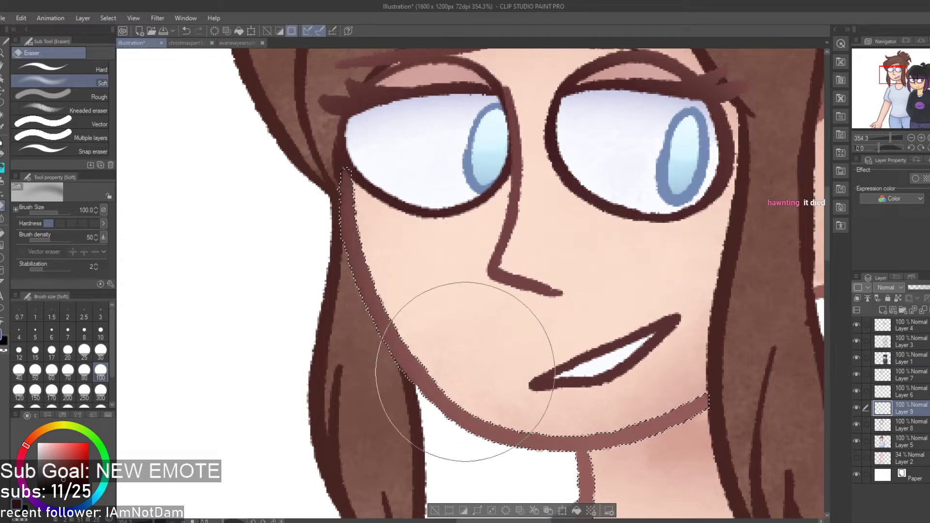
key(ctrl+d)
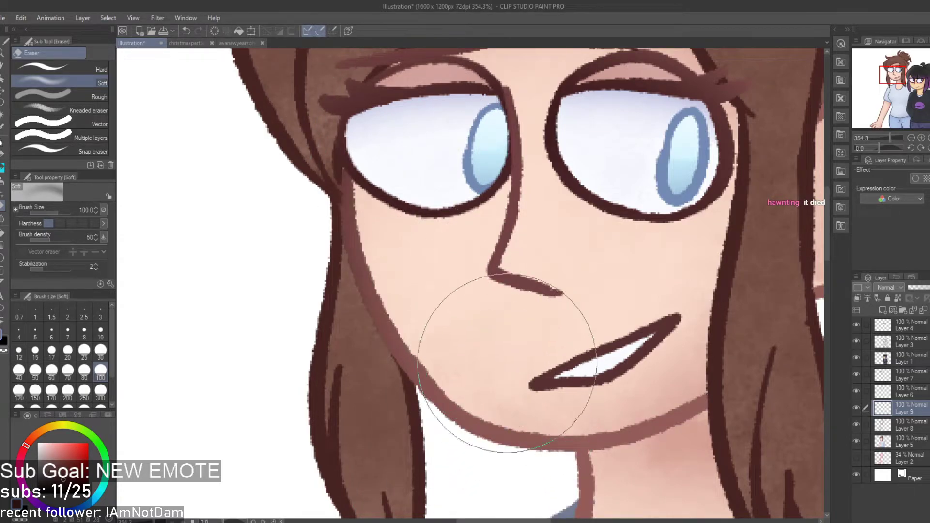
Auto-select the brown-haired character's ear outline on Layer 8
key(ctrl+alt+0)
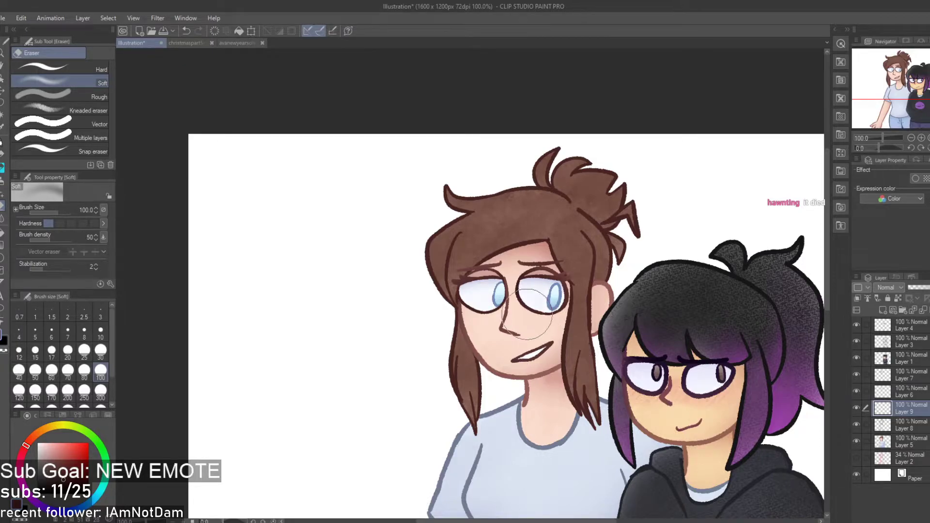
scroll(538, 308, up, 3)
scroll(545, 291, down, 2)
scroll(562, 255, down, 3)
scroll(590, 267, up, 3)
scroll(591, 267, up, 6)
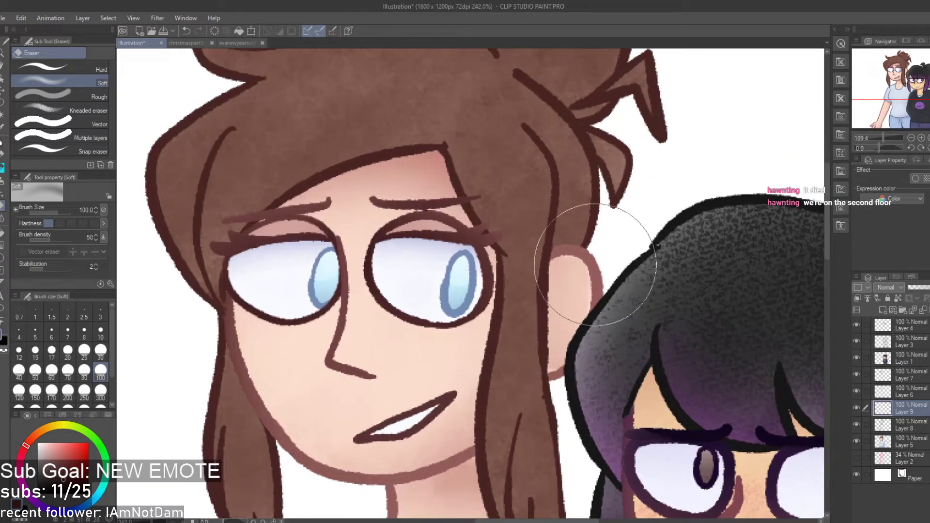
click(896, 425)
click(557, 250)
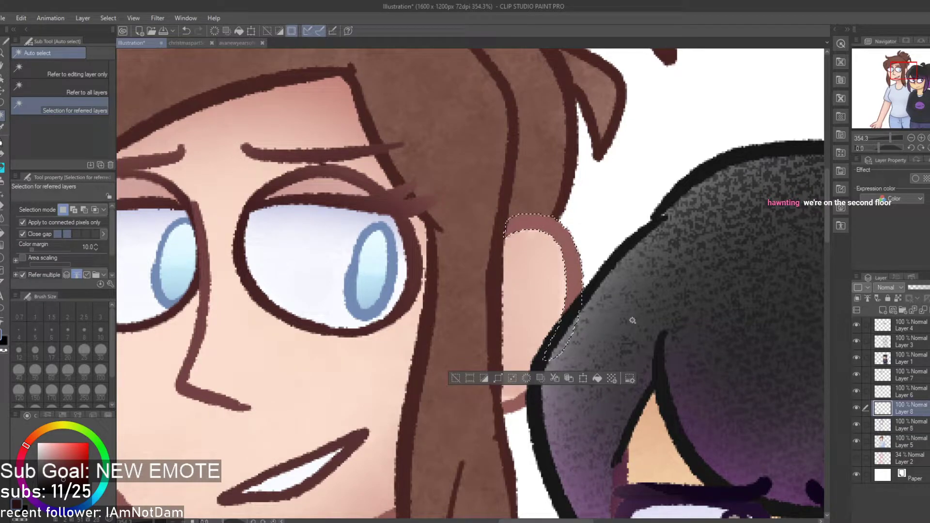
Darken the ear outline near the hair on Layer 9, soften it with the Soft eraser at size 100, and clear the selection
key(b)
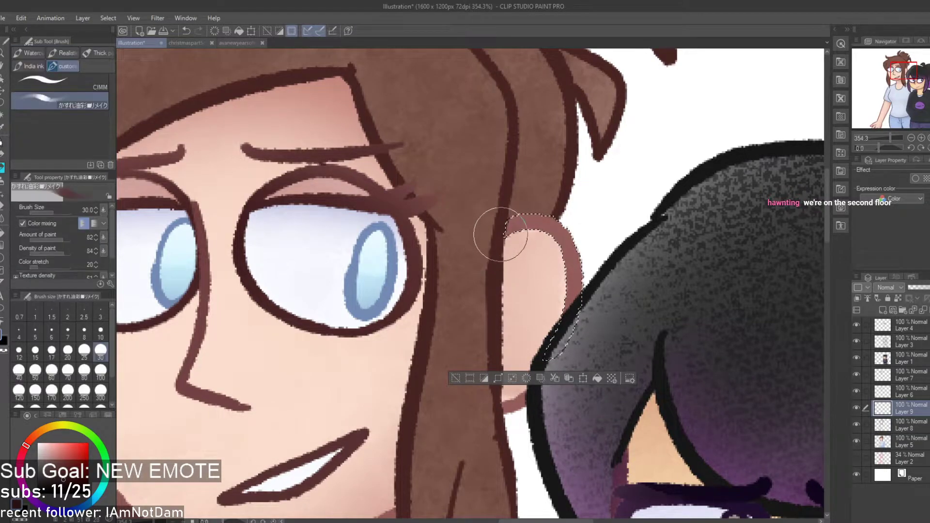
key(e)
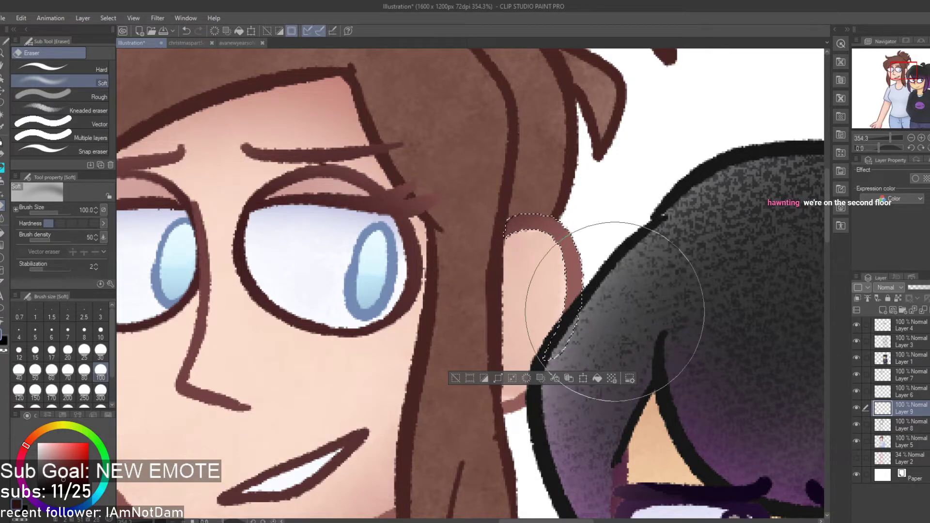
scroll(614, 312, down, 6)
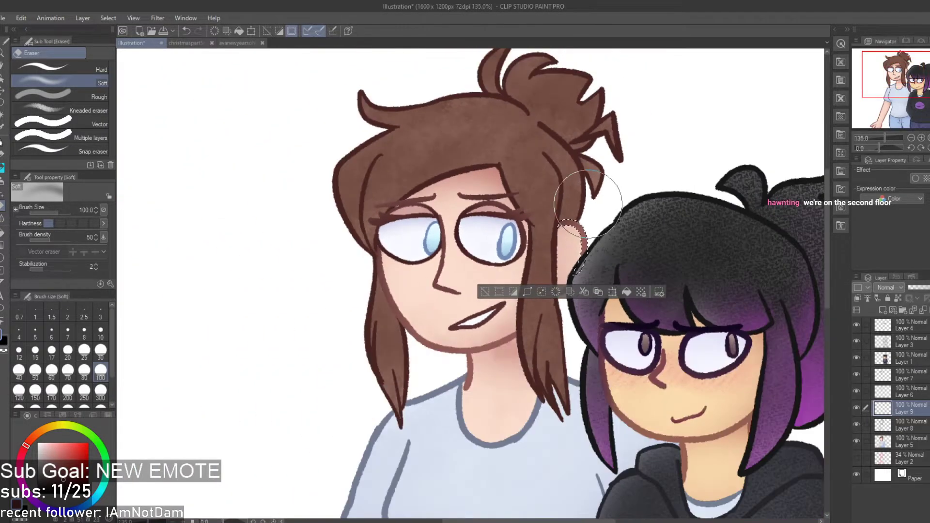
scroll(490, 278, down, 1)
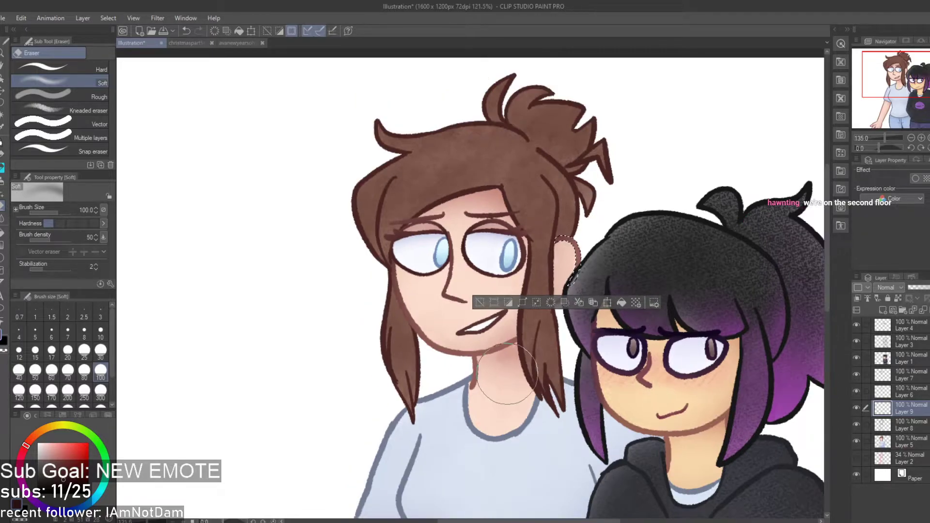
key(ctrl+d)
Merge Layer 9 down into Layer 8
scroll(491, 278, down, 5)
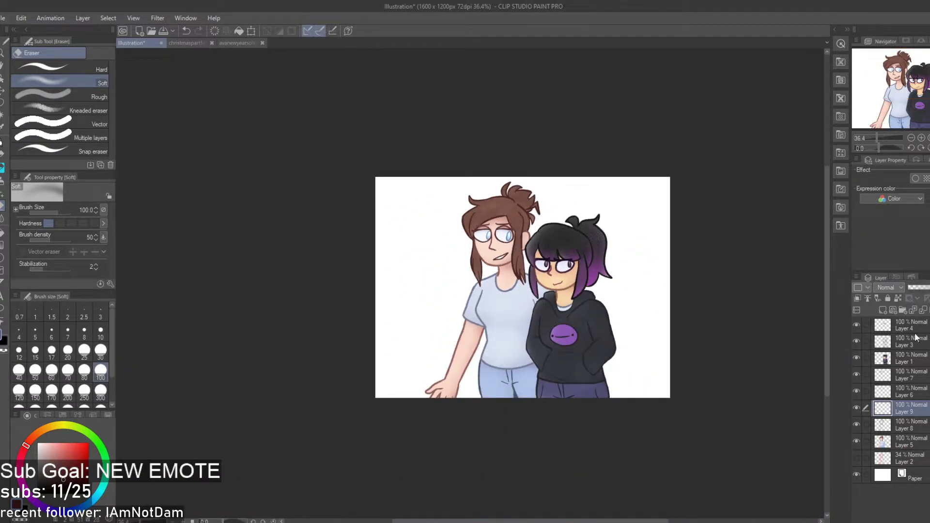
click(924, 311)
scroll(667, 360, up, 3)
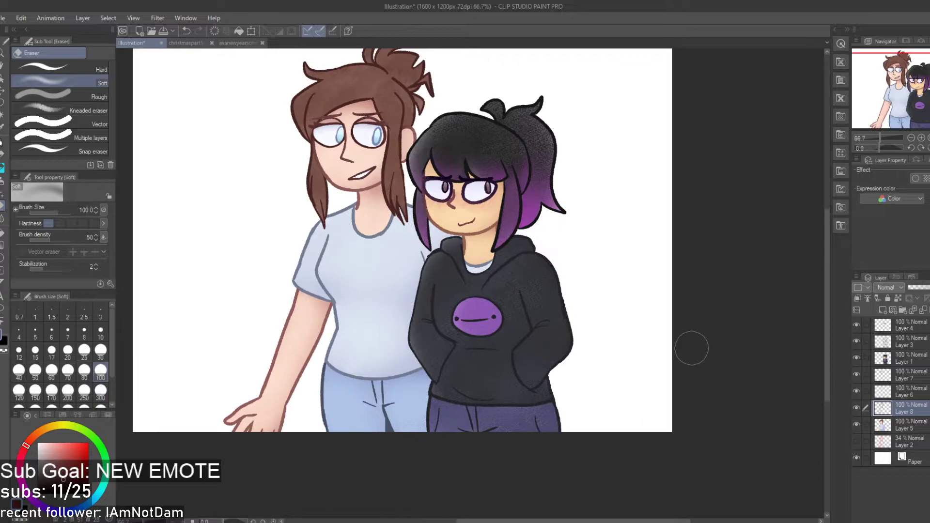
scroll(601, 397, down, 3)
scroll(557, 395, up, 2)
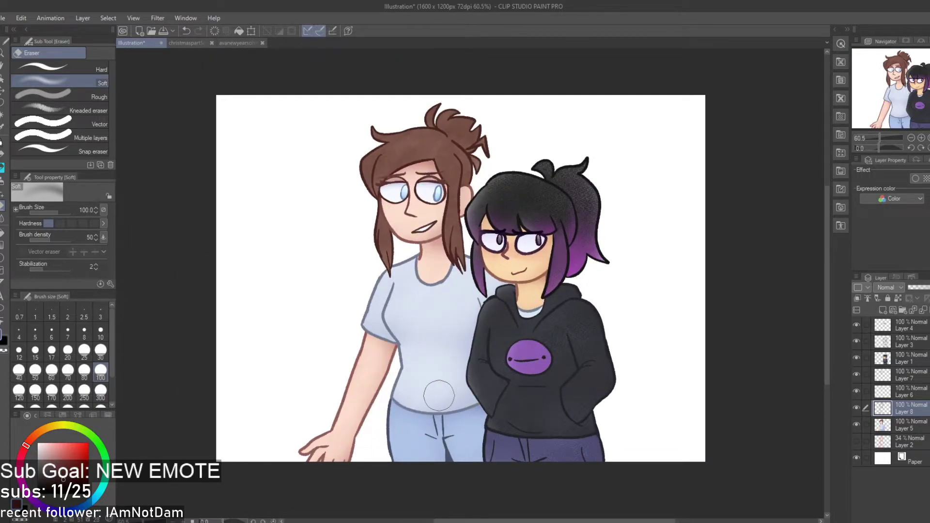
Auto-select the brown hair including the separate side lock, and add a new layer placed between Layer 8 and Layer 5
scroll(396, 100, up, 4)
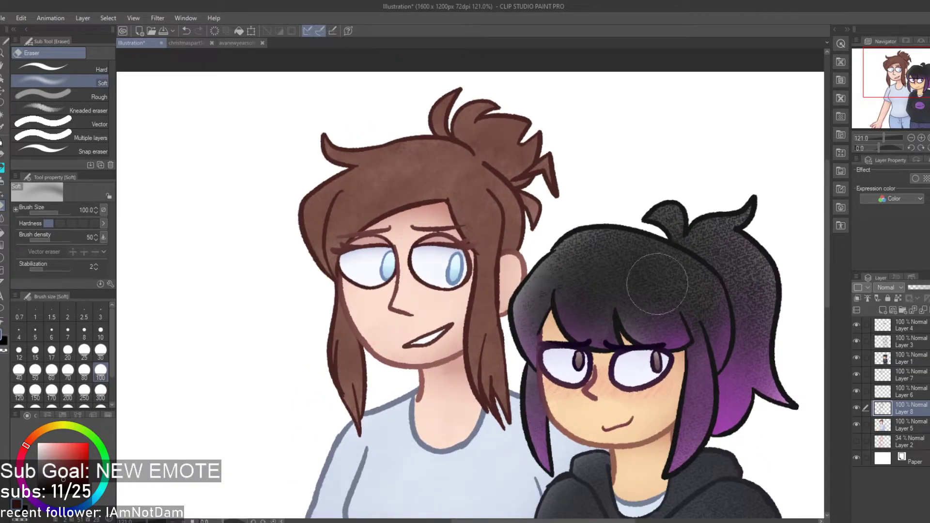
key(w)
click(501, 180)
scroll(501, 180, up, 1)
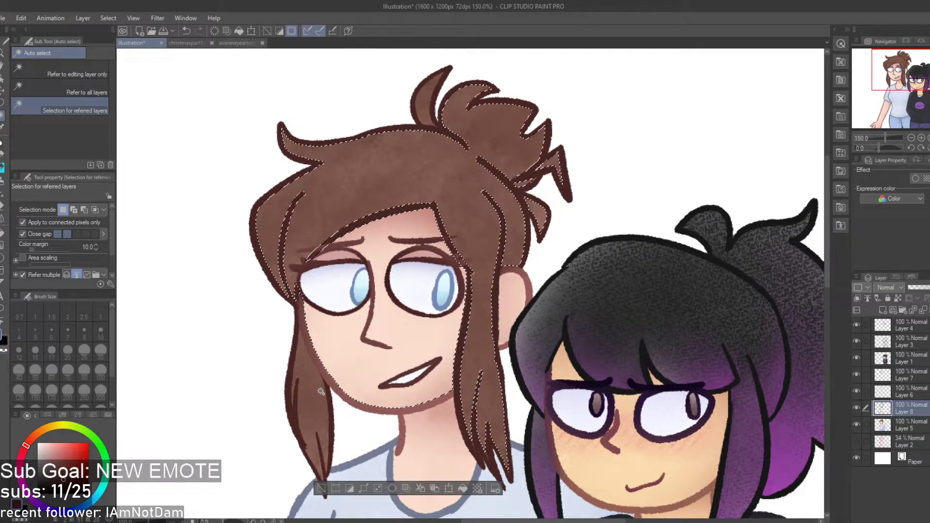
shift+click(321, 391)
click(883, 310)
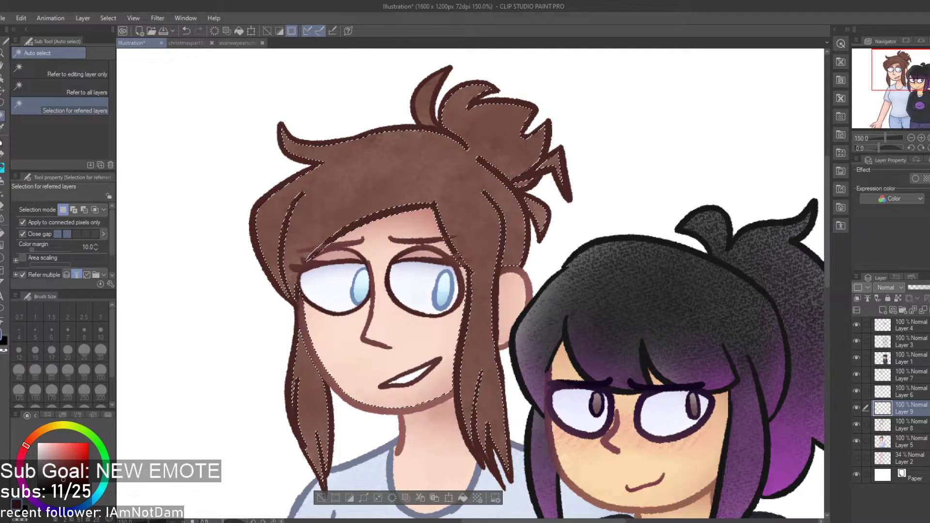
drag(928, 435, 927, 433)
Sample the hair's brown, shift its hue slightly towards red, and ready the custom brush at size 30 for shading
key(i)
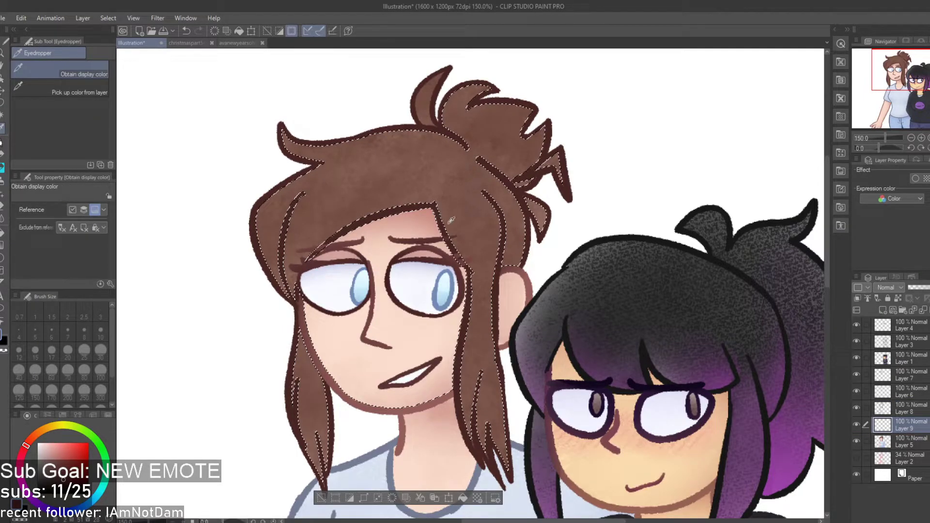
click(475, 225)
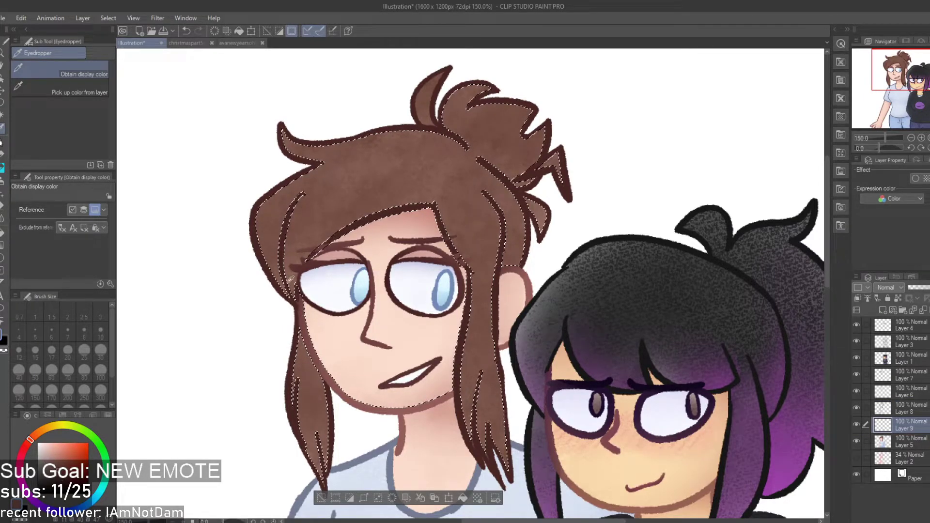
click(27, 443)
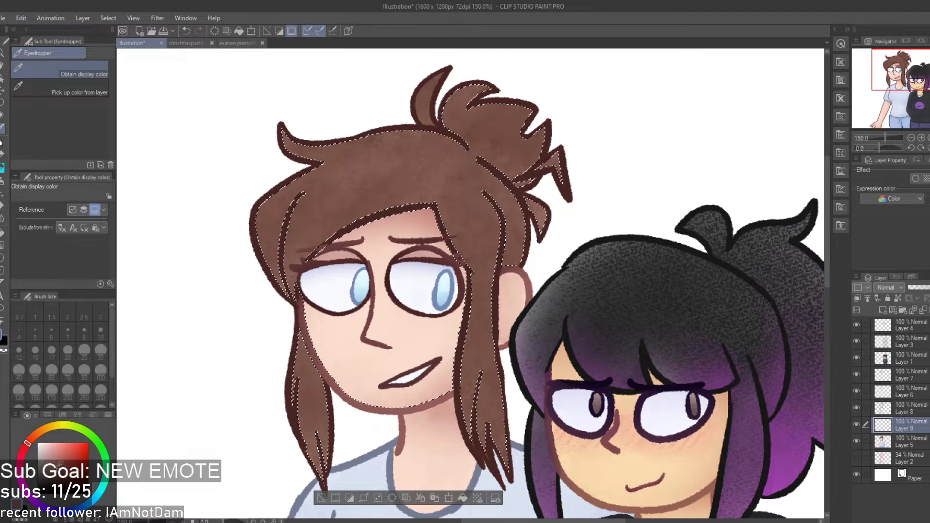
key(b)
drag(341, 186, 364, 155)
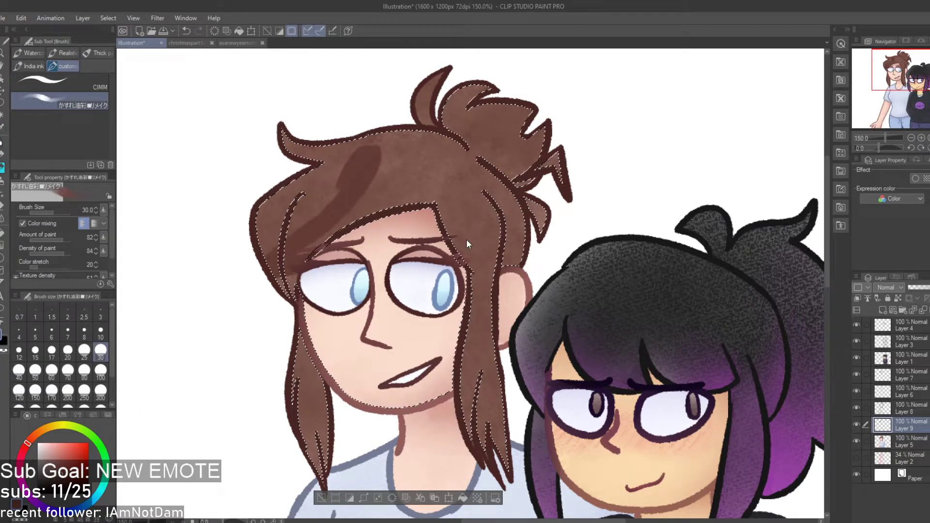
key(ctrl+z)
mouse_move(477, 288)
mouse_down()
mouse_move(469, 210)
mouse_move(482, 276)
mouse_up()
key(ctrl+z)
drag(477, 182, 488, 245)
key(ctrl+z)
drag(484, 206, 486, 285)
key(ctrl+z)
drag(484, 199, 482, 292)
key(ctrl+z)
Paint dark reddish-brown shadows over the fringe, side locks and bun on Layer 9 with the custom brush at size 30
drag(489, 202, 498, 285)
mouse_move(471, 190)
mouse_down()
mouse_move(485, 242)
mouse_move(477, 297)
mouse_up()
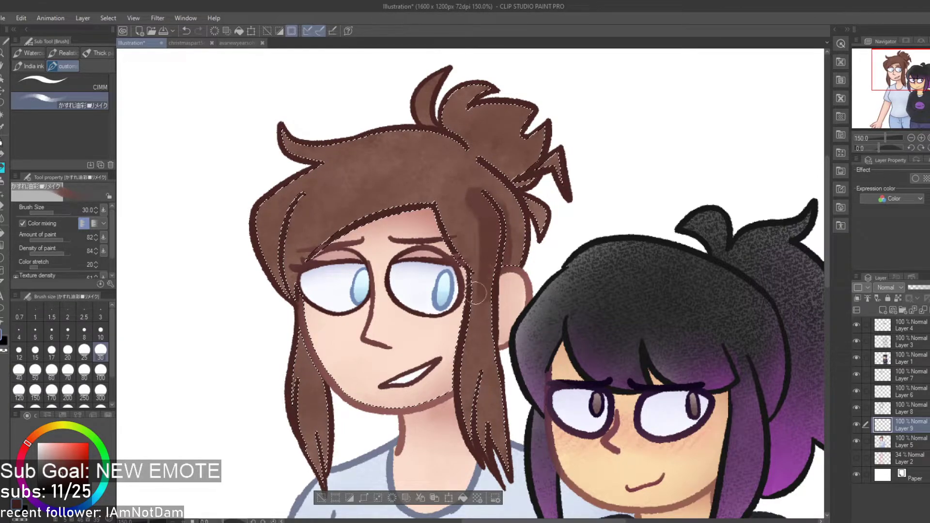
mouse_move(503, 213)
mouse_down()
mouse_move(482, 169)
mouse_move(491, 237)
mouse_move(515, 248)
mouse_move(516, 201)
mouse_move(509, 212)
mouse_move(408, 140)
mouse_move(483, 188)
mouse_up()
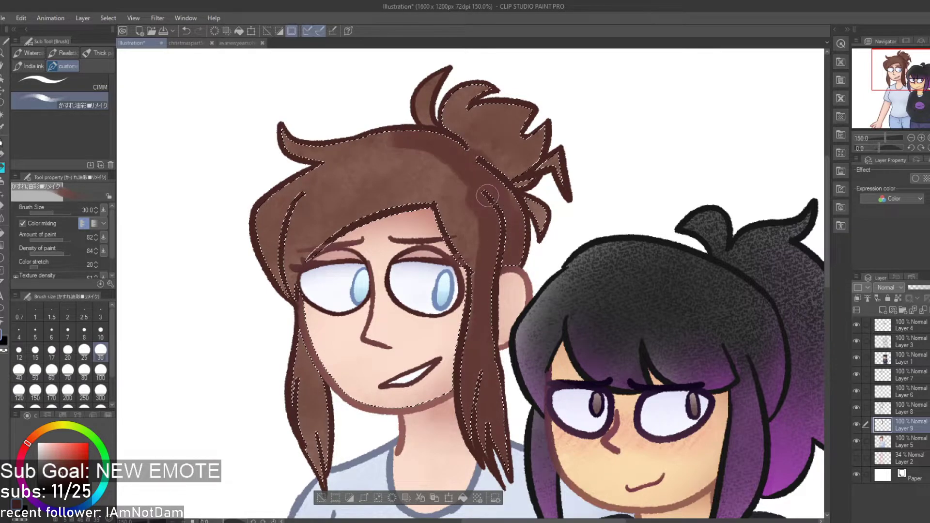
mouse_move(483, 225)
mouse_down()
mouse_move(465, 250)
mouse_move(425, 214)
mouse_move(410, 238)
mouse_move(442, 216)
mouse_up()
key(ctrl+z)
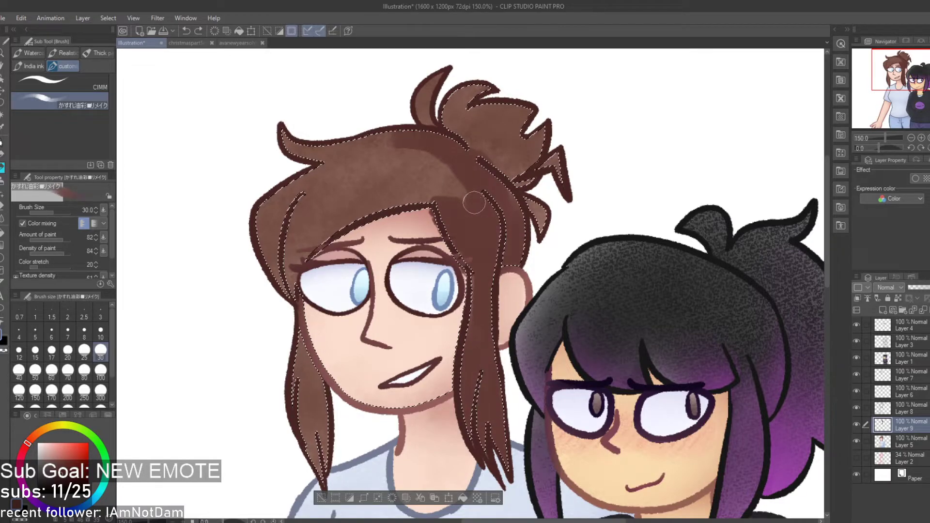
mouse_move(297, 343)
mouse_down()
mouse_move(314, 415)
mouse_move(305, 371)
mouse_move(321, 411)
mouse_up()
mouse_move(274, 242)
mouse_down()
mouse_move(282, 273)
mouse_move(345, 203)
mouse_move(302, 269)
mouse_move(352, 205)
mouse_move(300, 244)
mouse_move(400, 198)
mouse_move(367, 207)
mouse_move(442, 190)
mouse_move(396, 194)
mouse_move(449, 194)
mouse_move(523, 164)
mouse_move(553, 131)
mouse_move(576, 152)
mouse_move(574, 166)
mouse_move(541, 182)
mouse_move(526, 163)
mouse_move(488, 148)
mouse_move(519, 151)
mouse_move(486, 147)
mouse_move(557, 126)
mouse_up()
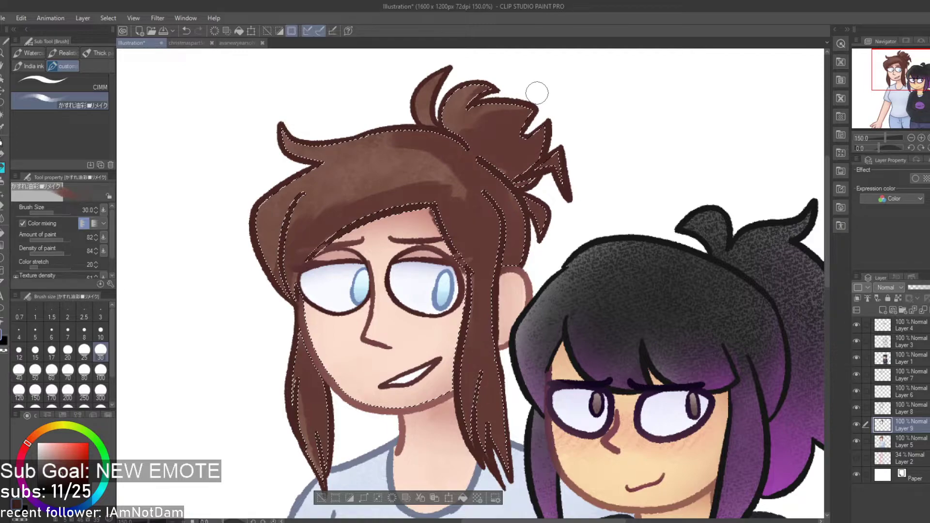
Soften the hair shadows with the Soft eraser at size 100 and clear the selection
key(e)
mouse_move(479, 122)
mouse_down()
mouse_move(525, 100)
mouse_move(487, 132)
mouse_move(587, 123)
mouse_move(466, 150)
mouse_move(359, 158)
mouse_move(424, 206)
mouse_move(264, 234)
mouse_move(455, 176)
mouse_move(268, 227)
mouse_move(367, 183)
mouse_move(266, 248)
mouse_move(268, 375)
mouse_move(305, 451)
mouse_move(284, 350)
mouse_move(321, 406)
mouse_move(474, 449)
mouse_move(476, 408)
mouse_move(449, 366)
mouse_move(469, 420)
mouse_move(453, 212)
mouse_move(534, 234)
mouse_move(561, 228)
mouse_up()
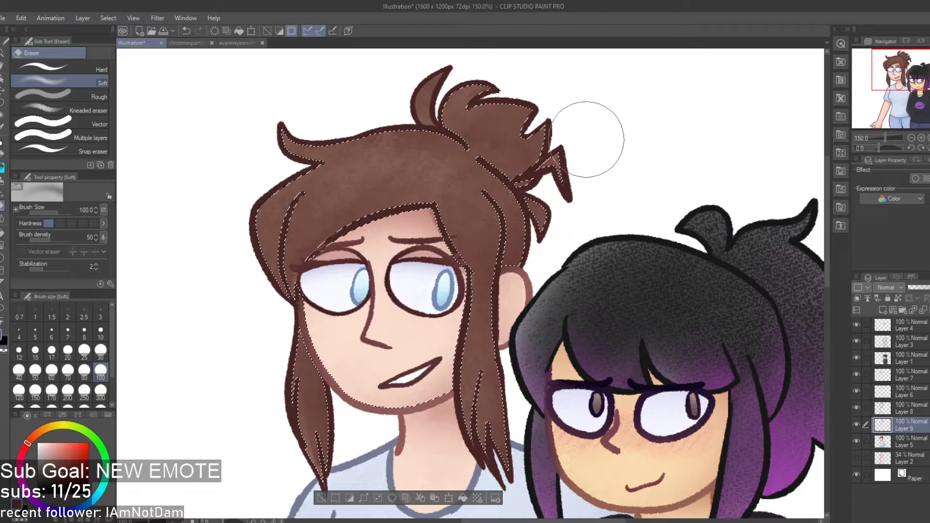
click(322, 498)
scroll(245, 149, down, 2)
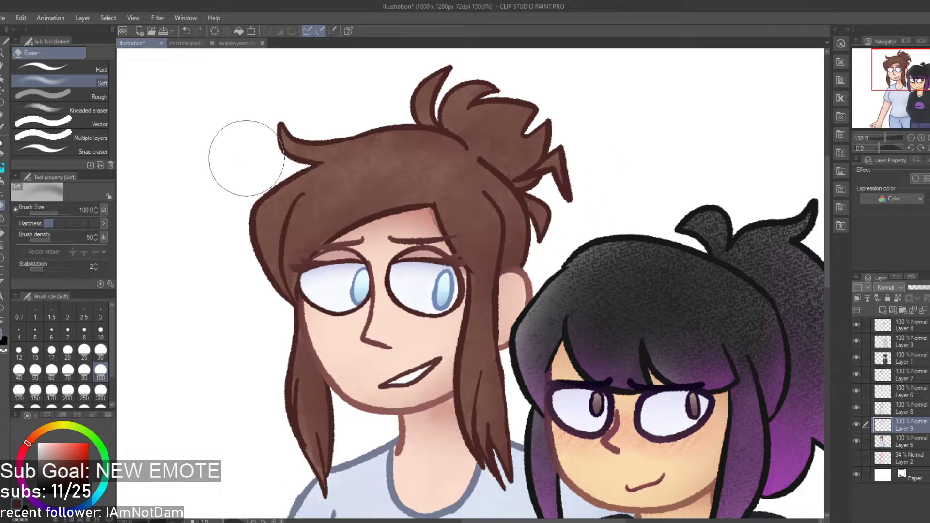
scroll(415, 277, down, 3)
scroll(414, 277, up, 2)
scroll(414, 277, up, 4)
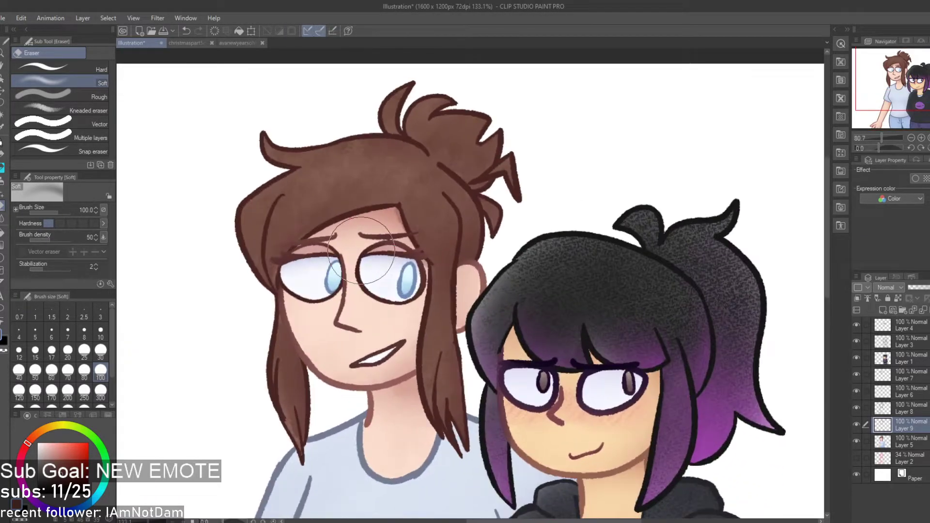
Merge Layer 9 down into Layer 5 and make Layer 7 the active layer
click(925, 312)
click(914, 381)
scroll(347, 241, up, 3)
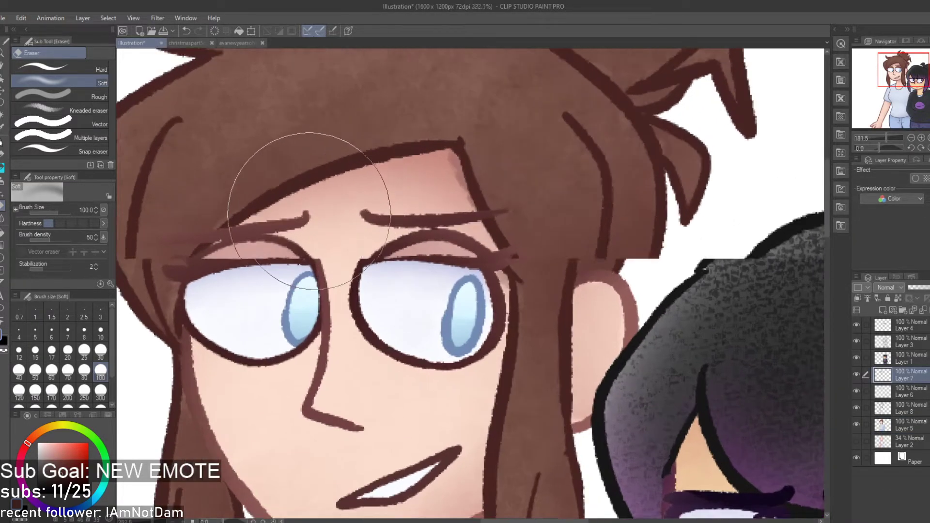
Auto-select the brown-haired character's eyebrows and one lashed eye outline on Layer 7 and sample a dark reddish brown
key(w)
click(283, 226)
shift+click(488, 222)
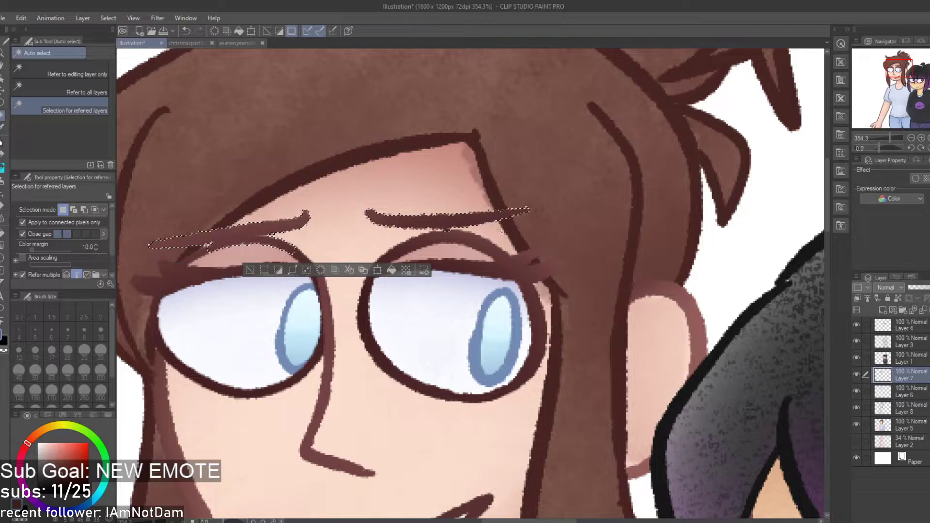
shift+click(524, 267)
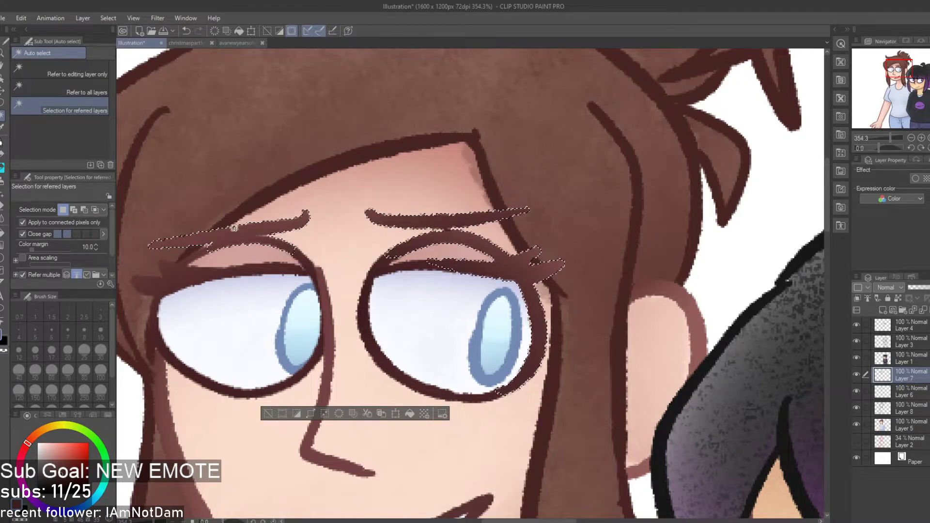
key(i)
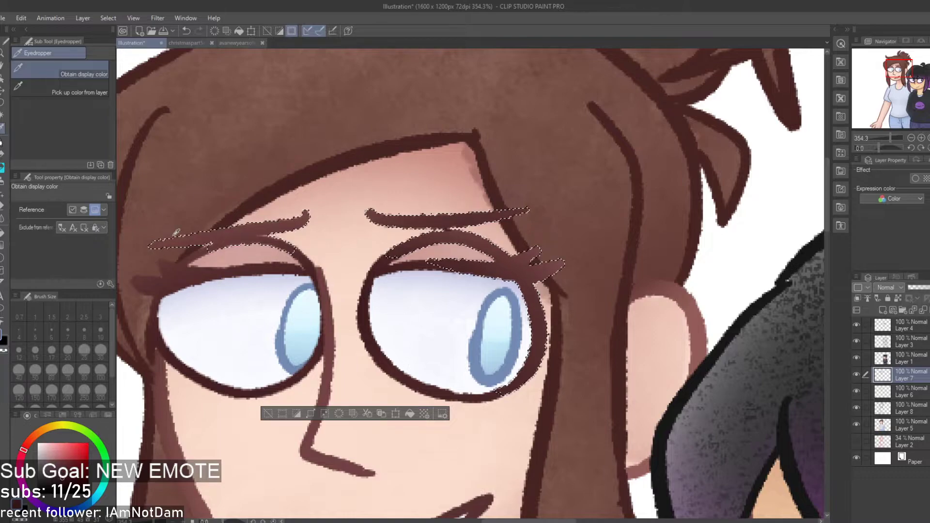
Try darkening the eyebrows and outer lashes of both eyes directly on Layer 7 with the custom brush at size 30
key(b)
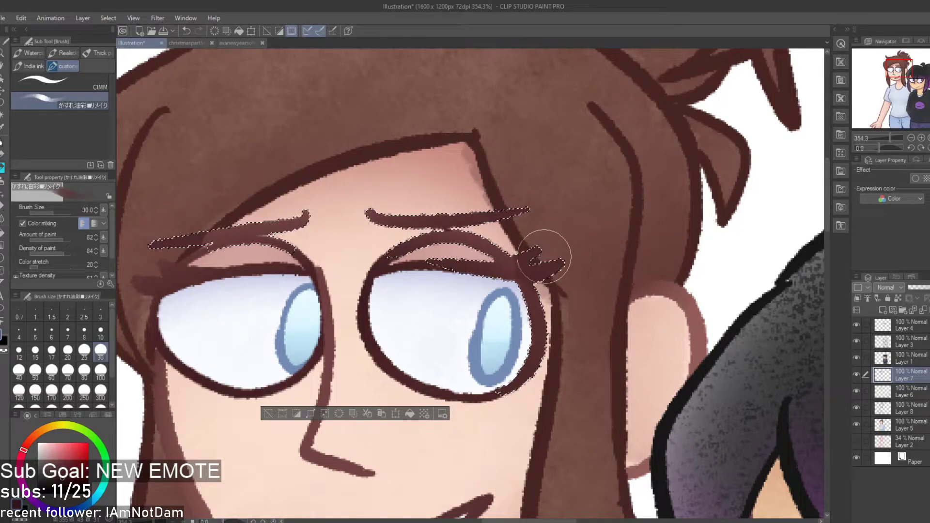
click(902, 392)
key(w)
click(156, 290)
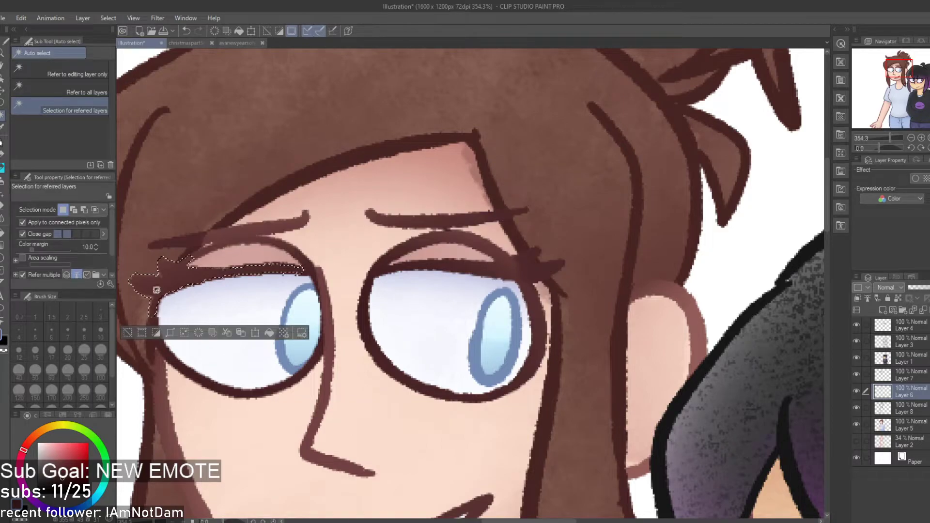
click(902, 375)
key(b)
drag(146, 277, 157, 281)
key(ctrl+d)
key(w)
click(219, 226)
key(e)
Undo the eyebrow and lash darkening back to the selected eyebrows and eye outline
key(ctrl+z)
key(ctrl+z)
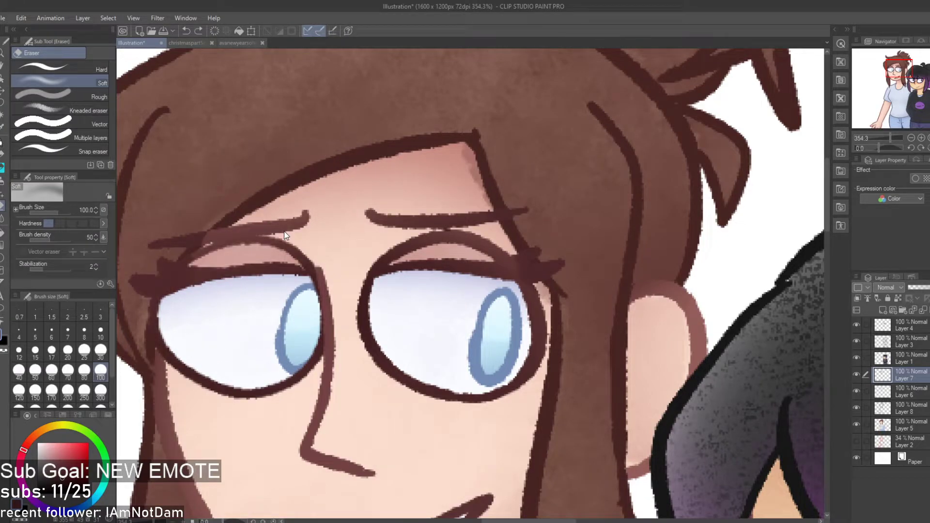
key(ctrl+z)
key(ctrl+z)
key(ctrl+z)
key(ctrl+z)
key(ctrl+z)
key(ctrl+z)
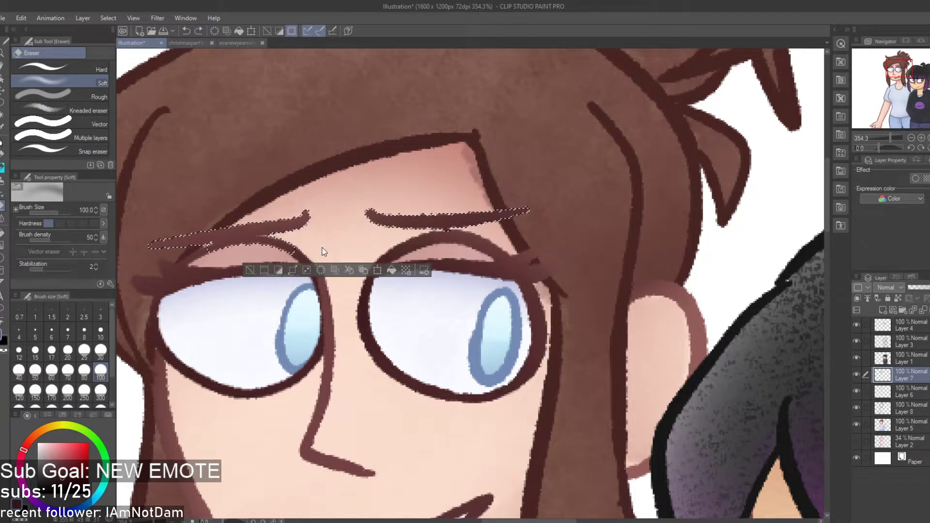
key(ctrl+z)
key(ctrl+z)
key(ctrl+z)
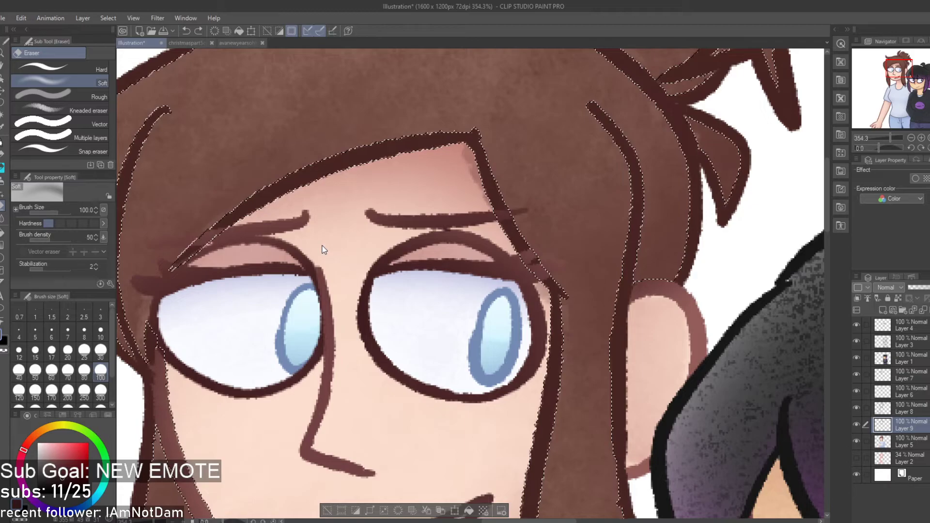
key(ctrl+z)
key(ctrl+z)
key(ctrl+z)
key(ctrl+z)
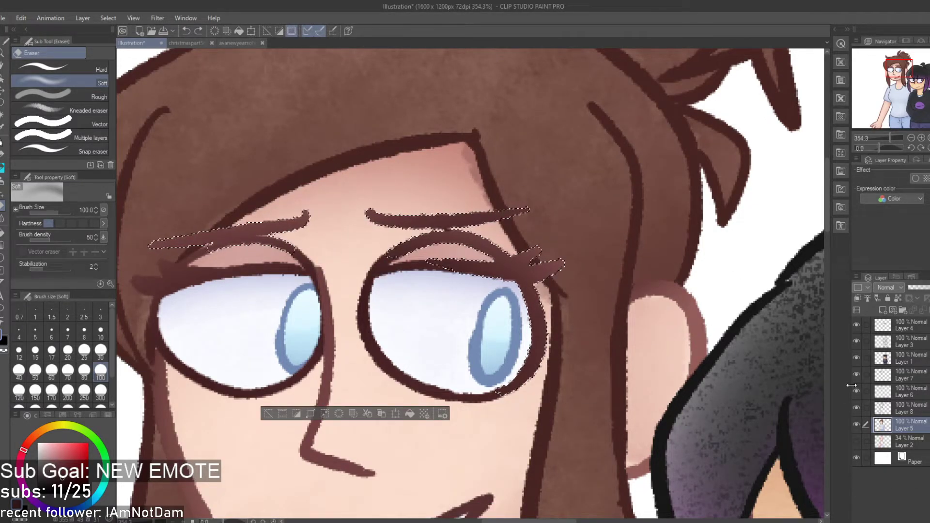
Add a new layer above Layer 7, darken the eyebrow ends and selected lashes with the custom brush at size 30, and clear the selection
click(913, 411)
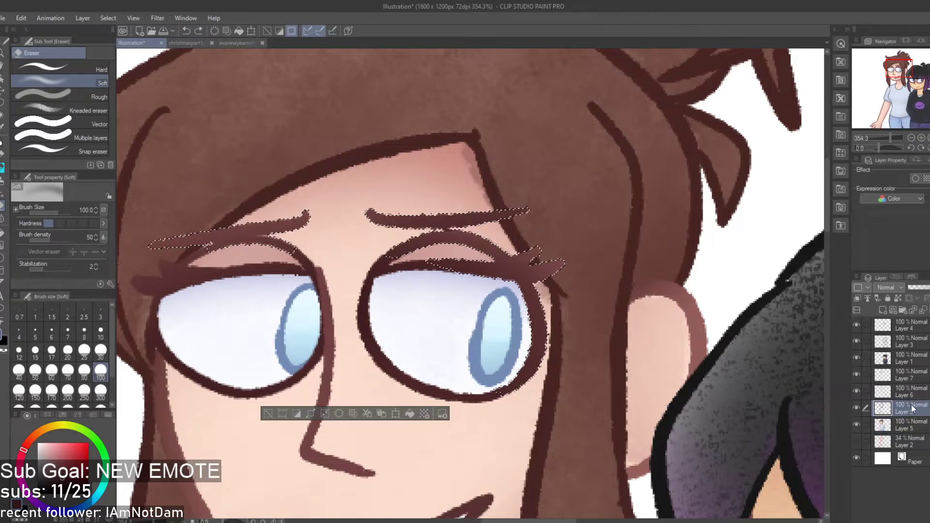
click(921, 378)
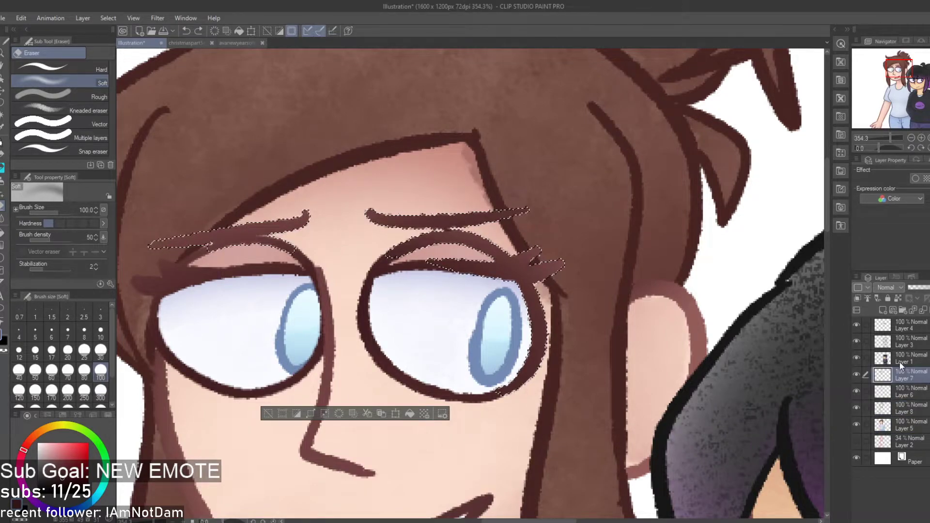
click(883, 310)
key(b)
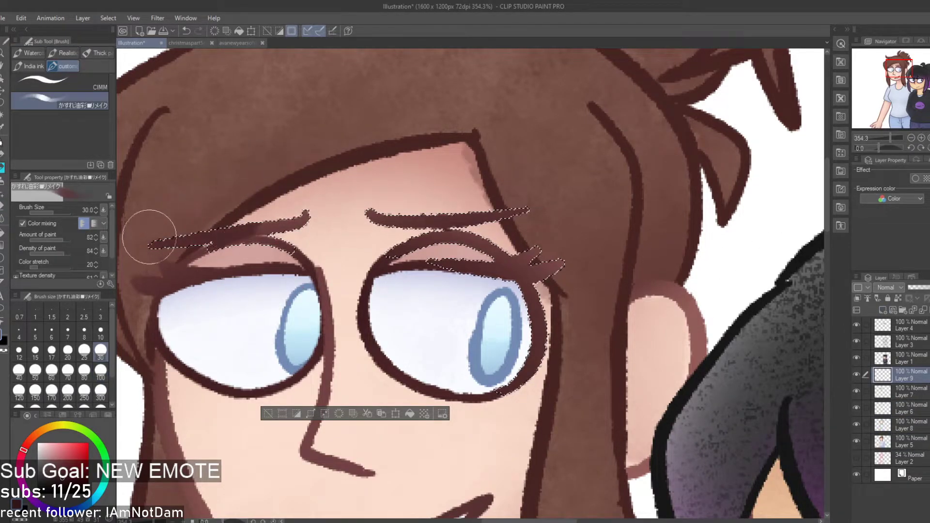
key(e)
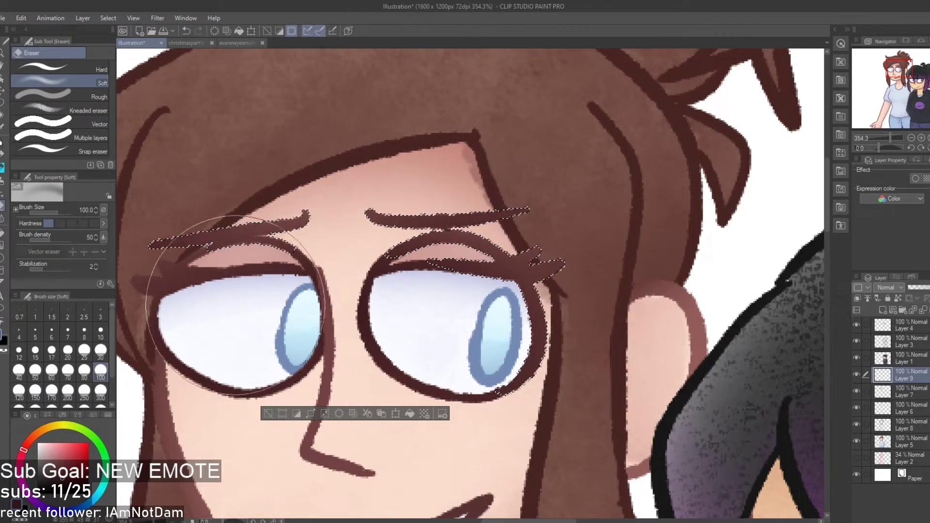
scroll(236, 353, down, 2)
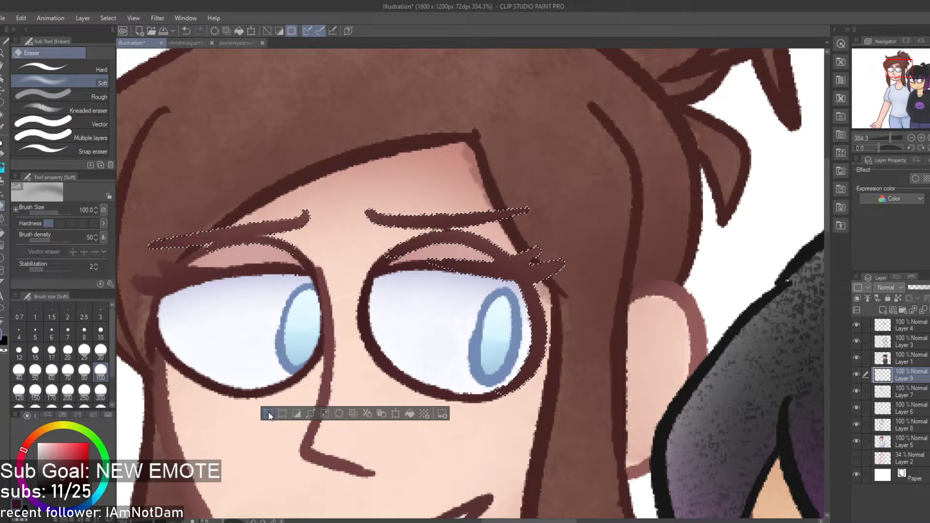
key(ctrl+d)
Auto-select both eye outlines and both eyebrows from Layer 7 and make Layer 9 the active layer
scroll(453, 228, down, 2)
scroll(465, 215, down, 1)
scroll(427, 184, up, 4)
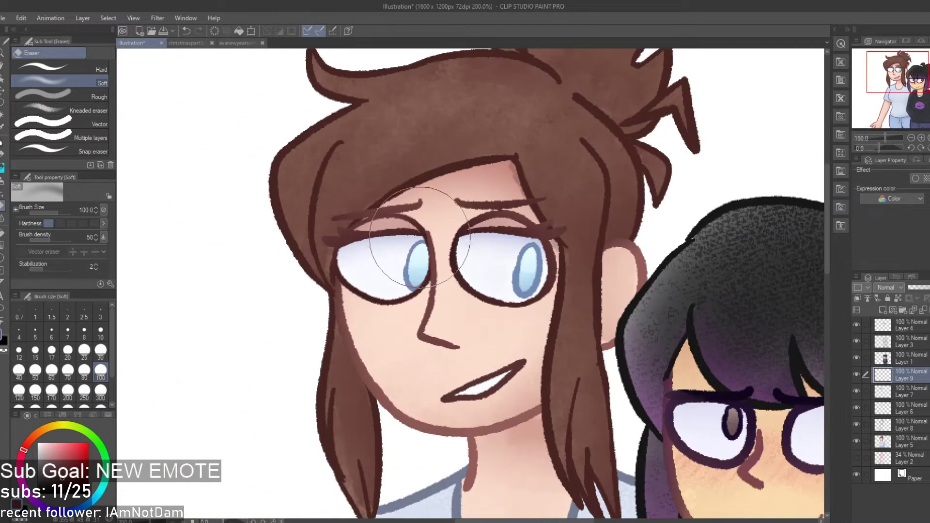
click(919, 395)
key(w)
click(503, 242)
click(320, 236)
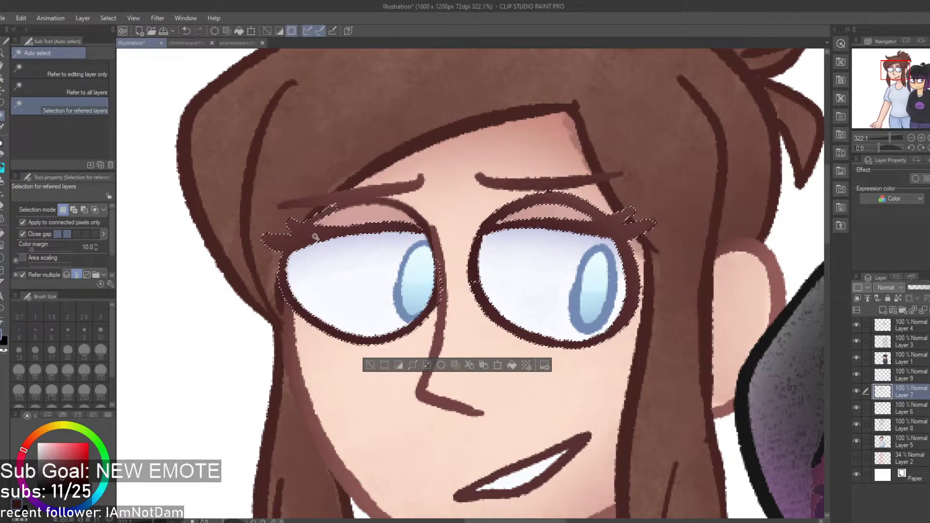
click(571, 181)
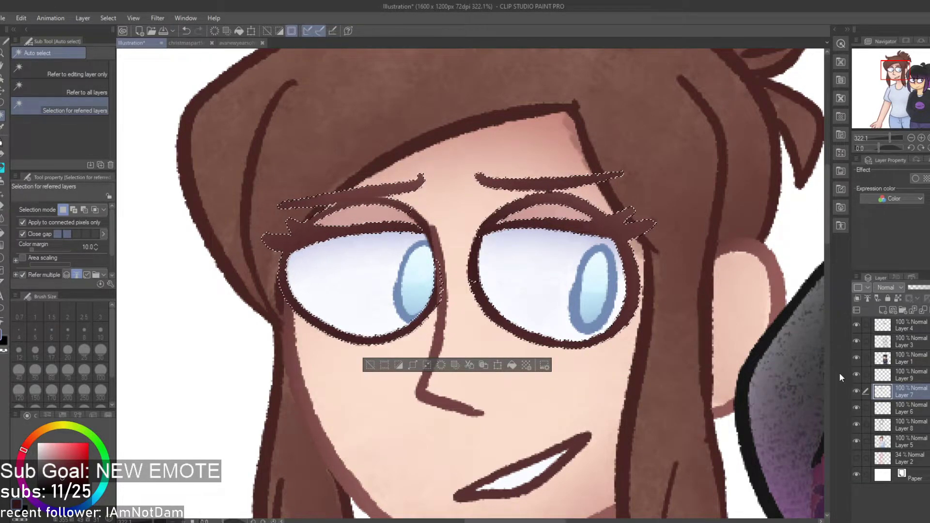
click(900, 380)
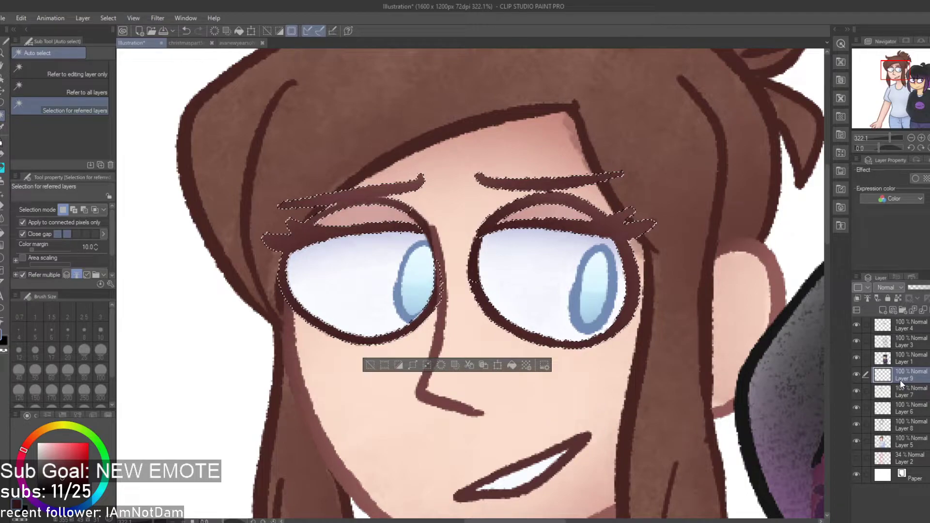
Paint the lashes and eyebrow ends darker on Layer 9, soften with the Soft eraser at size 100, and deselect
key(b)
key(e)
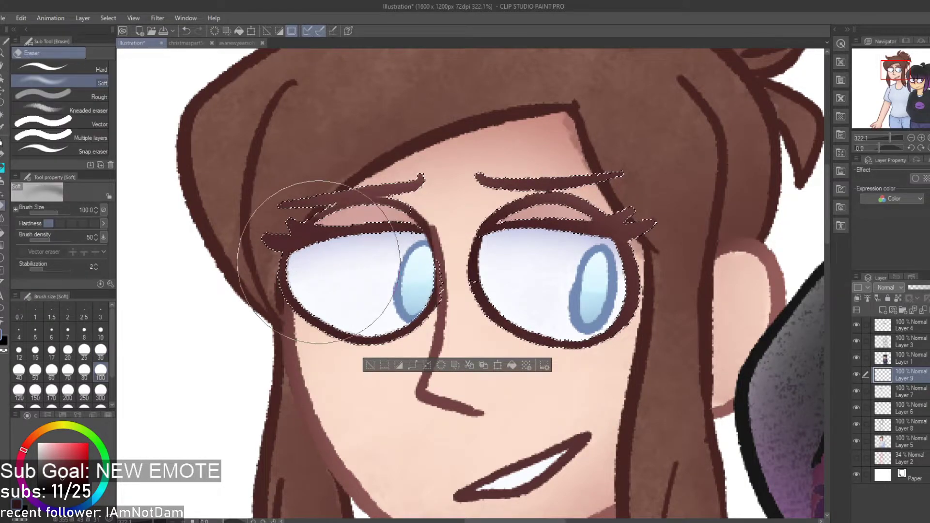
key(b)
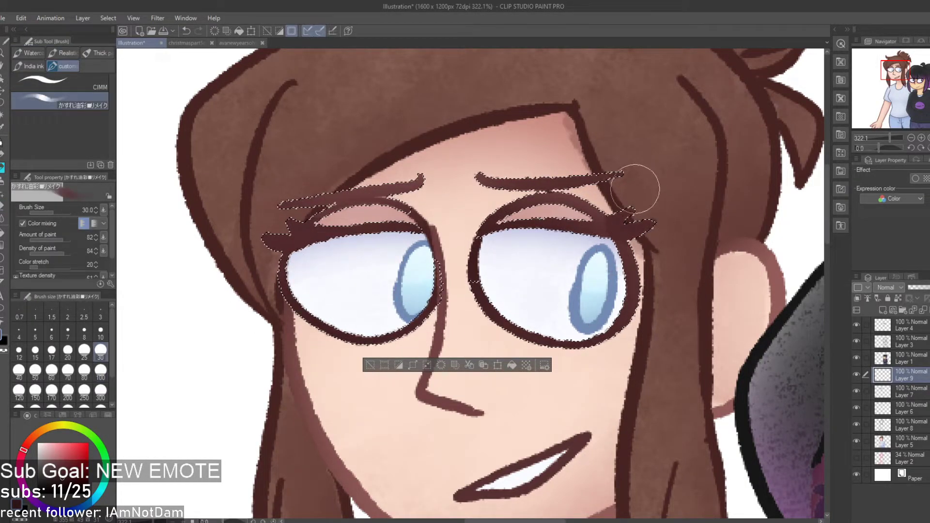
key(e)
click(369, 363)
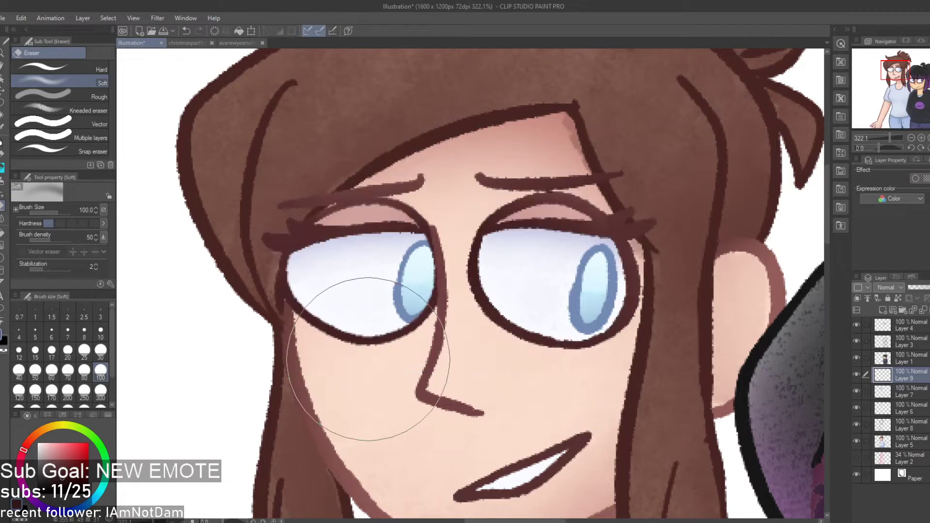
Darken and soften the eyebrow on the side opposite the ear on Layer 9, and merge that layer down into Layer 7
scroll(368, 360, down, 8)
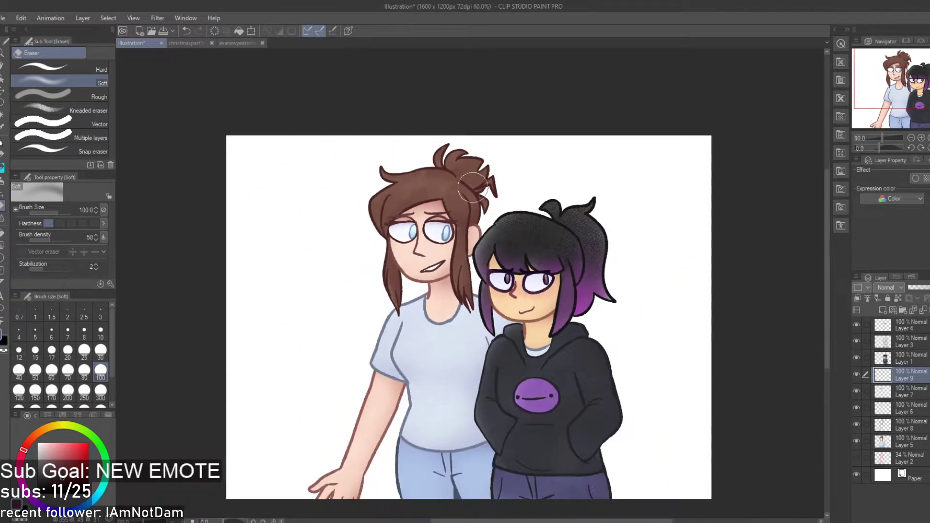
scroll(360, 197, up, 7)
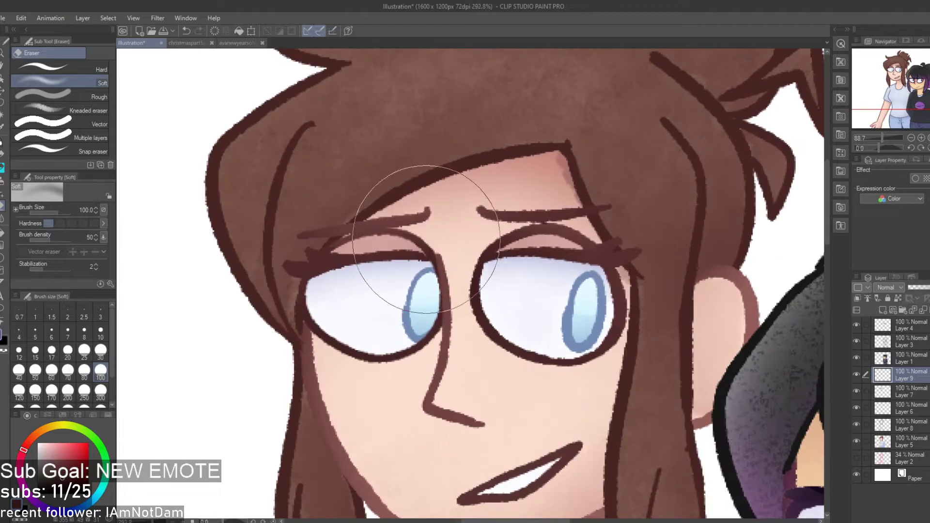
click(902, 395)
key(w)
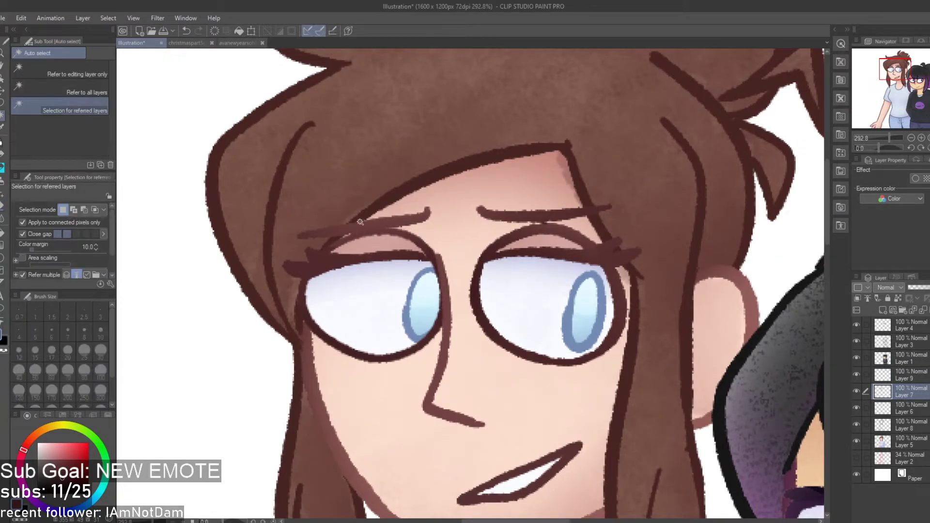
click(393, 221)
key(b)
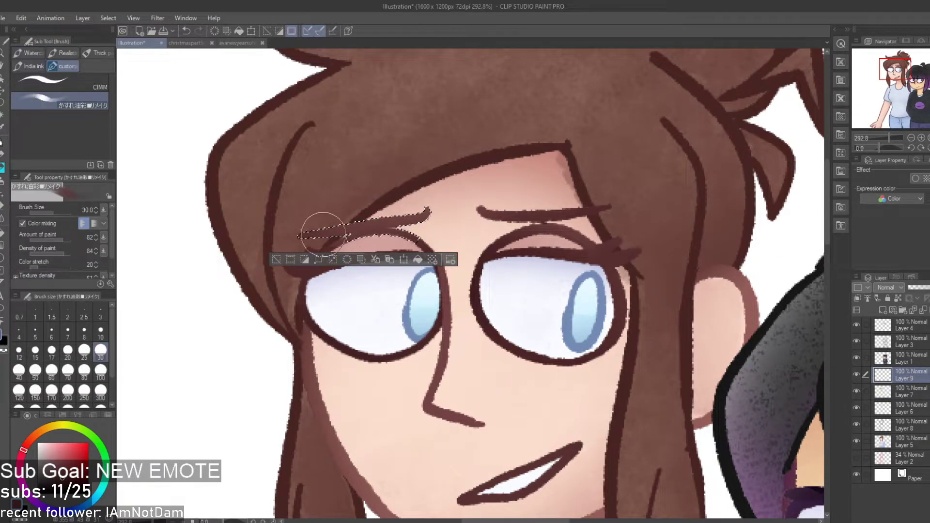
drag(322, 228, 440, 219)
key(w)
key(e)
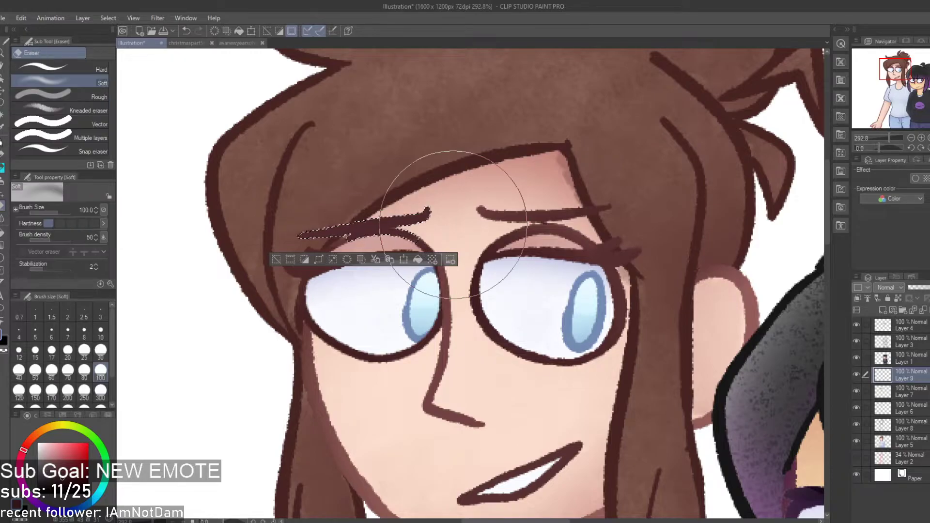
click(284, 261)
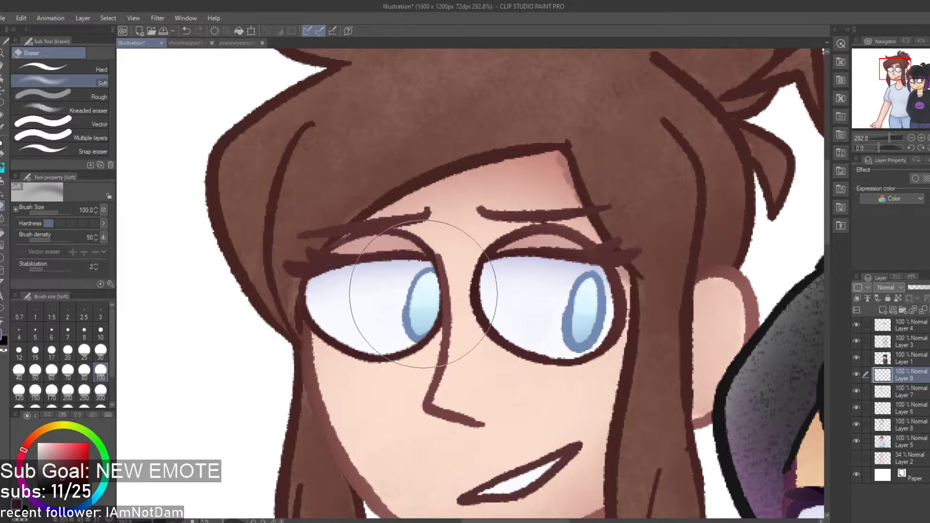
scroll(500, 269, down, 4)
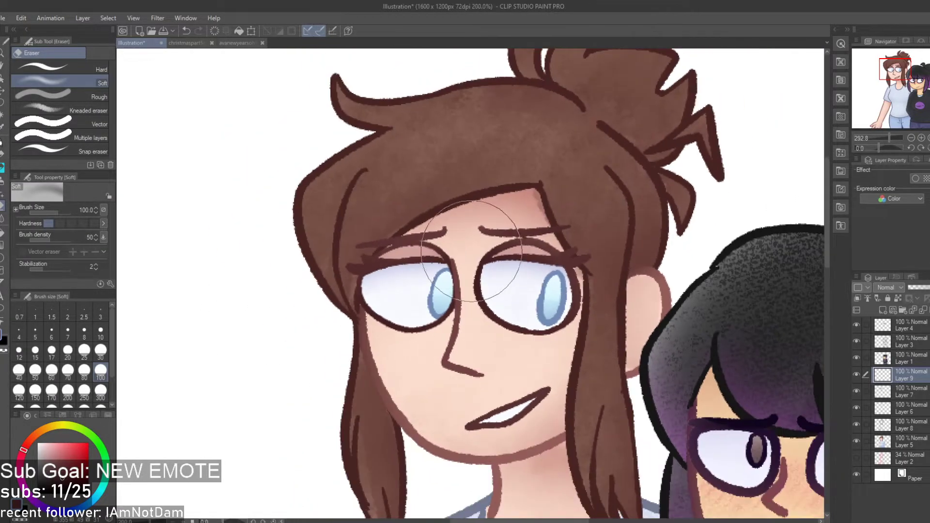
click(923, 310)
Examine the whole illustration and the faces, hair and clothing of both characters at different magnifications
scroll(631, 198, down, 2)
scroll(608, 286, up, 1)
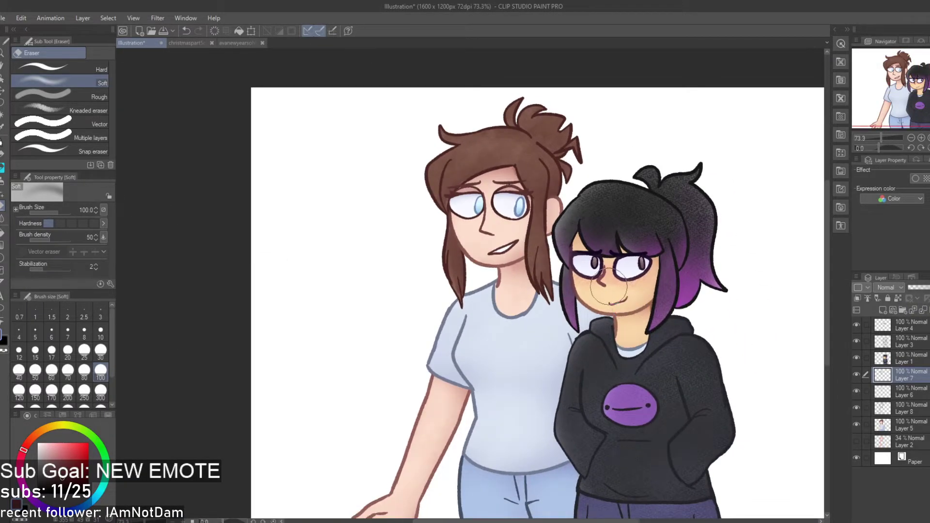
scroll(573, 223, down, 2)
scroll(722, 290, up, 1)
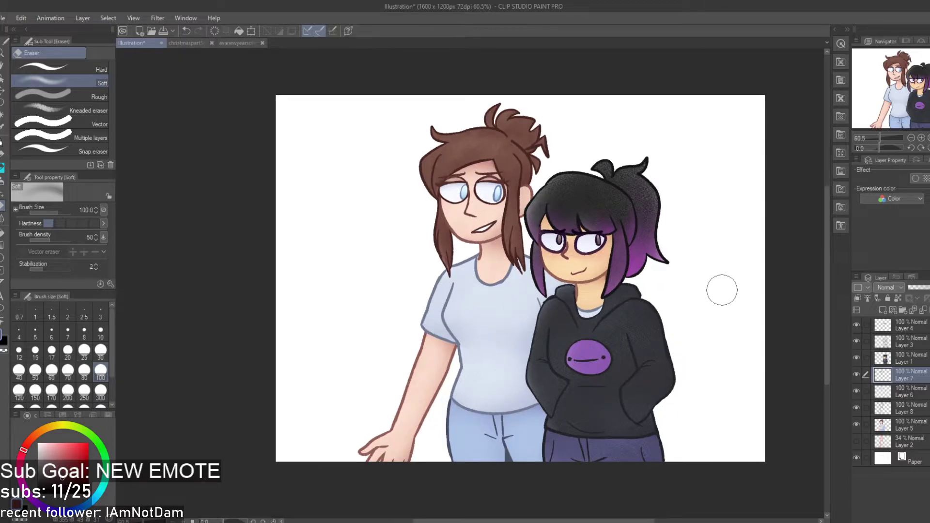
scroll(722, 290, down, 1)
scroll(653, 282, up, 1)
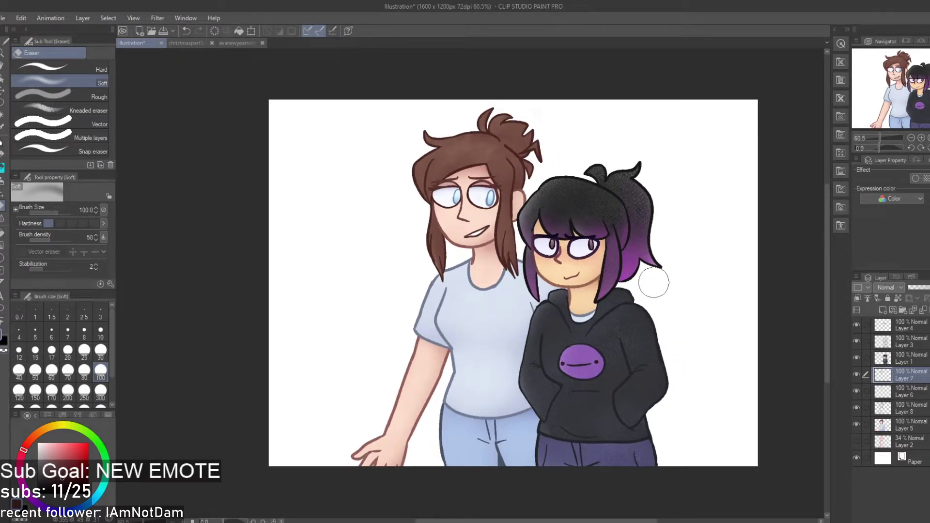
scroll(655, 294, up, 5)
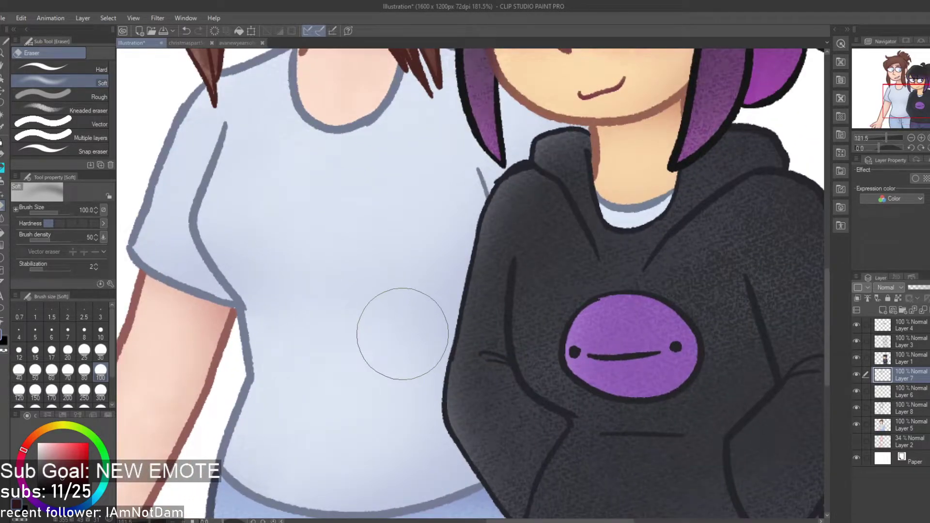
scroll(405, 328, down, 3)
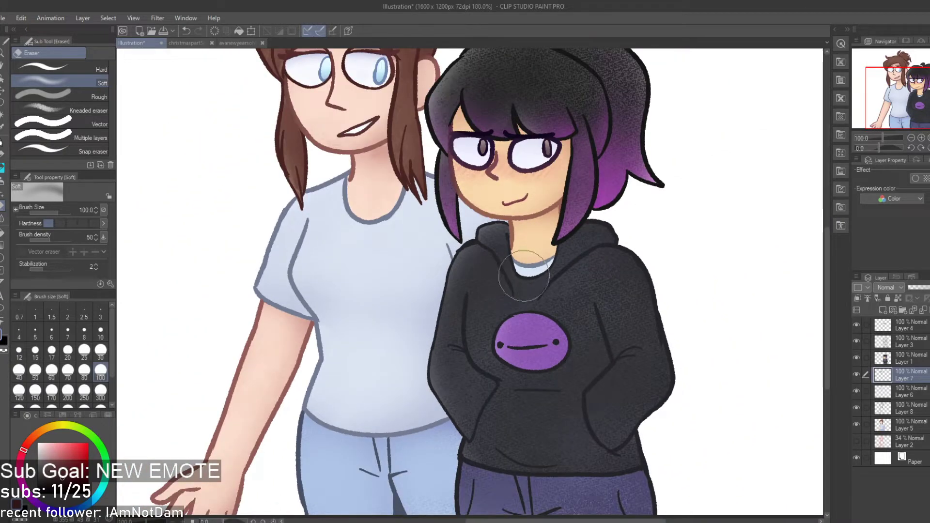
scroll(514, 111, up, 2)
scroll(347, 89, down, 2)
scroll(363, 117, up, 2)
scroll(362, 118, down, 3)
scroll(342, 353, up, 3)
scroll(364, 311, down, 3)
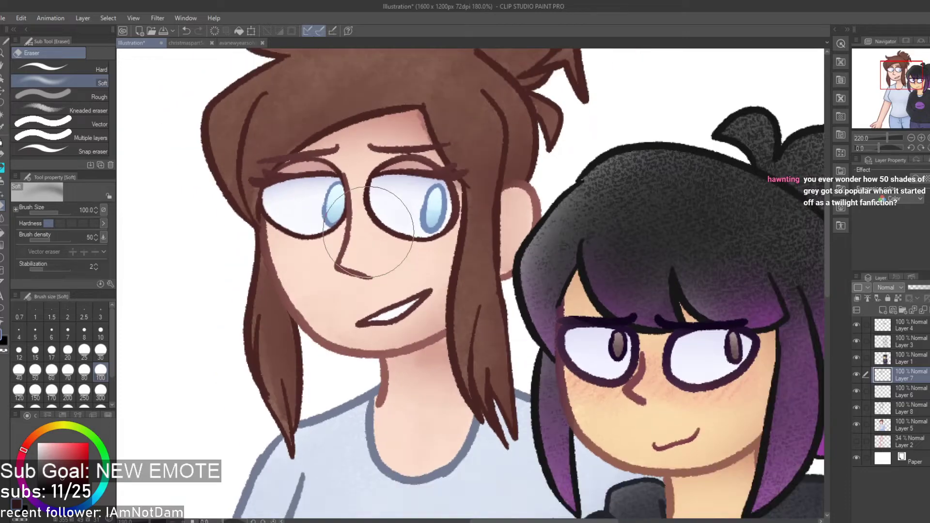
scroll(422, 160, down, 2)
scroll(469, 353, up, 2)
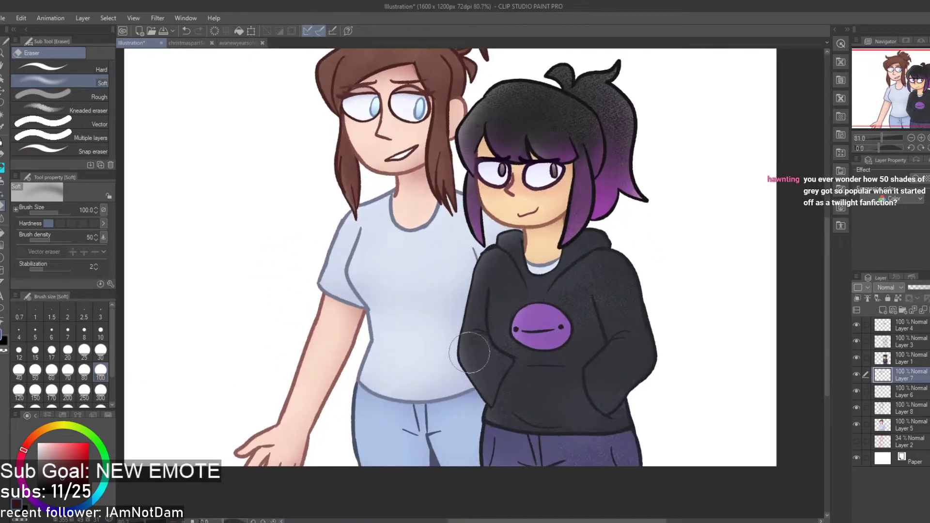
Auto-select the brown-haired character's T-shirt and jeans from Layer 5, and add a new layer above it
click(918, 429)
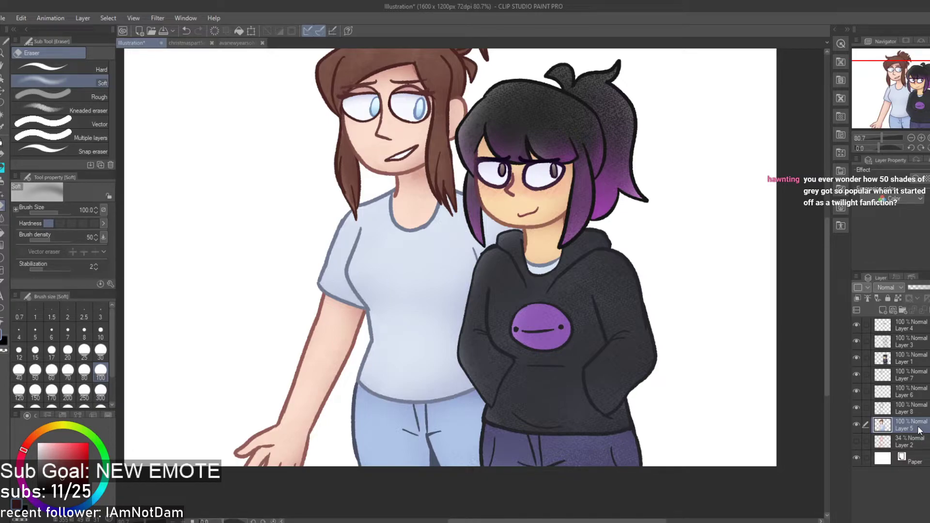
key(w)
click(434, 353)
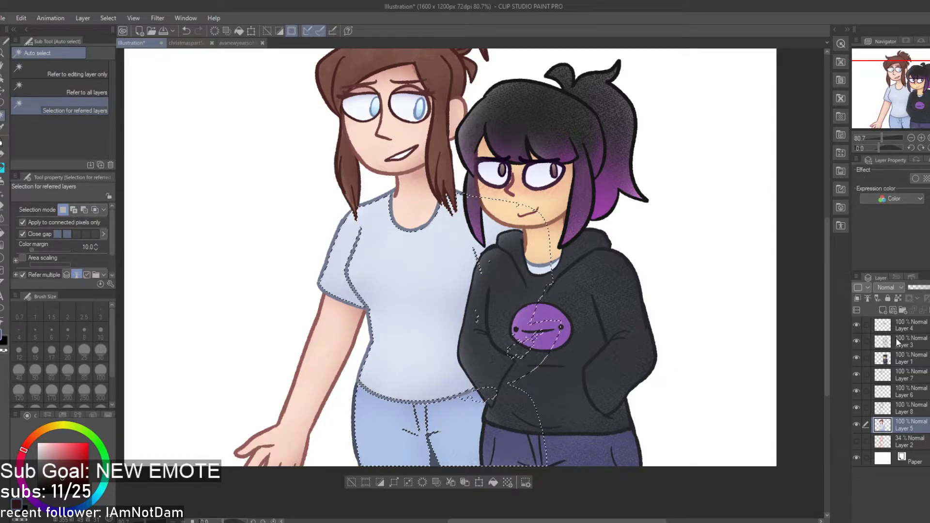
click(882, 310)
Paint blue Dry Gouache texture over the T-shirt on the new layer, using a shade sampled from the shirt and brush size 100
scroll(449, 396, up, 1)
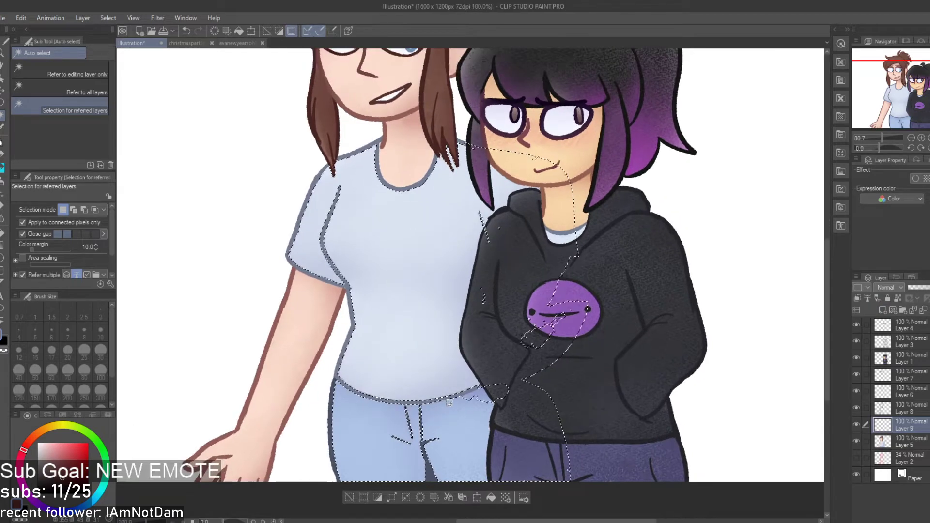
key(i)
click(389, 319)
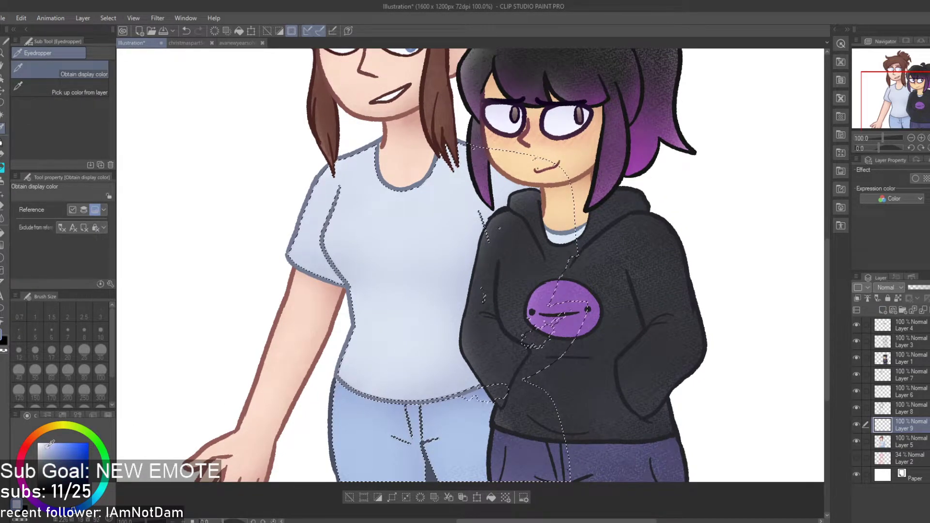
key(b)
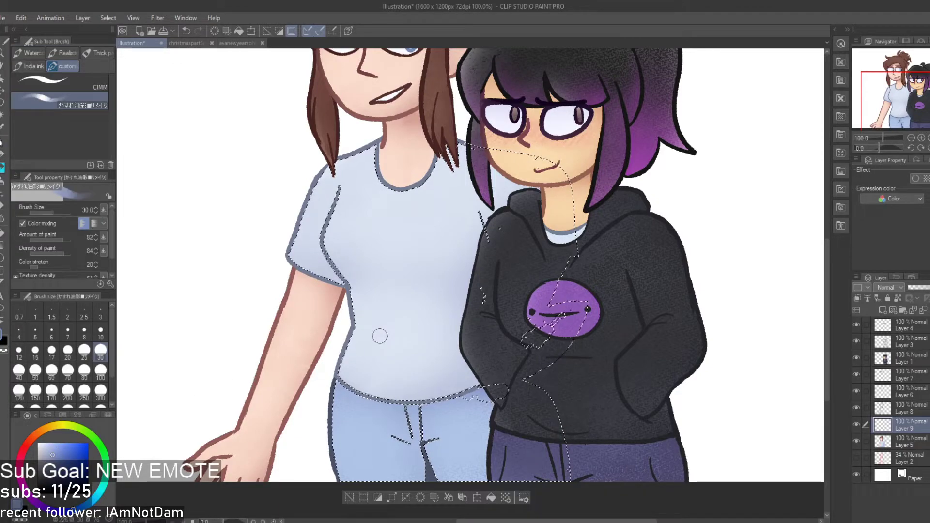
click(96, 52)
drag(407, 254, 379, 297)
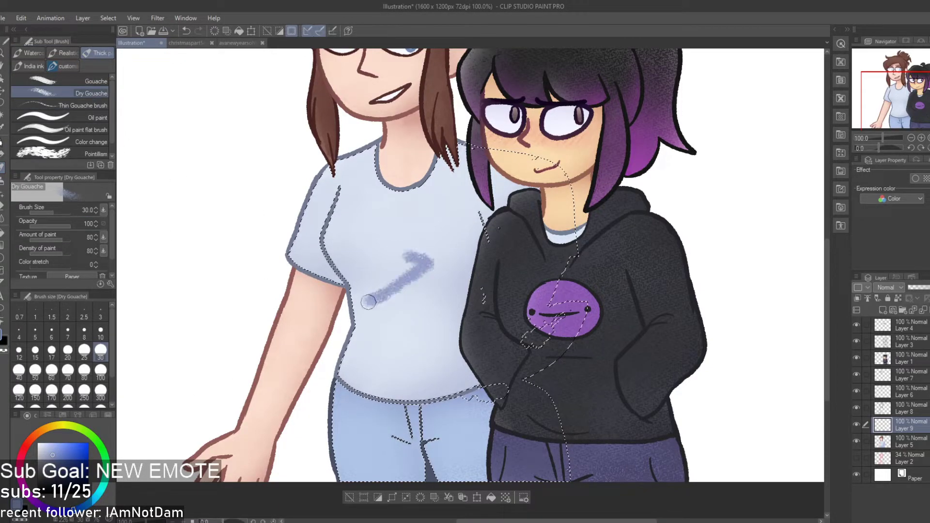
click(101, 371)
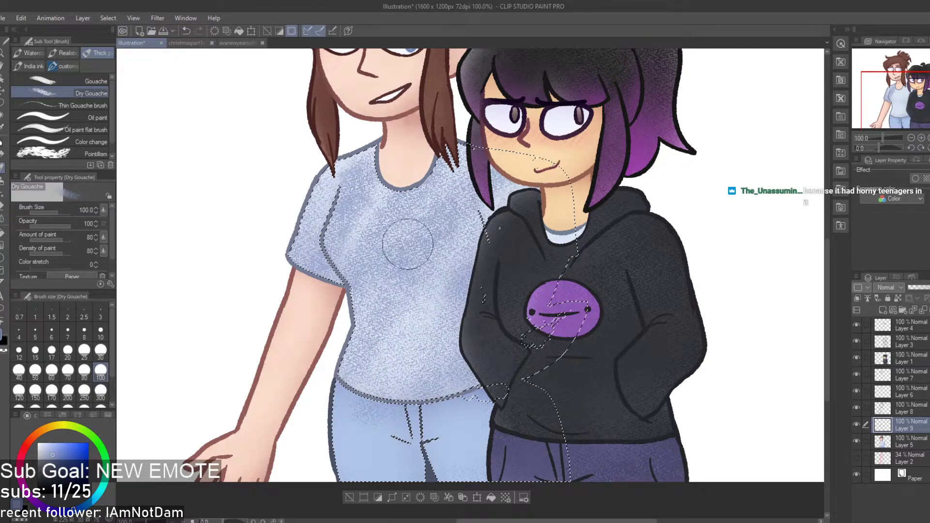
Fade the T-shirt's gouache texture with the Soft eraser at size 300
key(e)
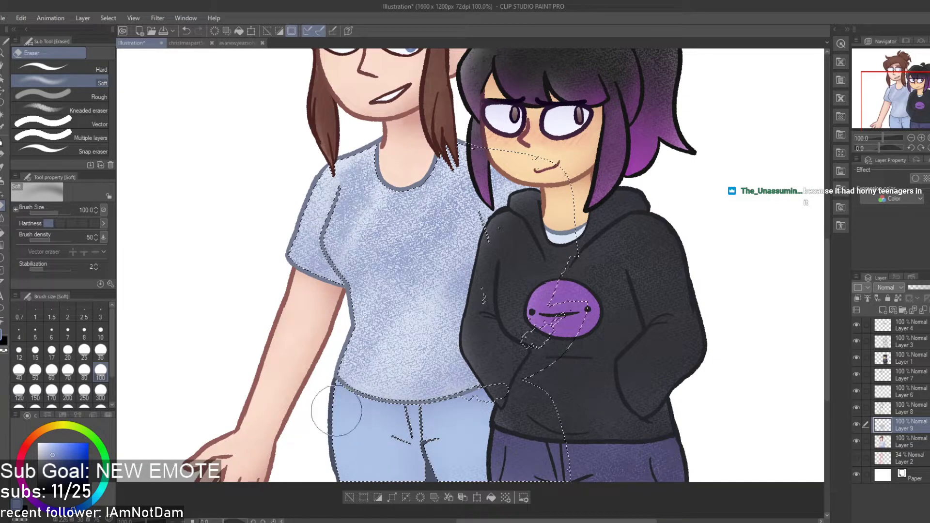
click(100, 391)
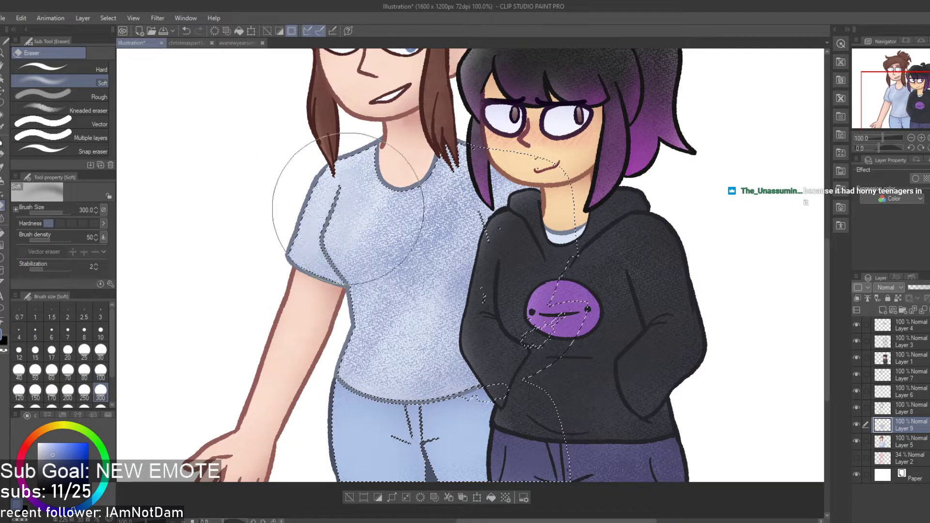
drag(349, 209, 355, 309)
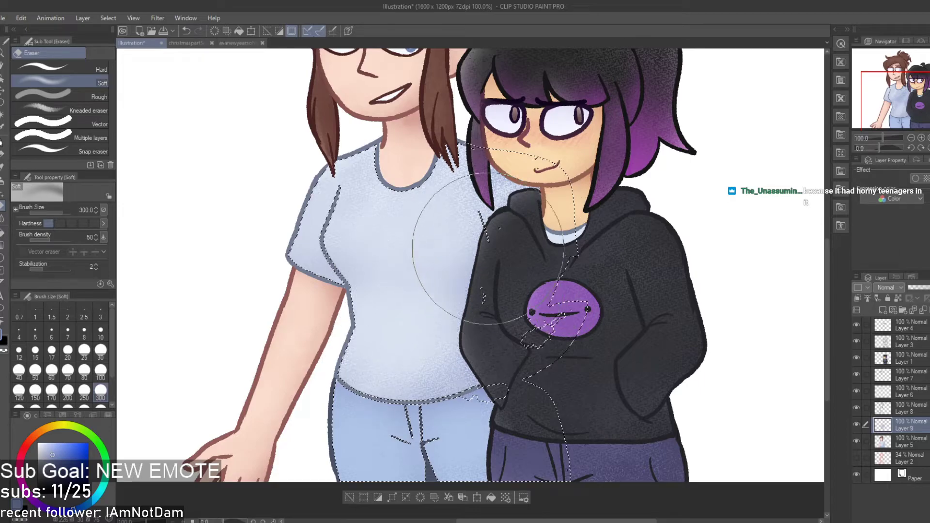
drag(488, 241, 518, 251)
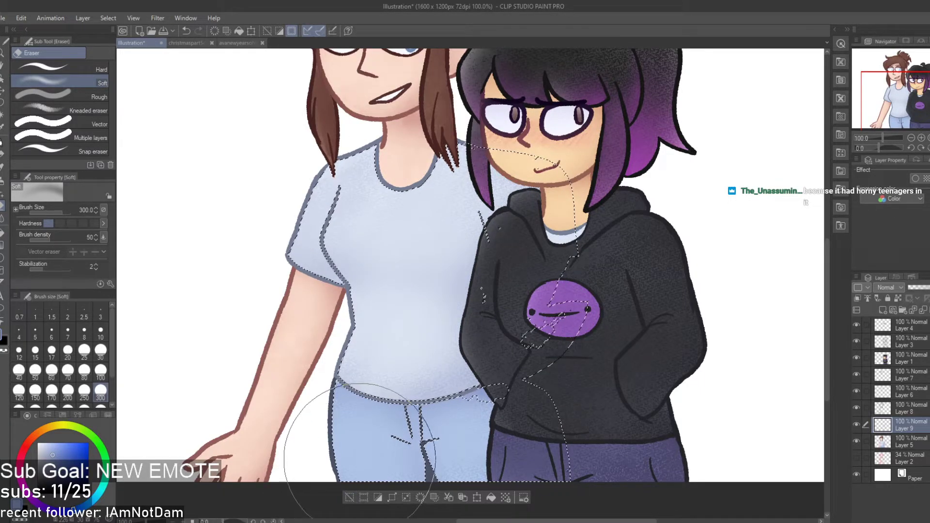
key(i)
click(150, 417)
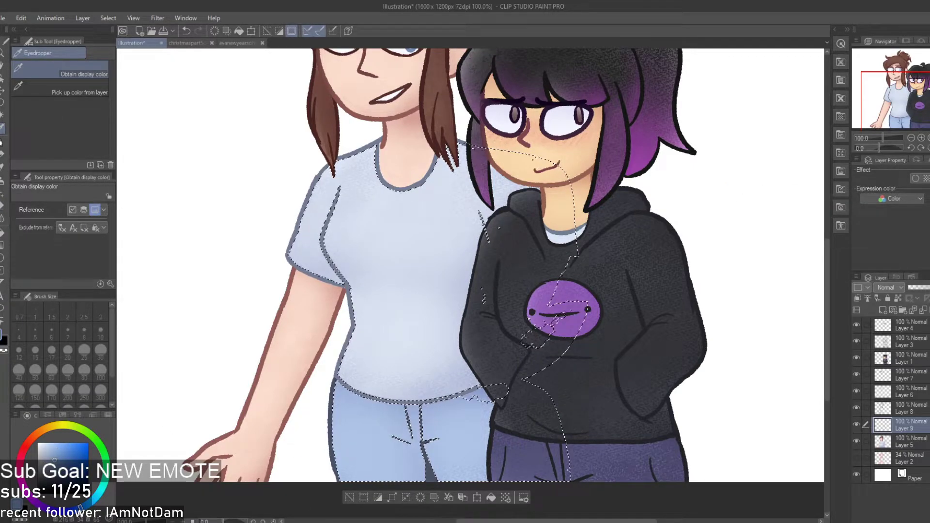
key(b)
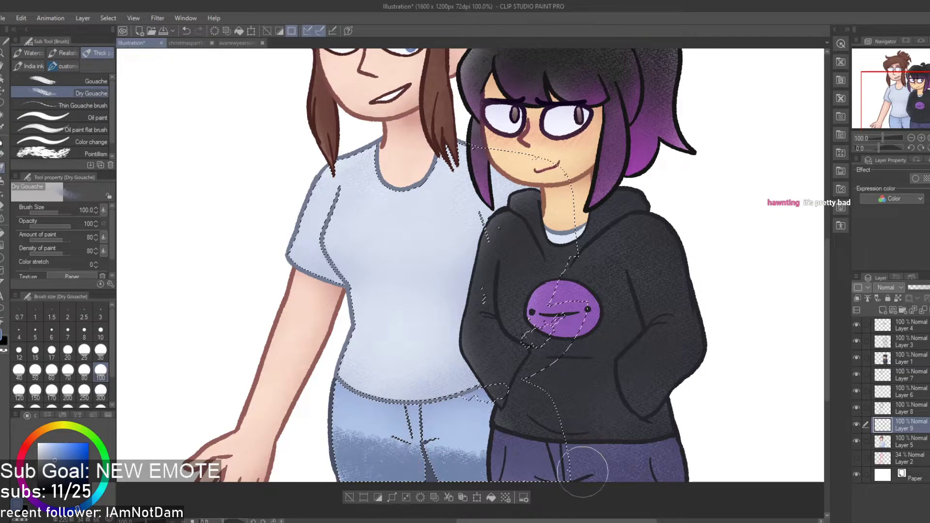
key(ctrl+y)
key(ctrl+z)
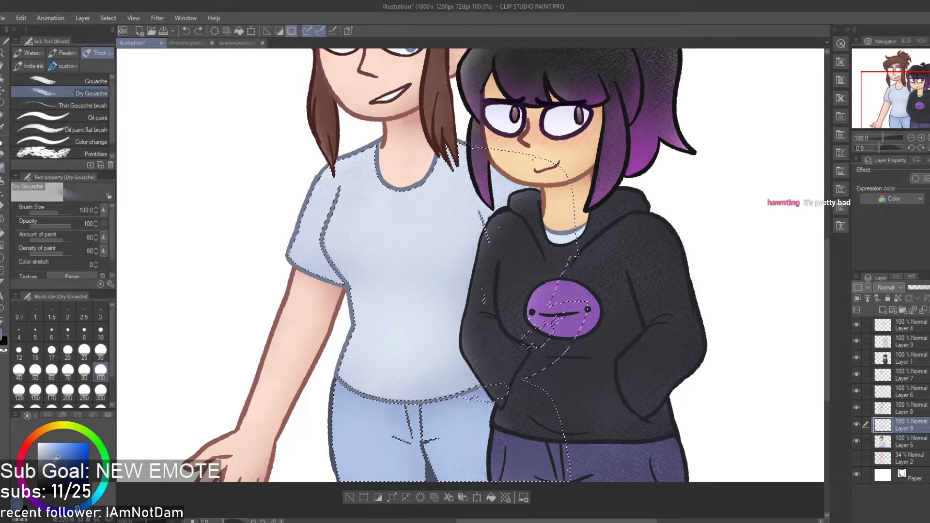
Paint a very light blue Dry Gouache texture over the jeans and fade it with the Soft eraser at size 300
click(47, 441)
drag(334, 440, 363, 467)
key(ctrl+z)
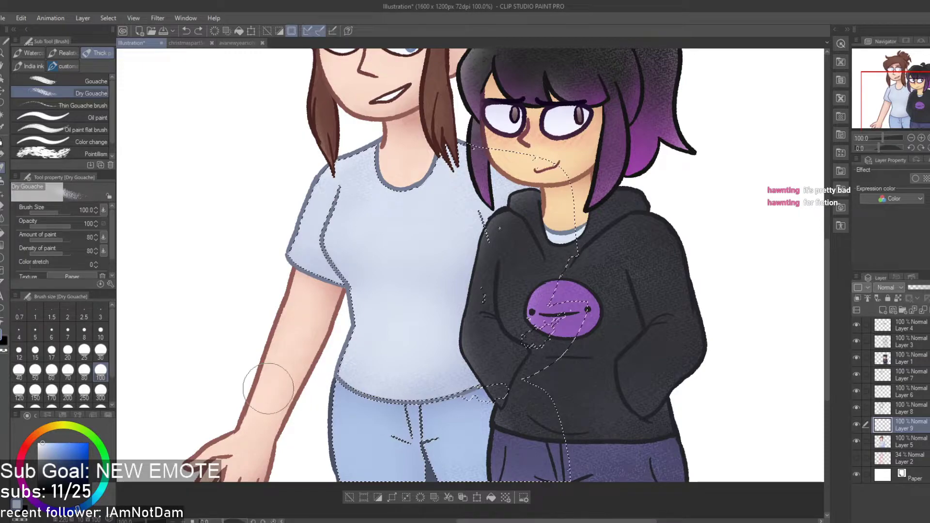
drag(269, 387, 322, 455)
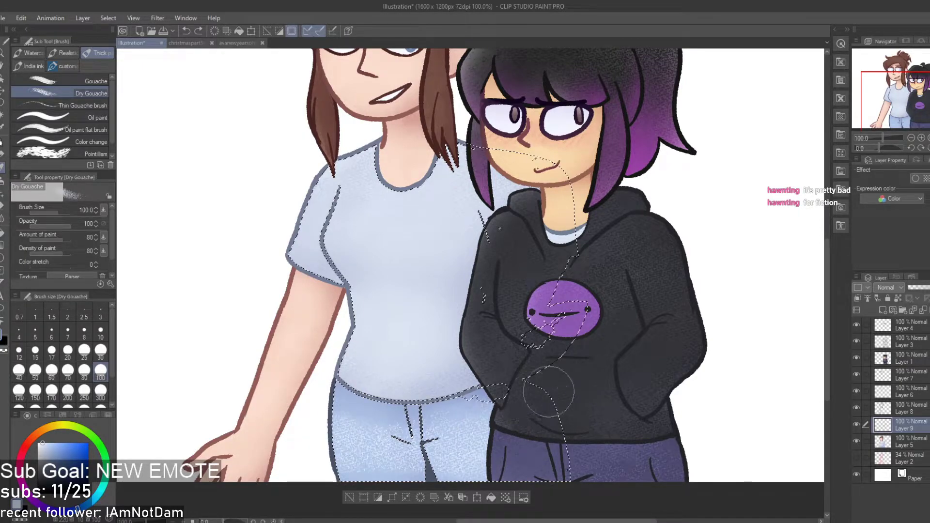
key(e)
mouse_move(332, 425)
mouse_down()
mouse_move(277, 425)
mouse_move(462, 474)
mouse_move(268, 468)
mouse_move(518, 458)
mouse_move(525, 440)
mouse_move(236, 469)
mouse_up()
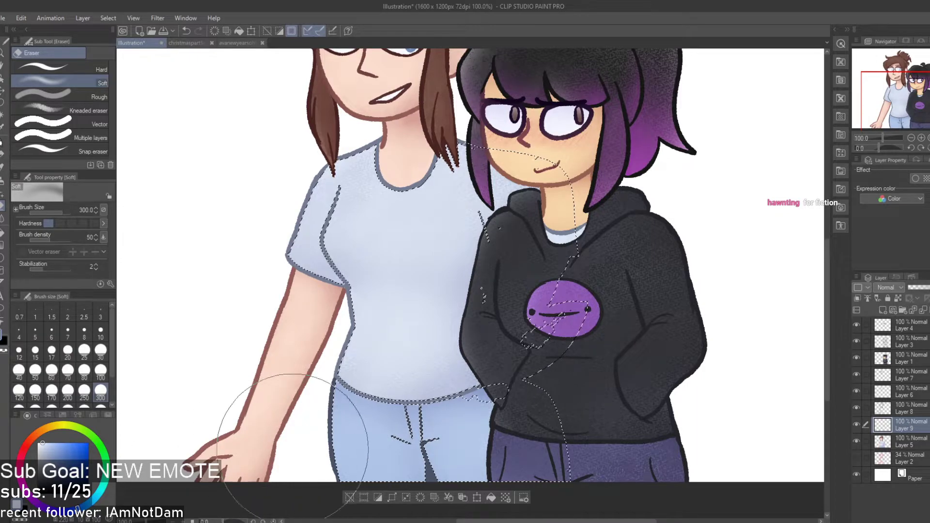
Add a darker blue Dry Gouache texture to the jeans, fade it with the Soft eraser, and deselect
key(i)
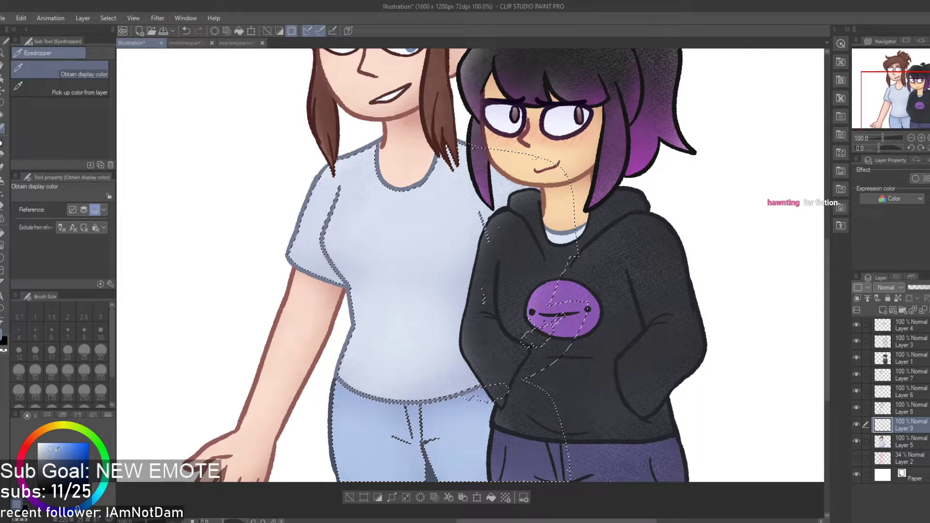
key(b)
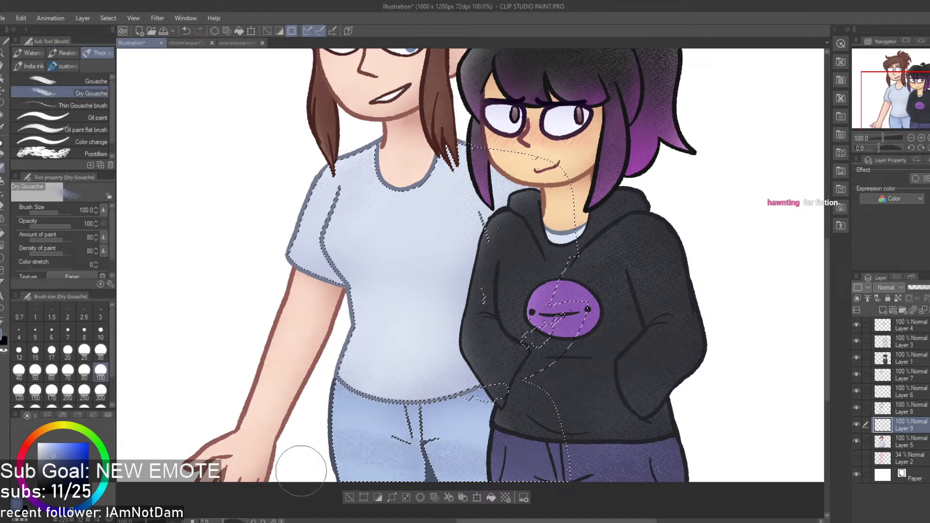
key(e)
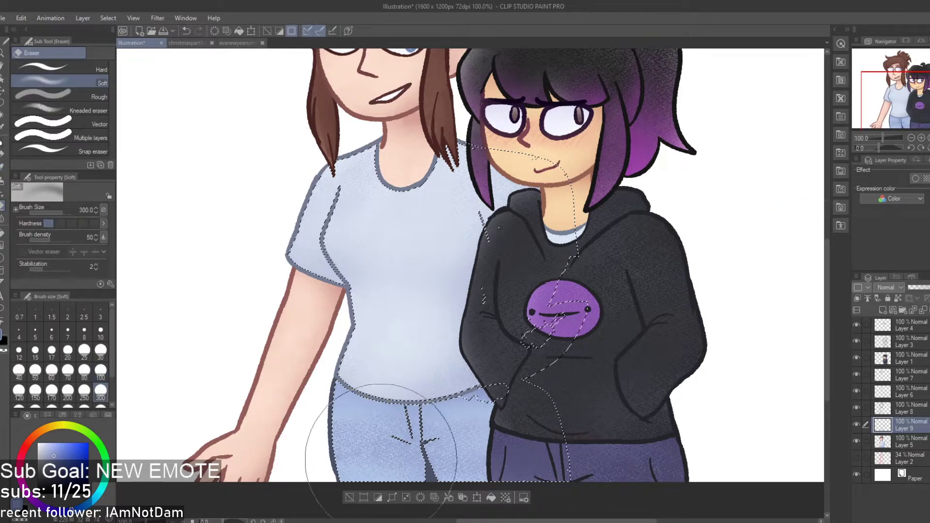
key(ctrl+d)
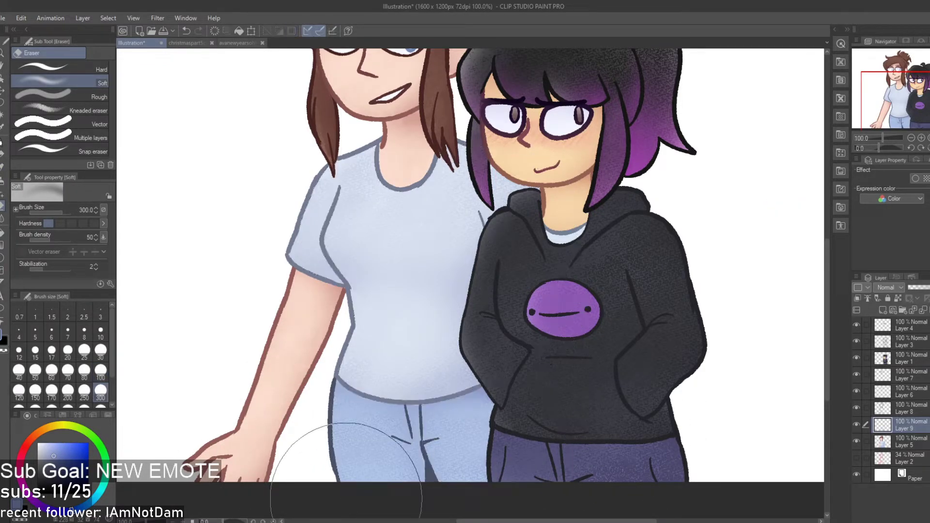
Merge the clothing texture layer down into Layer 5
scroll(378, 432, up, 4)
scroll(405, 416, down, 3)
scroll(425, 306, up, 1)
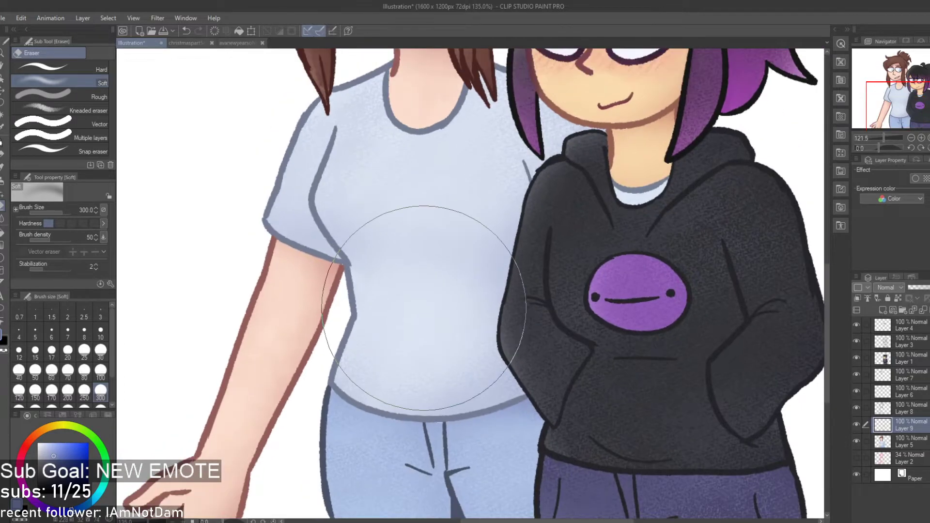
scroll(422, 315, down, 2)
scroll(413, 141, up, 2)
scroll(435, 155, down, 2)
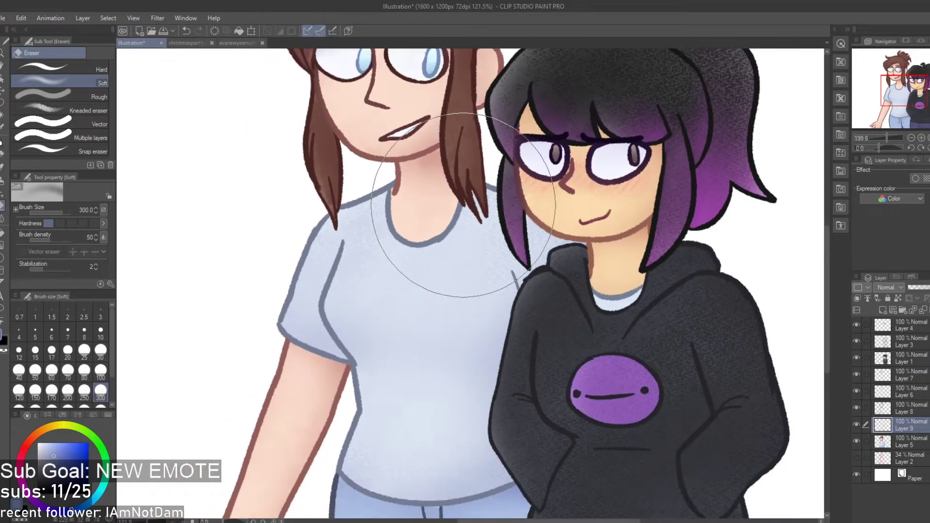
scroll(786, 400, down, 3)
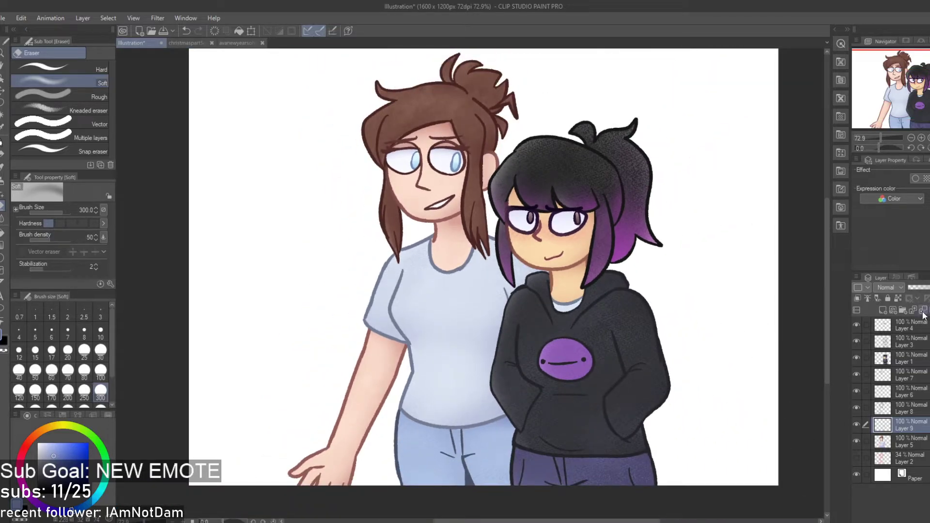
click(923, 312)
Examine both characters' faces and clothing and the overall picture at different magnifications, and check Layer 8's contents by toggling its visibility
scroll(492, 374, down, 1)
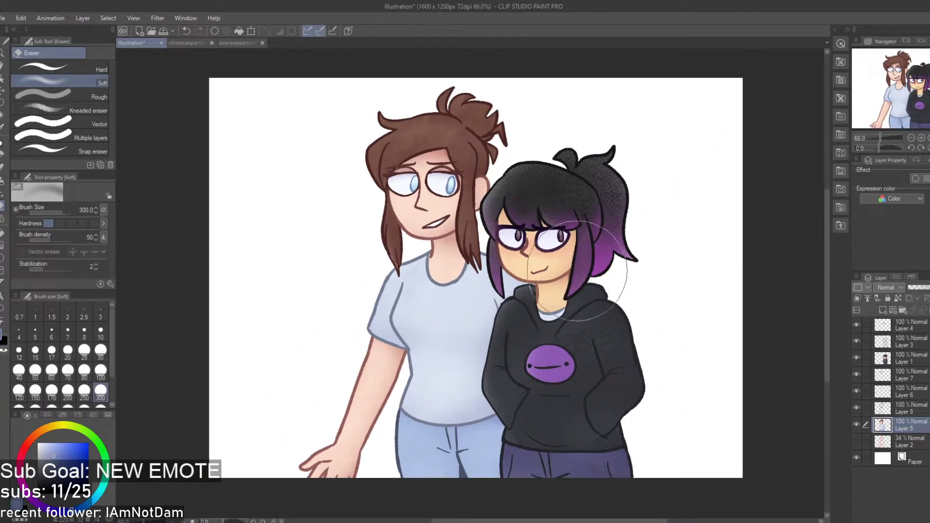
scroll(605, 315, up, 5)
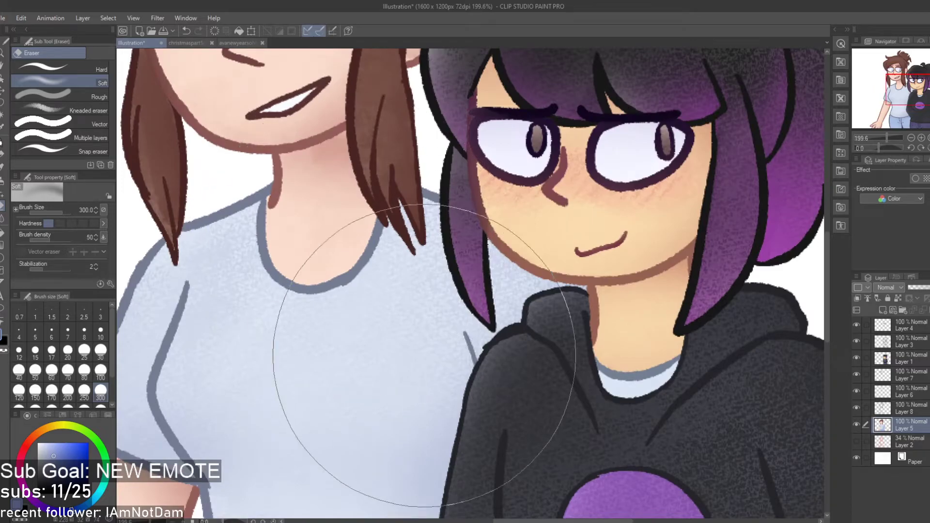
scroll(417, 342, down, 5)
scroll(387, 218, up, 2)
scroll(420, 185, down, 3)
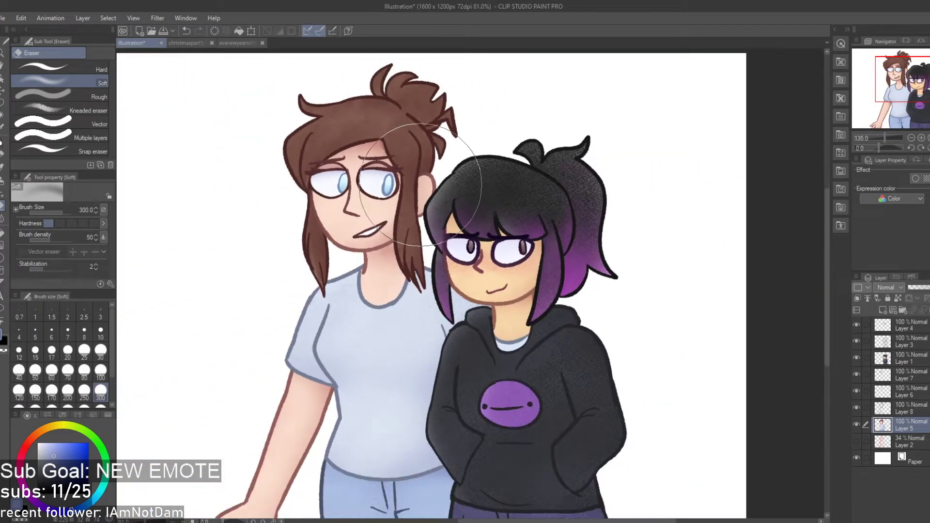
scroll(378, 368, up, 3)
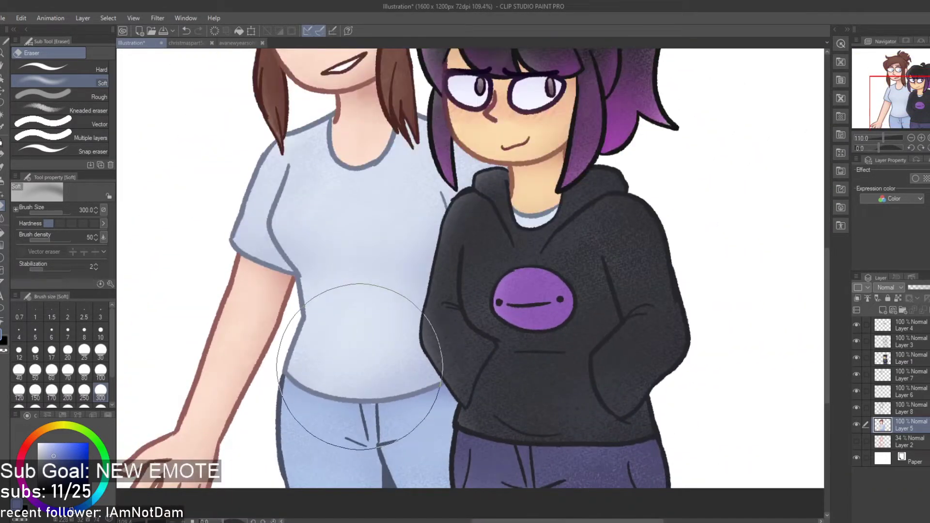
scroll(360, 366, down, 3)
scroll(354, 203, up, 1)
scroll(350, 187, down, 1)
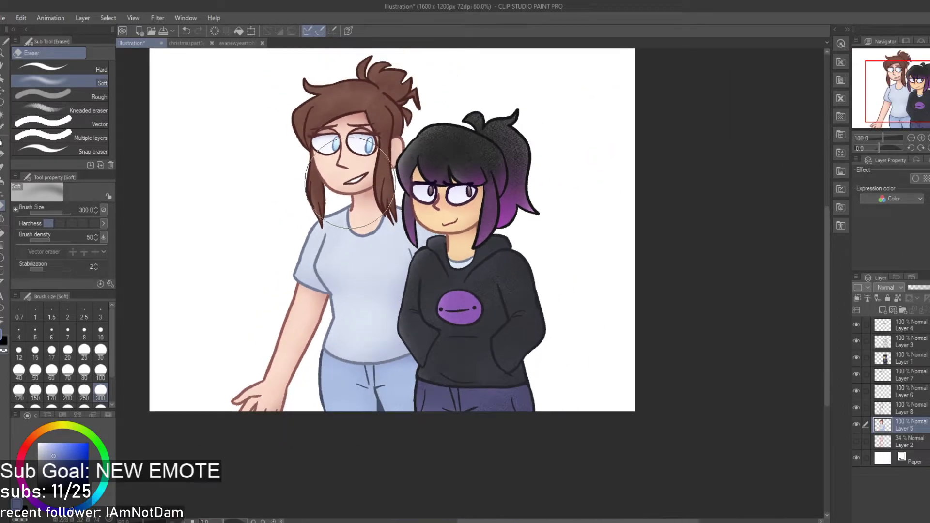
scroll(352, 187, down, 2)
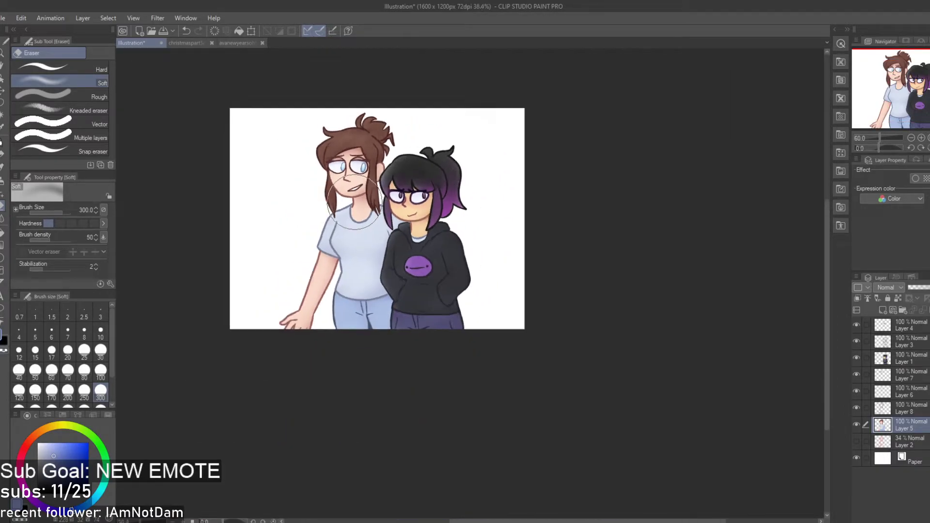
scroll(362, 187, up, 2)
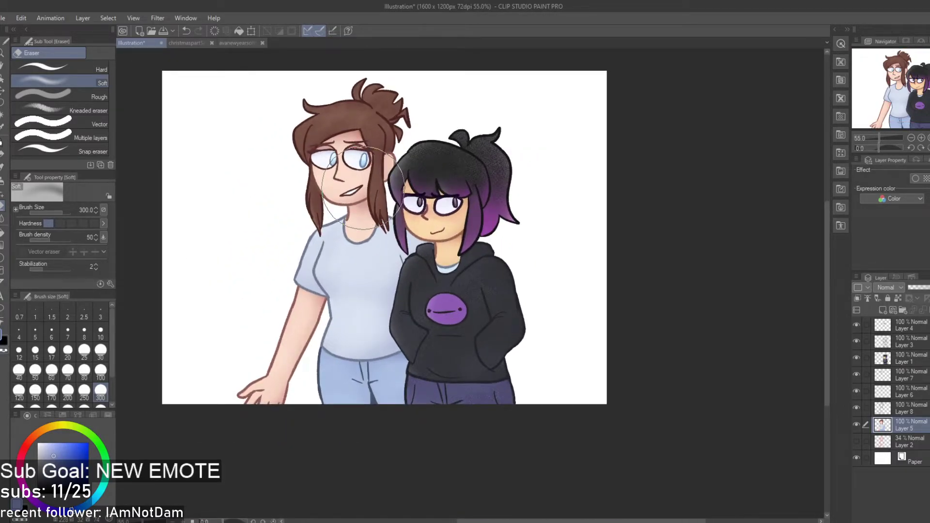
scroll(362, 189, up, 3)
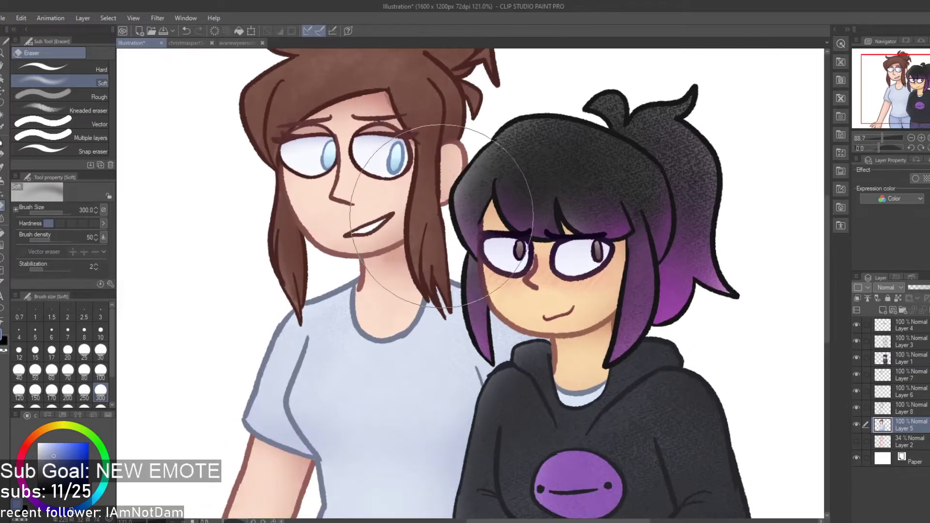
click(856, 408)
click(857, 407)
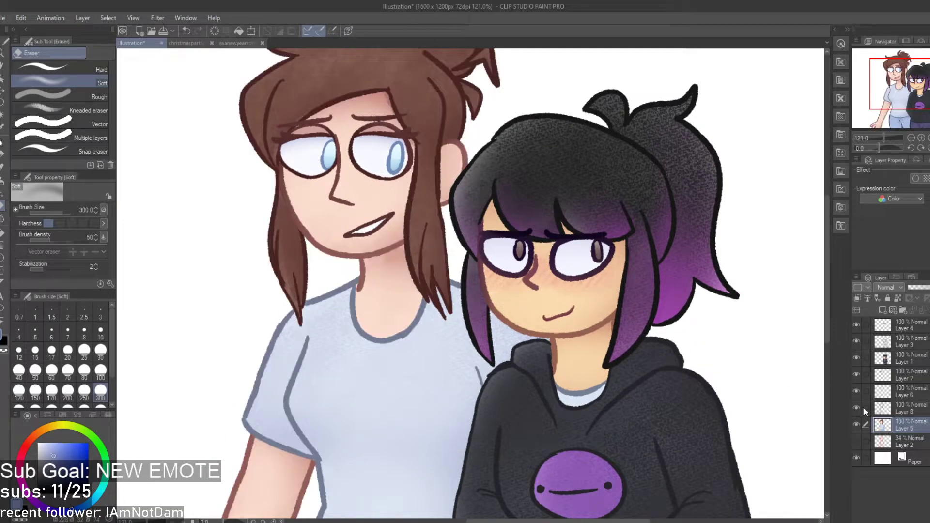
Add a new layer above Layer 5, sample the brown-haired character's skin tone and shift it to a darker red for the blush
click(883, 313)
scroll(402, 290, up, 4)
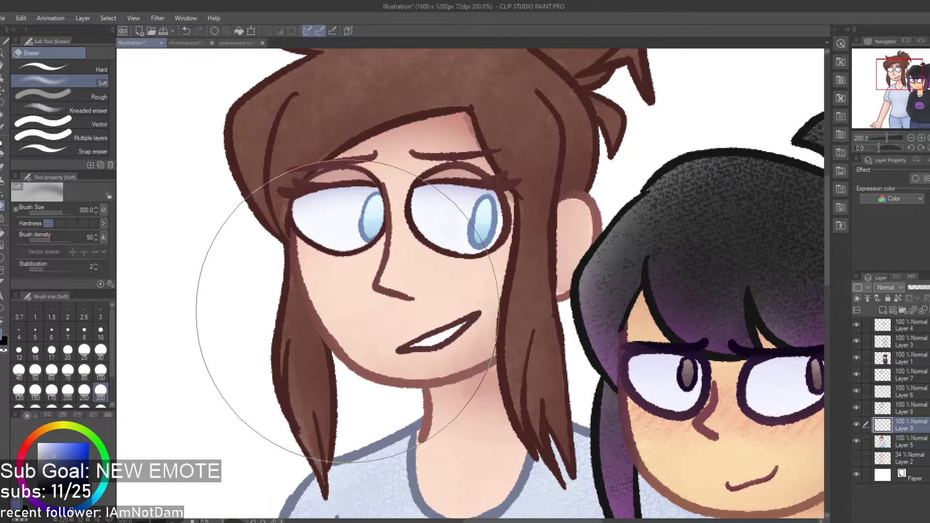
key(i)
scroll(405, 269, up, 3)
click(342, 293)
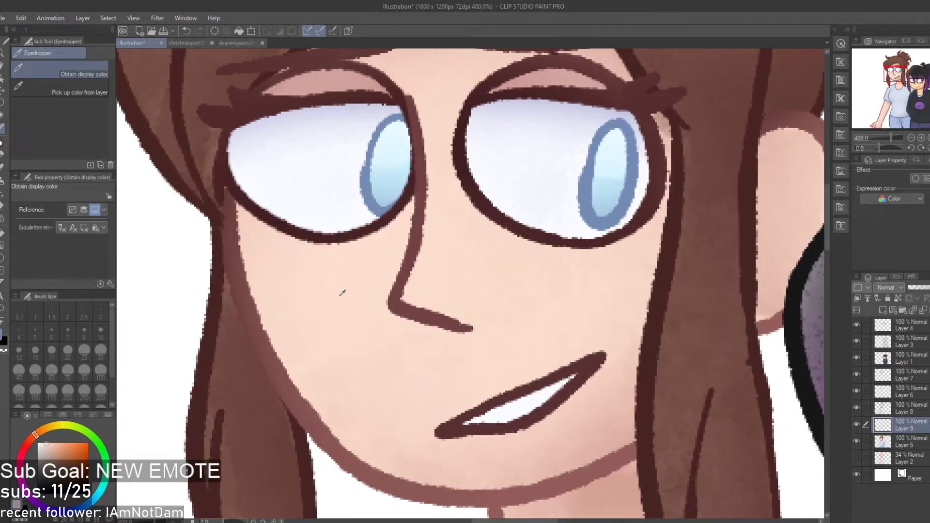
click(52, 453)
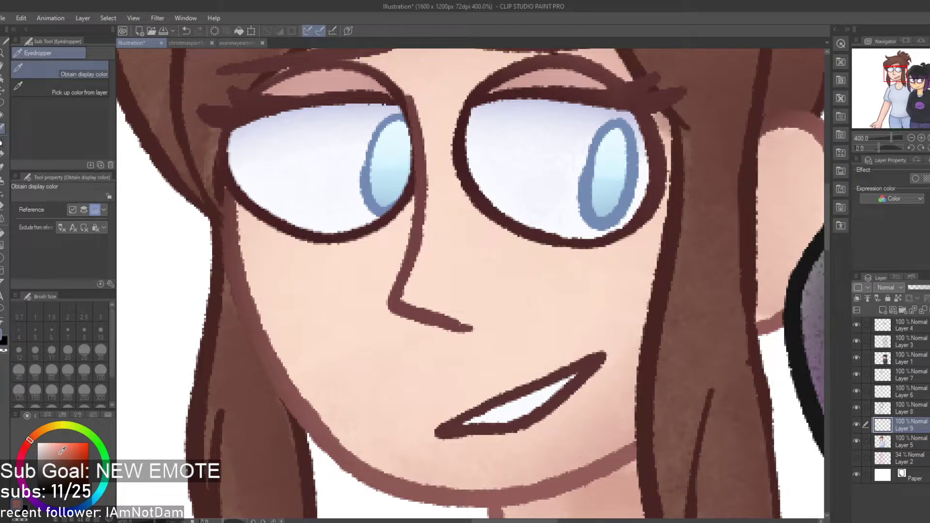
key(b)
drag(371, 295, 437, 256)
key(ctrl+z)
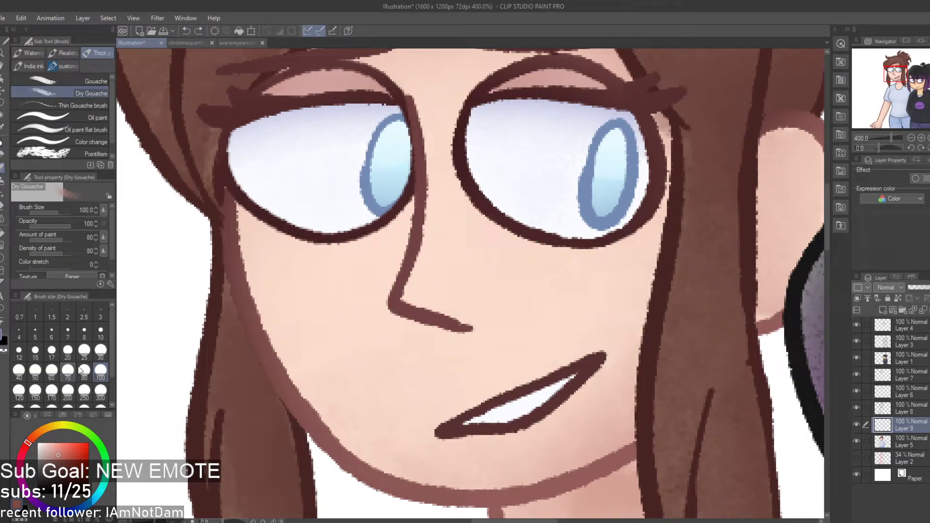
Switch to the custom かすれ油彩 brush at size 30 for painting the blush
key(b)
key(b)
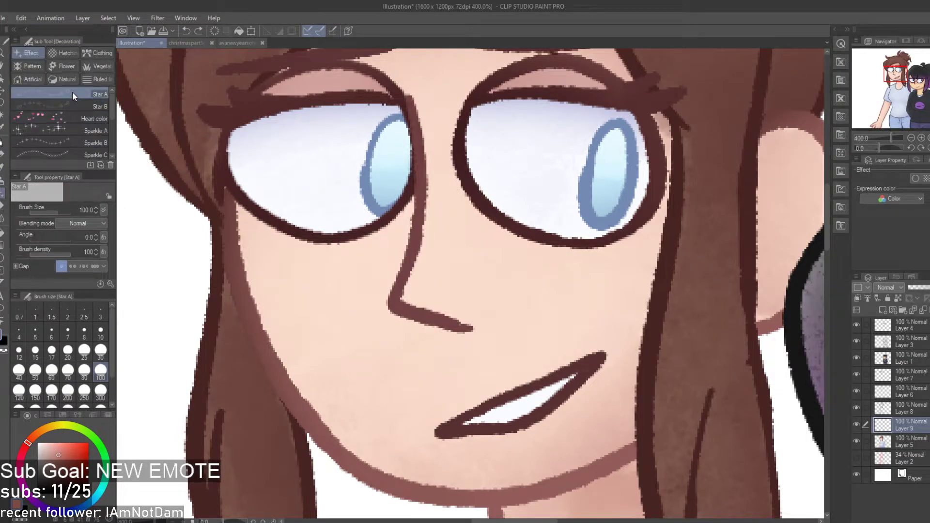
key(b)
click(61, 67)
drag(290, 252, 479, 260)
key(ctrl+z)
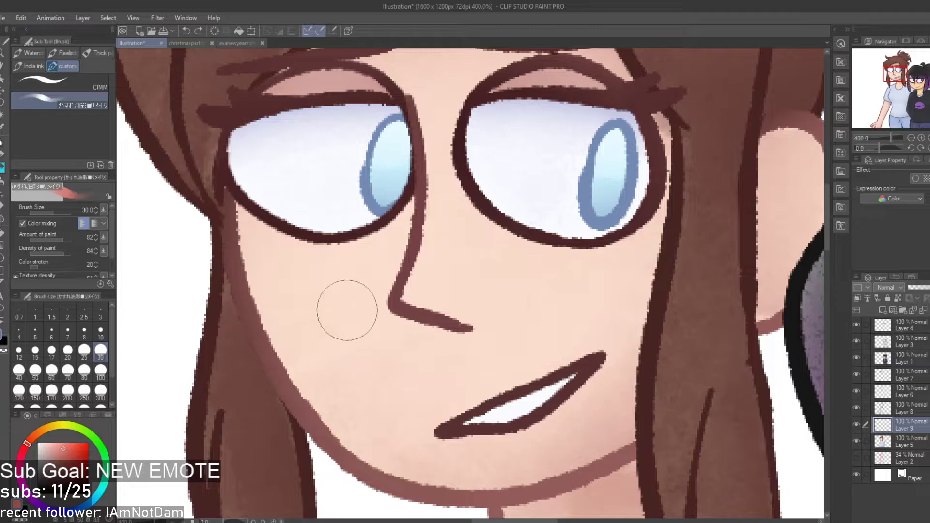
drag(346, 310, 301, 315)
key(ctrl+z)
drag(288, 285, 381, 283)
key(ctrl+z)
mouse_move(285, 310)
mouse_down()
mouse_move(335, 320)
mouse_move(301, 315)
mouse_move(339, 281)
mouse_move(438, 259)
mouse_up()
key(ctrl+z)
key(ctrl+z)
Paint a red blush band under both eyes and across the nose bridge of the brown-haired character
scroll(356, 286, down, 1)
mouse_move(358, 283)
mouse_down()
mouse_move(315, 225)
mouse_move(302, 250)
mouse_move(286, 257)
mouse_move(368, 252)
mouse_move(407, 223)
mouse_move(387, 246)
mouse_move(431, 242)
mouse_move(430, 256)
mouse_move(409, 263)
mouse_move(557, 271)
mouse_move(485, 262)
mouse_move(454, 242)
mouse_up()
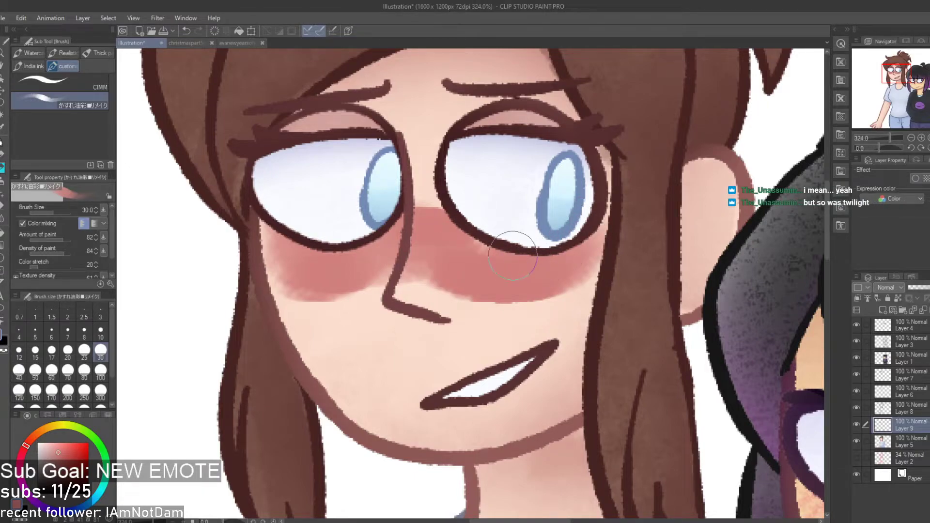
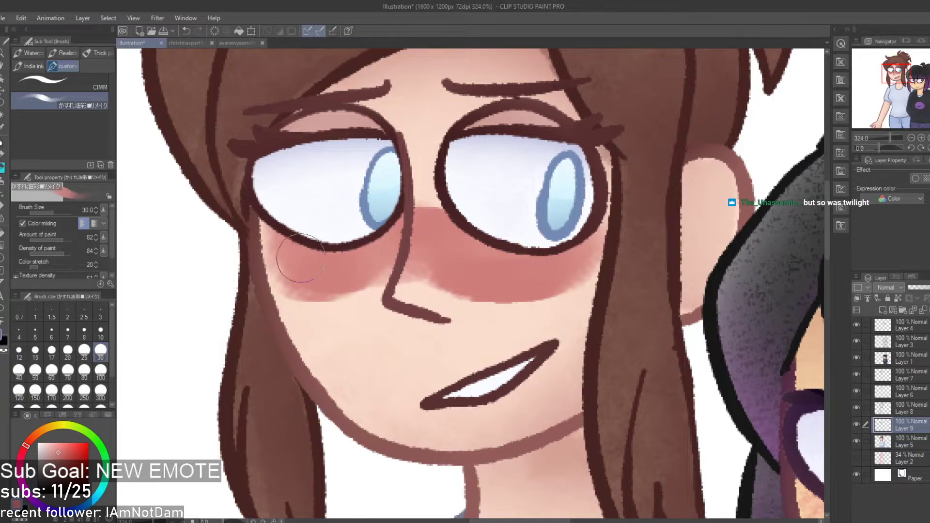
mouse_move(283, 274)
mouse_down()
mouse_move(278, 217)
mouse_move(311, 249)
mouse_move(291, 253)
mouse_up()
key(ctrl+z)
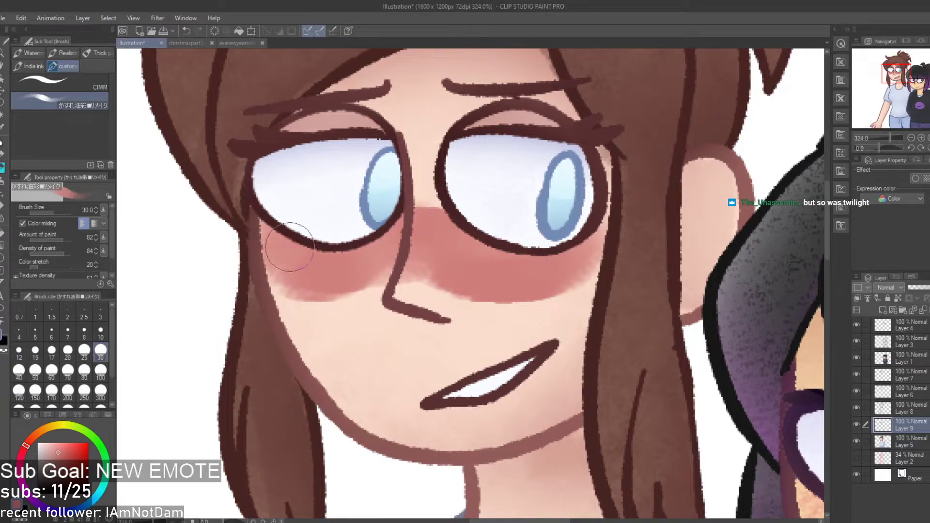
Fade the blush and soften its edges around the eyes and cheeks with the Soft eraser at size 100
key(e)
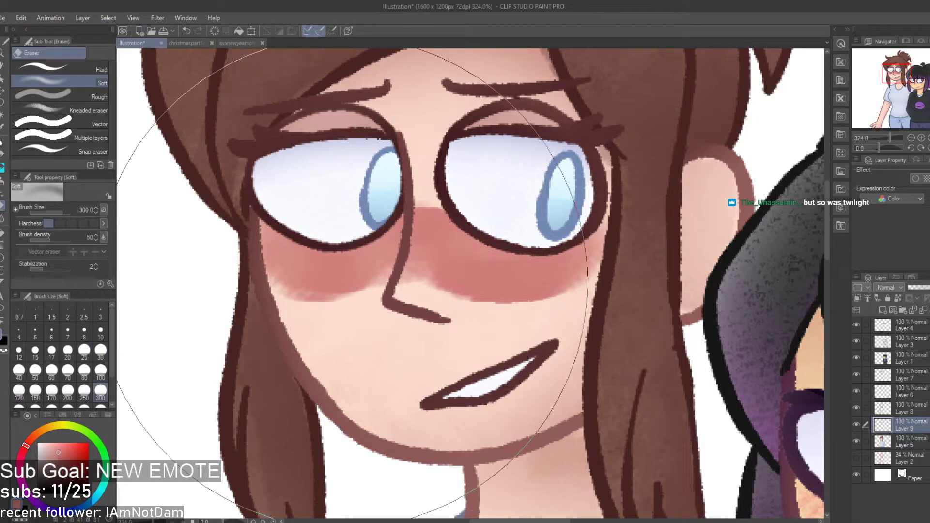
click(102, 380)
mouse_move(262, 296)
mouse_down()
mouse_move(467, 331)
mouse_move(267, 308)
mouse_move(585, 333)
mouse_up()
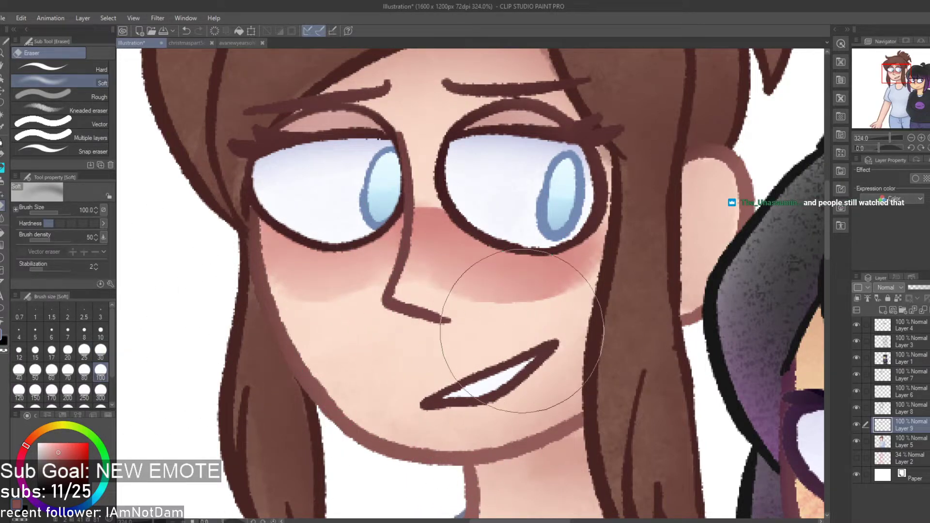
drag(509, 215, 245, 167)
drag(209, 225, 581, 150)
drag(375, 176, 637, 170)
mouse_move(399, 342)
mouse_down()
mouse_move(655, 297)
mouse_move(699, 280)
mouse_move(487, 344)
mouse_move(409, 341)
mouse_move(382, 358)
mouse_move(329, 348)
mouse_move(582, 371)
mouse_up()
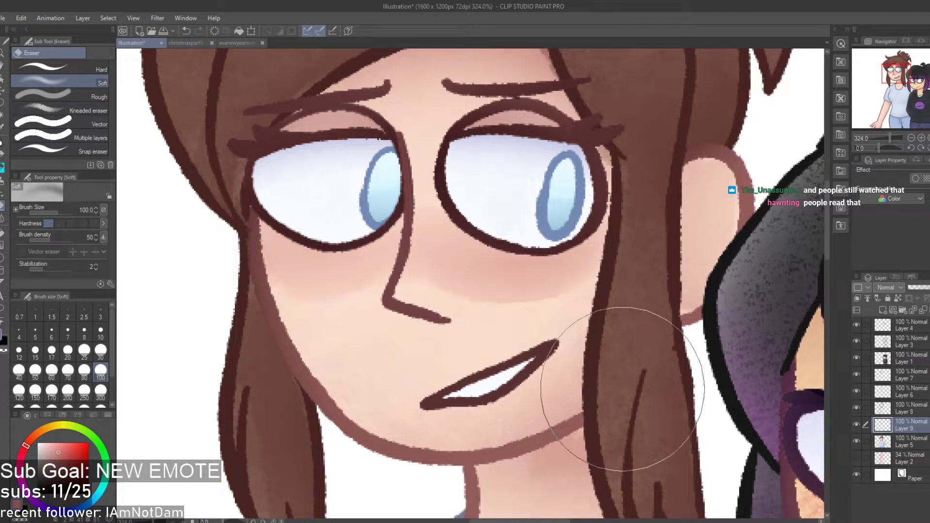
mouse_move(297, 356)
mouse_down()
mouse_move(709, 335)
mouse_move(502, 389)
mouse_move(319, 360)
mouse_move(671, 386)
mouse_move(641, 393)
mouse_move(524, 368)
mouse_move(257, 358)
mouse_move(269, 345)
mouse_move(562, 368)
mouse_move(673, 355)
mouse_move(407, 362)
mouse_move(725, 354)
mouse_move(471, 407)
mouse_move(254, 437)
mouse_move(183, 286)
mouse_up()
Add a new layer above Layer 9 and switch to the Real pencil at size 10 for blush details
scroll(421, 267, down, 4)
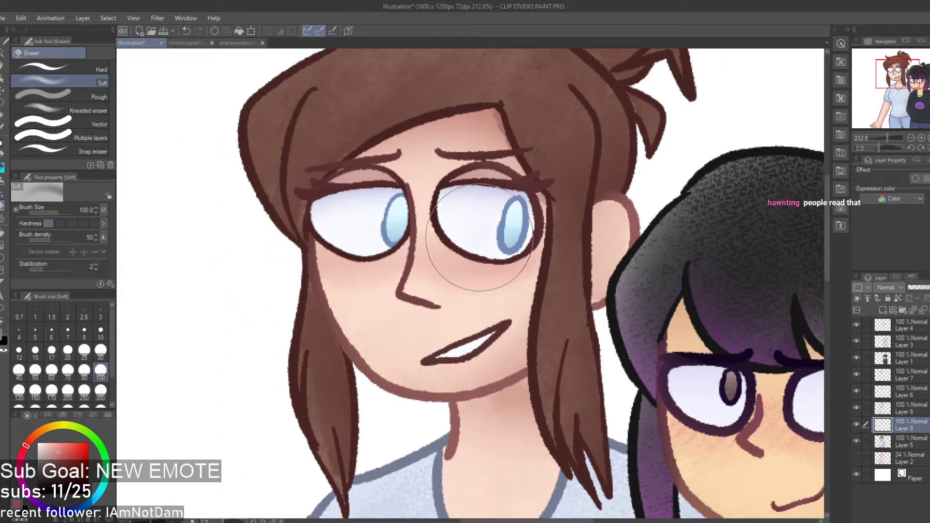
scroll(450, 242, up, 3)
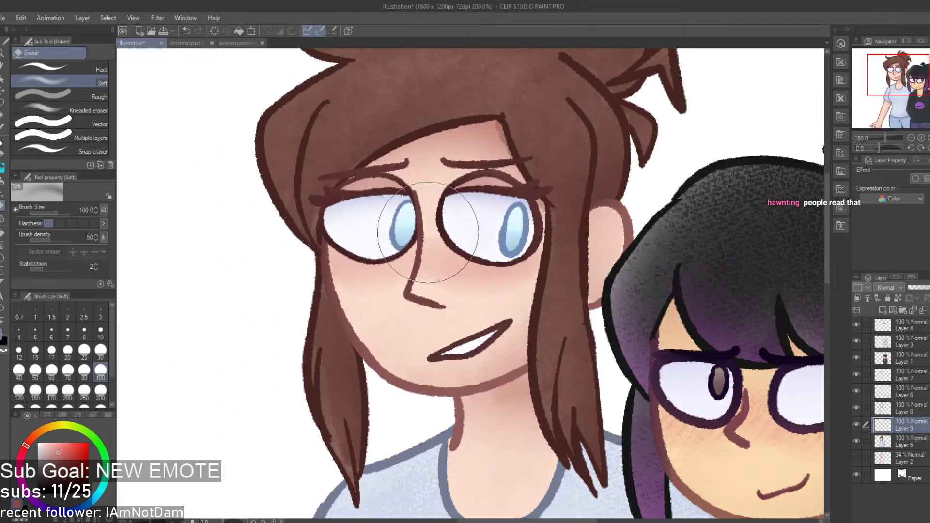
scroll(414, 231, down, 8)
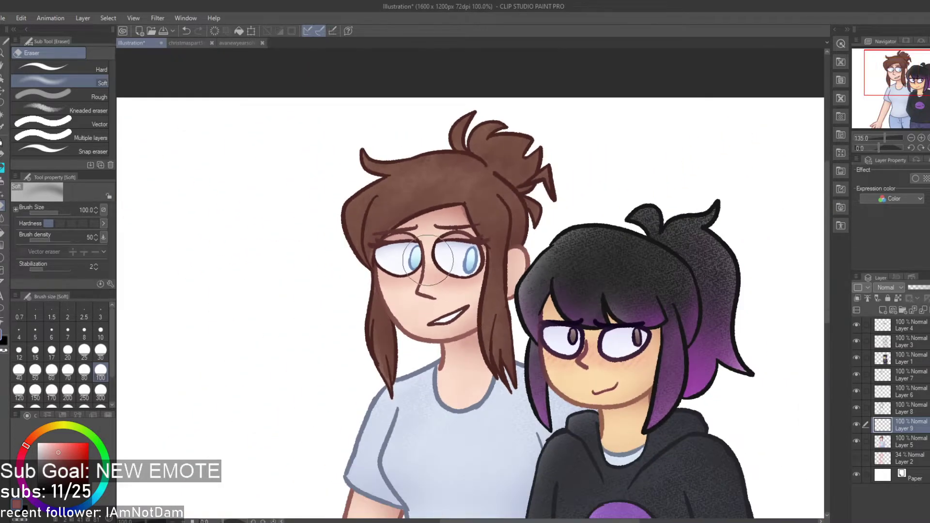
scroll(366, 250, up, 5)
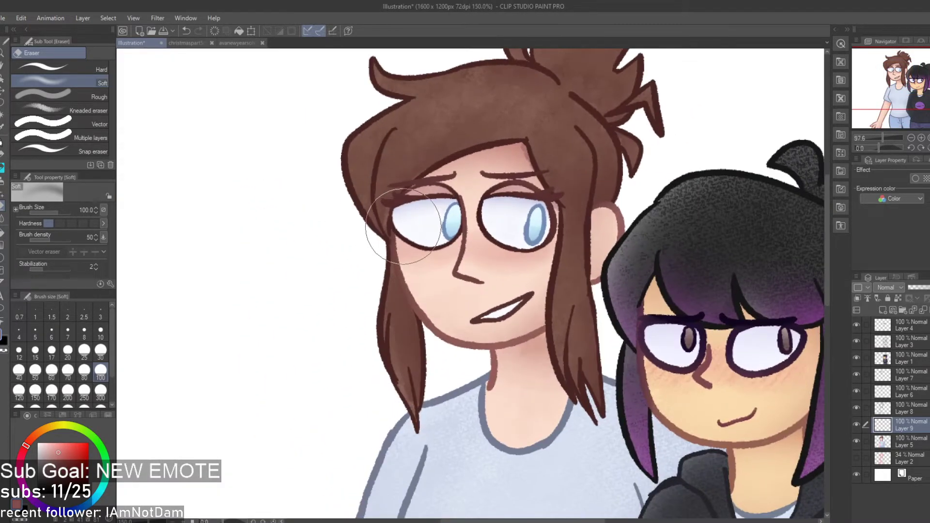
scroll(473, 215, up, 2)
click(883, 309)
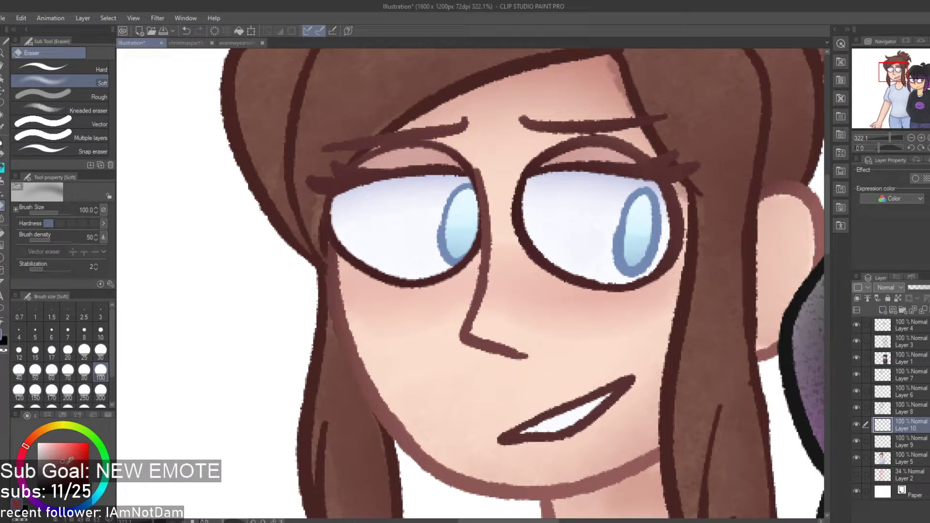
key(p)
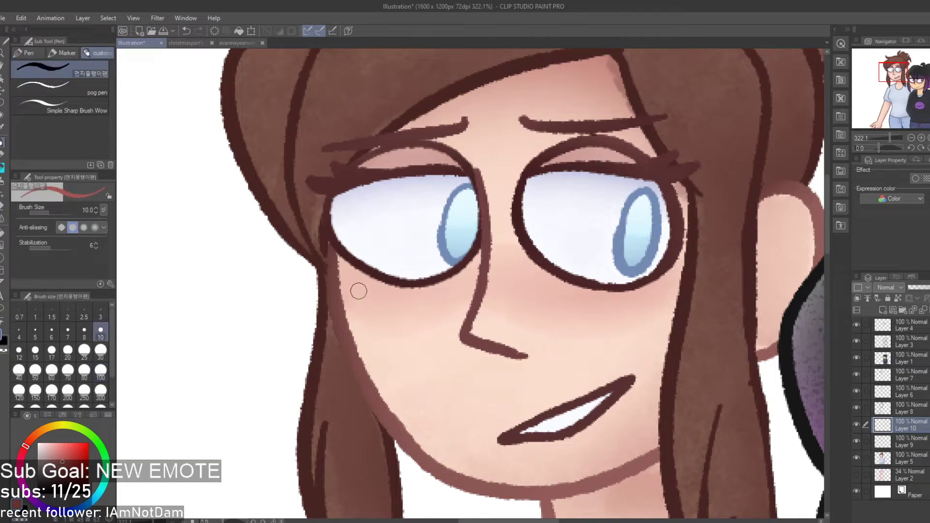
key(p)
key(ctrl+z)
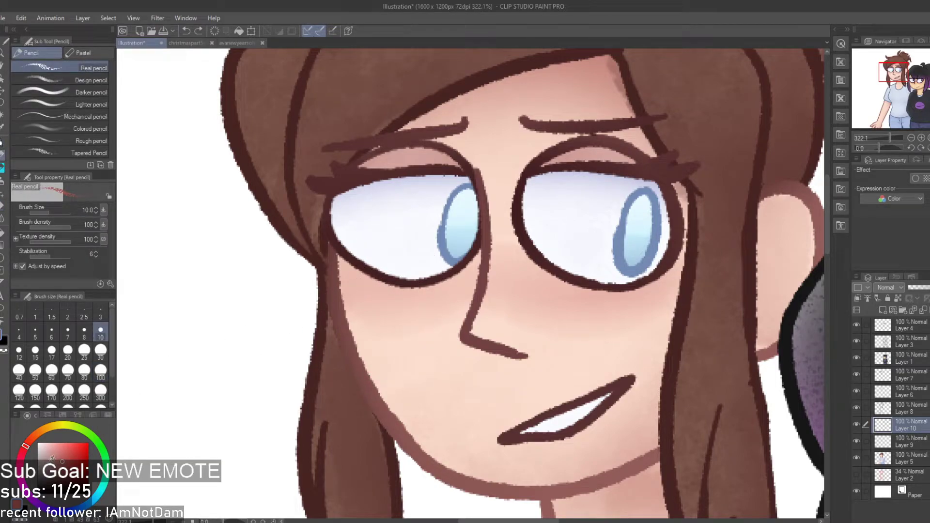
mouse_move(367, 327)
mouse_down()
mouse_move(404, 293)
mouse_move(416, 319)
mouse_up()
key(ctrl+z)
key(ctrl+z)
drag(352, 313, 477, 271)
key(ctrl+z)
Check the blush layer's visibility and draw short red diagonal hatch marks over both cheeks and the nose bridge
click(856, 441)
click(856, 438)
drag(417, 311, 479, 272)
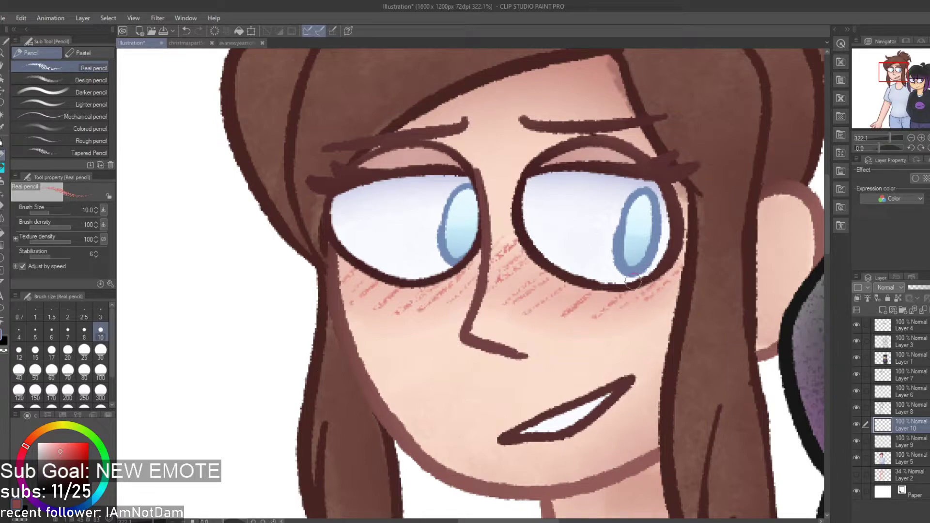
Fade the blush hatch marks with the Soft eraser at size 100
key(e)
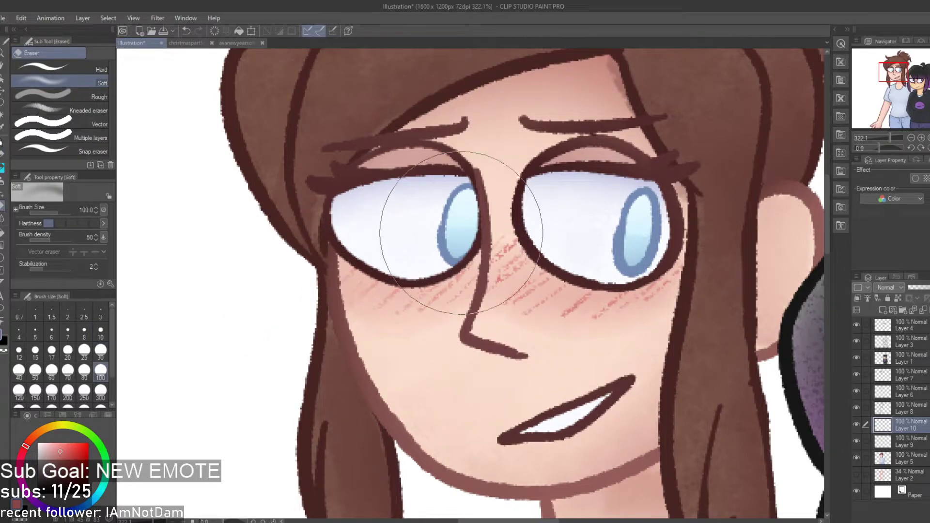
mouse_move(410, 251)
mouse_down()
mouse_move(421, 362)
mouse_move(788, 297)
mouse_move(569, 353)
mouse_move(503, 248)
mouse_move(767, 227)
mouse_move(604, 330)
mouse_move(499, 333)
mouse_move(638, 335)
mouse_move(631, 336)
mouse_move(494, 317)
mouse_move(415, 349)
mouse_move(304, 311)
mouse_up()
scroll(305, 311, down, 2)
scroll(416, 311, down, 2)
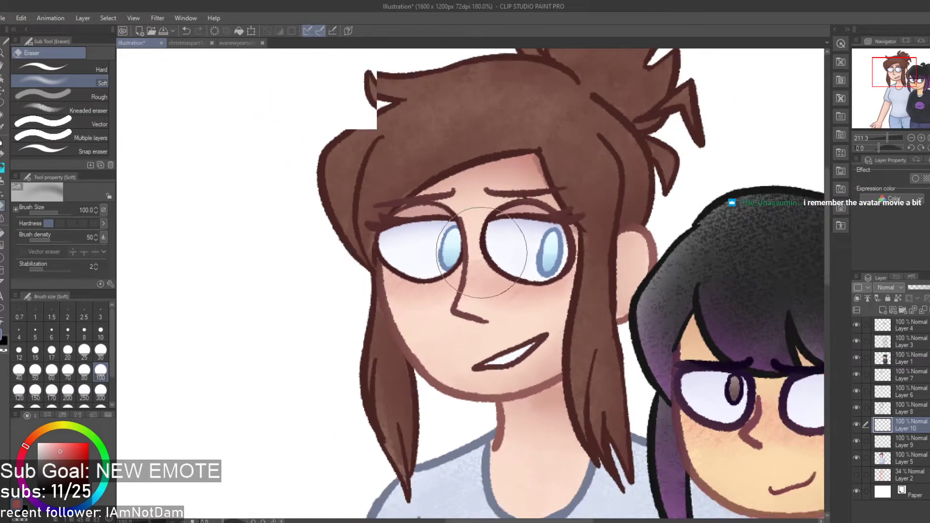
scroll(494, 206, down, 3)
Set Layer 10 to Multiply, duplicate it with the copy set to Overlay, and make Layer 10 active again
scroll(489, 223, up, 8)
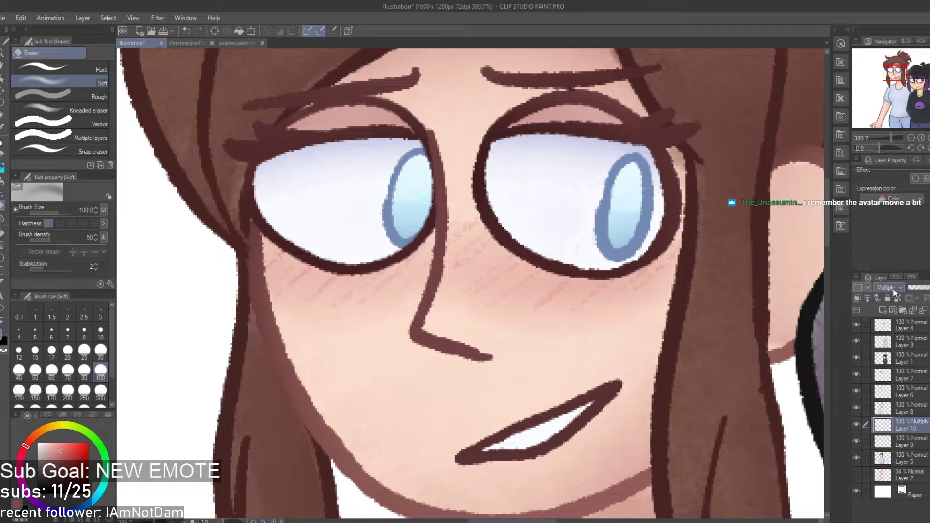
click(894, 245)
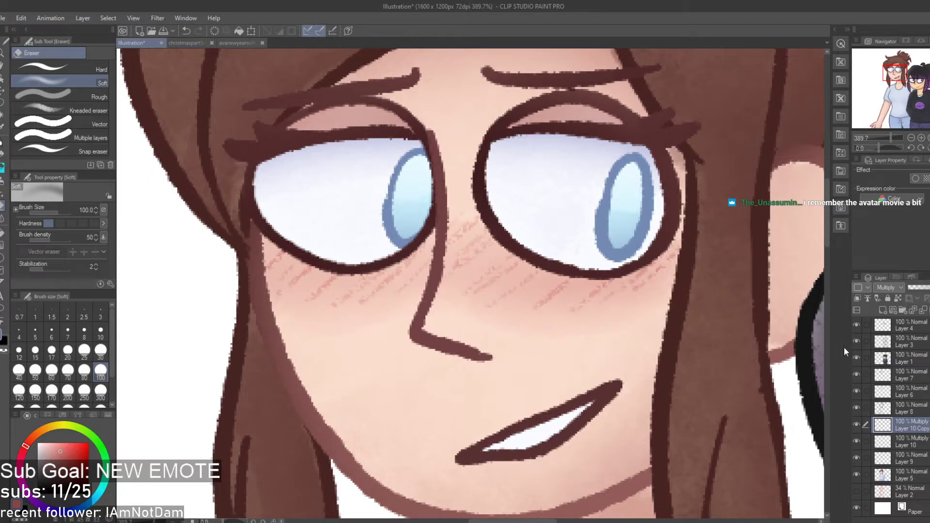
click(886, 133)
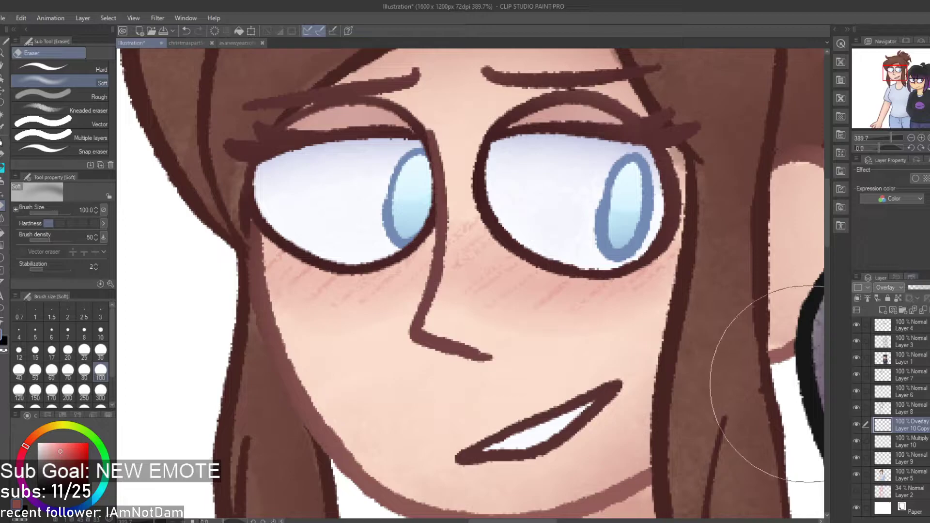
click(904, 442)
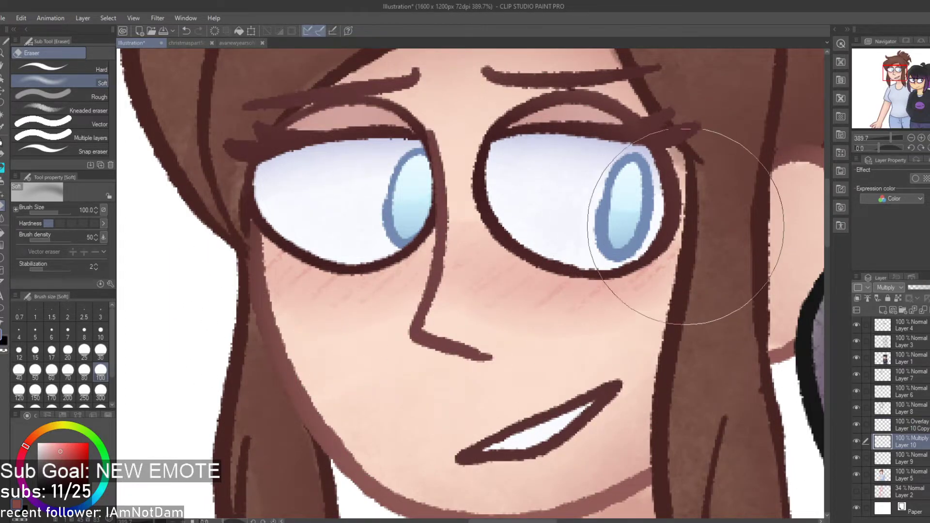
Examine the brown-haired character's blush and hatch marks at different magnifications
scroll(465, 180, down, 3)
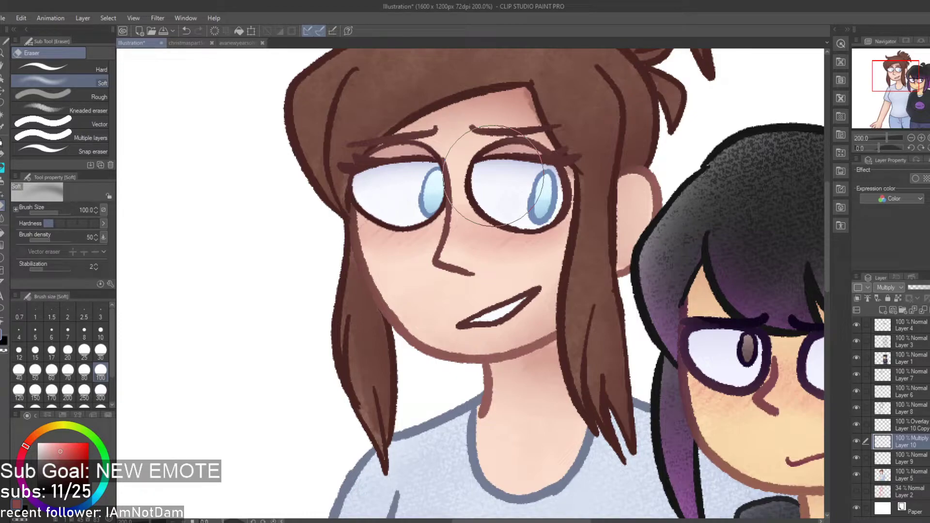
scroll(494, 176, up, 2)
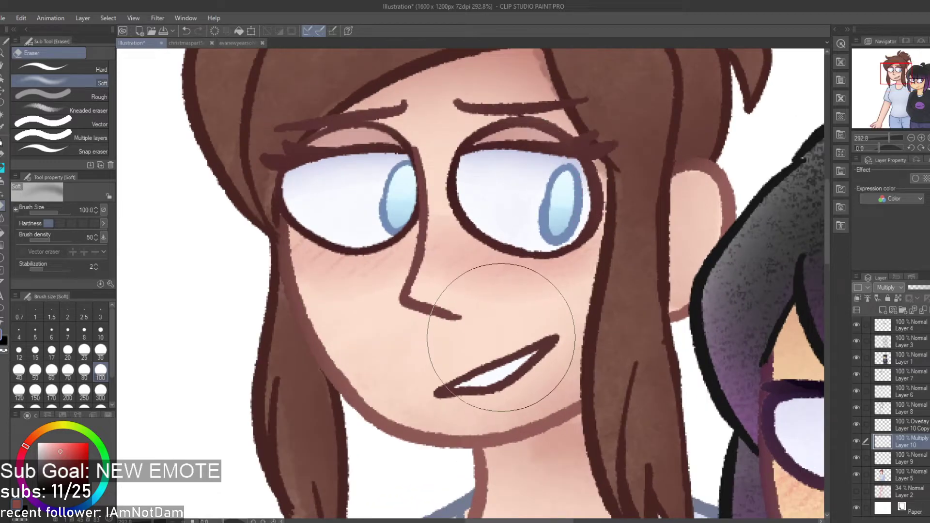
scroll(343, 327, down, 2)
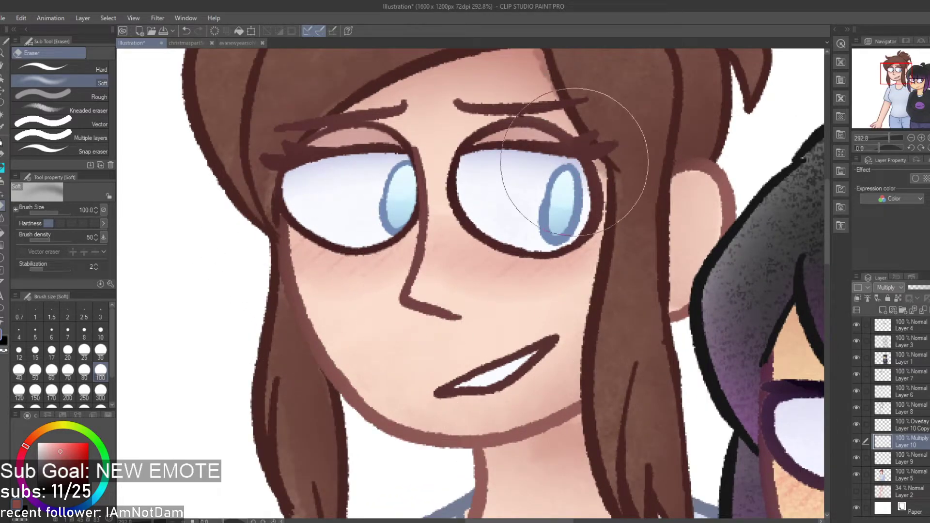
scroll(465, 145, up, 3)
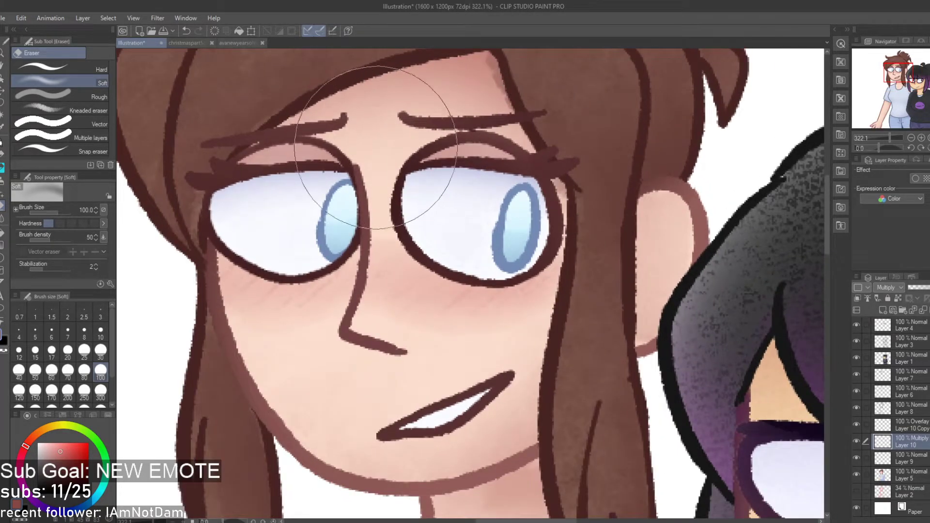
scroll(491, 277, down, 3)
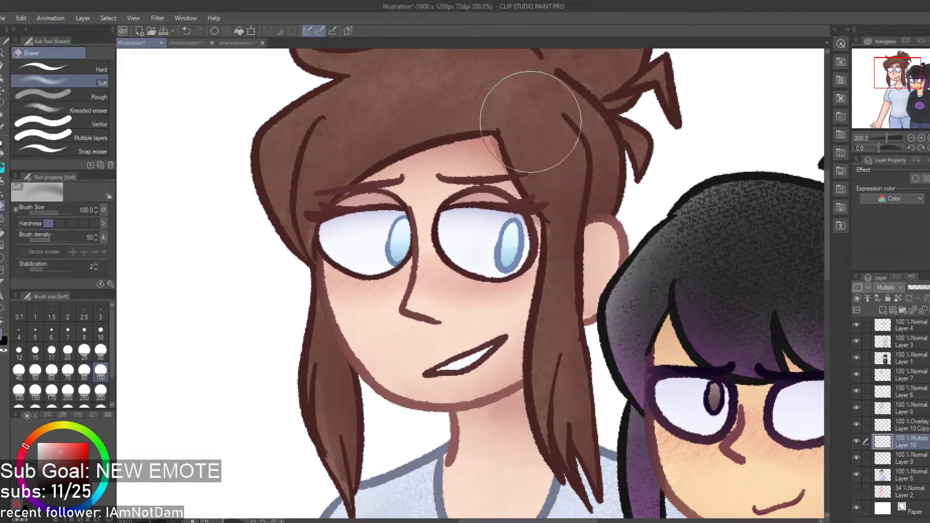
scroll(499, 125, down, 2)
scroll(465, 184, up, 4)
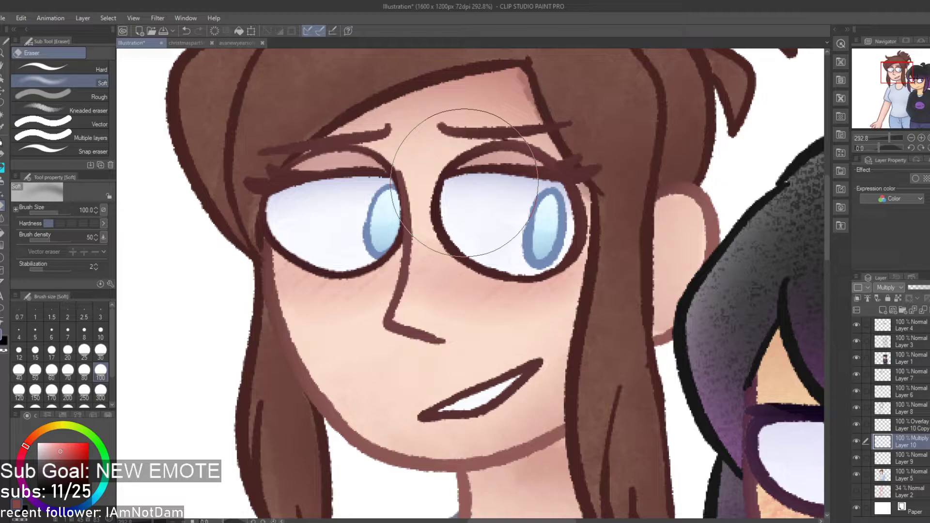
scroll(424, 206, up, 2)
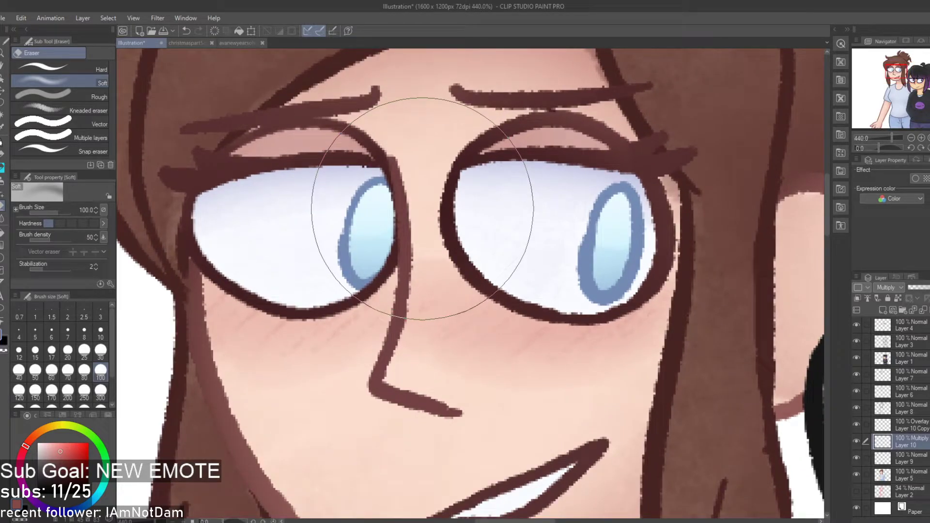
scroll(423, 208, down, 3)
scroll(457, 228, up, 3)
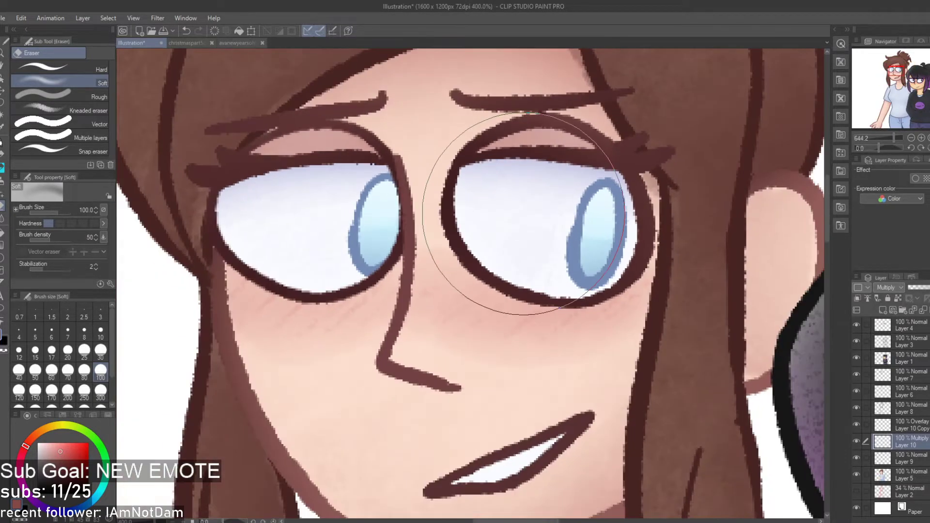
scroll(515, 211, down, 2)
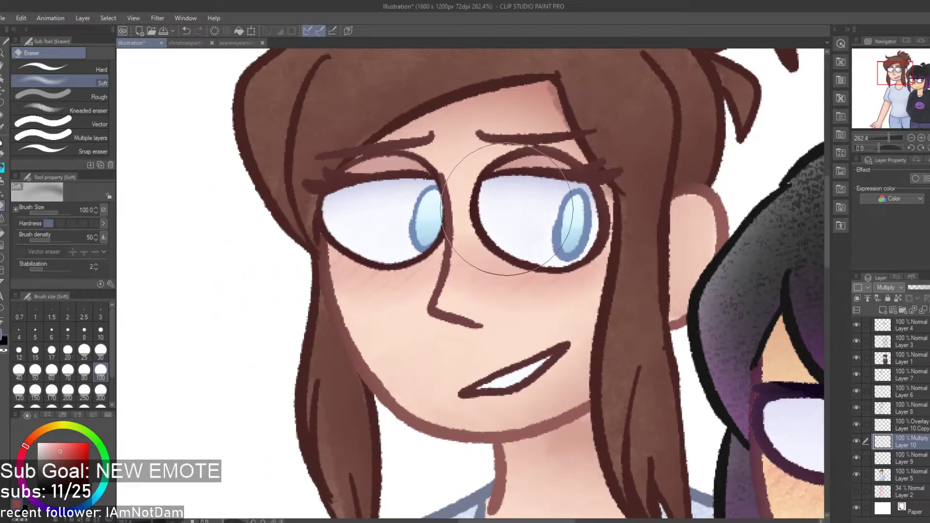
Compare the brown-haired character's blushed face close up with the look of the whole two-character illustration
scroll(509, 208, up, 3)
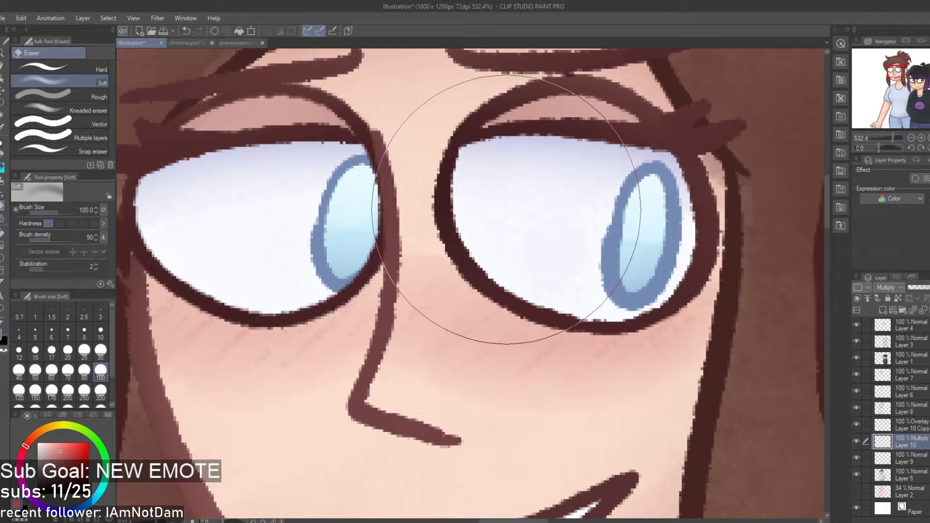
scroll(506, 211, down, 3)
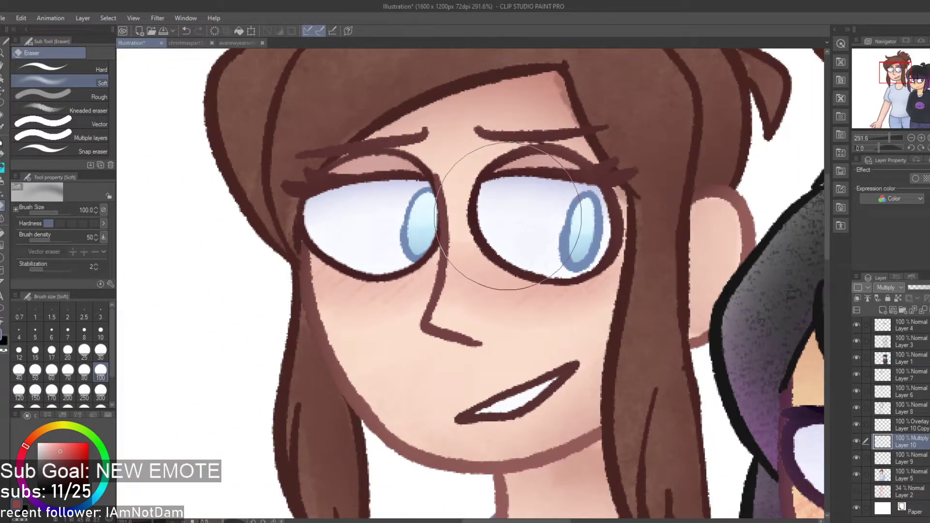
scroll(490, 223, down, 3)
scroll(422, 166, down, 2)
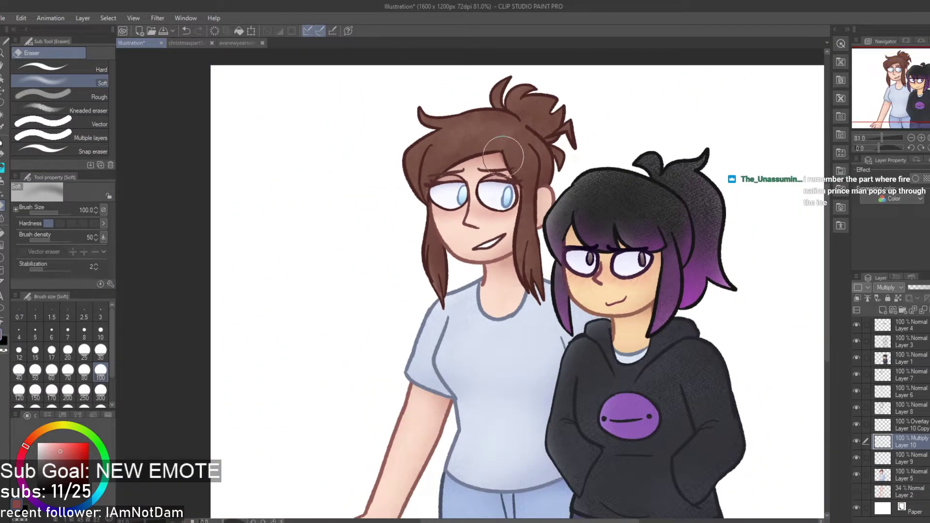
scroll(457, 224, up, 3)
scroll(421, 184, down, 2)
scroll(382, 146, up, 2)
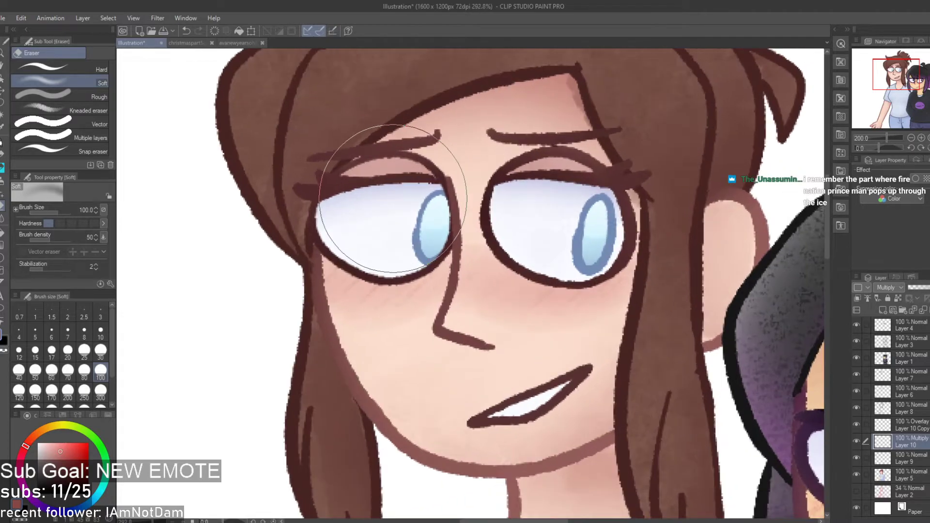
scroll(373, 146, down, 5)
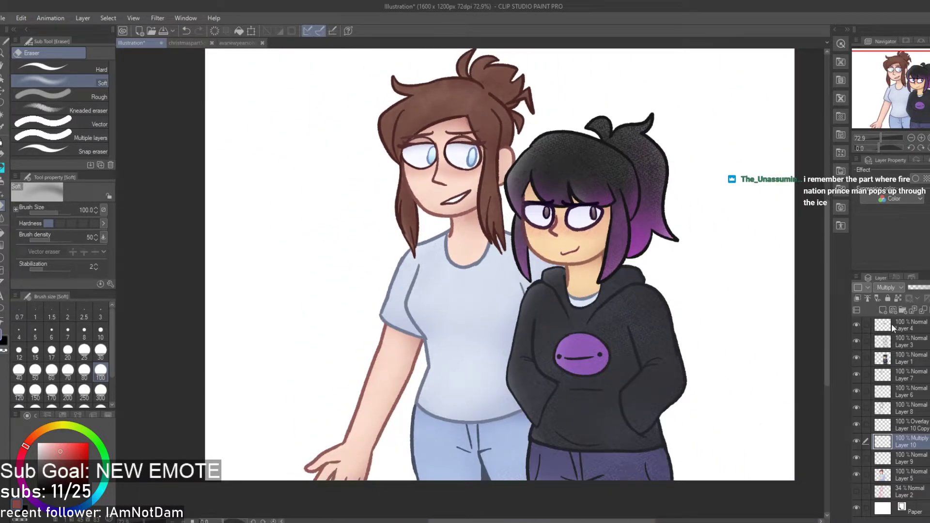
Merge Layer 9, Layer 10 and the Overlay copy of Layer 10 down into Layer 5, checking layer visibility
click(914, 458)
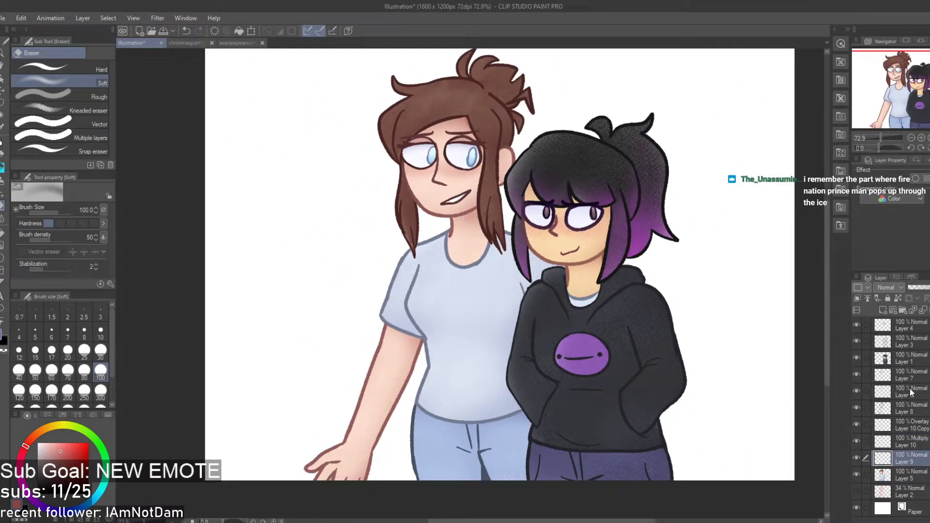
click(856, 456)
click(858, 456)
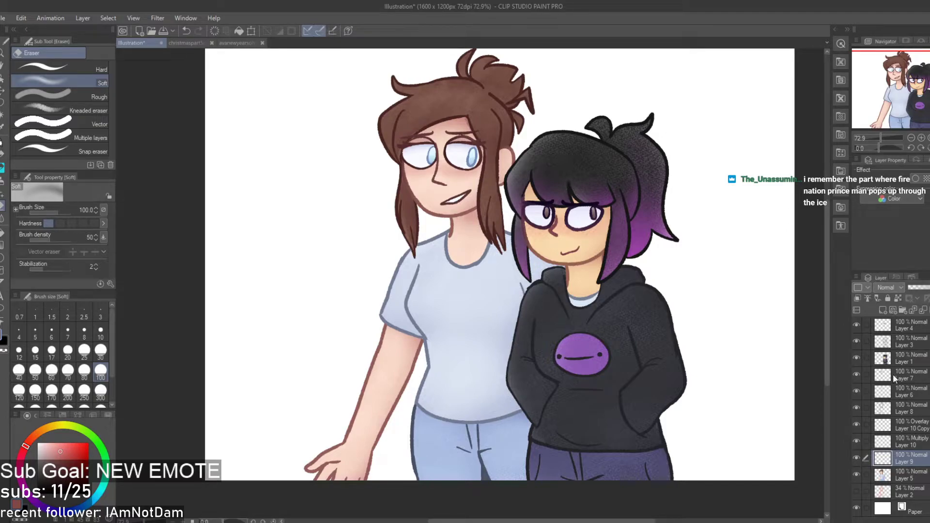
click(922, 312)
click(922, 312)
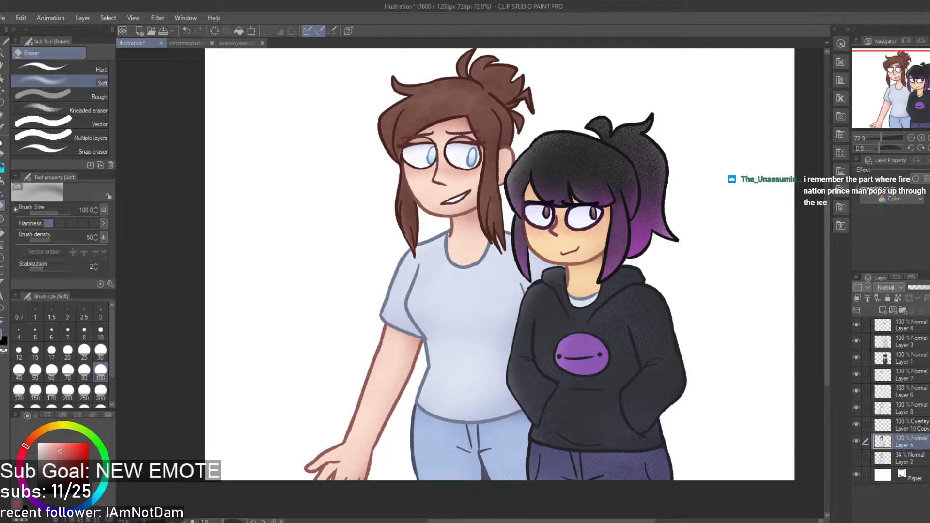
click(911, 425)
click(923, 312)
click(856, 425)
click(856, 424)
click(856, 425)
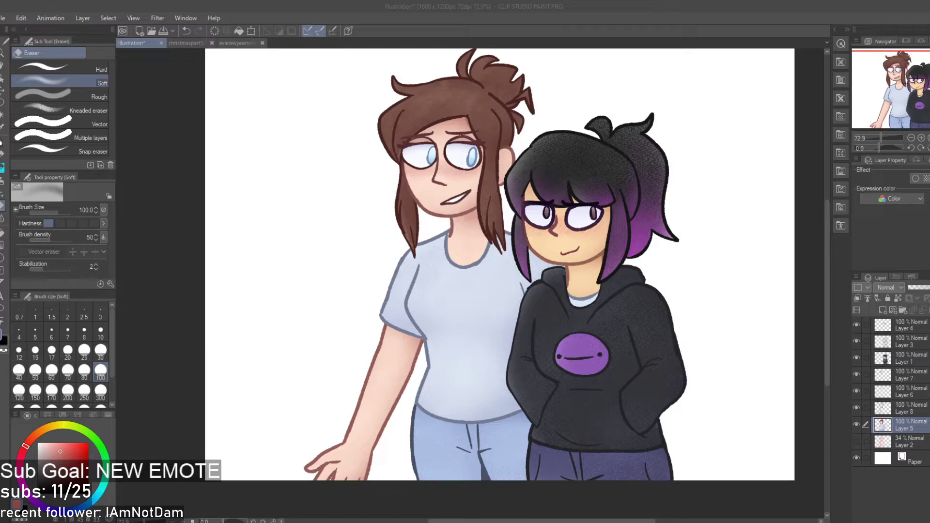
Review both characters at several magnifications, toggling Layer 5 and briefly showing the sketch on Layer 2
scroll(507, 231, up, 3)
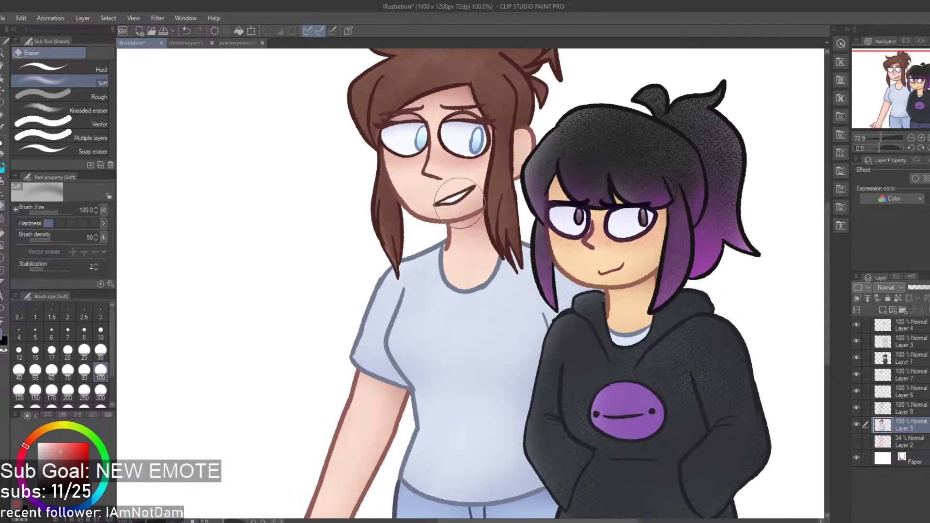
scroll(507, 231, down, 3)
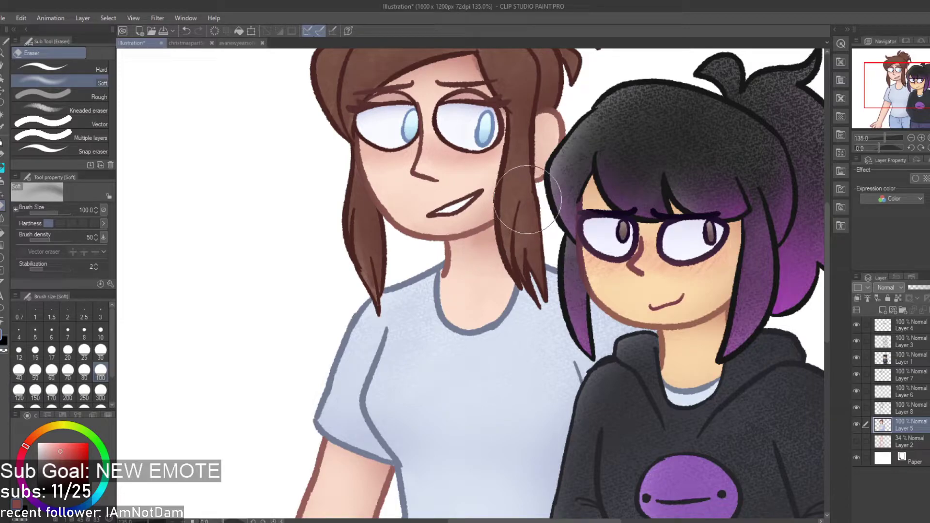
scroll(564, 140, down, 3)
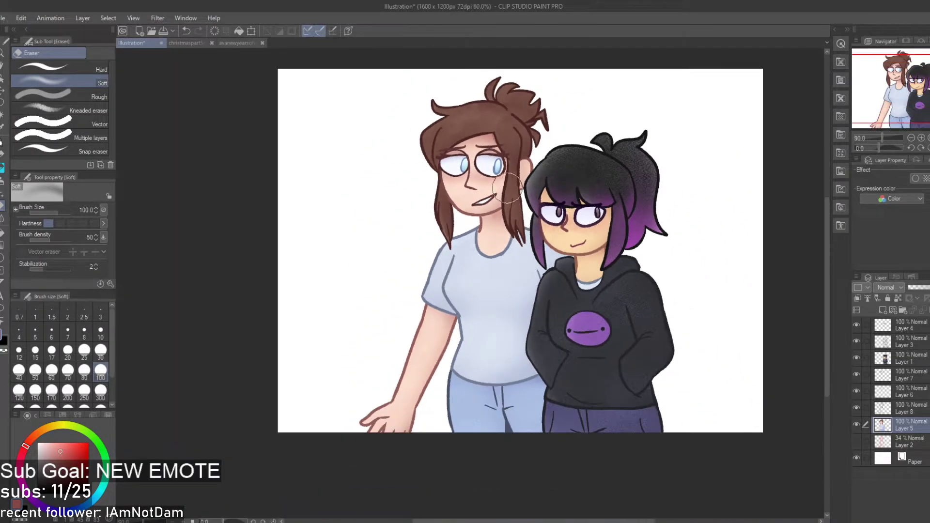
click(856, 441)
click(856, 424)
click(856, 423)
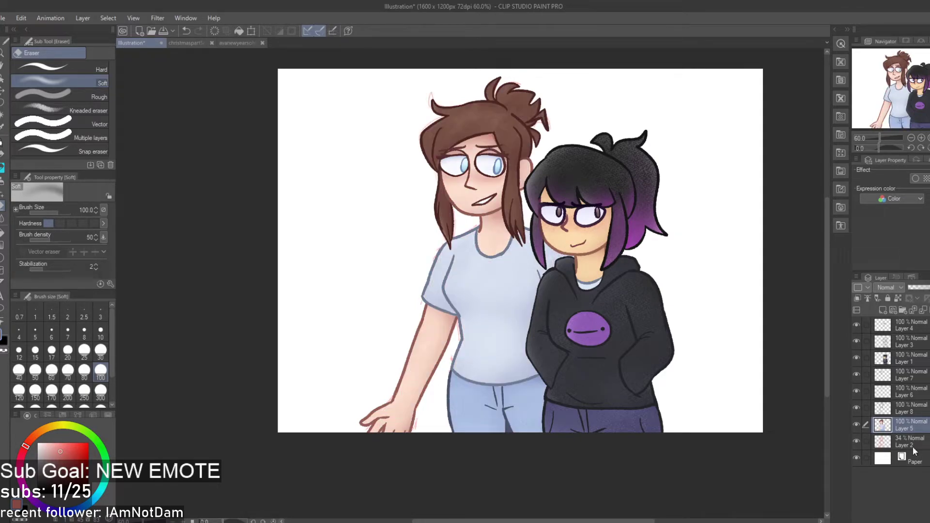
click(857, 440)
scroll(622, 386, down, 2)
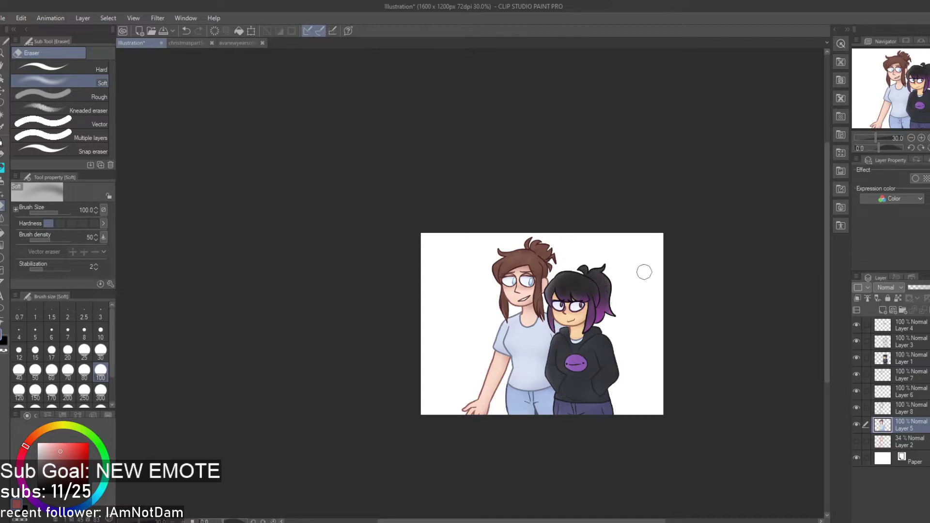
scroll(628, 376, up, 2)
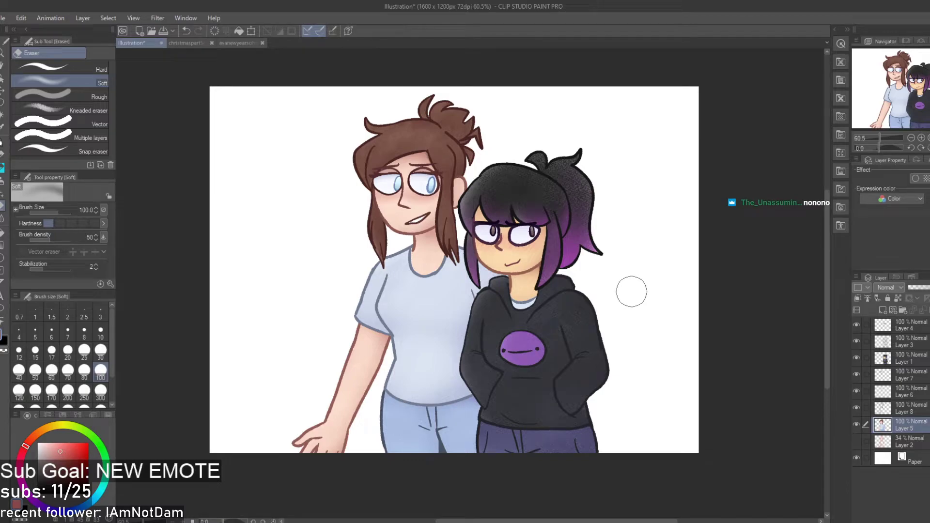
scroll(628, 291, down, 2)
scroll(606, 266, up, 2)
Merge Layer 7 and Layer 6 down into Layer 8, trying and undoing a further merge into Layer 5
click(856, 374)
click(856, 375)
click(886, 375)
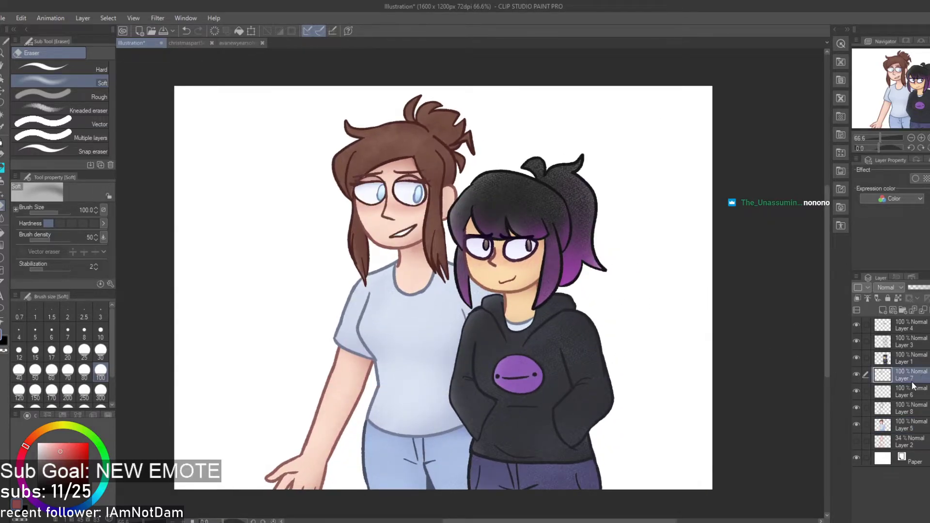
click(921, 313)
click(920, 312)
click(920, 313)
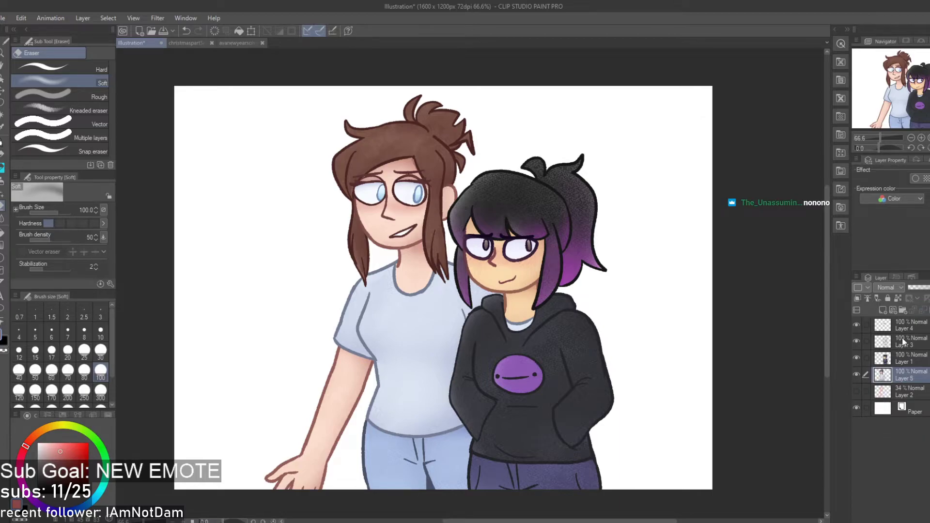
key(ctrl+z)
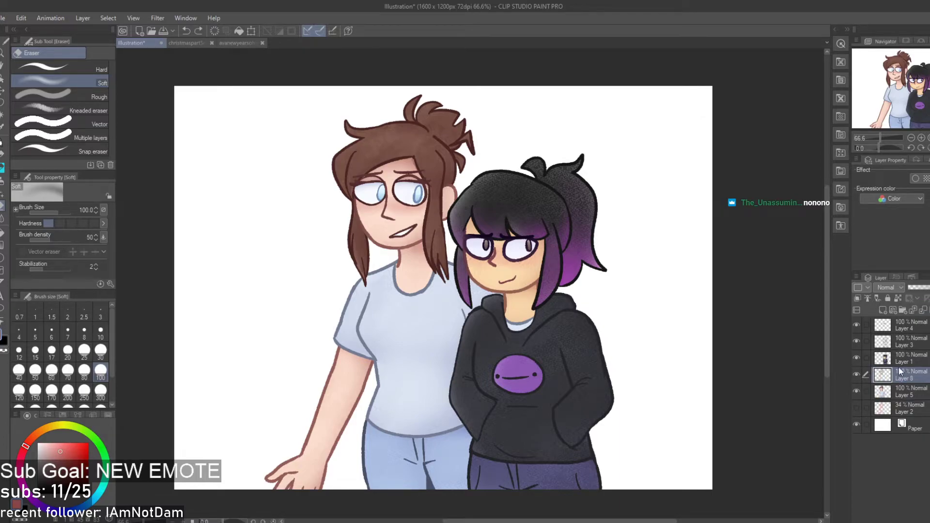
Merge Layer 4 and Layer 3 down into Layer 1, and merge Layer 8 into Layer 5
click(856, 323)
click(856, 324)
click(923, 324)
key(ctrl+e)
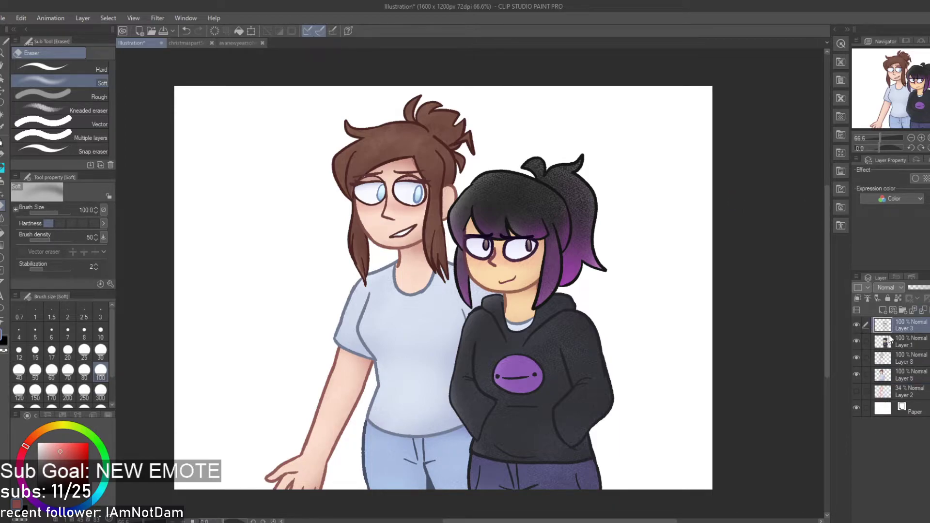
click(923, 311)
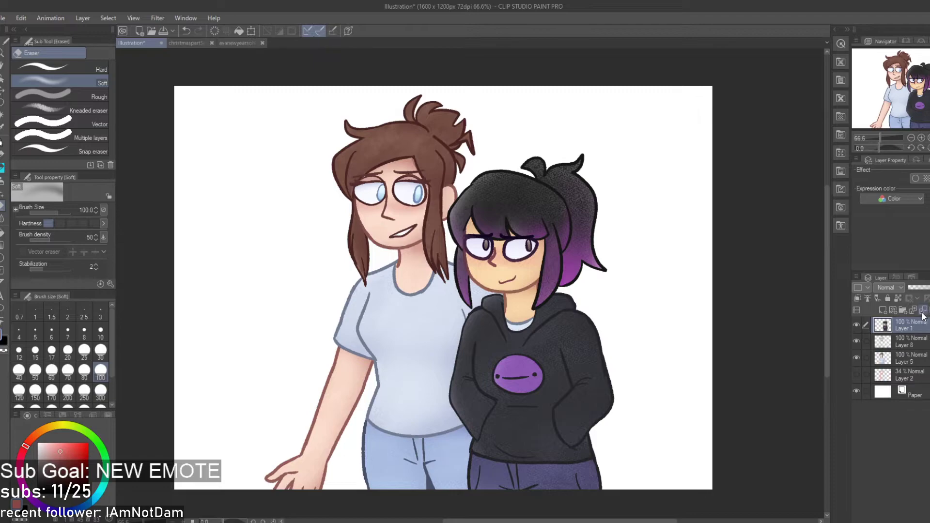
click(925, 341)
click(922, 310)
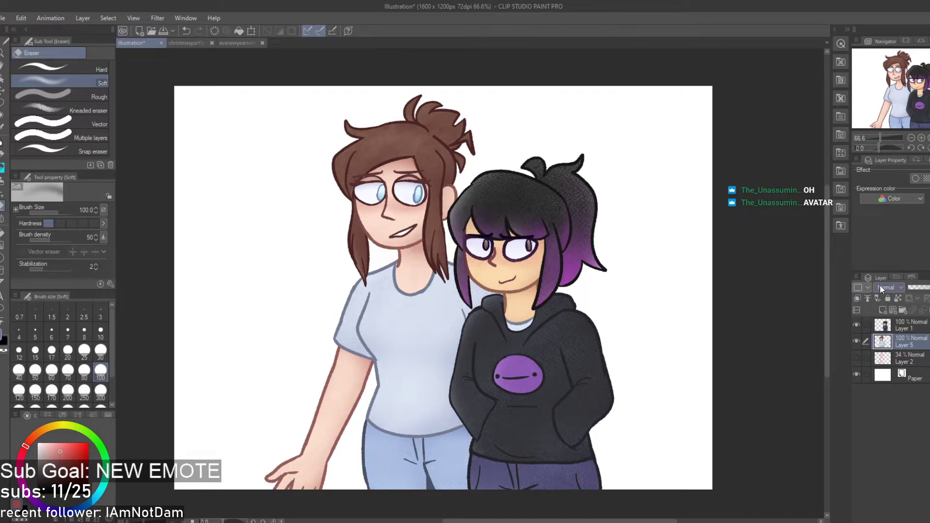
Add a new layer directly above Paper and fill it with a muted grey-blue background colour
click(911, 376)
click(883, 310)
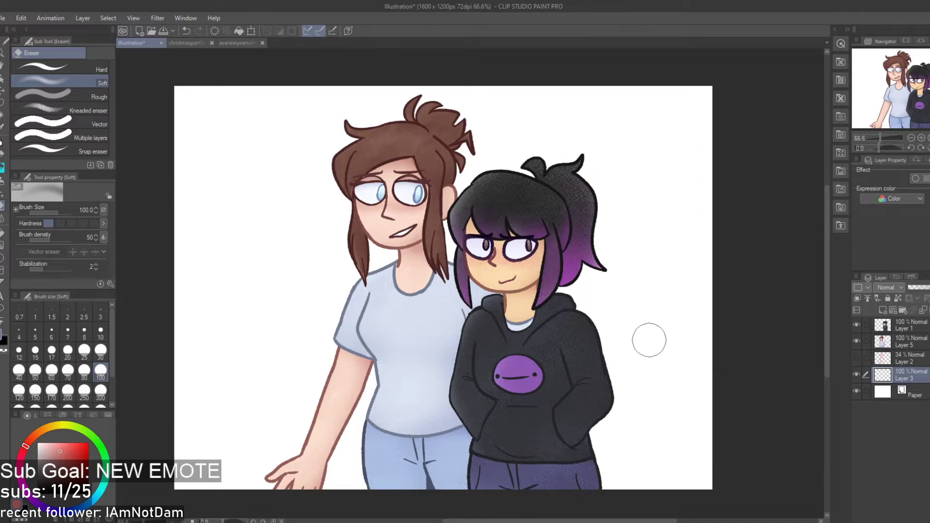
scroll(549, 332, down, 2)
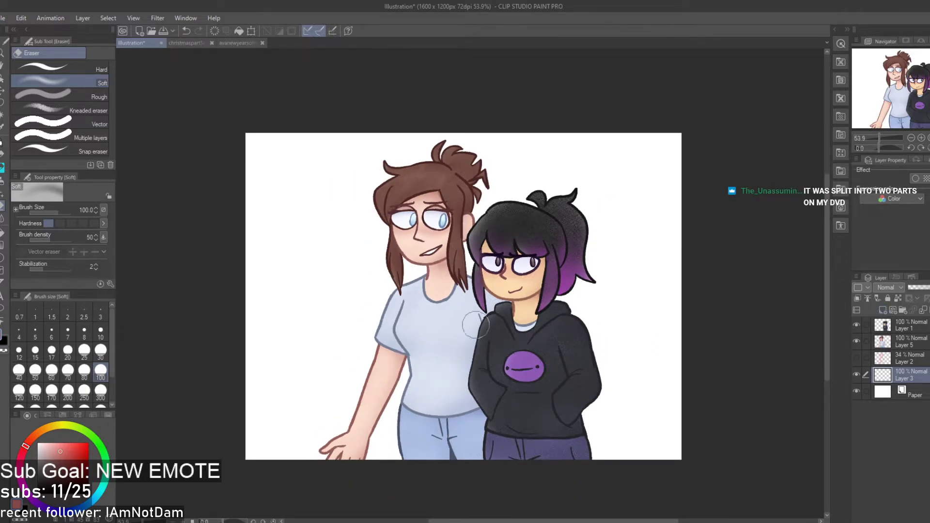
click(73, 511)
drag(59, 474, 45, 456)
key(g)
click(299, 341)
scroll(376, 344, up, 3)
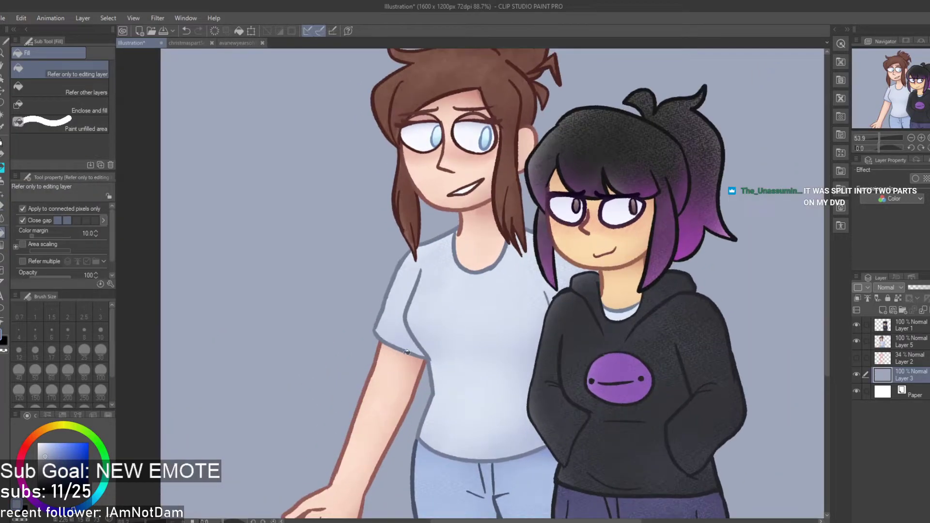
Refill the background layer with a lighter periwinkle blue
click(47, 449)
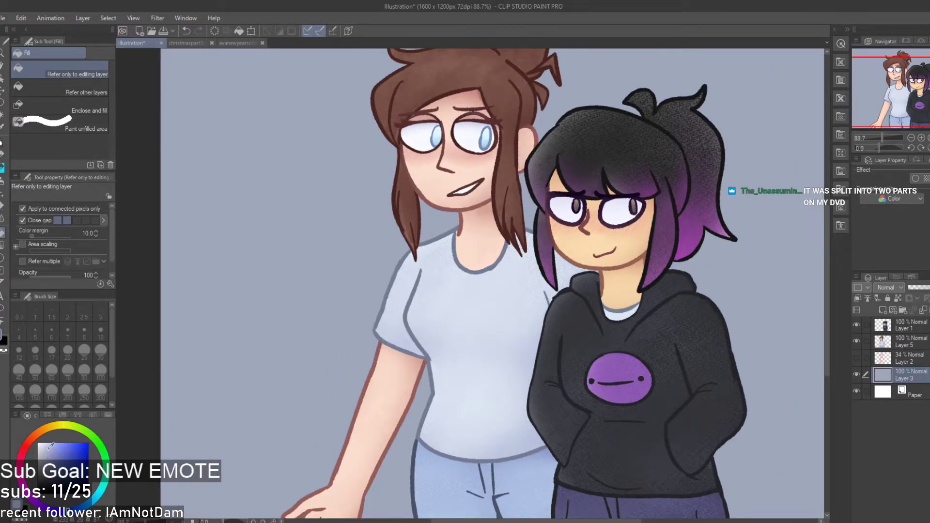
click(266, 350)
scroll(298, 342, down, 2)
scroll(298, 343, up, 1)
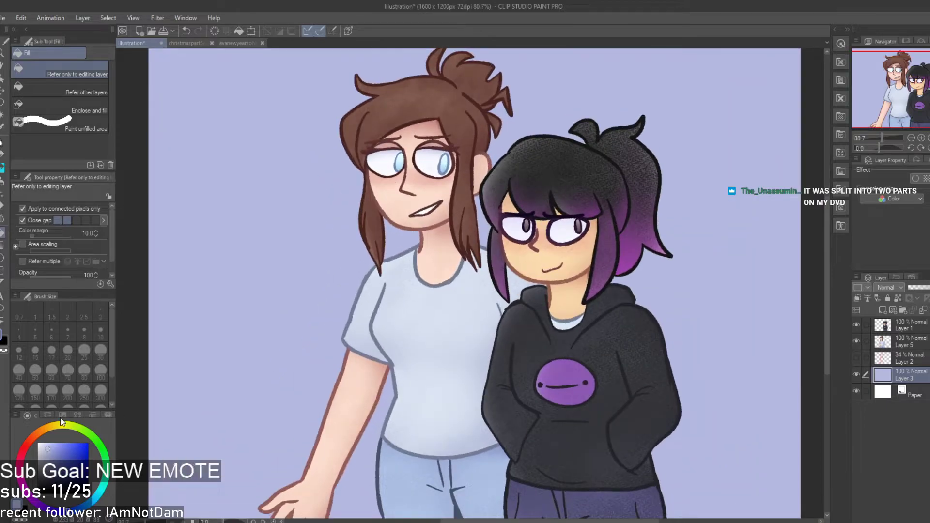
Add a layer above the blue fill with a lilac Foreground to transparent gradient rising from the canvas bottom
click(32, 498)
key(g)
drag(310, 422, 306, 234)
scroll(618, 320, down, 2)
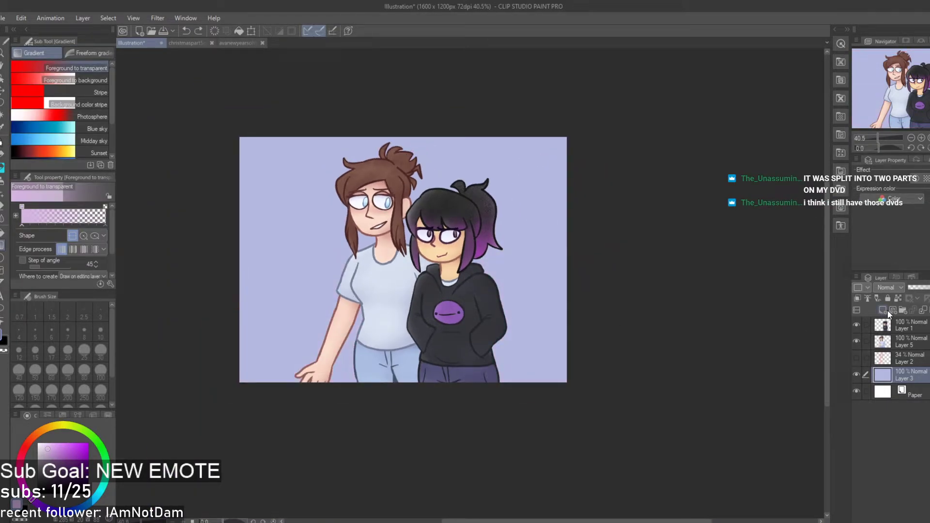
click(883, 310)
key(ctrl+z)
drag(406, 320, 415, 85)
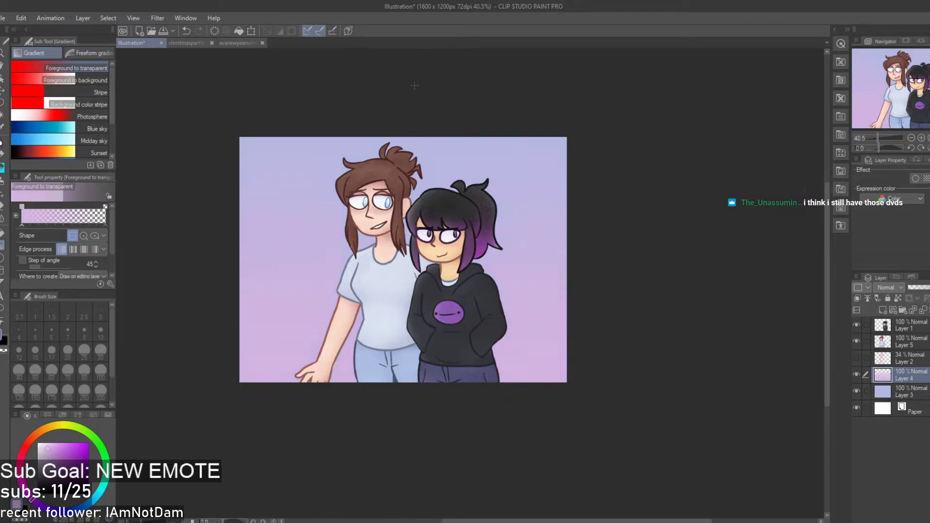
scroll(375, 163, up, 2)
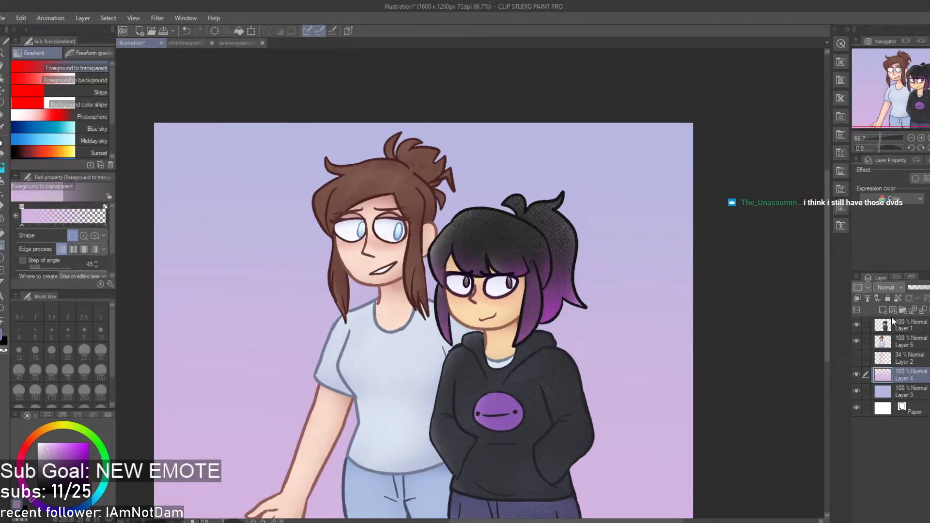
Add another layer with a pink gradient fading down from the canvas top and set its opacity to 47%
click(883, 310)
drag(32, 432, 20, 463)
drag(322, 190, 326, 385)
scroll(340, 377, down, 2)
click(923, 287)
scroll(387, 337, up, 2)
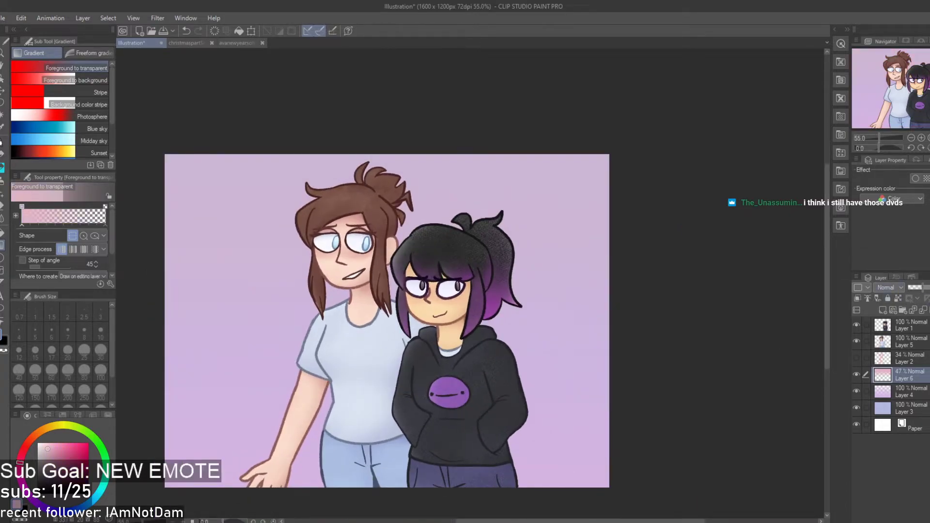
scroll(593, 307, down, 1)
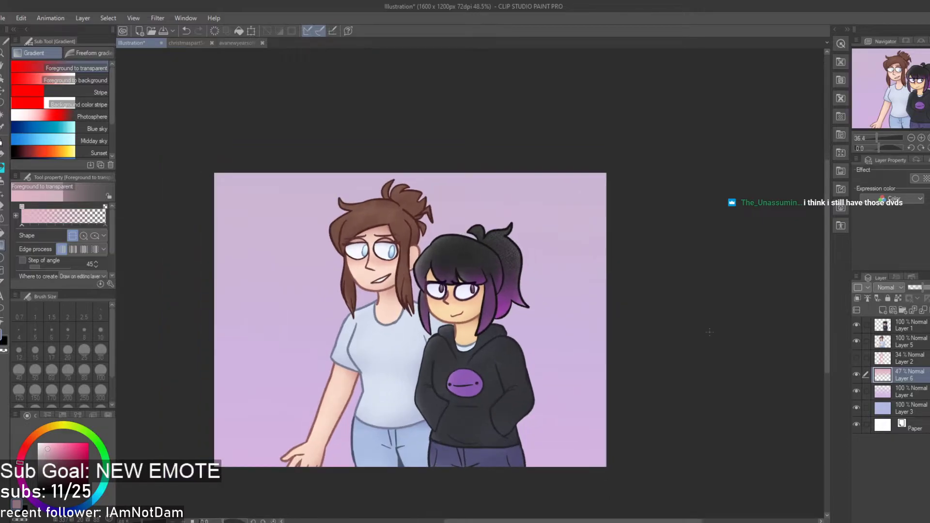
Merge the pink gradient, lilac gradient and blue fill layers down into Paper
click(924, 311)
click(924, 311)
click(924, 311)
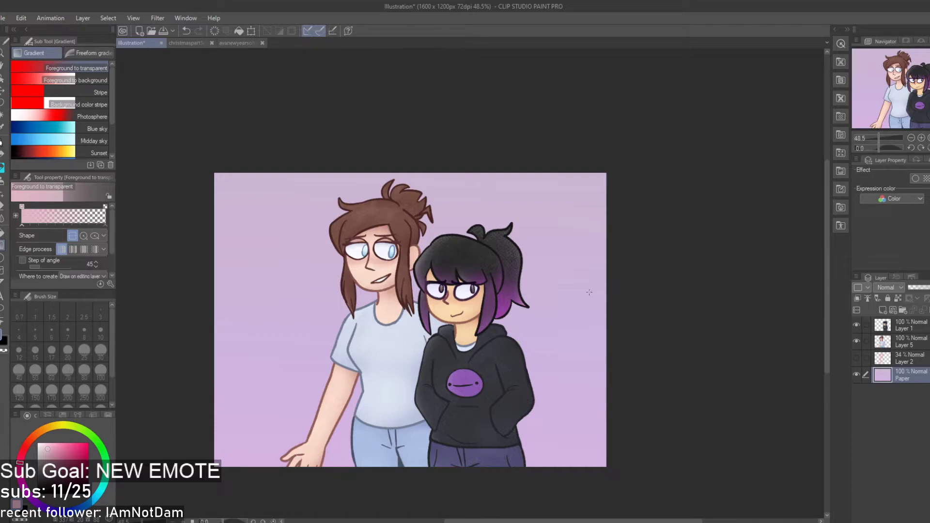
Sample the lilac background colour and try brush strokes across the background at different brush sizes, undoing each one
key(i)
click(542, 334)
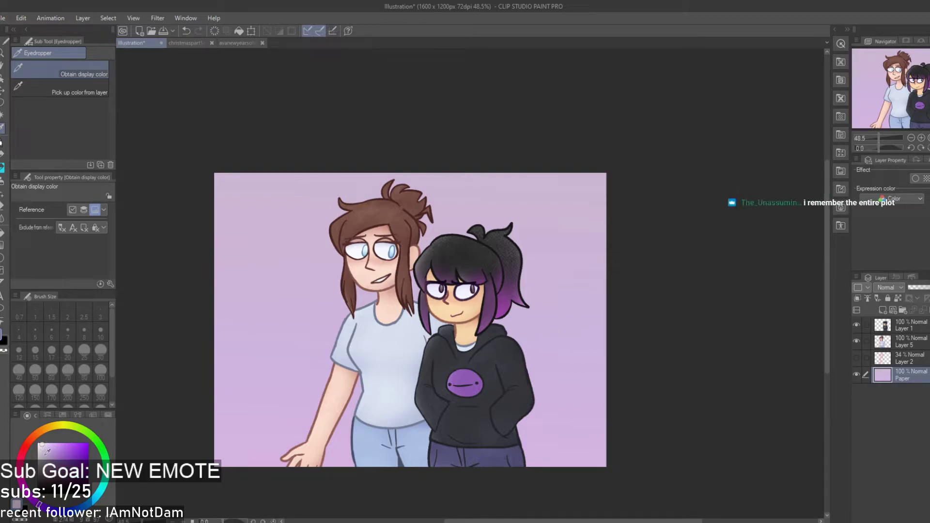
key(b)
mouse_move(348, 264)
mouse_down()
mouse_move(259, 334)
mouse_move(205, 328)
mouse_move(298, 273)
mouse_up()
key(ctrl+z)
click(100, 393)
key(ctrl+z)
mouse_move(212, 244)
mouse_down()
mouse_move(263, 208)
mouse_move(377, 189)
mouse_move(257, 279)
mouse_move(235, 329)
mouse_move(431, 241)
mouse_up()
key(ctrl+z)
click(101, 350)
Try a Pointillism brush stroke at size 80 across the background beside the taller character, undoing it
key(b)
key(b)
key(b)
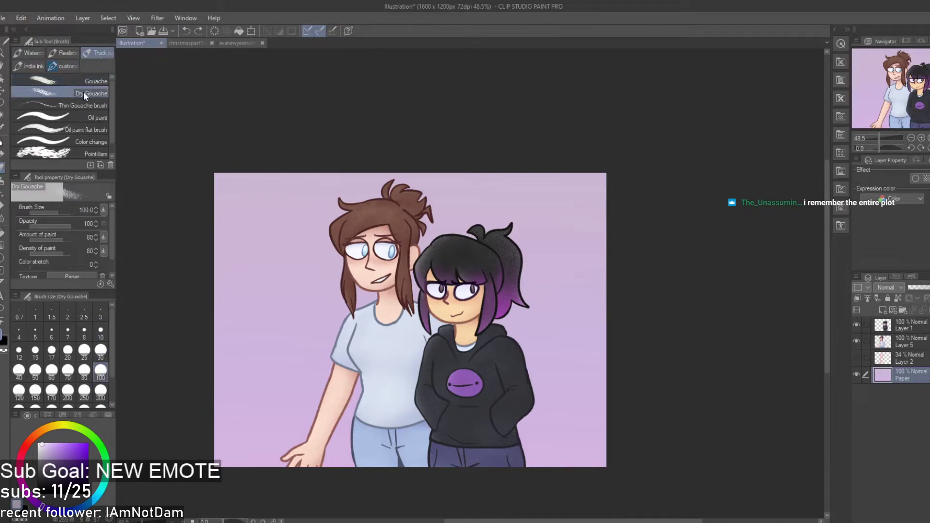
click(83, 154)
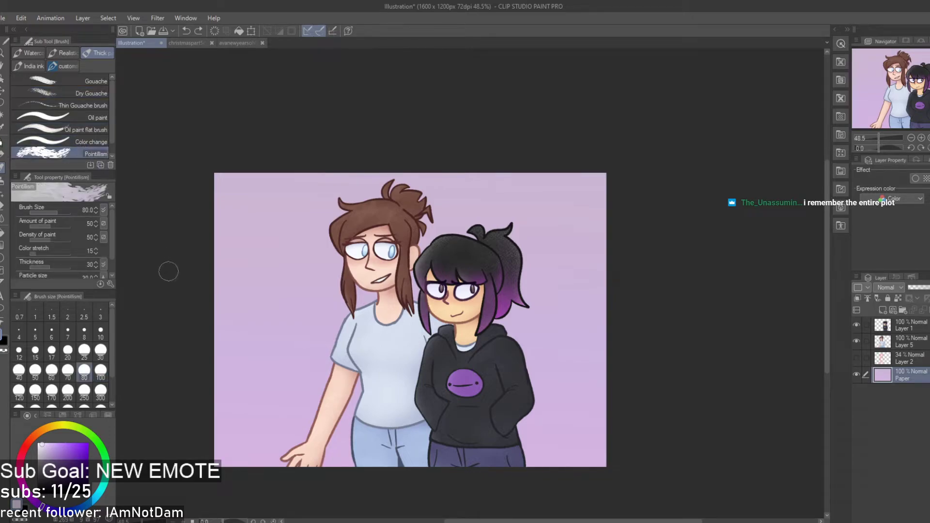
mouse_move(300, 174)
mouse_down()
mouse_move(242, 320)
mouse_move(291, 445)
mouse_up()
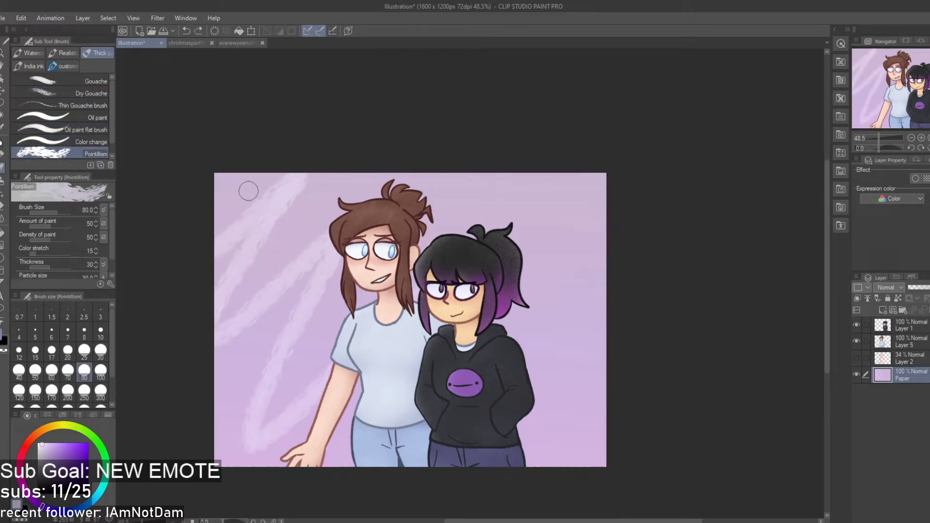
key(ctrl+z)
Try Running color spray airbrush strokes on the background, raising the brush size to 300 and undoing each one
key(b)
mouse_move(152, 156)
mouse_down()
mouse_move(300, 148)
mouse_move(189, 307)
mouse_move(233, 306)
mouse_up()
key(ctrl+z)
click(101, 391)
mouse_move(220, 227)
mouse_down()
mouse_move(284, 145)
mouse_move(339, 146)
mouse_up()
key(ctrl+z)
drag(334, 252, 245, 353)
key(ctrl+z)
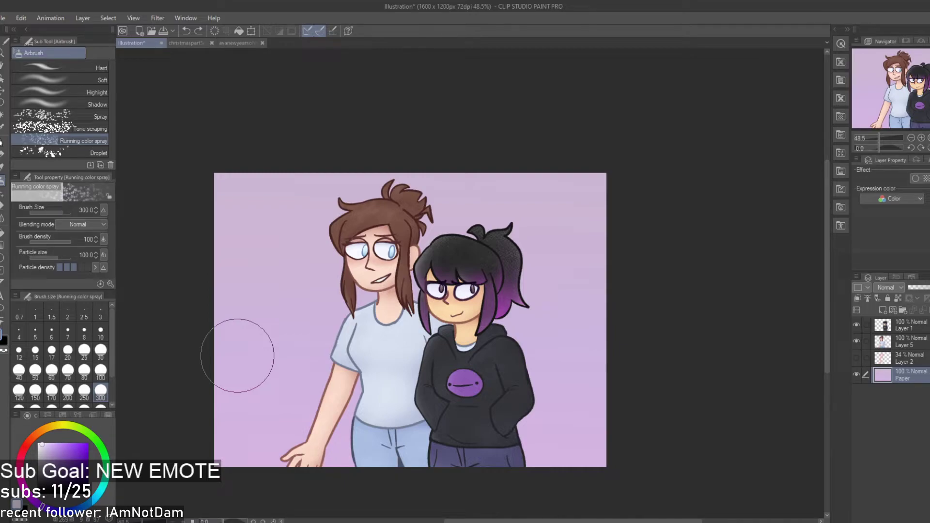
Try a Star A decoration brush stroke at size 100 on the background and undo it
key(b)
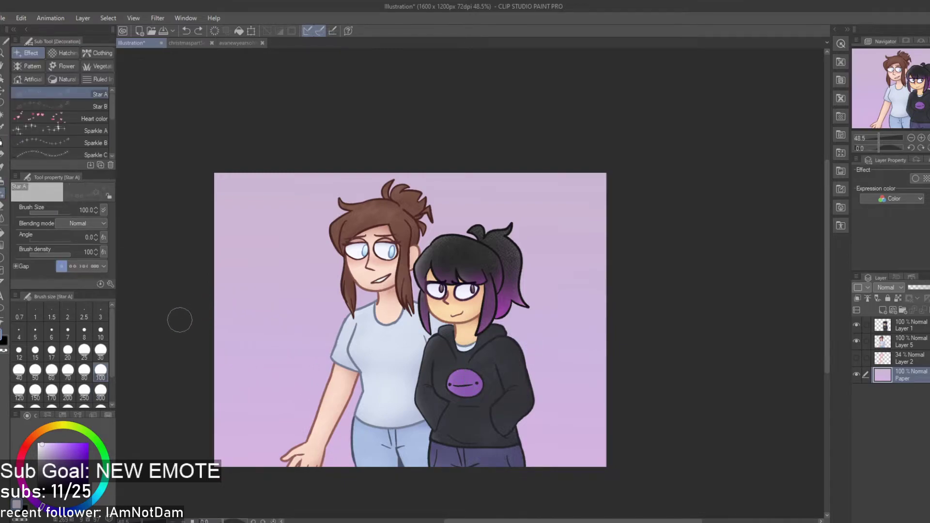
mouse_move(215, 304)
mouse_down()
mouse_move(223, 291)
mouse_move(307, 269)
mouse_up()
key(ctrl+z)
Try Dry Gouache on the background at size 100, undo it, and paint pale lilac strokes around the characters at size 300
key(b)
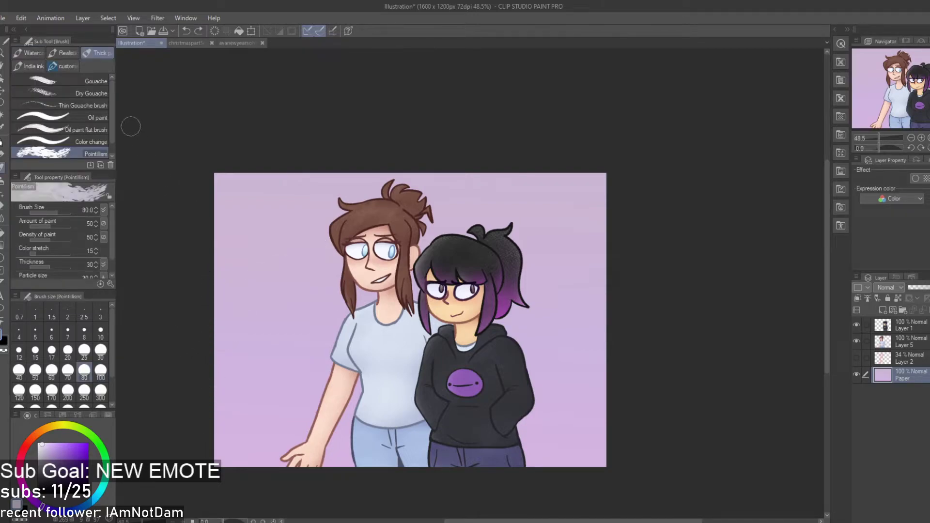
click(89, 94)
mouse_move(216, 271)
mouse_down()
mouse_move(259, 208)
mouse_move(251, 178)
mouse_move(171, 282)
mouse_up()
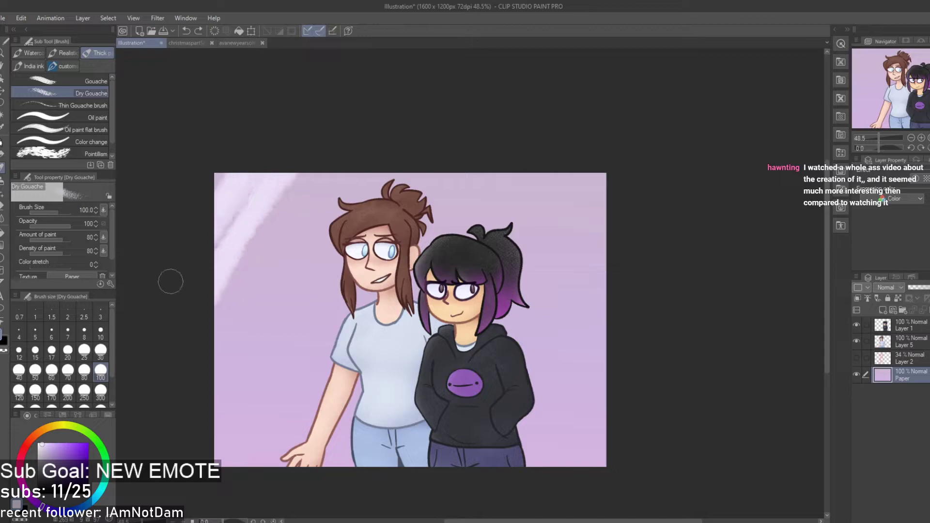
key(ctrl+z)
click(100, 391)
mouse_move(342, 315)
mouse_down()
mouse_move(498, 358)
mouse_move(419, 388)
mouse_move(520, 393)
mouse_move(557, 344)
mouse_move(358, 227)
mouse_move(384, 212)
mouse_move(226, 277)
mouse_move(581, 407)
mouse_move(593, 394)
mouse_move(560, 199)
mouse_move(212, 334)
mouse_up()
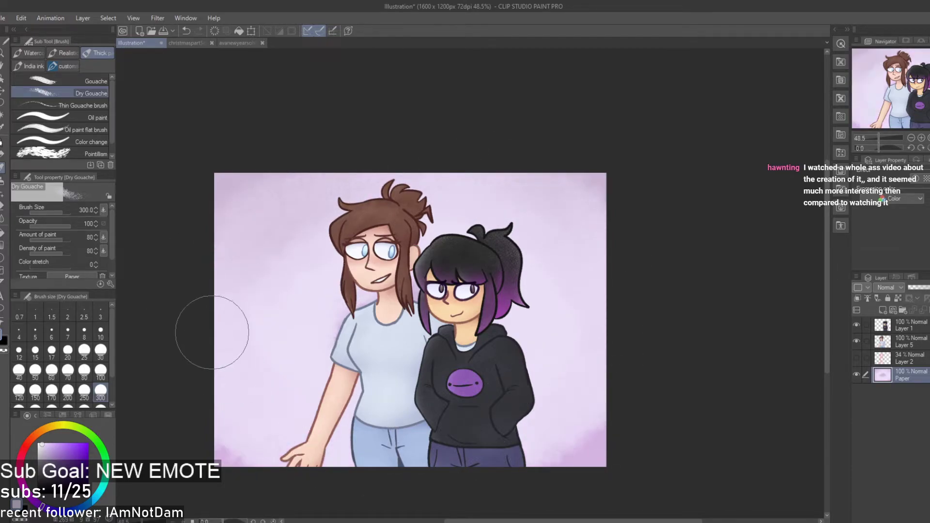
Try the Soft eraser at size 300 on the background, then undo it and the pale gouache strokes
key(e)
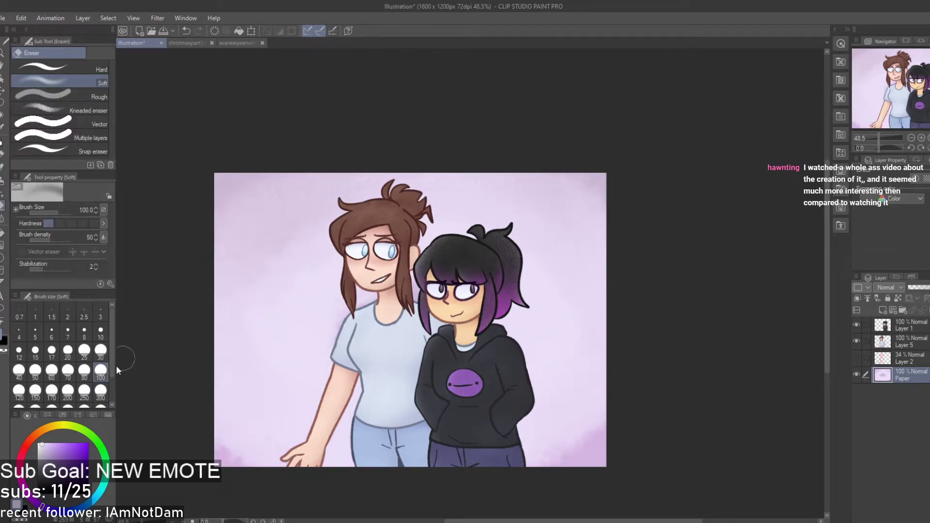
click(100, 390)
drag(245, 208, 262, 213)
key(ctrl+z)
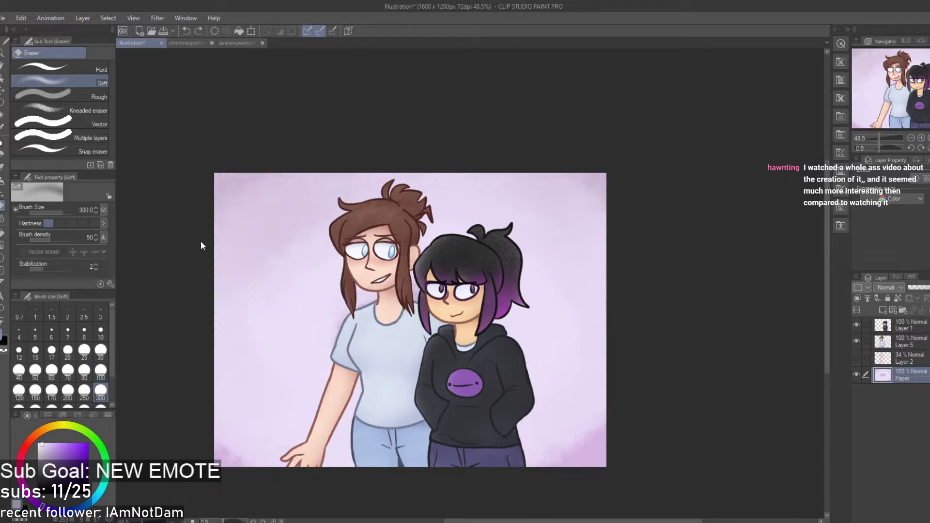
key(ctrl+z)
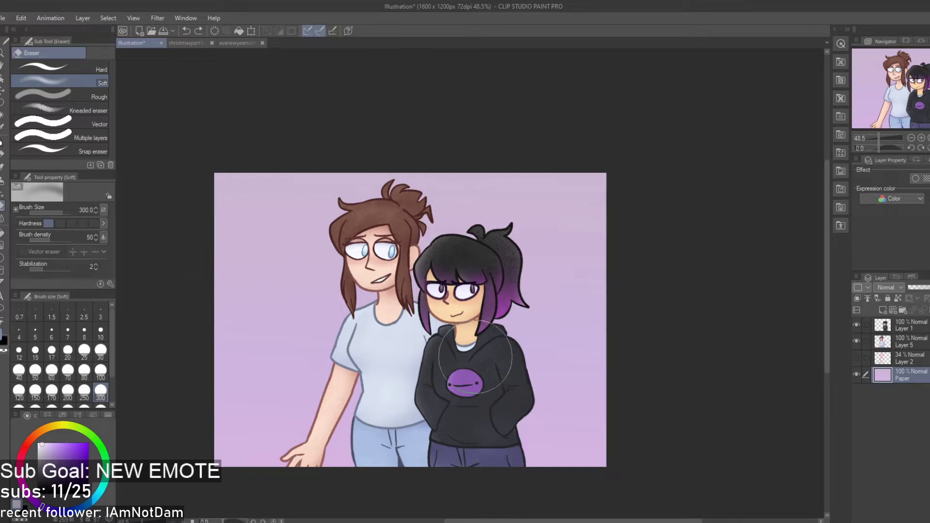
Examine the finished illustrations avanewyearsohheyo.png and christmaspart5clean.png for how their backgrounds are painted
scroll(298, 293, up, 2)
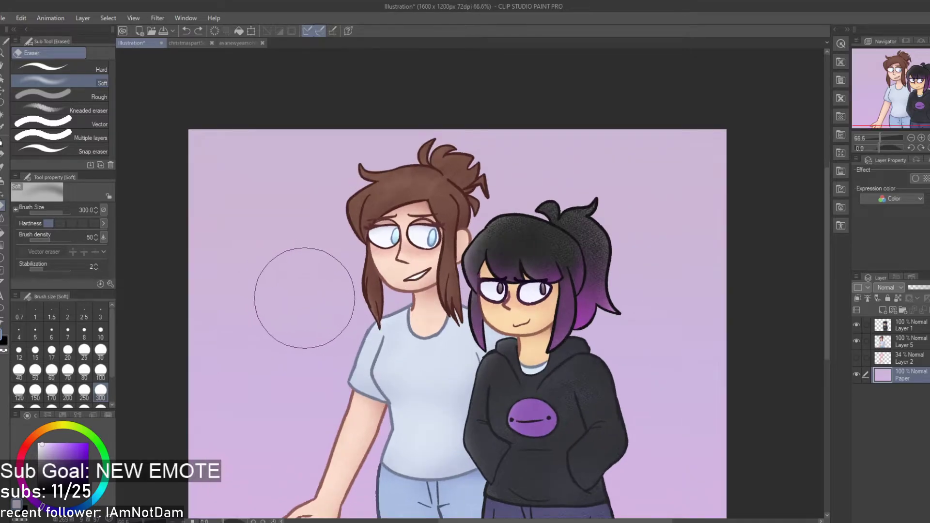
scroll(494, 339, down, 3)
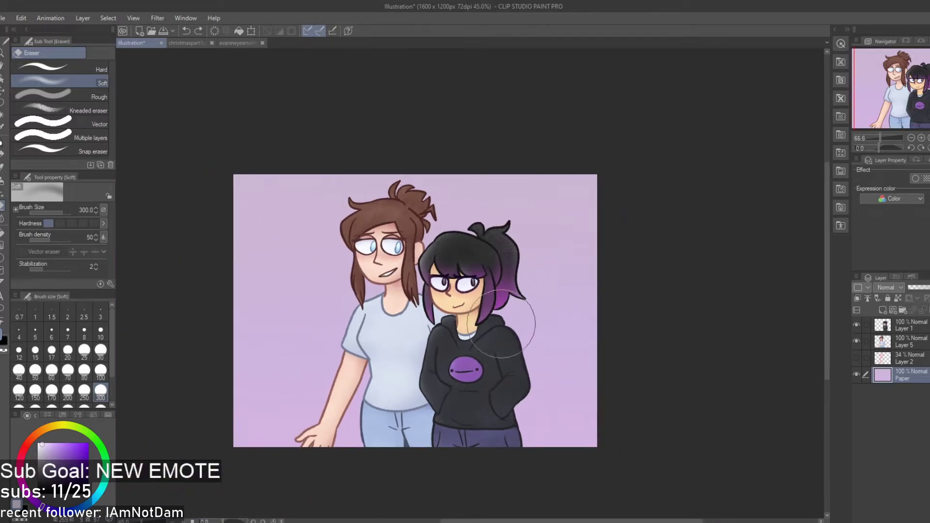
scroll(390, 325, up, 3)
click(237, 43)
scroll(340, 199, down, 3)
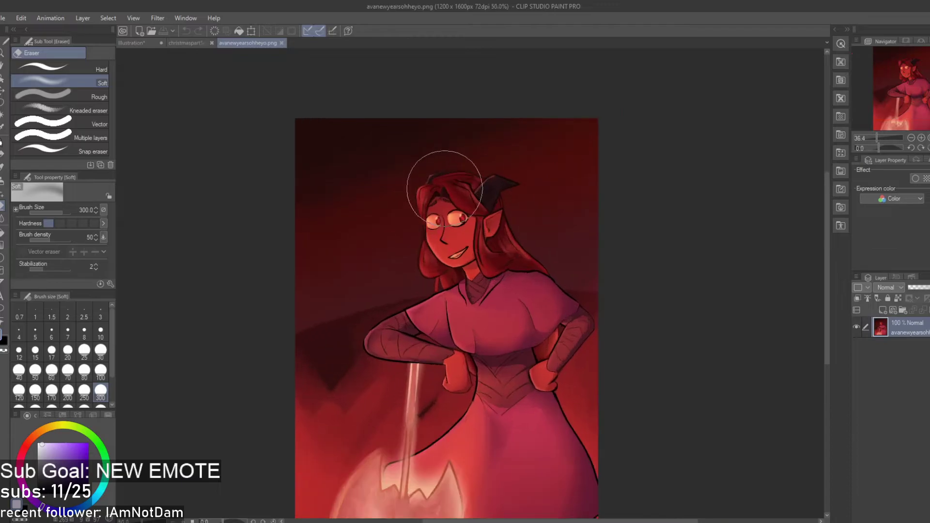
scroll(571, 290, up, 3)
scroll(562, 281, down, 4)
scroll(577, 339, up, 2)
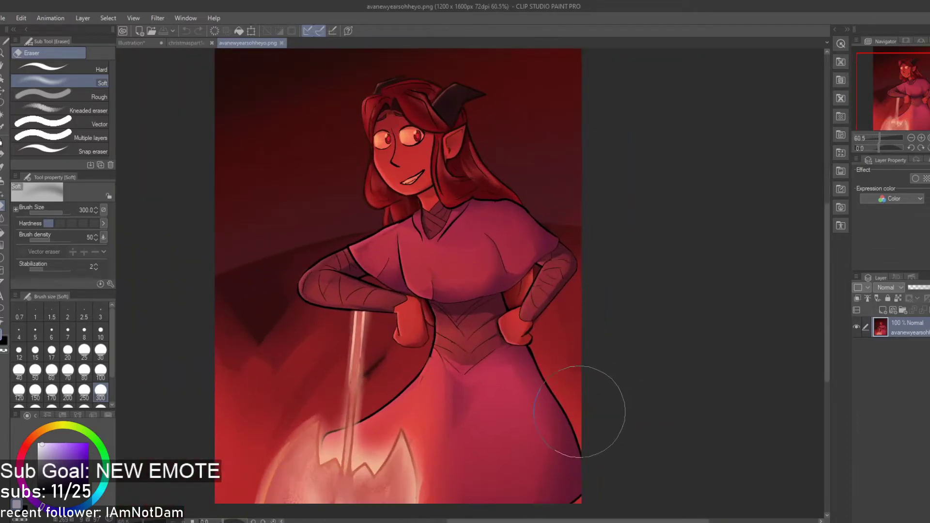
click(181, 44)
scroll(449, 134, down, 10)
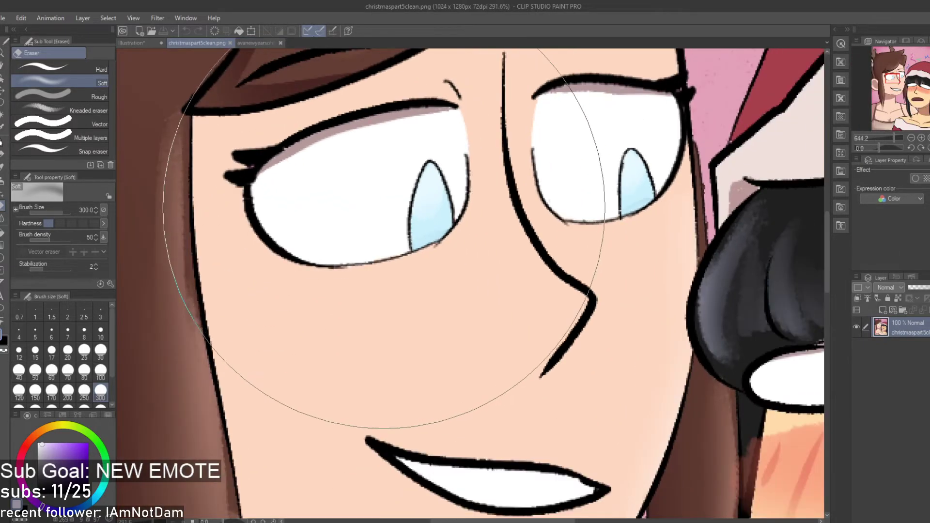
scroll(448, 134, up, 2)
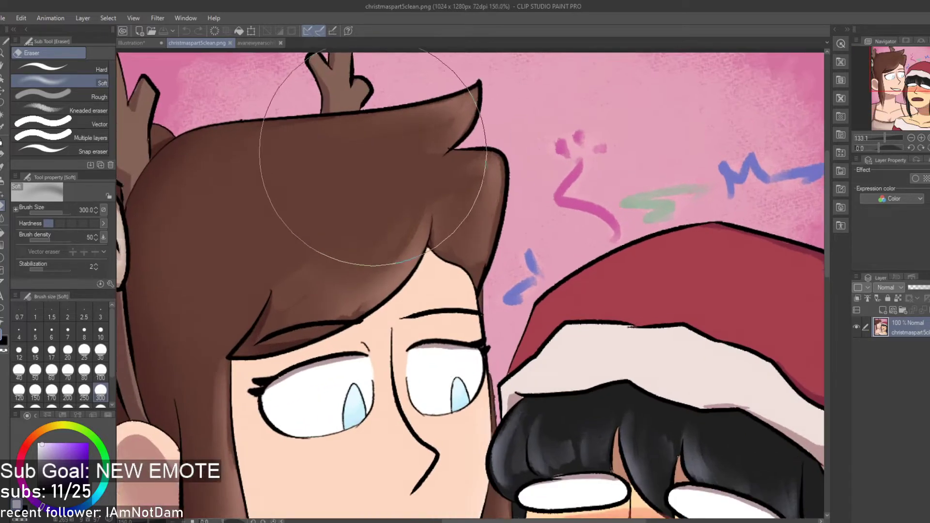
scroll(339, 107, down, 1)
click(255, 43)
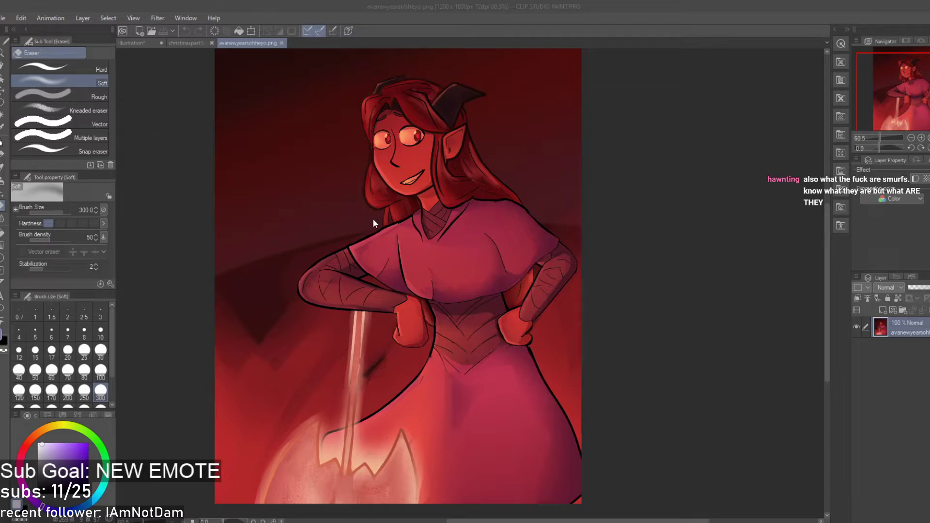
Open the BORGER and summercarrie drawings and examine how their backgrounds are painted
double_click(420, 209)
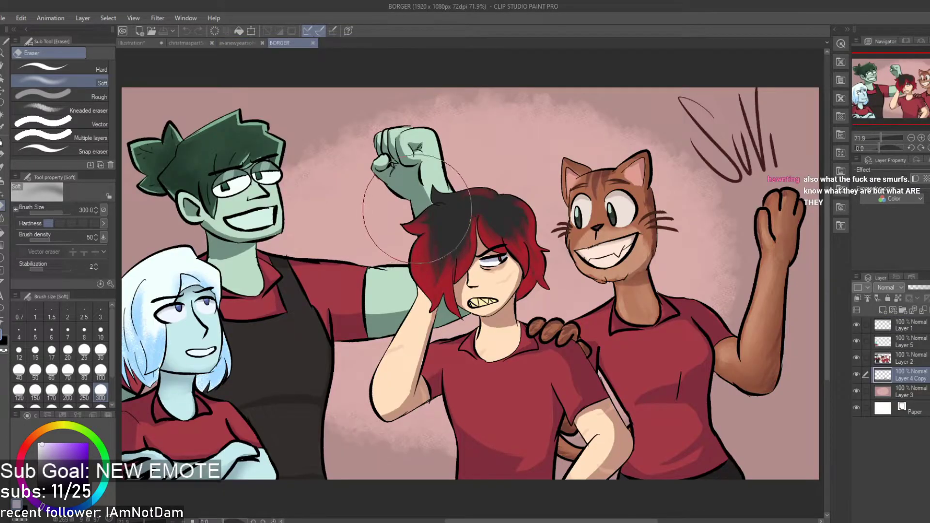
click(151, 30)
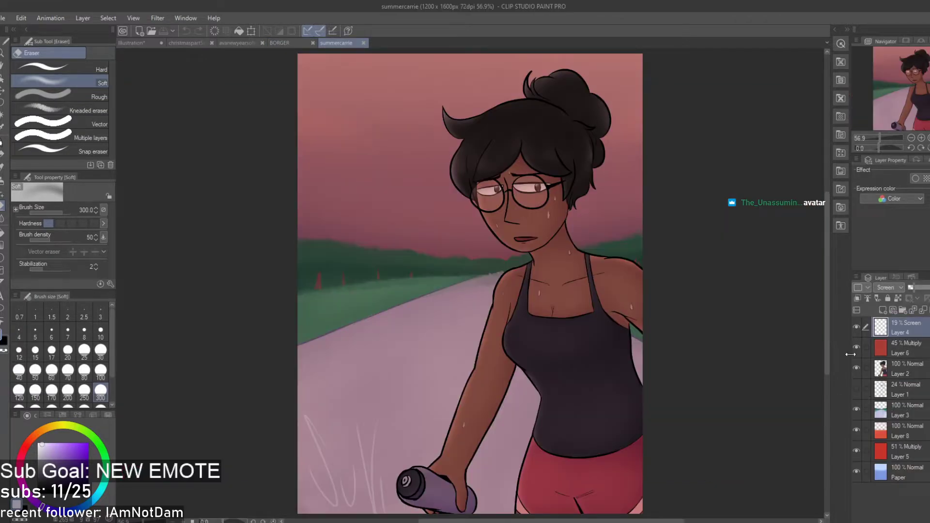
scroll(477, 311, down, 2)
scroll(426, 218, up, 6)
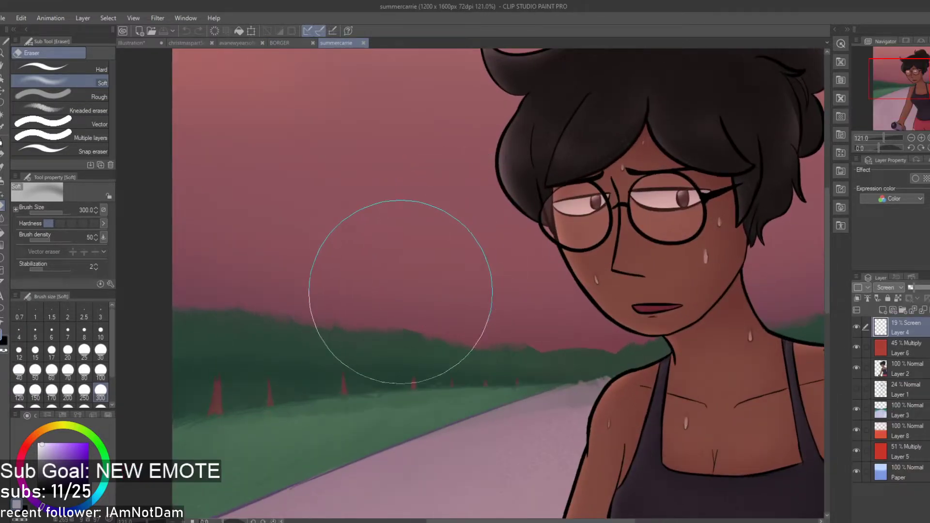
scroll(385, 346, down, 5)
scroll(361, 232, up, 4)
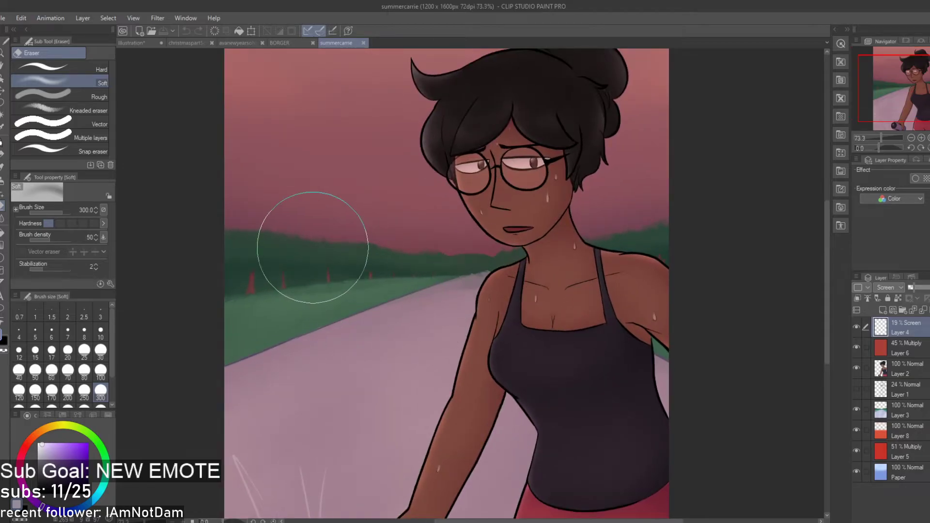
scroll(285, 261, down, 4)
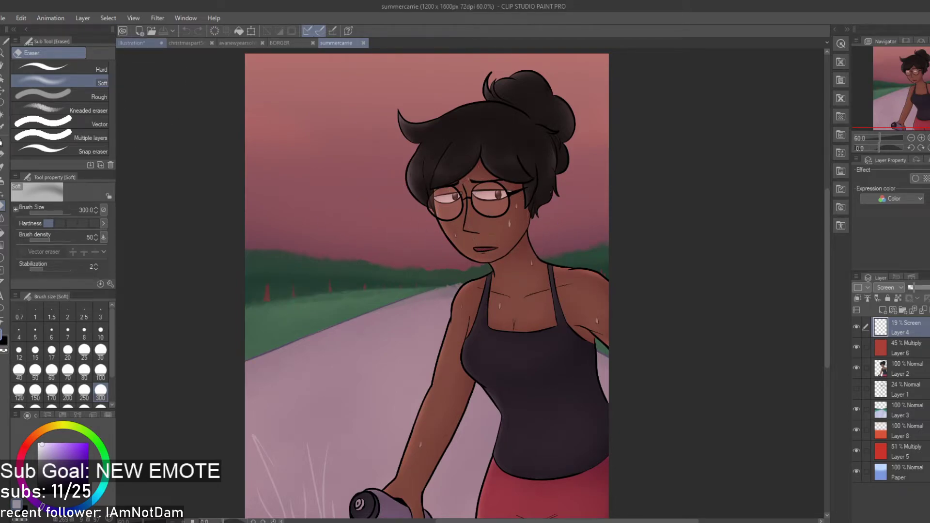
Return to the two-character Illustration document and add a new layer directly above Paper
click(131, 42)
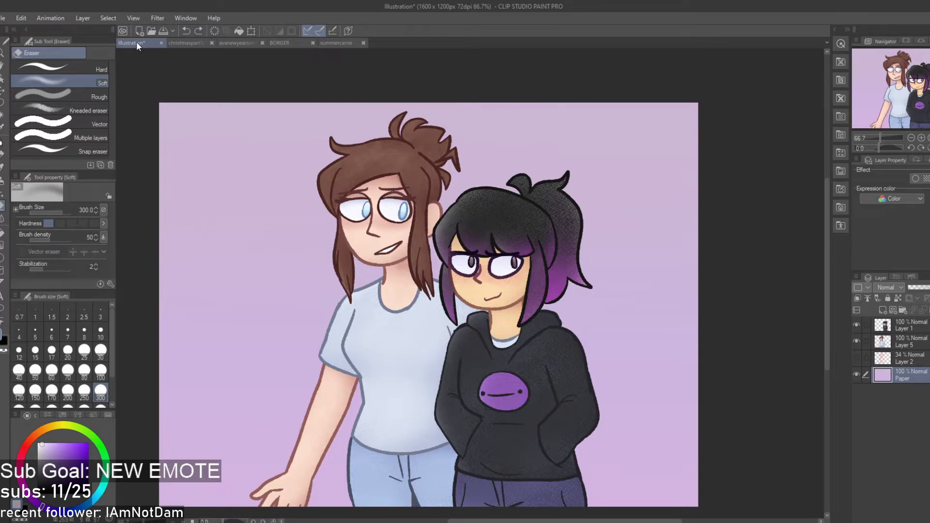
scroll(342, 157, down, 2)
scroll(280, 227, up, 2)
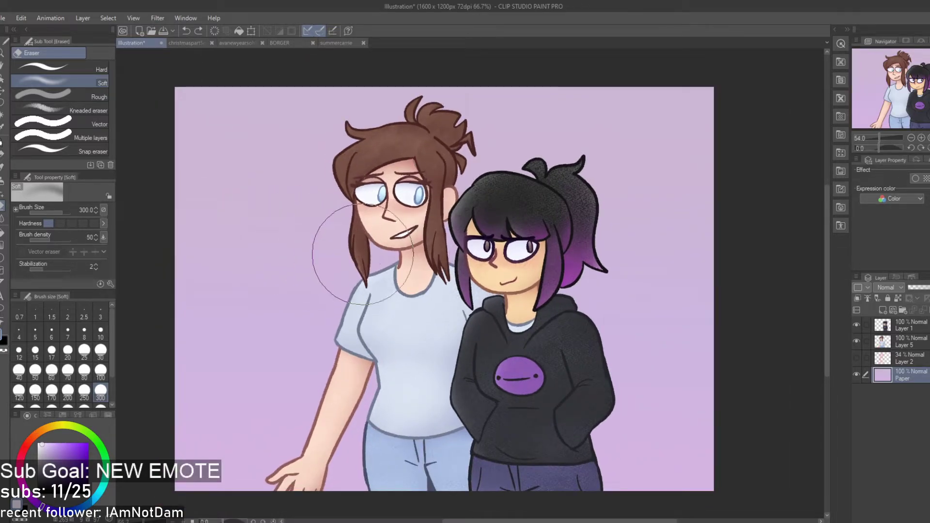
scroll(630, 261, up, 1)
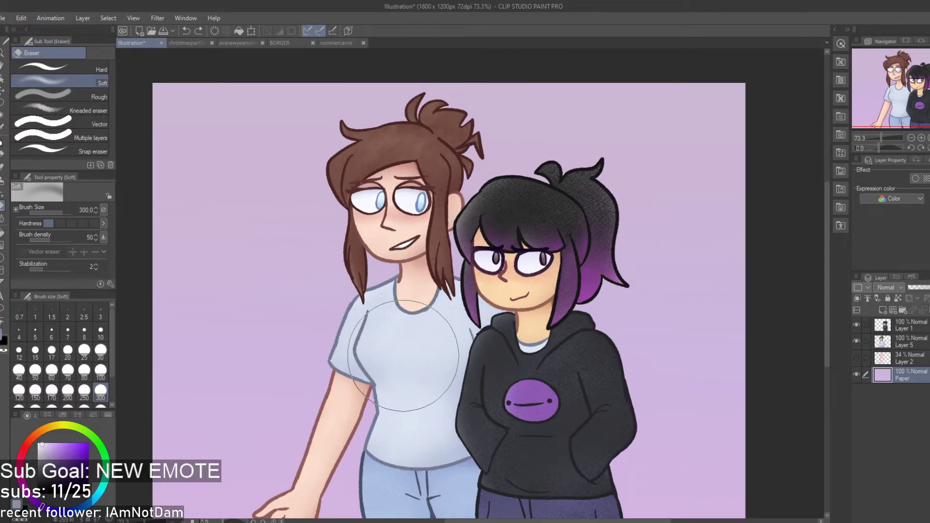
scroll(348, 383, down, 3)
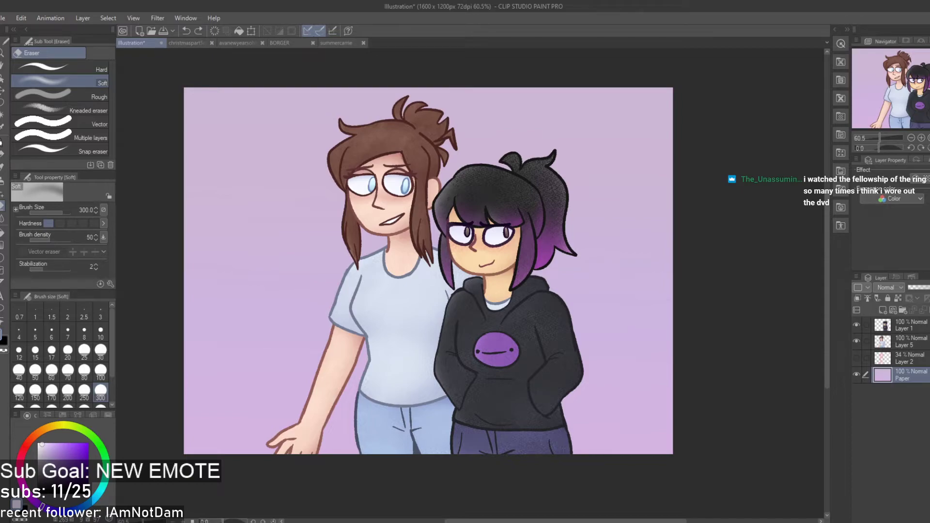
scroll(519, 395, down, 3)
scroll(468, 354, up, 3)
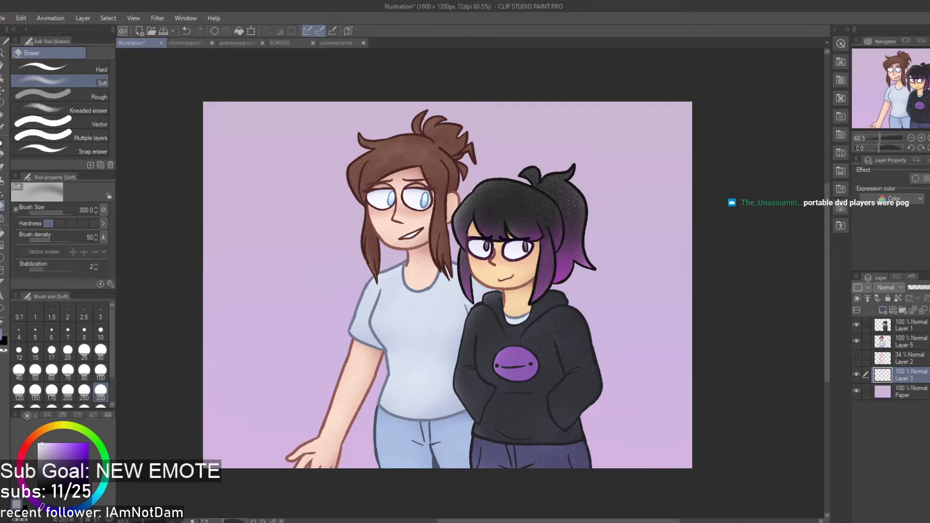
key(ctrl+shift+n)
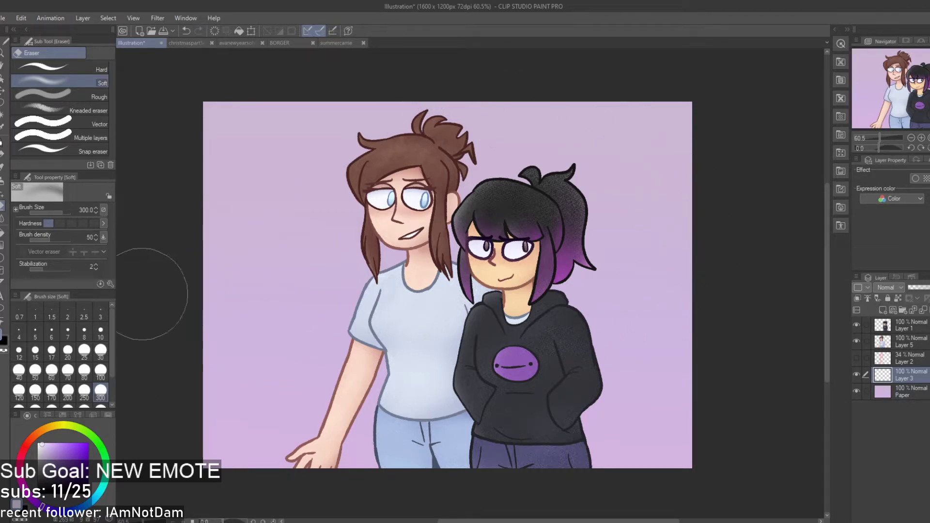
Change the drawing colour to a medium pink
scroll(296, 312, up, 2)
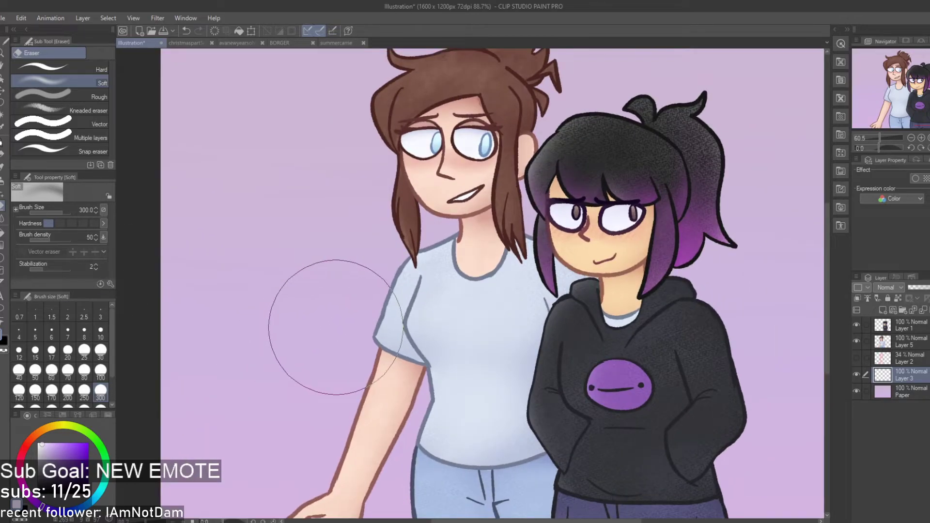
scroll(358, 315, down, 2)
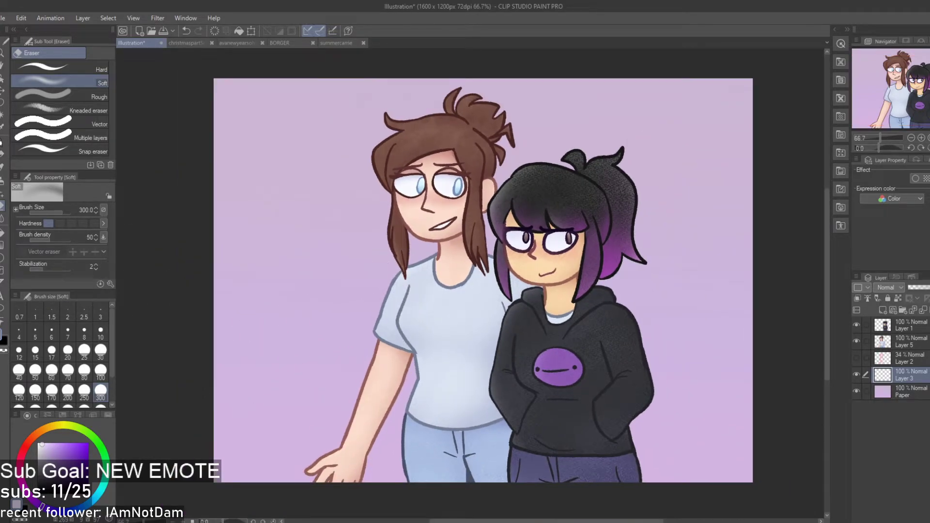
click(19, 479)
drag(64, 451, 57, 447)
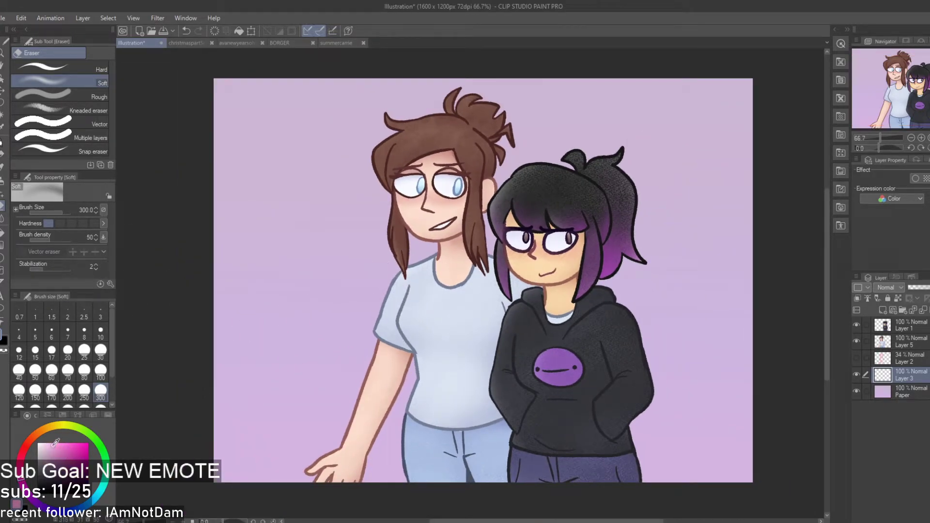
Try a pink Foreground to transparent gradient rising from the canvas bottom on the new layer and undo it
key(g)
drag(313, 479, 338, 215)
key(ctrl+z)
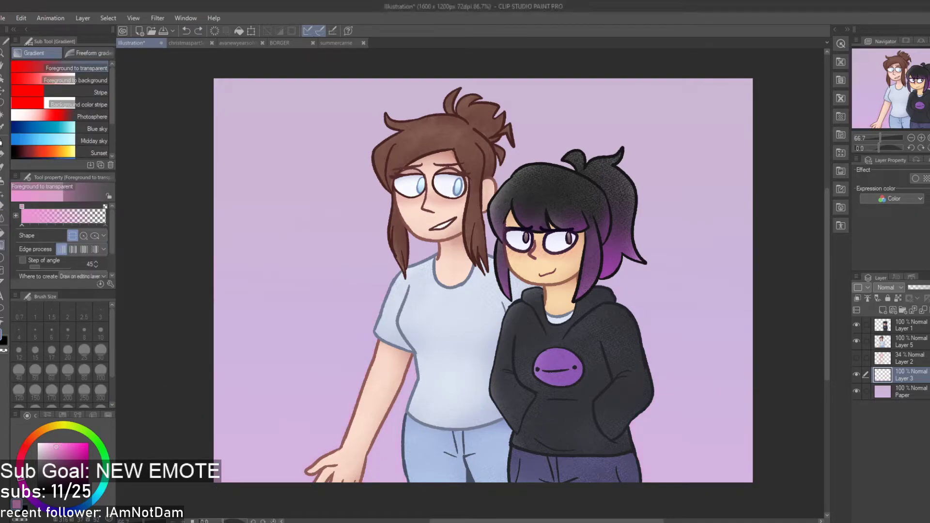
Fill the whole new layer above Paper with the solid pink
click(18, 473)
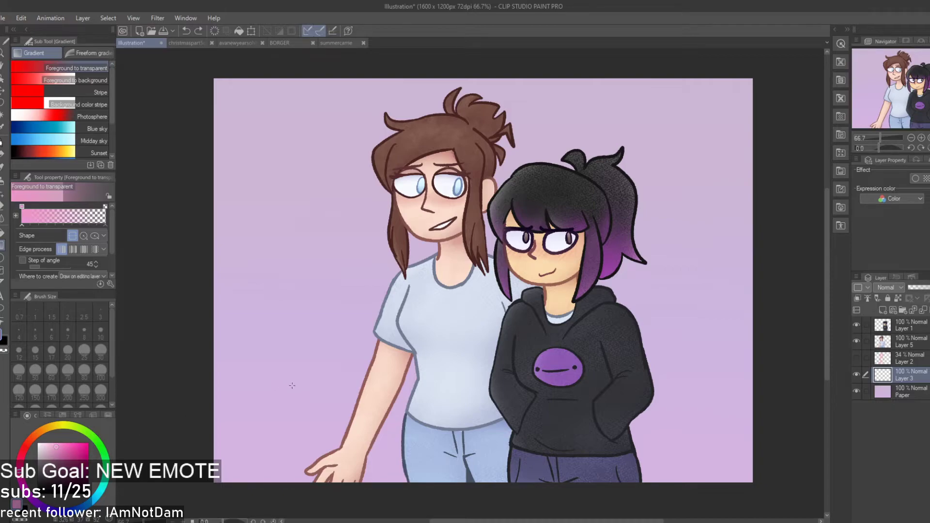
key(g)
click(310, 455)
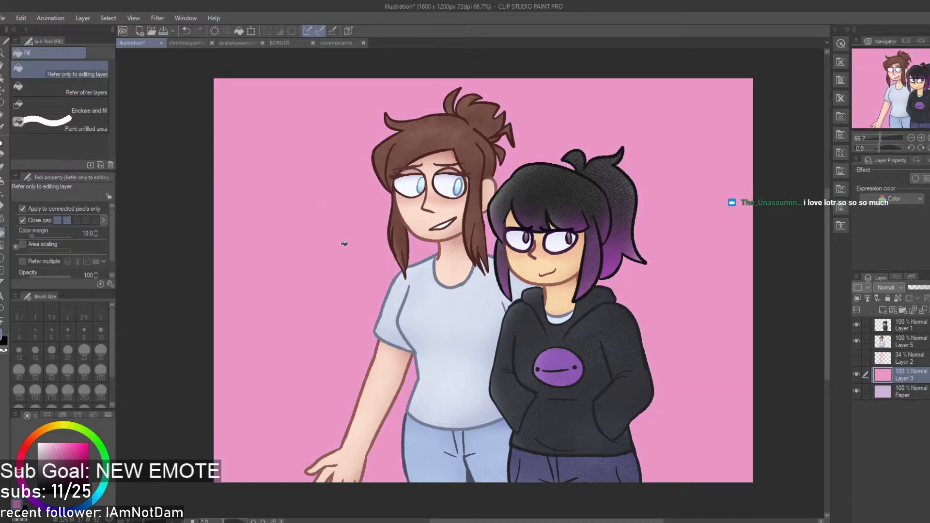
Change the drawing colour to a warmer, more saturated pink and refill the layer above Paper with it
scroll(342, 242, down, 2)
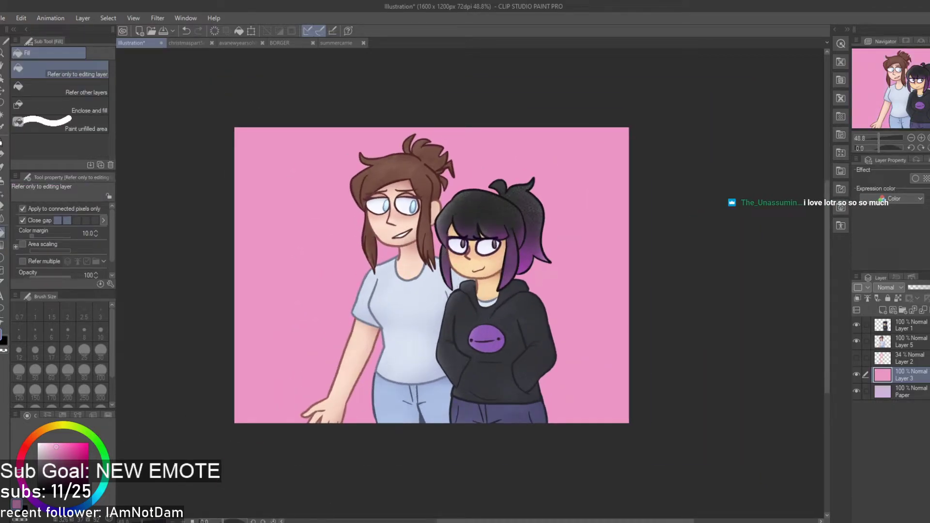
key(alt+Tab)
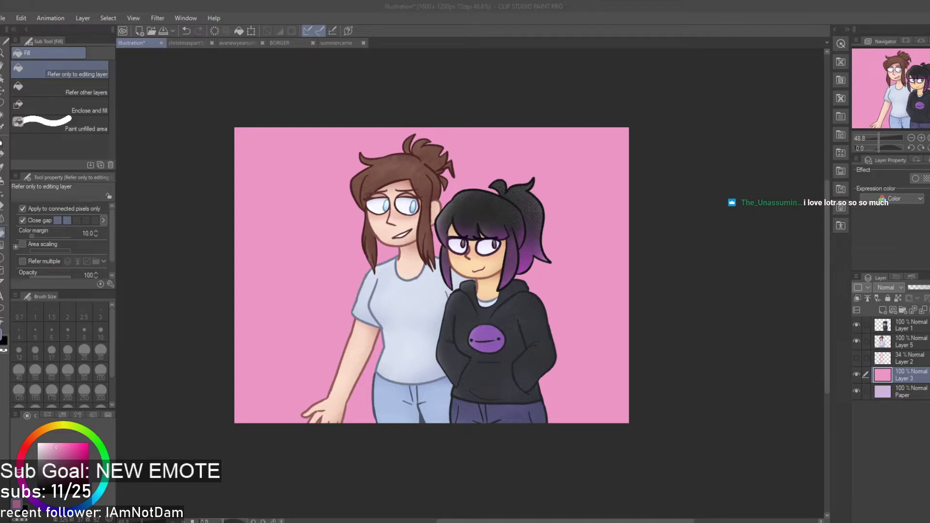
click(167, 480)
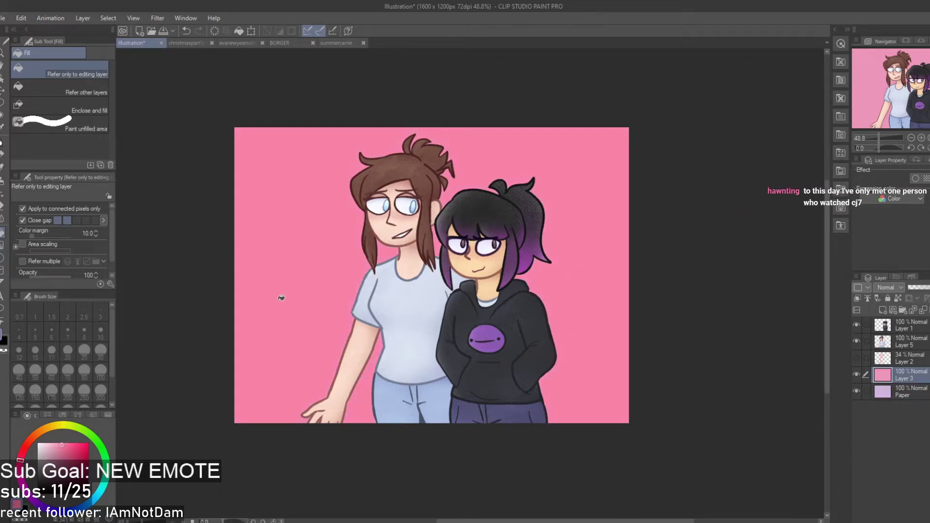
scroll(339, 288, up, 1)
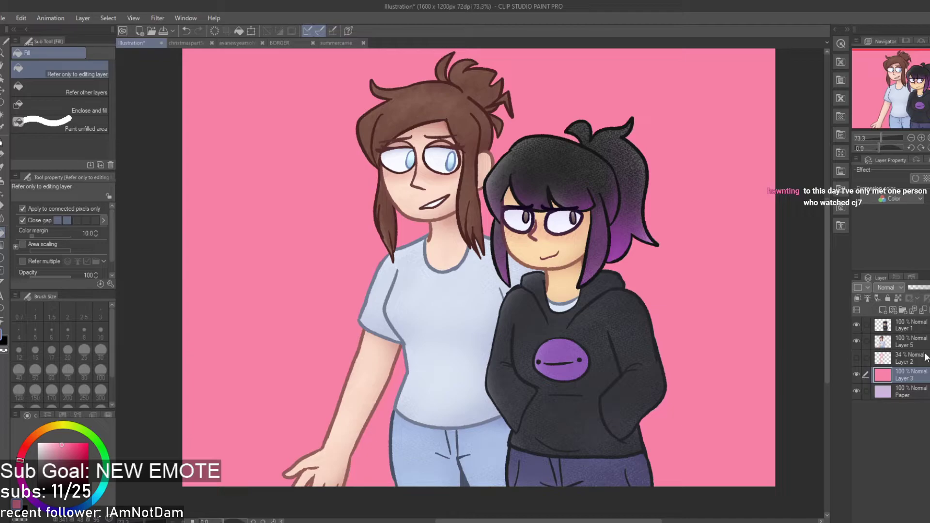
Lower the opacity of the pink fill layer to 74%
drag(929, 287, 928, 288)
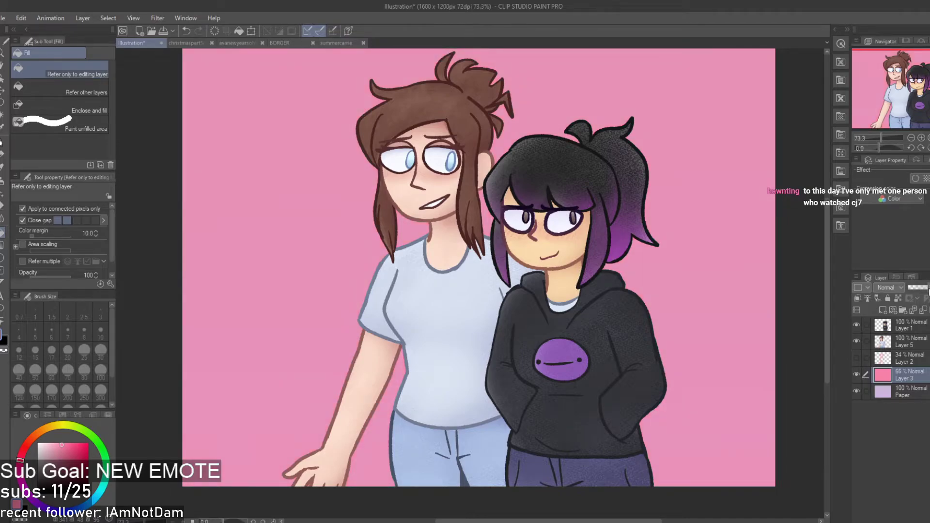
scroll(562, 371, down, 3)
scroll(631, 364, up, 2)
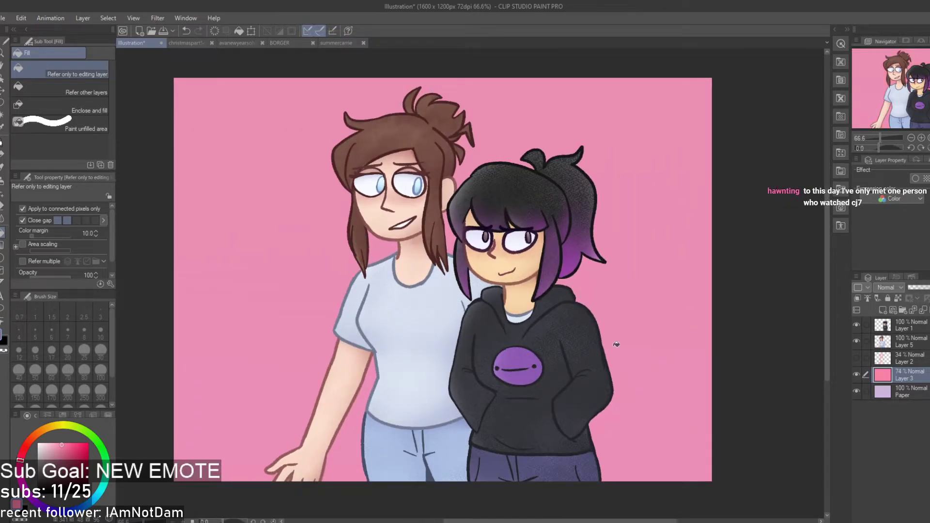
scroll(474, 339, up, 1)
scroll(469, 338, down, 2)
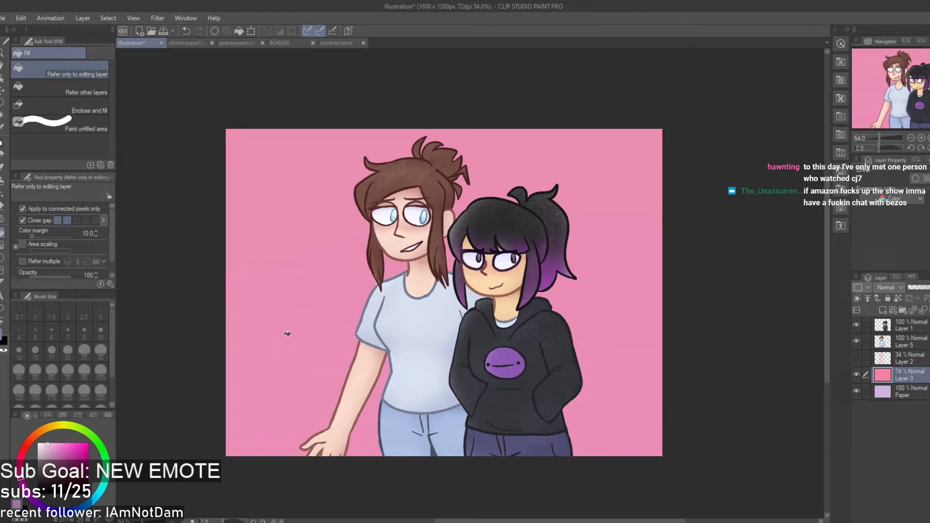
Try pale pink strokes across the background with the Dry Gouache and Gouache brushes, undoing each one
key(b)
mouse_move(238, 292)
mouse_down()
mouse_move(430, 305)
mouse_move(397, 311)
mouse_move(507, 310)
mouse_up()
key(ctrl+z)
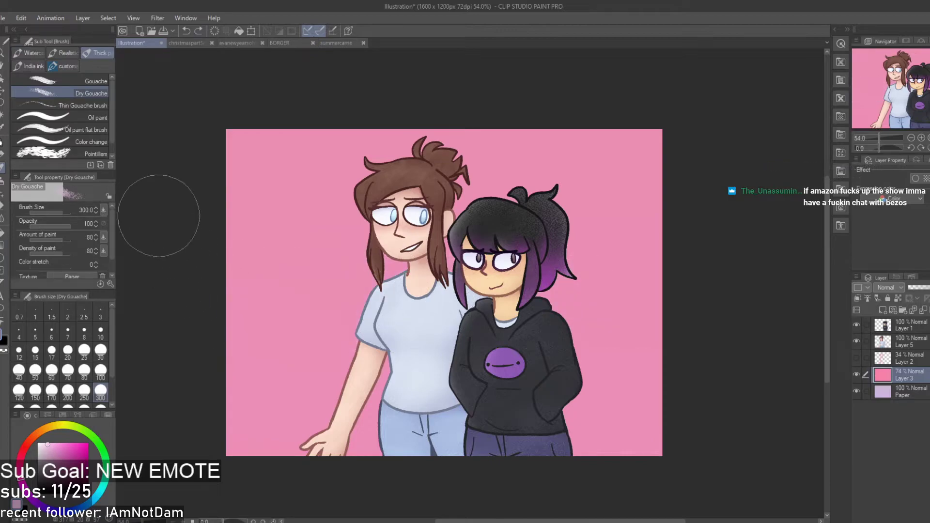
click(73, 81)
drag(260, 310, 604, 316)
key(ctrl+z)
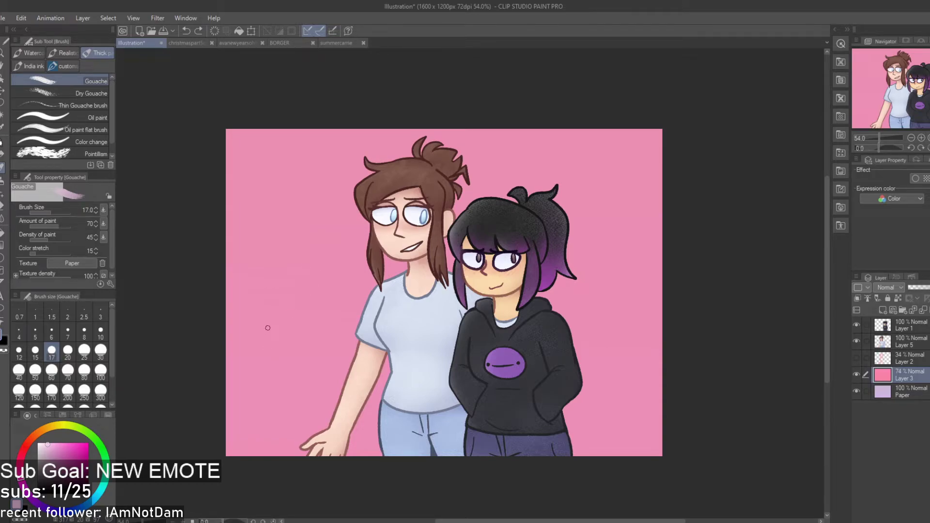
Try a straight, pale pink pen line of size 10 across the full canvas width at face height and undo it
key(p)
scroll(291, 314, up, 1)
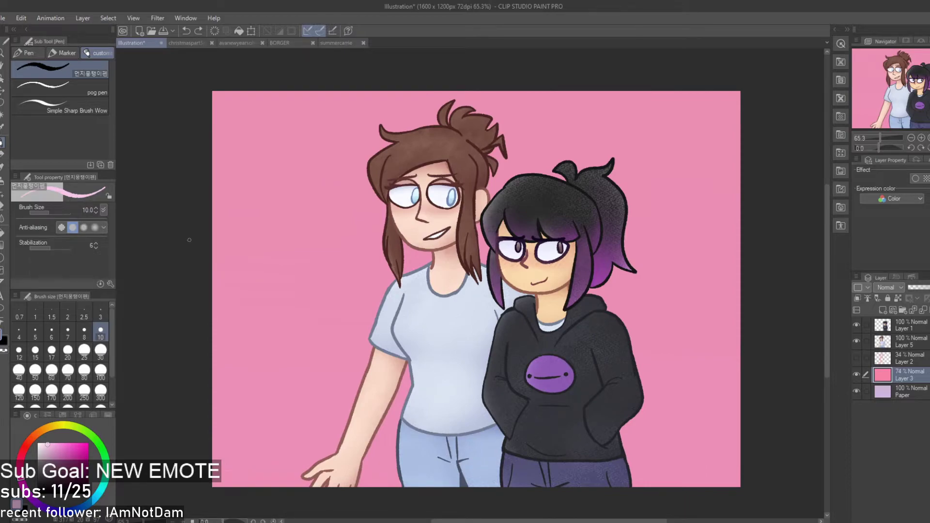
key(shift)
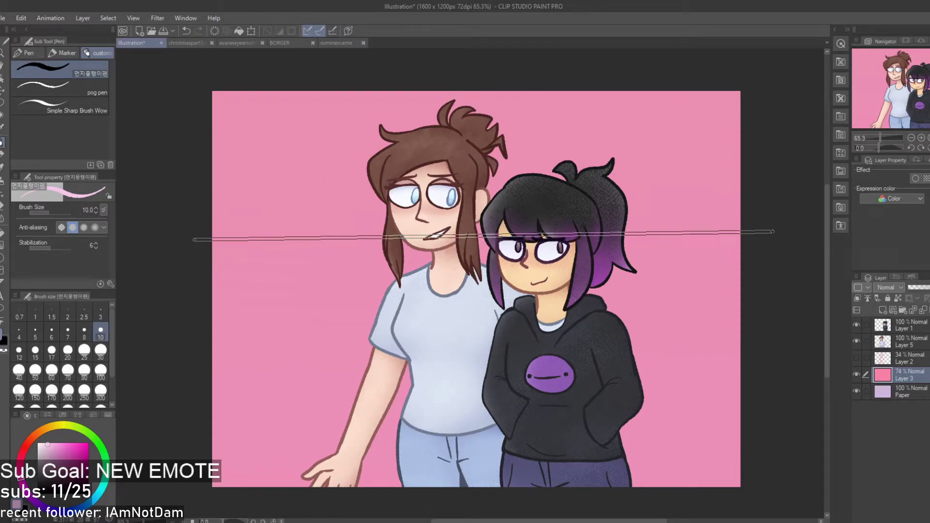
drag(777, 235, 781, 238)
scroll(706, 296, down, 1)
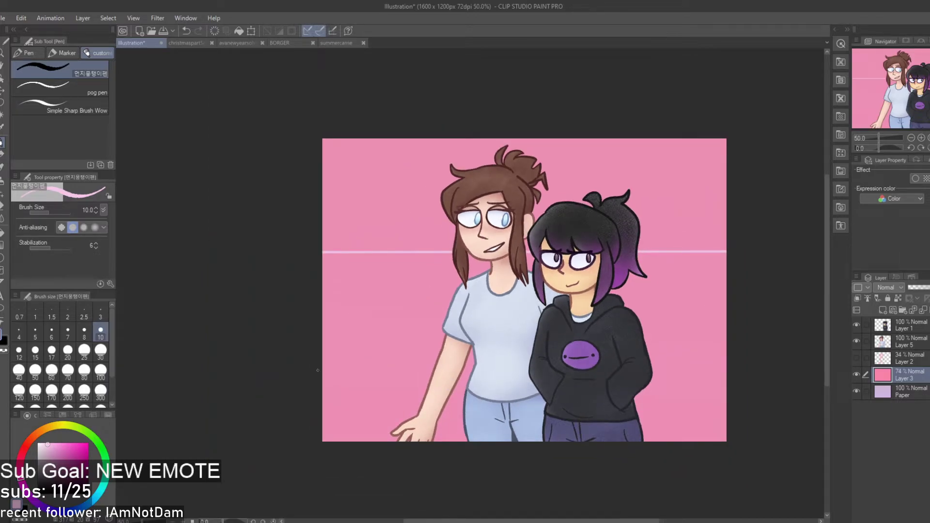
key(ctrl+z)
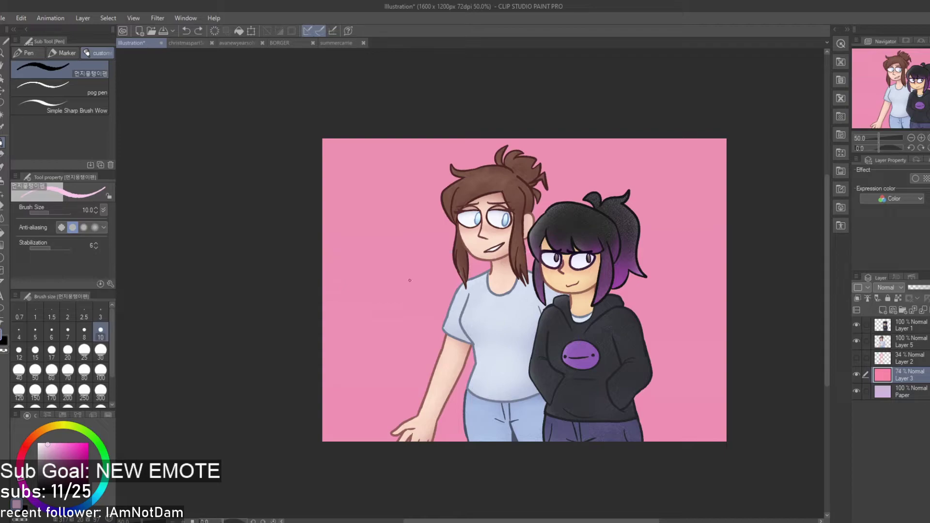
Select a rectangular horizontal band across the full canvas width, from face height down to the hoodie emblem
scroll(585, 289, up, 1)
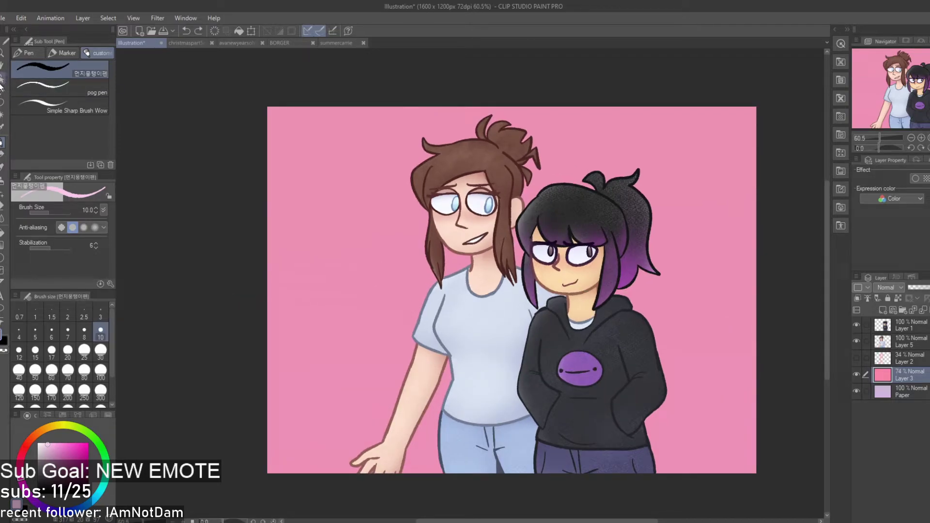
click(1, 106)
click(61, 70)
scroll(212, 185, down, 1)
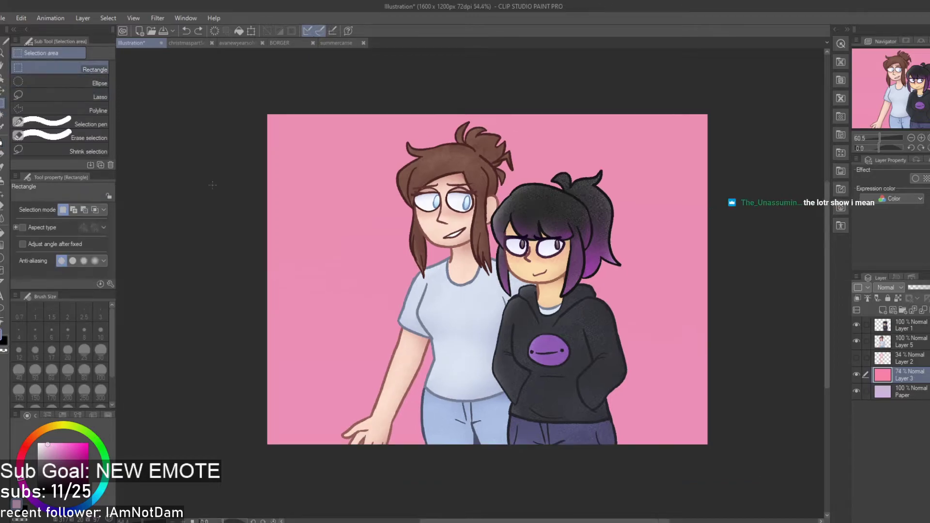
drag(243, 228, 746, 343)
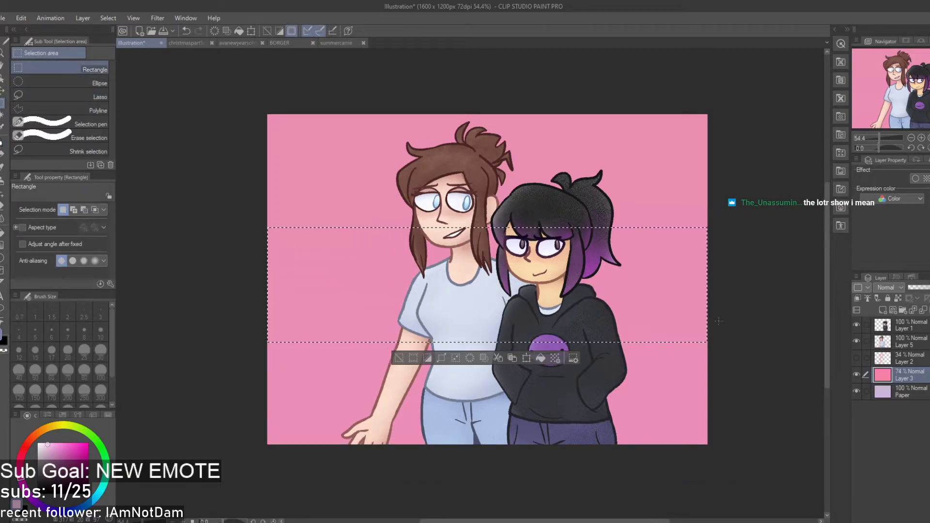
Reselect a full-width horizontal band across the middle of Layer 3, fill it with light lavender, and clear the selection
drag(697, 318, 692, 307)
key(ctrl+z)
key(ctrl+z)
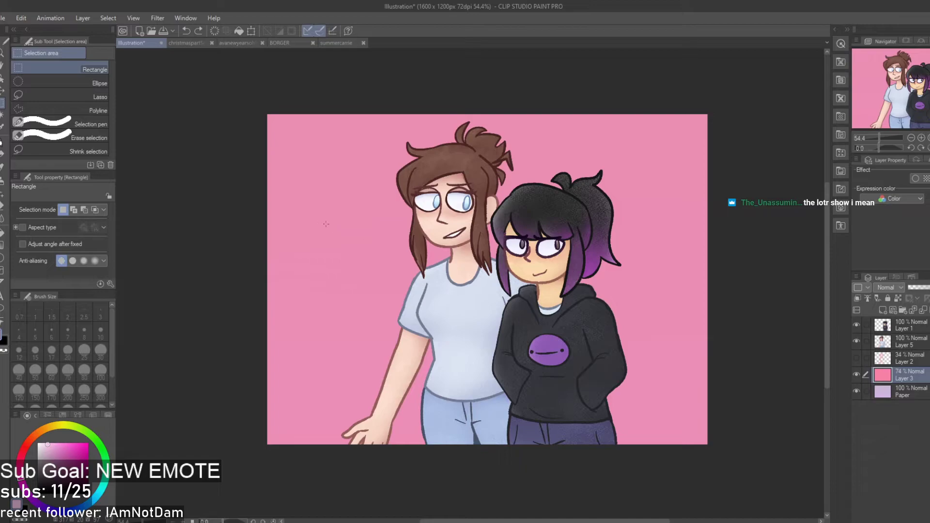
drag(244, 212, 769, 322)
key(g)
key(g)
click(644, 291)
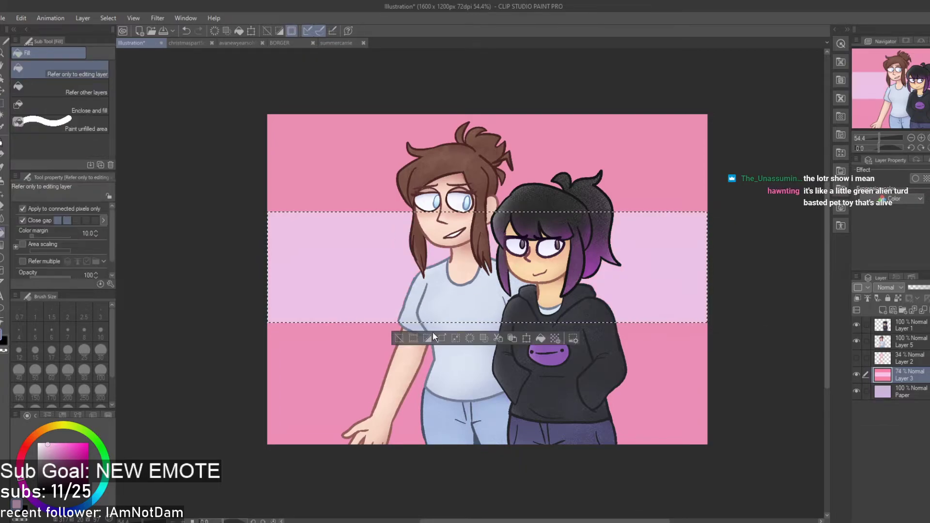
click(397, 340)
scroll(505, 349, up, 1)
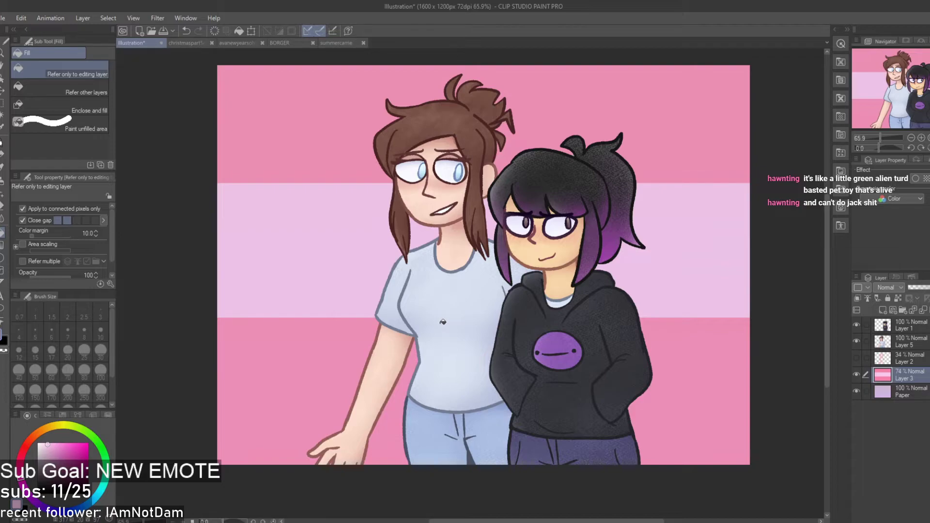
Raise the opacity of the striped background layer, Layer 3, to 92%
scroll(262, 315, down, 2)
scroll(271, 315, up, 1)
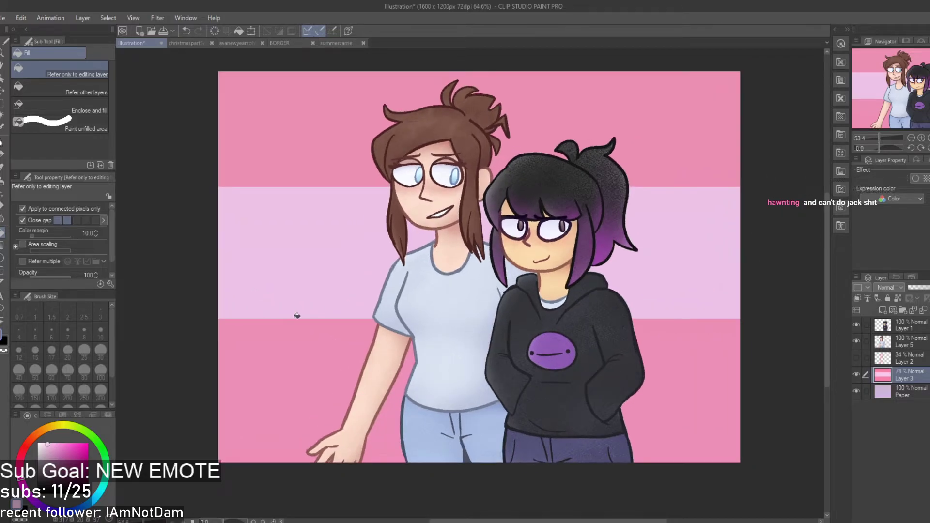
click(928, 288)
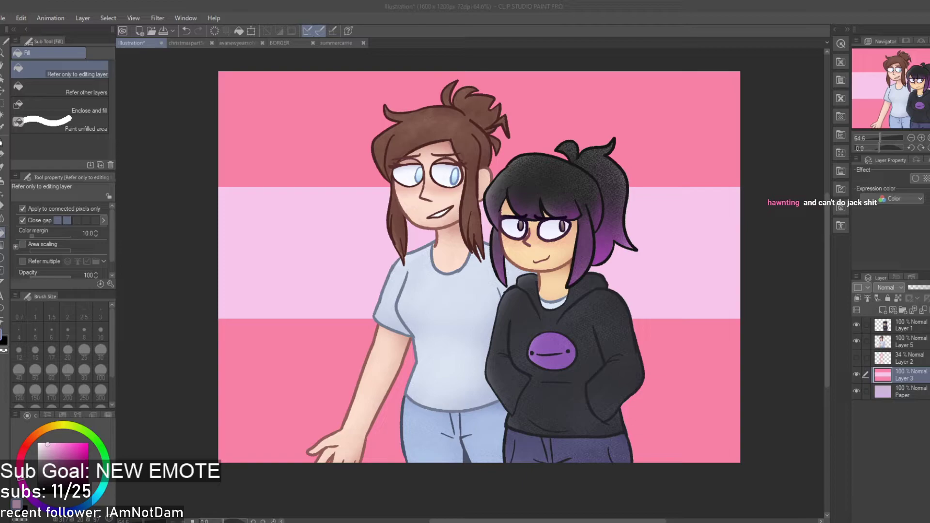
key(alt+Tab)
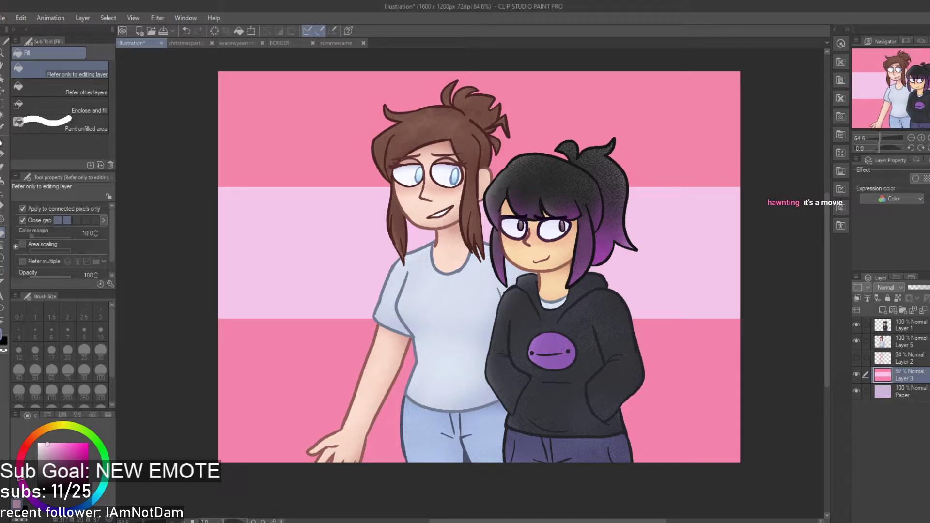
Merge the striped background layer down into Paper and add a new empty layer above it
click(924, 310)
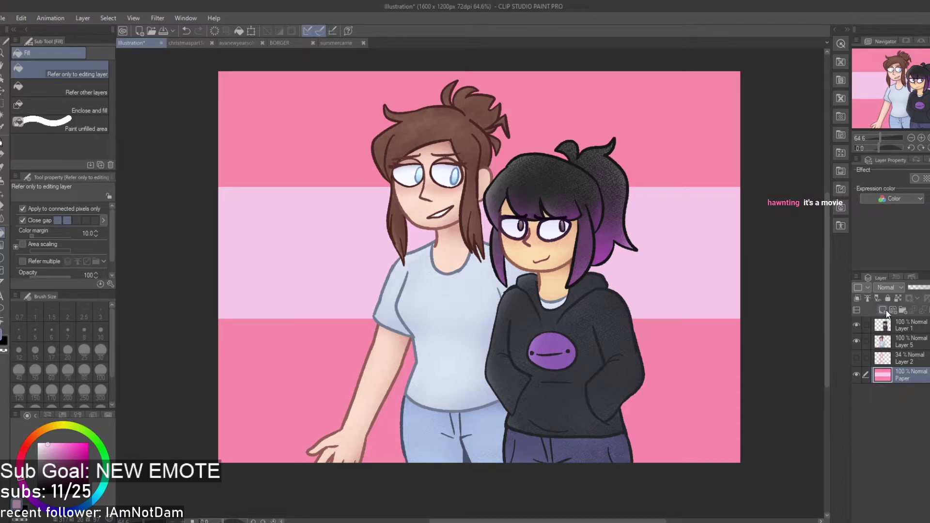
click(885, 311)
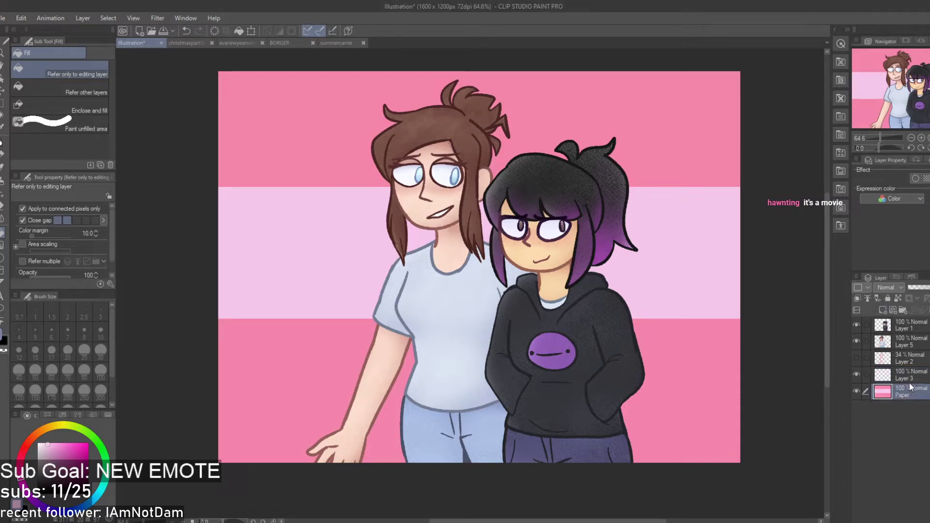
Auto-select the upper and lower pink stripes of the background together
key(w)
click(721, 338)
shift+click(647, 162)
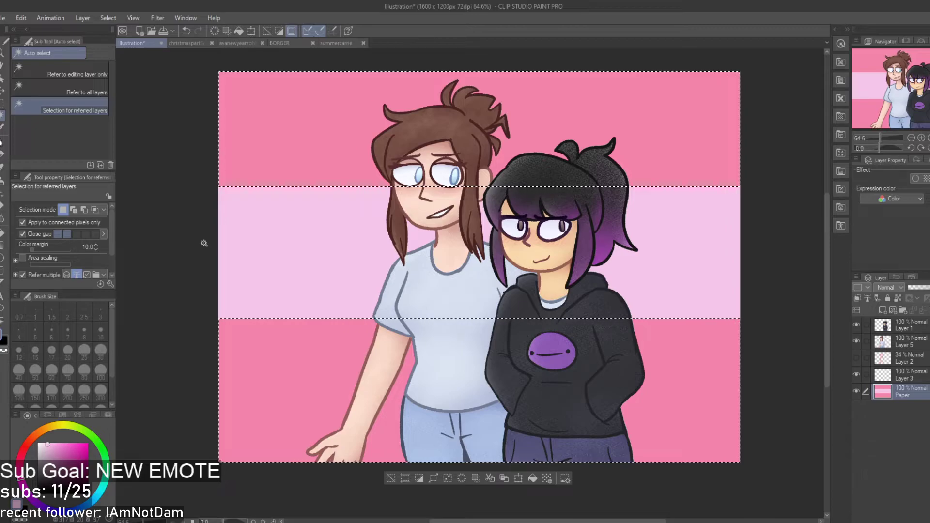
scroll(379, 171, up, 3)
scroll(378, 171, down, 3)
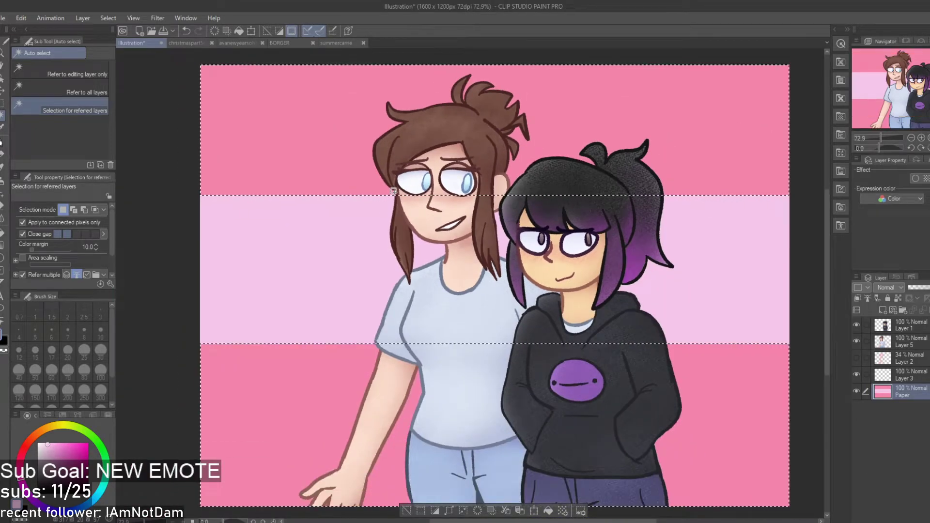
scroll(479, 122, up, 2)
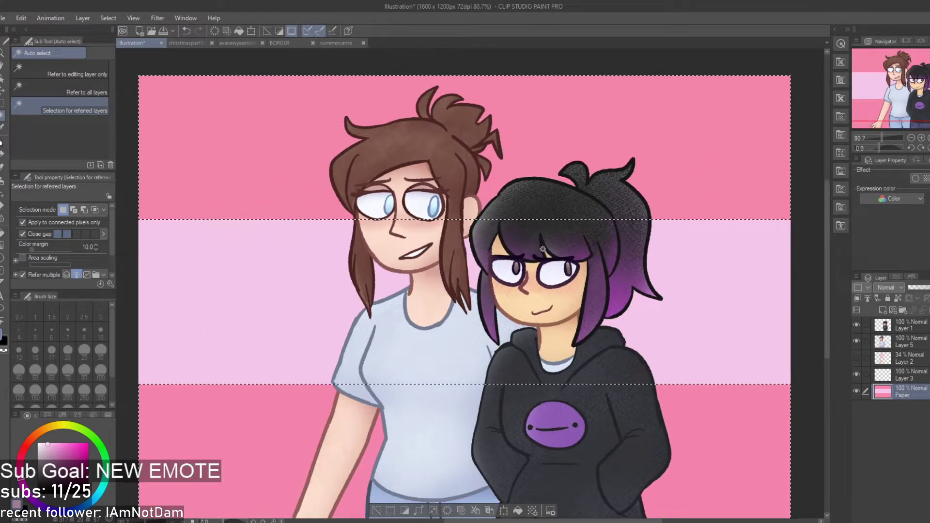
scroll(543, 250, down, 1)
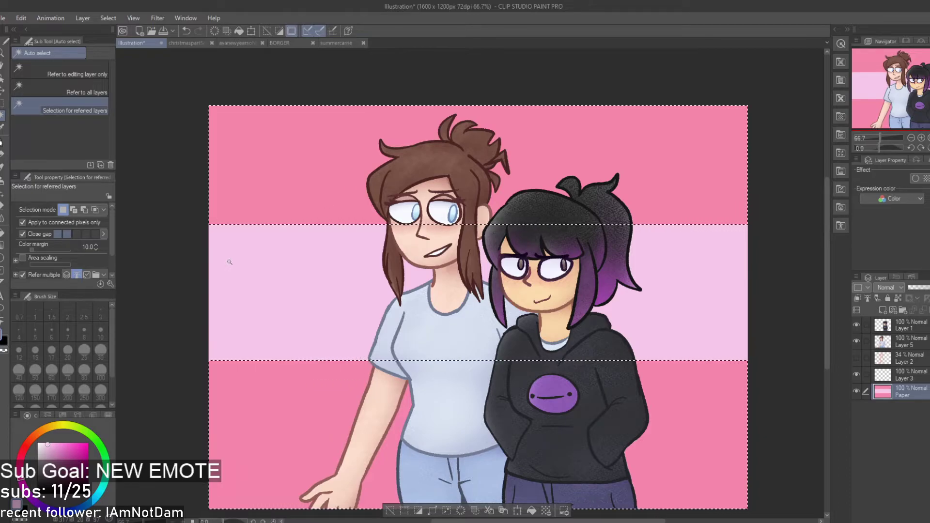
scroll(274, 285, up, 2)
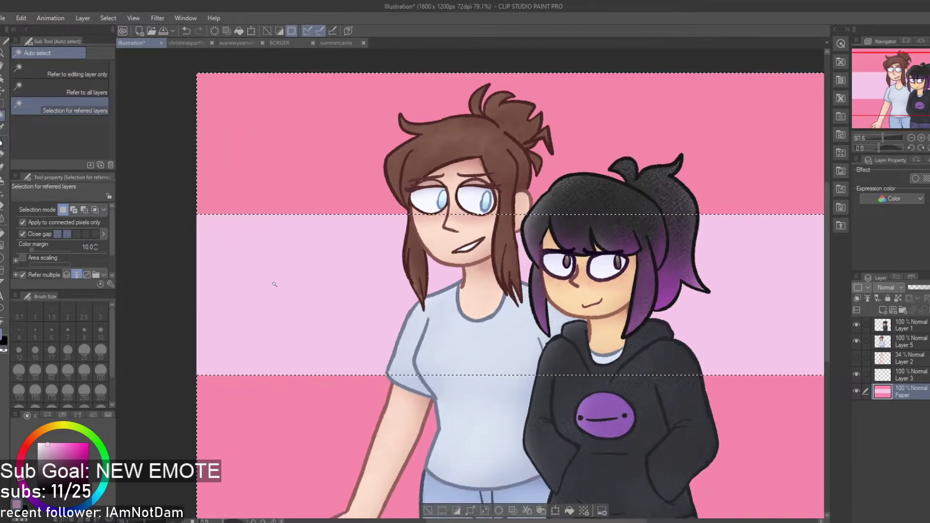
scroll(354, 261, up, 1)
scroll(353, 262, down, 3)
scroll(454, 259, up, 2)
scroll(453, 257, down, 1)
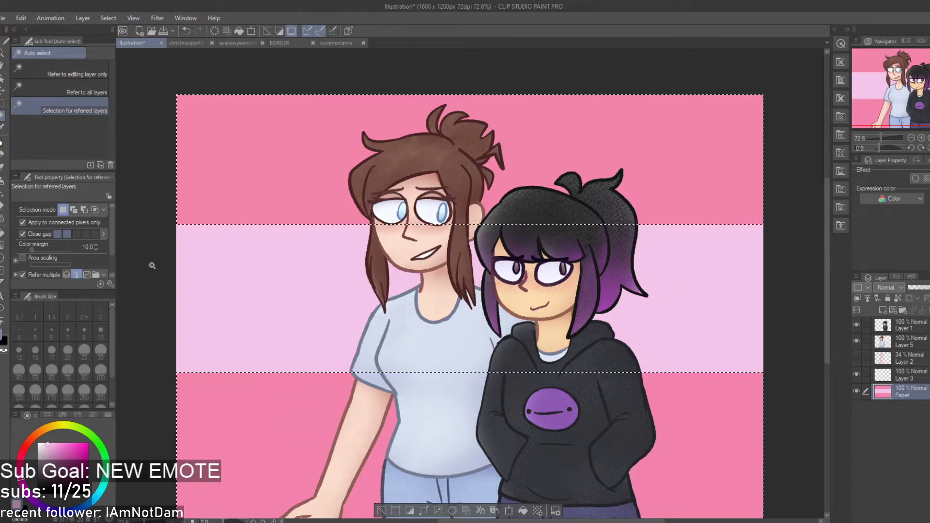
mouse_move(113, 223)
mouse_down()
mouse_move(113, 240)
mouse_move(112, 217)
mouse_up()
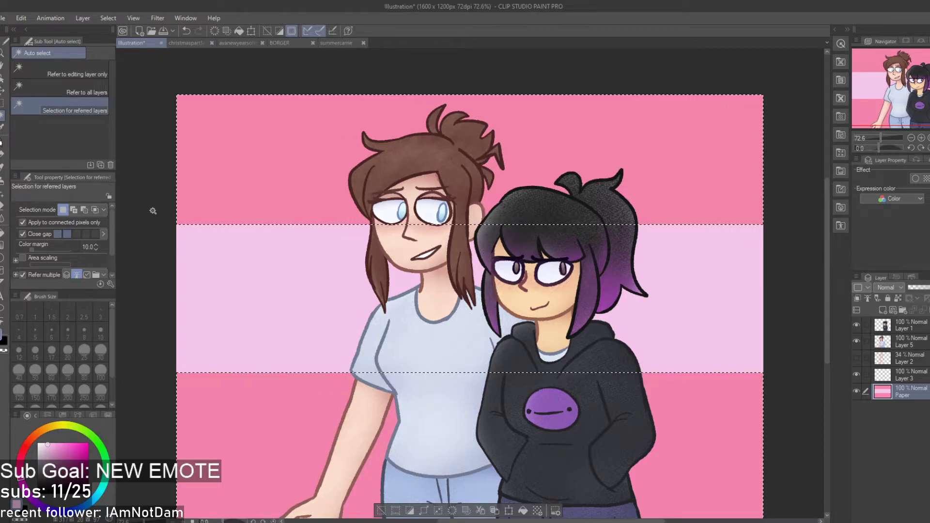
scroll(274, 179, down, 3)
scroll(286, 259, up, 2)
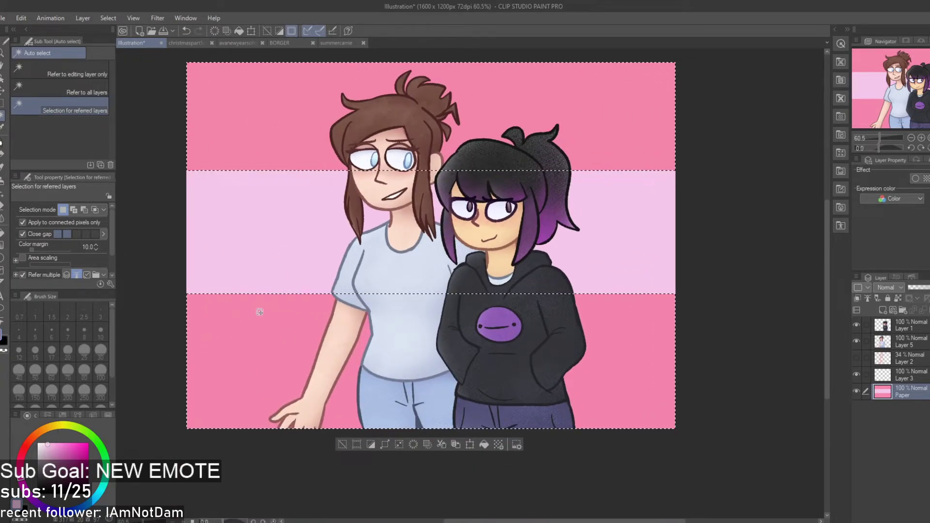
scroll(262, 291, down, 2)
scroll(284, 334, up, 1)
Change the drawing colour to a light tint with a redder pink hue
key(u)
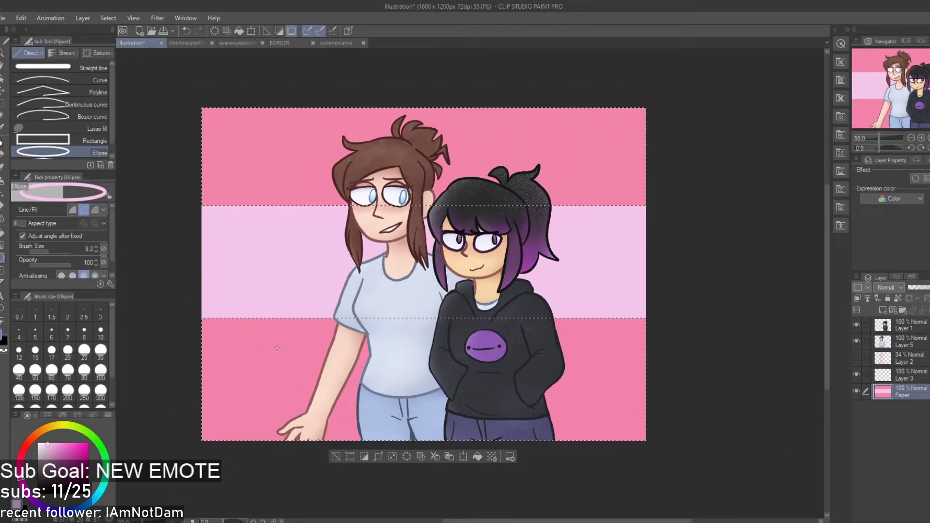
key(i)
click(53, 444)
drag(22, 462, 21, 457)
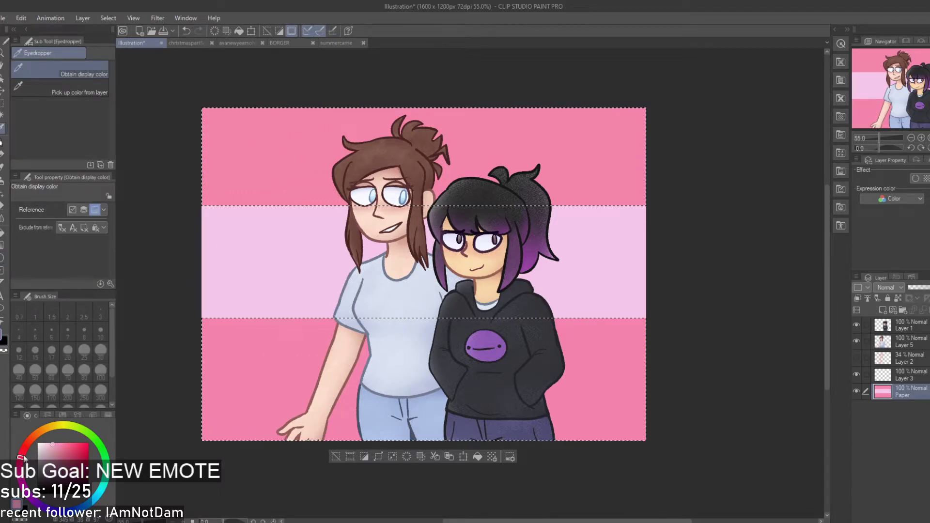
Choose the かすれ油彩 リメイク brush from the custom group, set its size to 300, and lighten the colour to pale pink
key(b)
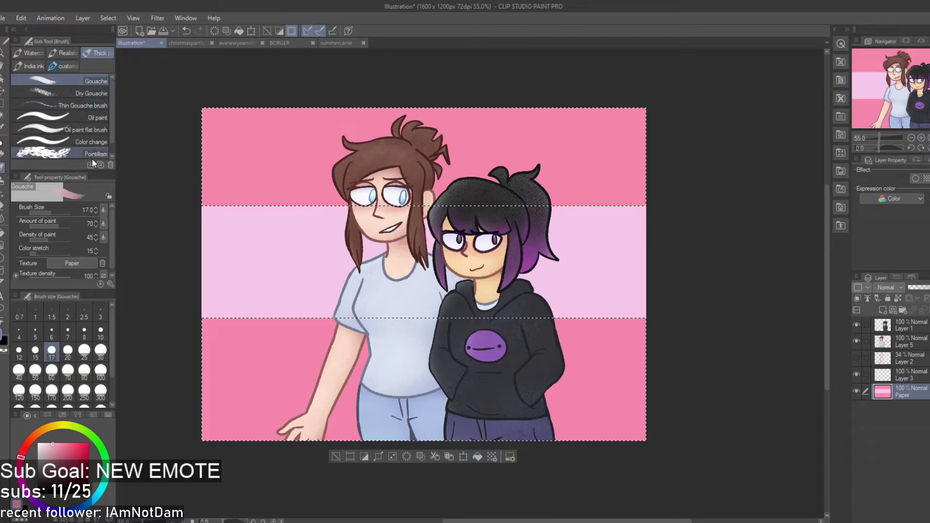
key(b)
key(b)
key(b)
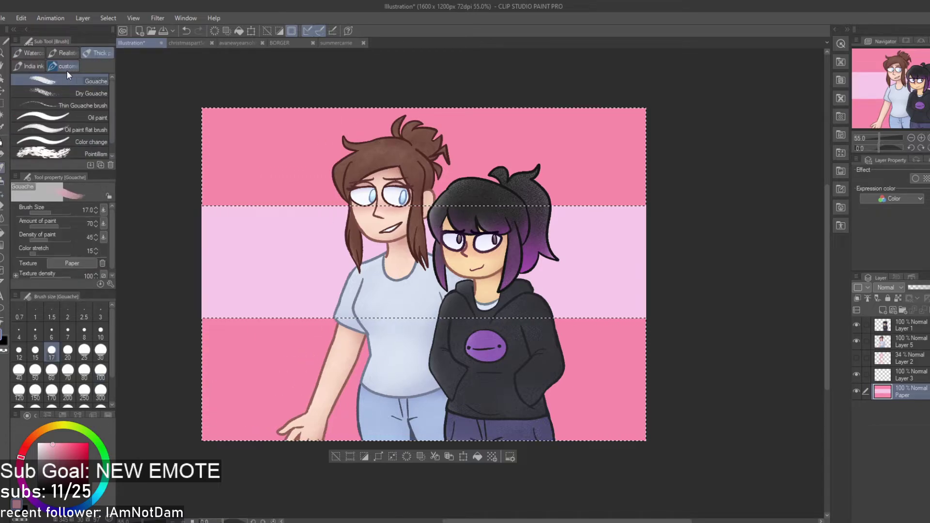
click(67, 70)
mouse_move(240, 319)
mouse_down()
mouse_move(327, 338)
mouse_move(204, 361)
mouse_up()
key(ctrl+z)
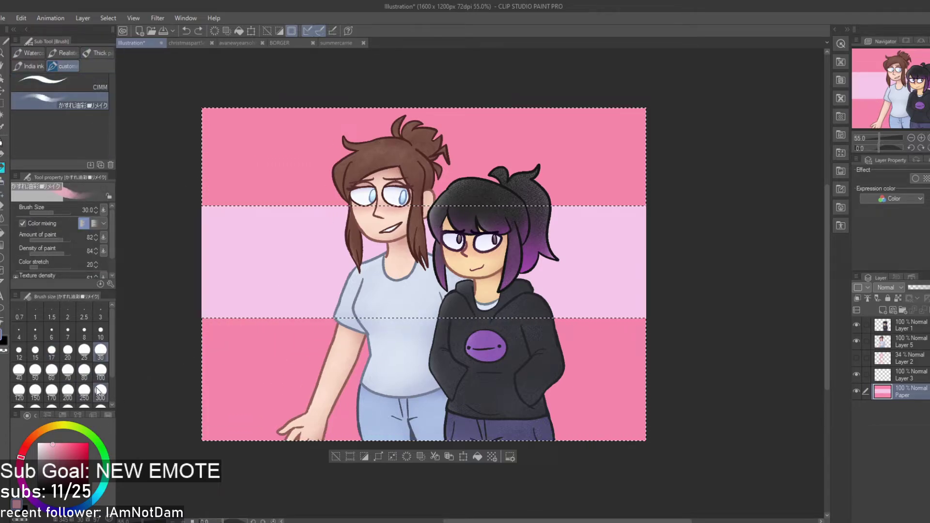
click(96, 391)
click(47, 444)
Try covering the selected stripes on the Paper layer with a broad pale pink wash
mouse_move(215, 349)
mouse_down()
mouse_move(743, 338)
mouse_move(407, 435)
mouse_move(660, 353)
mouse_move(330, 114)
mouse_up()
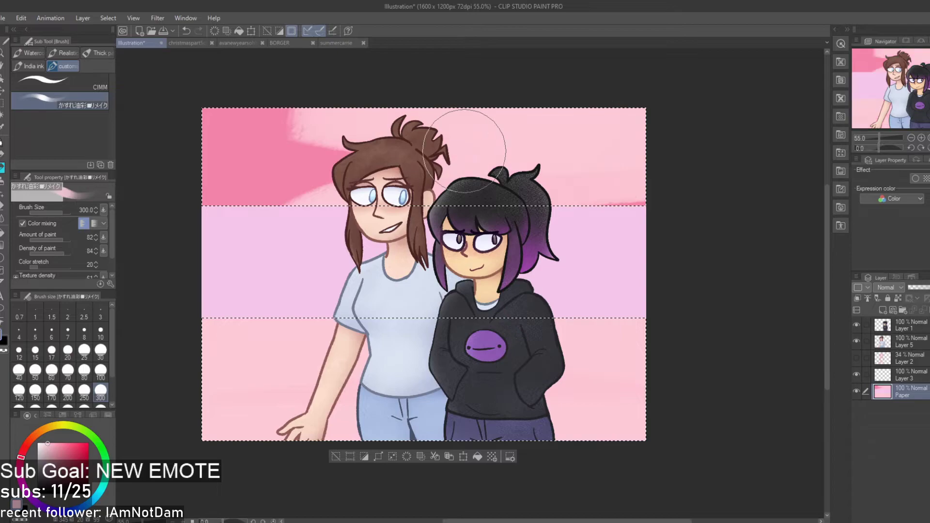
key(ctrl+z)
key(ctrl+z)
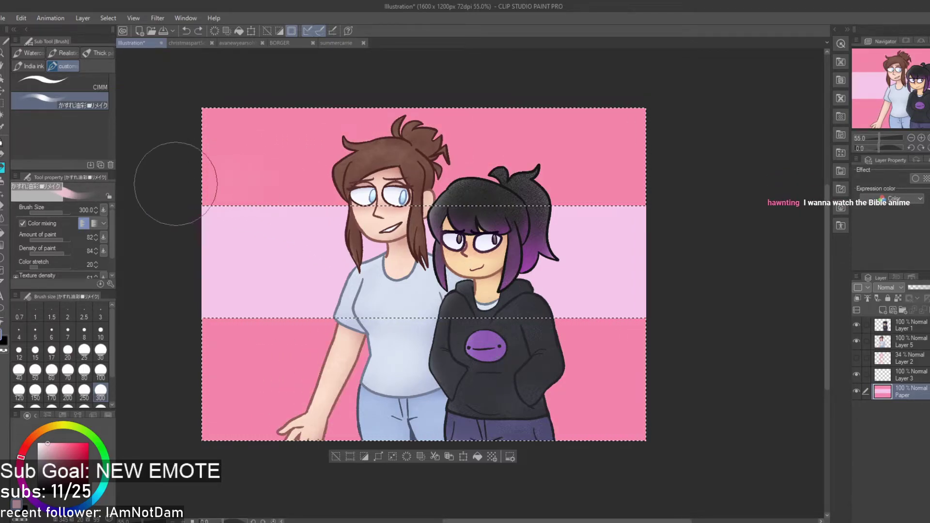
Try blending pale pink strokes into both pink stripes on the Paper layer and softening them with the Soft eraser
mouse_move(183, 125)
mouse_down()
mouse_move(526, 89)
mouse_move(159, 190)
mouse_move(595, 114)
mouse_move(300, 178)
mouse_move(710, 149)
mouse_move(559, 189)
mouse_move(674, 193)
mouse_up()
mouse_move(160, 333)
mouse_down()
mouse_move(243, 353)
mouse_move(270, 388)
mouse_move(708, 361)
mouse_up()
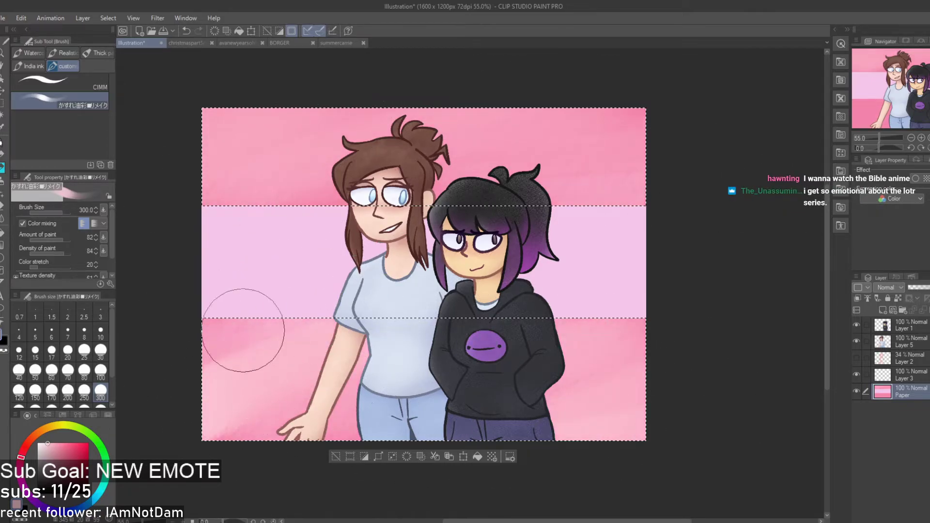
key(e)
drag(228, 373, 191, 408)
key(ctrl+z)
key(ctrl+z)
key(ctrl+z)
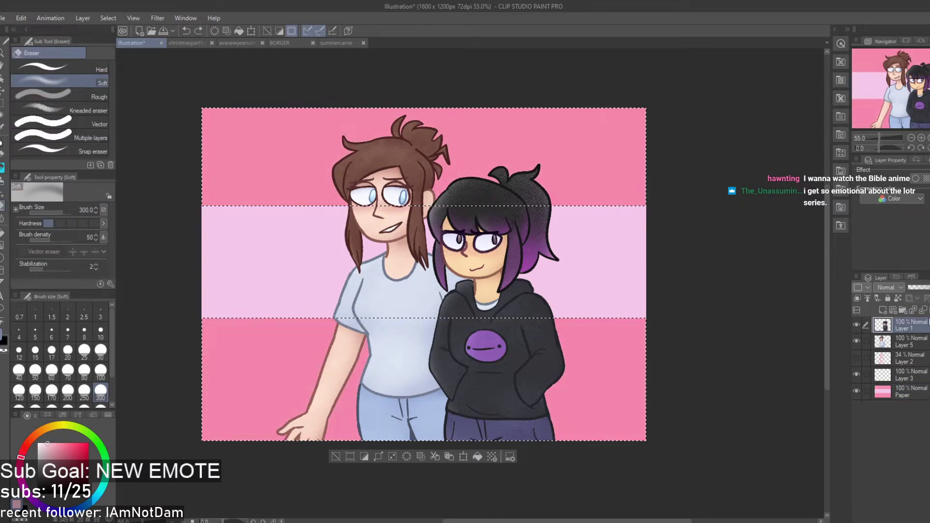
Add a new layer directly above Paper and brush pale pink texture across the selected upper and lower stripes
click(882, 313)
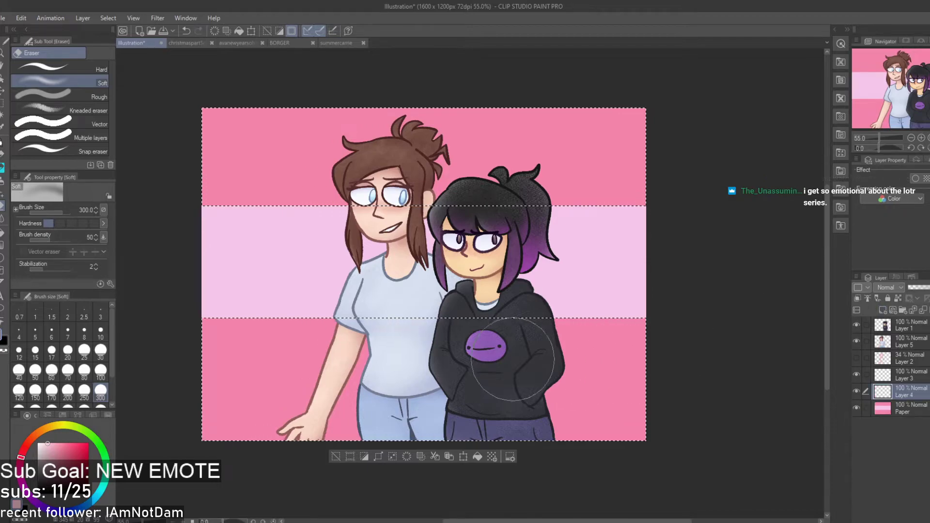
key(b)
mouse_move(185, 184)
mouse_down()
mouse_move(155, 135)
mouse_move(424, 110)
mouse_move(691, 104)
mouse_up()
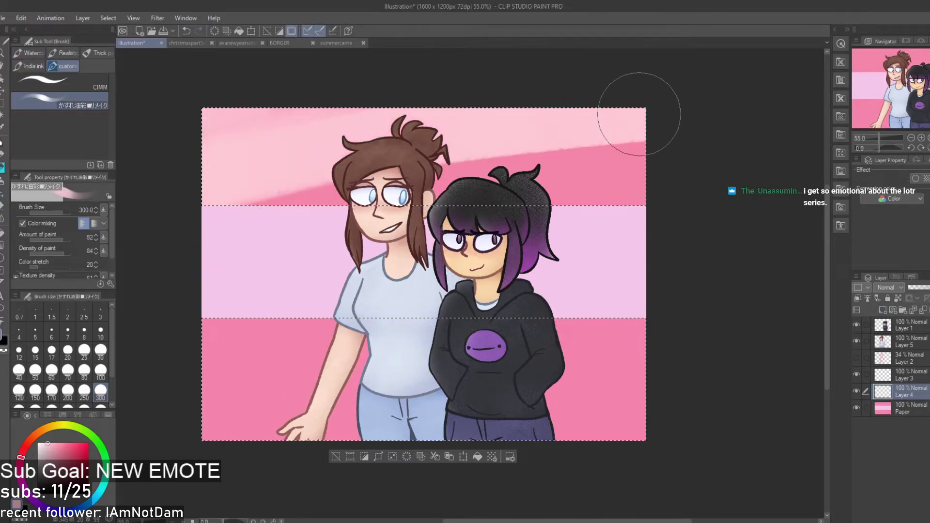
mouse_move(307, 297)
mouse_down()
mouse_move(239, 336)
mouse_move(390, 314)
mouse_move(204, 396)
mouse_move(336, 350)
mouse_move(257, 406)
mouse_move(461, 344)
mouse_move(273, 434)
mouse_move(515, 348)
mouse_move(354, 420)
mouse_move(508, 366)
mouse_move(520, 370)
mouse_move(504, 381)
mouse_move(578, 409)
mouse_move(461, 411)
mouse_up()
Fade the pale pink texture on both stripes with the Soft eraser at size 300, and clear the selection
key(e)
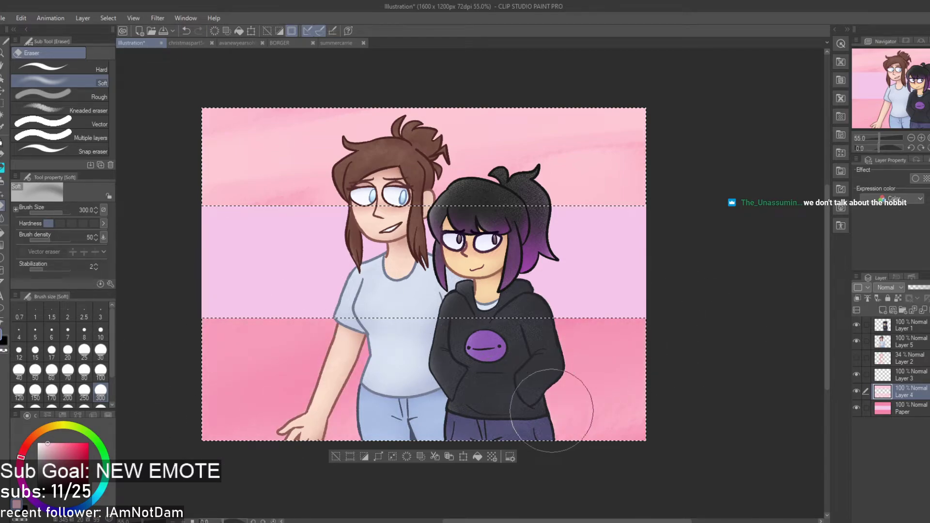
mouse_move(276, 201)
mouse_down()
mouse_move(287, 151)
mouse_move(171, 172)
mouse_move(220, 141)
mouse_move(337, 119)
mouse_move(308, 173)
mouse_move(448, 113)
mouse_move(255, 179)
mouse_move(594, 127)
mouse_move(391, 192)
mouse_move(603, 172)
mouse_move(550, 135)
mouse_up()
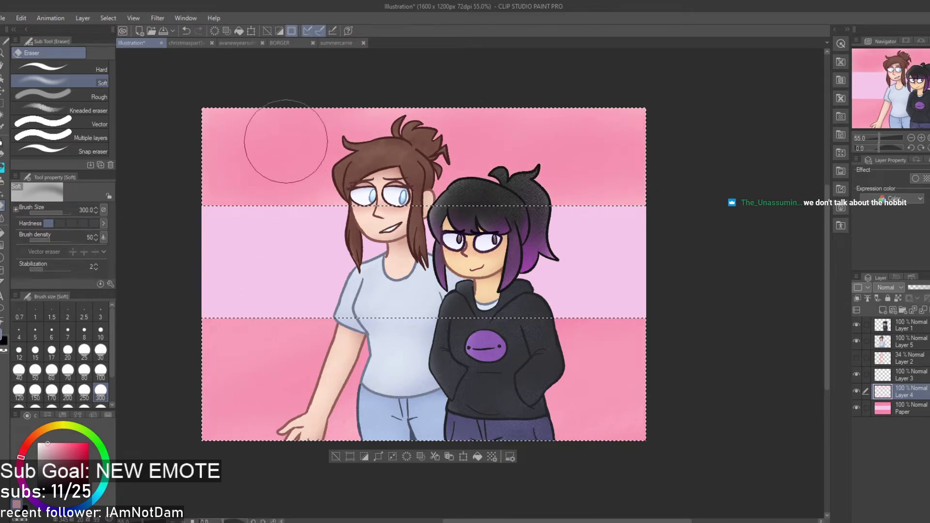
click(335, 457)
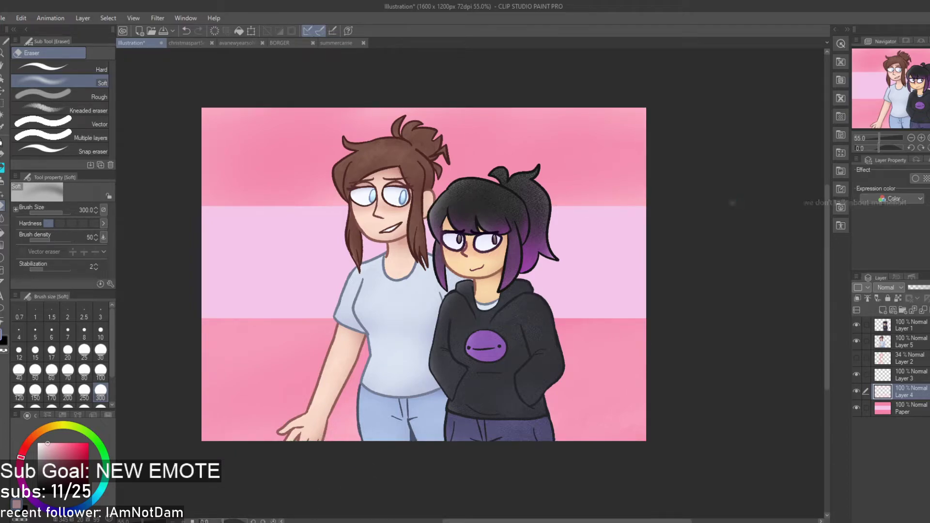
Auto-select the lavender middle stripe on the Paper layer
click(911, 412)
key(w)
click(586, 303)
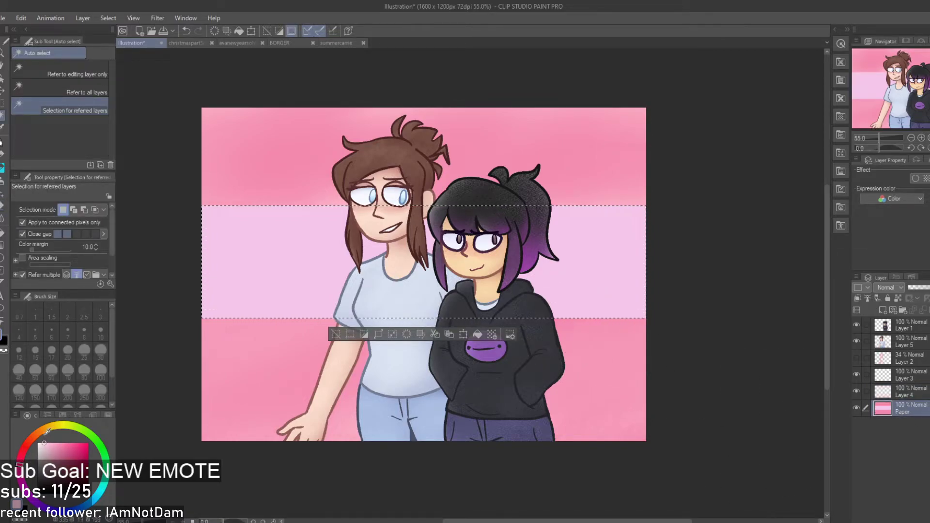
Try covering the selected middle stripe with a broad near-white pink wash at brush size 300
key(b)
mouse_move(226, 287)
mouse_down()
mouse_move(581, 245)
mouse_move(605, 296)
mouse_up()
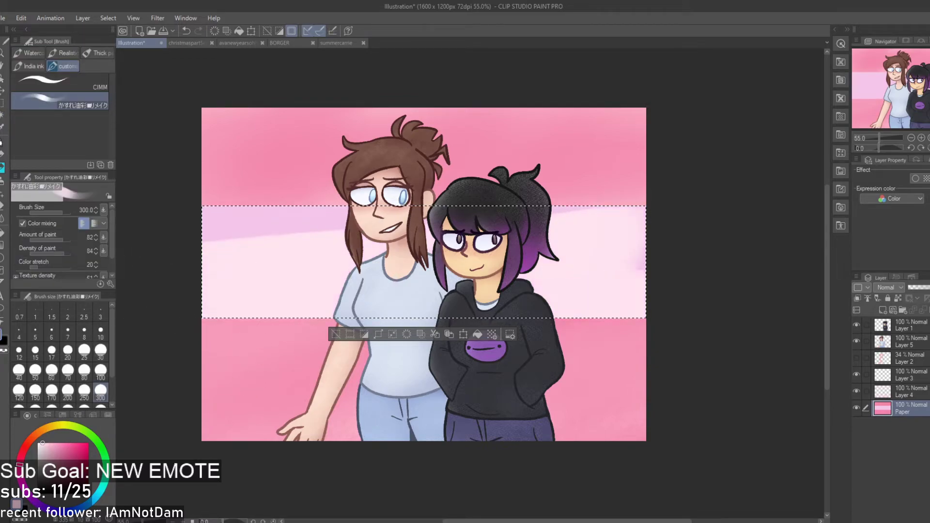
key(ctrl+z)
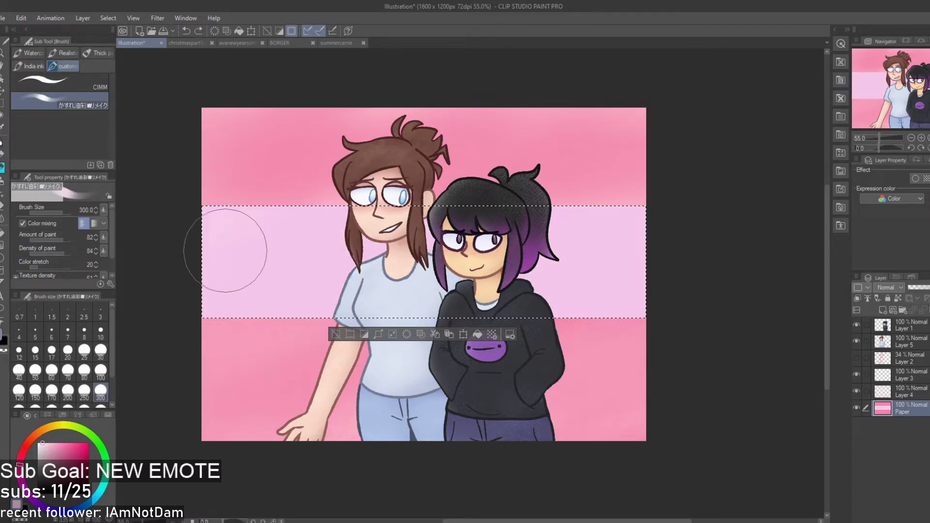
Try brushing lighter diagonal strokes across the middle stripe on the Paper layer and softening them with the Soft eraser
drag(223, 262, 339, 227)
drag(210, 283, 458, 226)
drag(251, 277, 756, 240)
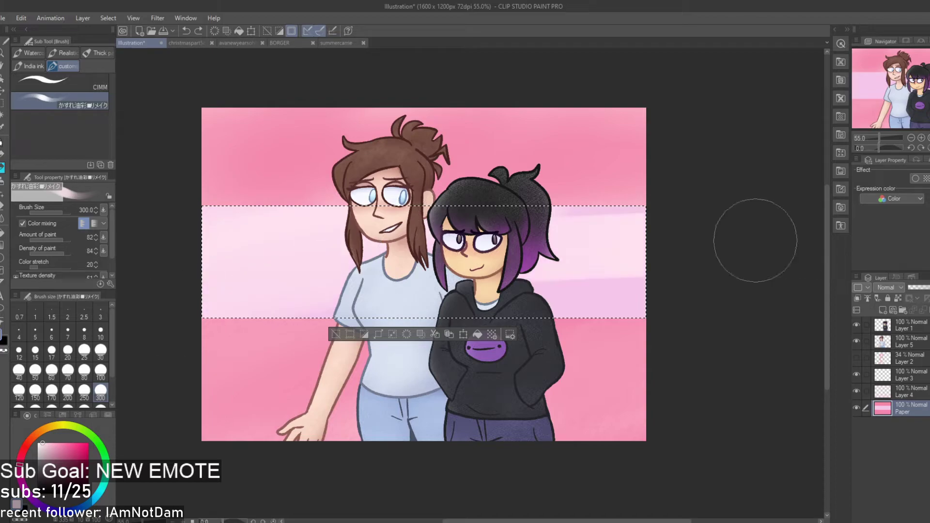
drag(300, 291, 822, 286)
key(e)
mouse_move(321, 268)
mouse_down()
mouse_move(300, 305)
mouse_move(310, 262)
mouse_up()
key(ctrl+z)
key(ctrl+z)
key(ctrl+z)
key(ctrl+z)
key(ctrl+z)
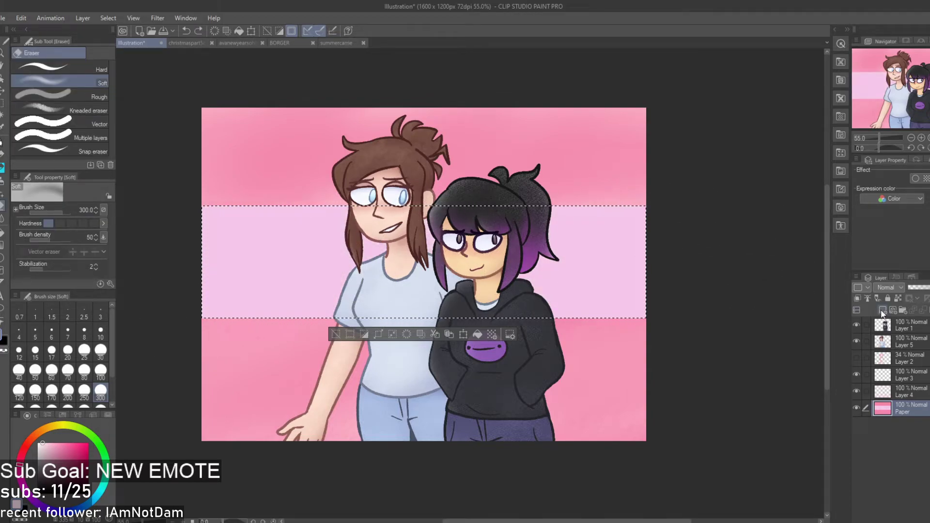
Paint a near-white pink wash over the selected middle stripe on a new layer above Paper and fade it with the Soft eraser
click(883, 311)
key(b)
mouse_move(273, 236)
mouse_down()
mouse_move(135, 270)
mouse_move(210, 295)
mouse_up()
key(e)
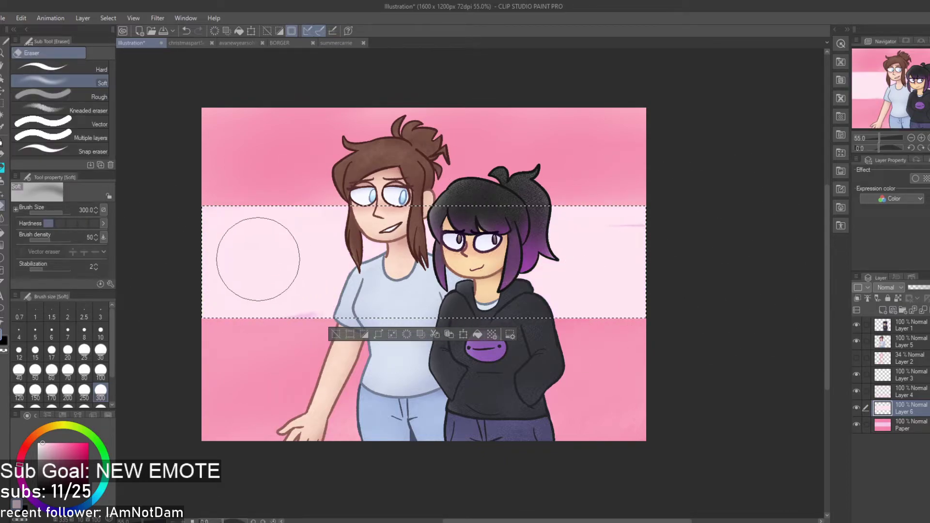
drag(178, 224, 461, 222)
mouse_move(312, 283)
mouse_down()
mouse_move(516, 267)
mouse_move(316, 288)
mouse_move(663, 278)
mouse_move(468, 282)
mouse_move(647, 231)
mouse_move(422, 228)
mouse_move(623, 267)
mouse_up()
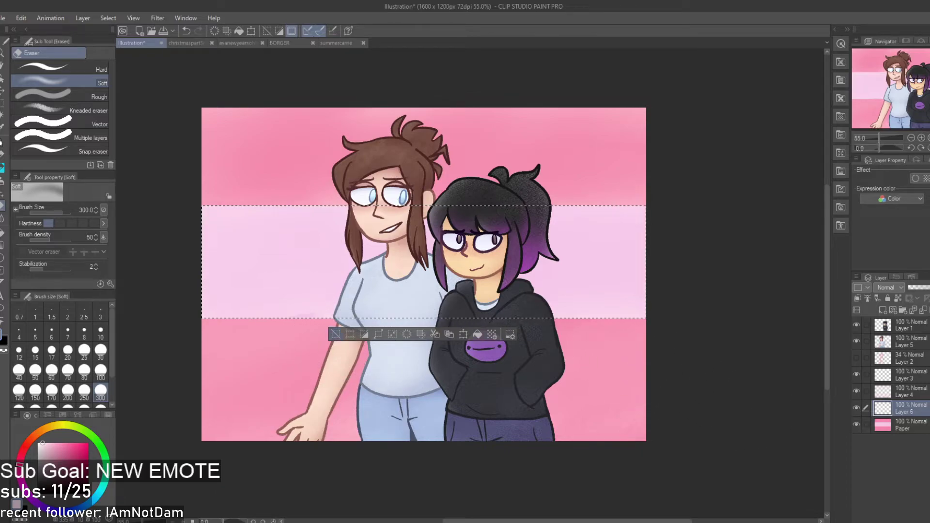
Clear the selection and merge the middle stripe's wash layer down into Paper
click(335, 333)
key(ctrl+z)
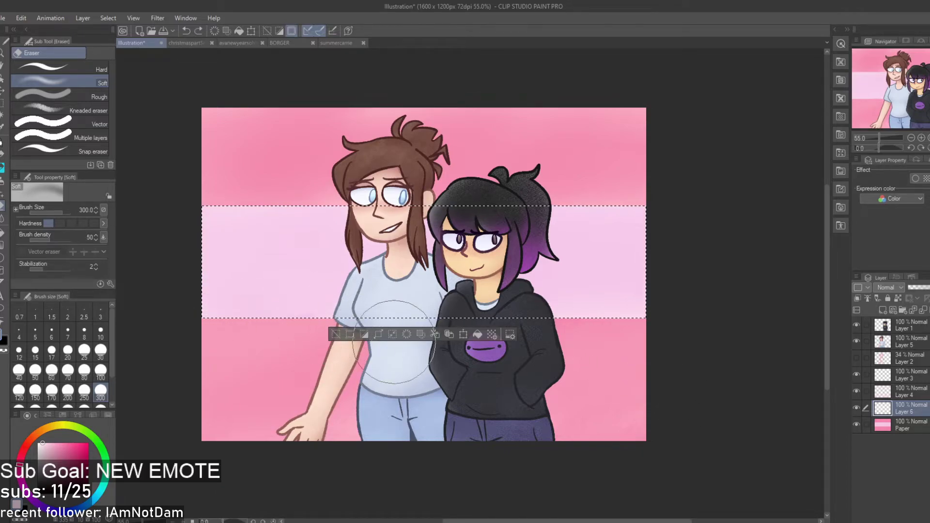
click(335, 334)
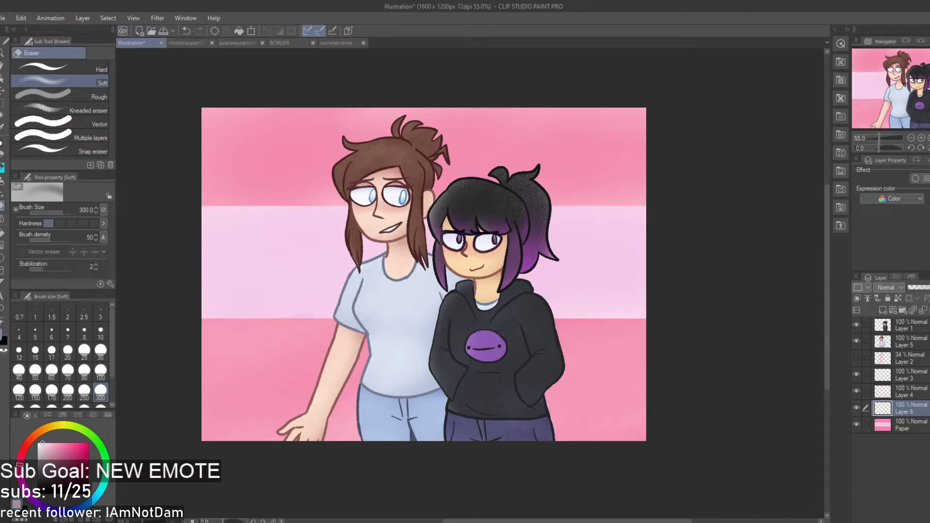
click(927, 316)
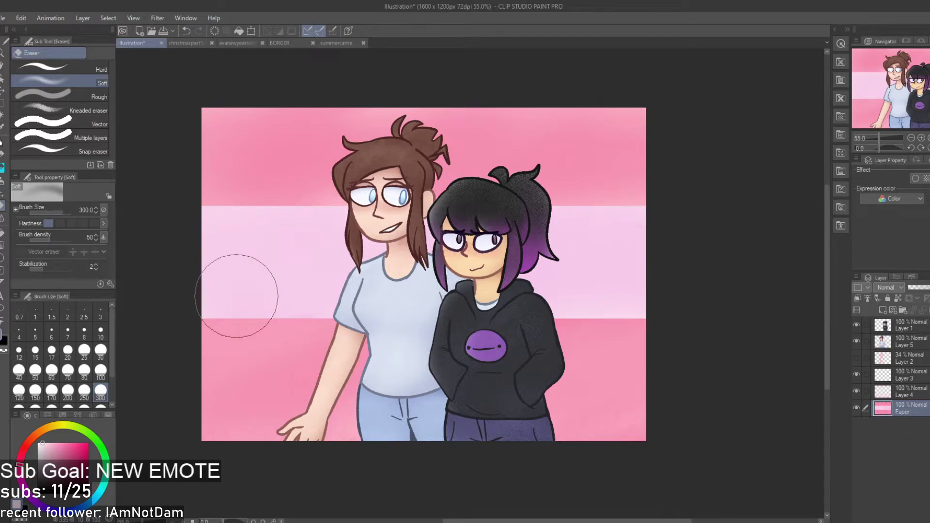
Look through the brush groups and choose the Heart color brush from the decoration effects
click(3, 167)
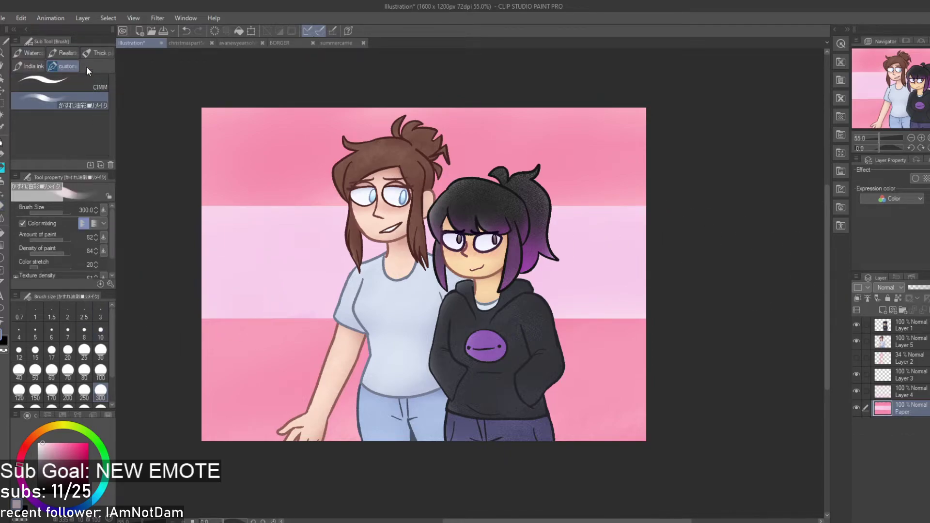
click(89, 53)
click(57, 54)
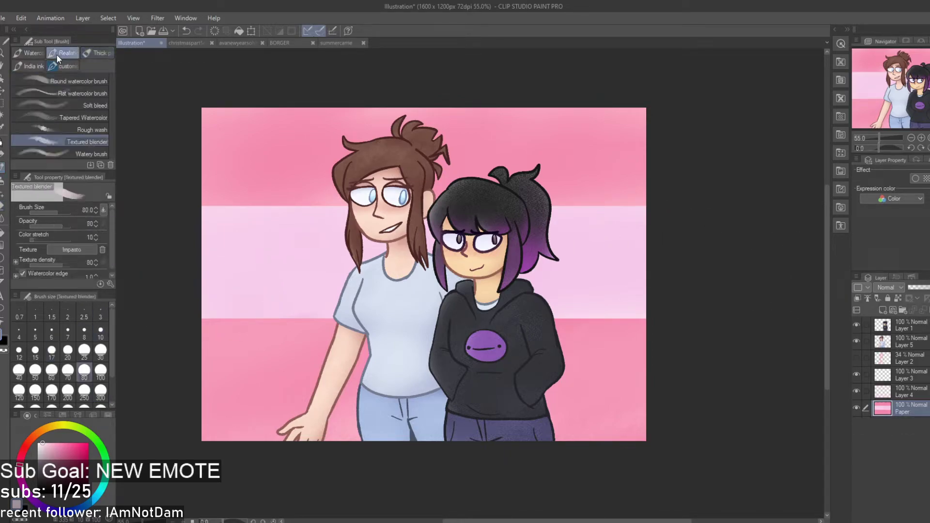
click(30, 53)
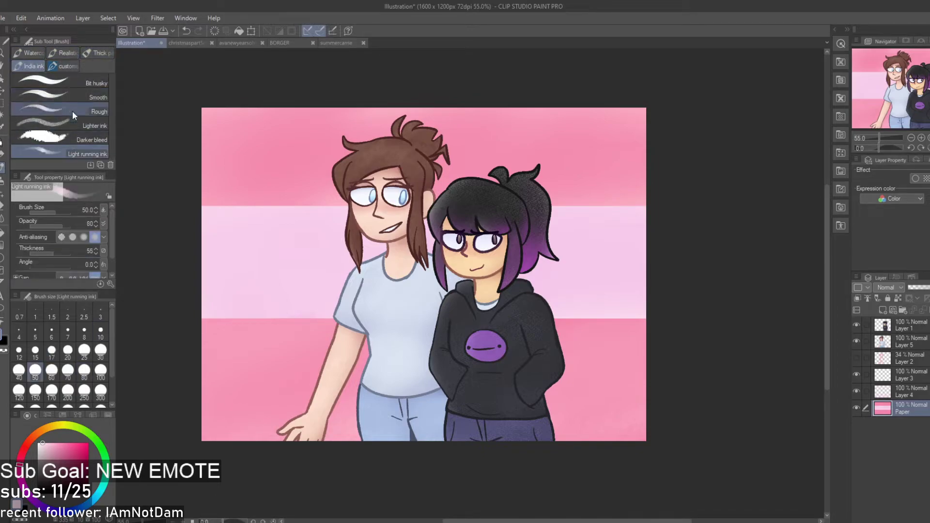
key(b)
key(b)
click(70, 122)
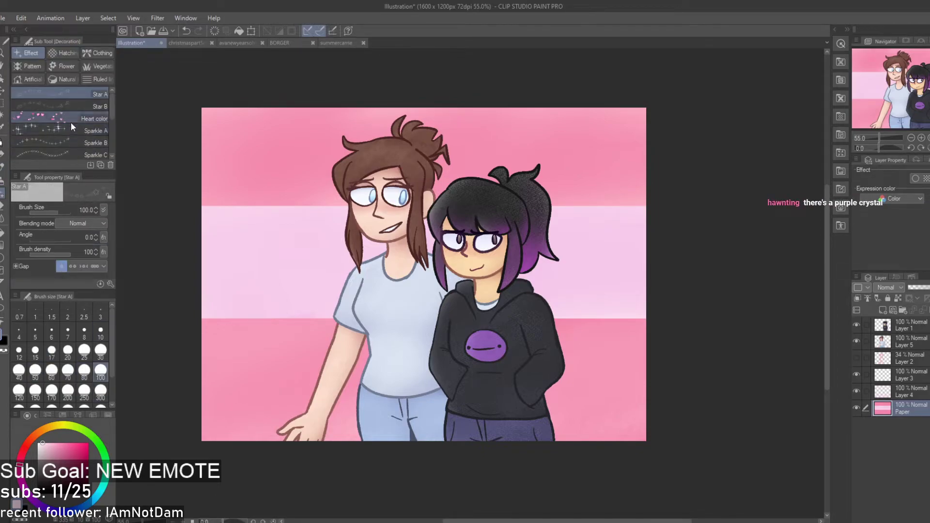
Try sweeping Heart color strokes at size 300 across the upper background on the Paper layer, undoing each one
drag(216, 203, 455, 232)
key(ctrl+z)
mouse_move(245, 167)
mouse_down()
mouse_move(502, 167)
mouse_move(701, 192)
mouse_up()
key(ctrl+z)
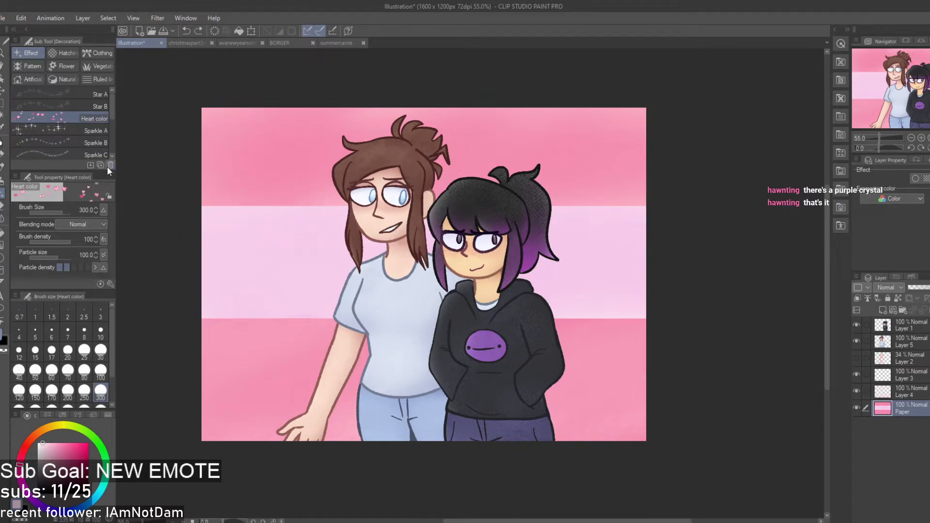
drag(194, 119, 606, 212)
key(ctrl+z)
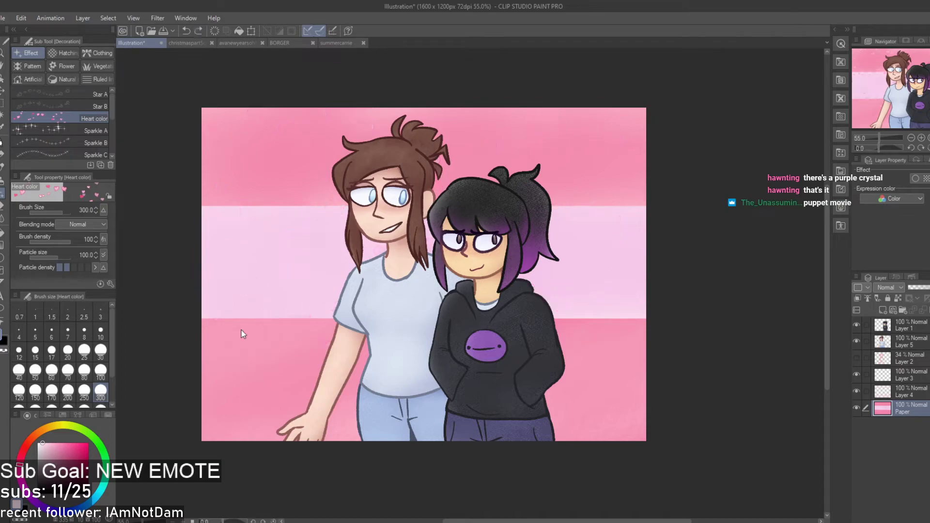
Try scattering Heart color hearts at size 300 over the whole striped background, undoing each attempt
mouse_move(262, 276)
mouse_down()
mouse_move(314, 101)
mouse_move(422, 155)
mouse_move(793, 218)
mouse_move(717, 339)
mouse_up()
key(ctrl+z)
mouse_move(450, 165)
mouse_down()
mouse_move(264, 163)
mouse_move(257, 116)
mouse_up()
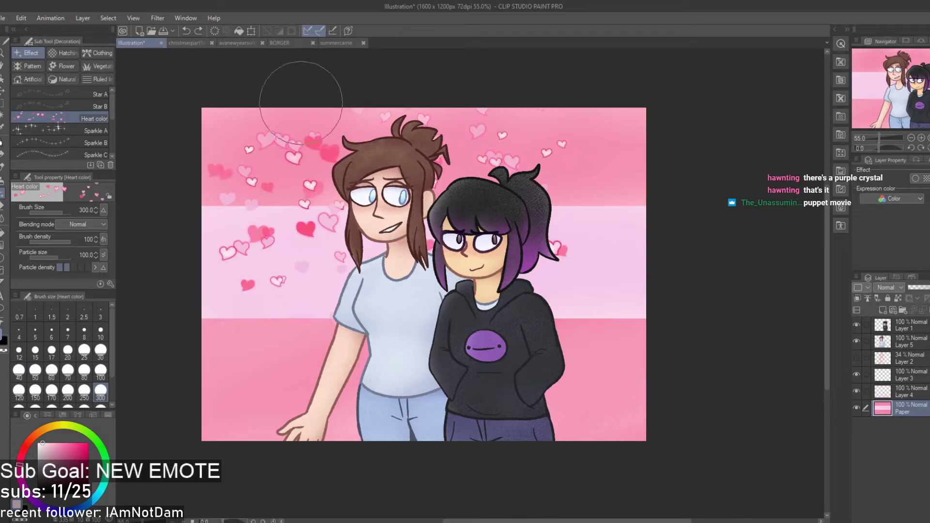
key(ctrl+z)
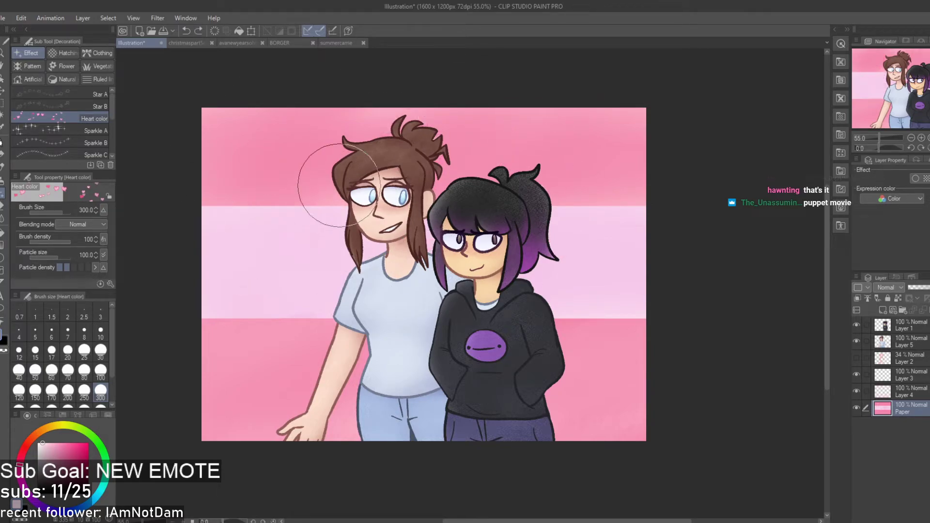
mouse_move(332, 156)
mouse_down()
mouse_move(488, 159)
mouse_move(333, 99)
mouse_move(224, 127)
mouse_move(285, 246)
mouse_move(465, 314)
mouse_move(563, 313)
mouse_up()
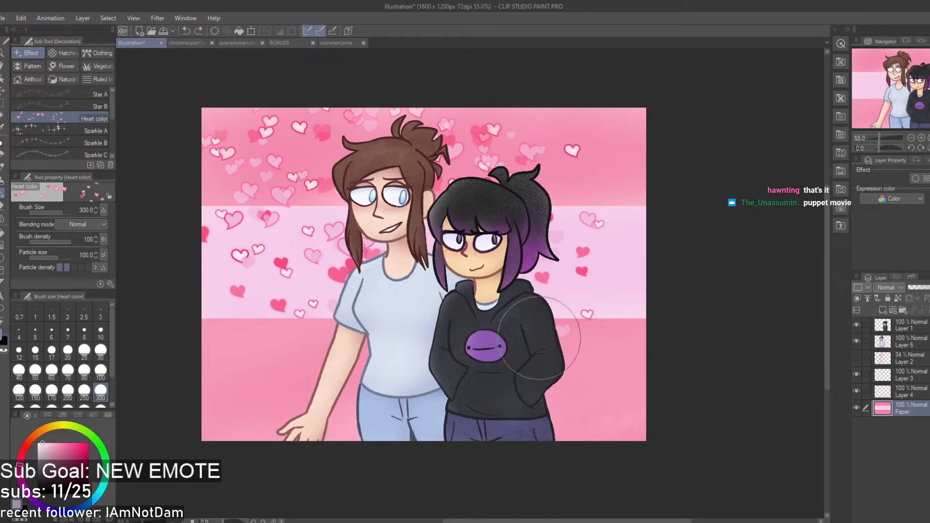
key(ctrl+z)
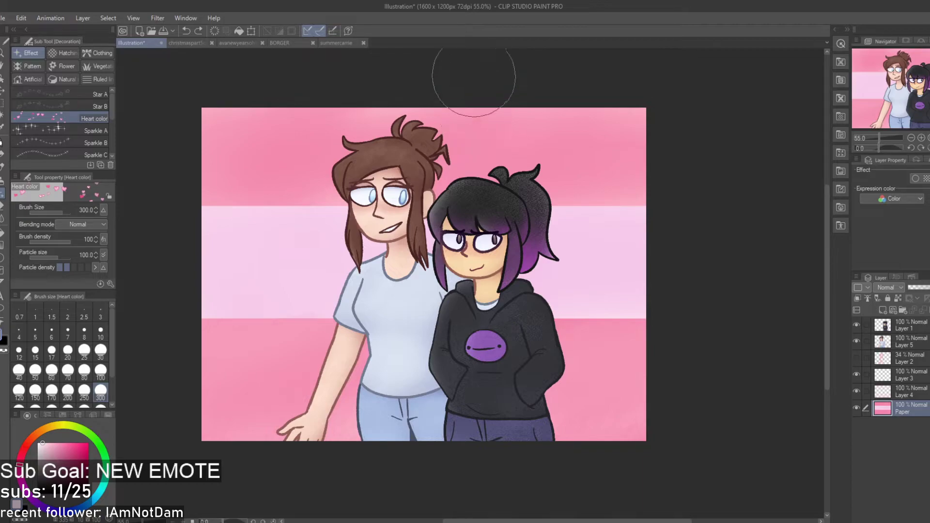
Merge Layer 3 and Layer 4 into Paper, show Layer 2 and make Layer 1 active
click(860, 376)
click(923, 313)
click(922, 313)
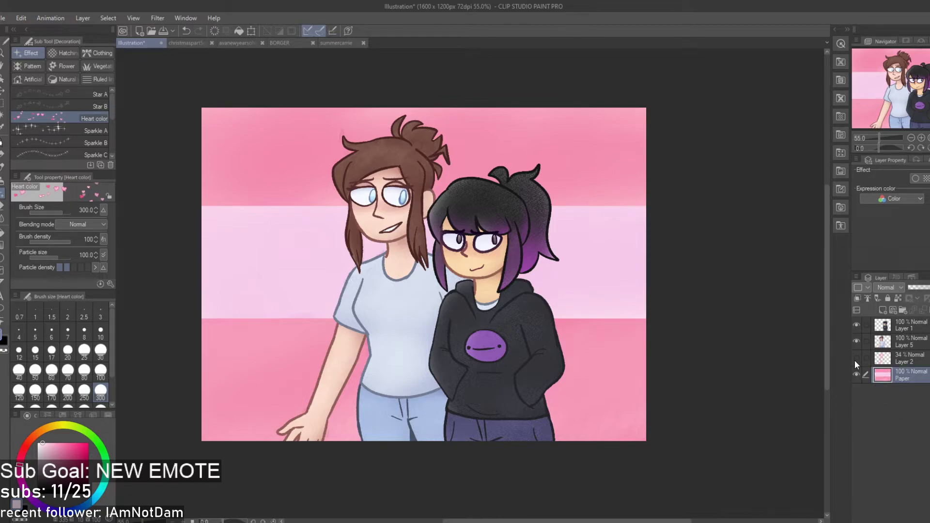
click(911, 332)
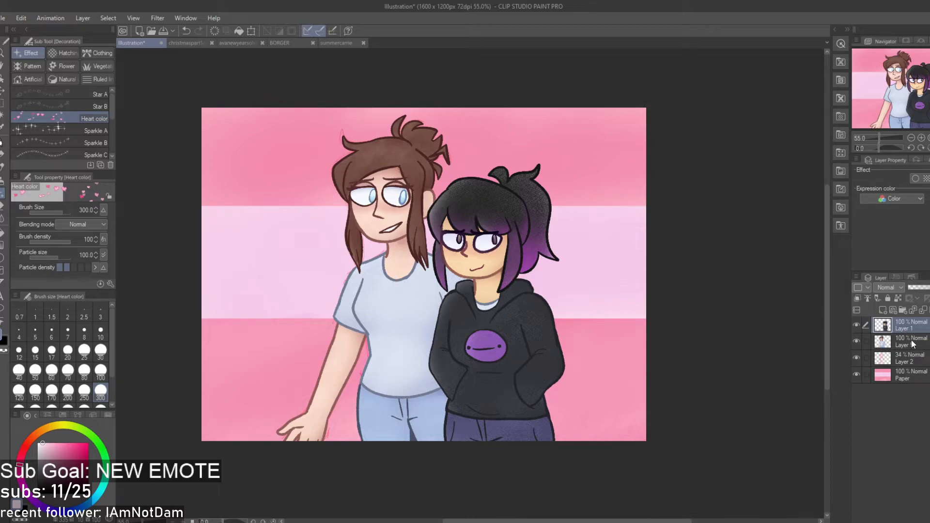
Add a new layer directly above Paper and fill it completely with near-white pink
scroll(676, 253, down, 3)
scroll(527, 208, up, 5)
scroll(685, 266, down, 3)
scroll(686, 308, up, 1)
scroll(686, 308, up, 2)
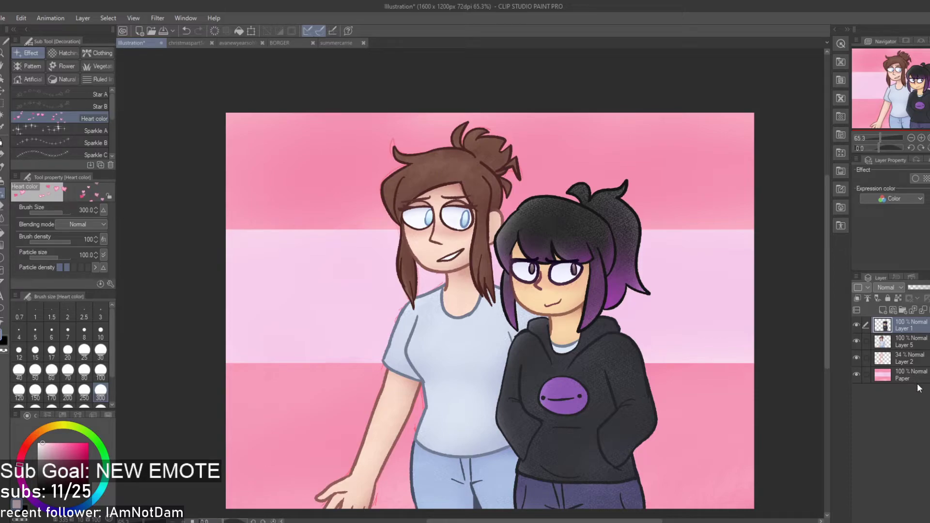
scroll(702, 317, down, 3)
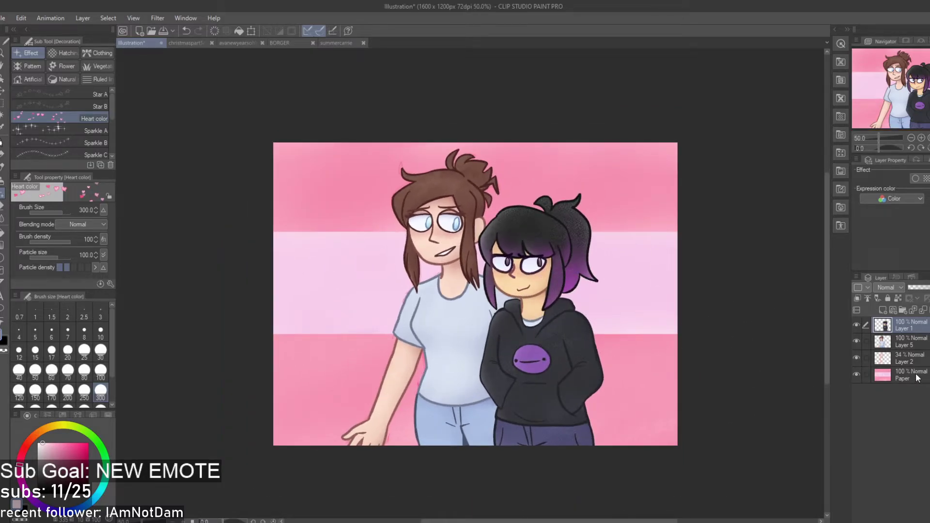
click(918, 378)
click(882, 311)
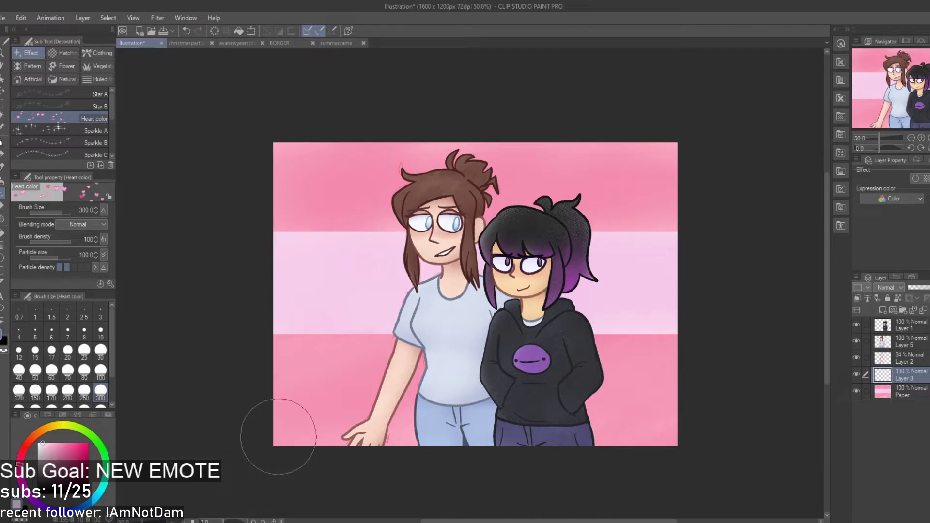
key(g)
click(332, 382)
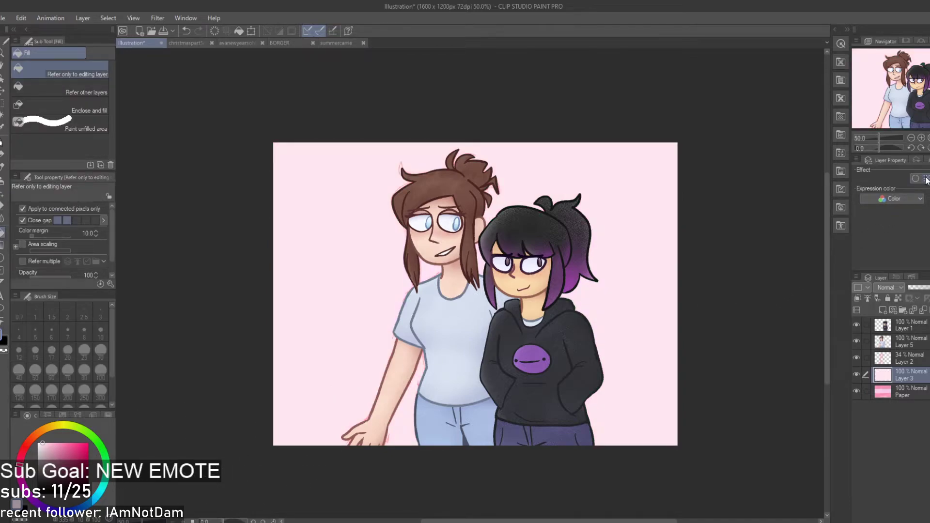
Apply the Tone effect to the filled layer with a frequency of 5.0 LPI
click(926, 179)
key(ctrl+plus)
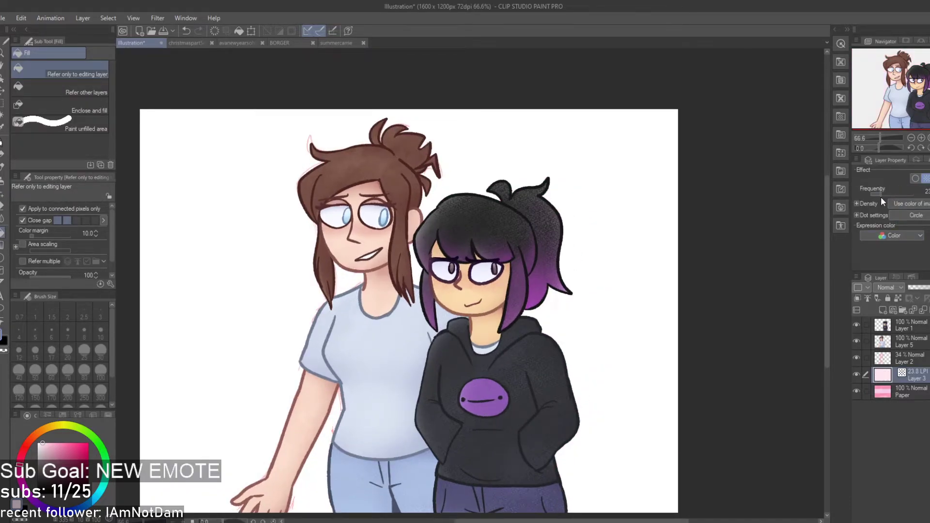
drag(891, 197, 860, 195)
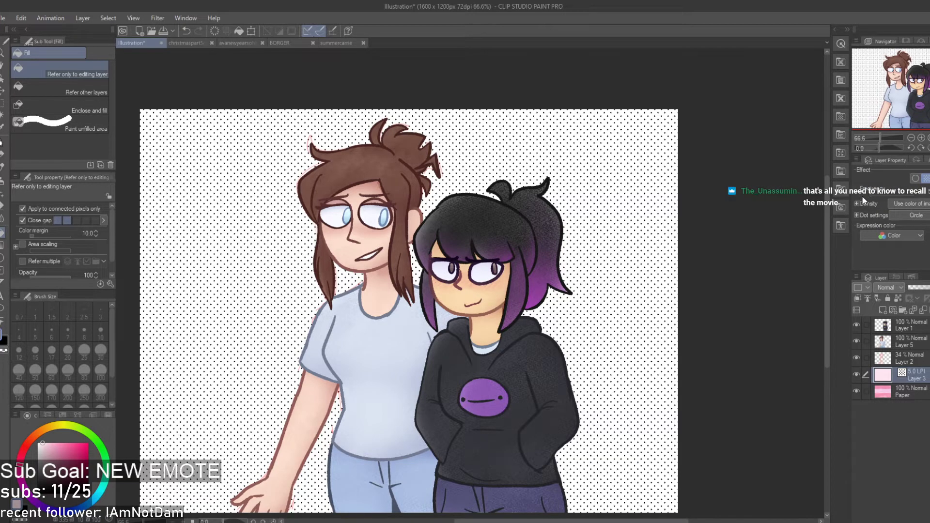
Tint the tone with a pale pink layer color and set the layer's blending mode to Color burn
click(929, 179)
click(929, 233)
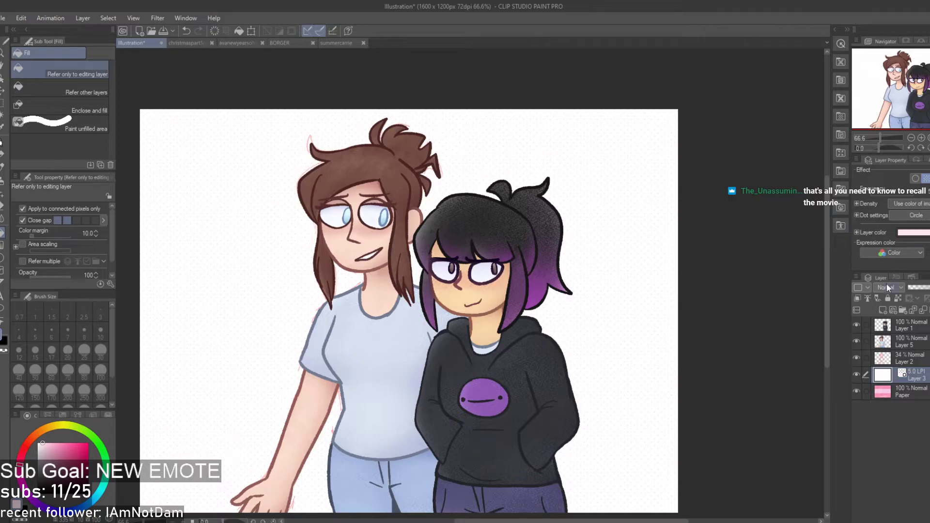
scroll(888, 287, down, 1)
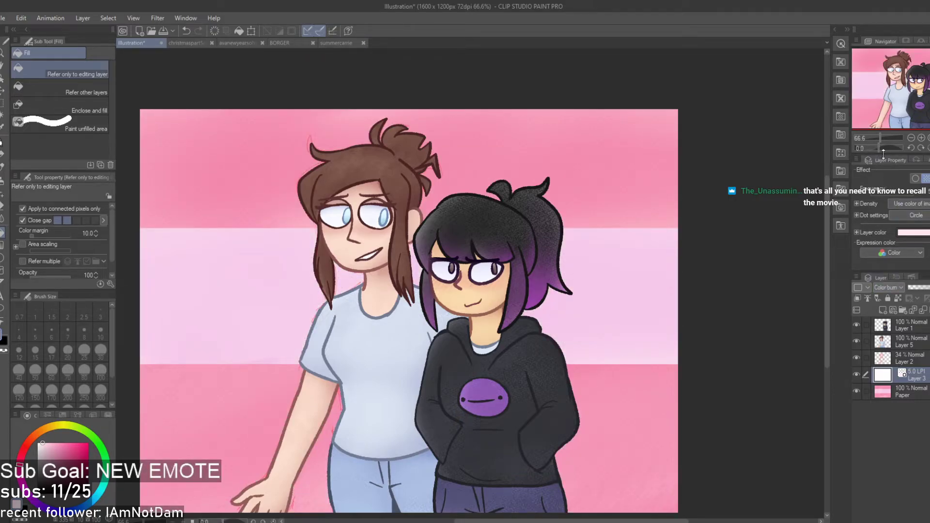
drag(913, 194, 776, 212)
Examine how the dot tone reads over the pink and lavender stripes, both up close and at full view
scroll(257, 383, up, 5)
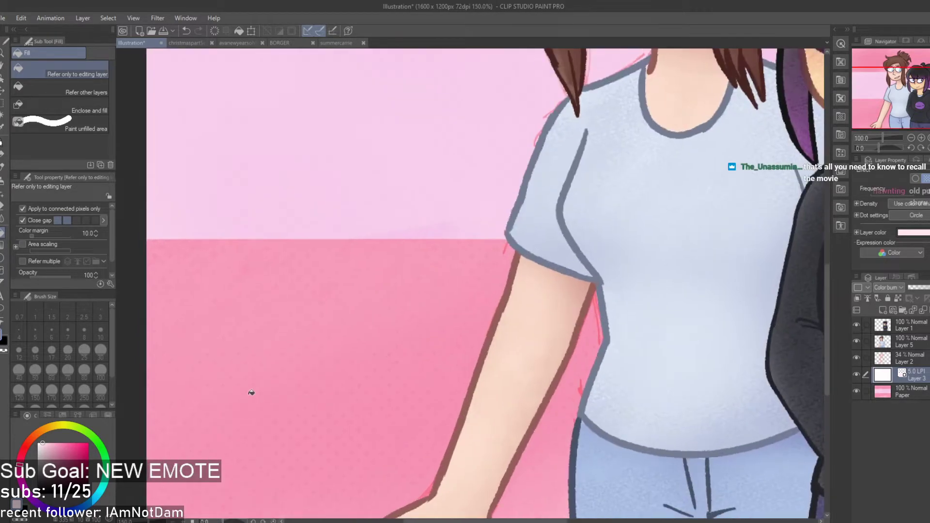
scroll(259, 379, down, 4)
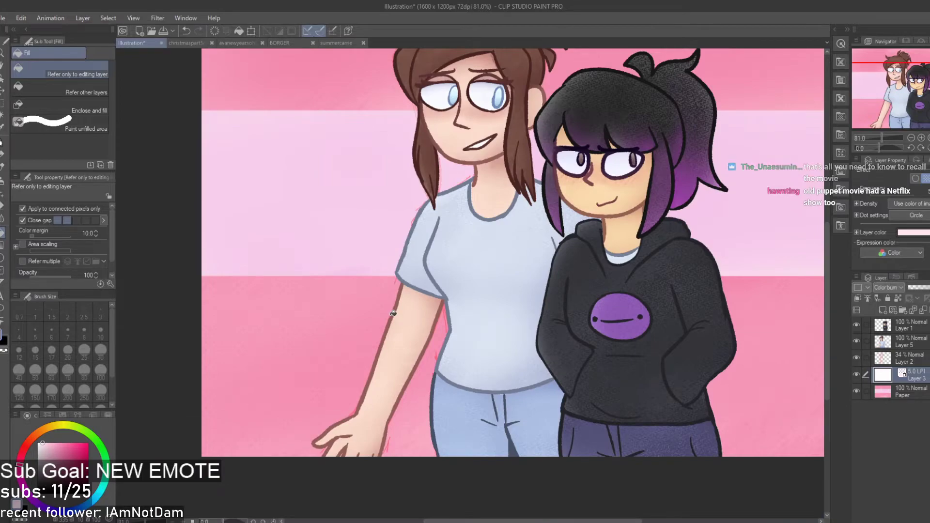
scroll(392, 313, down, 1)
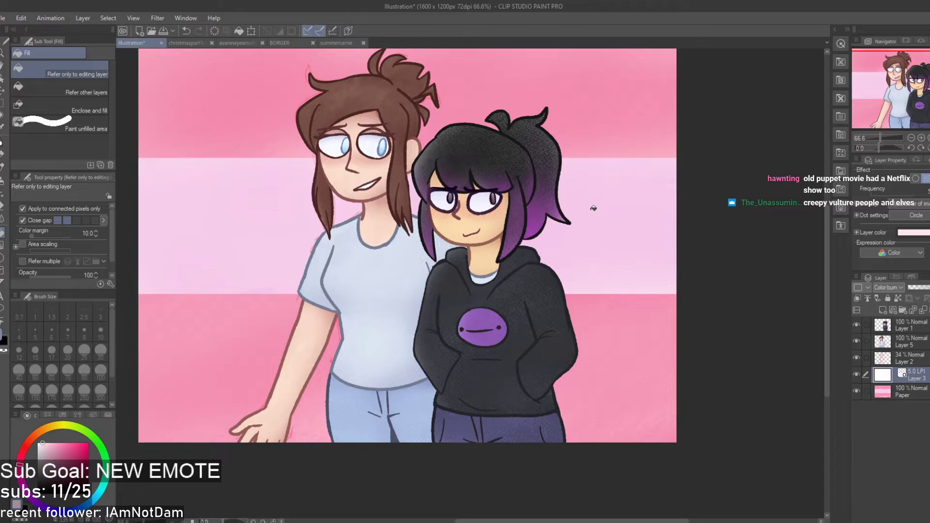
scroll(594, 206, down, 1)
scroll(649, 387, up, 5)
scroll(649, 417, down, 8)
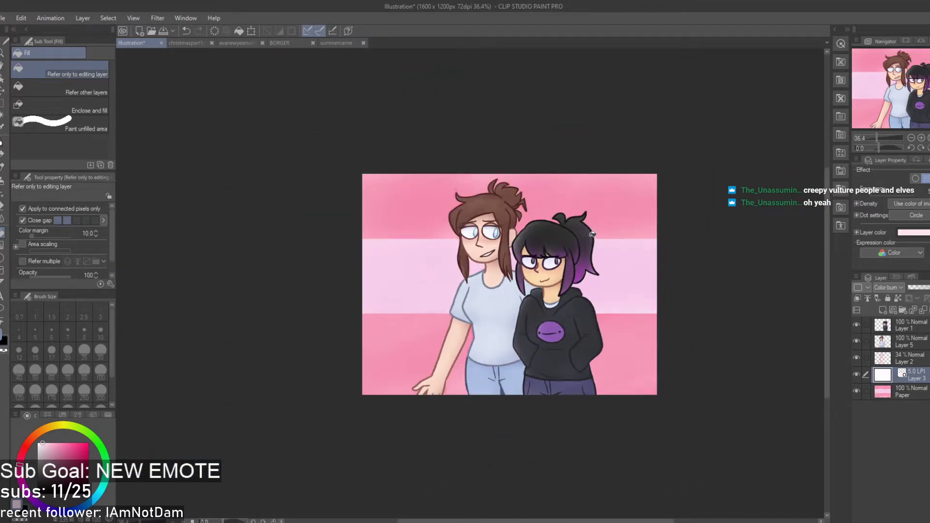
scroll(591, 235, up, 8)
scroll(712, 339, down, 4)
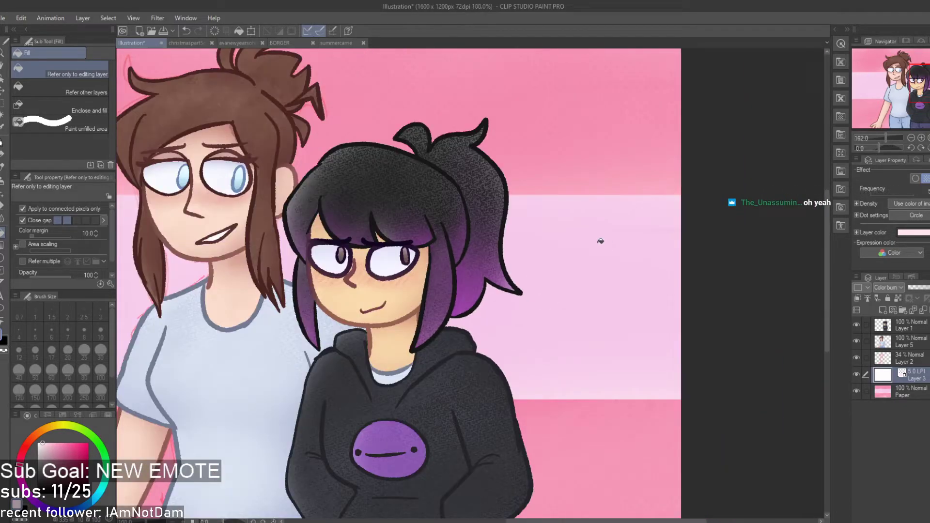
scroll(601, 240, down, 3)
scroll(483, 254, up, 1)
Add an empty layer between the Paper layer and the dot tone layer
key(m)
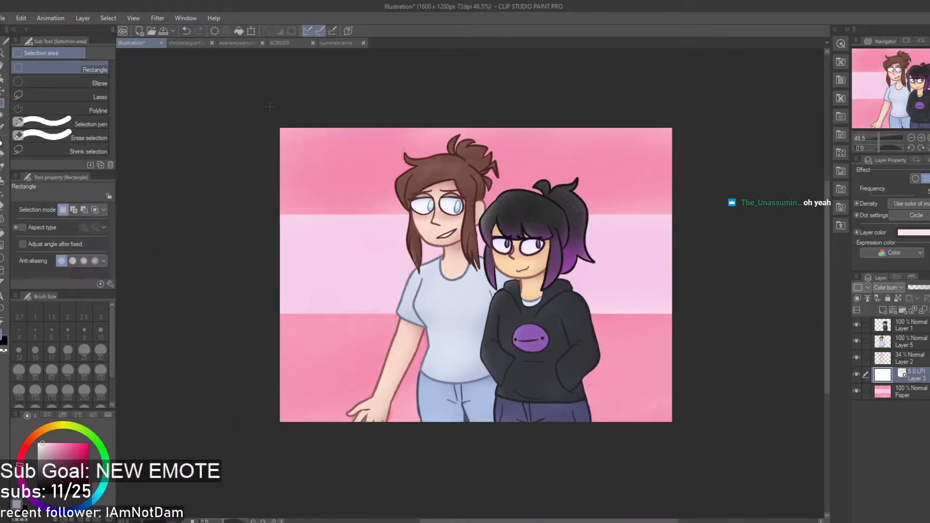
drag(273, 116, 712, 424)
click(918, 386)
click(882, 310)
Try merging the dot tone layer down onto the empty layer beneath it, and undo the merge
click(926, 376)
click(922, 310)
scroll(683, 297, up, 4)
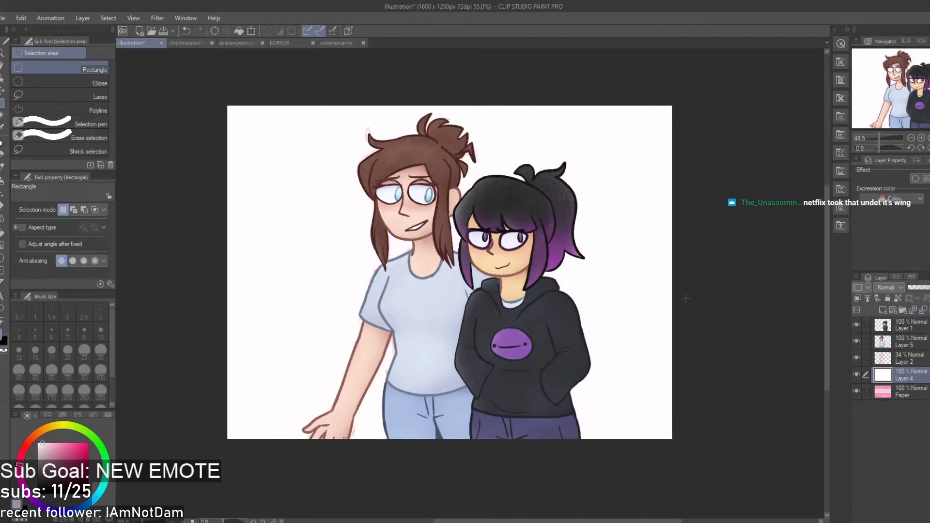
key(ctrl+z)
scroll(618, 361, up, 5)
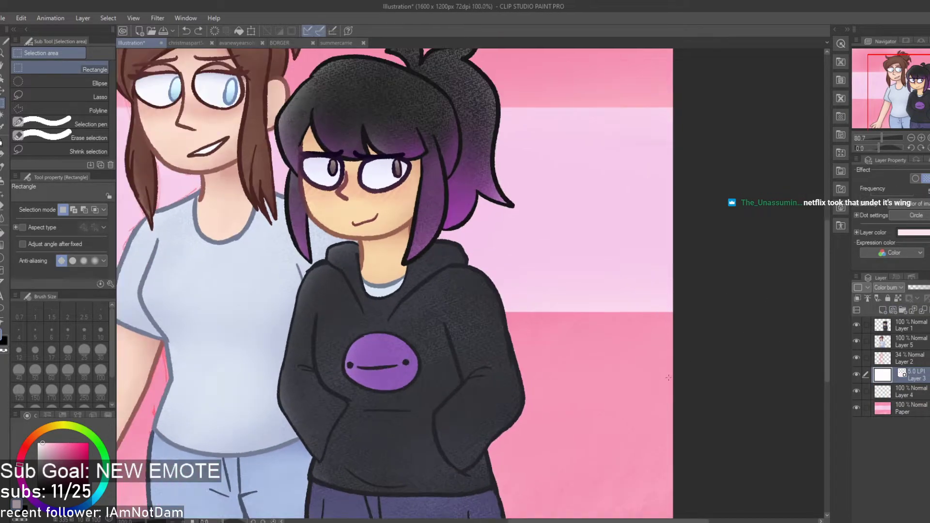
scroll(618, 361, up, 3)
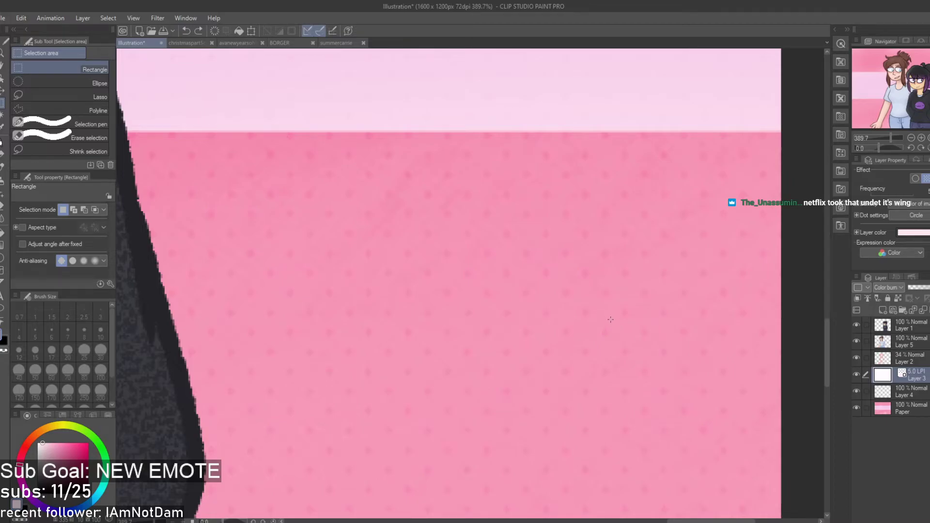
scroll(578, 298, down, 3)
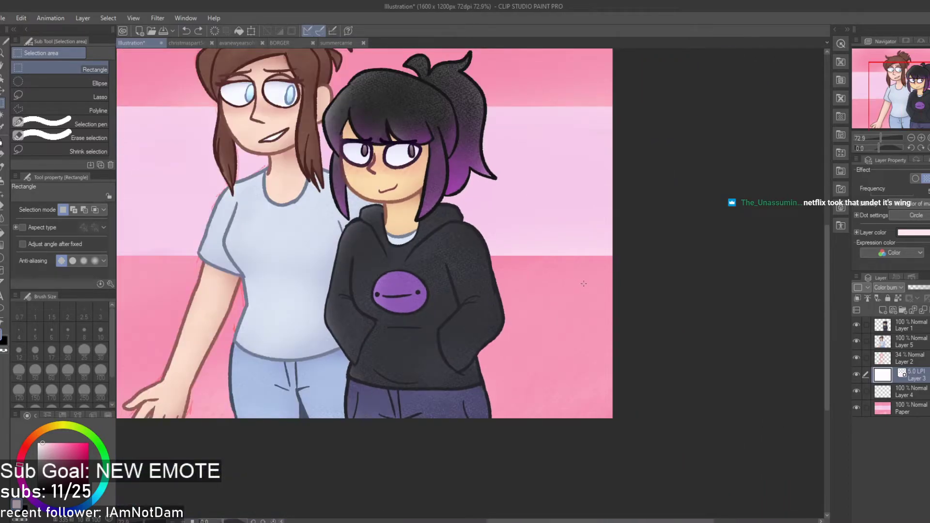
Move the empty layer above the dot tone layer and switch to the Tone scraping airbrush
scroll(564, 279, down, 1)
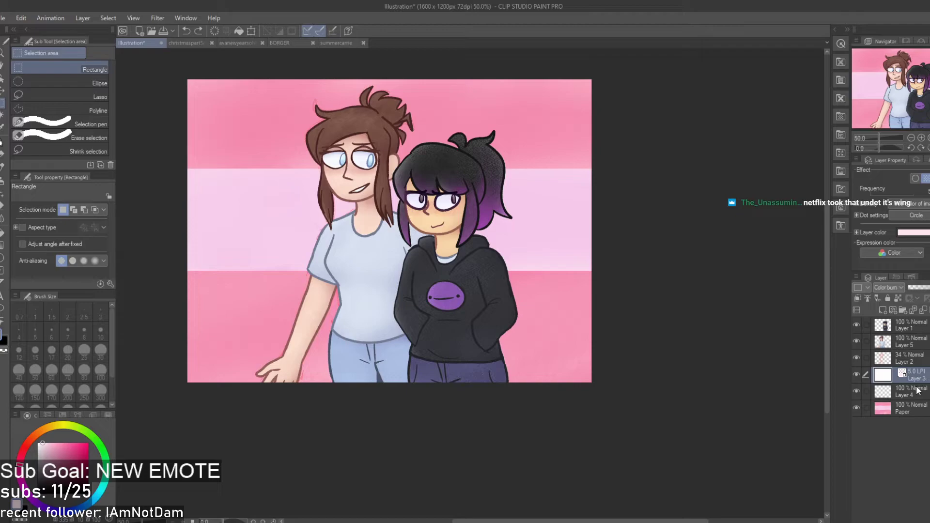
drag(912, 388, 906, 367)
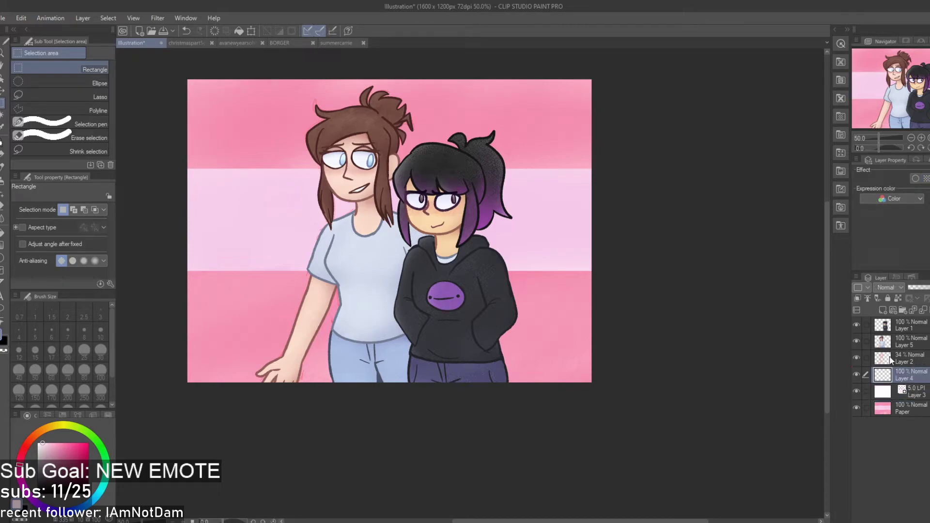
key(b)
key(b)
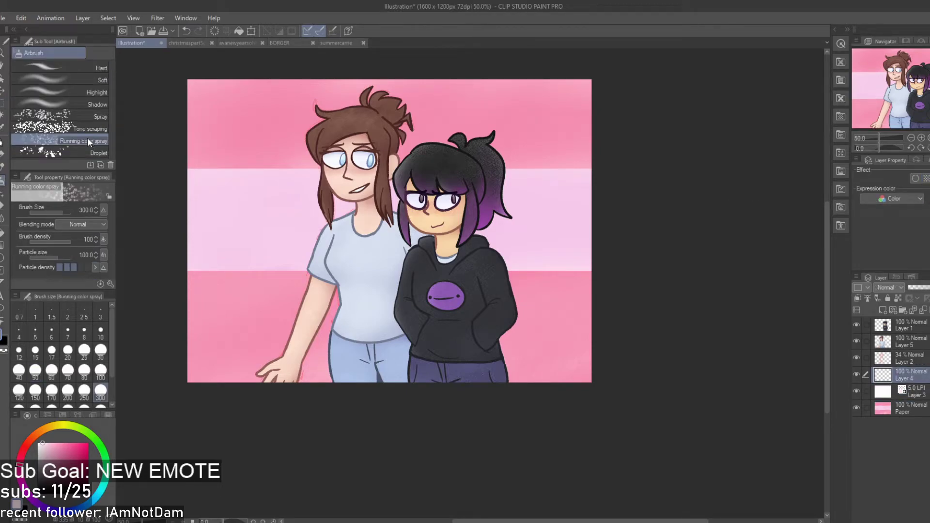
click(99, 129)
Set the Tone scraping brush size to 300 and test it over the striped background
drag(190, 141, 270, 164)
key(ctrl+z)
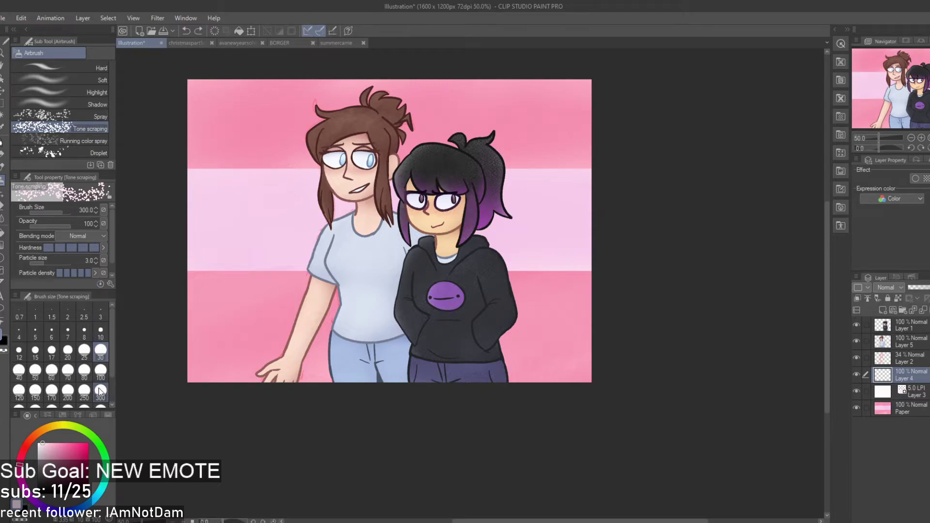
click(100, 392)
drag(165, 370, 316, 350)
scroll(415, 316, down, 2)
scroll(349, 233, up, 2)
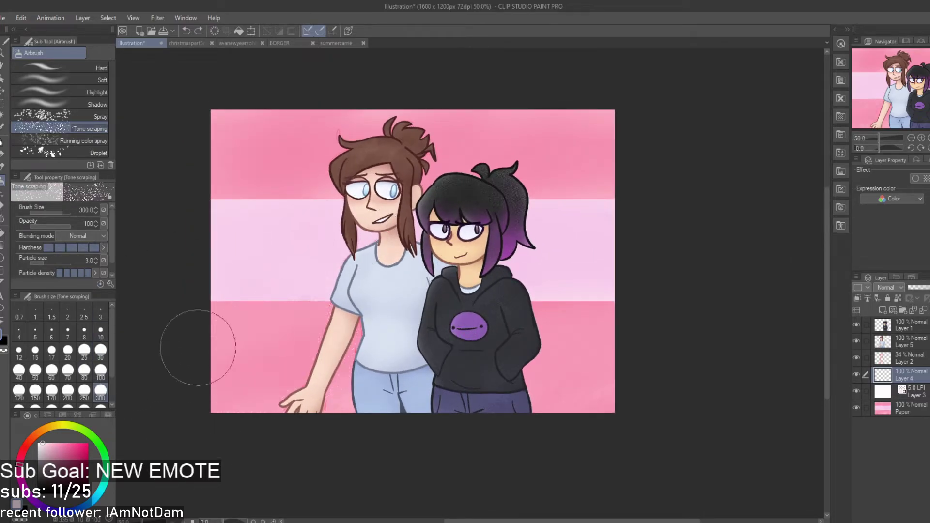
Try the Droplet, Running color spray and Spray airbrushes on the background, and return to Tone scraping
click(78, 153)
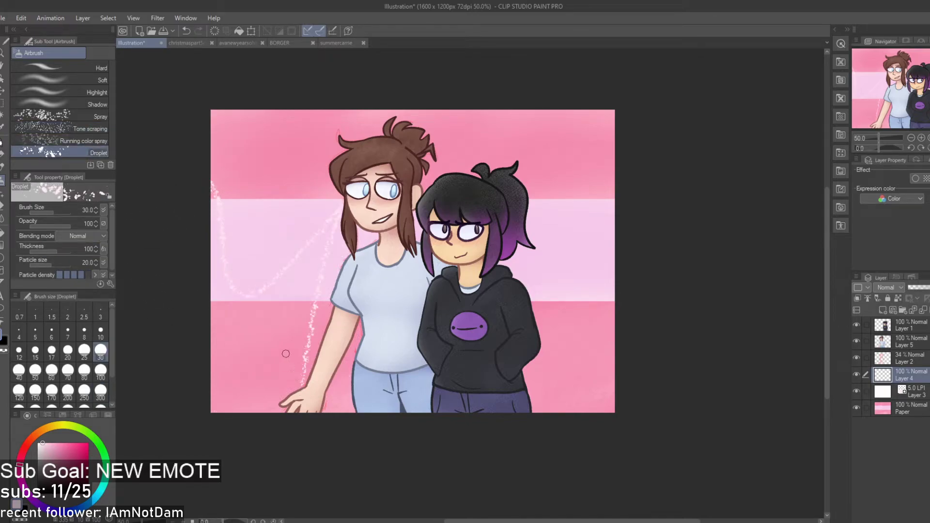
click(78, 141)
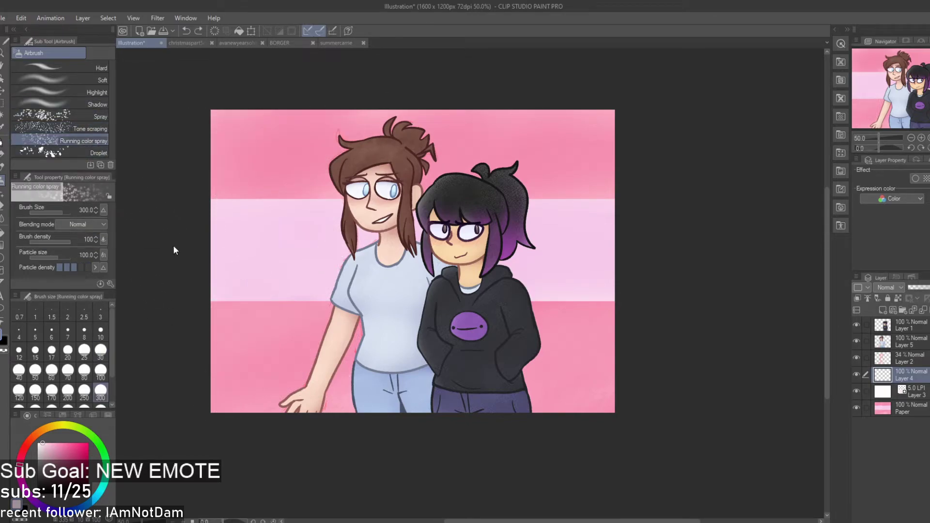
click(79, 114)
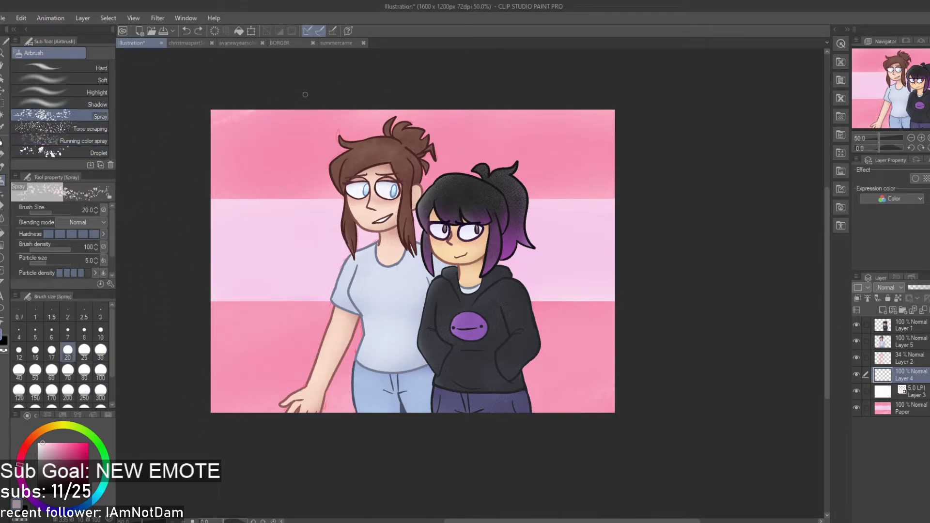
click(88, 128)
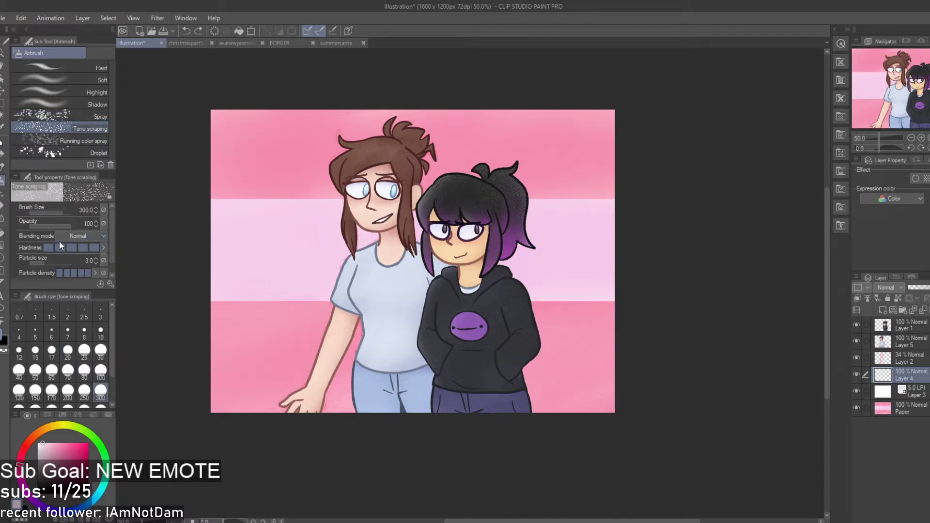
Try Tone scraping strokes over the background at different particle sizes, including 135.8, and undo them
click(59, 262)
mouse_move(233, 127)
mouse_down()
mouse_move(282, 117)
mouse_move(310, 228)
mouse_up()
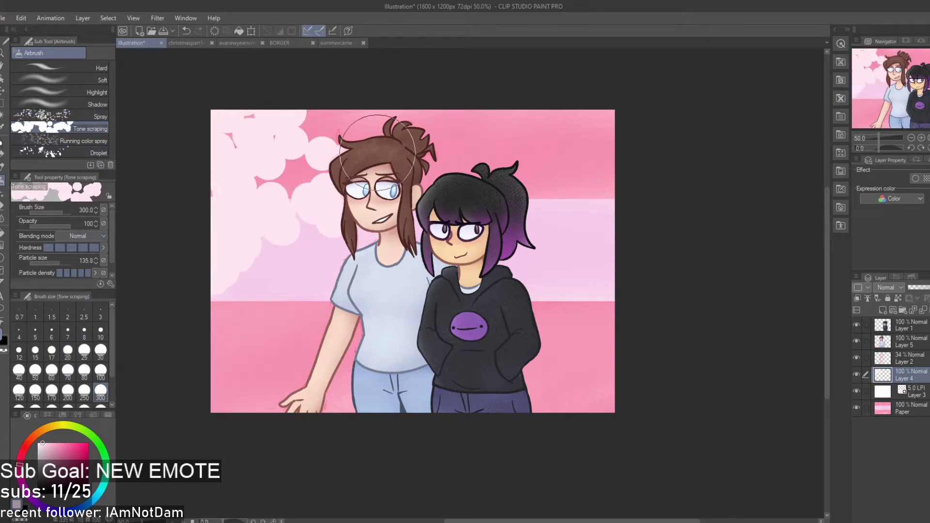
key(ctrl+z)
click(45, 262)
mouse_move(285, 121)
mouse_down()
mouse_move(247, 137)
mouse_move(237, 166)
mouse_up()
key(ctrl+z)
Set the particle size to 21.7 and cover the whole background with pale pink speckles using Tone scraping
click(53, 263)
mouse_move(291, 138)
mouse_down()
mouse_move(197, 183)
mouse_move(323, 99)
mouse_move(261, 175)
mouse_up()
key(ctrl+z)
key(ctrl+z)
mouse_move(155, 178)
mouse_down()
mouse_move(315, 64)
mouse_move(355, 106)
mouse_move(204, 312)
mouse_move(311, 290)
mouse_move(220, 372)
mouse_move(517, 177)
mouse_move(284, 409)
mouse_move(656, 139)
mouse_move(419, 450)
mouse_move(666, 296)
mouse_up()
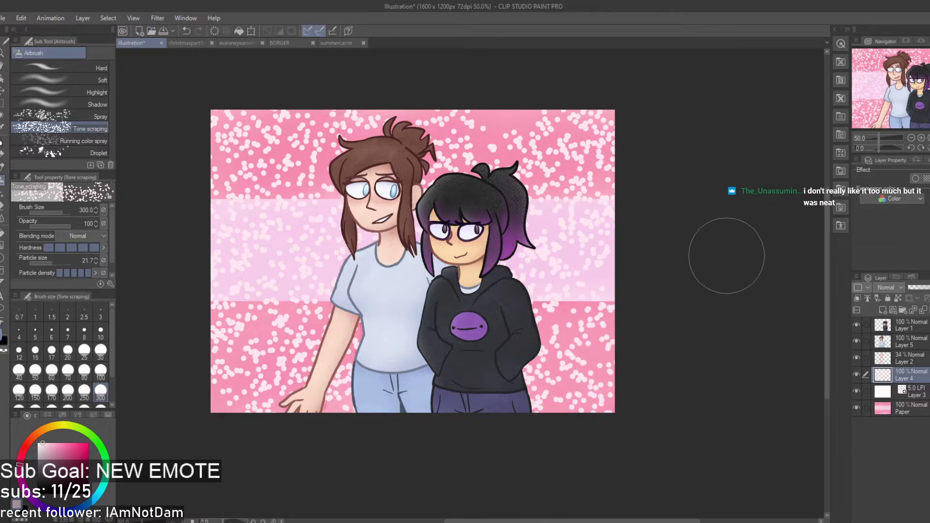
click(473, 103)
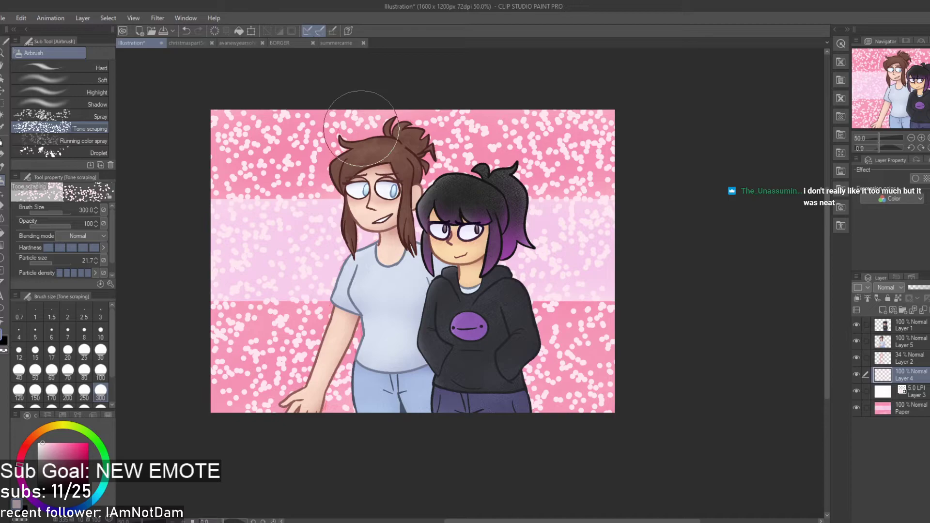
Try the Multiply, Lighten and Screen blending modes on the speckle layer
scroll(423, 211, up, 1)
scroll(888, 289, down, 4)
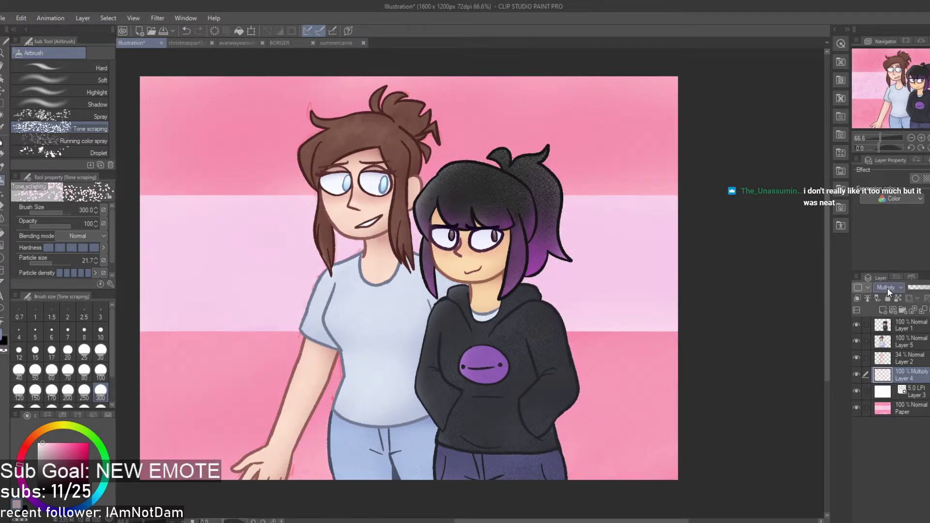
scroll(888, 288, down, 1)
scroll(888, 288, down, 1)
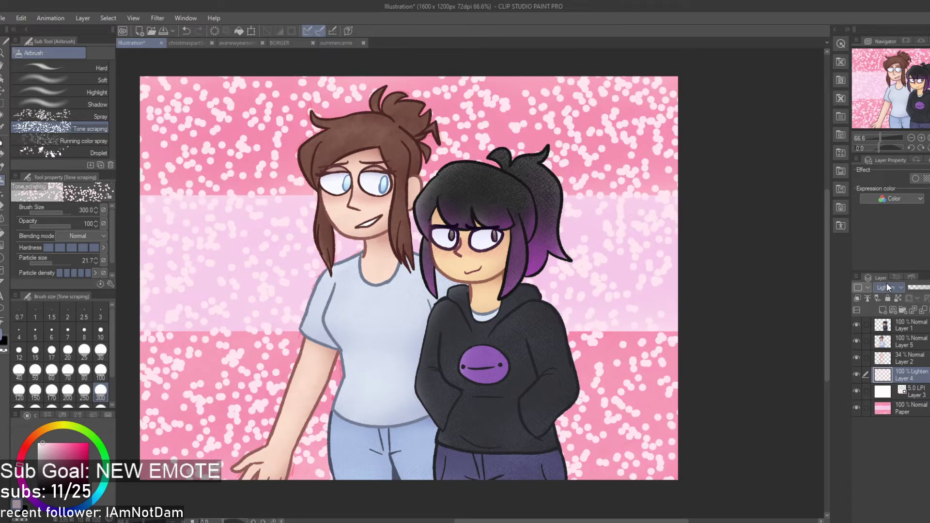
scroll(896, 289, down, 1)
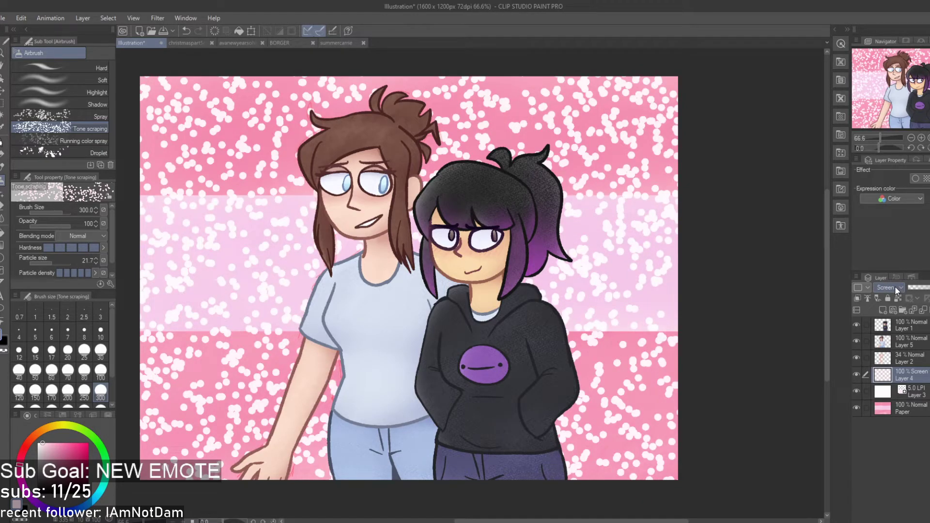
Set the speckle layer's blending mode to Soft light and lower its opacity to 16%
click(917, 288)
key(ctrl+z)
scroll(898, 289, down, 1)
click(920, 289)
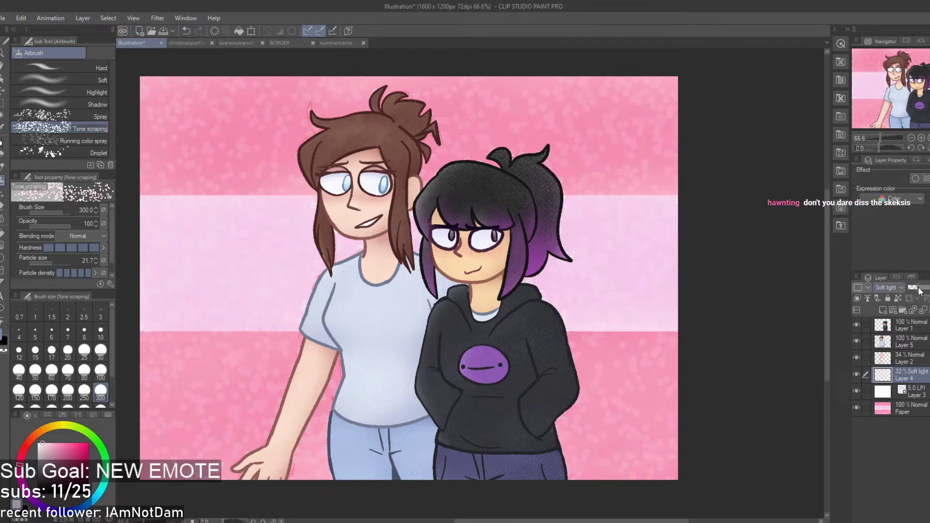
scroll(675, 257, down, 2)
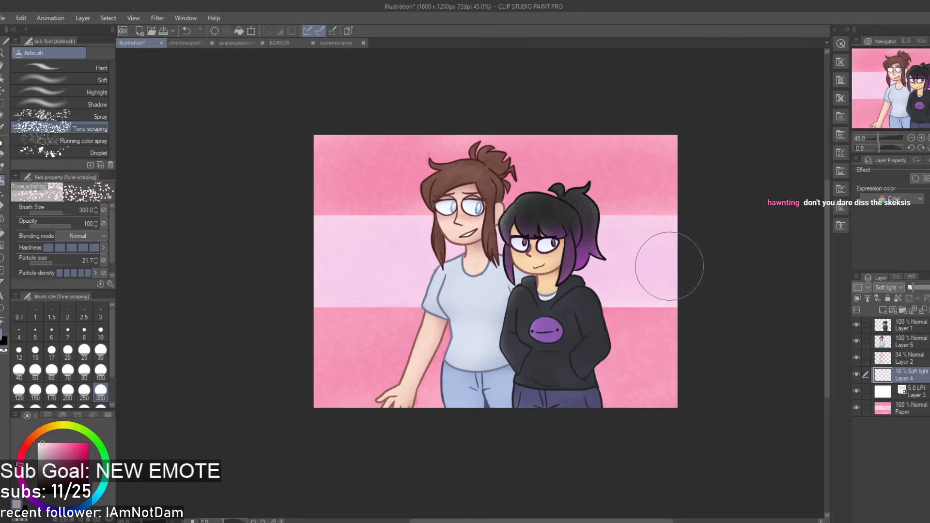
Merge the speckle layer down into the dot tone layer beneath it
click(923, 311)
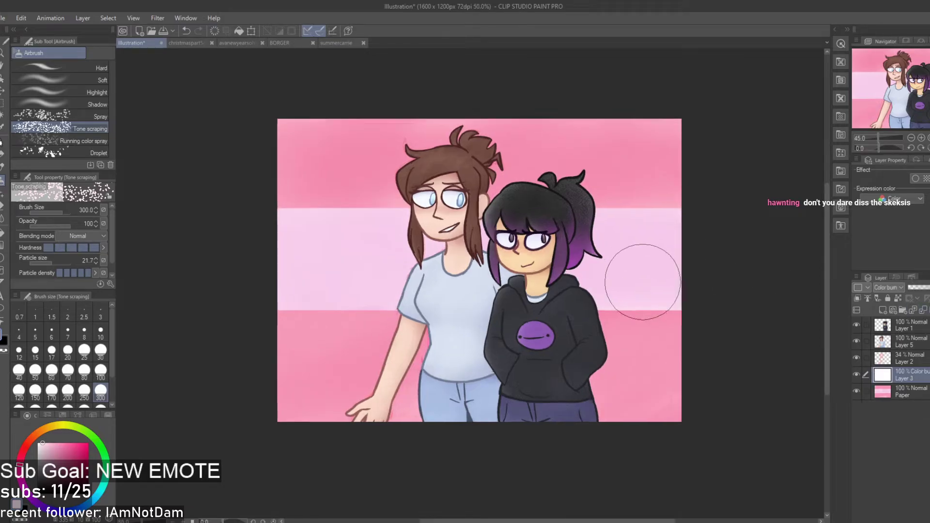
scroll(631, 334, up, 6)
scroll(631, 336, down, 6)
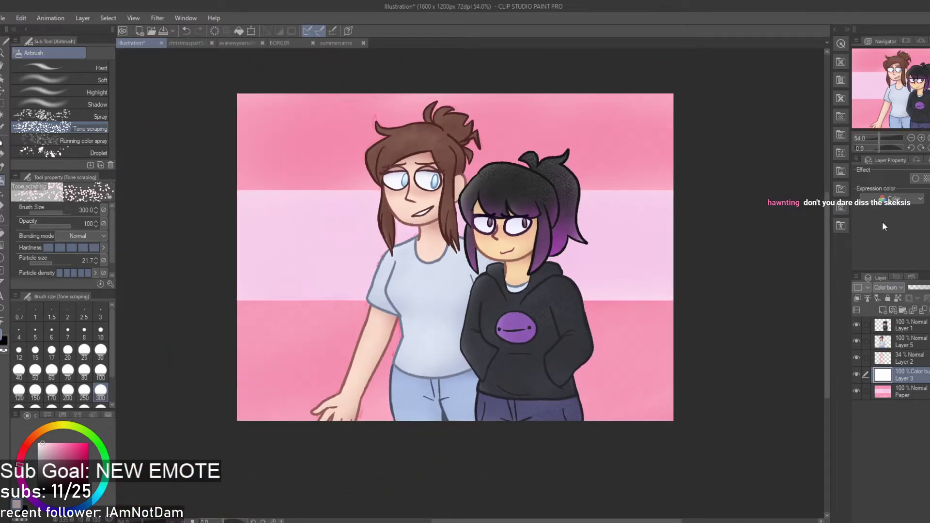
Try applying the Tone effect to the merged Color burn layer, and undo it
click(925, 178)
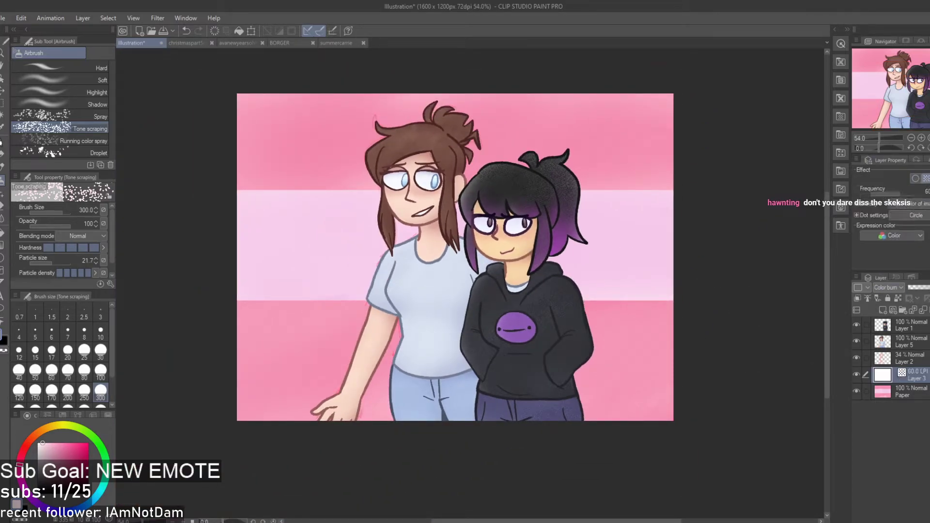
scroll(675, 273, up, 3)
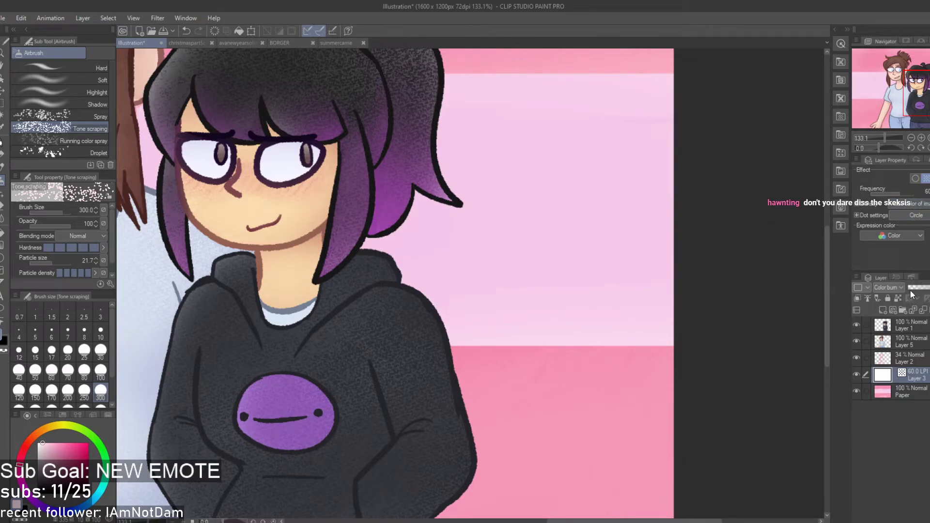
key(ctrl+z)
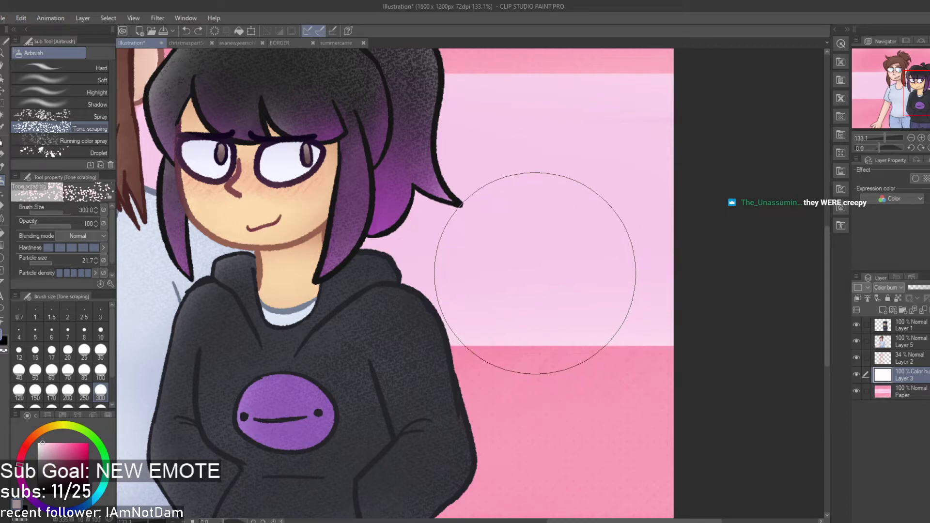
Add a new layer above the dark-haired character's layer and pick up the dark color from her hair
scroll(498, 286, down, 5)
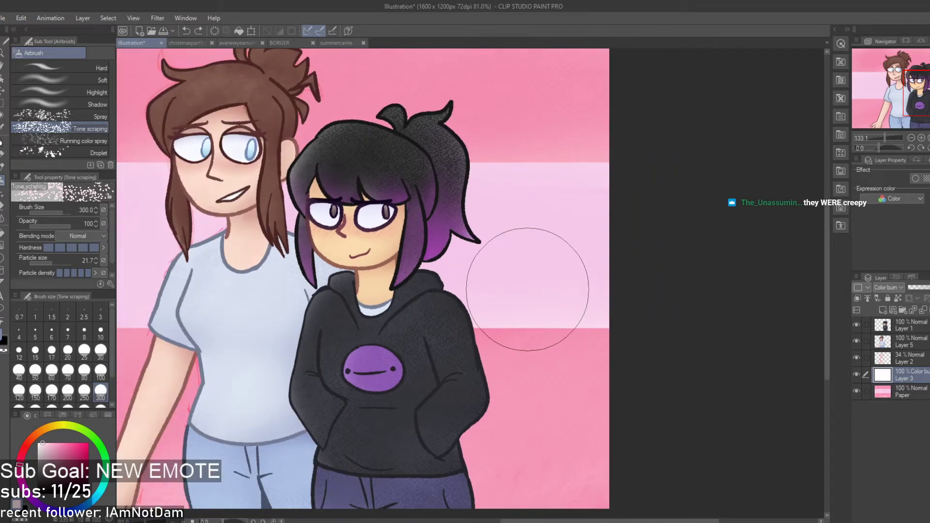
scroll(510, 293, up, 7)
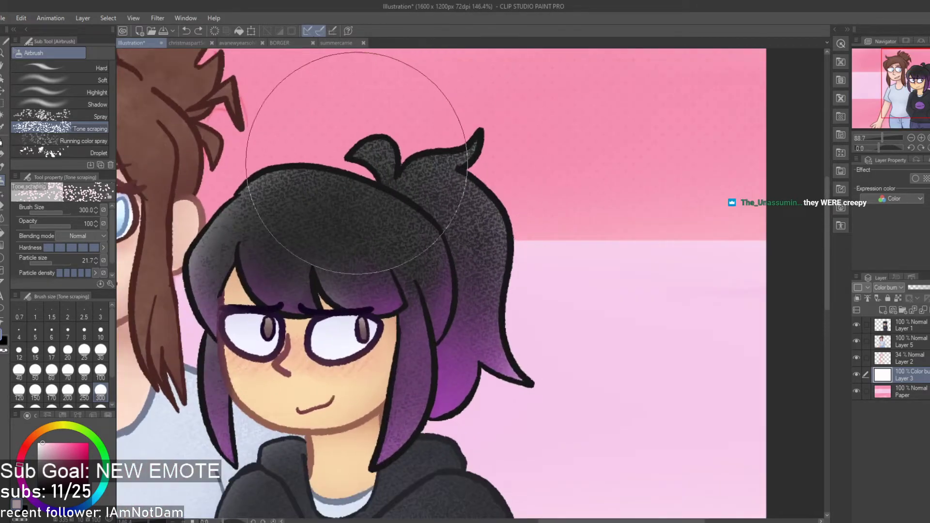
scroll(348, 274, down, 6)
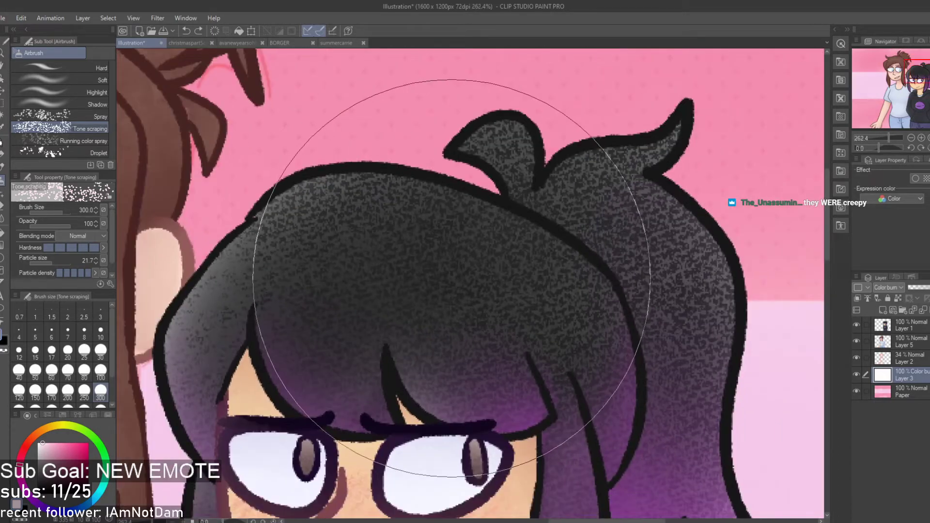
scroll(418, 262, up, 4)
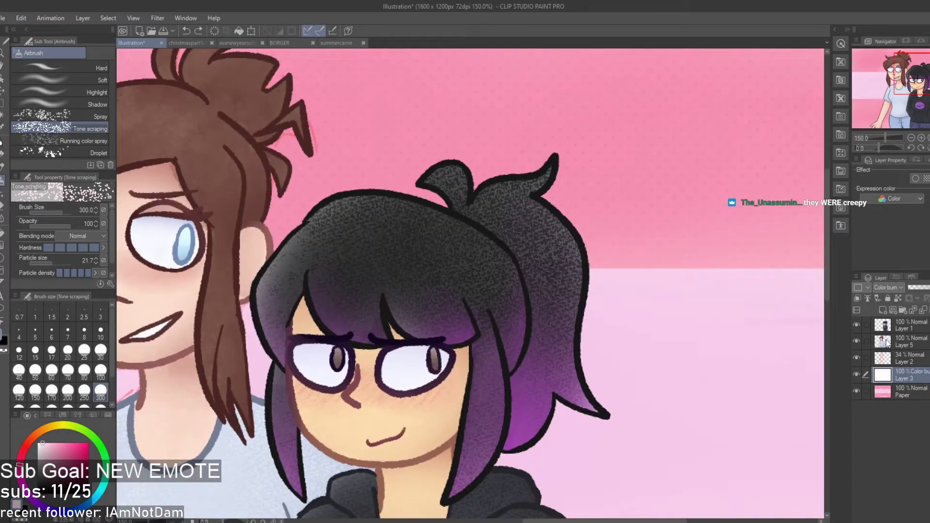
click(884, 324)
click(883, 310)
scroll(410, 229, up, 3)
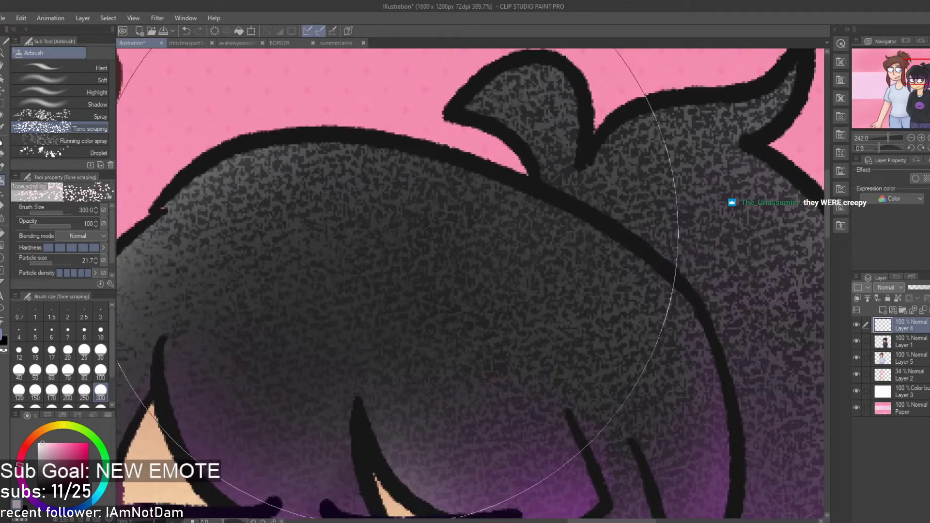
key(i)
click(384, 241)
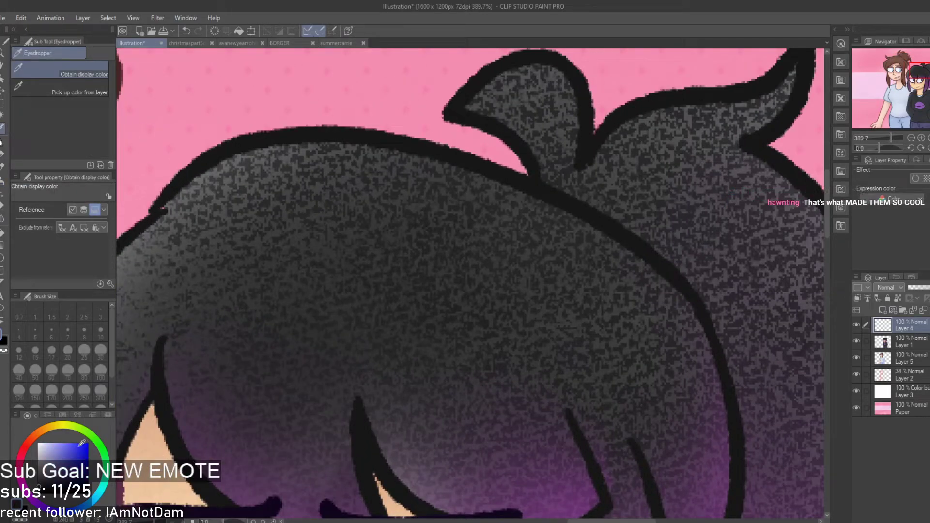
Switch to the textured かすれ油彩 brush in the custom brush group, ready to paint on the dark-haired character's hair
key(b)
scroll(446, 315, down, 7)
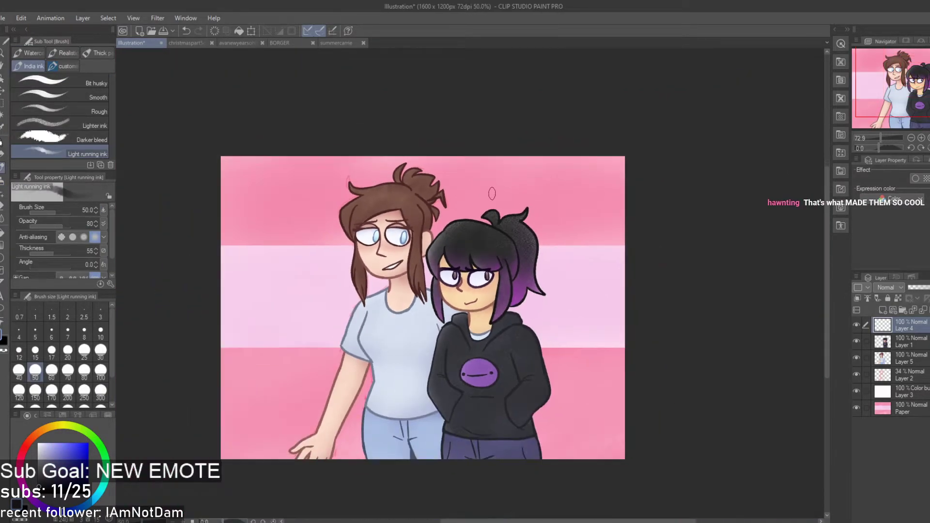
scroll(445, 315, up, 5)
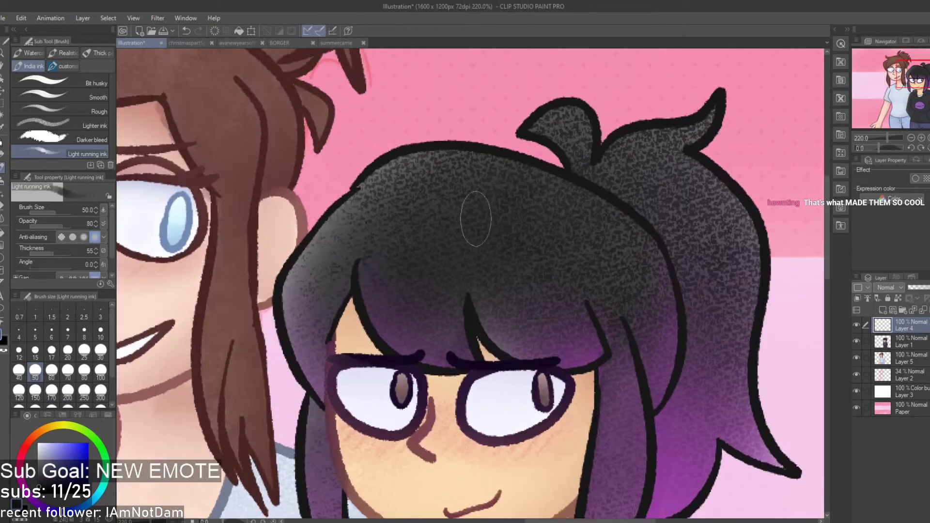
scroll(455, 220, down, 3)
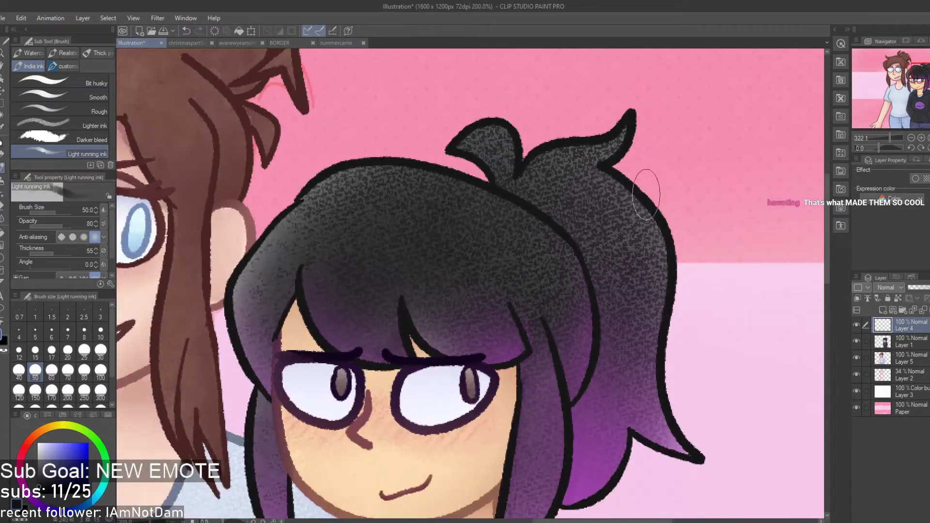
scroll(584, 183, up, 5)
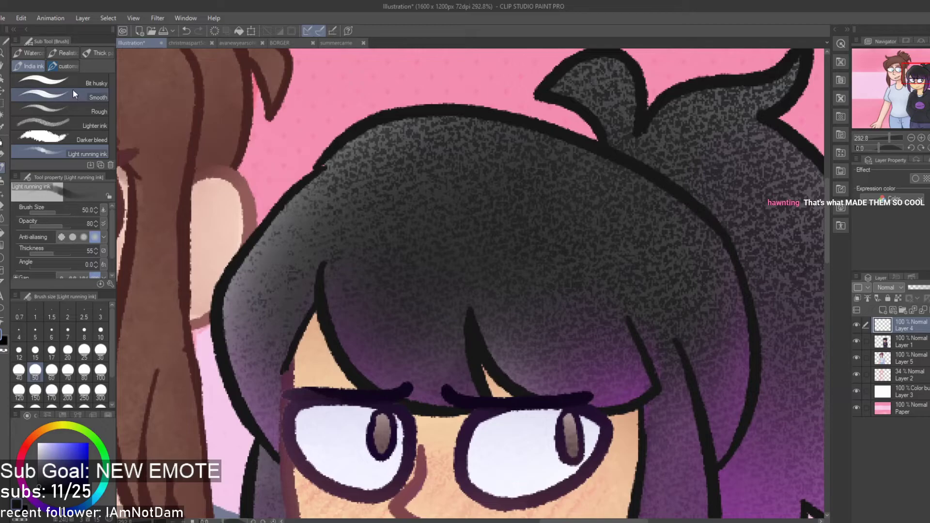
key(b)
key(b)
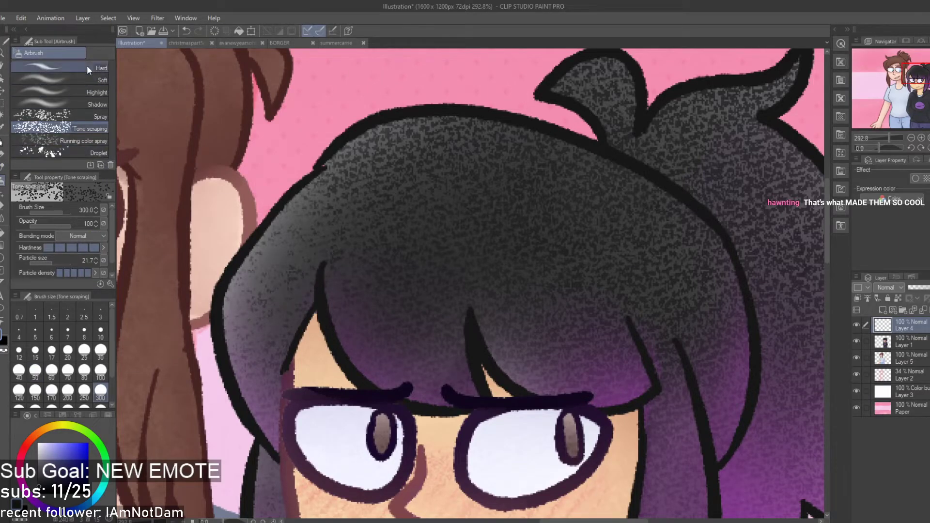
key(b)
click(63, 67)
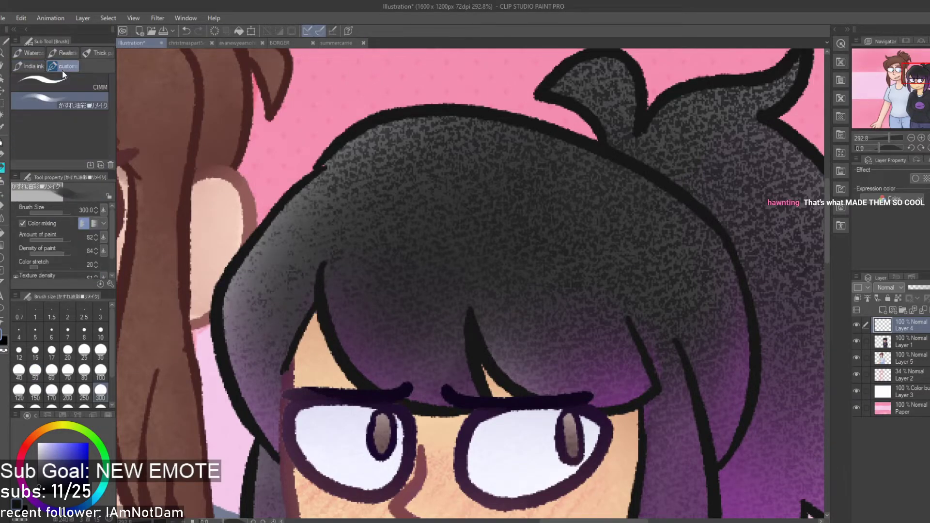
Test the custom brush over the dark hair, undo the strokes, and set the brush size to 30
drag(504, 214, 292, 272)
key(ctrl+z)
click(101, 373)
key(ctrl+z)
click(100, 350)
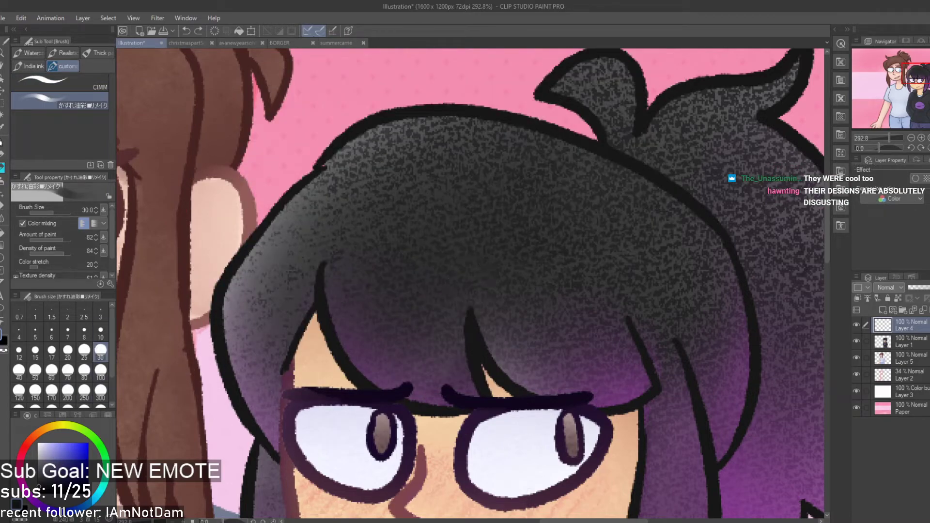
Paint dark color over the crown, bangs and ponytail of the dark-haired character with the textured custom brush at size 30
click(883, 310)
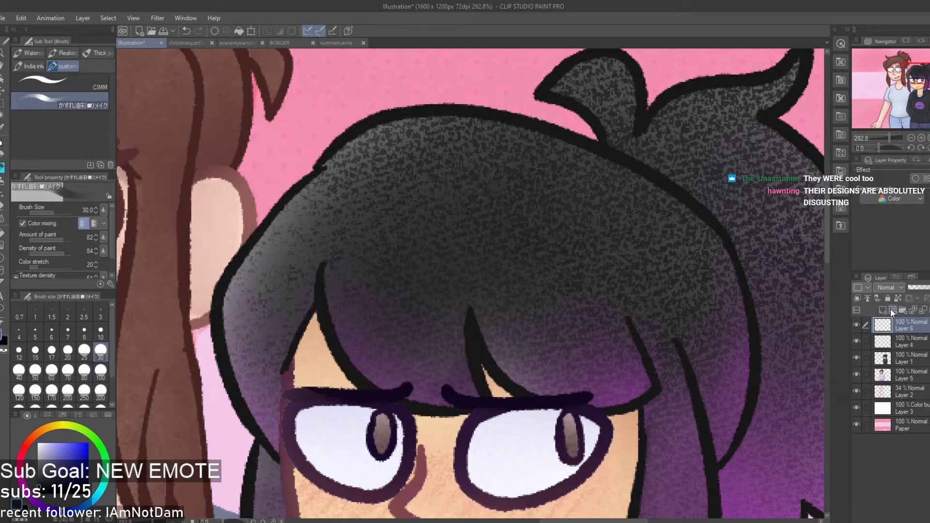
key(ctrl+z)
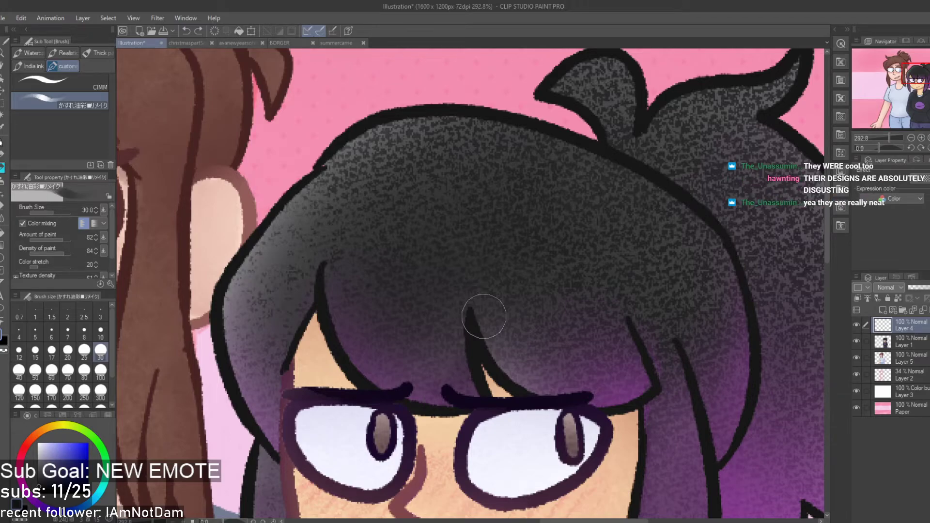
mouse_move(462, 165)
mouse_down()
mouse_move(424, 165)
mouse_move(510, 162)
mouse_move(399, 150)
mouse_move(508, 170)
mouse_move(407, 149)
mouse_move(551, 190)
mouse_move(396, 138)
mouse_move(389, 146)
mouse_move(540, 166)
mouse_move(456, 167)
mouse_move(466, 160)
mouse_move(583, 197)
mouse_move(488, 163)
mouse_move(605, 211)
mouse_move(502, 174)
mouse_move(490, 153)
mouse_move(517, 154)
mouse_move(416, 202)
mouse_move(368, 241)
mouse_move(377, 259)
mouse_move(402, 271)
mouse_move(403, 297)
mouse_move(493, 194)
mouse_move(628, 257)
mouse_move(550, 329)
mouse_move(516, 227)
mouse_move(678, 267)
mouse_move(536, 170)
mouse_move(665, 279)
mouse_move(643, 237)
mouse_move(606, 251)
mouse_move(685, 324)
mouse_move(636, 295)
mouse_move(685, 263)
mouse_move(680, 272)
mouse_move(705, 292)
mouse_move(659, 277)
mouse_move(596, 188)
mouse_move(694, 328)
mouse_move(658, 232)
mouse_move(707, 317)
mouse_move(693, 282)
mouse_up()
key(ctrl+z)
scroll(636, 246, down, 3)
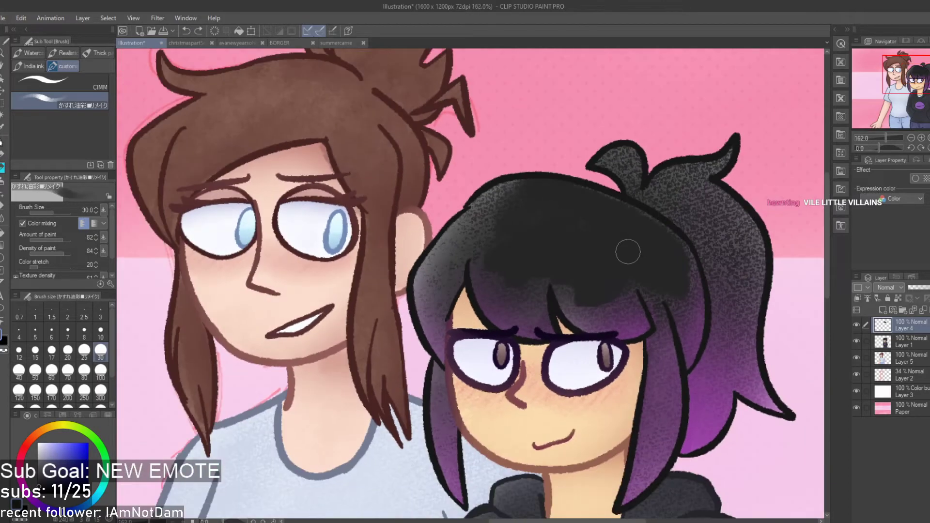
scroll(770, 241, up, 2)
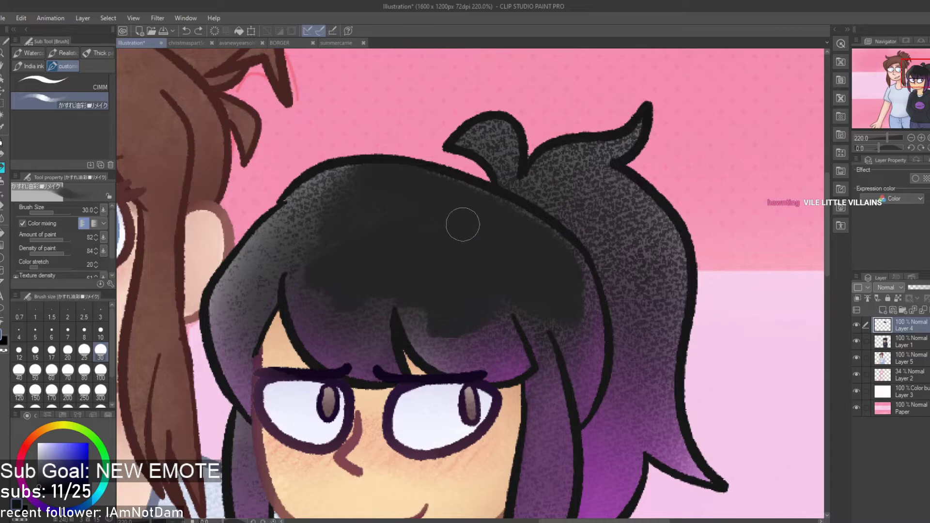
drag(559, 270, 567, 298)
mouse_move(556, 193)
mouse_down()
mouse_move(638, 334)
mouse_move(645, 235)
mouse_move(671, 250)
mouse_move(603, 207)
mouse_move(629, 214)
mouse_move(572, 208)
mouse_move(654, 257)
mouse_move(571, 167)
mouse_move(543, 177)
mouse_move(565, 204)
mouse_up()
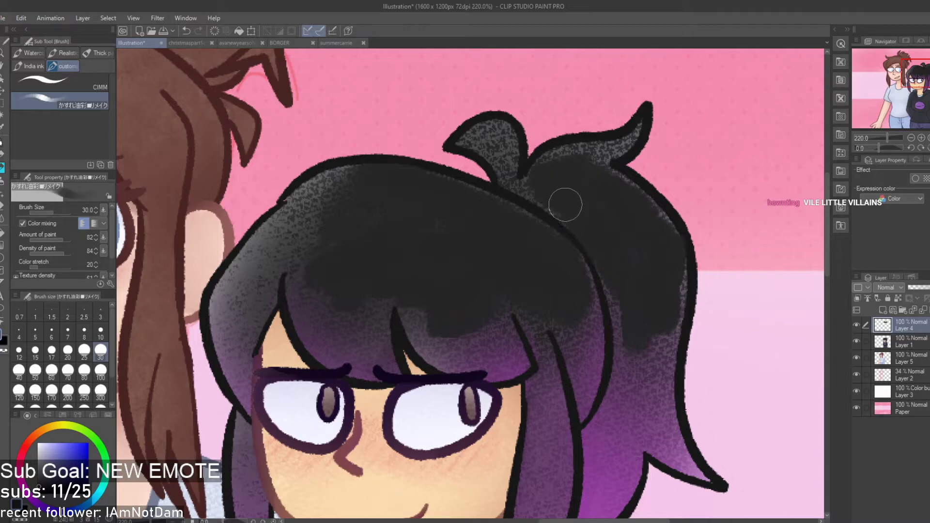
Soften the dark hair paint with the Soft eraser at size 300 and merge the paint layer into the character's layer
key(e)
mouse_move(371, 275)
mouse_down()
mouse_move(557, 233)
mouse_move(687, 160)
mouse_move(645, 156)
mouse_move(692, 131)
mouse_up()
scroll(688, 138, down, 1)
scroll(664, 332, down, 6)
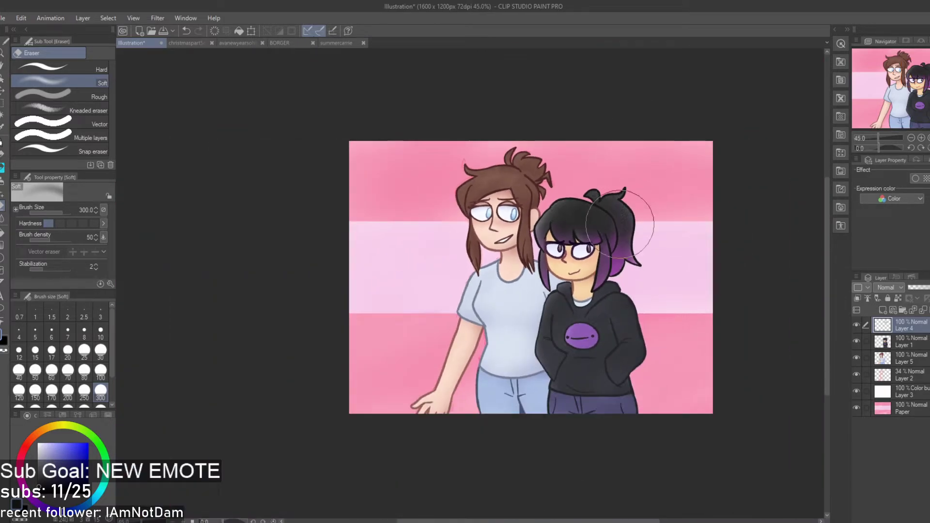
scroll(635, 308, up, 2)
click(924, 309)
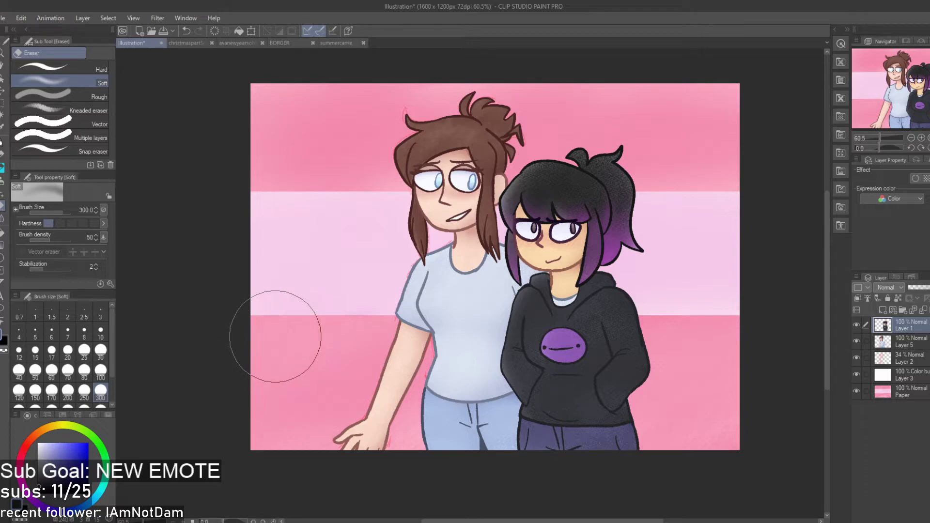
Examine the blended dark hair up close and against the whole two-character composition
scroll(260, 333, up, 2)
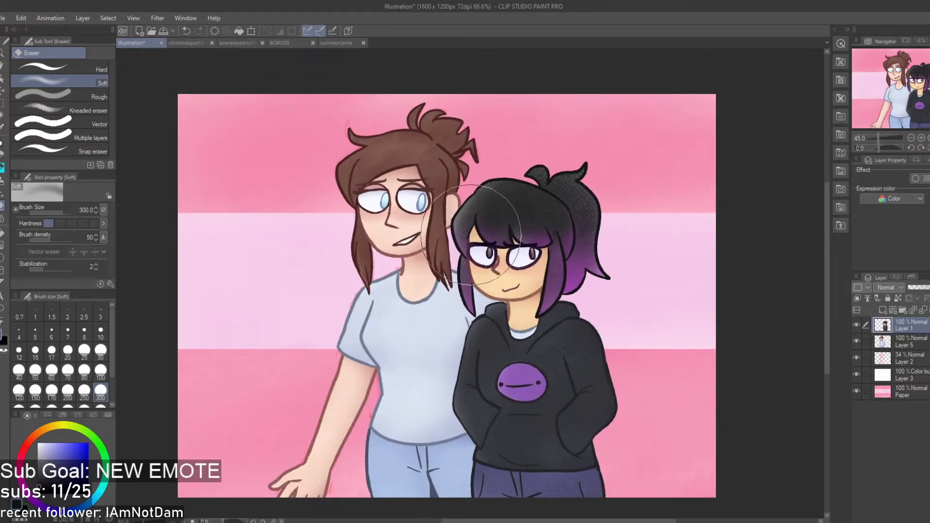
scroll(592, 356, up, 2)
scroll(599, 361, down, 3)
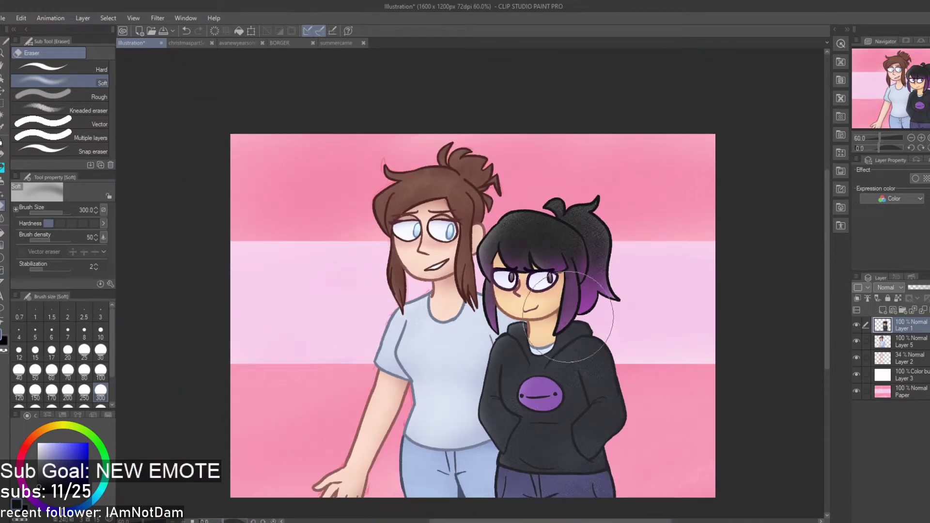
scroll(547, 286, up, 4)
scroll(547, 286, up, 2)
scroll(630, 363, down, 3)
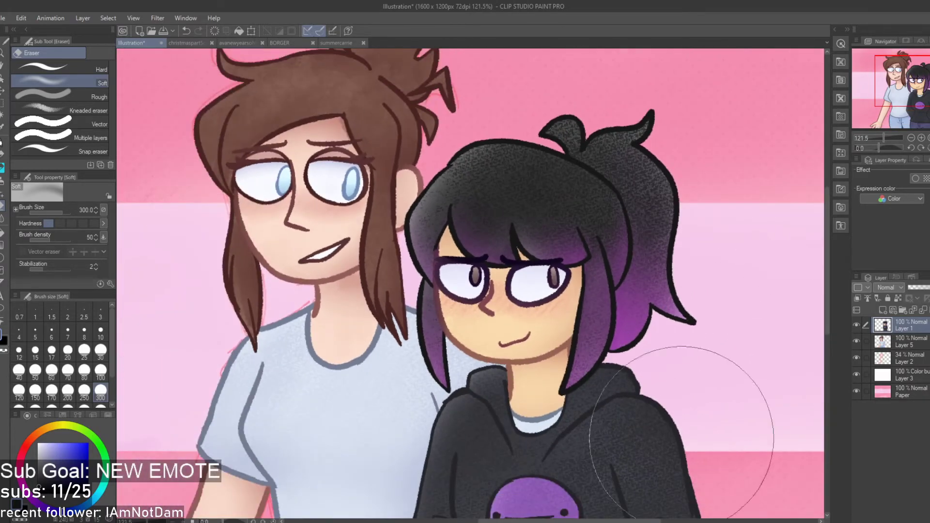
scroll(339, 465, up, 3)
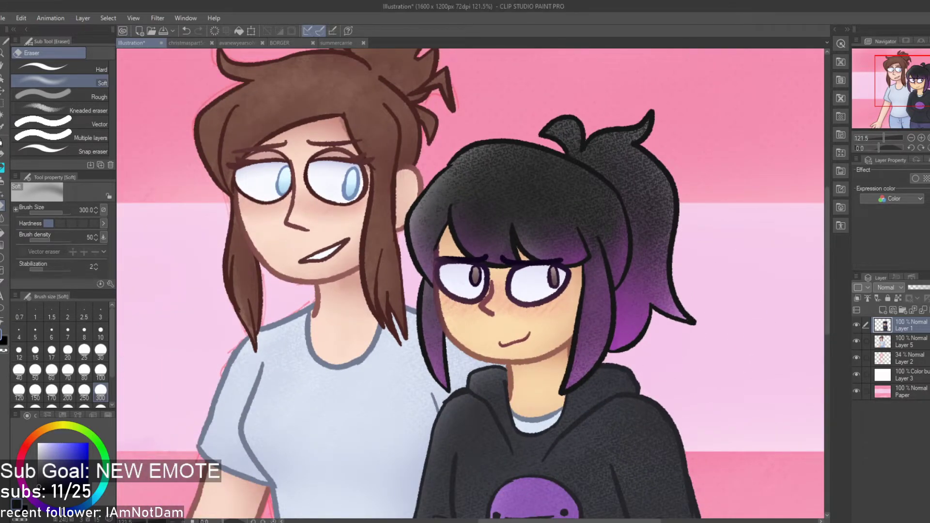
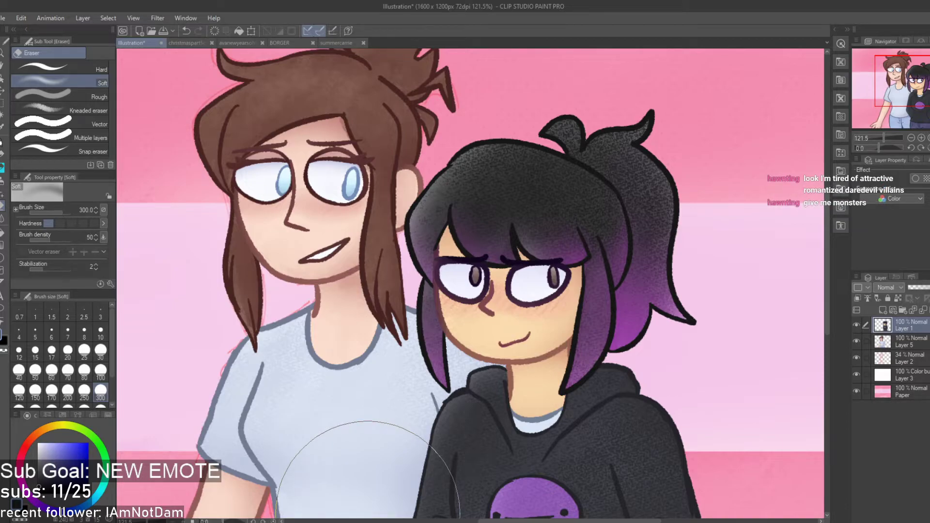
scroll(489, 378, down, 3)
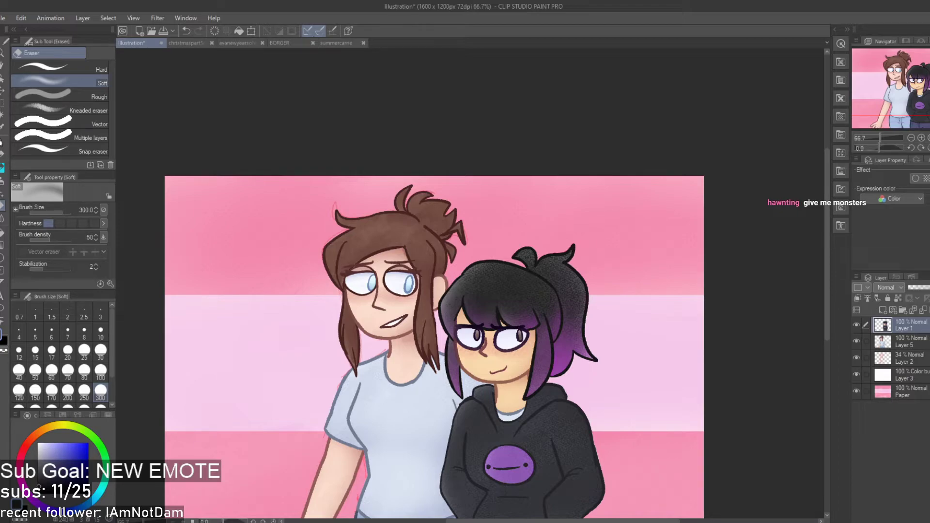
scroll(780, 303, down, 3)
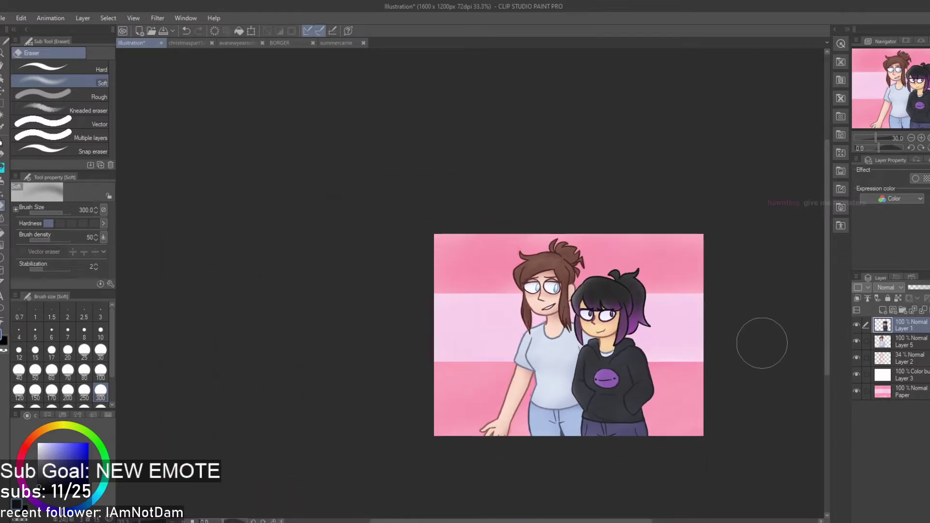
scroll(762, 340, up, 5)
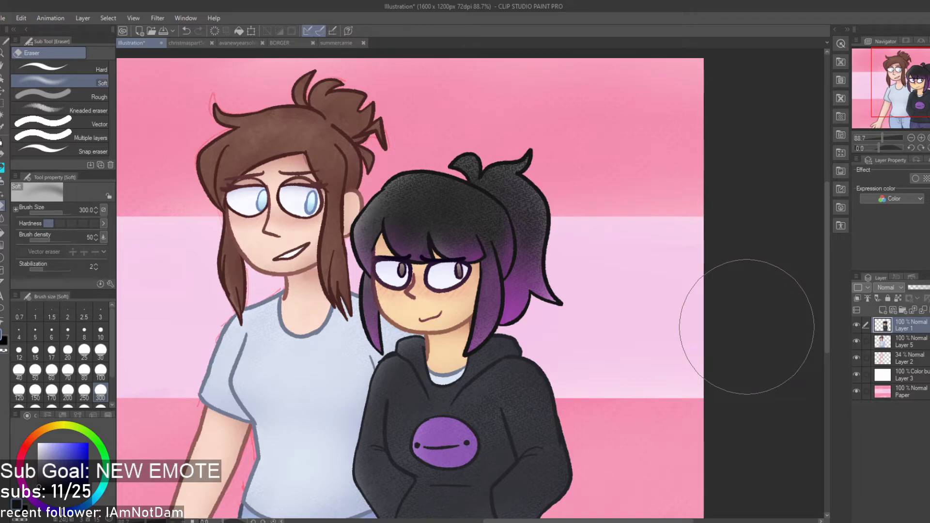
scroll(748, 306, down, 2)
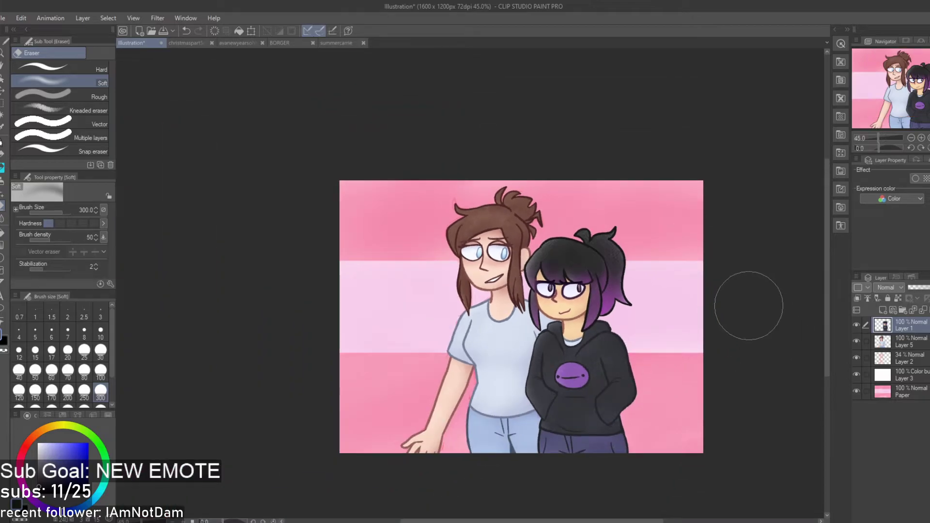
scroll(774, 361, up, 1)
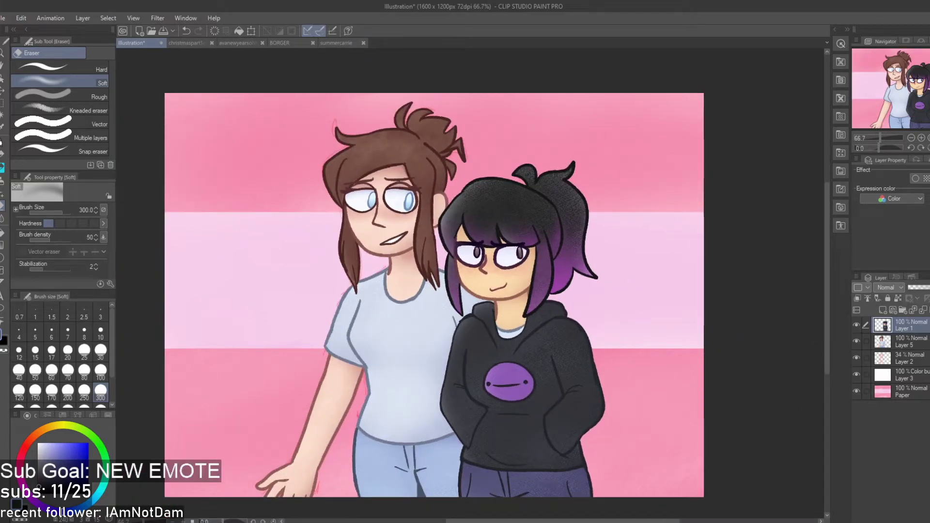
Compare the background with the Paper and Color burn layers hidden and shown
click(856, 391)
click(855, 391)
click(856, 391)
click(855, 392)
click(855, 375)
Merge the Color burn layer into the Paper layer and add a new layer directly above it
click(913, 378)
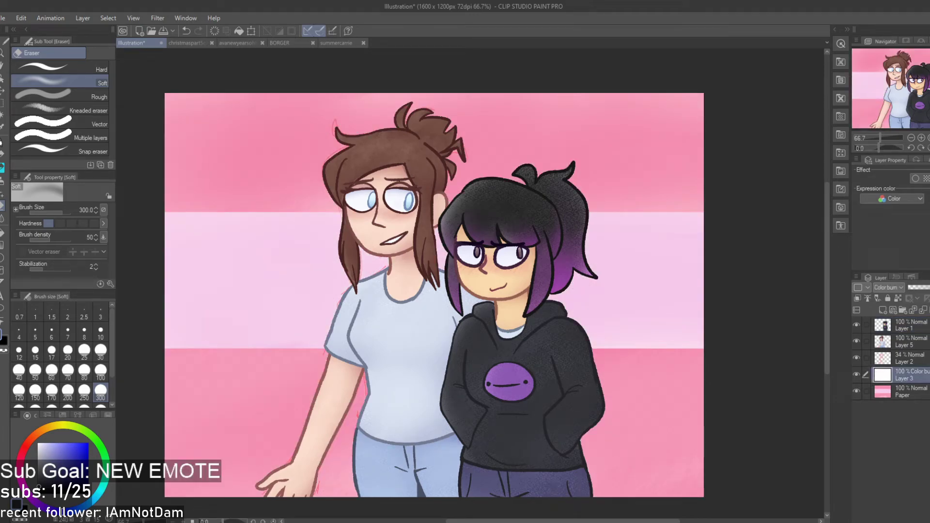
scroll(630, 368, up, 5)
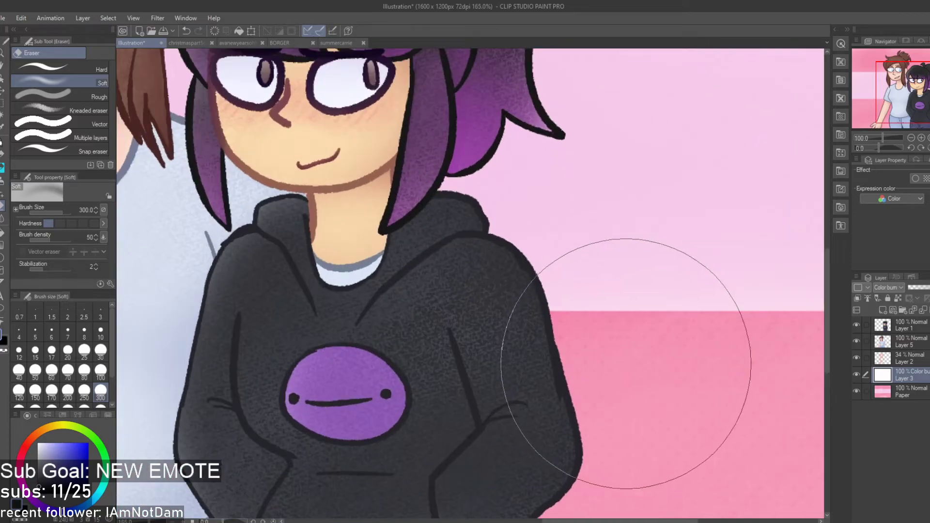
scroll(645, 346, down, 5)
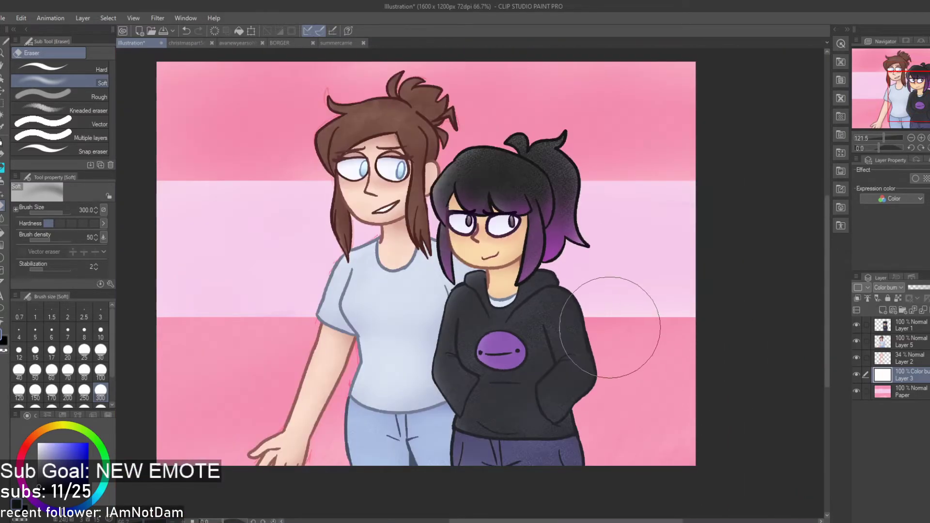
scroll(575, 263, up, 1)
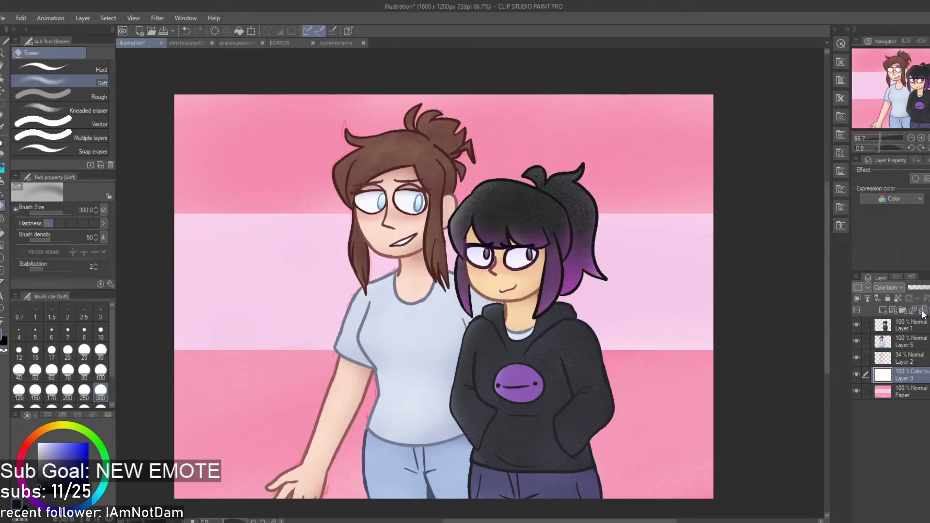
click(902, 311)
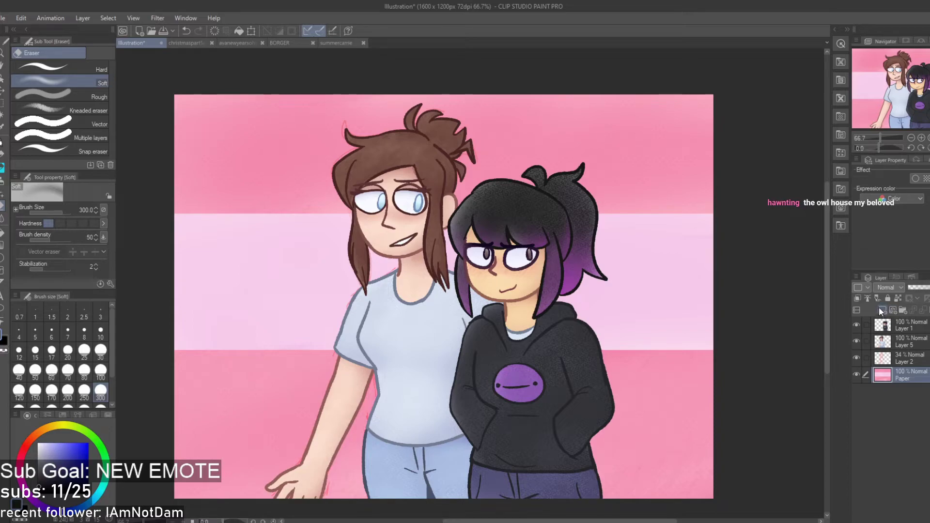
click(881, 311)
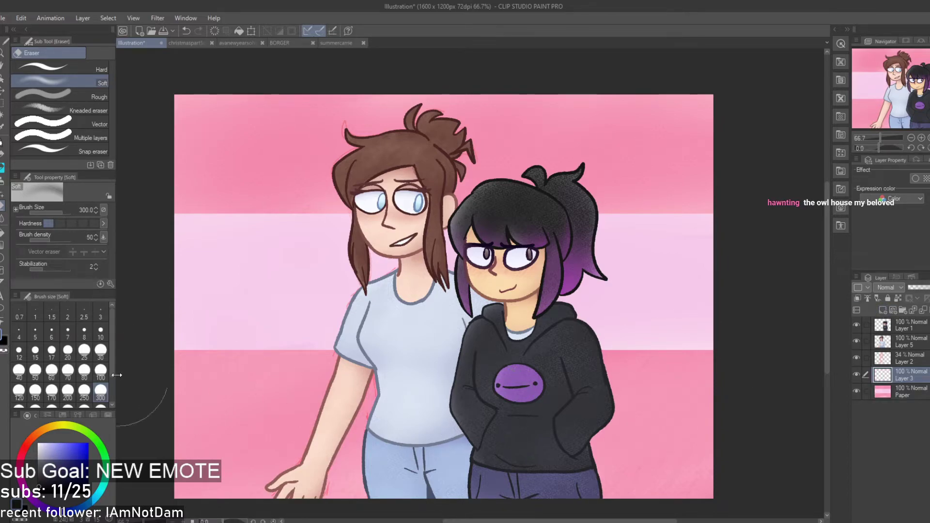
Pick up the pink of the background's lower stripe and shift it to a deeper pink for painting
click(71, 114)
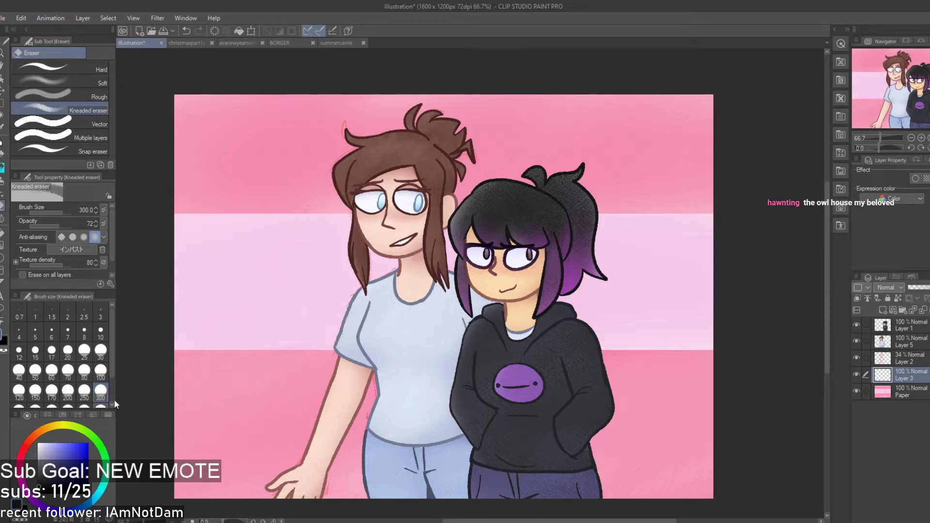
key(i)
click(244, 403)
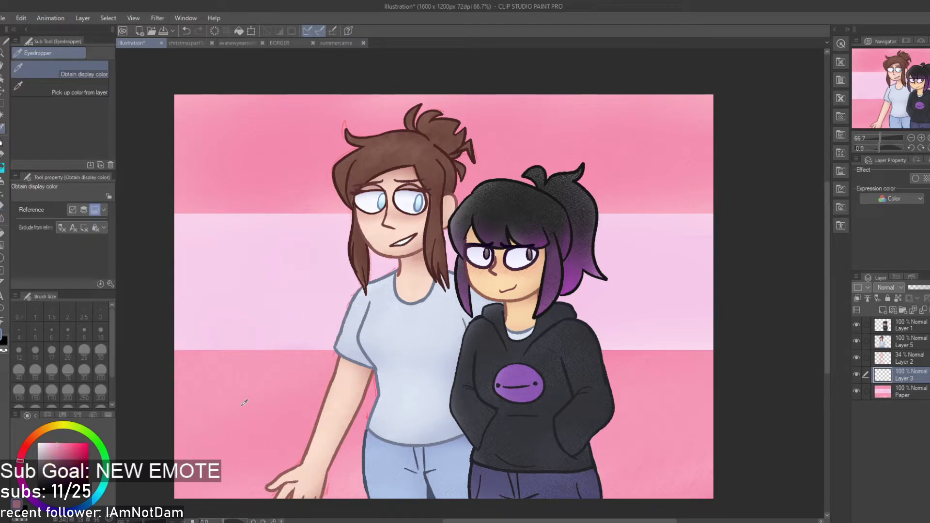
click(65, 451)
key(b)
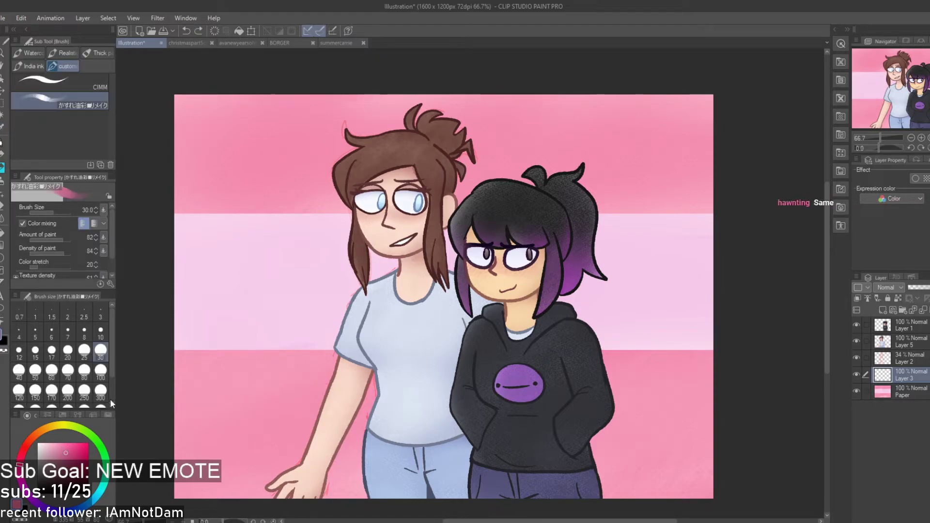
Try the Dry Gouache brush on the background, undo the stroke, and look through the airbrush and decoration brushes
click(89, 51)
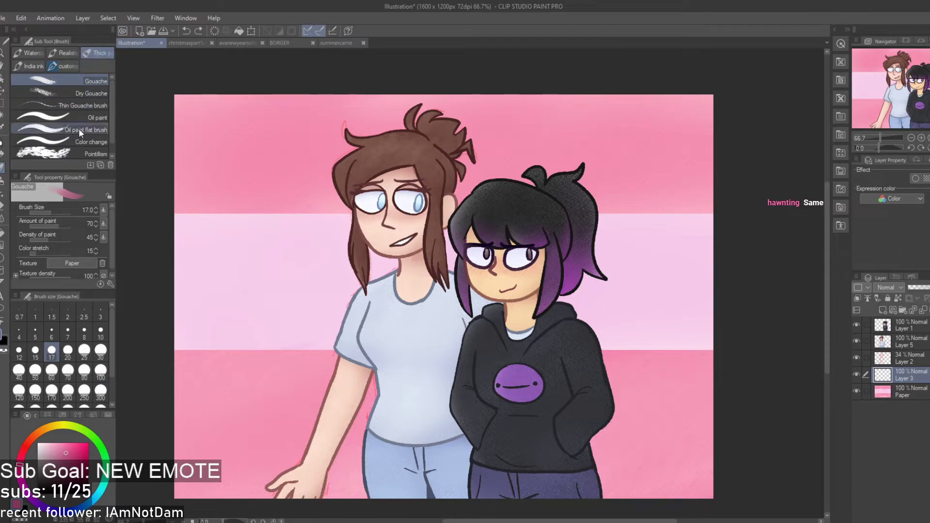
click(77, 93)
scroll(178, 157, down, 1)
drag(232, 313, 203, 338)
key(ctrl+z)
click(80, 107)
click(89, 131)
click(93, 153)
key(b)
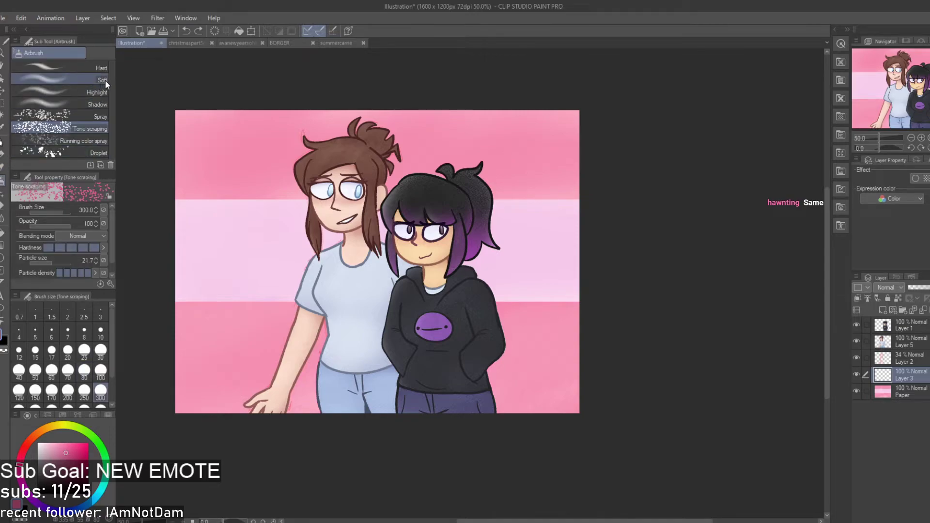
key(b)
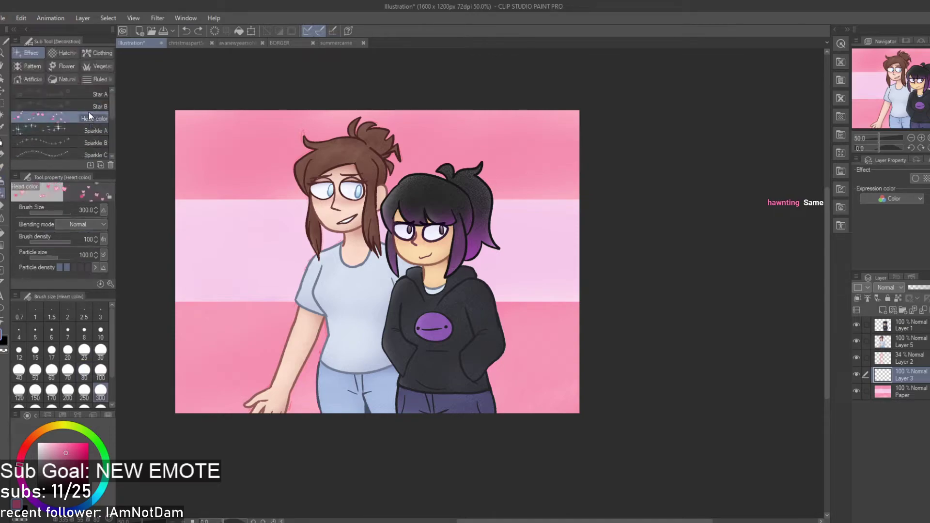
Cover the whole background on the new layer with deep pink strokes using the かすれ油彩 custom brush at size 300
click(69, 66)
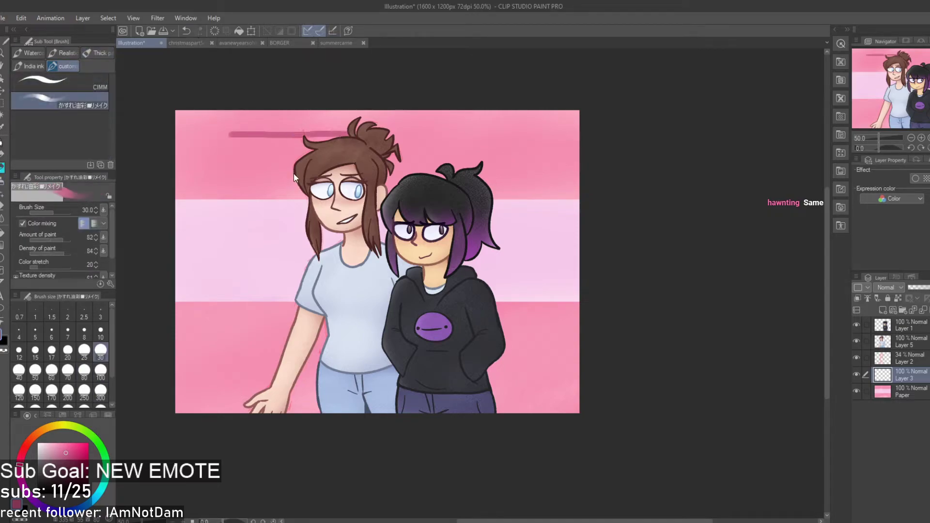
click(100, 394)
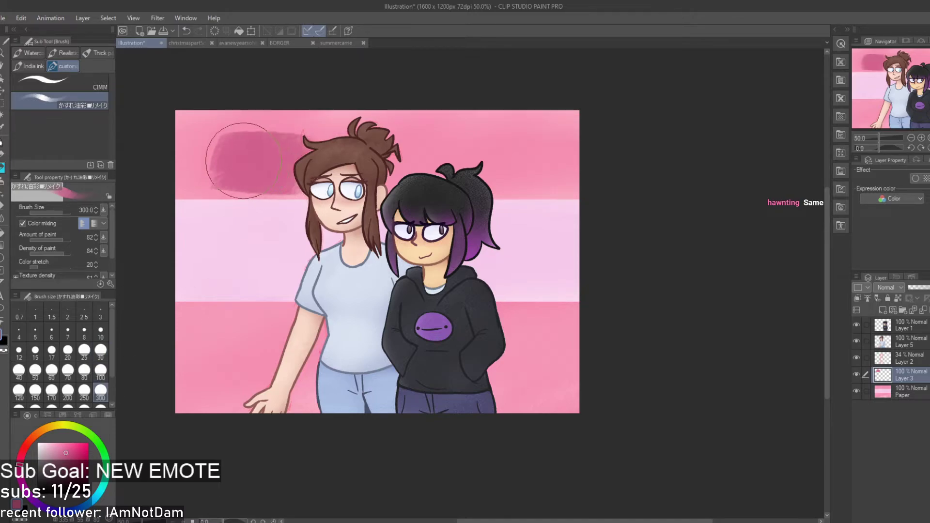
mouse_move(178, 129)
mouse_down()
mouse_move(336, 92)
mouse_move(207, 164)
mouse_move(152, 207)
mouse_move(410, 123)
mouse_move(226, 225)
mouse_move(489, 142)
mouse_move(291, 251)
mouse_move(374, 254)
mouse_move(361, 281)
mouse_move(538, 248)
mouse_move(370, 324)
mouse_move(510, 294)
mouse_move(415, 354)
mouse_move(386, 410)
mouse_move(572, 365)
mouse_move(576, 390)
mouse_move(656, 229)
mouse_move(461, 251)
mouse_move(468, 223)
mouse_move(293, 249)
mouse_move(119, 317)
mouse_move(287, 181)
mouse_move(197, 94)
mouse_up()
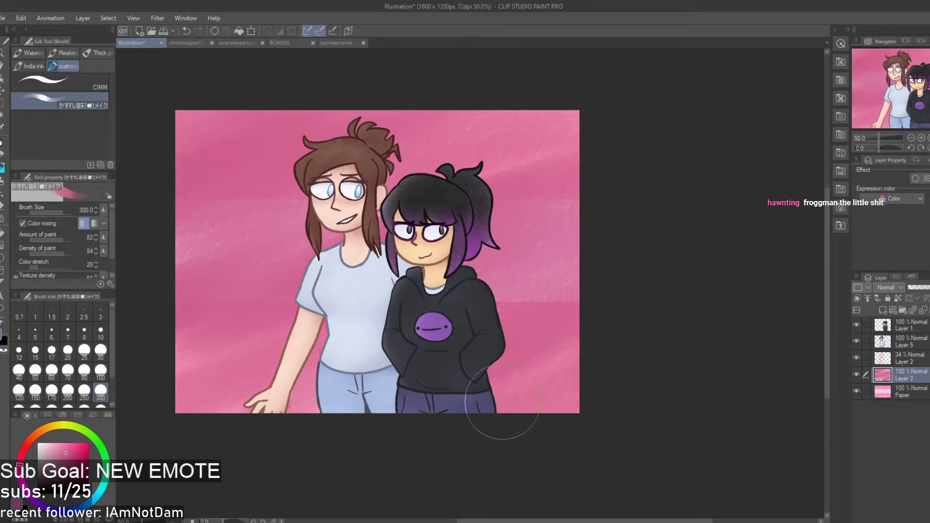
Apply the Tone effect to the deep pink background layer and change its layer color to deep pink
click(926, 179)
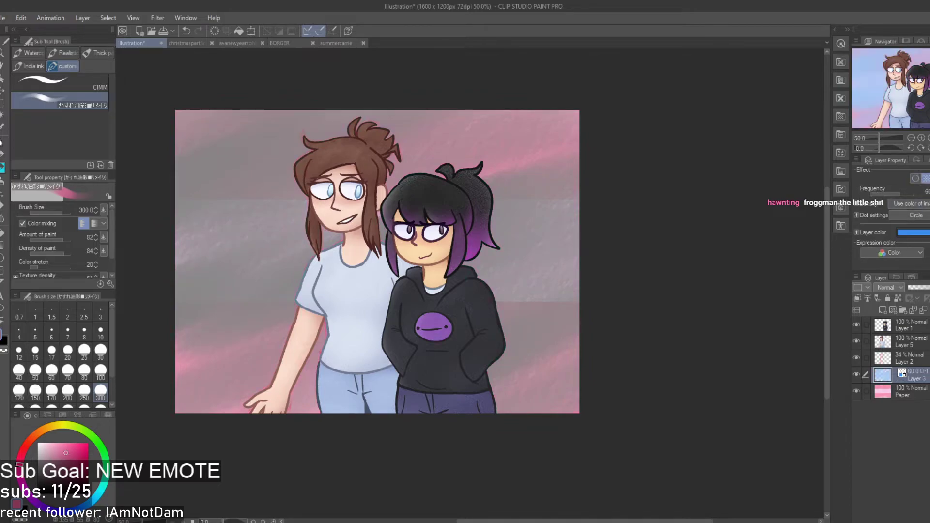
key(ctrl+b)
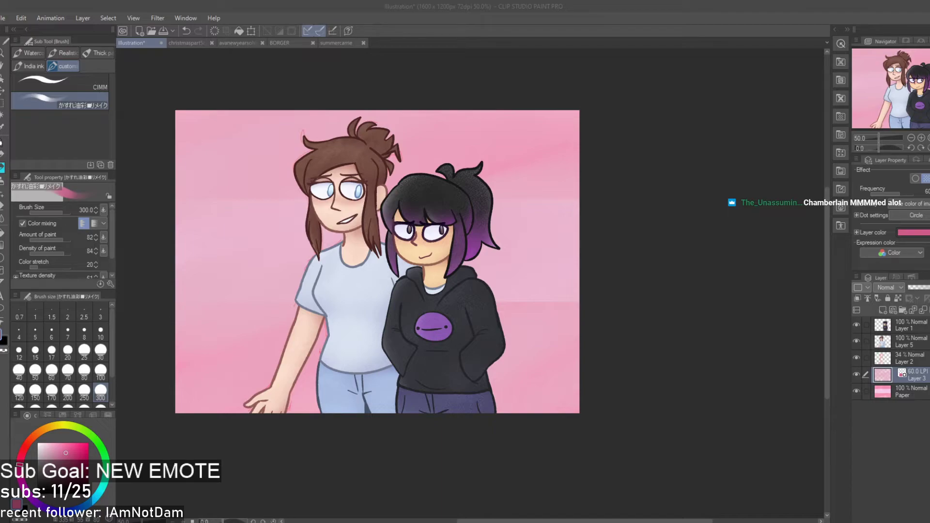
click(693, 496)
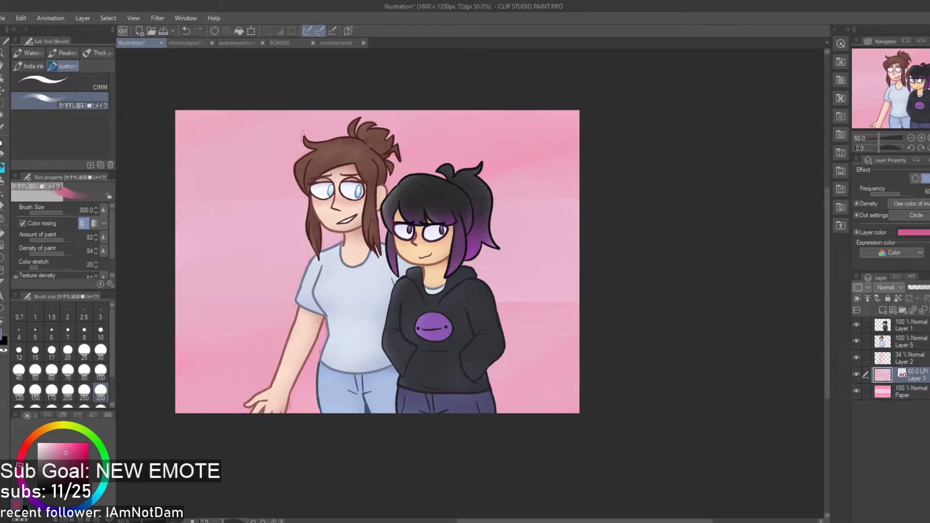
Set the dot frequency of the background tone layer to 5 LPI for large dots
drag(895, 197, 872, 195)
scroll(433, 240, down, 2)
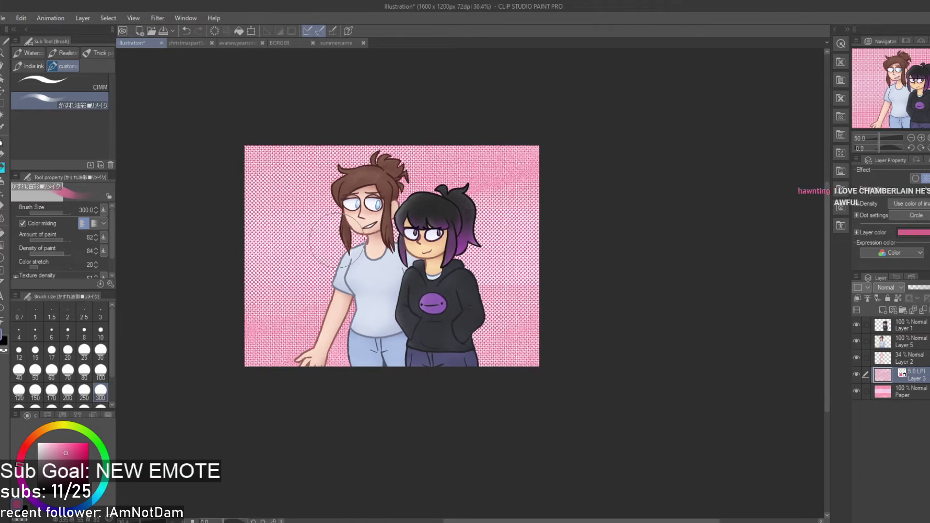
scroll(336, 241, up, 4)
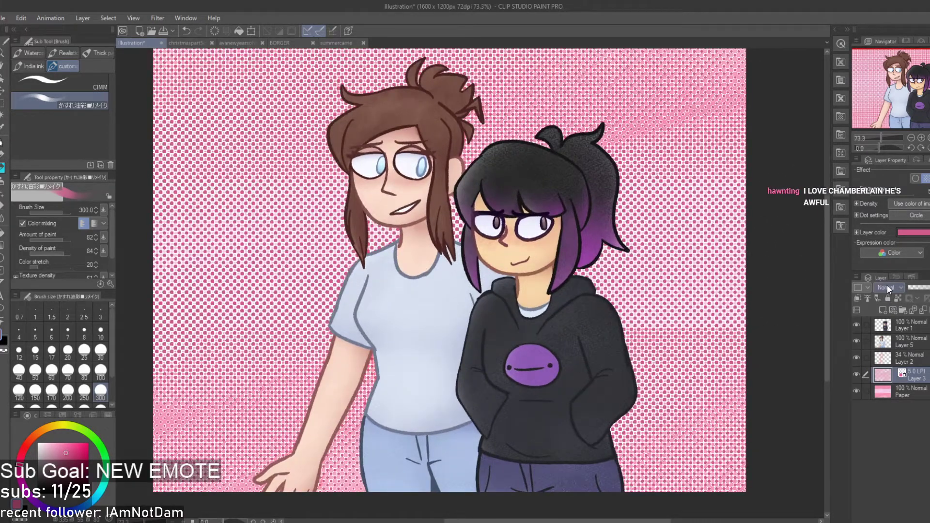
Set the background tone layer's blending mode to Color burn and strongly lower its opacity
scroll(887, 286, down, 1)
scroll(887, 285, down, 2)
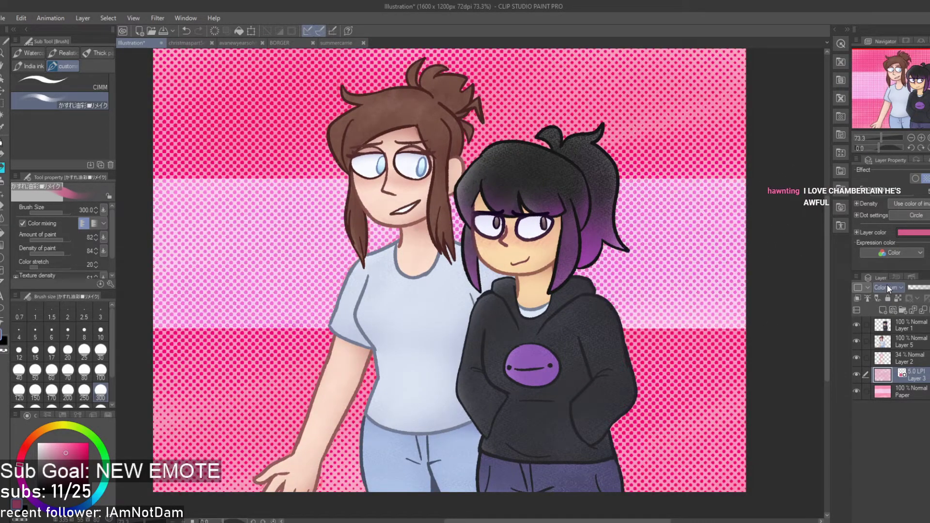
click(914, 288)
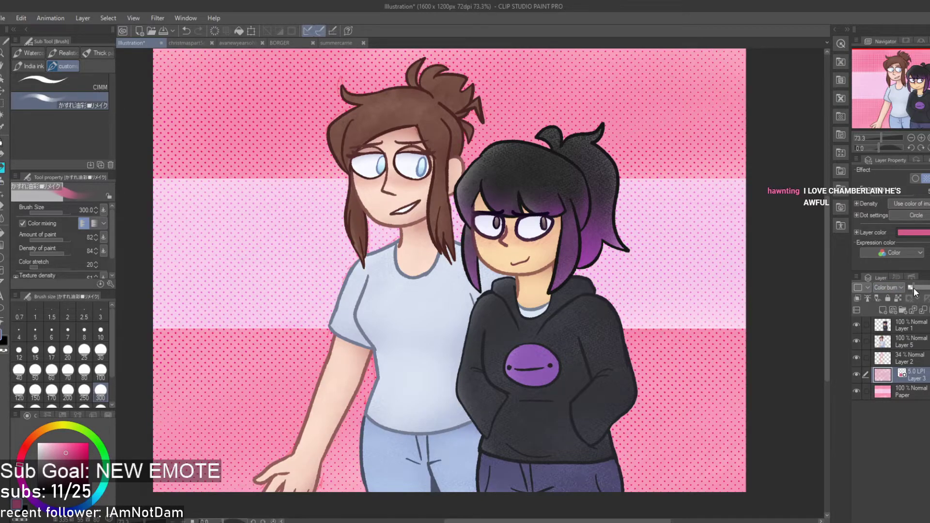
Try the Lighten, Color dodge and Screen blending modes on the tone layer and return to Color burn at low opacity
scroll(891, 286, down, 2)
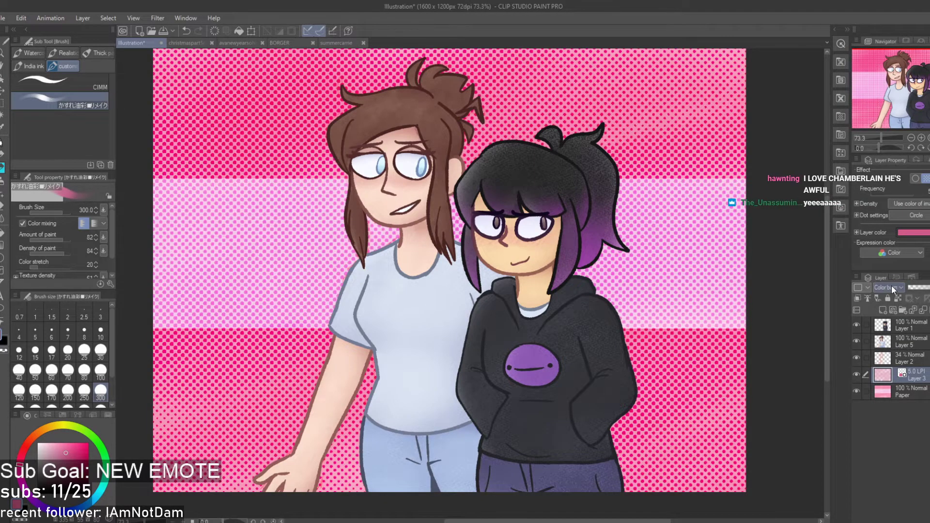
scroll(892, 285, down, 2)
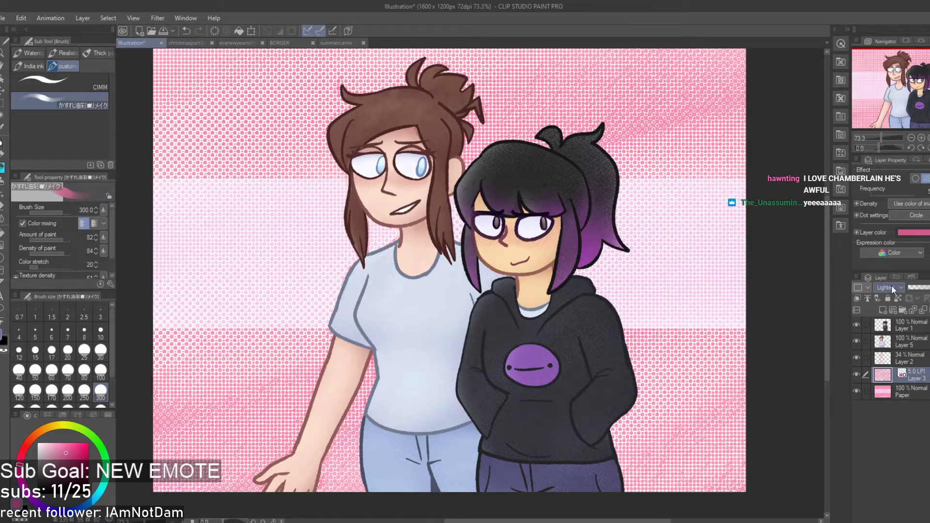
scroll(718, 307, down, 2)
click(912, 287)
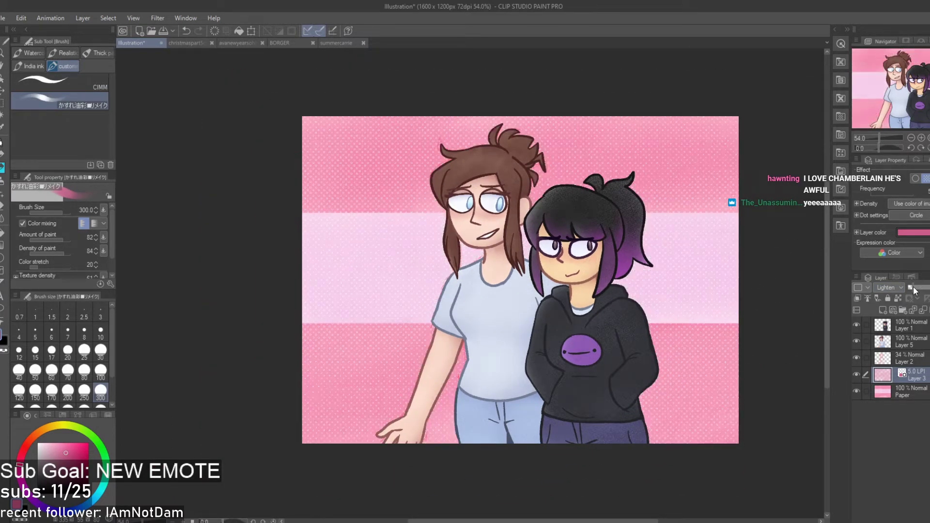
scroll(768, 315, up, 3)
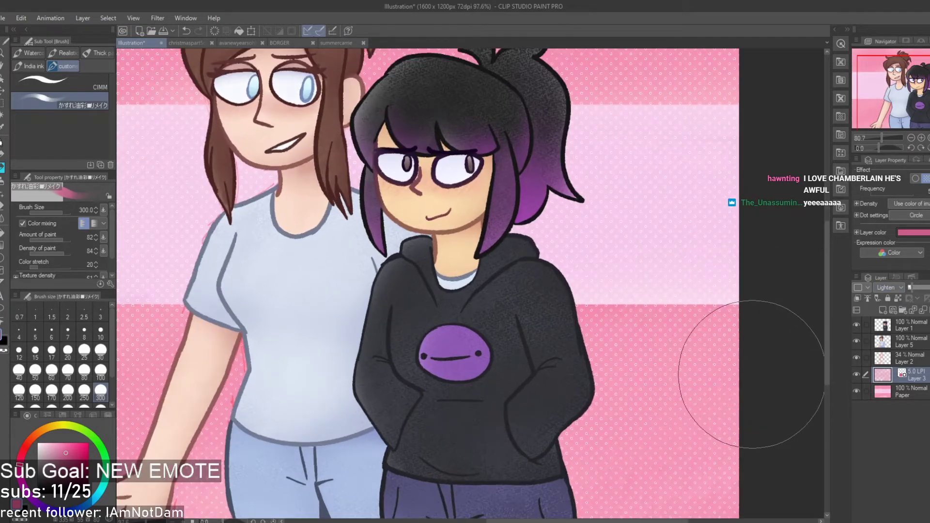
scroll(891, 287, down, 1)
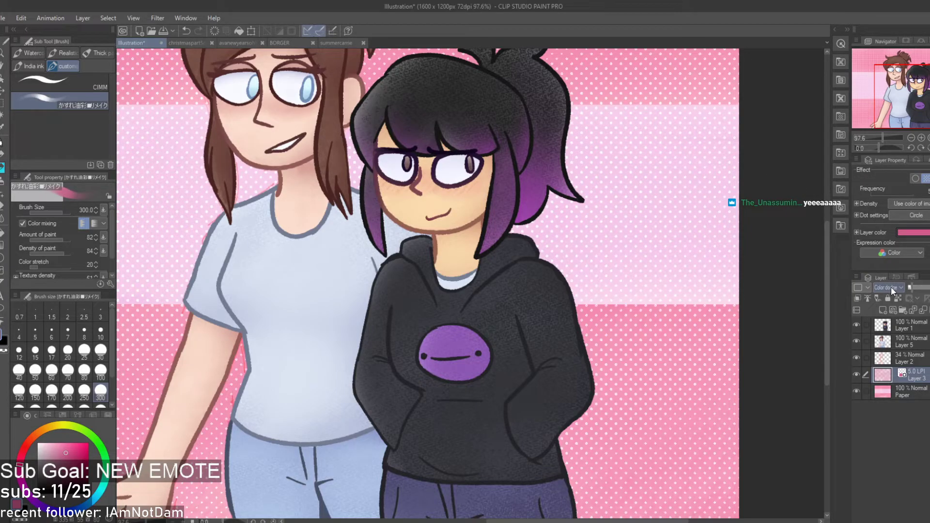
scroll(624, 271, down, 3)
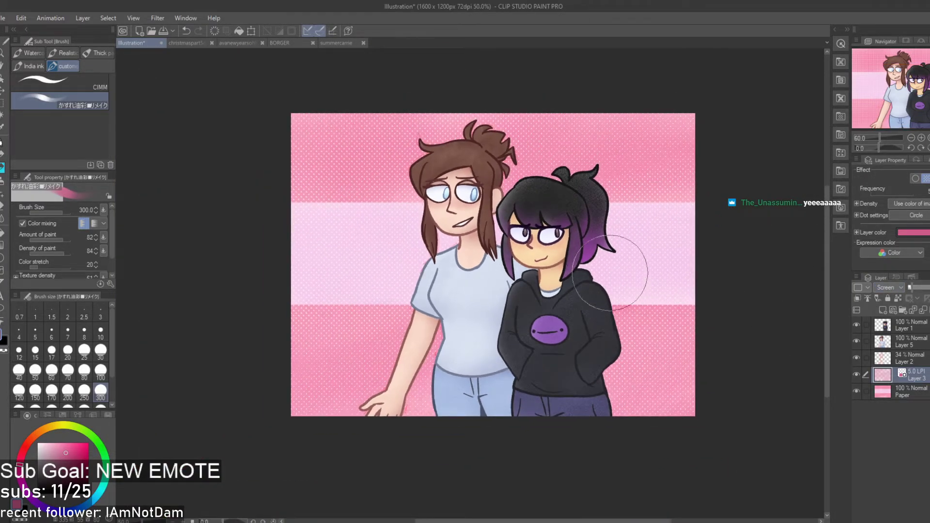
scroll(891, 288, up, 6)
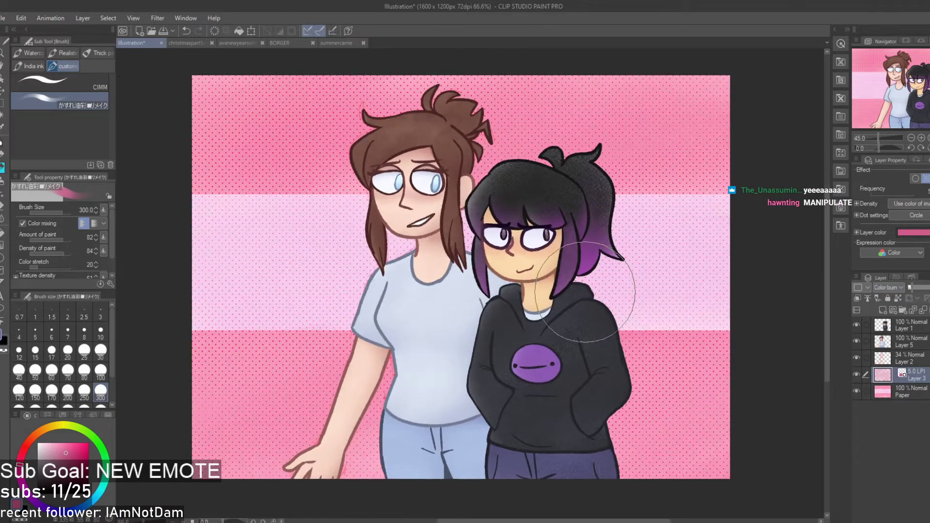
Fade out the tone dots across the middle of the background with the Soft eraser at size 600
key(e)
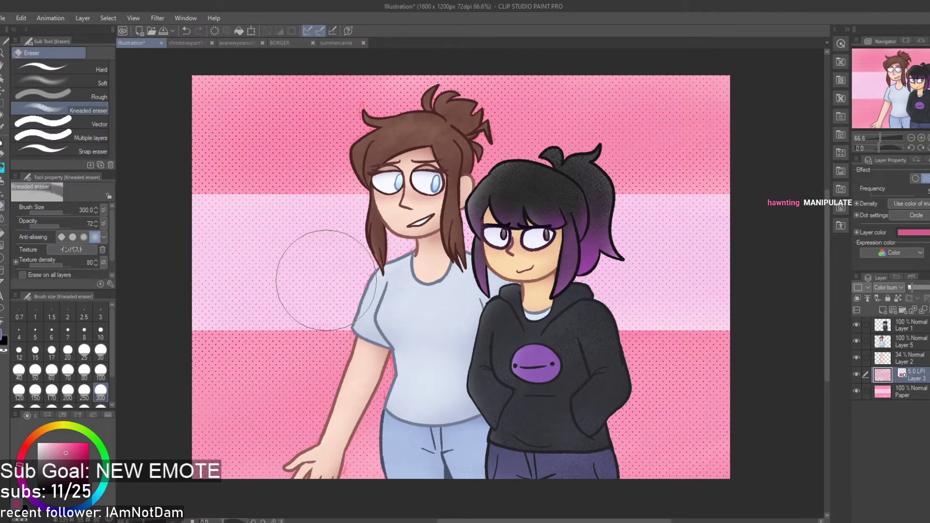
click(84, 86)
scroll(246, 155, down, 2)
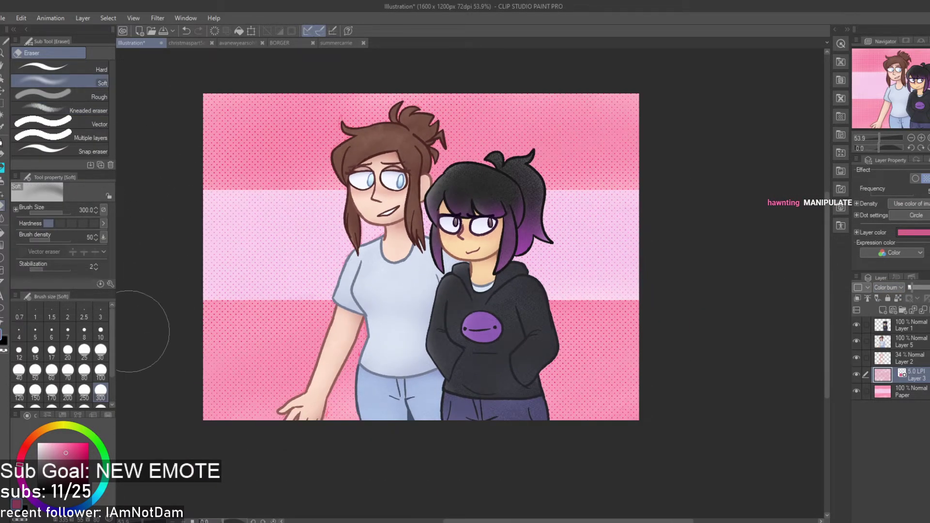
click(100, 405)
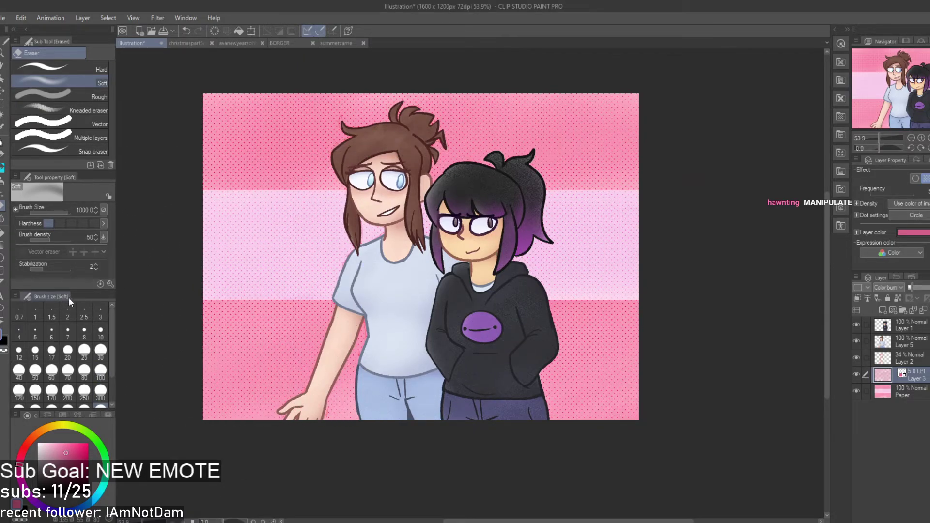
click(100, 392)
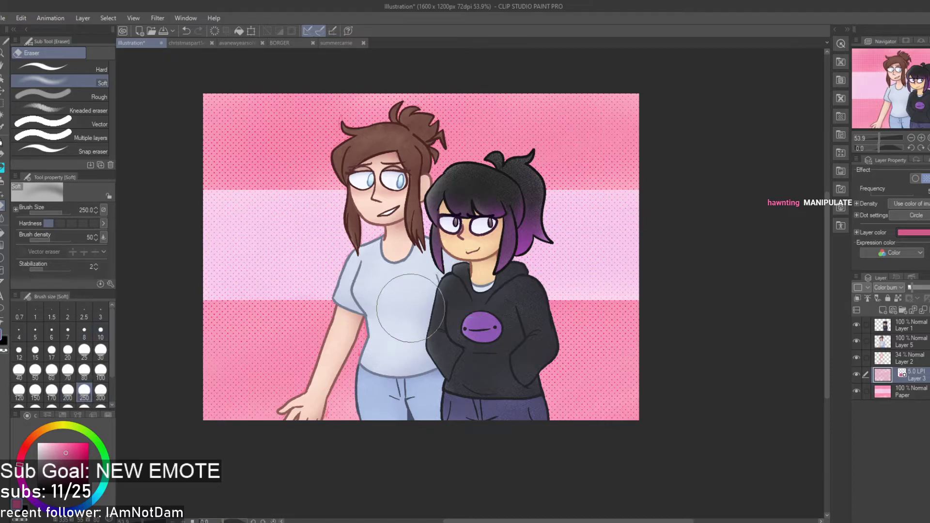
scroll(288, 318, down, 2)
scroll(311, 238, up, 1)
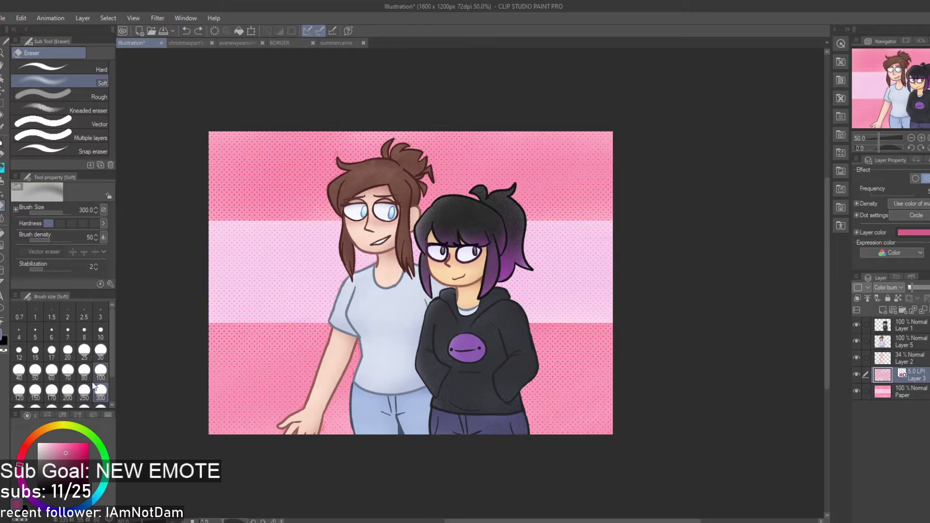
click(53, 406)
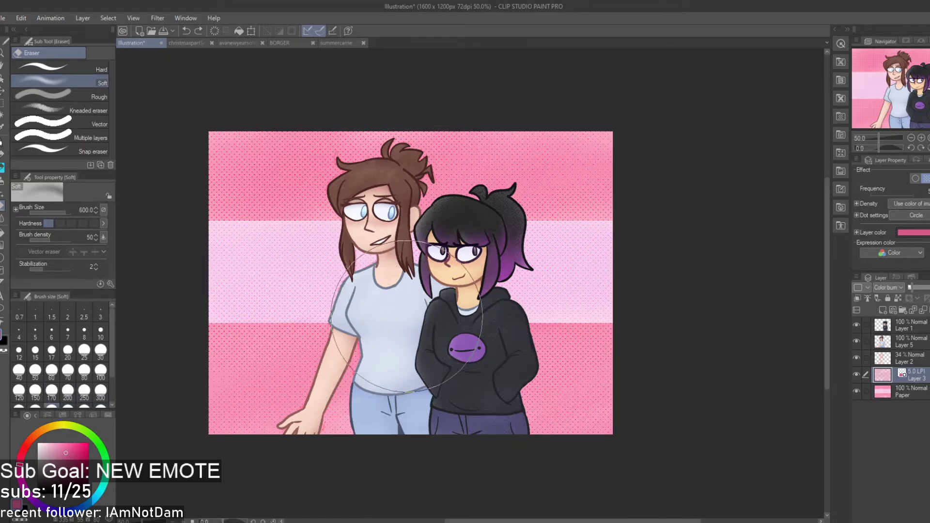
mouse_move(279, 266)
mouse_down()
mouse_move(506, 268)
mouse_move(259, 283)
mouse_move(538, 269)
mouse_move(314, 302)
mouse_move(519, 239)
mouse_move(355, 347)
mouse_move(397, 182)
mouse_move(513, 231)
mouse_up()
scroll(514, 231, up, 1)
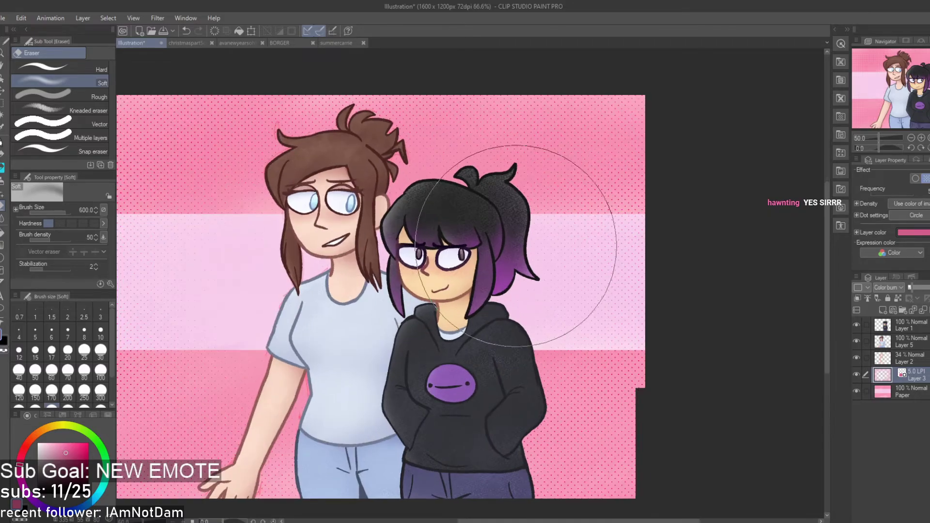
Merge the tone layer down into the Paper layer
click(924, 310)
scroll(394, 162, down, 3)
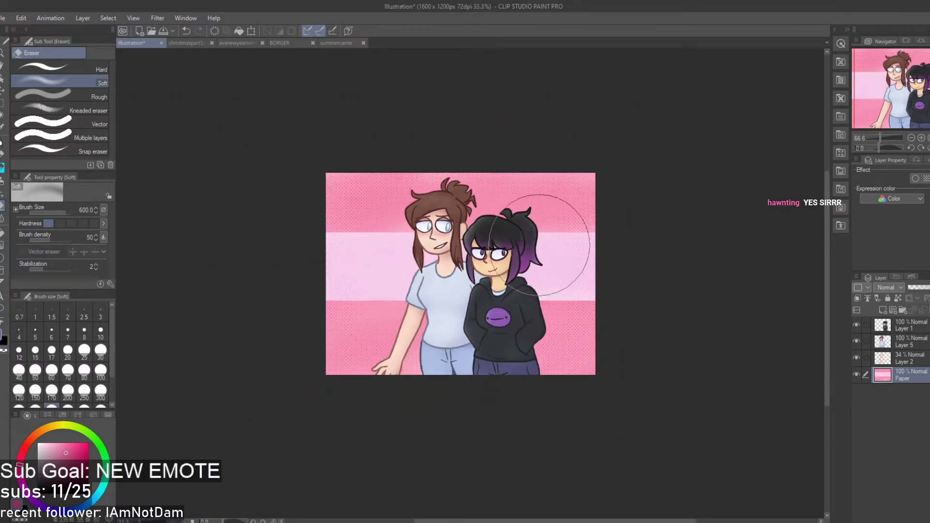
scroll(684, 270, up, 2)
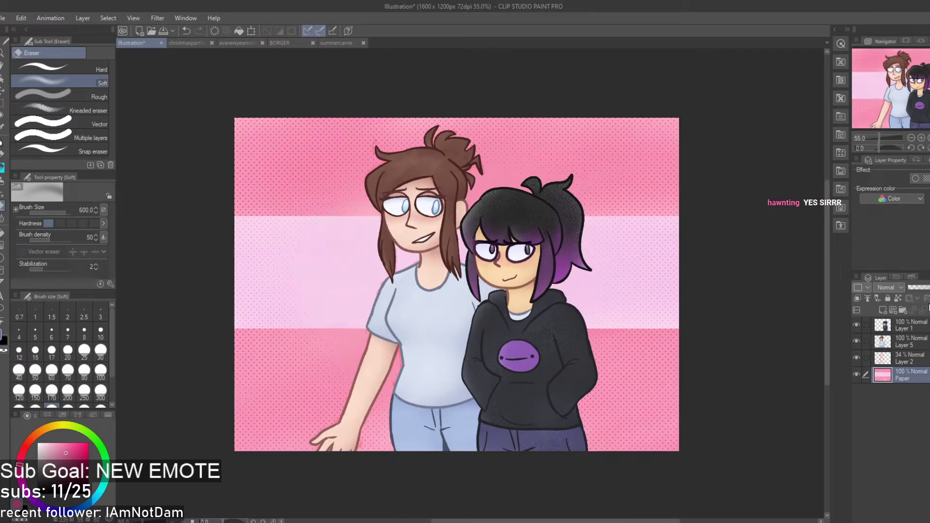
Add a new layer beneath the Paper layer and fill it with light pink
click(883, 310)
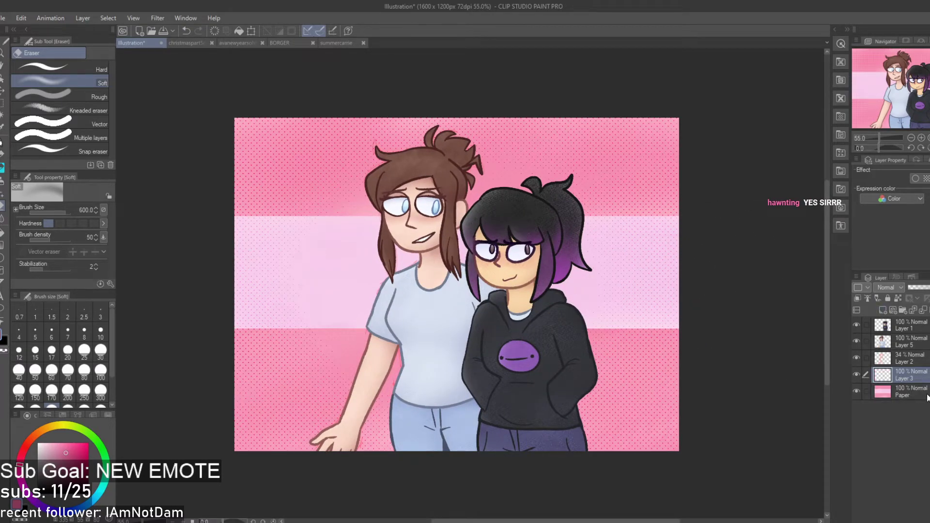
click(927, 396)
drag(924, 377, 926, 398)
click(48, 442)
key(g)
click(803, 348)
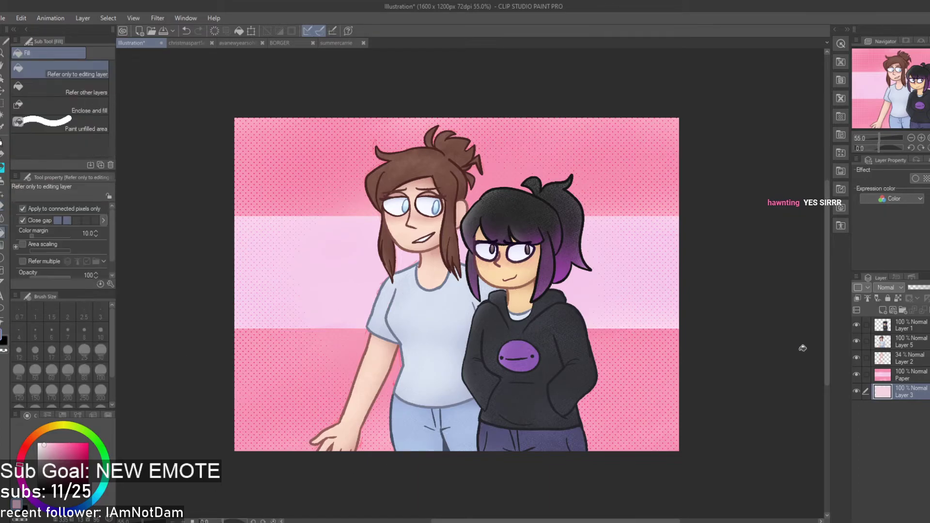
Try the Paper layer at 74% opacity and restore it to 100%
click(902, 375)
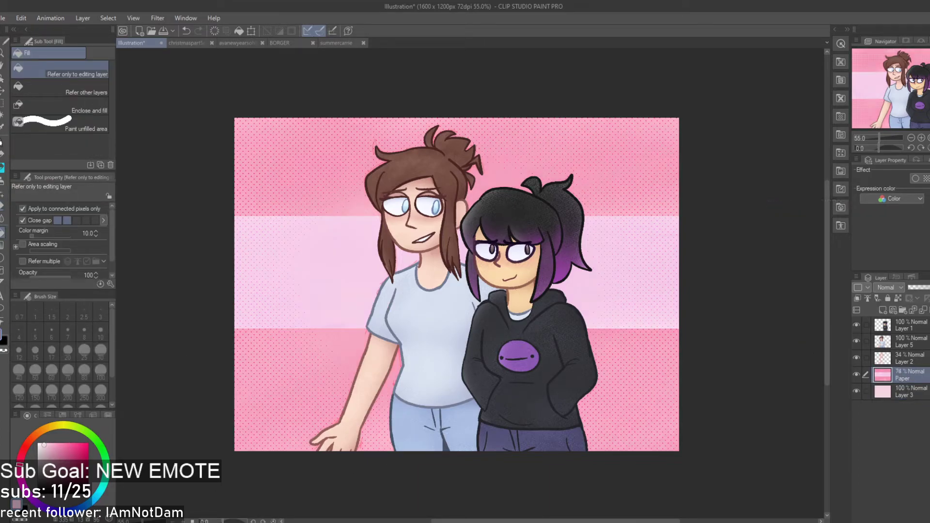
scroll(567, 248, down, 2)
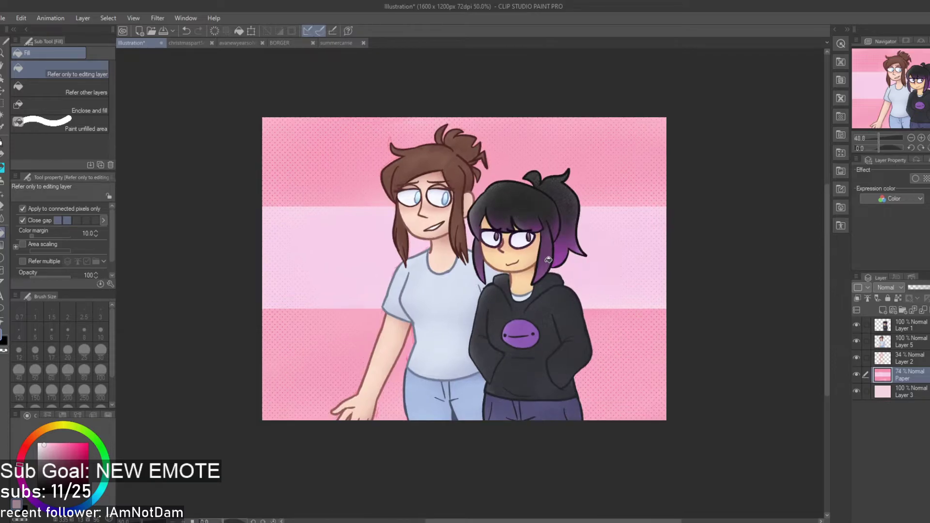
drag(926, 290, 929, 290)
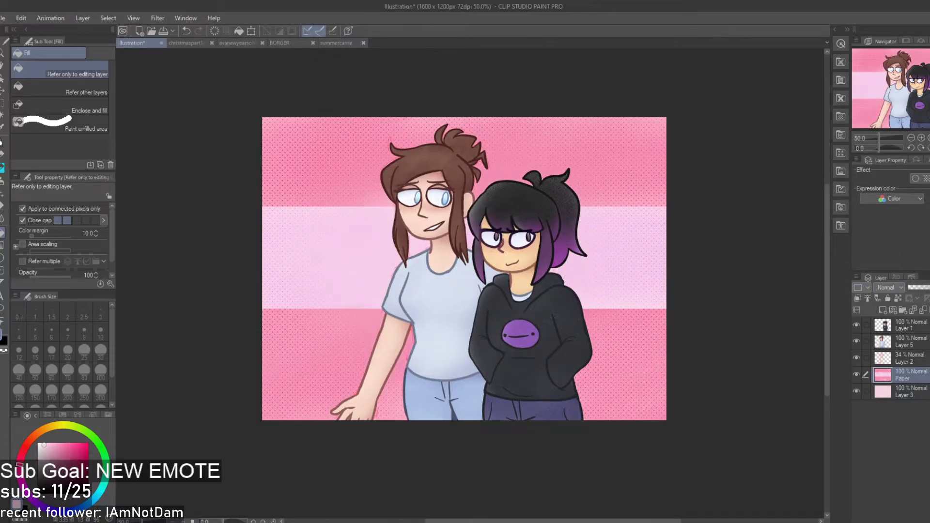
Merge the Paper layer down into the light pink layer
click(927, 312)
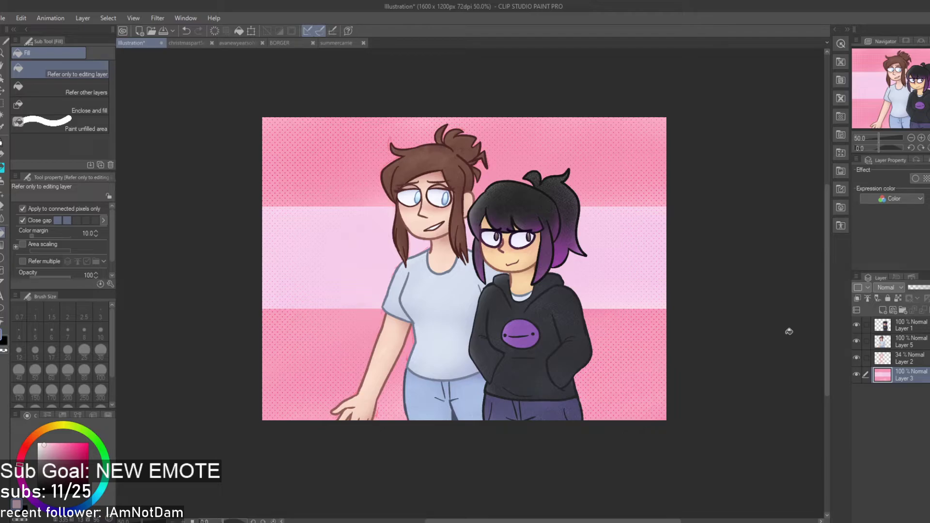
scroll(543, 247, up, 3)
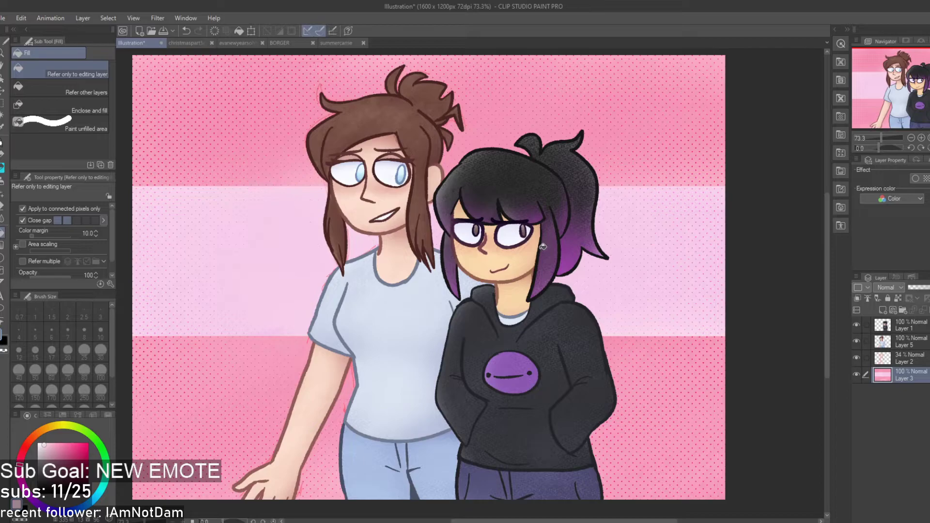
scroll(543, 246, down, 1)
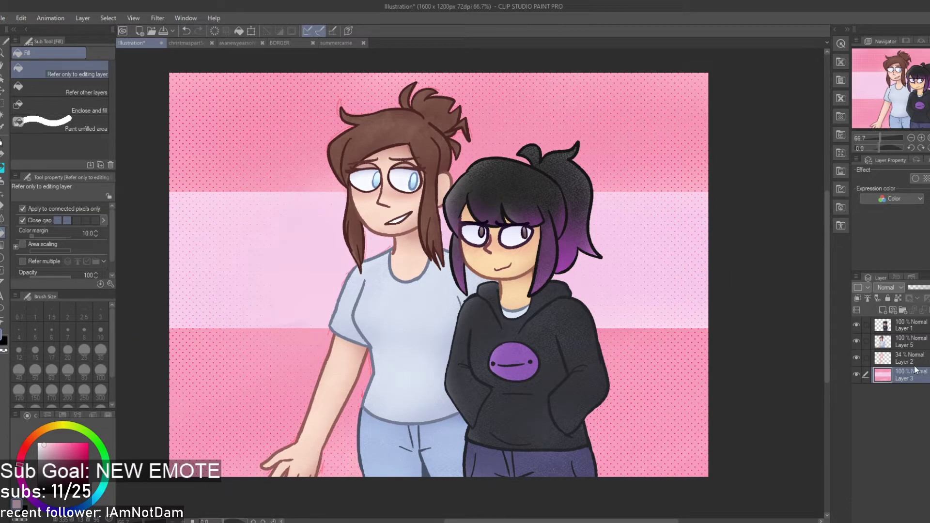
Add a new layer at the top of the layer stack and switch to the custom pen
click(882, 311)
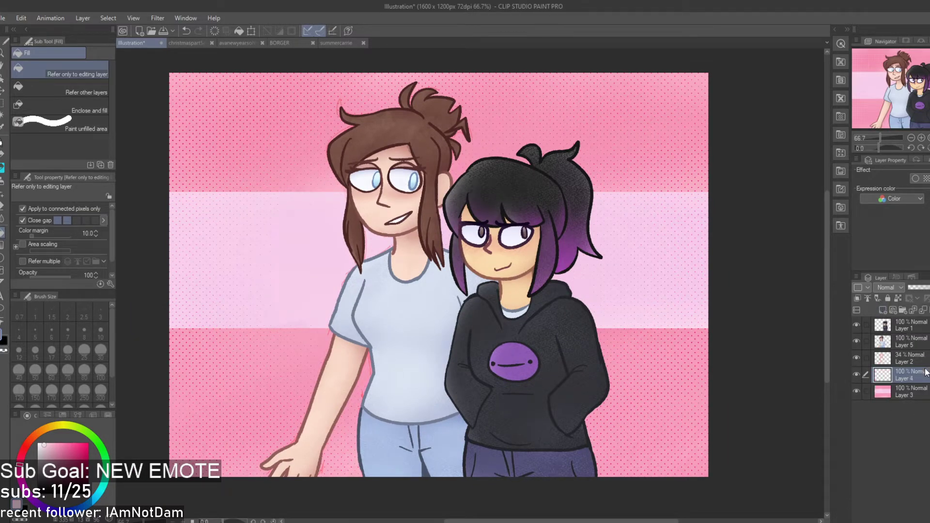
drag(928, 345, 927, 322)
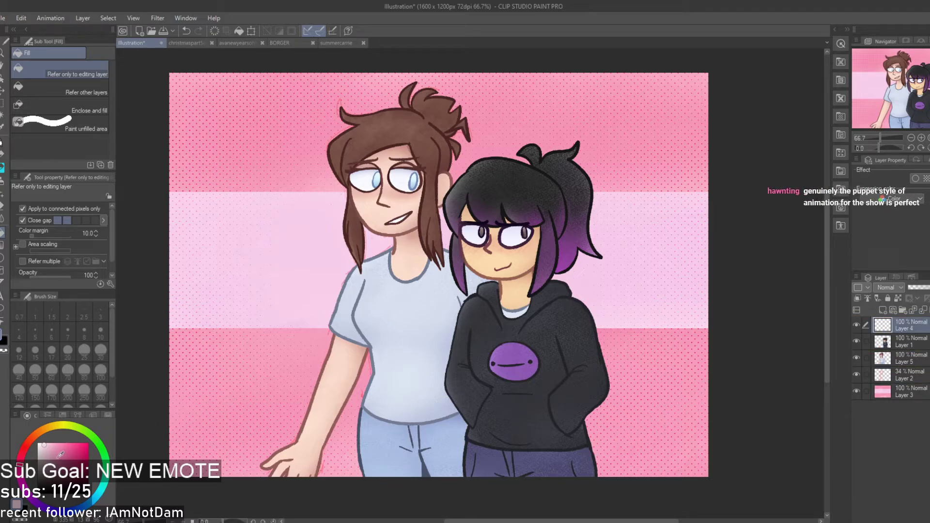
key(p)
scroll(246, 437, up, 4)
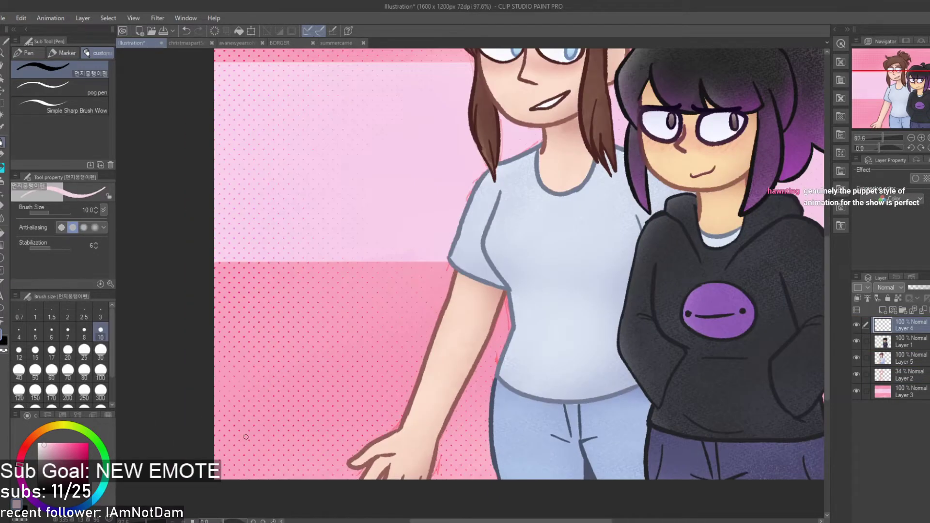
Try handwriting a light pink signature in the illustration's lower-left area at brush size 10 and undo it
mouse_move(258, 393)
mouse_down()
mouse_move(271, 436)
mouse_move(240, 398)
mouse_move(224, 342)
mouse_move(237, 402)
mouse_move(308, 317)
mouse_up()
key(ctrl+z)
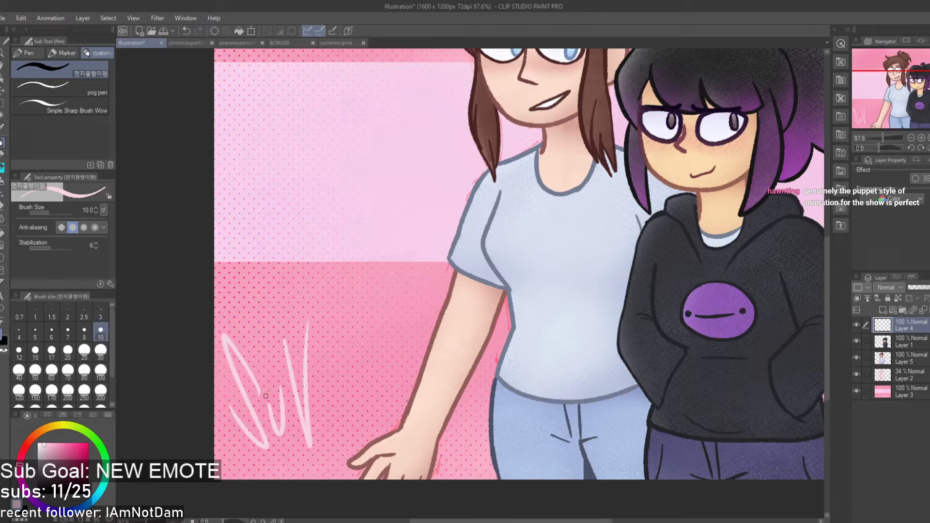
key(ctrl+z)
key(ctrl+z)
Handwrite the artist's signature in light pink at brush size 7 beside the brown-haired character's hand, undoing imperfect strokes
click(68, 332)
key(ctrl+z)
mouse_move(235, 357)
mouse_down()
mouse_move(278, 448)
mouse_move(234, 416)
mouse_move(283, 388)
mouse_up()
key(ctrl+z)
drag(286, 338, 310, 318)
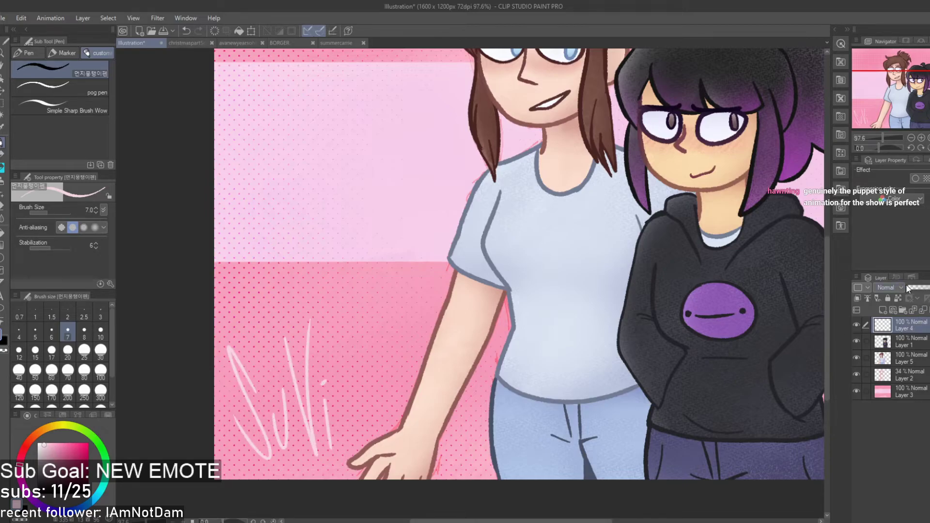
Set the signature layer's blending mode to Hard light and its opacity to 65%
click(889, 141)
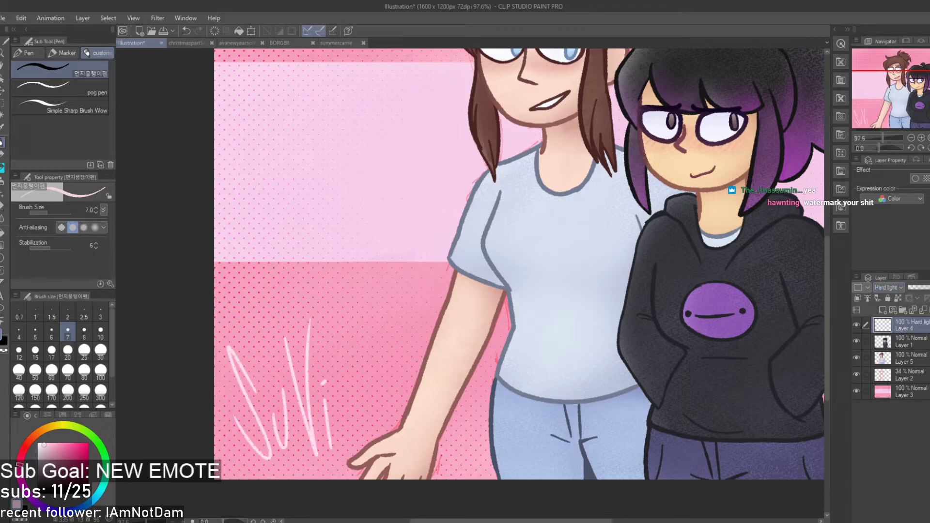
drag(929, 287, 928, 289)
scroll(644, 317, down, 5)
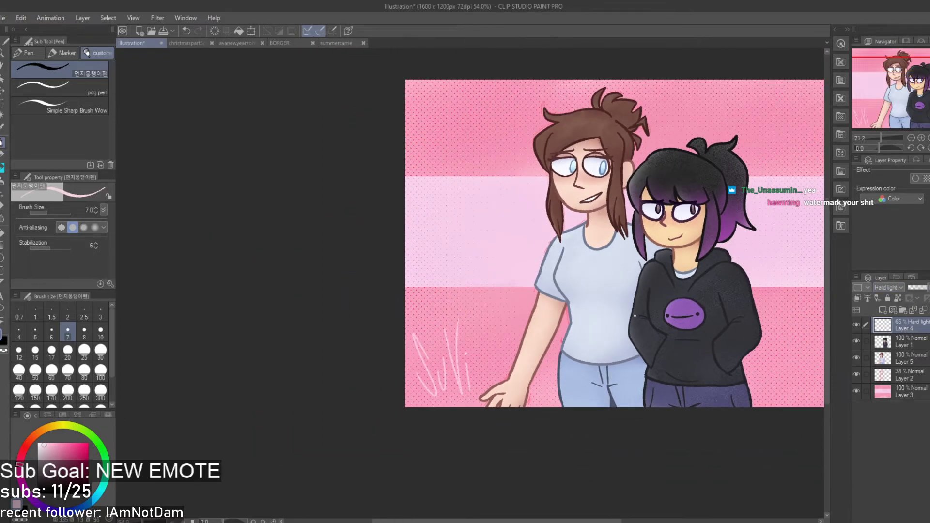
Move the signature layer directly above the striped background layer and merge it down into the background
scroll(714, 335, up, 1)
click(923, 310)
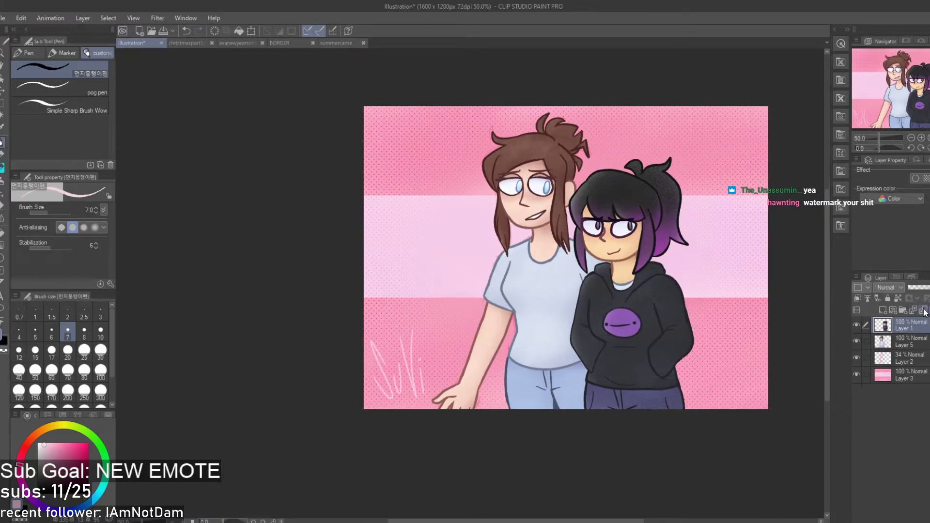
drag(909, 322, 928, 376)
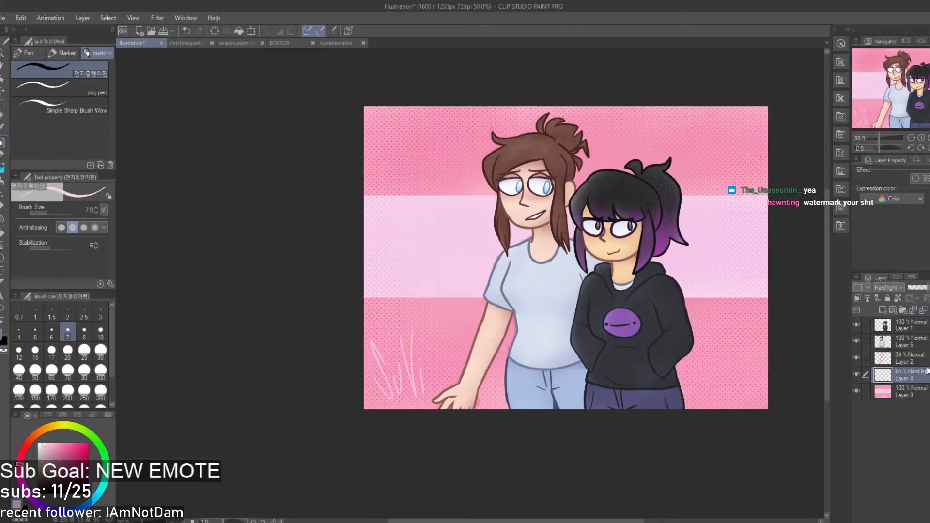
click(925, 310)
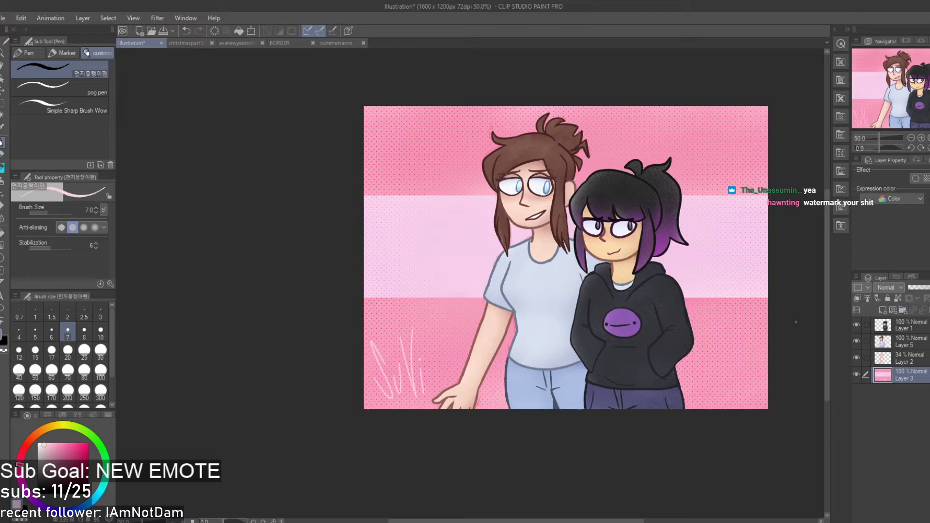
Examine the signature, background and both characters at several zoom levels
scroll(402, 357, down, 3)
scroll(466, 320, up, 5)
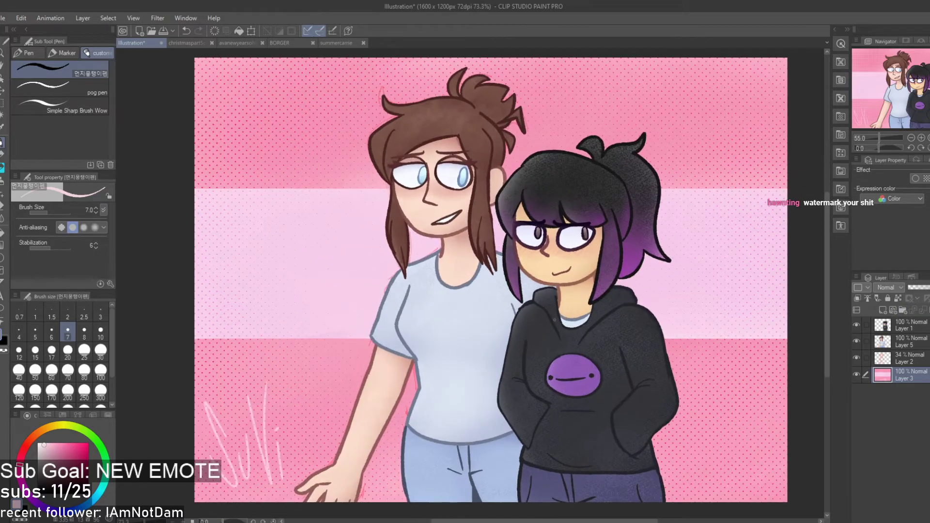
scroll(467, 319, down, 3)
scroll(585, 279, up, 3)
scroll(584, 280, down, 4)
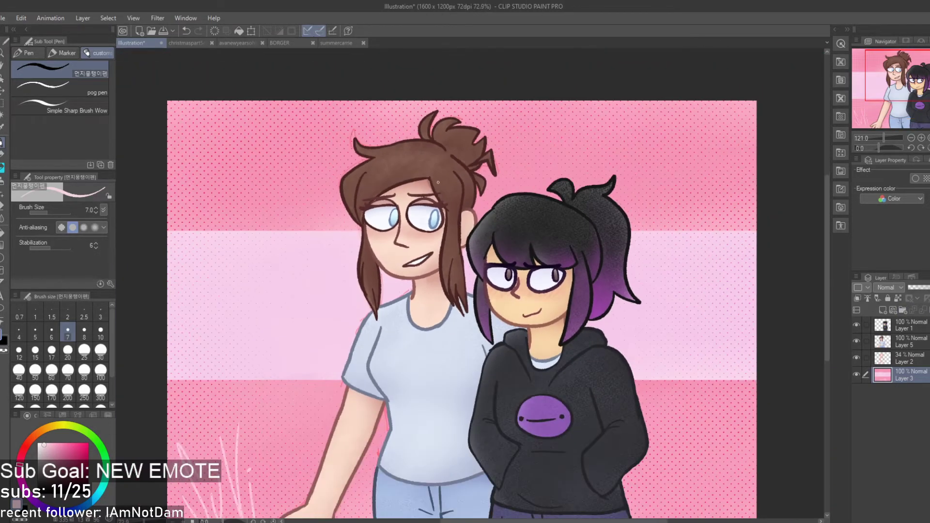
scroll(590, 310, up, 2)
scroll(590, 310, down, 3)
scroll(590, 310, up, 3)
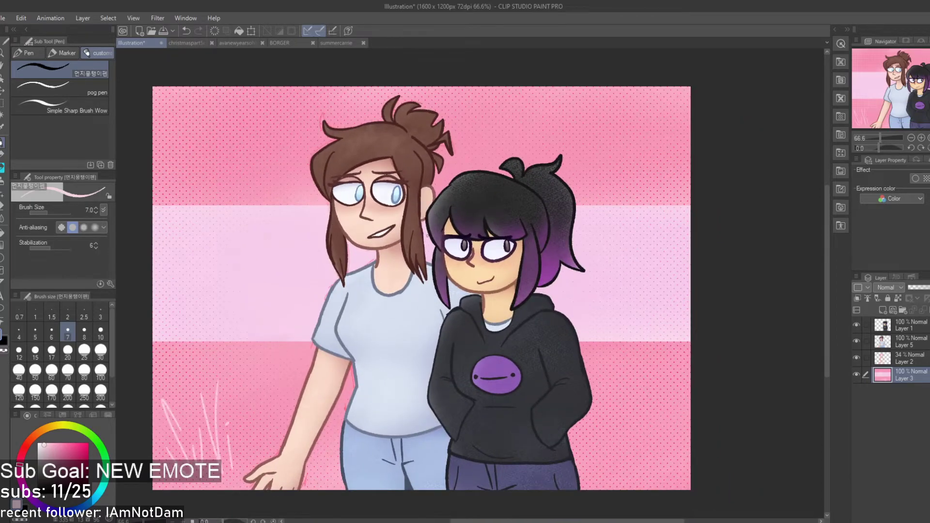
Close the four other open images, christmaspart5clean.png, avanewyearsohheyo.png, summercarrie and BORGER, keeping only the two-character illustration open
click(193, 45)
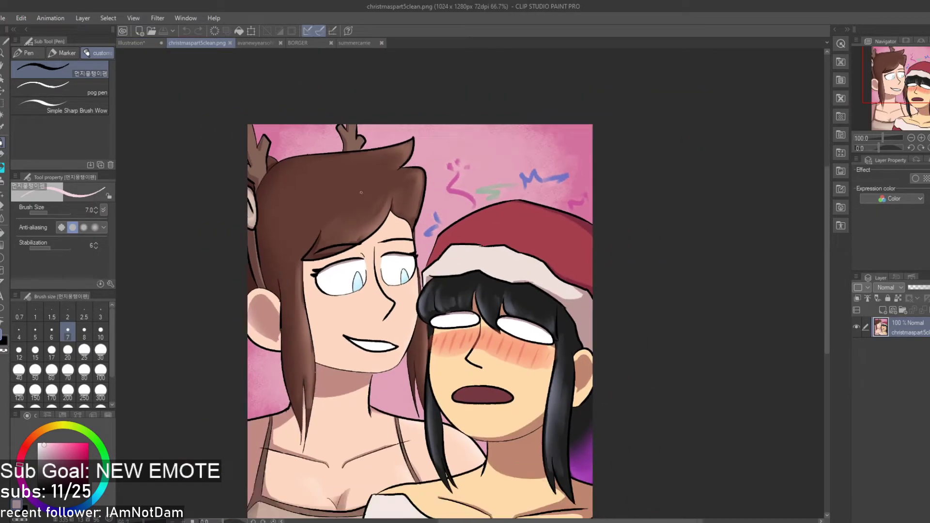
click(229, 43)
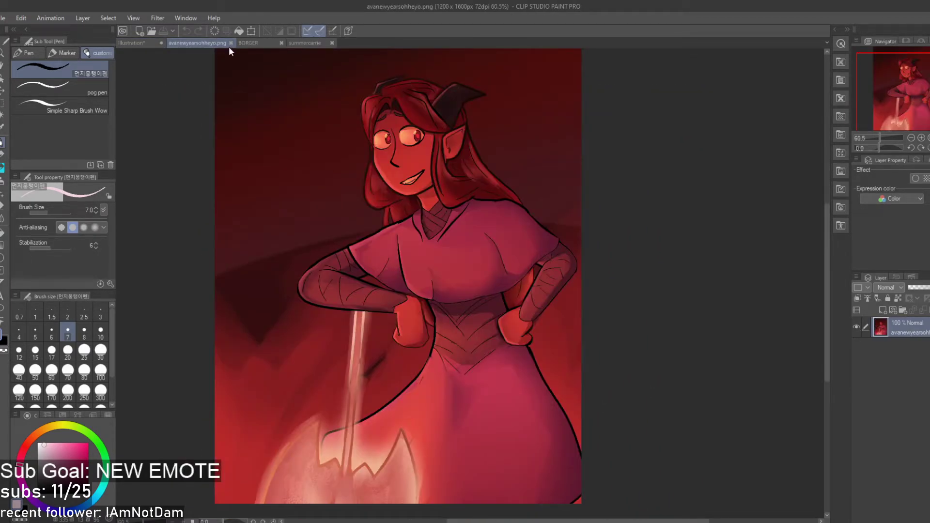
click(230, 42)
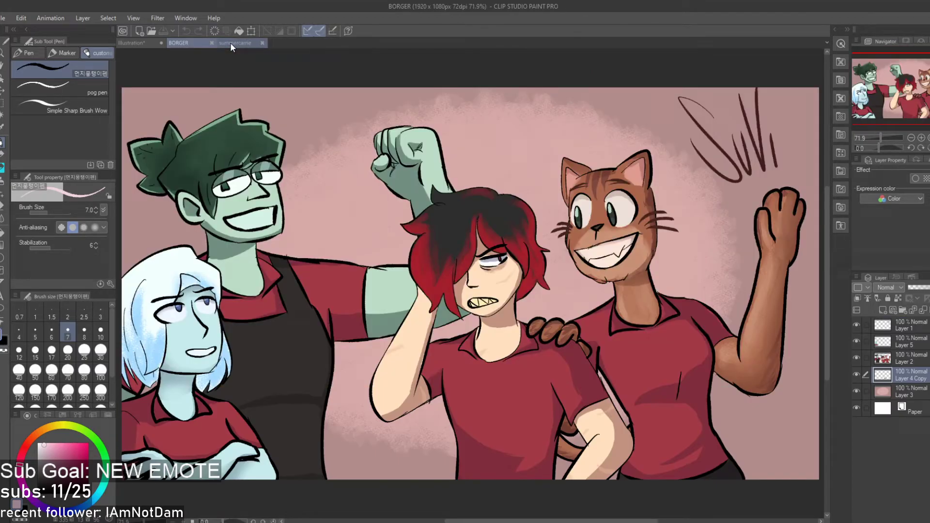
click(231, 43)
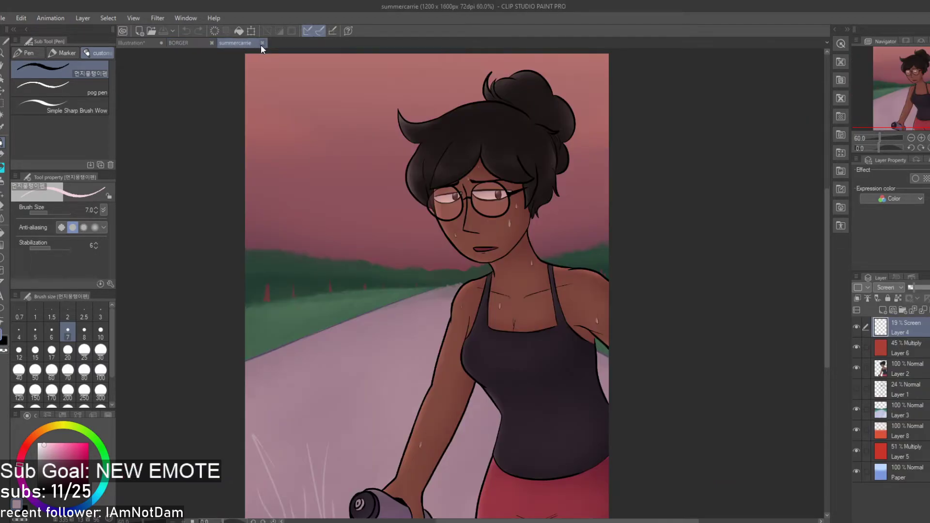
click(261, 43)
click(211, 43)
Inspect both characters' faces and clothing up close and check the overall composition
scroll(310, 145, down, 2)
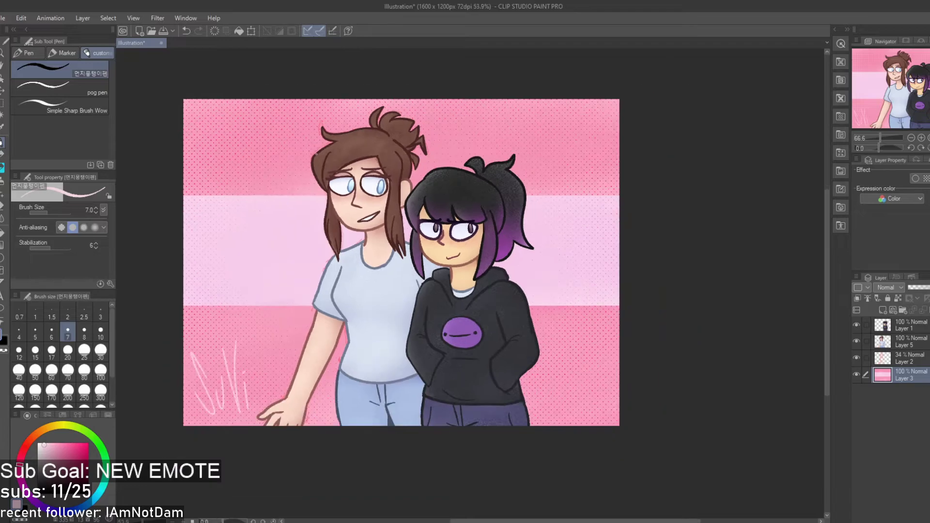
scroll(503, 230, up, 3)
scroll(388, 189, down, 2)
scroll(390, 190, up, 3)
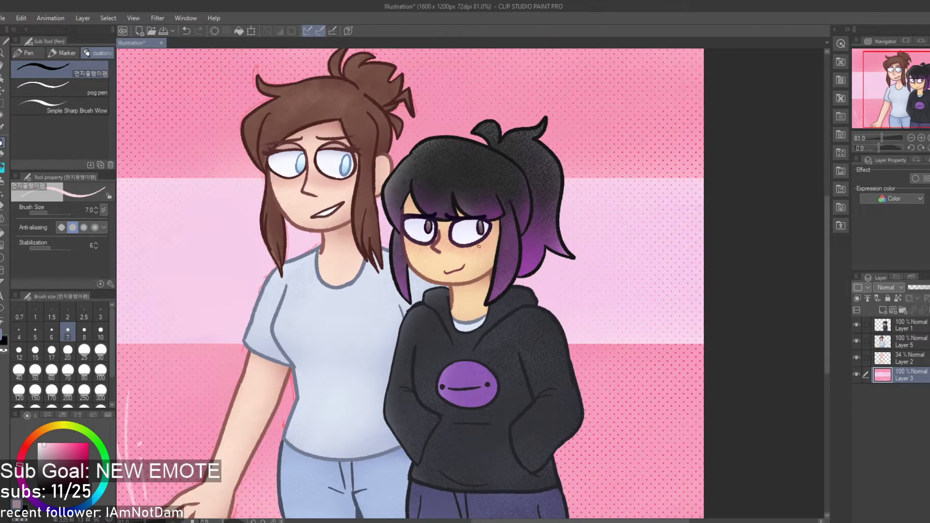
scroll(394, 198, up, 2)
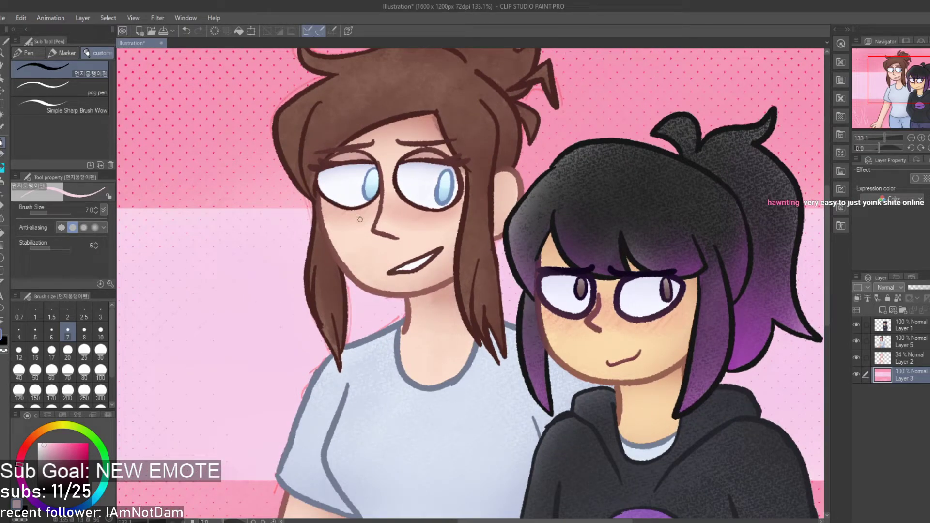
scroll(362, 217, down, 3)
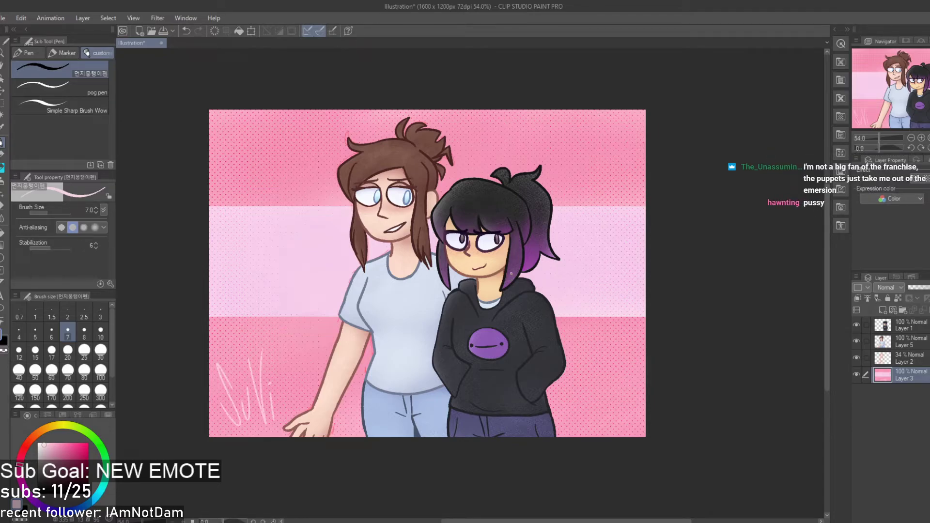
scroll(419, 233, up, 2)
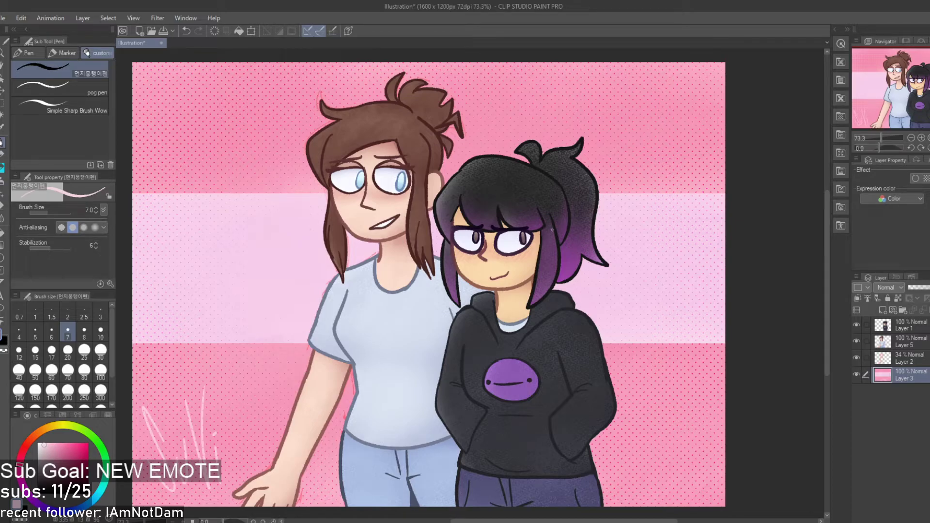
scroll(429, 139, down, 1)
scroll(535, 303, down, 1)
key(ctrl+plus)
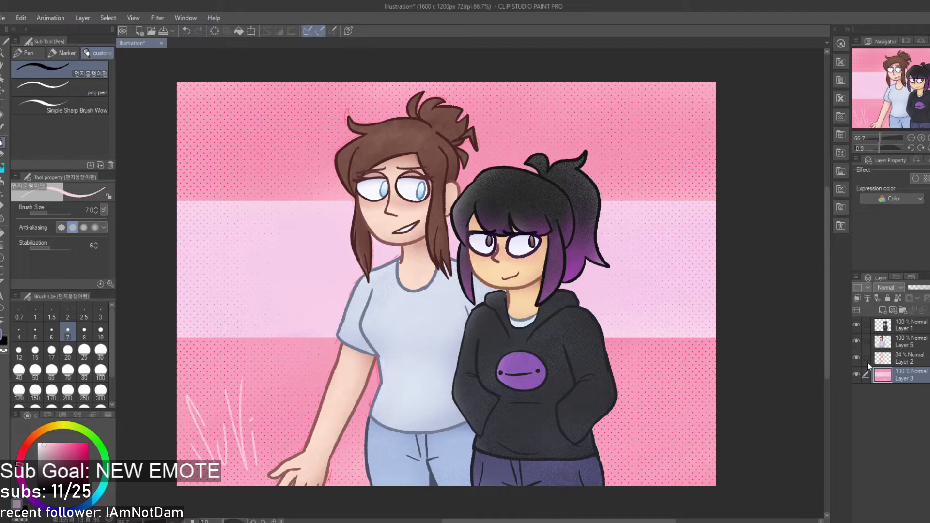
Temporarily hide both character layers, compare the background with and without the rough sketch, and leave the sketch layer hidden with the characters shown
click(856, 341)
click(857, 326)
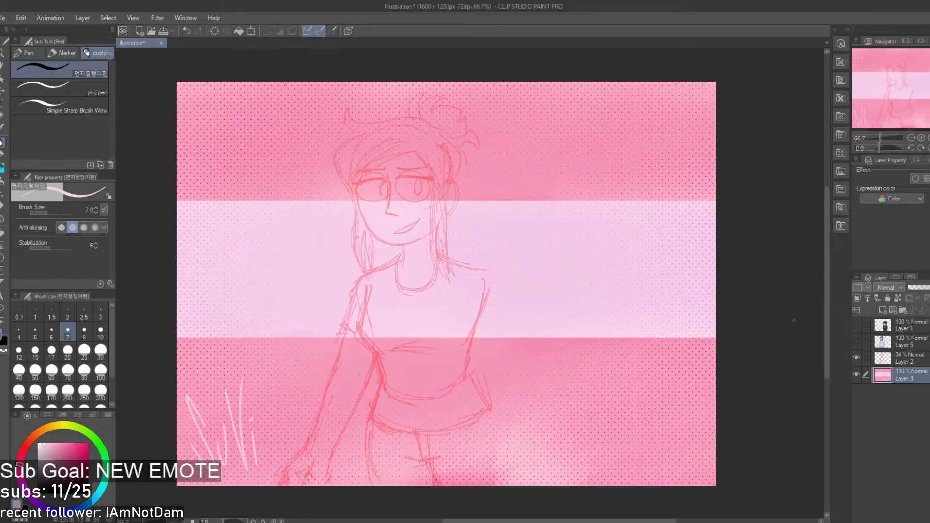
click(855, 356)
click(856, 355)
click(856, 357)
click(856, 357)
click(856, 357)
click(856, 356)
click(856, 356)
click(856, 342)
click(857, 325)
Add a new layer above the brown-haired character's layer and sample the shirt's grey-blue outline color for the custom pen
scroll(623, 309, down, 3)
scroll(656, 339, up, 1)
scroll(656, 338, up, 1)
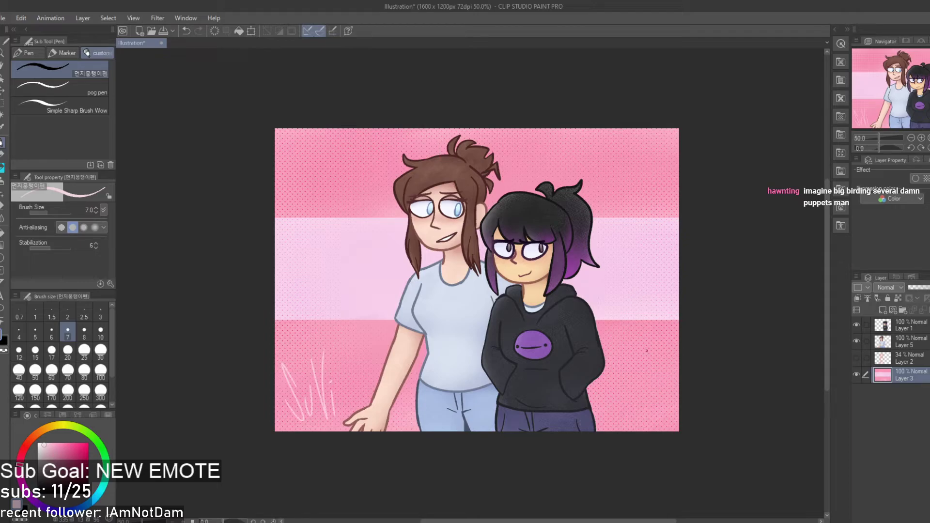
scroll(509, 344, up, 2)
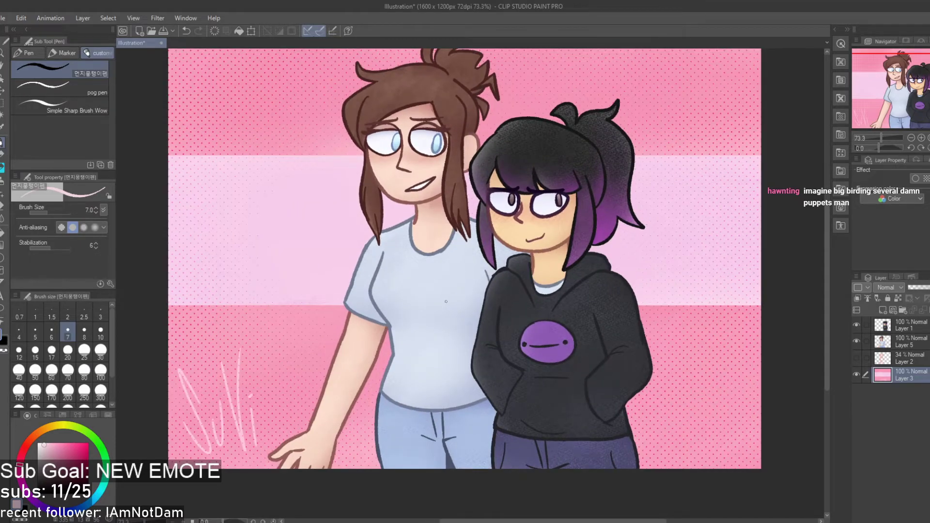
scroll(445, 301, up, 1)
click(905, 345)
click(882, 309)
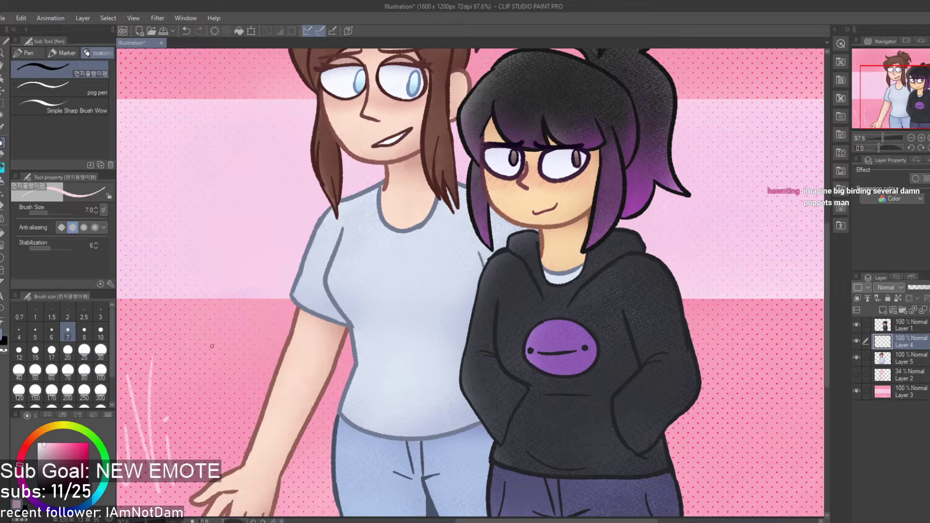
scroll(261, 339, up, 2)
key(i)
click(381, 295)
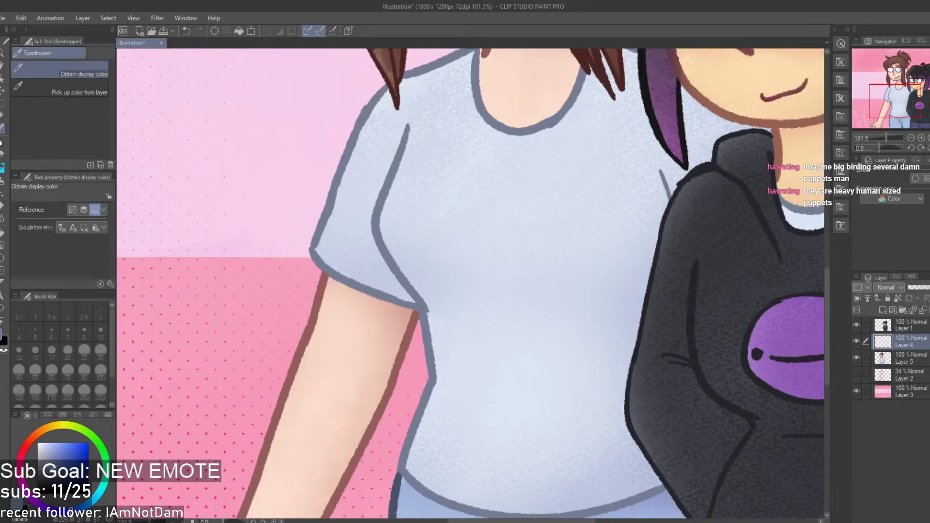
key(p)
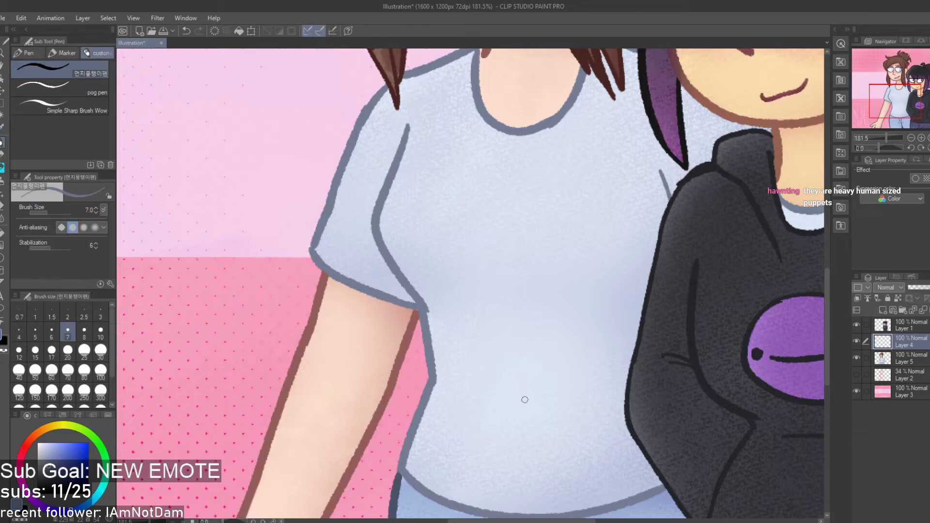
Try drawing horizontal fold lines across the brown-haired character's shirt at brush size 7 and undo them
key(ctrl+alt+0)
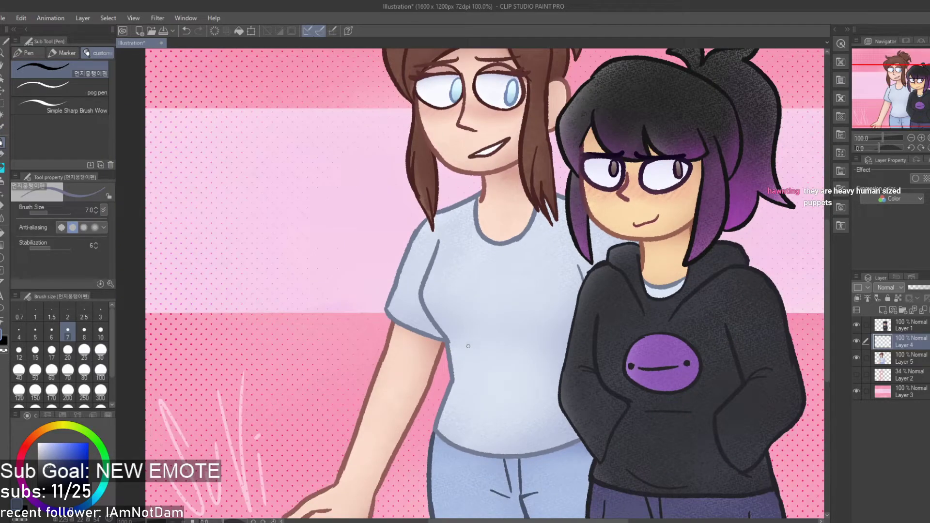
scroll(519, 340, down, 3)
scroll(578, 341, up, 3)
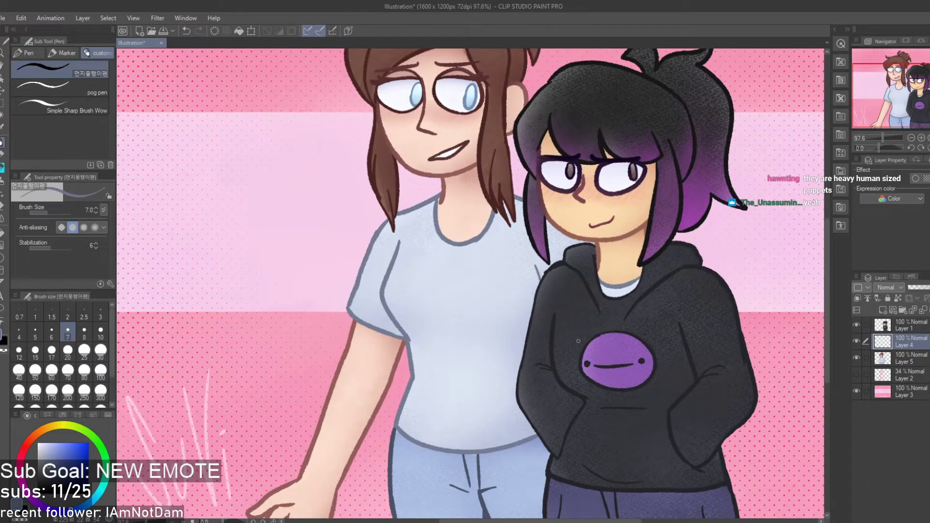
drag(430, 312, 499, 322)
key(ctrl+z)
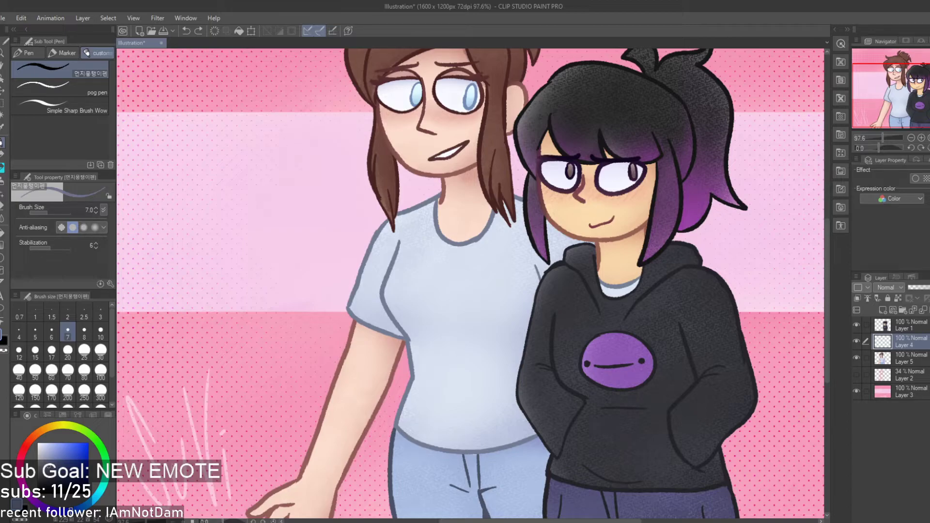
scroll(520, 332, up, 3)
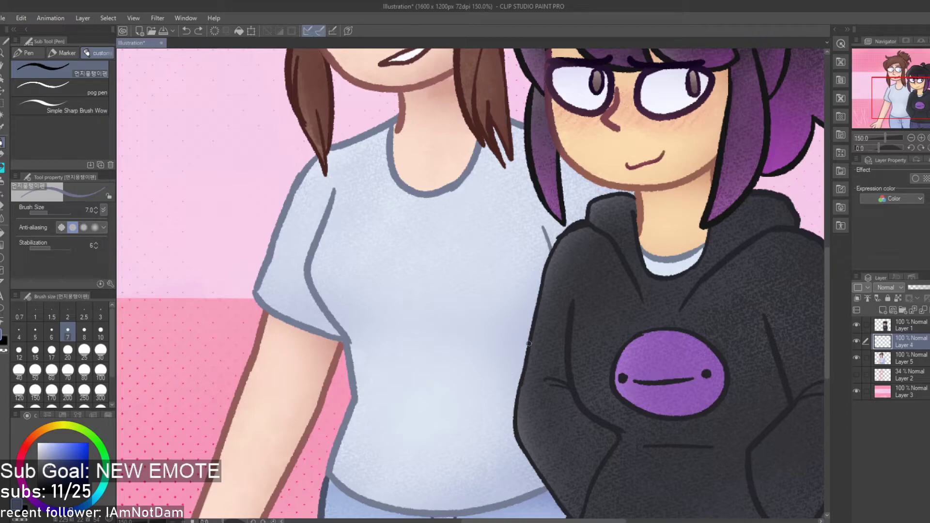
mouse_move(381, 314)
mouse_down()
mouse_move(409, 271)
mouse_move(417, 320)
mouse_up()
key(ctrl+z)
drag(368, 310, 467, 323)
mouse_move(383, 328)
mouse_down()
mouse_move(465, 331)
mouse_move(443, 339)
mouse_up()
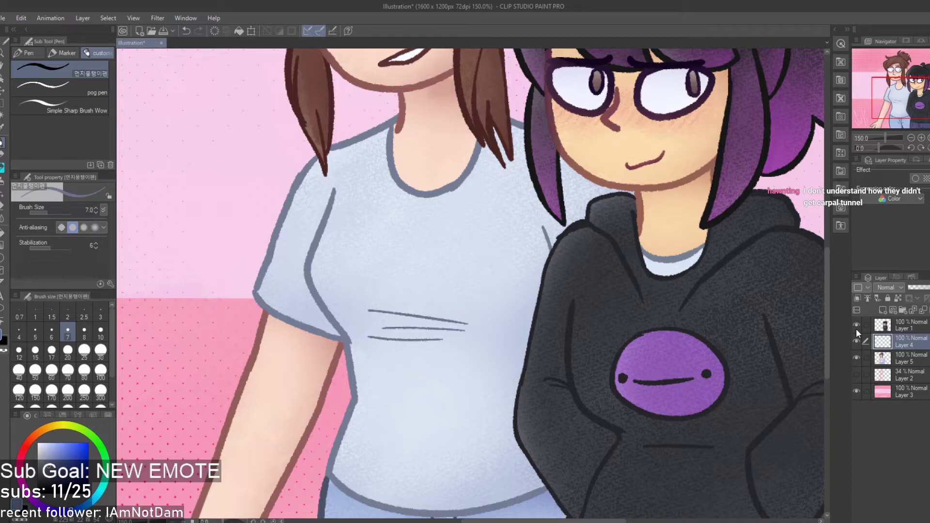
key(ctrl+z)
key(ctrl+z)
key(ctrl+z)
Set the opacity of the new shirt fold layer to 29%
scroll(594, 398, down, 2)
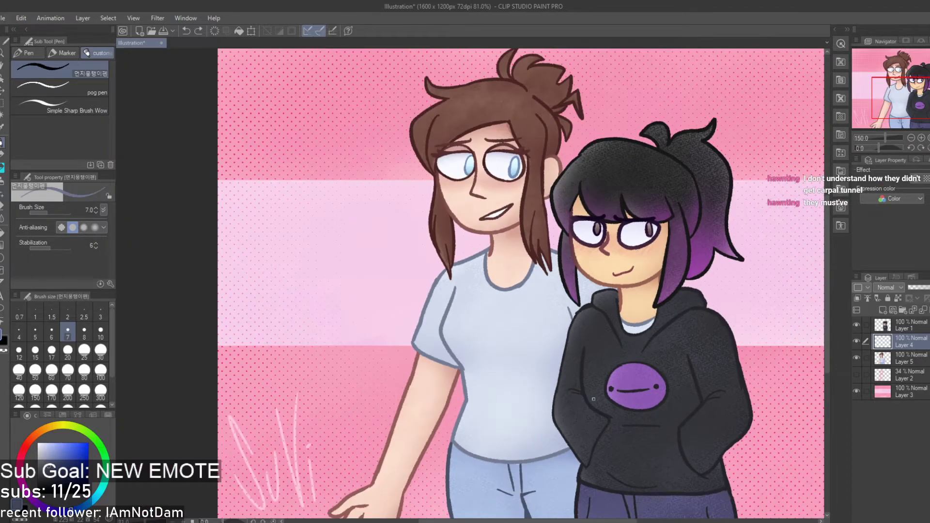
scroll(594, 399, down, 1)
scroll(594, 399, up, 1)
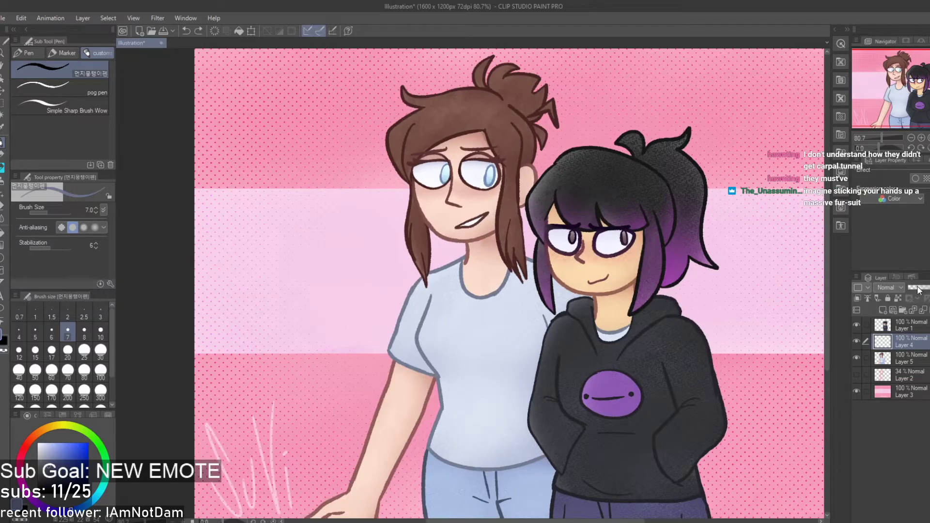
drag(919, 290, 913, 289)
scroll(611, 386, up, 1)
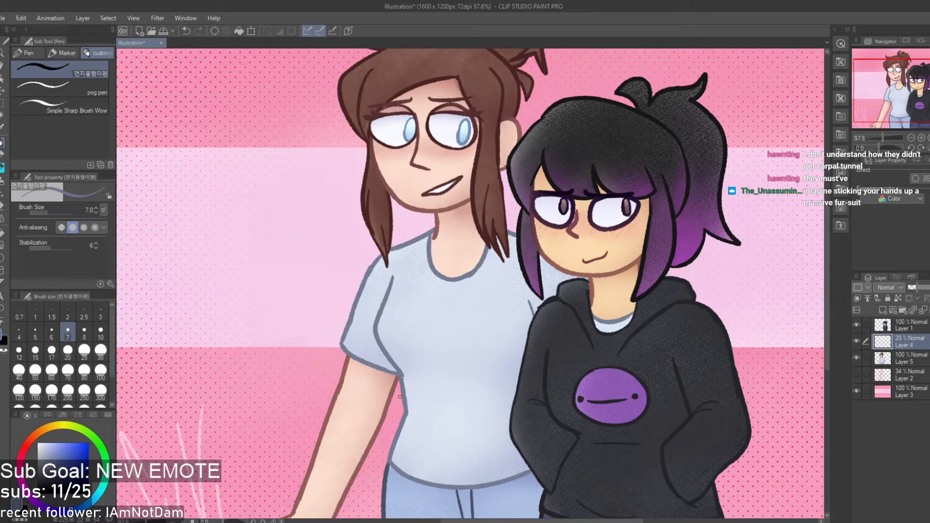
Draw two thin overlapping fold lines across the middle of the brown-haired character's shirt, redoing the first stroke
scroll(342, 387, up, 1)
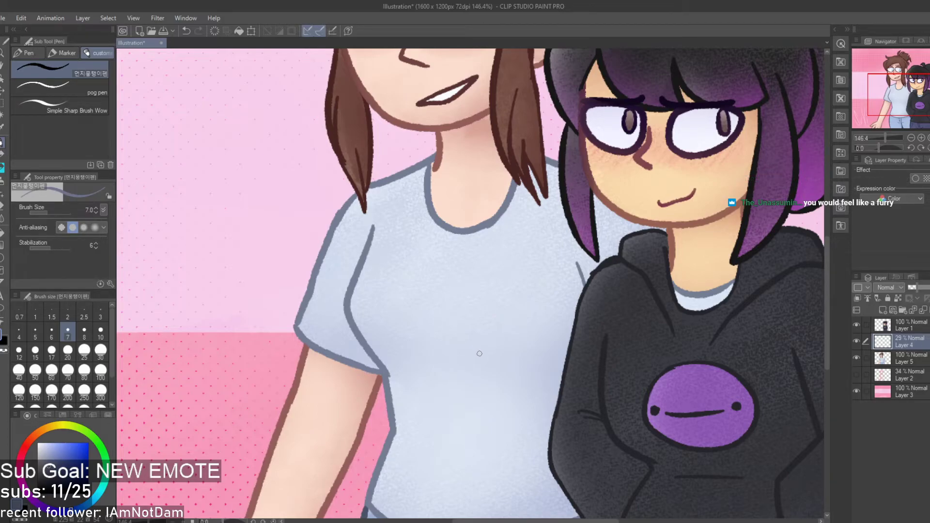
drag(414, 364, 505, 363)
key(ctrl+z)
mouse_move(417, 372)
mouse_down()
mouse_move(511, 368)
mouse_move(424, 365)
mouse_move(510, 374)
mouse_up()
mouse_move(419, 365)
mouse_down()
mouse_move(503, 365)
mouse_move(474, 361)
mouse_up()
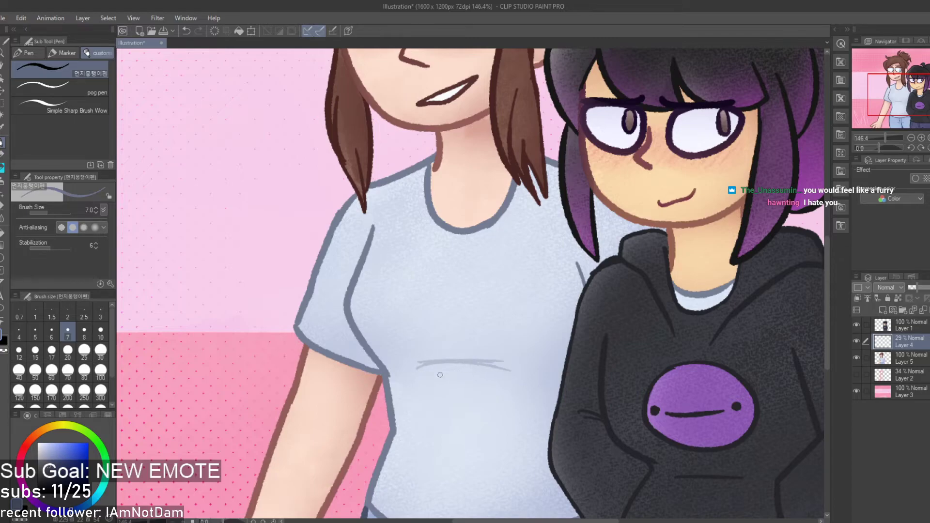
Soften the lower edge and ends of the shirt fold lines with the Soft eraser at size 30
key(e)
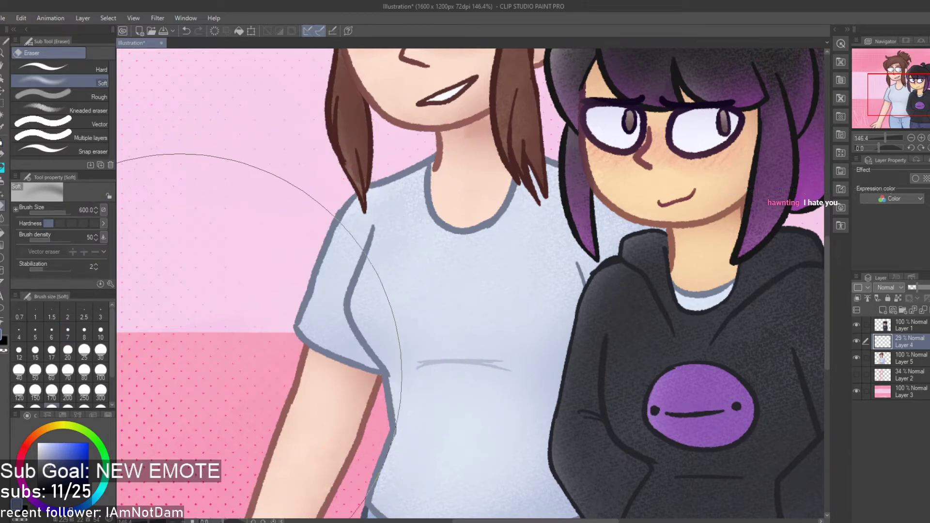
click(100, 350)
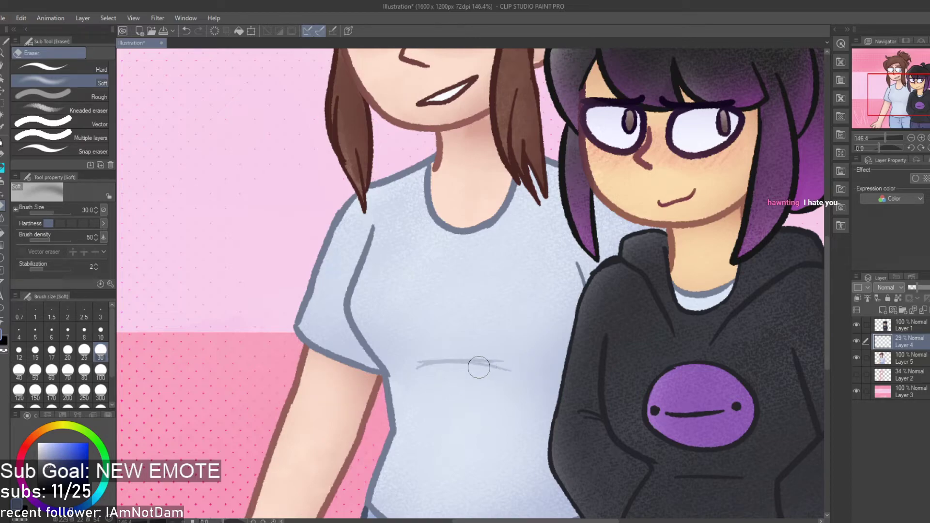
mouse_move(444, 375)
mouse_down()
mouse_move(517, 366)
mouse_move(540, 370)
mouse_move(492, 380)
mouse_move(546, 374)
mouse_move(493, 365)
mouse_up()
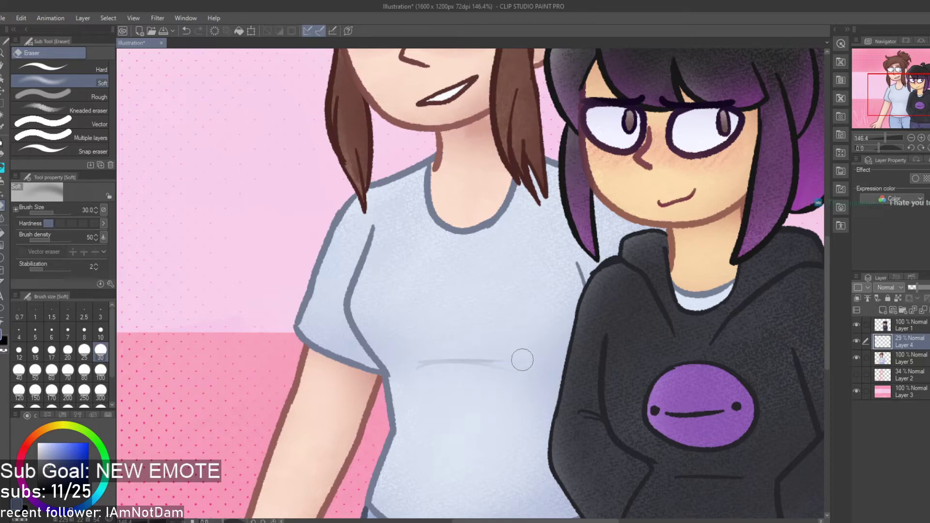
Lower the shirt fold layer's opacity to 19%
scroll(446, 361, down, 3)
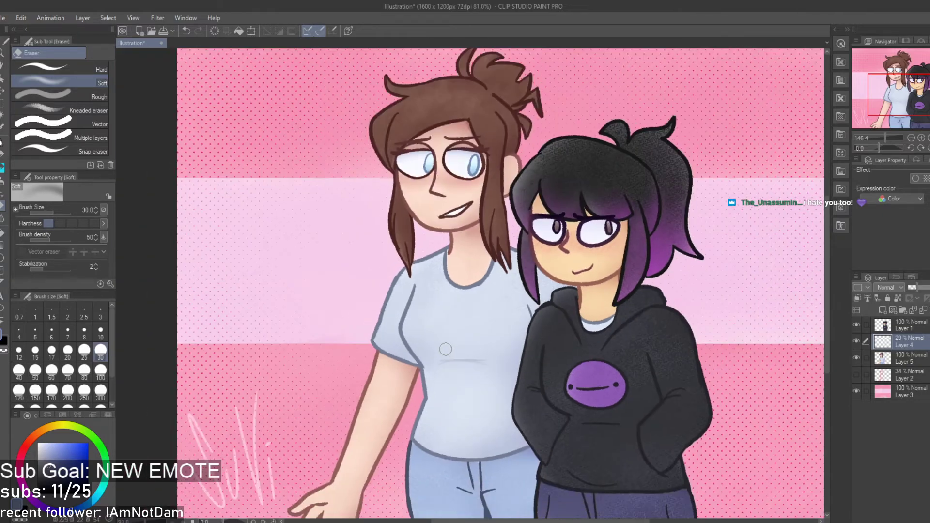
scroll(520, 343, up, 1)
scroll(520, 343, up, 1)
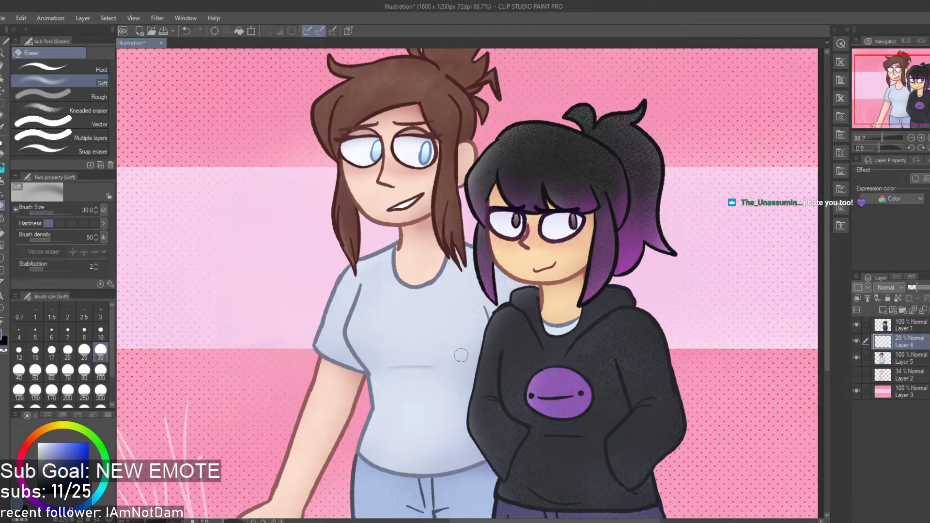
drag(912, 289, 915, 290)
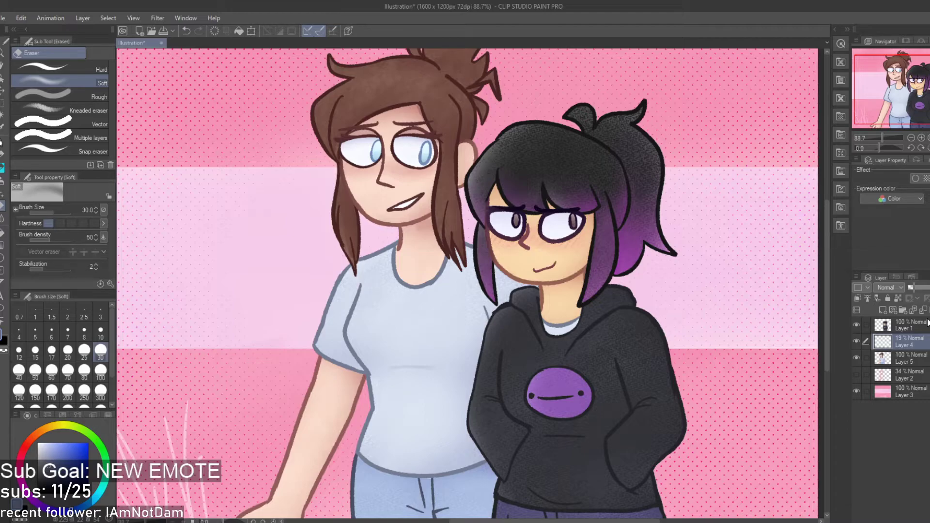
Examine the faded shirt fold line within the whole illustration, undoing and redoing the last edit for comparison
scroll(615, 380, down, 3)
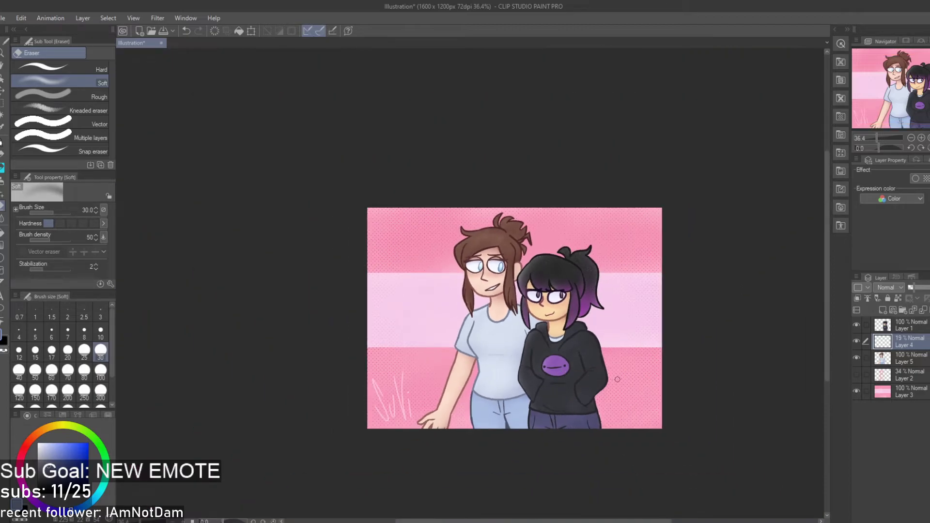
scroll(615, 379, up, 1)
scroll(640, 382, up, 1)
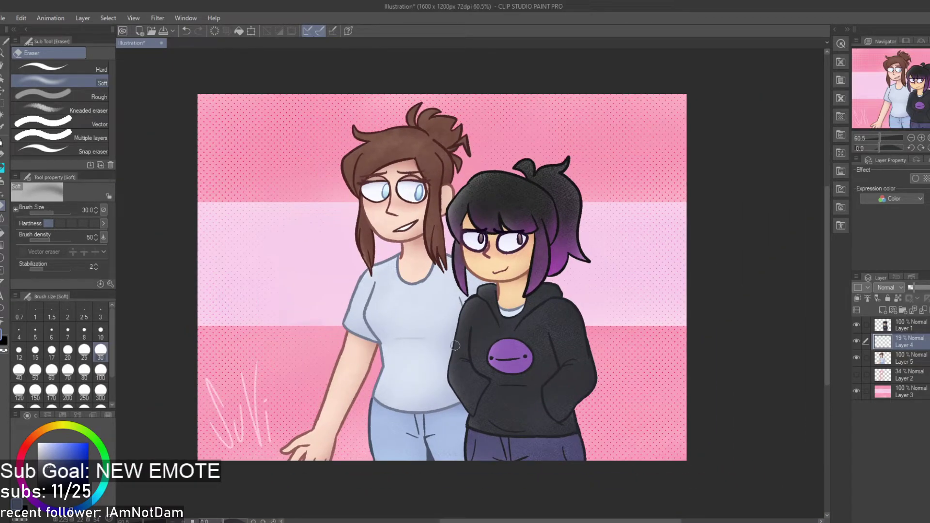
scroll(455, 345, up, 1)
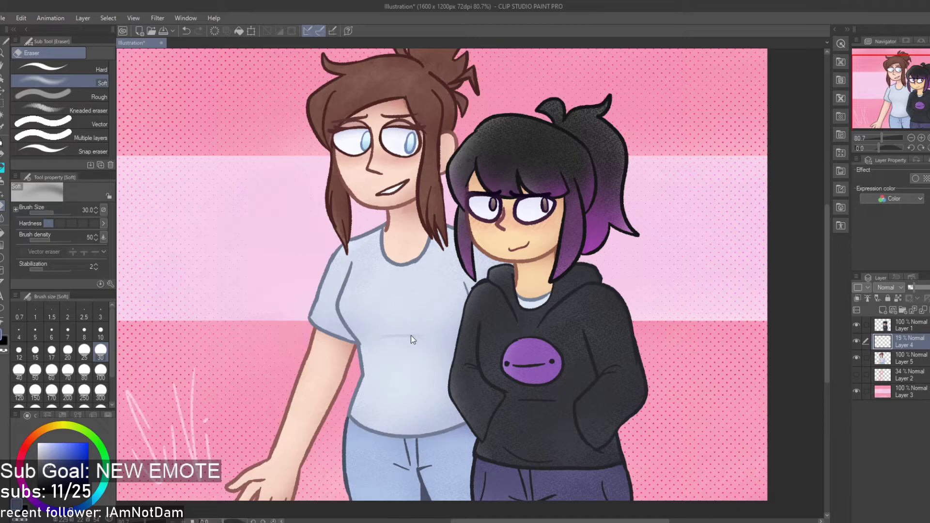
scroll(457, 334, down, 2)
key(ctrl+z)
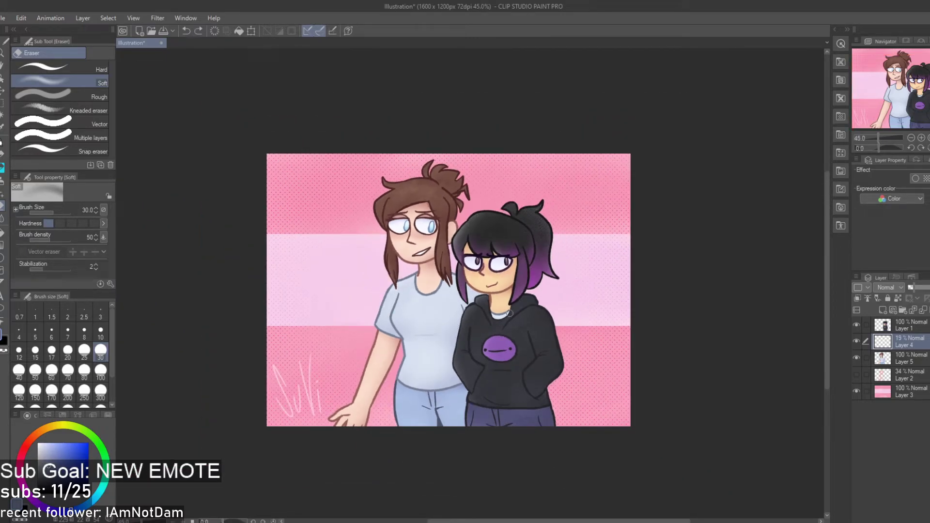
scroll(452, 333, up, 1)
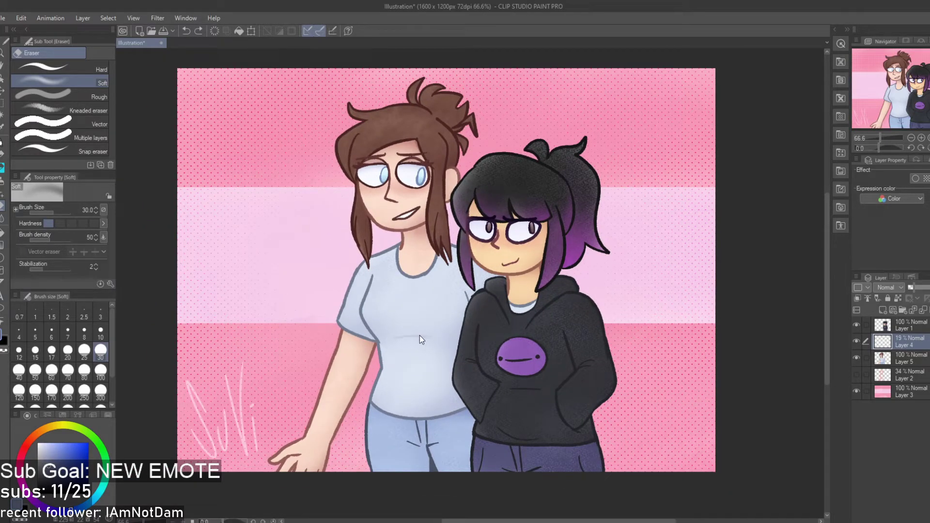
key(ctrl+y)
scroll(417, 335, down, 2)
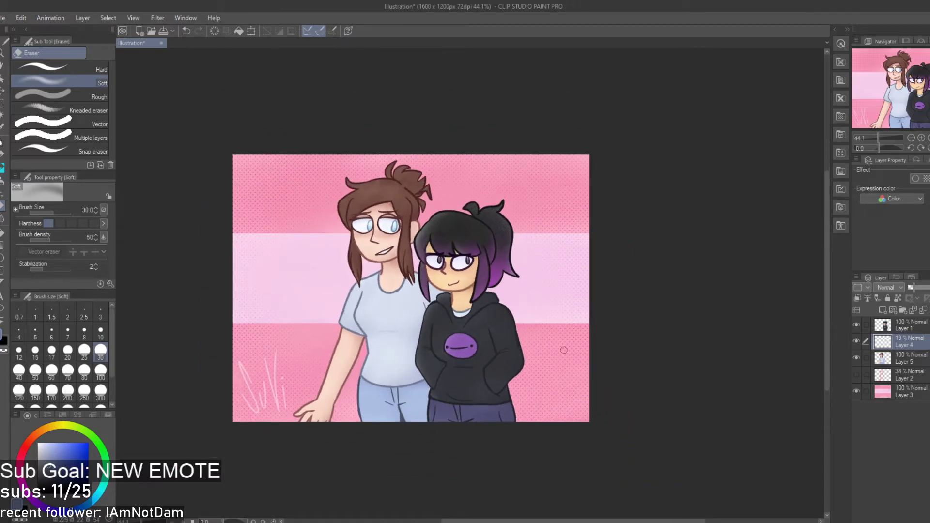
scroll(410, 325, up, 2)
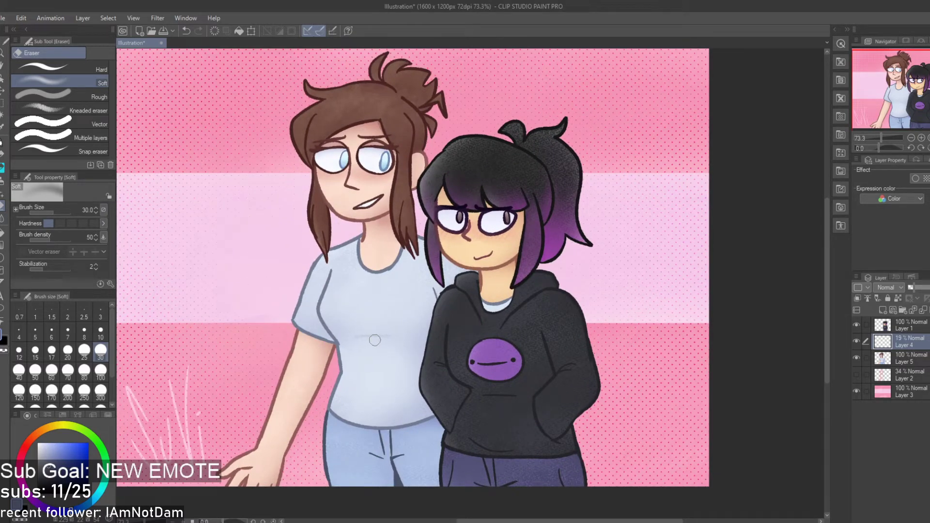
scroll(371, 362, down, 2)
scroll(378, 246, up, 4)
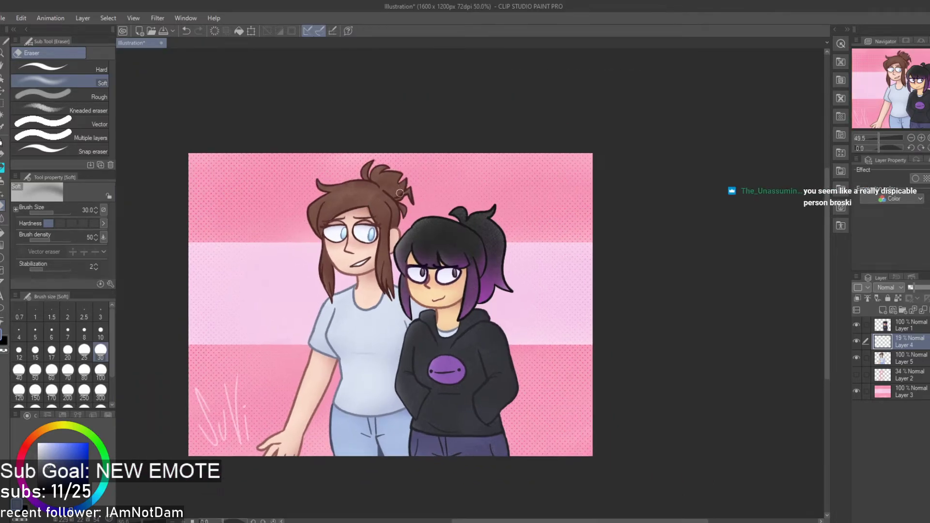
scroll(410, 278, down, 2)
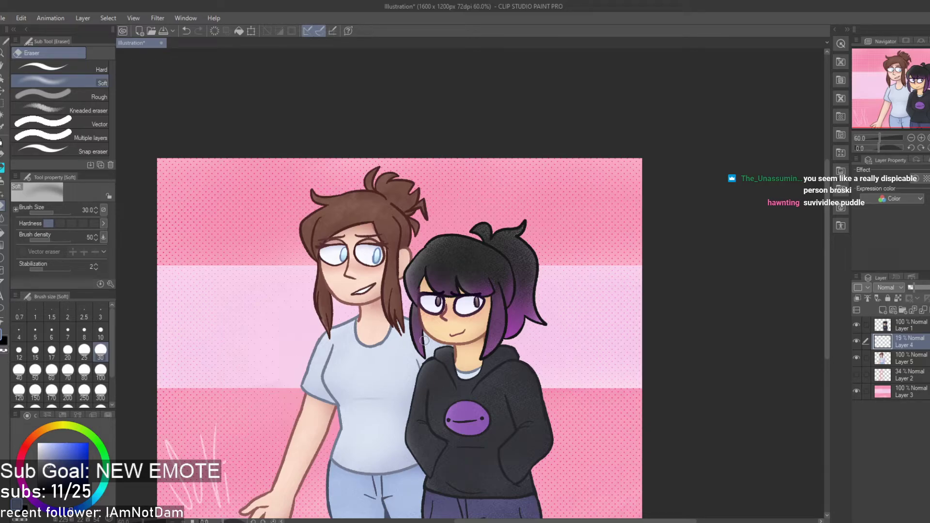
scroll(558, 246, down, 1)
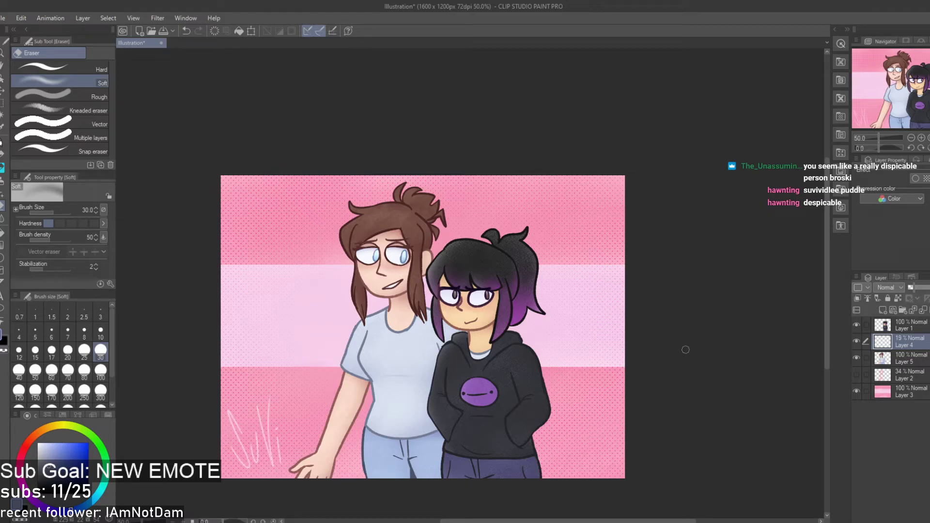
scroll(590, 332, down, 2)
scroll(547, 359, up, 3)
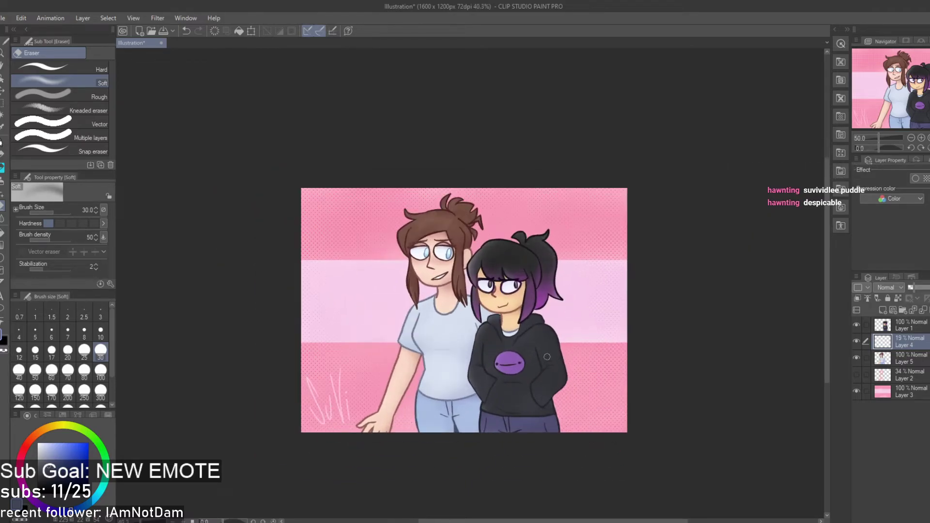
scroll(547, 359, up, 1)
scroll(421, 349, up, 1)
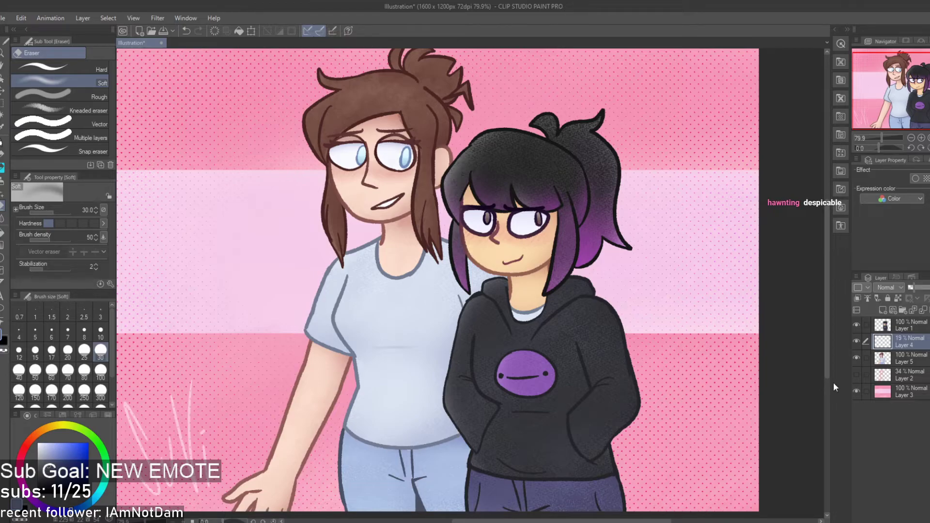
Merge the shirt fold layer into the brown-haired character's layer, and merge the result into a new blank layer above Layer 2
click(925, 310)
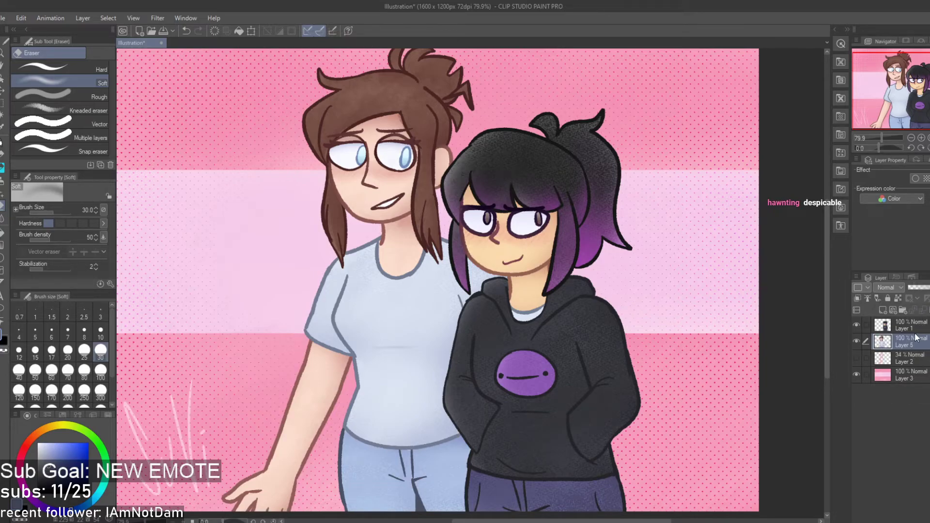
click(907, 363)
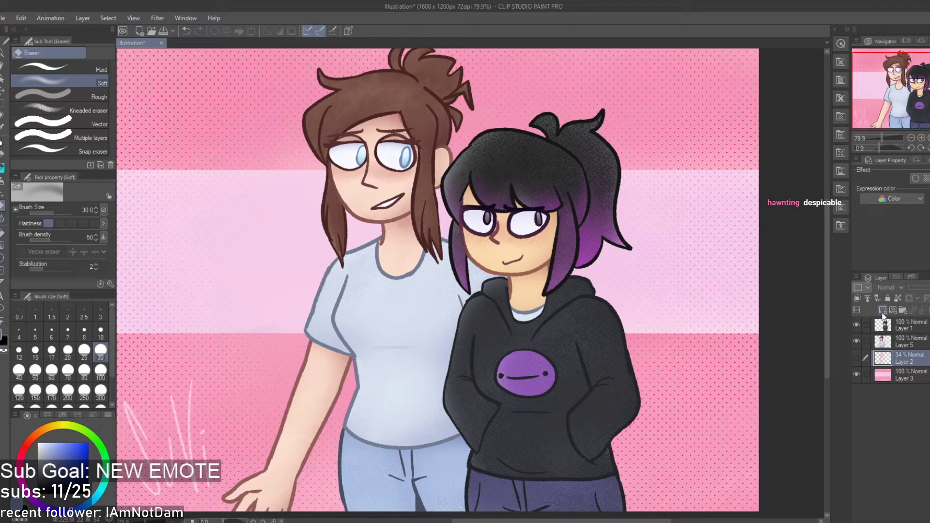
click(883, 310)
click(907, 342)
click(924, 310)
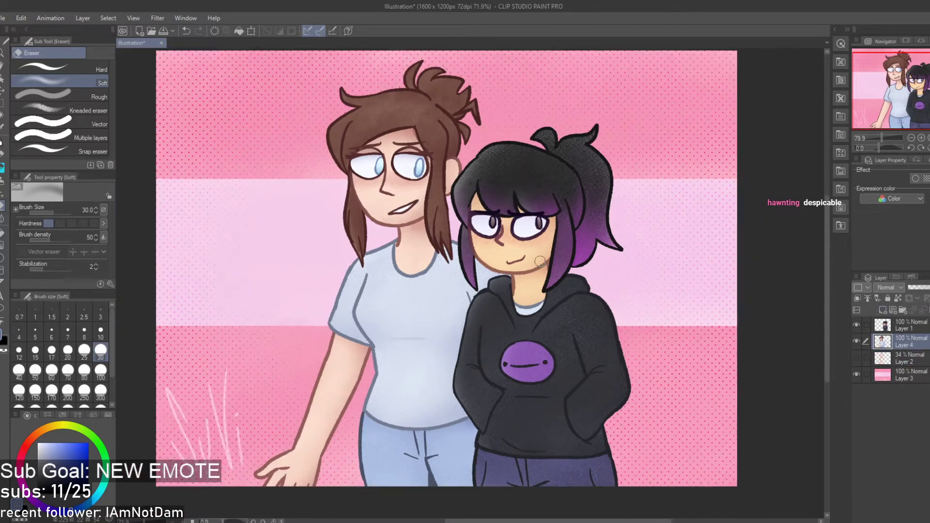
Save the illustration as gfday
scroll(542, 256, down, 2)
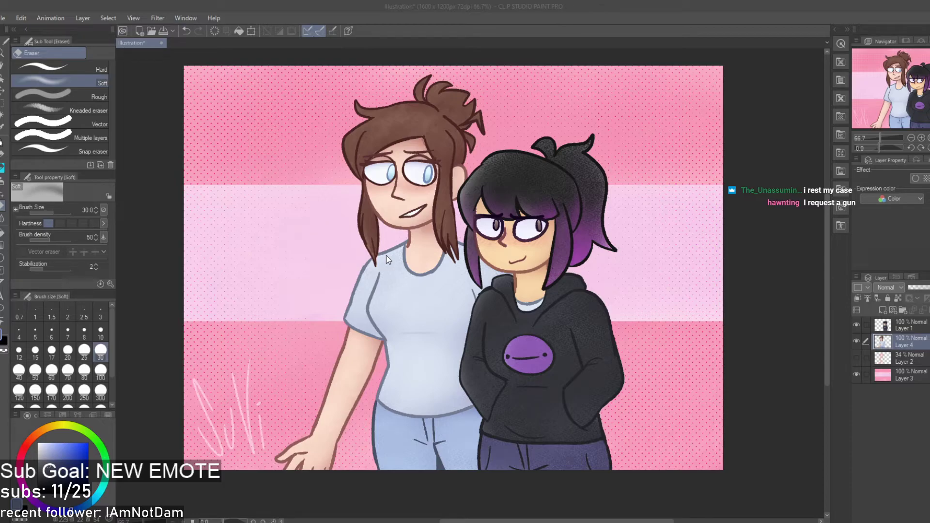
key(Return)
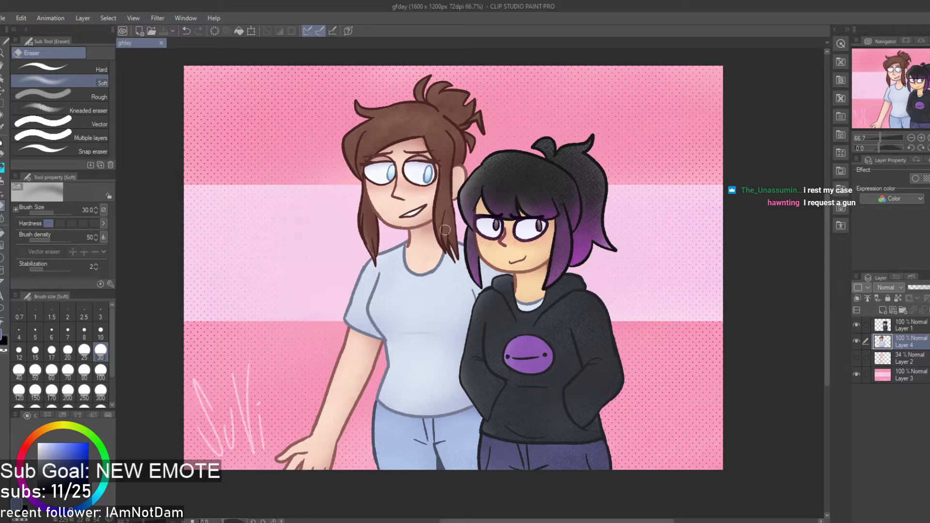
scroll(537, 254, down, 2)
scroll(586, 297, up, 4)
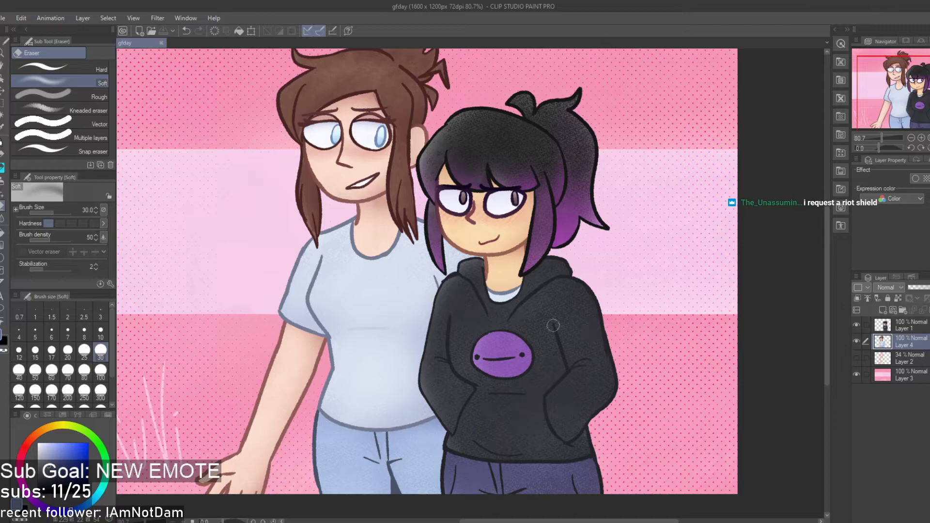
scroll(461, 293, down, 1)
scroll(461, 293, down, 2)
scroll(467, 288, up, 2)
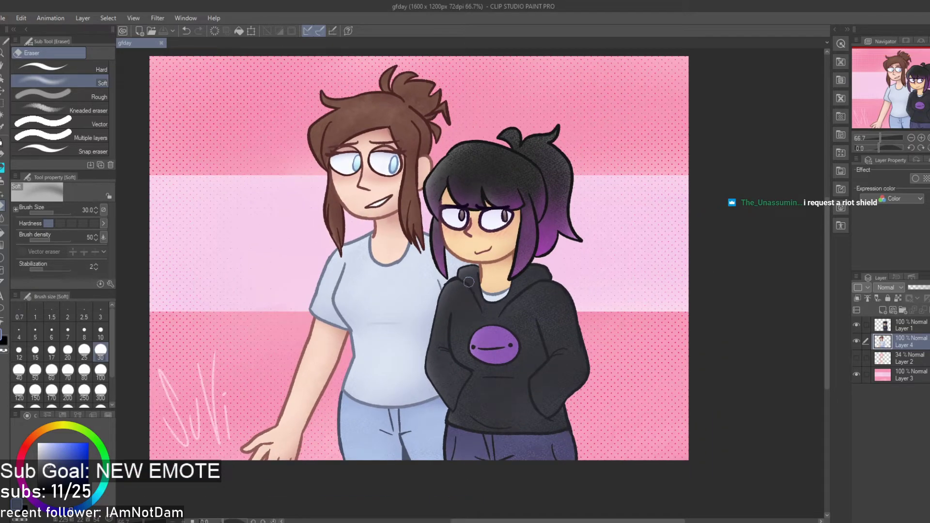
scroll(459, 280, up, 3)
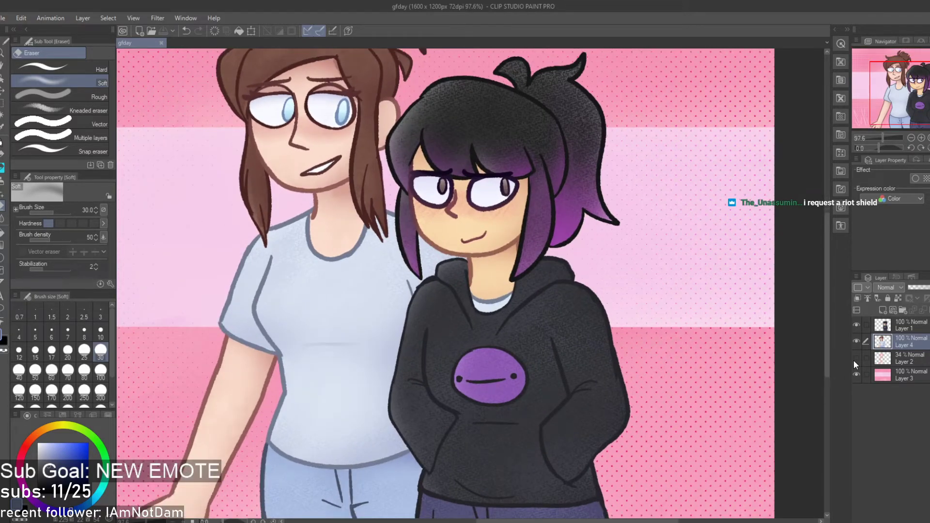
scroll(666, 352, down, 3)
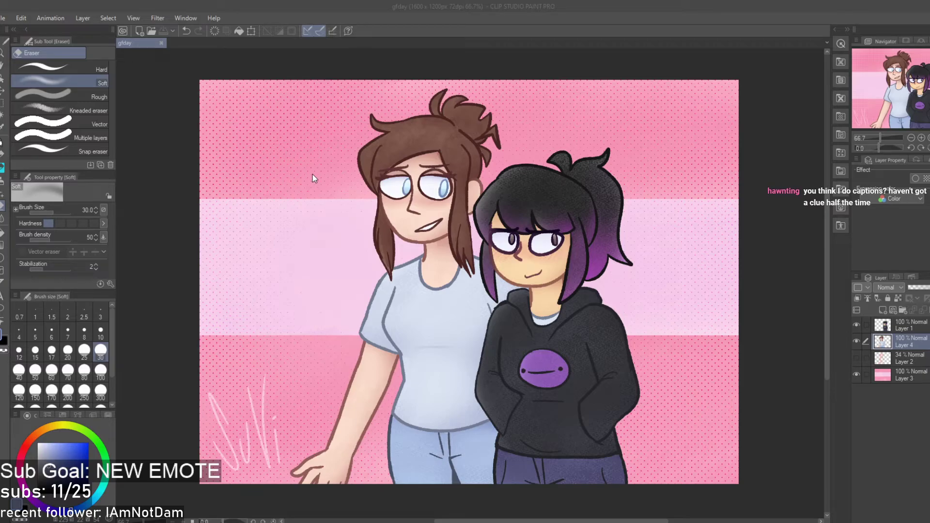
Open crystalball1.png and examine the artwork, hiding and showing its layer once
double_click(274, 149)
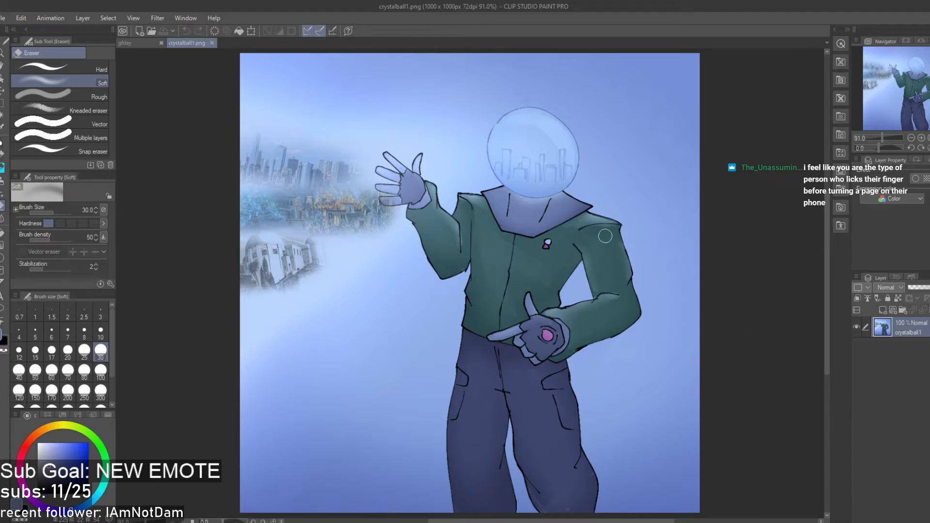
scroll(604, 236, up, 2)
scroll(593, 234, down, 1)
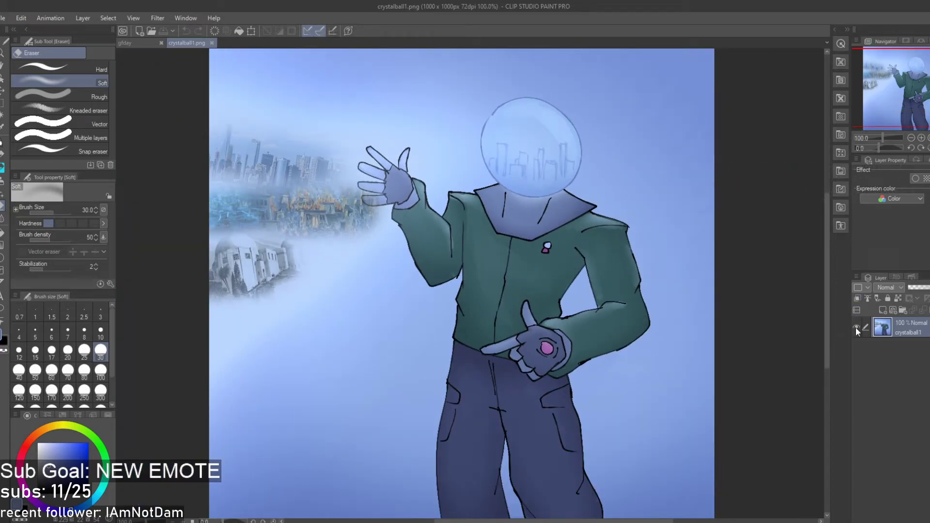
click(856, 328)
click(856, 328)
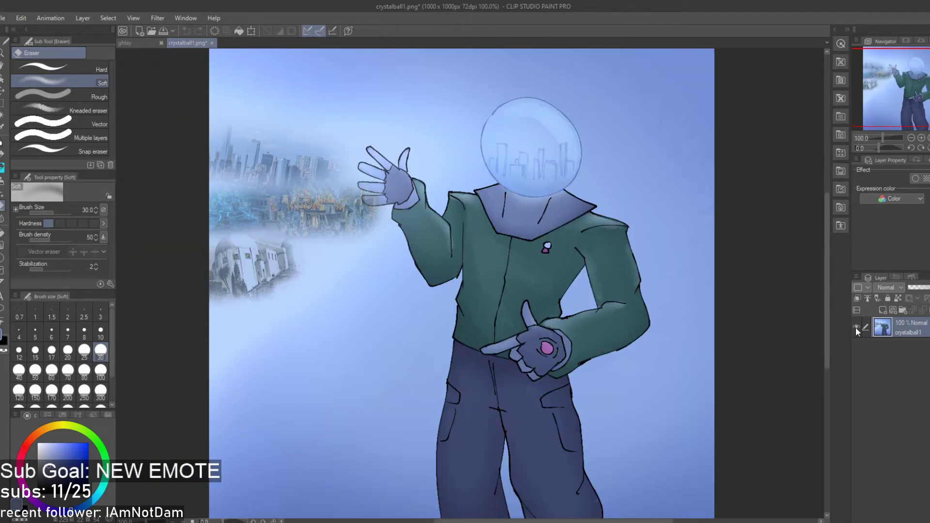
scroll(435, 219, down, 4)
scroll(435, 216, up, 3)
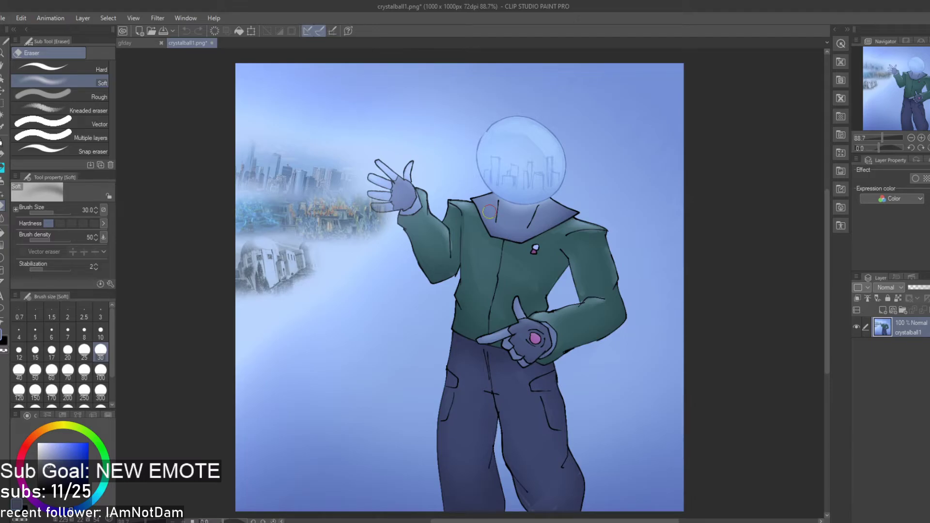
Create a new blank 1000 x 1000 px illustration at 72 dpi and switch to the custom pen at size 7
click(131, 45)
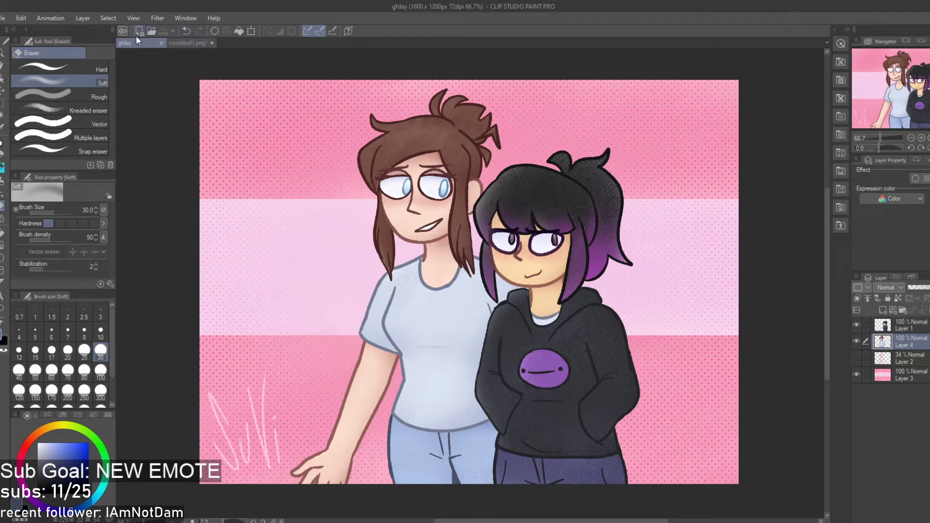
click(609, 136)
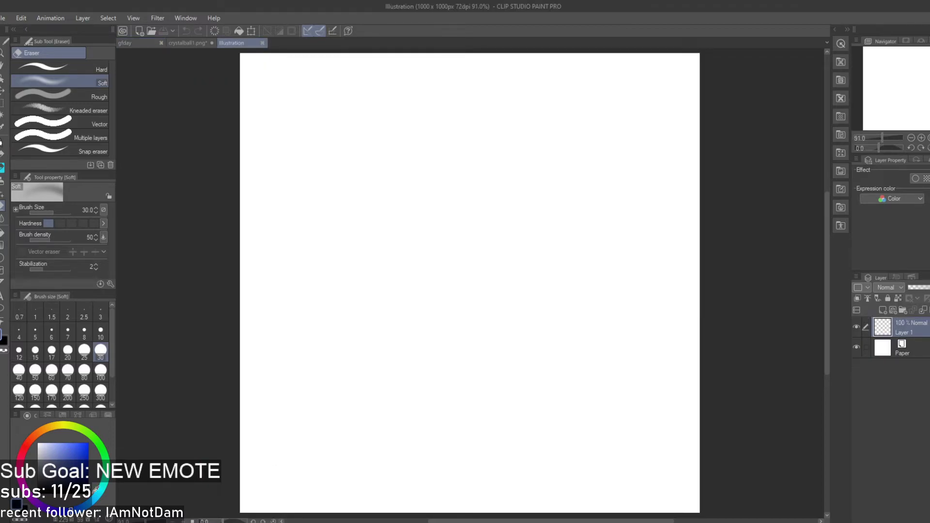
key(p)
Try a few freehand pen strokes in the upper middle of the blank canvas and undo them
mouse_move(420, 205)
mouse_down()
mouse_move(483, 281)
mouse_move(551, 225)
mouse_move(535, 235)
mouse_move(557, 249)
mouse_up()
key(ctrl+z)
key(ctrl+z)
key(ctrl+z)
key(ctrl+z)
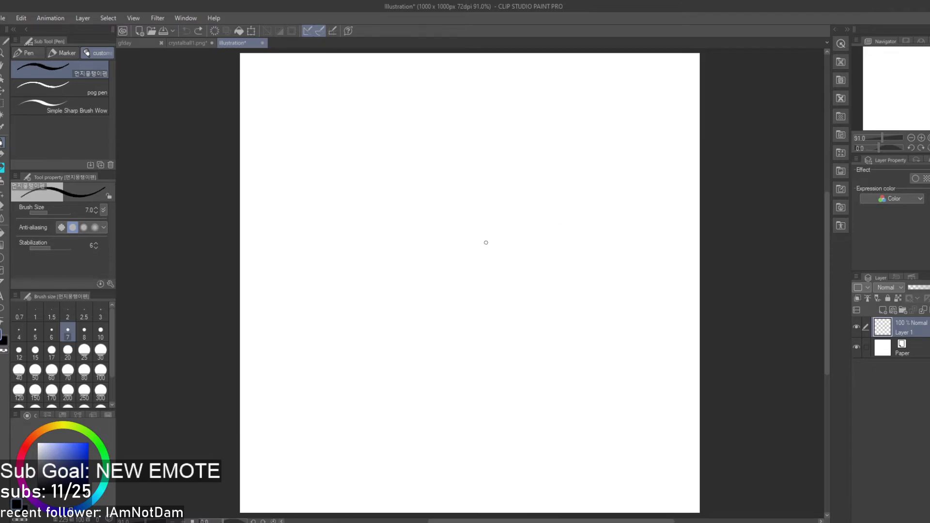
Sketch half-closed eyes with rectangular glasses, slanted eyebrows, frown marks and a nose line near the canvas centre, redoing stray strokes
mouse_move(473, 231)
mouse_down()
mouse_move(525, 232)
mouse_move(528, 251)
mouse_move(504, 262)
mouse_move(530, 254)
mouse_move(538, 237)
mouse_move(535, 265)
mouse_up()
click(503, 253)
drag(478, 249, 521, 265)
mouse_move(468, 251)
mouse_down()
mouse_move(473, 273)
mouse_move(434, 277)
mouse_move(426, 255)
mouse_up()
mouse_move(427, 253)
mouse_down()
mouse_move(472, 253)
mouse_move(440, 251)
mouse_move(461, 250)
mouse_move(443, 244)
mouse_move(469, 230)
mouse_up()
key(ctrl+z)
key(ctrl+z)
drag(467, 224, 471, 224)
key(ctrl+z)
mouse_move(435, 266)
mouse_down()
mouse_move(467, 259)
mouse_move(449, 264)
mouse_up()
key(ctrl+z)
drag(452, 261, 461, 267)
mouse_move(439, 265)
mouse_down()
mouse_move(473, 266)
mouse_move(469, 253)
mouse_move(468, 301)
mouse_up()
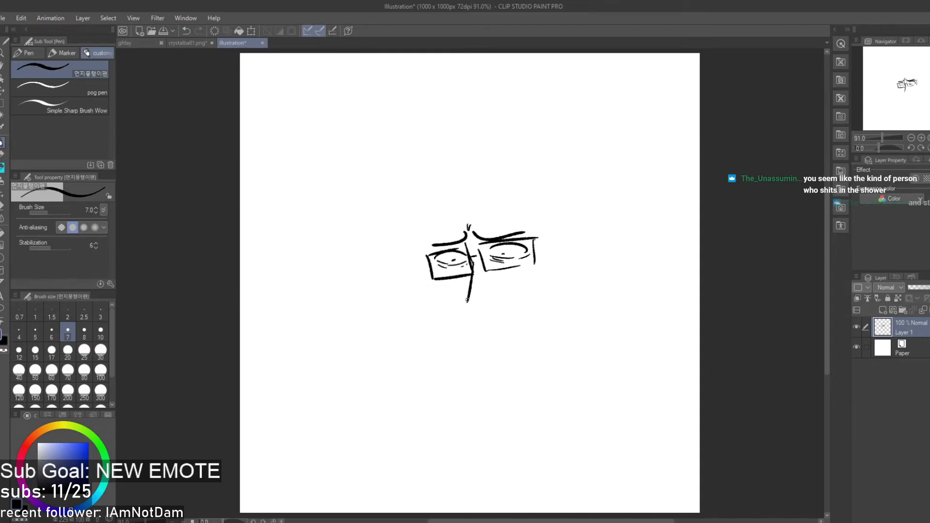
Redraw the nose as a long L-shaped line below the glasses, and undo a trial wide looped mouth beneath it
key(ctrl+z)
mouse_move(468, 235)
mouse_down()
mouse_move(467, 296)
mouse_move(487, 298)
mouse_up()
key(ctrl+z)
mouse_move(469, 251)
mouse_down()
mouse_move(469, 295)
mouse_move(487, 297)
mouse_move(469, 291)
mouse_move(472, 301)
mouse_move(483, 302)
mouse_move(470, 292)
mouse_move(558, 309)
mouse_move(501, 328)
mouse_move(439, 332)
mouse_up()
key(ctrl+z)
key(ctrl+z)
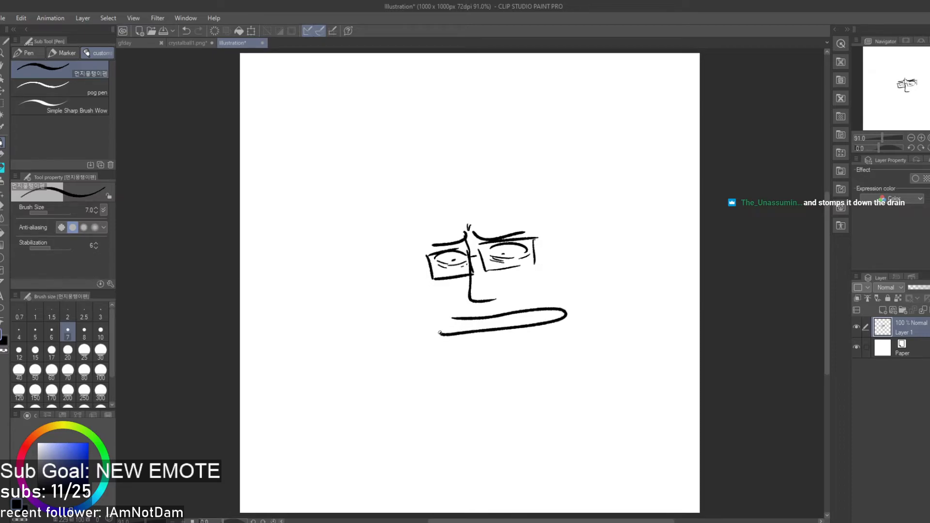
key(ctrl+z)
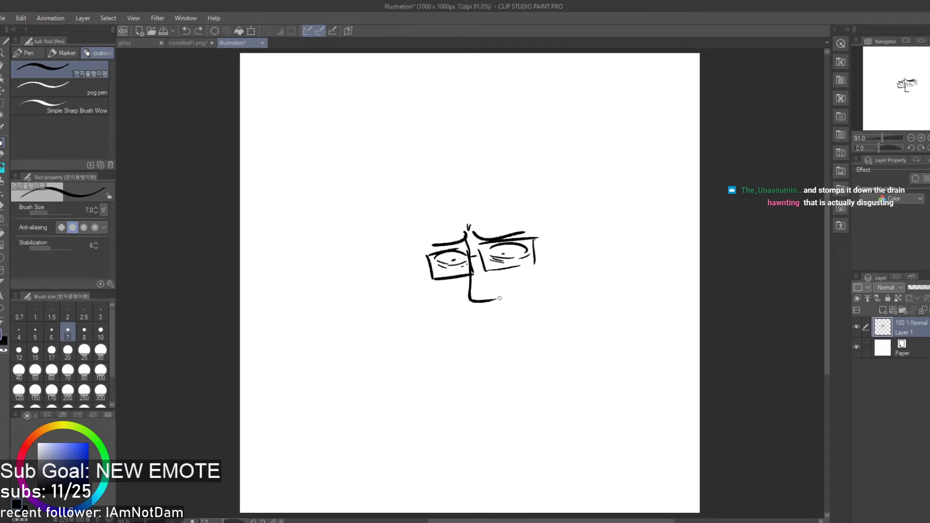
scroll(499, 301, up, 4)
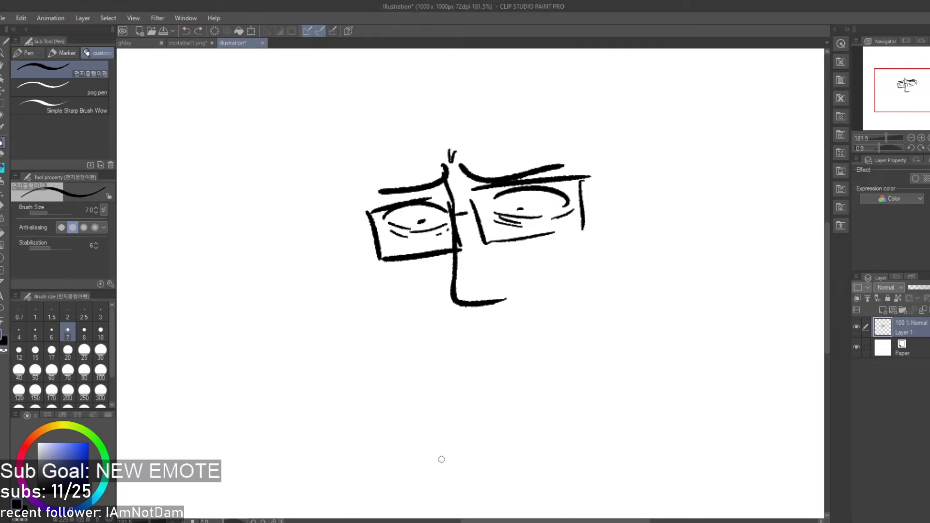
Draw a wide frowning closed-loop mouth below the nose, with a slanted crease line on each side of it
mouse_move(417, 321)
mouse_down()
mouse_move(455, 323)
mouse_move(387, 347)
mouse_move(442, 329)
mouse_move(606, 320)
mouse_move(433, 339)
mouse_move(583, 344)
mouse_move(430, 364)
mouse_move(440, 356)
mouse_up()
key(ctrl+z)
key(ctrl+z)
drag(436, 314, 423, 346)
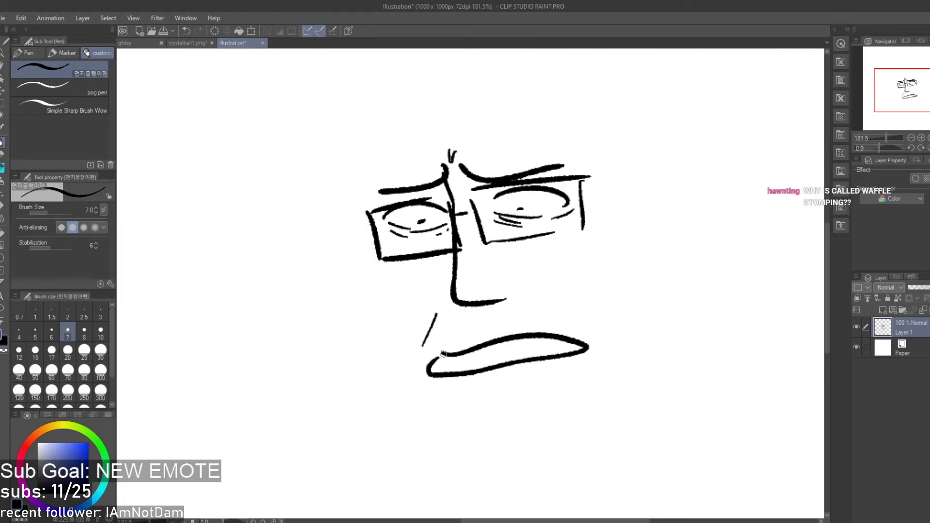
drag(533, 304, 602, 348)
Outline the cheek and jaw from the left lens down around the chin and up past the mouth's right corner, redoing stray strokes
mouse_move(377, 259)
mouse_down()
mouse_move(382, 320)
mouse_move(378, 268)
mouse_move(405, 357)
mouse_move(482, 407)
mouse_move(548, 405)
mouse_up()
key(ctrl+z)
key(ctrl+z)
drag(463, 408, 603, 364)
key(ctrl+z)
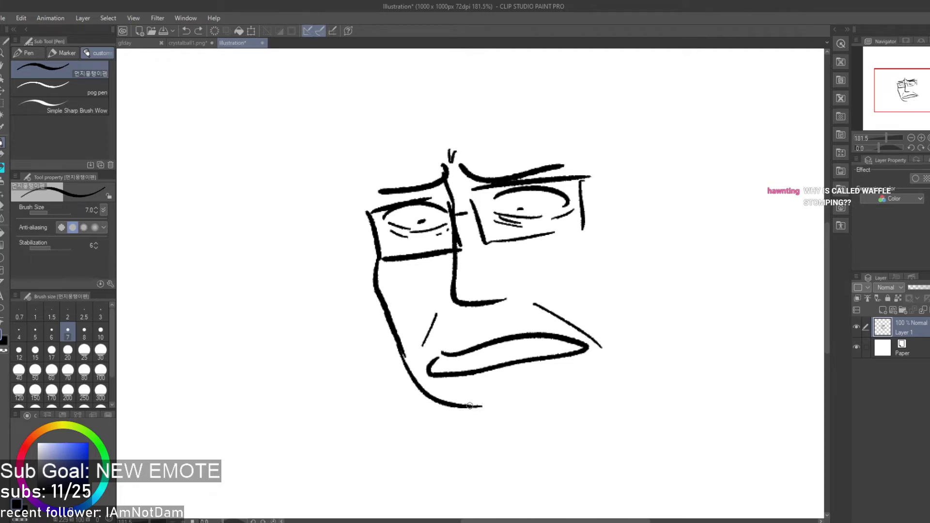
drag(467, 406, 600, 354)
Draw the ear to the right of the glasses with an inner fold line and connect its lobe to the jawline
mouse_move(607, 250)
mouse_down()
mouse_move(627, 293)
mouse_move(613, 217)
mouse_move(622, 316)
mouse_up()
key(ctrl+z)
mouse_move(640, 219)
mouse_down()
mouse_move(624, 234)
mouse_move(602, 353)
mouse_up()
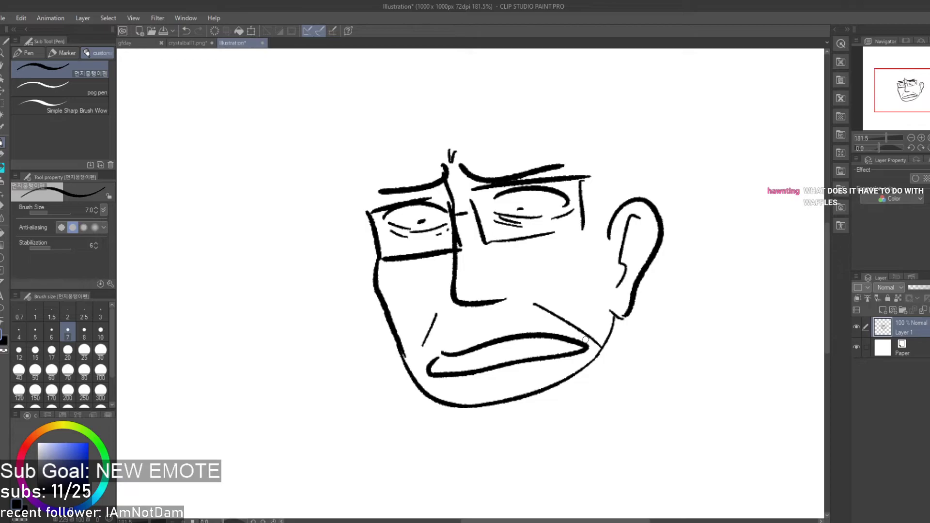
Sketch a slanted oval filled with a crosshatched waffle grid in the blank area to the upper left of the face
scroll(586, 340, down, 4)
scroll(447, 187, up, 4)
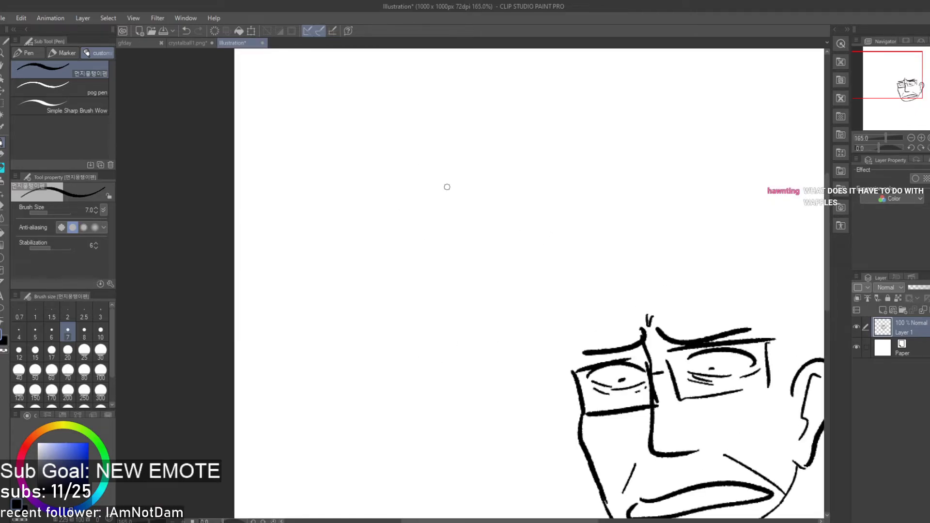
mouse_move(359, 164)
mouse_down()
mouse_move(396, 139)
mouse_move(365, 167)
mouse_move(359, 199)
mouse_up()
drag(390, 153, 383, 191)
mouse_move(405, 150)
mouse_down()
mouse_move(399, 180)
mouse_move(418, 182)
mouse_up()
mouse_move(442, 145)
mouse_down()
mouse_move(447, 170)
mouse_move(474, 157)
mouse_up()
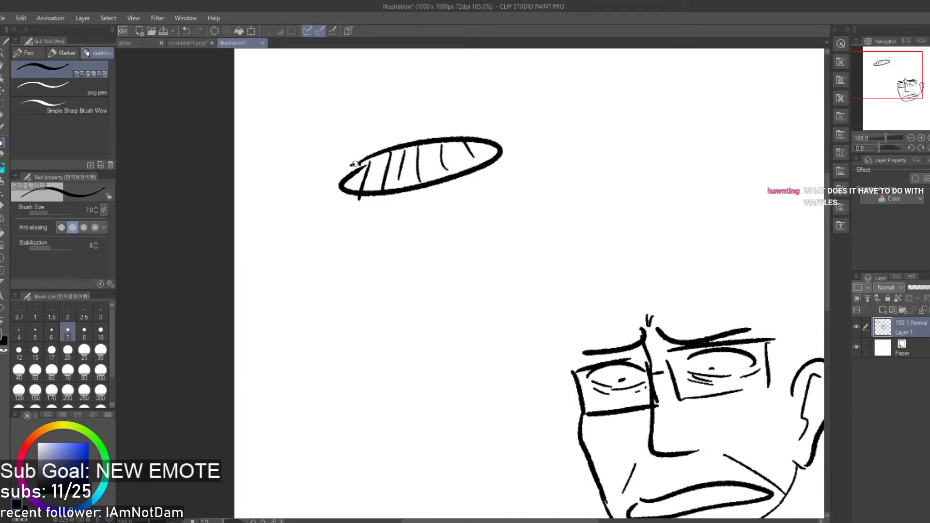
drag(352, 165, 438, 147)
drag(351, 179, 477, 147)
drag(340, 194, 490, 149)
drag(371, 200, 411, 189)
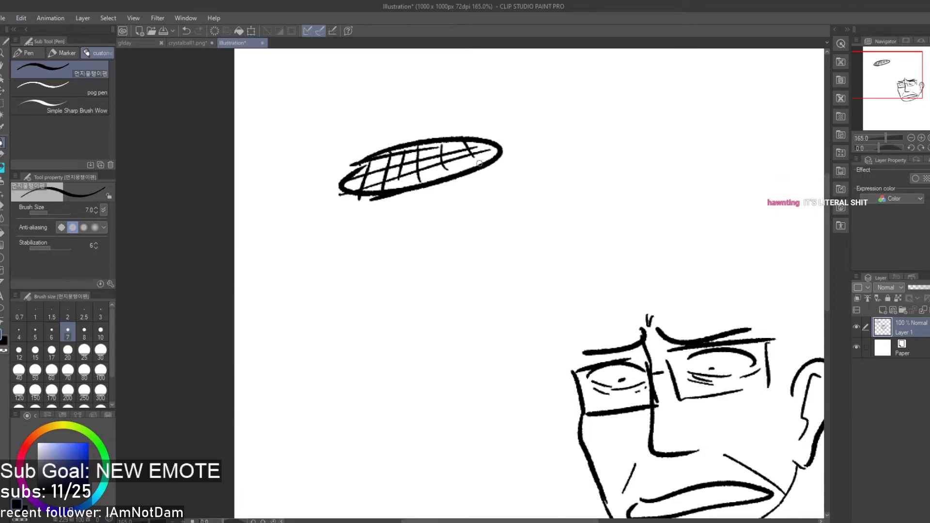
Undo all strokes of the grid-filled oval
key(ctrl+z)
key(ctrl+z)
key(ctrl+z)
key(ctrl+z)
key(ctrl+z)
key(ctrl+z)
key(ctrl+z)
key(ctrl+z)
key(ctrl+z)
key(ctrl+z)
key(ctrl+z)
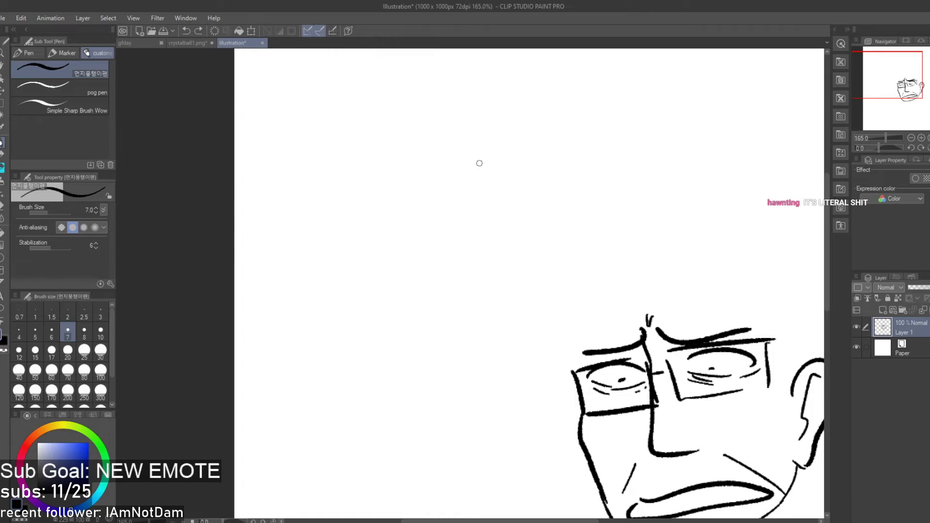
key(ctrl+t)
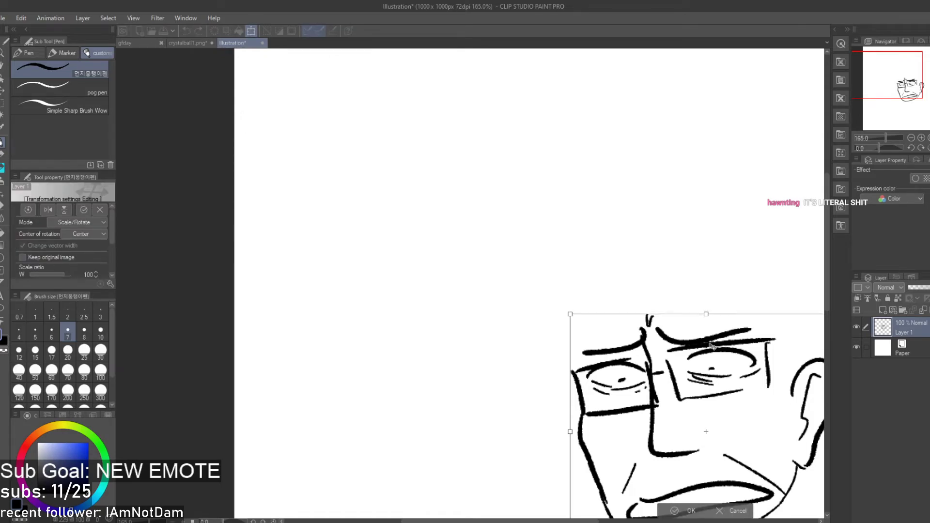
click(751, 513)
Draw pointed fringe strokes across the forehead above the eyebrows
scroll(654, 362, down, 4)
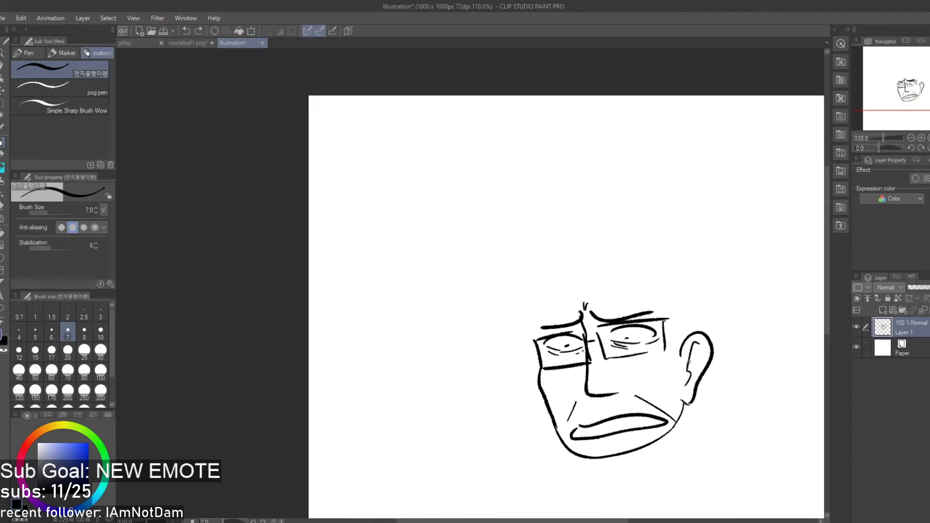
scroll(654, 362, up, 3)
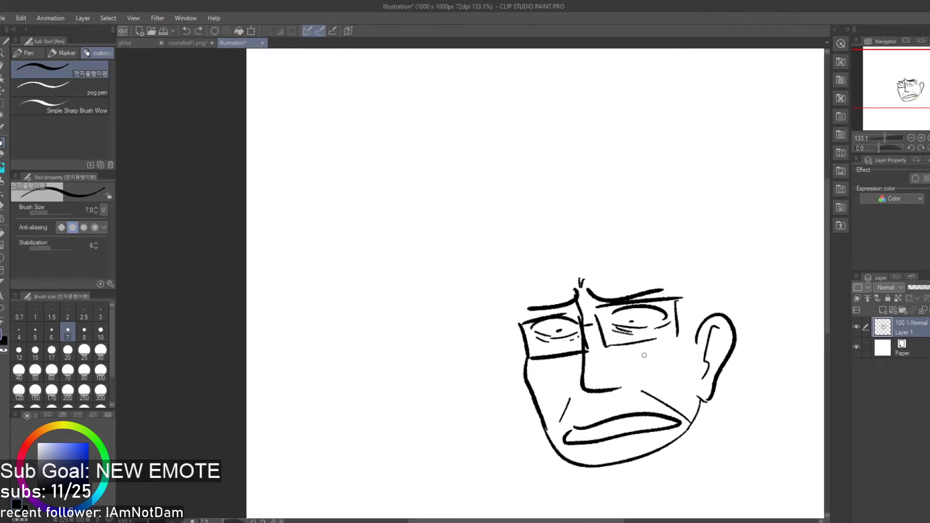
drag(538, 305, 589, 261)
drag(604, 236, 607, 265)
drag(621, 257, 671, 296)
Draw the top of the hair with a pointed tuft and wavy curls down the left side of the head, replacing the first attempt
mouse_move(627, 196)
mouse_down()
mouse_move(536, 174)
mouse_move(500, 235)
mouse_up()
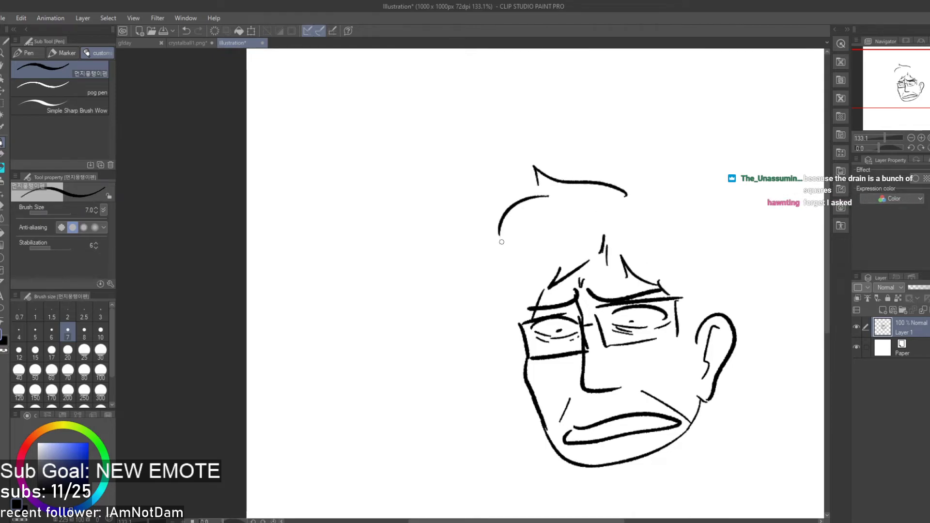
key(ctrl+z)
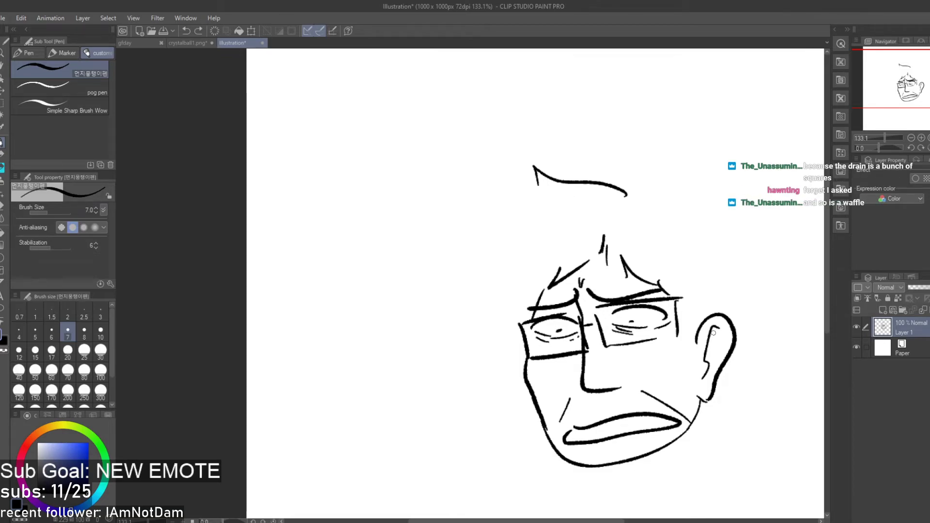
key(ctrl+z)
mouse_move(668, 191)
mouse_down()
mouse_move(558, 169)
mouse_move(555, 193)
mouse_move(472, 238)
mouse_up()
mouse_move(477, 246)
mouse_down()
mouse_move(463, 309)
mouse_move(482, 331)
mouse_up()
drag(498, 330, 516, 363)
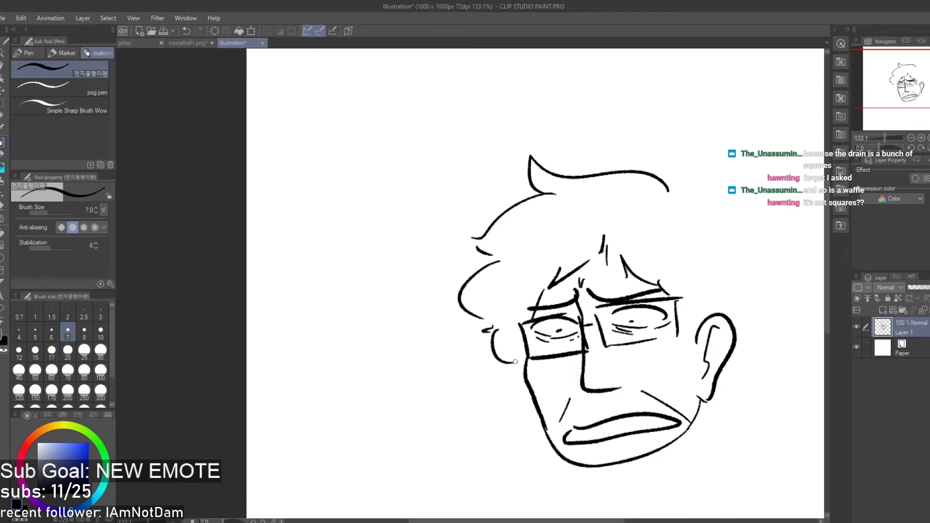
Add the sideburn, darken the inner ear and draw the hair outline down the right side of the head behind the ear
drag(677, 329, 690, 373)
drag(699, 316, 703, 378)
mouse_move(688, 201)
mouse_down()
mouse_move(762, 253)
mouse_move(769, 308)
mouse_up()
drag(760, 311, 733, 358)
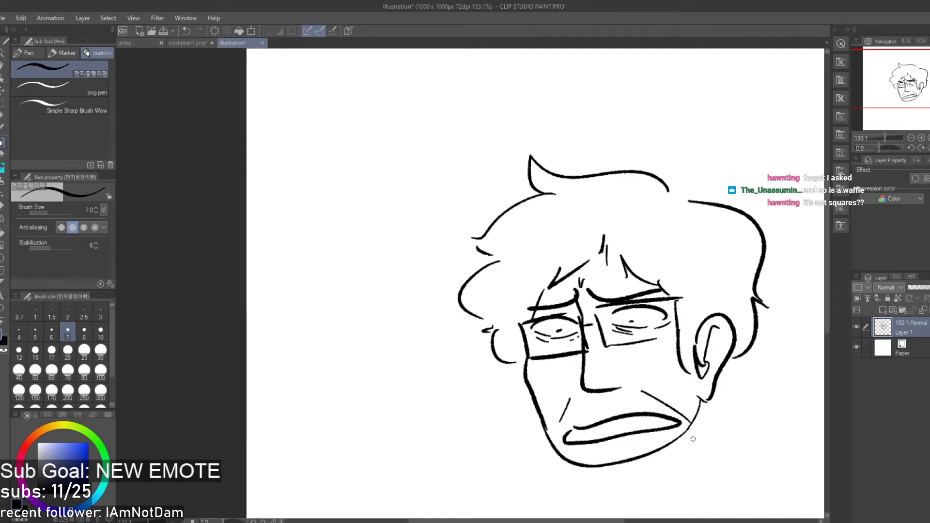
Draw the glasses' temple arm to the ear and a curved line below the ear behind the jaw, redoing stray strokes
scroll(552, 305, down, 9)
scroll(595, 301, up, 7)
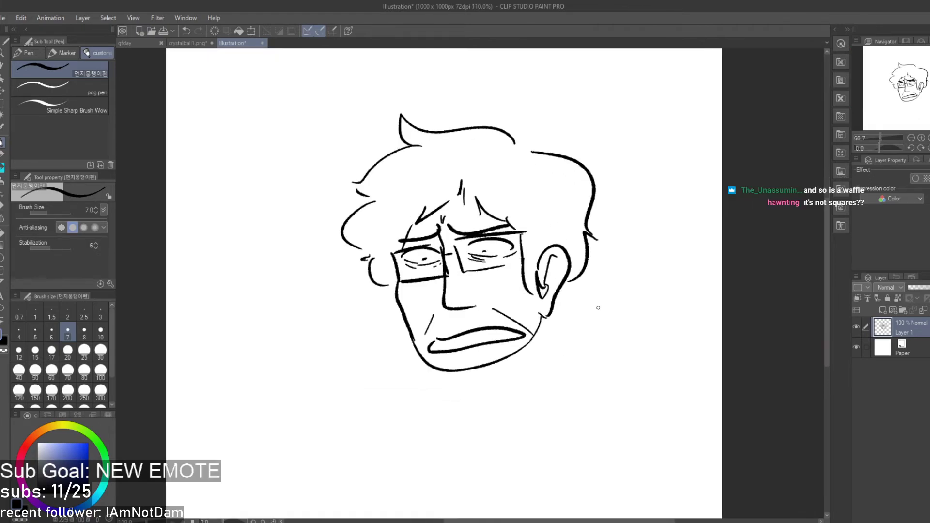
drag(523, 249, 542, 252)
key(ctrl+z)
drag(489, 374, 536, 365)
key(ctrl+z)
drag(540, 316, 532, 371)
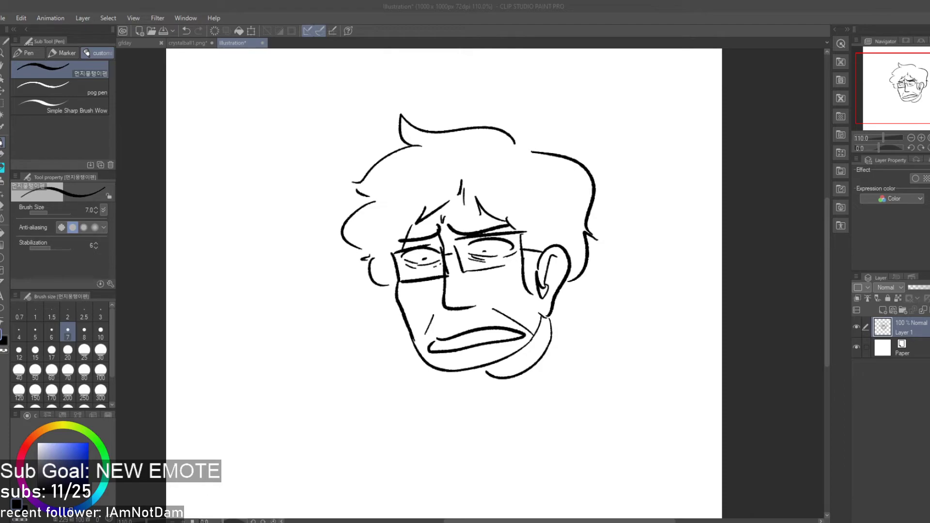
Paste the copied "When you beat the allegations" meme image into the illustration as a new layer
click(378, 306)
scroll(377, 306, down, 4)
key(ctrl+v)
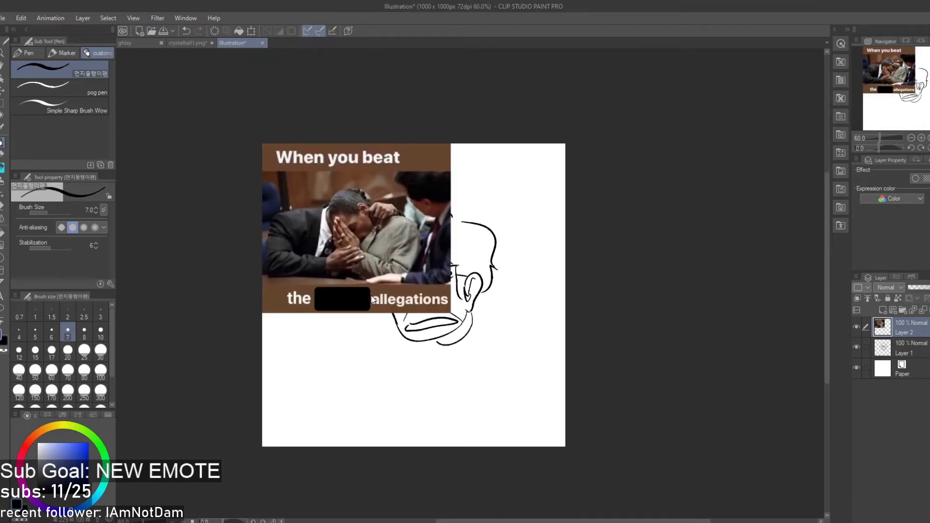
Select the pasted meme with a rectangular selection and stretch it to cover the whole canvas
scroll(352, 280, up, 1)
key(m)
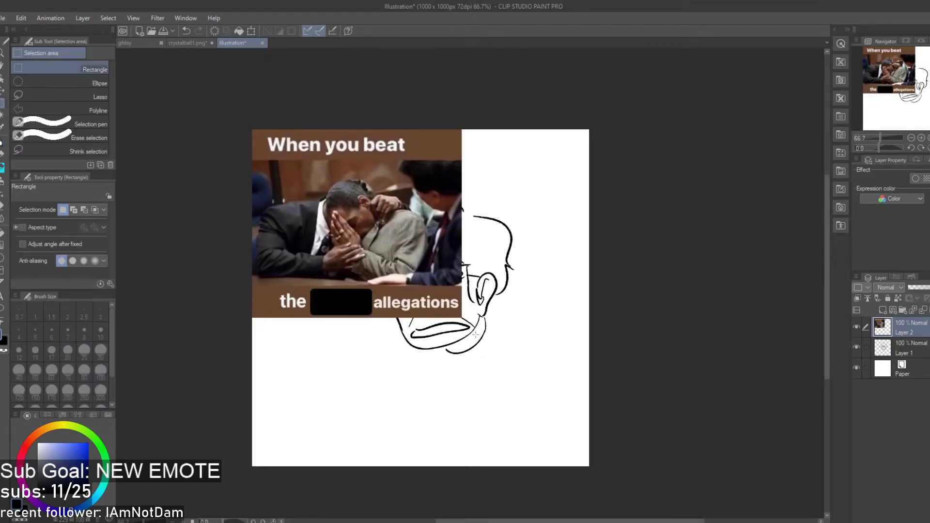
drag(467, 339, 162, 108)
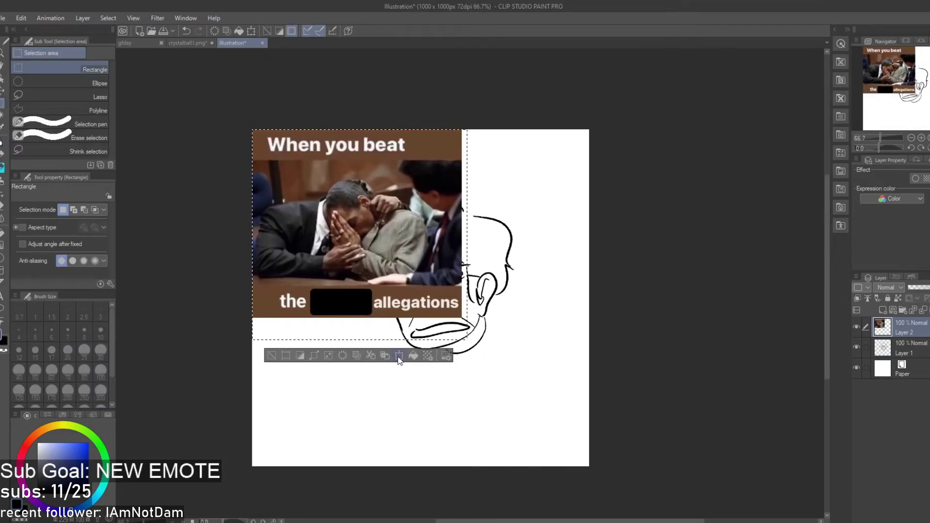
click(399, 355)
drag(468, 339, 697, 521)
scroll(512, 320, down, 3)
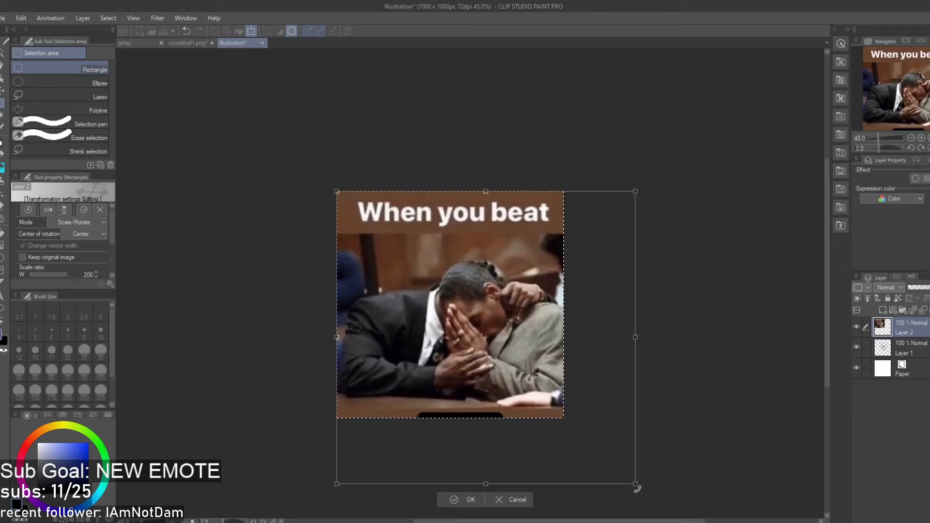
drag(636, 486, 565, 427)
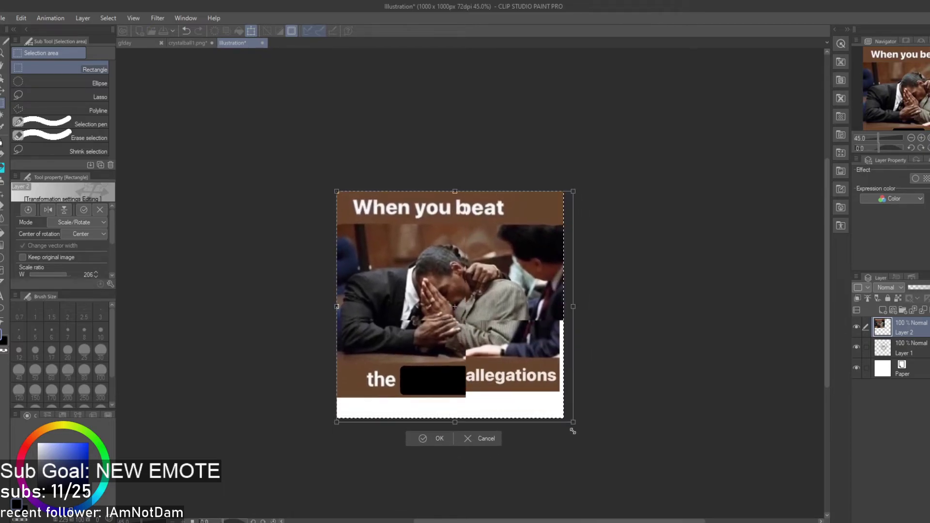
drag(458, 425, 454, 450)
click(416, 468)
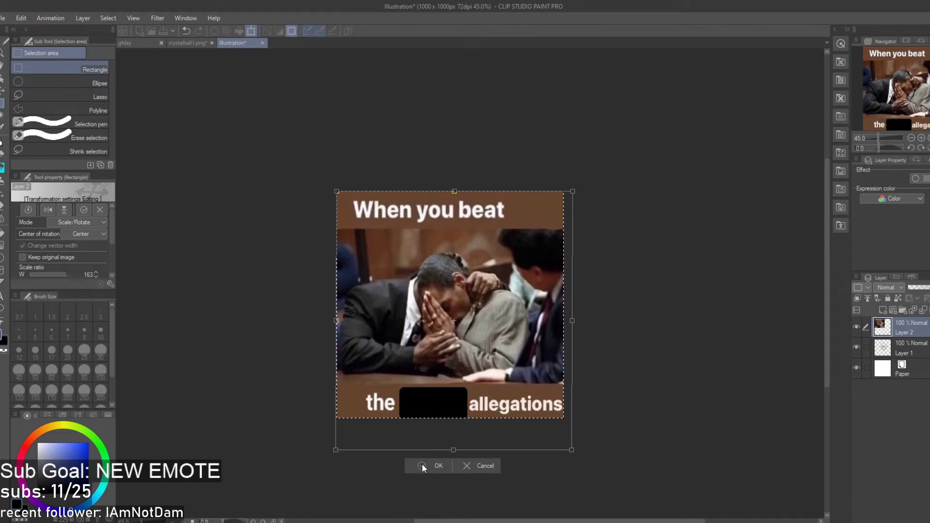
Add the white text "waffle stomp" over the black box between "the" and "allegations"
scroll(430, 415, up, 2)
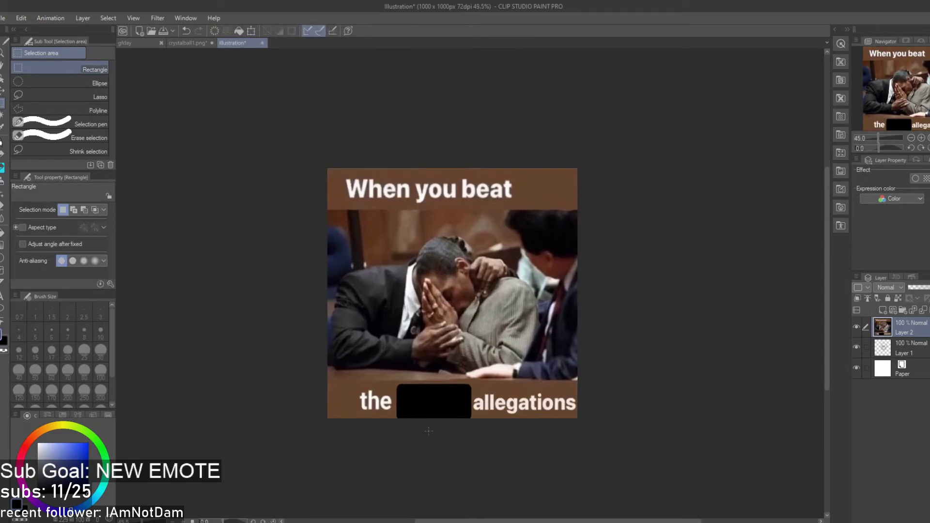
scroll(428, 372, up, 1)
key(t)
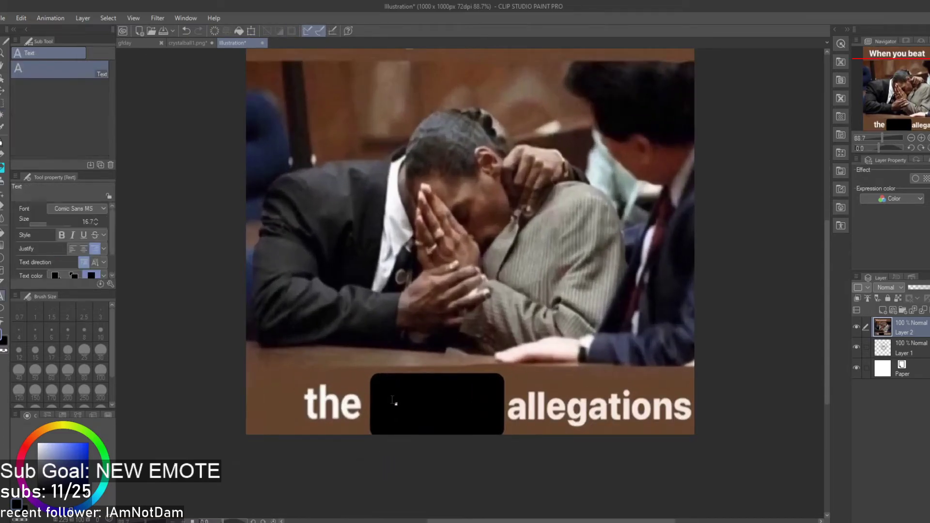
scroll(438, 416, up, 1)
click(387, 405)
key(BackSpace)
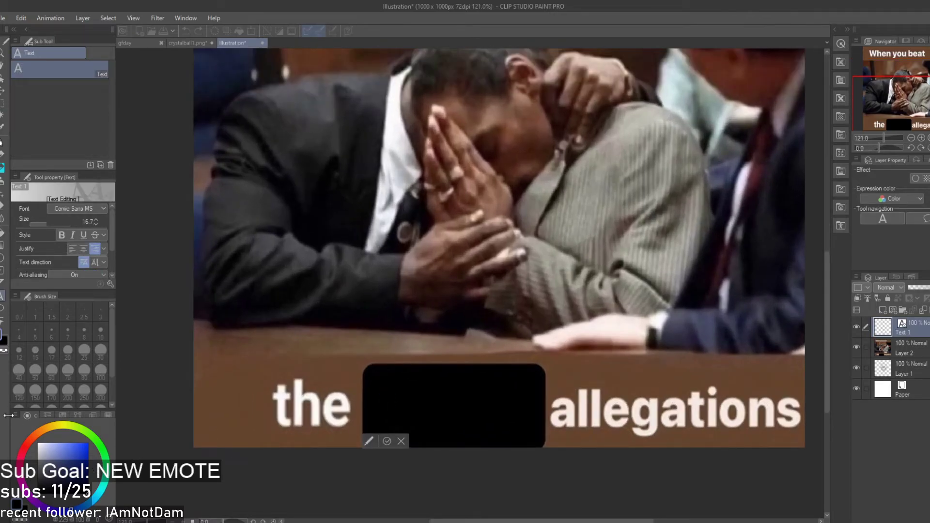
text(g)
key(BackSpace)
text(waffle sto)
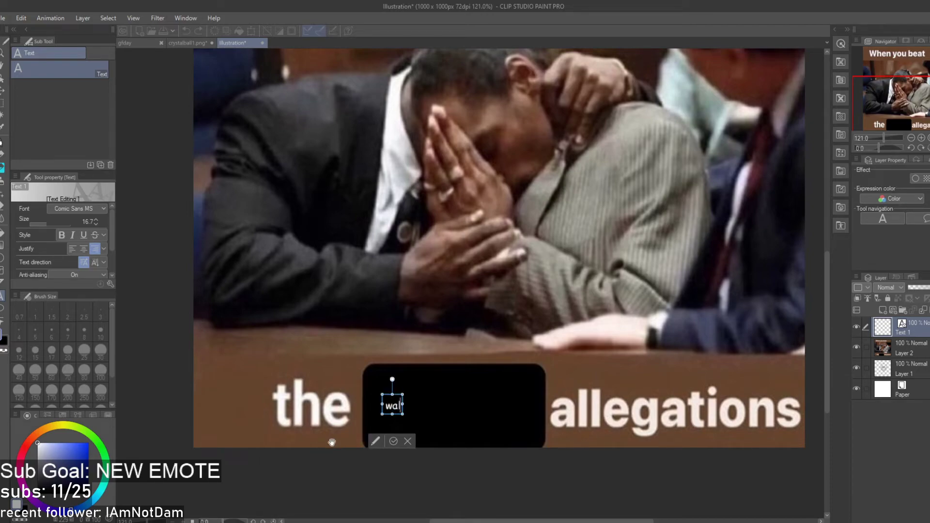
text(mp)
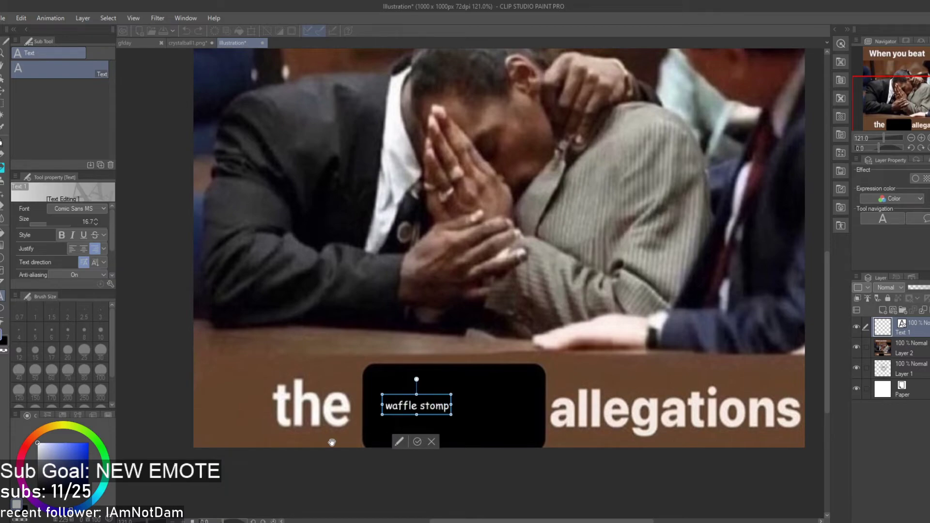
Try the caption text in Impact, enlarged to size 94 to fill the black box, and cancel the text edit
double_click(445, 405)
triple_click(386, 404)
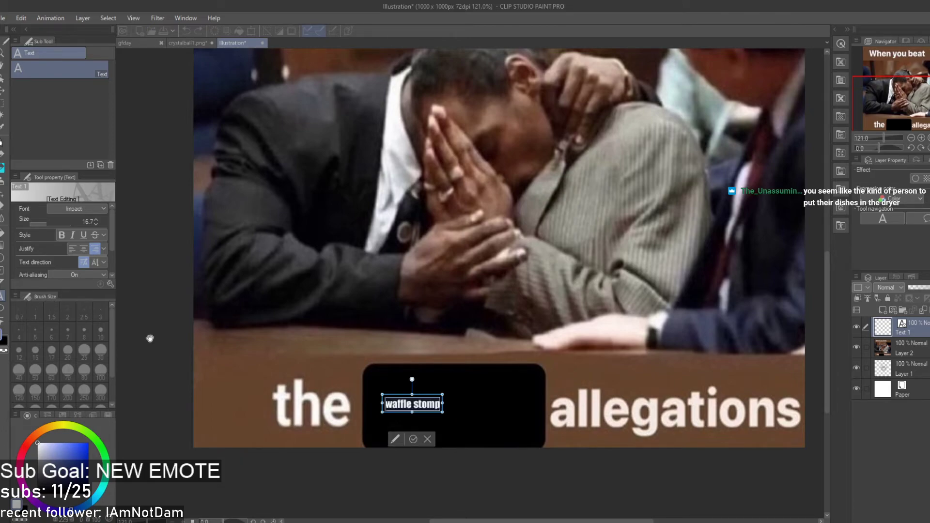
drag(451, 415, 548, 470)
drag(475, 396, 471, 369)
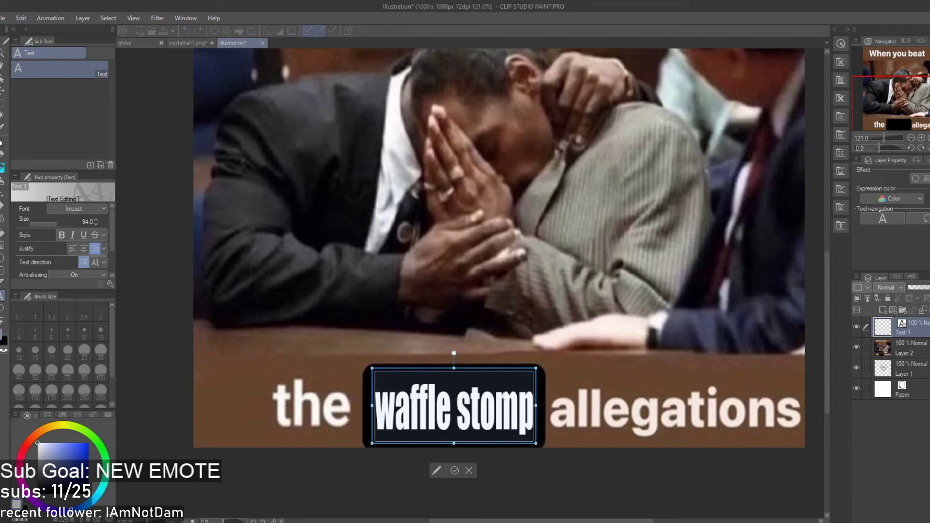
click(468, 470)
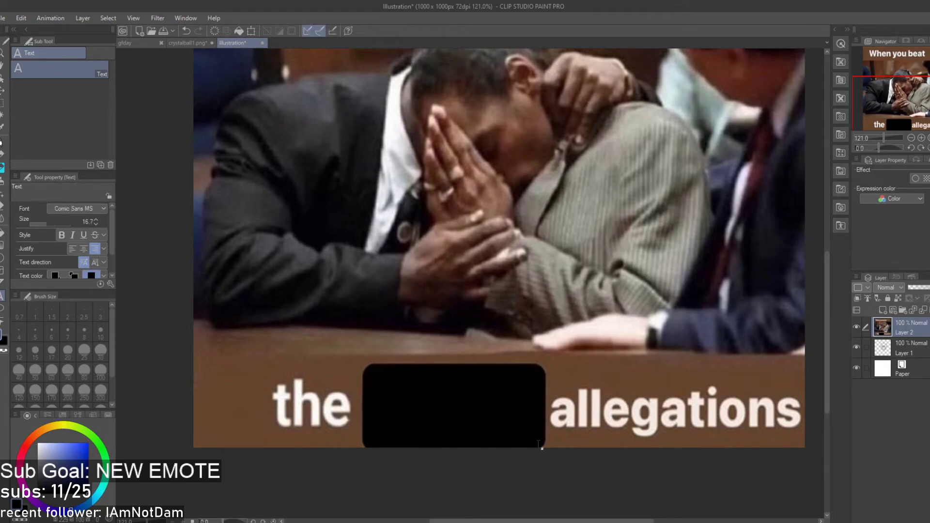
Undo the enlargement of the meme image and redo it
key(ctrl+z)
key(ctrl+z)
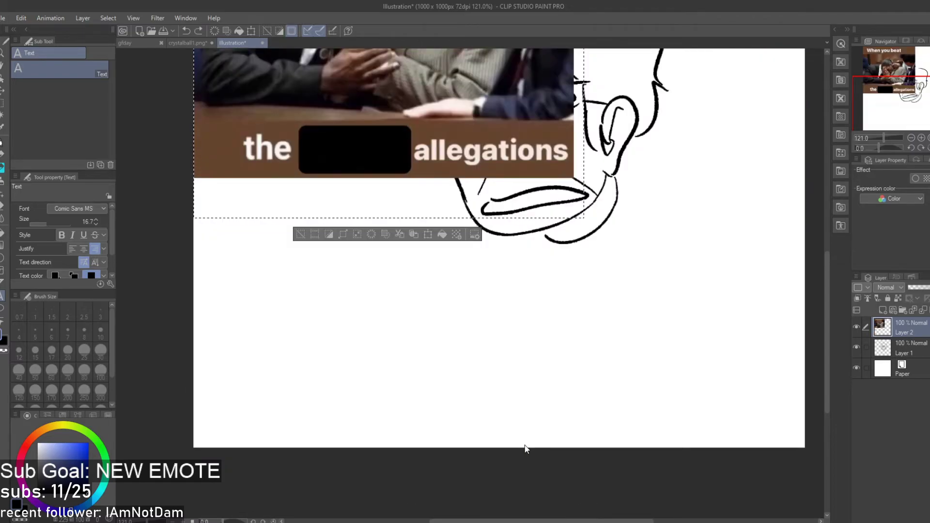
key(ctrl+y)
Add the text "waffle stomp" inside the black box between "the" and "allegations"
key(t)
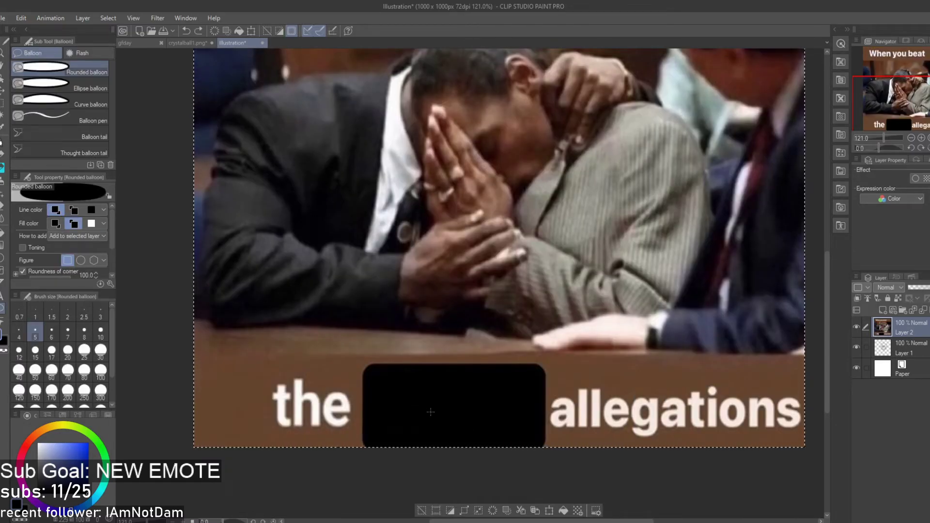
key(t)
click(383, 406)
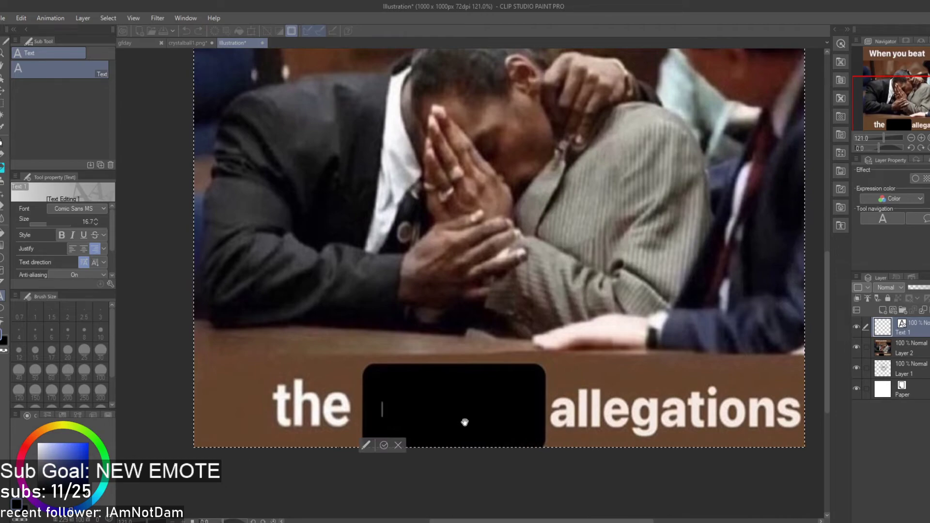
text(waffle s)
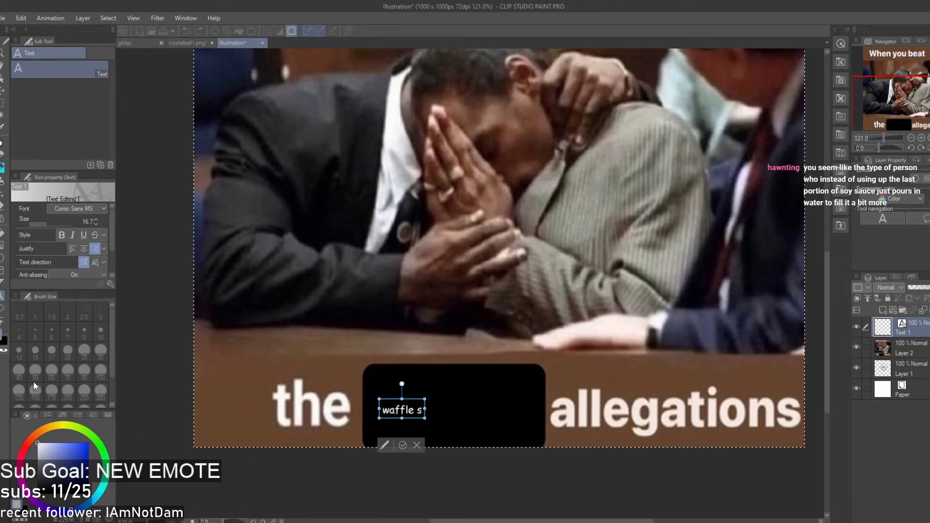
text(tomp)
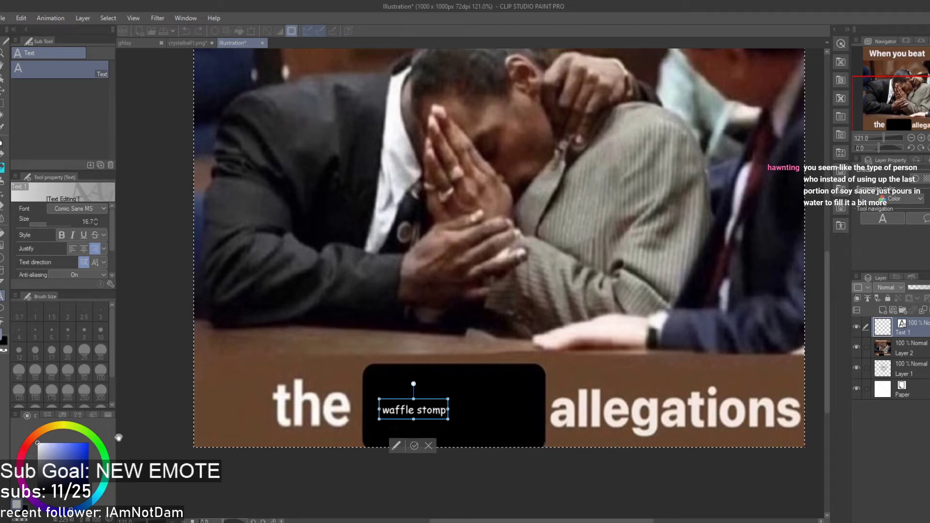
Set the "waffle stomp" caption in Impact, enlarge it to size 78.5, and center it in the black box
triple_click(422, 412)
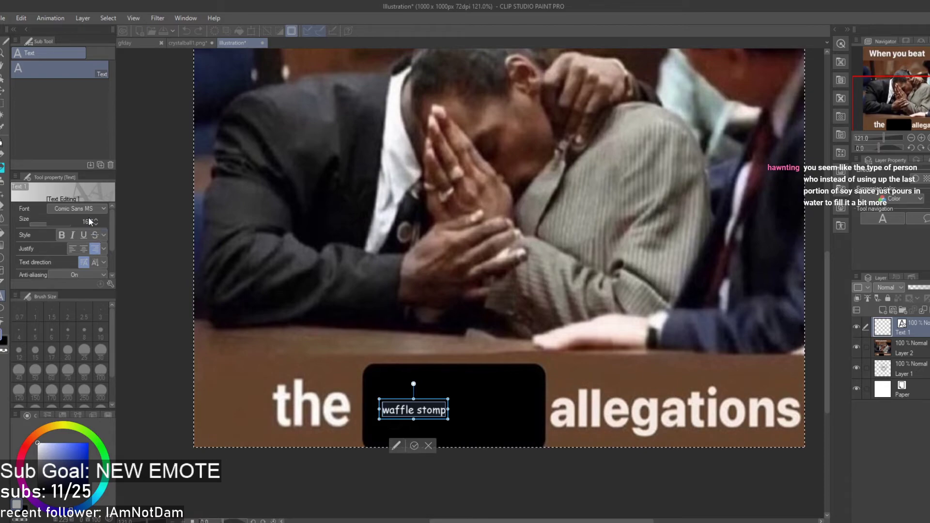
click(95, 249)
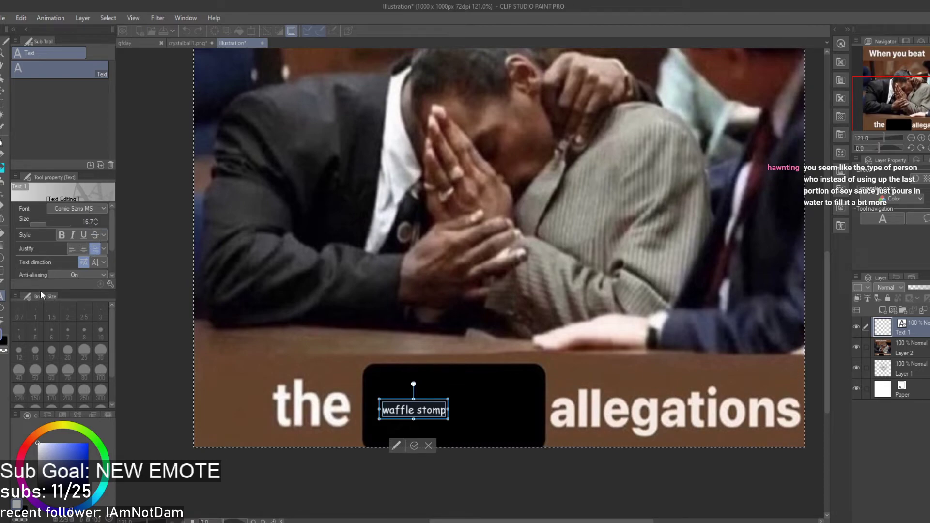
click(39, 291)
drag(442, 418, 549, 466)
click(529, 434)
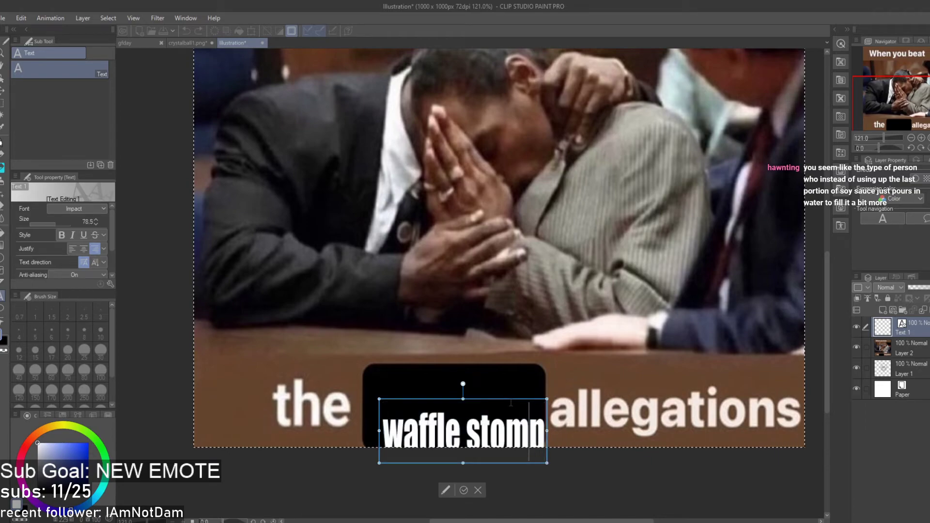
drag(495, 485, 487, 457)
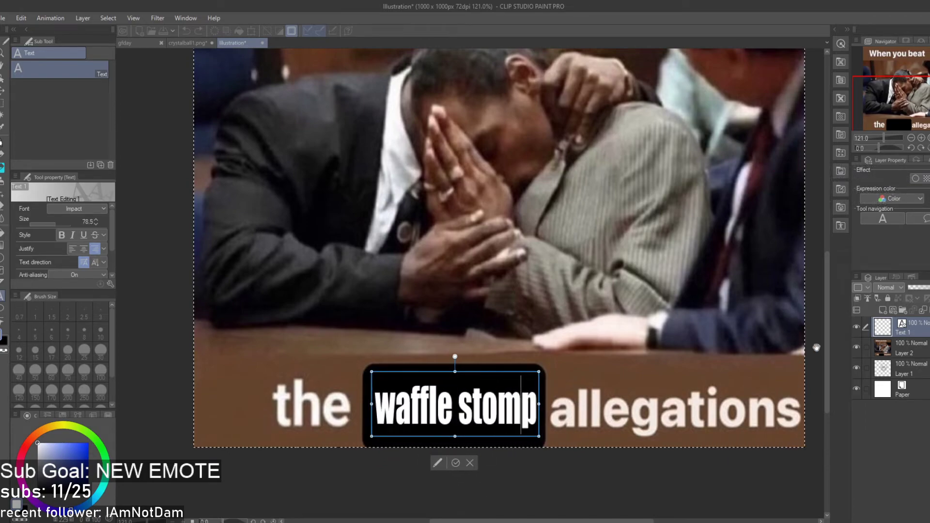
Merge the caption text into the meme layer and clear the selection
click(926, 316)
key(ctrl+e)
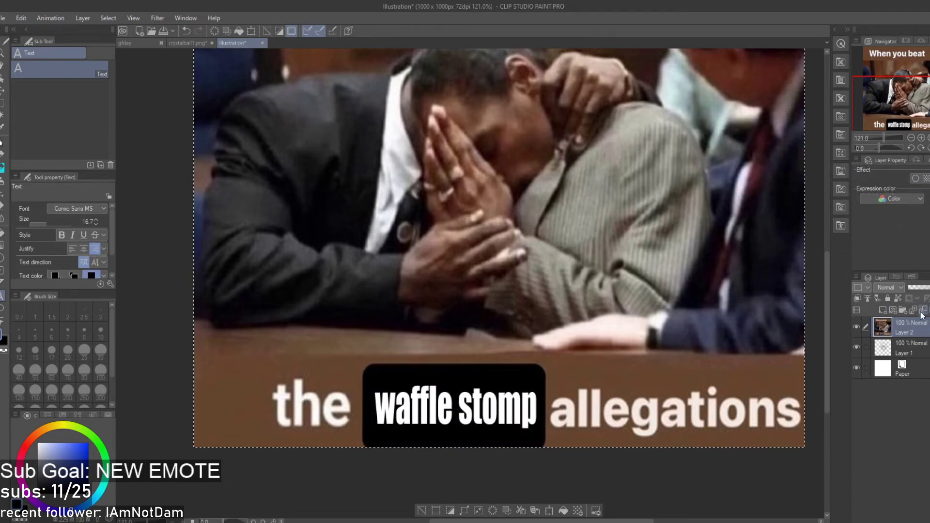
scroll(488, 358, down, 3)
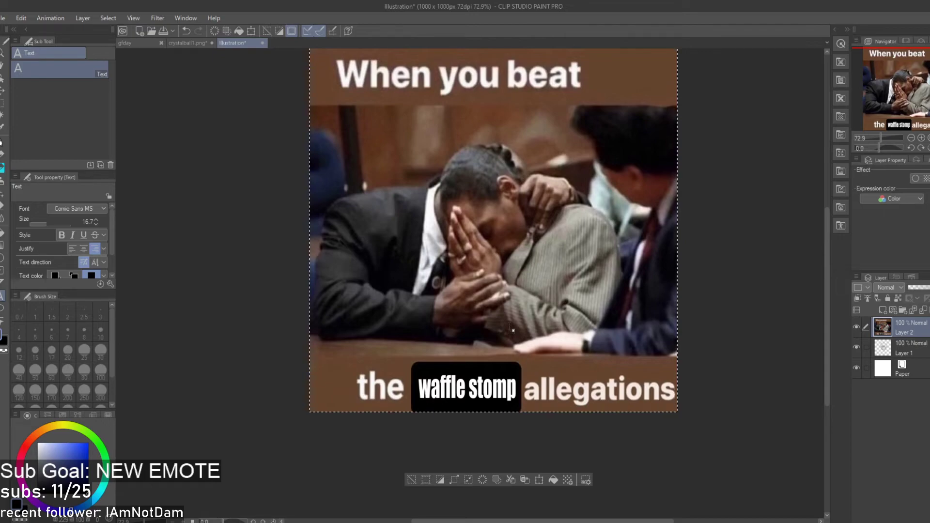
scroll(333, 331, down, 3)
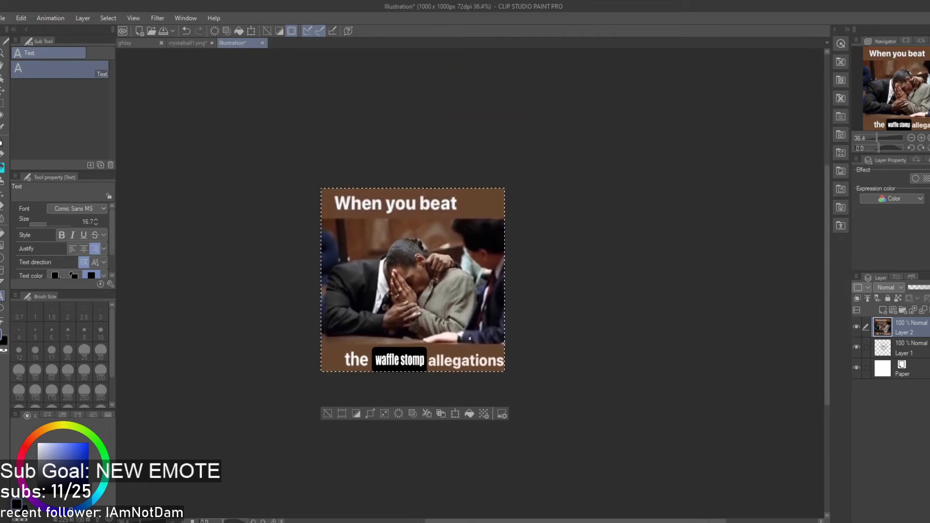
scroll(274, 393, up, 2)
click(271, 456)
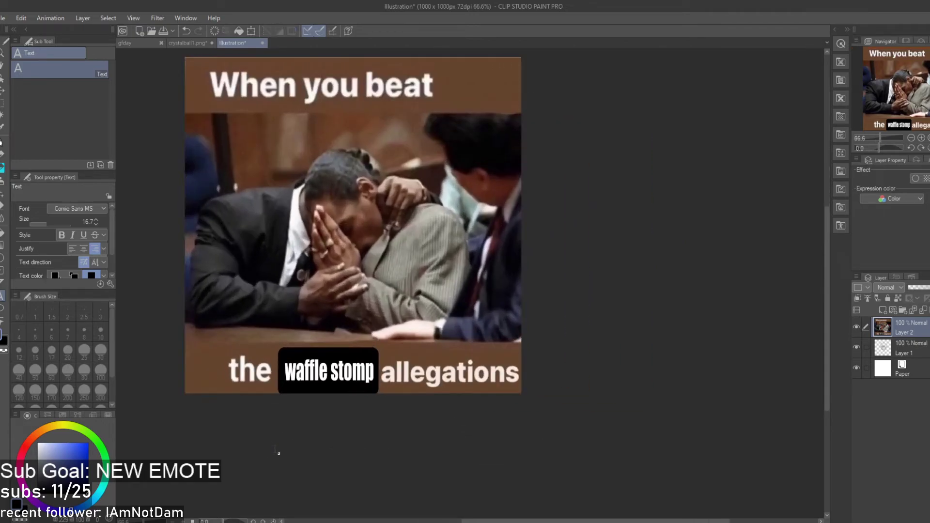
Look over the captioned meme at different magnifications
scroll(297, 338, down, 2)
scroll(297, 338, up, 2)
scroll(297, 338, down, 1)
scroll(388, 363, up, 2)
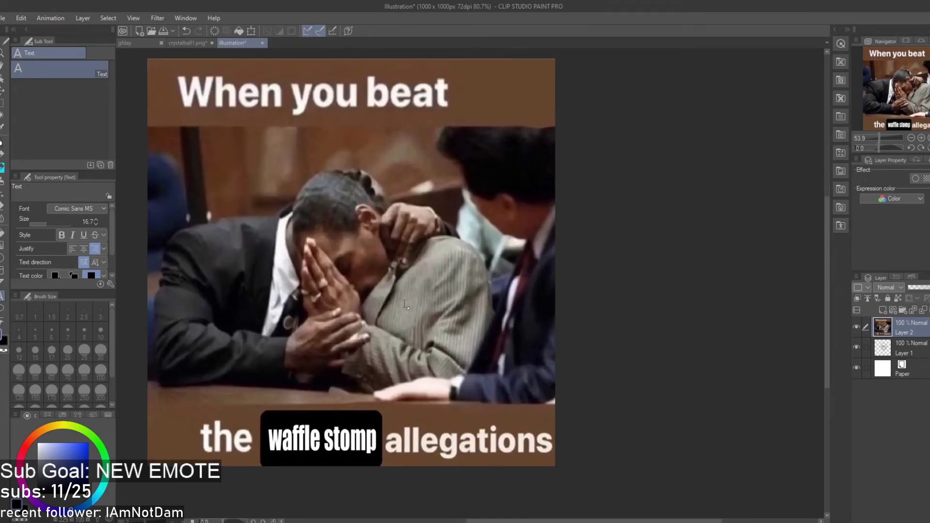
scroll(550, 441, down, 1)
scroll(533, 456, up, 2)
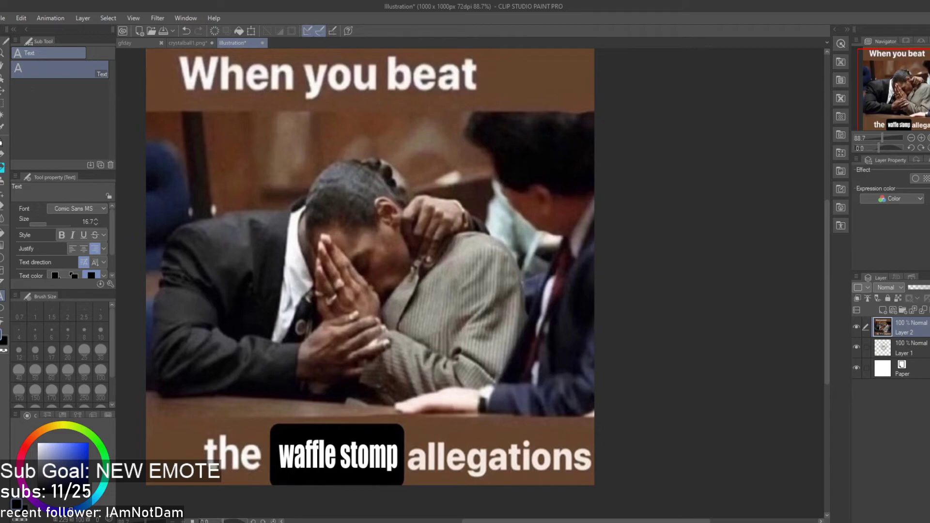
scroll(596, 372, down, 1)
scroll(500, 249, up, 1)
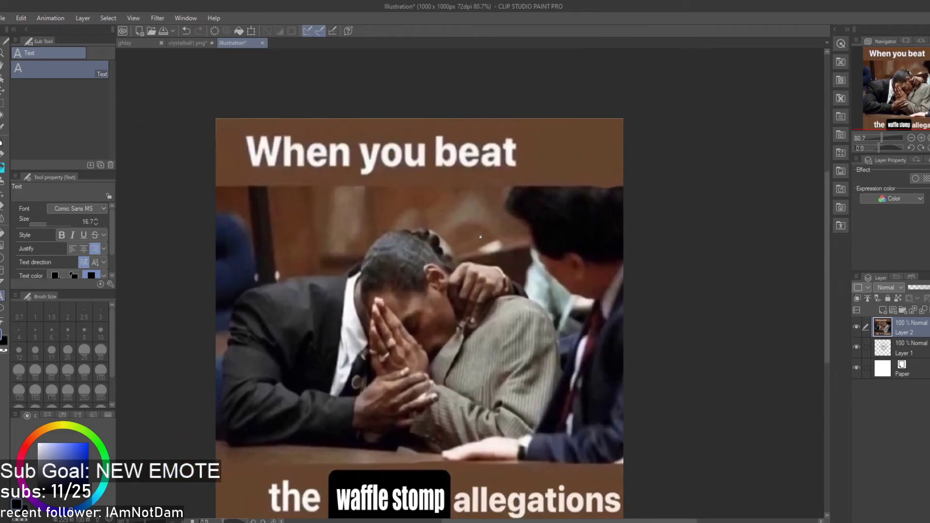
scroll(472, 244, down, 1)
scroll(395, 255, up, 1)
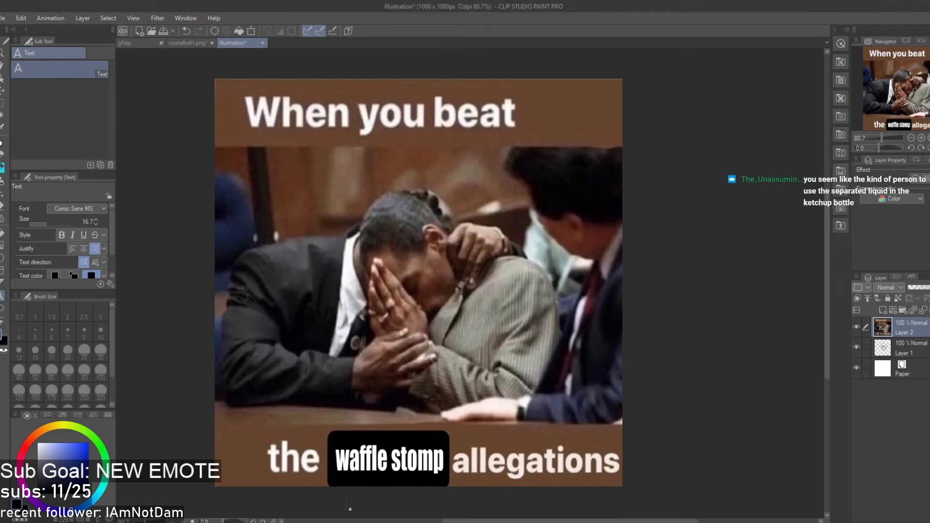
Paste the small black-and-white character drawing and move it over the hunched man's head
scroll(401, 407, down, 1)
key(ctrl+v)
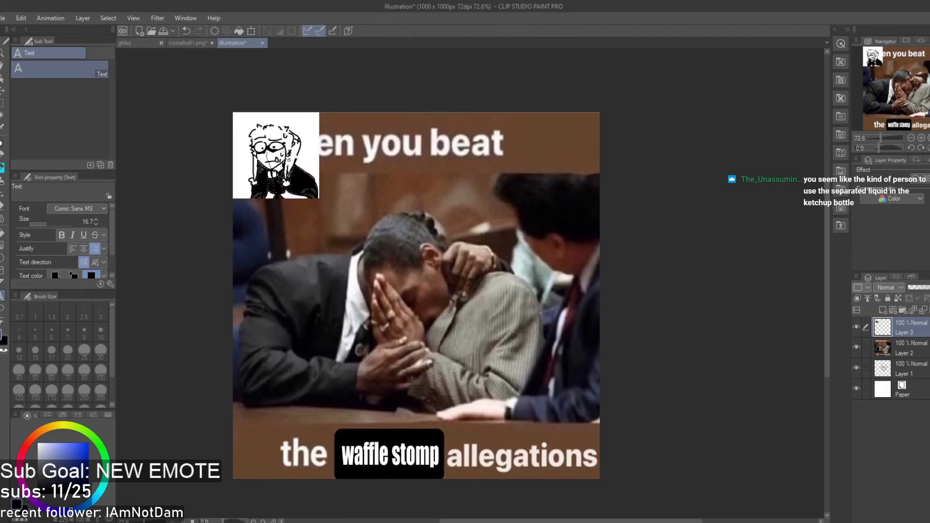
scroll(262, 142, up, 3)
mouse_move(302, 218)
mouse_down()
mouse_move(559, 383)
mouse_move(581, 421)
mouse_up()
scroll(504, 295, down, 6)
scroll(481, 268, up, 2)
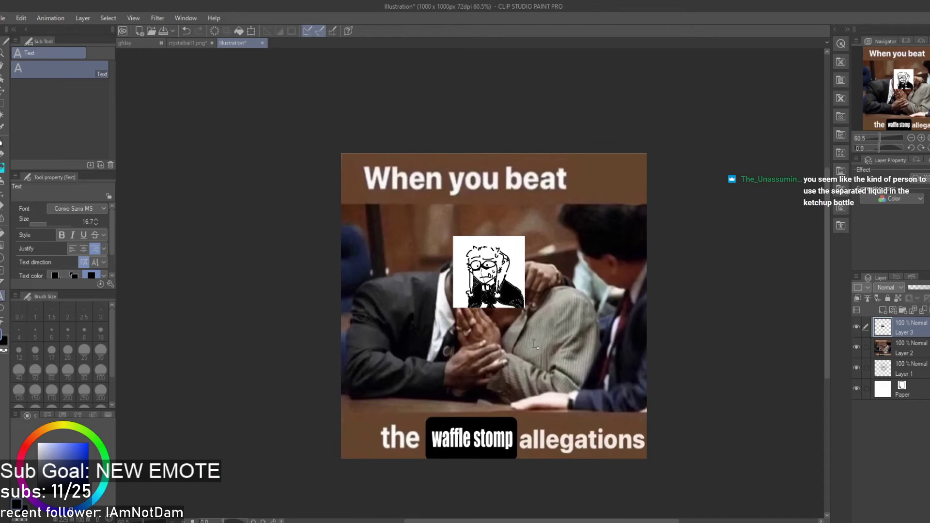
scroll(516, 308, up, 1)
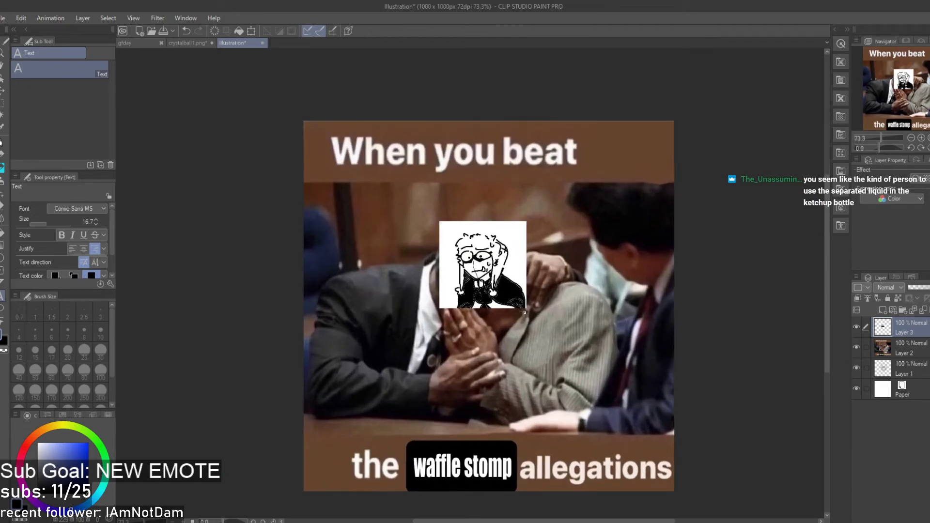
Select the pasted drawing with a rectangular selection, scale it to 159%, and place it over the hunched man's head
key(m)
drag(396, 202, 721, 409)
click(537, 347)
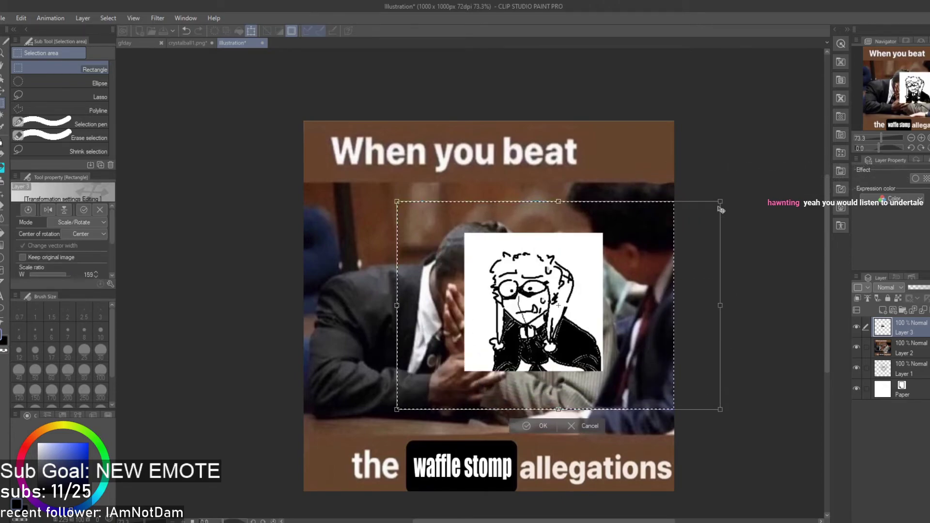
mouse_move(728, 197)
mouse_down()
mouse_move(670, 110)
mouse_move(690, 131)
mouse_up()
key(ctrl+z)
key(ctrl+z)
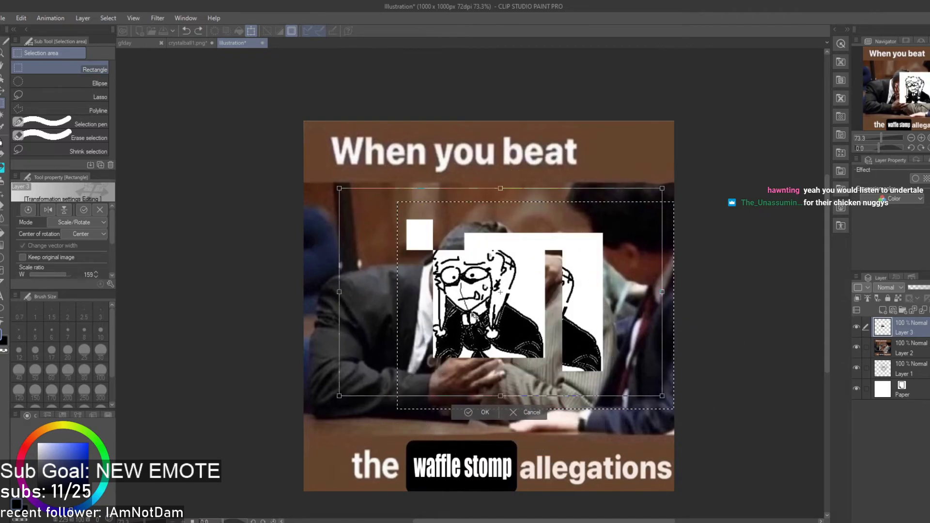
click(464, 409)
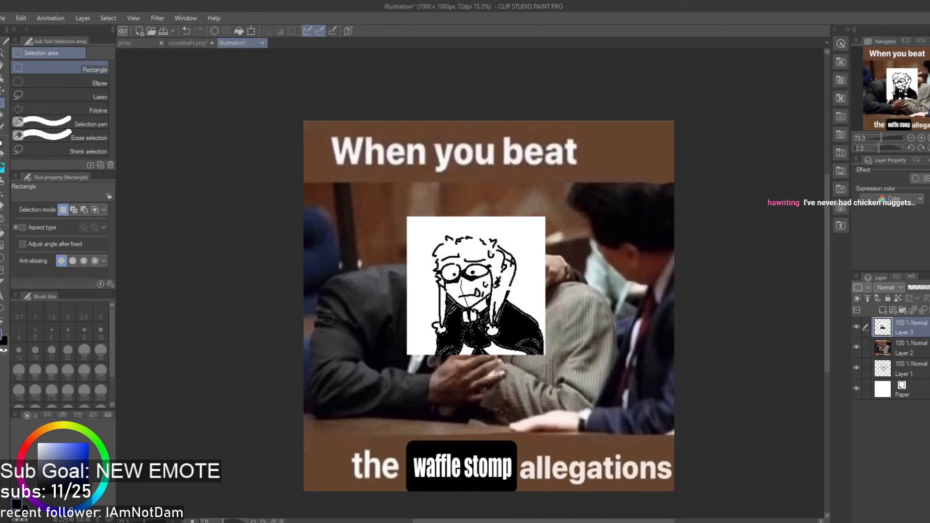
Select the pasted drawing again, scale it down to 88%, and reposition it over the man's head
scroll(645, 318, up, 2)
scroll(628, 314, down, 3)
scroll(353, 284, up, 2)
scroll(489, 286, down, 2)
scroll(488, 286, up, 2)
scroll(488, 286, down, 3)
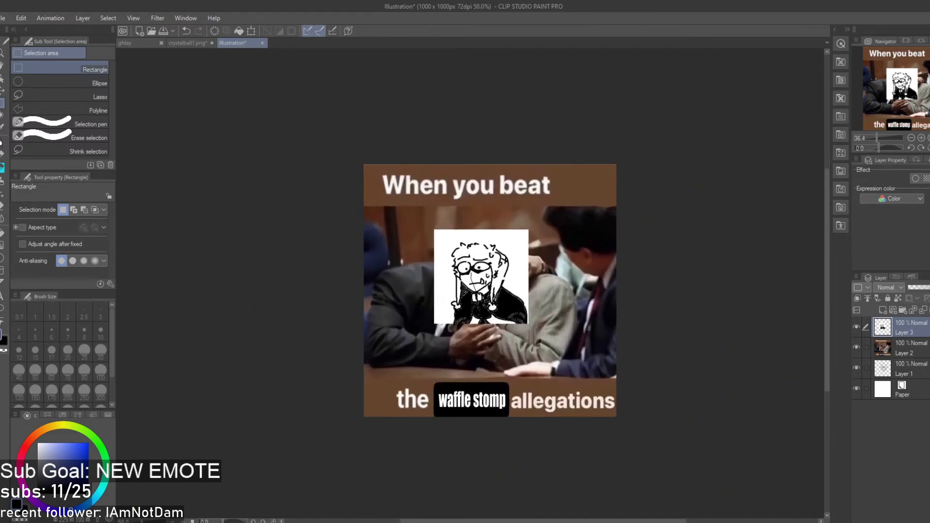
scroll(488, 286, up, 2)
drag(603, 379, 305, 139)
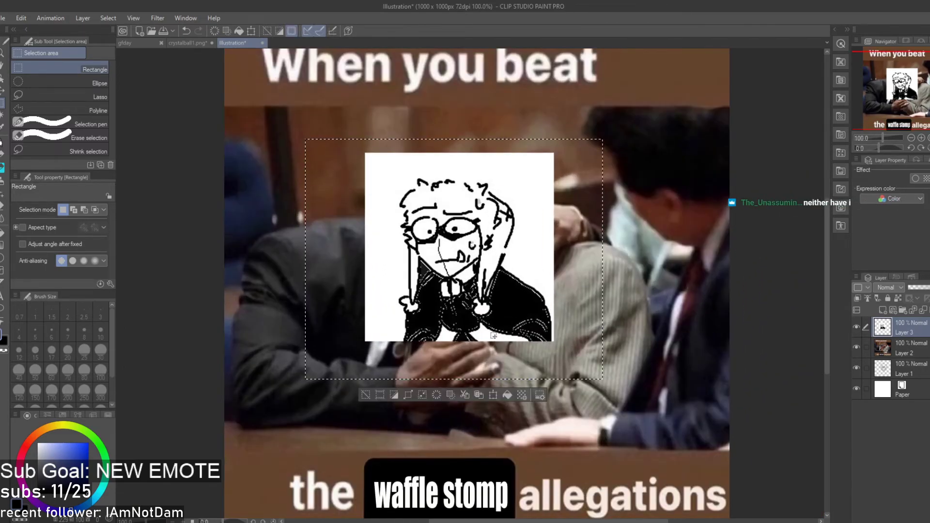
click(494, 394)
mouse_move(602, 379)
mouse_down()
mouse_move(517, 299)
mouse_move(567, 349)
mouse_up()
mouse_move(499, 266)
mouse_down()
mouse_move(525, 290)
mouse_move(522, 273)
mouse_up()
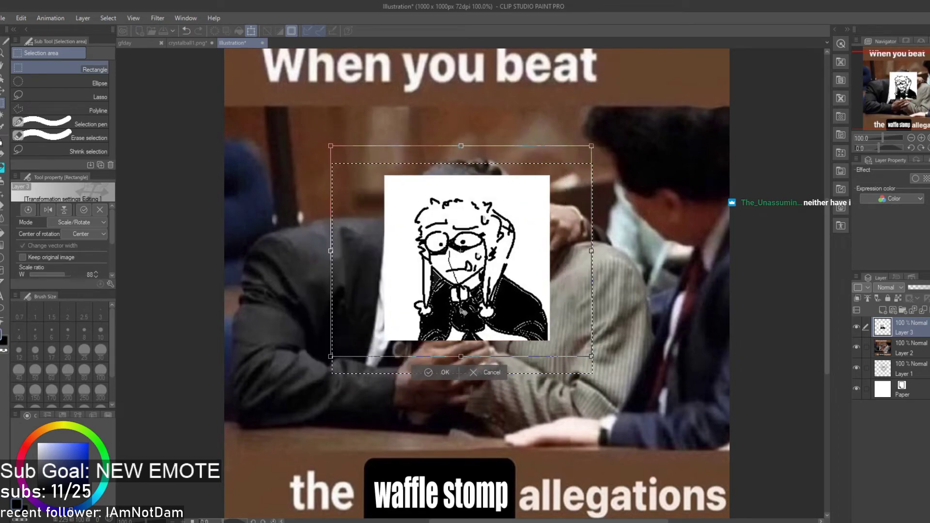
click(426, 372)
Try to outline part of the pasted drawing with the Lasso selection and undo it
scroll(413, 248, up, 4)
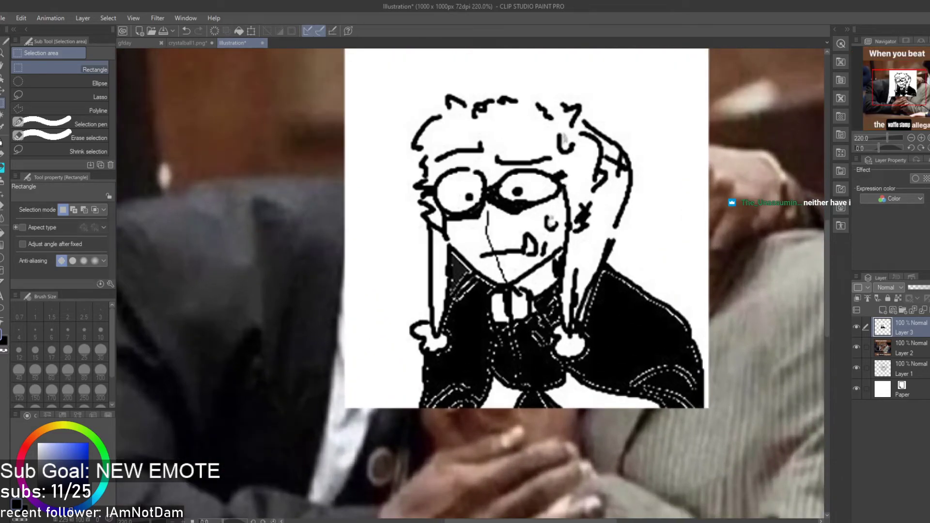
scroll(396, 410, down, 3)
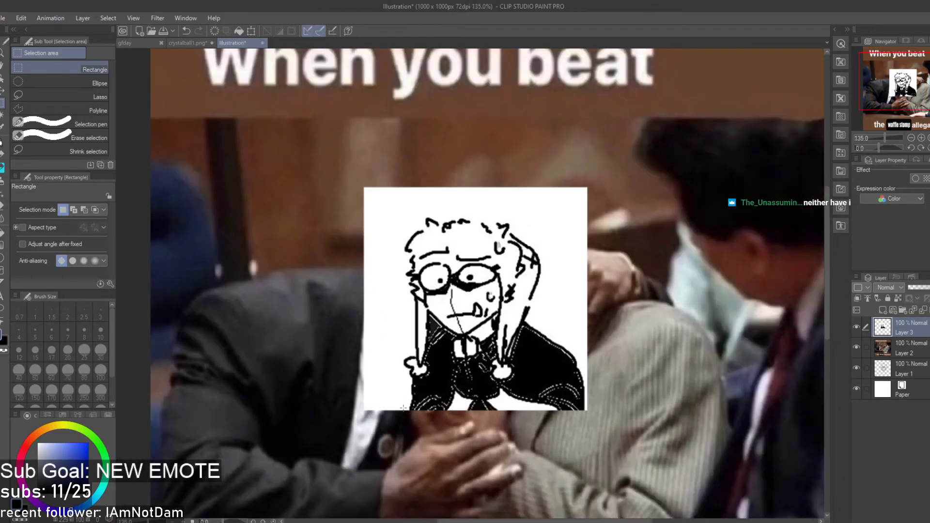
drag(403, 420, 404, 427)
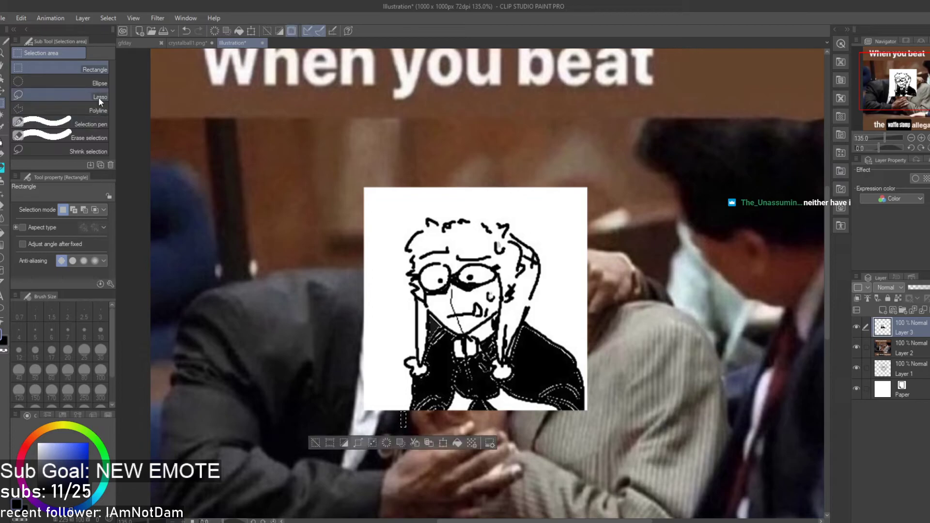
click(100, 96)
mouse_move(591, 374)
mouse_down()
mouse_move(539, 303)
mouse_move(543, 257)
mouse_up()
key(ctrl+z)
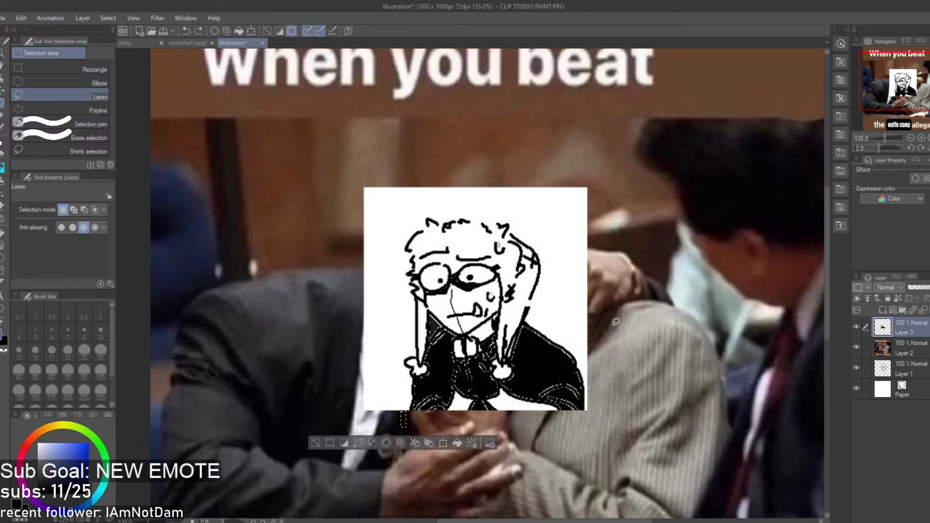
Try selecting the pasted drawing's white background with Auto select and clear the selection
scroll(612, 321, down, 2)
scroll(589, 311, up, 1)
key(w)
click(583, 315)
scroll(583, 315, up, 2)
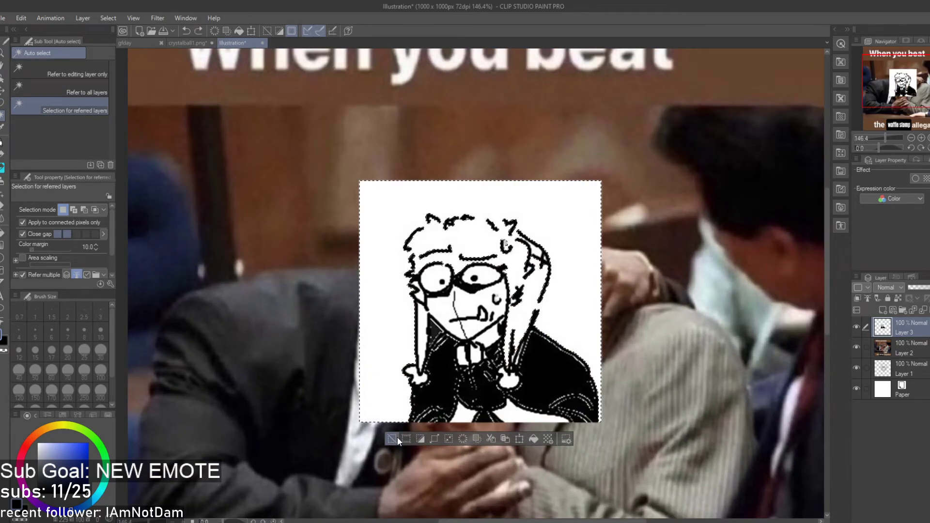
key(ctrl+d)
scroll(484, 225, down, 4)
scroll(609, 403, up, 1)
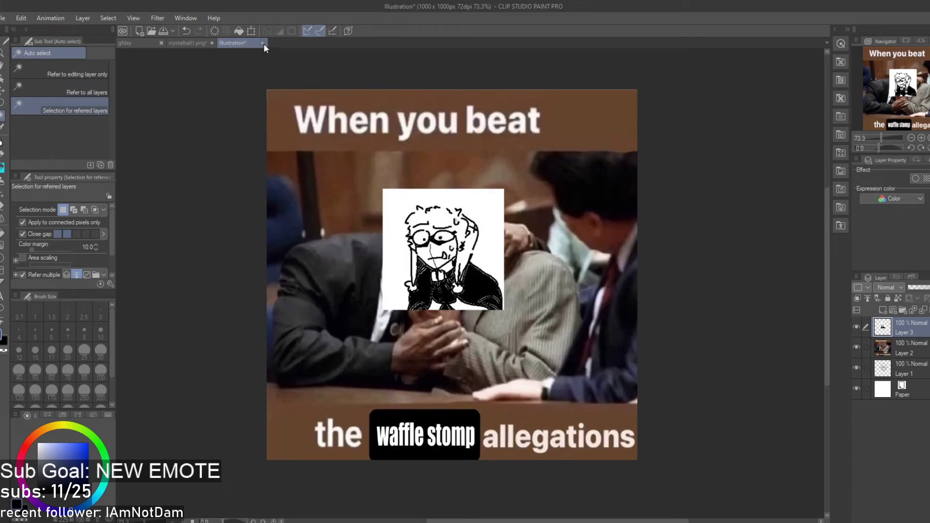
Remove the meme and pasted drawing by clearing their merged layer and merging it down into the face sketch
click(922, 311)
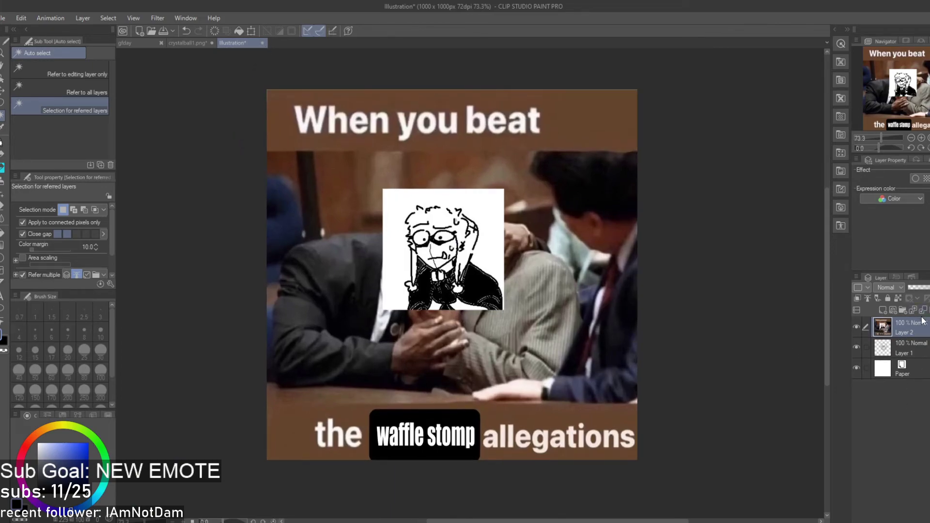
key(Delete)
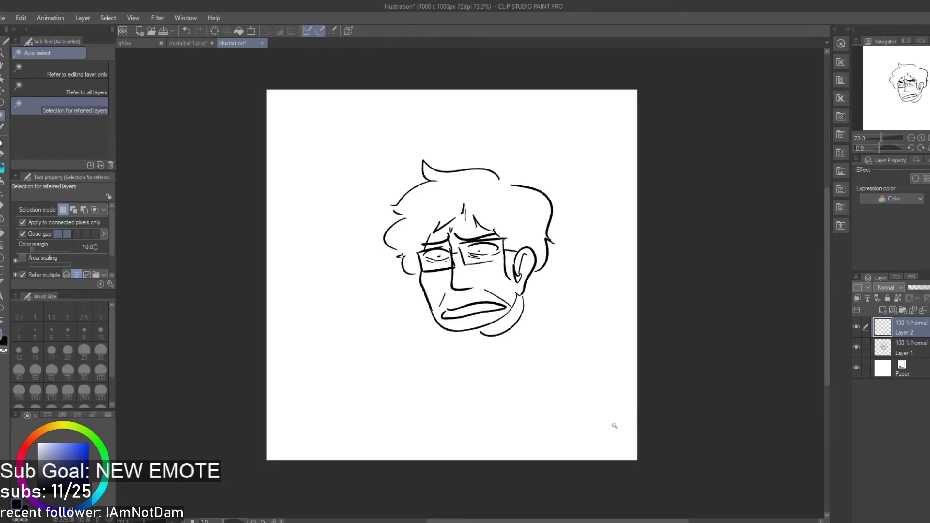
scroll(471, 354, down, 3)
scroll(530, 299, up, 2)
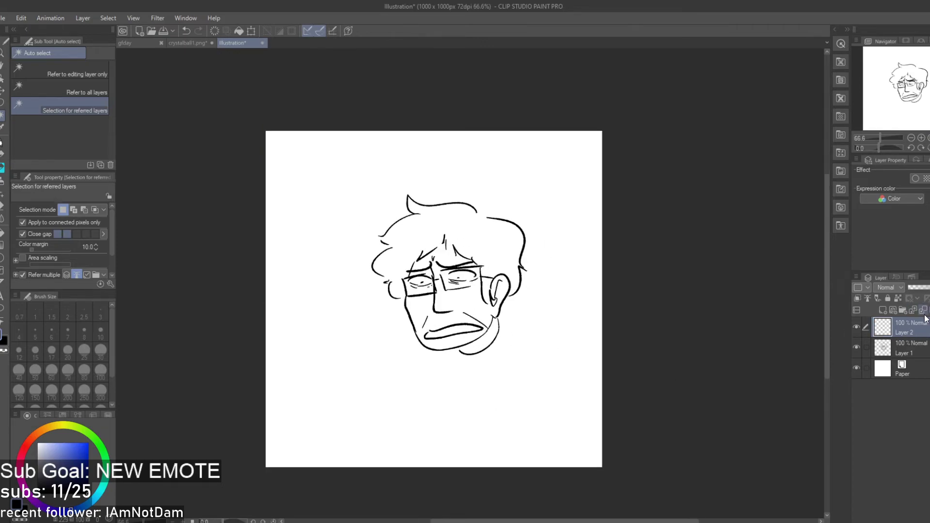
click(926, 310)
scroll(421, 445, up, 1)
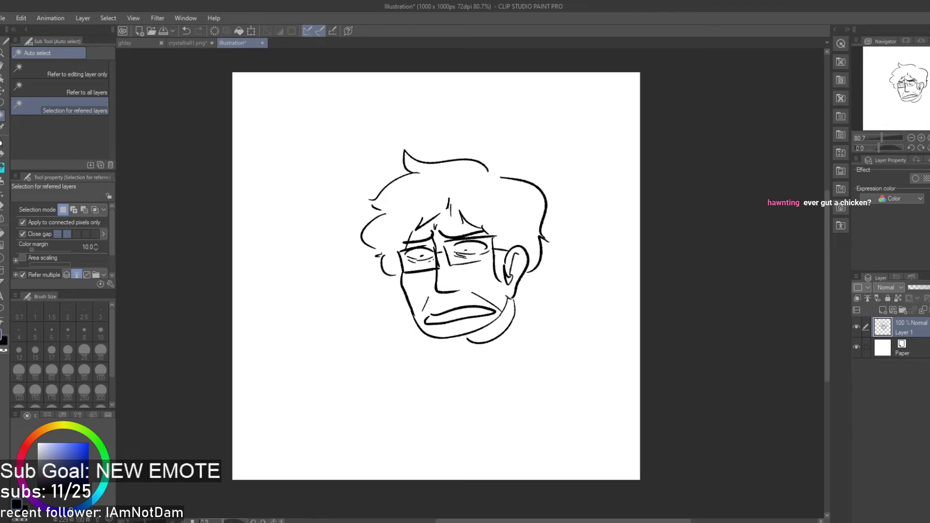
Bring up the gfday illustration, then switch to Twitter to view the tweet about bi Mineta and its replies
click(148, 44)
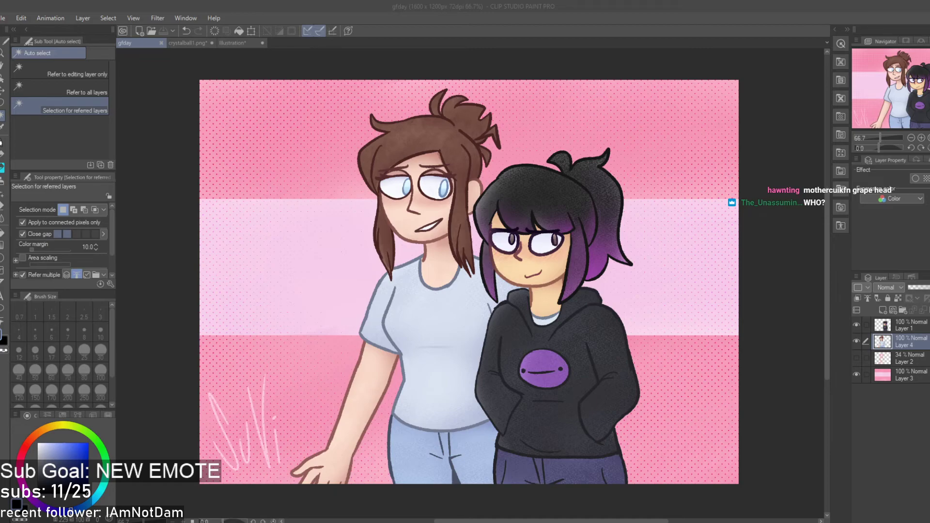
key(alt+Tab)
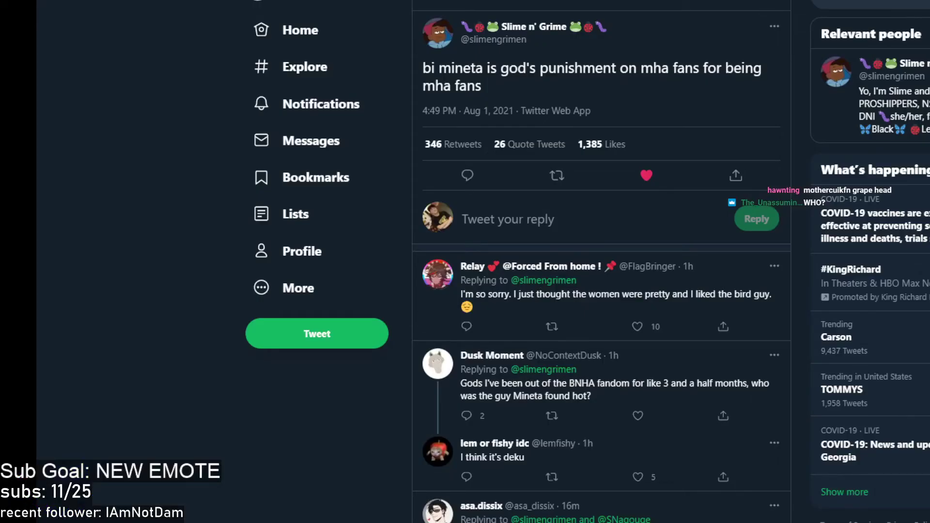
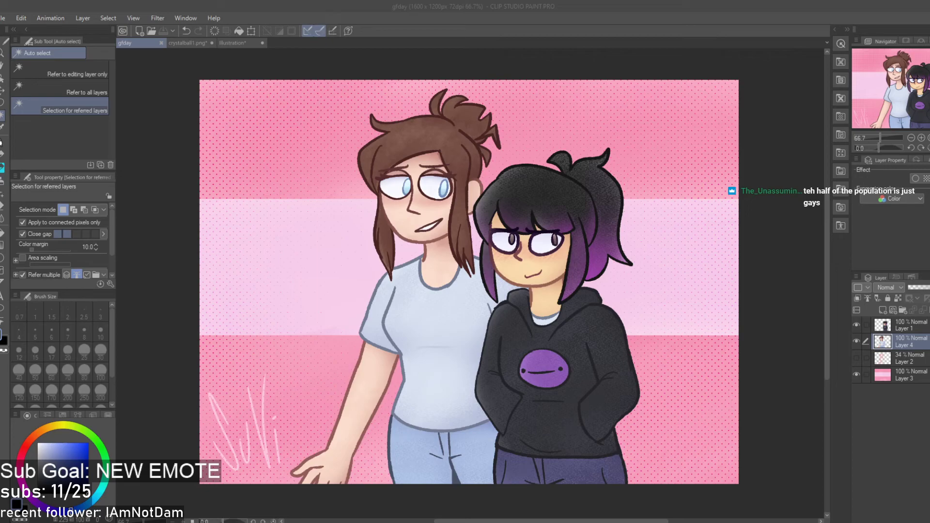
Switch to the Mineta search results on Twitter and watch the Spider-Man video with its volume lowered
key(alt+Tab)
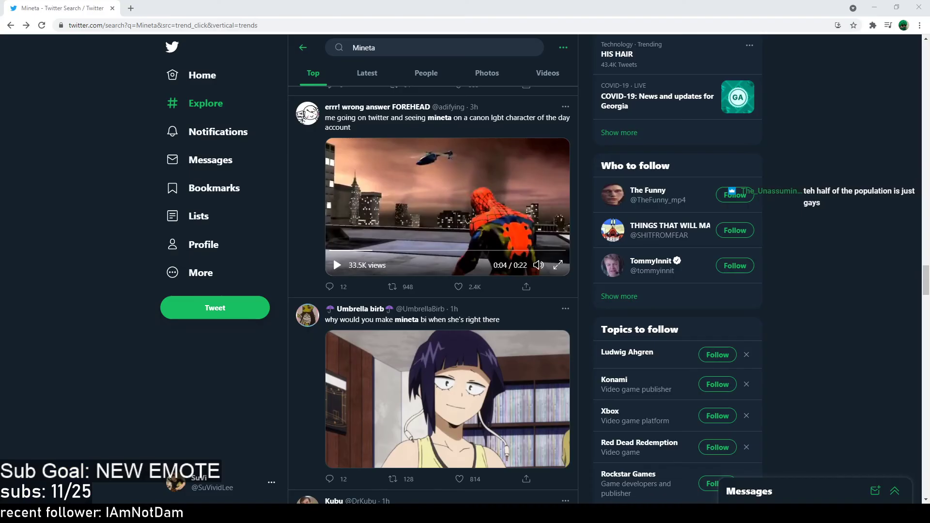
scroll(523, 304, up, 1)
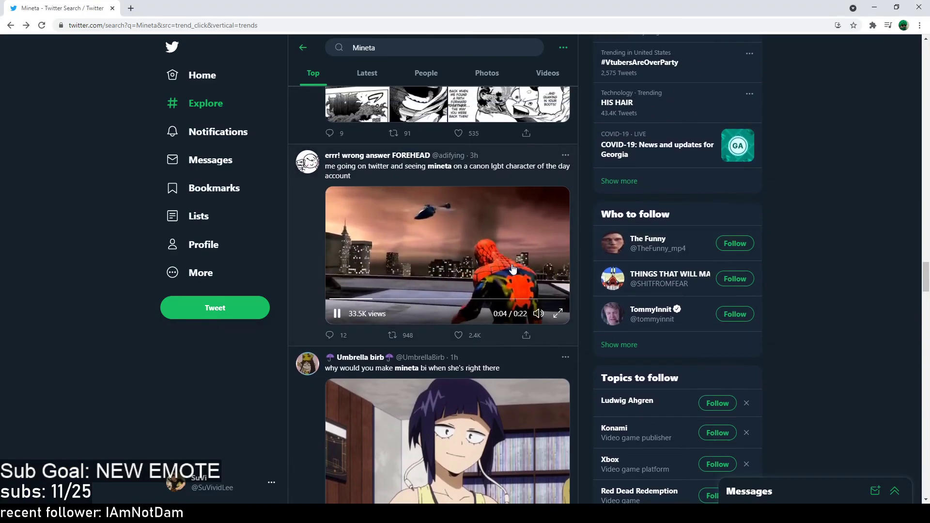
mouse_move(538, 312)
drag(539, 278, 540, 287)
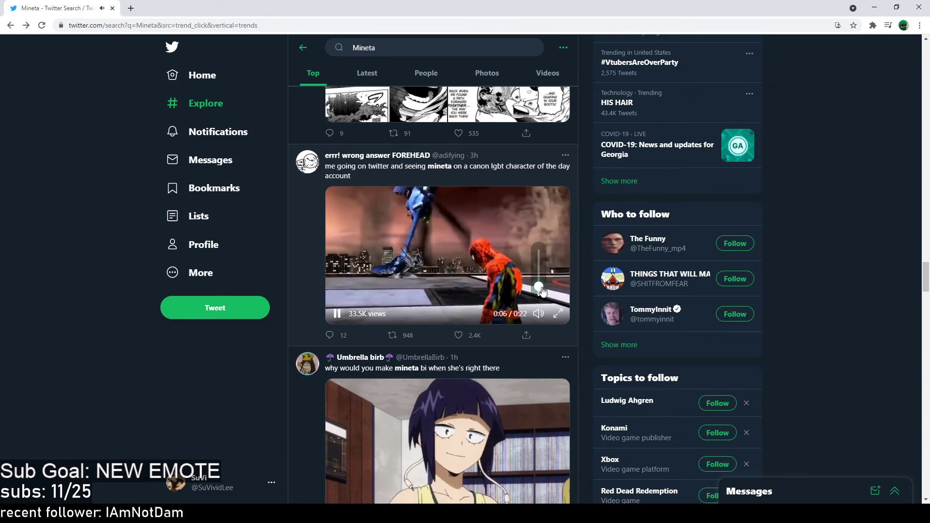
View the full-size image comparing "lgbt representation in anime" with "bi mineta" in the search results, and close it
scroll(457, 284, down, 3)
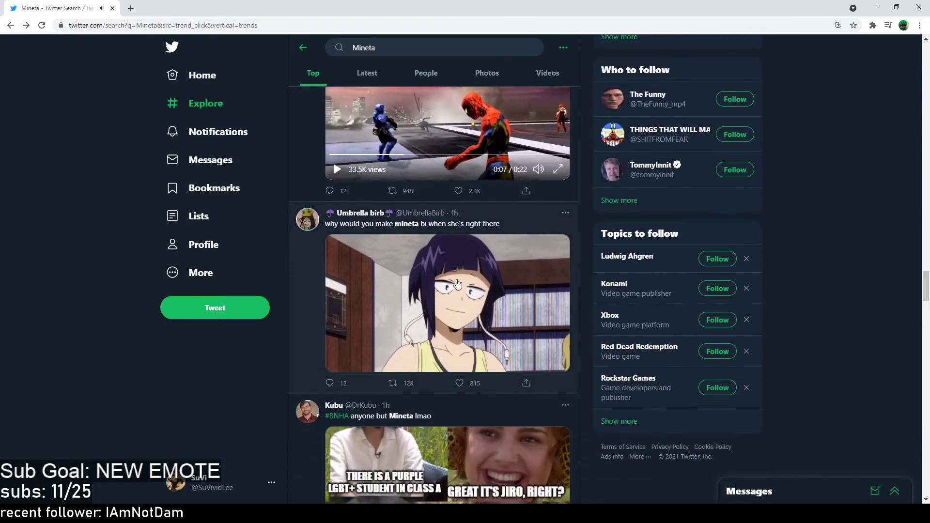
scroll(457, 283, down, 4)
scroll(457, 284, down, 4)
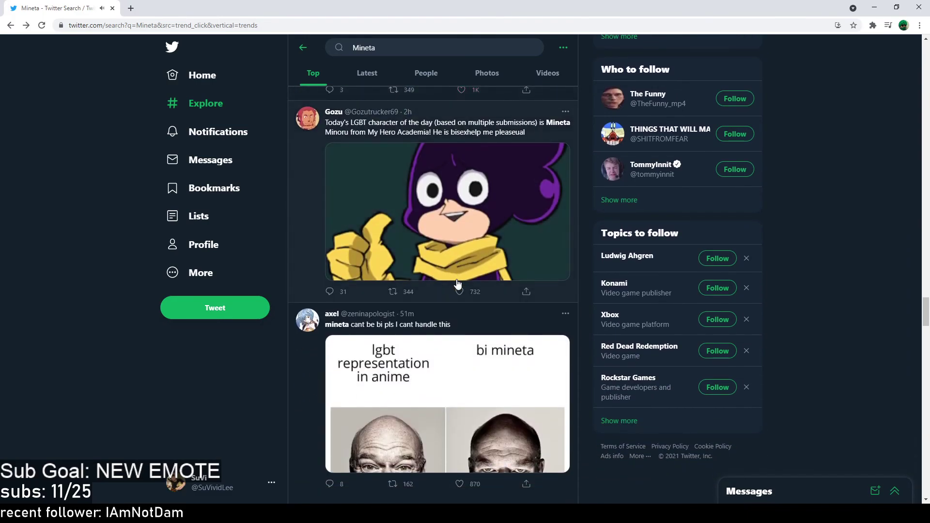
scroll(457, 284, down, 2)
click(456, 291)
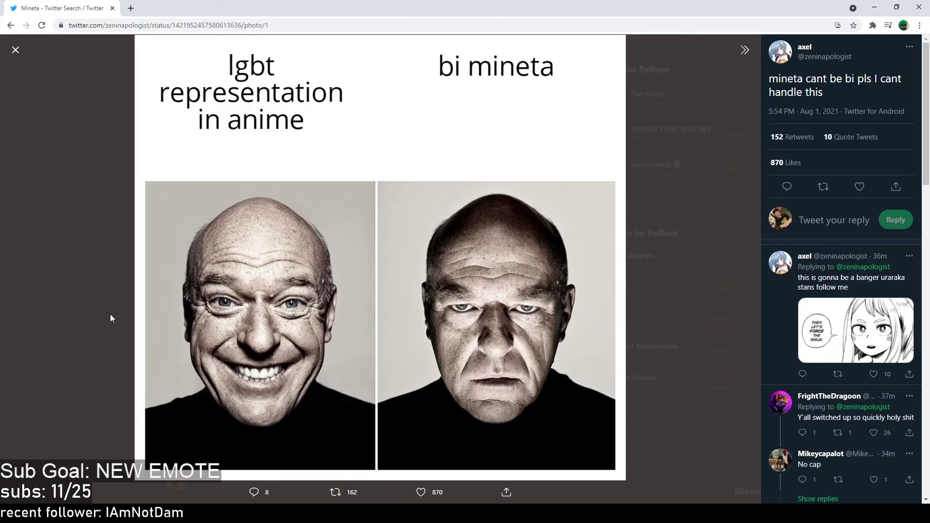
click(68, 326)
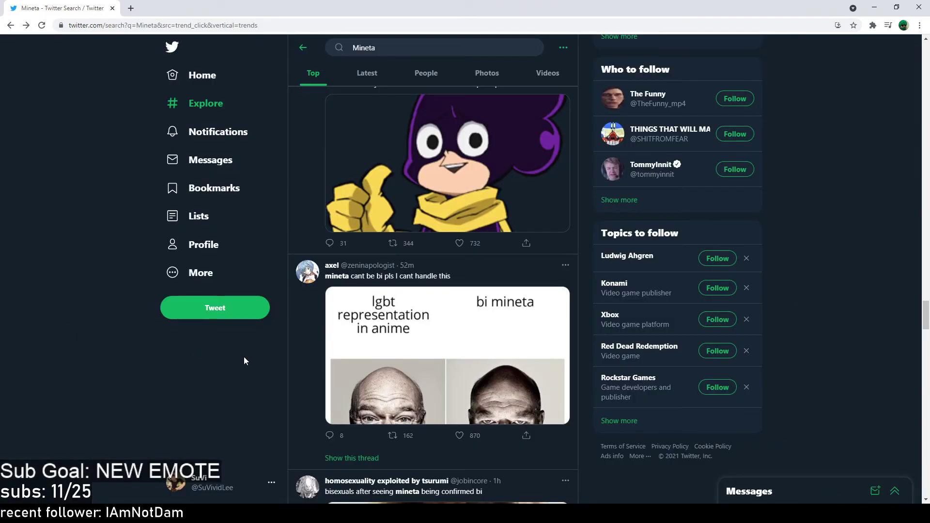
Read the Mineta tweets from the "EX-Bisexual" shirt image down to the Canon LGBT character of the day post
scroll(243, 356, down, 5)
scroll(236, 347, down, 1)
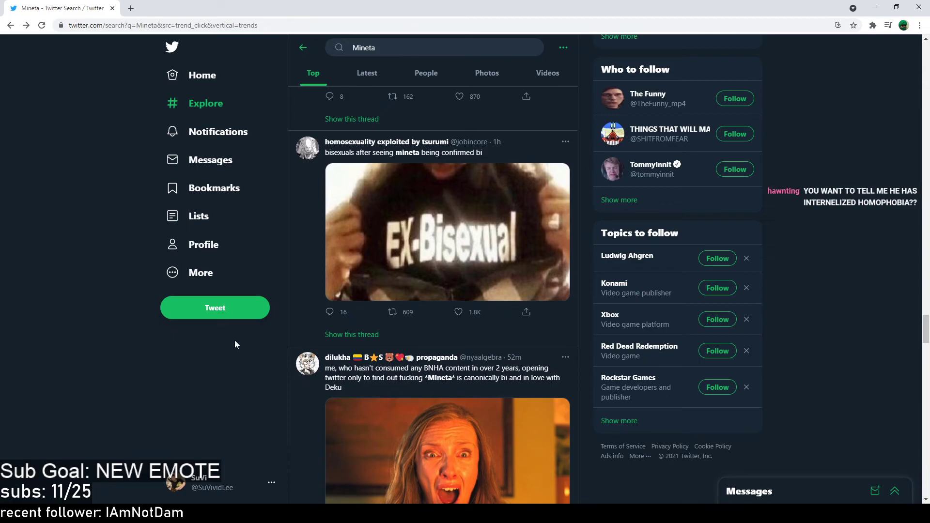
scroll(328, 340, down, 3)
scroll(328, 340, up, 3)
scroll(339, 335, down, 9)
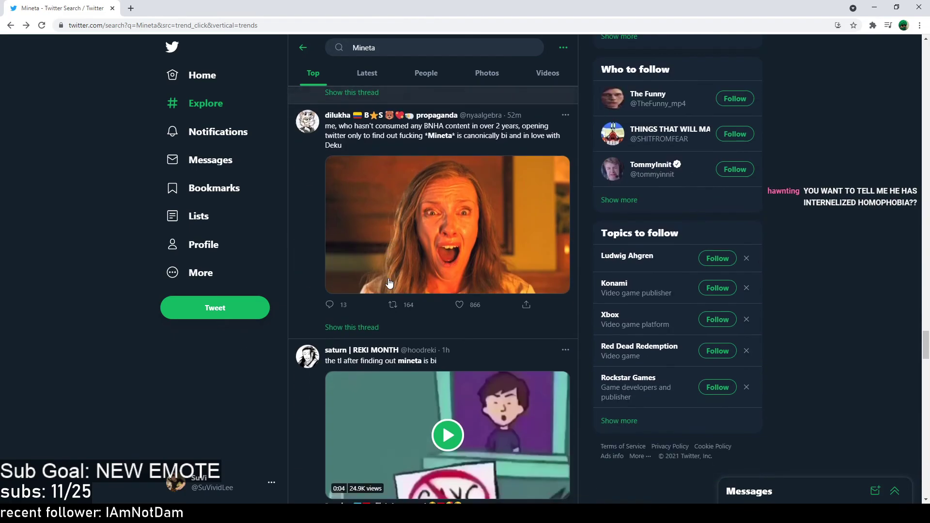
scroll(392, 286, down, 3)
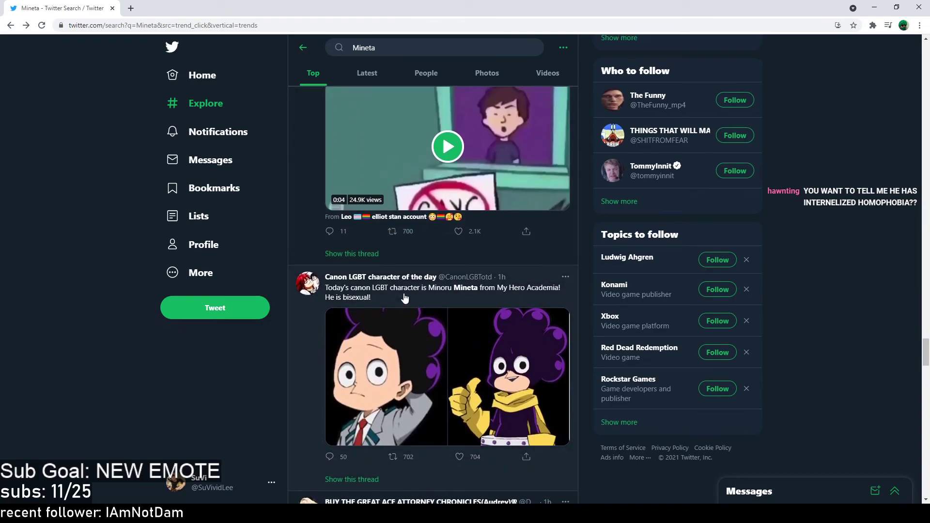
scroll(402, 290, up, 3)
scroll(410, 310, down, 7)
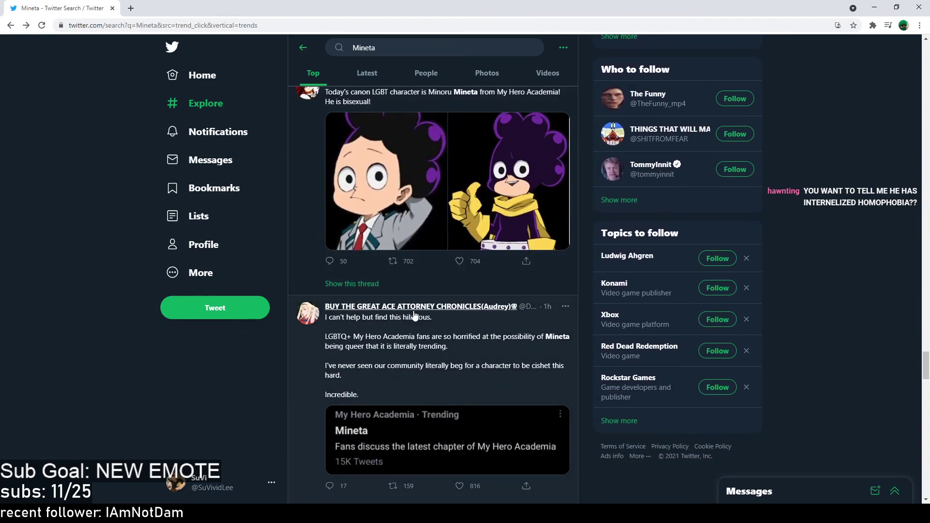
View the full-size "the gay allegations" meme from the Mineta results and return to the tweet list
scroll(415, 313, down, 3)
scroll(233, 364, down, 3)
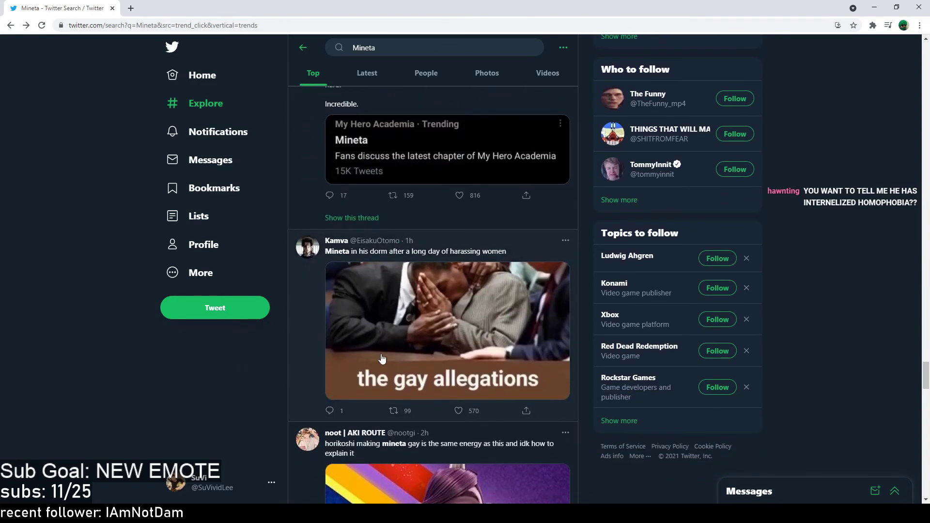
click(324, 336)
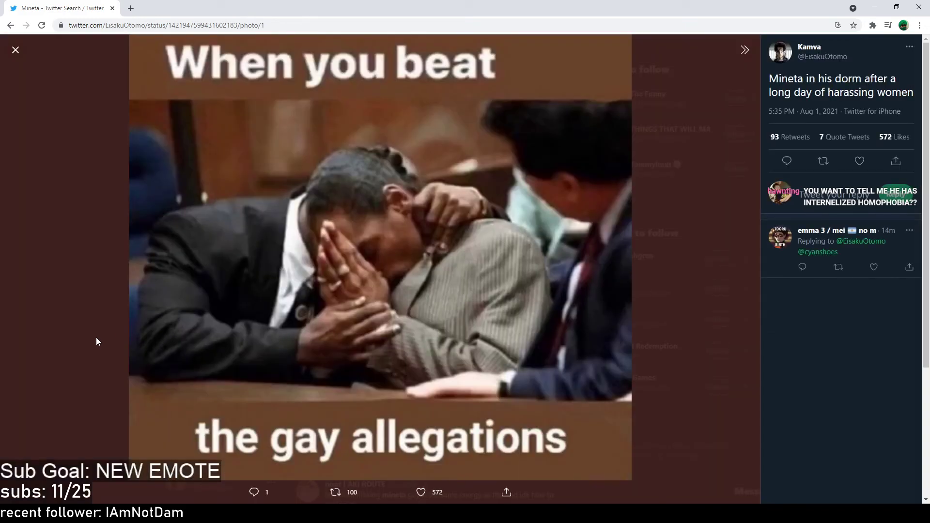
click(88, 327)
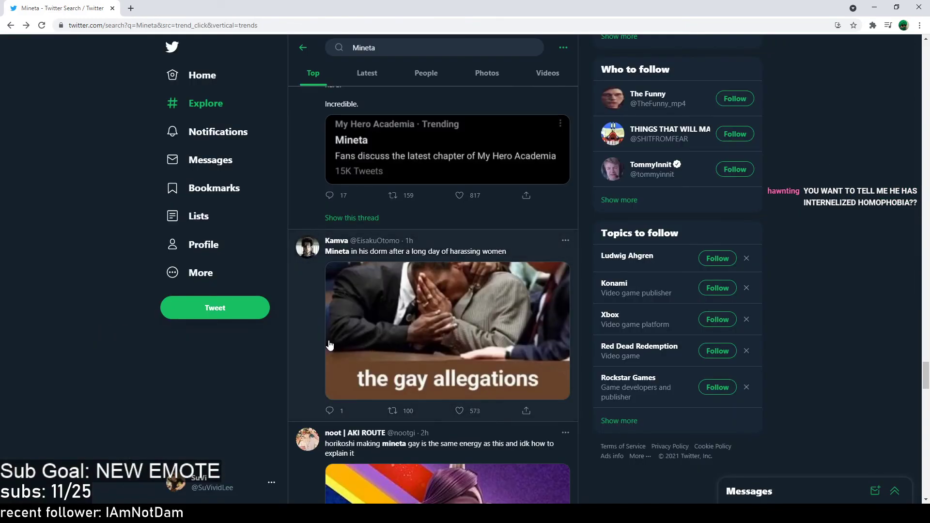
click(304, 48)
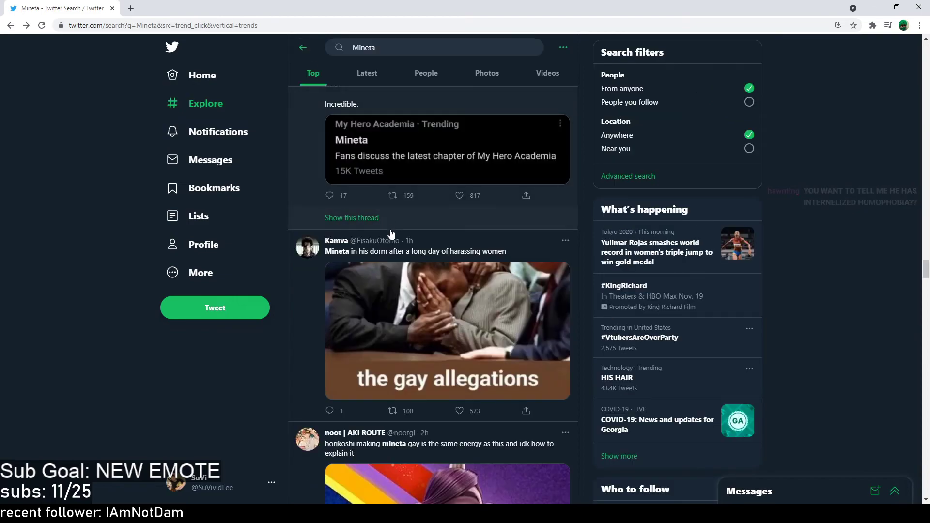
Read on through the Mineta tweets to the video of two people in a hallway and lower its volume
scroll(429, 323, down, 2)
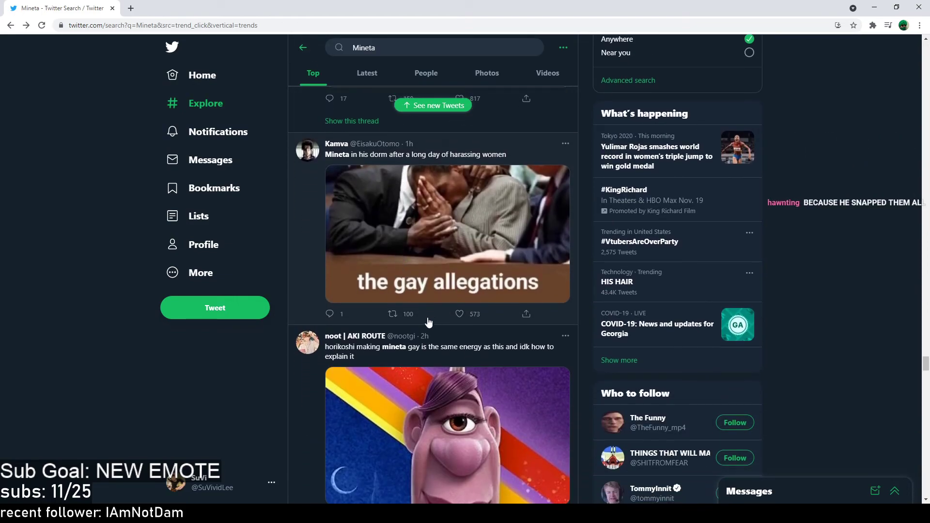
scroll(428, 323, down, 3)
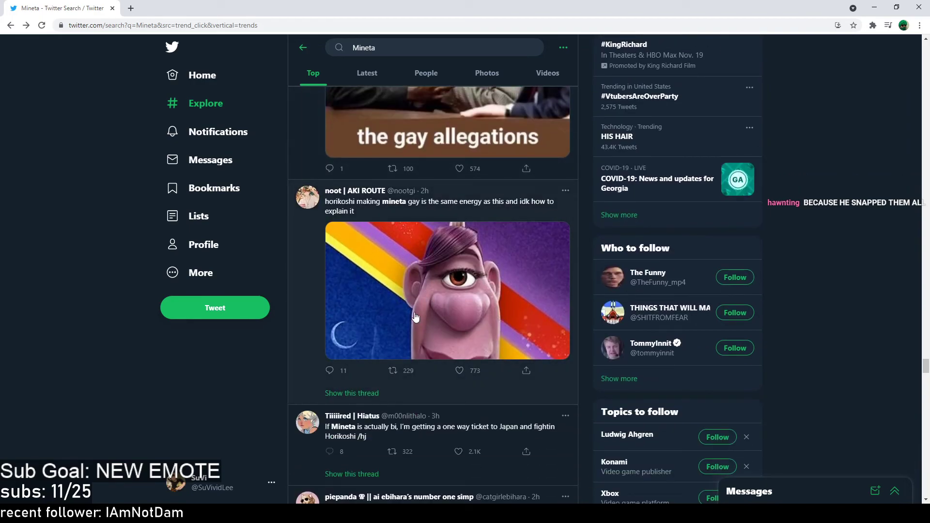
scroll(415, 317, down, 3)
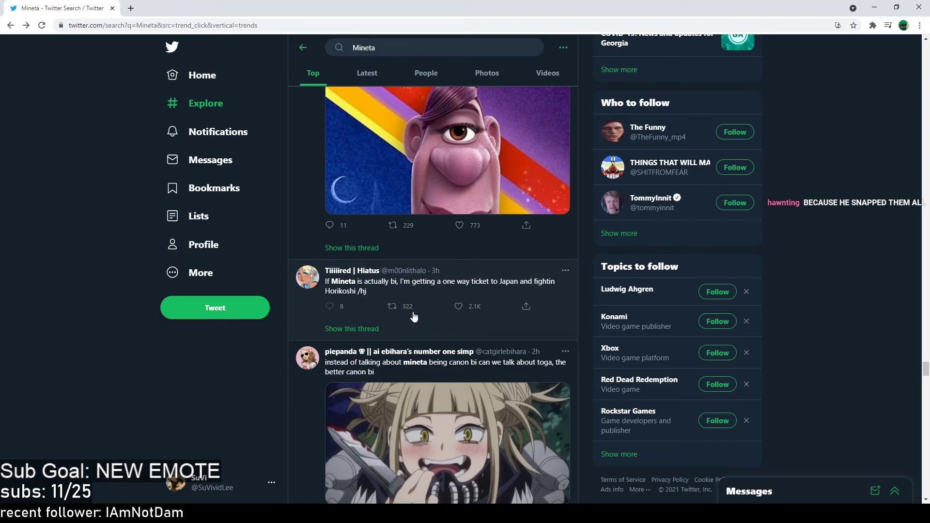
scroll(414, 318, down, 3)
scroll(407, 337, down, 3)
click(400, 376)
scroll(436, 378, down, 1)
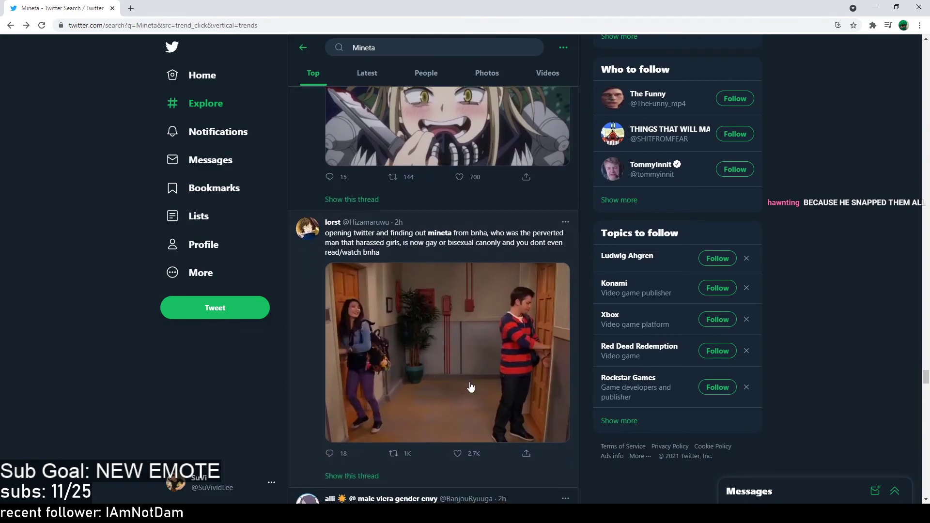
mouse_move(539, 431)
drag(539, 374, 539, 398)
Read on to the "POV you are reading the bi mineta news" tweet, open its first Mario image, and close it
scroll(455, 373, down, 5)
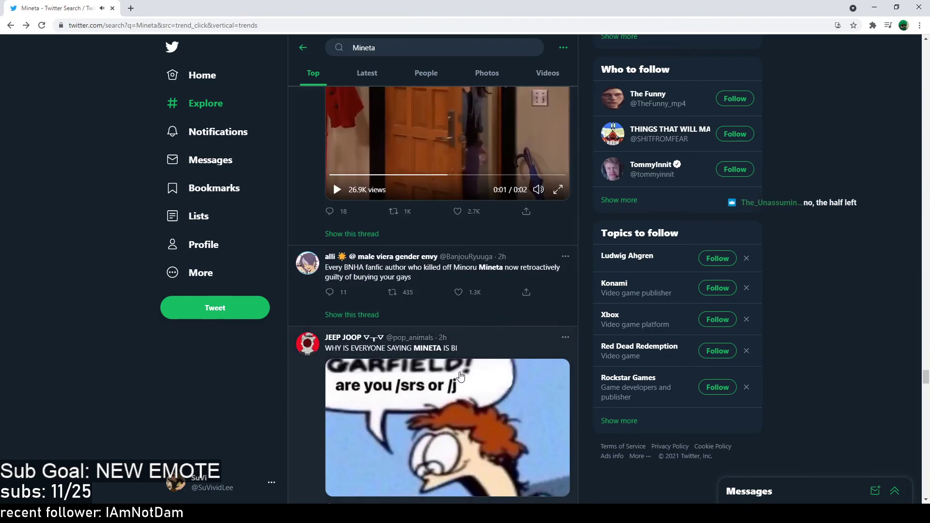
scroll(459, 374, down, 5)
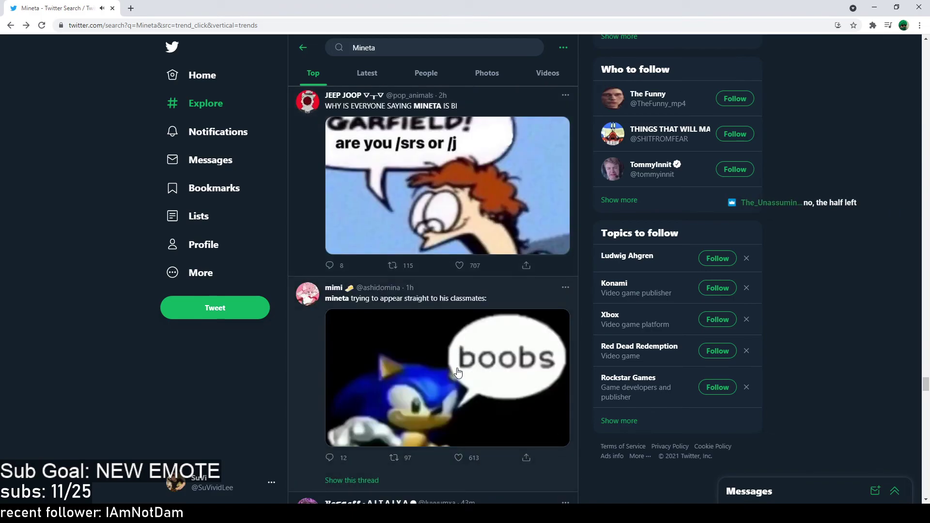
scroll(458, 373, down, 1)
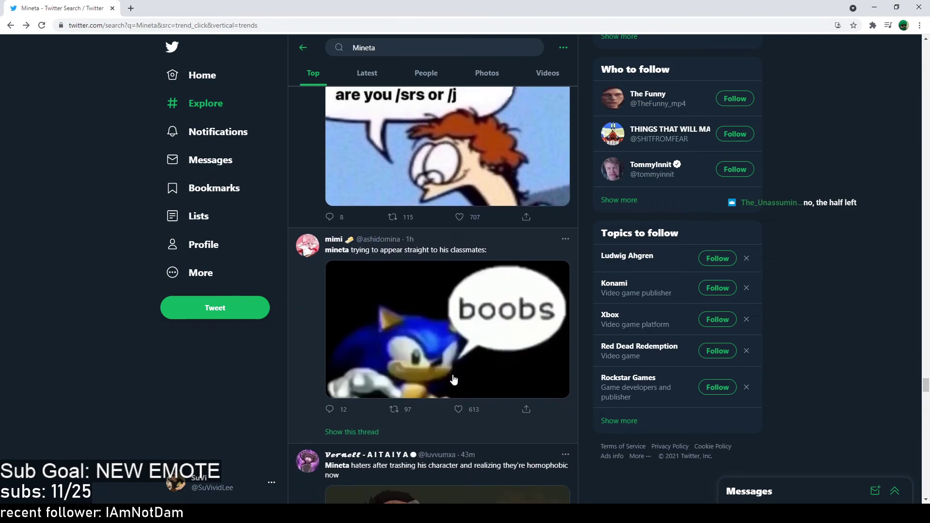
scroll(453, 358, down, 2)
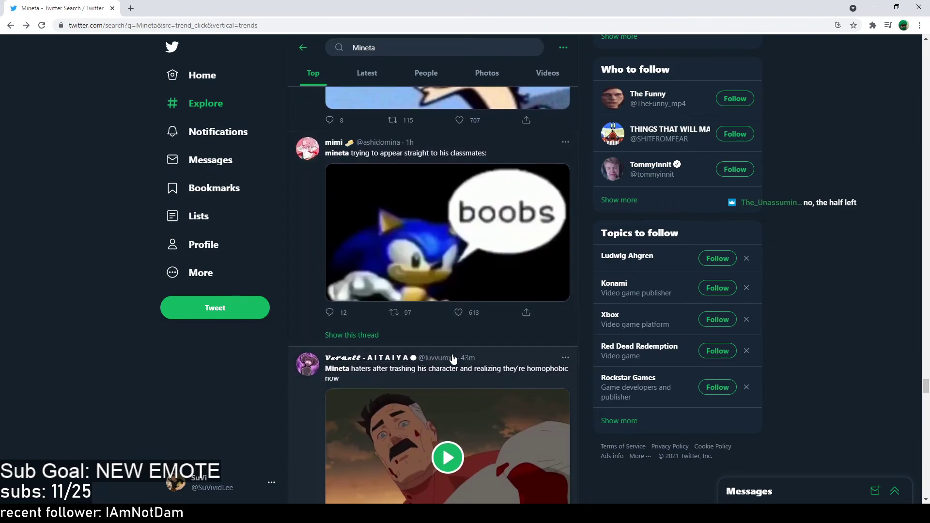
scroll(451, 324, down, 4)
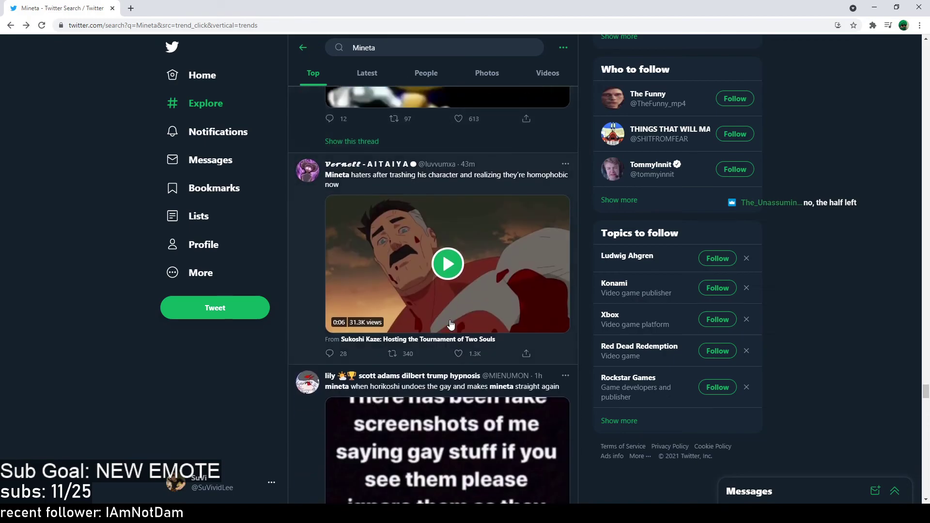
scroll(420, 314, down, 8)
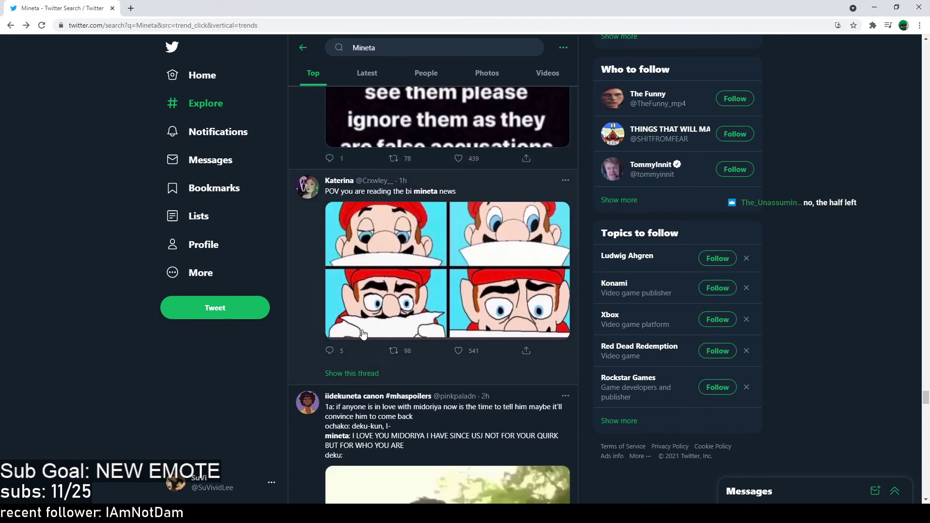
click(365, 250)
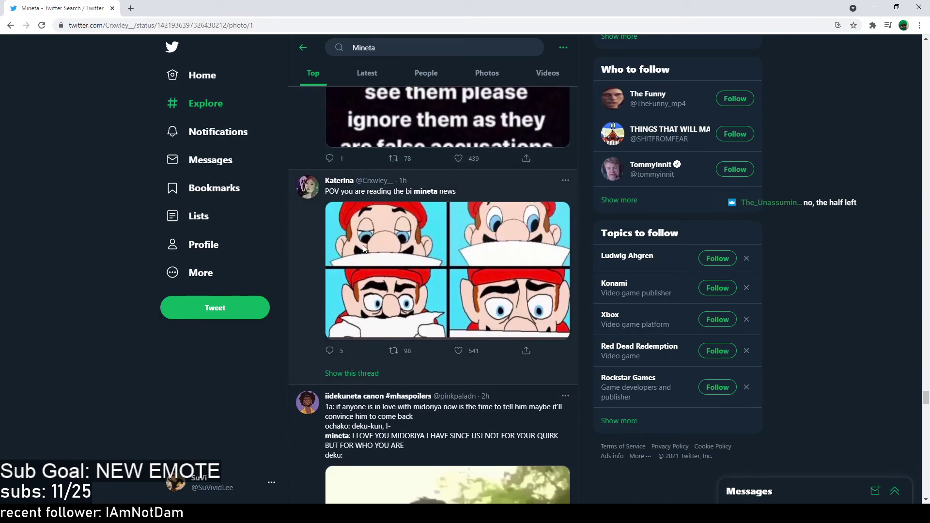
click(572, 347)
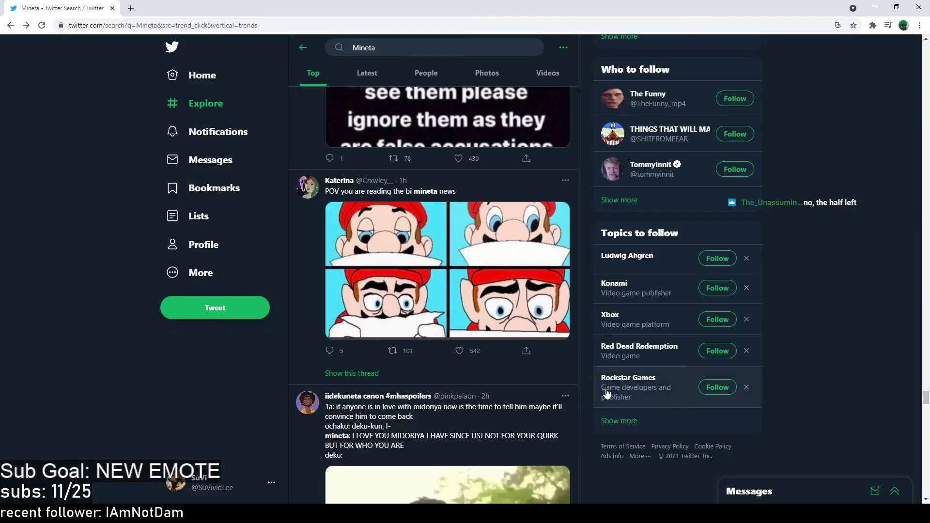
Play the video in the first Mineta result, about Aoyama watching the confession, and raise its volume
key(alt+Tab)
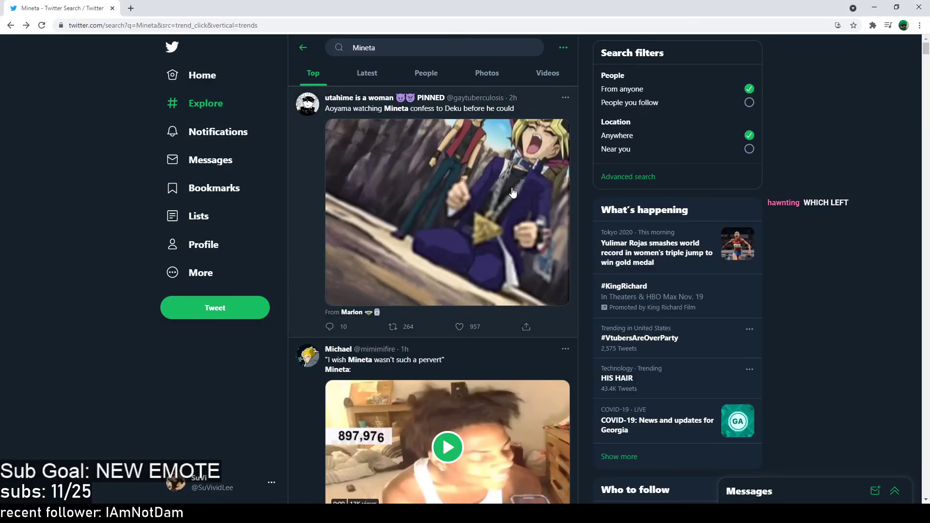
click(451, 245)
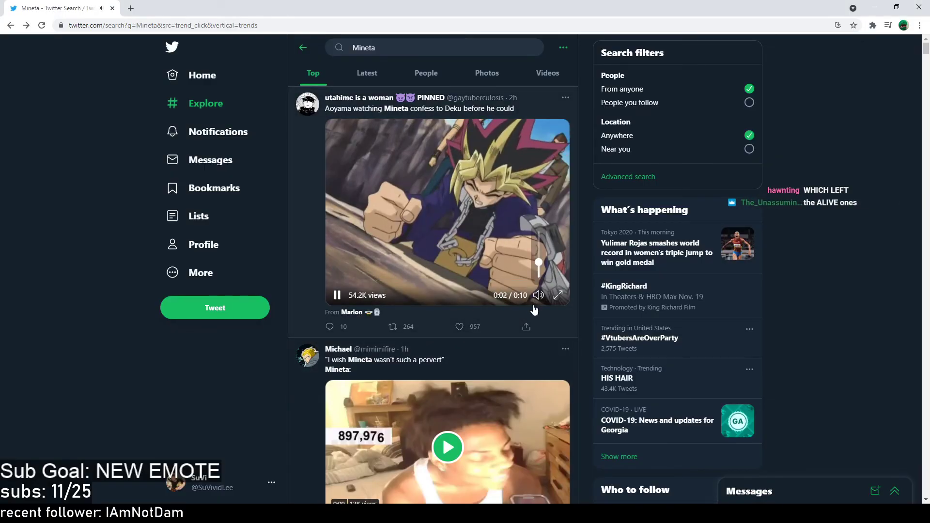
mouse_move(539, 295)
drag(539, 263, 542, 246)
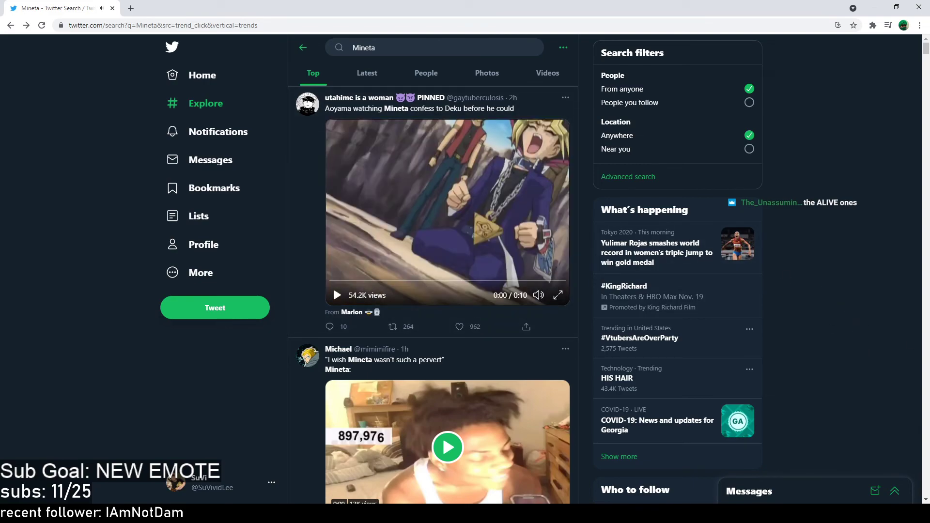
Read on through the Mineta results to the Class 1-A roster tweet and open its image
scroll(285, 361, down, 3)
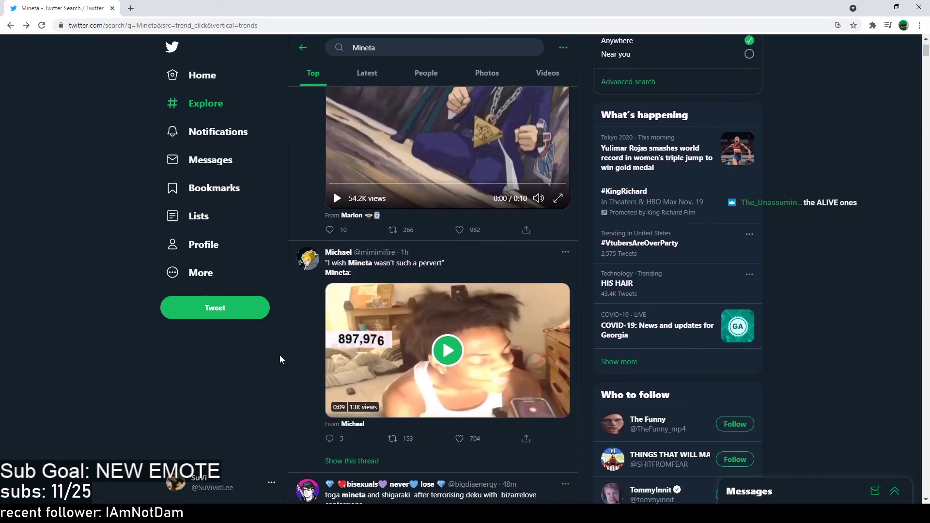
scroll(256, 352, down, 3)
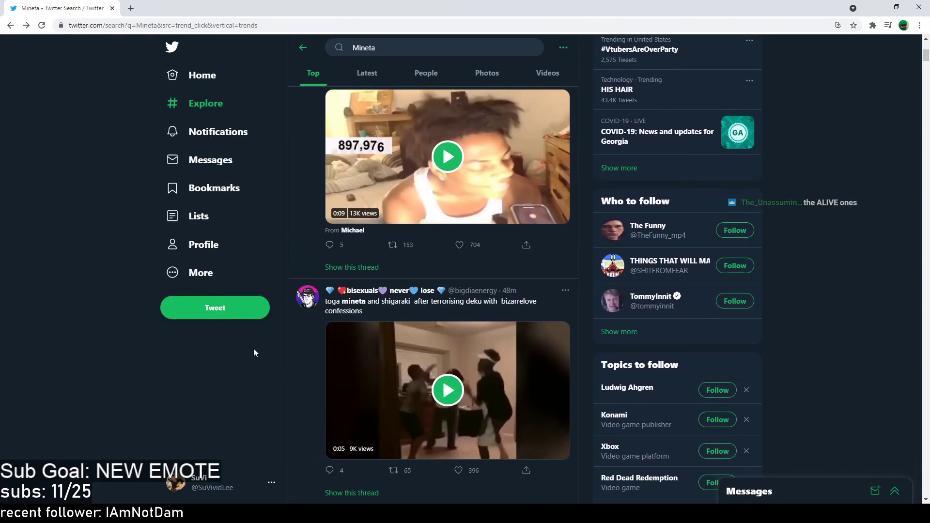
scroll(253, 348, down, 6)
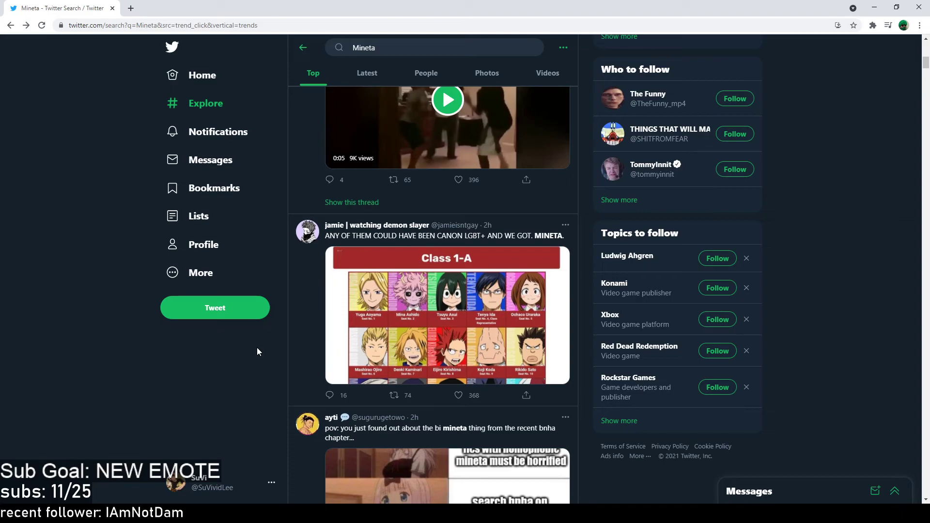
scroll(257, 352, down, 1)
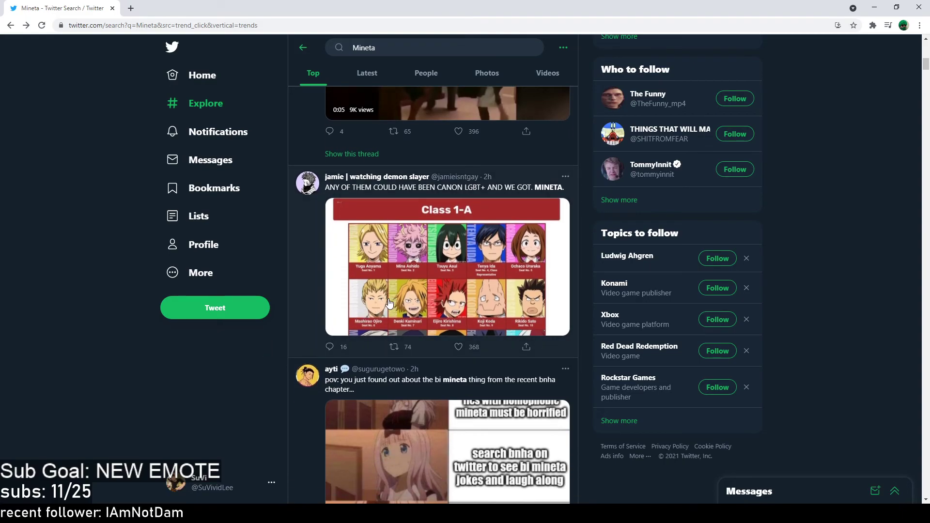
click(425, 291)
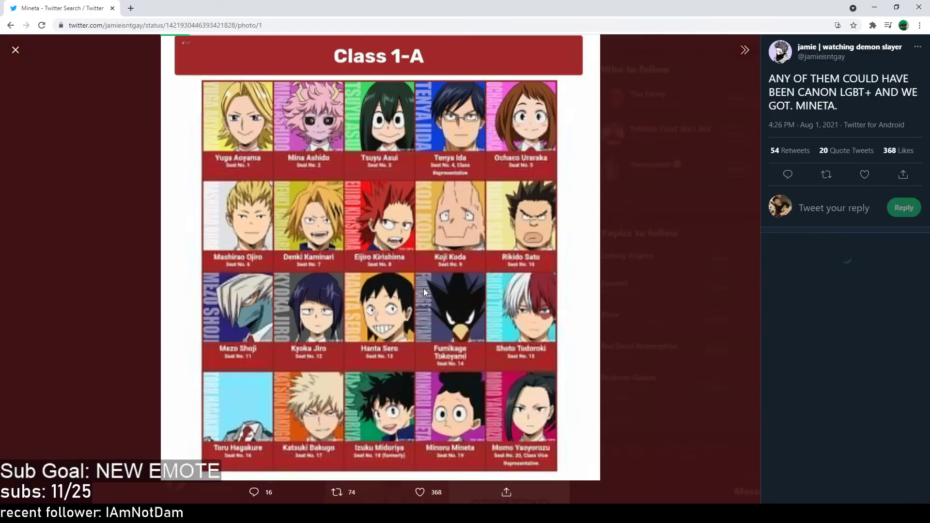
View the Class 1-A roster image in its own browser tab, close that tab, and return to the tweet list
right_click(465, 314)
click(470, 320)
click(211, 5)
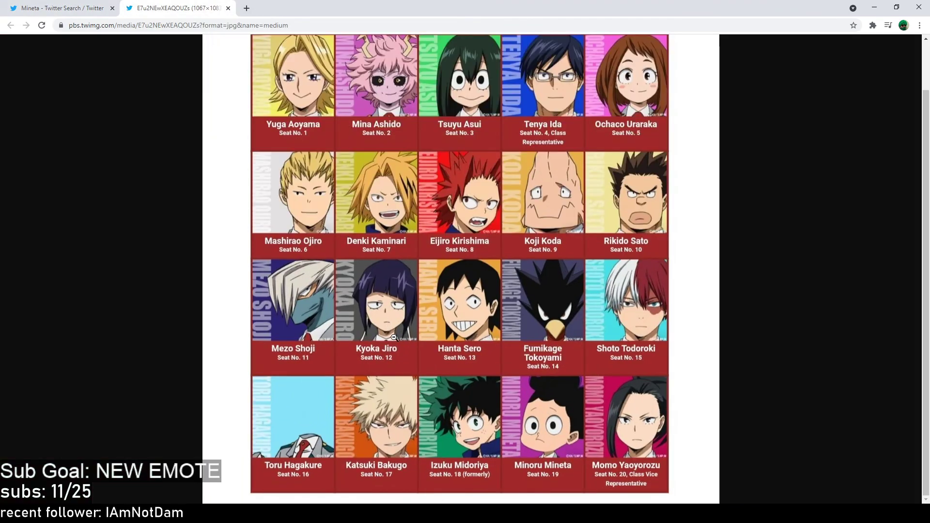
click(396, 339)
click(418, 363)
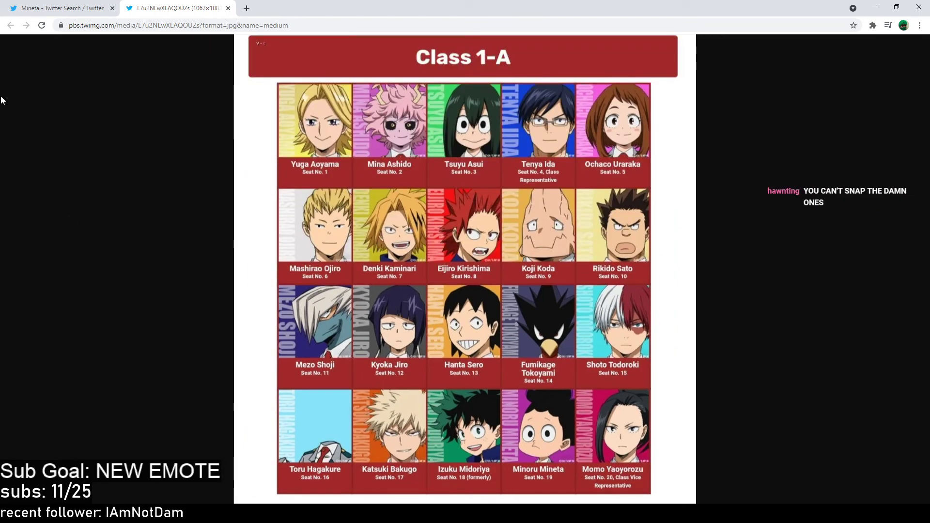
click(229, 8)
click(82, 223)
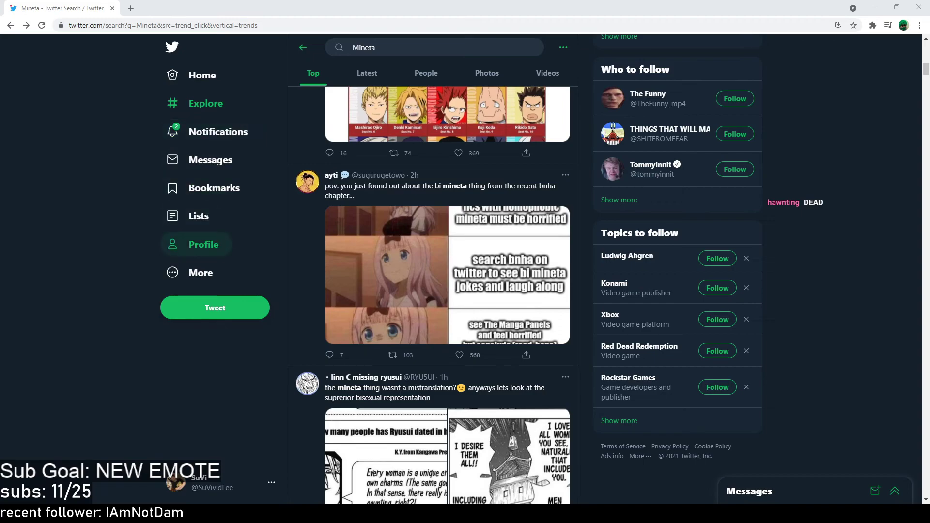
Read on to the tweet asking why Mineta is trending, view its first image full size, and close it
scroll(433, 295, down, 15)
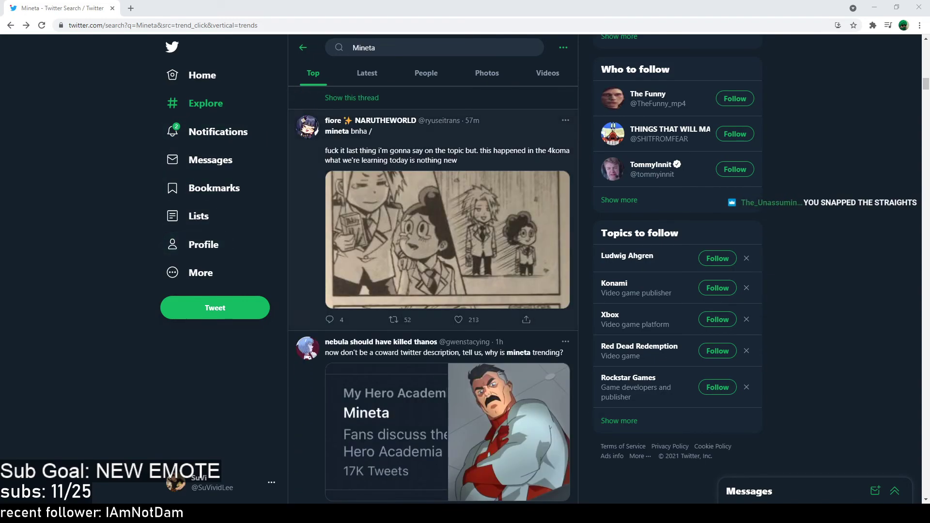
scroll(434, 295, down, 5)
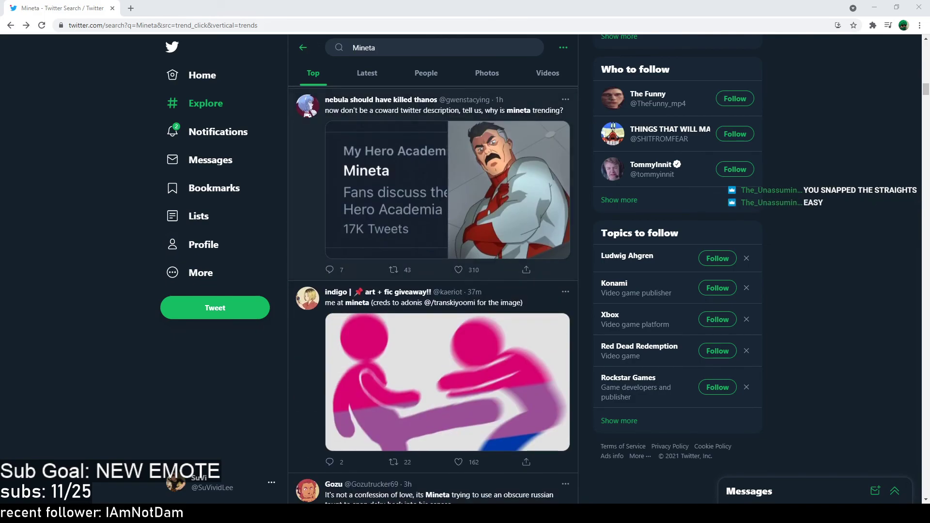
click(404, 230)
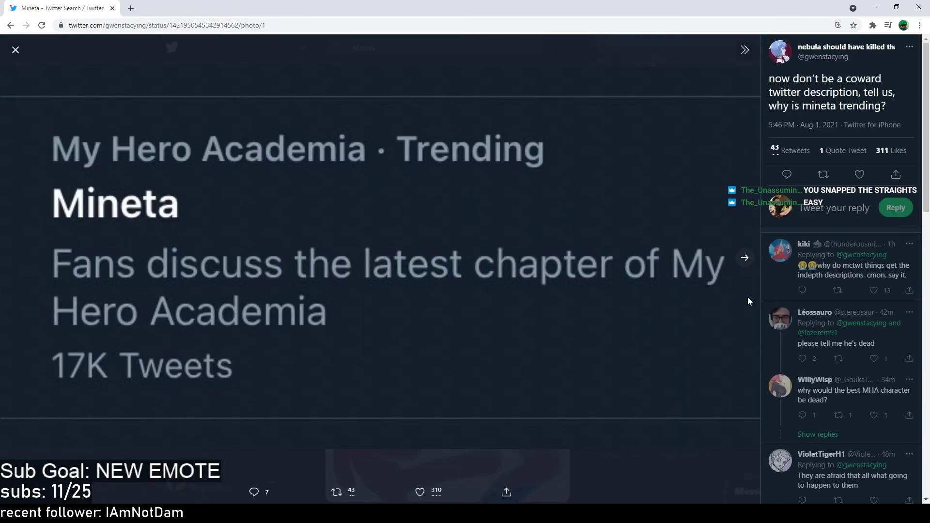
click(662, 492)
click(289, 197)
click(303, 48)
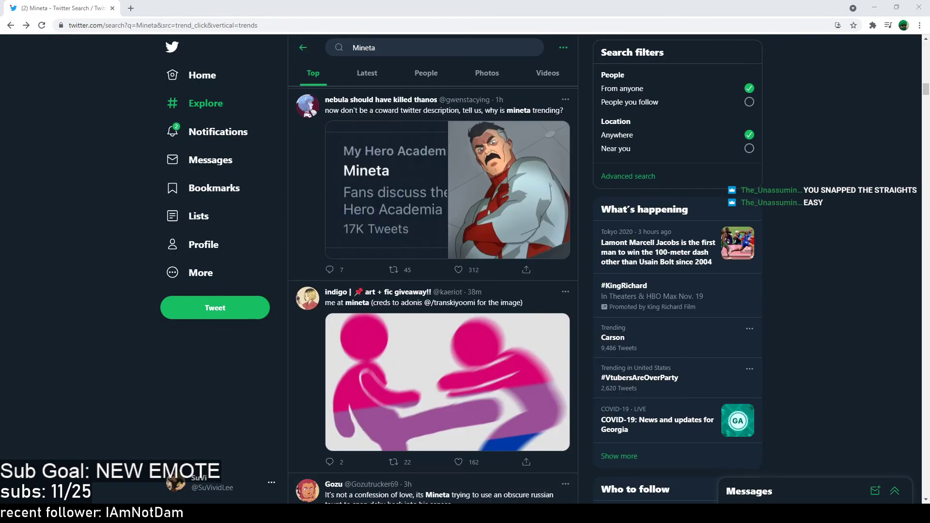
Switch to Clip Studio Paint and examine the two characters in the gfday illustration up close
key(alt+Tab)
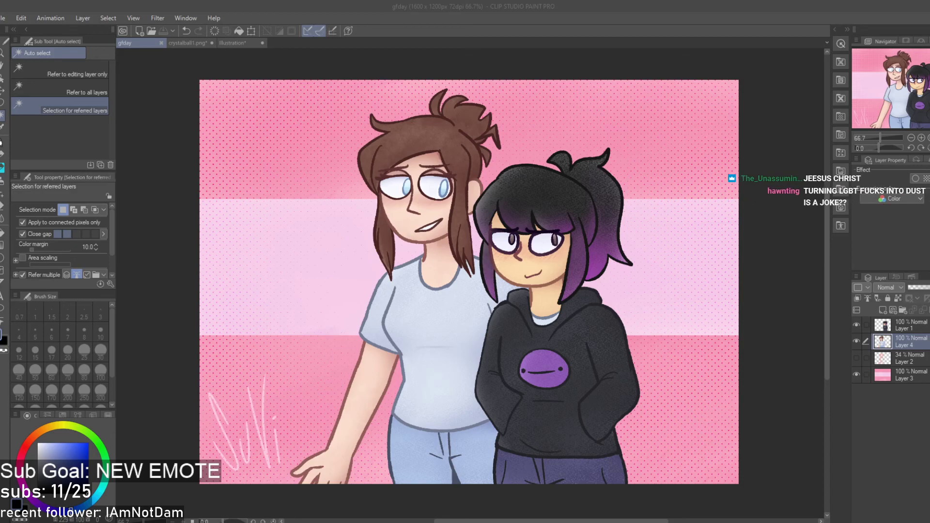
key(alt+Tab)
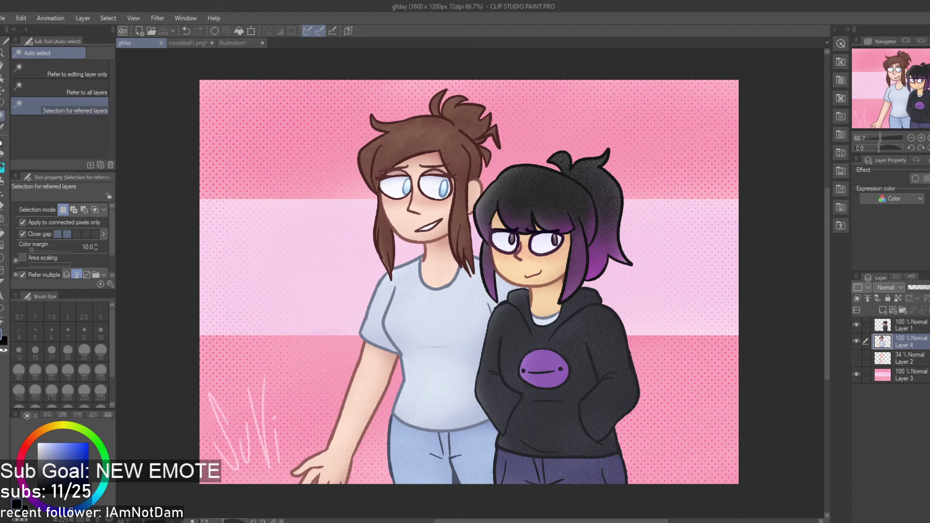
scroll(677, 314, down, 2)
scroll(593, 347, up, 2)
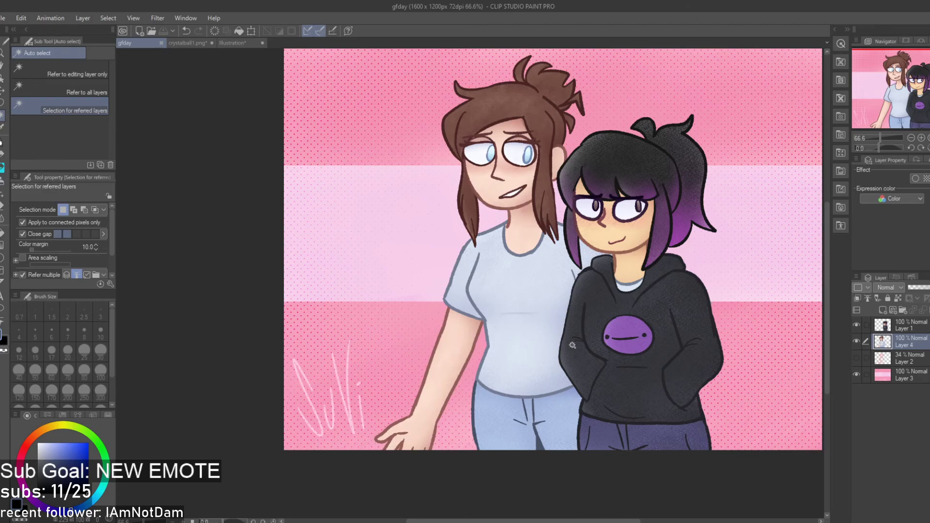
scroll(601, 304, up, 4)
scroll(585, 296, down, 4)
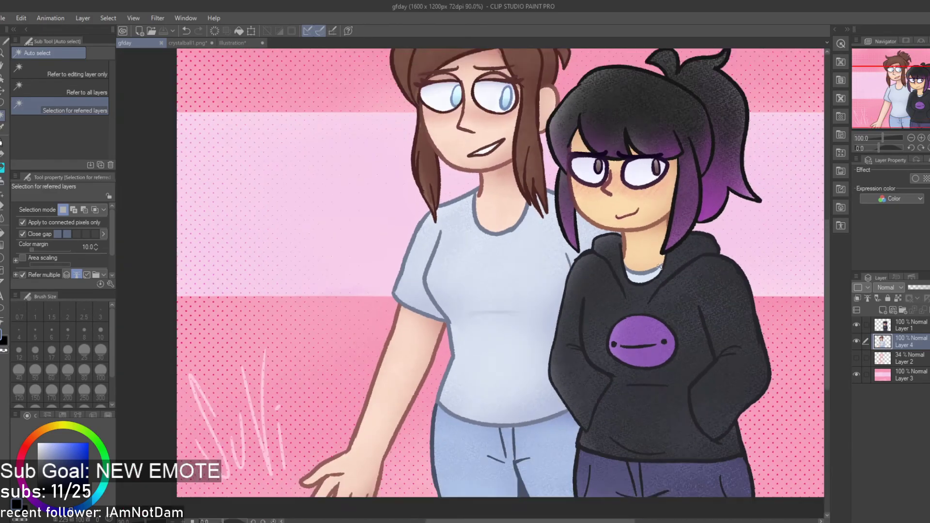
scroll(724, 235, up, 4)
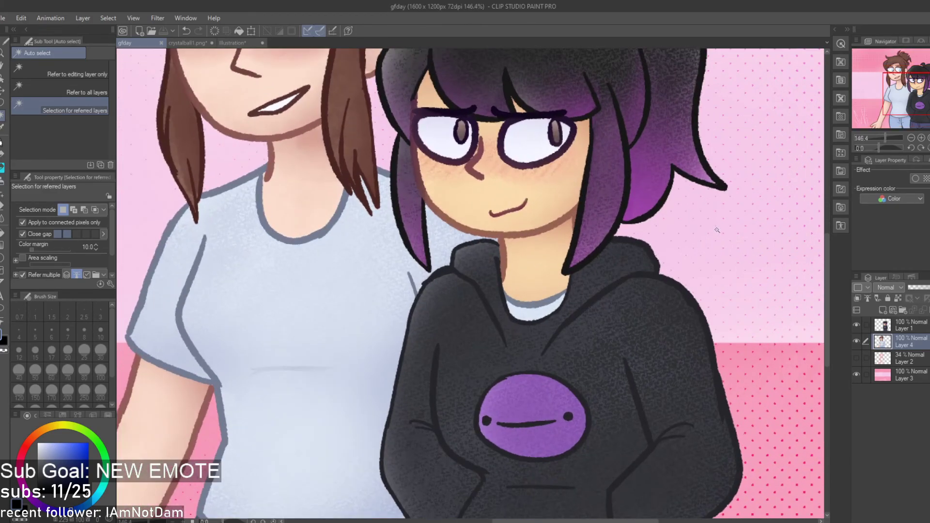